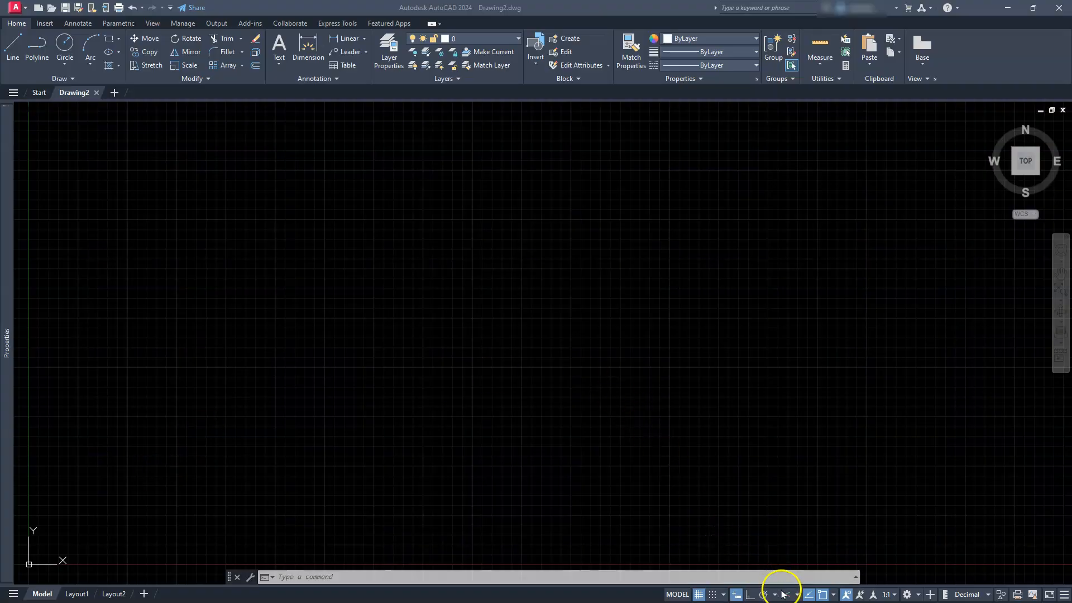
- Turn the grid off and ortho mode on, and check the active object snap options
click(699, 595)
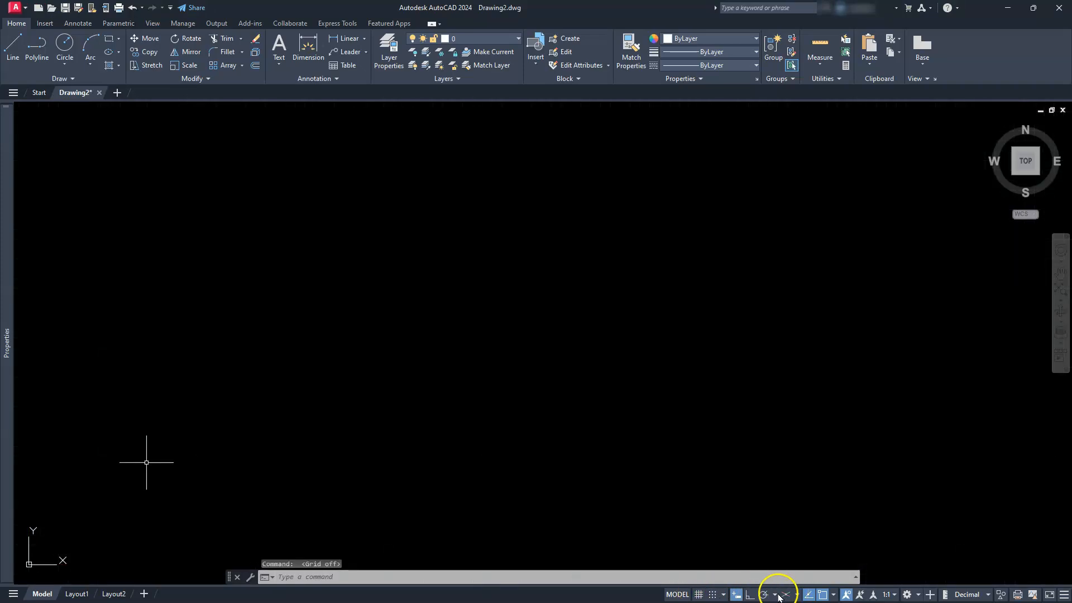
click(749, 594)
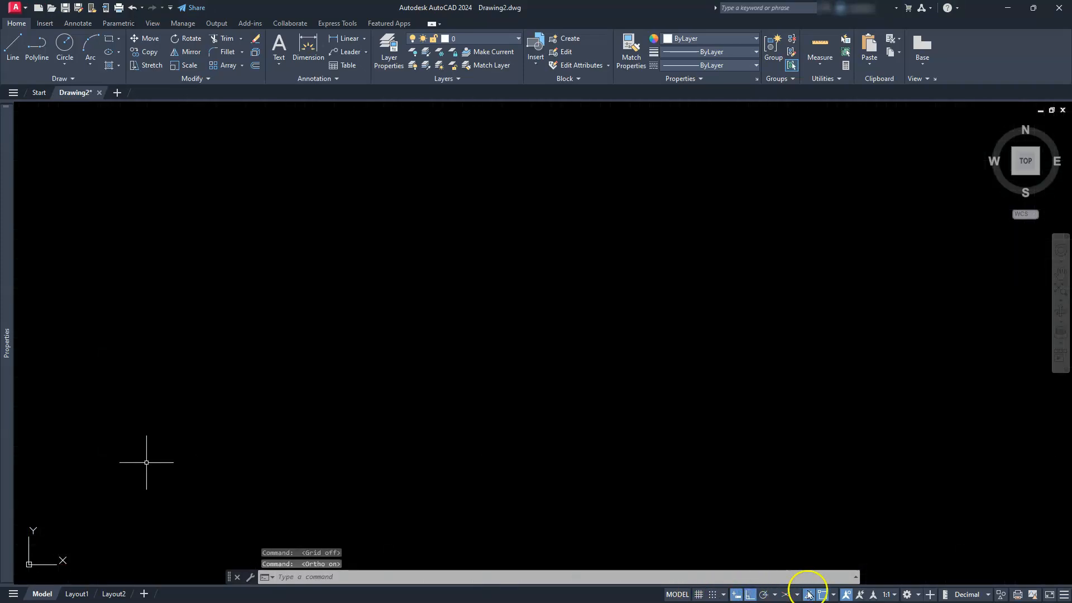
click(832, 593)
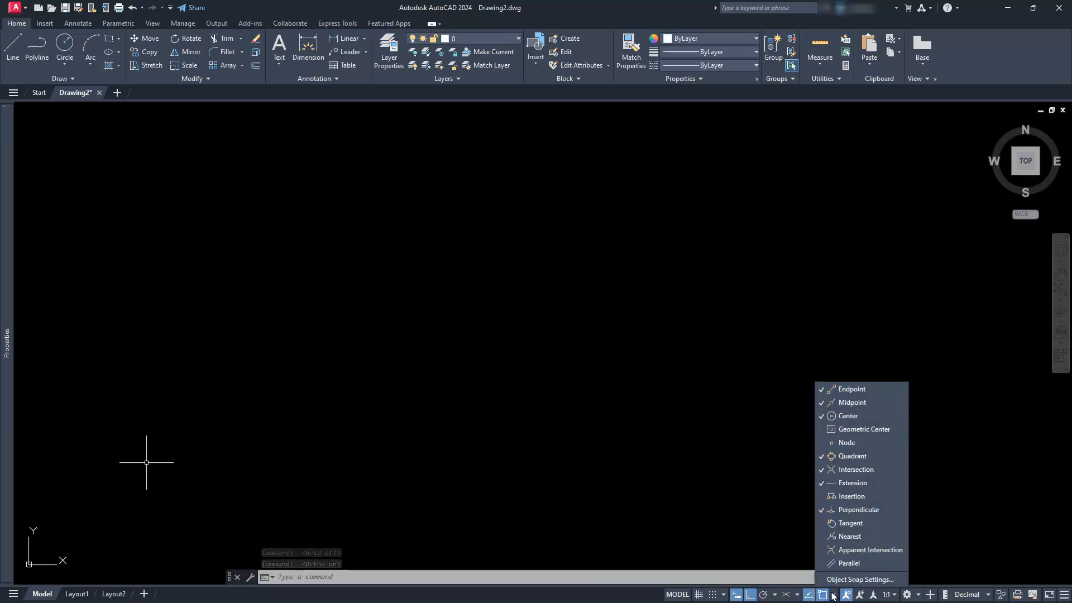
click(275, 375)
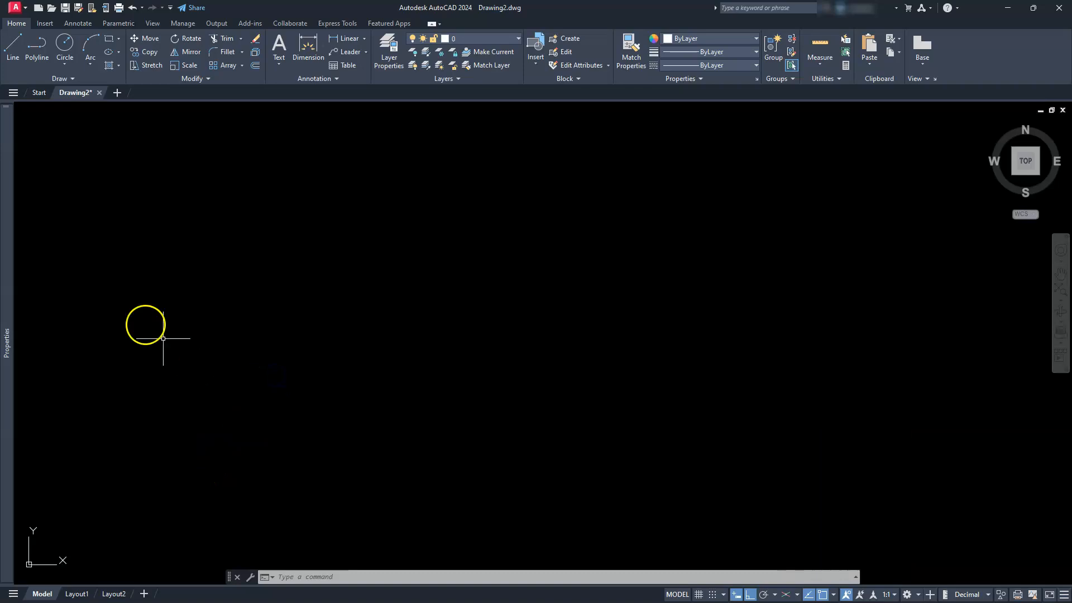
- Close the Properties palette to clear the drawing area
mouse_move(8, 165)
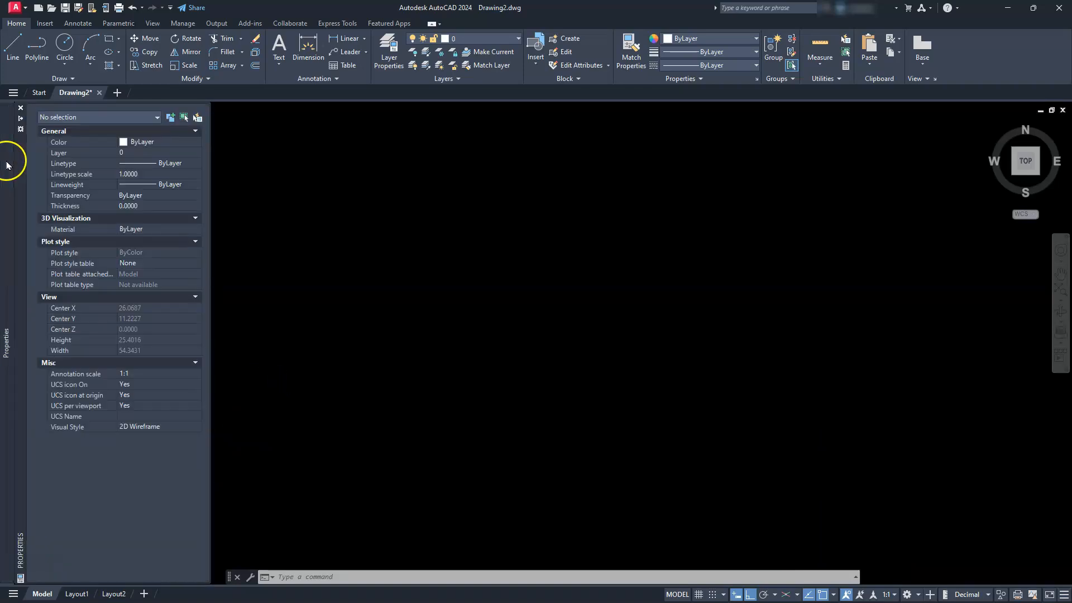
click(20, 109)
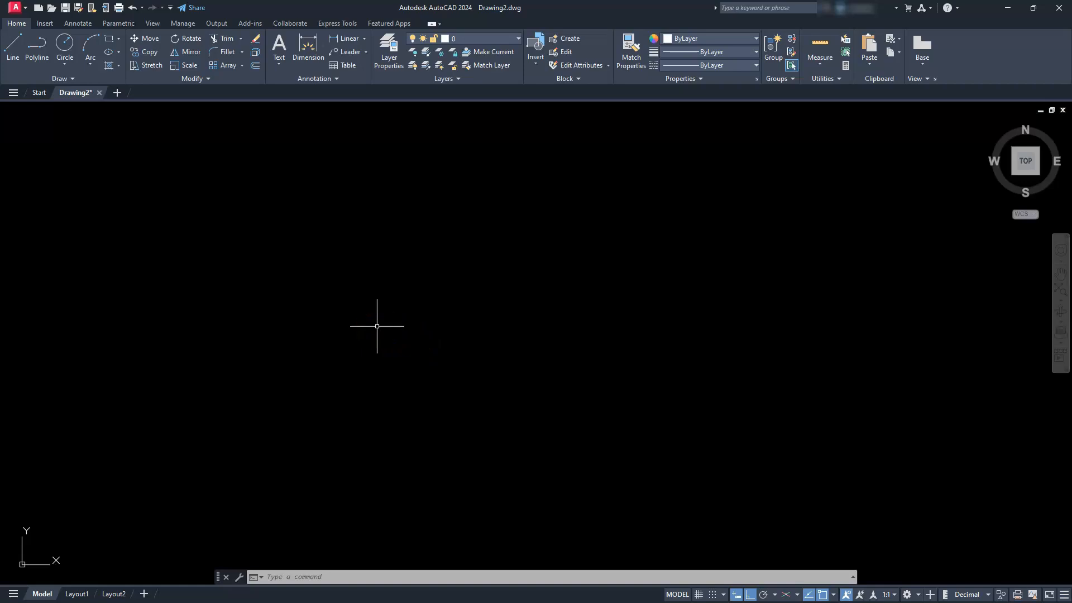
click(320, 351)
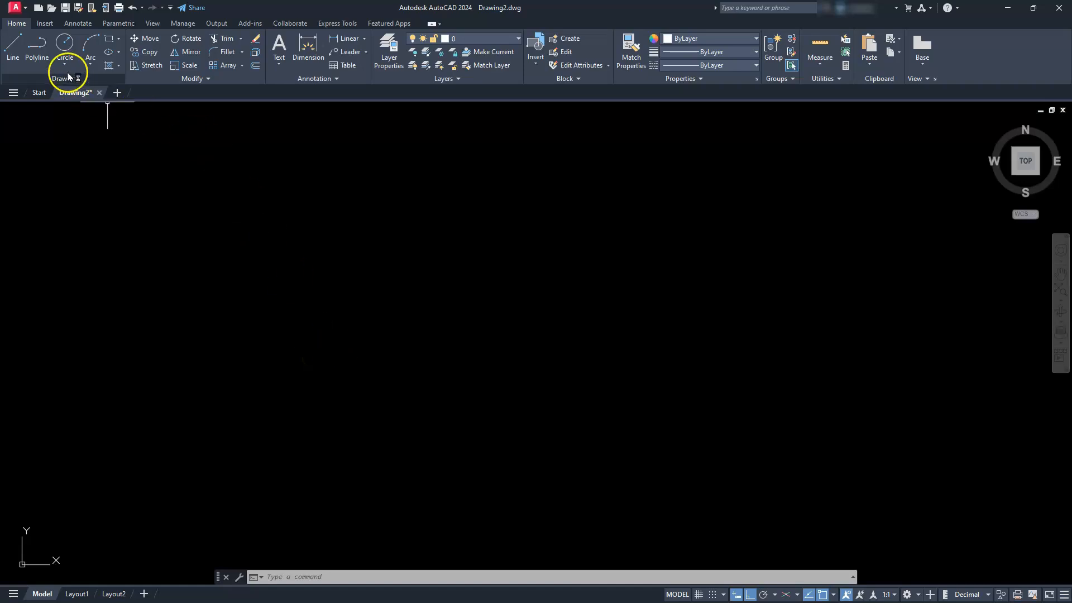
- Draw a circle with a radius of 15 in the empty drawing area
click(66, 46)
click(67, 45)
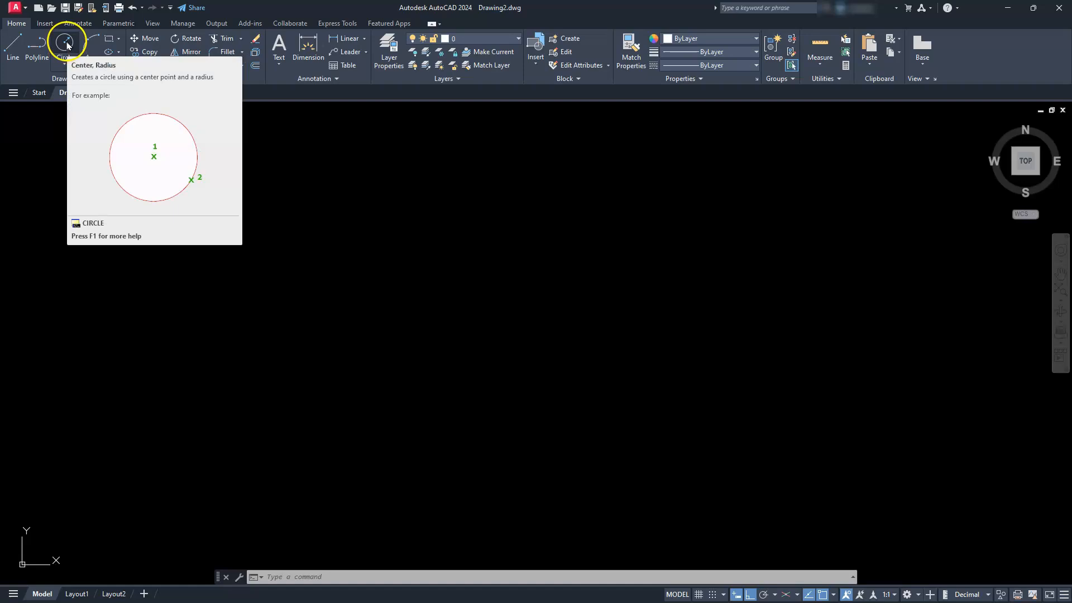
click(67, 46)
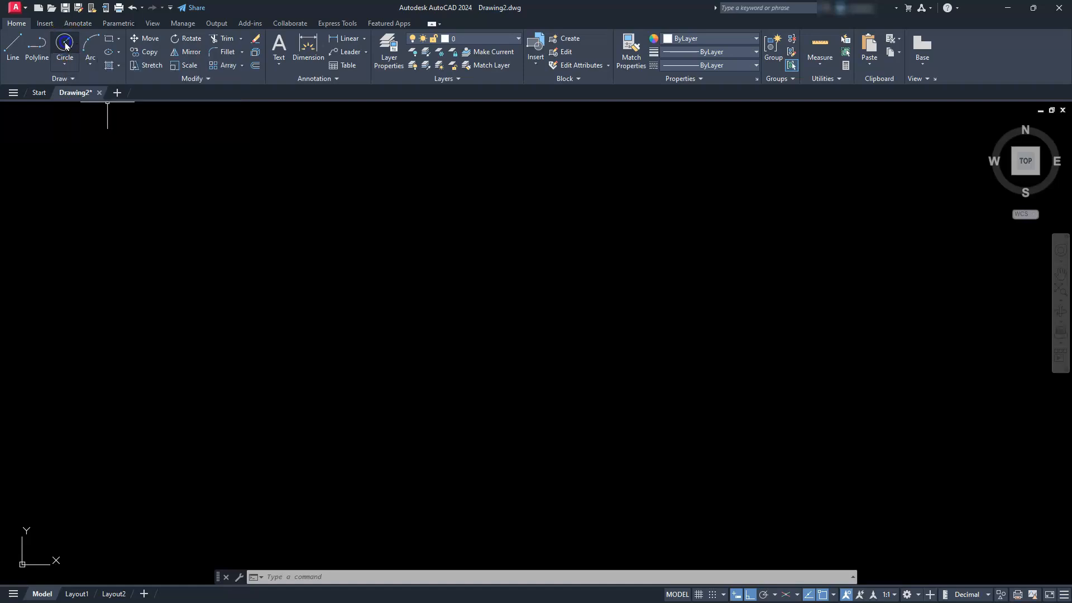
click(192, 370)
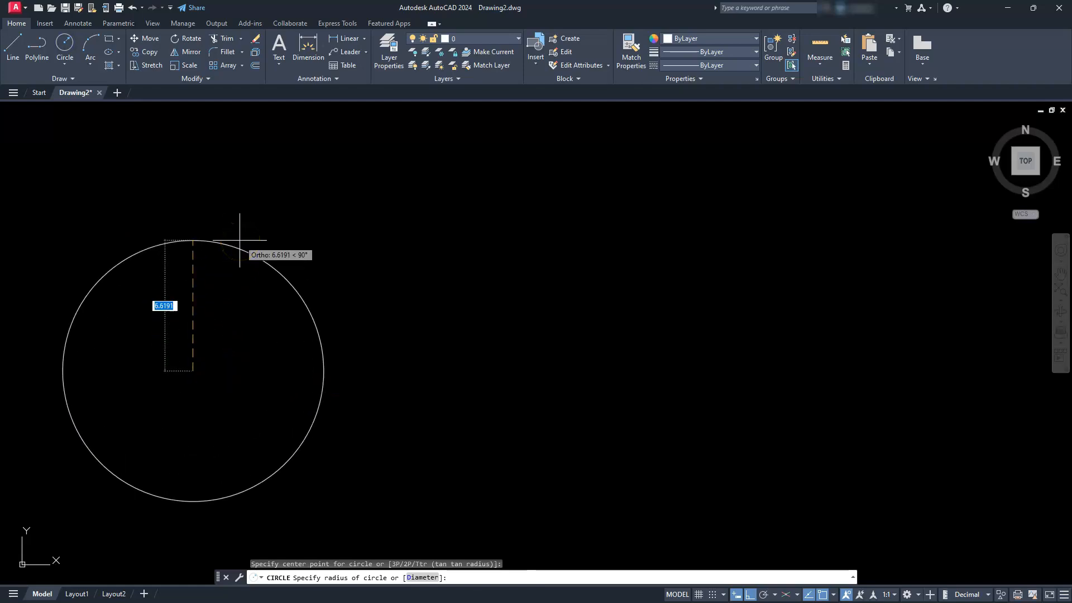
text(15)
key(Return)
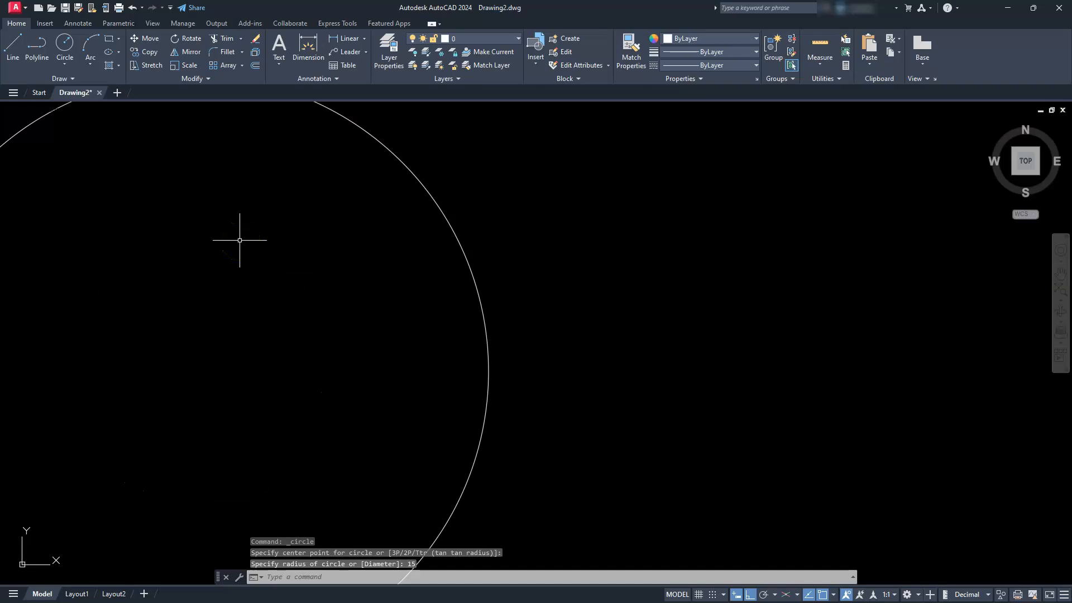
scroll(385, 264, down, 5)
middle_drag(306, 307, 450, 327)
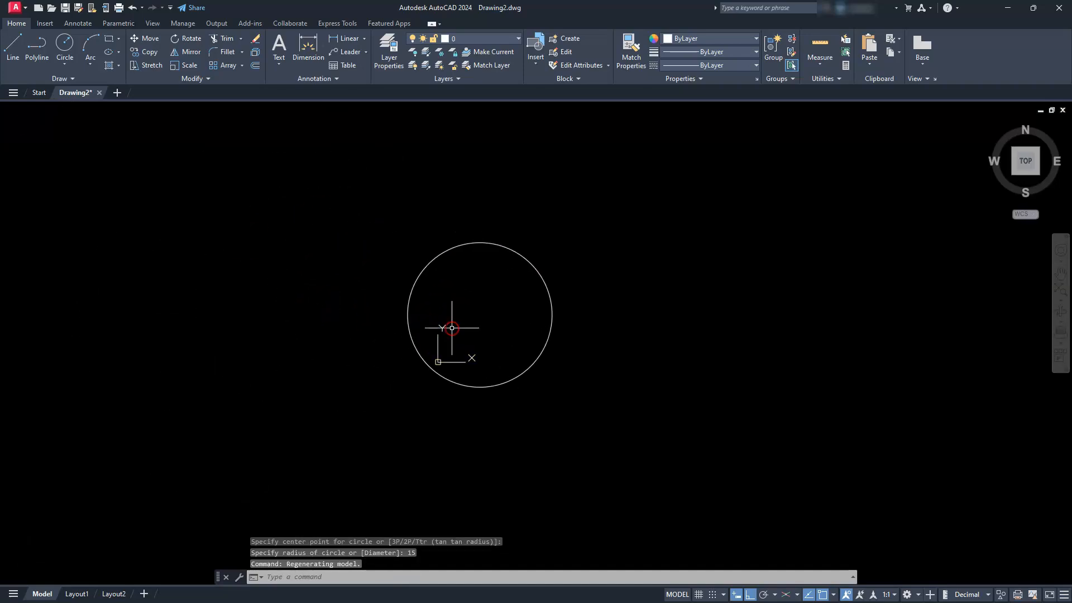
- Add a concentric circle with a diameter of 20 at the center of the existing circle, using the Center, Diameter method
click(67, 71)
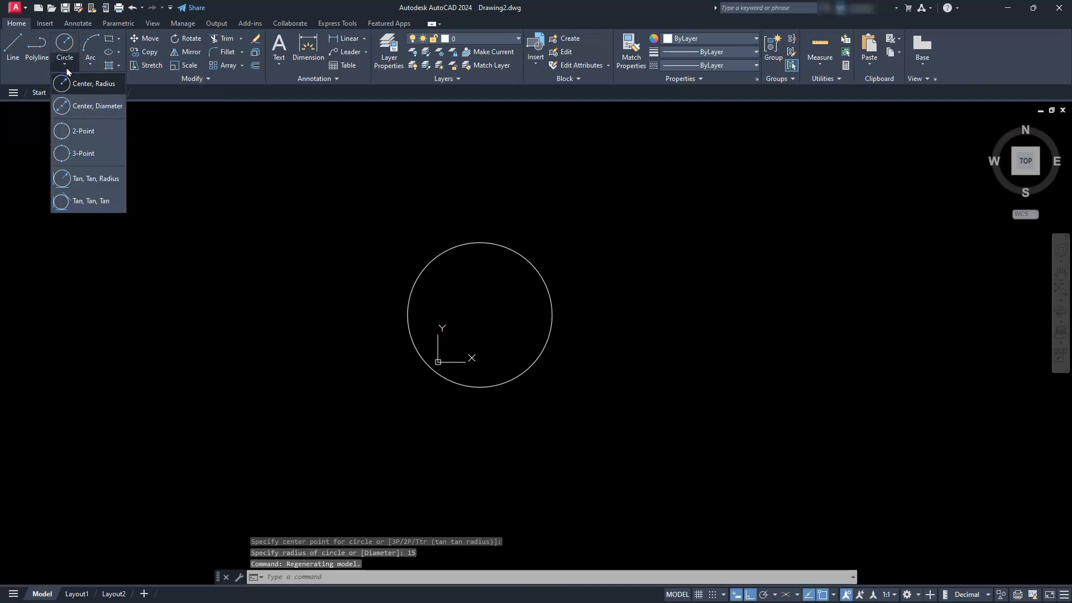
click(73, 106)
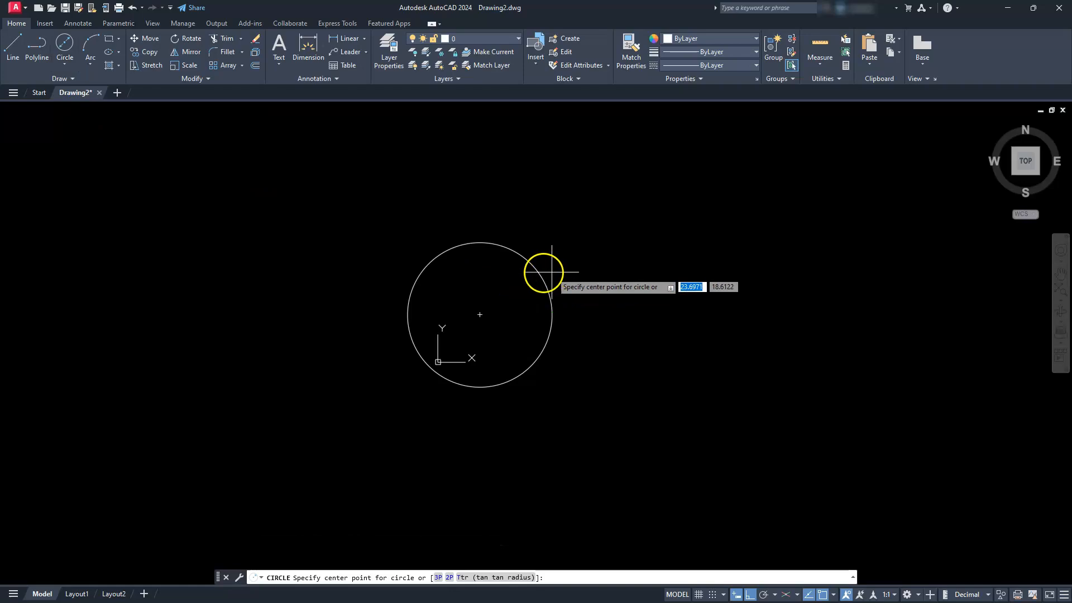
click(479, 314)
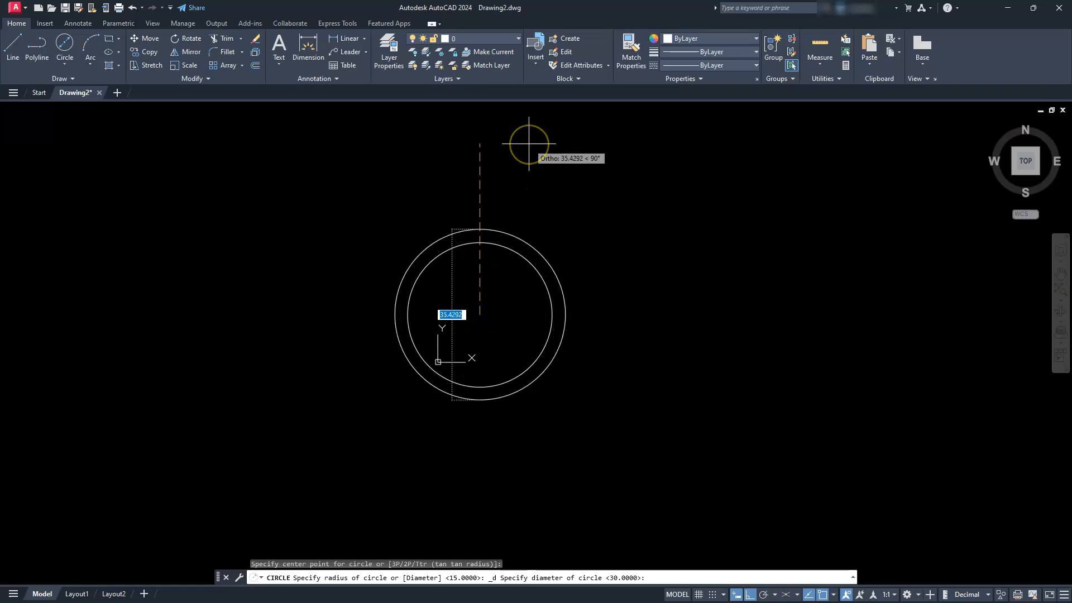
text(20)
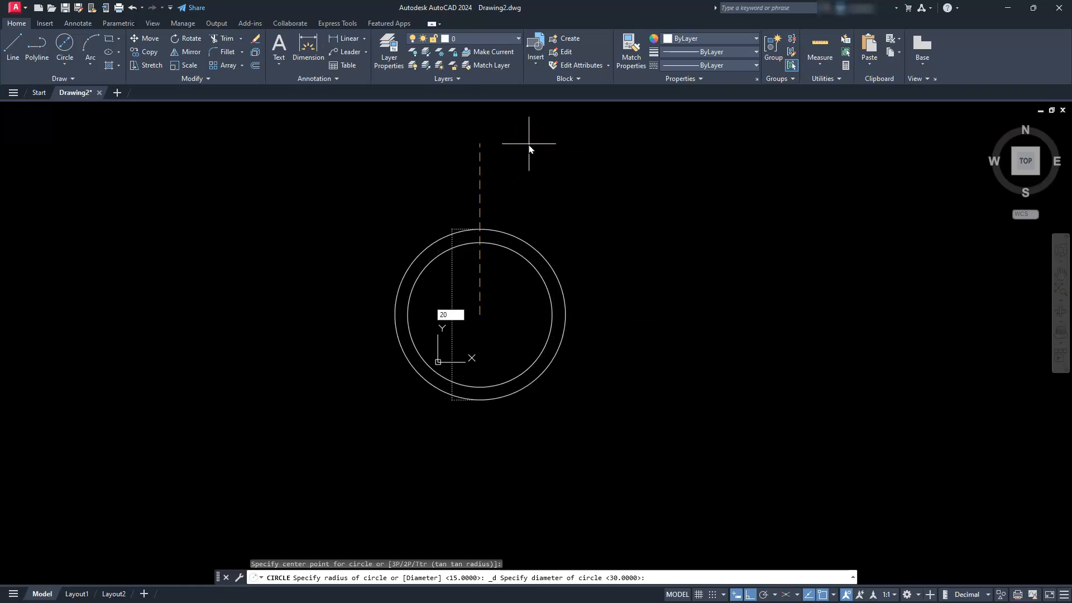
key(Return)
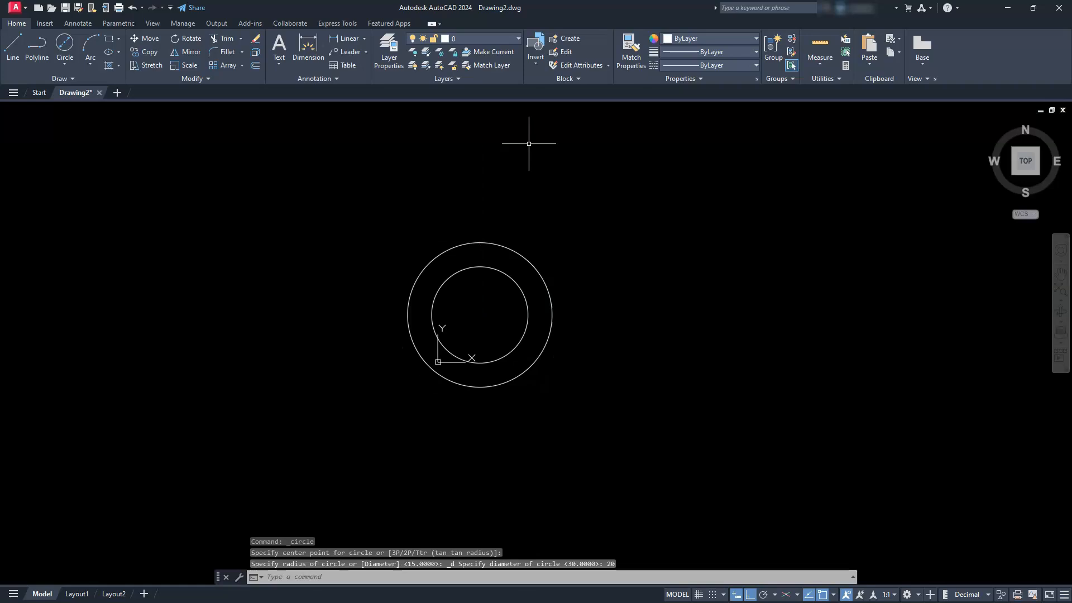
scroll(519, 330, down, 4)
middle_drag(519, 330, 348, 356)
scroll(348, 355, up, 4)
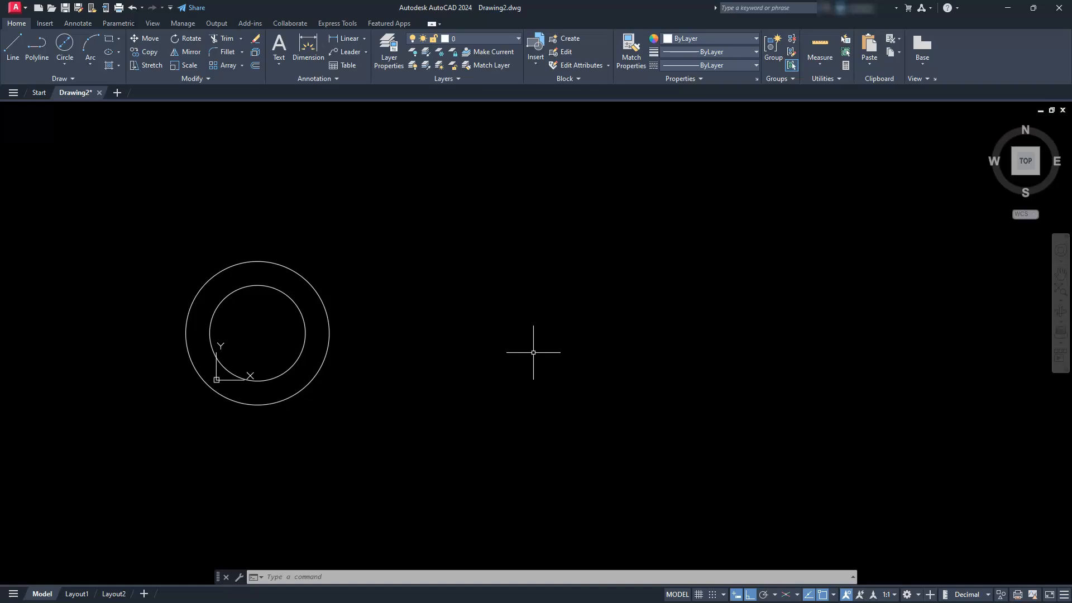
key(Escape)
key(Escape)
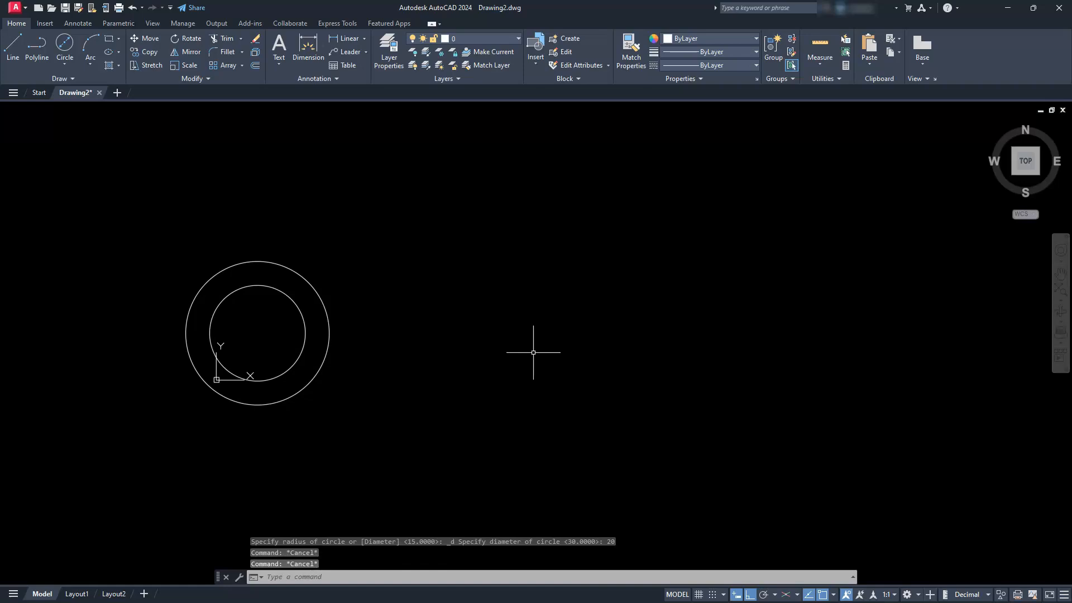
- Draw a horizontal line 100 units long to the right from the center of the two circles
text(L)
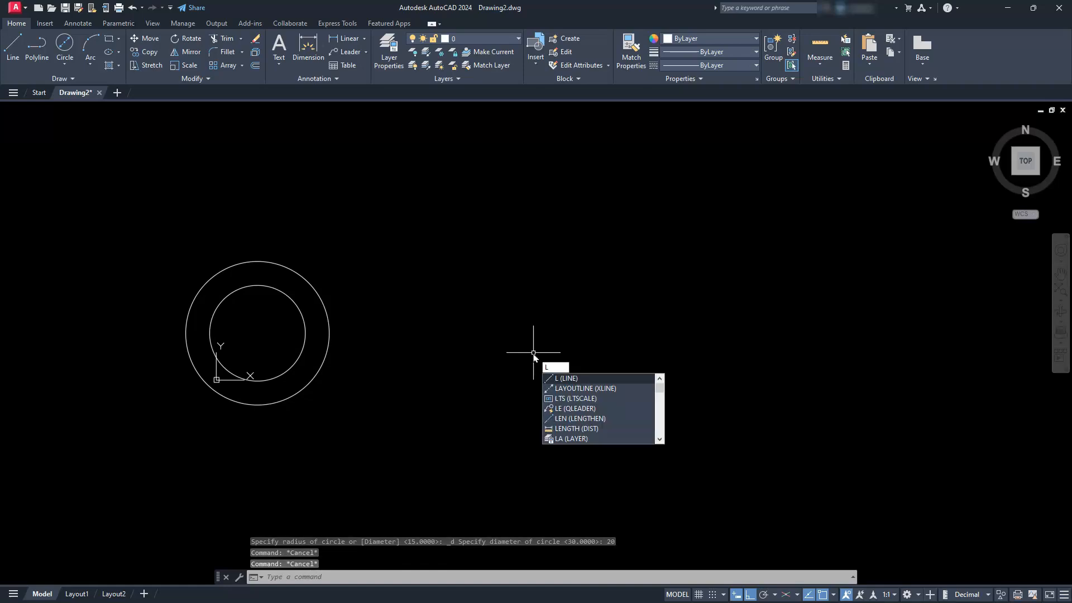
key(Escape)
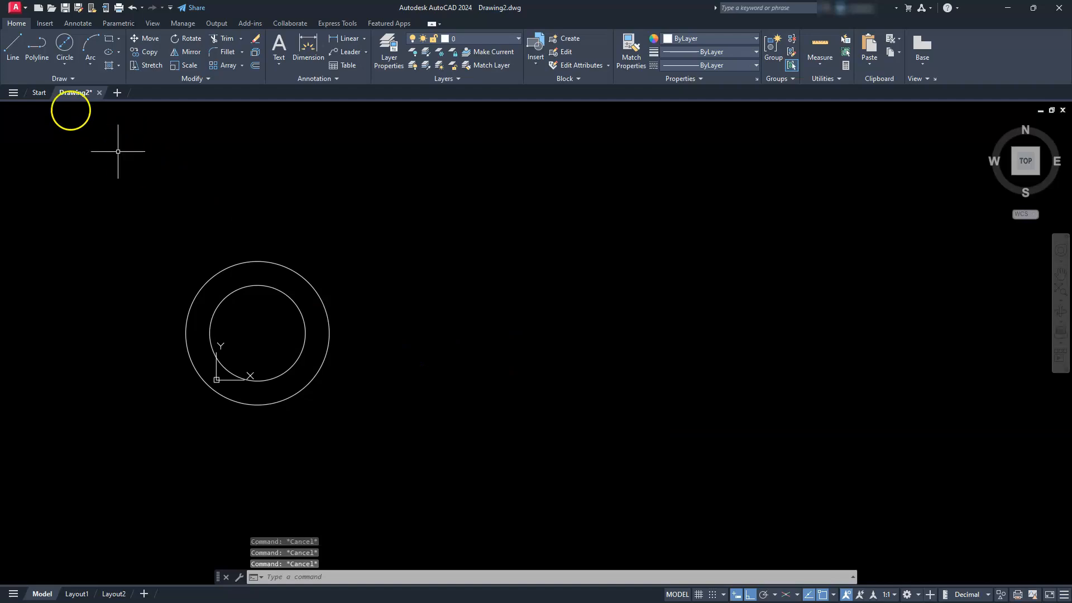
click(15, 48)
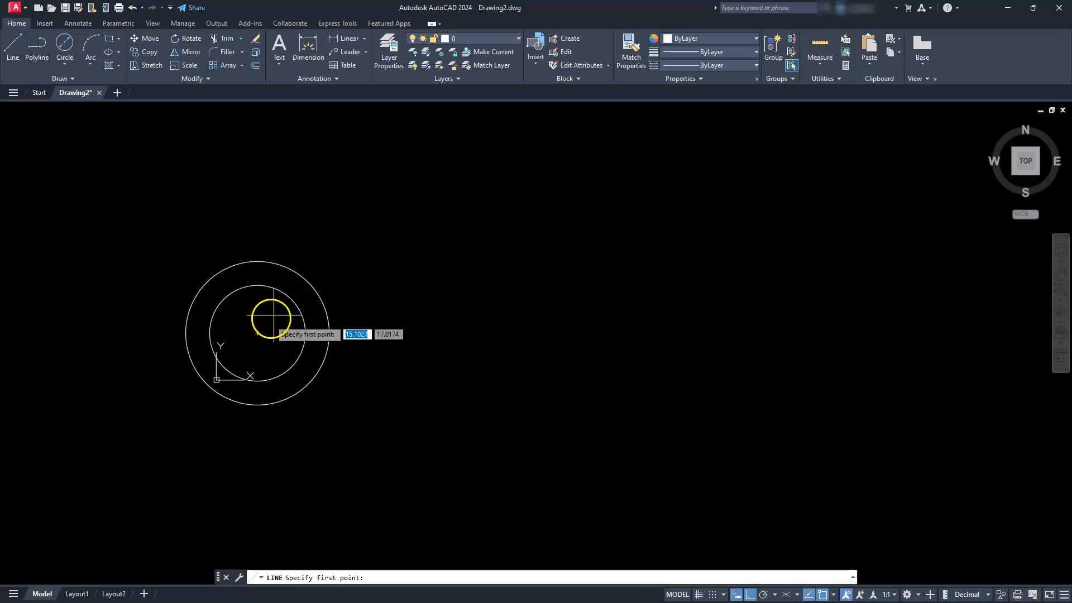
click(258, 333)
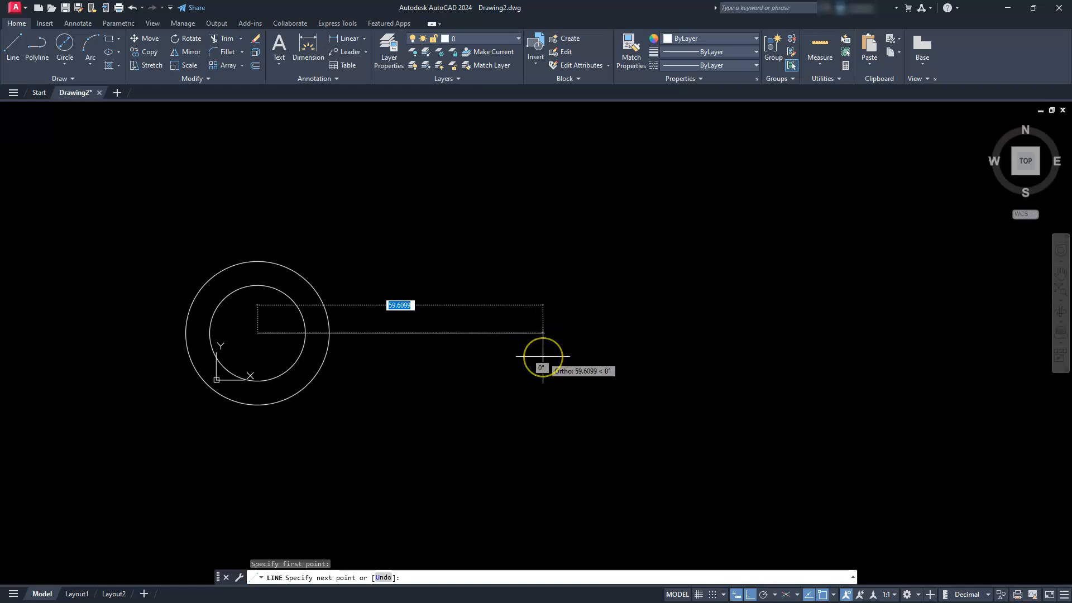
text(100)
key(Return)
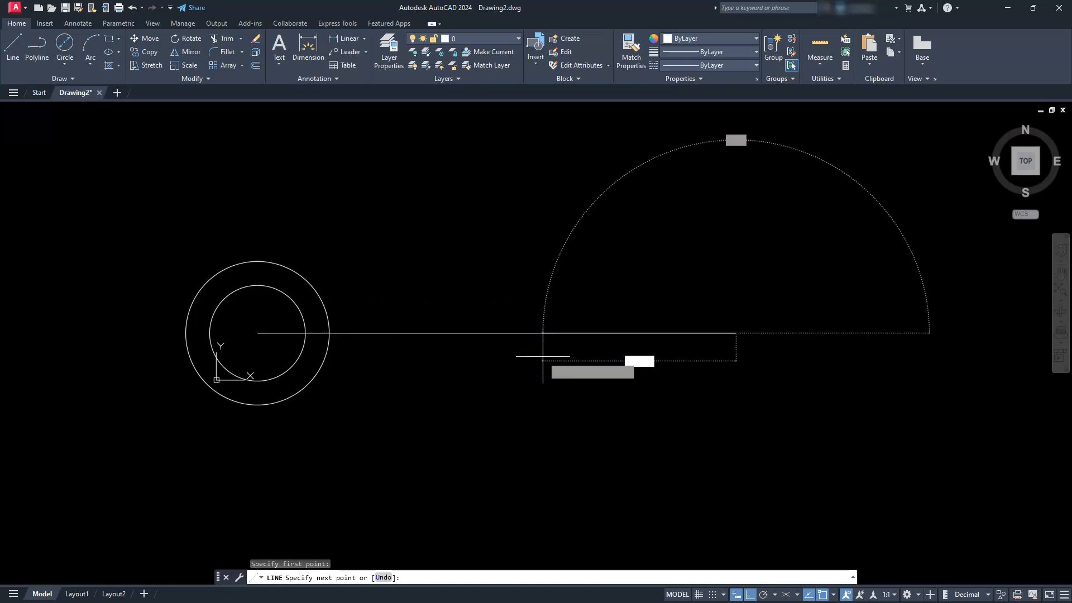
key(Escape)
key(Escape)
key(Escape)
scroll(565, 328, down, 5)
middle_drag(631, 342, 533, 341)
scroll(533, 340, up, 5)
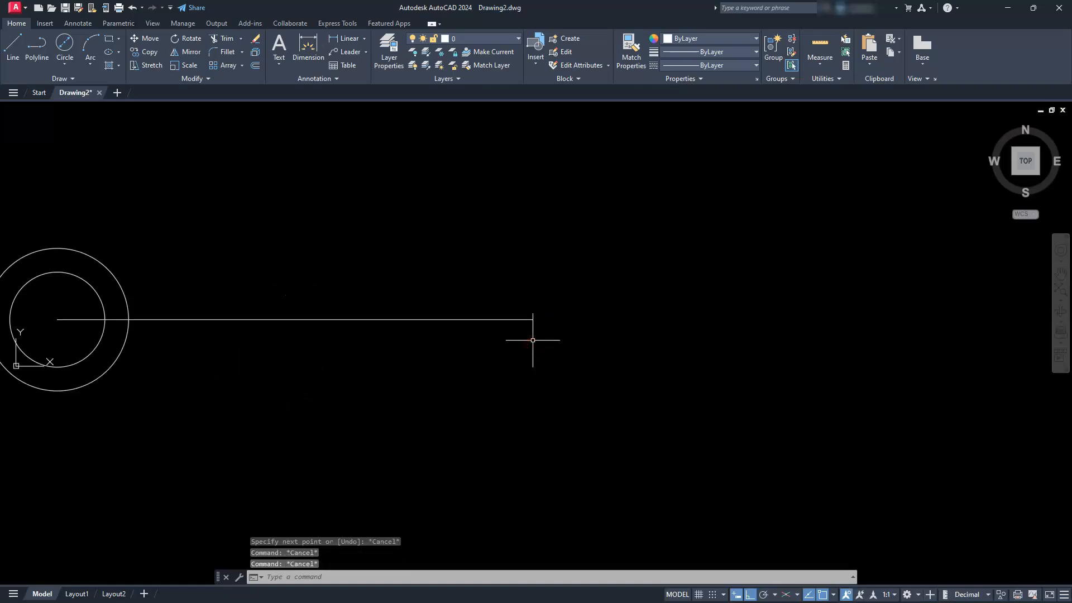
key(Escape)
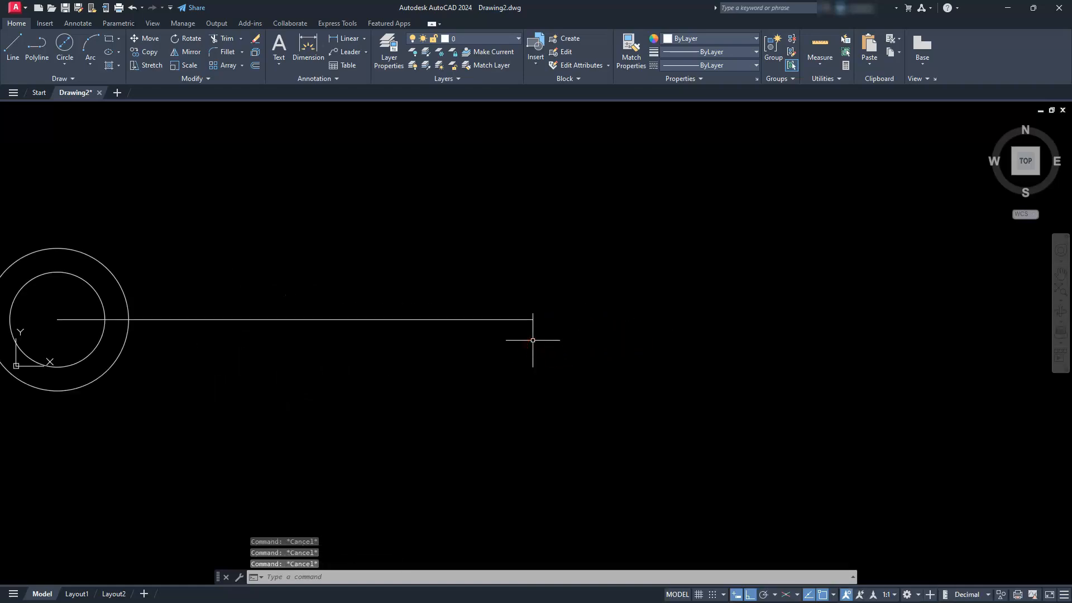
- Draw a circle with a diameter of 50 centered on the right endpoint of the horizontal line
click(64, 42)
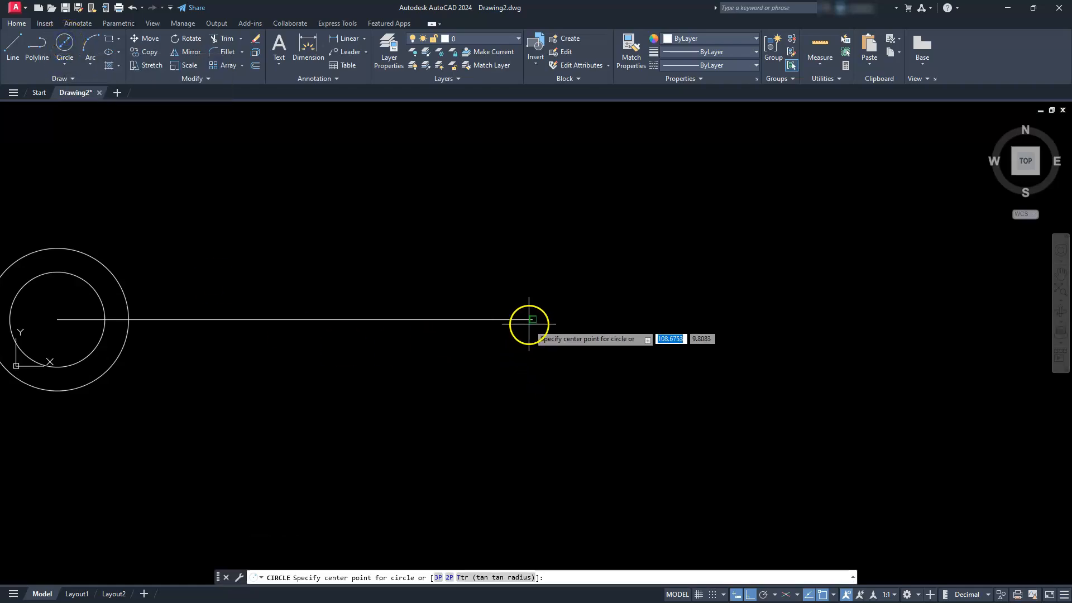
click(530, 321)
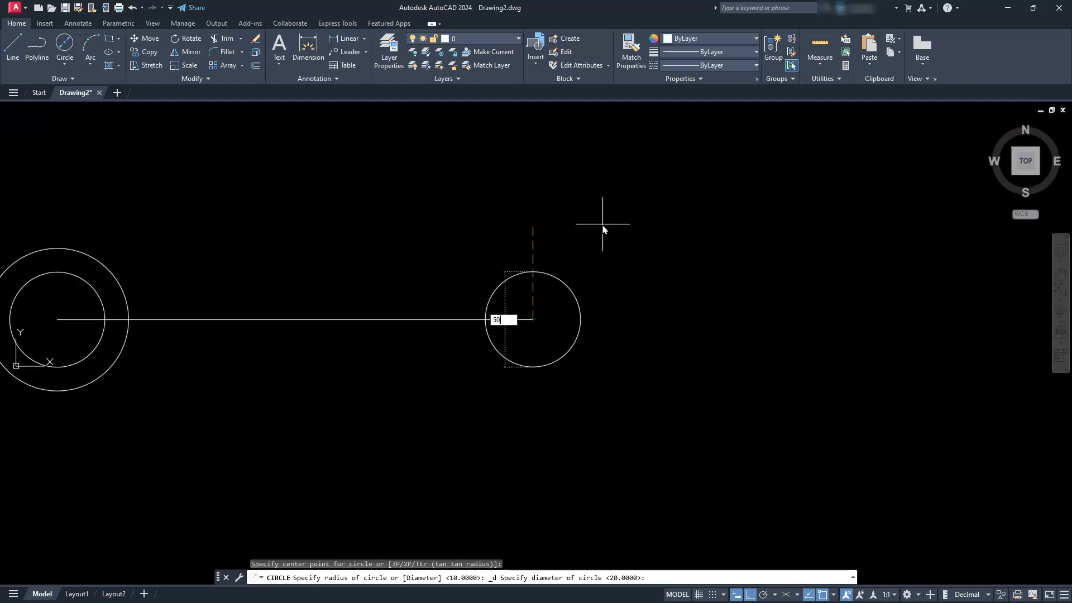
key(Return)
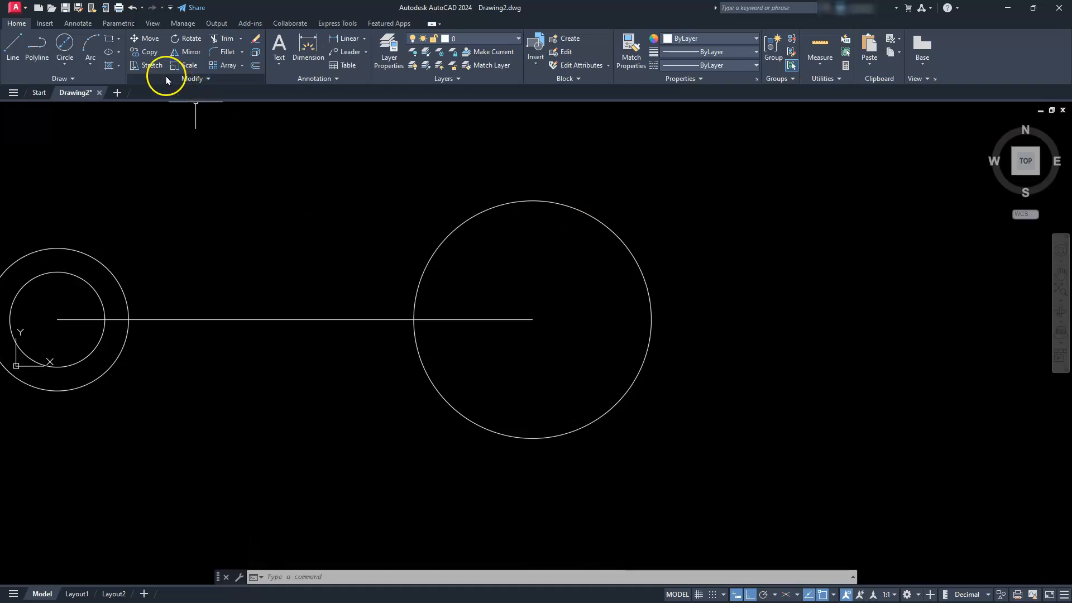
- Add a concentric circle with a diameter of 30 inside the 50-diameter circle at the line's right endpoint
click(64, 44)
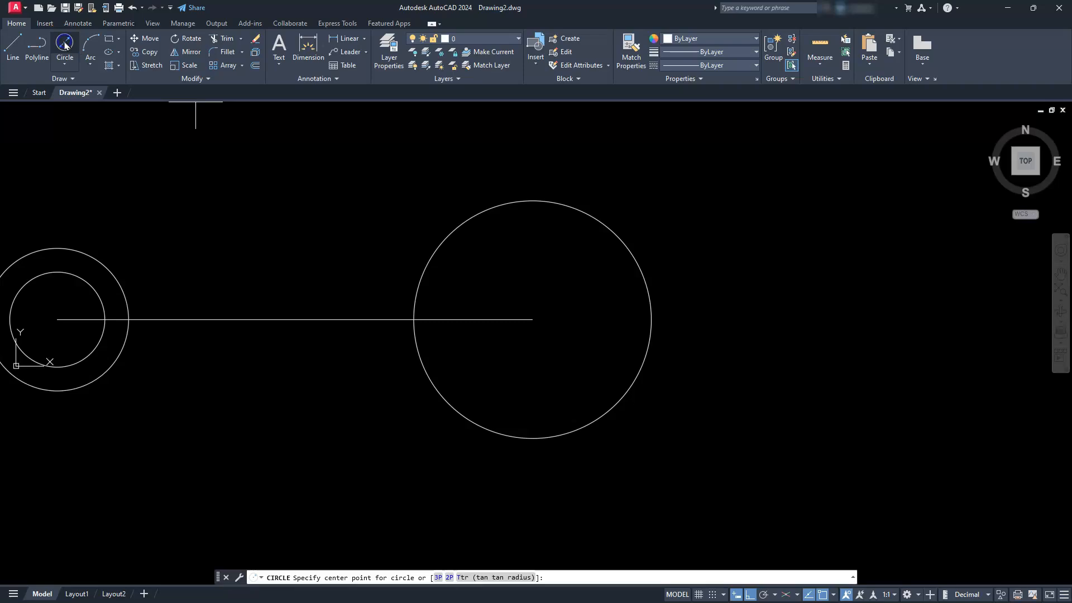
click(533, 319)
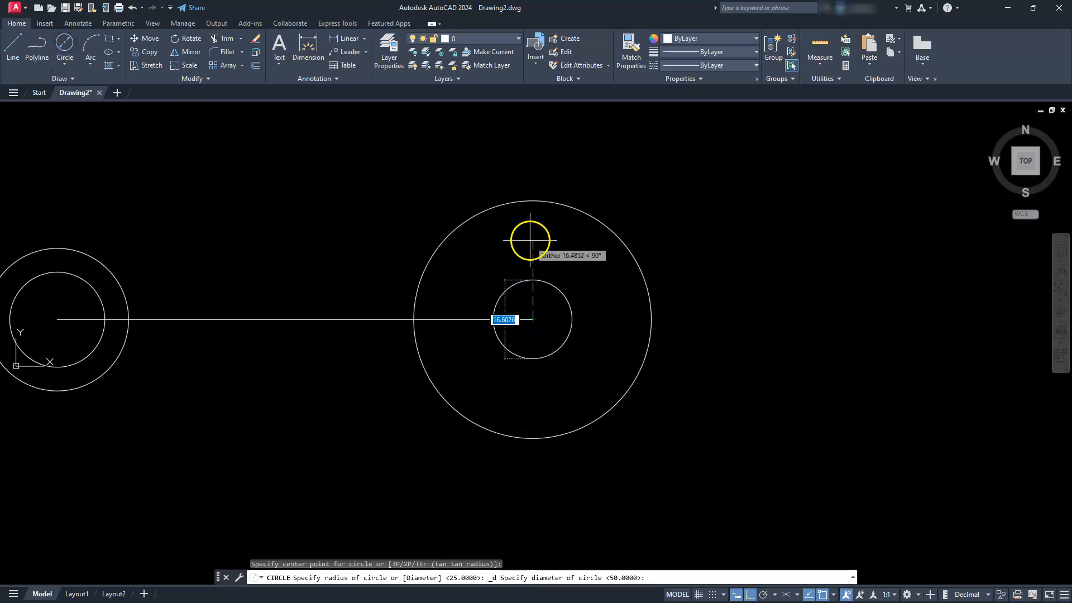
text(30)
key(Return)
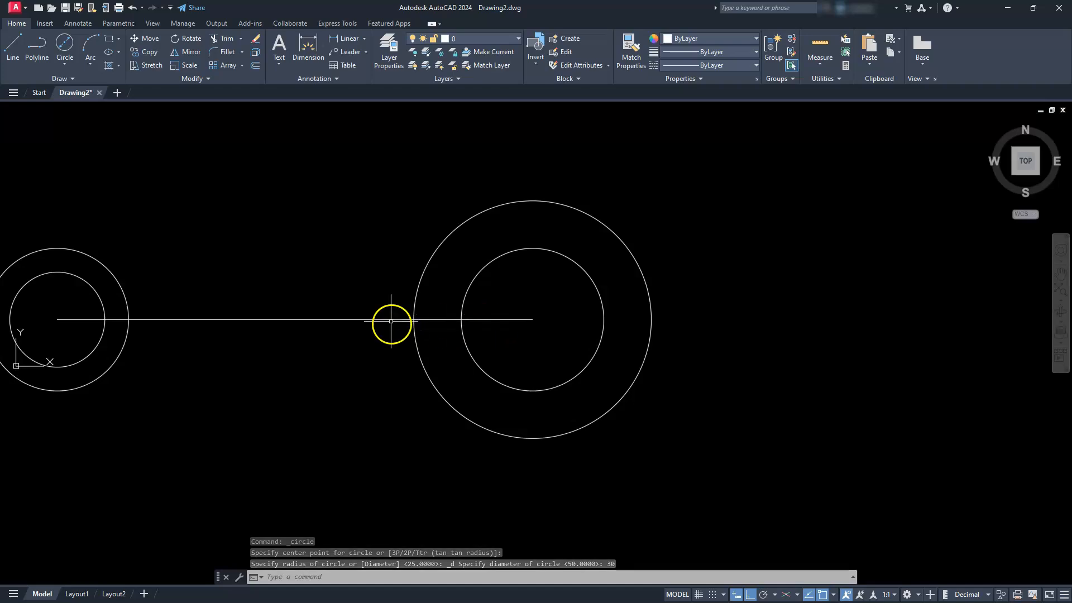
- Draw a concentric circle with a radius of 35 around the two circles at the line's right endpoint
click(65, 64)
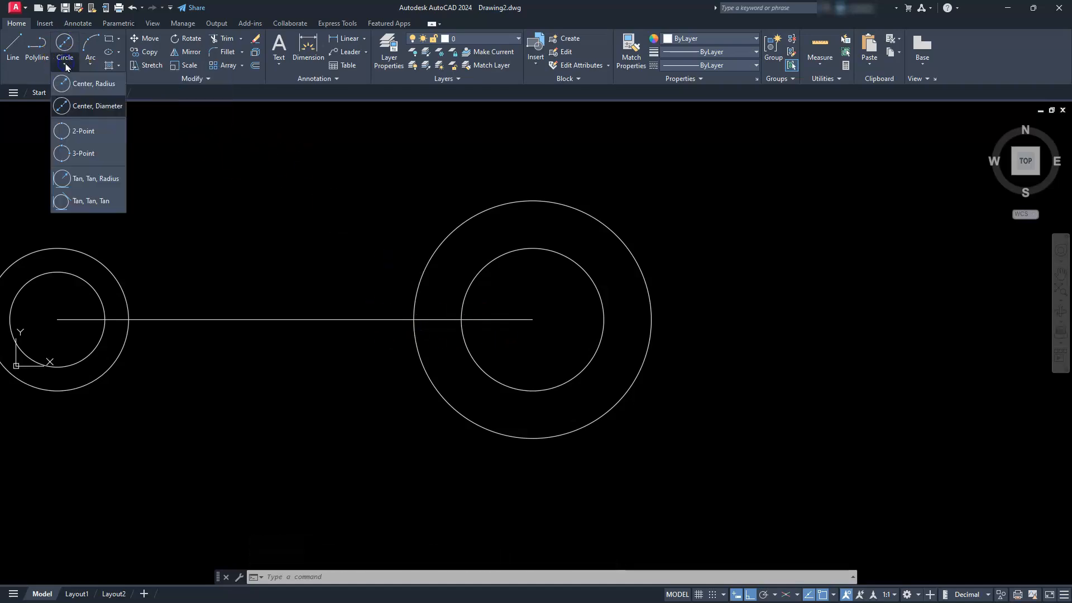
click(88, 85)
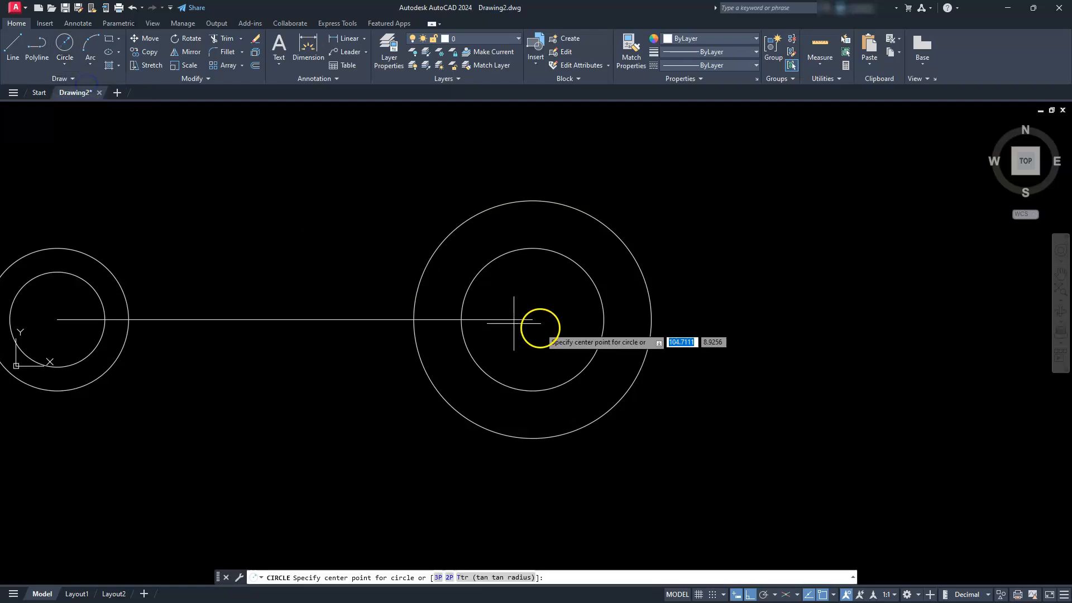
click(532, 319)
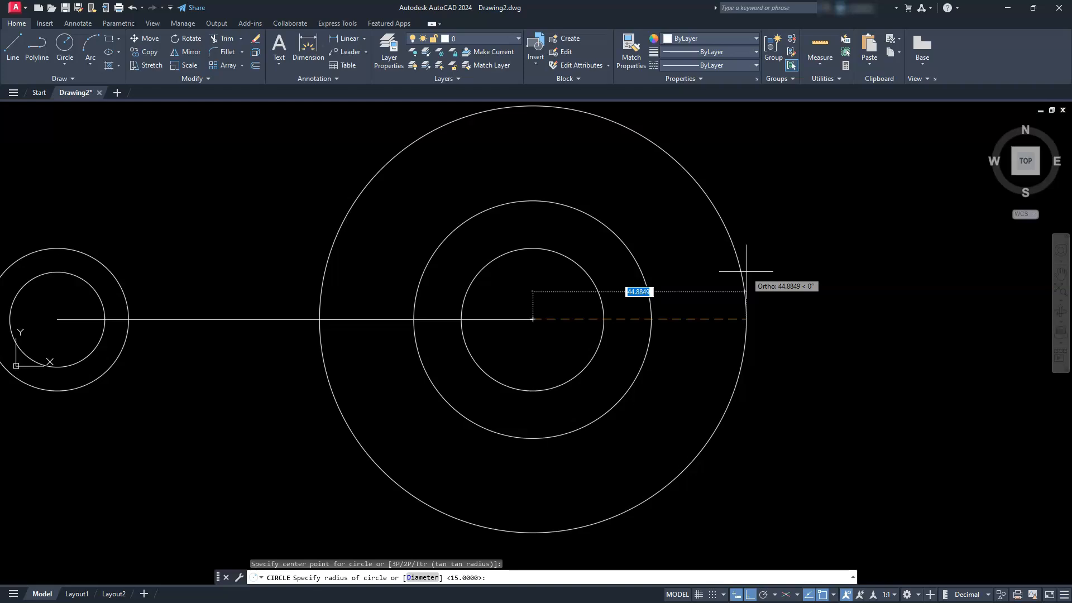
key(Return)
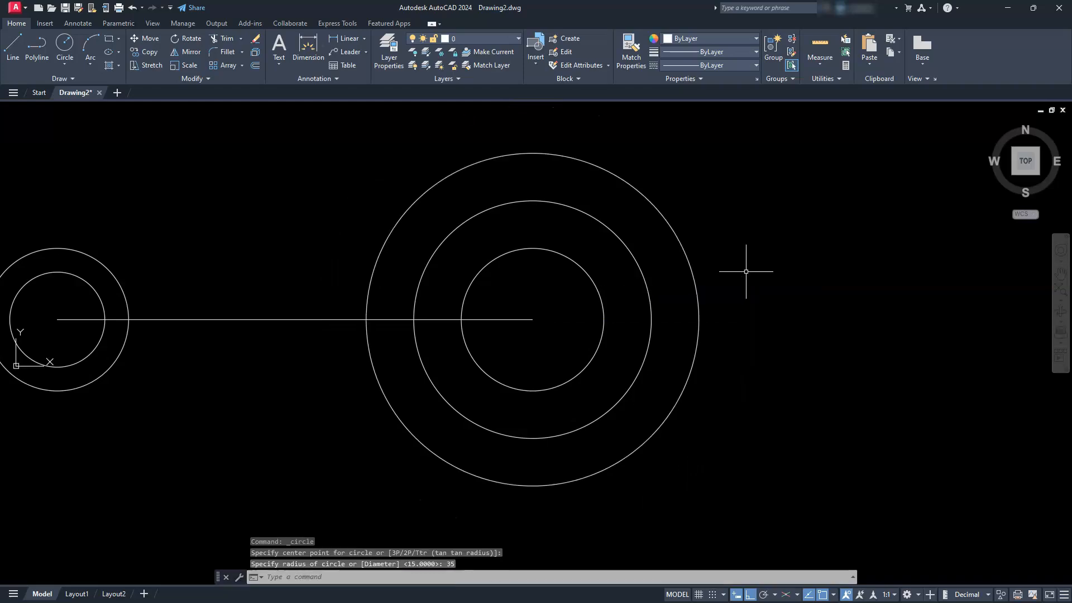
scroll(743, 271, down, 6)
middle_drag(723, 278, 605, 320)
scroll(475, 350, up, 2)
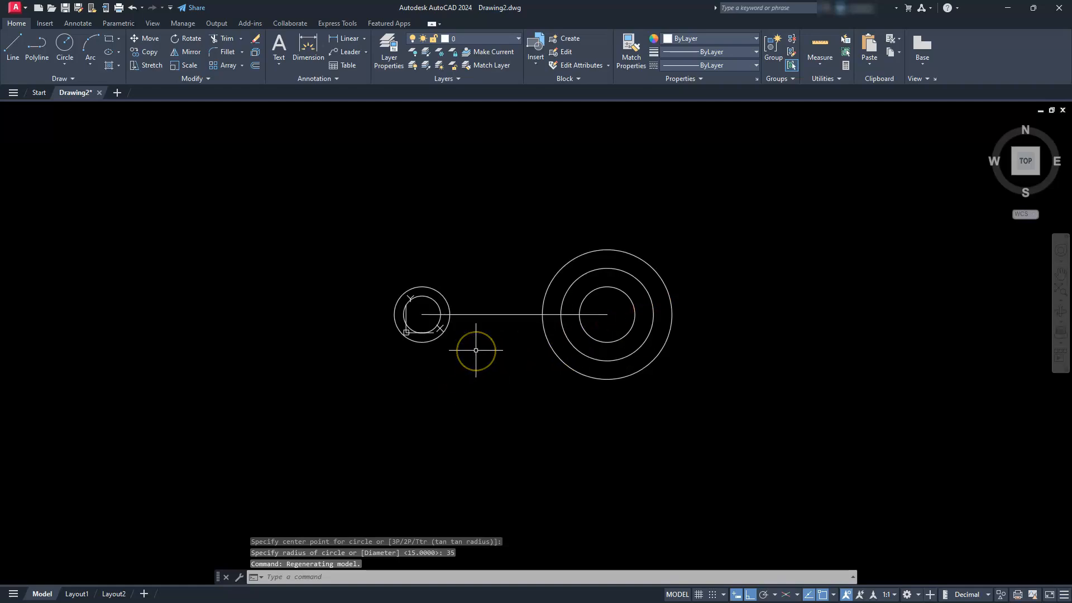
key(Escape)
key(Escape)
key(Escape)
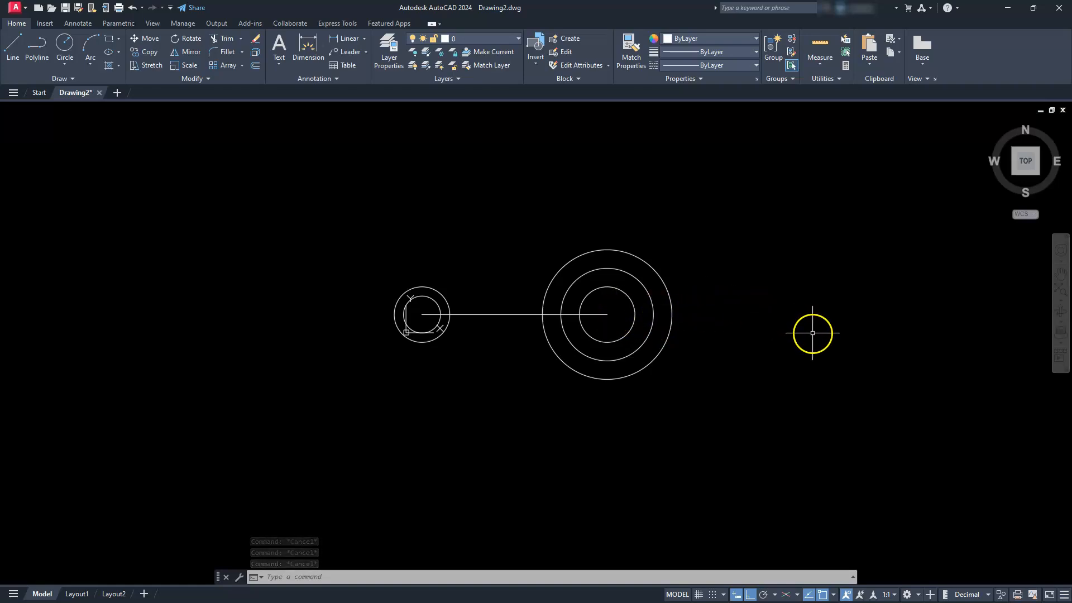
- Try moving the horizontal line so its left endpoint lands on the large circles' center, and undo the move
click(532, 315)
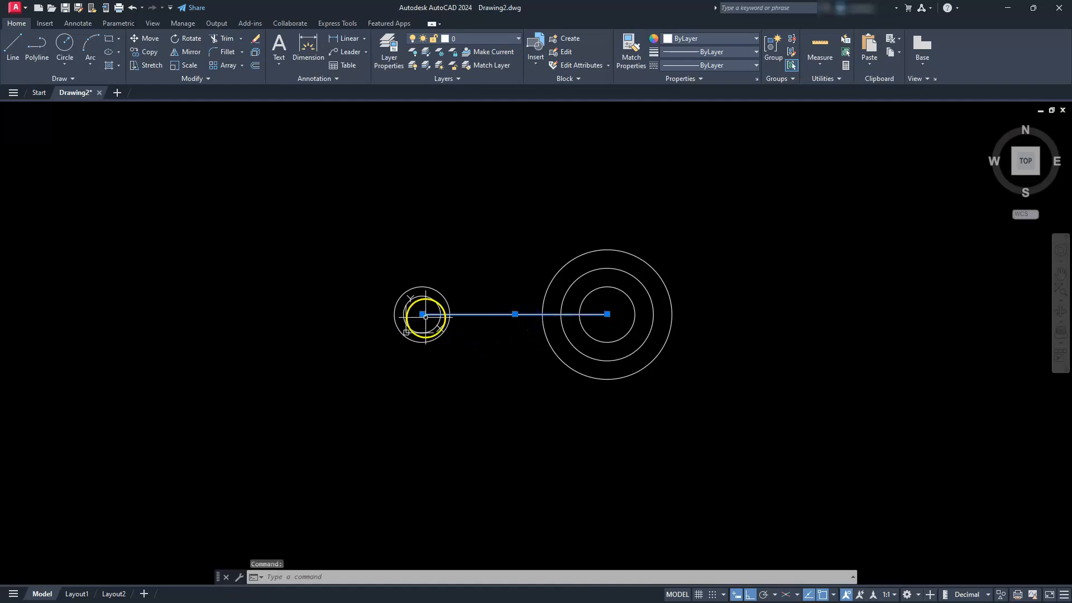
click(423, 315)
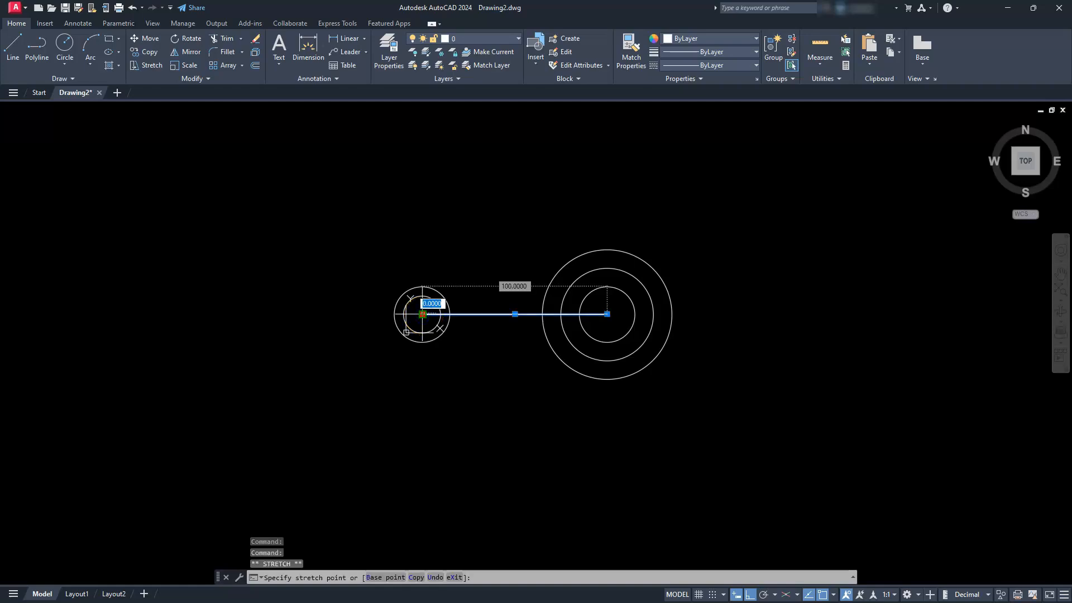
key(space)
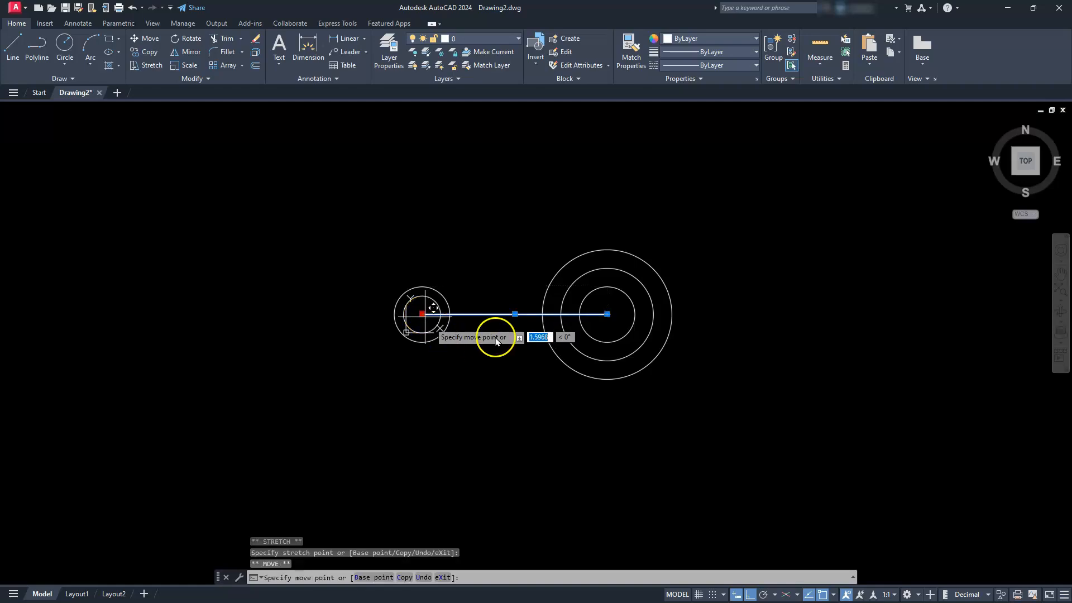
click(608, 313)
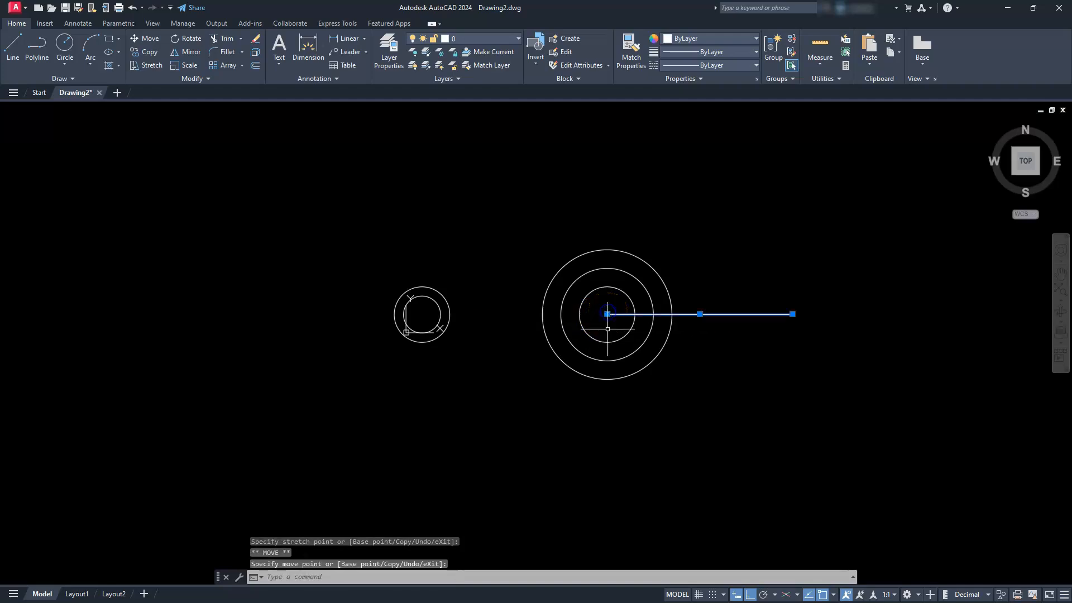
key(Escape)
key(Escape)
key(Escape)
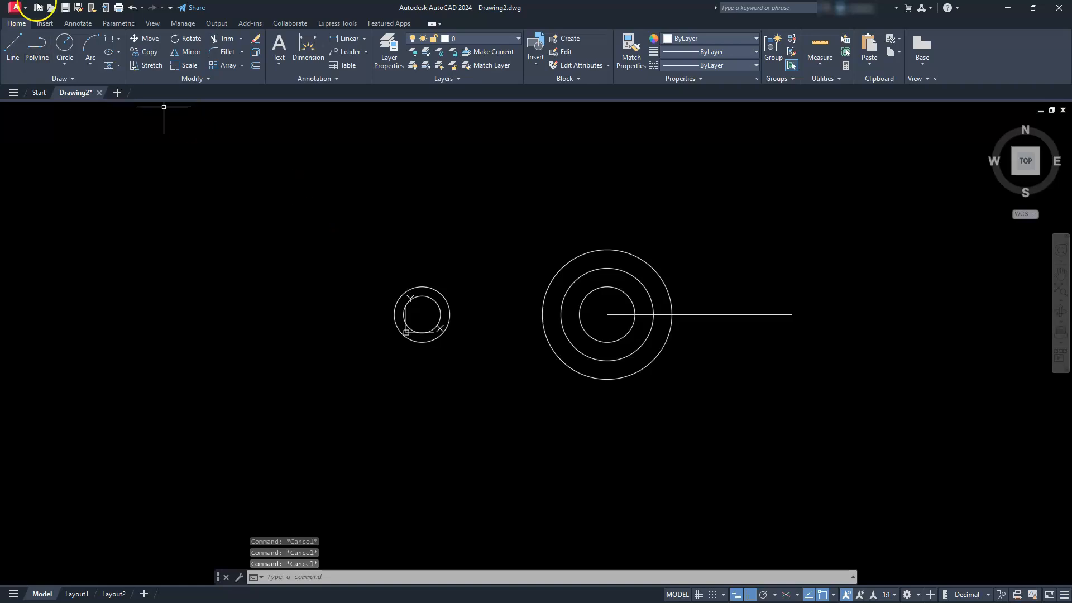
click(132, 10)
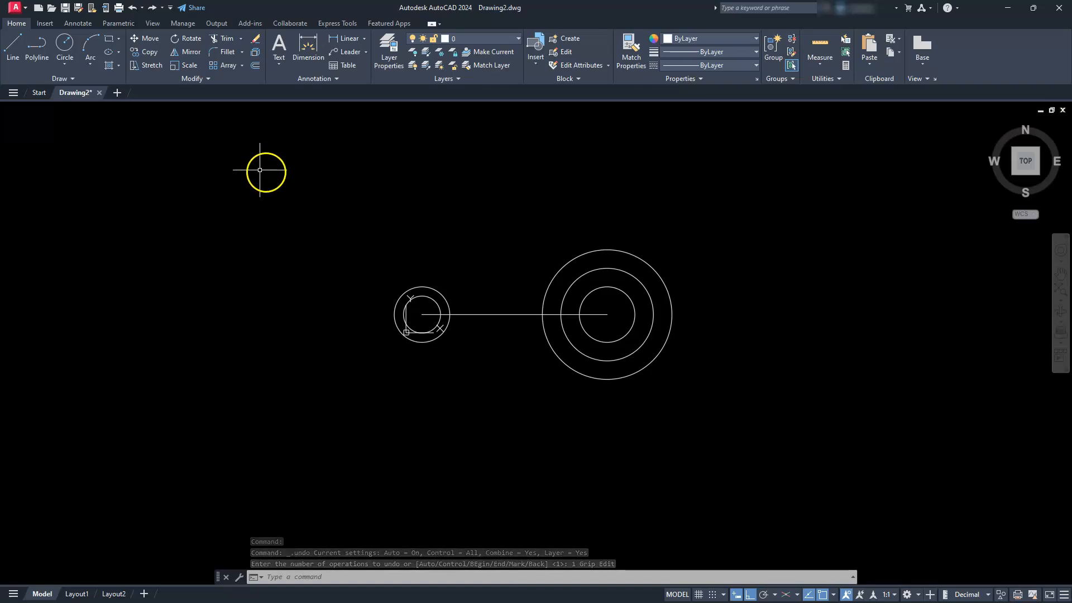
- Lengthen the horizontal line to 200 percent beyond its right end, using the Percent option of Lengthen
click(206, 80)
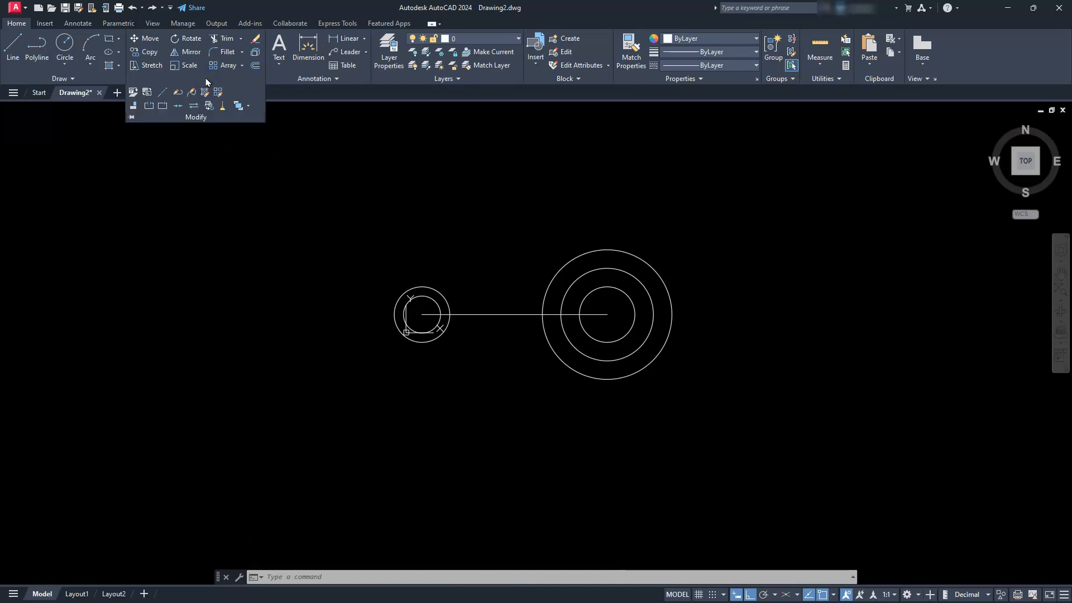
click(162, 93)
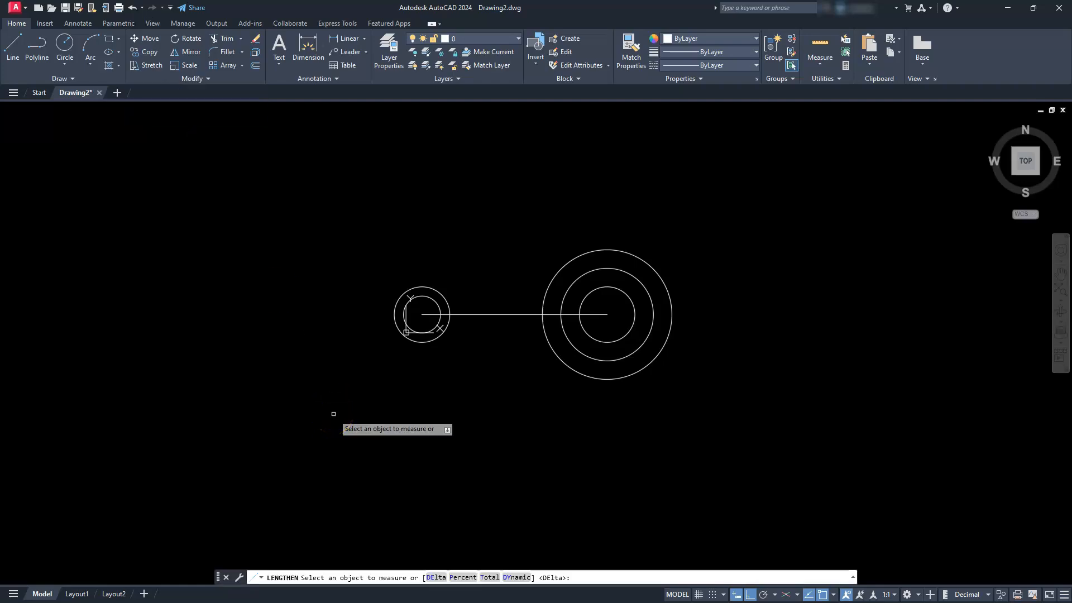
click(463, 578)
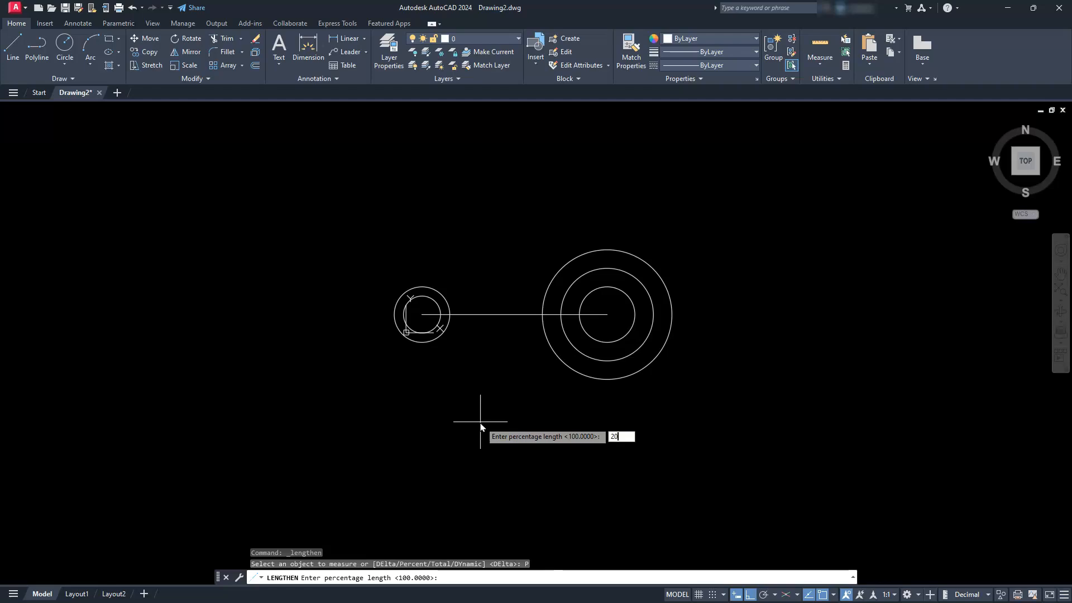
text(200)
key(Return)
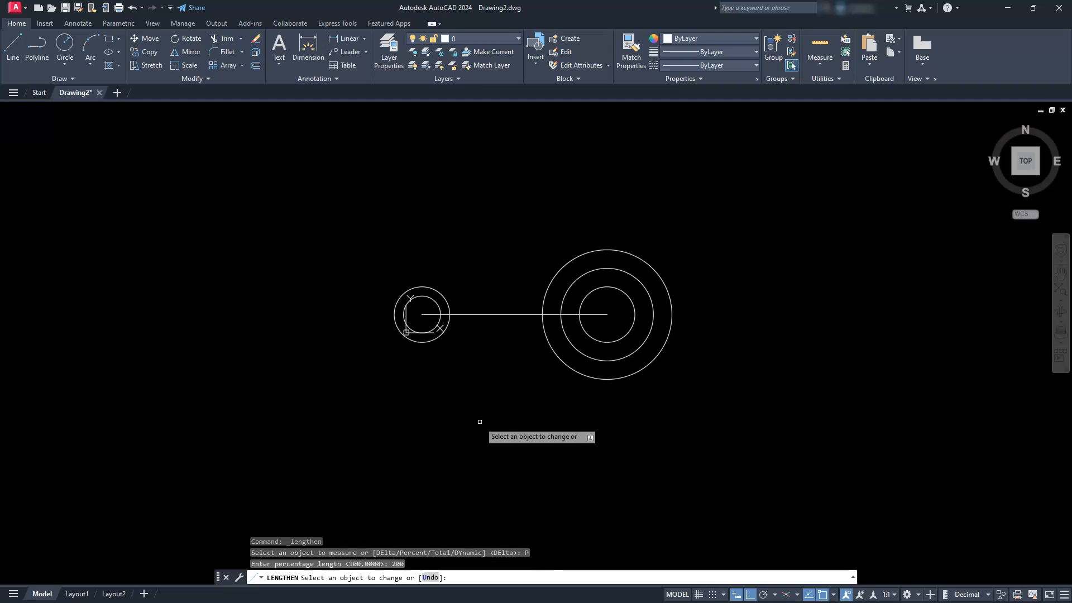
click(597, 314)
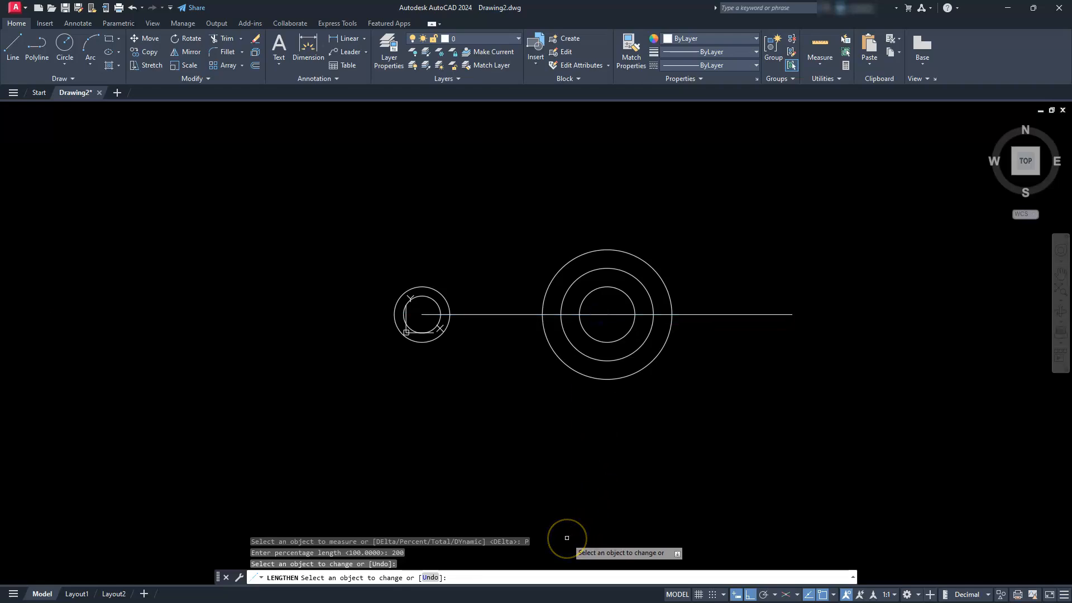
key(Escape)
key(Escape)
key(Escape)
key(Escape)
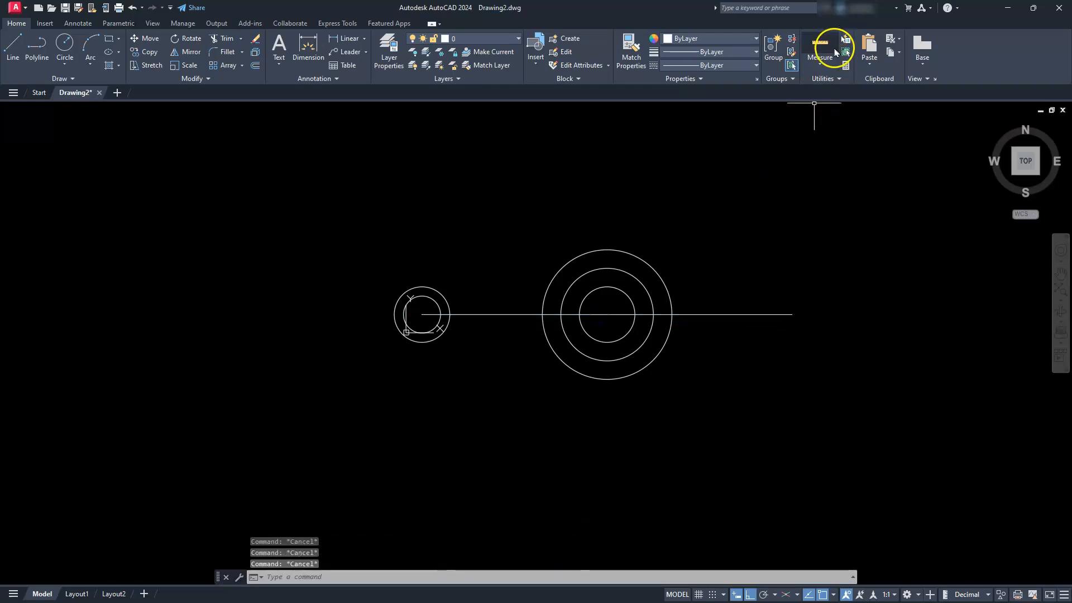
- Measure the length of the extended horizontal line with the quick Measure tool
click(824, 47)
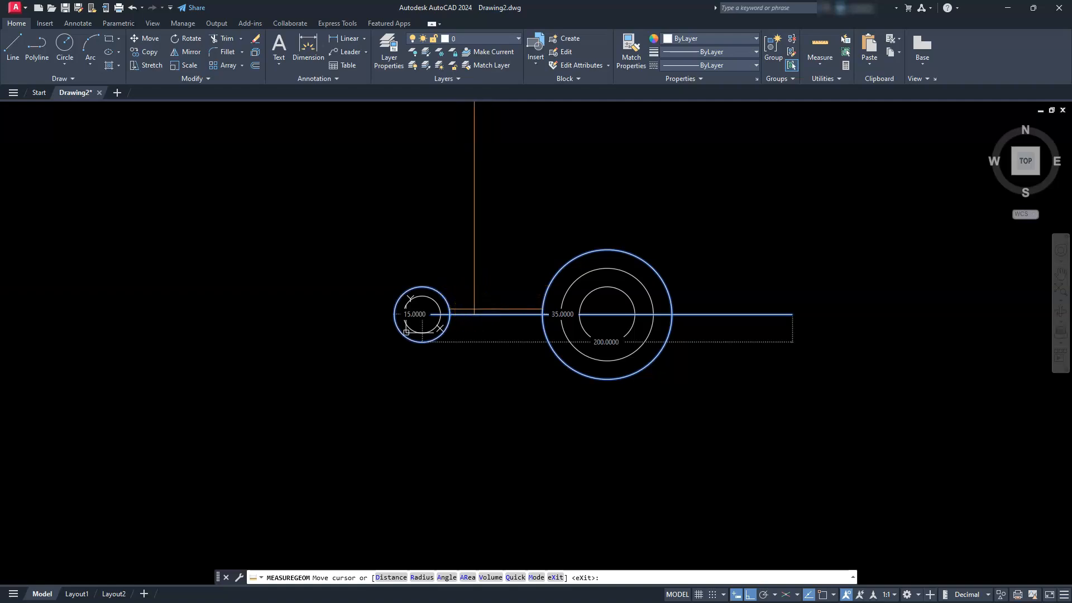
key(Escape)
key(Escape)
key(Escape)
- Copy the 35-radius circle from its center to the right endpoint of the extended line
middle_drag(623, 354, 484, 358)
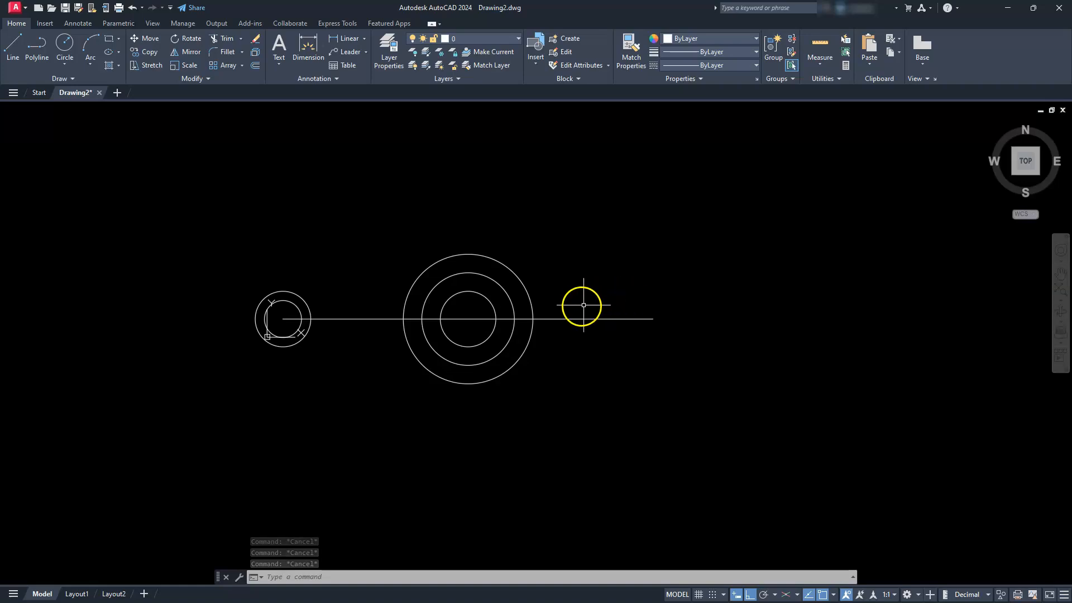
click(532, 298)
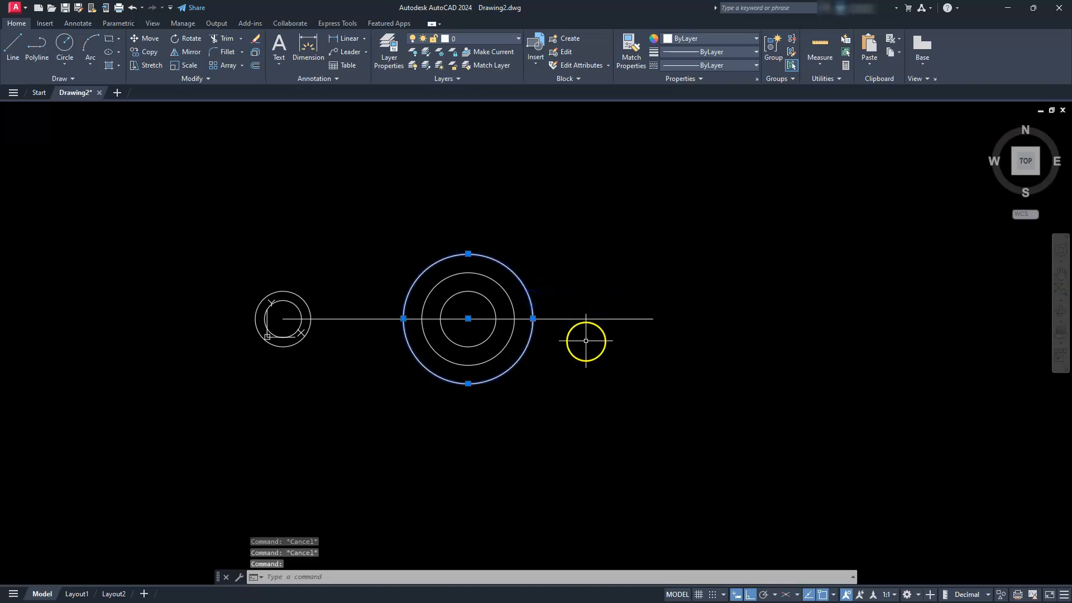
click(135, 53)
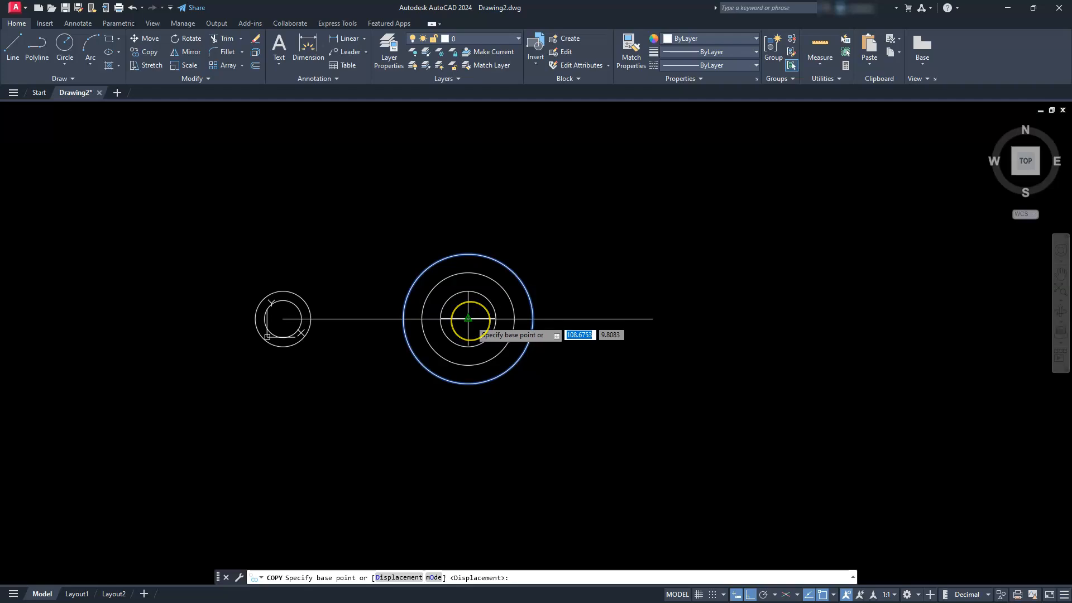
click(468, 319)
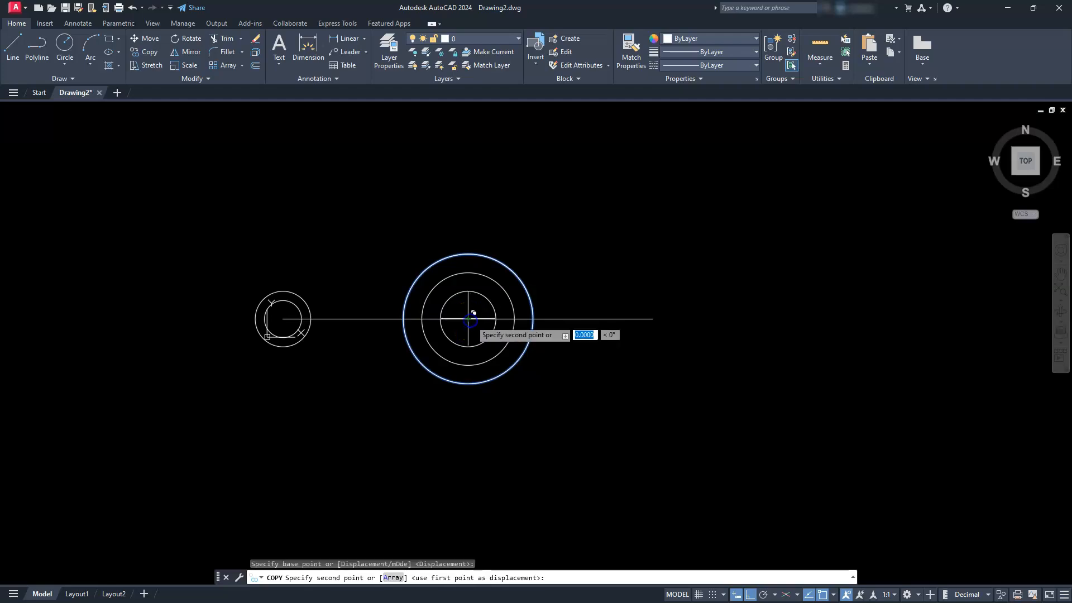
click(654, 316)
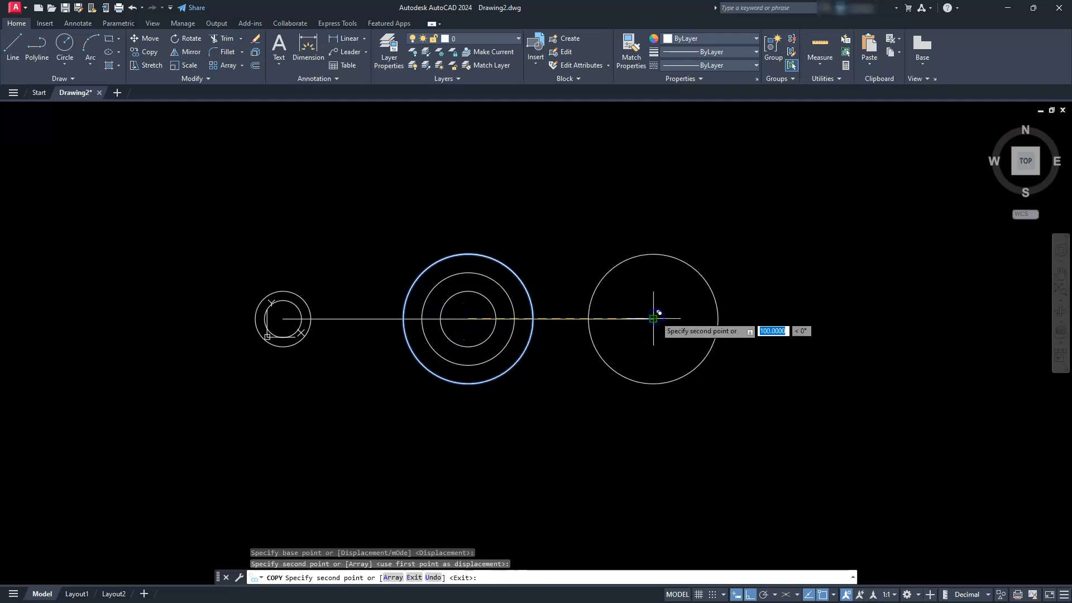
key(Escape)
key(Escape)
key(Escape)
key(Escape)
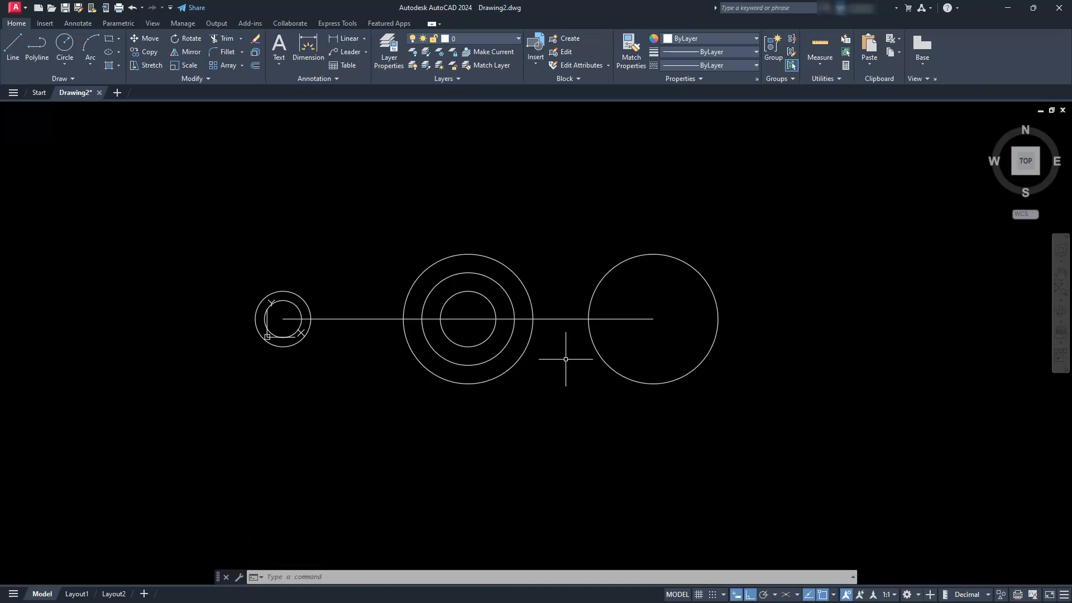
- Draw a concentric circle with a diameter of 60 inside the copied circle at the line's right endpoint
click(66, 59)
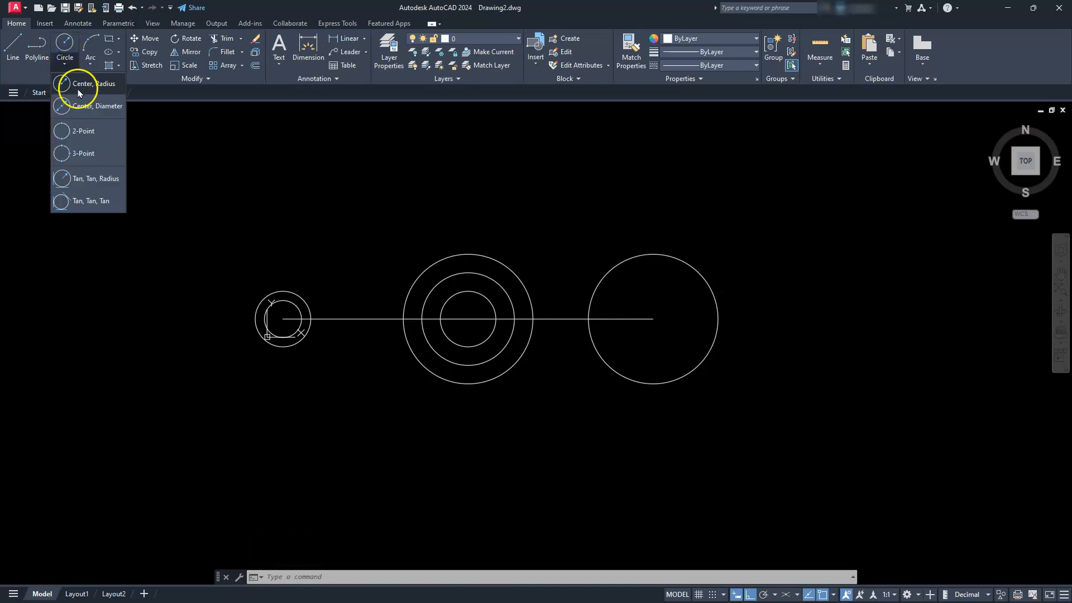
click(86, 110)
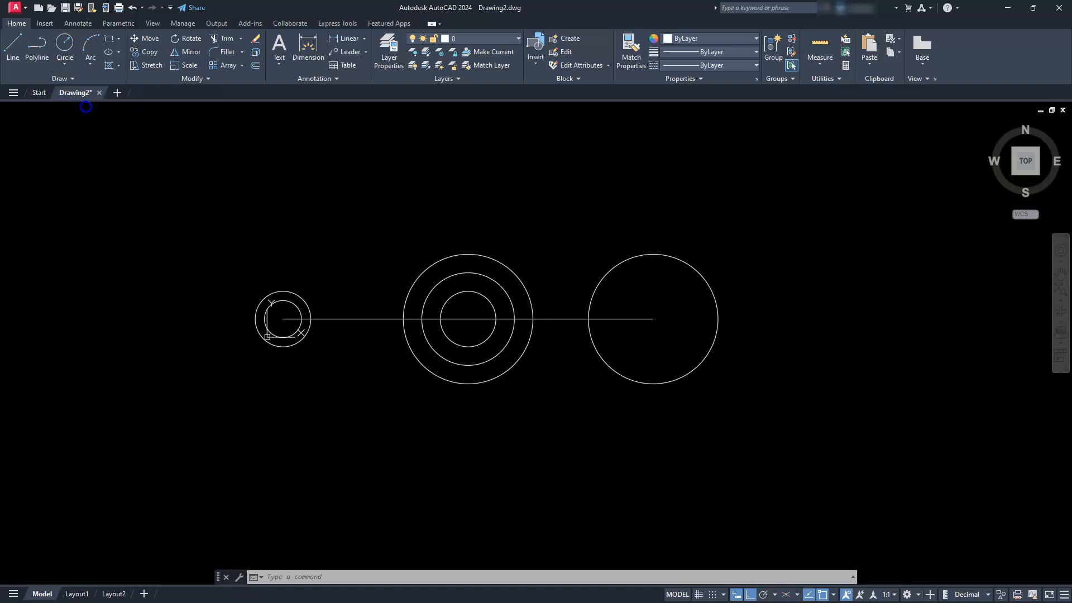
click(653, 319)
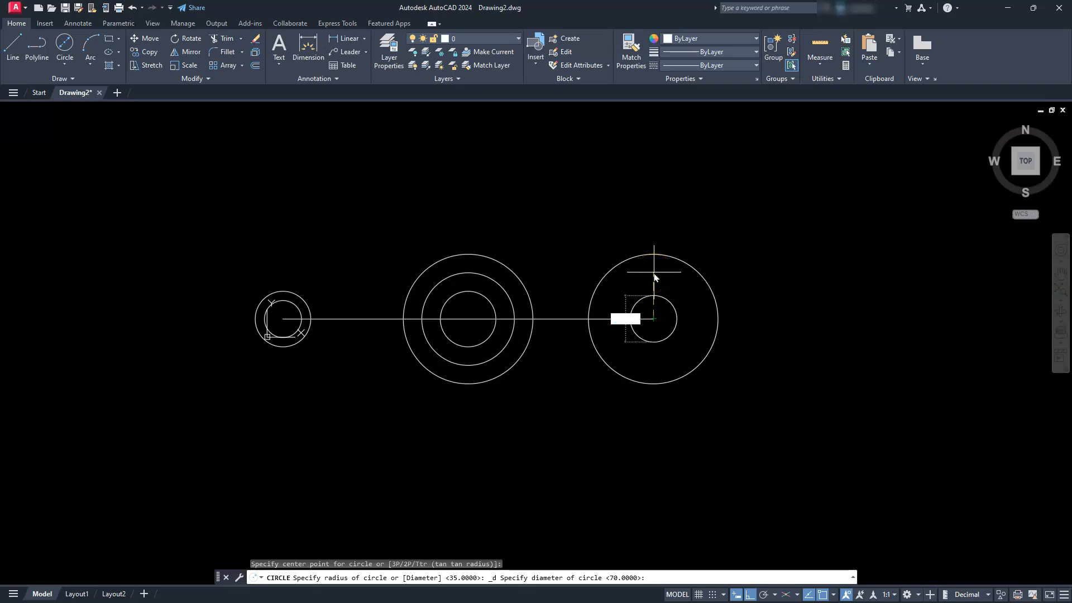
key(Return)
- Add a concentric circle with a diameter of 40 inside the 60-diameter circle at the line's right endpoint
click(65, 44)
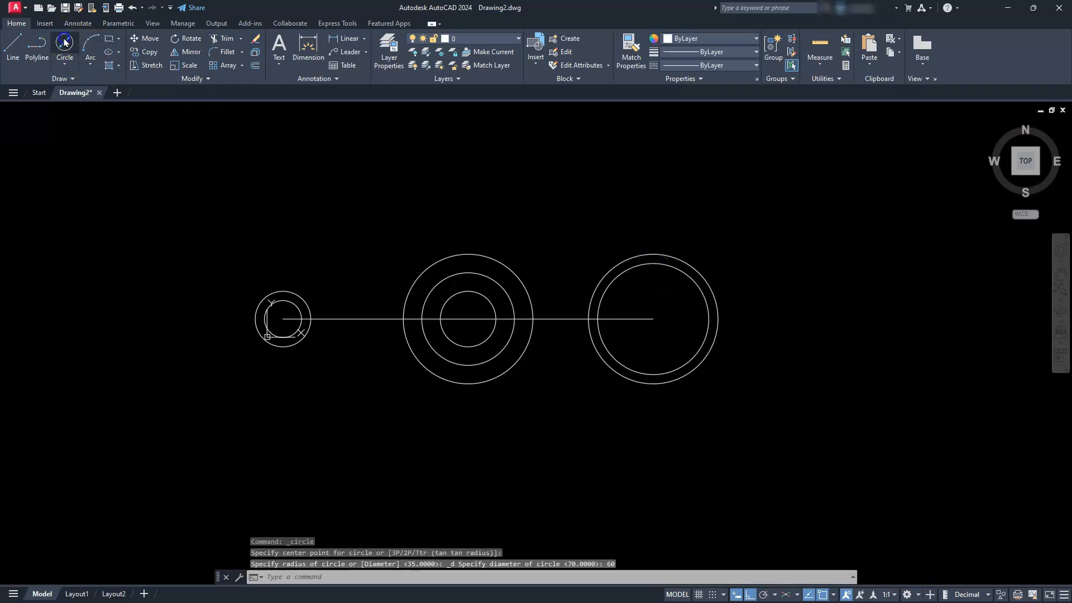
click(652, 318)
text(d)
key(Return)
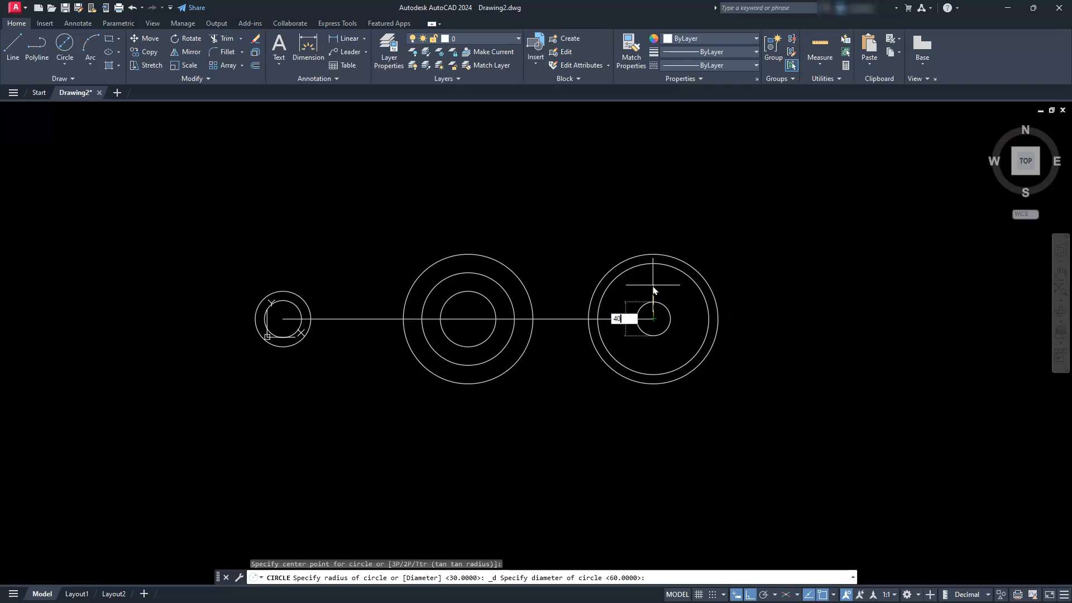
key(Return)
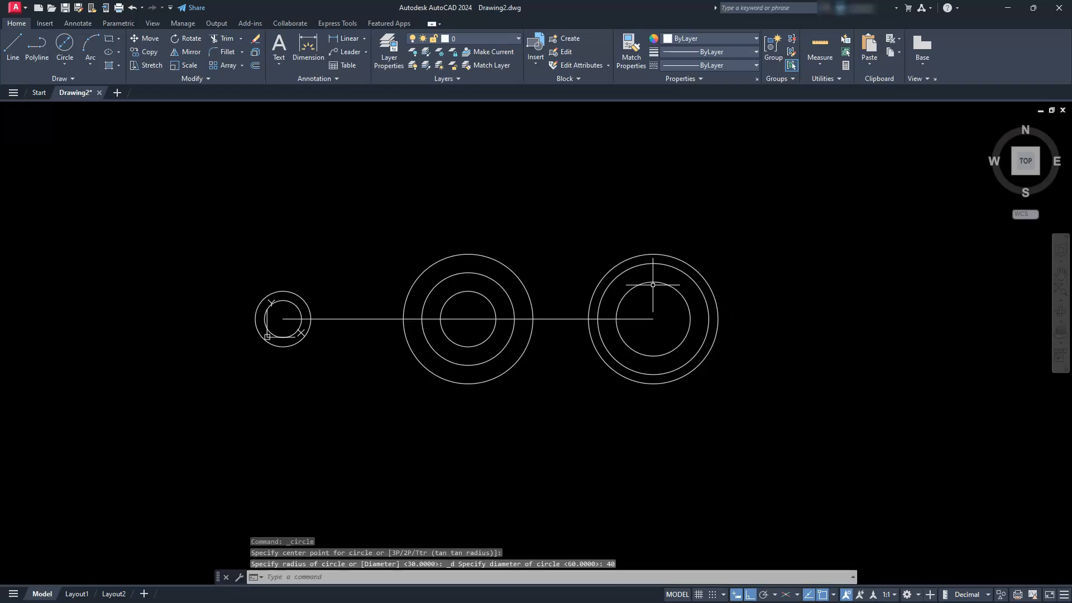
key(Escape)
key(Escape)
key(Escape)
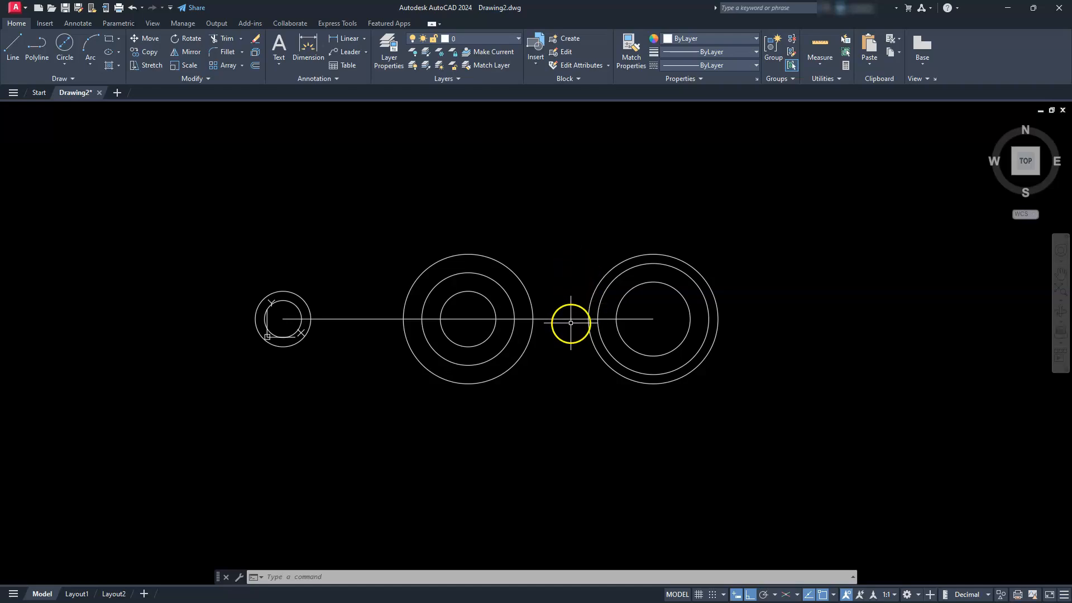
- Offset the horizontal center line above and below, using the outer circle's radius of 35, picked from center to top quadrant, as the distance
click(255, 66)
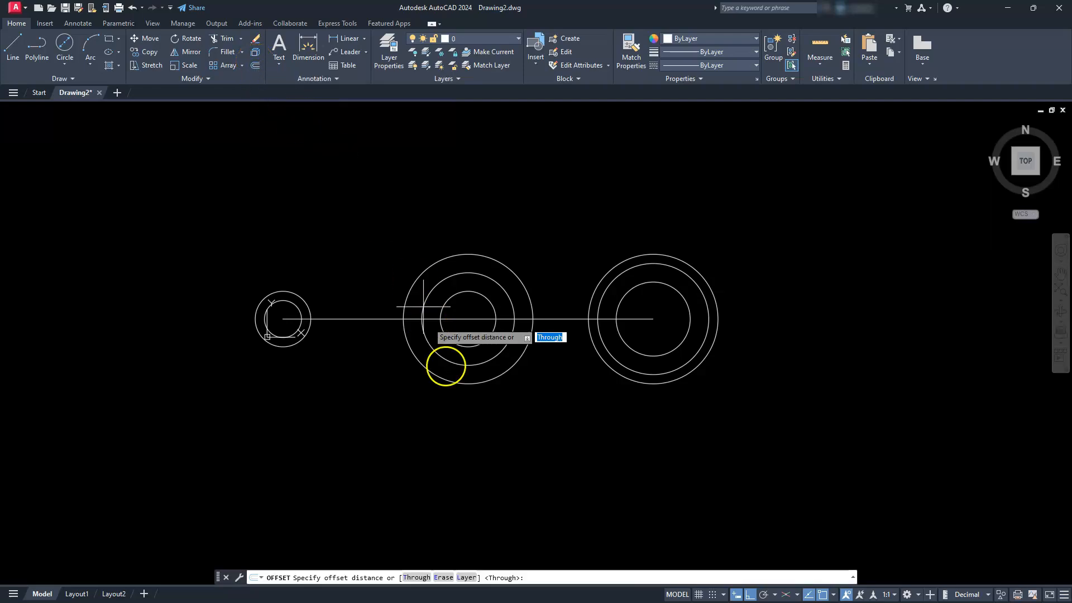
click(653, 318)
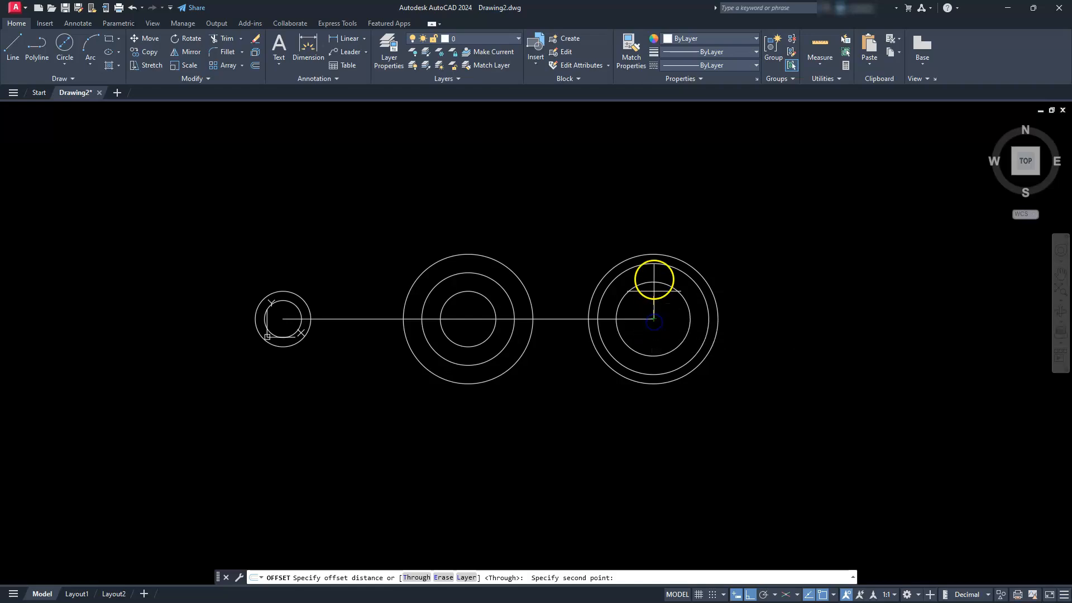
click(653, 253)
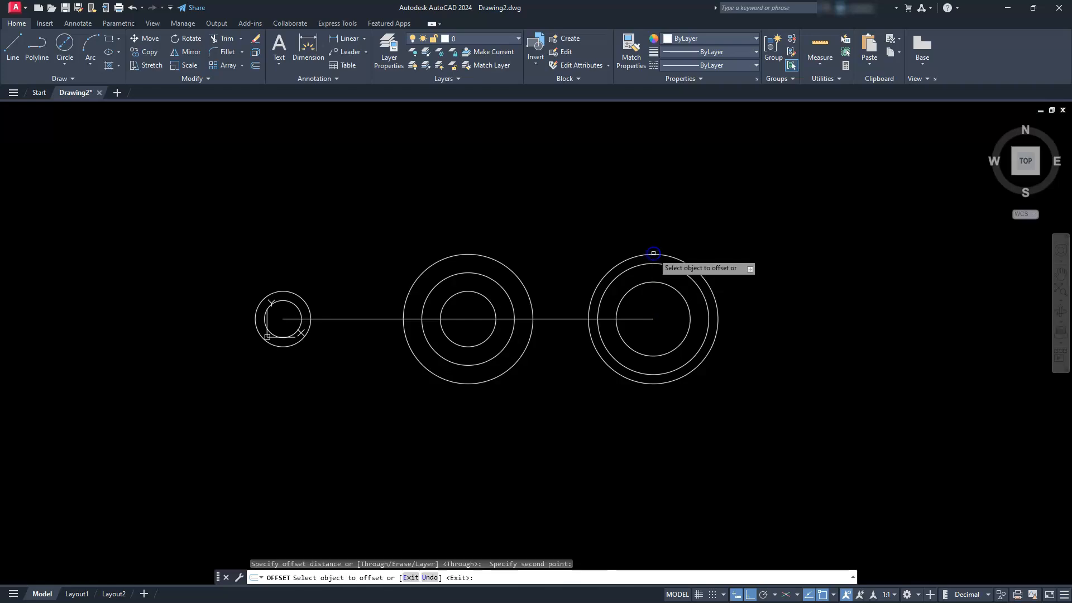
click(567, 319)
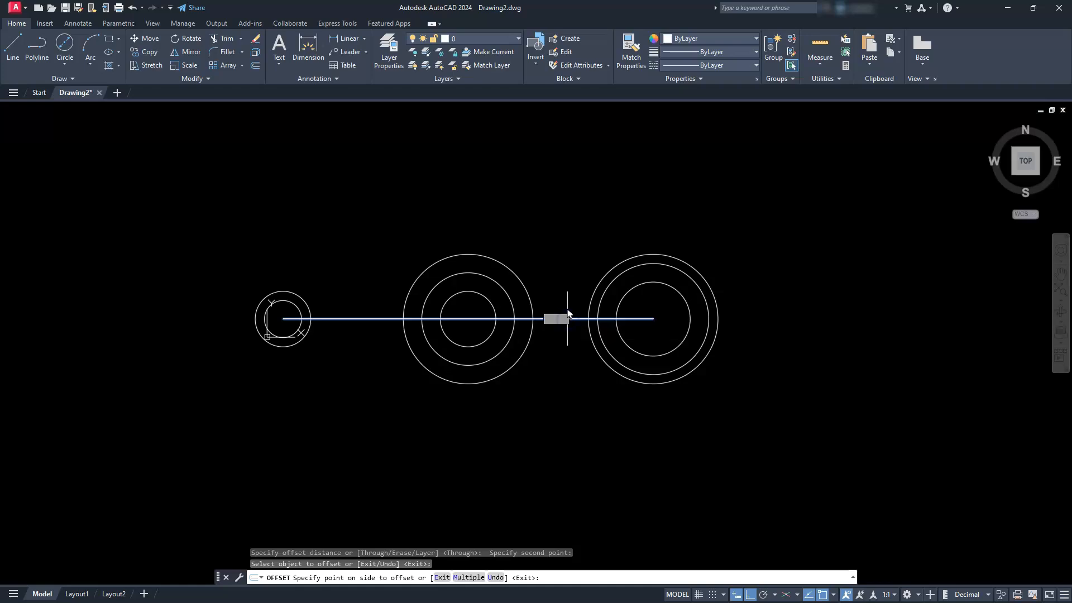
click(585, 193)
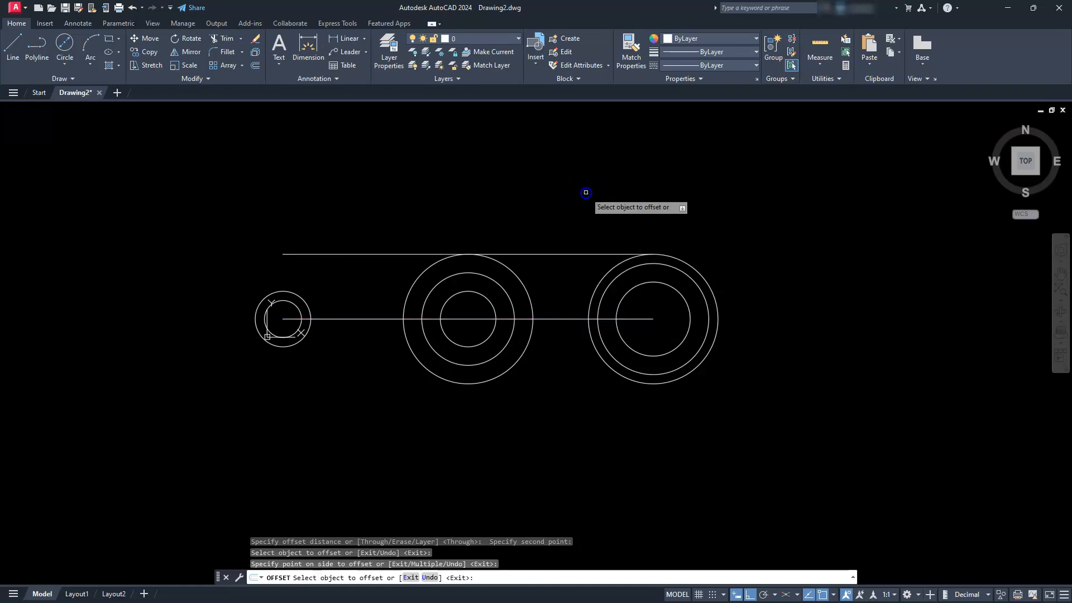
click(554, 318)
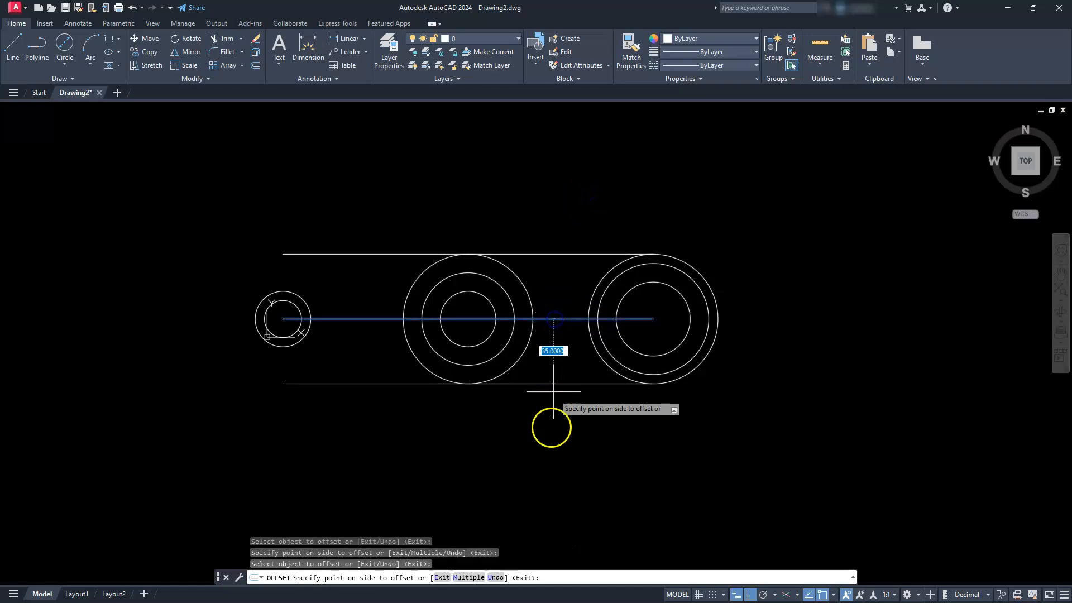
click(550, 430)
key(Escape)
key(Escape)
key(Escape)
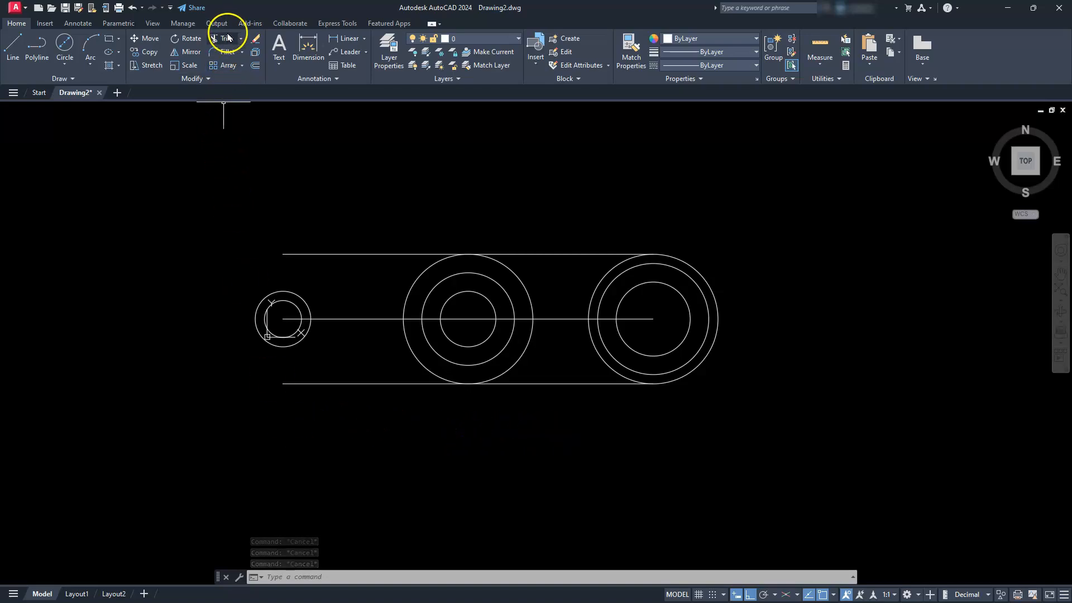
- Trim both offset lines back to the middle outer circle, removing the portions that extend toward the small left circles
click(228, 42)
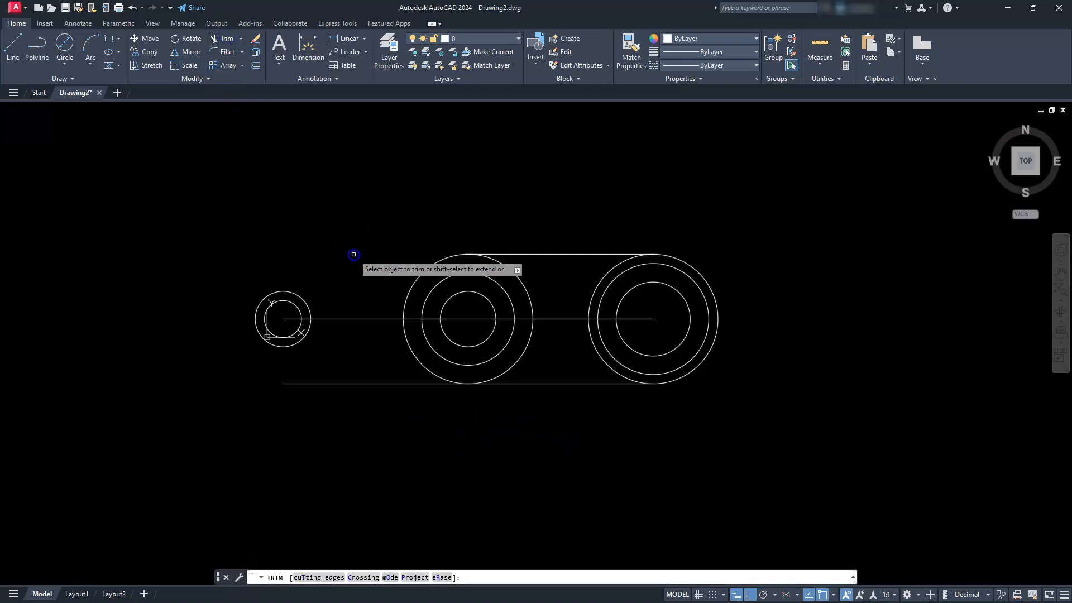
click(364, 384)
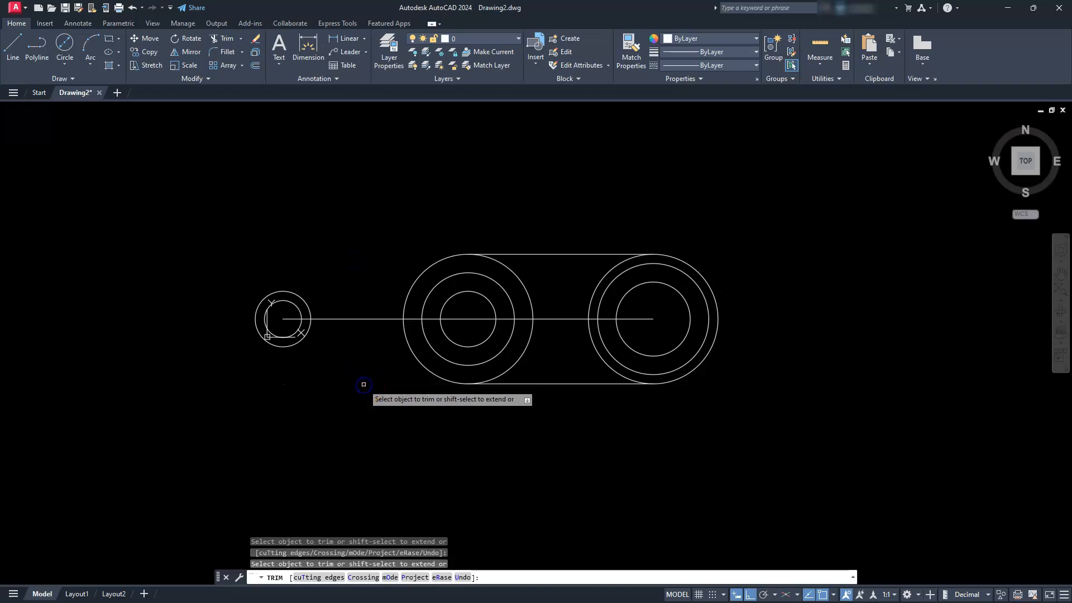
key(Escape)
key(Escape)
key(Escape)
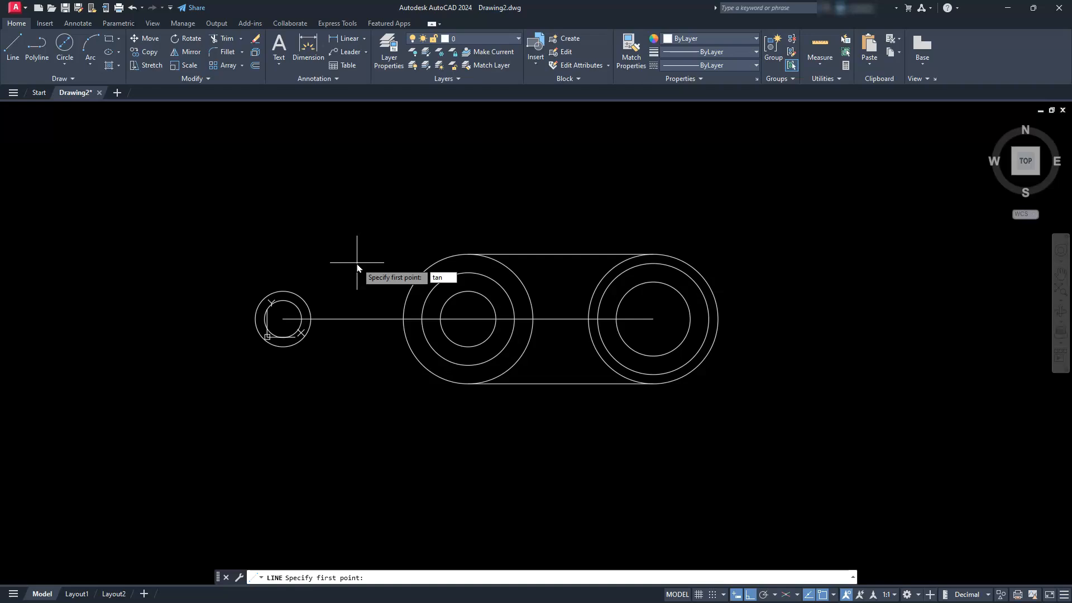
- Draw a line tangent to the upper sides of the left outer circle and the middle outer circle
key(Return)
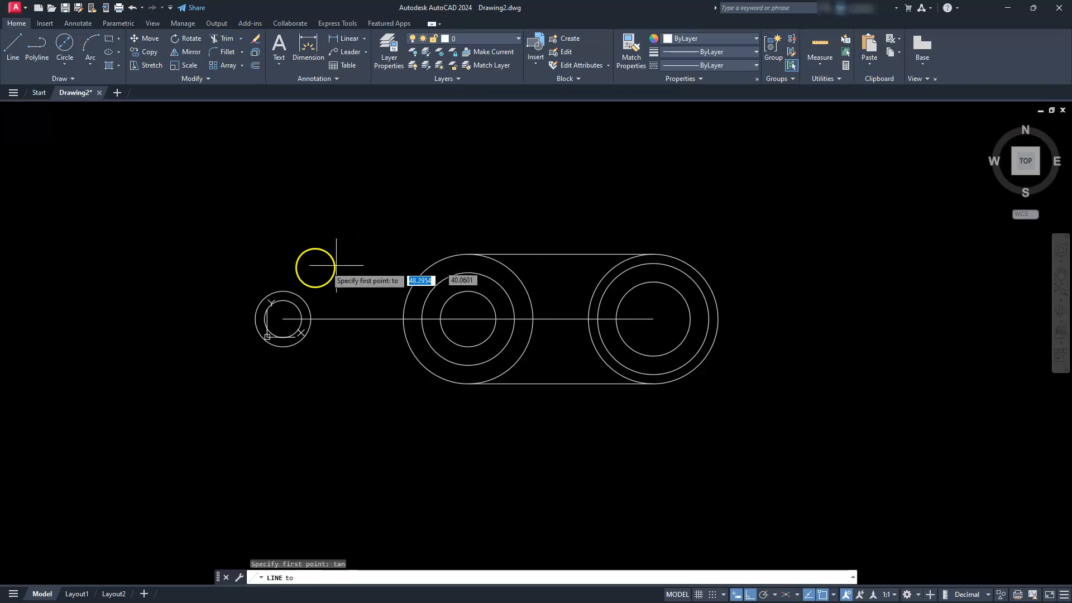
click(281, 290)
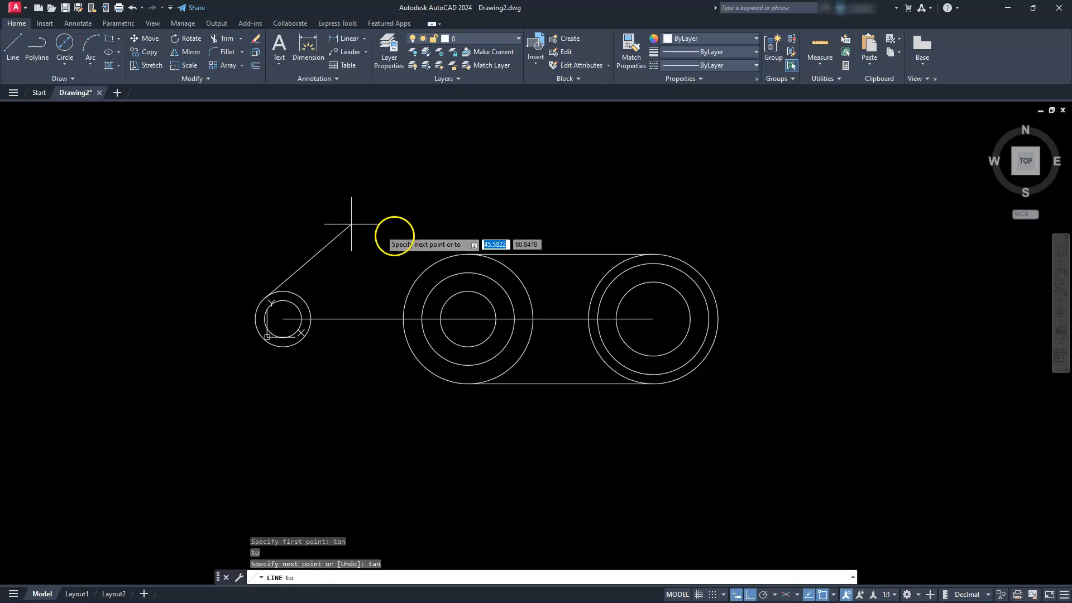
click(441, 259)
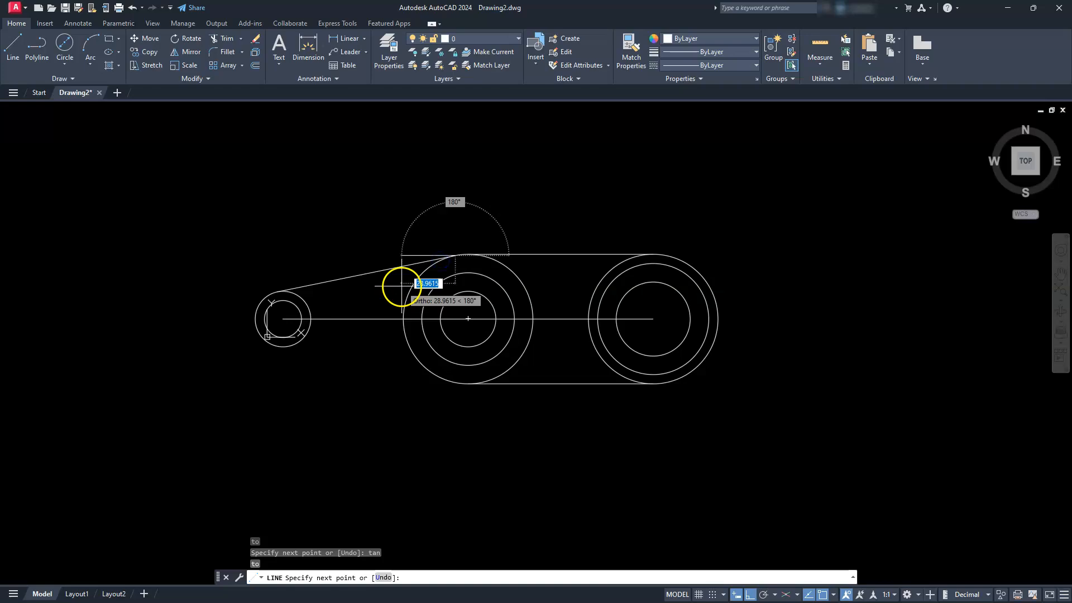
key(Escape)
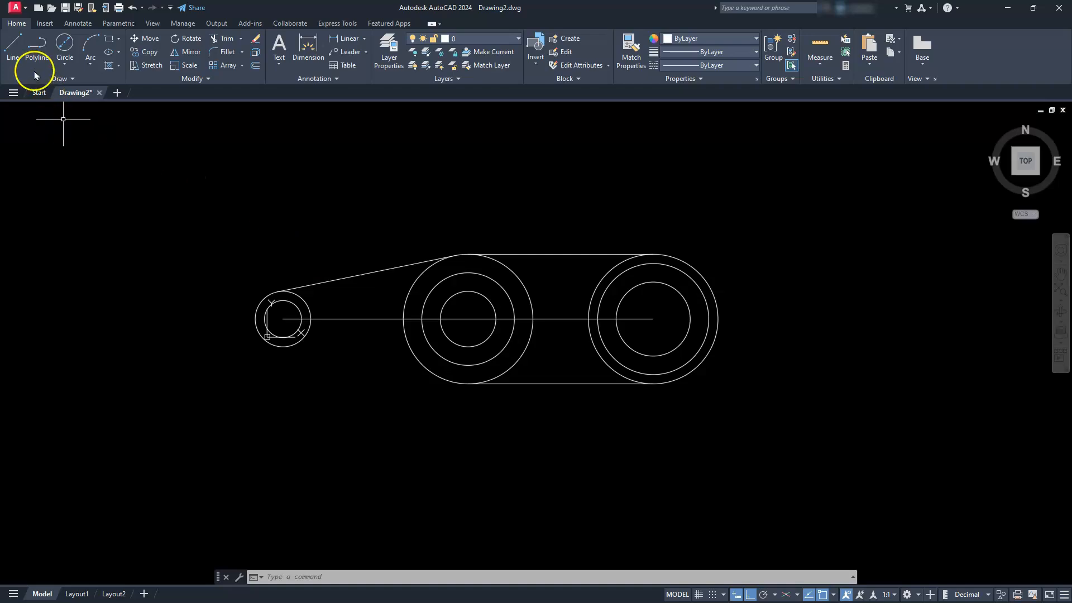
- Draw a second tangent line joining the lower sides of the left outer circle and the middle outer circle
click(15, 44)
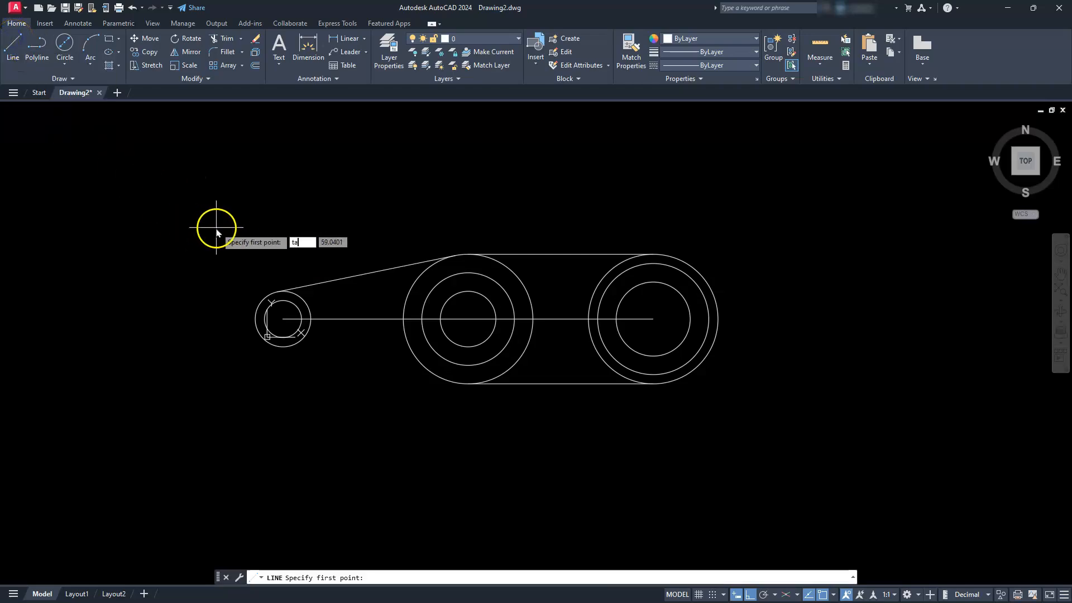
text(tan)
key(Return)
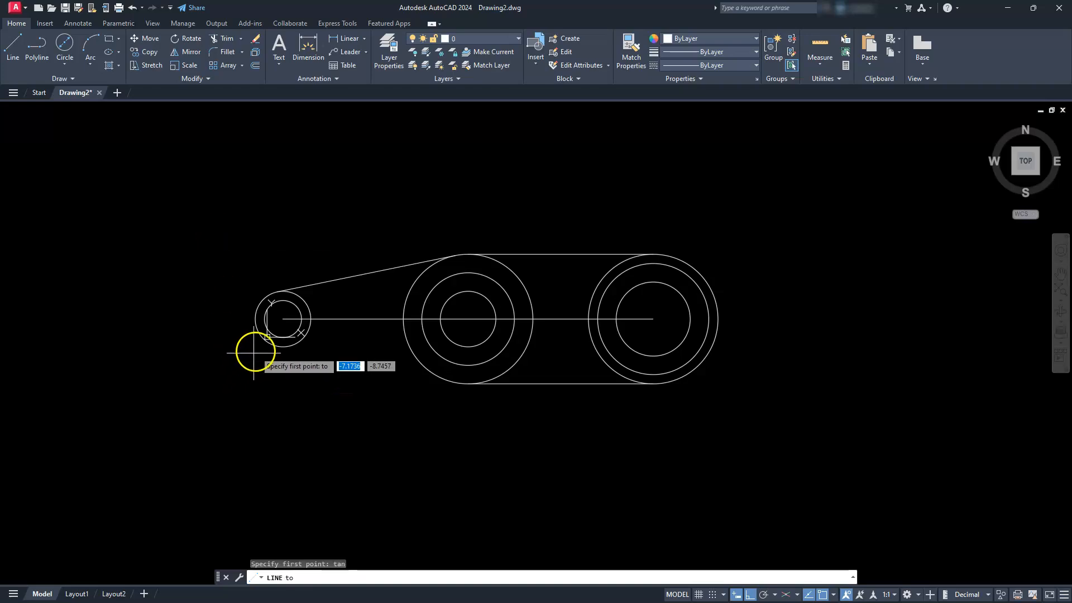
click(280, 348)
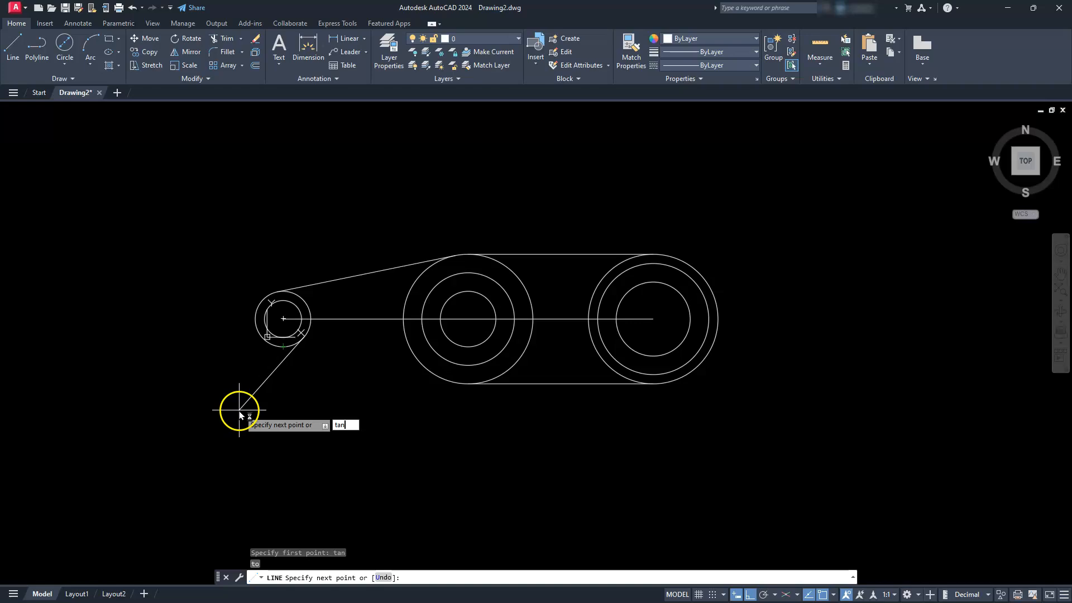
key(Return)
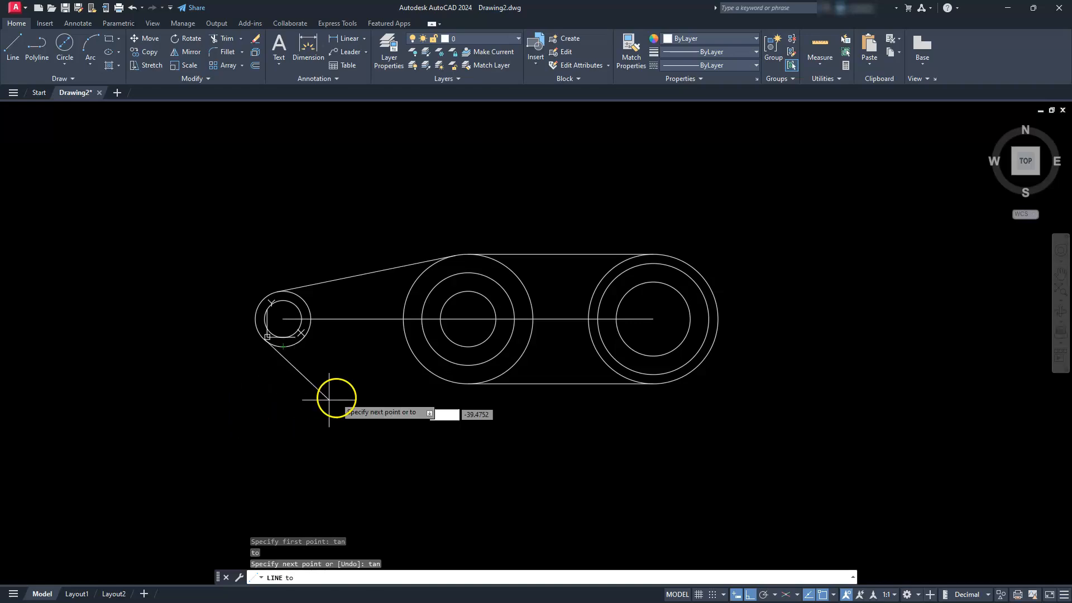
click(448, 382)
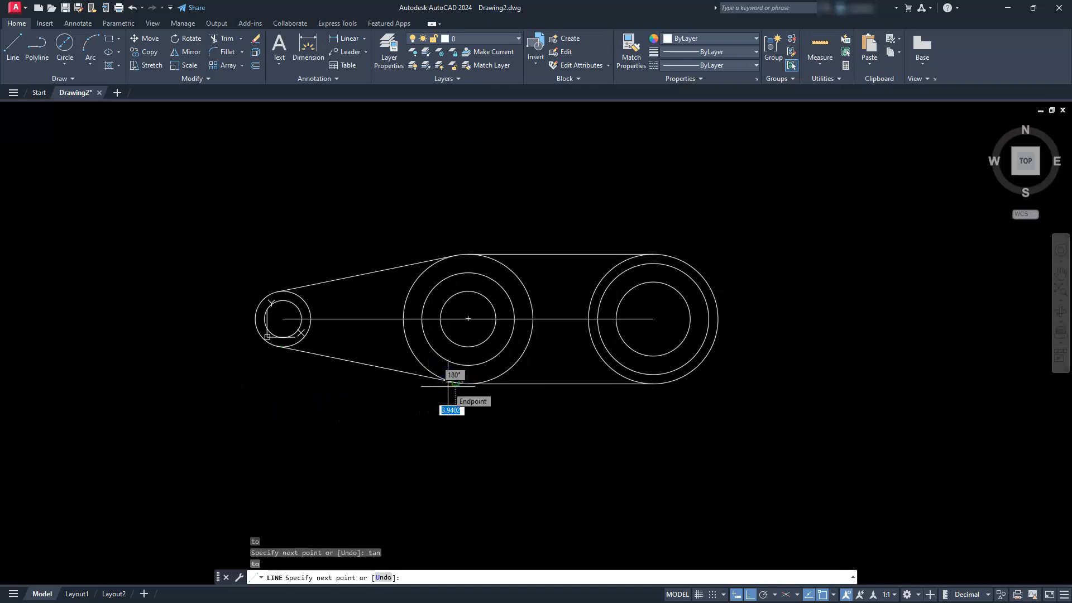
key(Escape)
key(Escape)
key(Escape)
- Erase the horizontal center line and trim the outer-circle arcs inside the outline: right on the left circle, left on the middle and right ones
click(476, 319)
key(Delete)
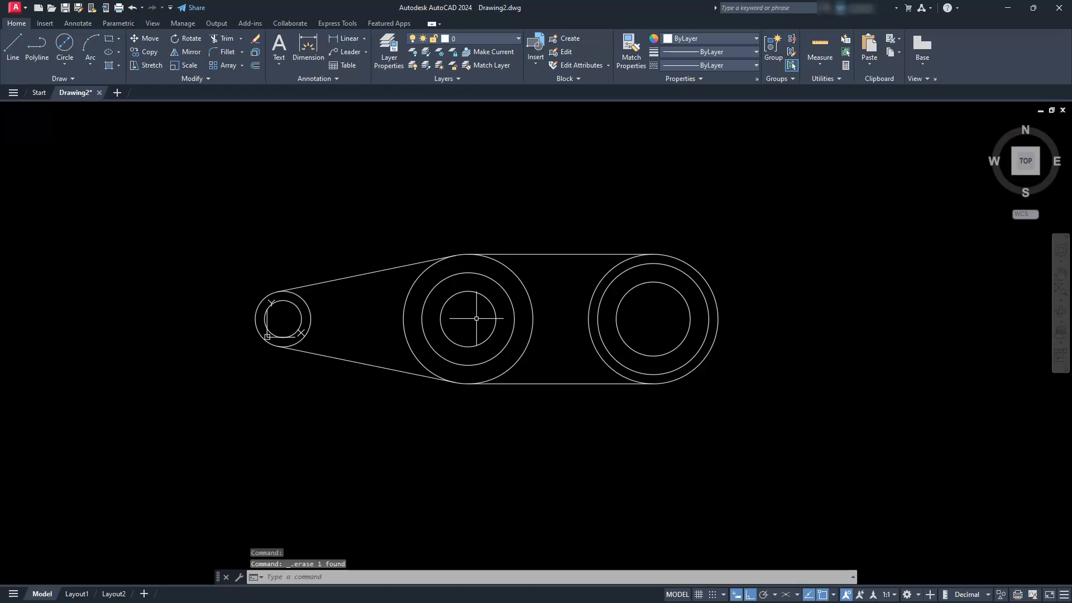
click(226, 39)
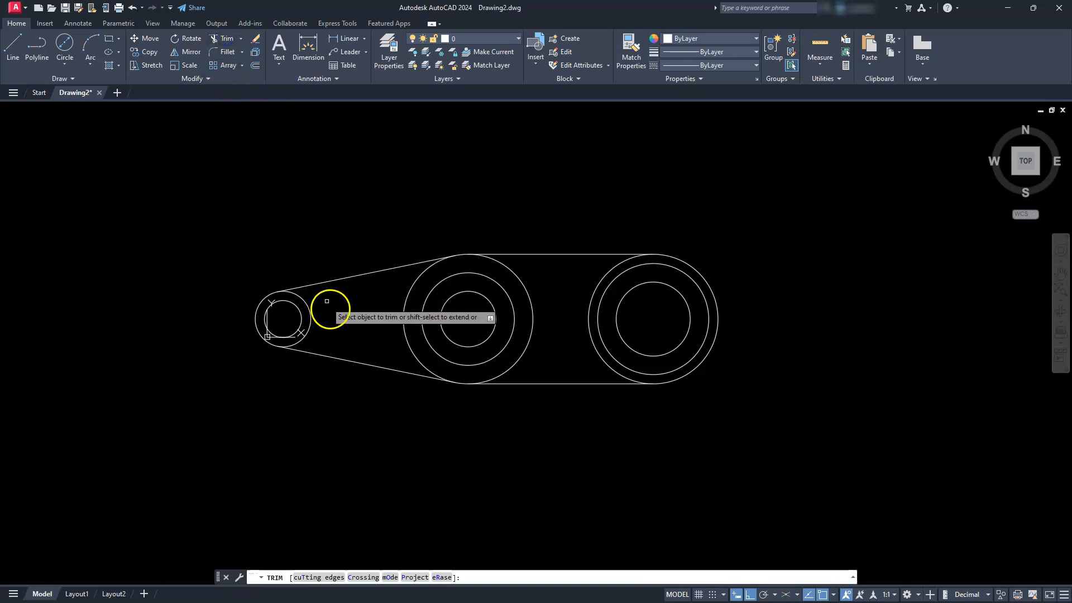
click(308, 308)
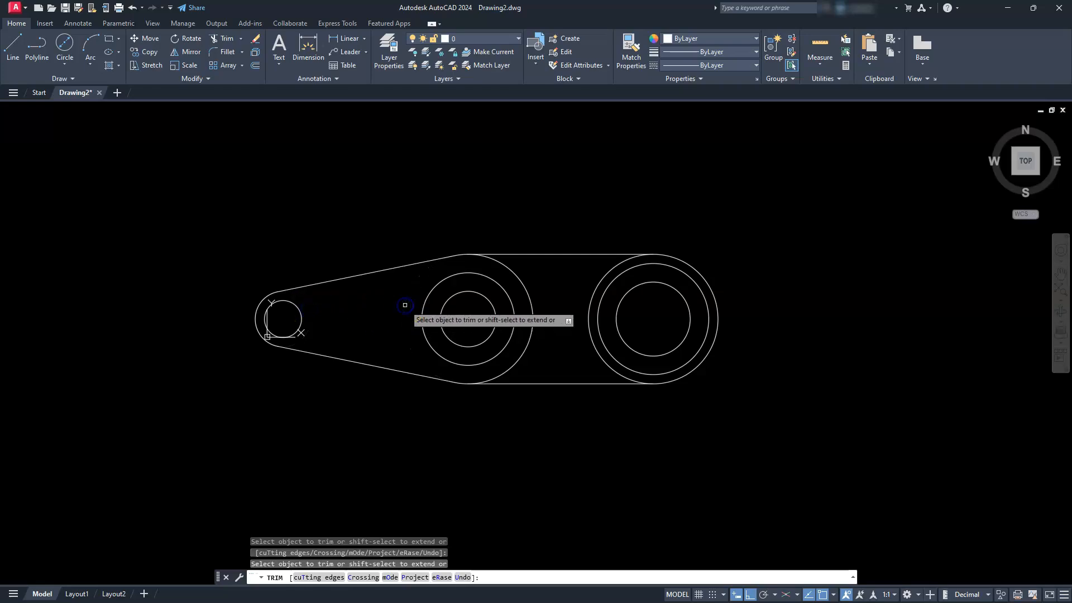
click(597, 351)
key(Escape)
key(Escape)
key(Escape)
key(Escape)
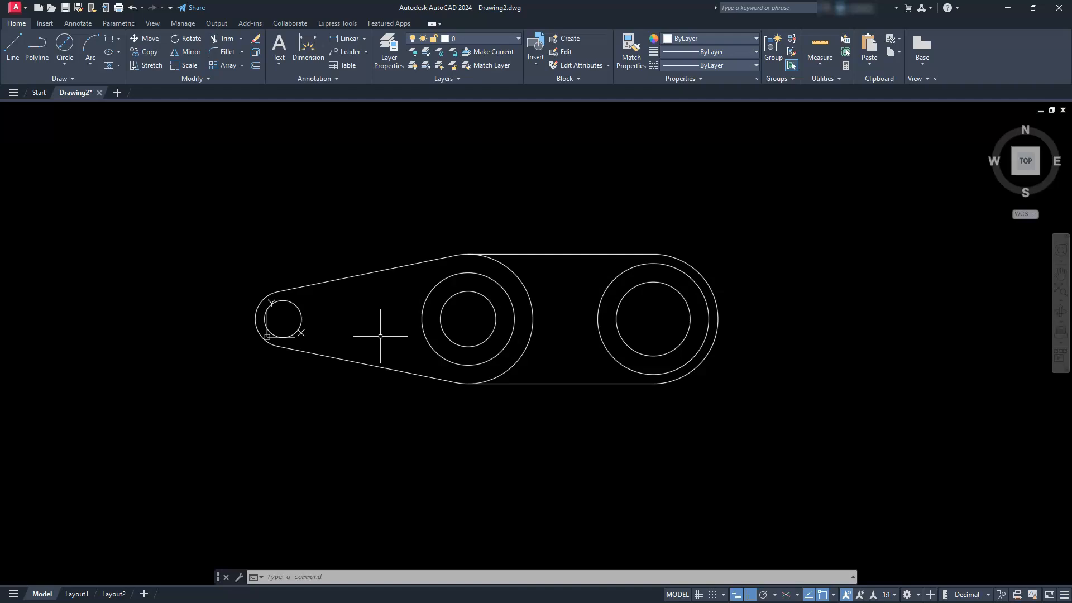
- Draw vertical construction lines through the left and right quadrants of the second-largest circle in the middle set
click(437, 388)
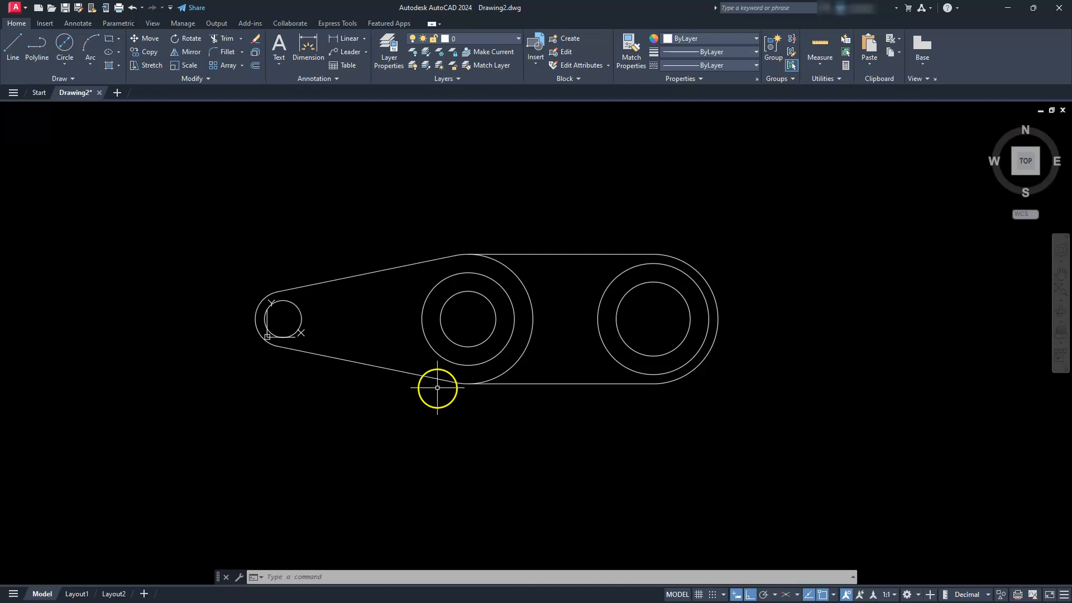
scroll(437, 387, down, 2)
mouse_move(437, 387)
middle_down()
mouse_move(545, 421)
mouse_move(540, 413)
mouse_move(533, 423)
middle_up()
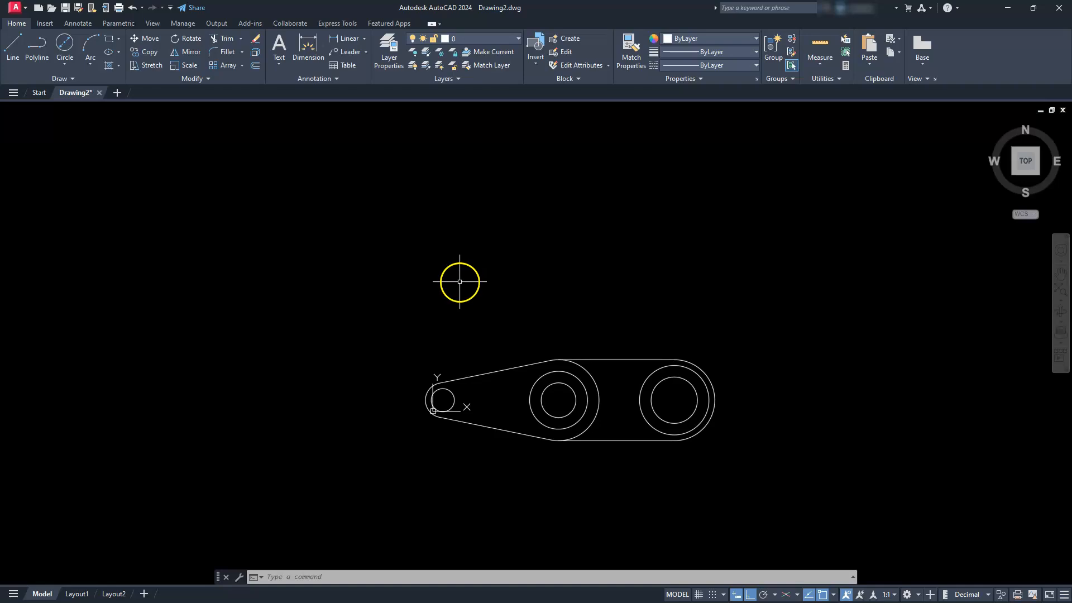
click(63, 79)
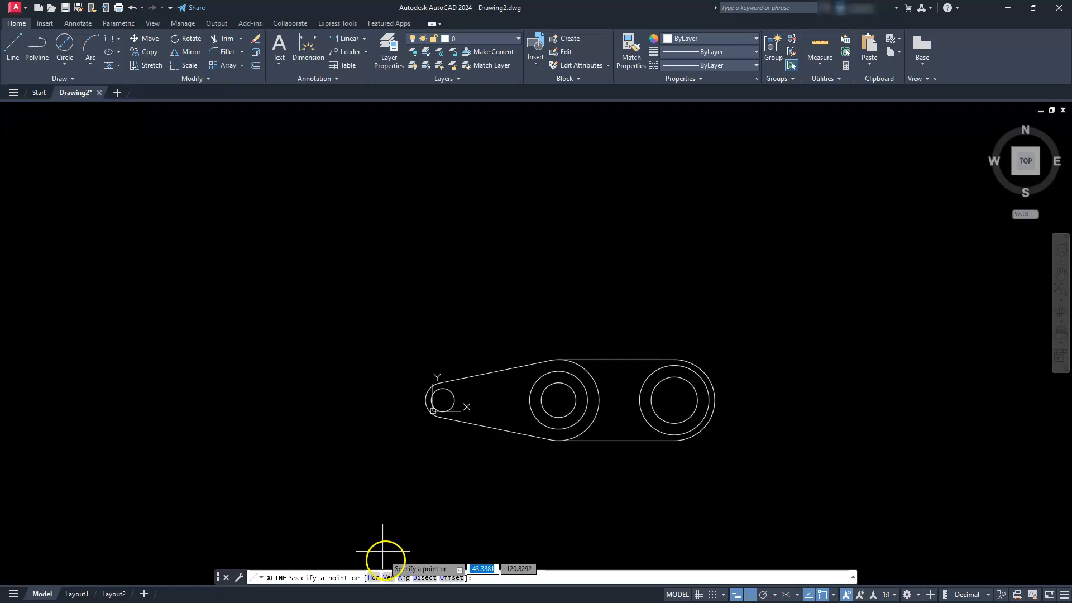
click(387, 575)
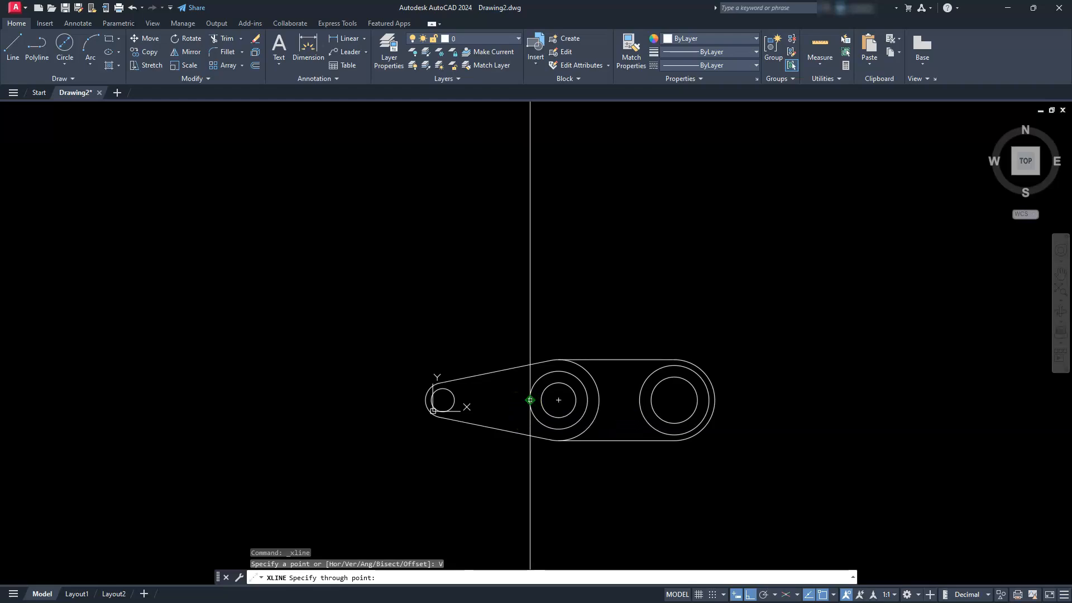
click(530, 400)
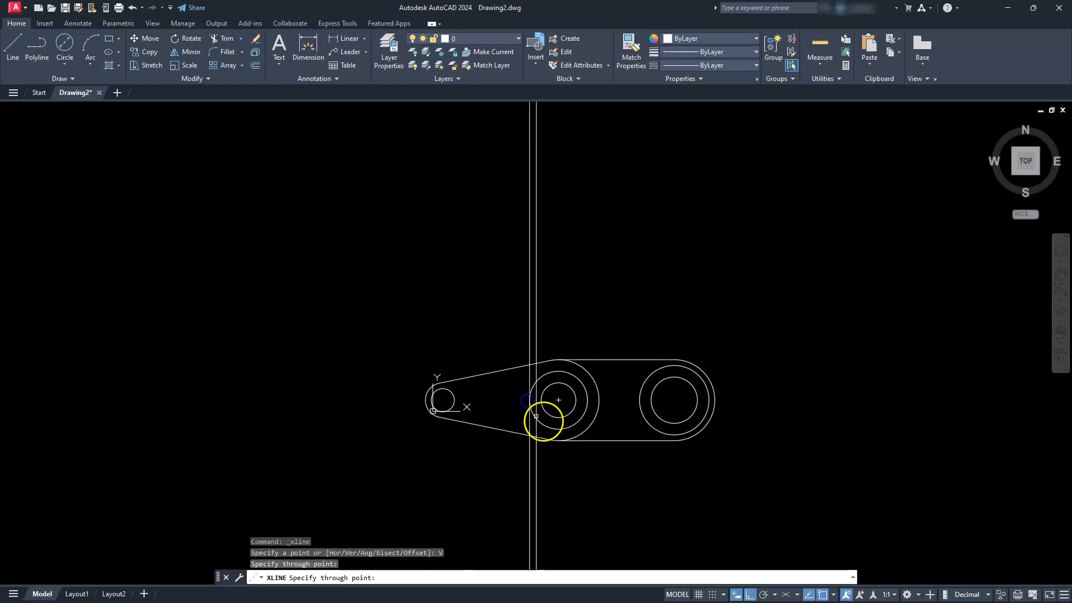
click(588, 399)
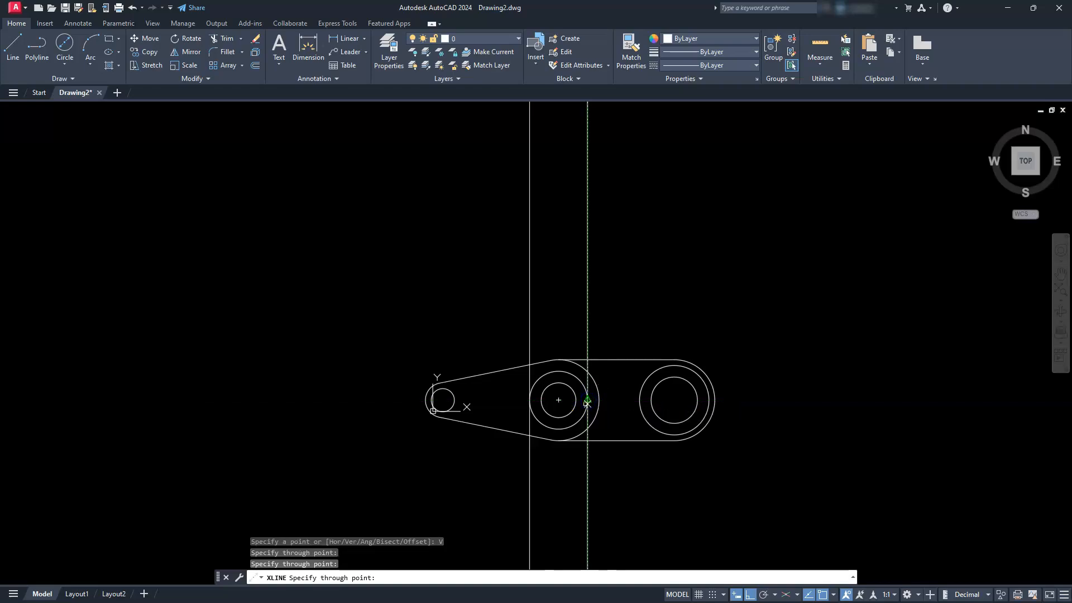
key(Escape)
- Draw a horizontal line above the part, crossing both vertical construction lines
text(l)
key(Return)
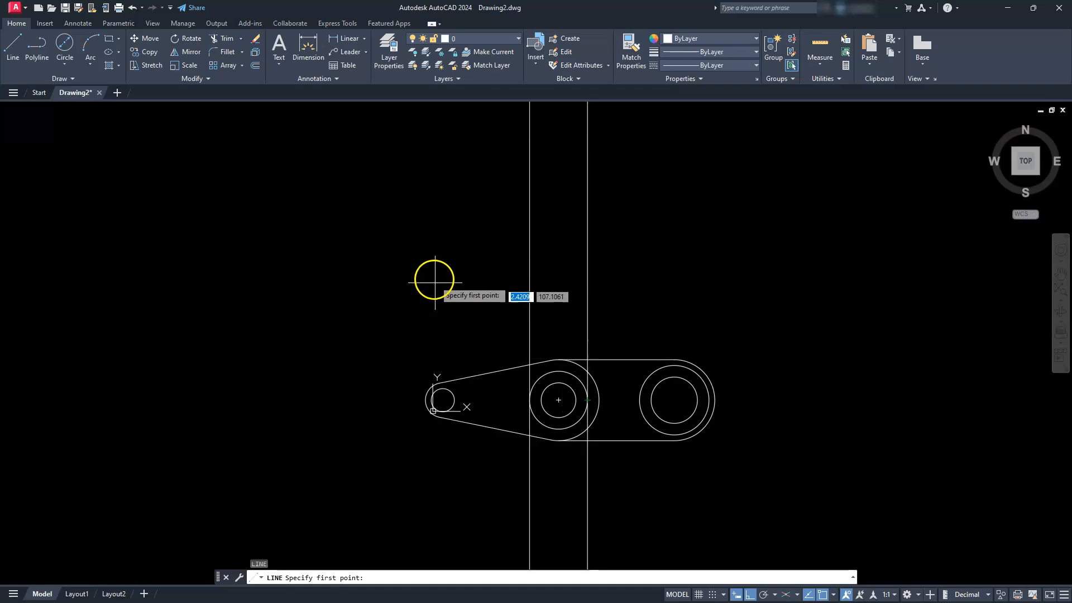
click(423, 258)
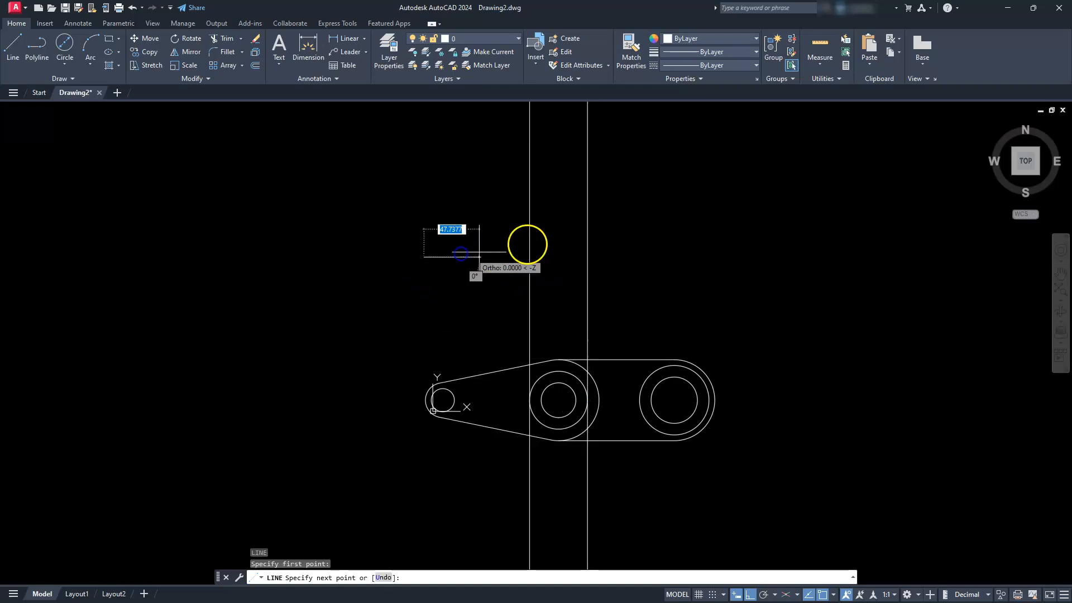
click(633, 258)
key(Escape)
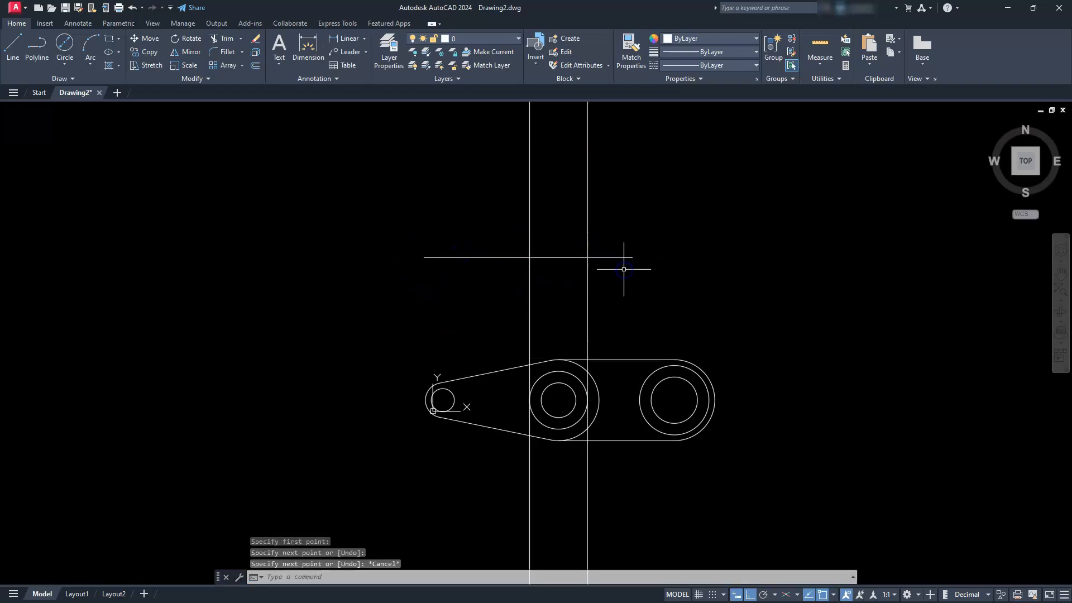
- Offset the horizontal line above the part upward by a distance of 95
middle_drag(610, 276, 608, 305)
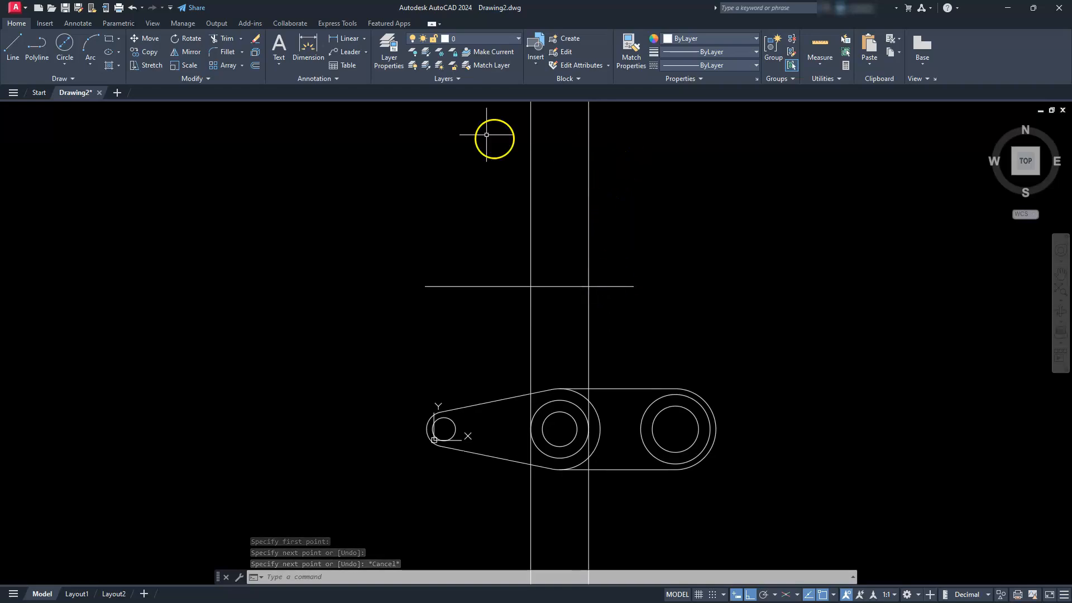
click(255, 65)
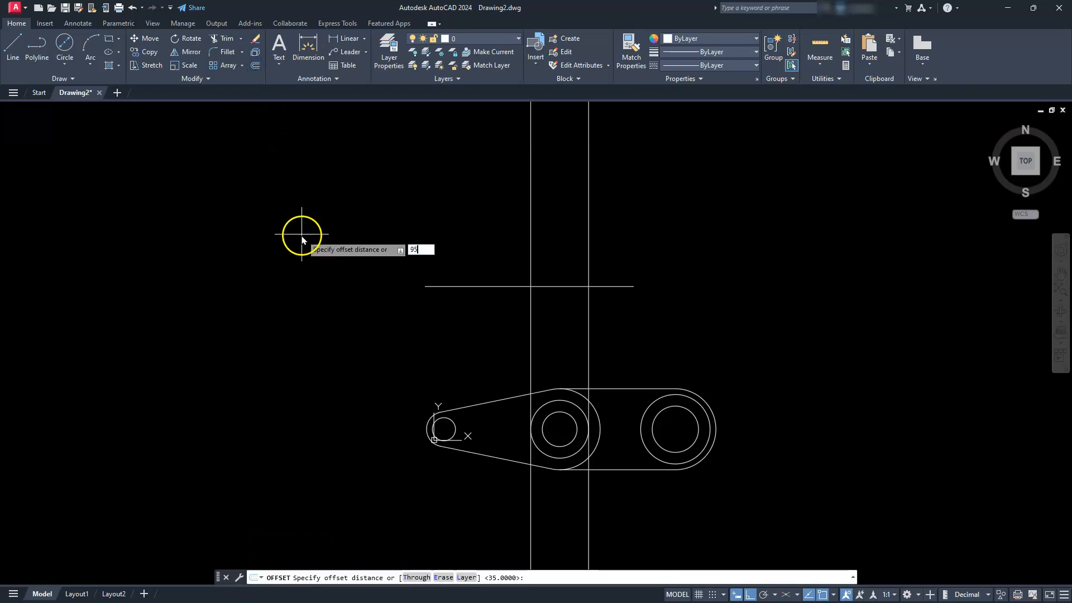
key(Return)
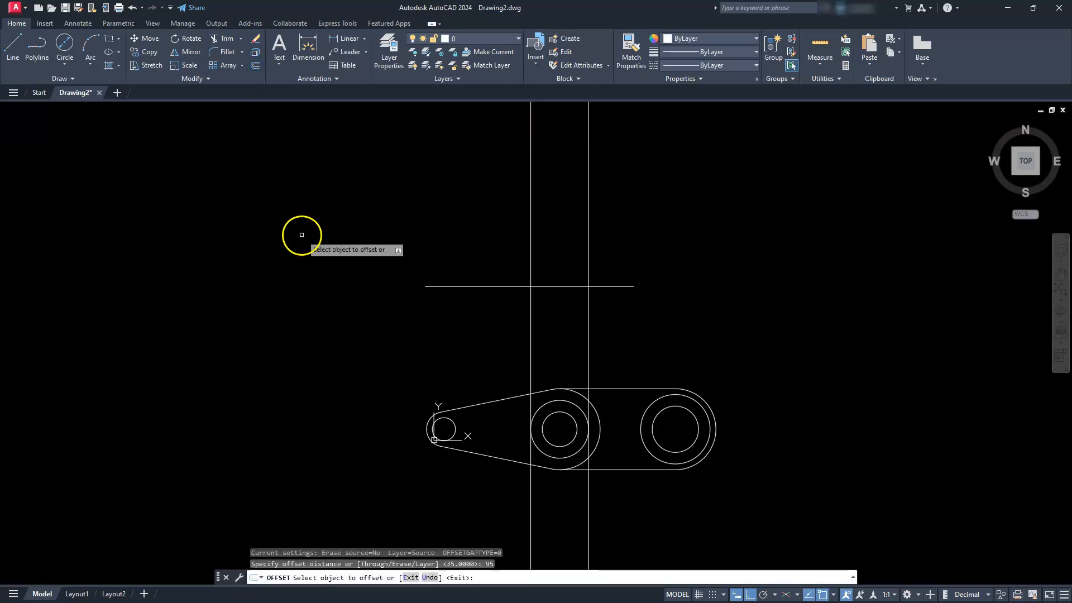
click(469, 286)
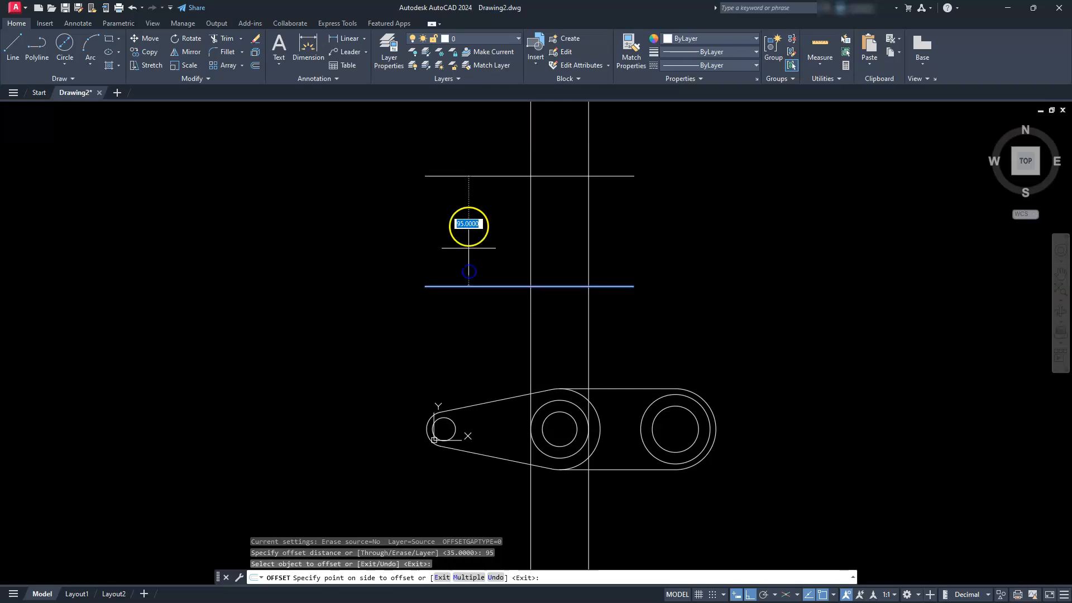
click(468, 201)
key(Escape)
key(Escape)
key(Escape)
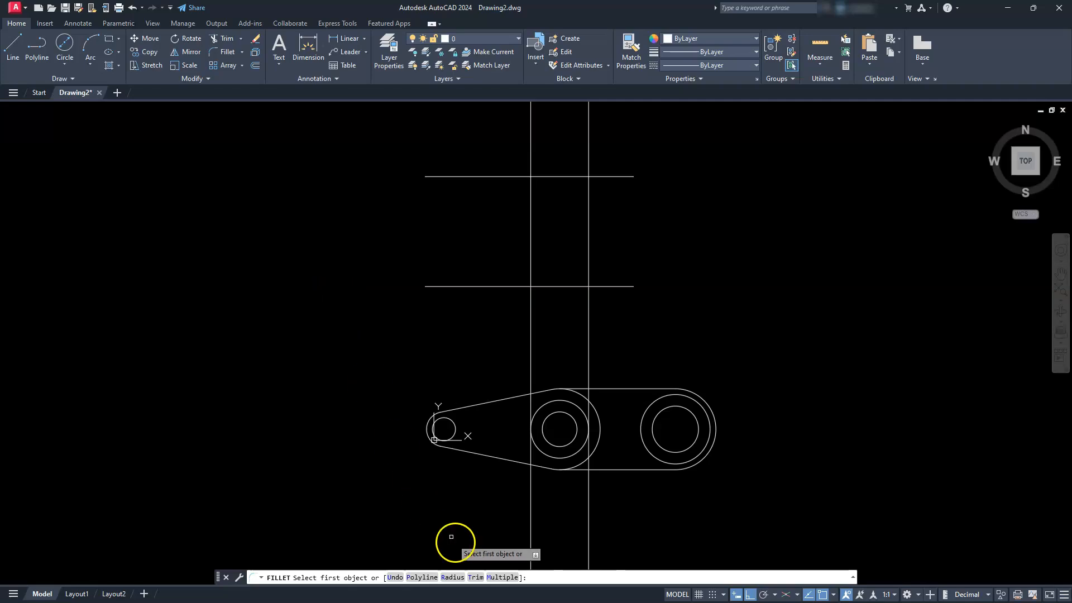
- Fillet the left vertical construction line with both horizontal lines into sharp corners, using radius 0 and the Multiple option
click(447, 577)
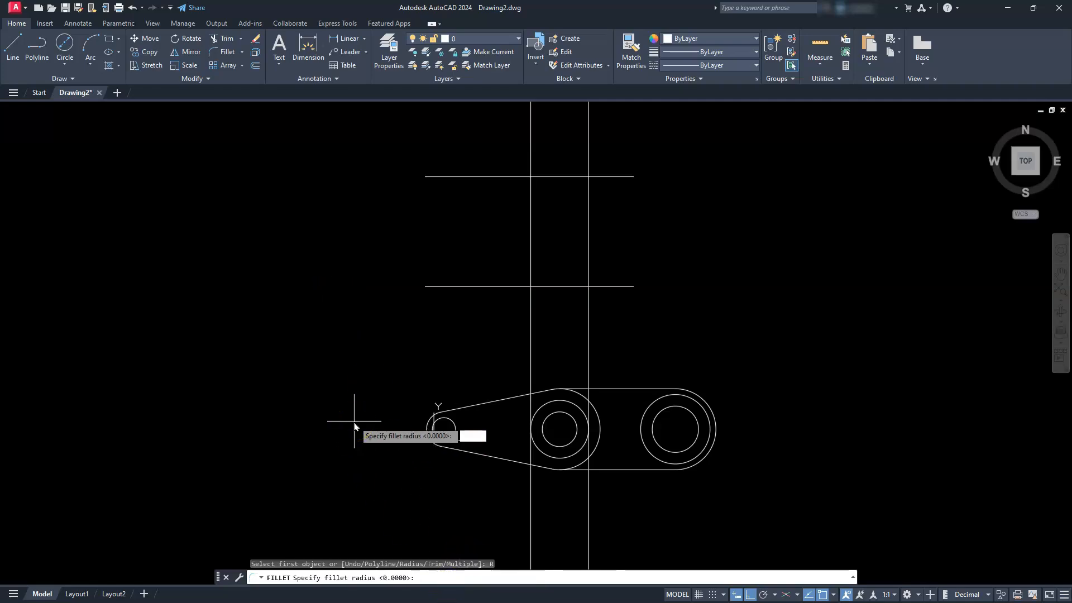
key(Return)
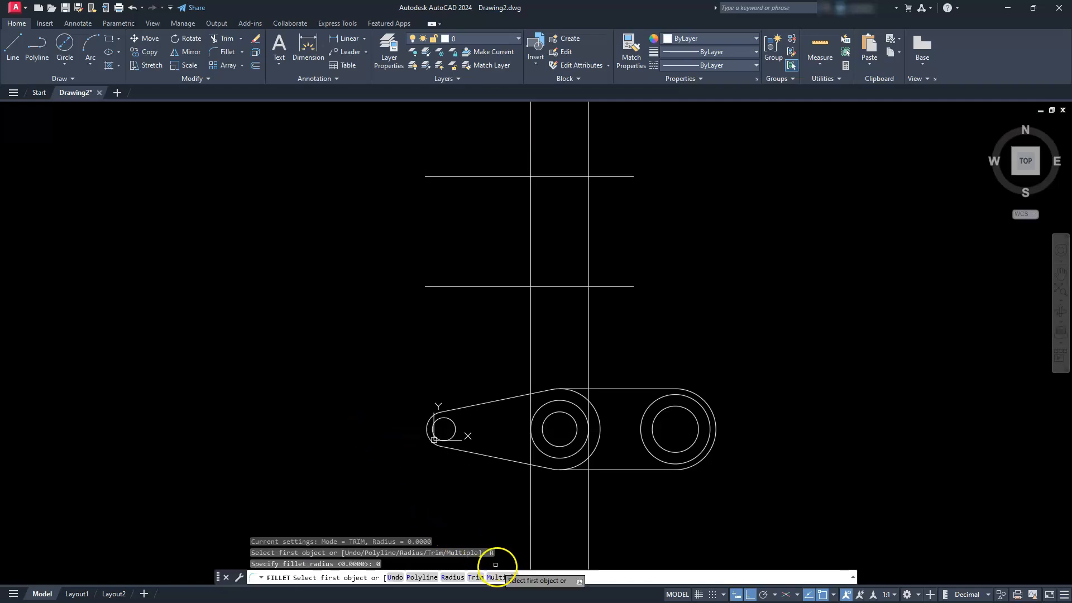
click(501, 578)
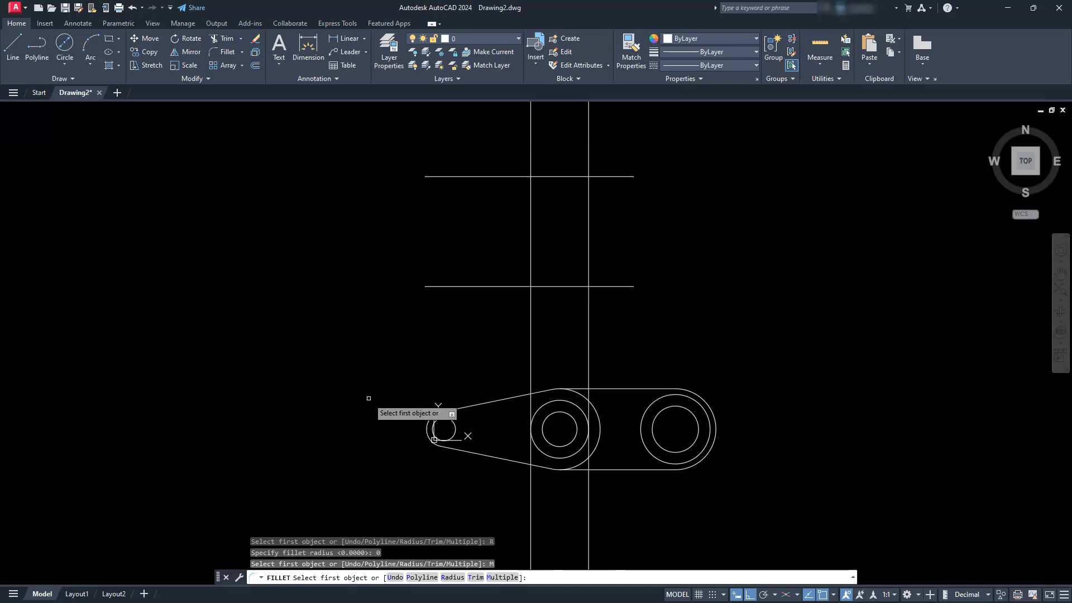
click(560, 286)
click(530, 246)
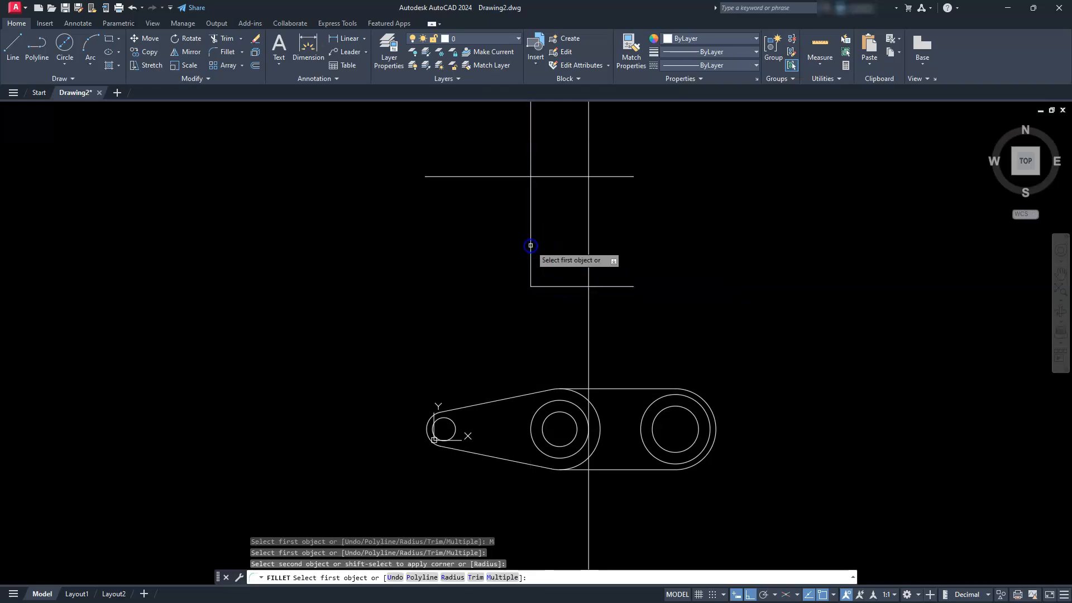
click(531, 229)
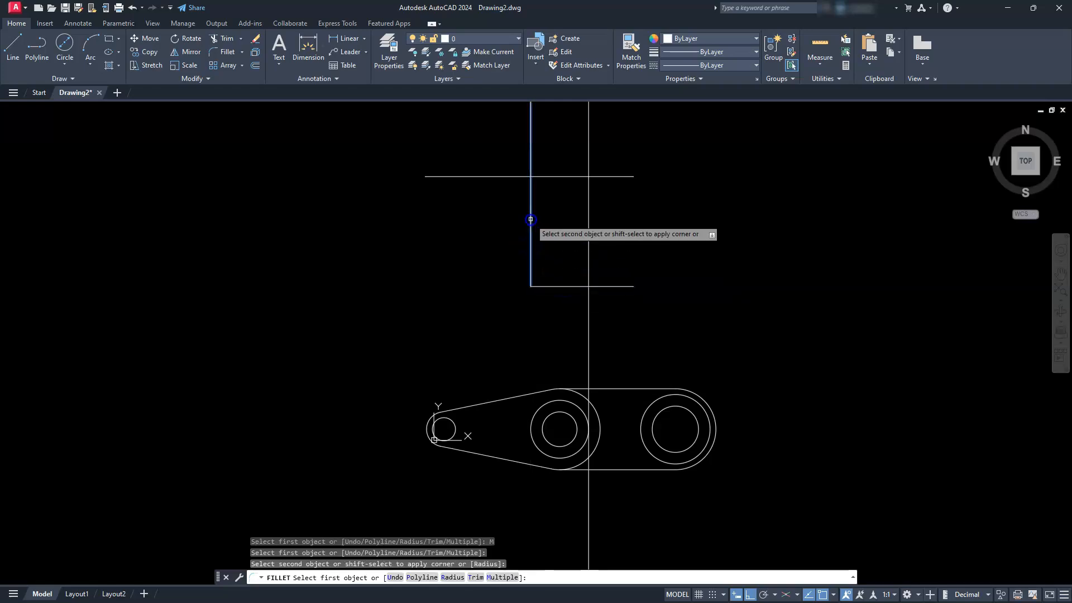
click(555, 176)
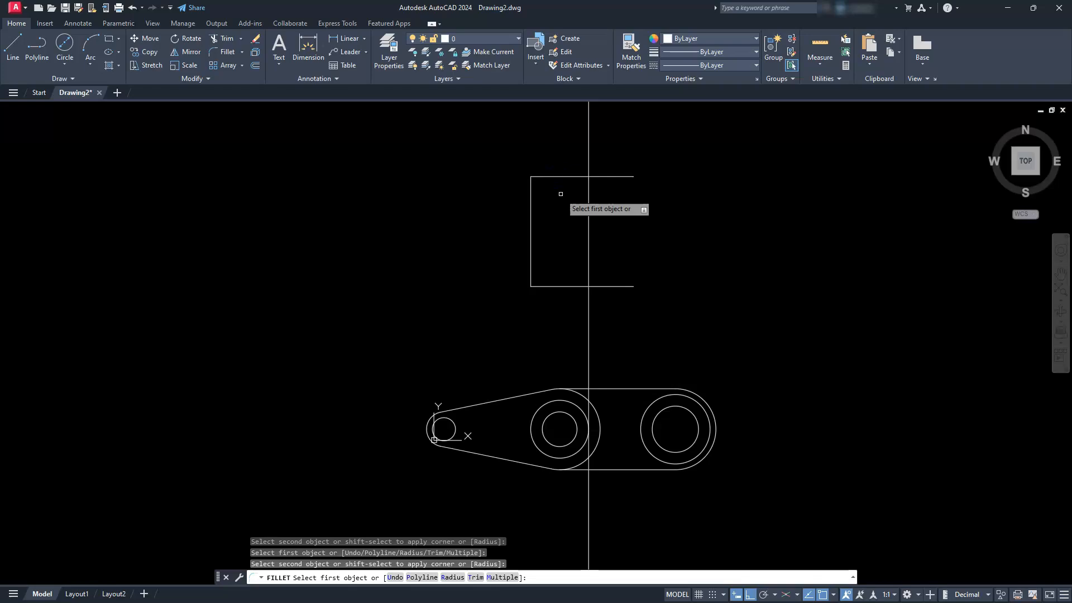
- Fillet the right vertical construction line with the upper and lower horizontal lines at radius 0 to close the rectangle
click(569, 176)
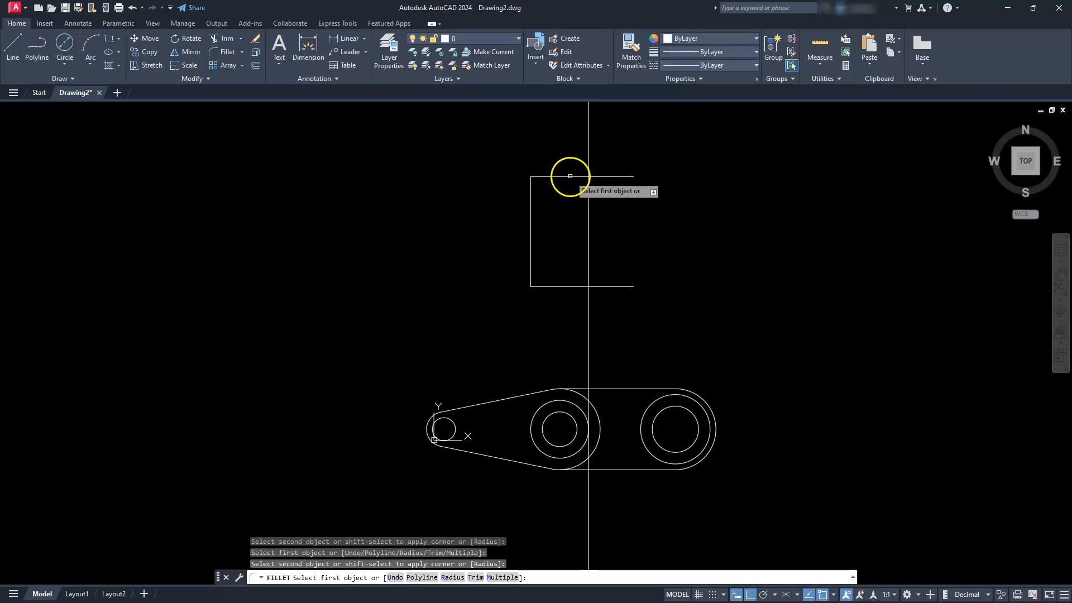
click(569, 177)
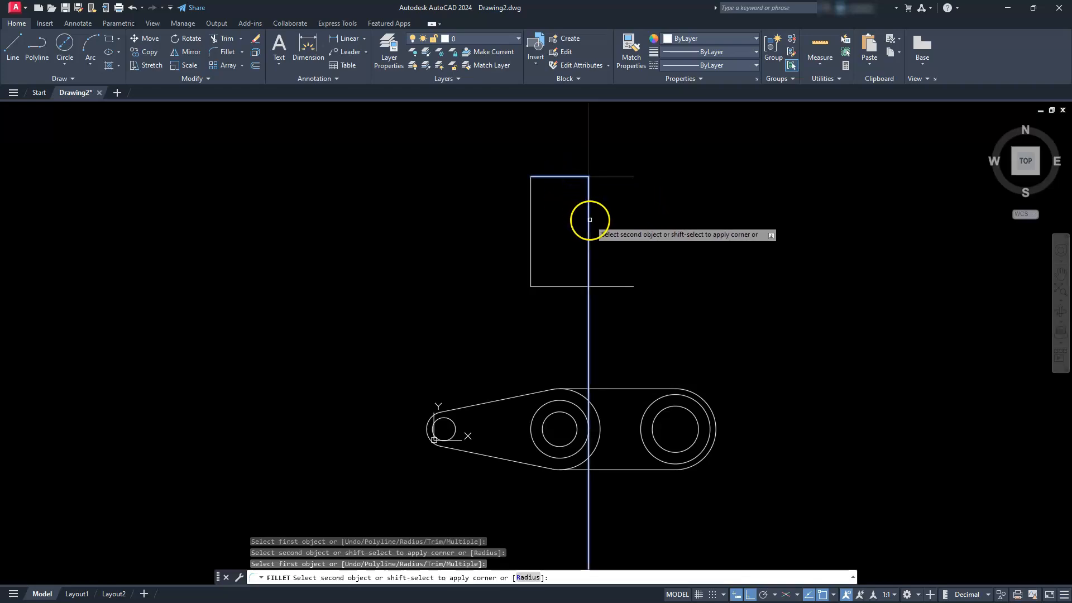
click(589, 223)
click(589, 229)
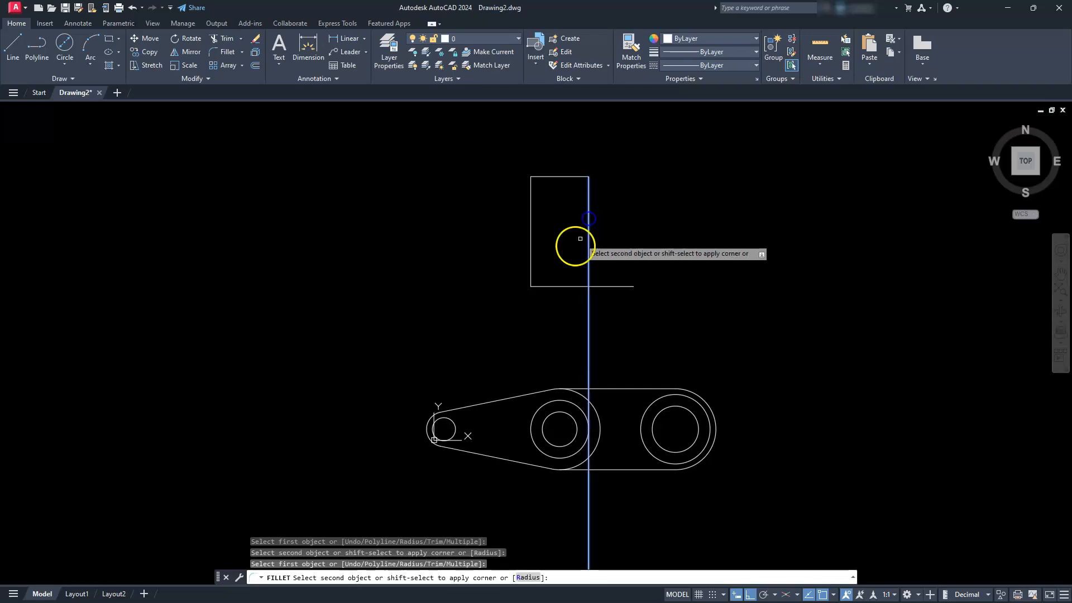
click(561, 286)
key(Escape)
key(Escape)
key(Escape)
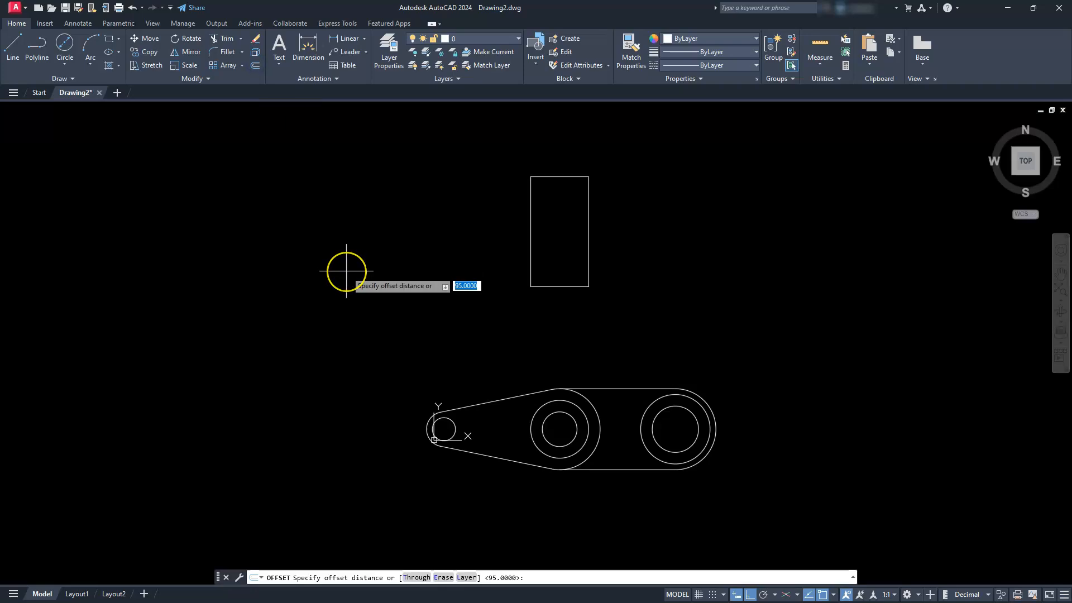
- Offset the rectangle's bottom edge 15 upward, into the rectangle
key(Return)
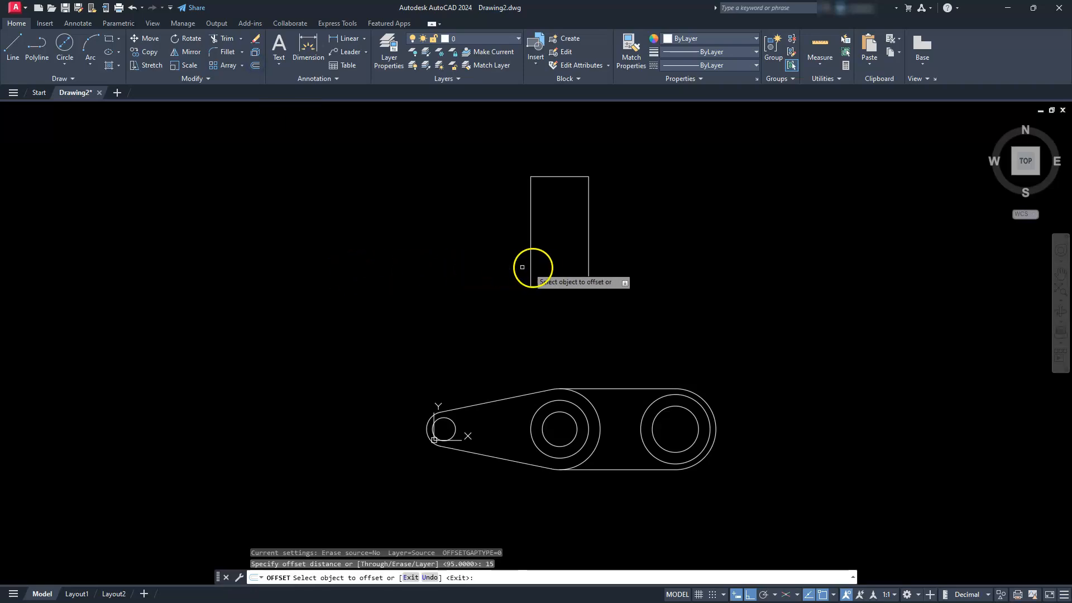
click(558, 286)
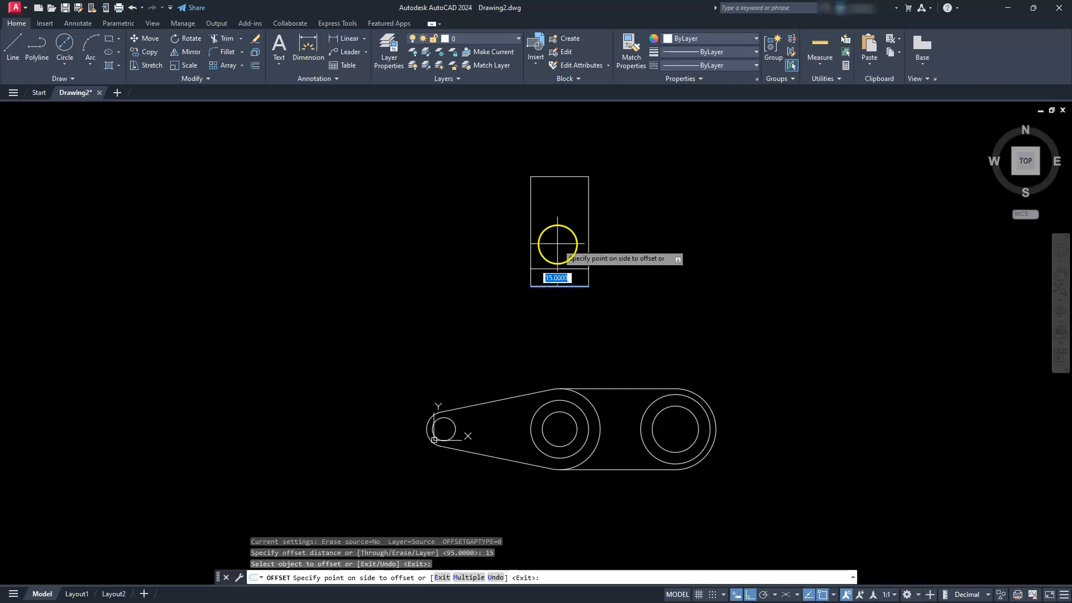
click(557, 244)
key(Escape)
key(Escape)
key(Escape)
key(Escape)
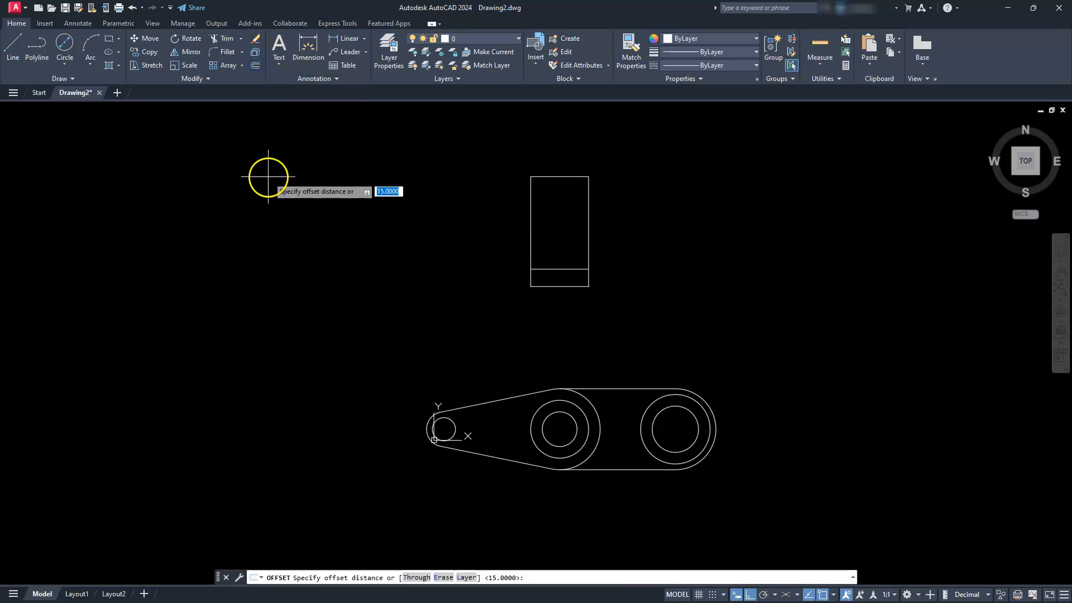
- Offset the inner horizontal line of the rectangle upward by 20
key(Return)
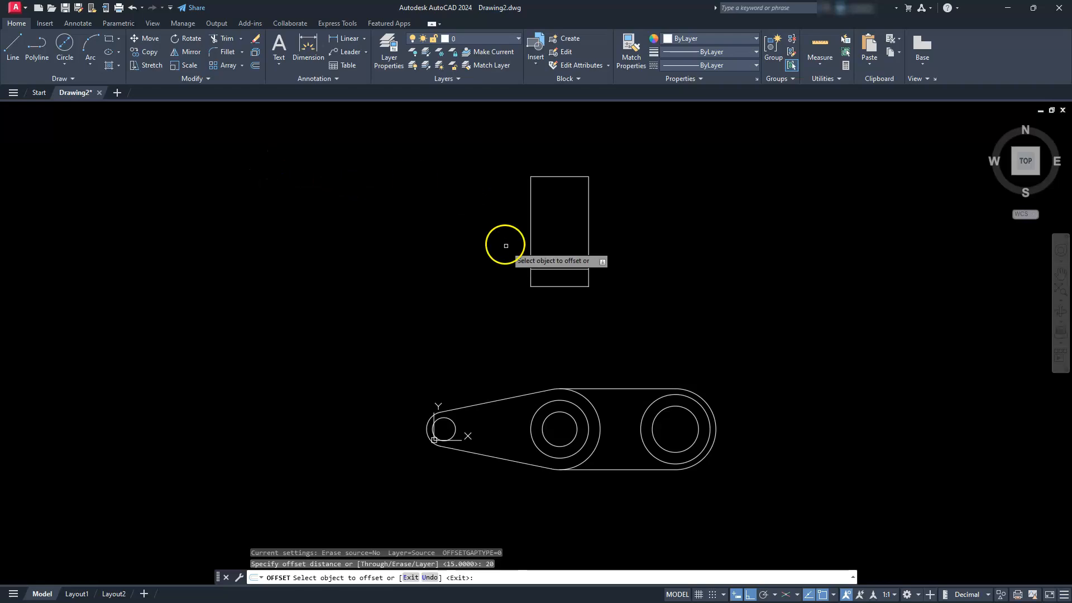
click(555, 270)
click(556, 234)
key(Escape)
key(Escape)
key(Escape)
key(Escape)
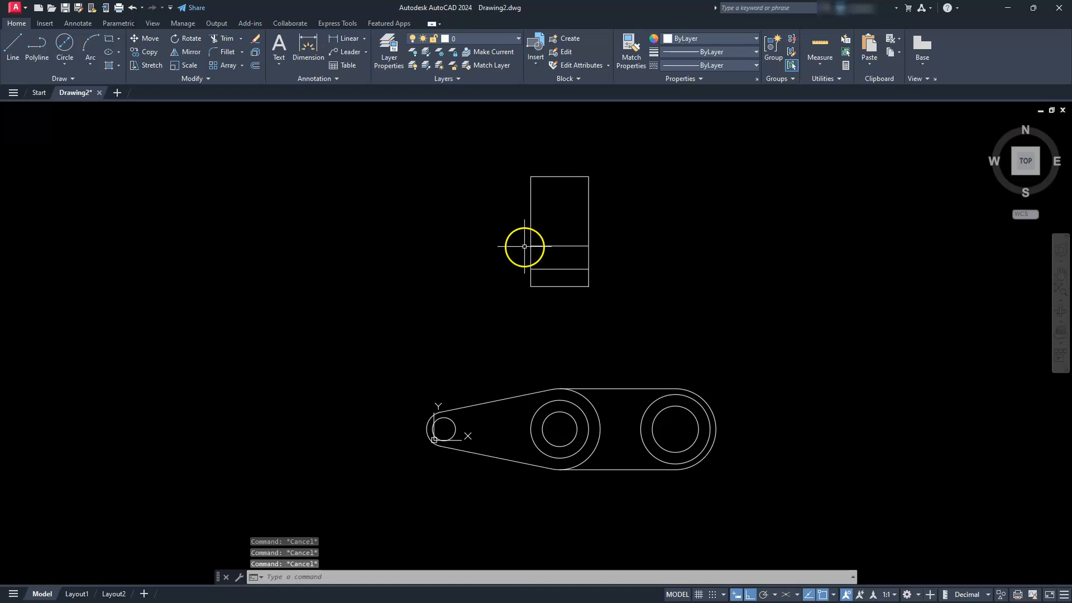
- Draw vertical construction lines through the left quadrant of the left outer arc and the right quadrant of the middle outer circle
scroll(524, 246, up, 2)
mouse_move(538, 313)
middle_down()
mouse_move(591, 251)
mouse_move(655, 270)
mouse_move(607, 228)
mouse_move(591, 228)
middle_up()
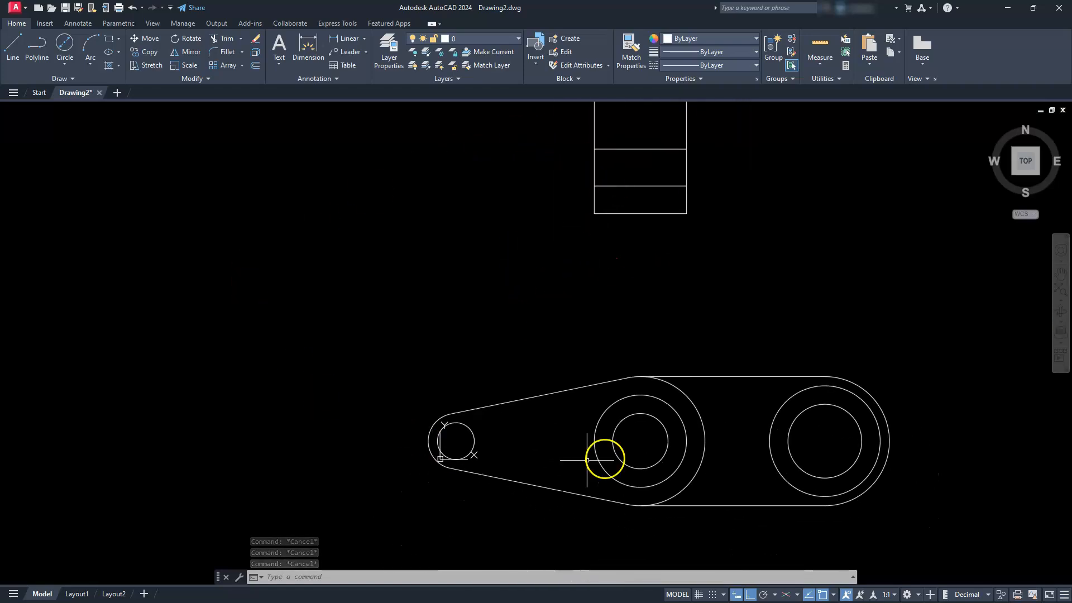
click(64, 80)
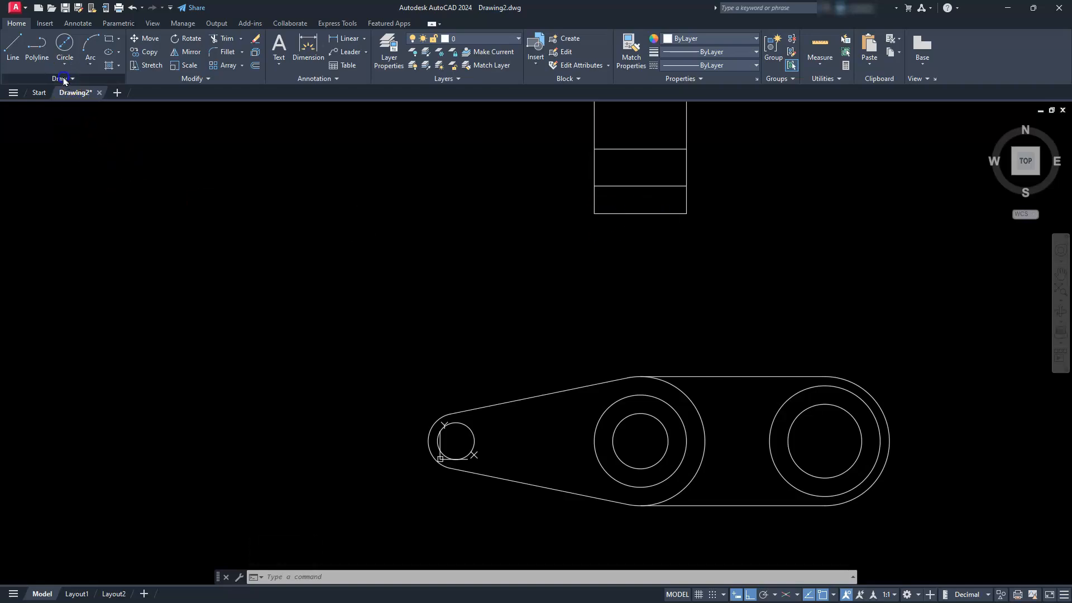
click(35, 94)
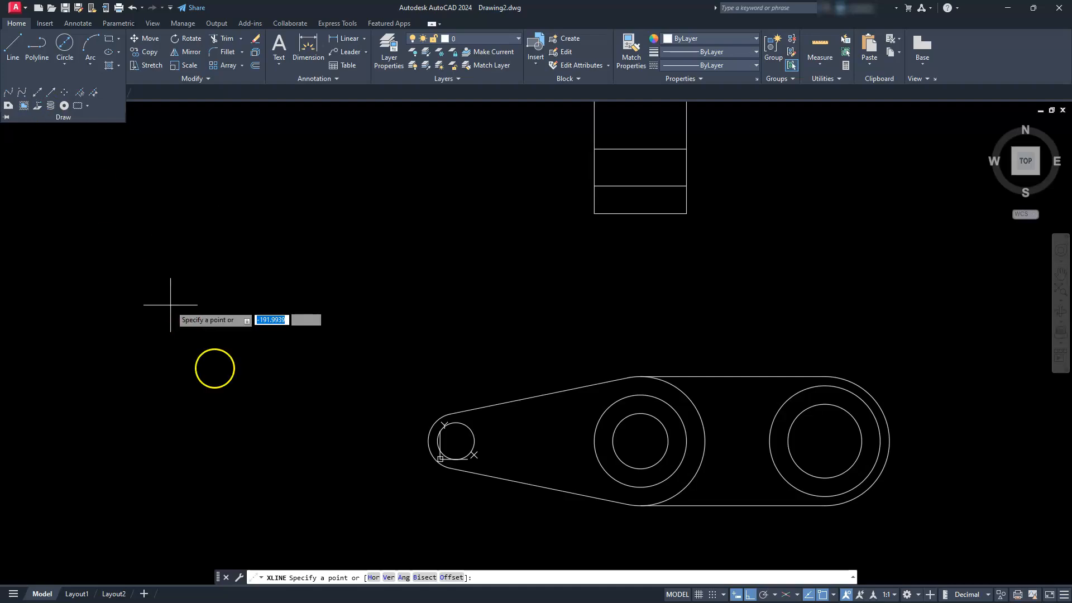
click(390, 577)
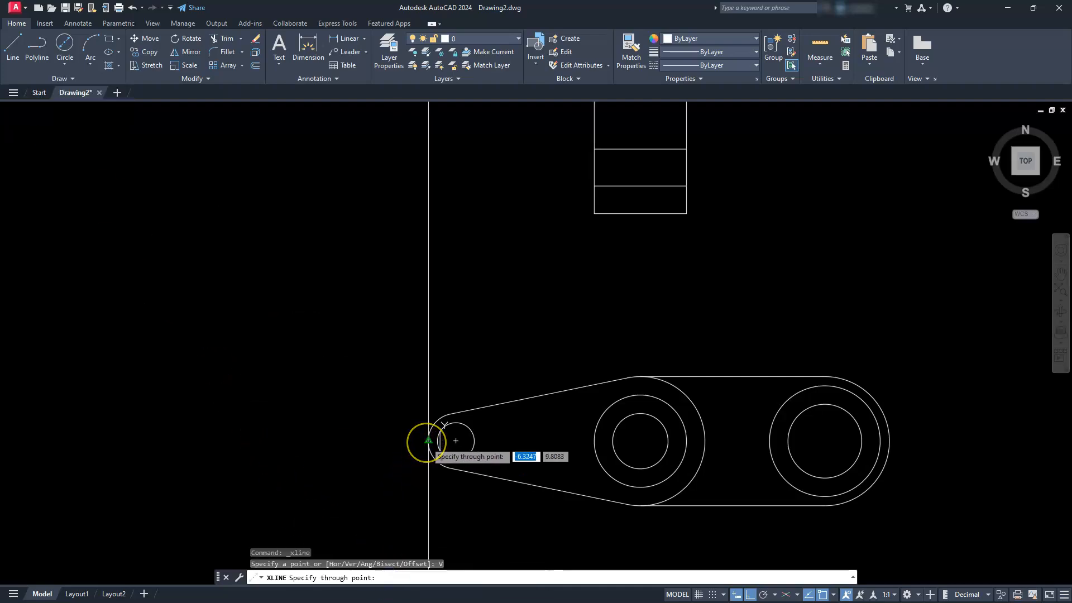
click(428, 441)
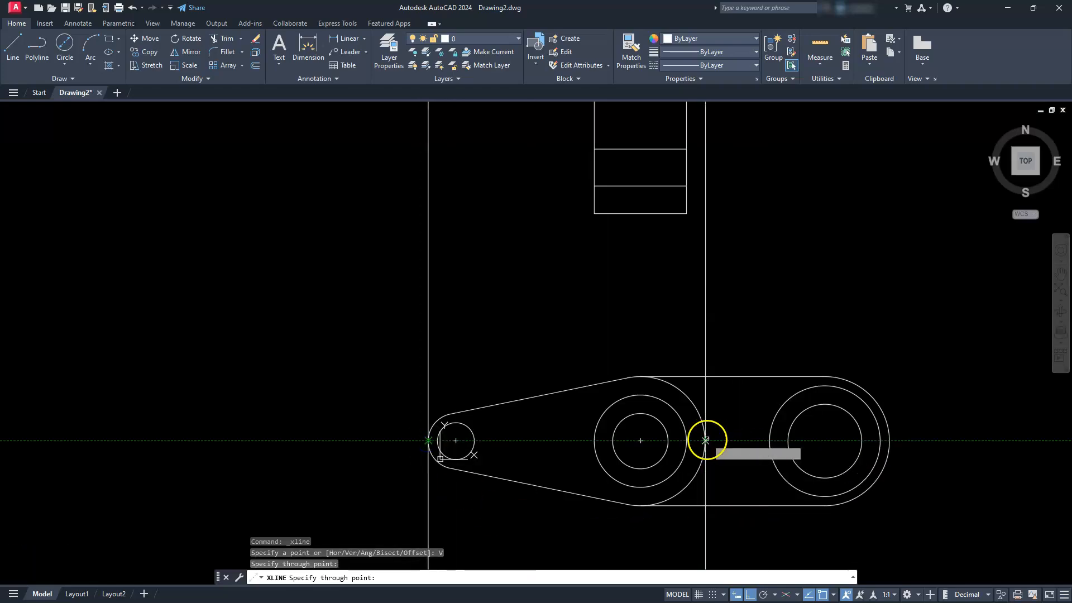
click(705, 437)
key(Escape)
key(Escape)
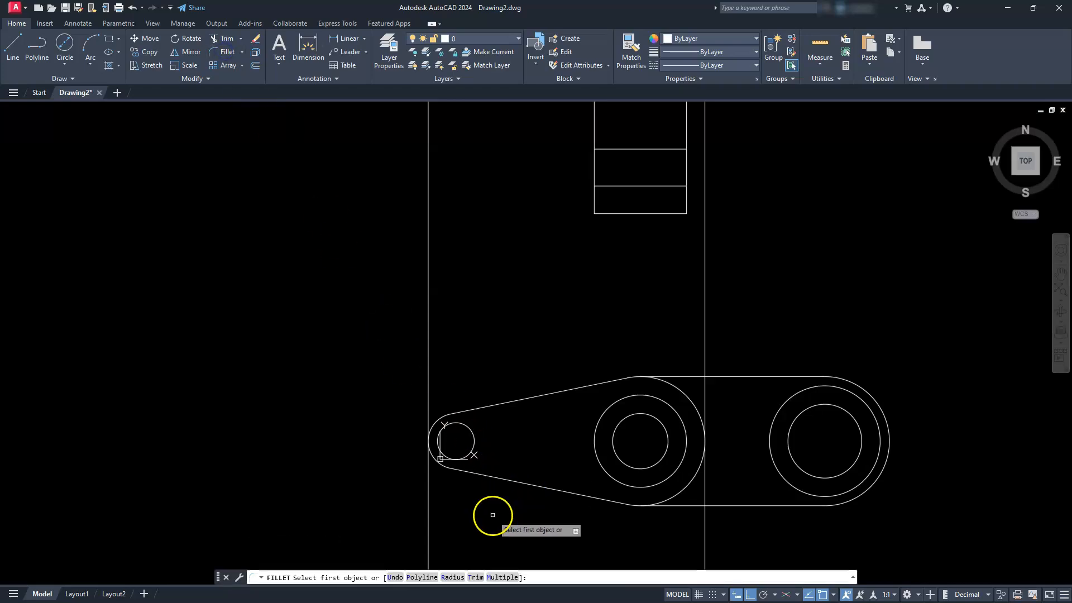
- Fillet the upper inner horizontal line with both vertical construction lines into sharp corners, using the Multiple option
click(502, 577)
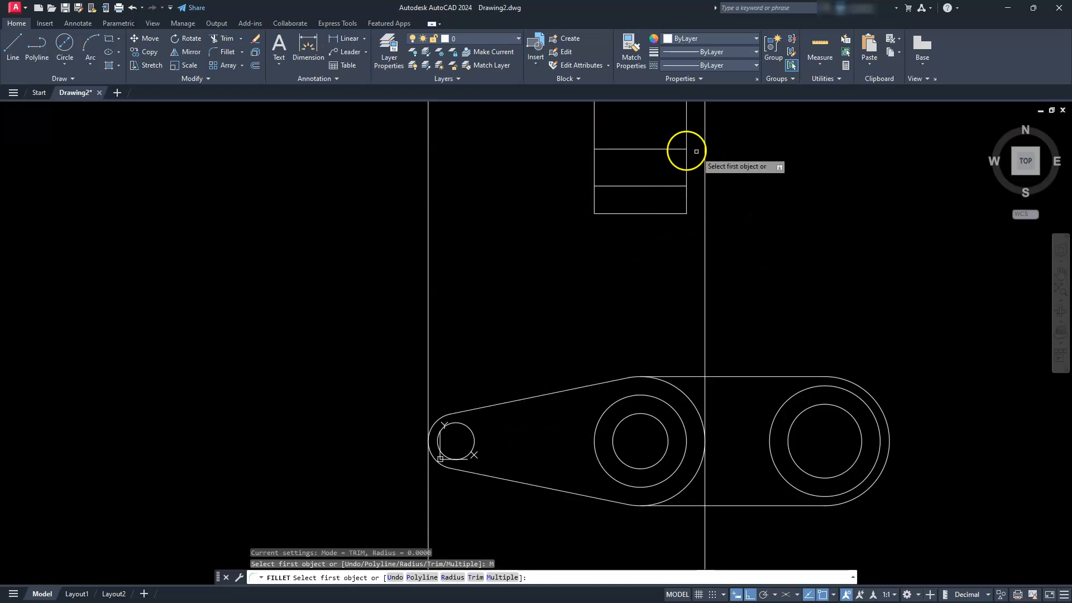
click(666, 149)
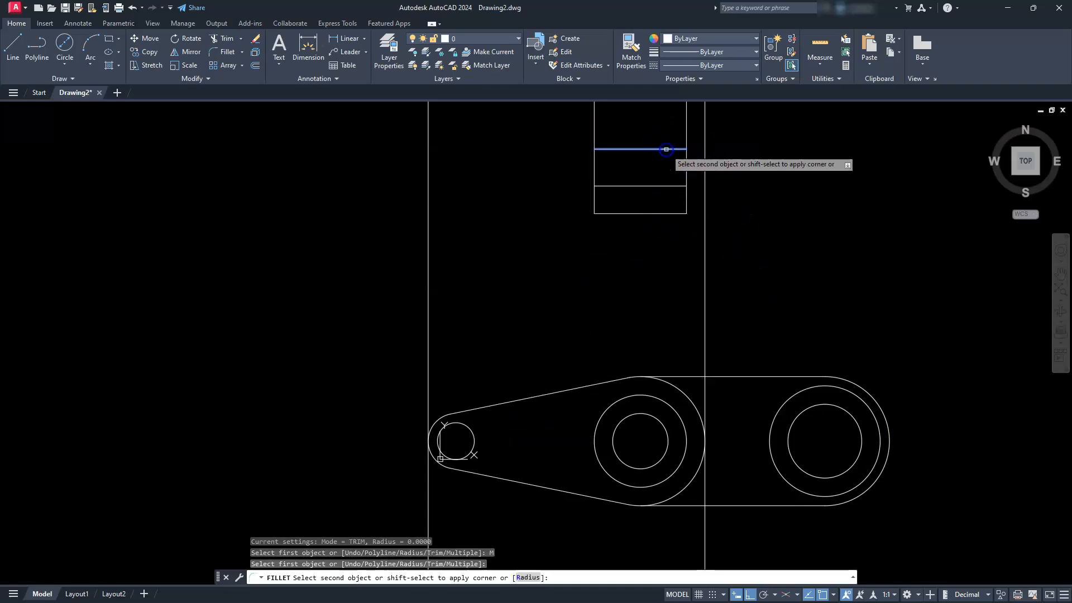
click(703, 287)
click(602, 150)
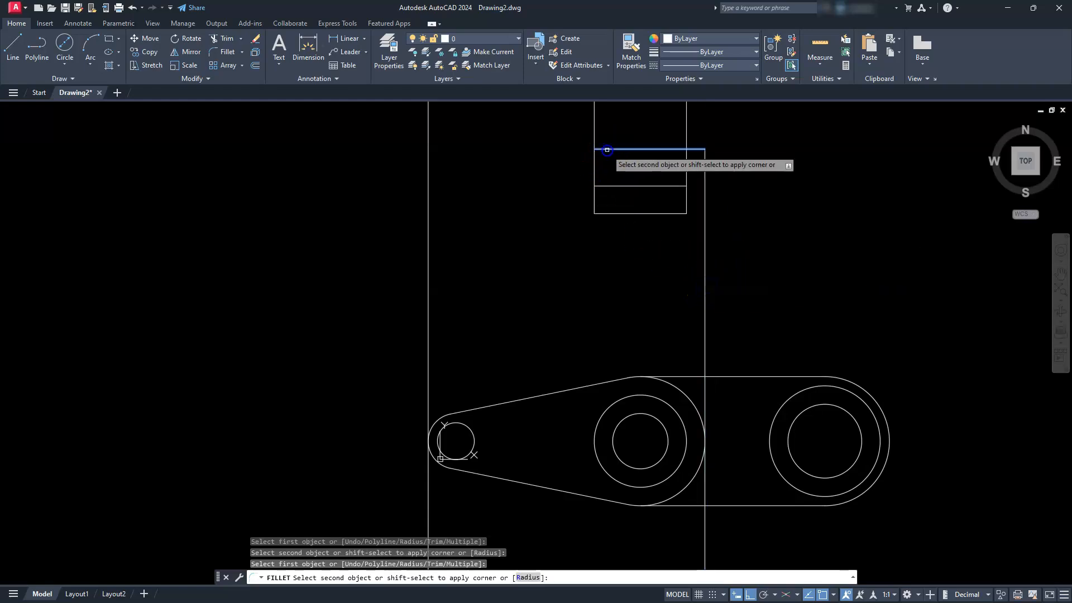
click(427, 354)
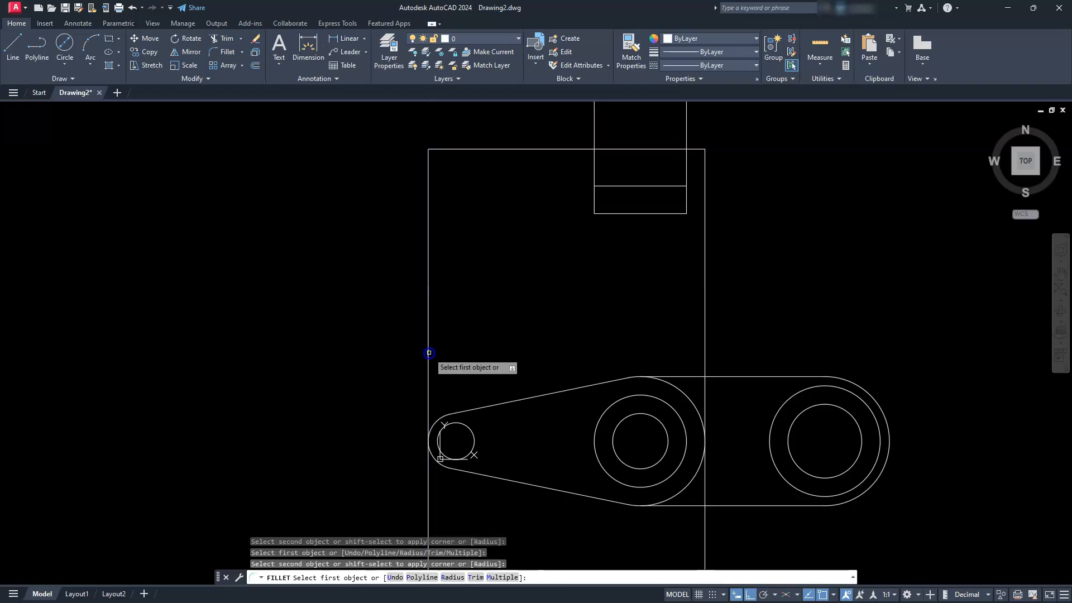
- Fillet the lower inner horizontal line with both outer vertical lines into sharp corners, closing the wide flat rectangle
click(428, 158)
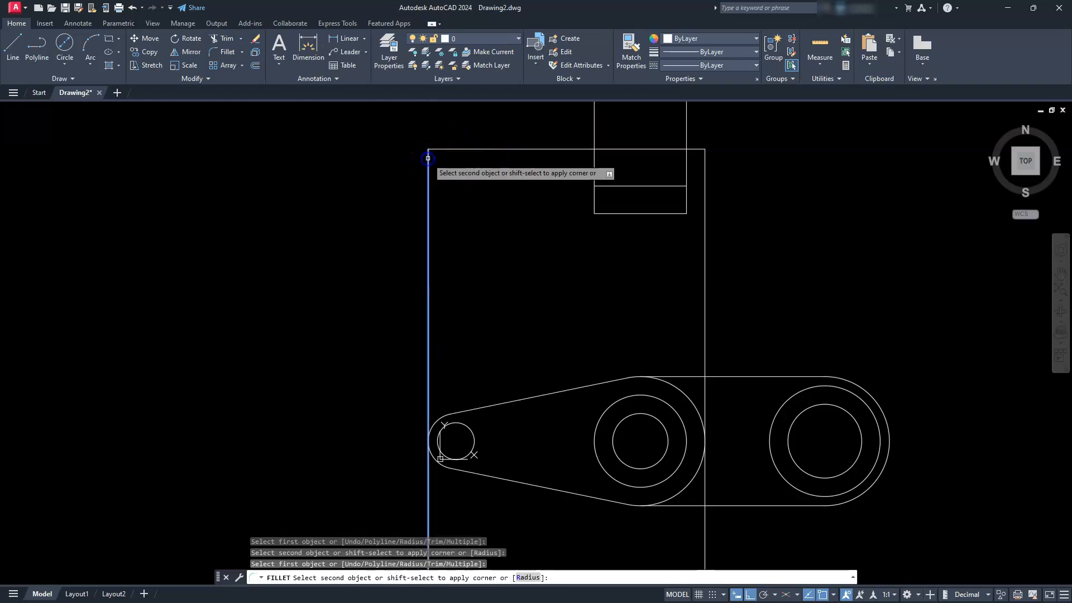
click(623, 186)
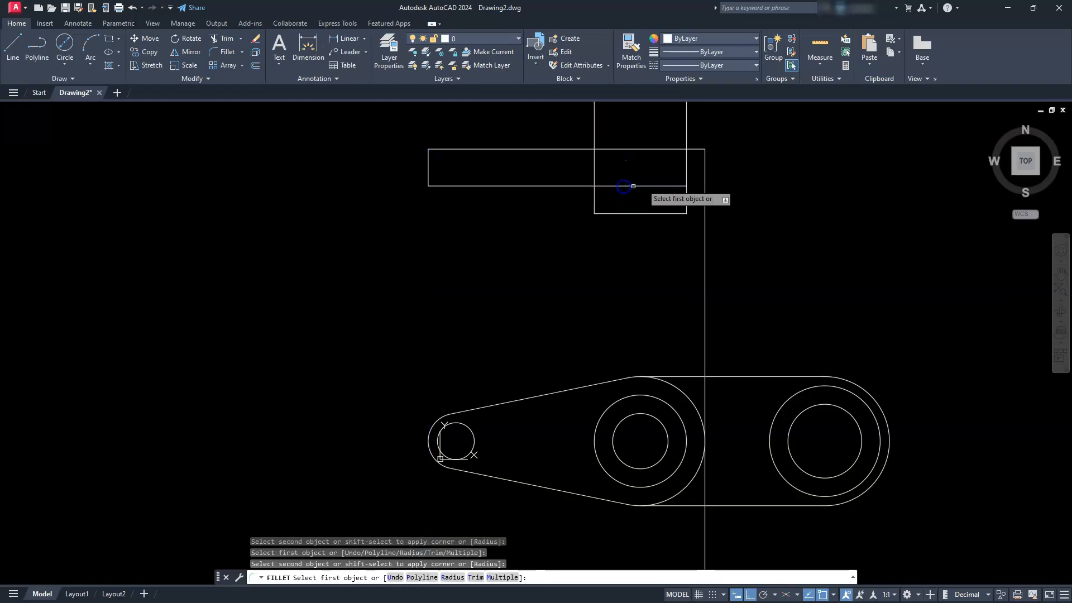
click(704, 159)
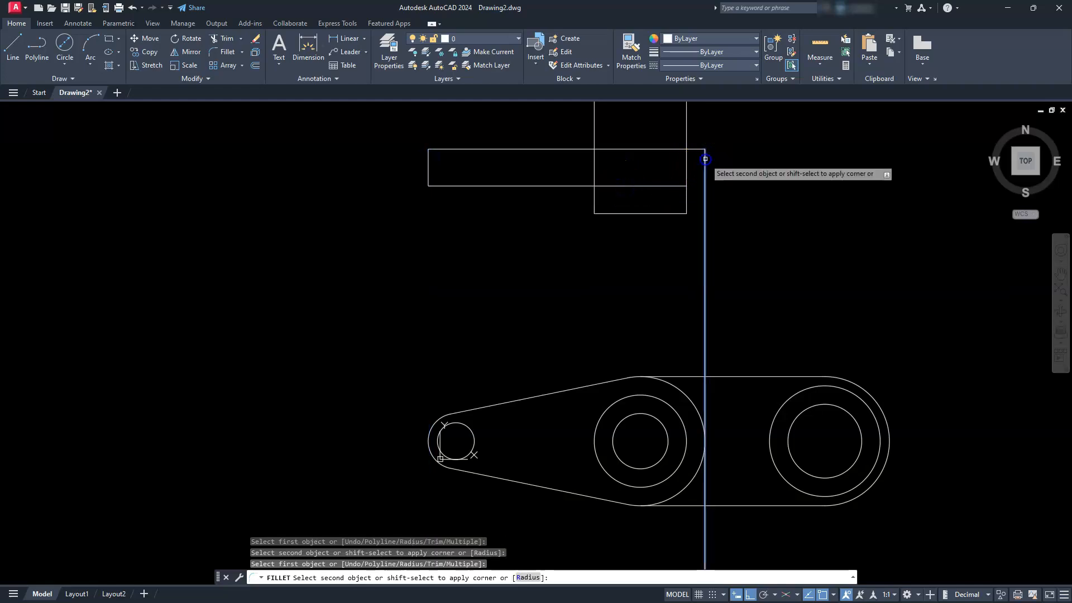
click(658, 186)
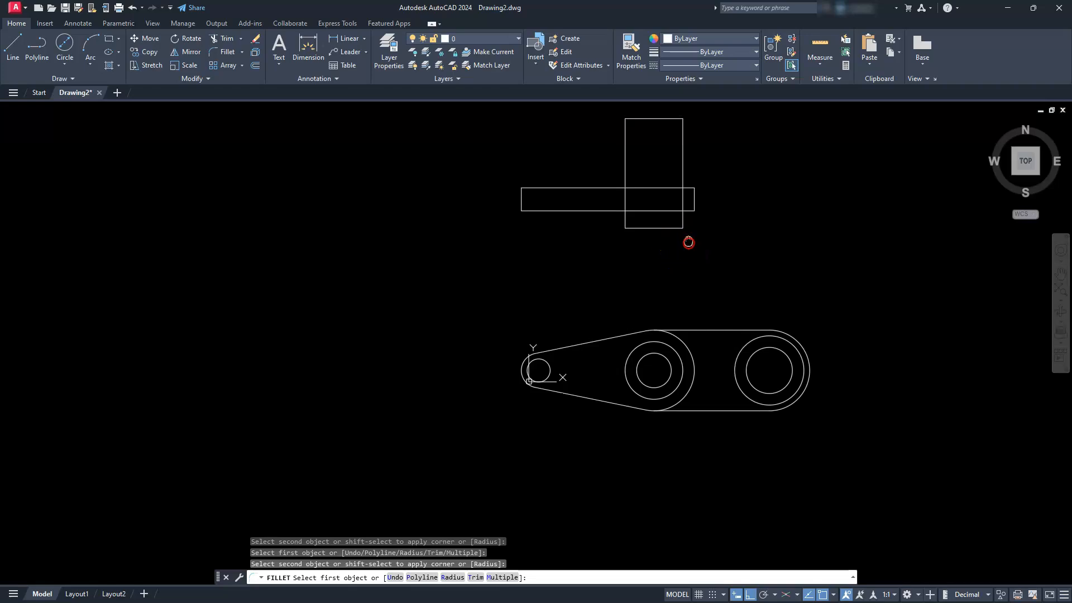
key(Escape)
key(Escape)
scroll(689, 237, down, 2)
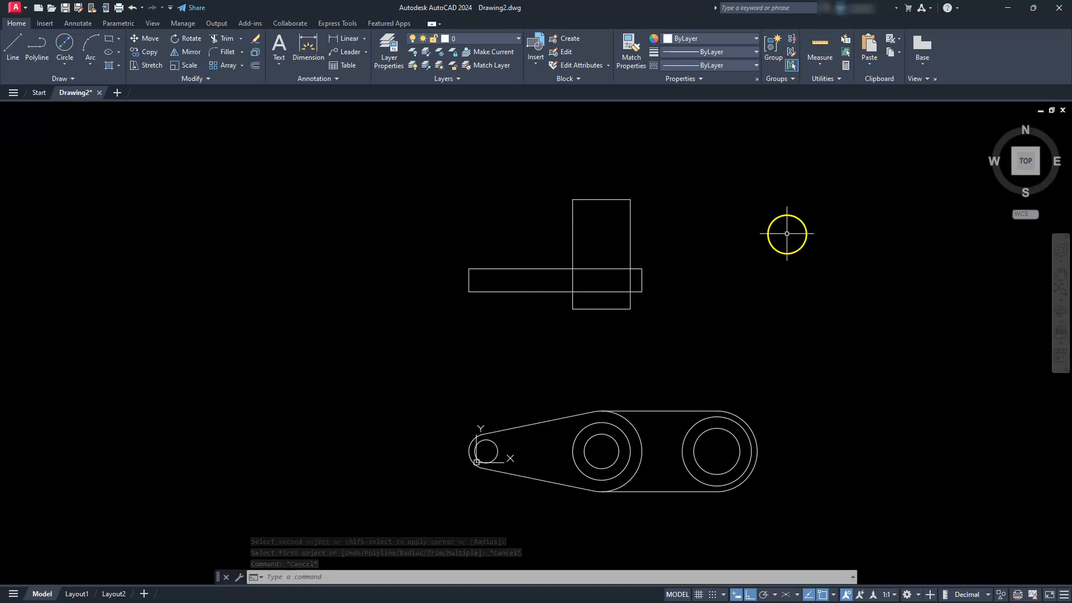
- Offset the tall rectangle's top edge downward by 20, and offset the resulting line downward by another 20
click(255, 65)
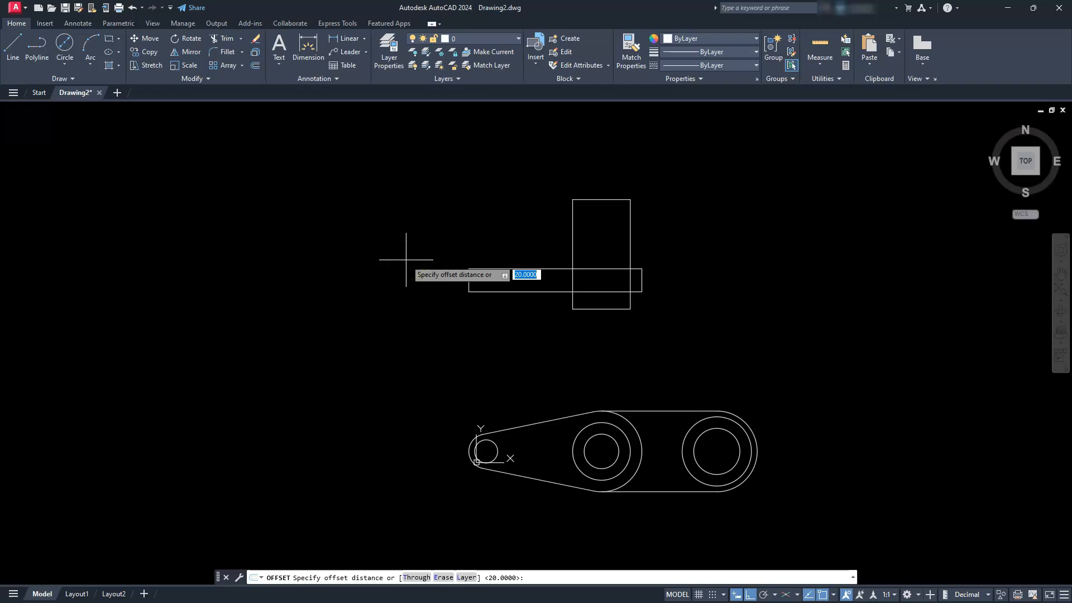
key(Return)
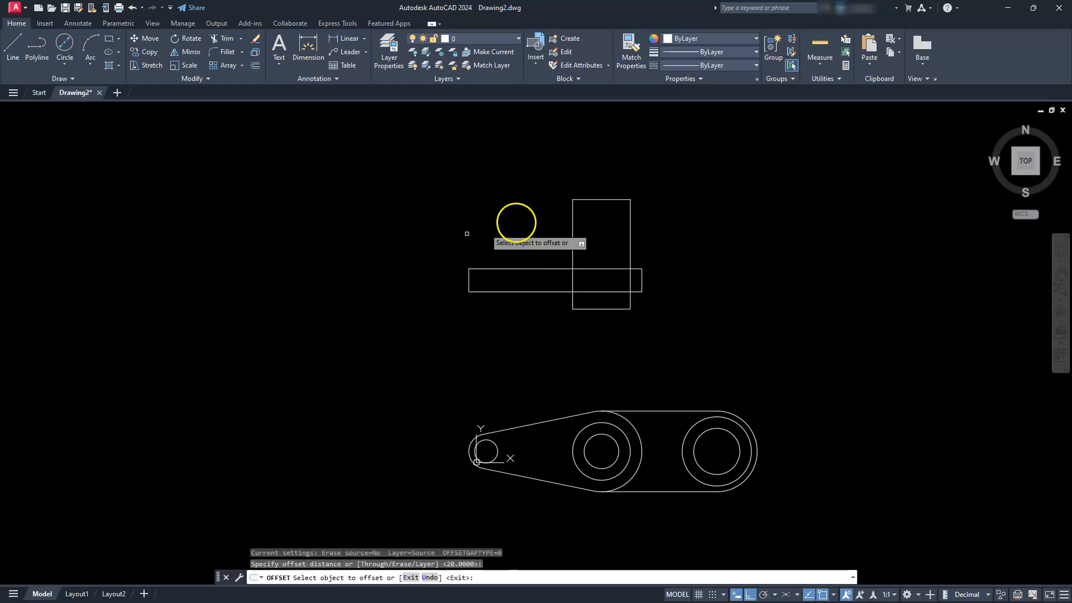
click(609, 200)
click(611, 234)
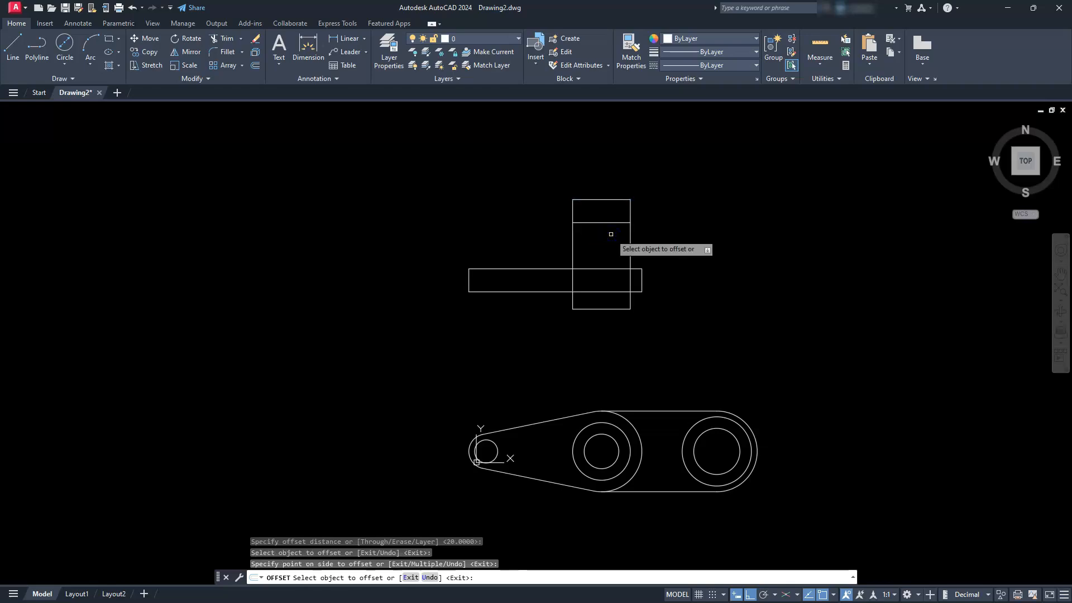
click(606, 223)
click(607, 241)
key(Escape)
key(Escape)
key(Escape)
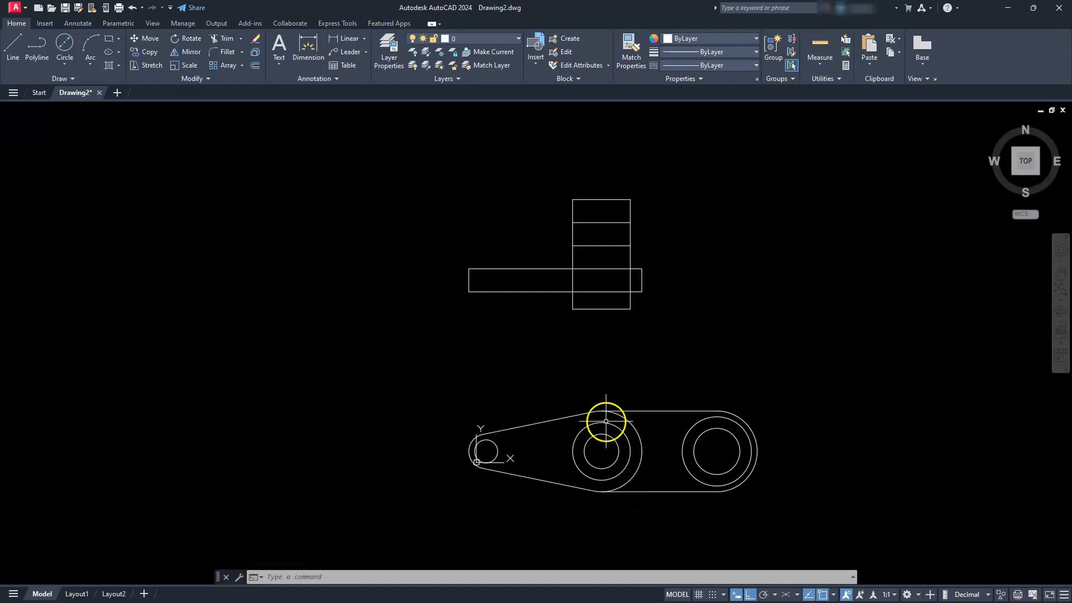
- Draw a vertical construction line through the right quadrant of the part's right outer arc
scroll(584, 457, up, 4)
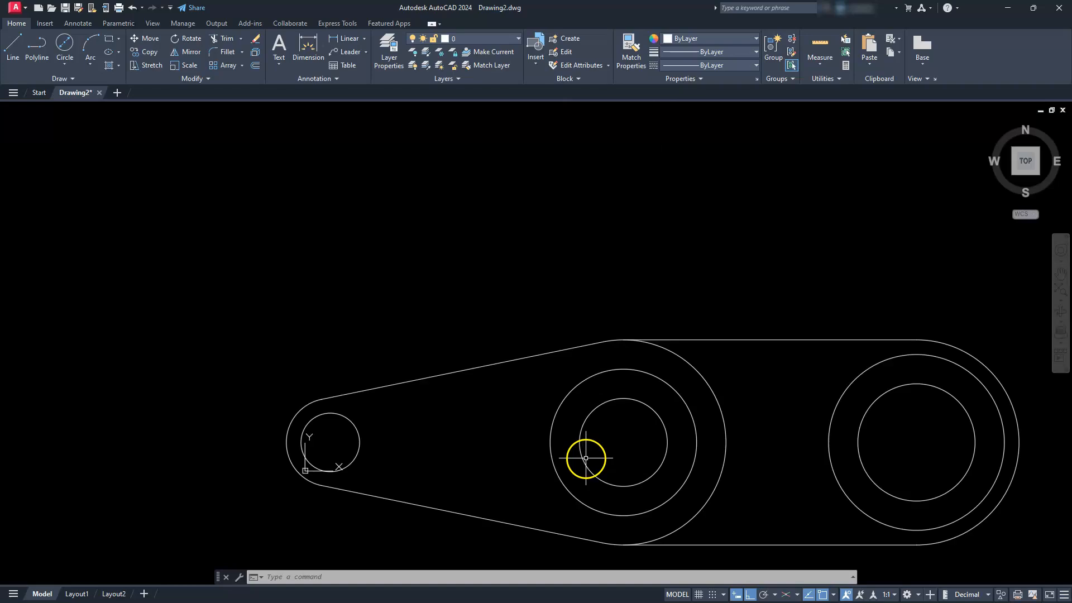
middle_drag(620, 479, 609, 423)
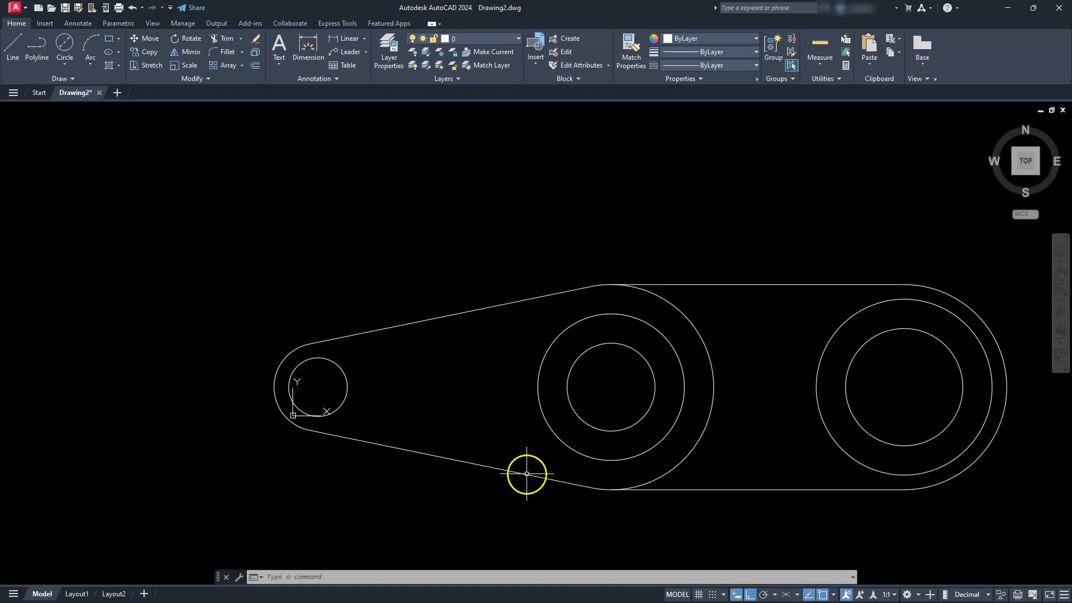
scroll(526, 473, down, 2)
scroll(527, 473, down, 2)
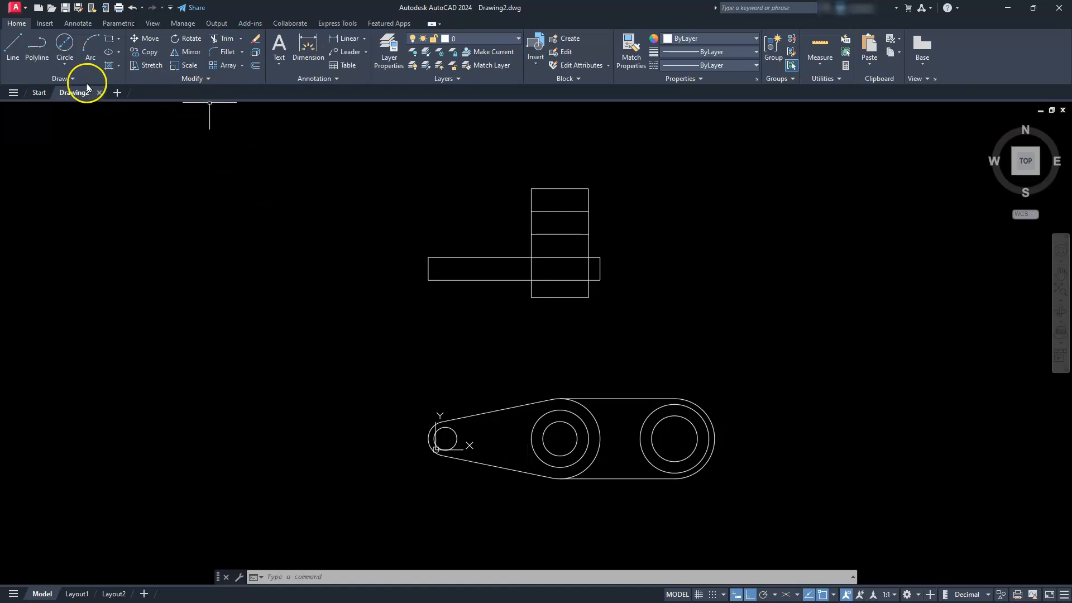
click(70, 79)
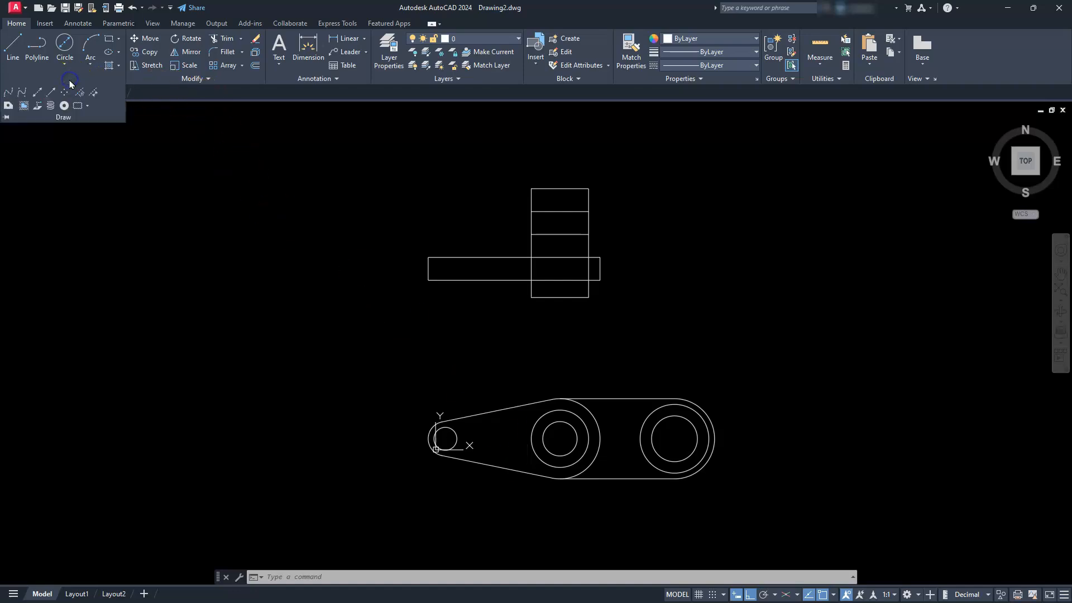
click(38, 92)
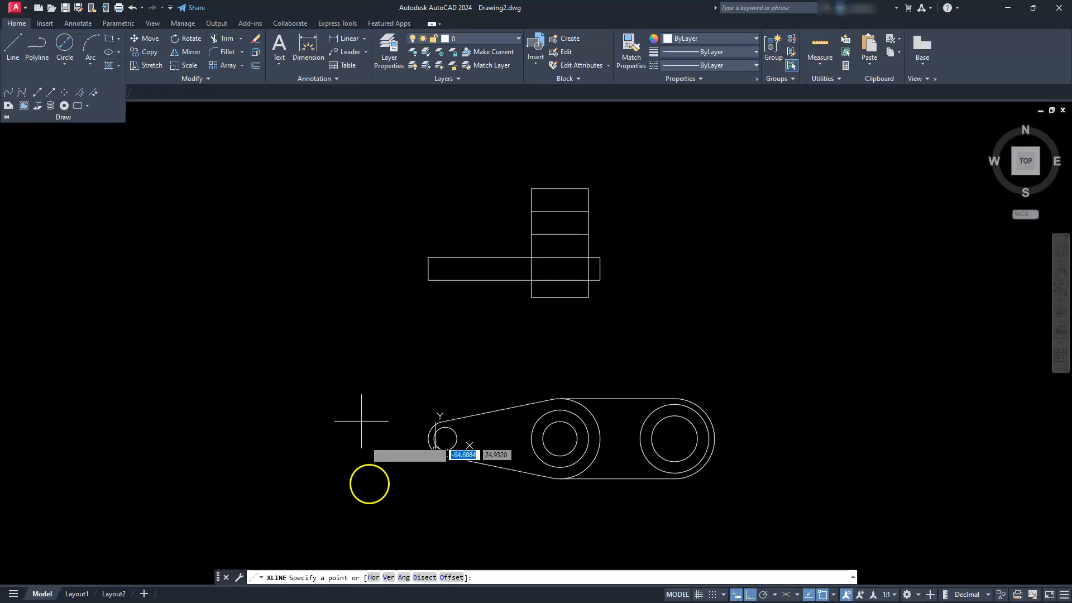
click(388, 578)
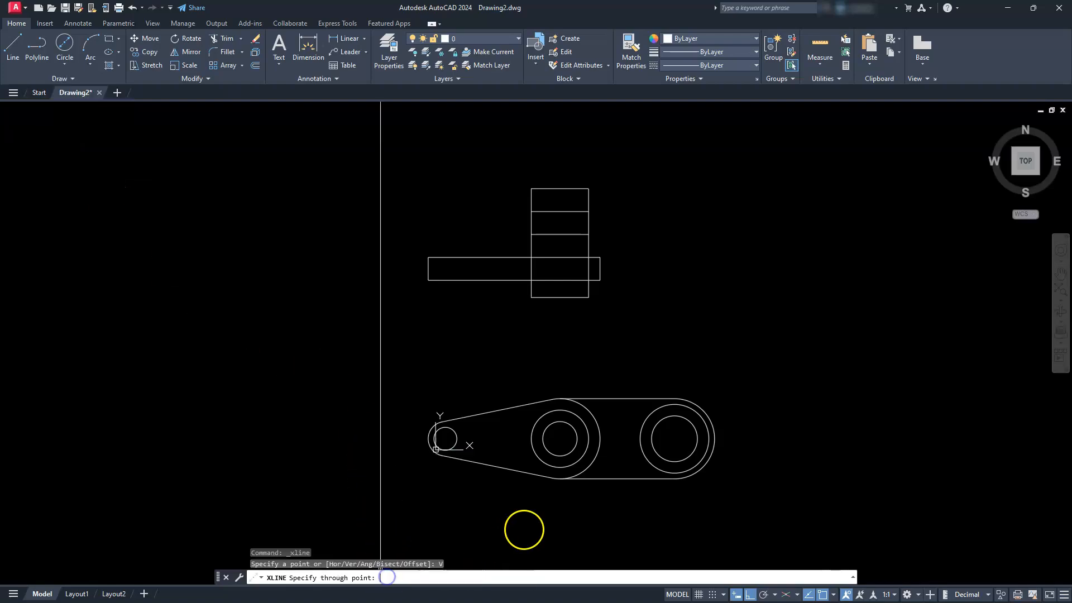
scroll(711, 493, up, 2)
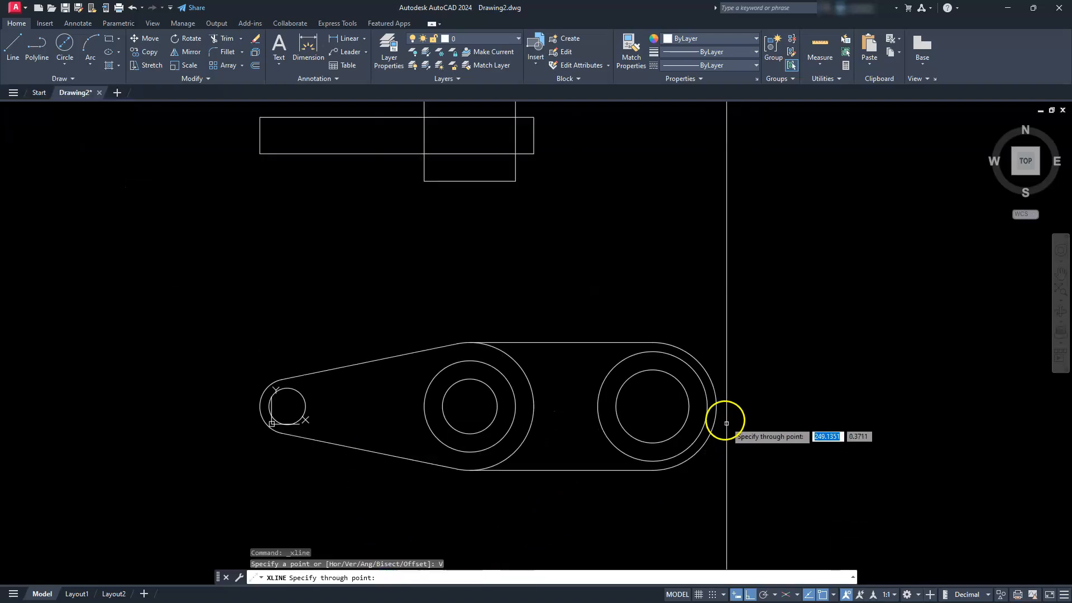
click(716, 406)
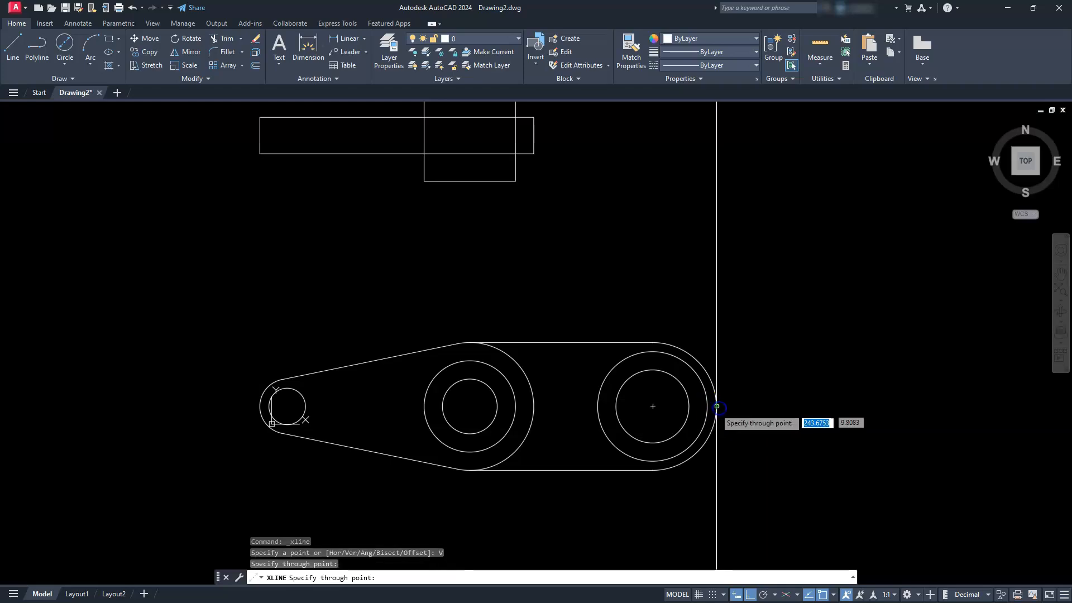
- Add vertical construction lines through both side quadrants of the right set's larger circle and the right quadrant of the middle set's outer arc
click(706, 408)
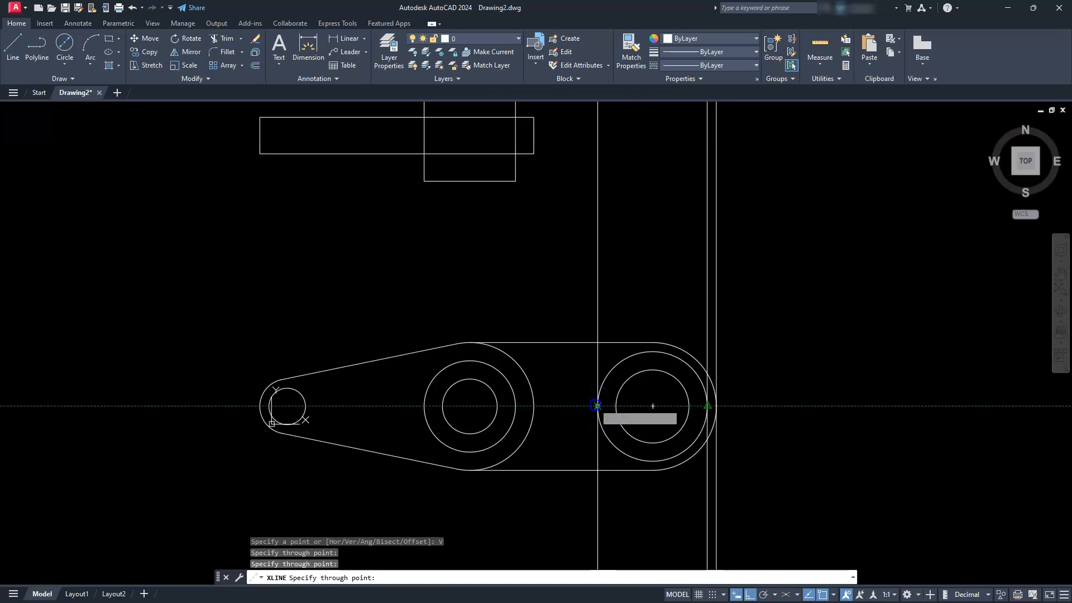
click(596, 406)
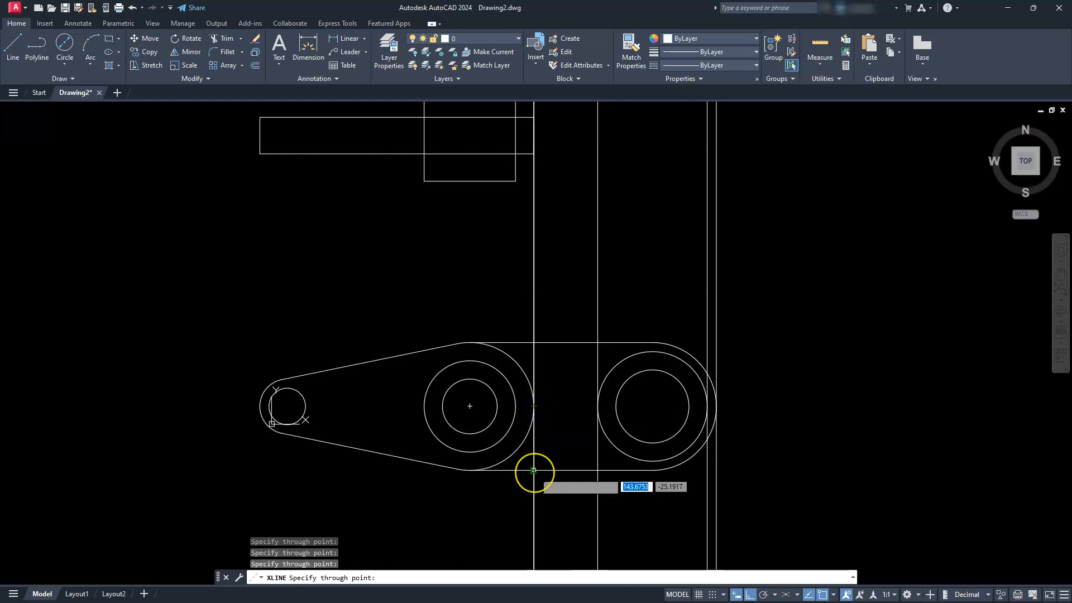
key(Escape)
key(Escape)
key(Escape)
scroll(527, 392, down, 2)
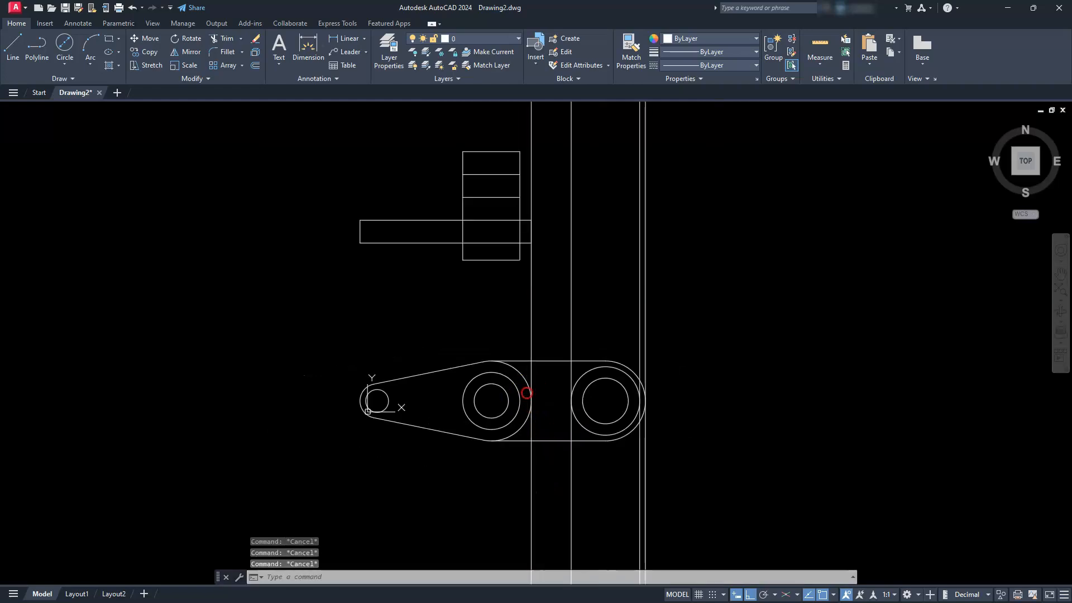
scroll(526, 393, down, 1)
mouse_move(526, 391)
middle_down()
mouse_move(557, 408)
mouse_move(622, 383)
middle_up()
scroll(569, 393, up, 1)
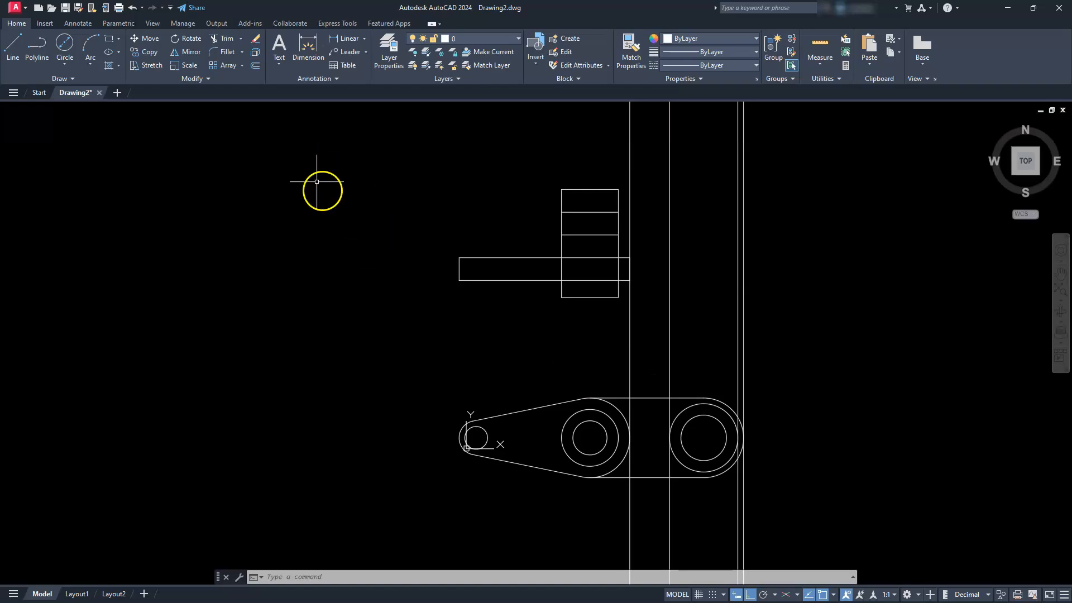
- Mirror the leftmost construction line about the vertical axis through the middle circles' center, erasing the source line
click(187, 53)
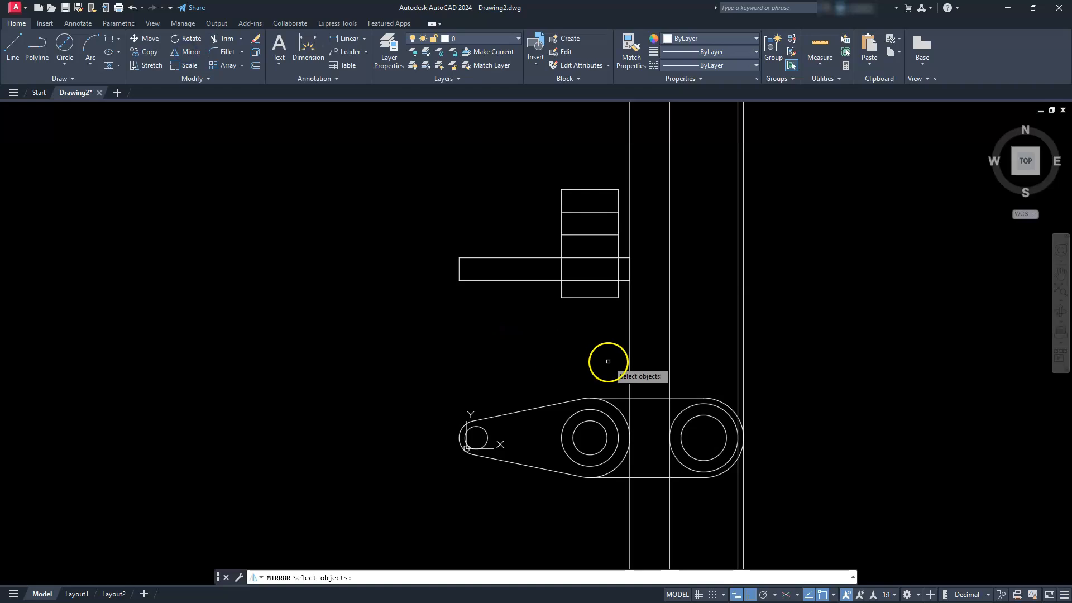
click(629, 370)
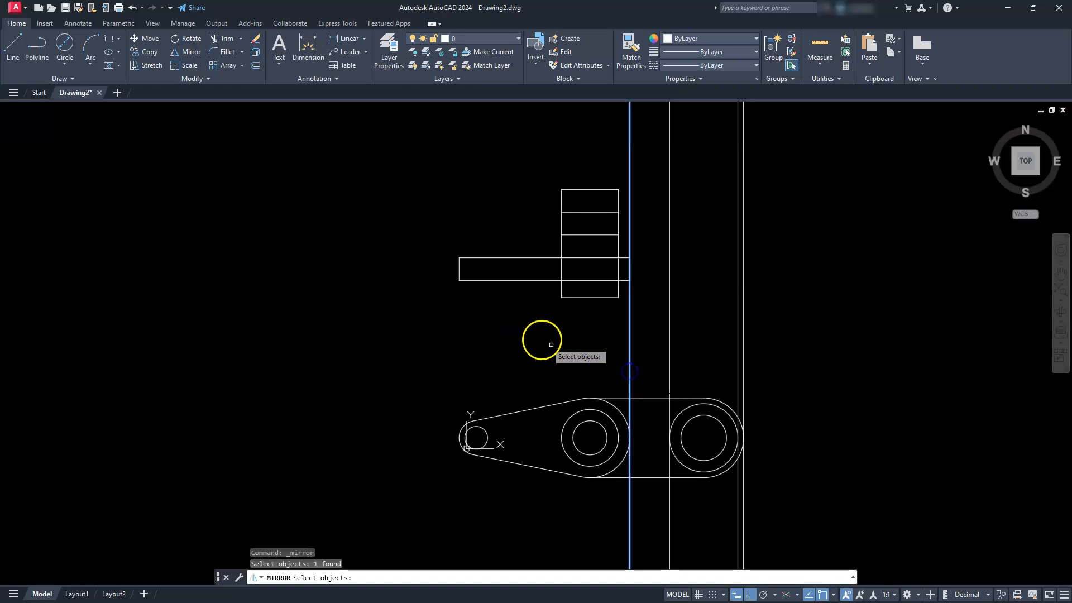
key(Return)
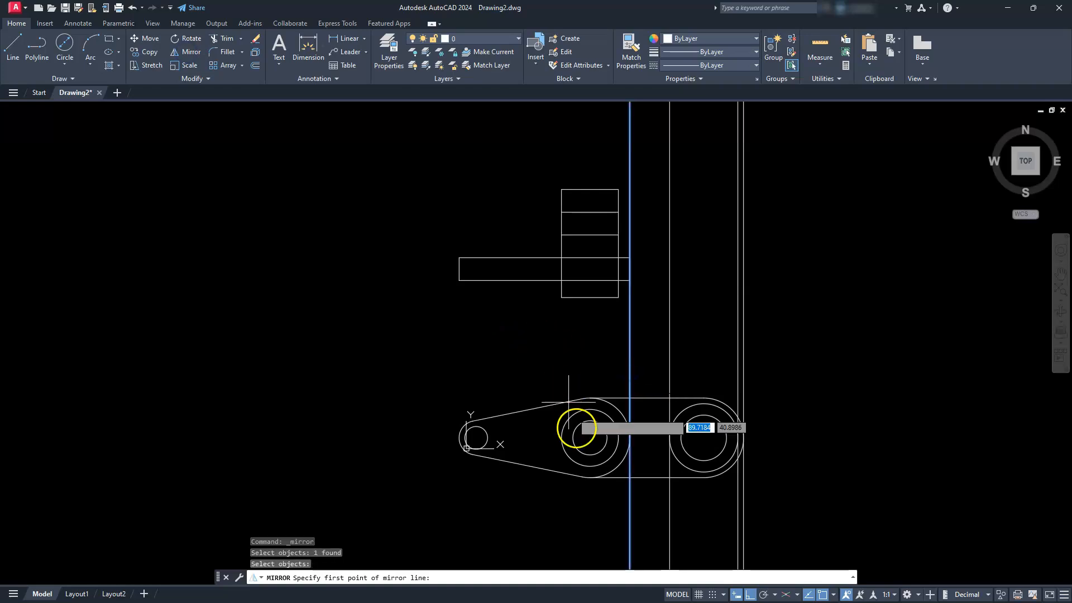
click(589, 437)
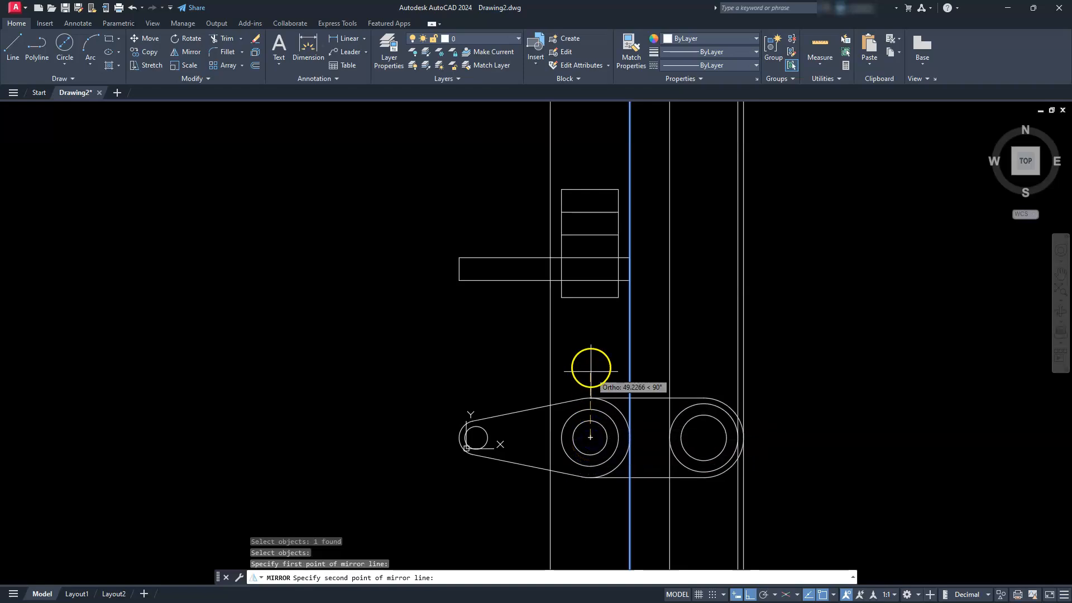
click(590, 351)
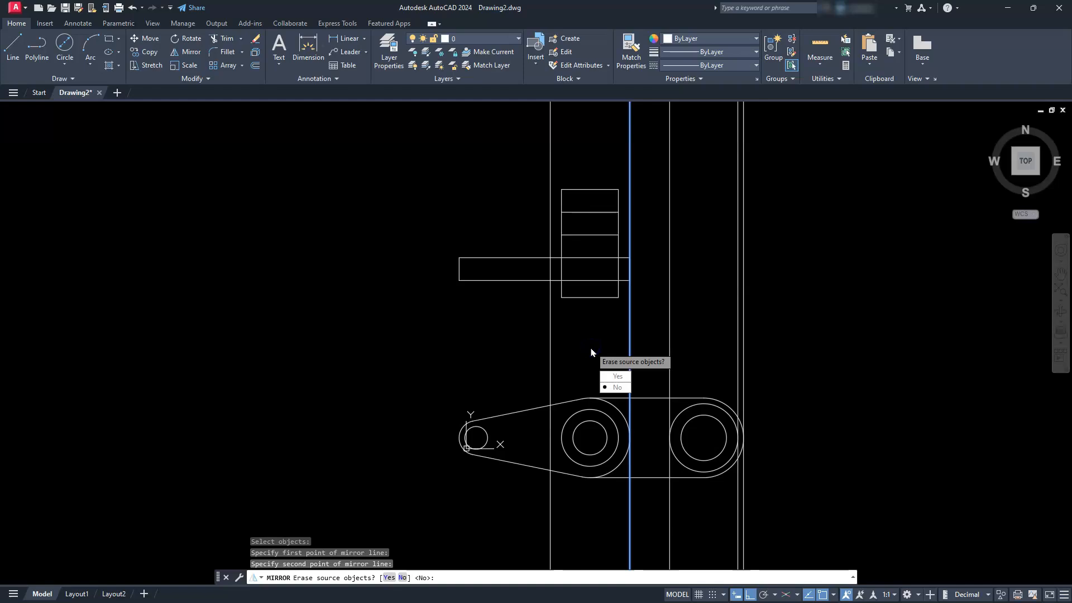
click(616, 378)
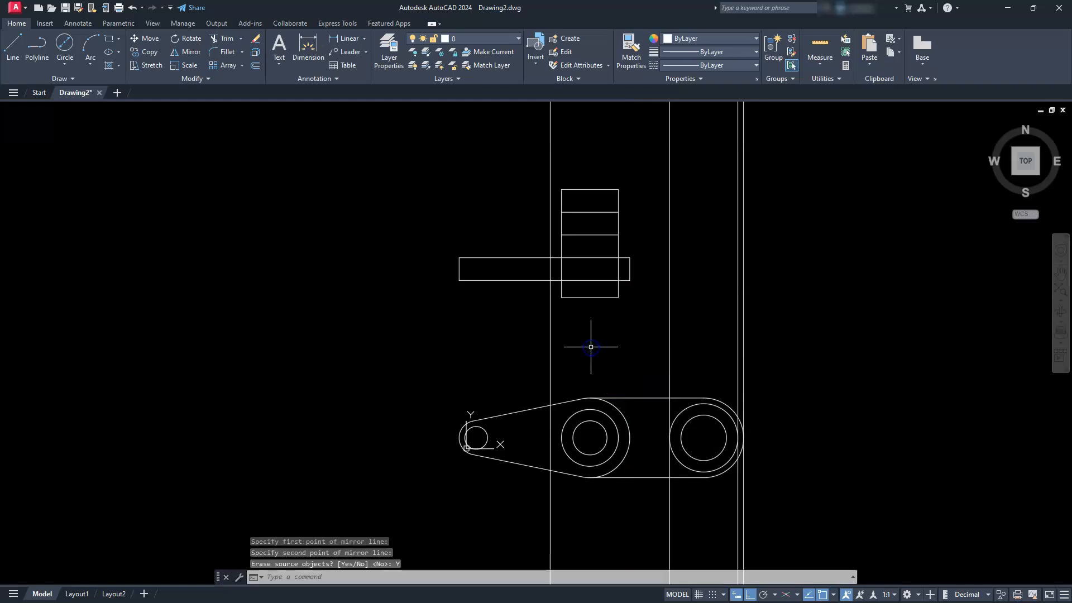
middle_drag(612, 308, 598, 380)
scroll(598, 302, up, 4)
middle_drag(598, 303, 505, 341)
click(344, 324)
click(830, 350)
click(468, 277)
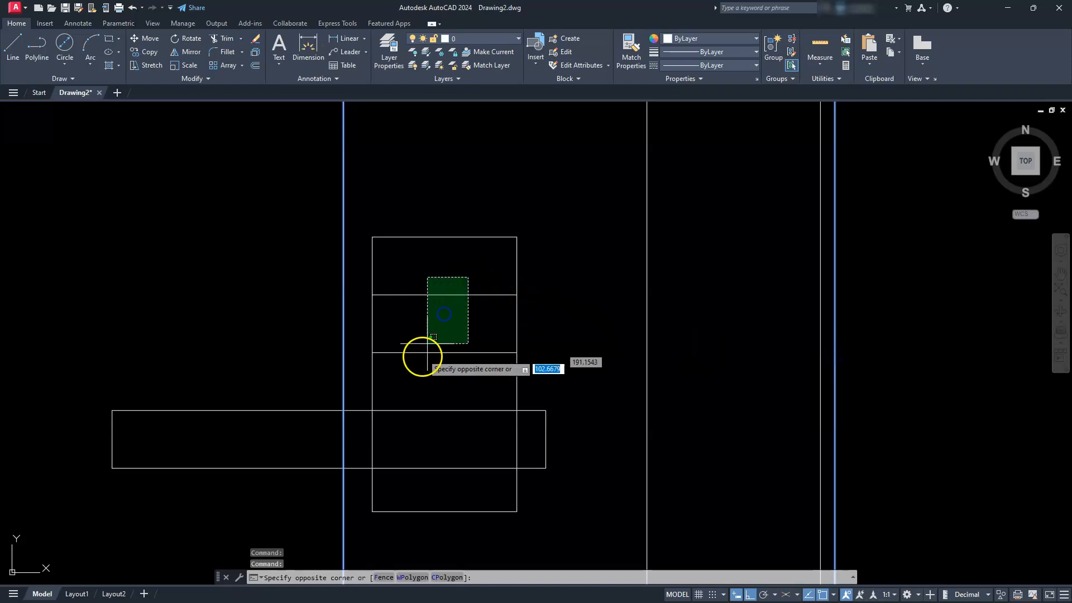
click(423, 358)
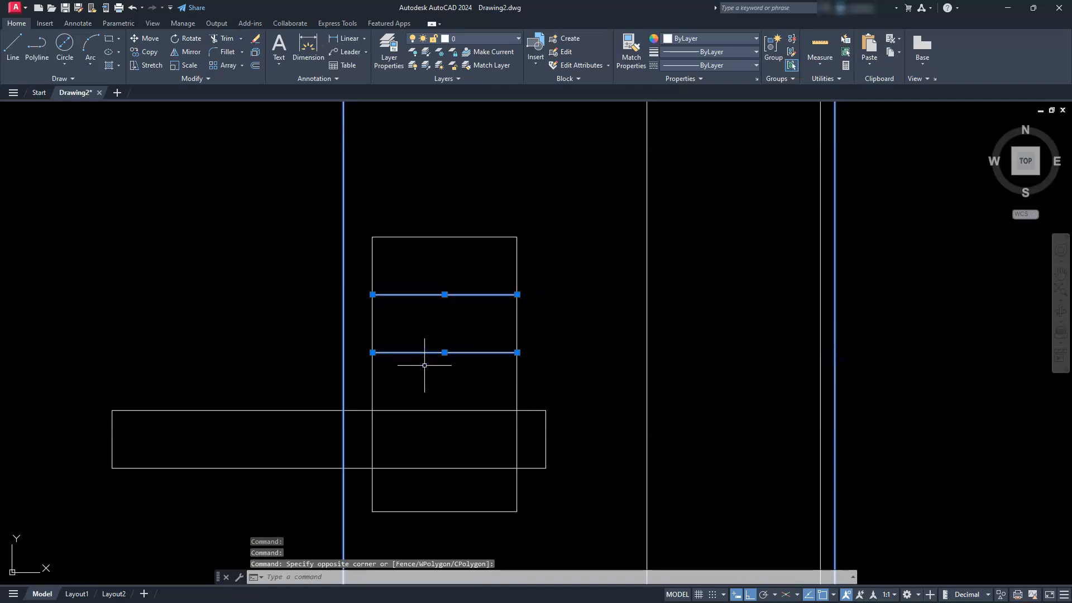
key(Escape)
key(Escape)
key(Escape)
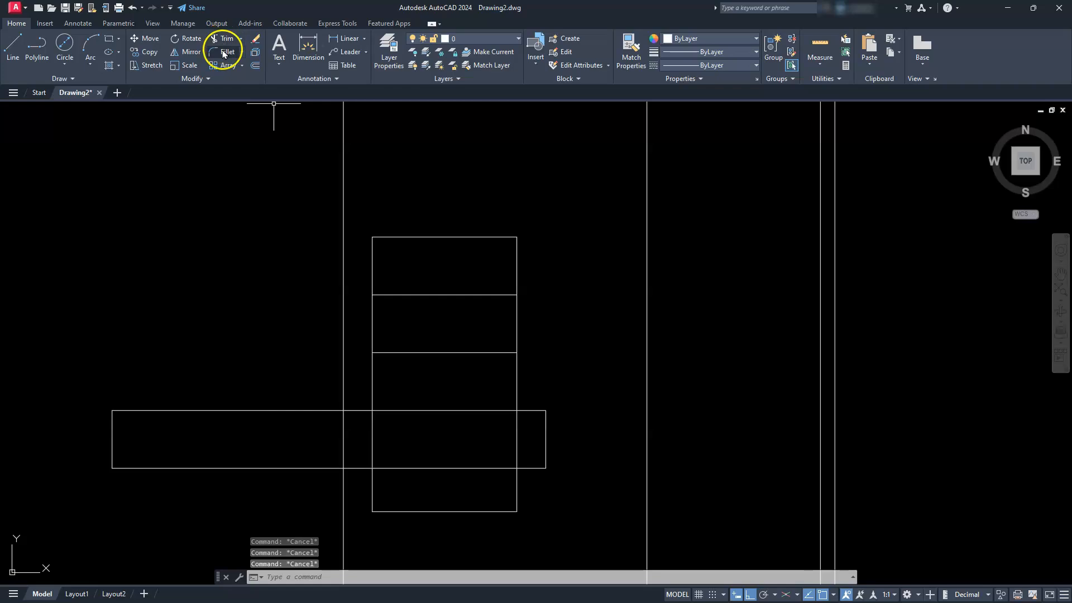
- Fillet the two offset horizontal lines with the rightmost vertical construction line into sharp corners, using the Multiple option
click(222, 52)
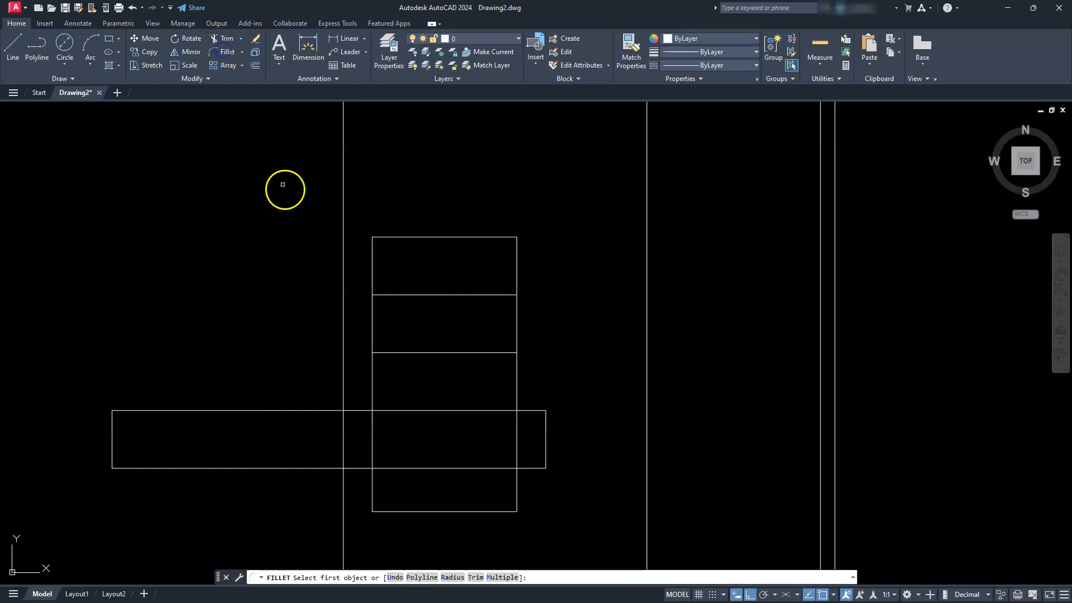
click(502, 577)
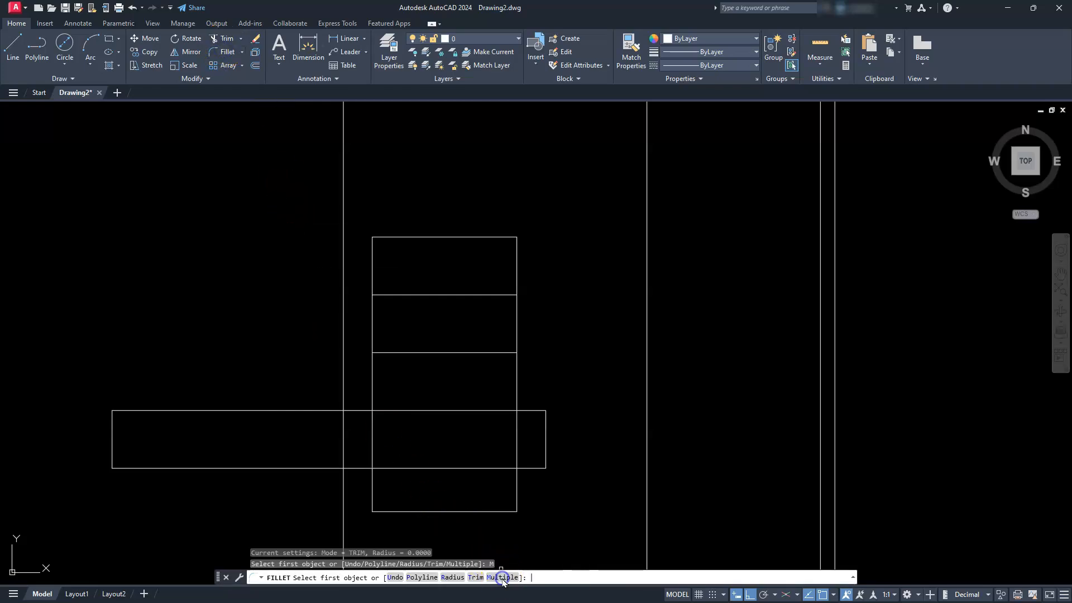
click(471, 295)
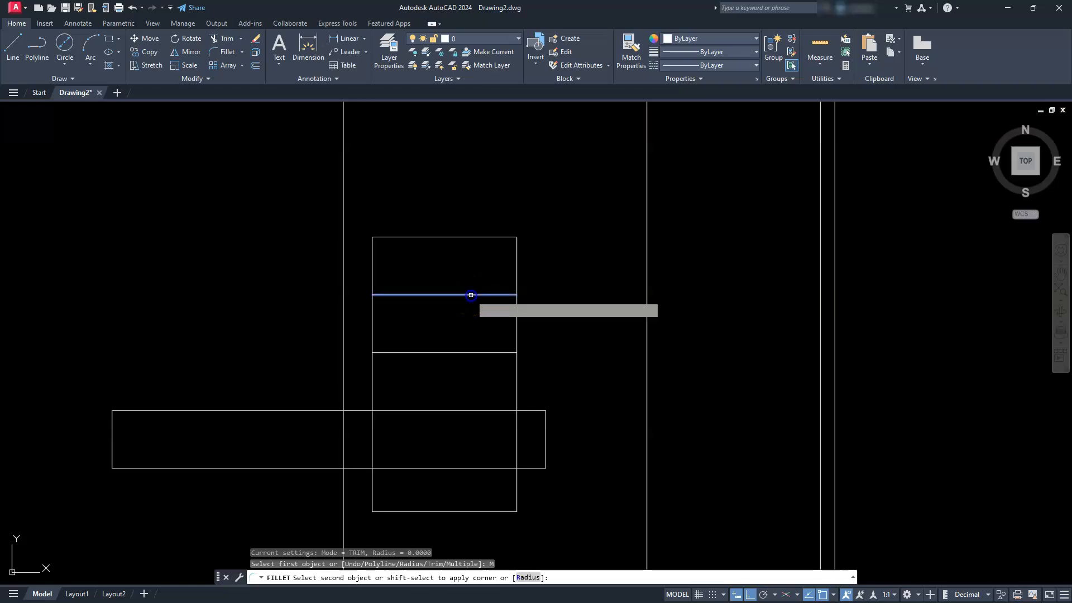
click(834, 339)
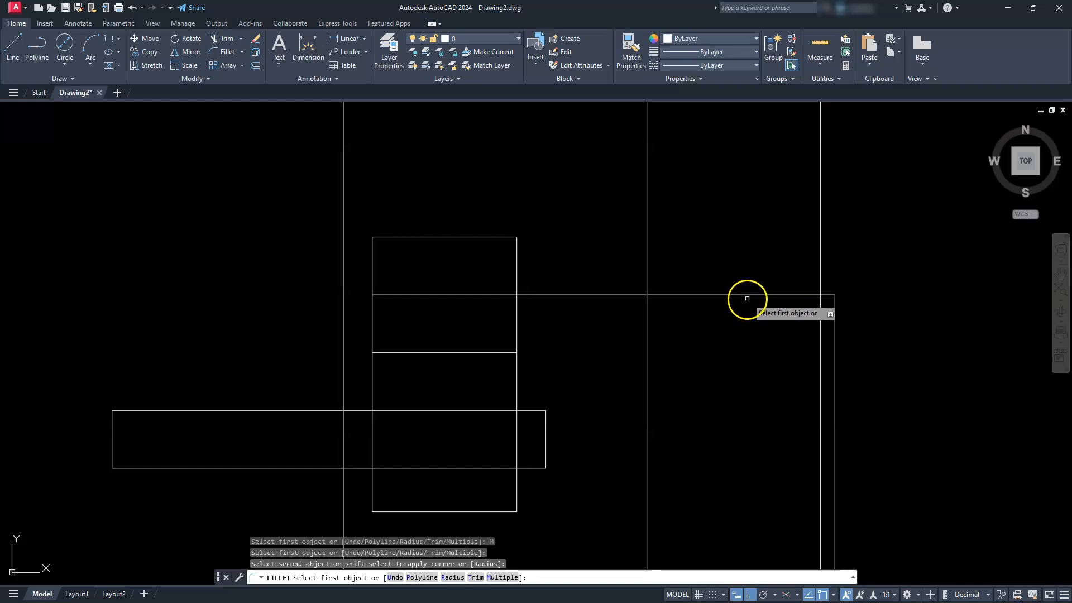
click(834, 314)
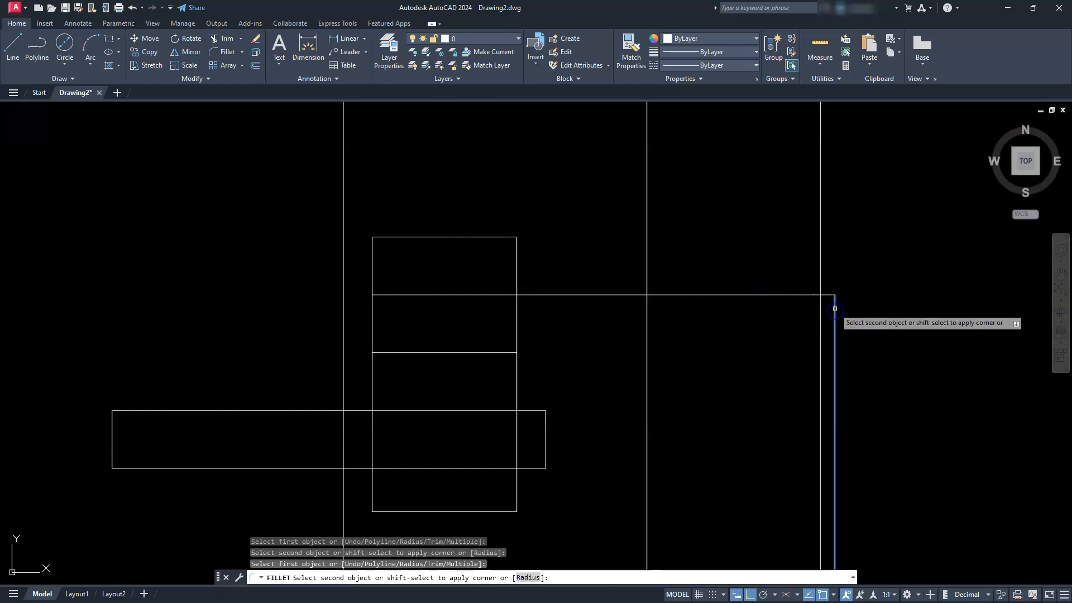
click(482, 353)
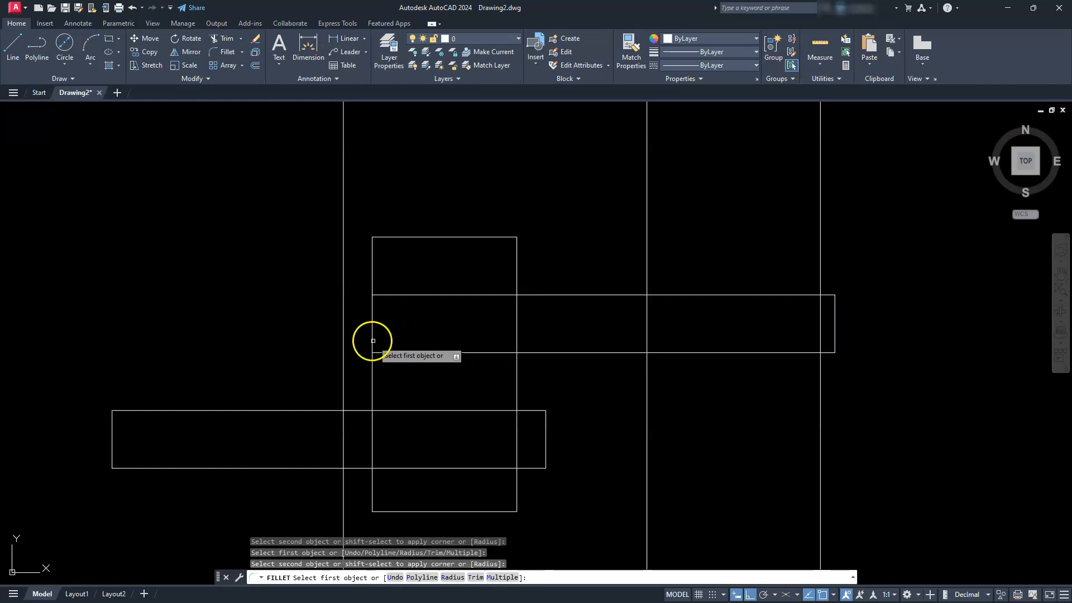
- Fillet both offset horizontal lines with the mirrored left vertical line into sharp corners, closing the upper flat rectangle
click(343, 322)
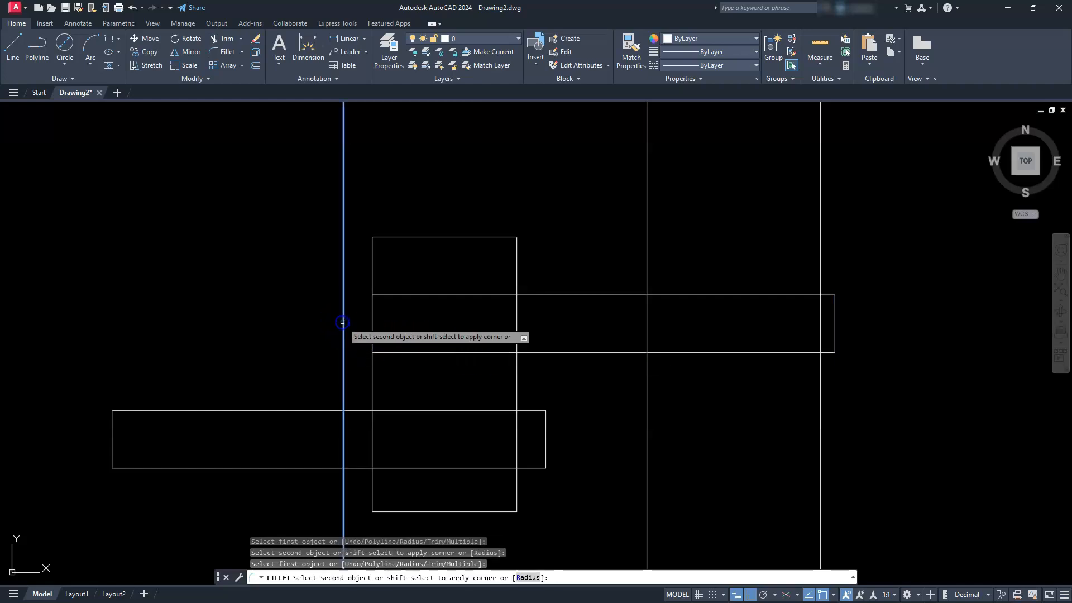
click(390, 352)
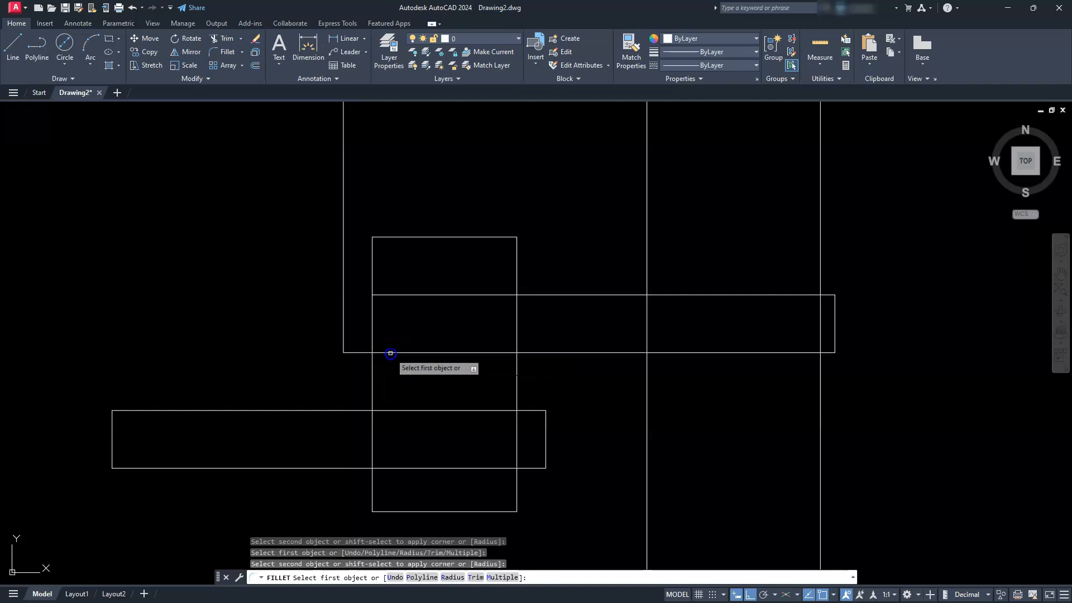
click(344, 330)
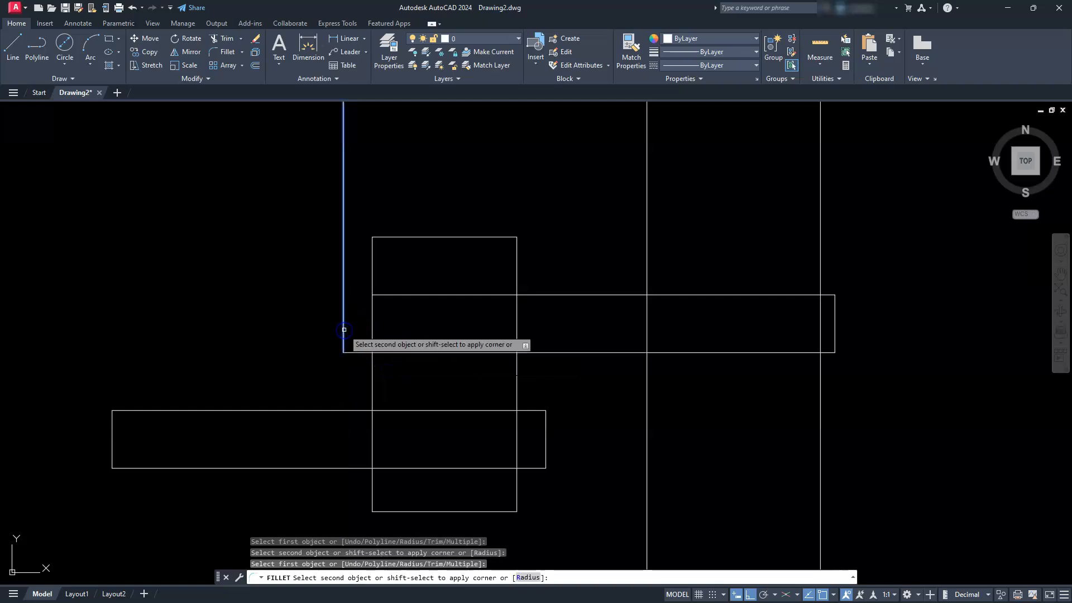
click(410, 294)
scroll(412, 299, down, 4)
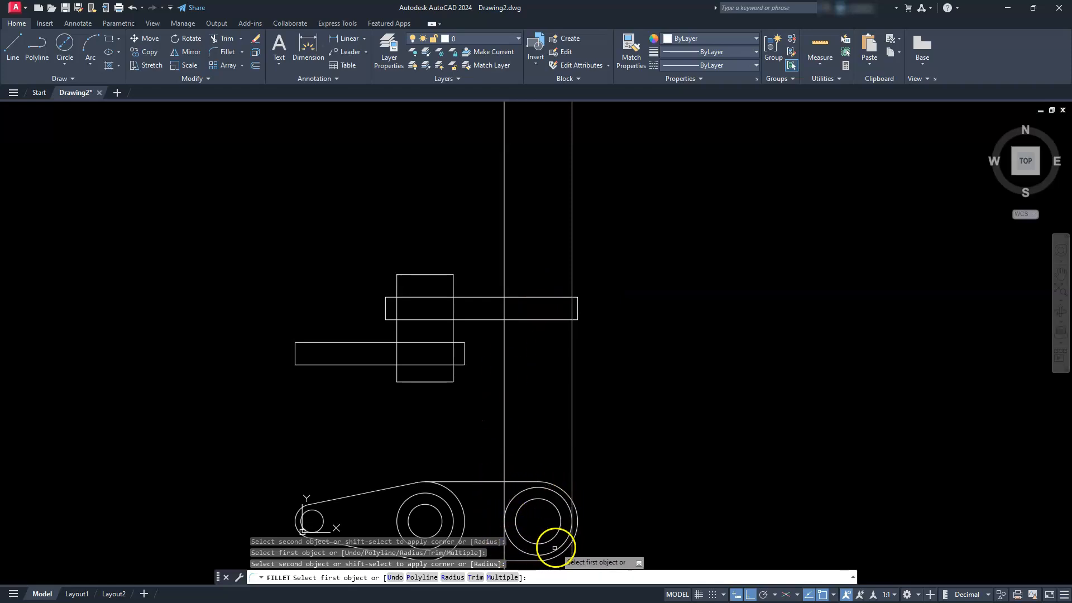
- Offset the upper flat rectangle's top edge upward and its bottom edge downward by 10 units each
scroll(518, 294, up, 6)
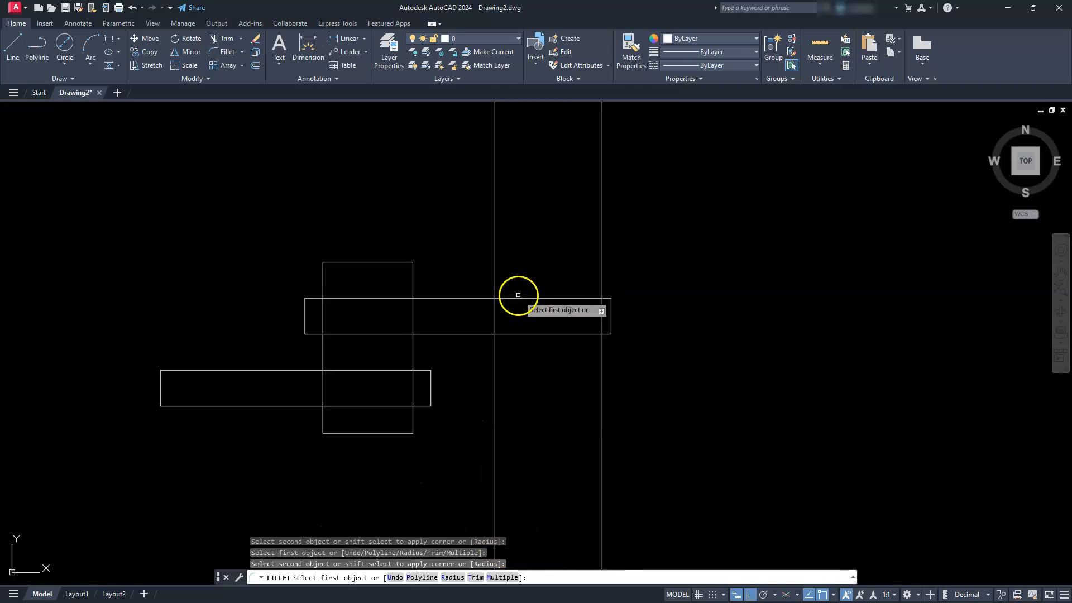
key(Escape)
key(Escape)
key(Escape)
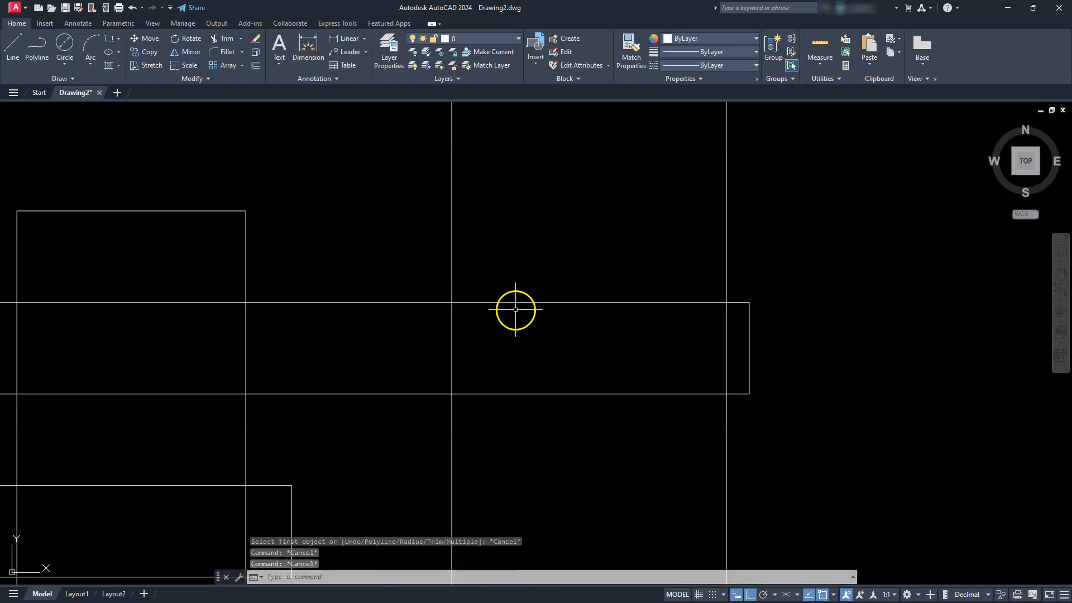
click(257, 65)
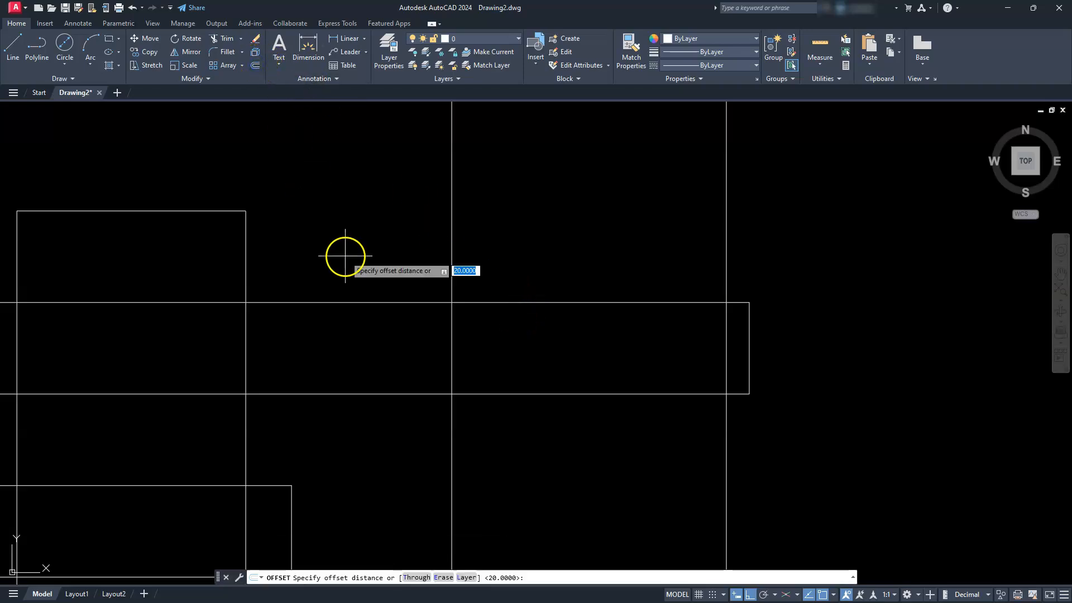
text(10)
key(Return)
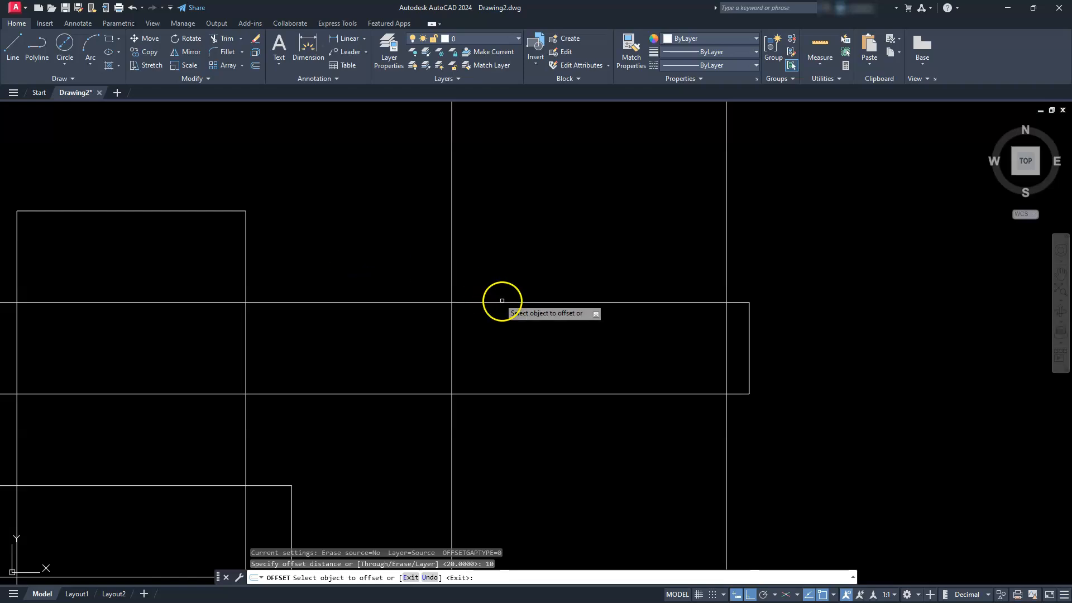
click(533, 302)
click(547, 258)
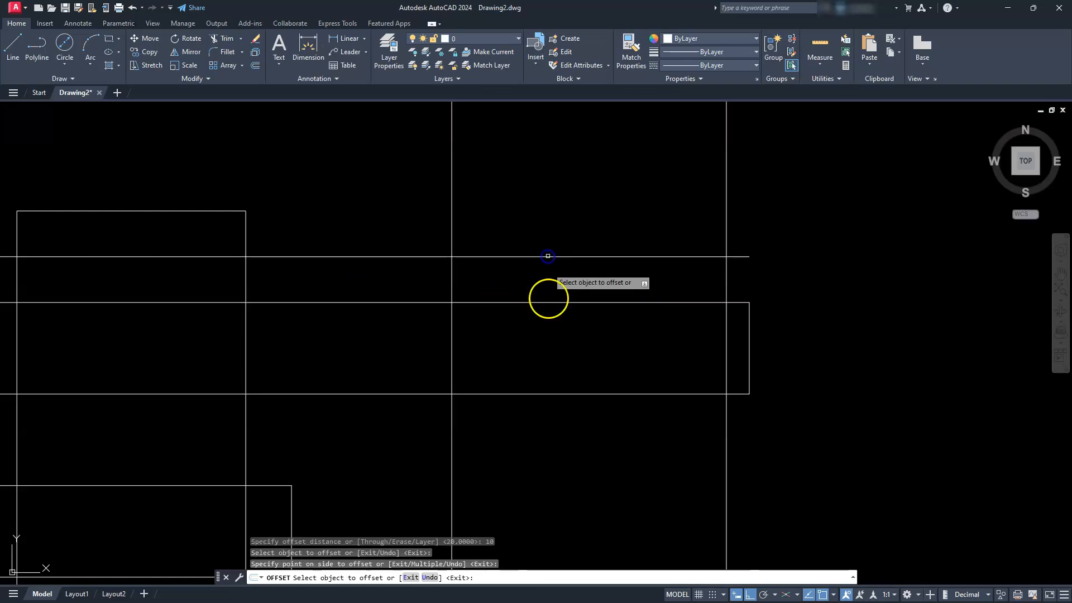
click(576, 394)
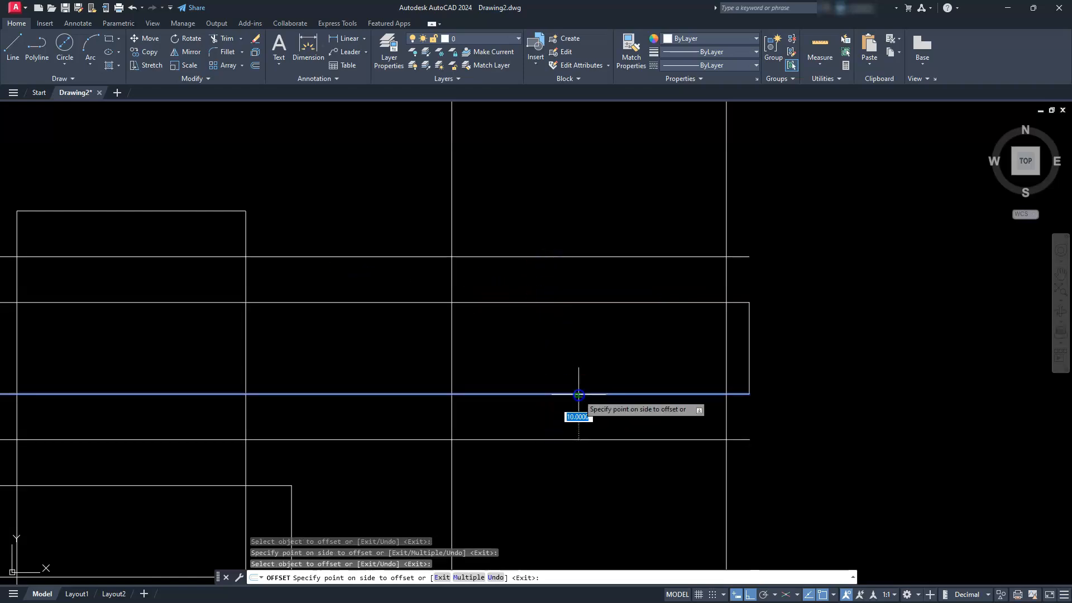
click(567, 456)
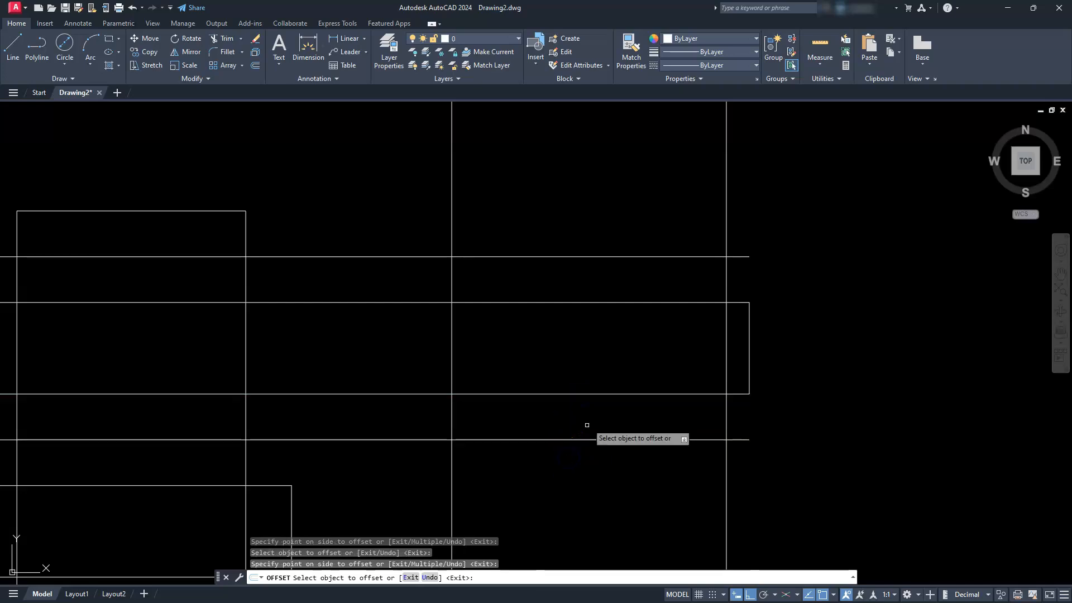
key(Escape)
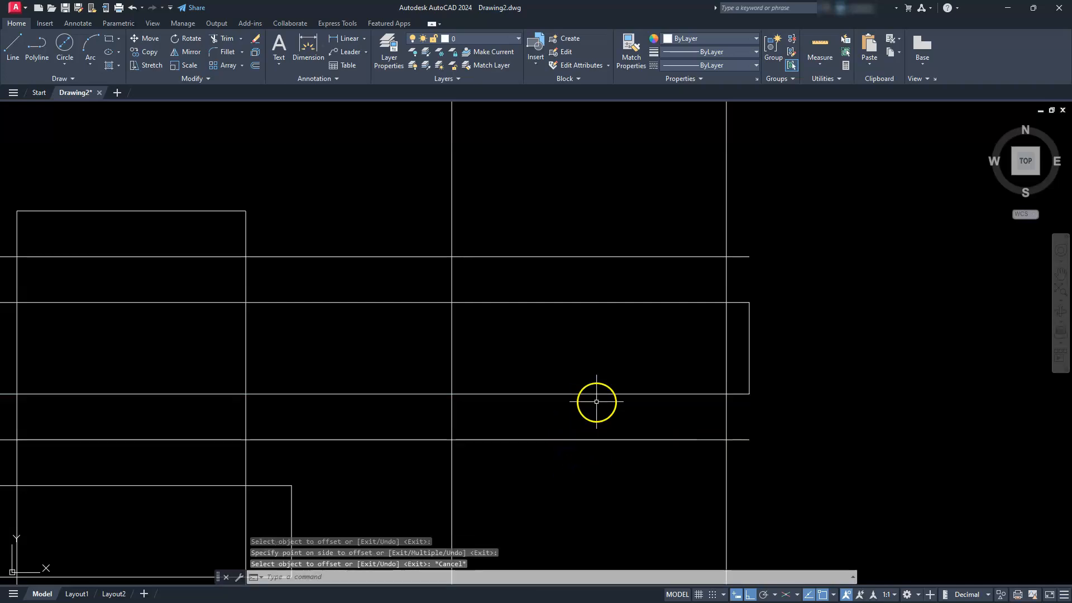
- Fillet the upper offset line with both vertical construction lines of the right set into sharp corners, using the Multiple option
click(226, 52)
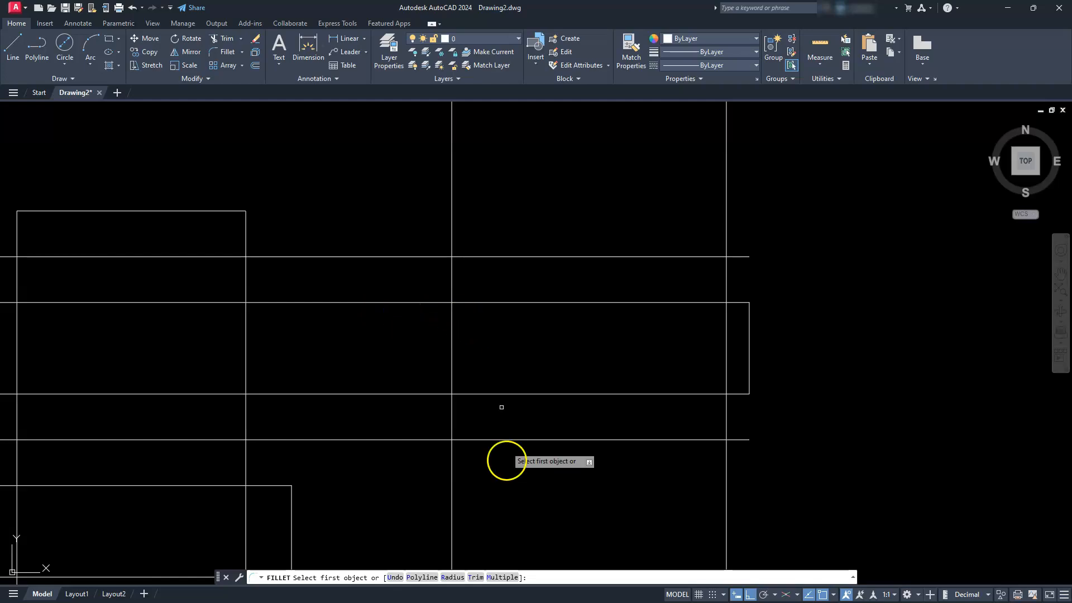
click(499, 577)
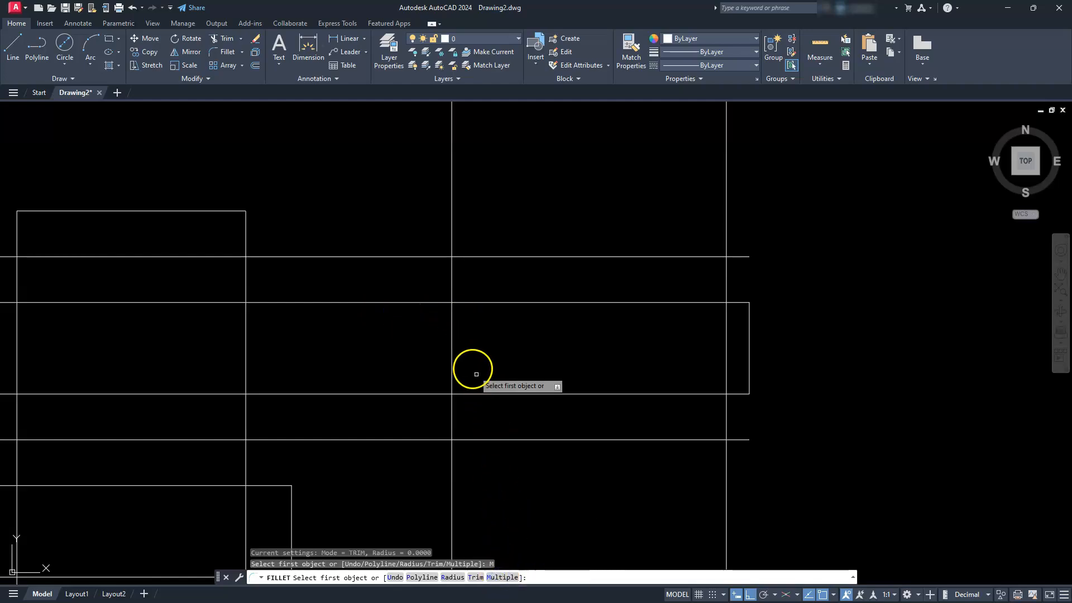
click(452, 350)
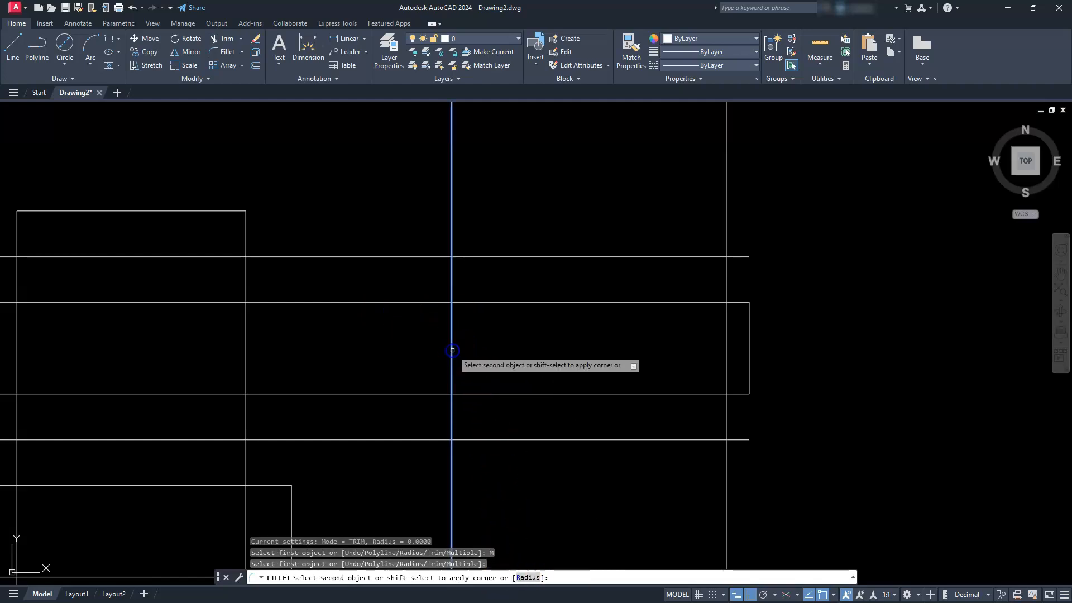
click(531, 256)
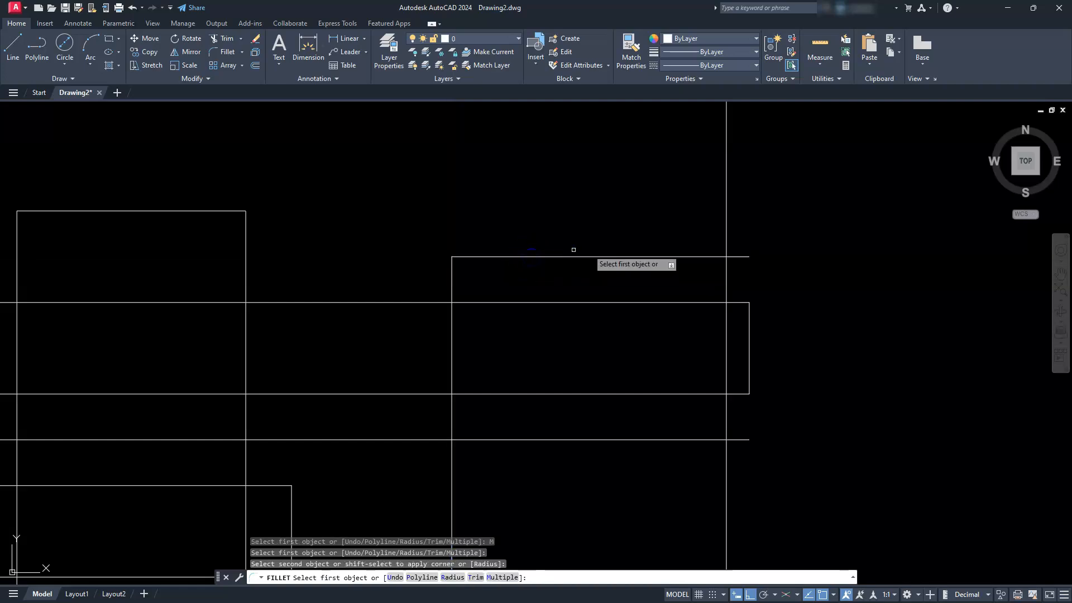
click(643, 257)
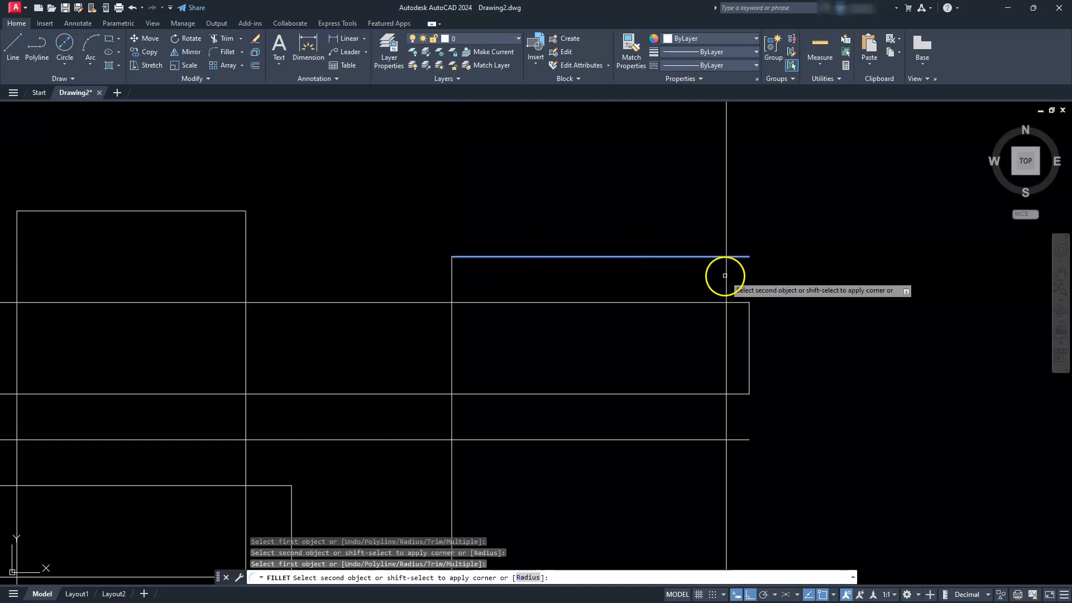
click(725, 275)
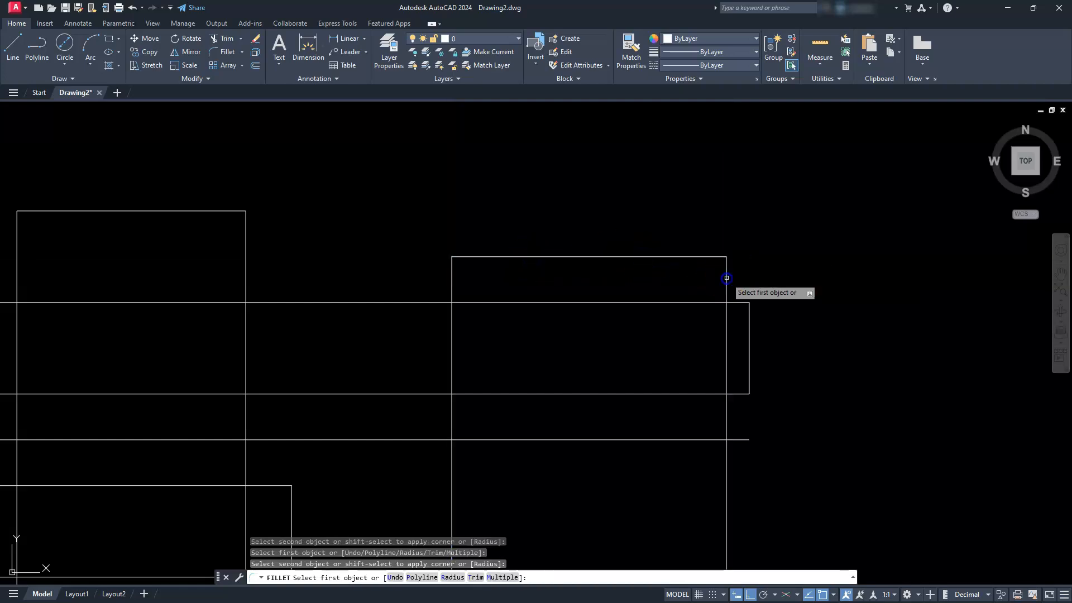
- Fillet the lower offset line with both vertical lines into sharp corners, closing the right boss rectangle
click(726, 340)
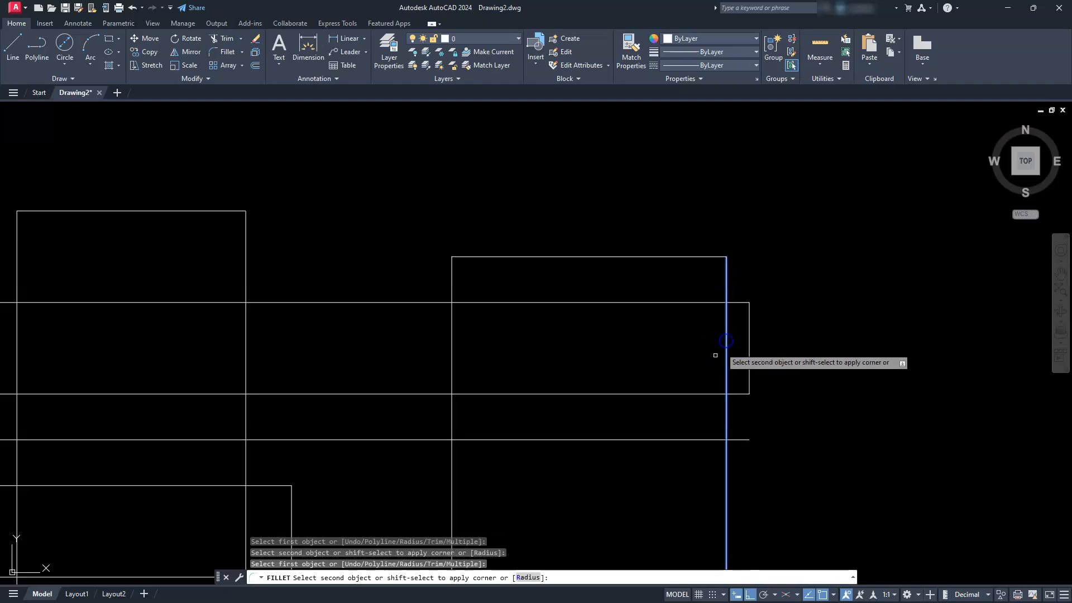
click(642, 439)
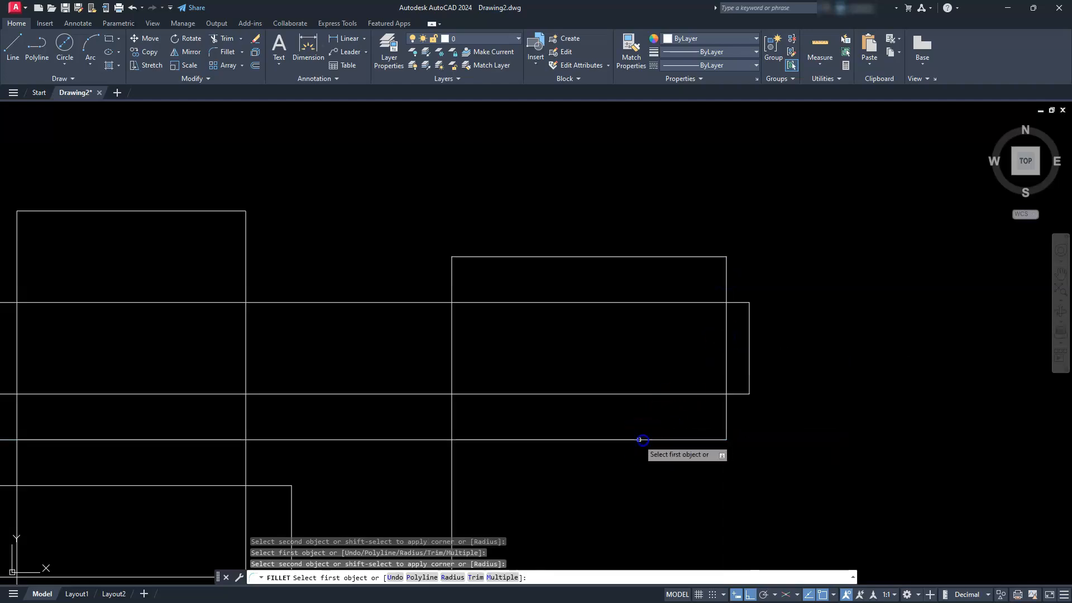
click(552, 439)
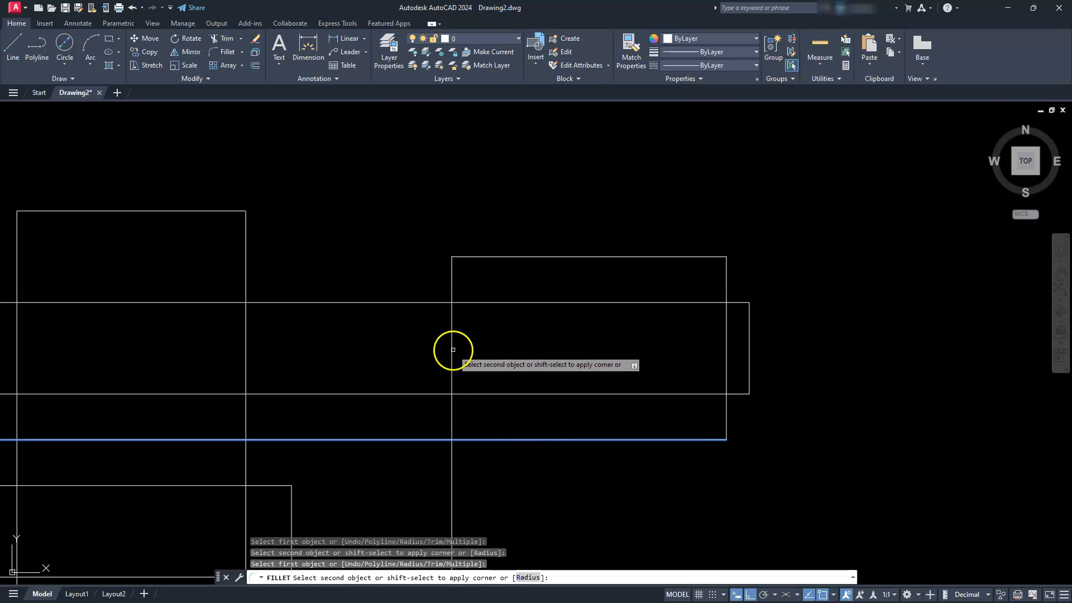
click(452, 349)
scroll(451, 350, down, 4)
middle_drag(434, 438, 537, 356)
middle_drag(467, 397, 468, 427)
key(Escape)
key(Escape)
key(Escape)
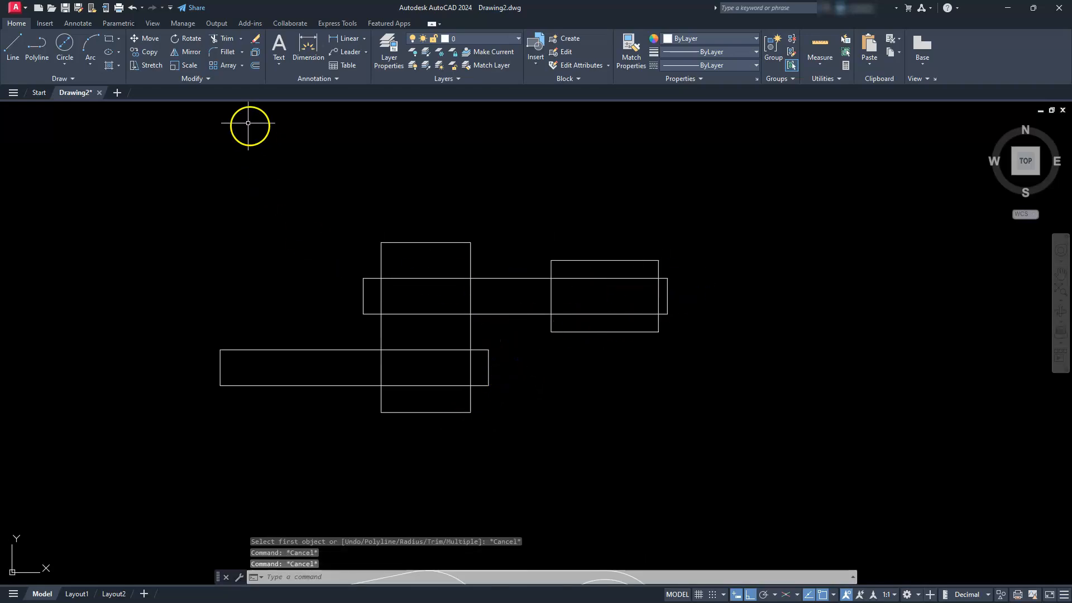
- Trim away the vertical edges of the middle and right bosses where they pass inside the two flat rectangles
click(224, 38)
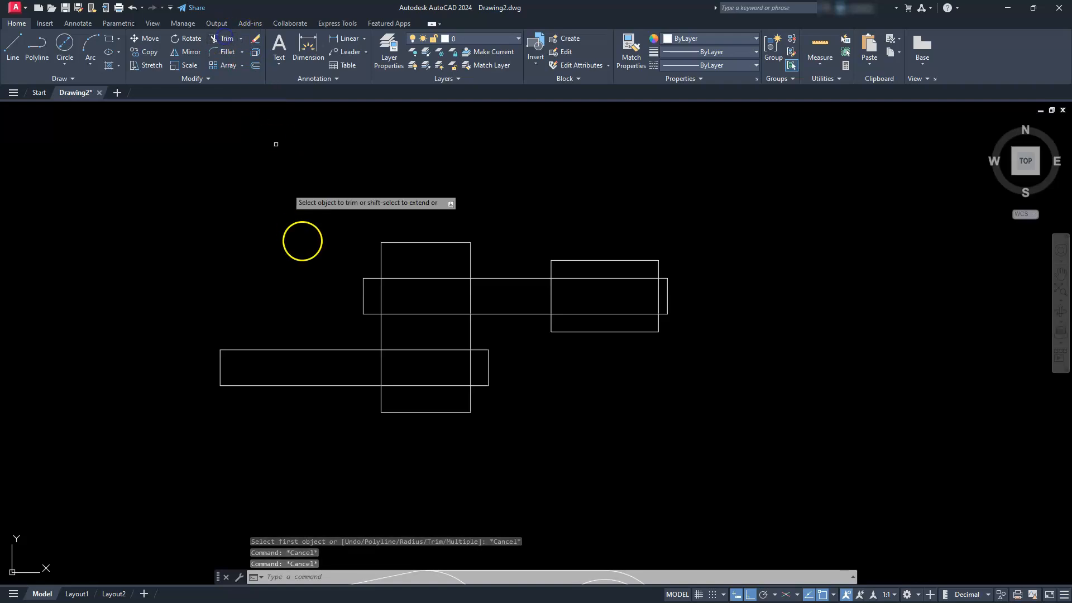
click(471, 365)
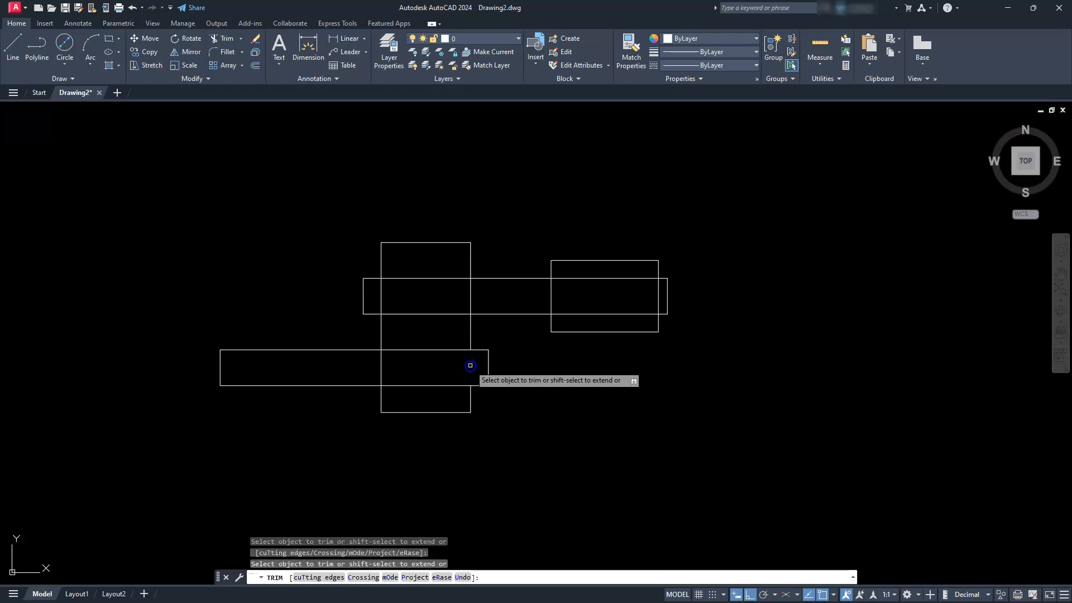
click(381, 364)
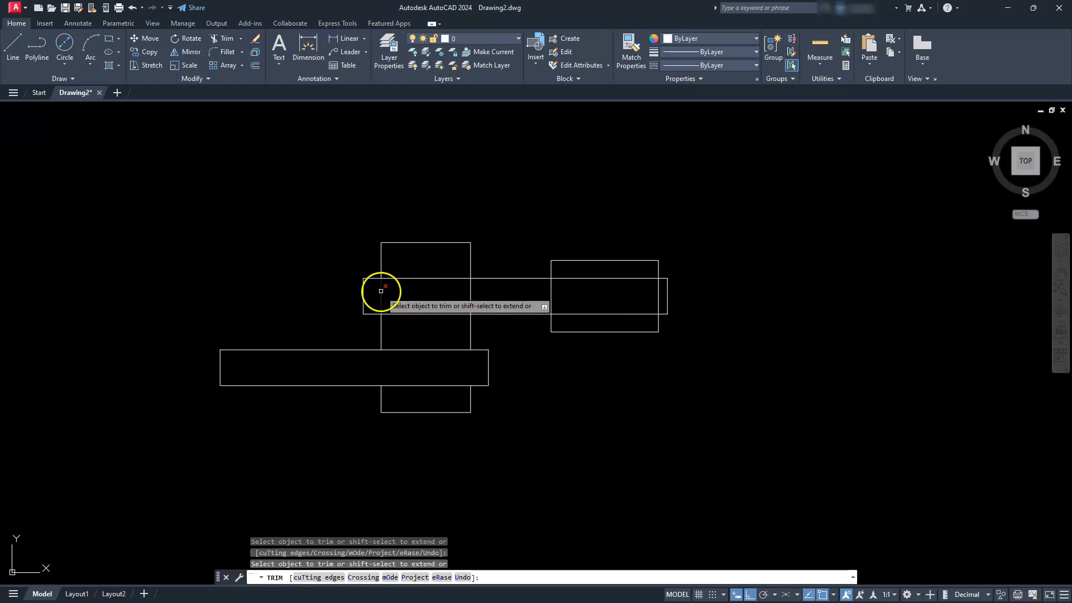
click(551, 296)
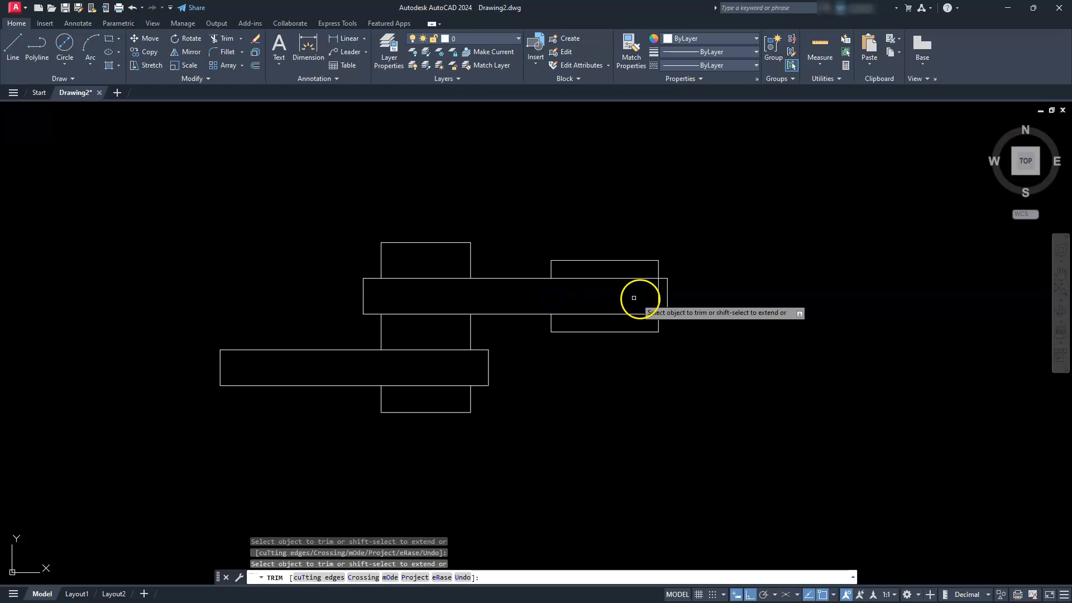
scroll(472, 319, down, 2)
scroll(472, 318, down, 2)
key(Escape)
key(Escape)
key(Escape)
middle_drag(436, 349, 422, 370)
scroll(422, 370, up, 2)
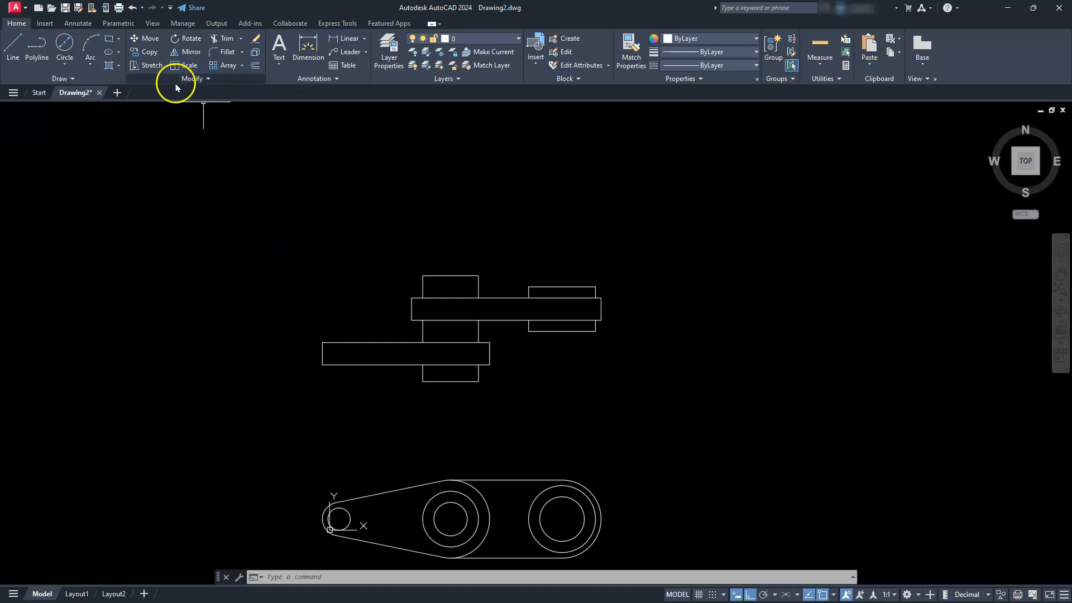
- Copy the whole front view straight up by about 179 units
click(150, 56)
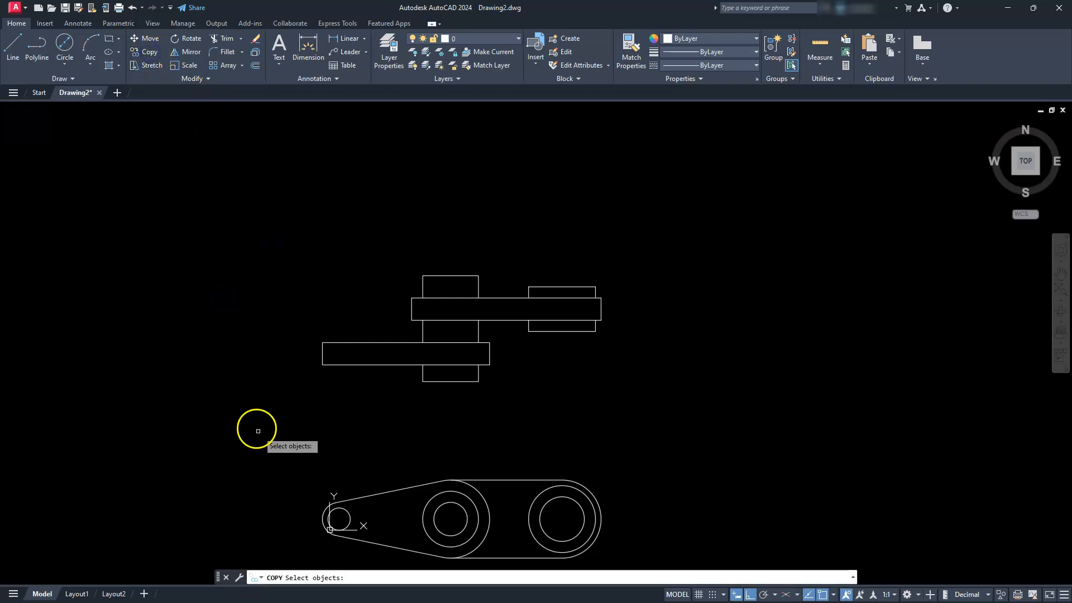
click(257, 421)
click(679, 235)
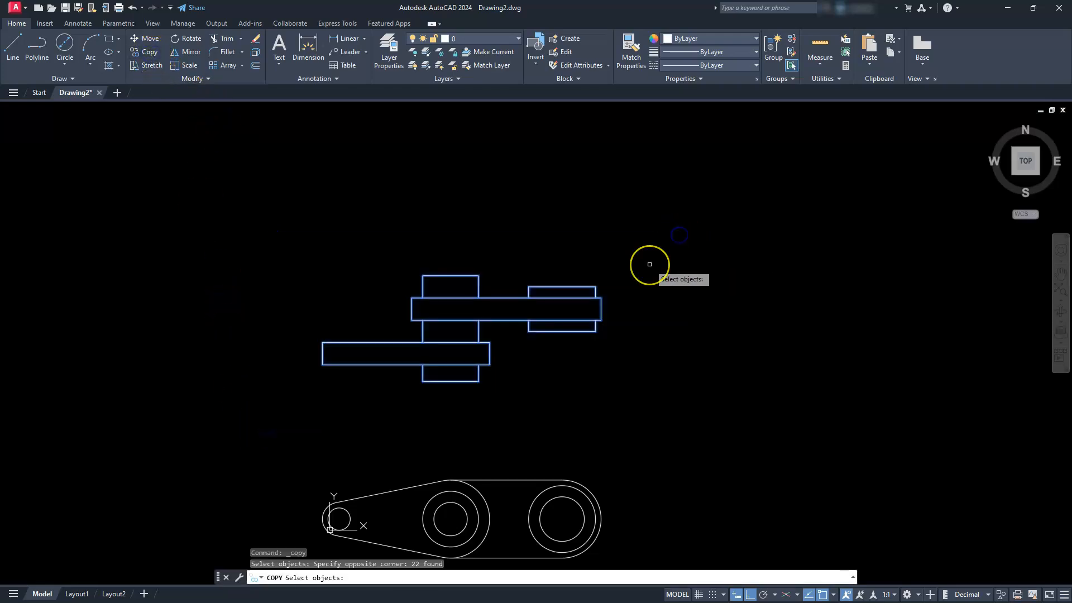
key(Return)
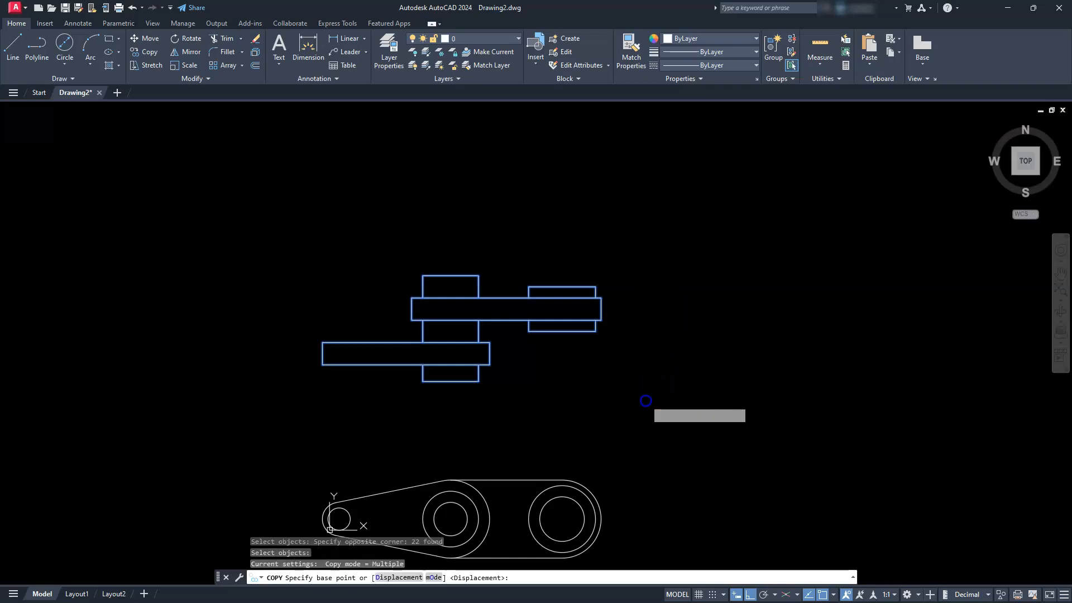
click(645, 400)
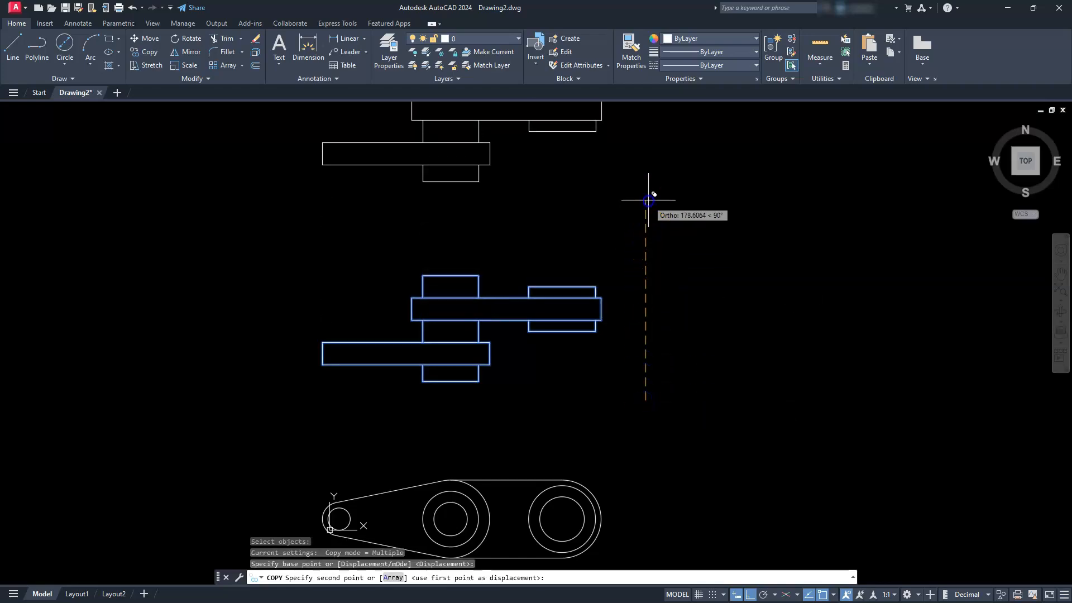
click(648, 199)
key(Escape)
key(Escape)
key(Escape)
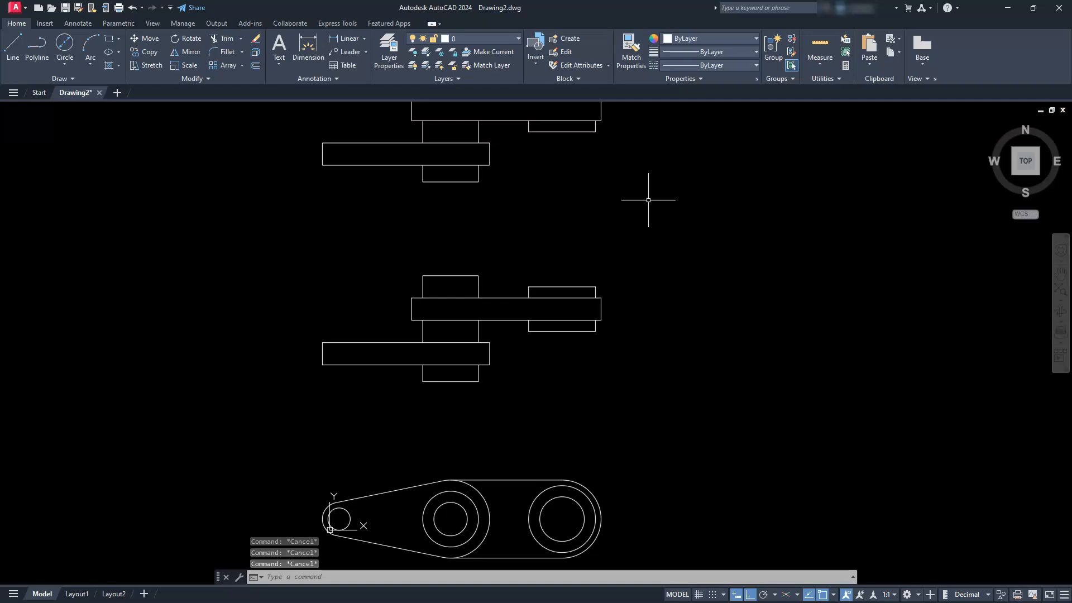
- Add vertical construction lines through both side quadrants of the left small circle and of the middle set's inner circle
middle_drag(507, 313, 658, 234)
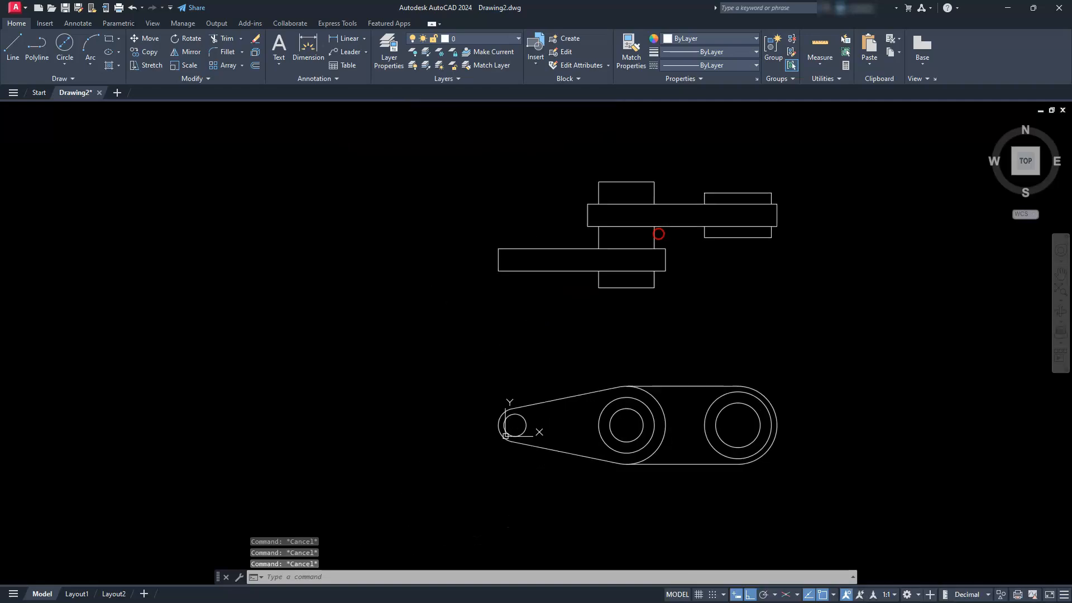
click(61, 79)
click(36, 93)
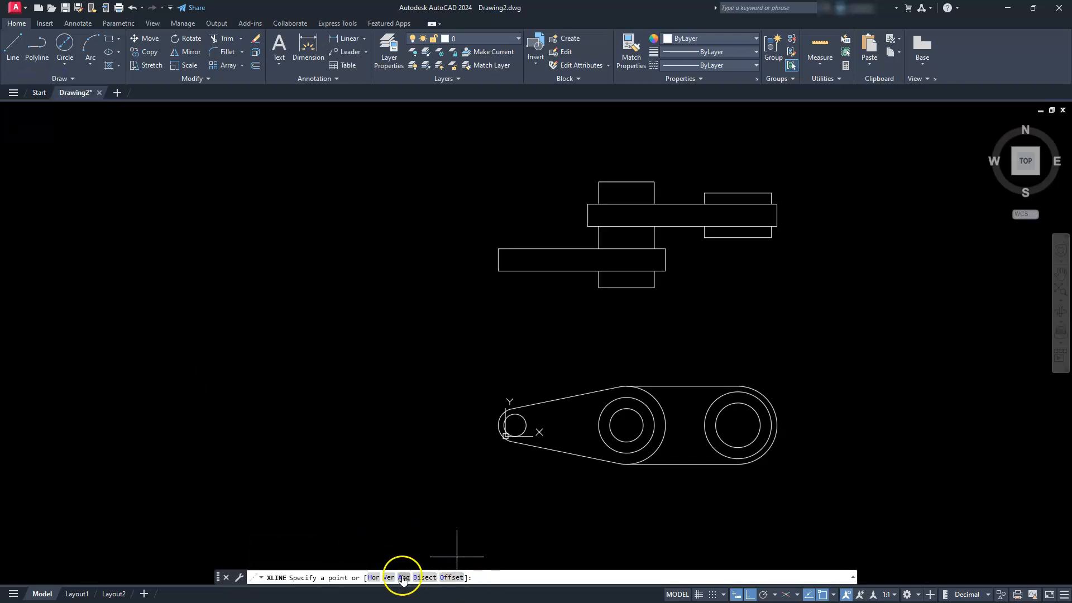
click(388, 577)
scroll(553, 455, up, 5)
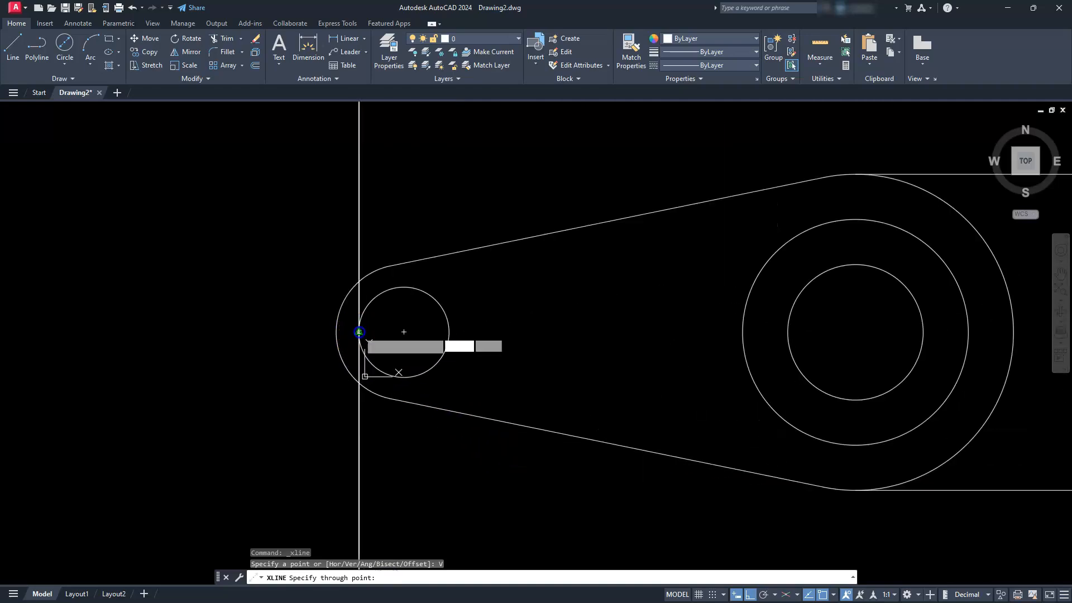
click(359, 334)
click(449, 332)
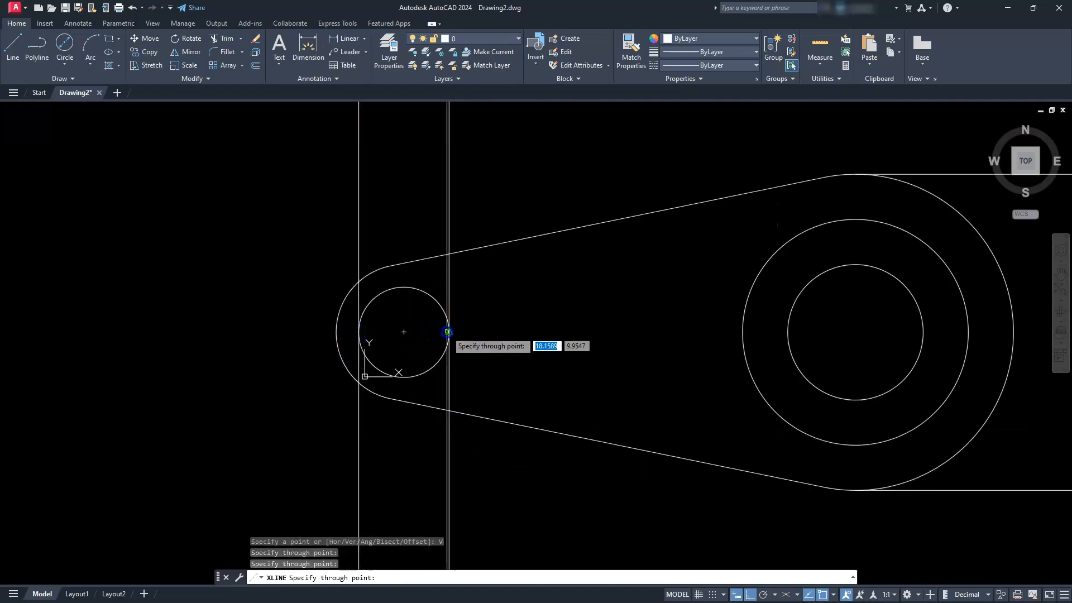
click(787, 333)
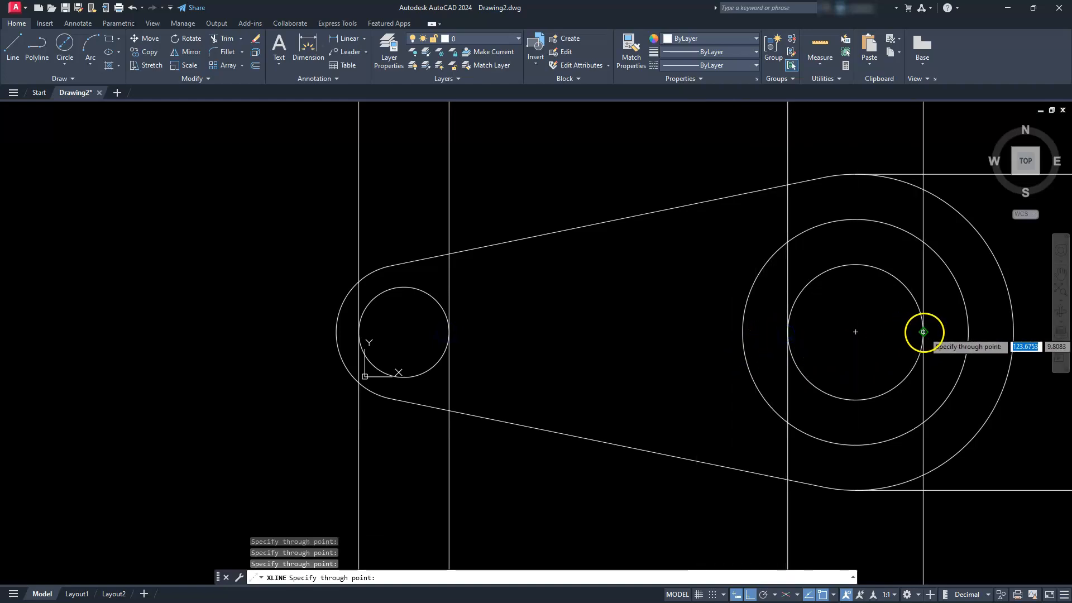
- Add vertical construction lines through both side quadrants of the right set's inner circle
scroll(923, 344, down, 3)
middle_drag(922, 344, 524, 359)
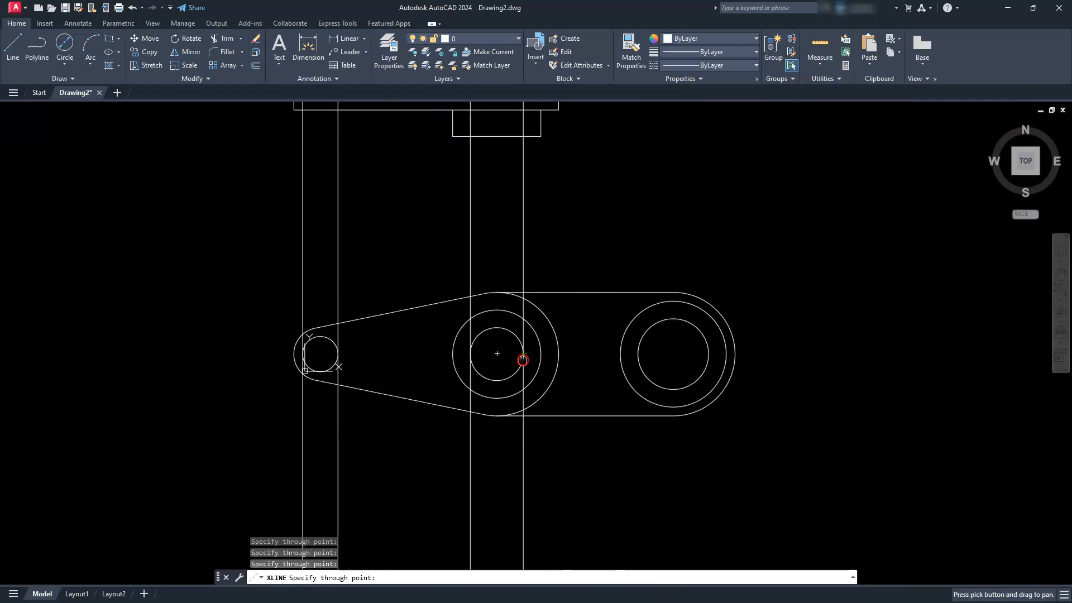
scroll(697, 336, up, 3)
click(729, 380)
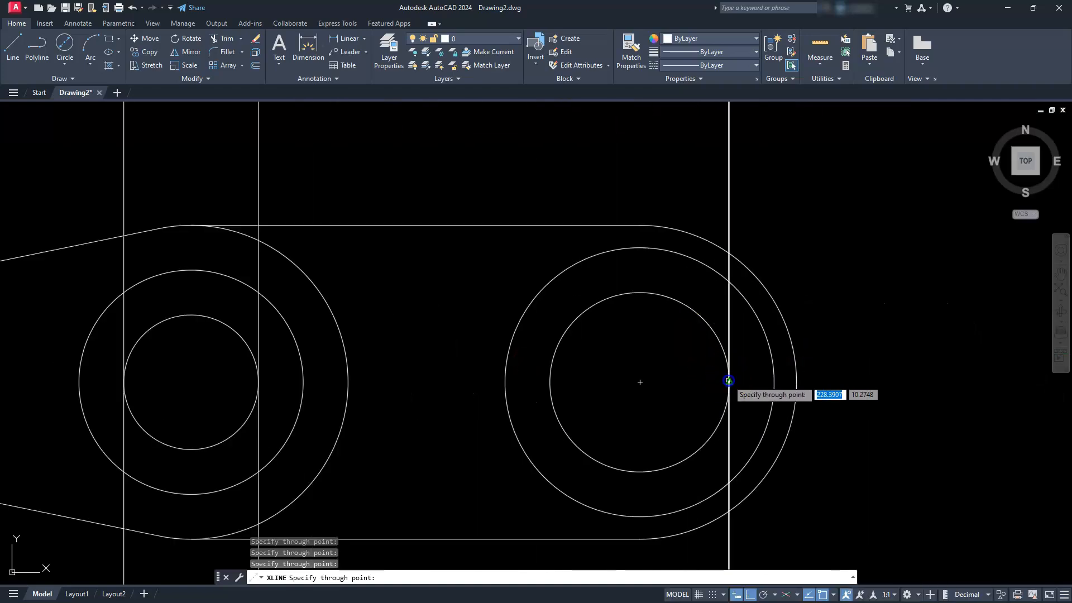
click(550, 382)
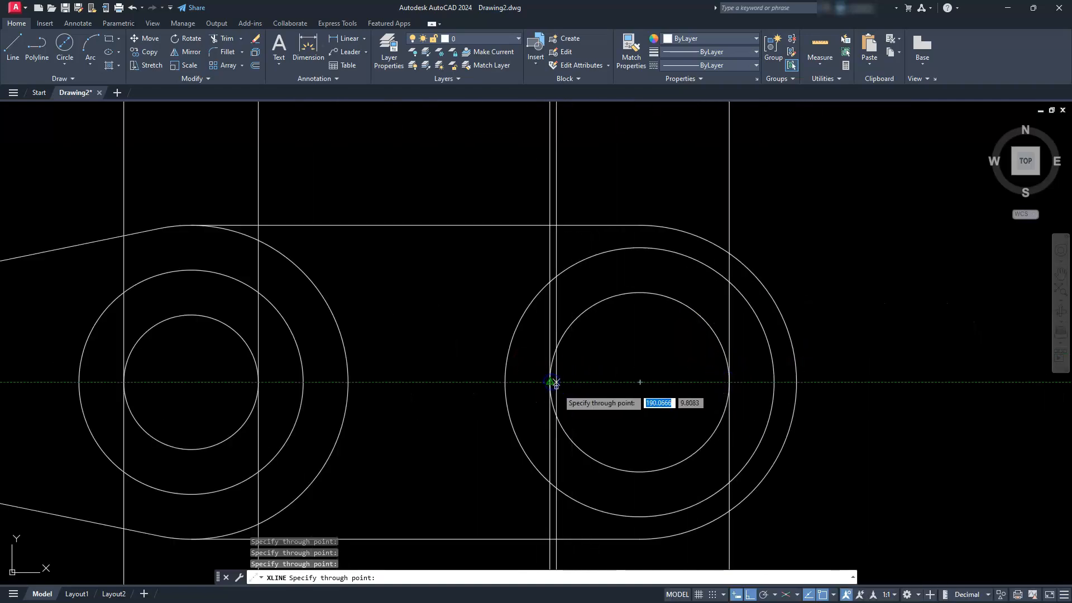
scroll(556, 383, down, 6)
key(Escape)
key(Escape)
key(Escape)
- Trim the six construction lines to the lower front view, using the lower arm's long edges and both bosses' end edges as cutting edges
middle_drag(451, 325, 491, 402)
scroll(454, 316, up, 4)
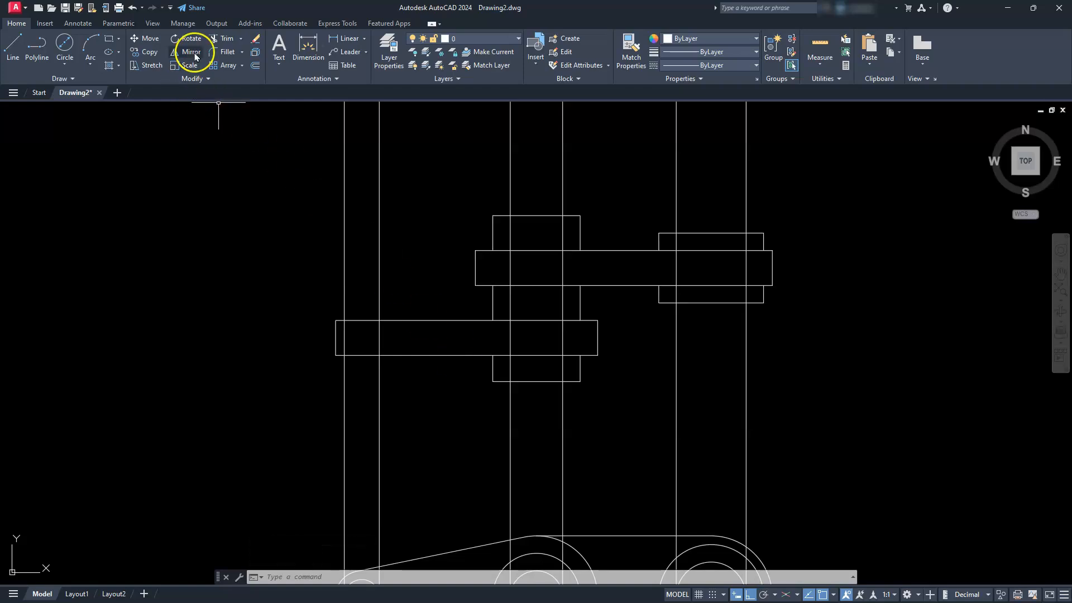
click(222, 38)
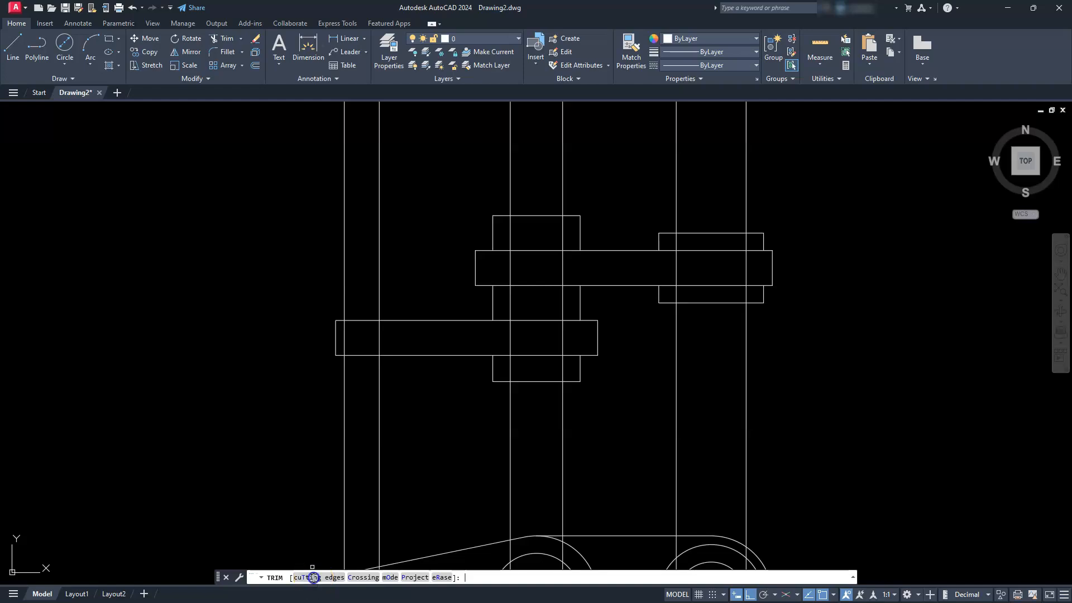
click(313, 577)
click(429, 301)
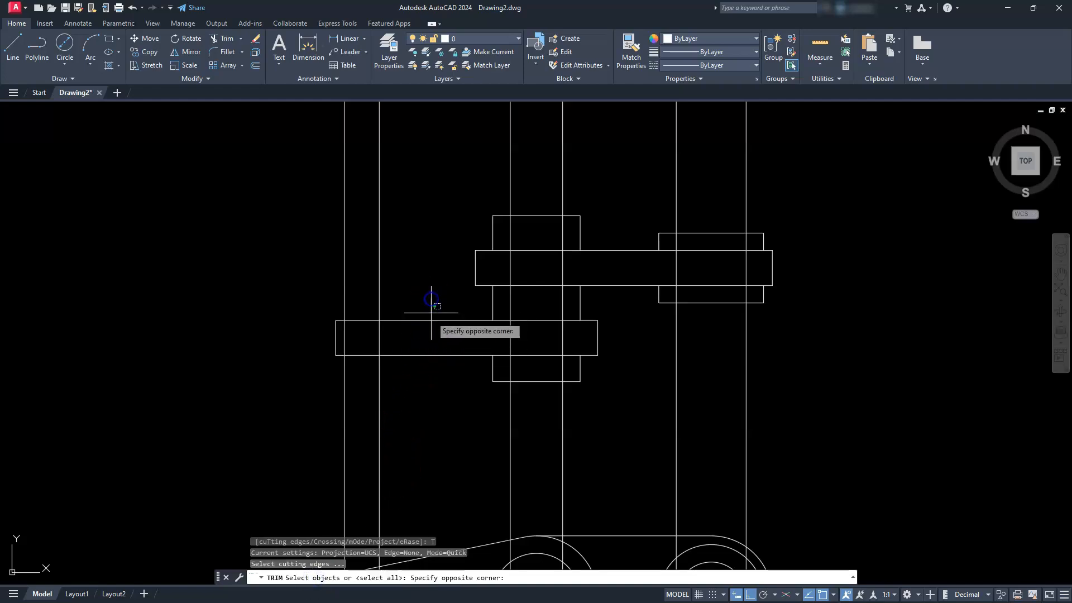
click(422, 382)
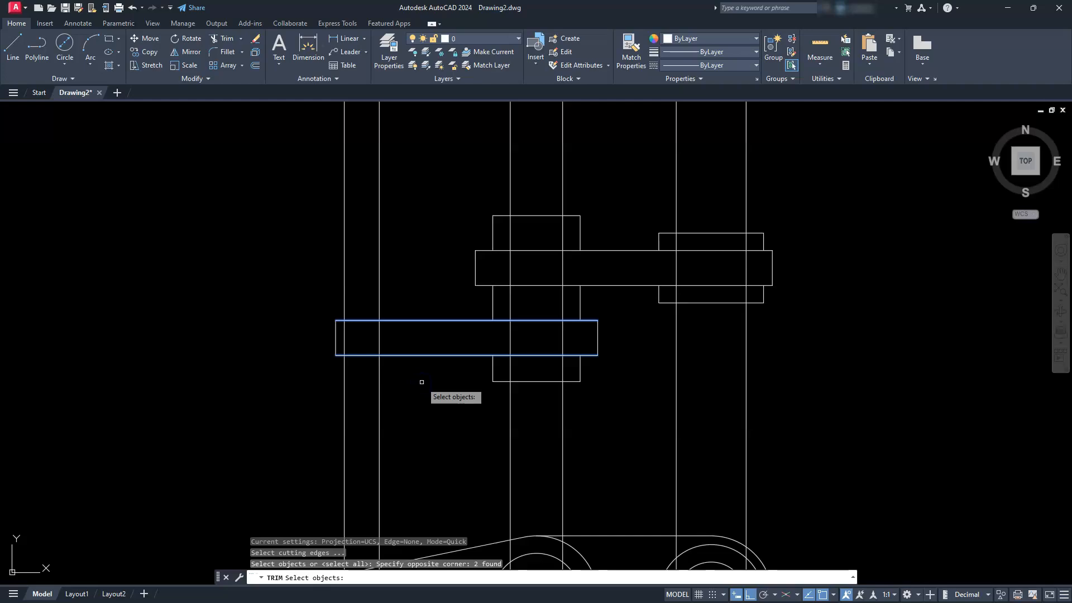
click(535, 214)
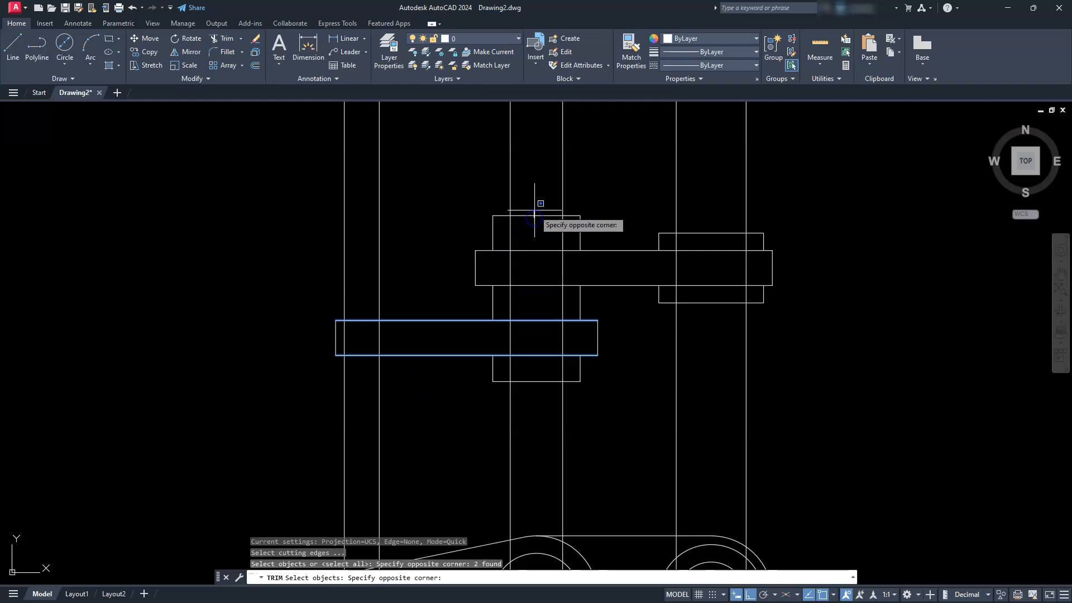
click(531, 185)
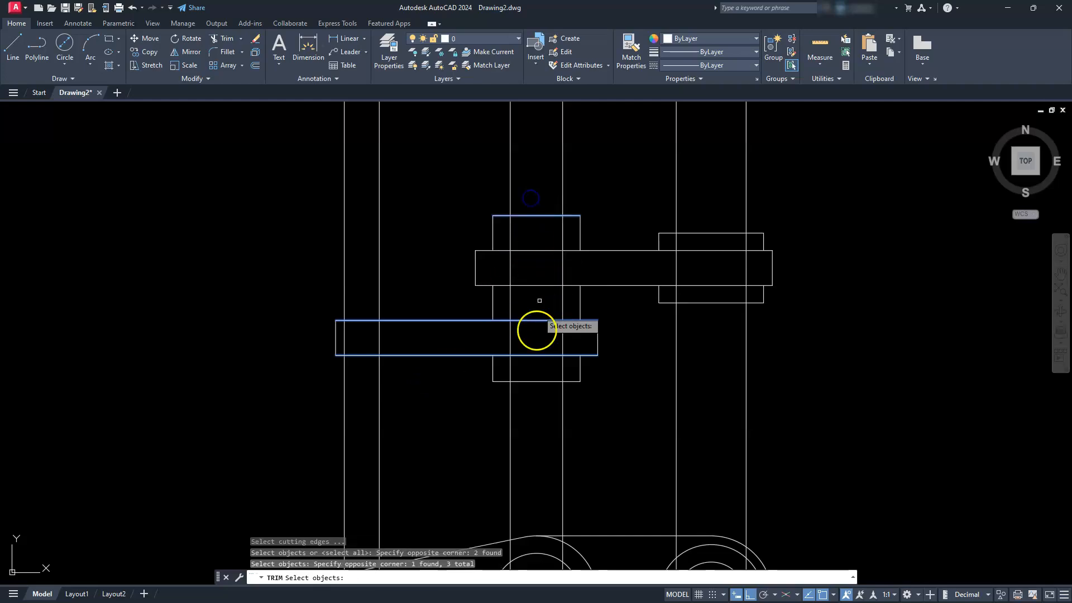
click(532, 383)
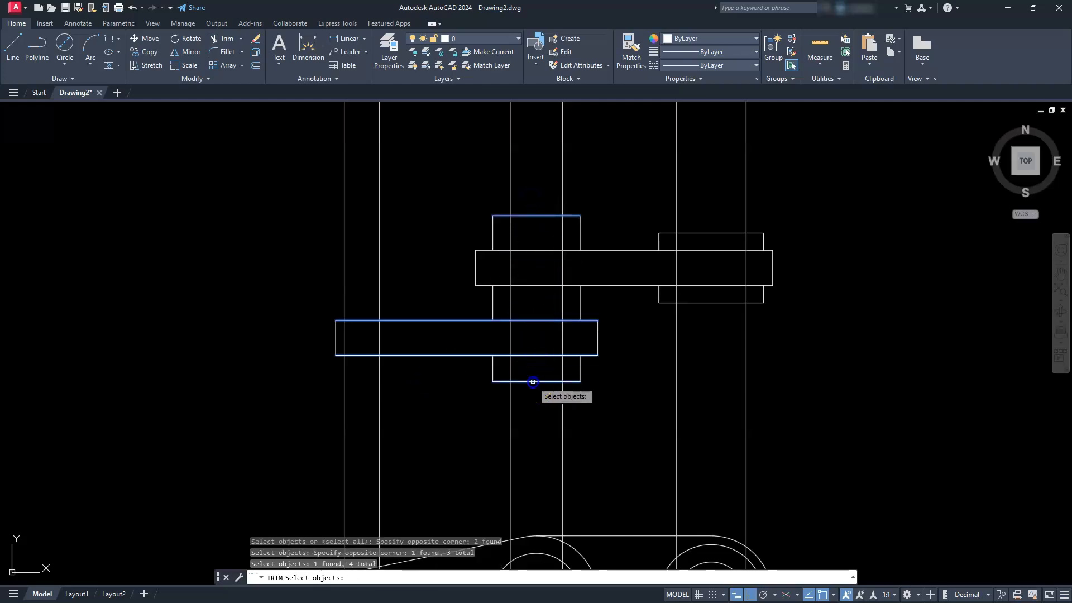
click(705, 303)
click(709, 233)
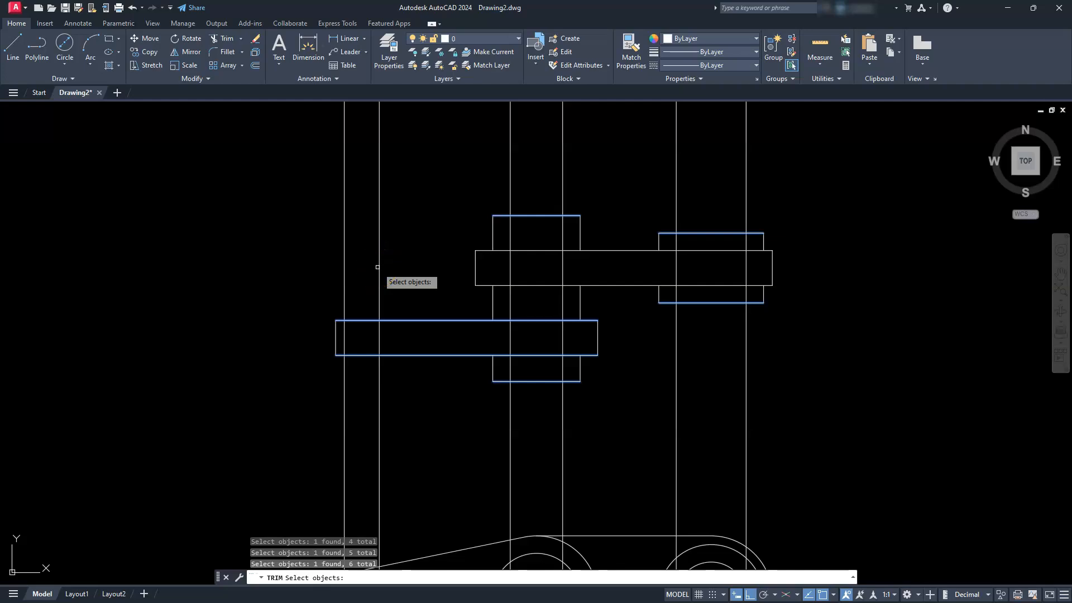
key(Return)
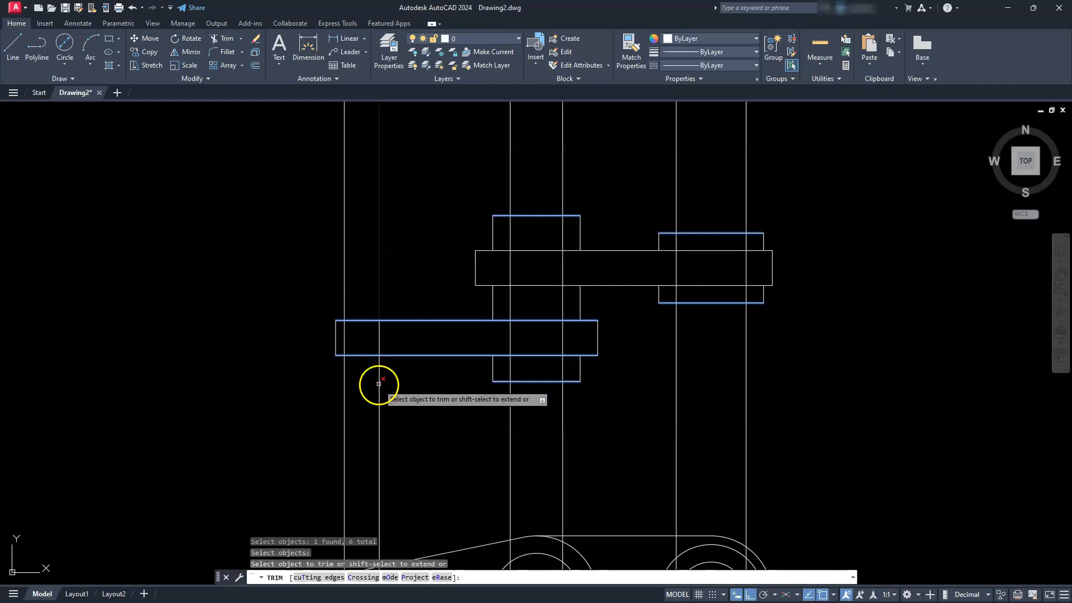
click(778, 445)
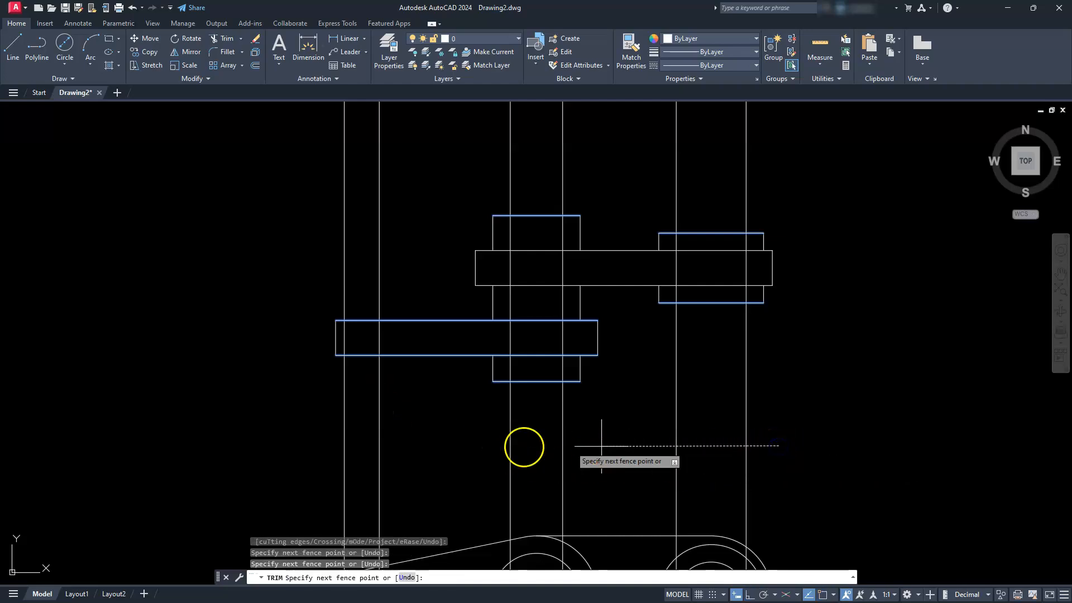
key(Return)
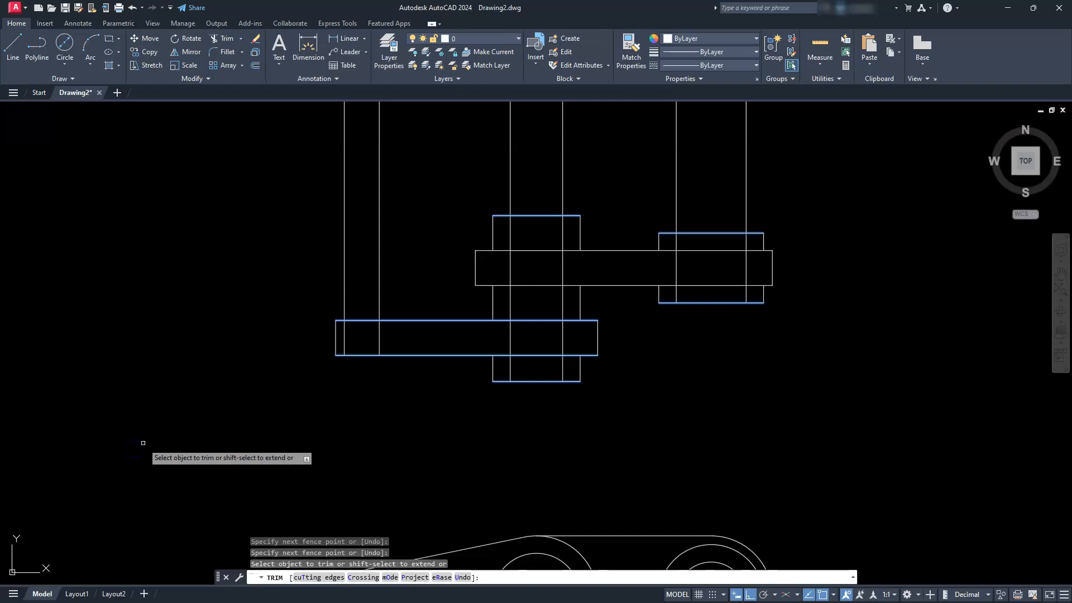
click(769, 153)
key(Return)
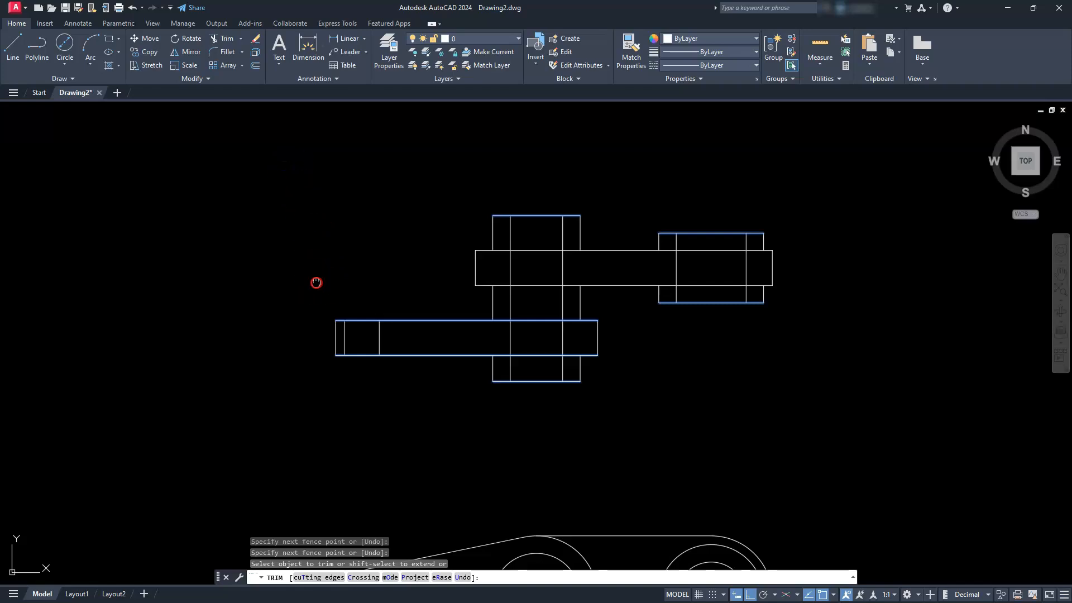
- With the whole lower front view as cutting edges, trim the arms' horizontal lines inside the middle boss's hole and walls
middle_drag(313, 282, 314, 304)
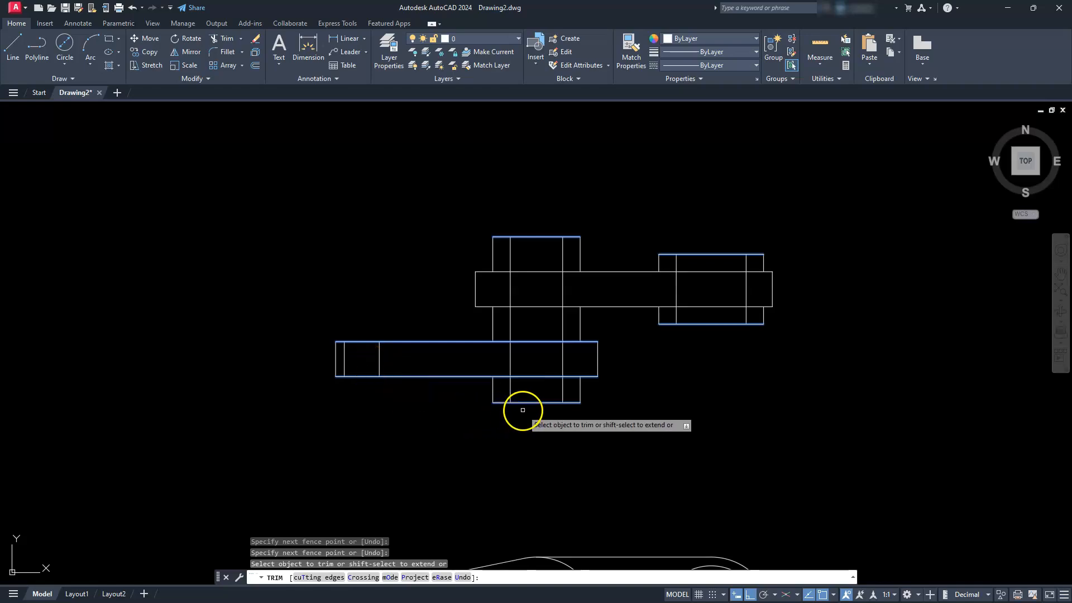
middle_drag(522, 410, 484, 431)
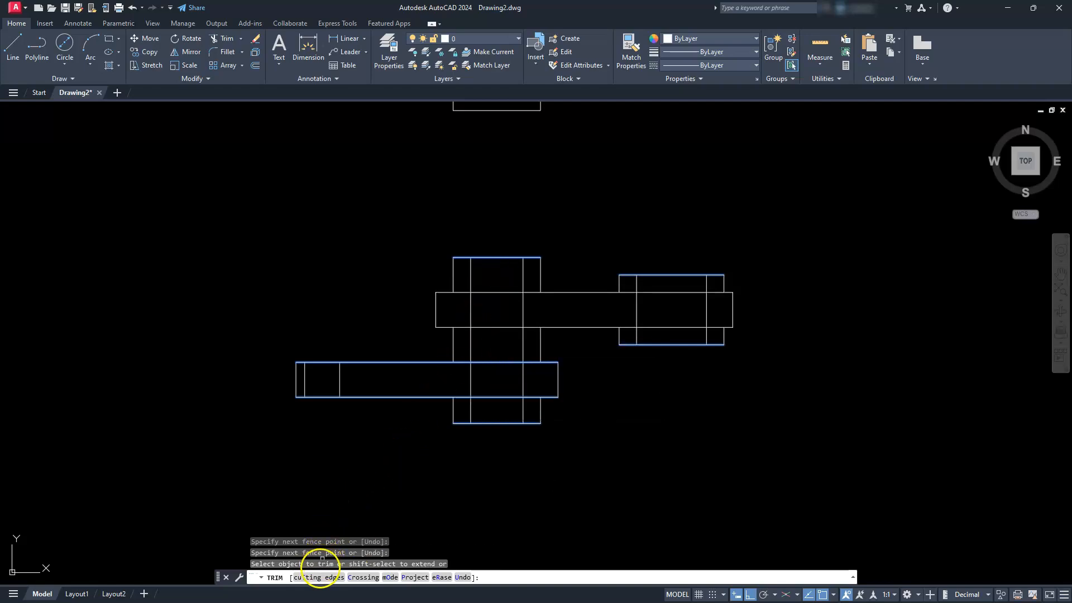
click(321, 577)
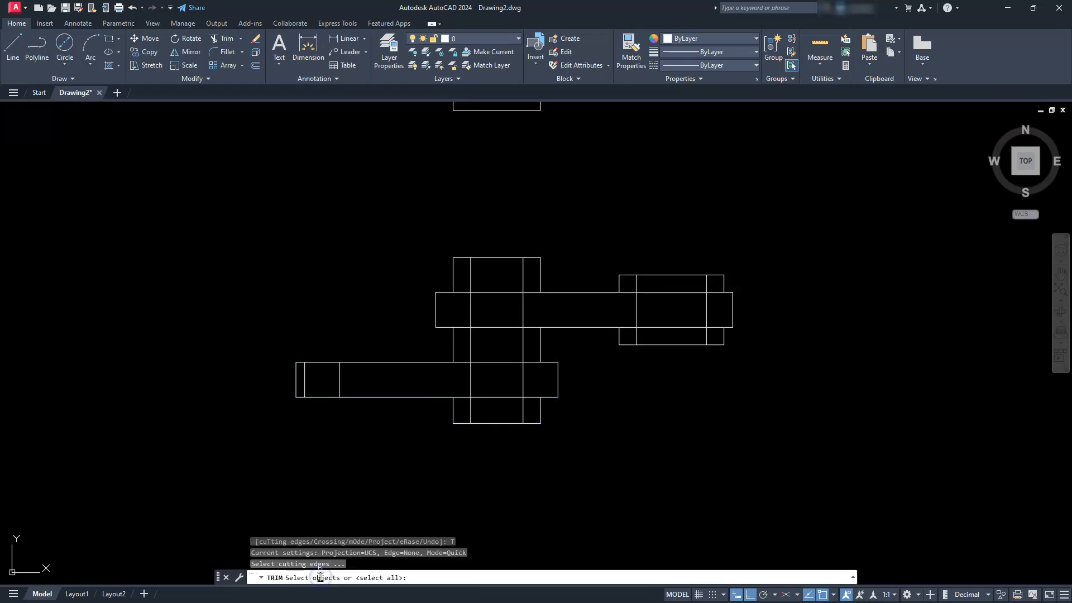
click(239, 477)
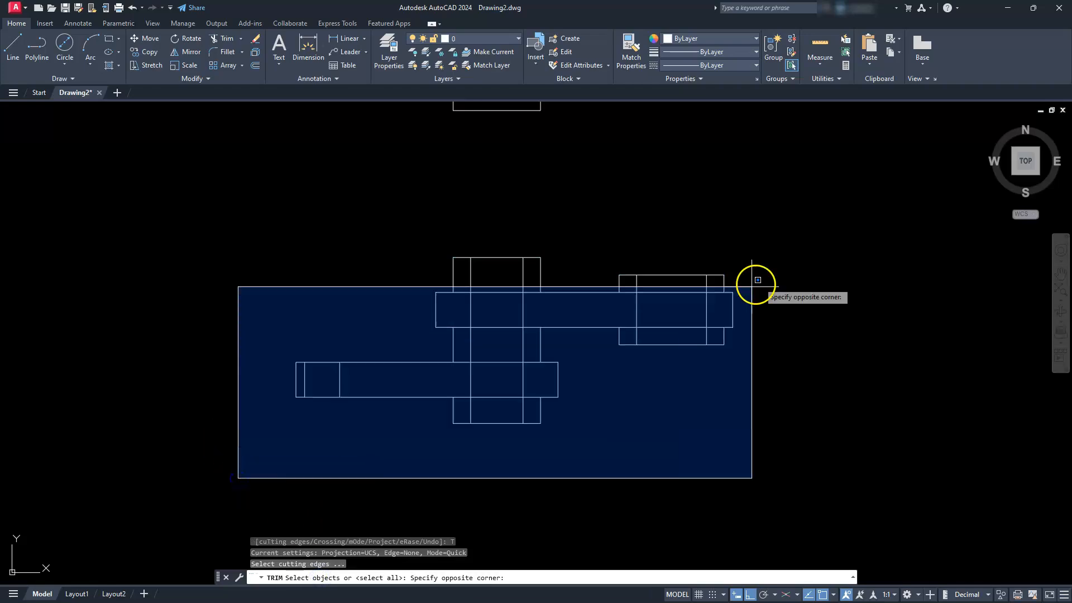
click(805, 226)
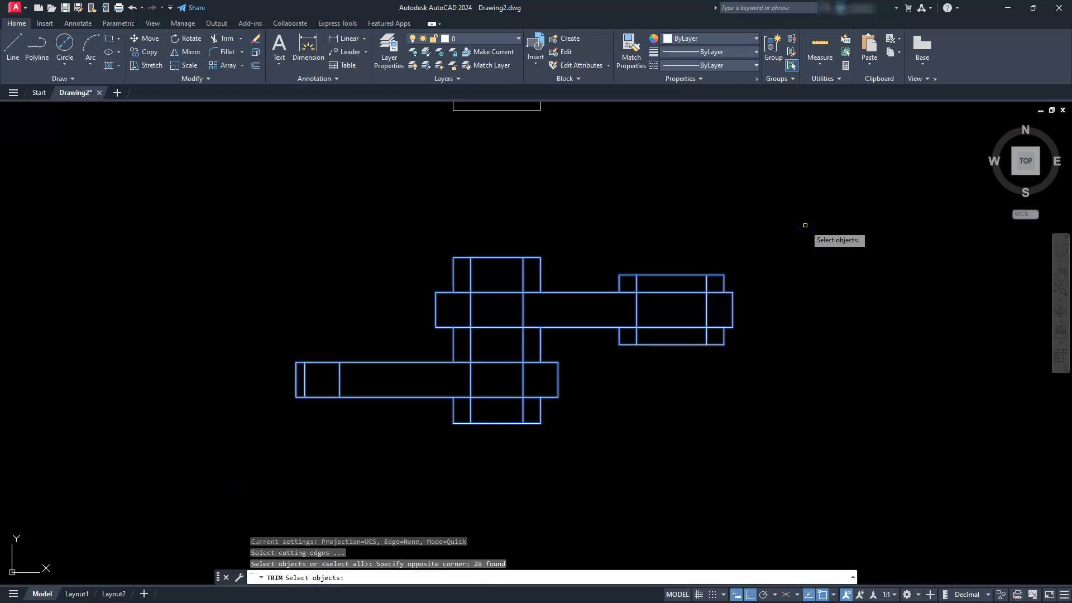
key(Return)
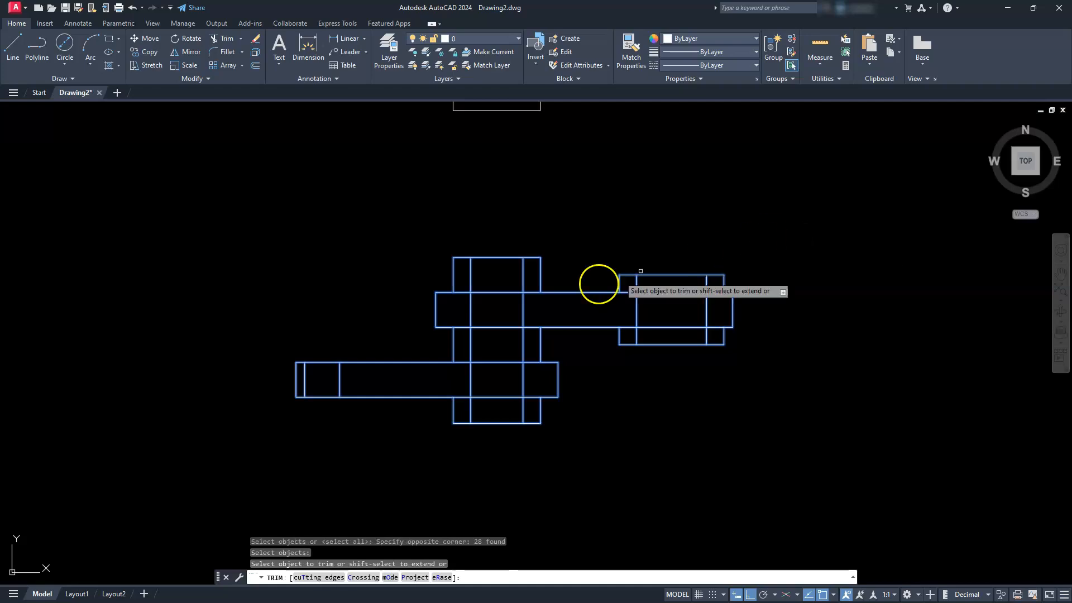
drag(492, 409, 499, 280)
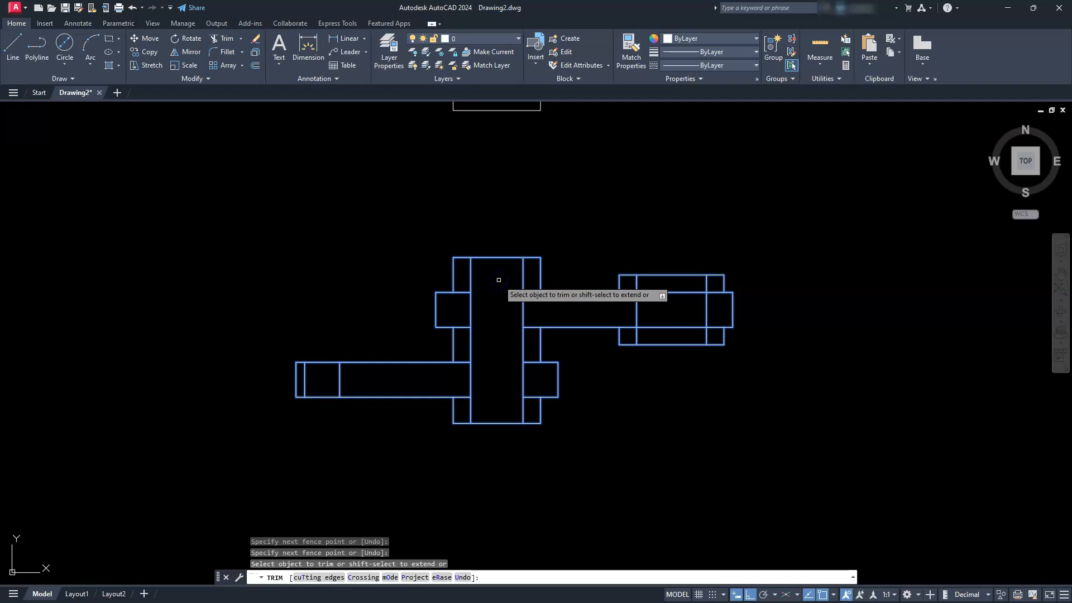
drag(462, 277, 461, 410)
drag(533, 277, 532, 407)
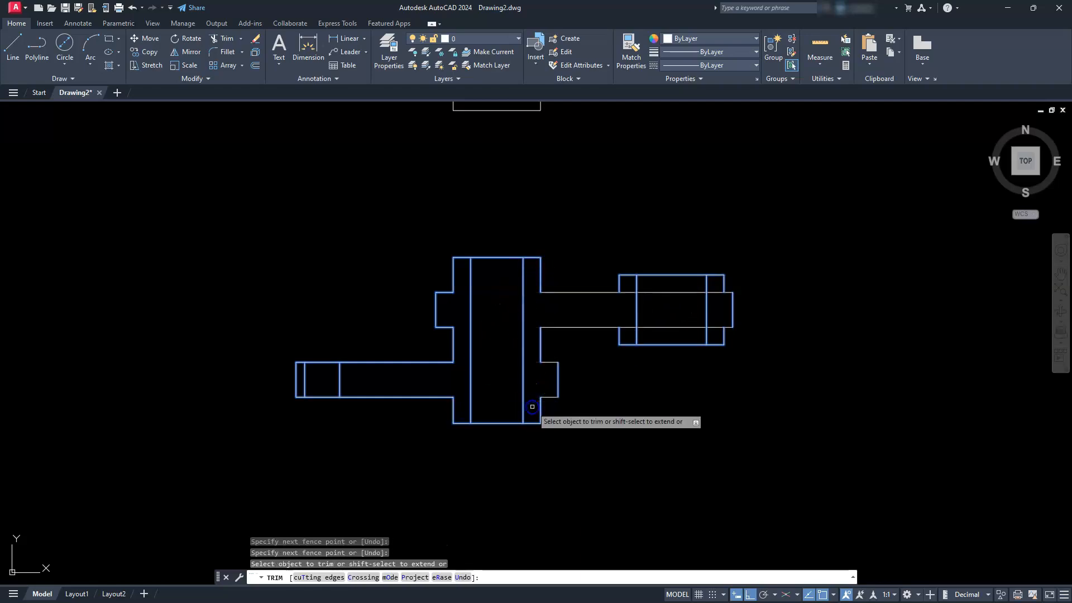
- Trim the upper arm's horizontal lines inside the right boss's hole and walls
mouse_move(663, 337)
mouse_down()
mouse_move(666, 286)
mouse_move(629, 335)
mouse_move(627, 286)
mouse_up()
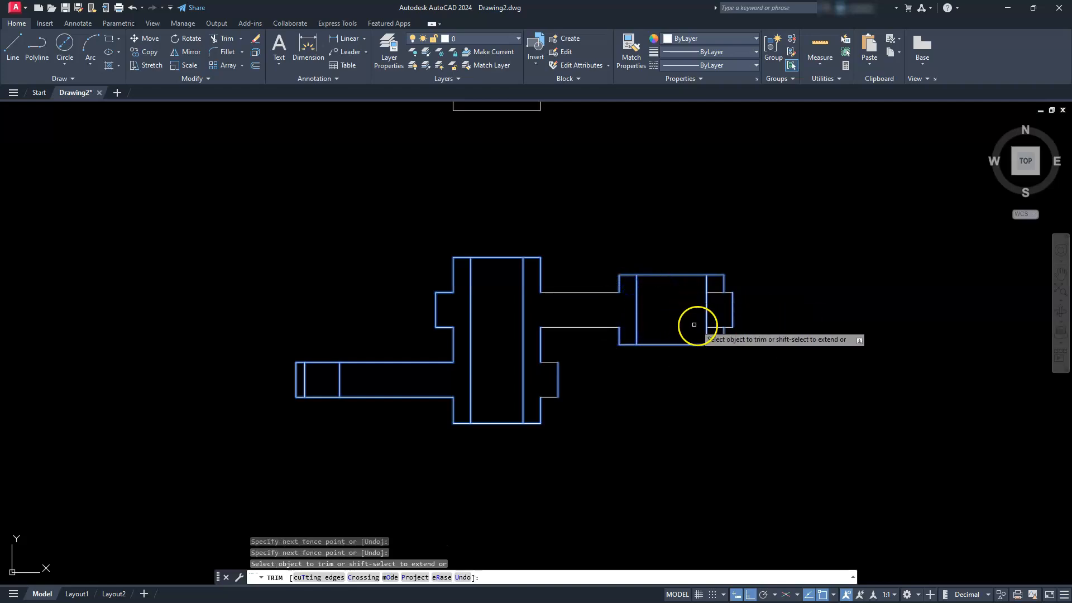
drag(714, 333, 716, 287)
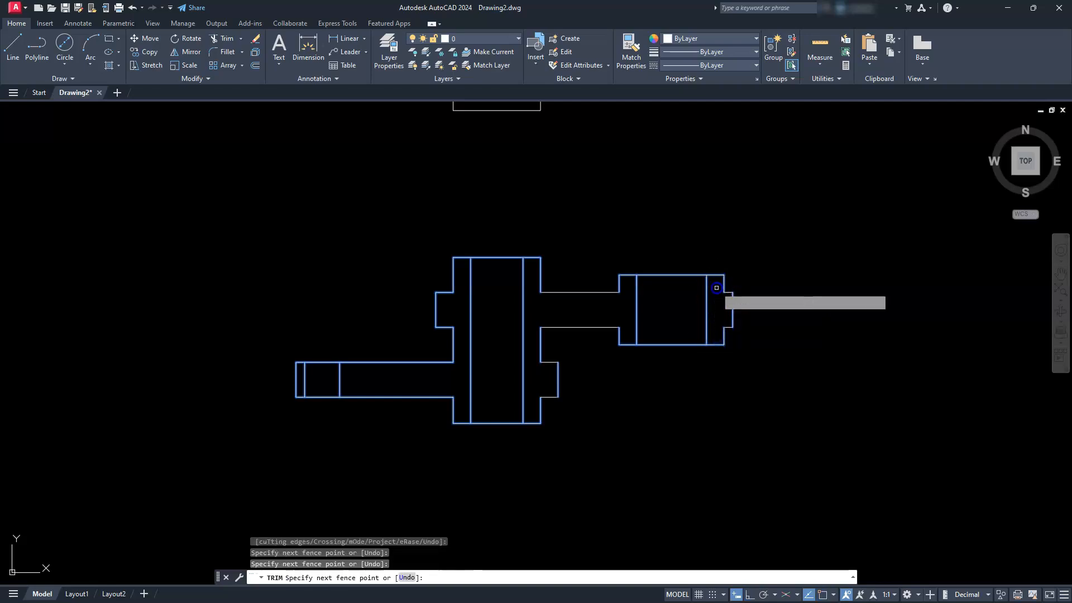
click(639, 326)
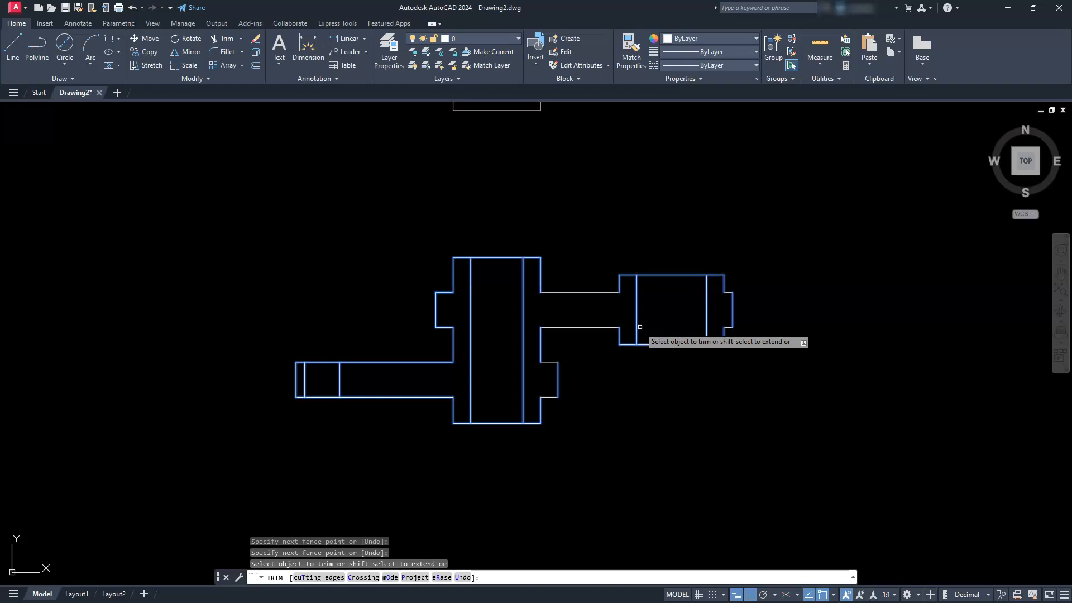
key(Return)
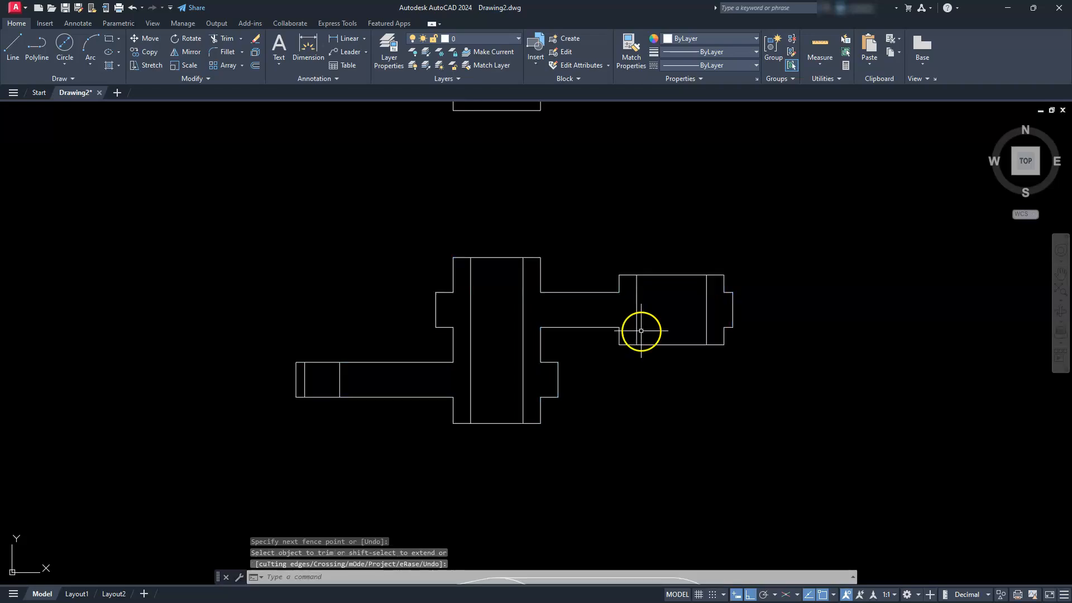
- Copy all three views together horizontally to the right, placing the duplicate set about 1053 units from the originals
scroll(445, 401, down, 2)
mouse_move(400, 407)
middle_down()
mouse_move(467, 437)
mouse_move(514, 437)
mouse_move(415, 377)
middle_up()
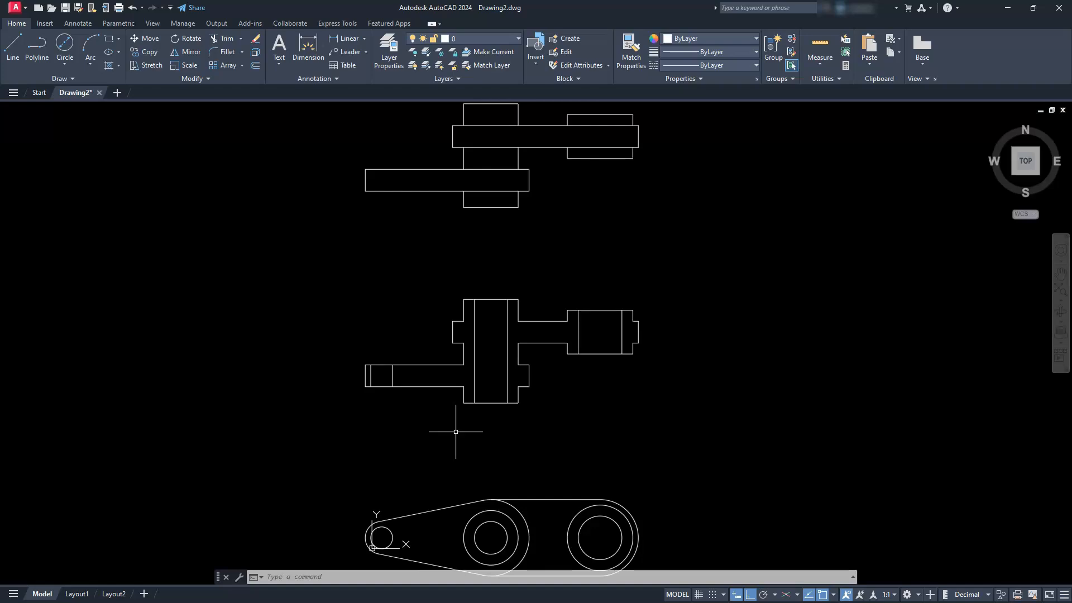
middle_drag(434, 401, 385, 345)
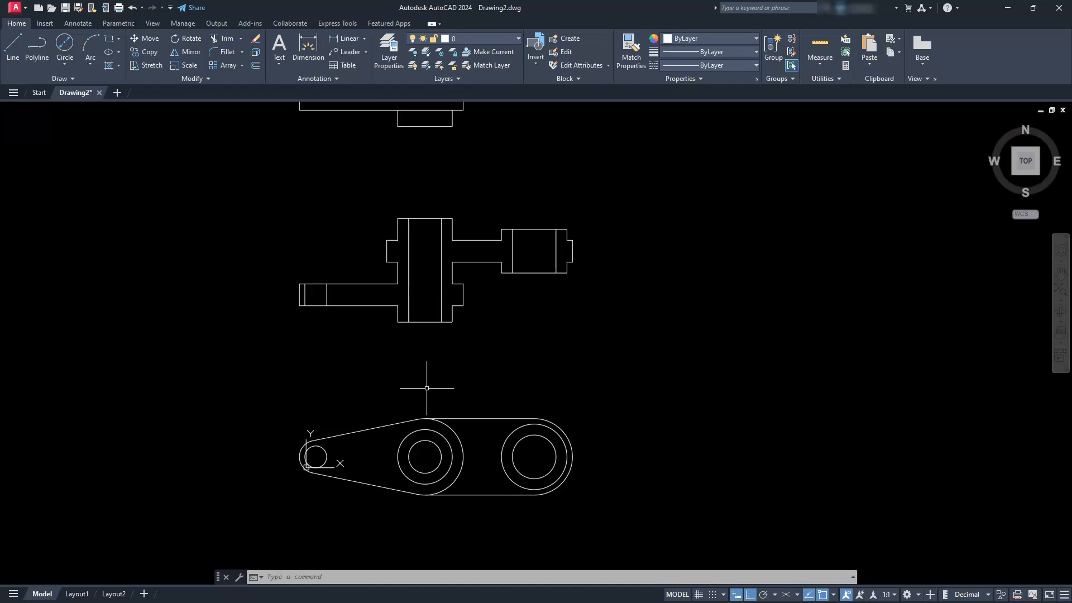
scroll(426, 387, down, 3)
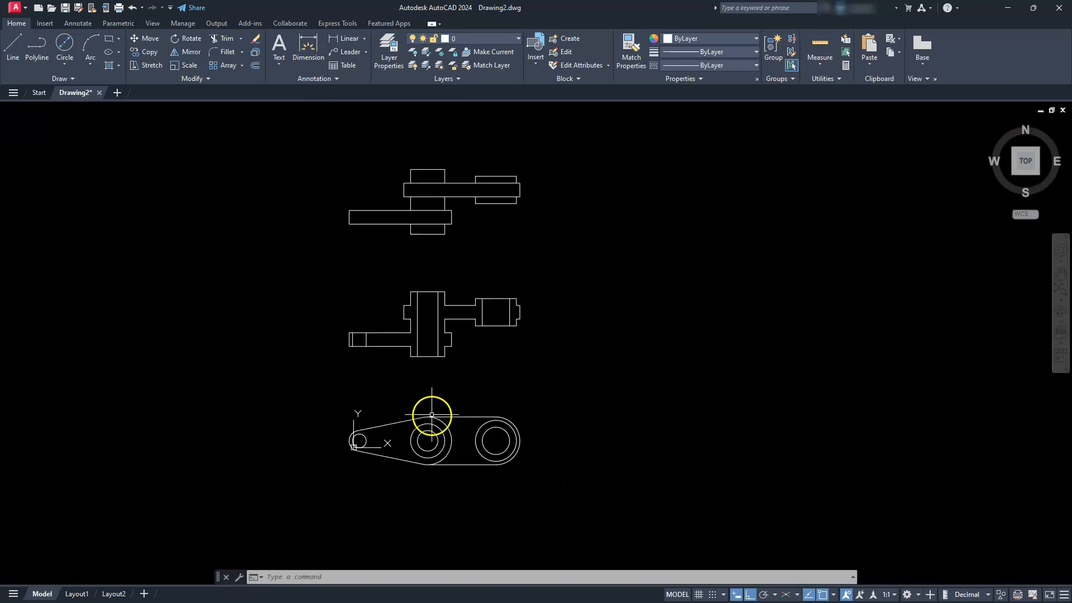
mouse_move(522, 380)
middle_down()
mouse_move(397, 371)
mouse_move(365, 387)
middle_up()
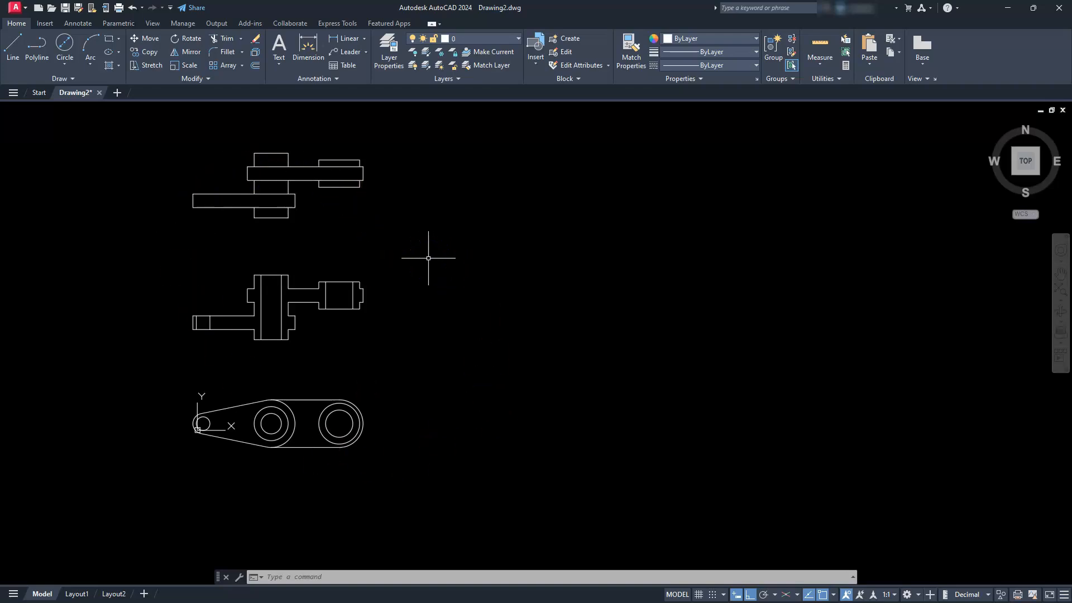
click(146, 52)
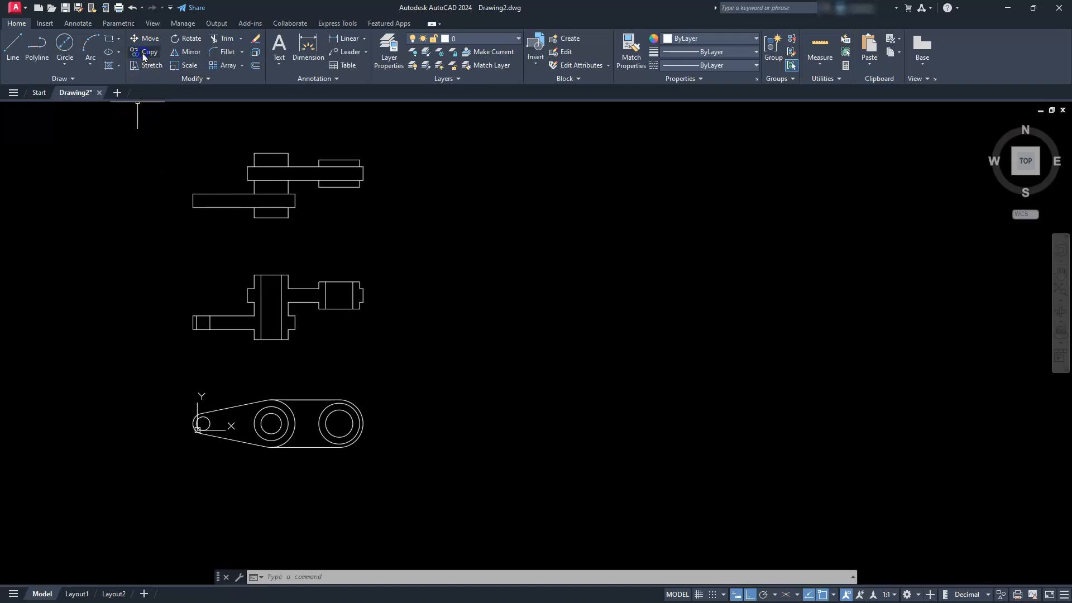
click(129, 114)
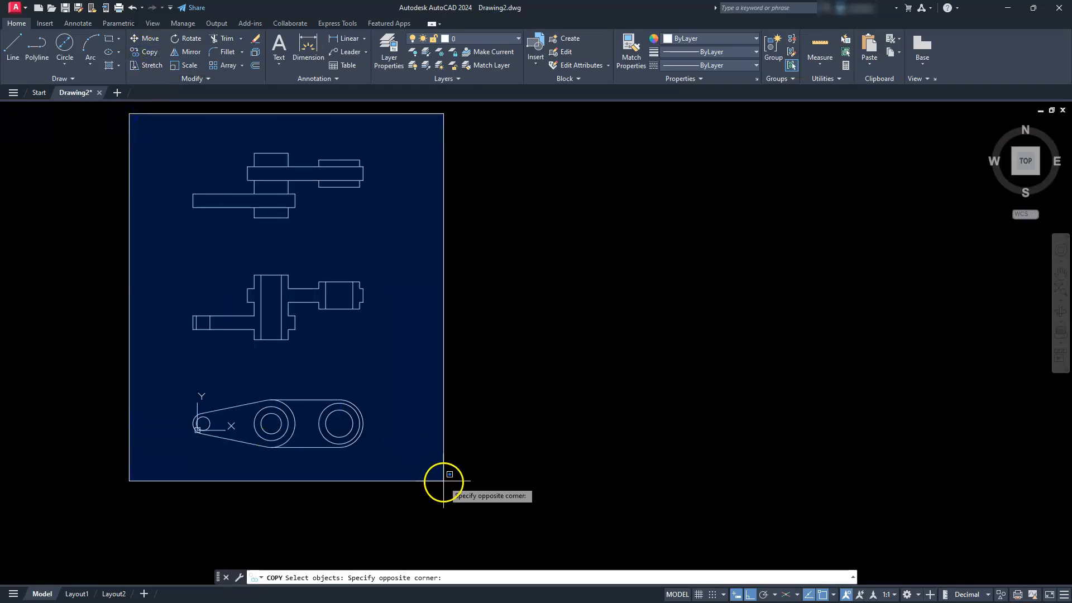
click(443, 480)
key(Return)
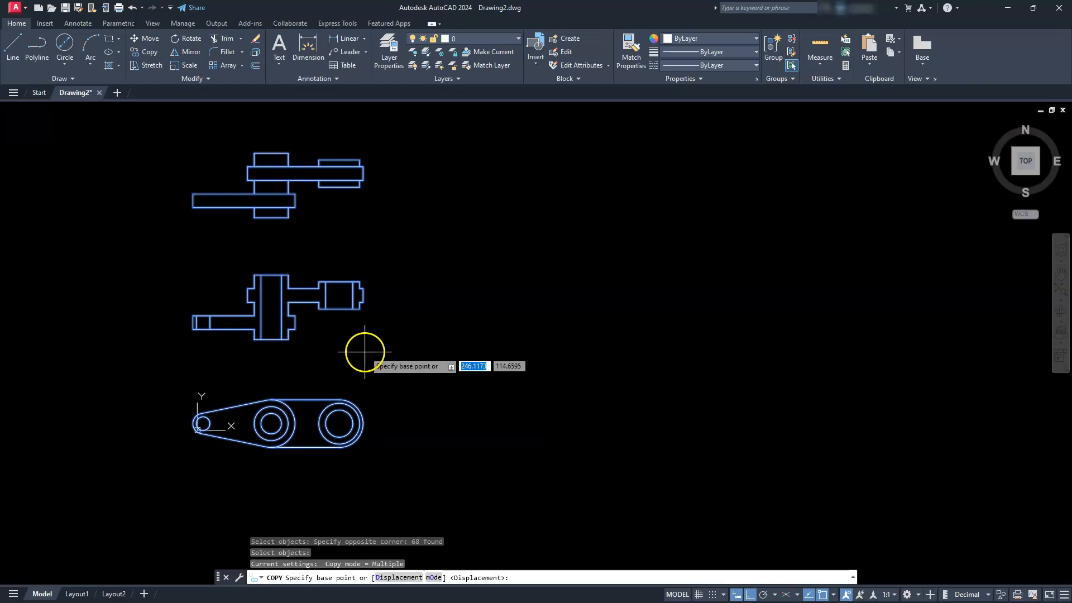
click(364, 351)
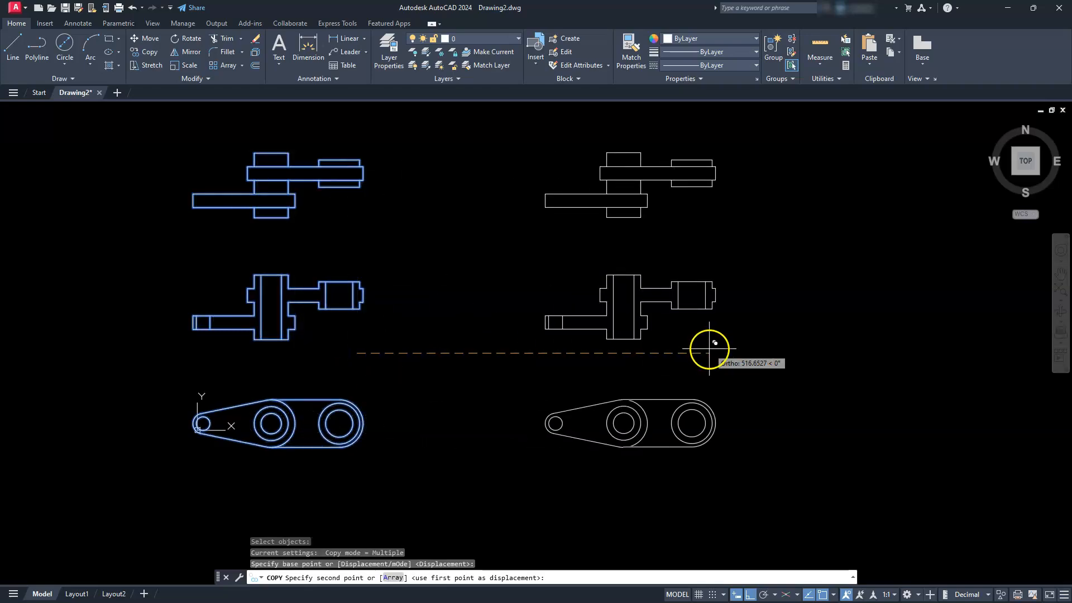
scroll(709, 349, down, 3)
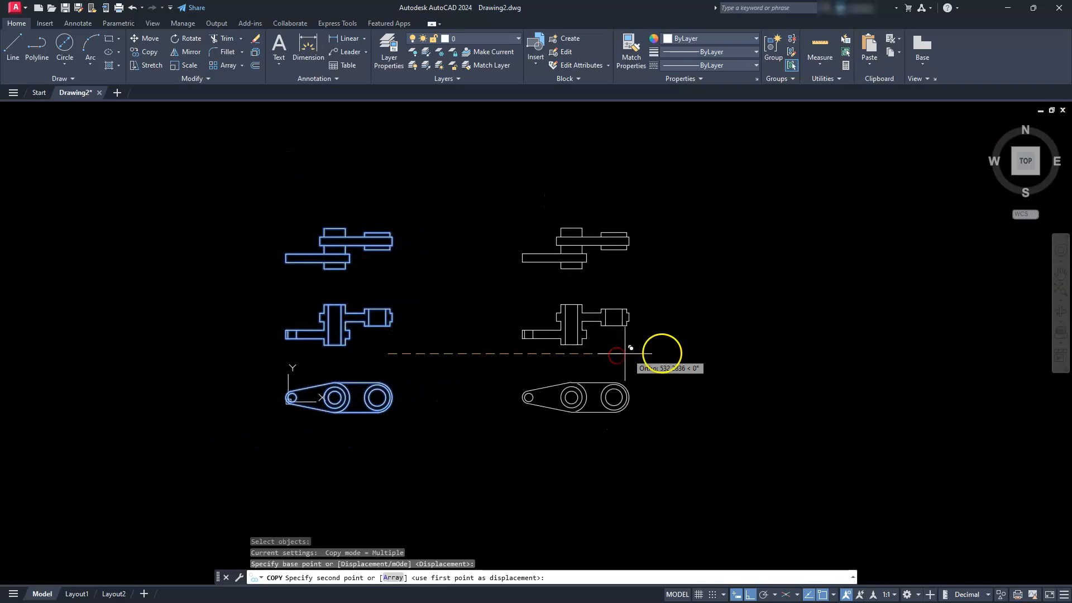
click(836, 359)
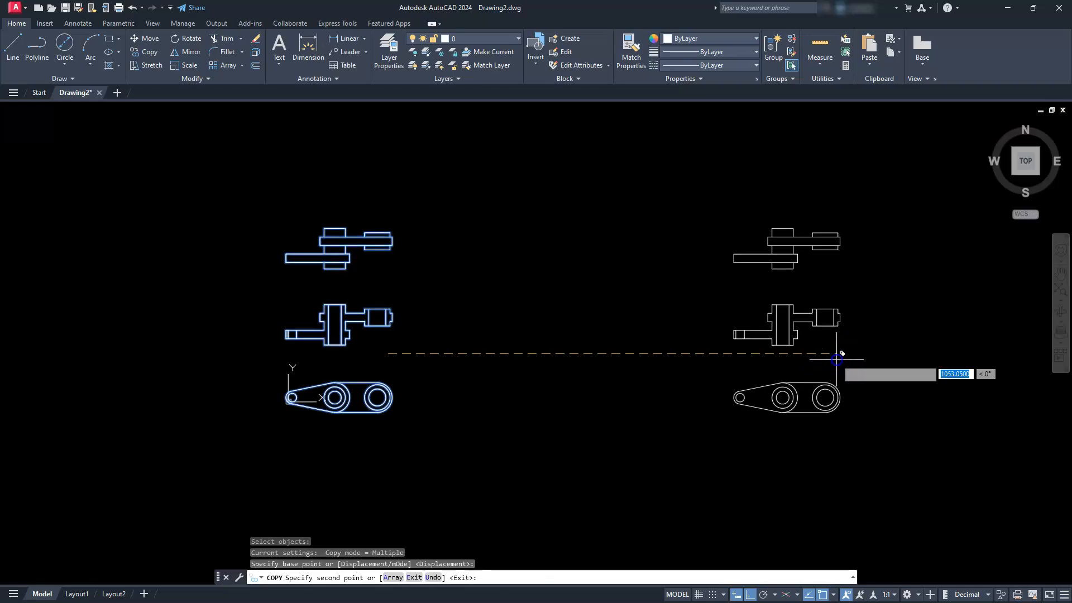
key(Escape)
key(Escape)
key(Escape)
key(Escape)
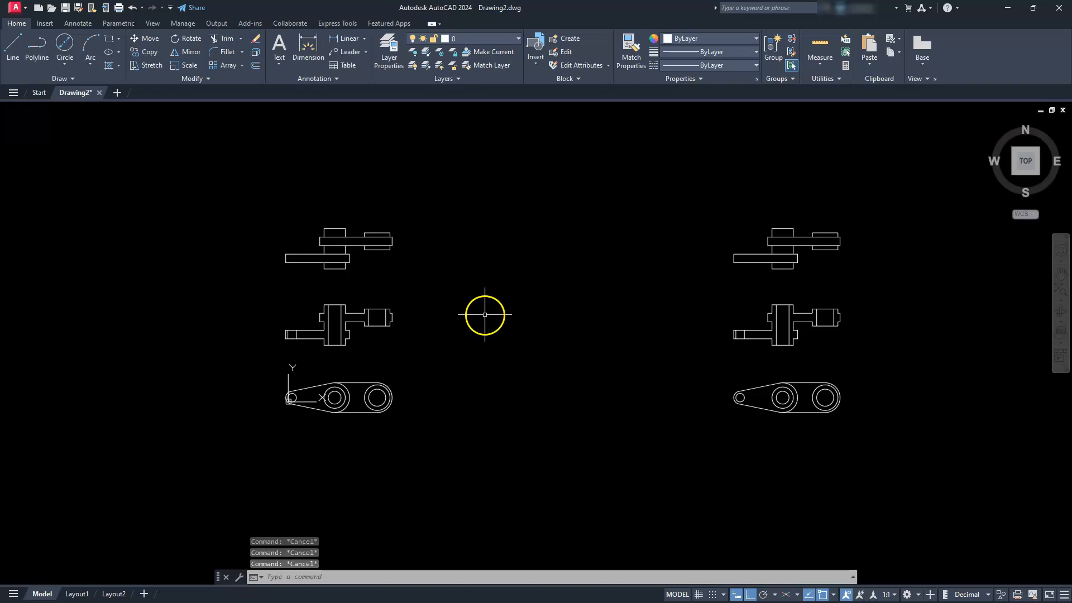
- In the copied top view, rotate the tapered left arm and middle circles by -45 degrees about the middle circles' center
middle_drag(642, 390, 438, 394)
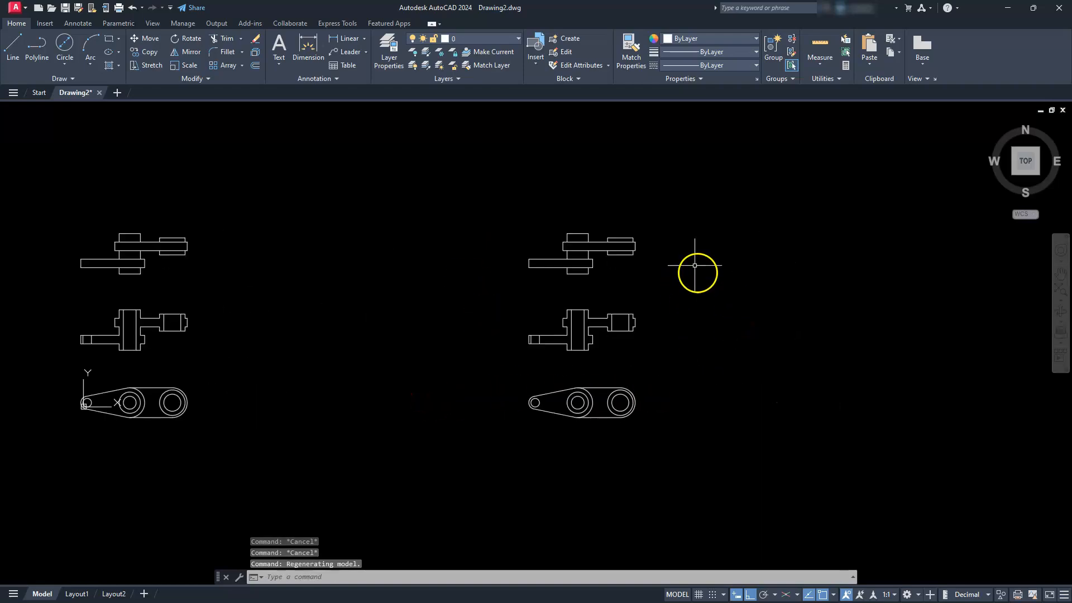
scroll(547, 412, up, 6)
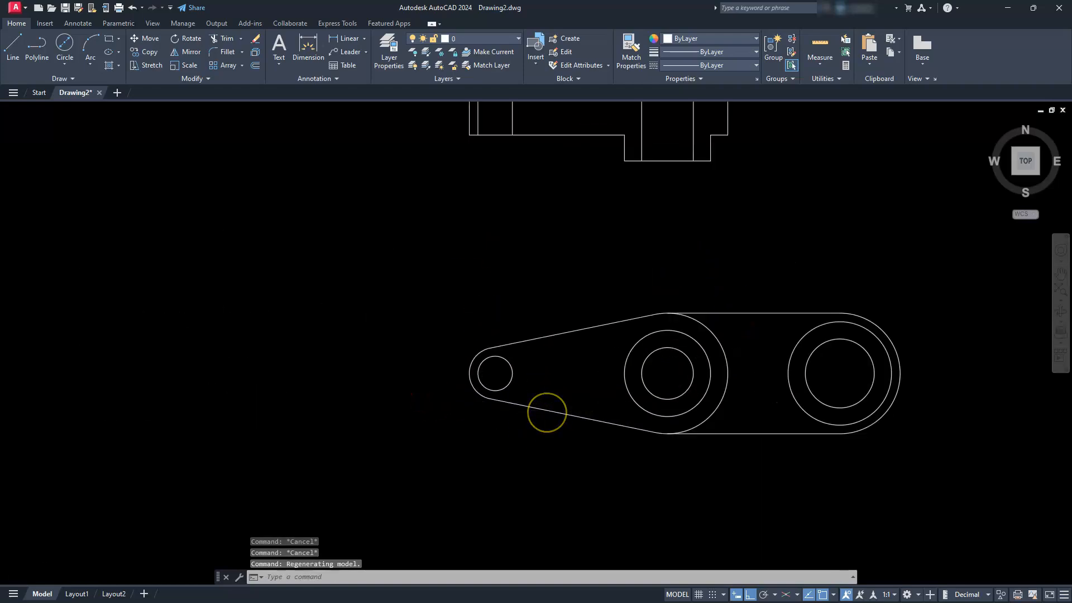
click(189, 39)
click(419, 266)
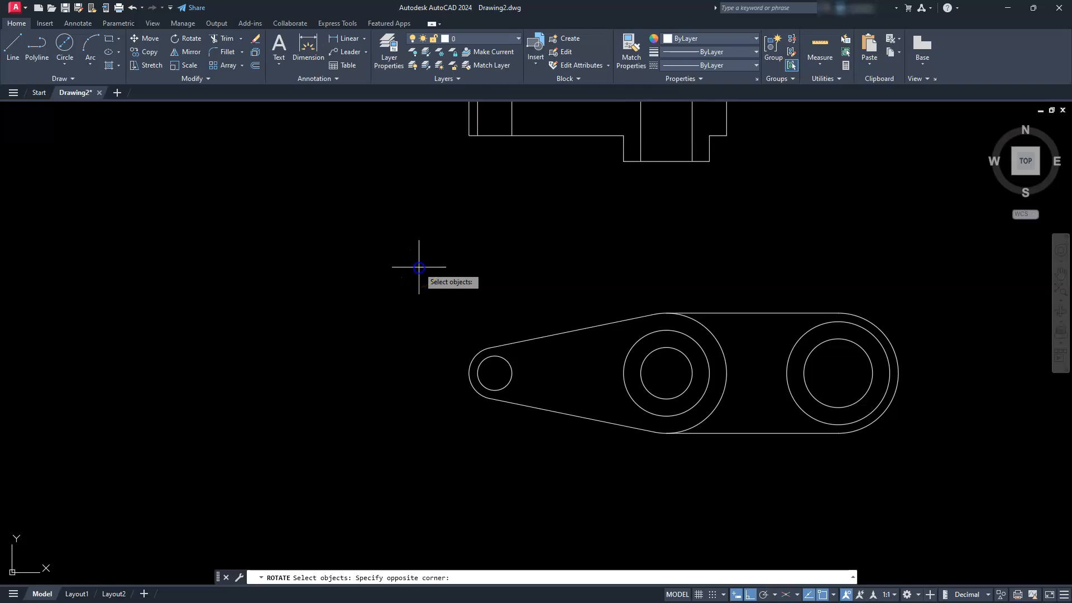
click(752, 466)
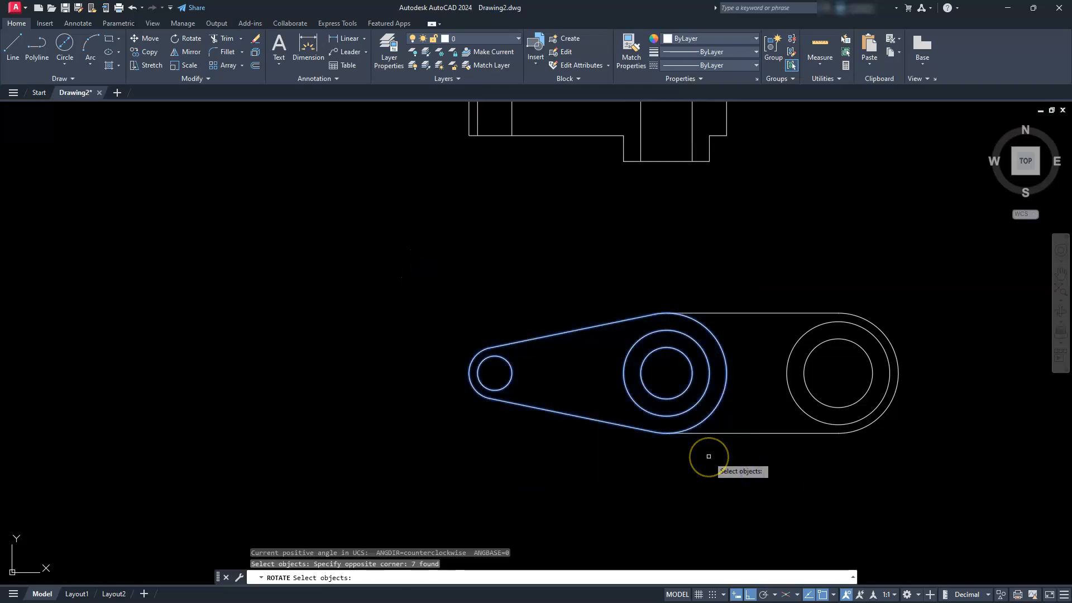
key(Return)
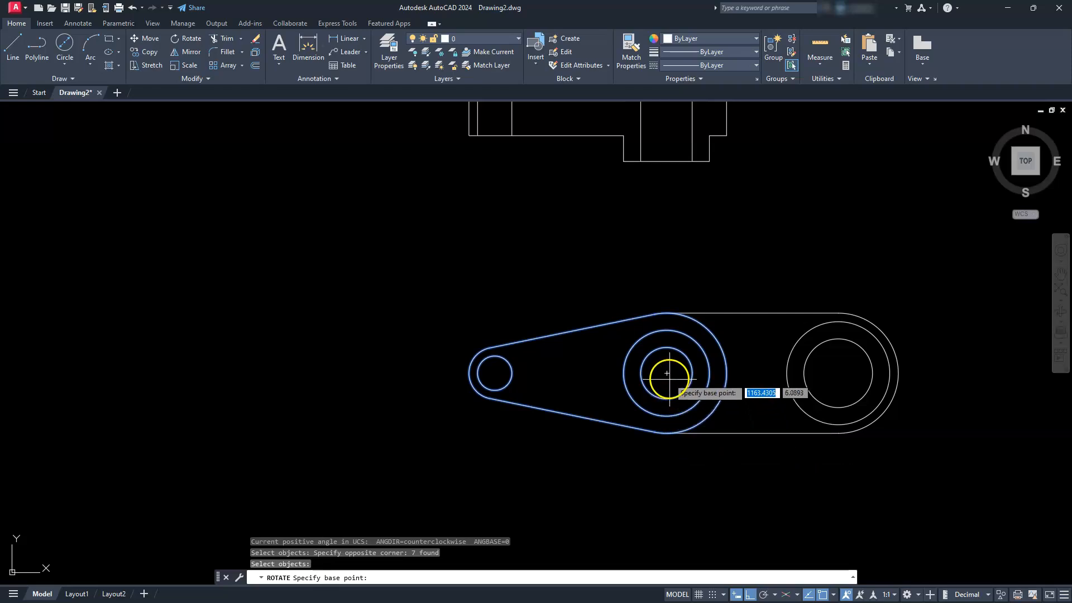
click(666, 373)
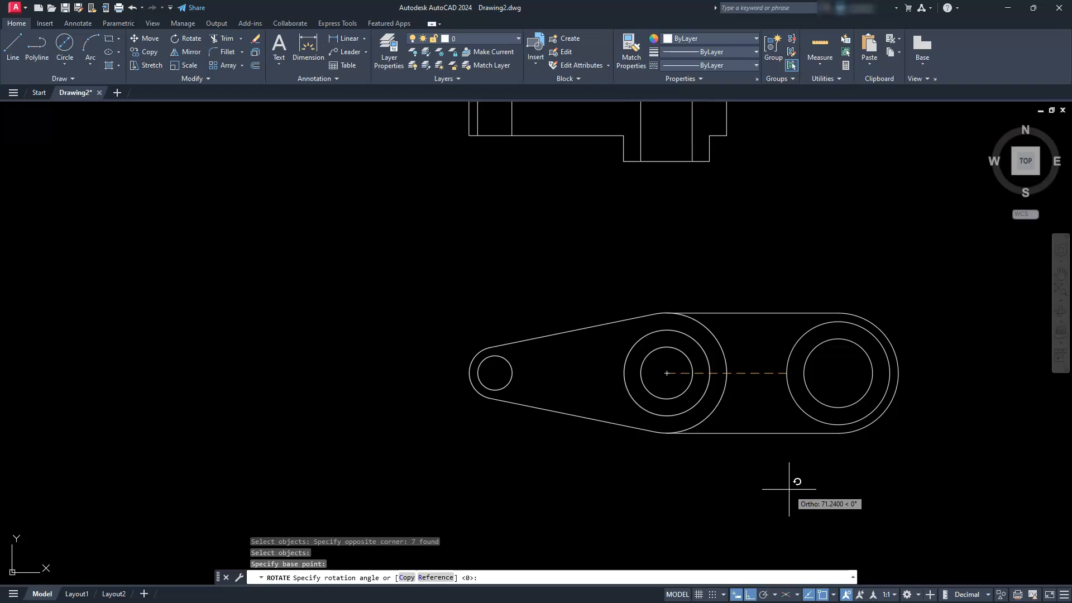
text(-45)
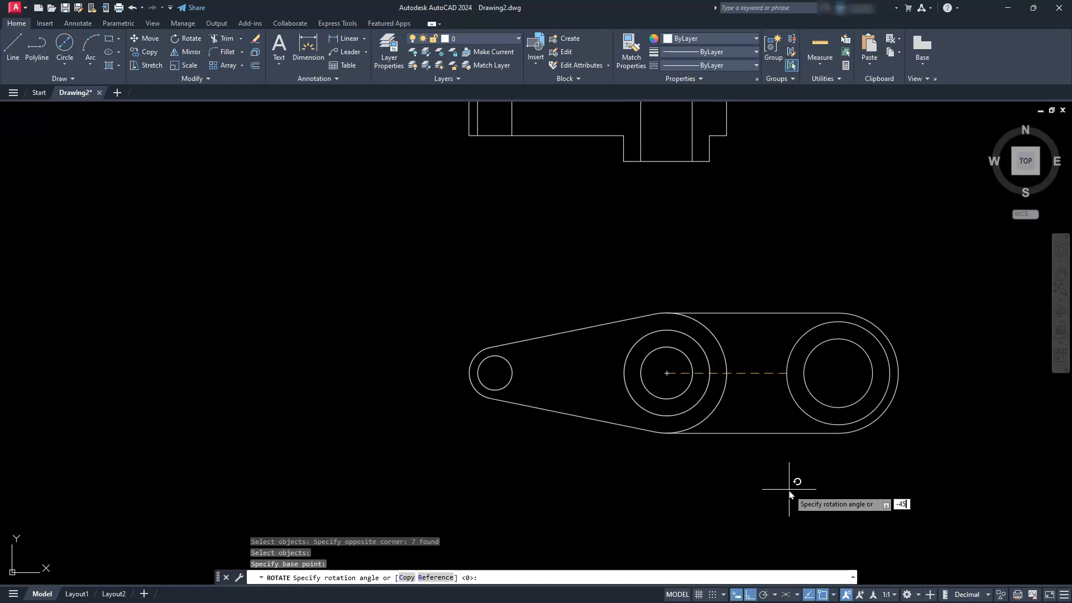
key(Return)
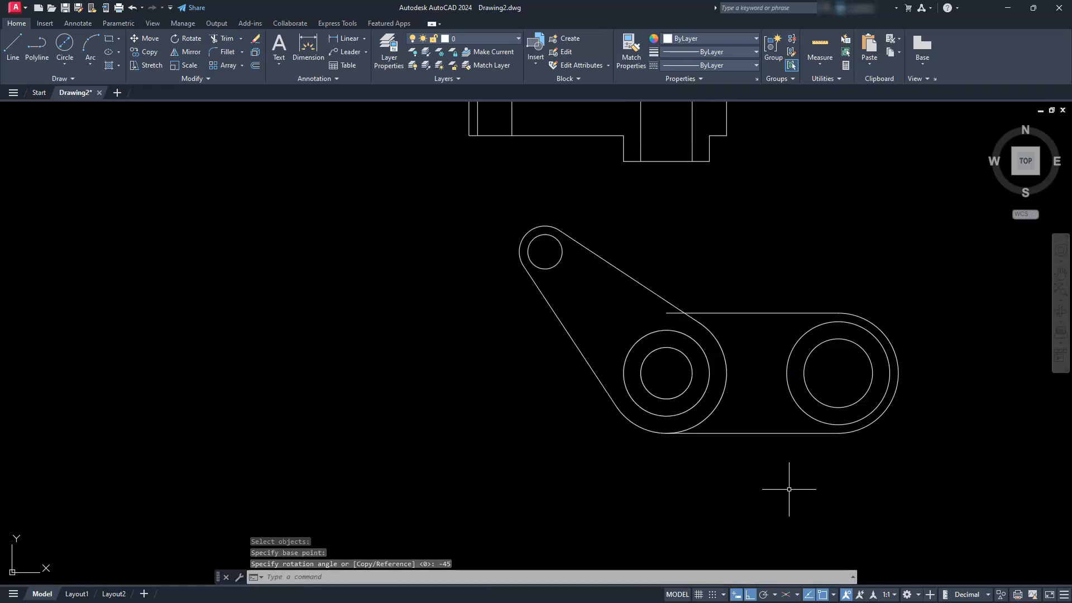
- Trim the part of the right arm's upper horizontal line that lies inside the rotated arm
text(tr)
key(Return)
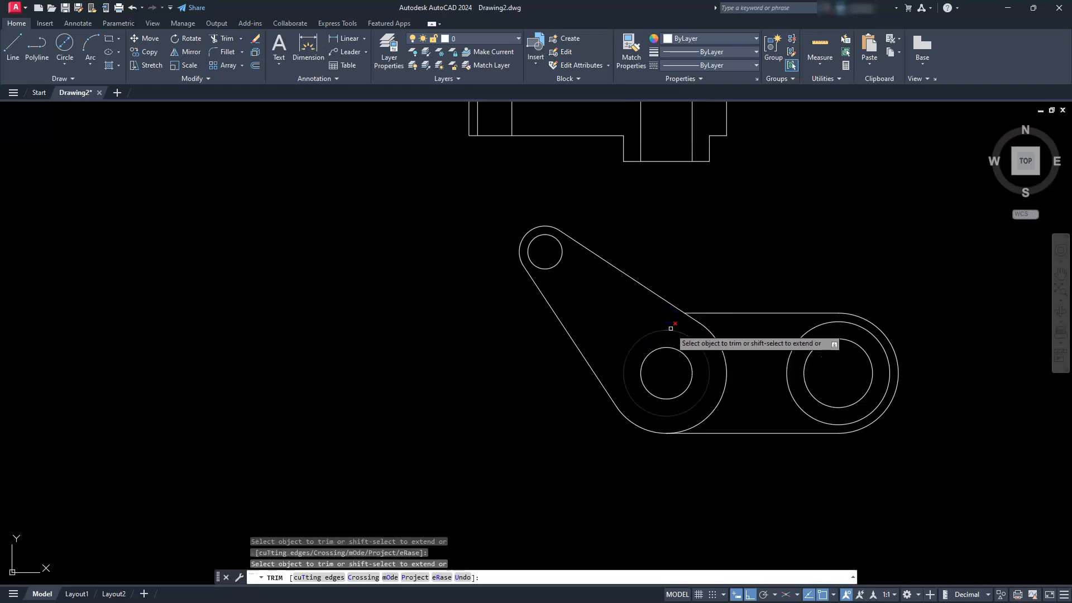
key(Escape)
key(Escape)
key(Escape)
- Add a vertical construction line through the left quadrant of the rotated arm's small outer end arc
scroll(583, 345, down, 4)
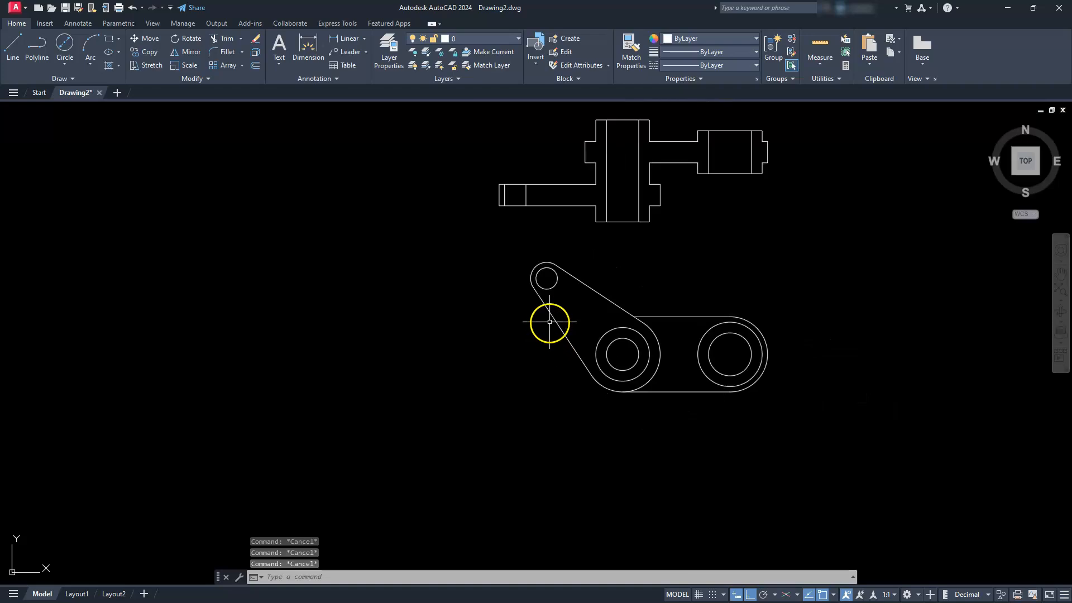
middle_drag(522, 336, 528, 369)
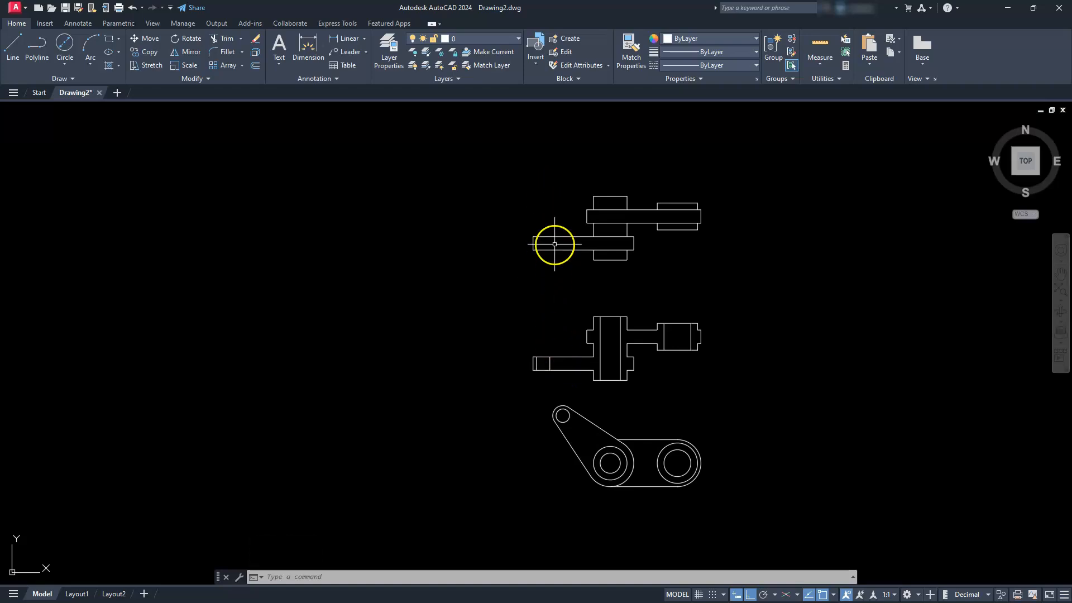
click(64, 79)
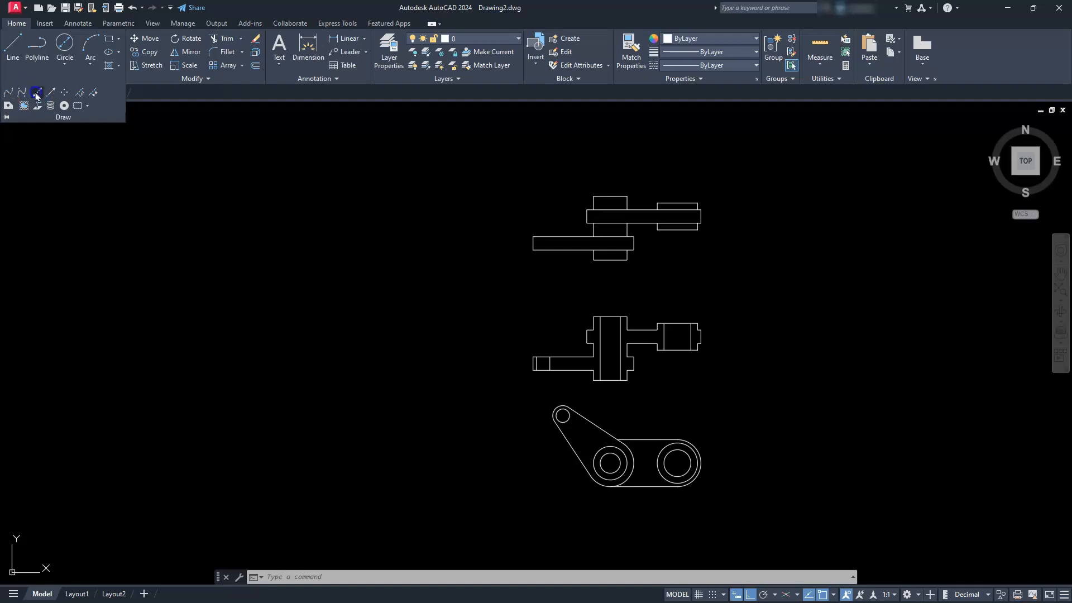
click(385, 577)
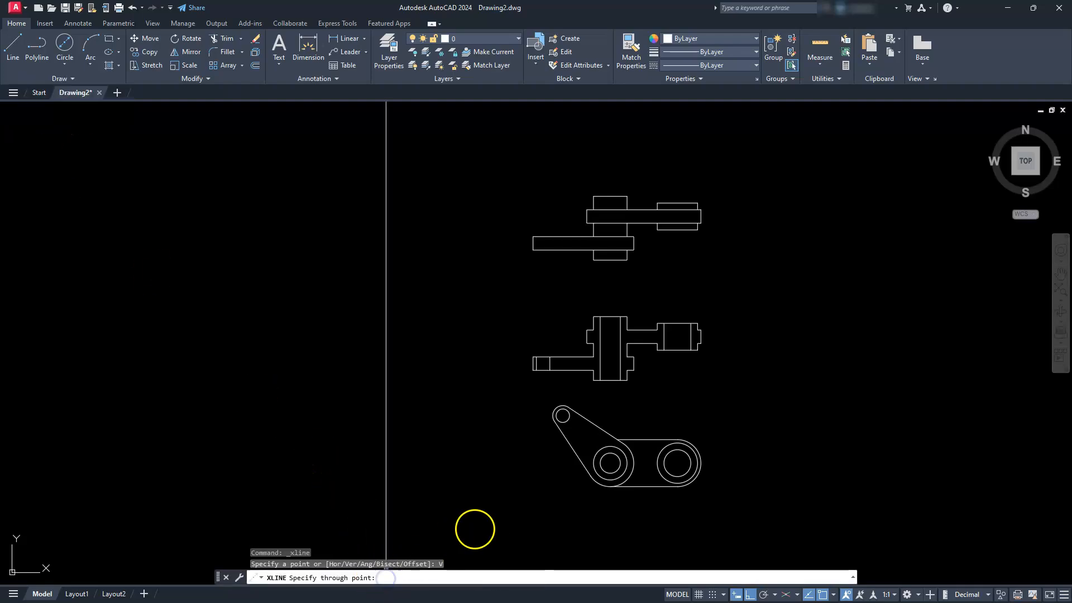
scroll(540, 423, up, 5)
scroll(540, 423, up, 2)
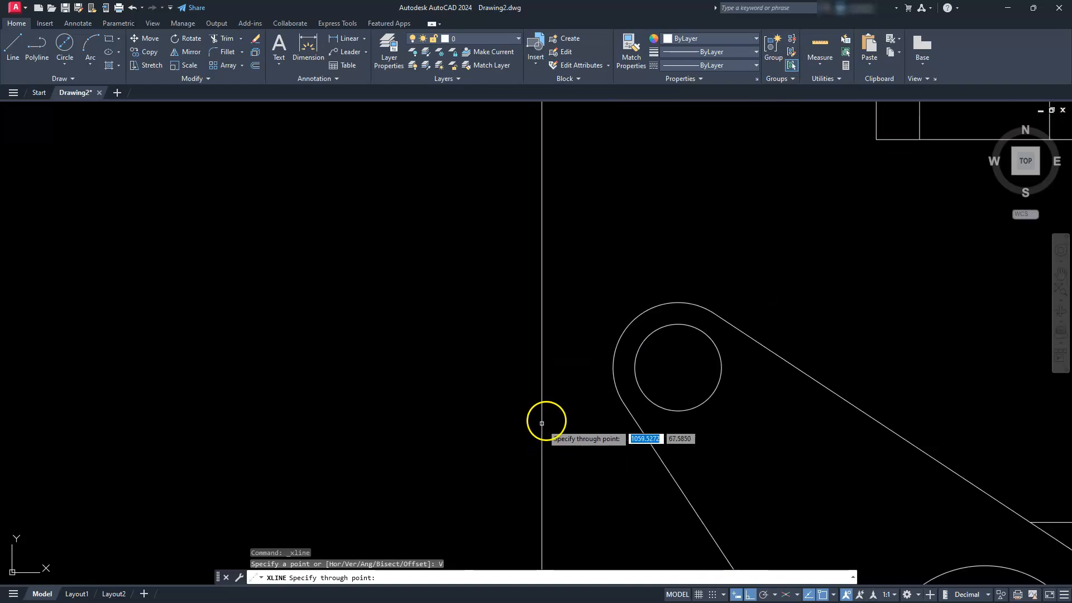
click(613, 367)
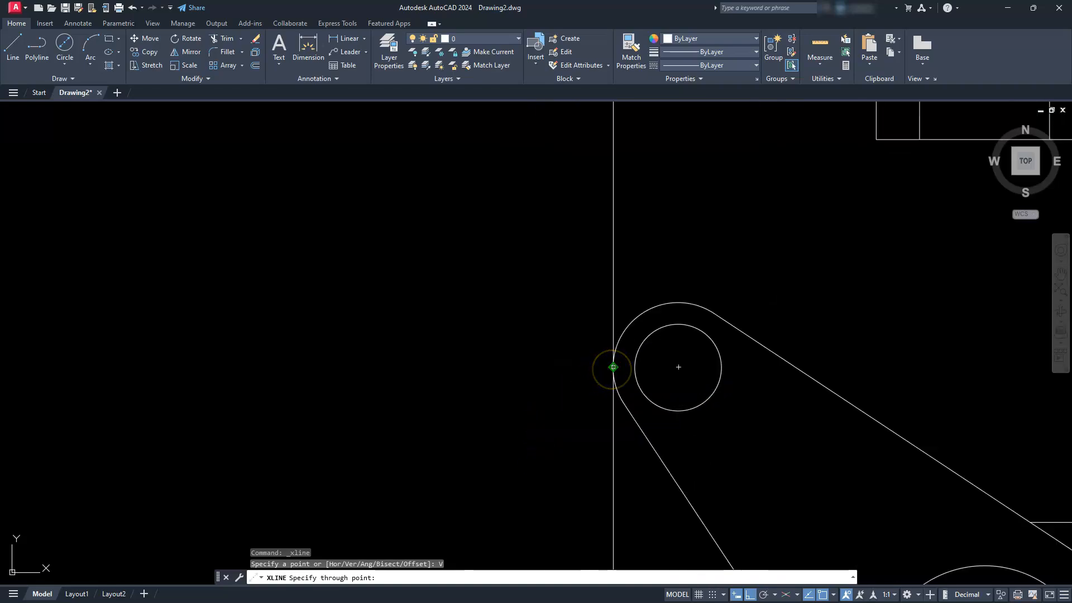
click(613, 367)
scroll(531, 445, down, 6)
mouse_move(459, 430)
middle_down()
mouse_move(497, 526)
mouse_move(537, 504)
middle_up()
key(Escape)
key(Escape)
key(Escape)
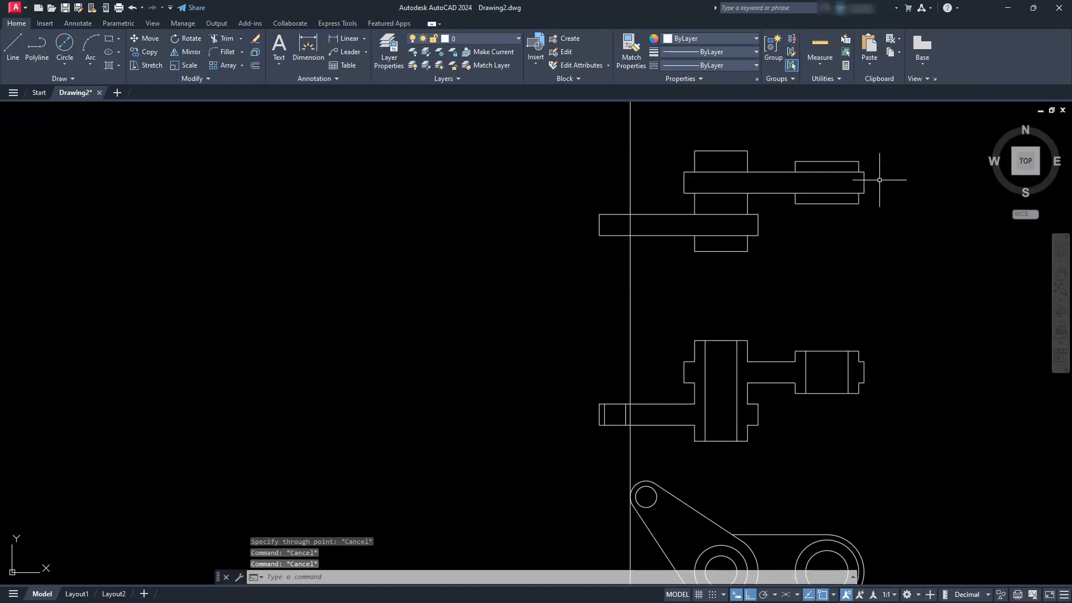
key(Escape)
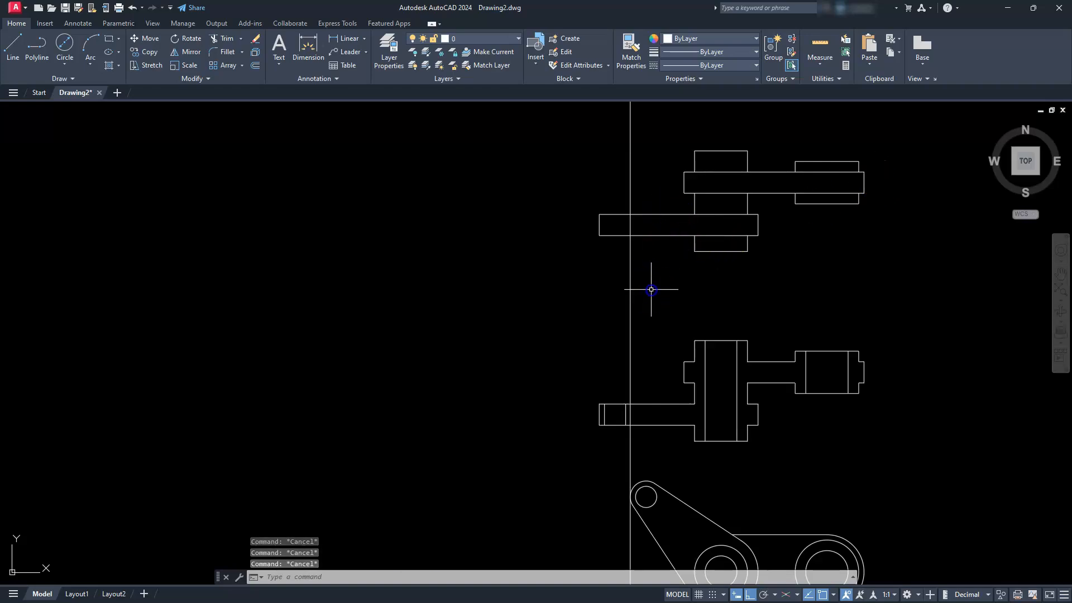
click(651, 289)
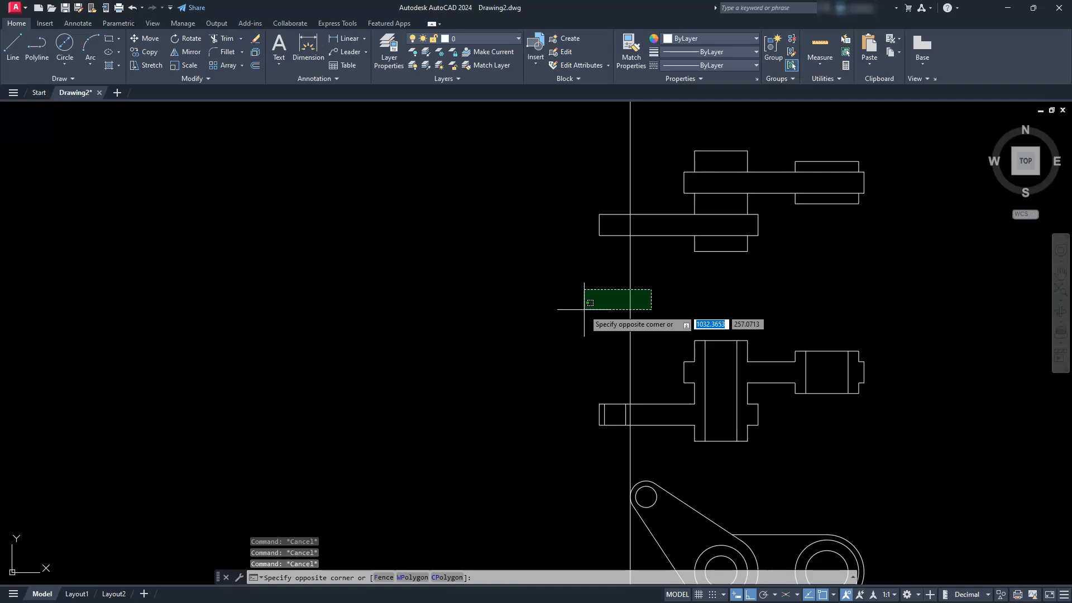
key(Escape)
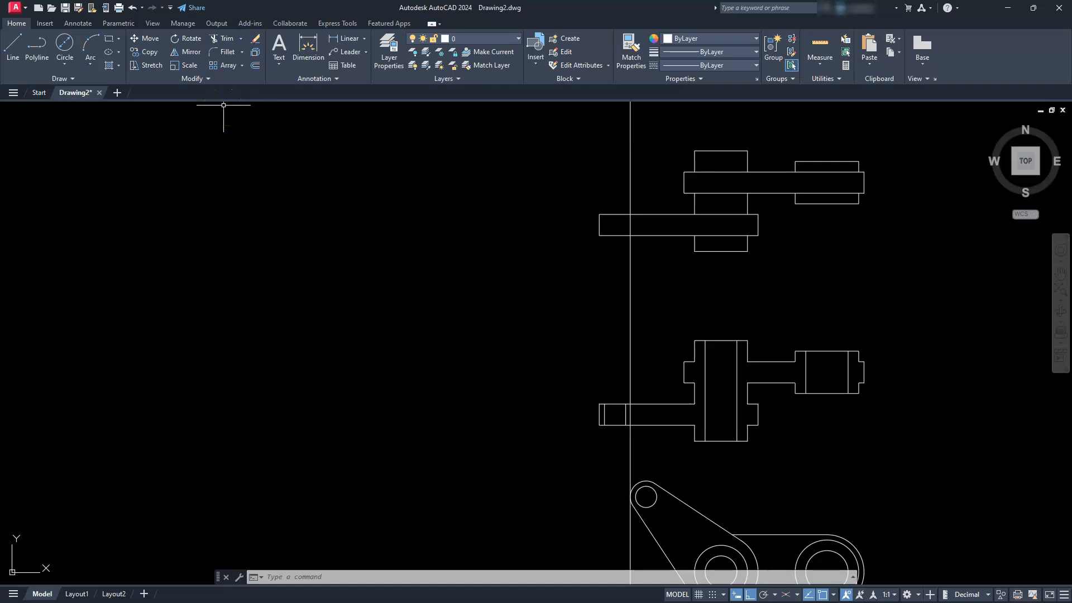
- Stretch the left ends of the copied front and sectional views horizontally to the vertical construction line through the rotated arm's end
click(145, 66)
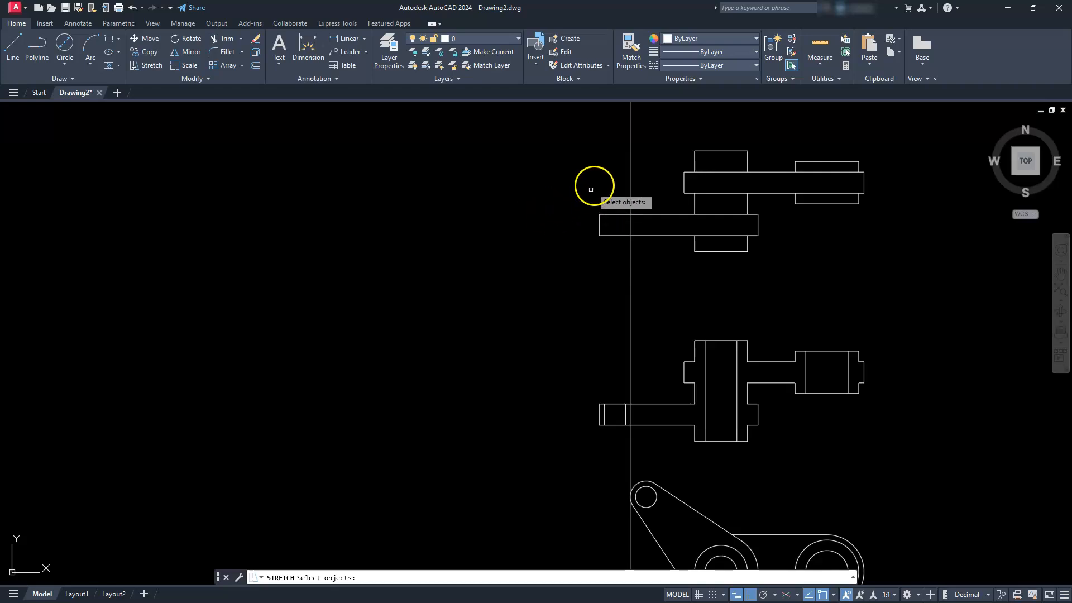
click(650, 160)
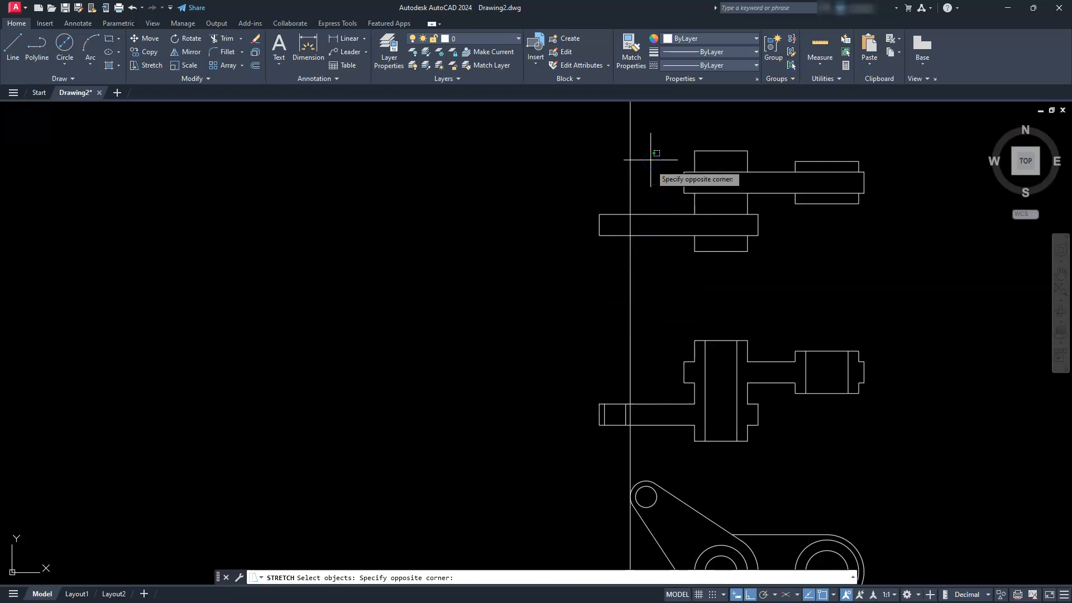
click(575, 452)
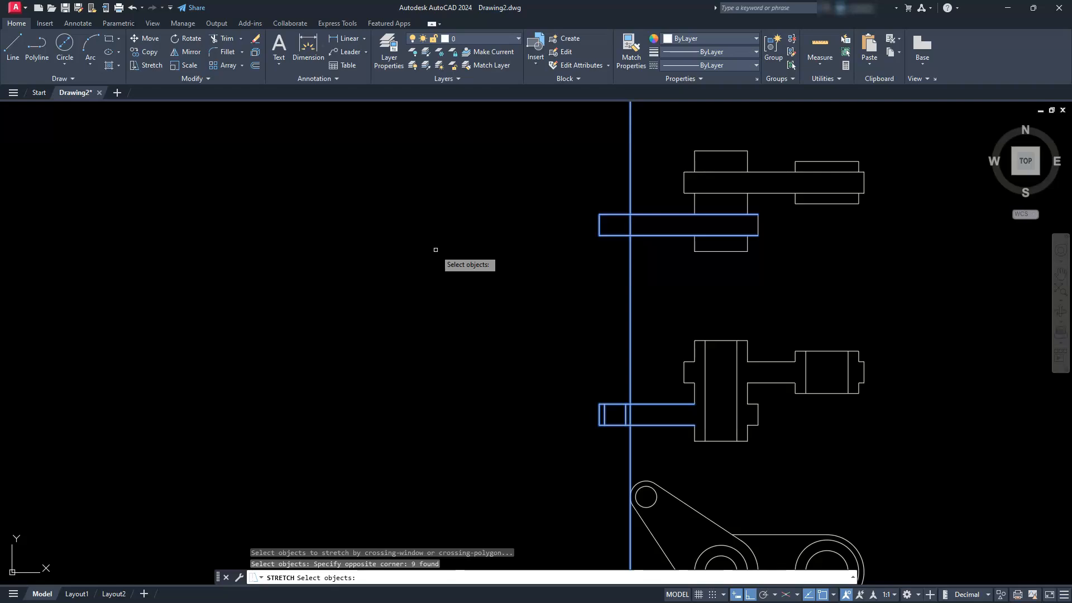
key(Return)
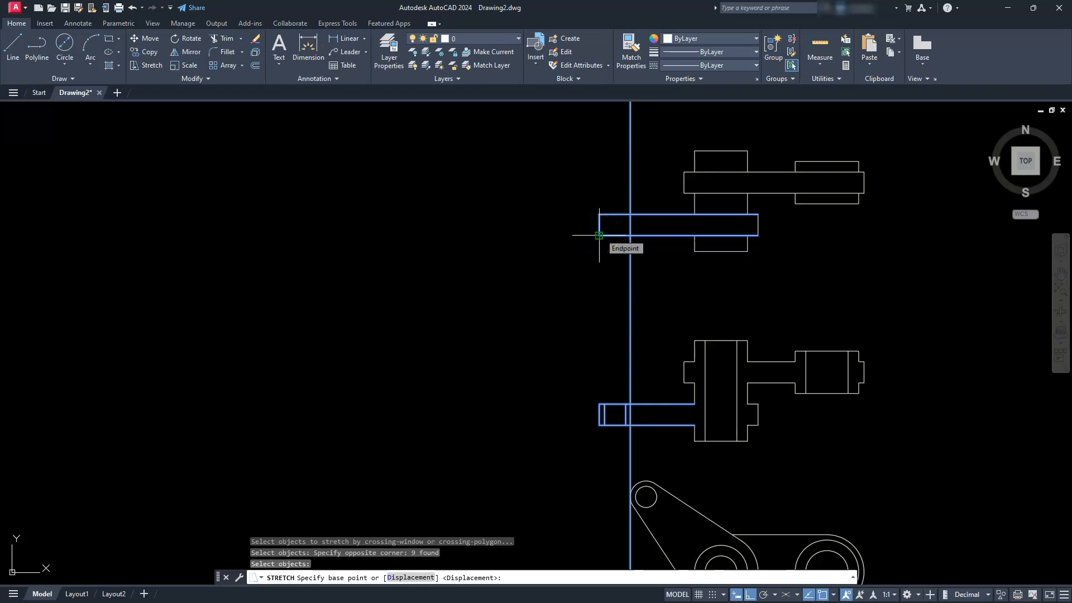
click(599, 235)
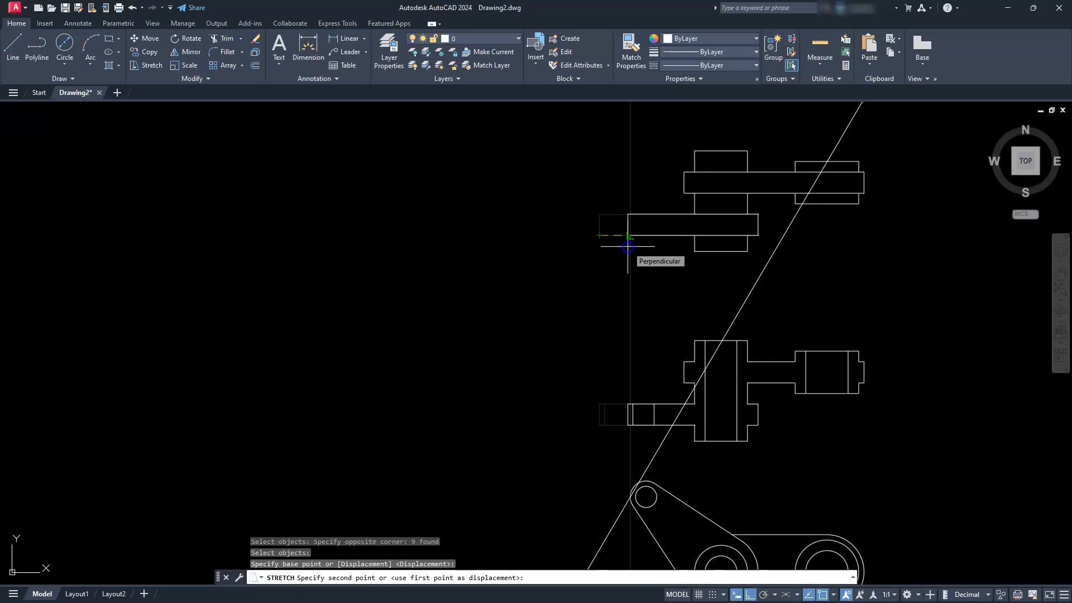
click(628, 246)
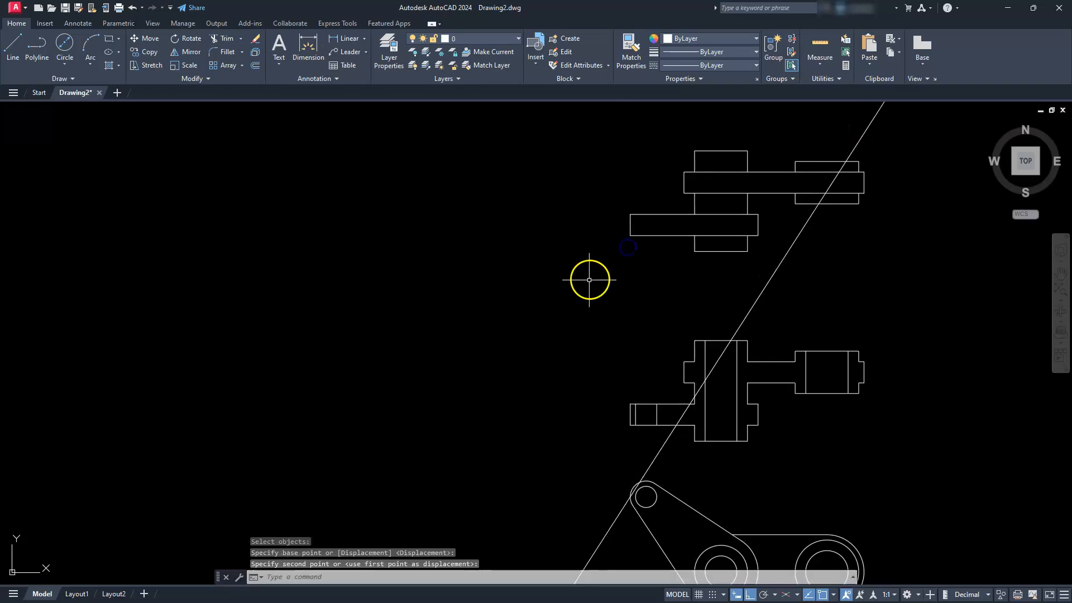
- Erase the slanted construction line crossing the copied views
click(776, 267)
key(Delete)
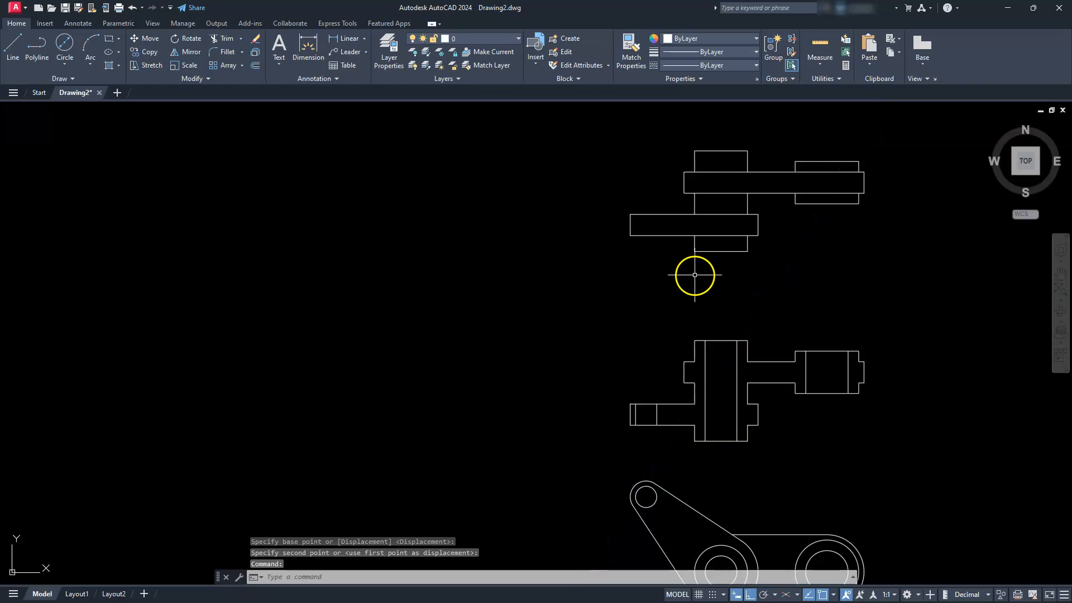
middle_drag(612, 390, 588, 318)
scroll(582, 311, down, 3)
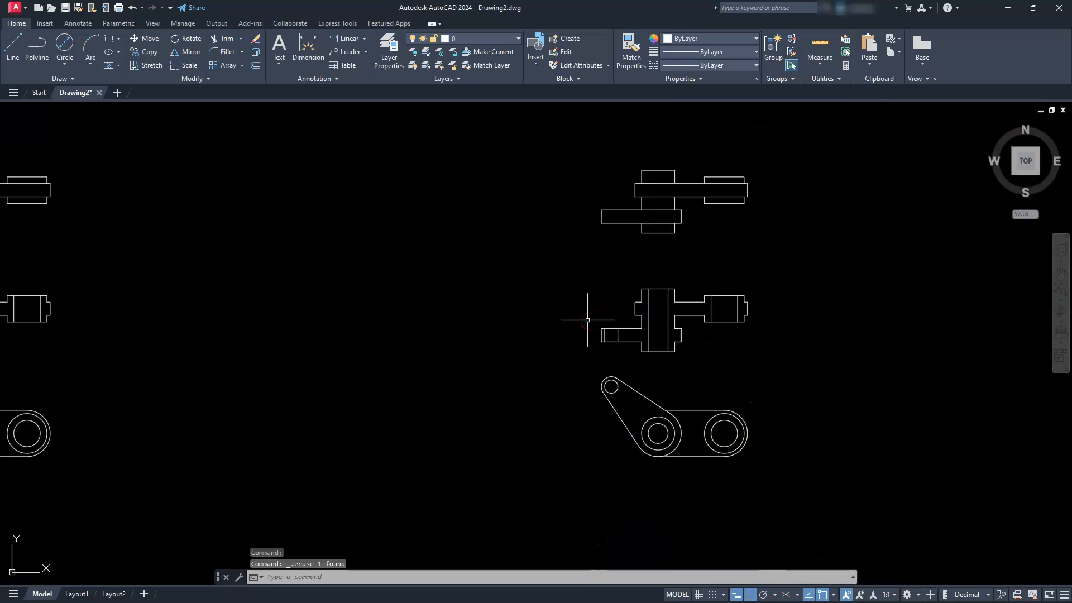
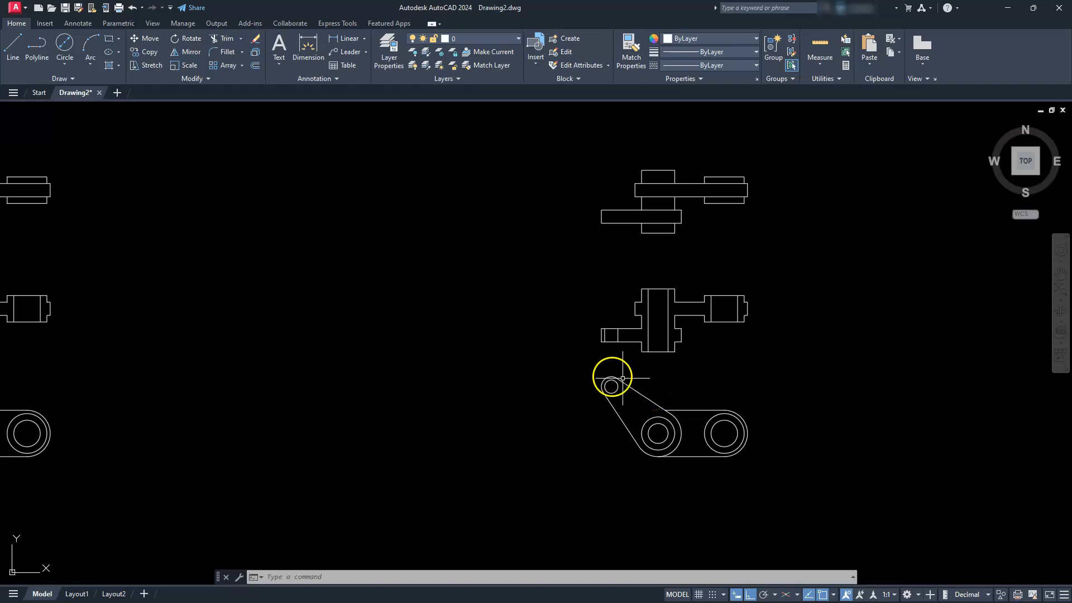
- Turn on isometric drafting and set the drawing plane to isoplane Left
mouse_move(278, 410)
middle_down()
mouse_move(514, 385)
mouse_move(642, 404)
middle_up()
mouse_move(388, 368)
middle_down()
mouse_move(414, 404)
mouse_move(487, 413)
middle_up()
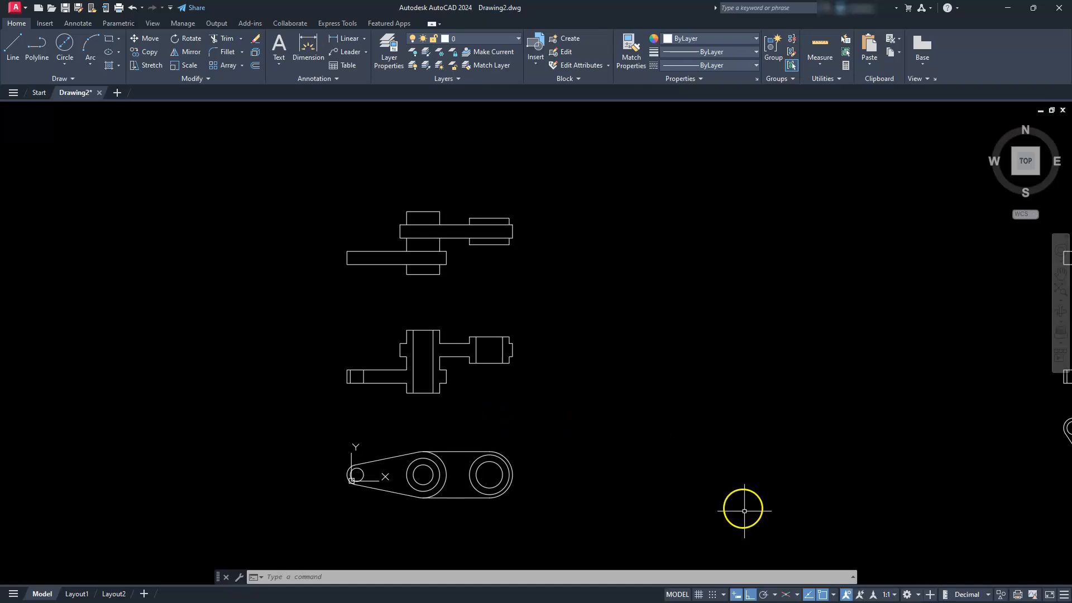
click(785, 595)
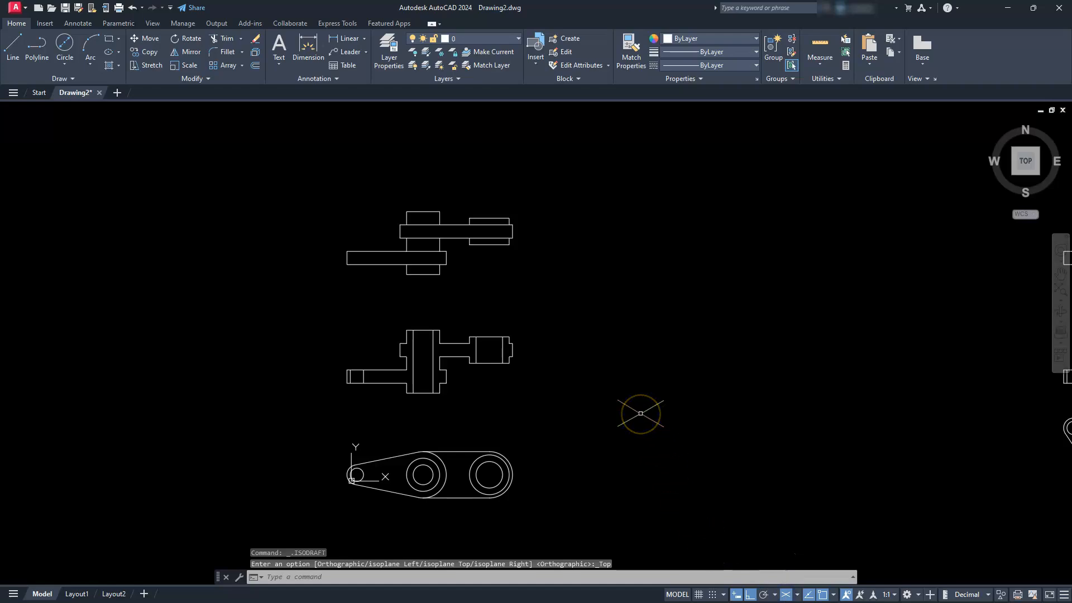
click(797, 595)
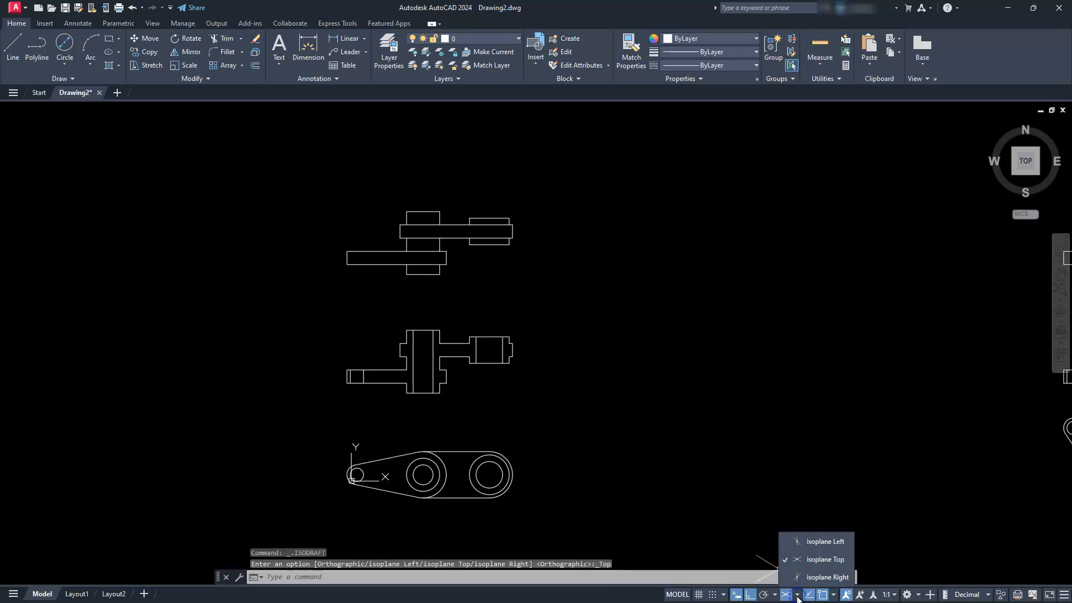
click(816, 545)
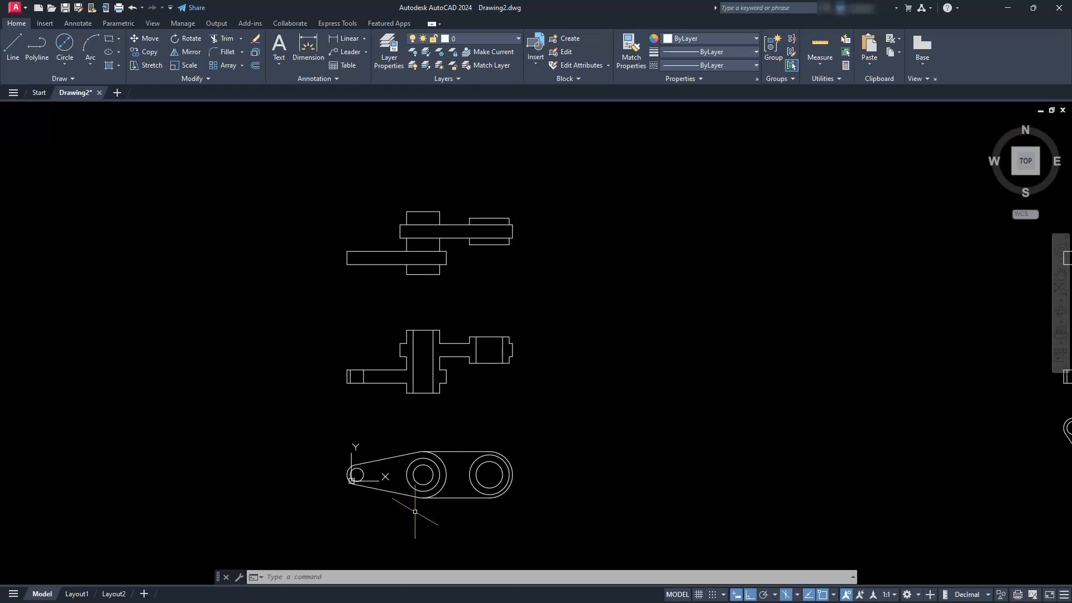
mouse_move(635, 453)
middle_down()
mouse_move(650, 436)
mouse_move(604, 422)
middle_up()
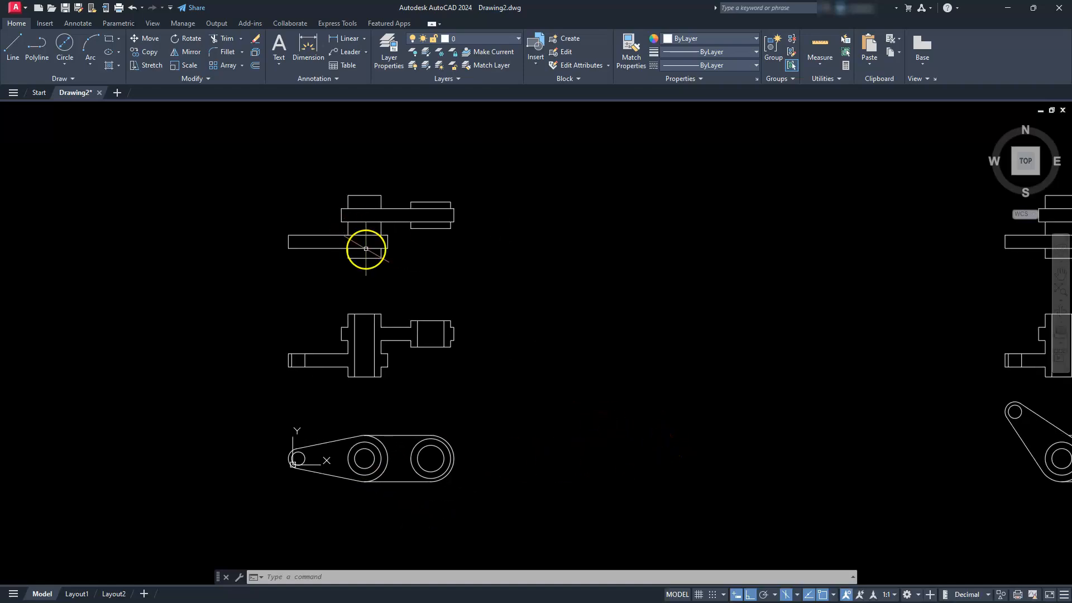
text(L)
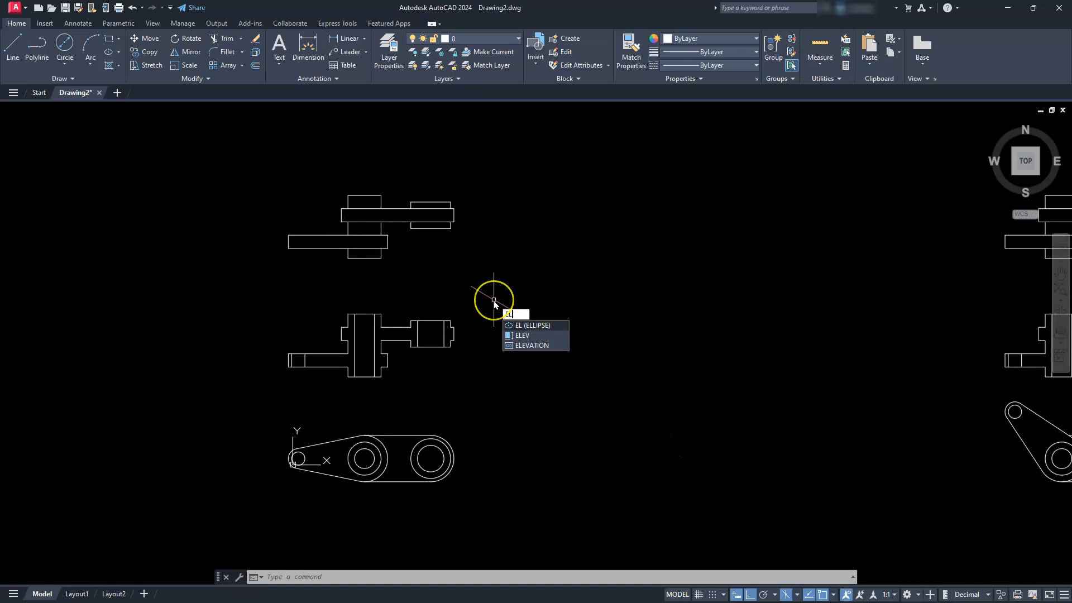
key(Return)
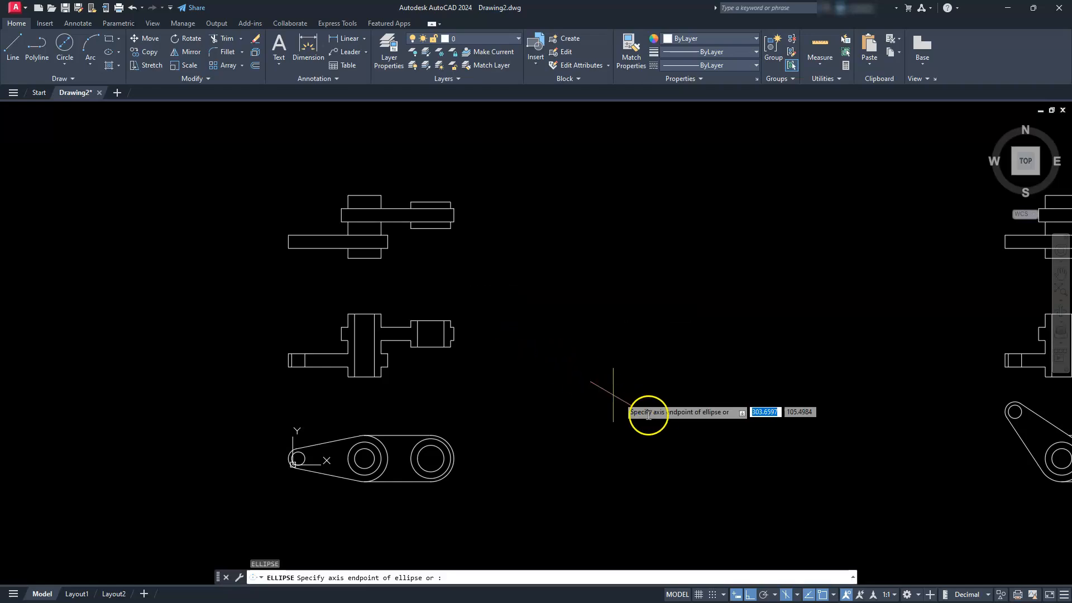
click(633, 368)
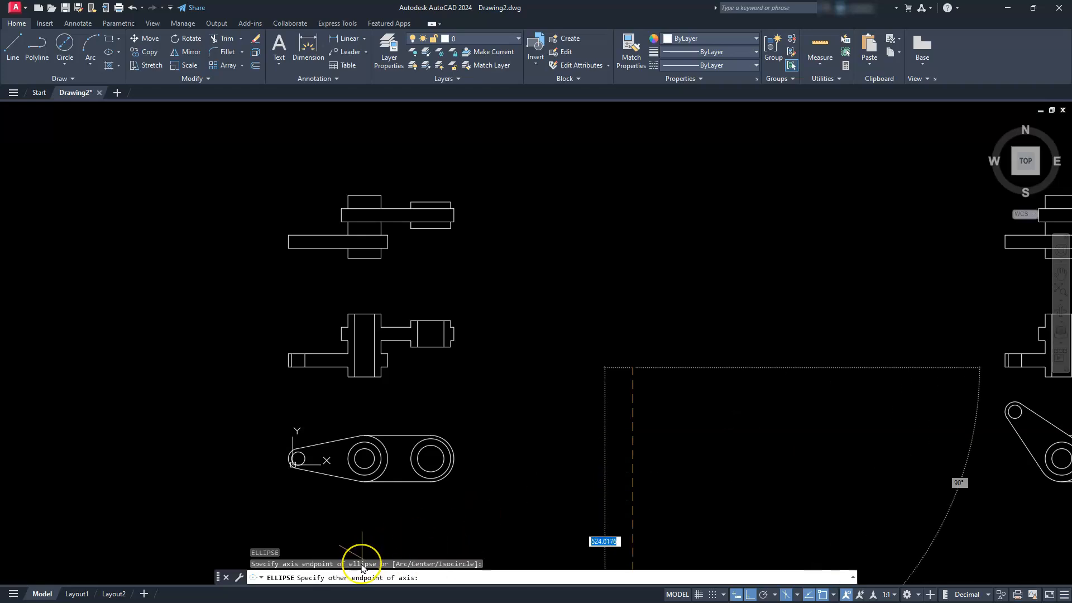
key(Escape)
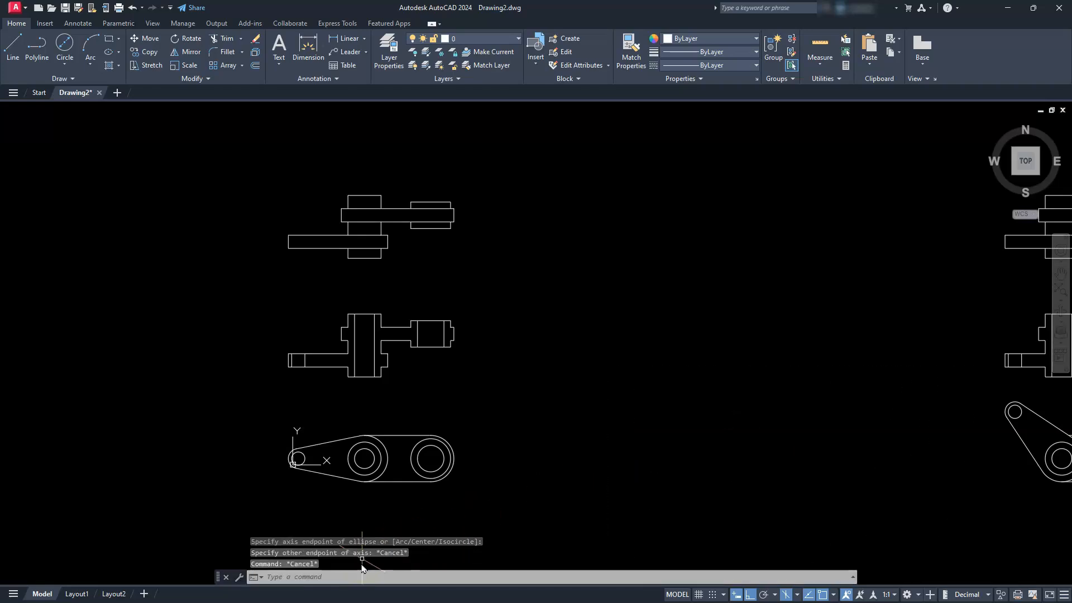
- Draw an isocircle of diameter 50 in the empty area between the original views and their copies
key(Return)
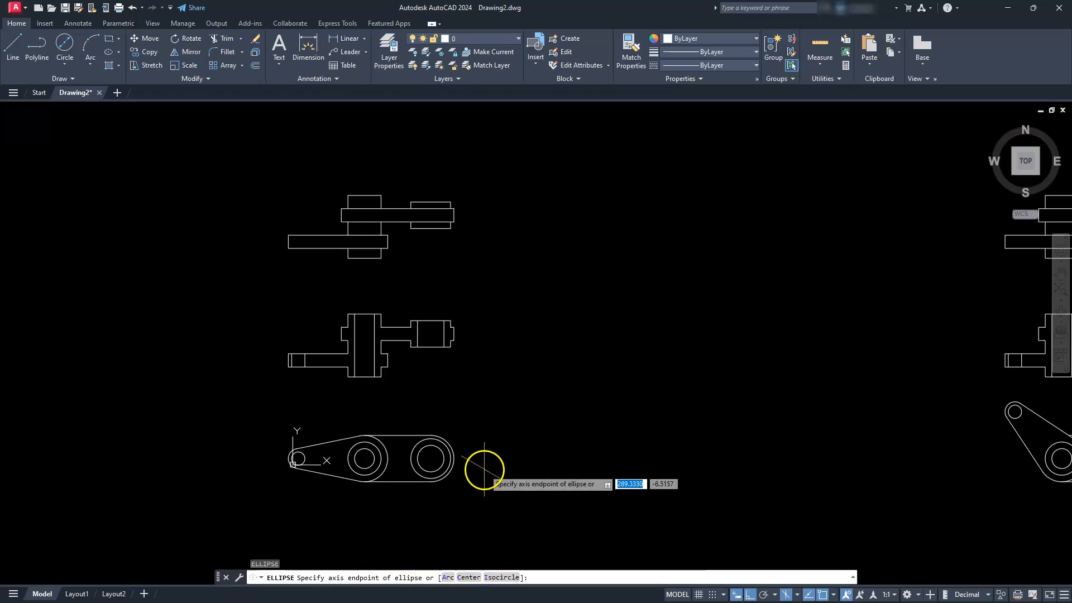
text(i)
key(Return)
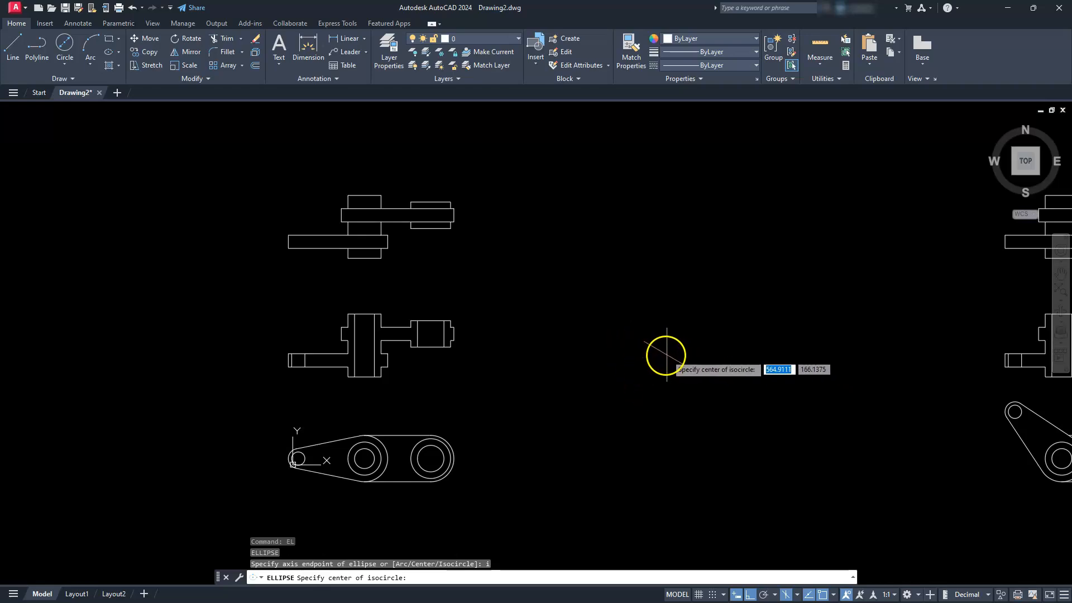
click(656, 357)
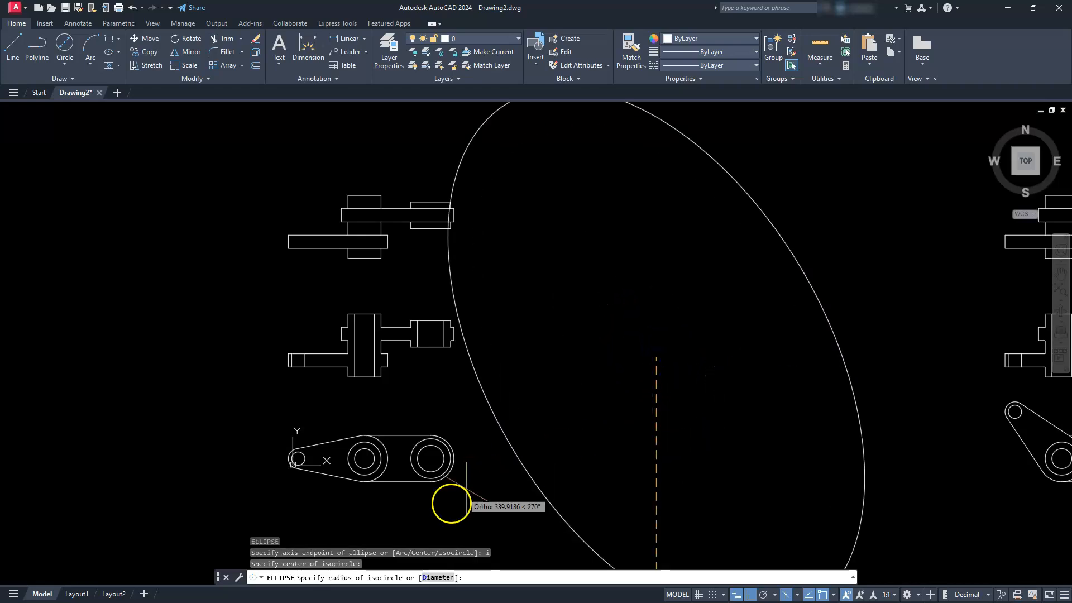
click(433, 578)
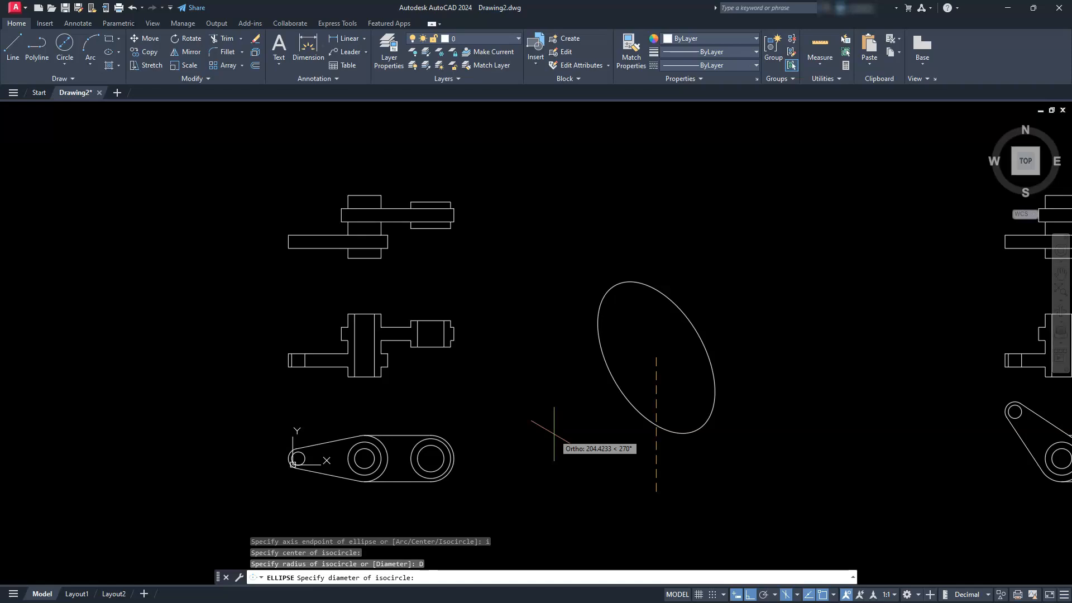
key(Return)
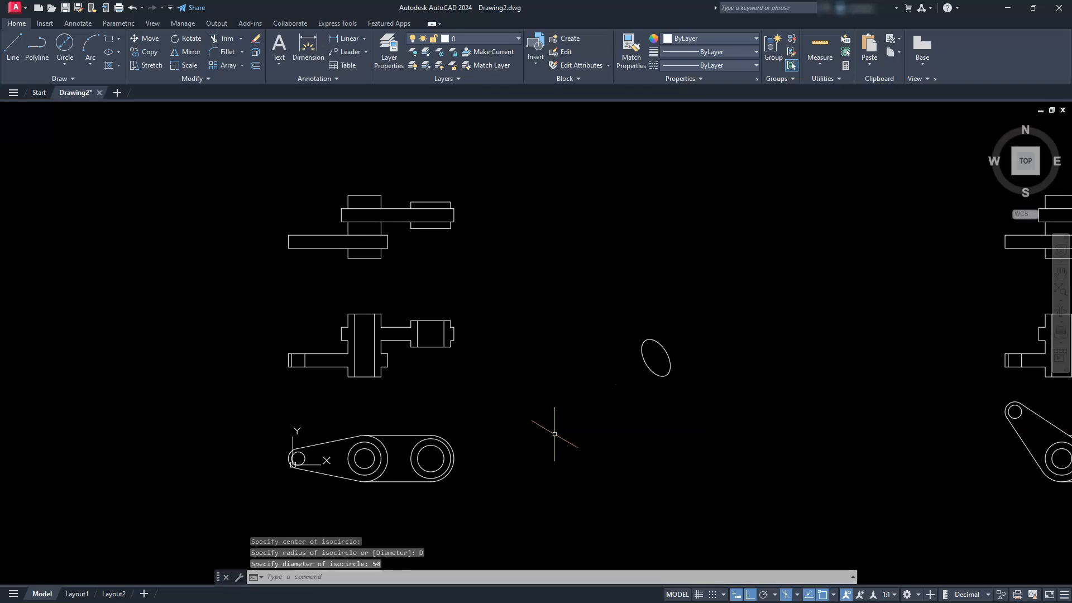
scroll(666, 342, up, 6)
middle_drag(661, 460, 631, 358)
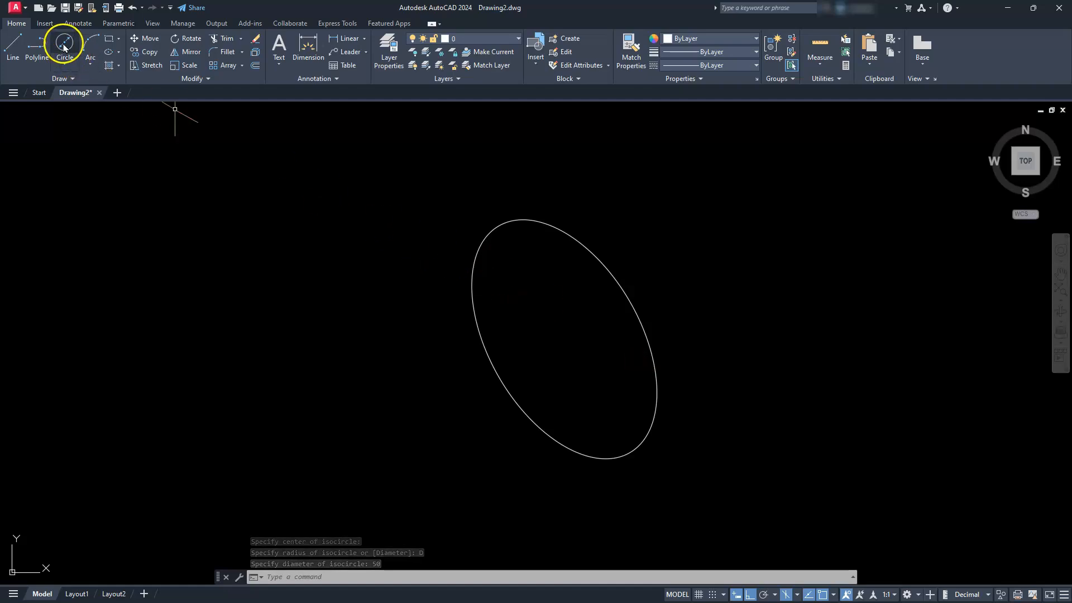
- Draw a concentric isocircle of diameter 30 at the center of the 50-diameter isocircle
text(el)
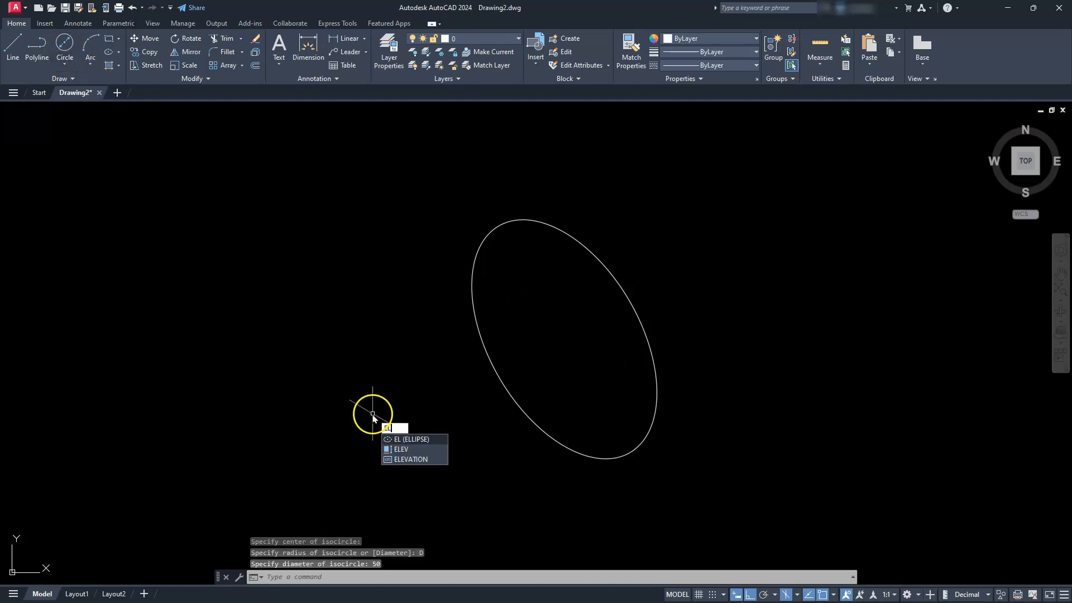
key(Return)
text(i)
key(Return)
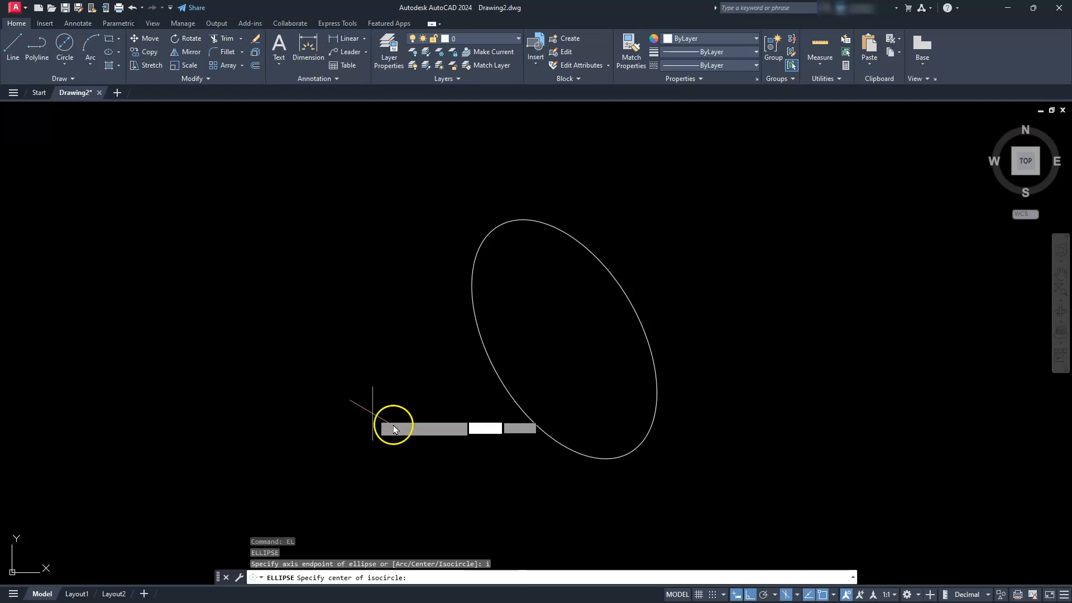
click(564, 339)
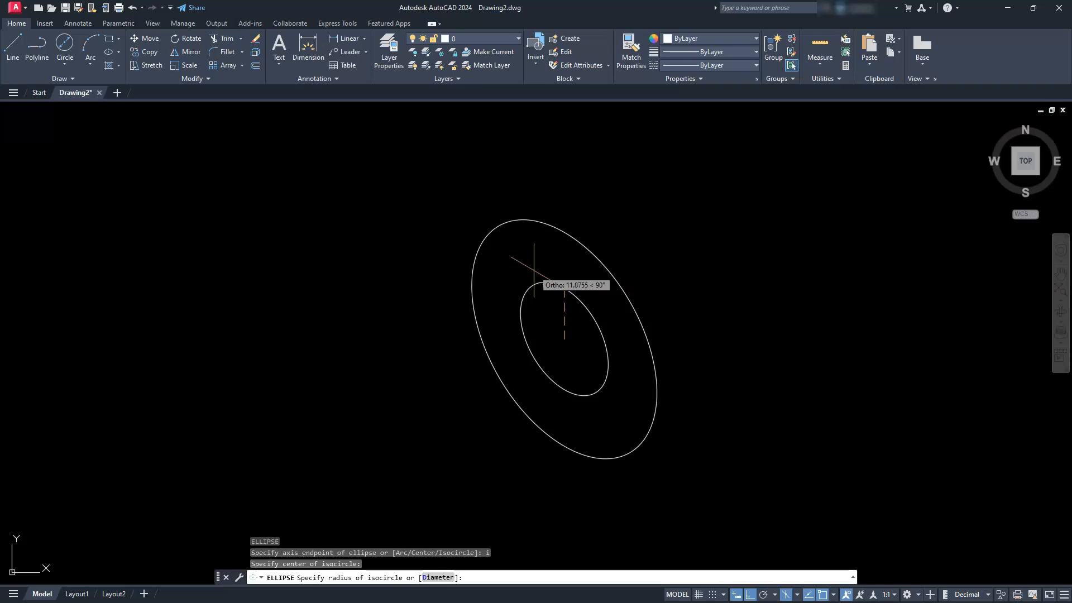
click(437, 577)
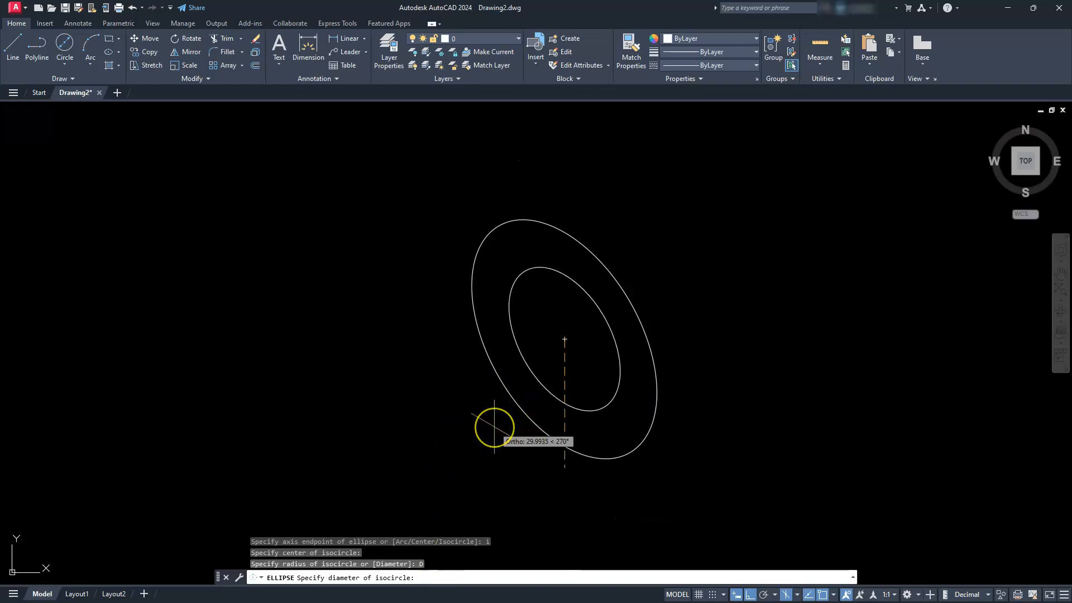
text(30)
key(Return)
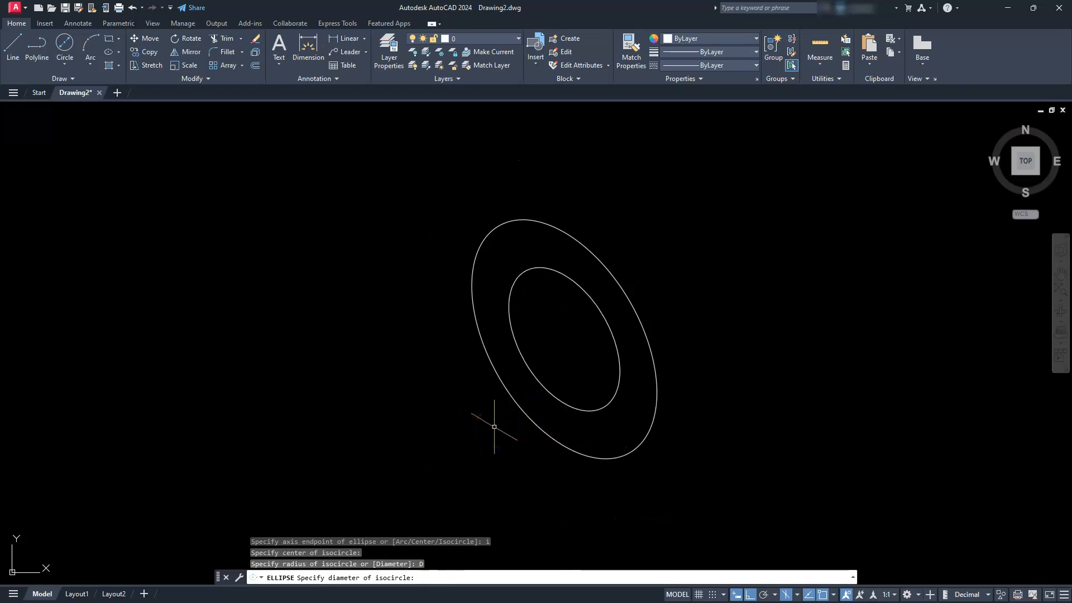
scroll(506, 436, up, 4)
scroll(506, 436, down, 5)
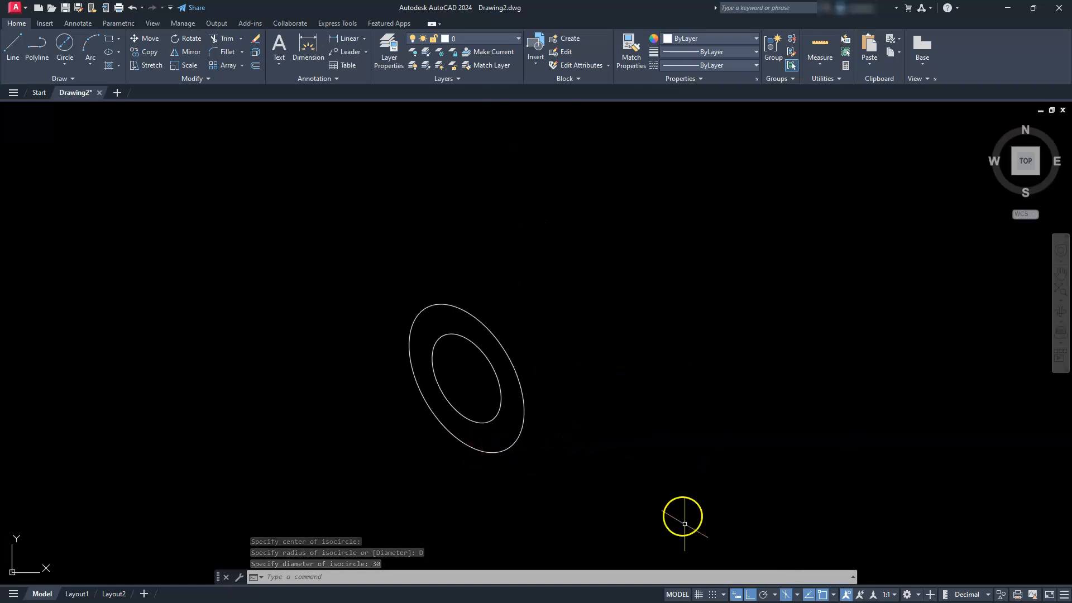
- Switch to isoplane Top and copy the 50-diameter isocircle 95 units up along the 30-degree axis
click(795, 595)
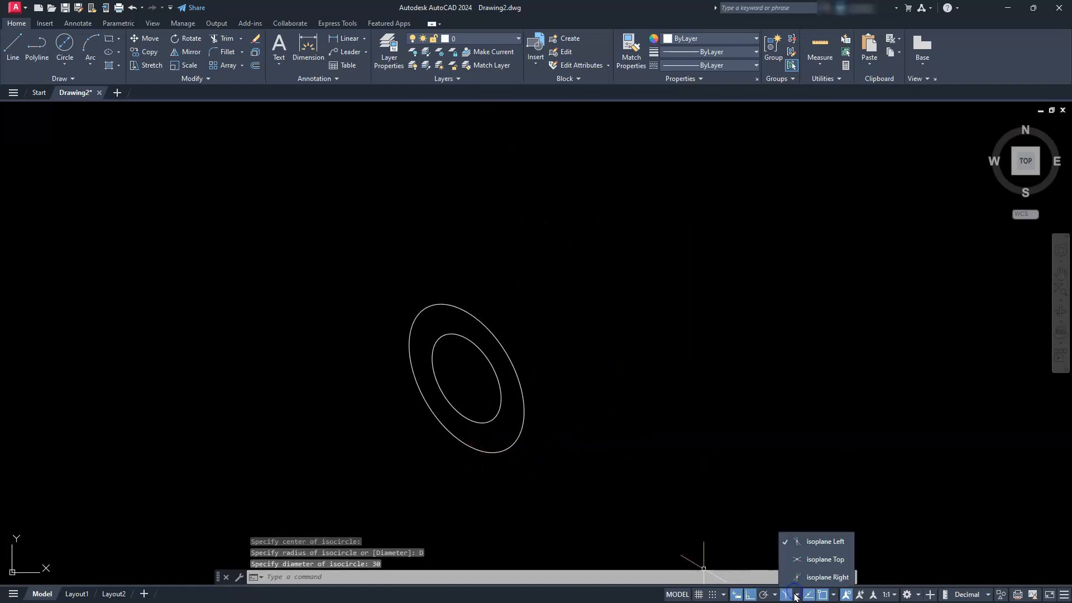
click(820, 559)
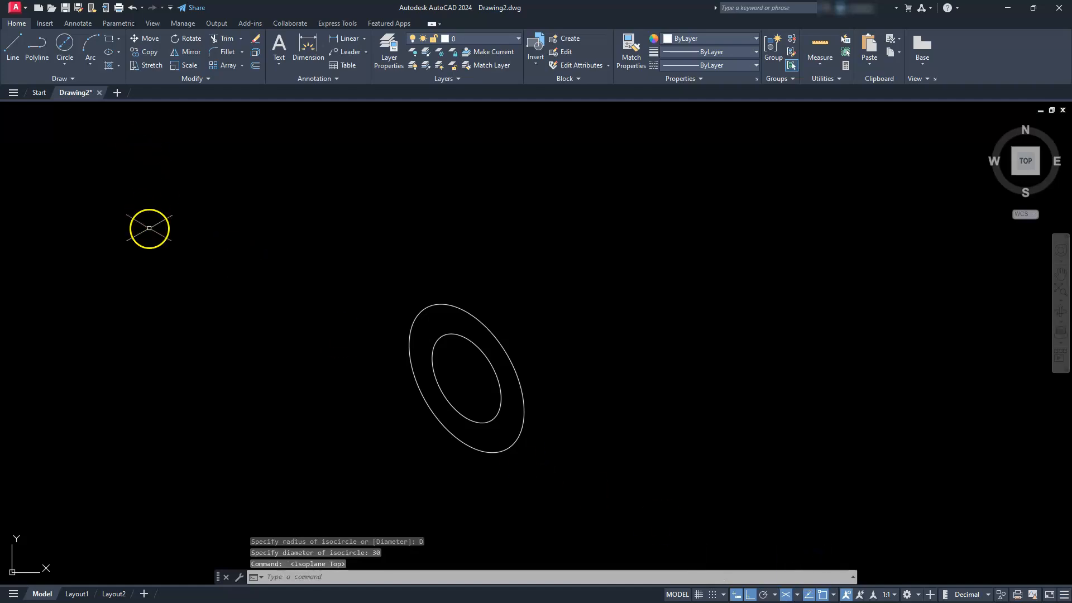
click(146, 55)
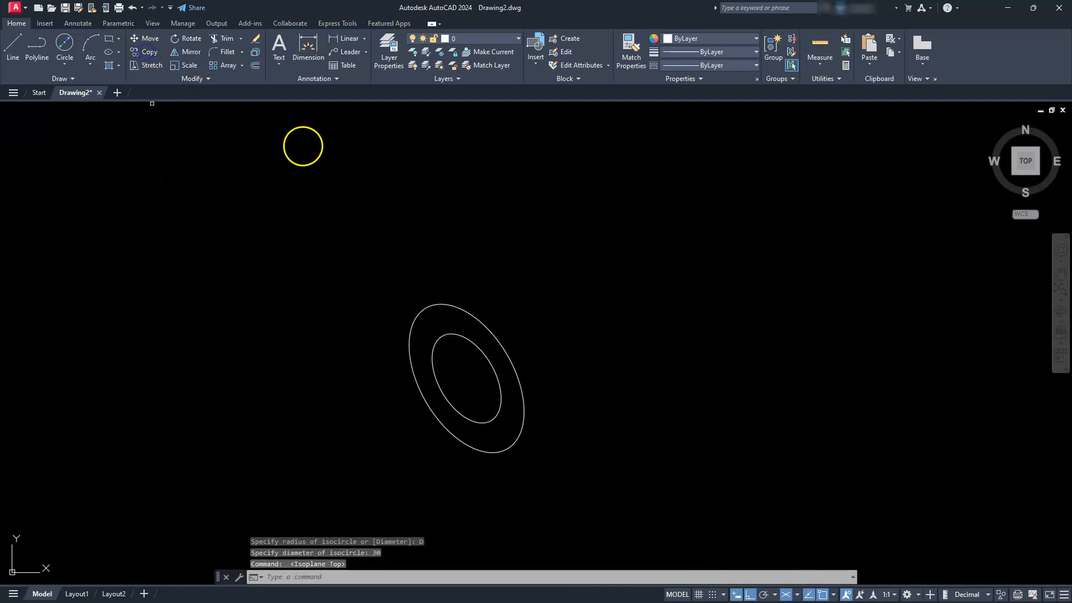
click(516, 371)
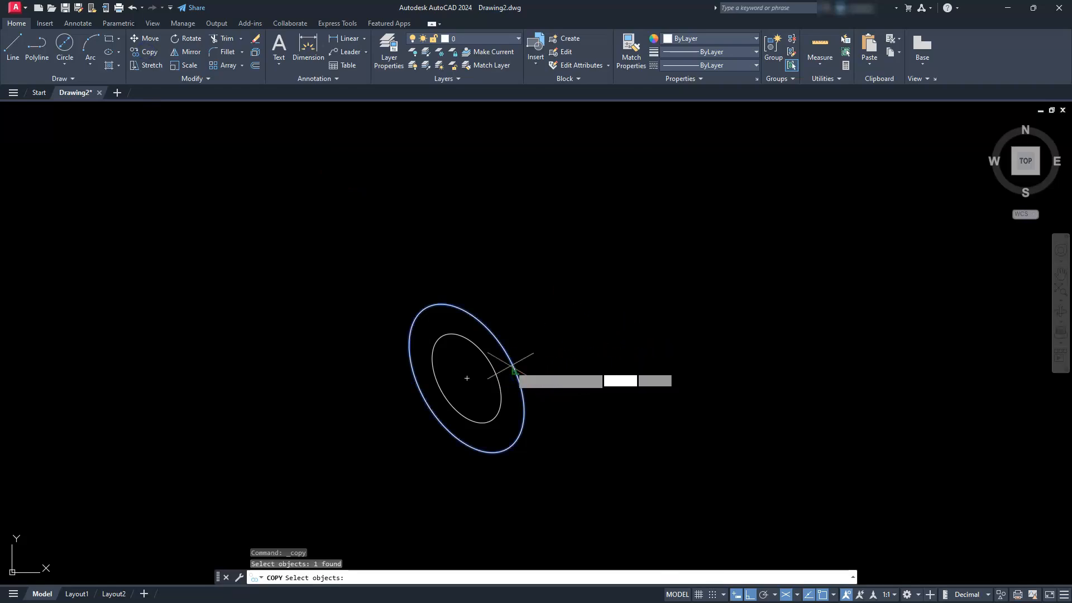
key(Return)
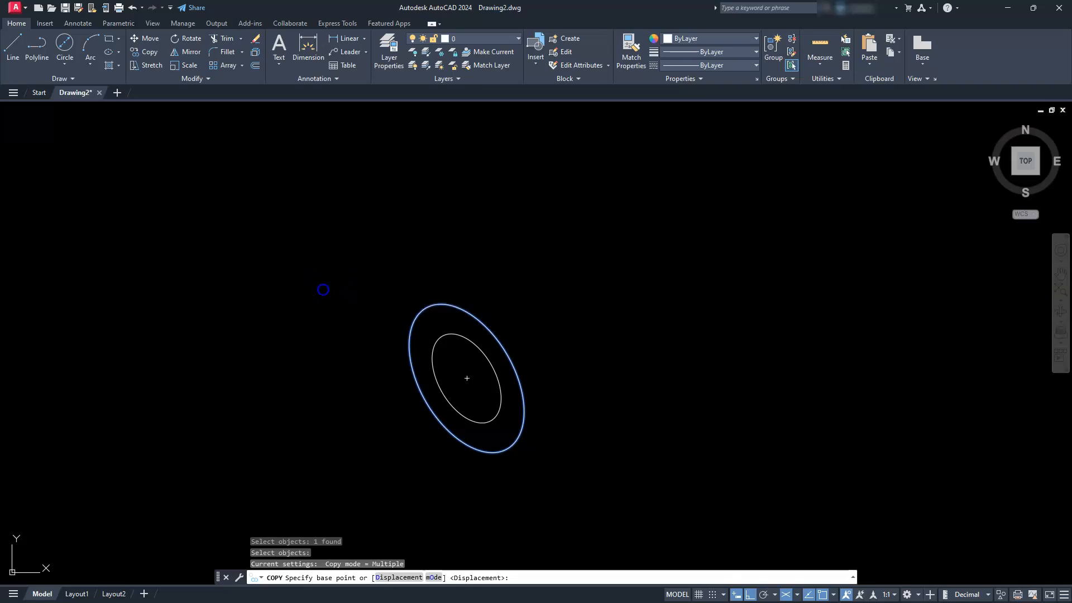
click(322, 289)
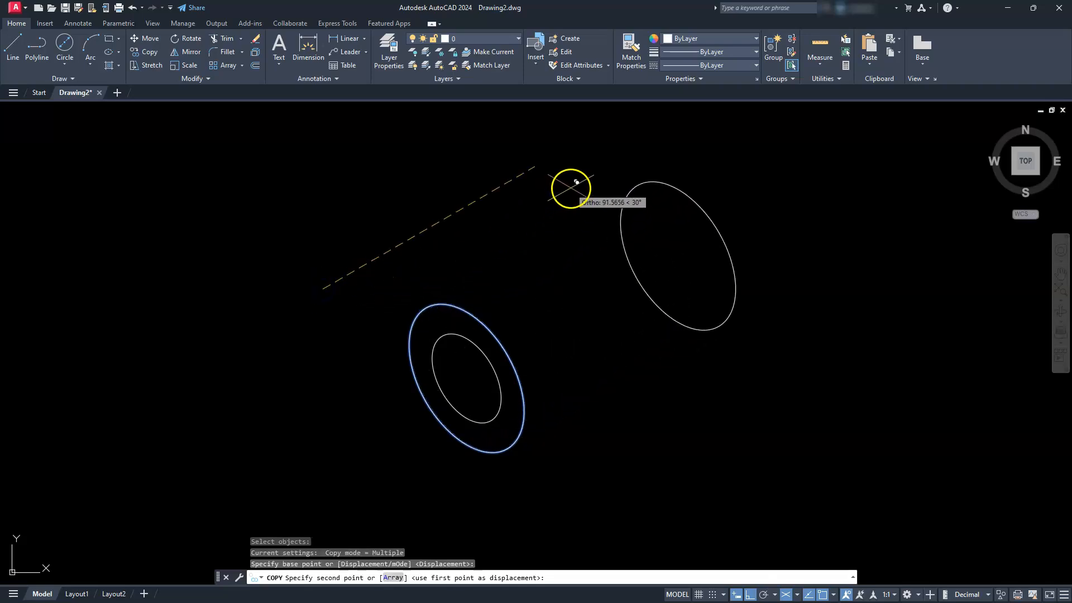
text(95)
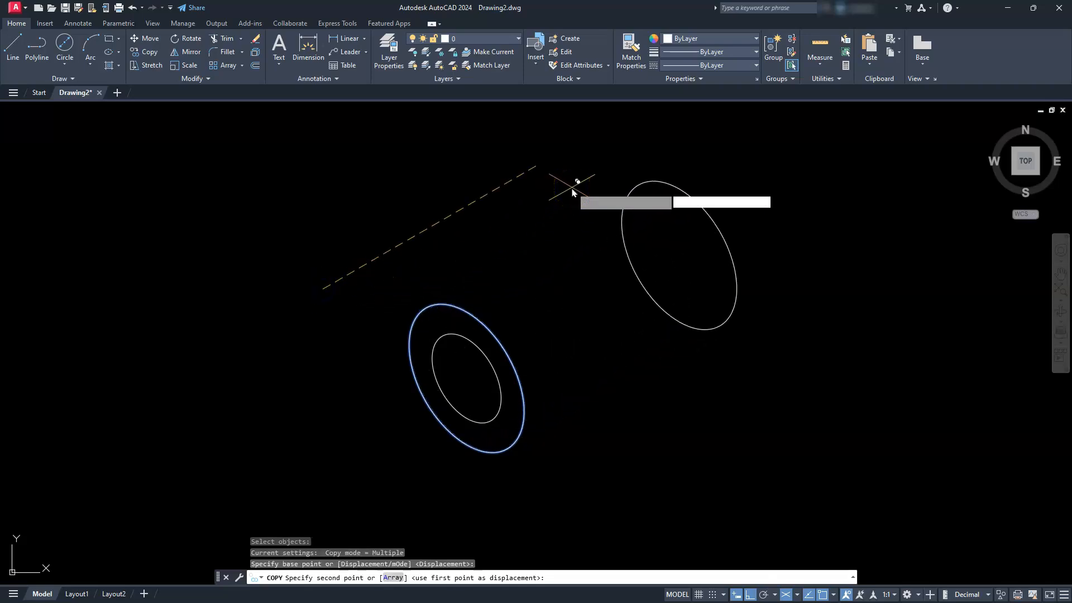
key(Return)
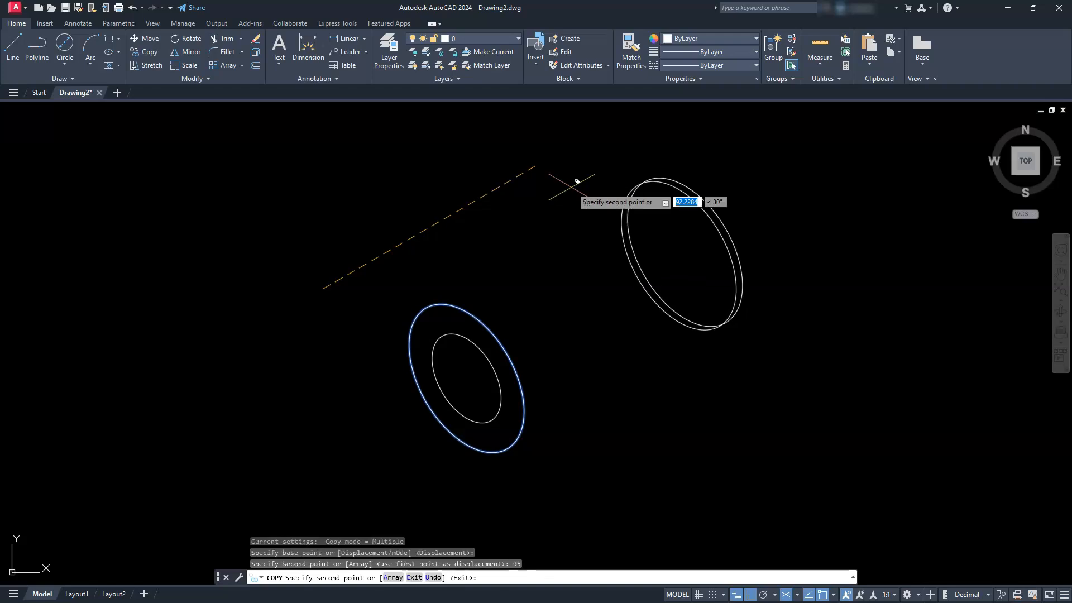
key(Return)
- Draw a line along the 30-degree axis joining the lower edges of the front and rear 50-diameter isocircles
text(l)
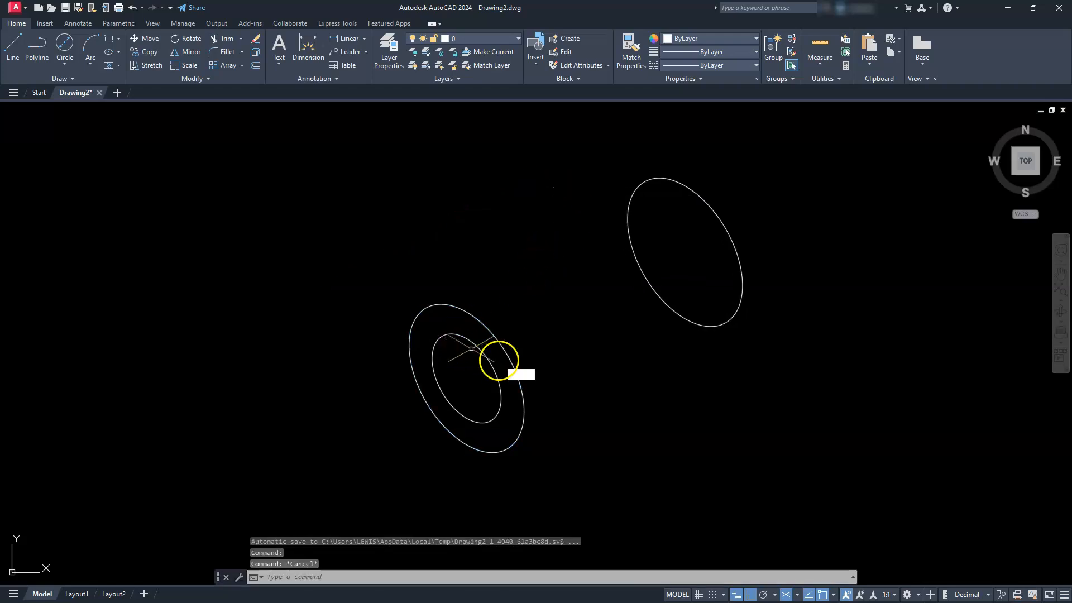
key(Return)
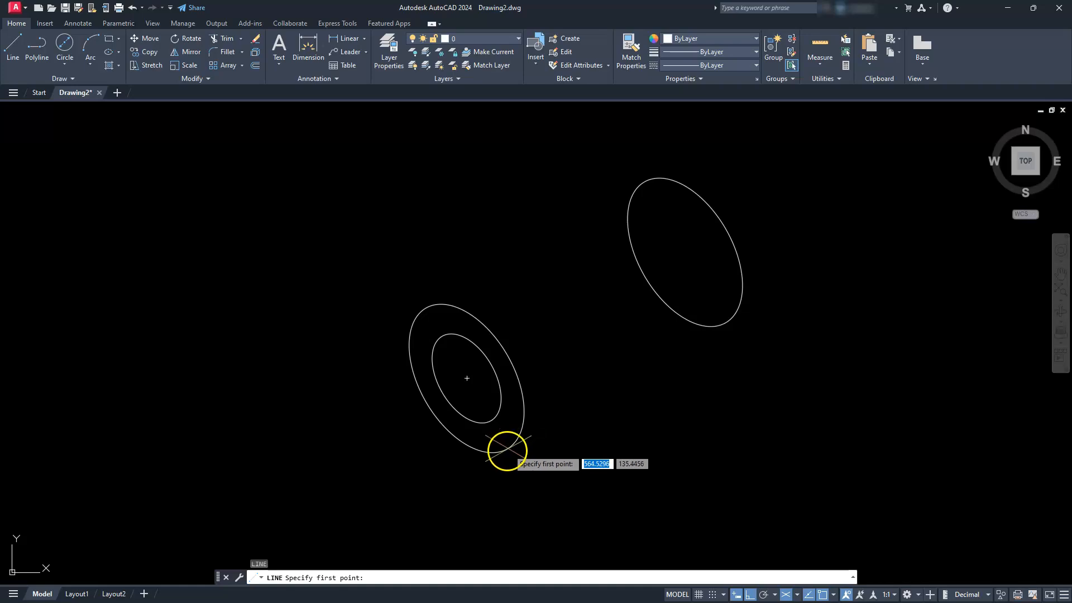
click(504, 450)
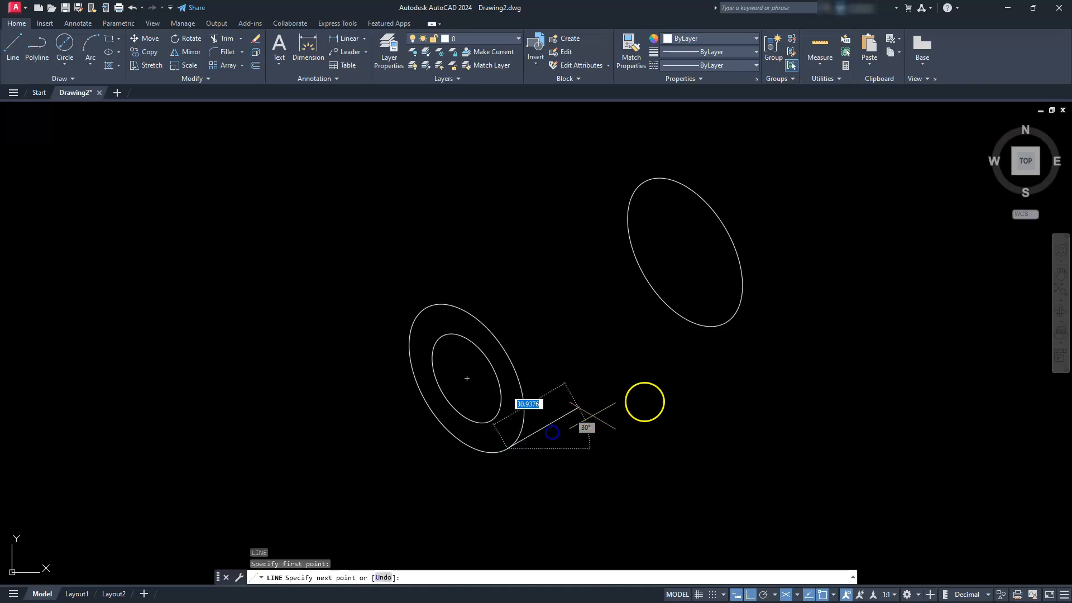
click(727, 323)
key(Escape)
key(Escape)
key(Escape)
key(Escape)
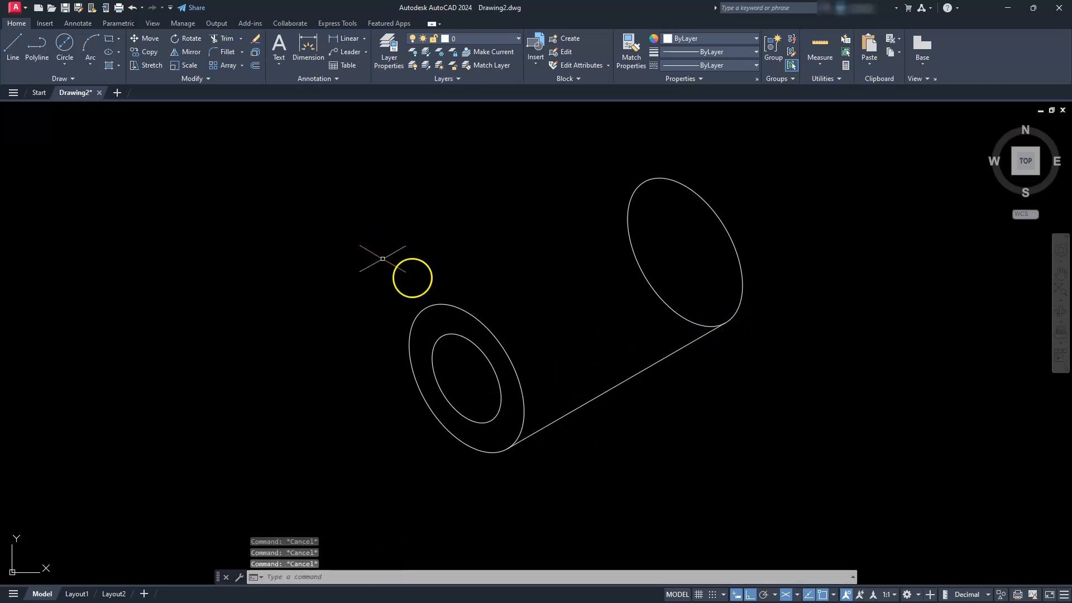
- Draw a line along the 30-degree axis joining the upper edges of the front and rear 50-diameter isocircles
click(12, 50)
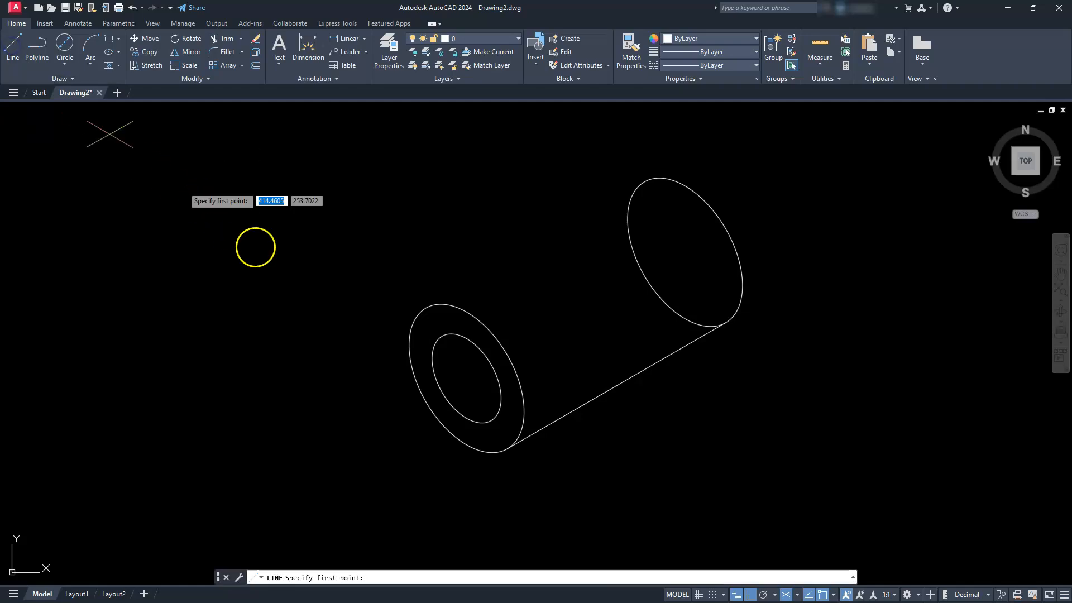
click(426, 307)
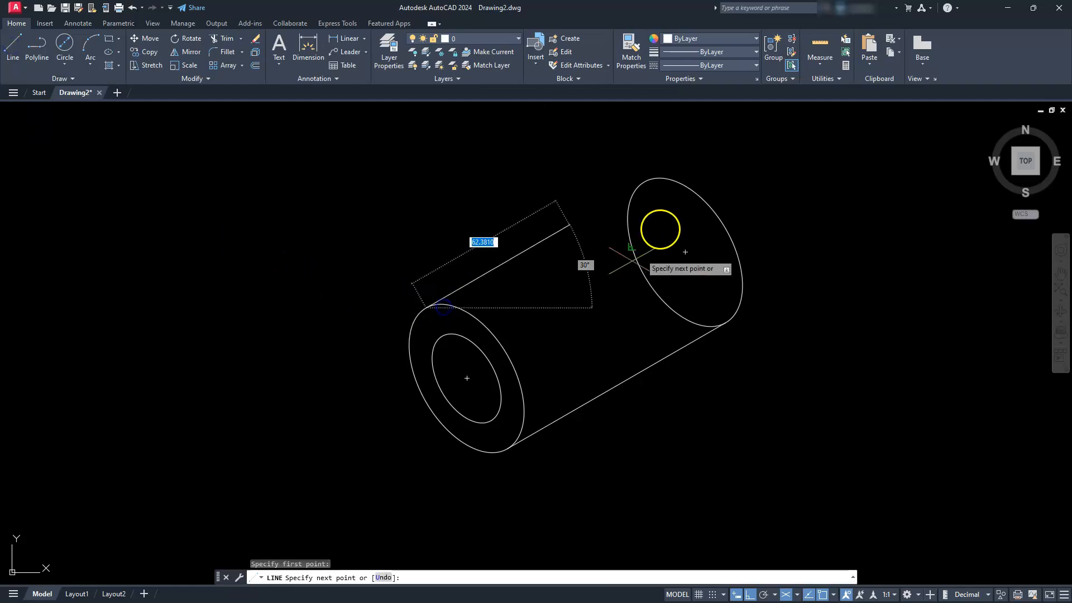
click(647, 184)
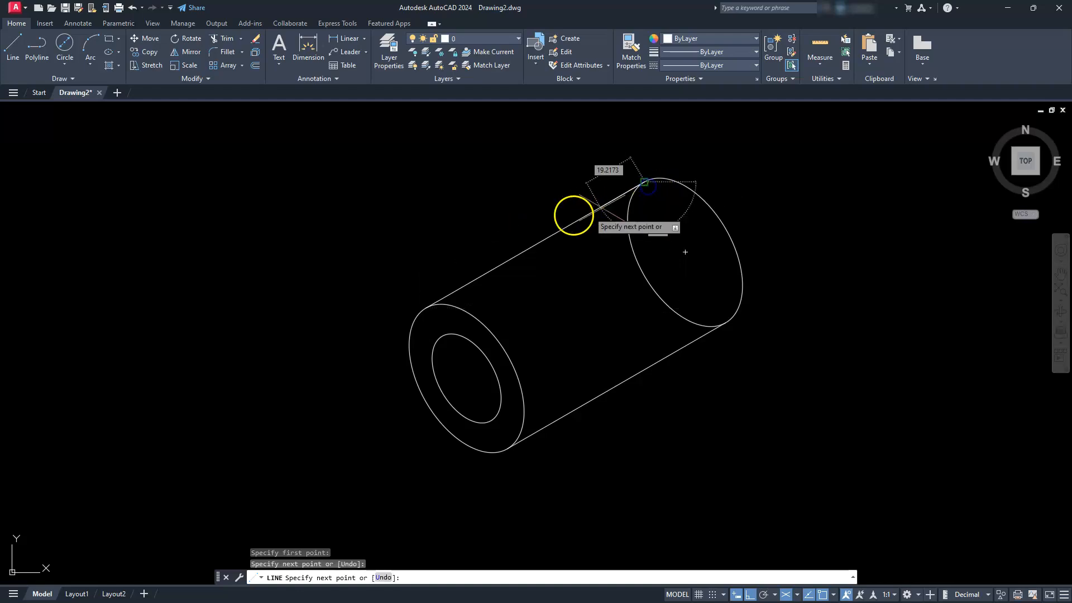
key(Escape)
key(Escape)
key(Escape)
- Trim away the hidden inner part of the rear isocircle between the two edge lines of the cylinder
click(222, 38)
click(643, 278)
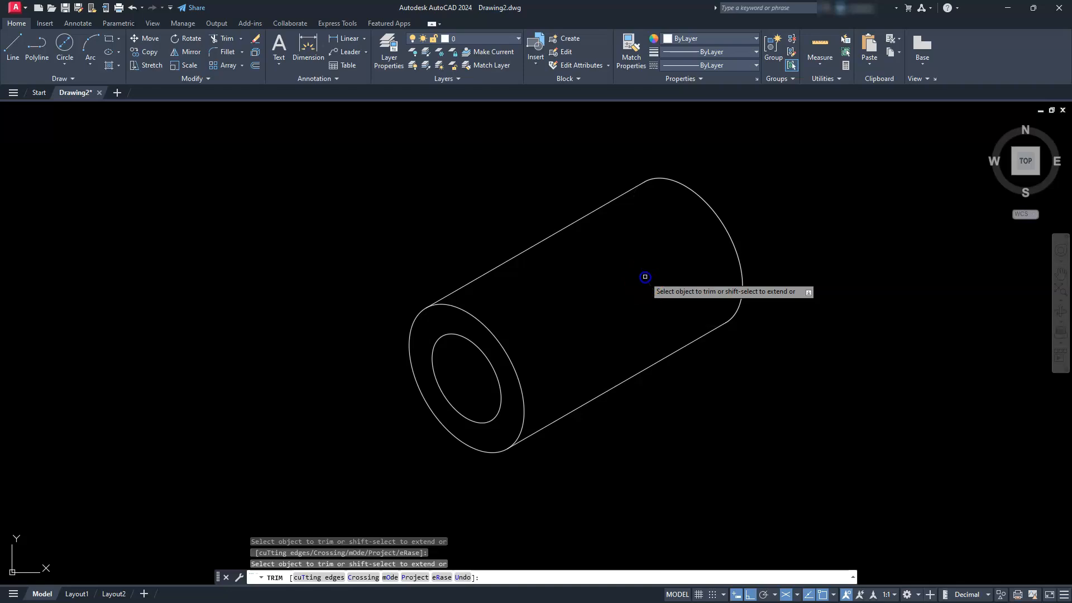
key(Escape)
key(Escape)
key(Escape)
- Switch to isoplane Left and draw an isocircle of radius 35 concentric with the cylinder's front face
scroll(626, 277, down, 2)
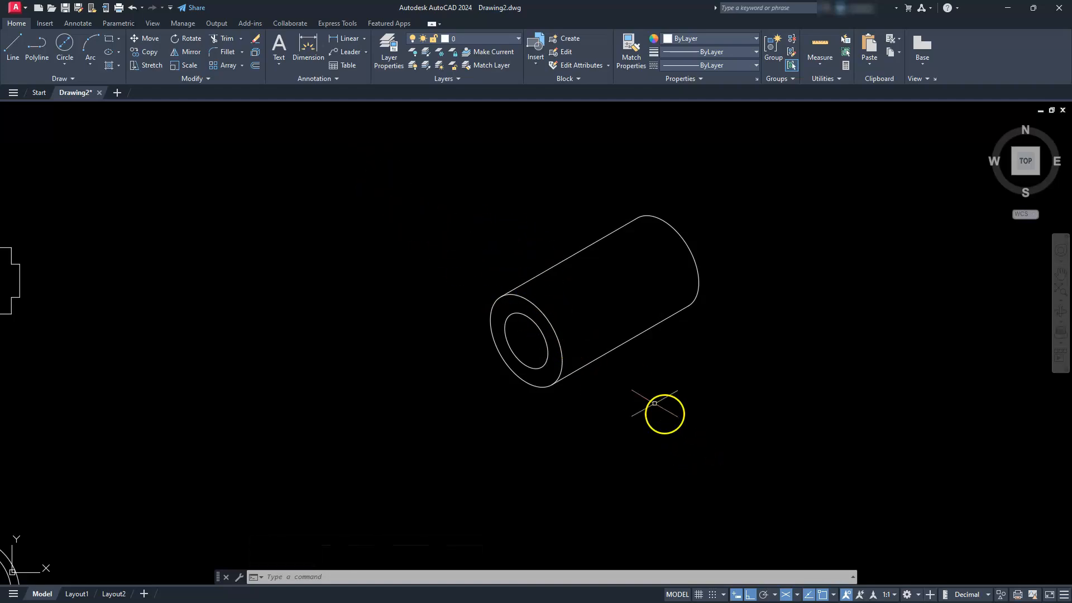
middle_drag(489, 360, 502, 392)
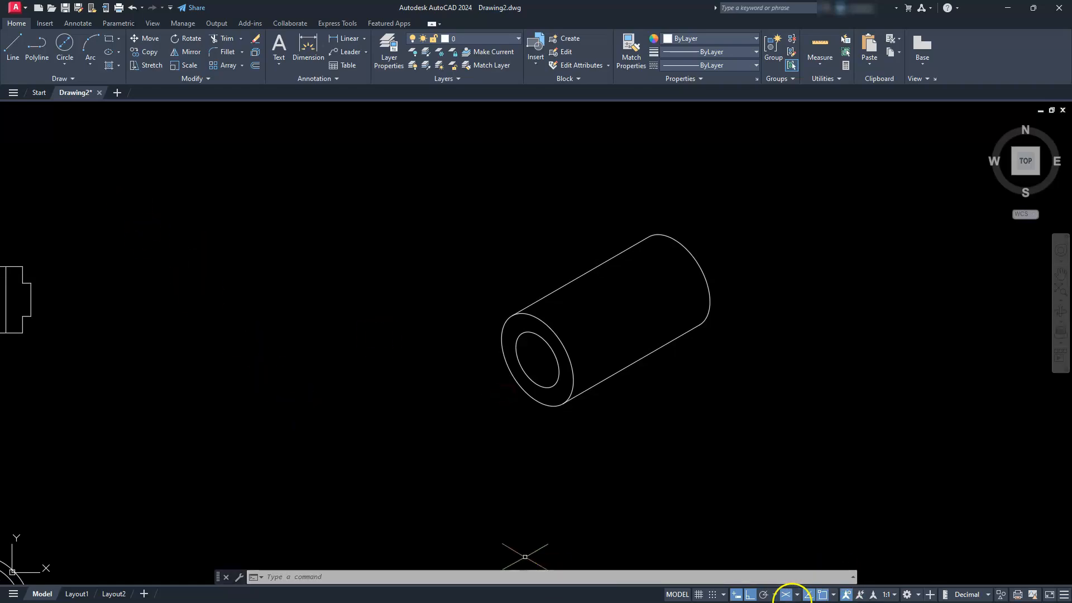
click(797, 596)
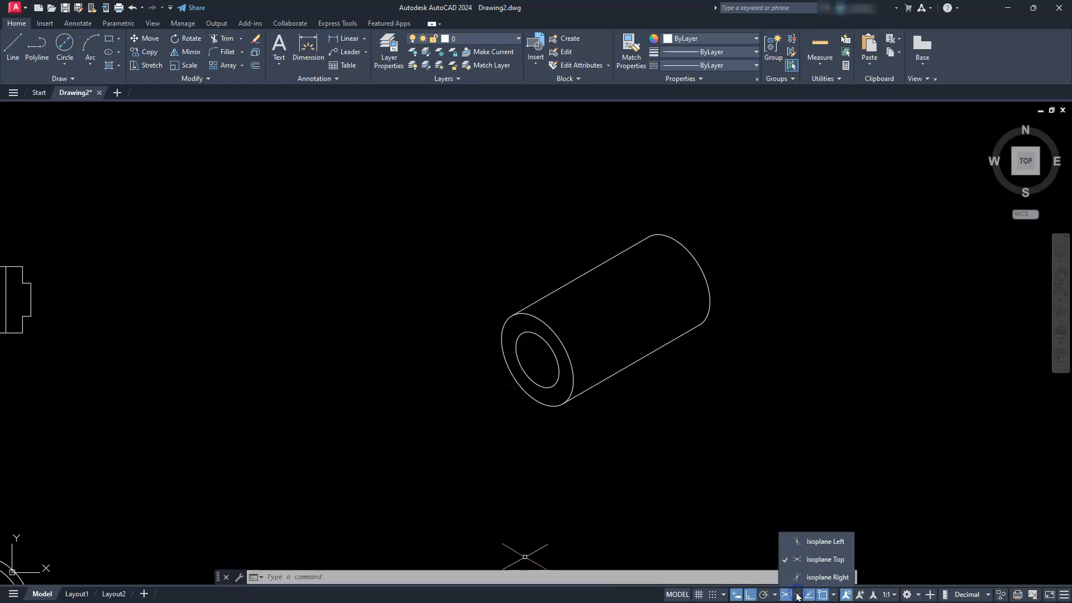
click(812, 538)
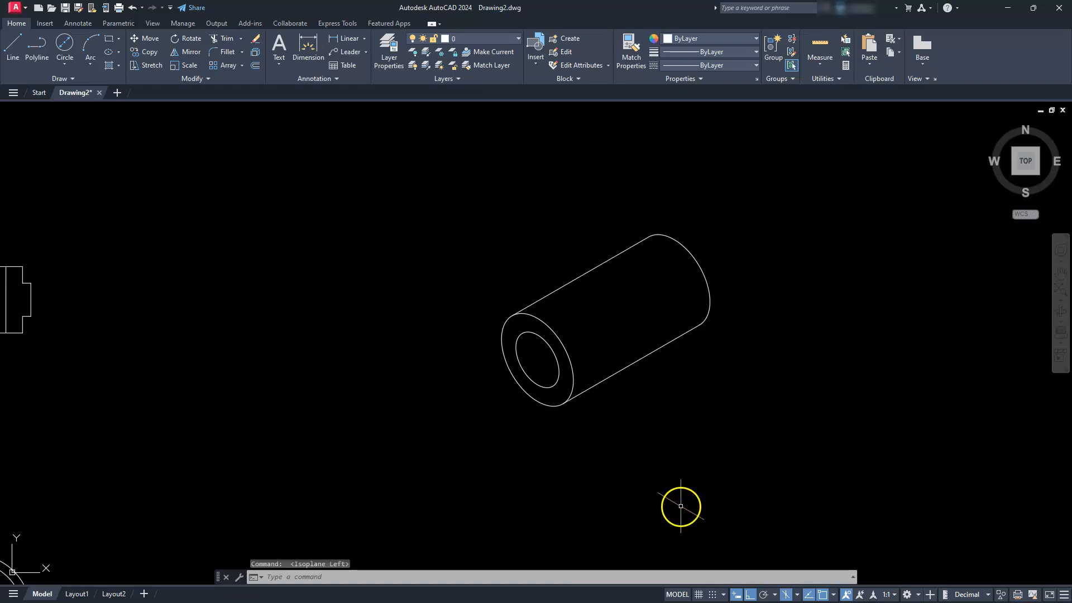
text(l)
key(Return)
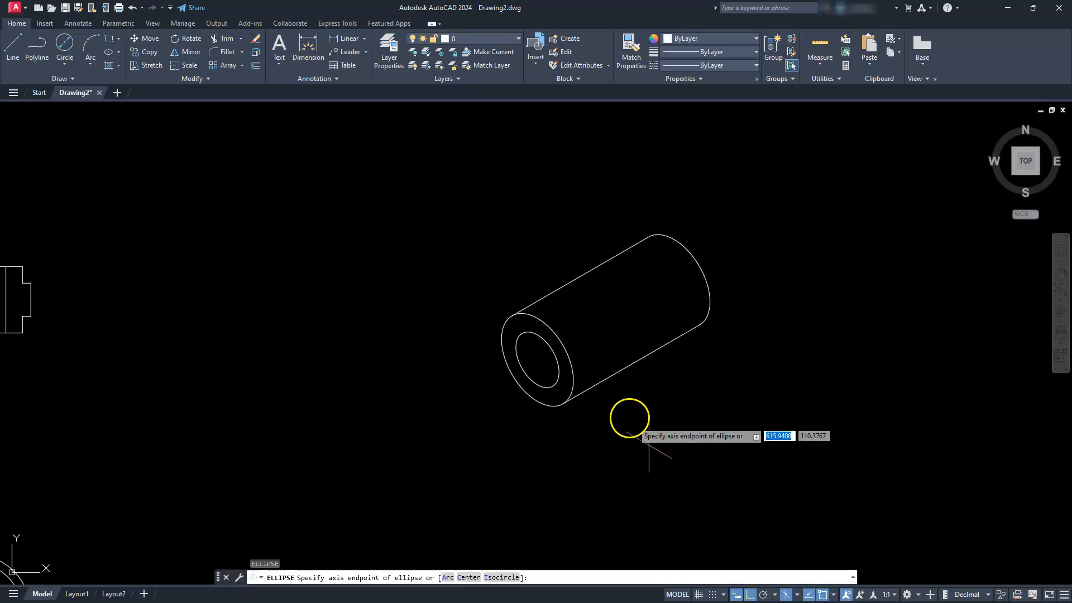
text(i)
key(Return)
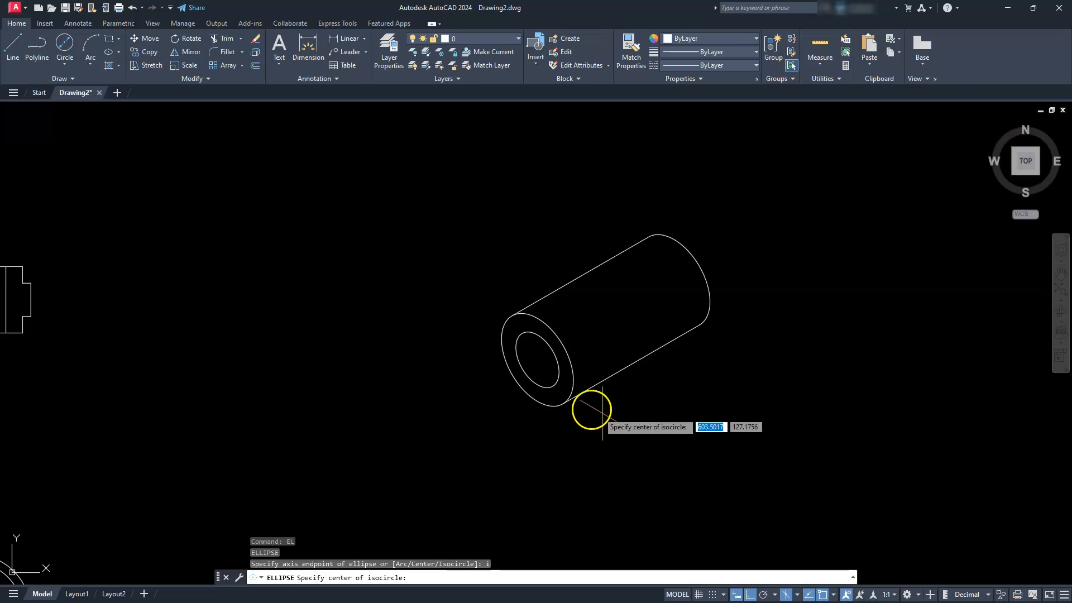
click(538, 361)
click(537, 360)
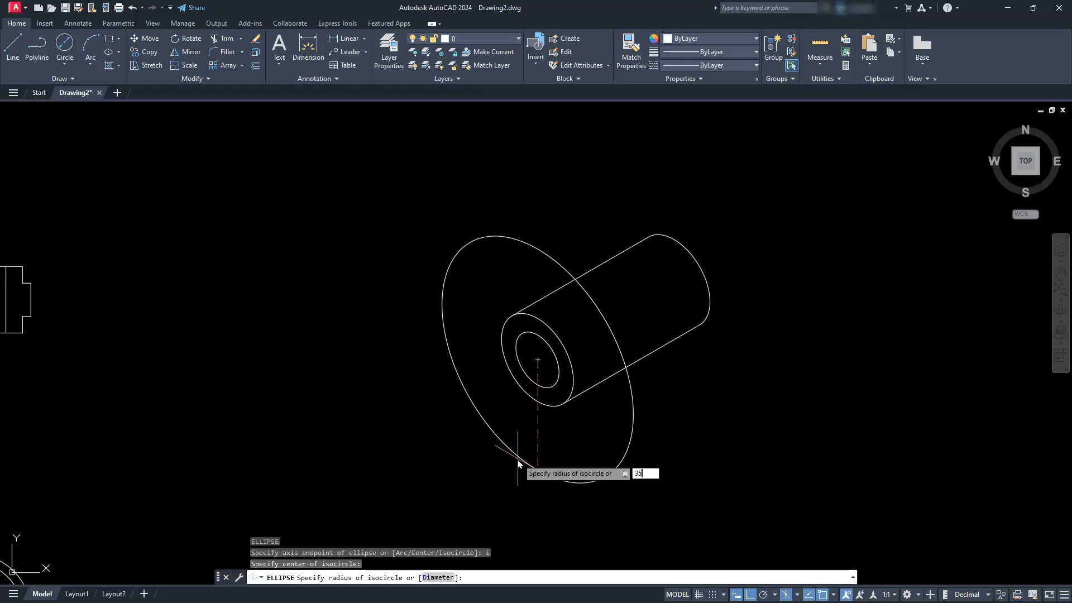
key(Return)
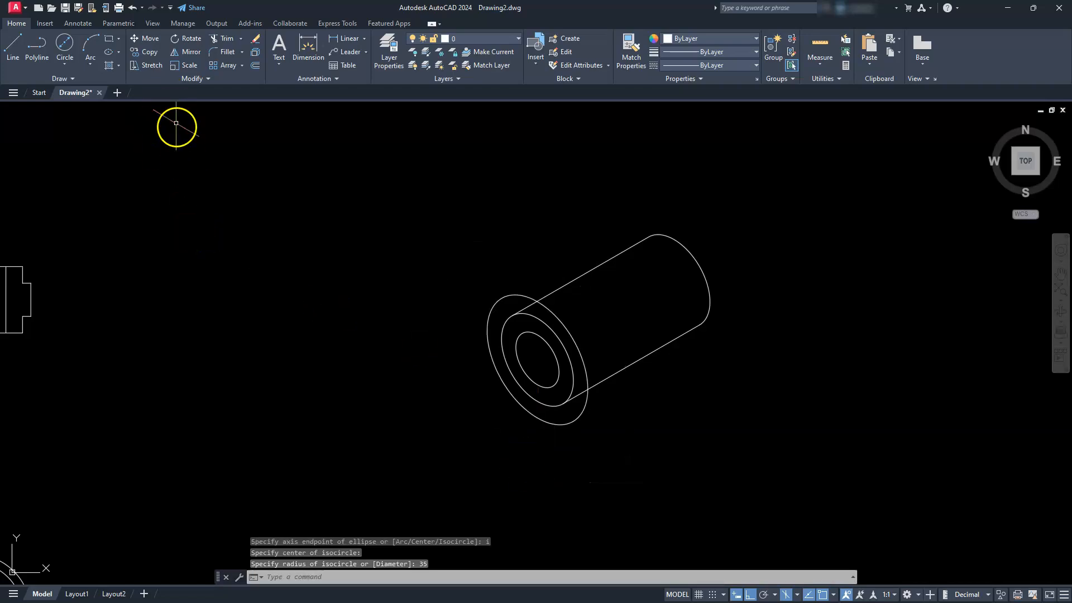
- Copy the 35-radius and 50-diameter front isocircles 15 units back along the 30-degree axis in isoplane Top
click(146, 51)
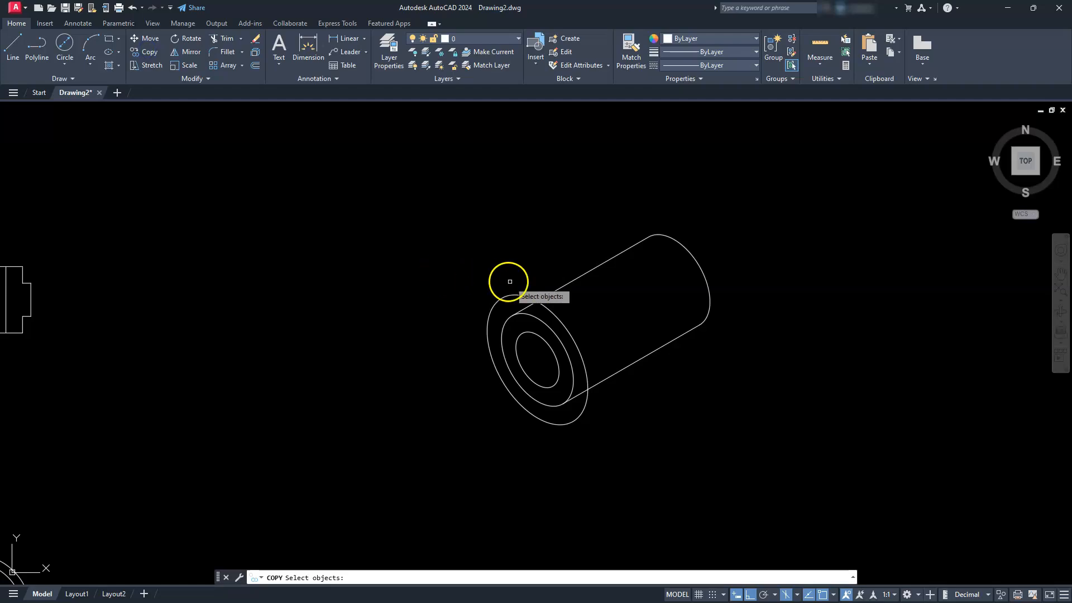
click(552, 312)
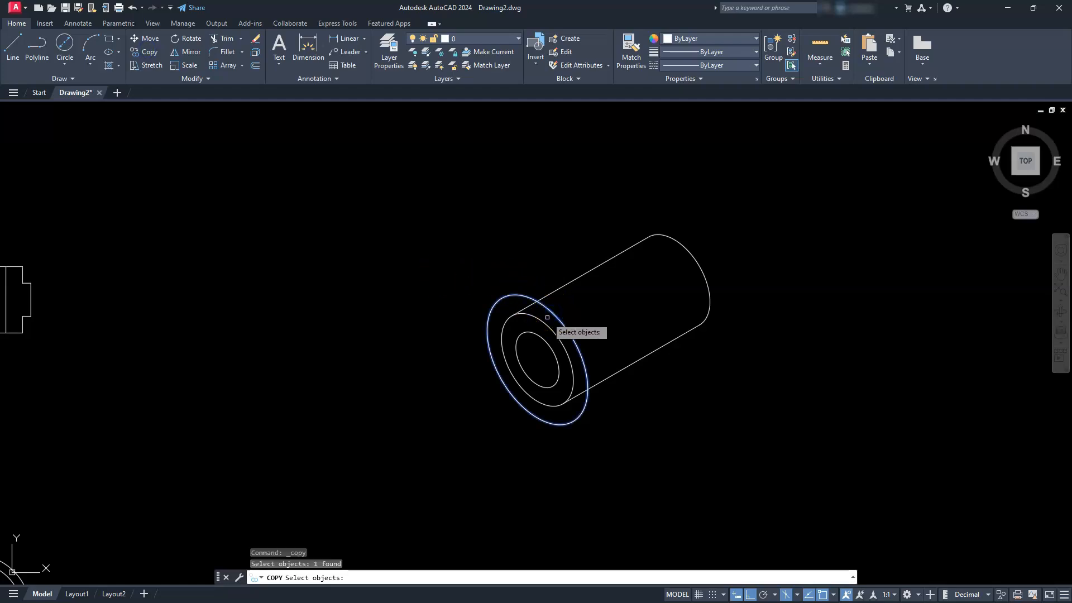
click(542, 320)
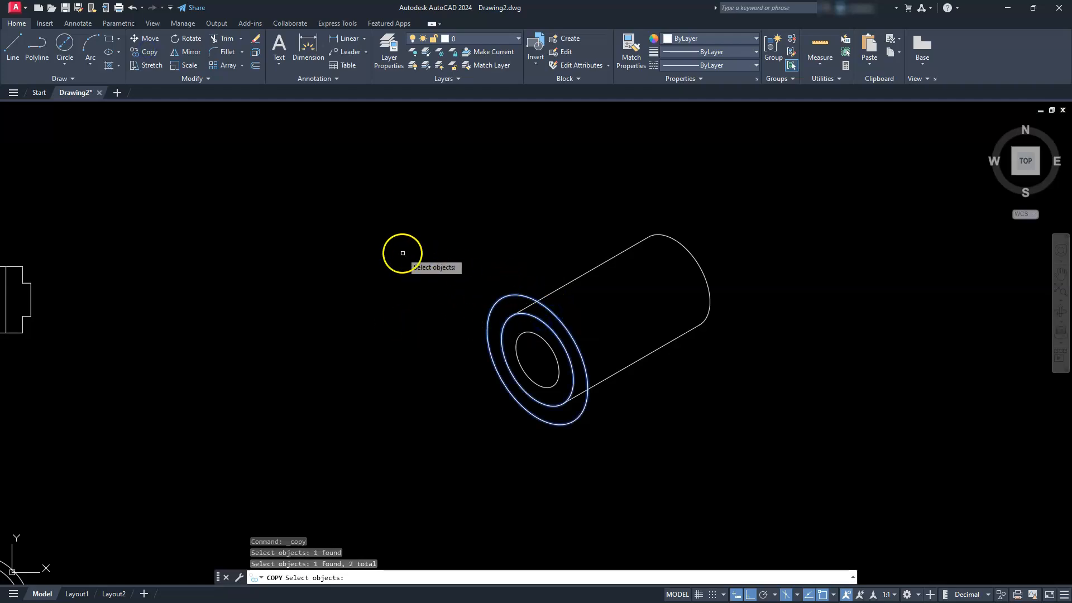
right_click(341, 246)
click(786, 594)
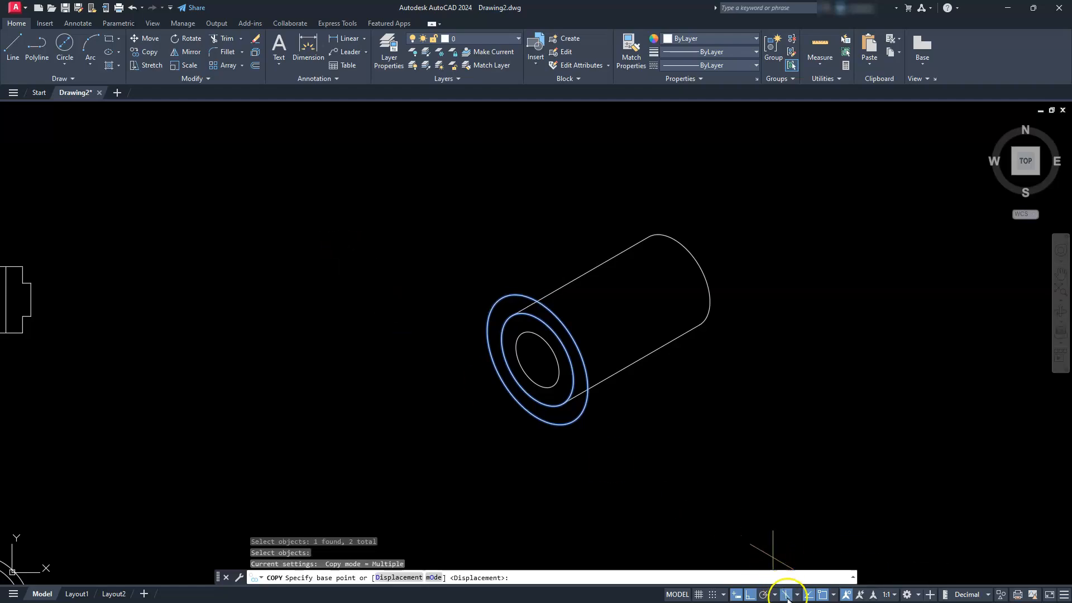
click(796, 595)
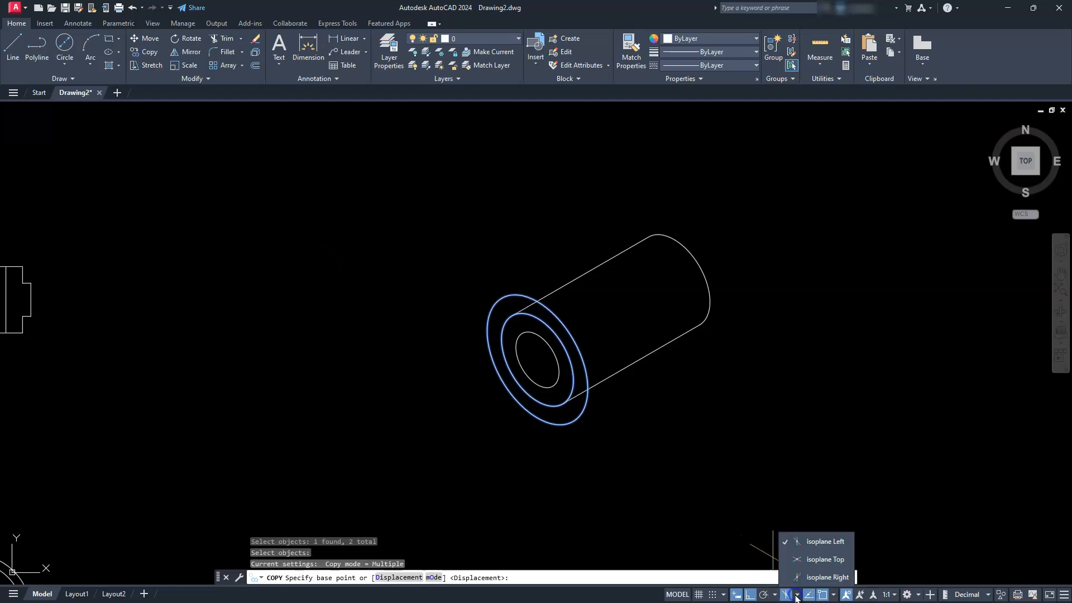
click(805, 559)
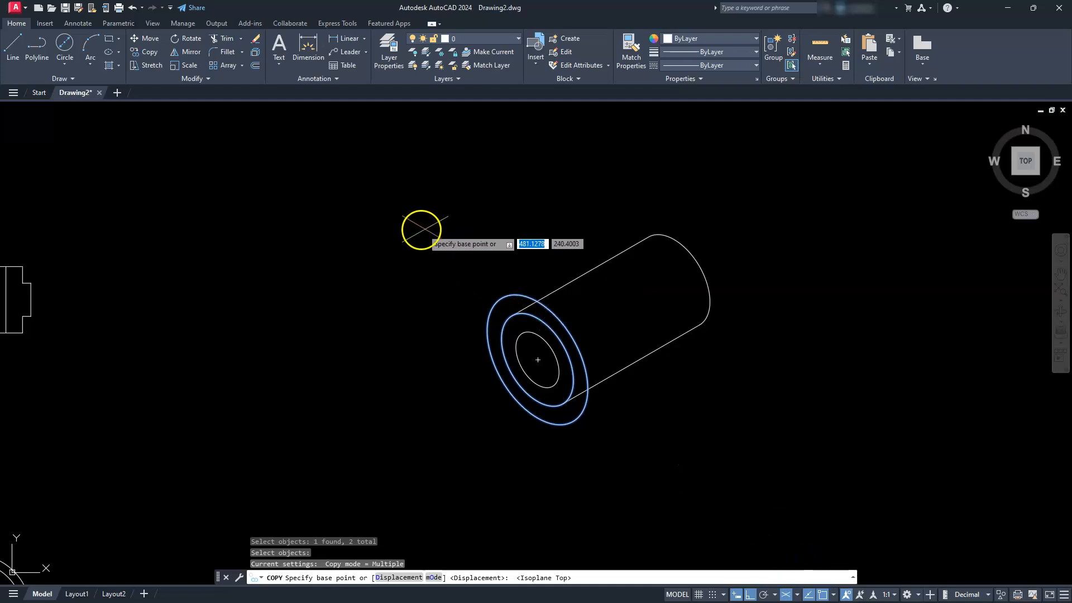
click(398, 228)
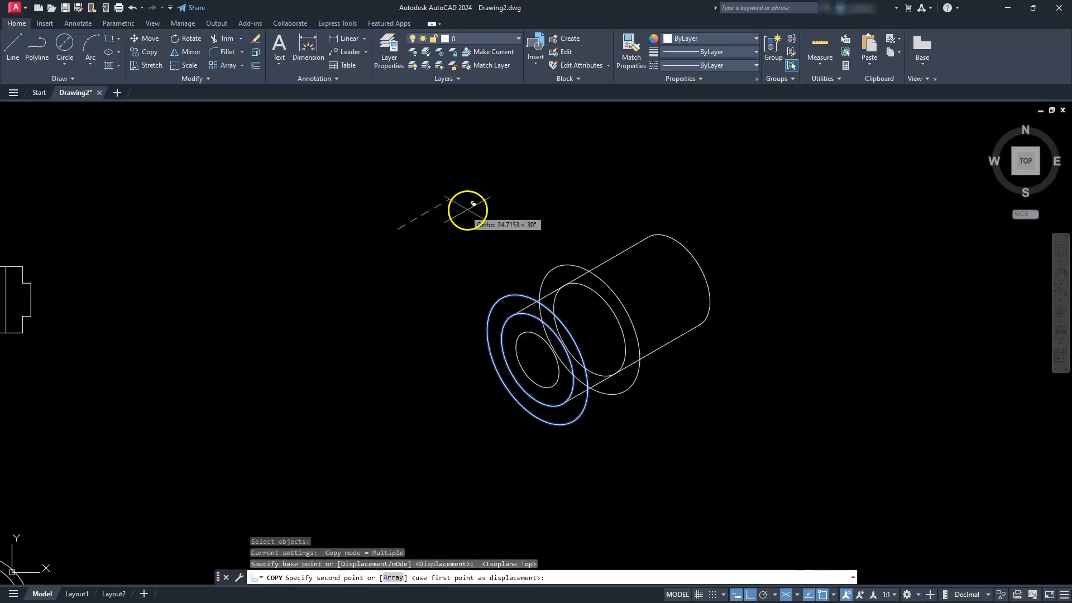
text(15)
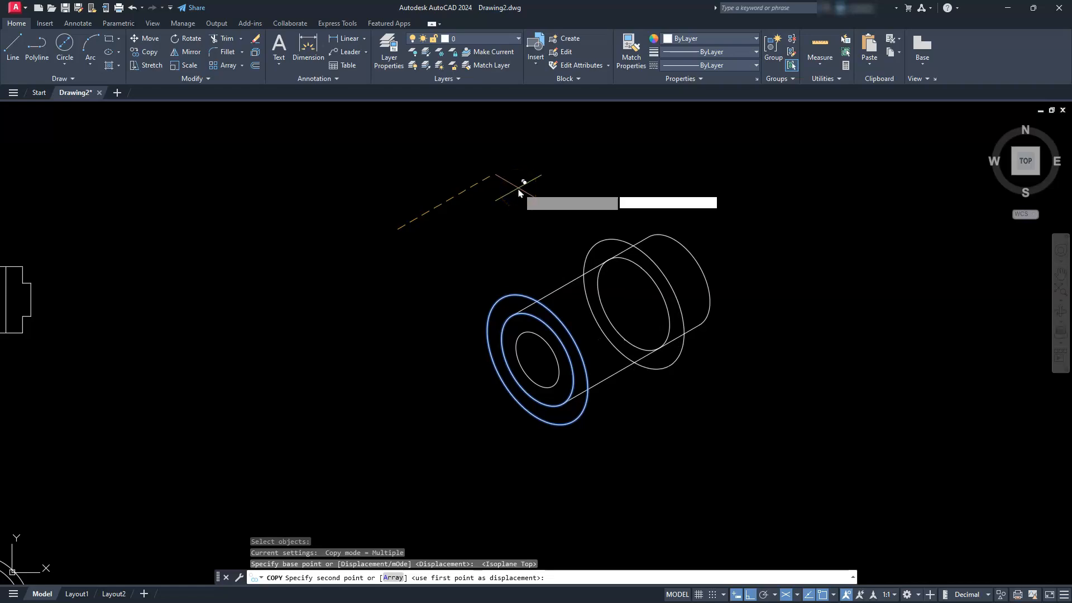
key(Return)
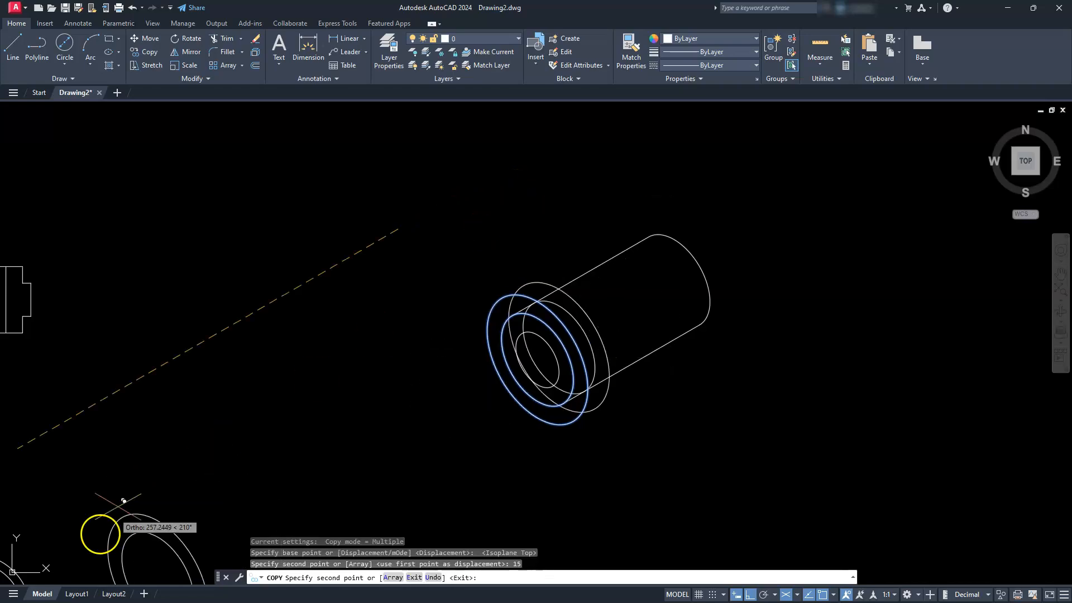
key(Return)
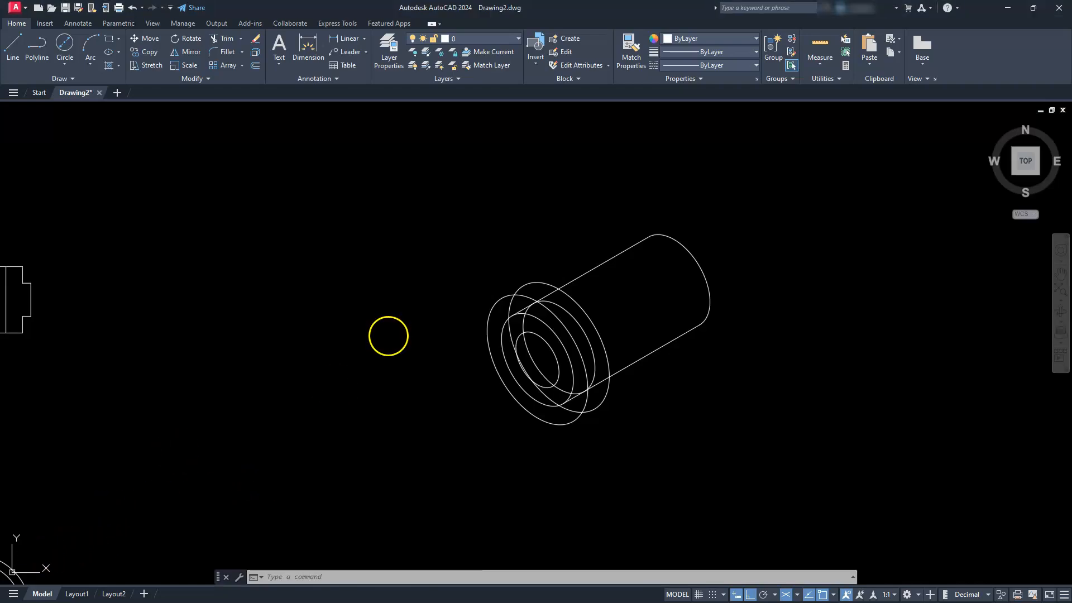
key(Escape)
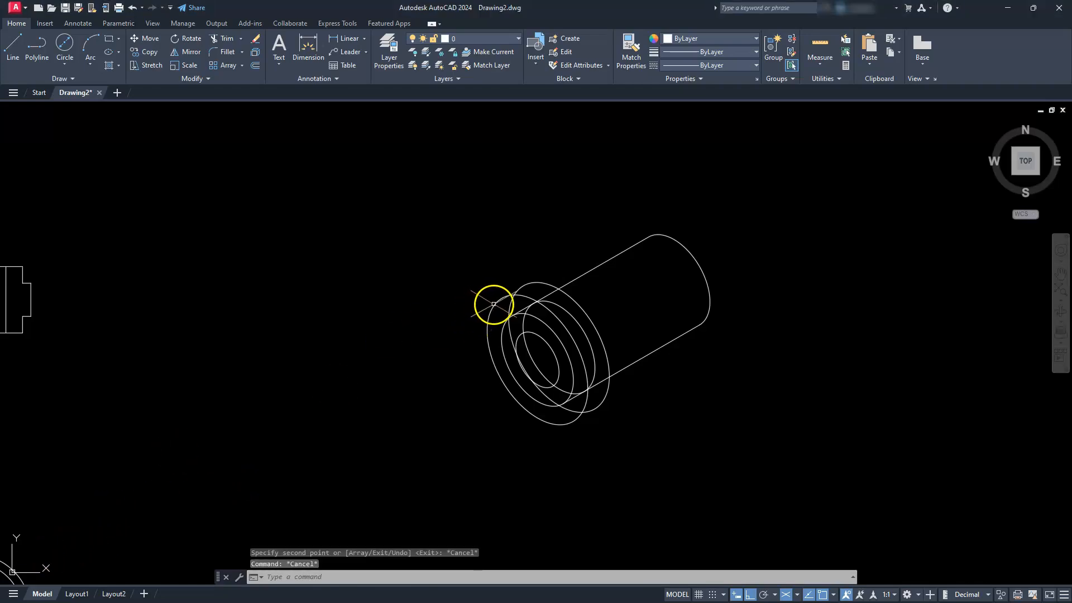
- Delete the large outer ellipse at the front end of the isometric cylinder
click(493, 303)
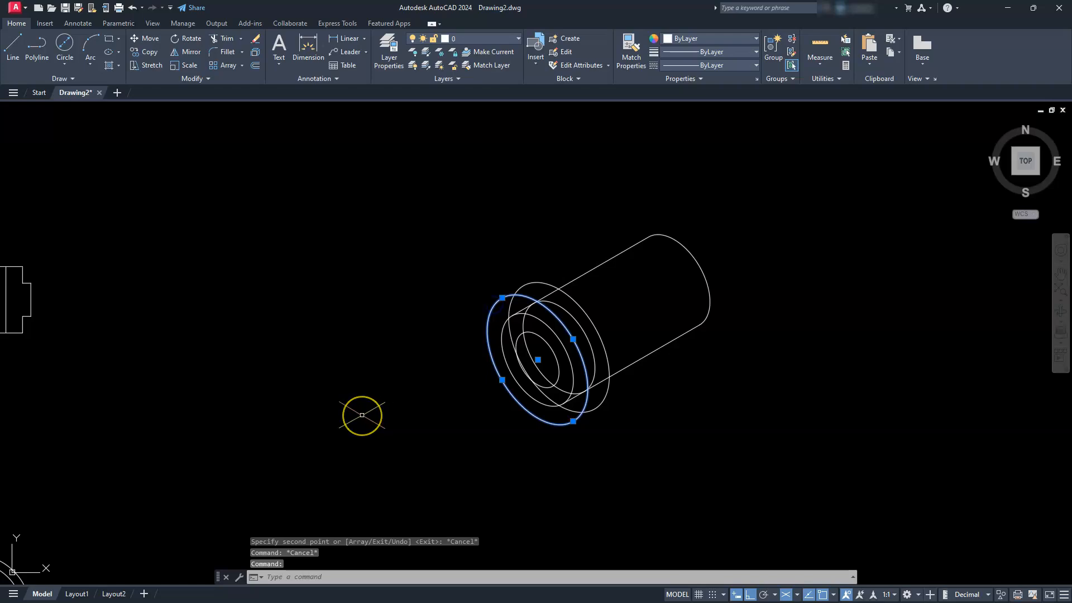
key(Delete)
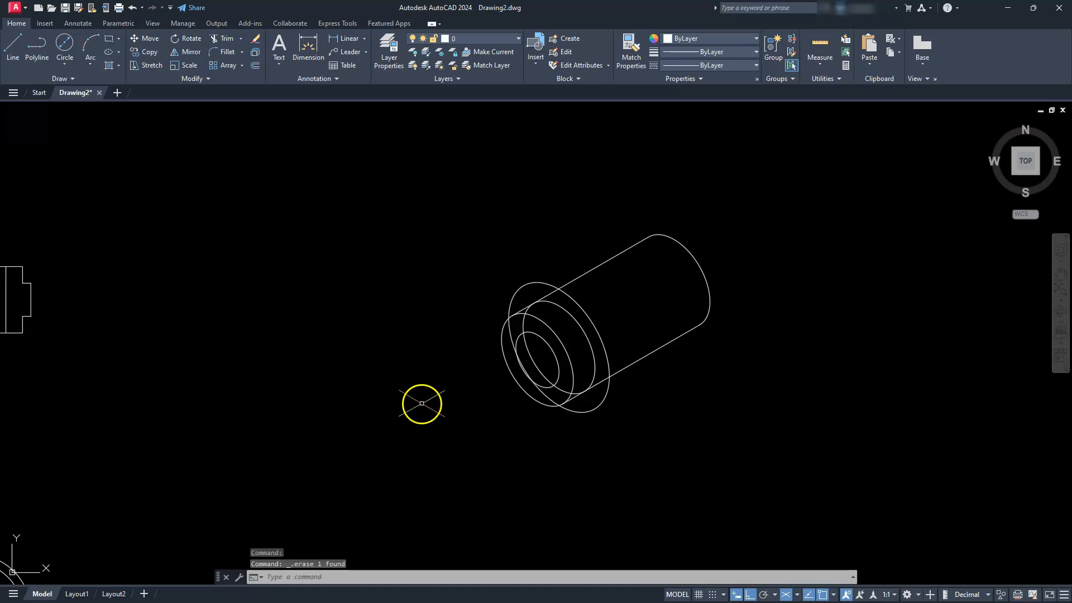
- Draw a 100-unit construction line at 150° on the left isoplane, starting from the centre of the largest ellipse on the cylinder
scroll(268, 429, down, 4)
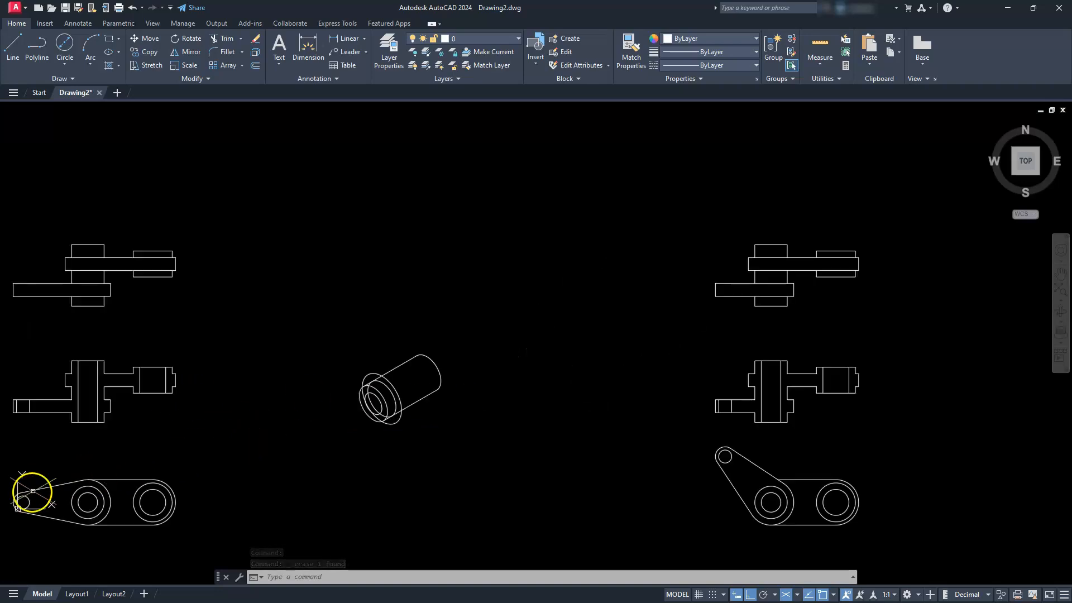
middle_drag(21, 496, 233, 423)
scroll(234, 423, up, 2)
scroll(238, 425, up, 3)
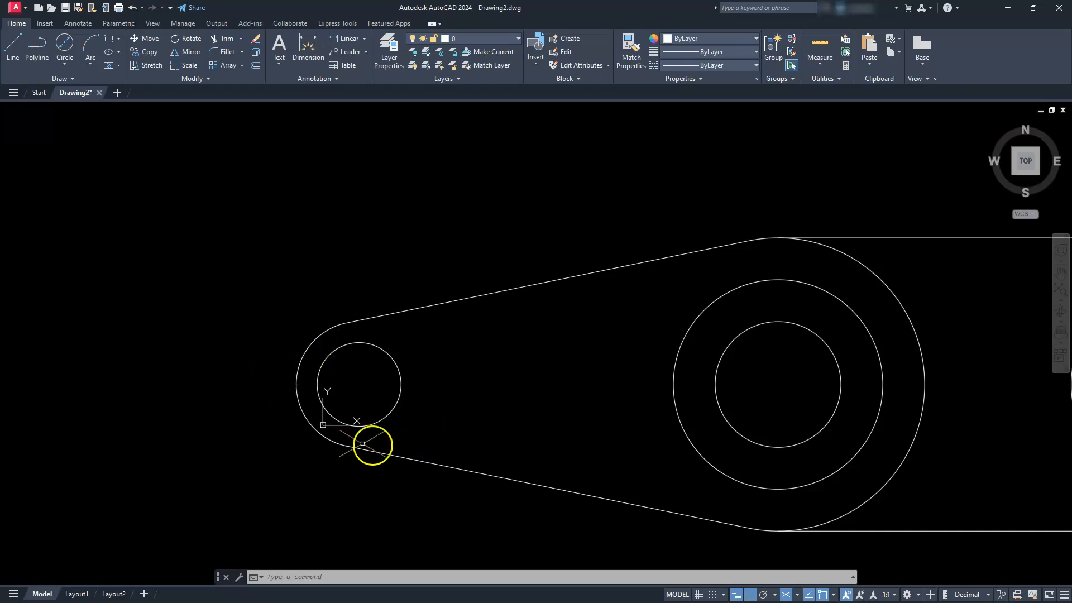
scroll(299, 414, down, 3)
scroll(508, 344, down, 3)
scroll(507, 331, up, 8)
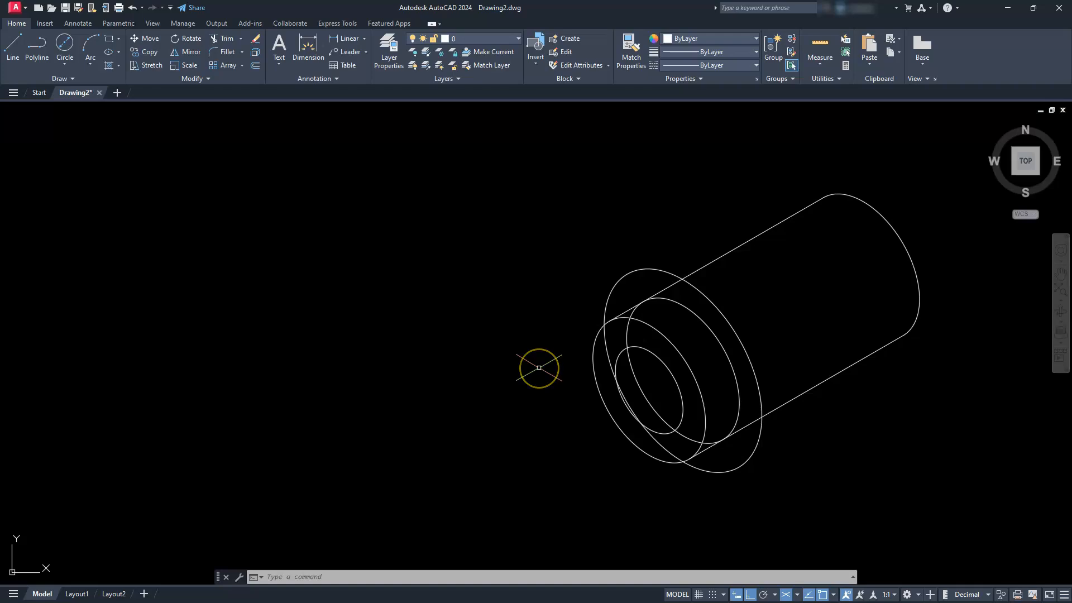
click(25, 47)
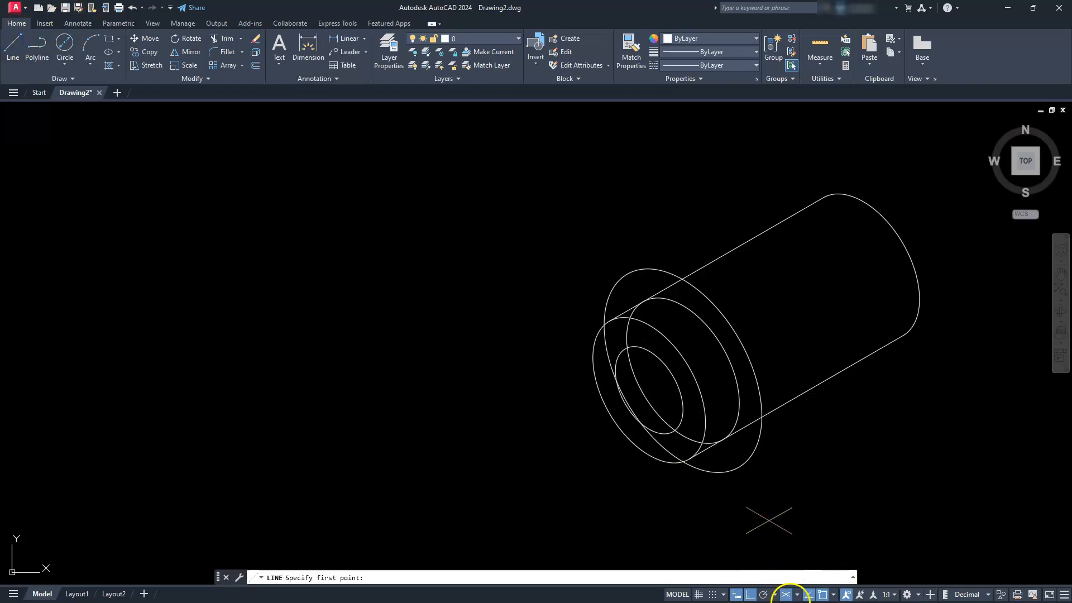
click(797, 594)
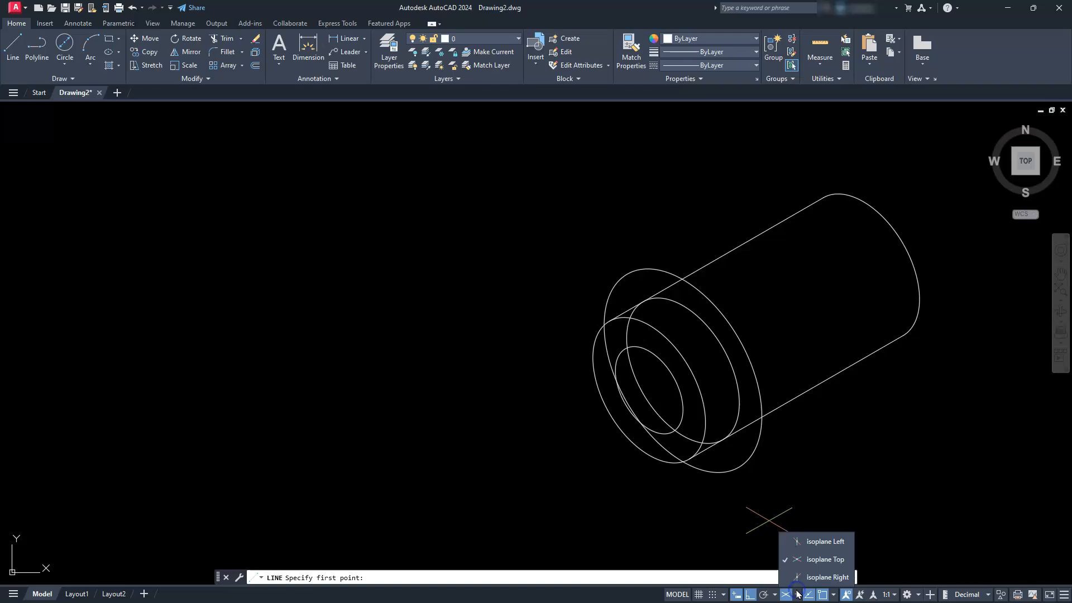
click(806, 546)
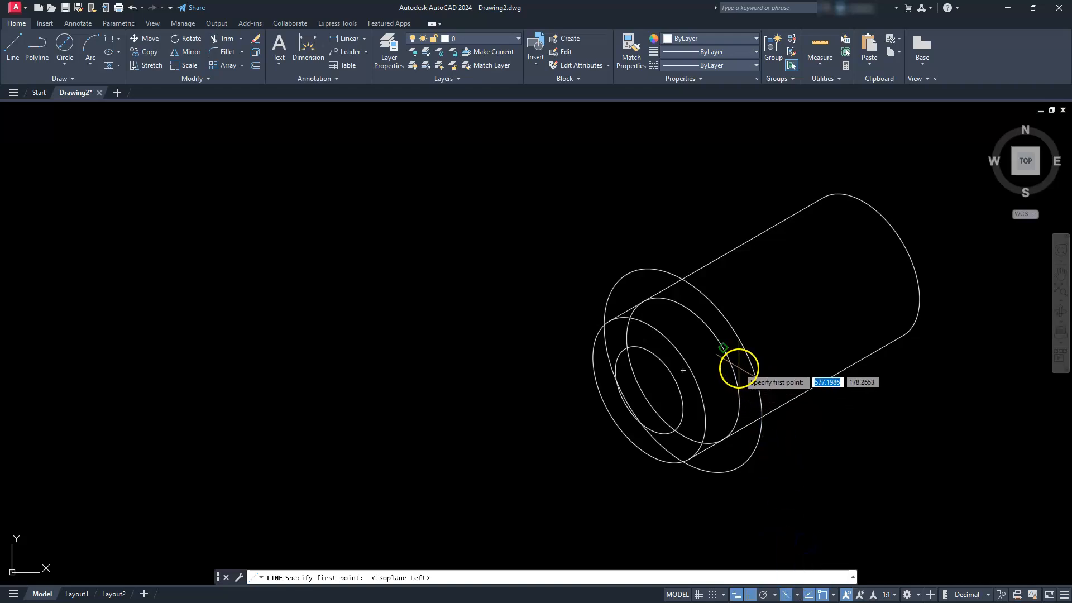
click(682, 371)
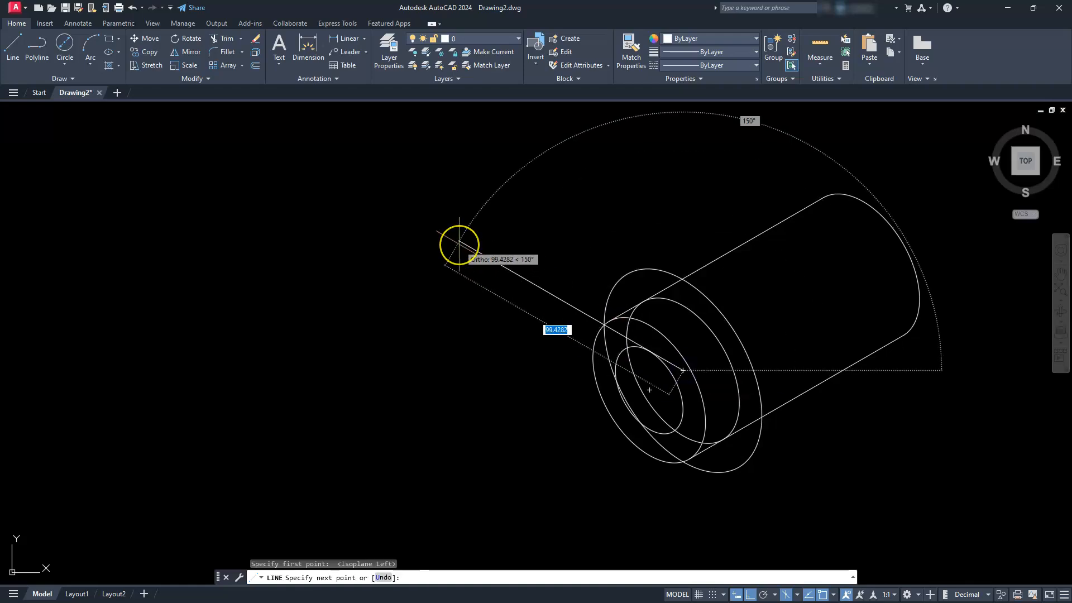
text(100)
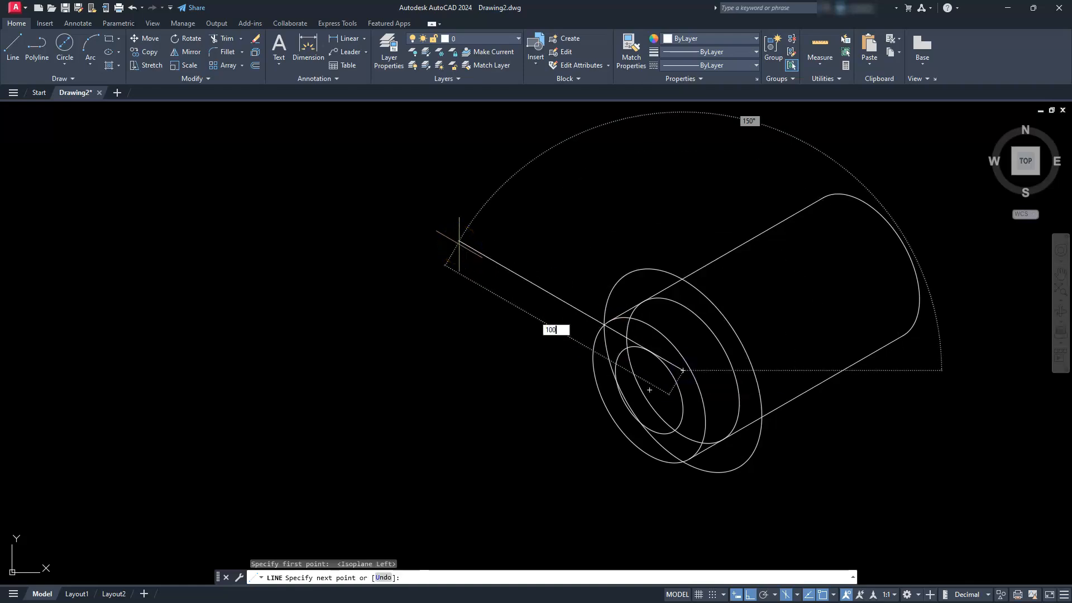
key(Return)
key(Escape)
key(Escape)
key(Escape)
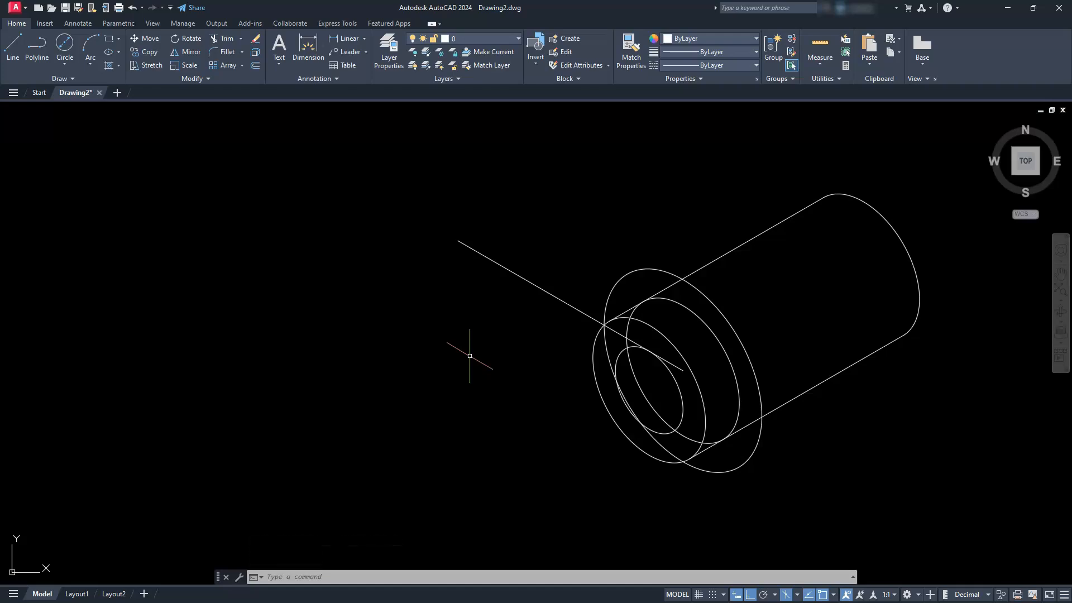
- Draw an isocircle of radius 15 centred on the free end of the construction line
text(el)
key(Return)
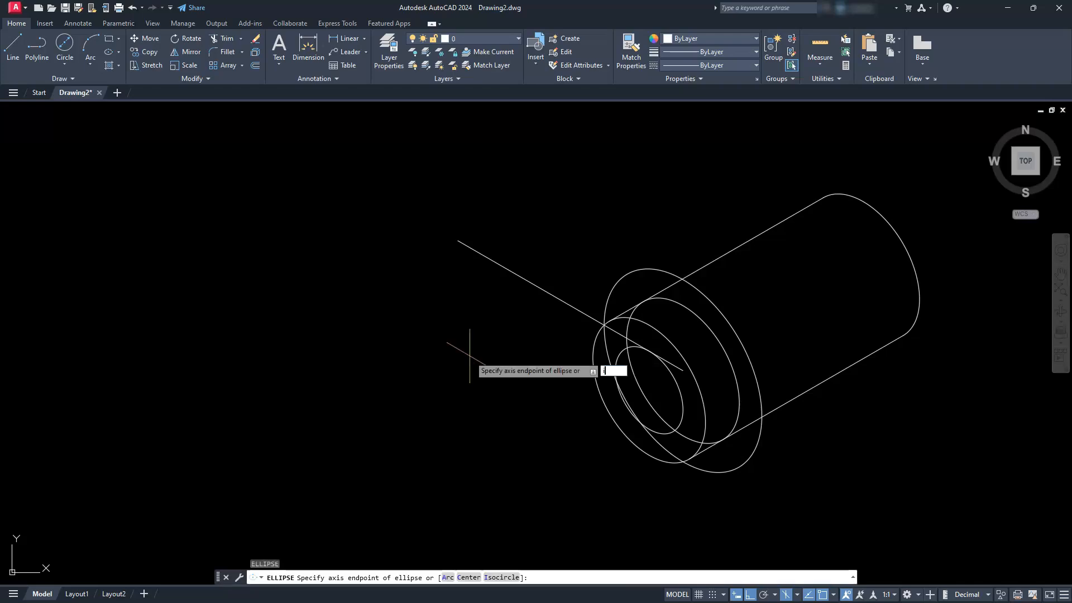
text(i)
key(Return)
click(458, 240)
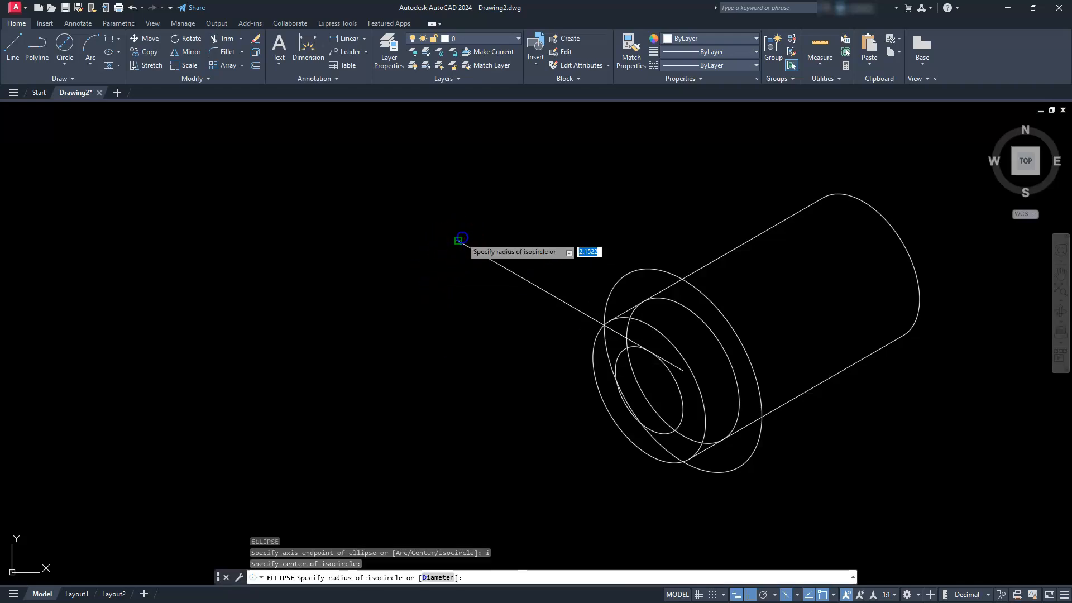
text(15)
key(Return)
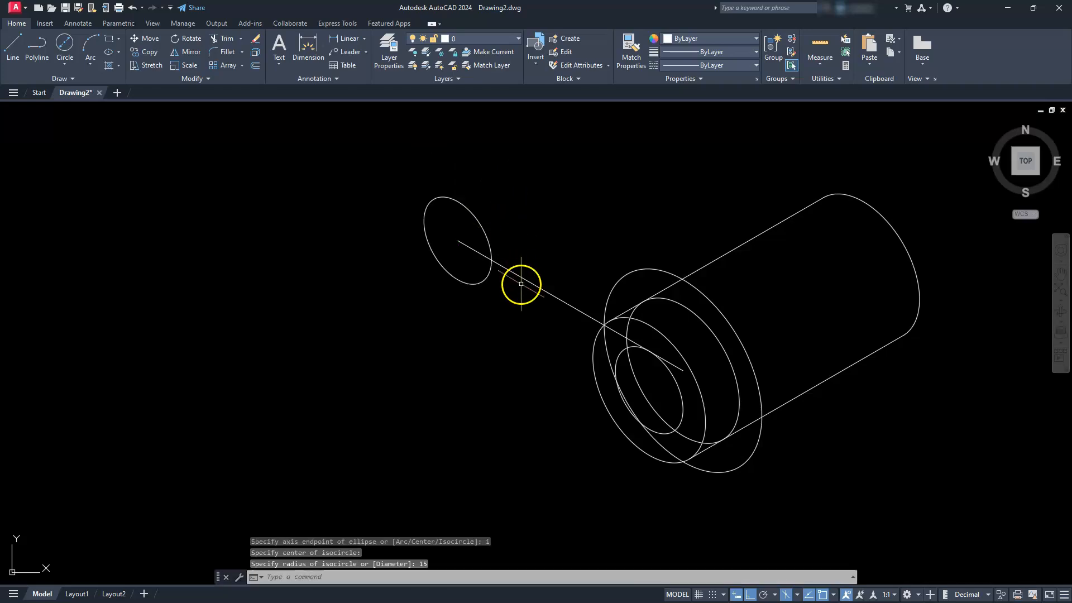
- Add a concentric isocircle of diameter 20 at the same end of the construction line
key(Return)
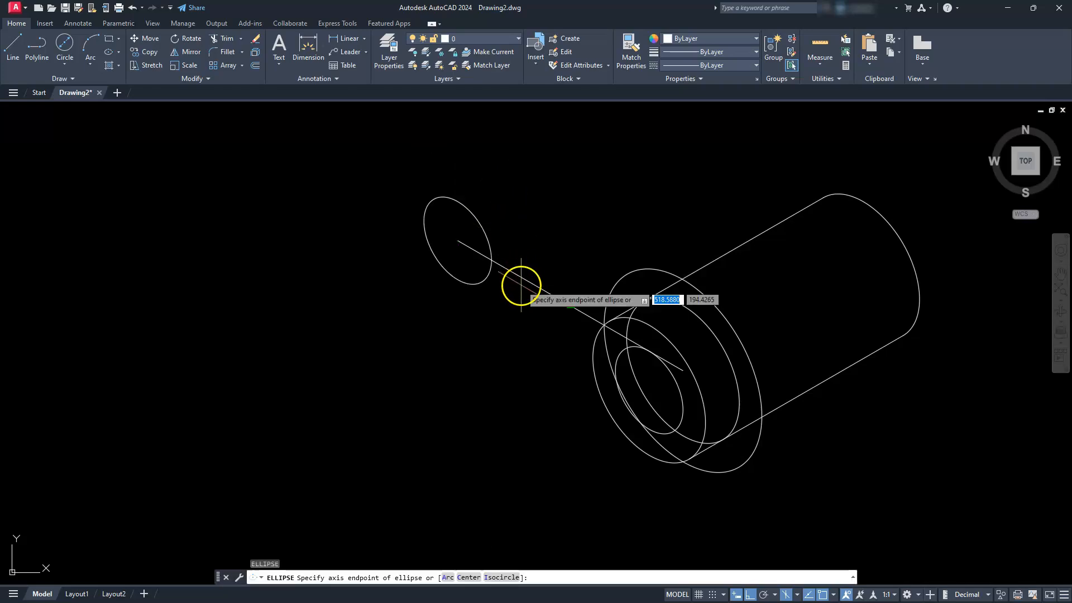
key(Return)
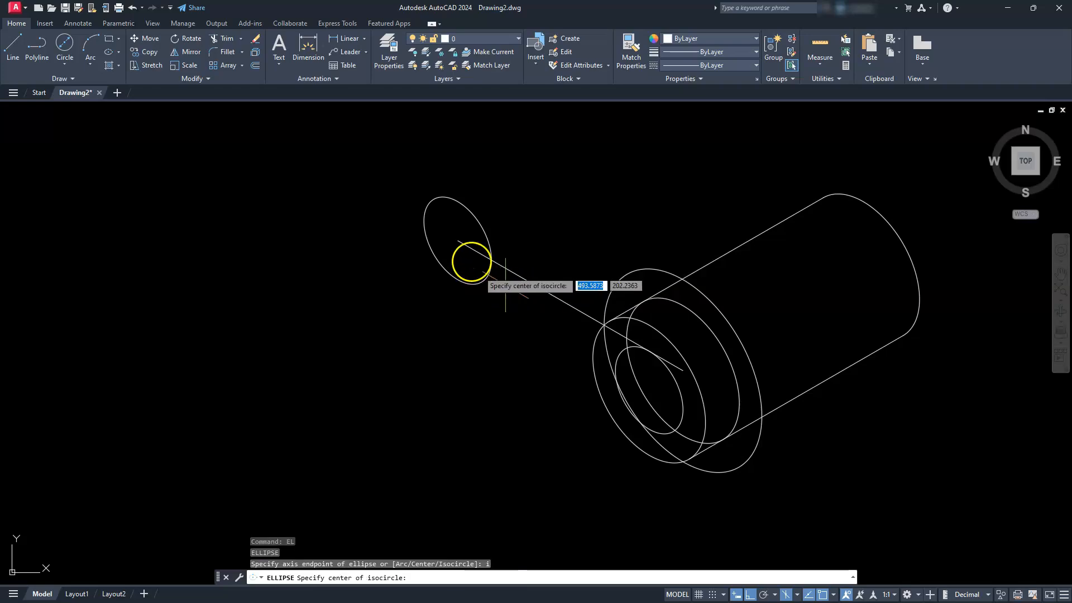
click(458, 241)
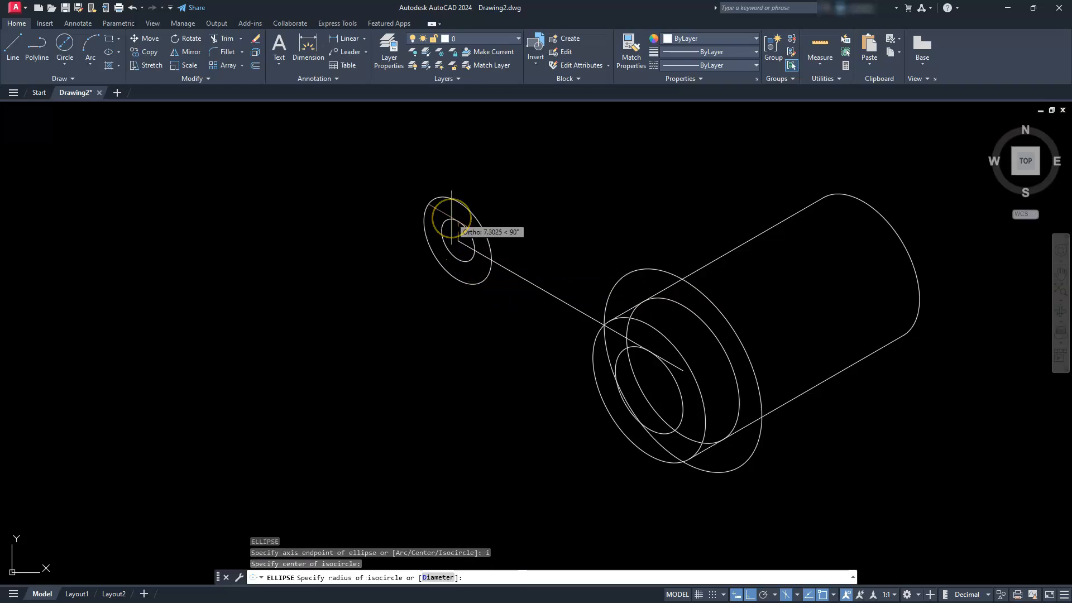
text(d)
key(Return)
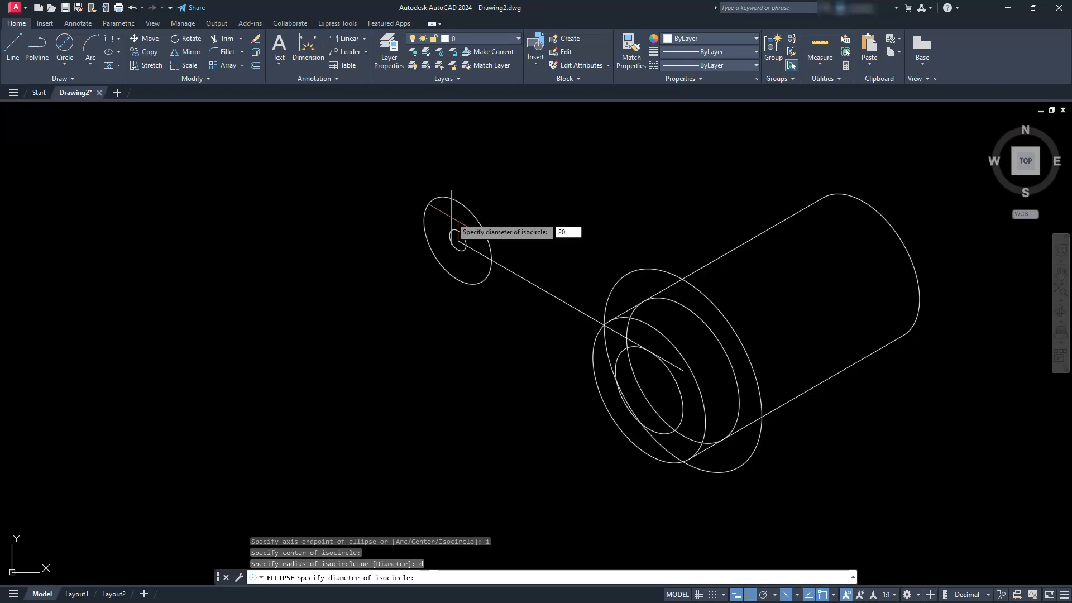
text(20)
key(Return)
key(Return)
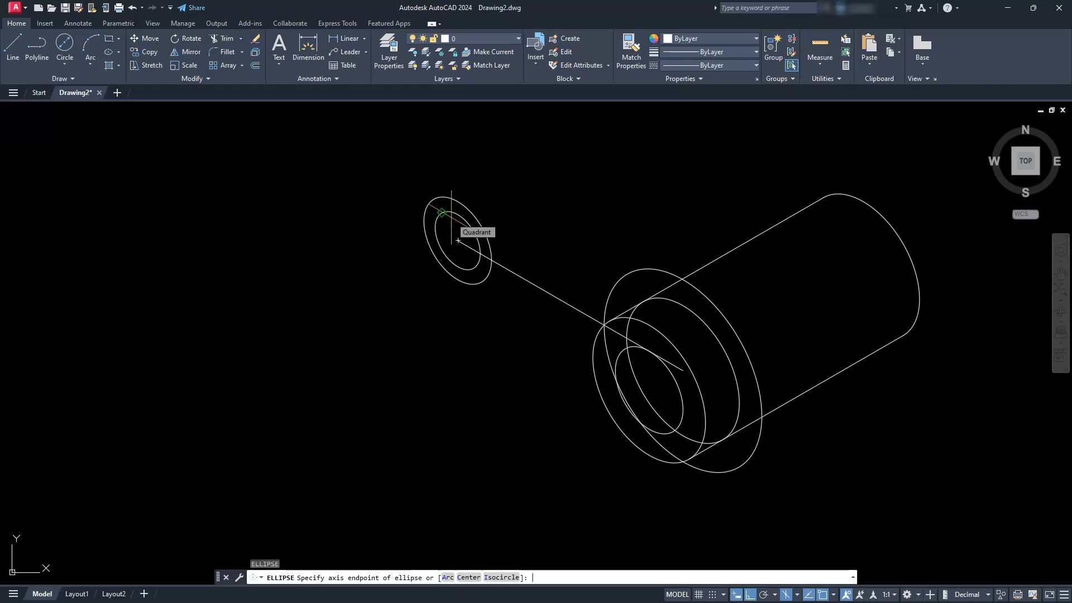
key(Escape)
key(Escape)
key(Escape)
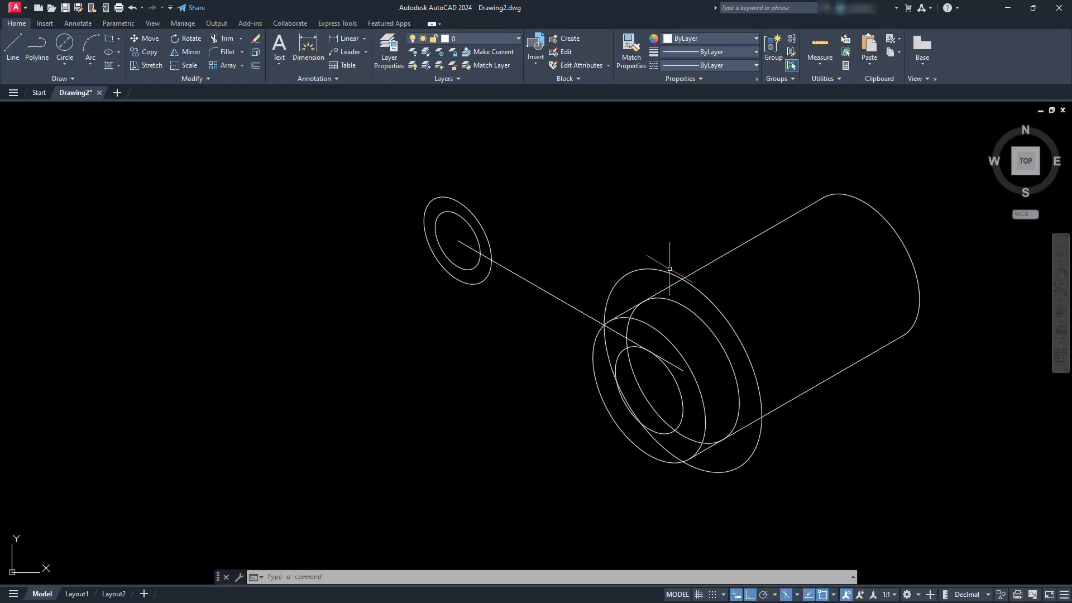
- Draw the upper tangent line from the largest ellipse on the cylinder to the small end's outer ellipse
key(Return)
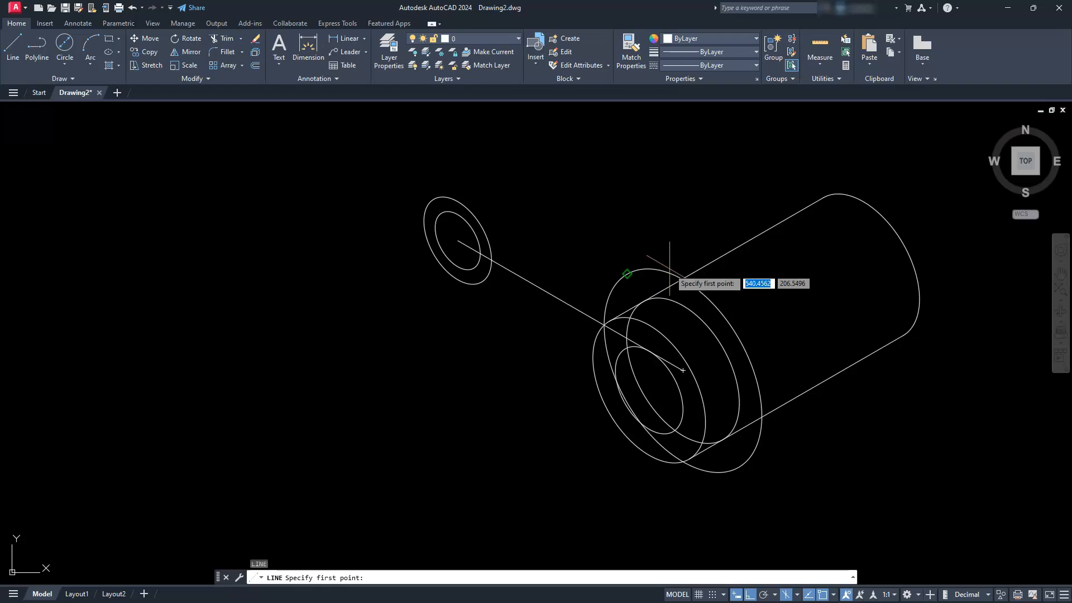
text(tan)
key(Return)
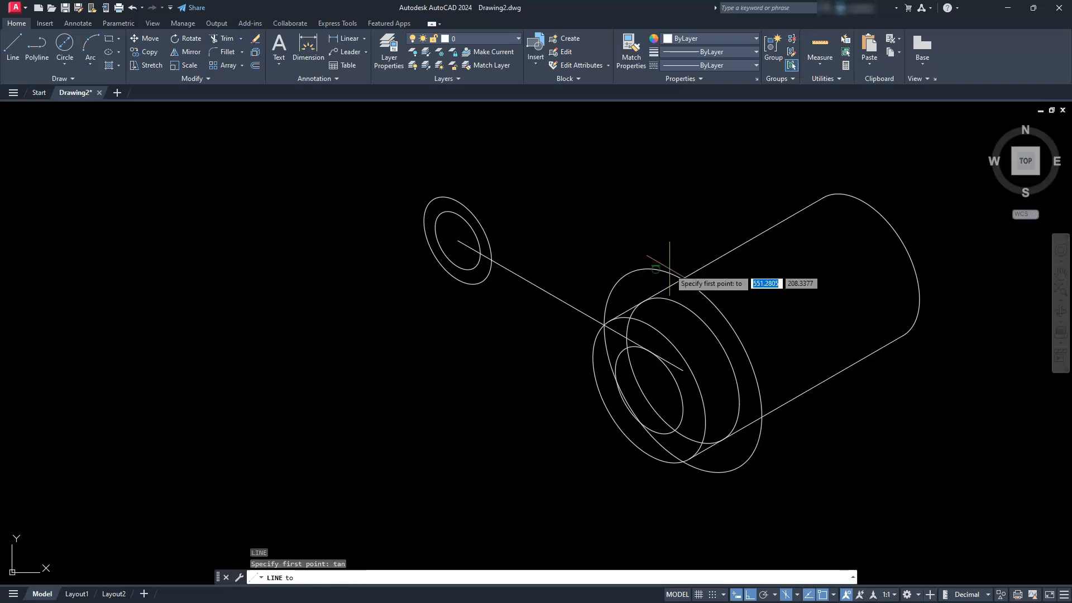
click(660, 271)
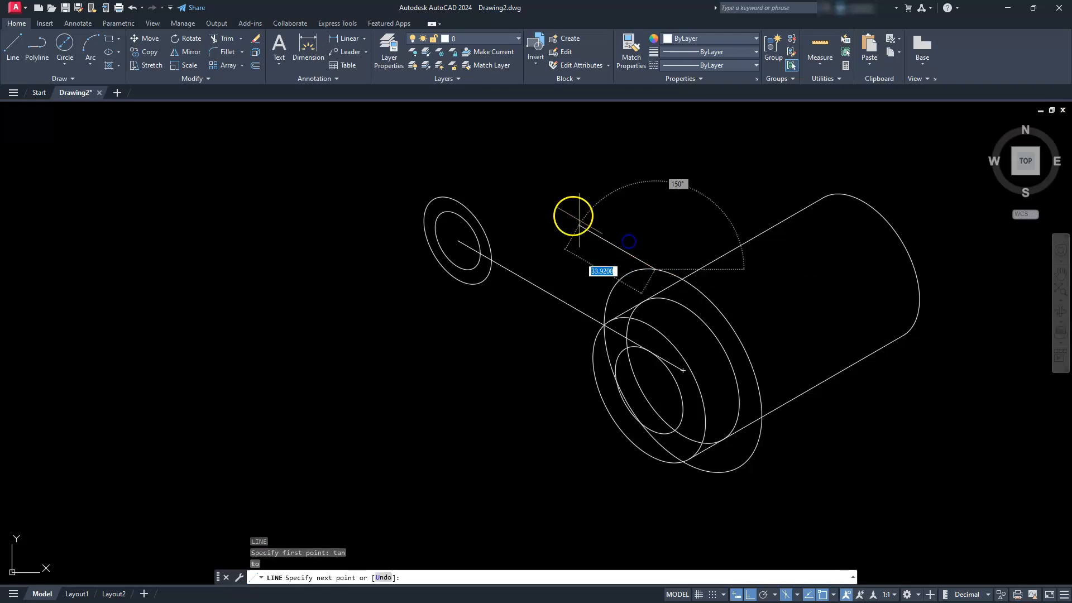
text(tan)
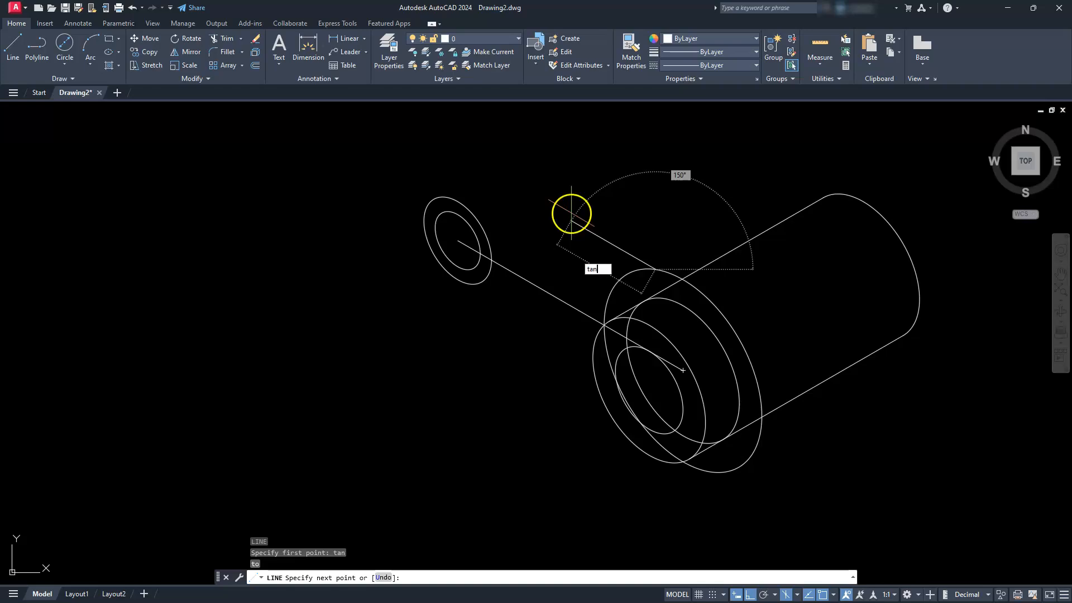
key(Return)
click(480, 226)
key(Escape)
key(Escape)
key(Escape)
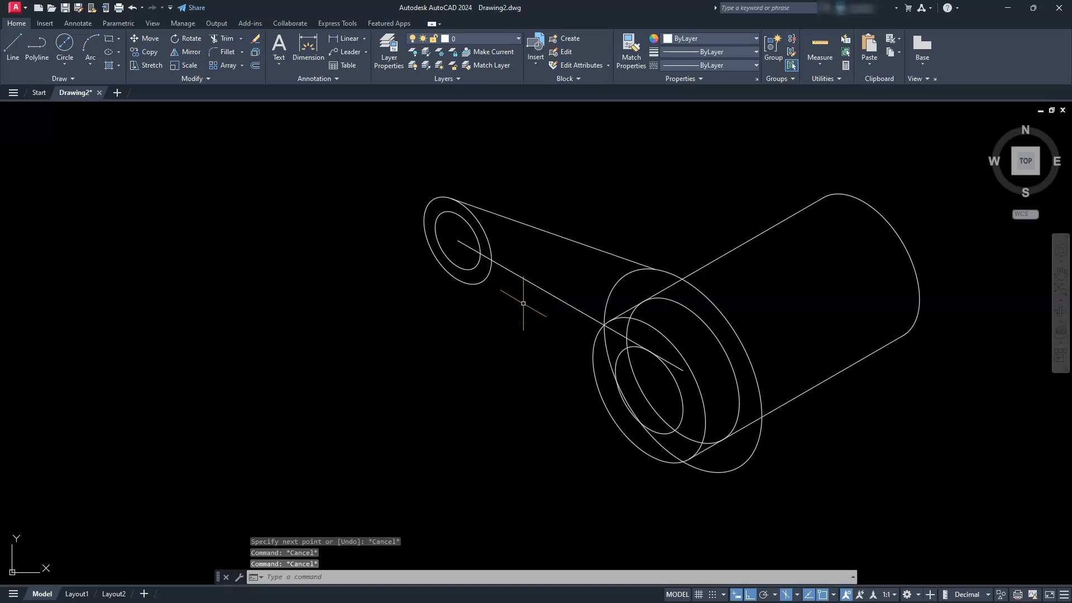
- Examine up close how the tangent line meets the largest ellipse
scroll(622, 242, up, 5)
middle_drag(681, 335, 528, 203)
click(597, 291)
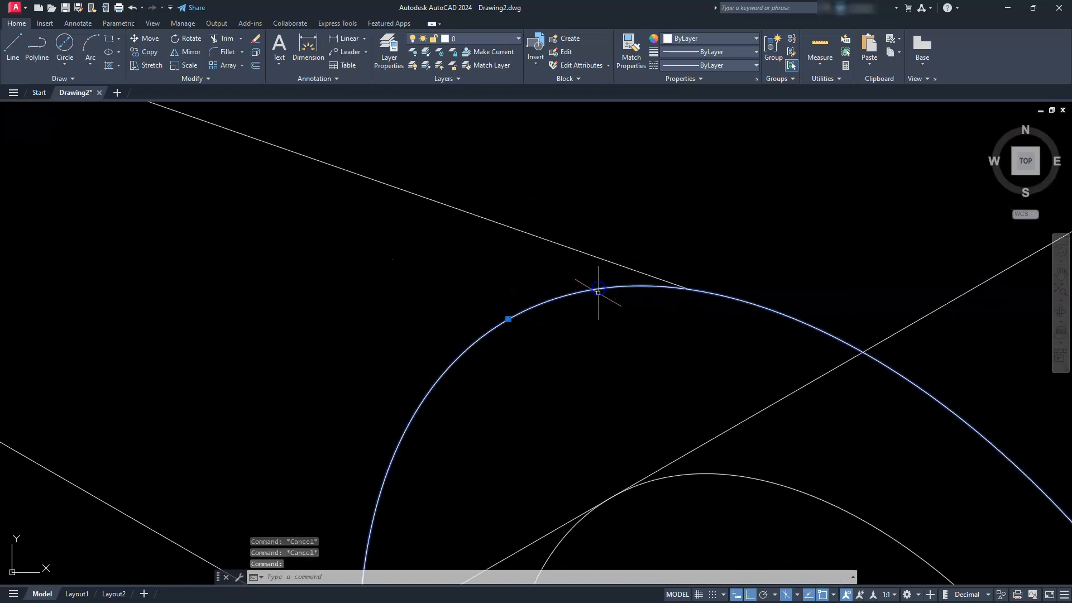
click(653, 274)
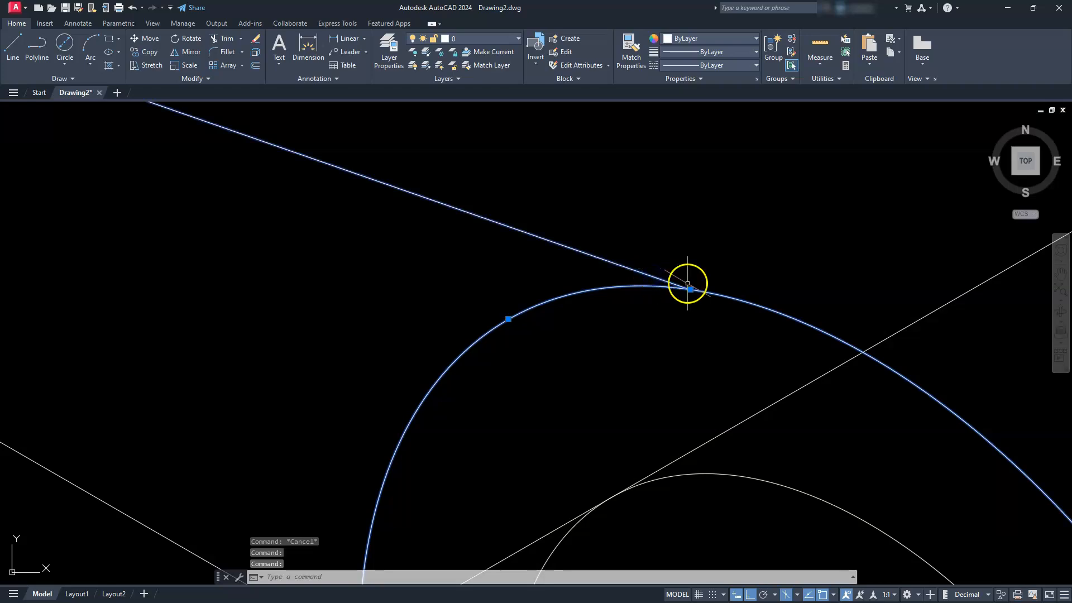
scroll(617, 306, down, 5)
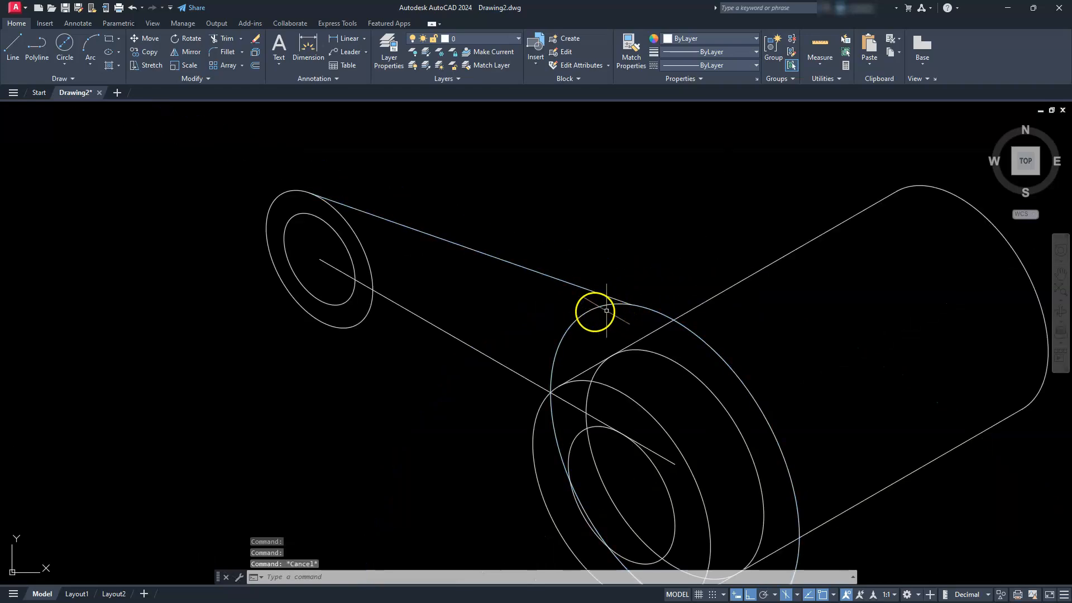
key(Escape)
key(Escape)
scroll(450, 319, down, 2)
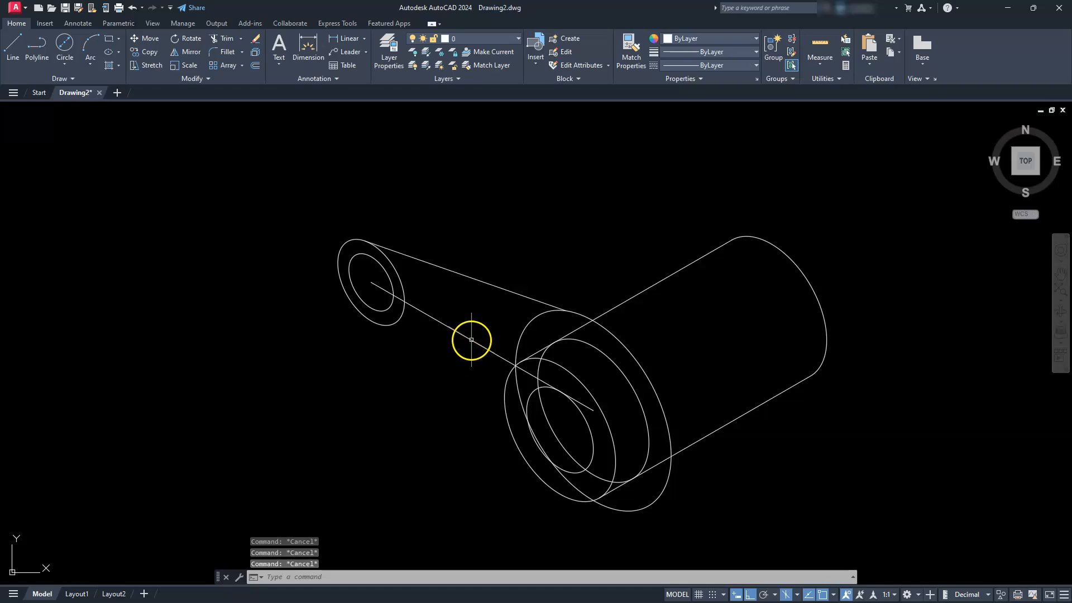
- Delete the construction line between the centres of the two ellipse groups
click(470, 339)
key(Delete)
- Dimension the horizontal distance from the small circle's centre to the arm's upper tangent point in the straight-arm front view
scroll(461, 335, down, 3)
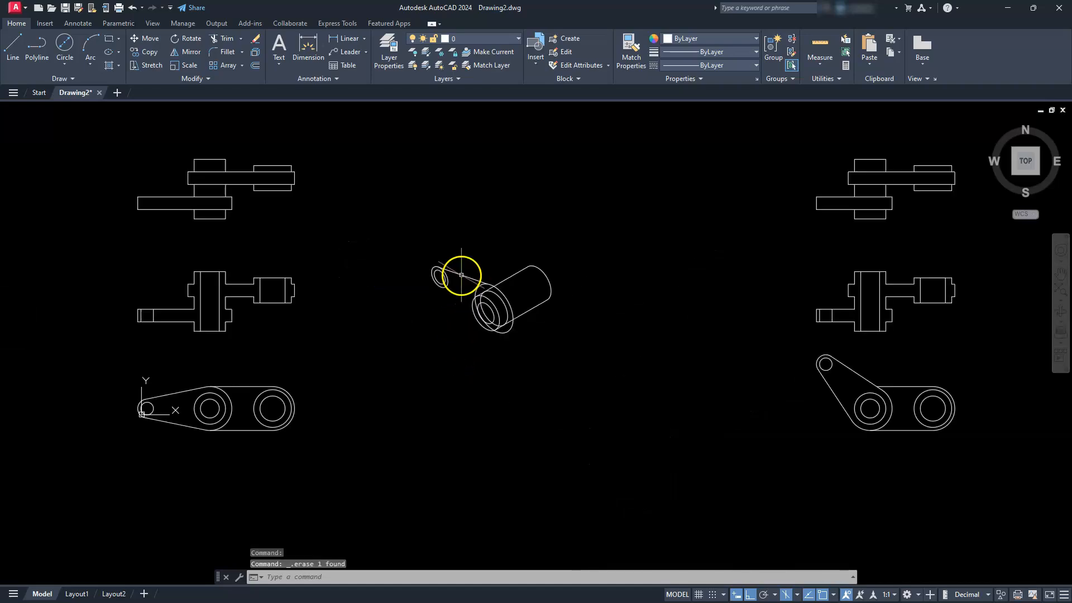
middle_drag(227, 402, 381, 367)
scroll(297, 381, up, 8)
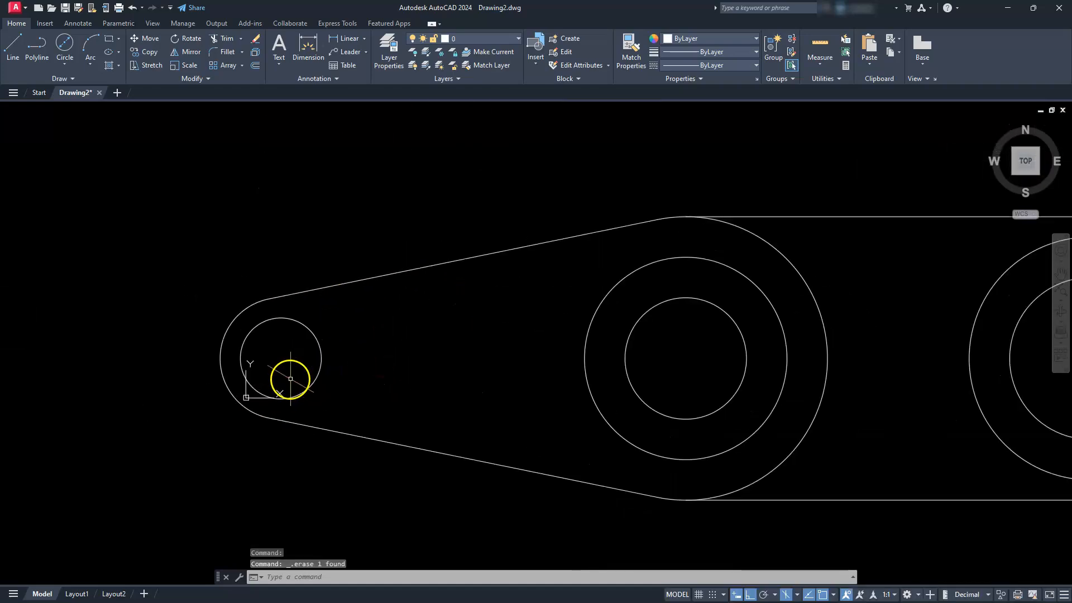
key(Escape)
key(Escape)
text(dli)
key(Return)
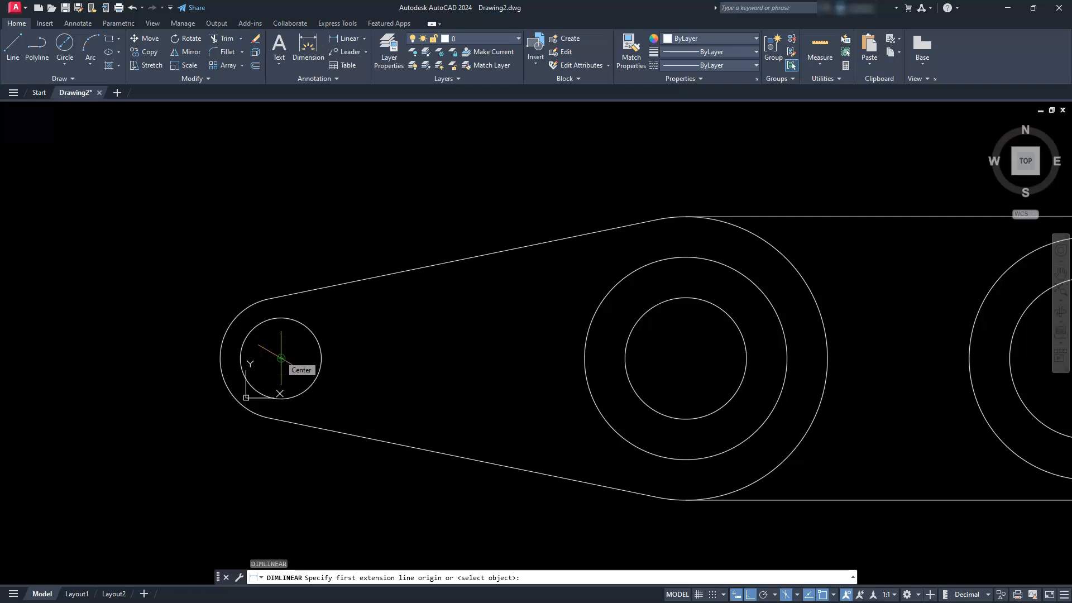
click(280, 358)
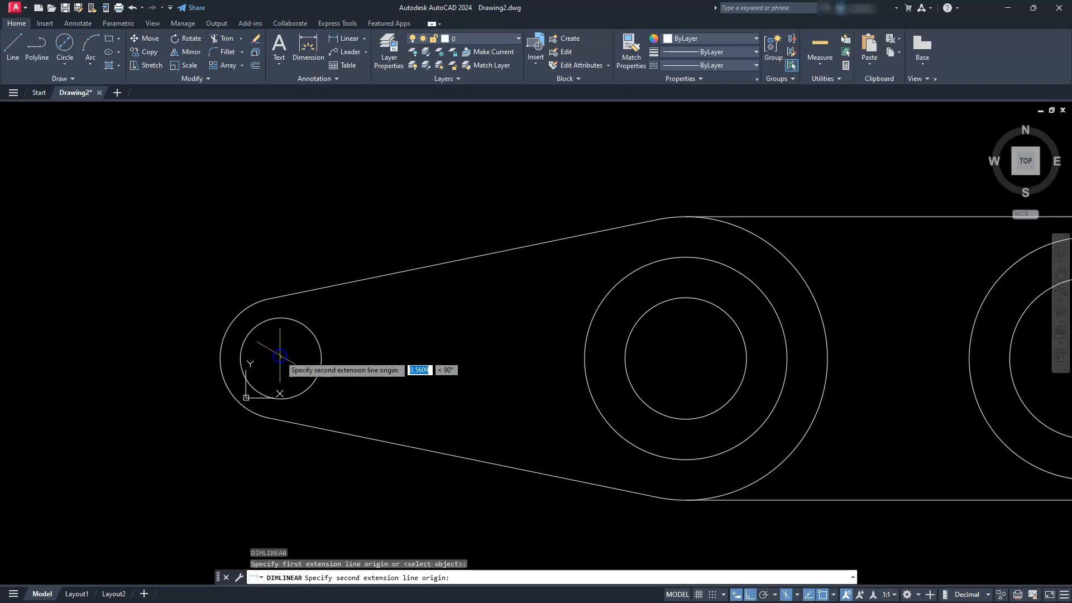
click(269, 299)
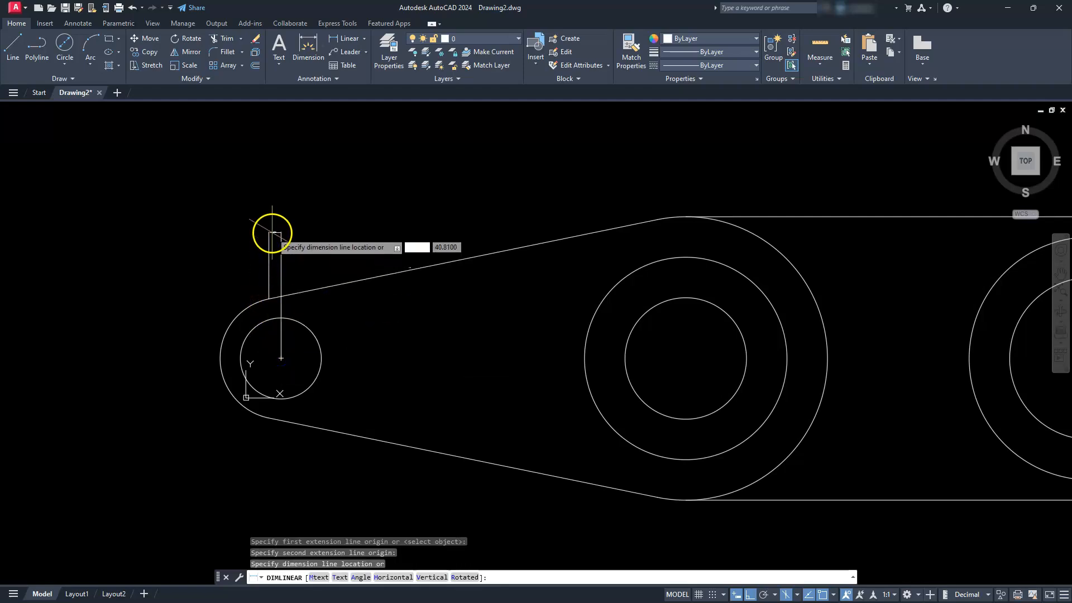
click(270, 232)
scroll(271, 232, up, 10)
scroll(274, 232, up, 4)
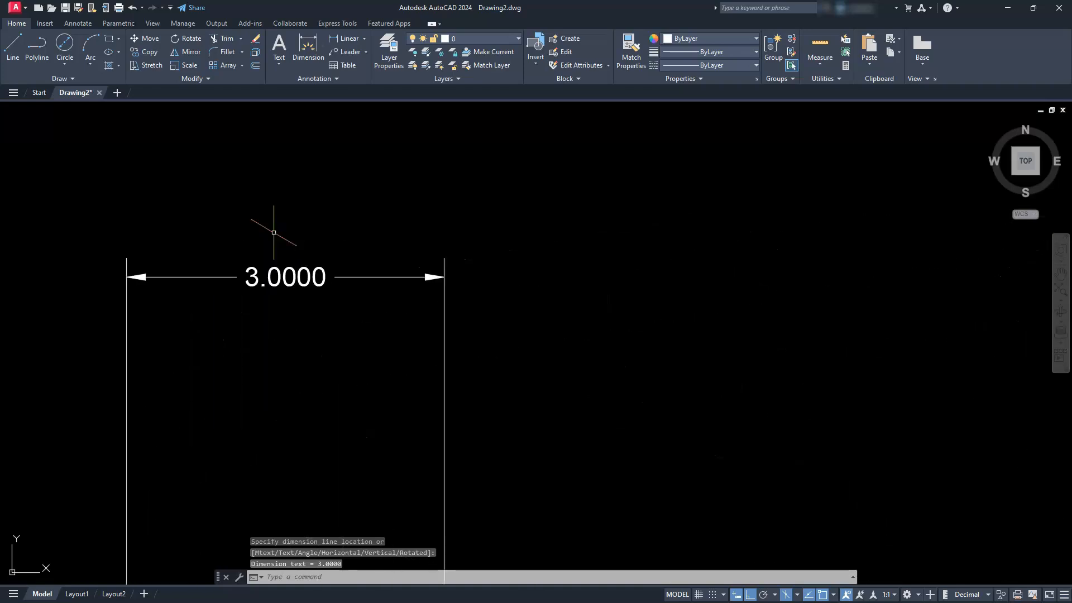
- Dimension the horizontal distance from the large end's circle centre to the arm's upper tangent point in the straight-arm front view
scroll(274, 233, down, 15)
key(Escape)
key(Escape)
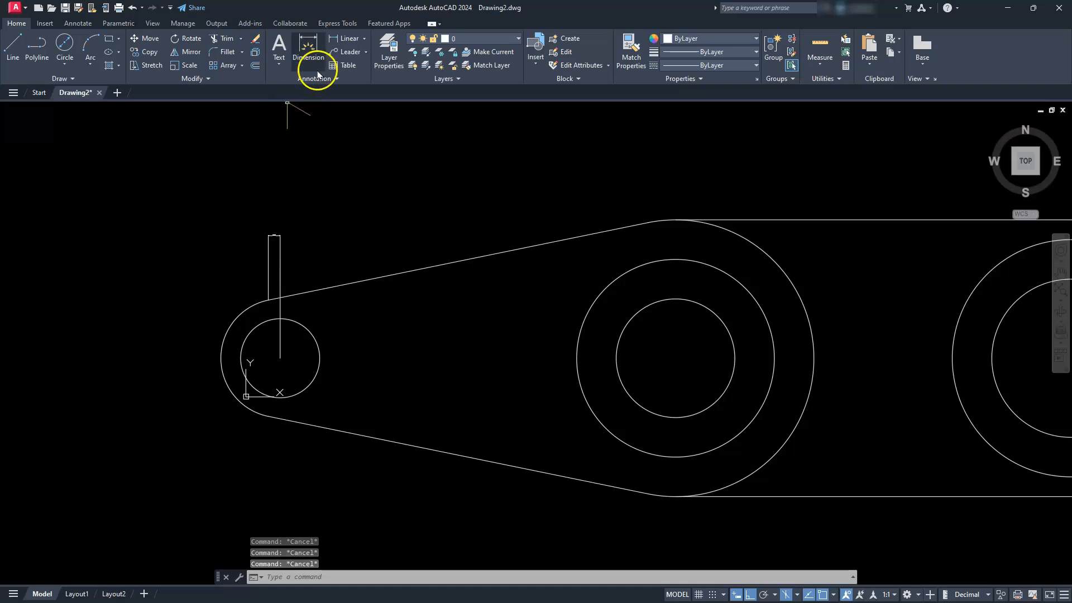
click(340, 39)
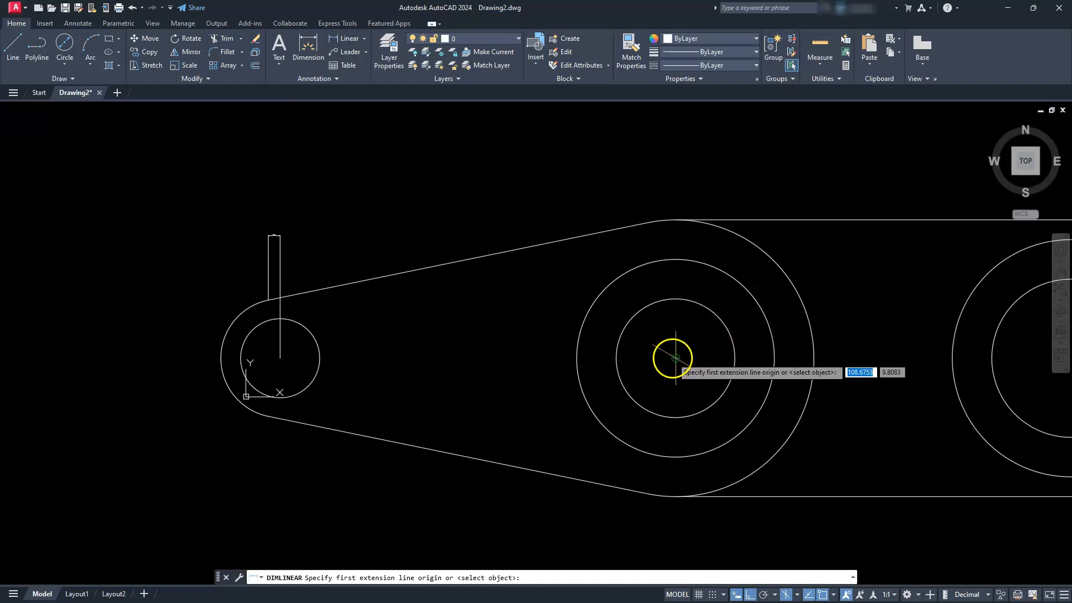
click(675, 357)
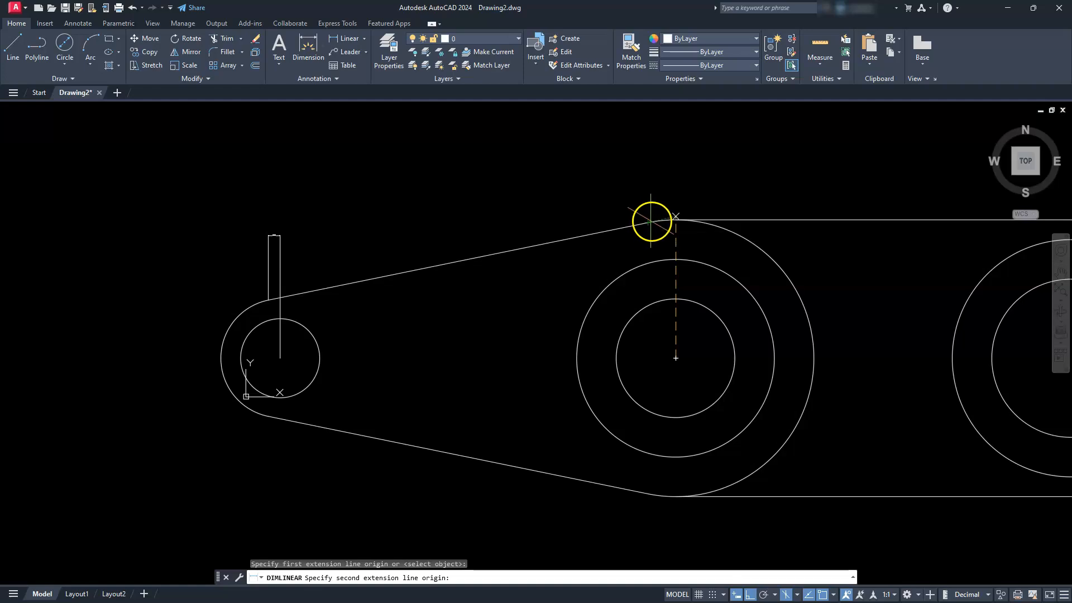
click(647, 222)
click(663, 167)
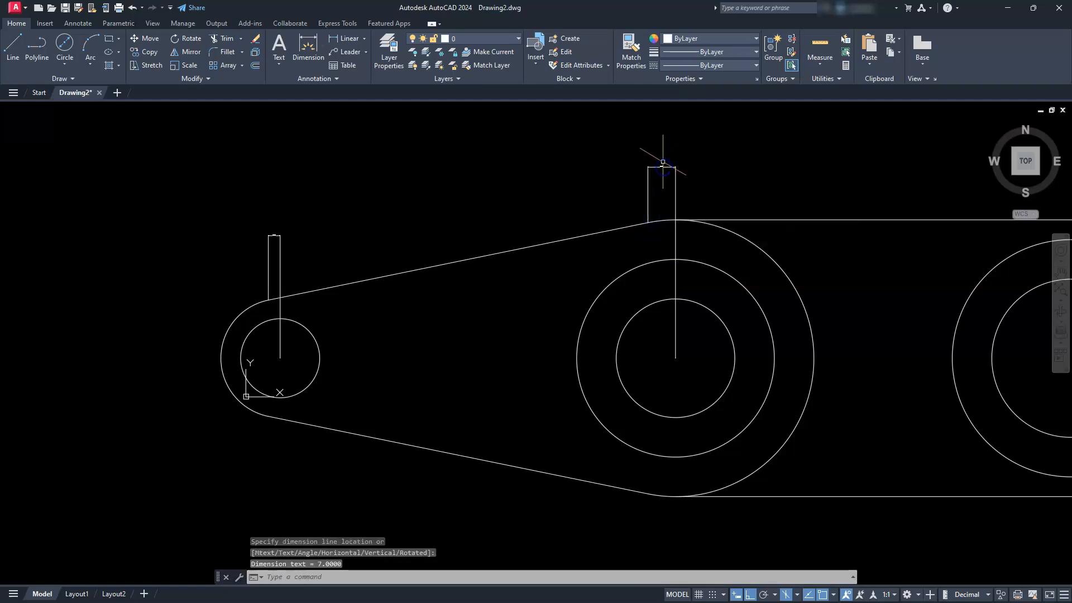
scroll(663, 162, up, 5)
scroll(655, 216, down, 10)
key(Escape)
key(Escape)
key(Escape)
- Draw a vertical construction line about 56 units long upward from the centre of the largest ellipse in the isometric view
mouse_move(743, 252)
middle_down()
mouse_move(577, 329)
mouse_move(410, 362)
middle_up()
middle_drag(762, 277, 570, 424)
scroll(811, 273, up, 6)
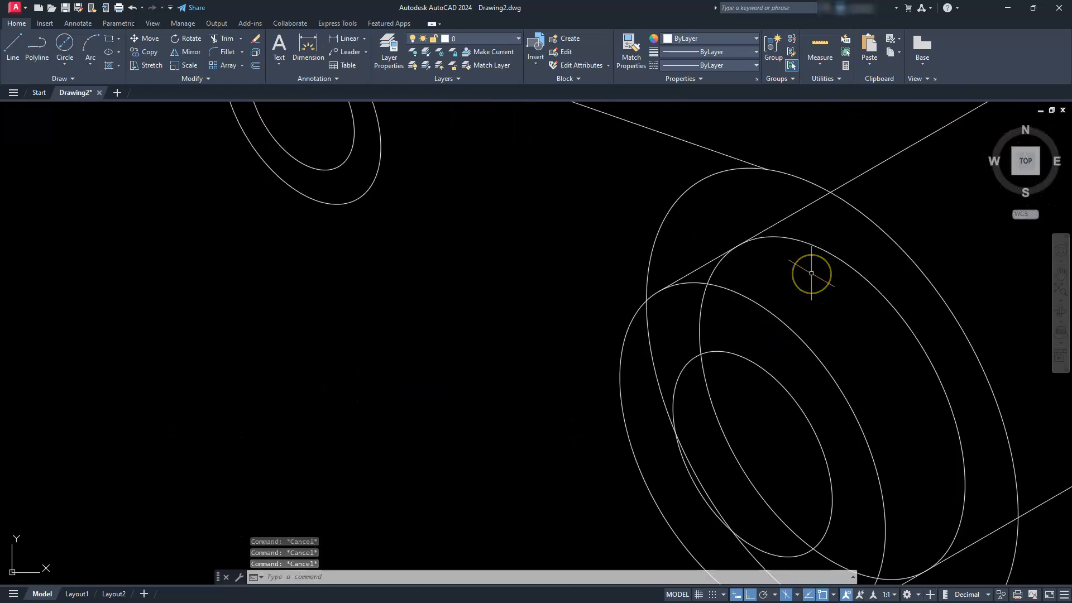
scroll(810, 273, down, 2)
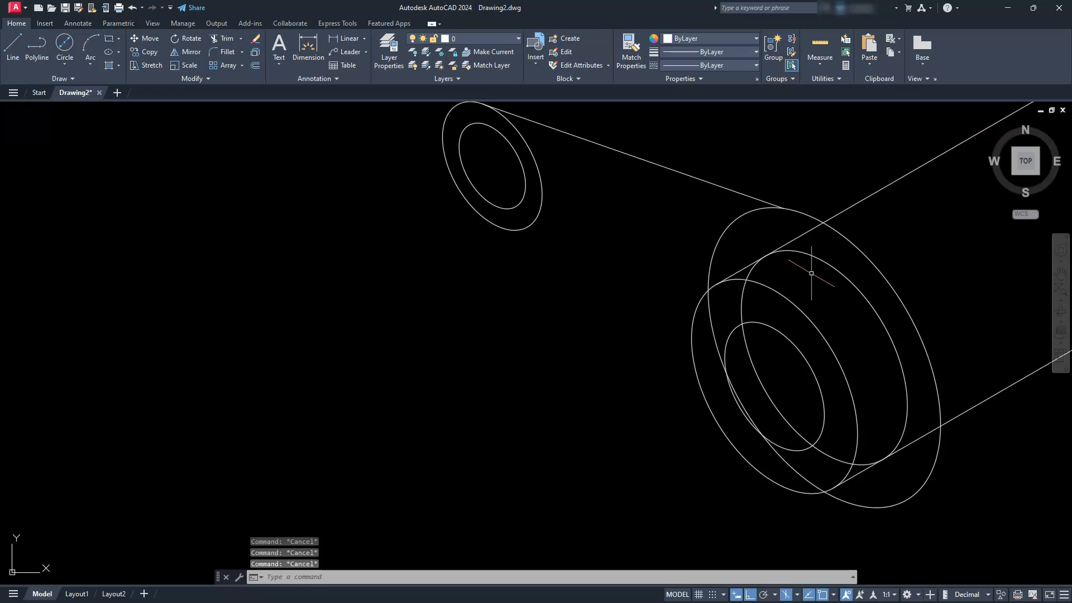
text(L)
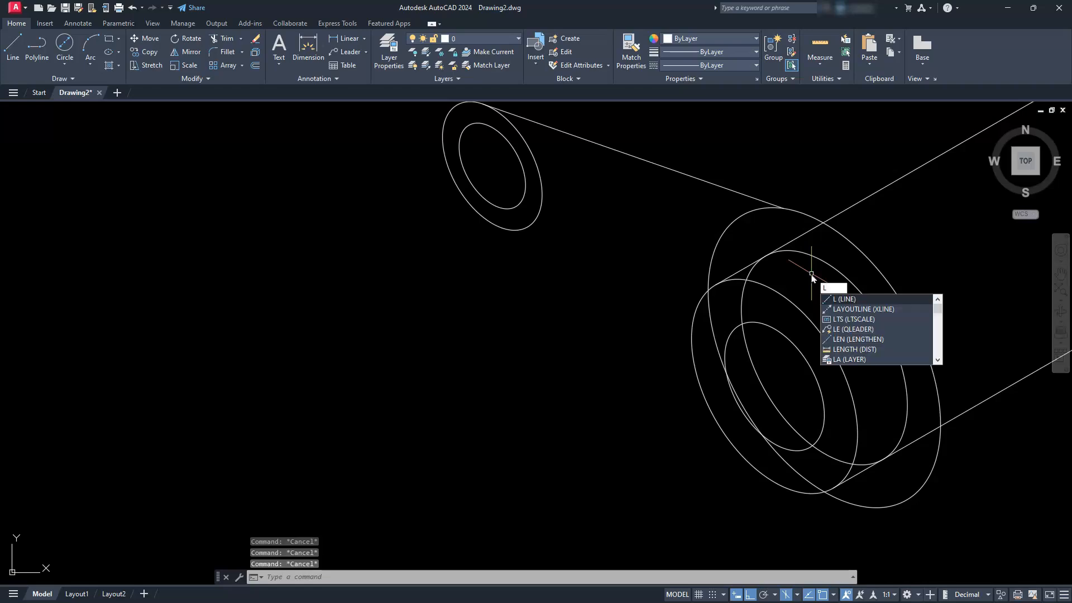
key(Return)
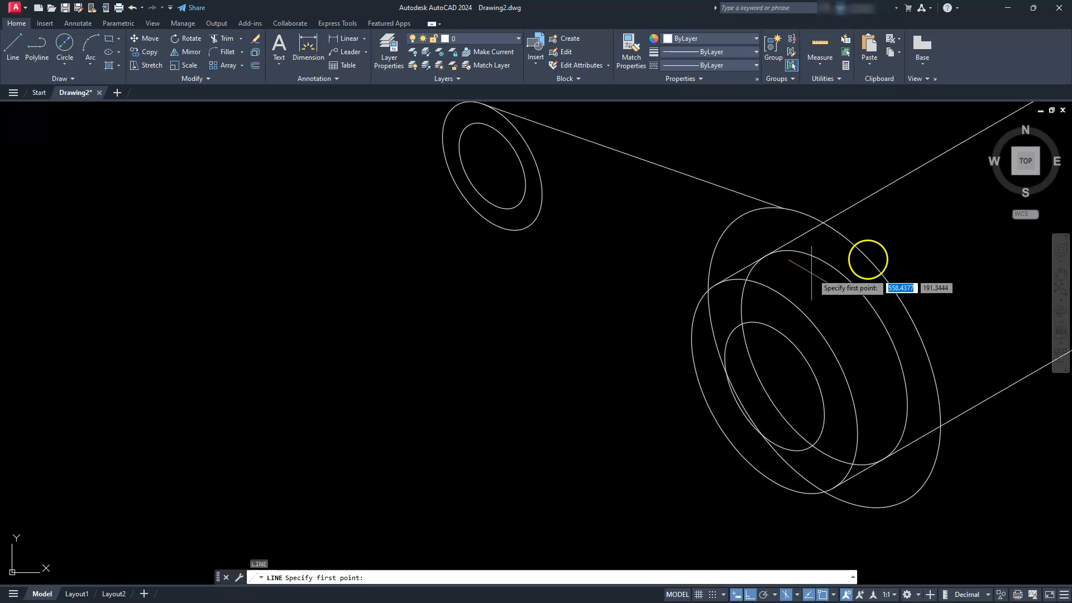
click(825, 357)
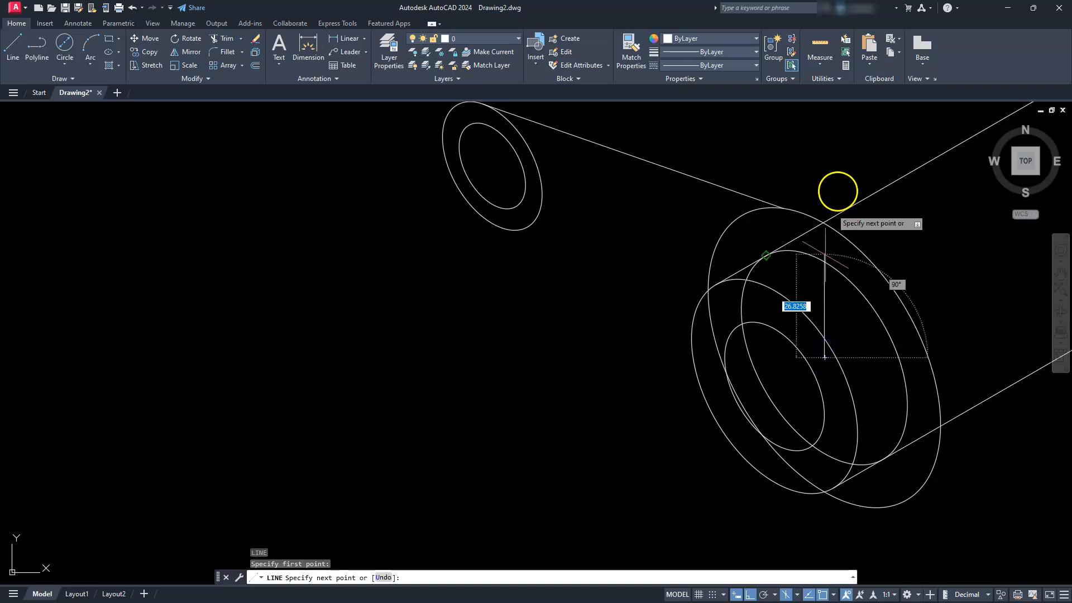
click(824, 143)
key(Escape)
key(Escape)
key(Escape)
key(Escape)
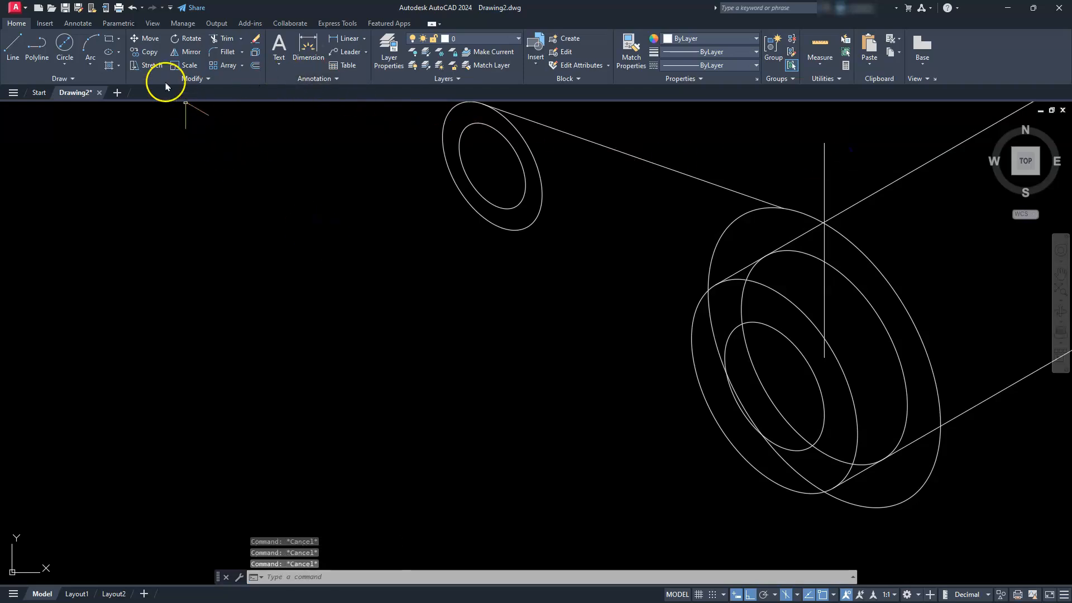
- Move the vertical construction line at the large end 7 units along the 150° isometric axis, toward the small end
click(146, 38)
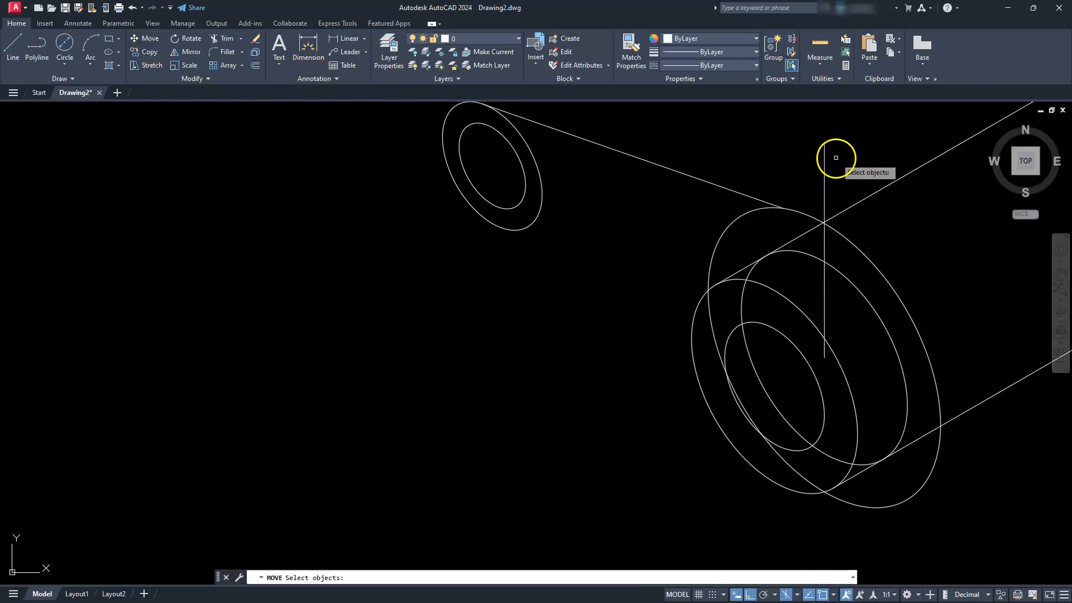
click(822, 158)
click(825, 156)
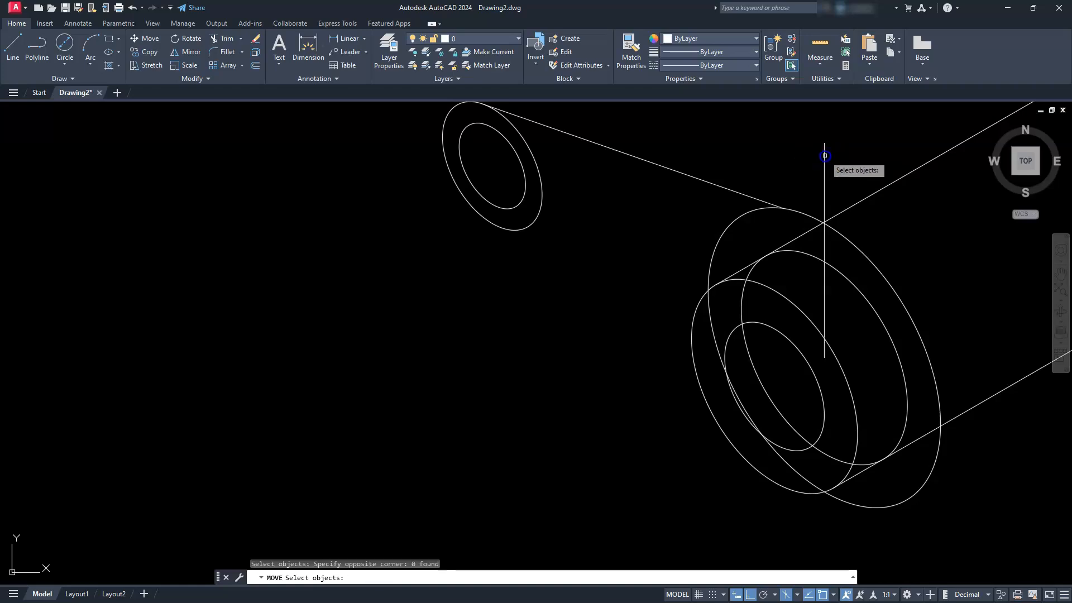
click(823, 155)
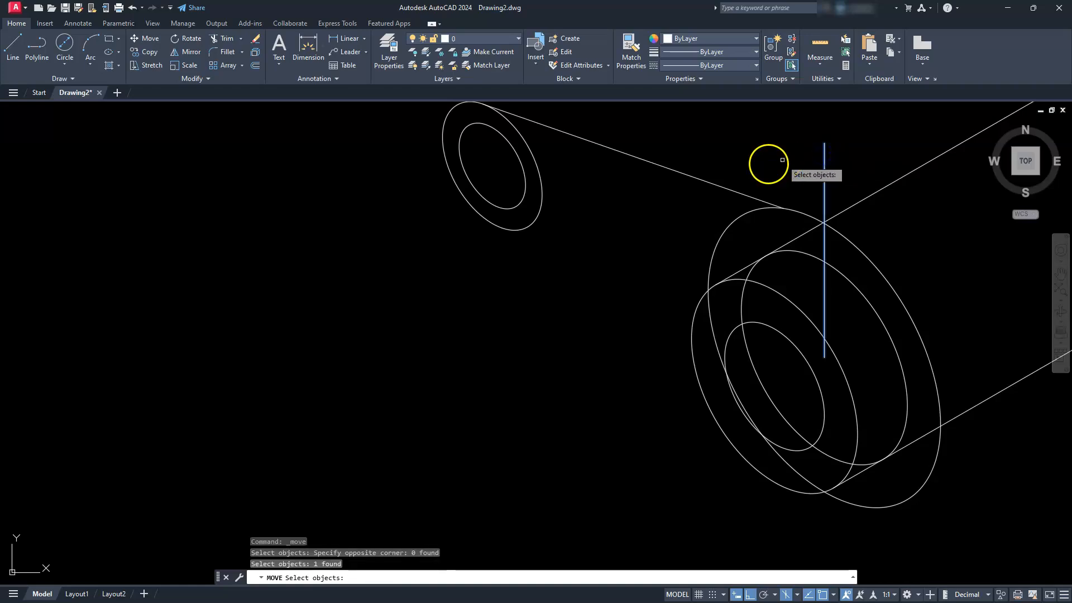
key(Return)
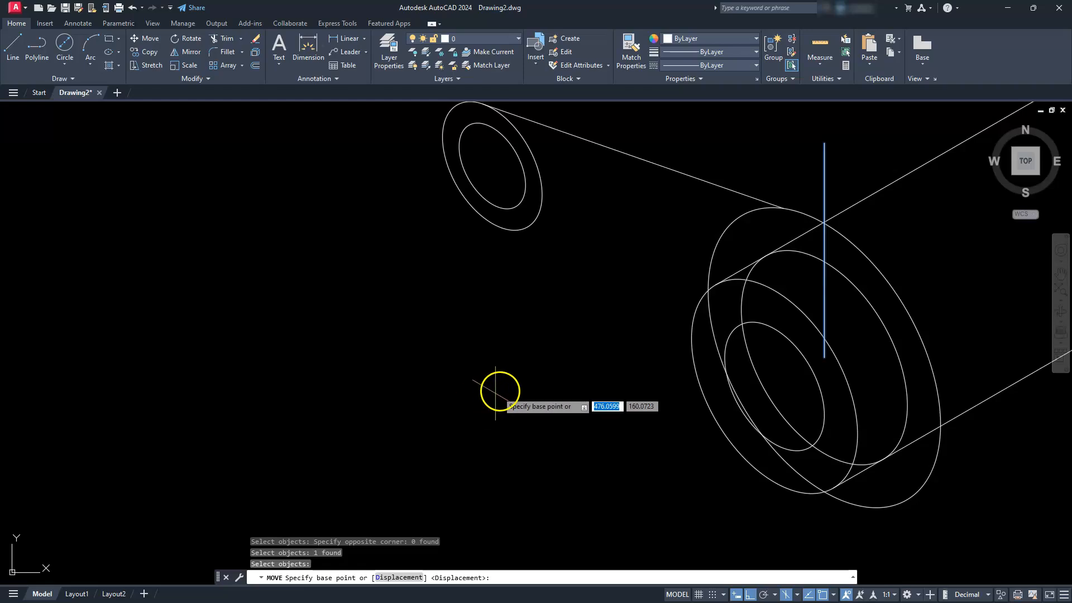
click(500, 390)
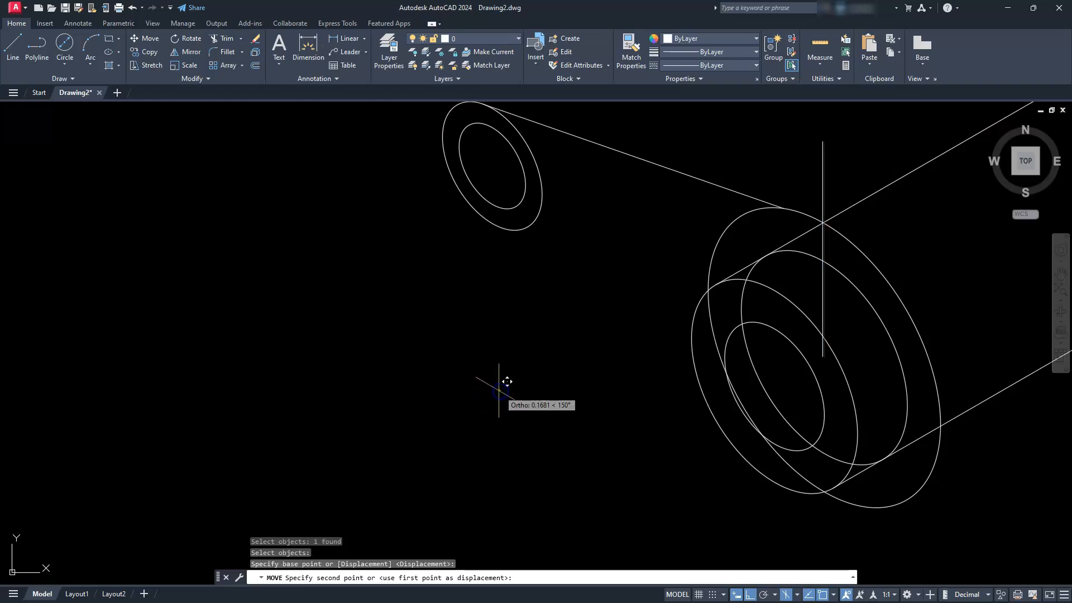
text(7)
key(Return)
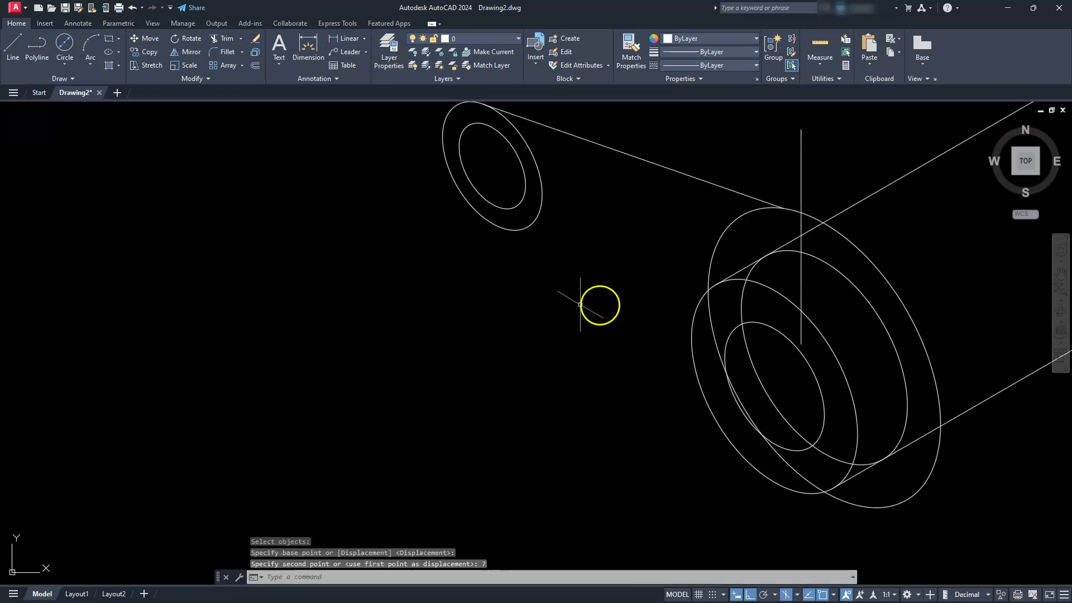
scroll(828, 208, up, 2)
key(Escape)
key(Escape)
key(Escape)
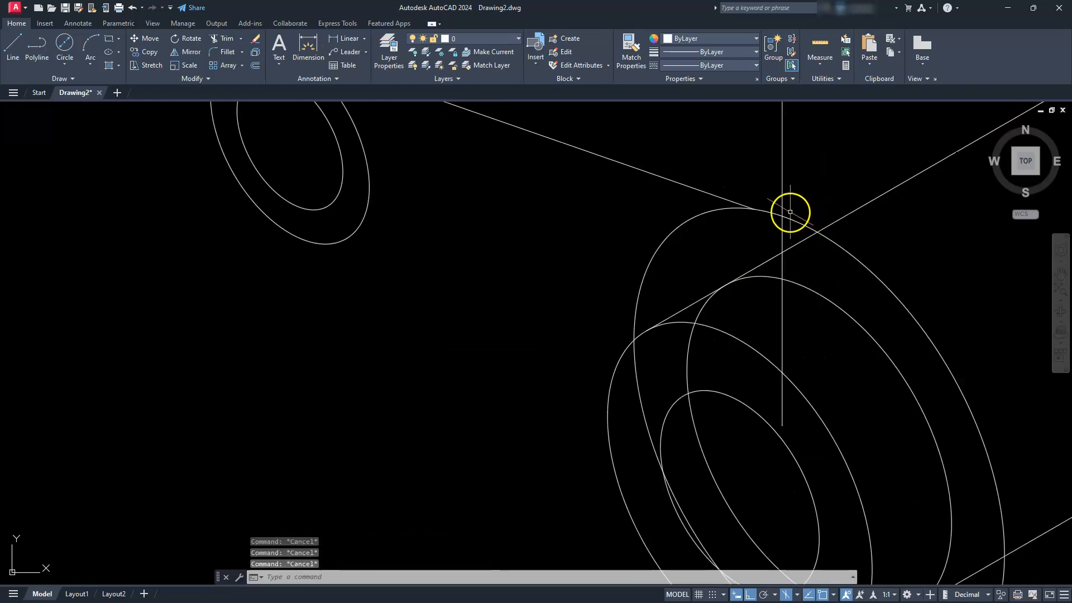
- Stretch the lower end of the large end's vertical construction line straight down past the bottom of the ellipses
scroll(780, 214, up, 2)
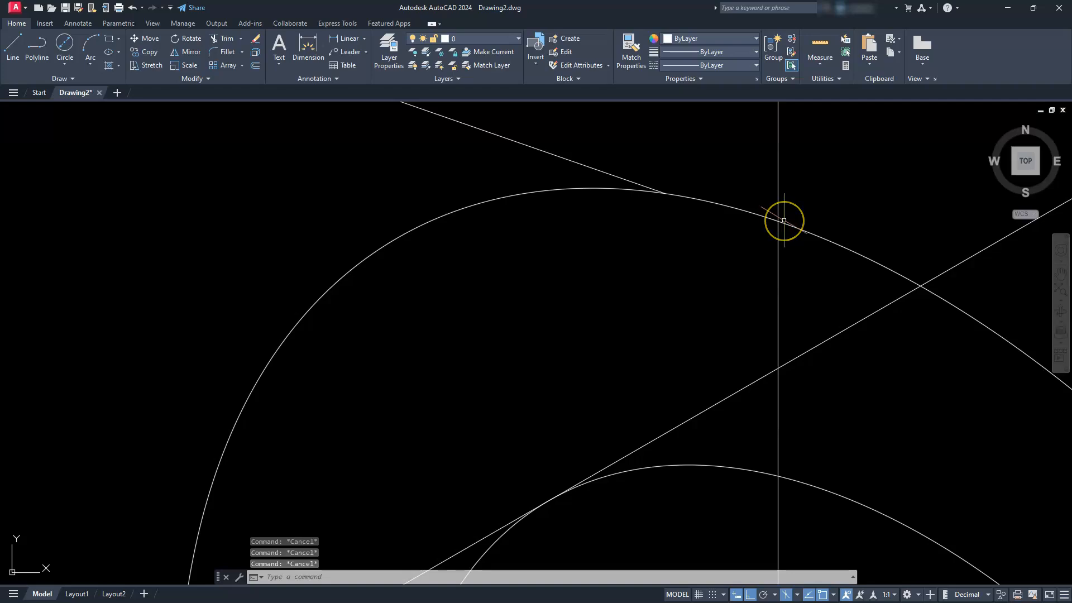
scroll(784, 220, down, 5)
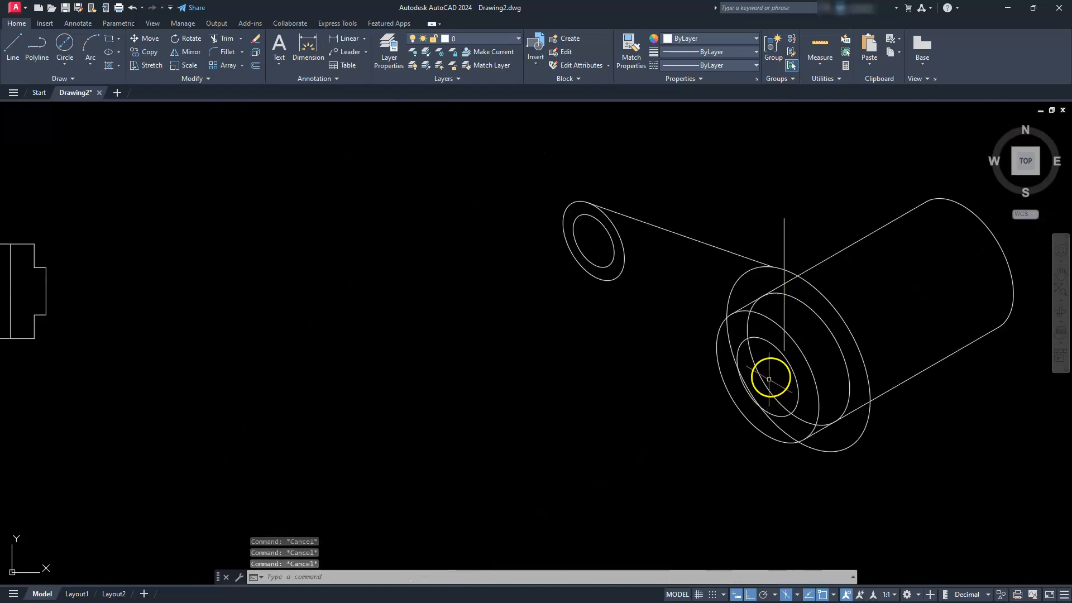
click(783, 344)
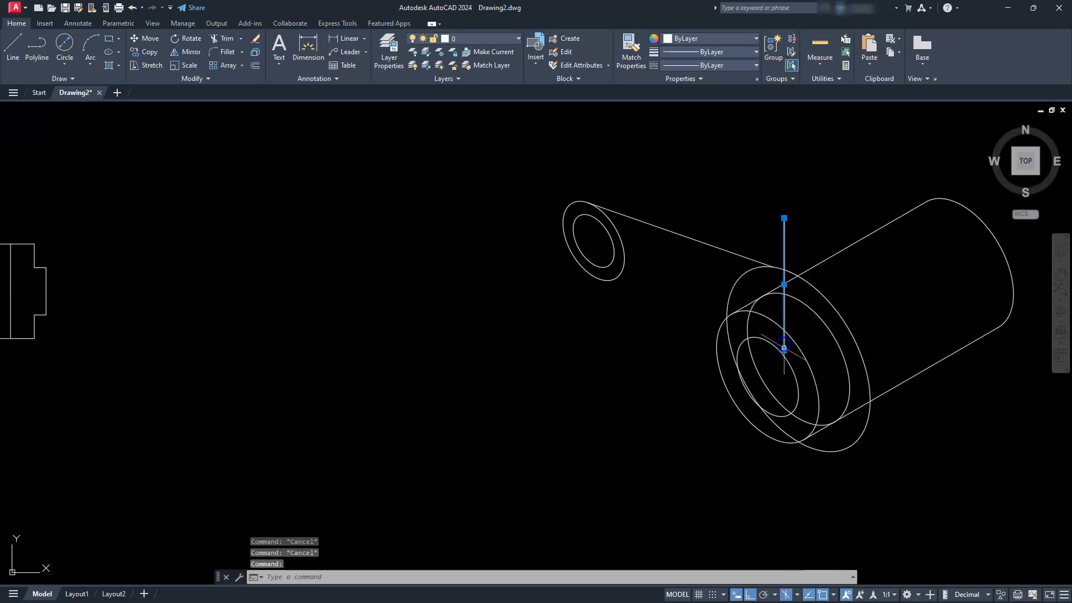
click(783, 350)
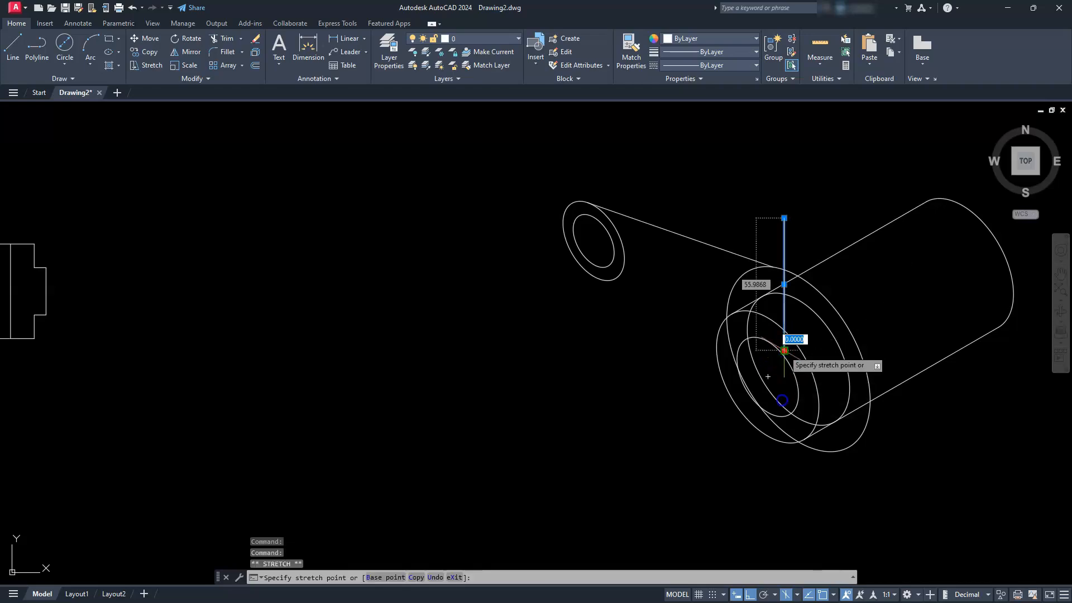
key(Escape)
key(Escape)
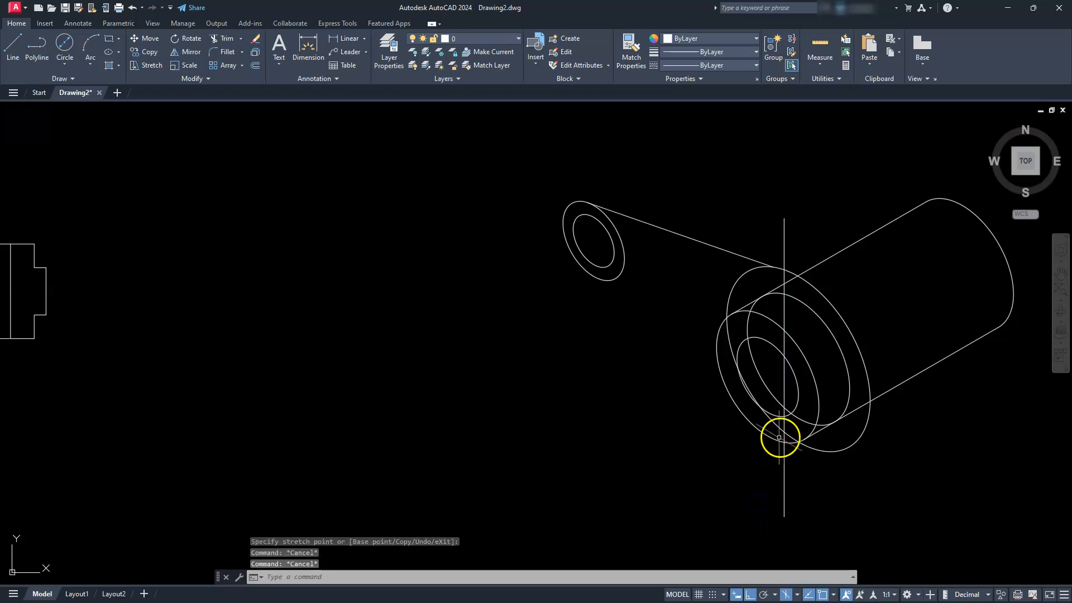
scroll(784, 434, up, 6)
click(784, 432)
key(Escape)
scroll(770, 418, down, 6)
scroll(758, 447, up, 4)
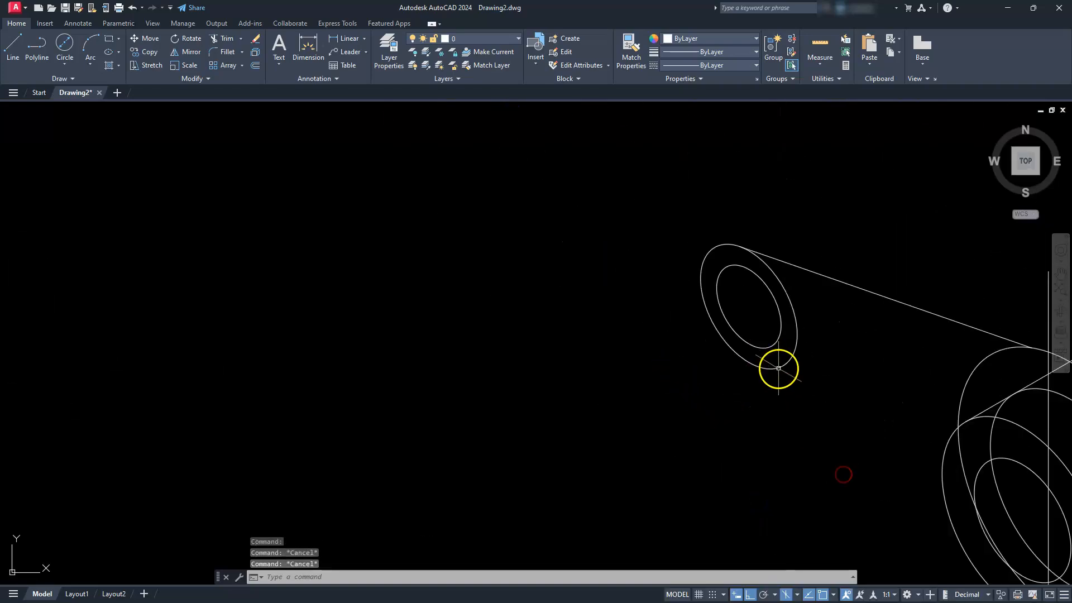
- Draw a vertical construction line from the centre of the small end's ellipses up past the outer ellipse
key(Escape)
scroll(778, 368, up, 2)
key(Return)
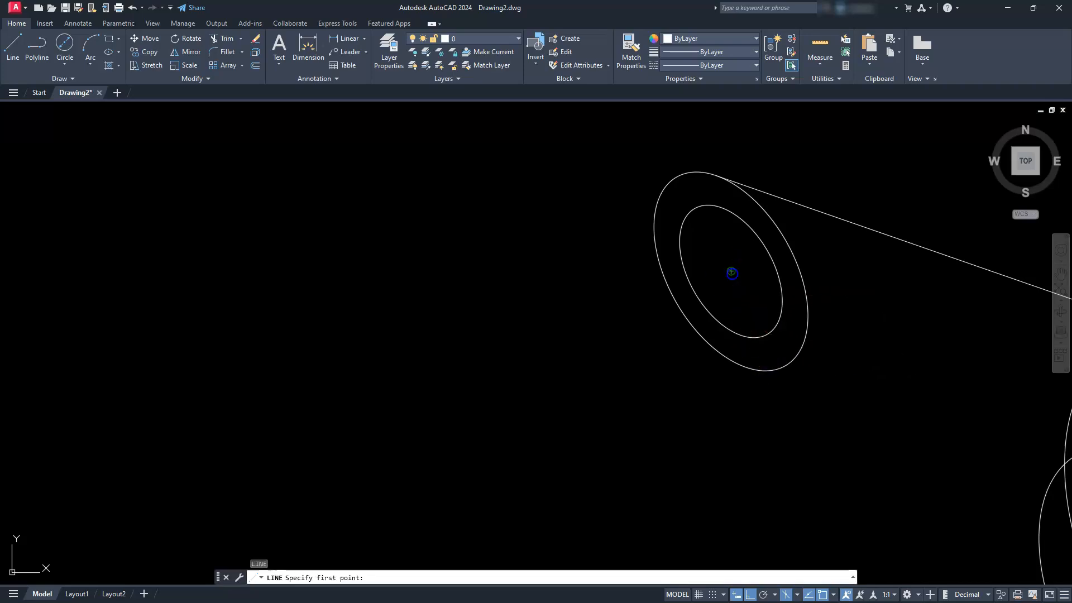
click(731, 271)
middle_drag(739, 280, 752, 357)
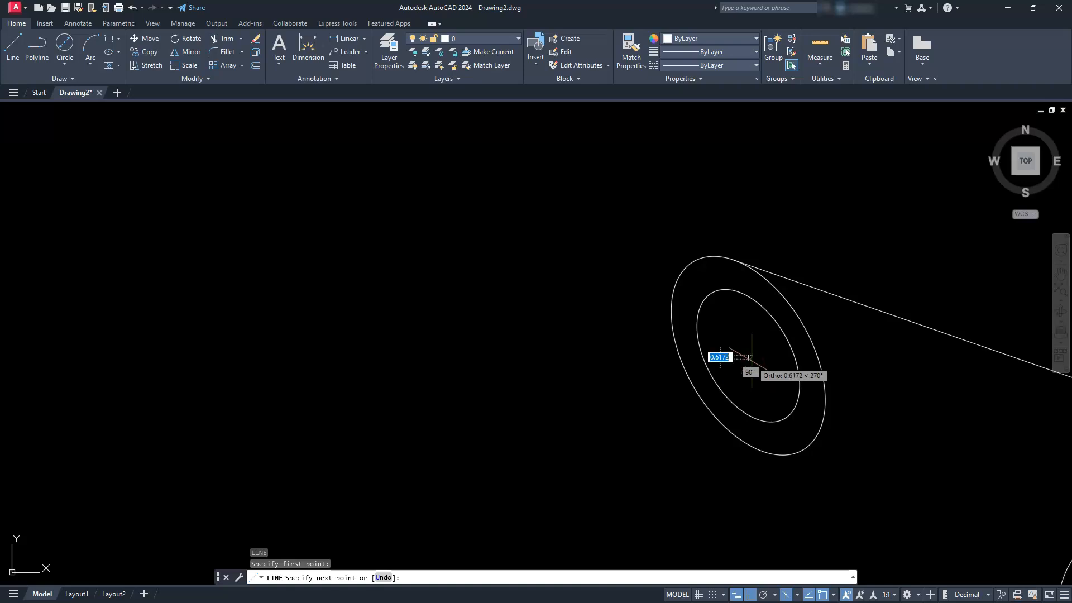
click(759, 190)
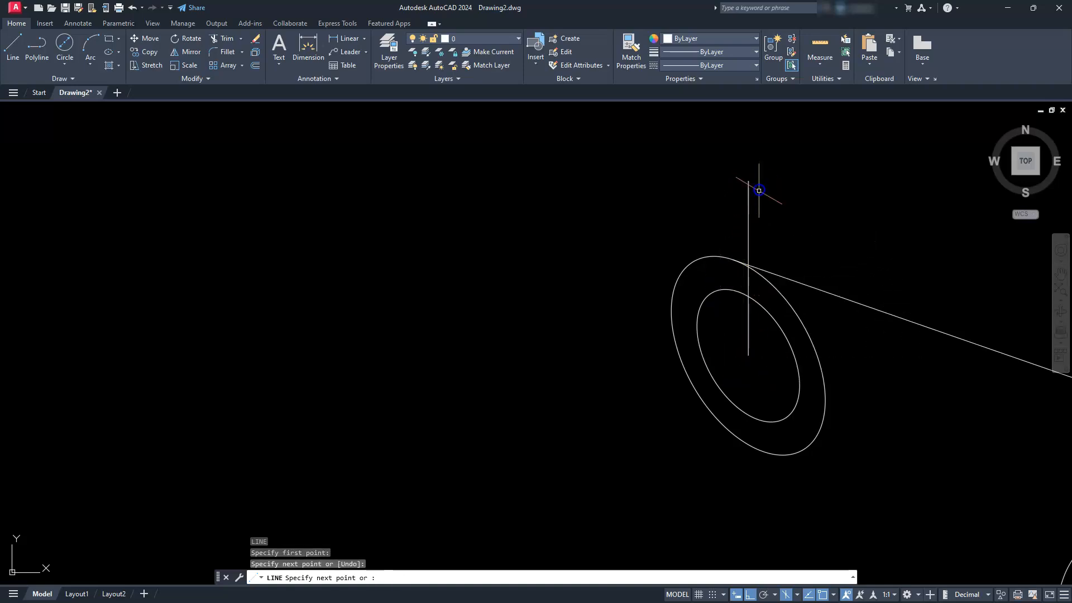
key(Escape)
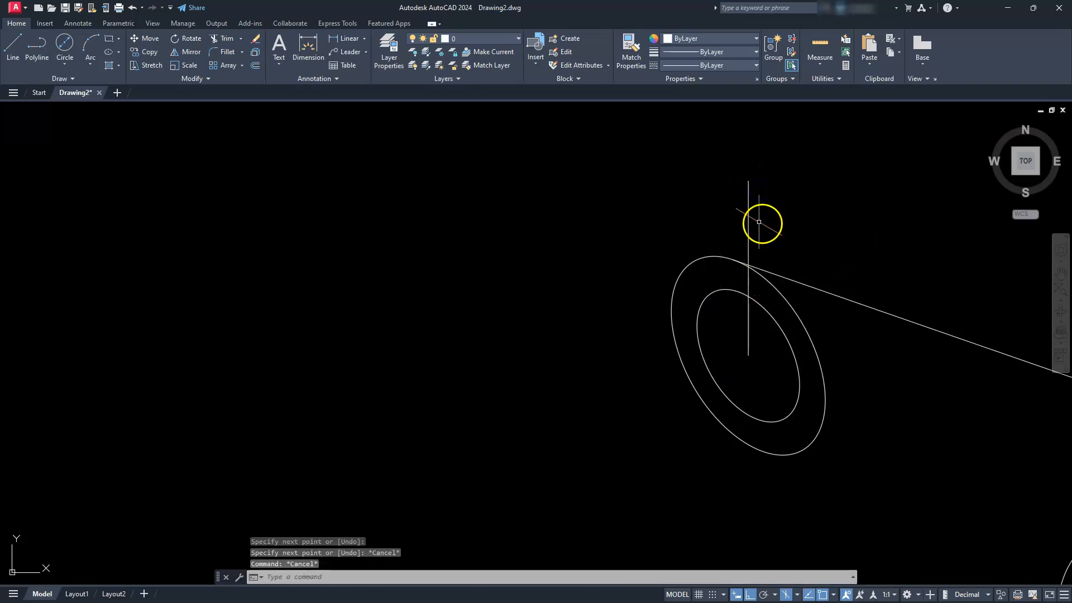
- Move the small end's vertical construction line 3 units along the 150° isometric axis, away from the large end
click(143, 39)
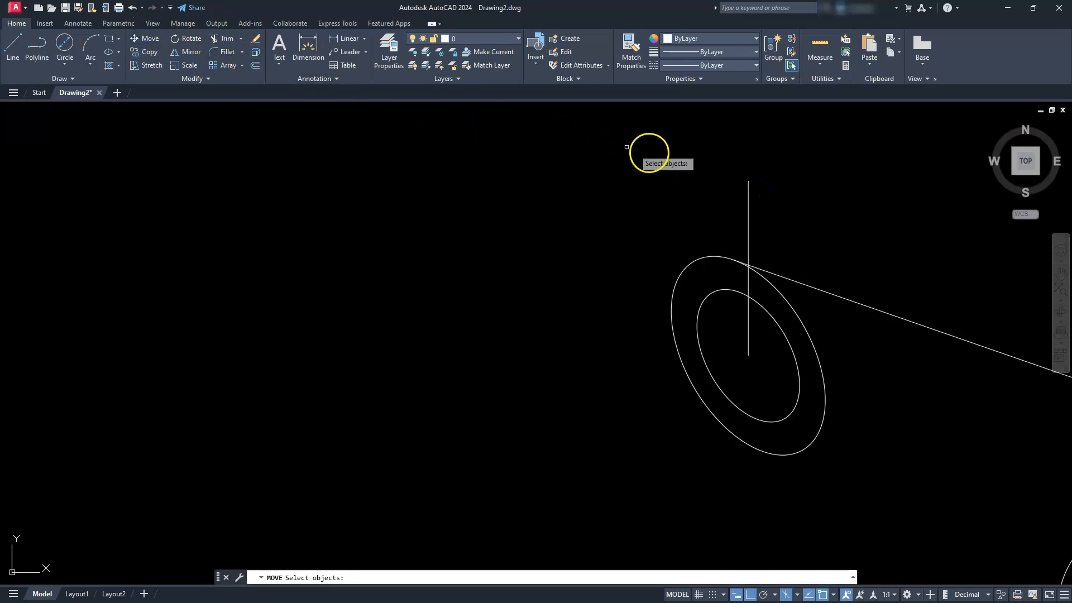
click(748, 198)
key(Return)
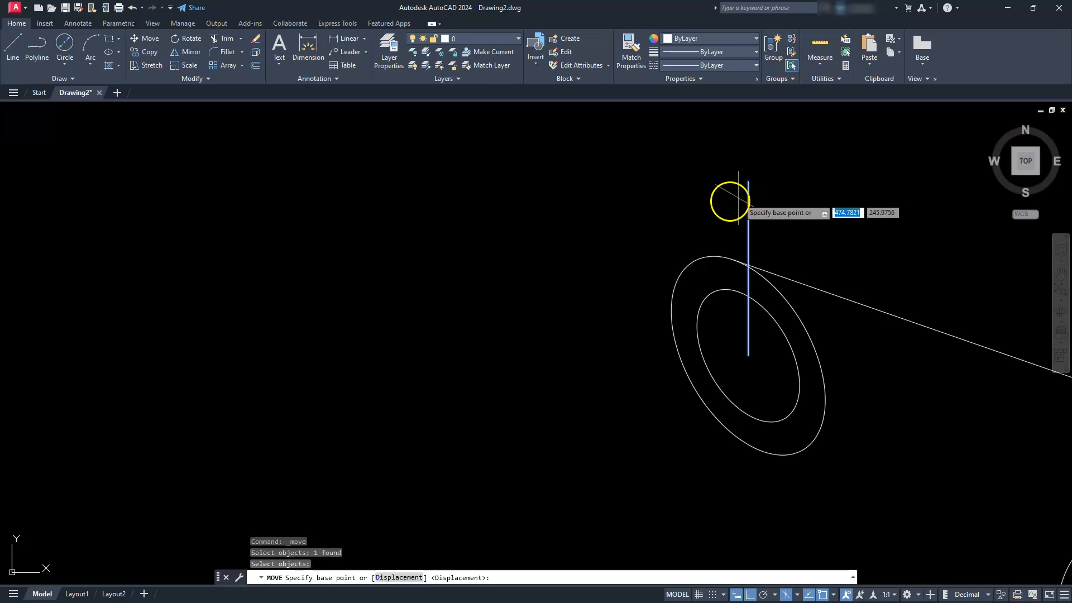
click(581, 299)
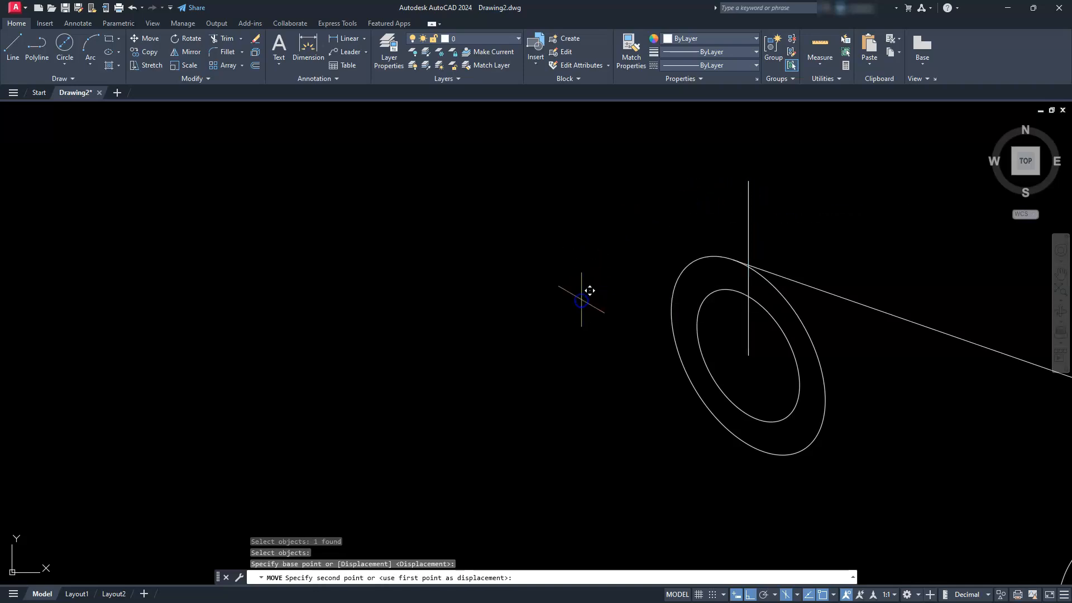
text(3)
key(Return)
key(Escape)
key(Escape)
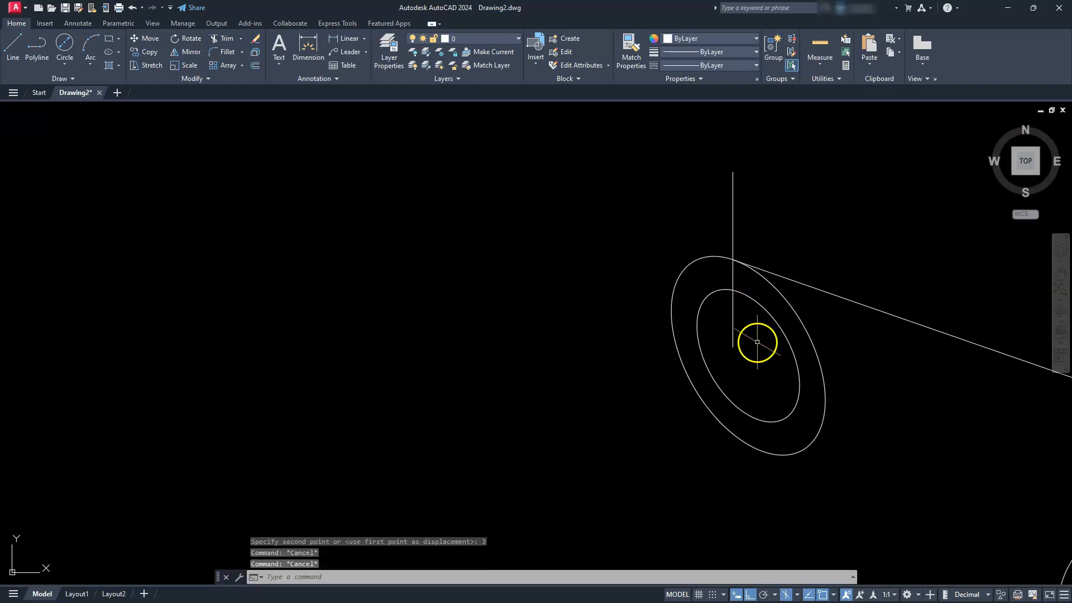
- Stretch the lower end of the small end's vertical construction line straight down past the bottom of its outer ellipse
click(733, 342)
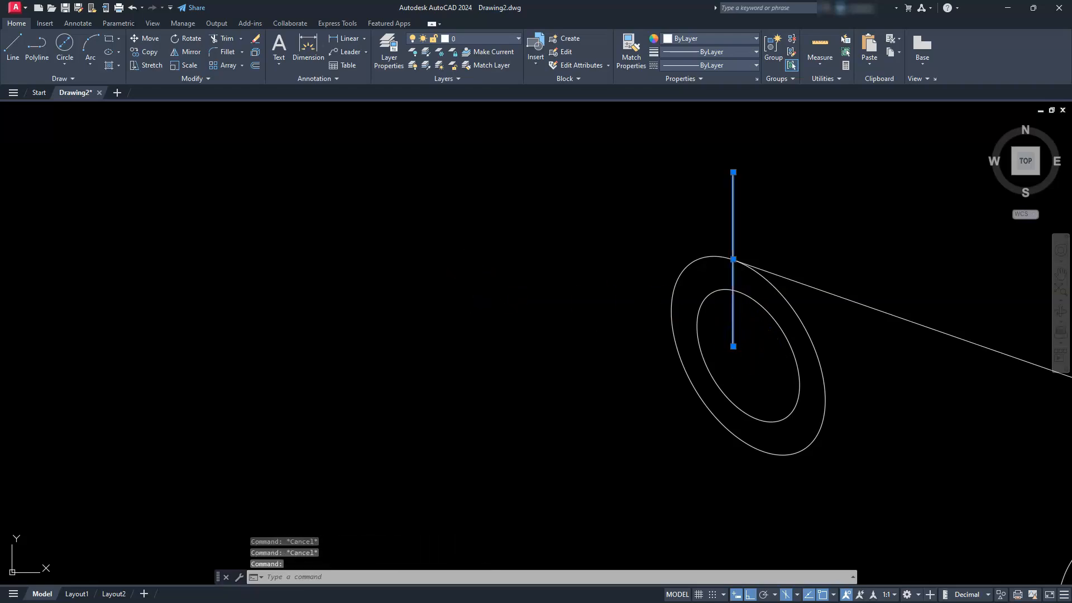
click(733, 346)
click(688, 484)
key(Escape)
key(Escape)
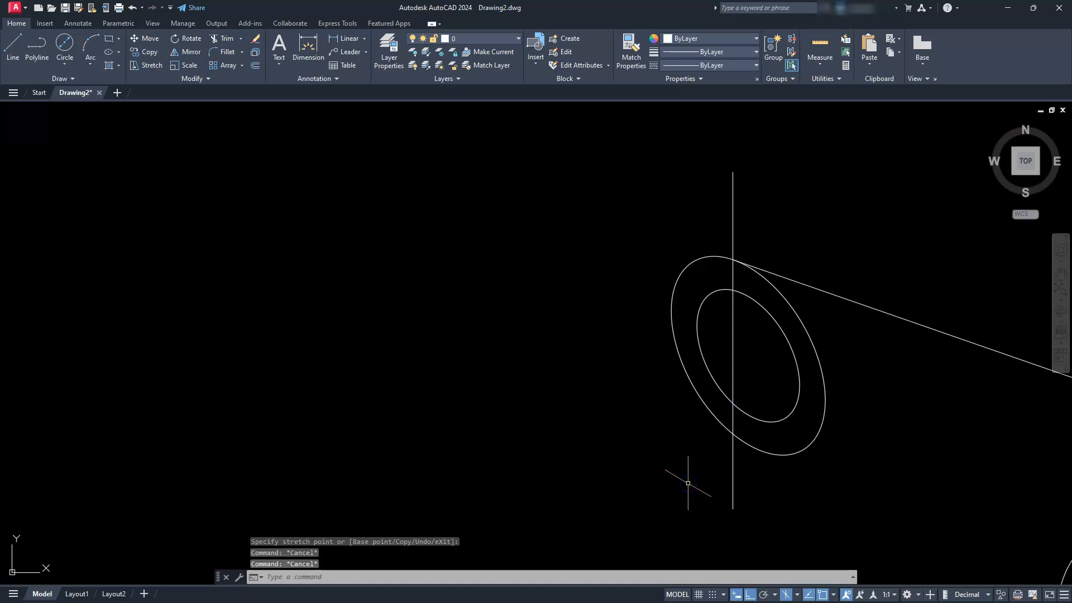
scroll(729, 335, down, 4)
middle_drag(791, 420, 781, 345)
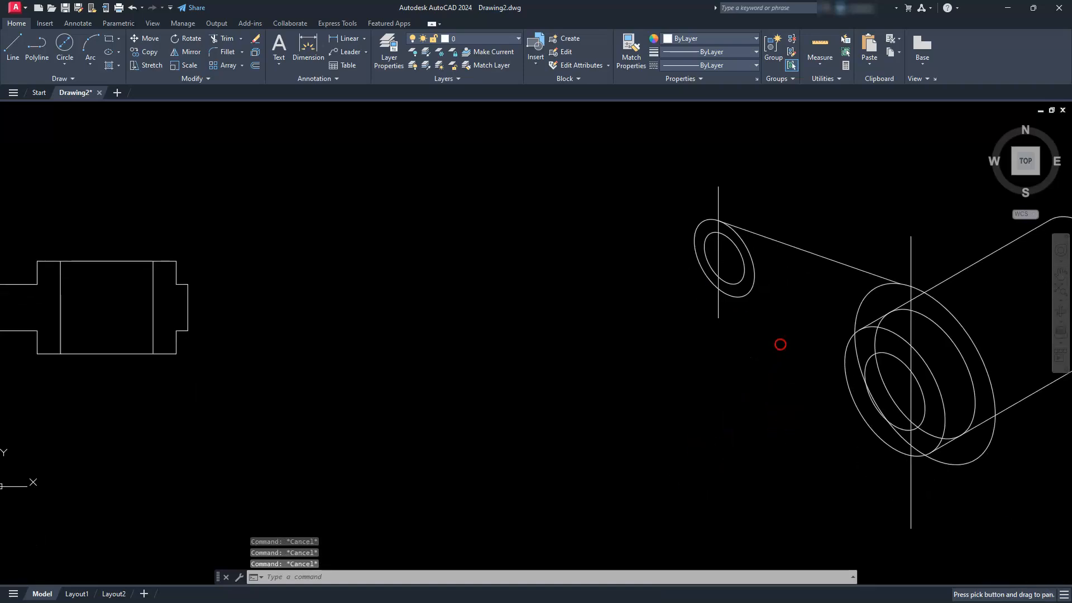
scroll(736, 233, up, 2)
scroll(735, 233, up, 4)
scroll(707, 206, down, 4)
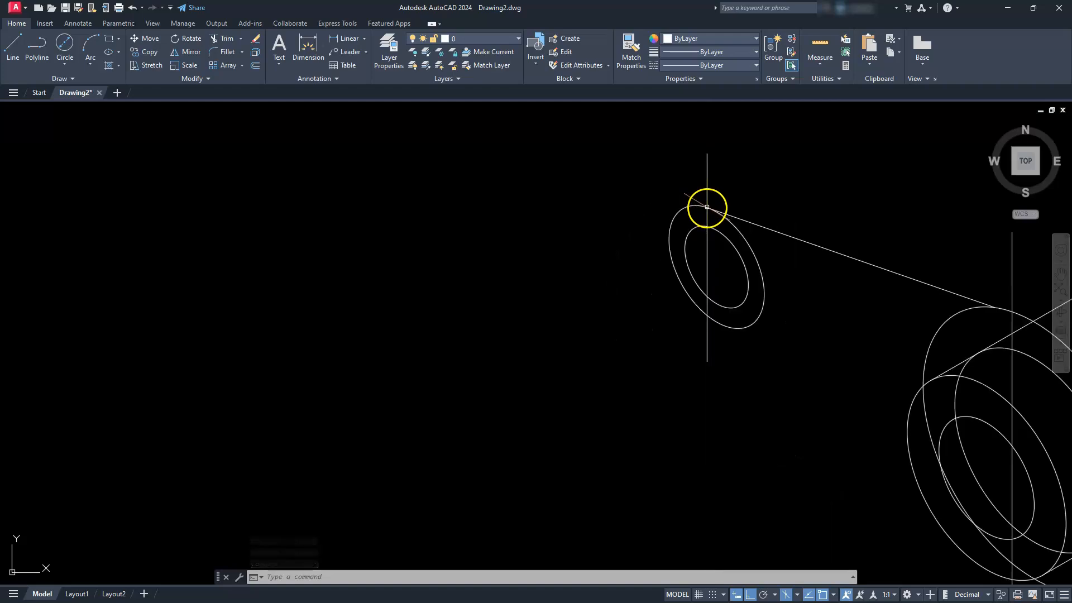
- Delete the arm's upper edge line, which stops short of the large end's vertical construction line
mouse_move(1010, 308)
middle_down()
mouse_move(949, 326)
mouse_move(849, 285)
middle_up()
key(Escape)
key(Escape)
key(Escape)
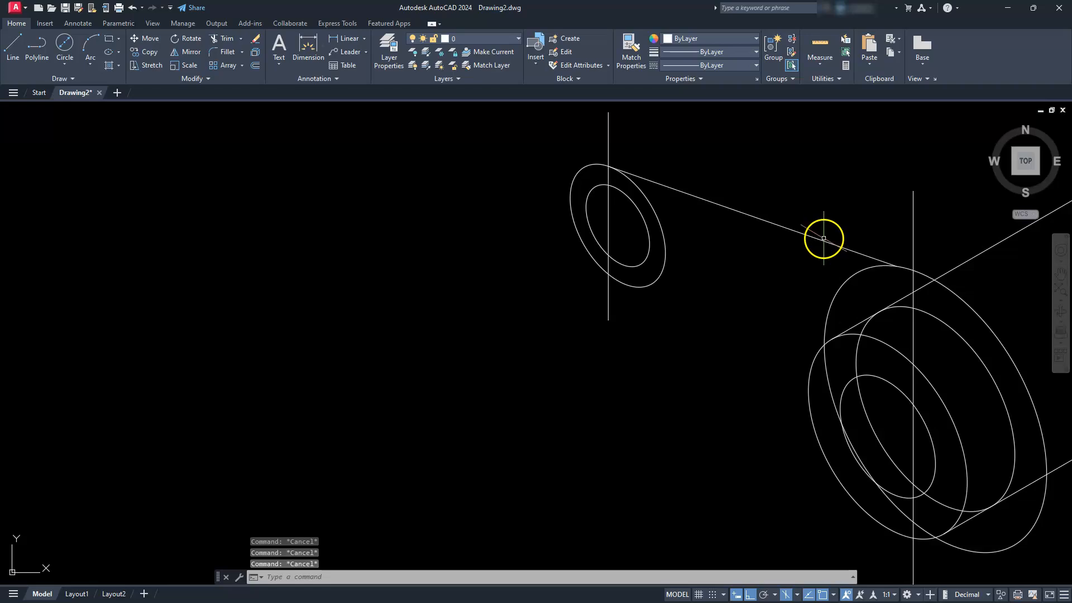
click(824, 239)
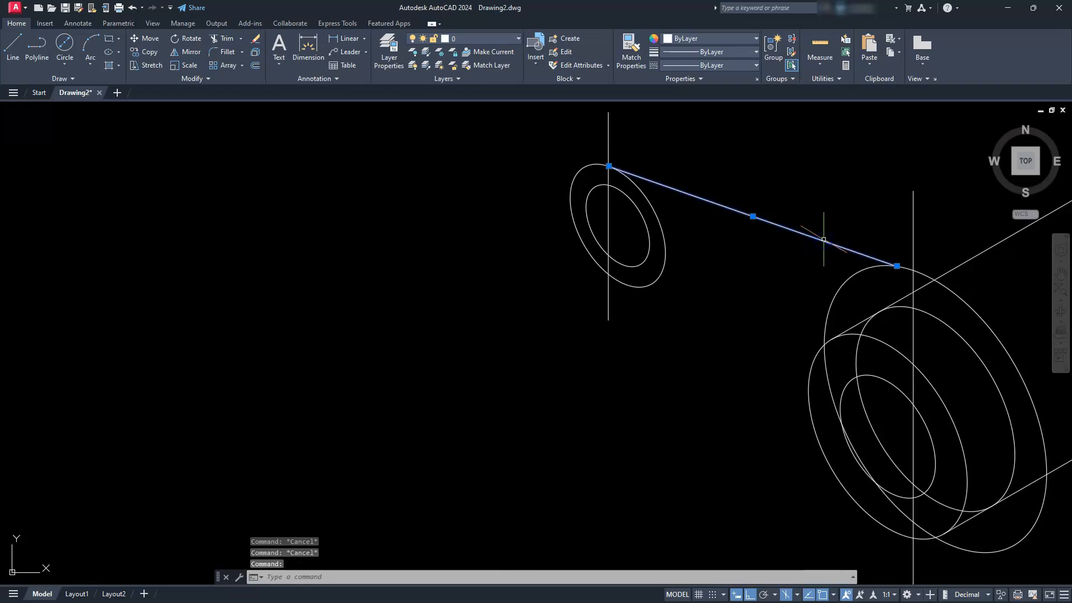
key(Delete)
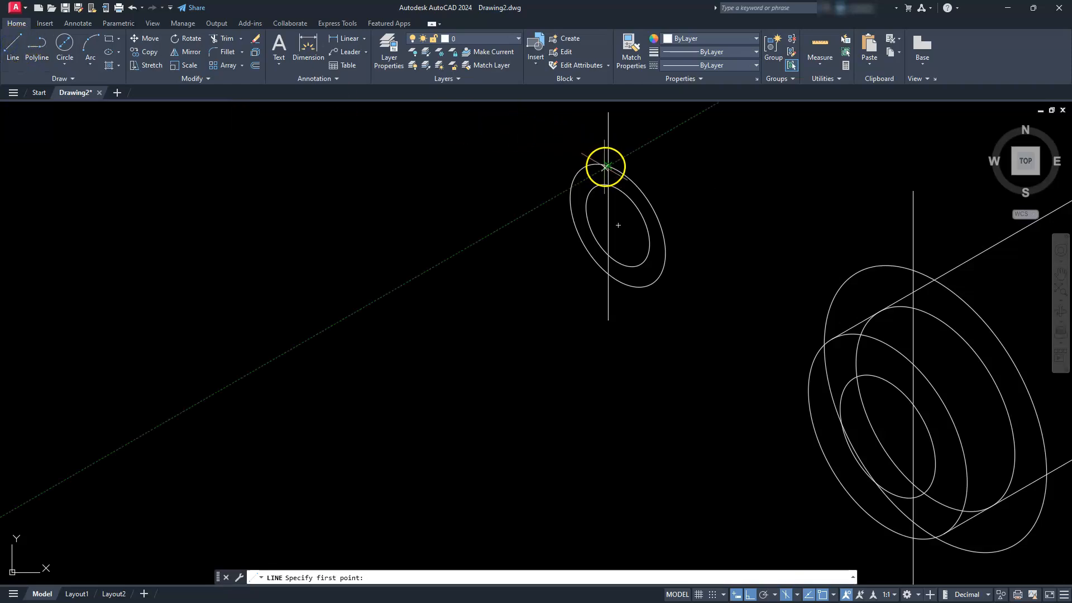
- Draw the arm's upper edge between the upper intersections of the construction lines with the small end's and large end's outermost ellipses
click(607, 165)
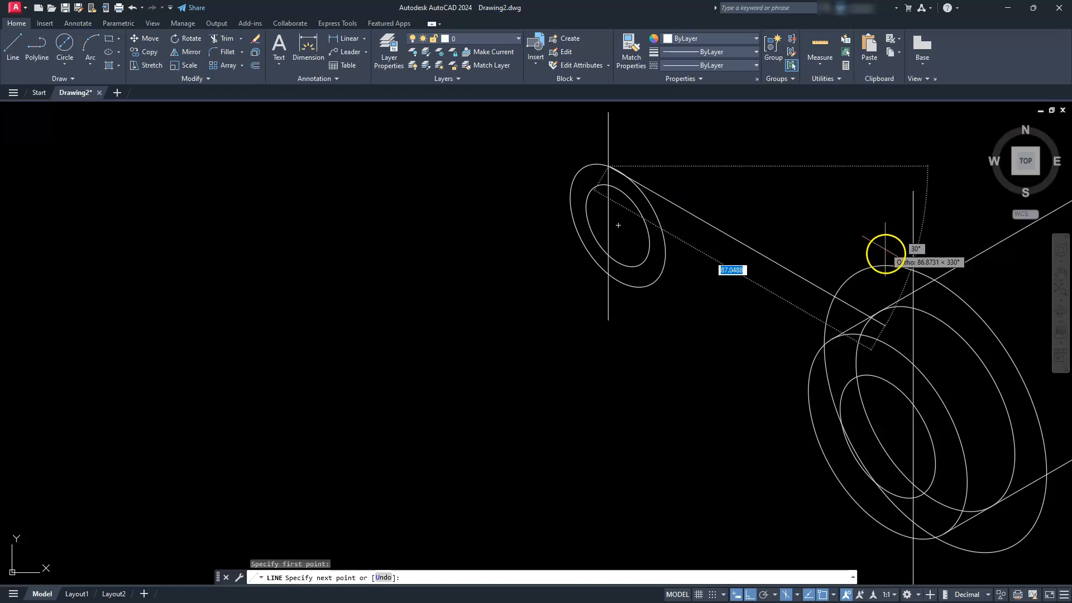
click(911, 266)
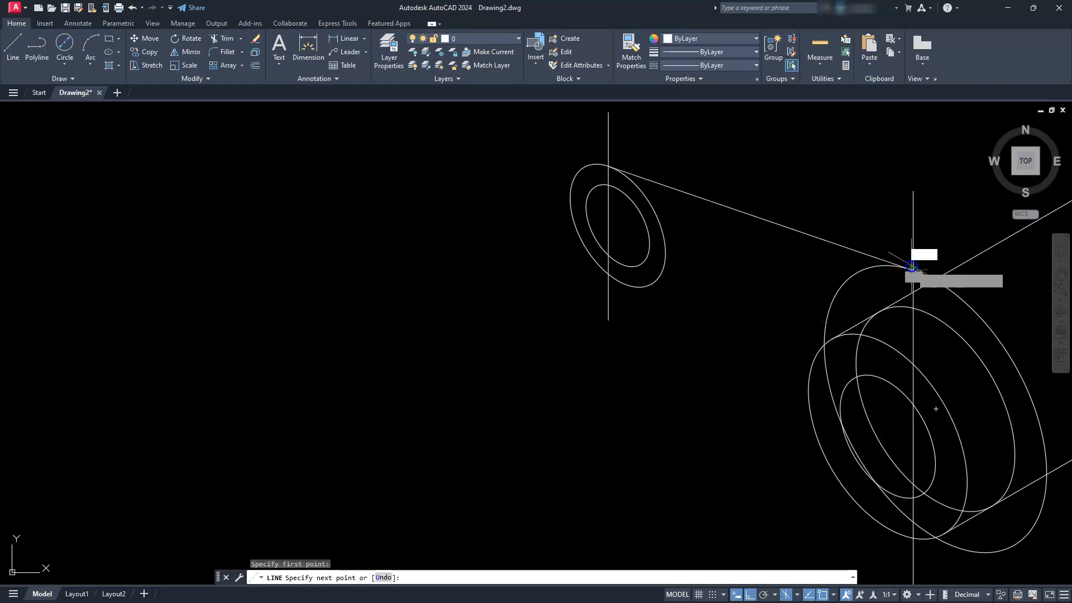
key(Escape)
key(Escape)
key(Escape)
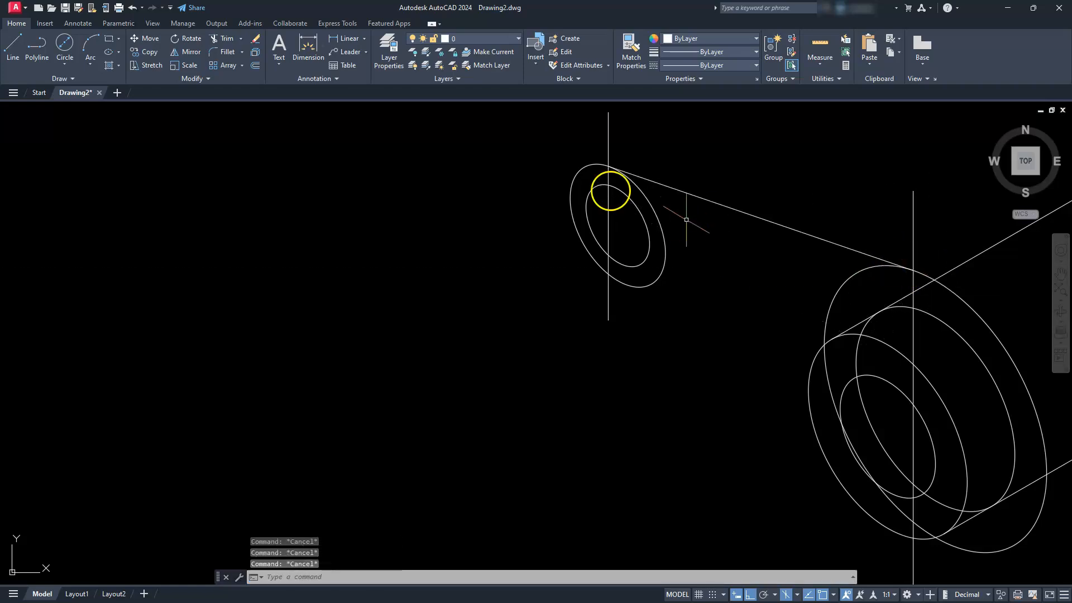
- Draw the arm's lower edge between the lower intersections of the construction lines with the small end's and large end's outermost ellipses
click(12, 44)
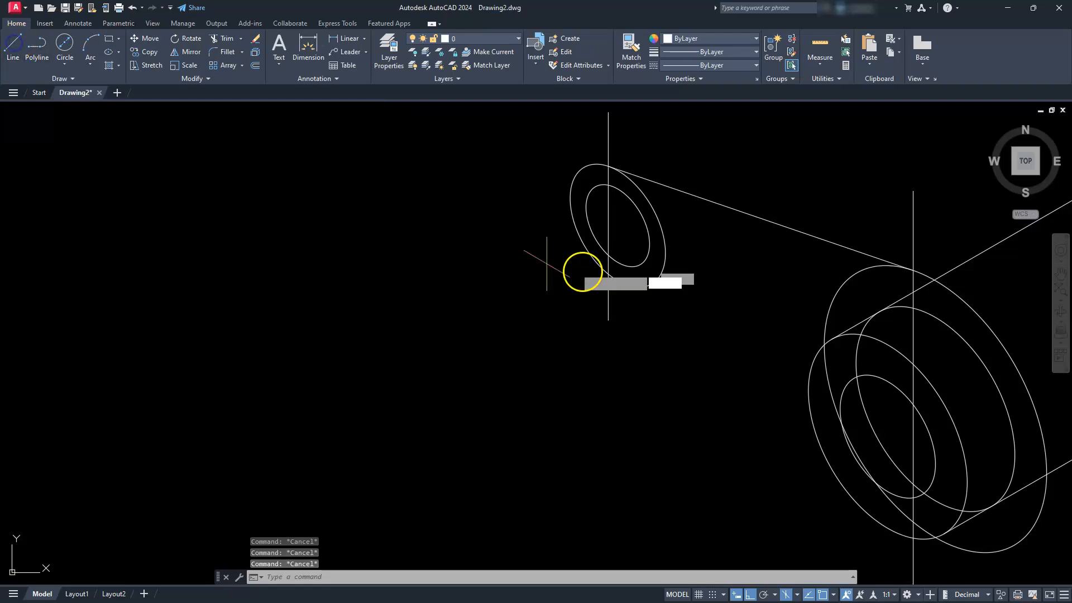
click(608, 274)
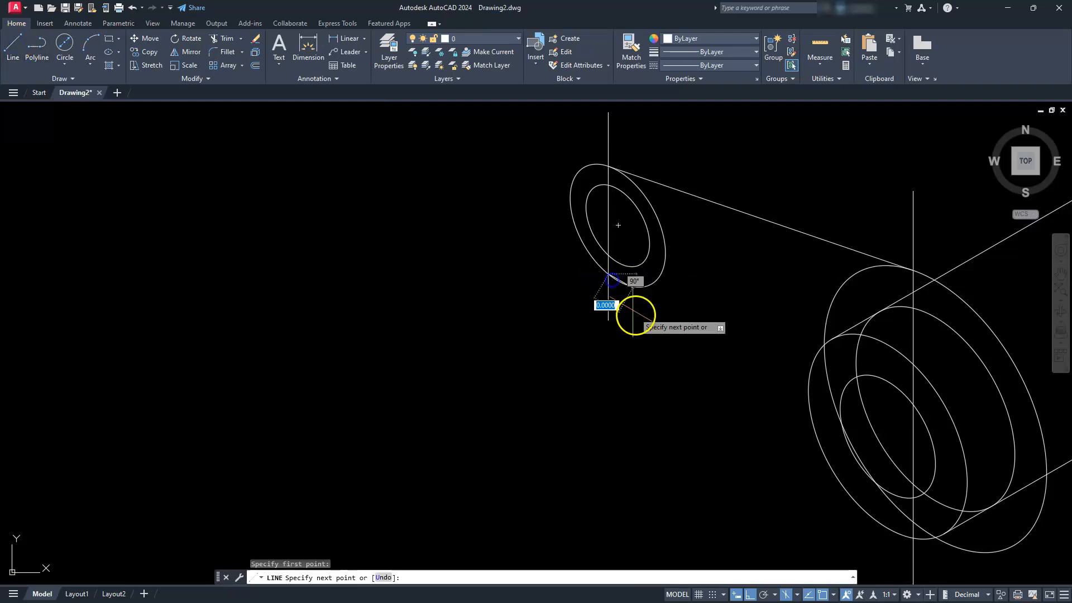
mouse_move(904, 519)
middle_down()
mouse_move(813, 443)
mouse_move(687, 363)
middle_up()
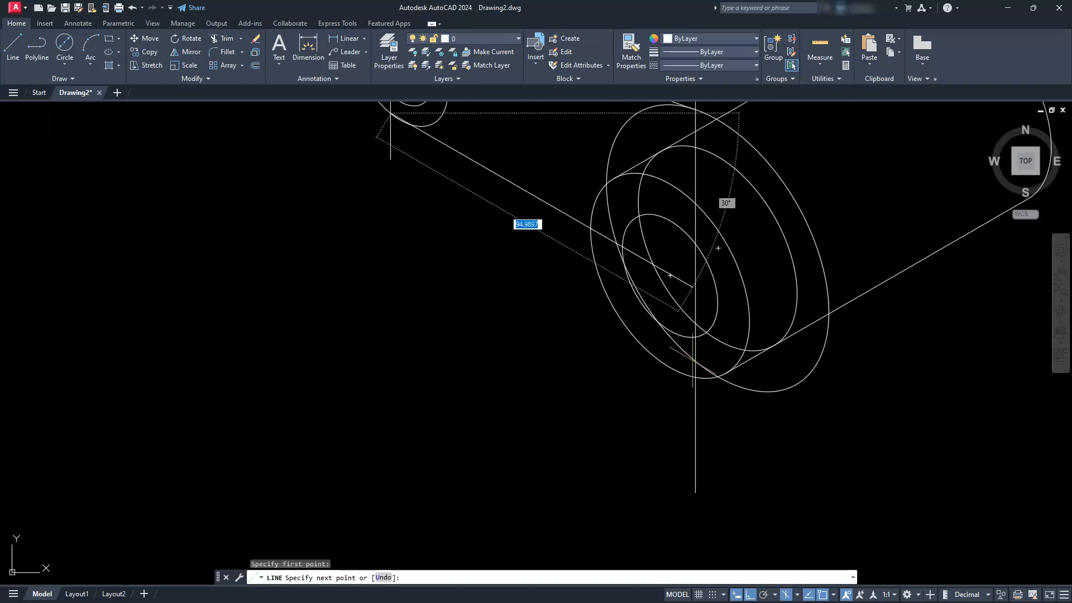
click(695, 361)
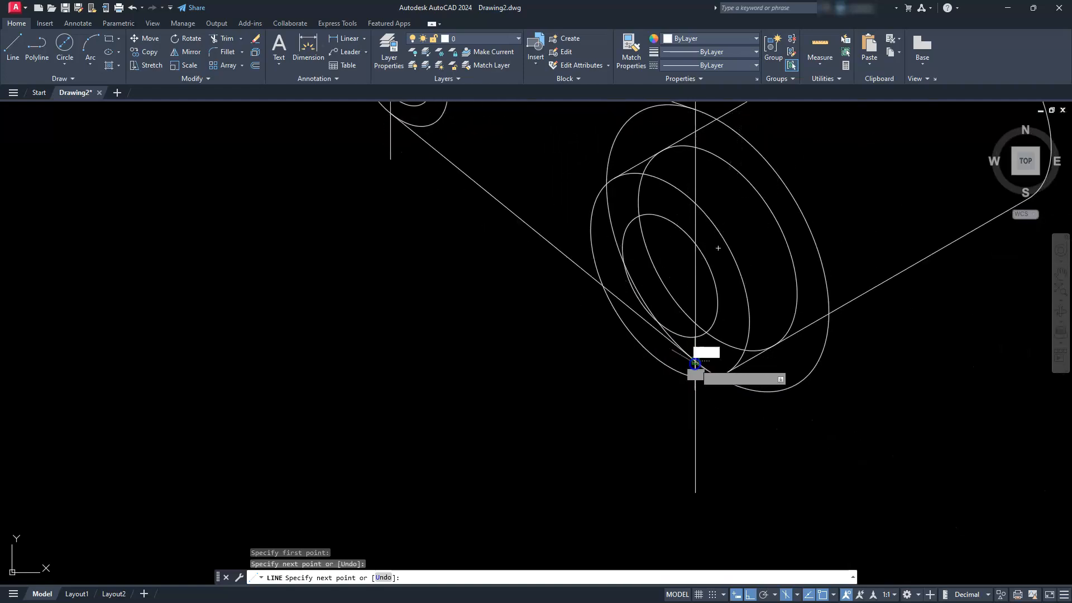
key(Escape)
key(Escape)
key(Escape)
- Delete the two vertical construction lines at the small and large ends
scroll(651, 411, down, 3)
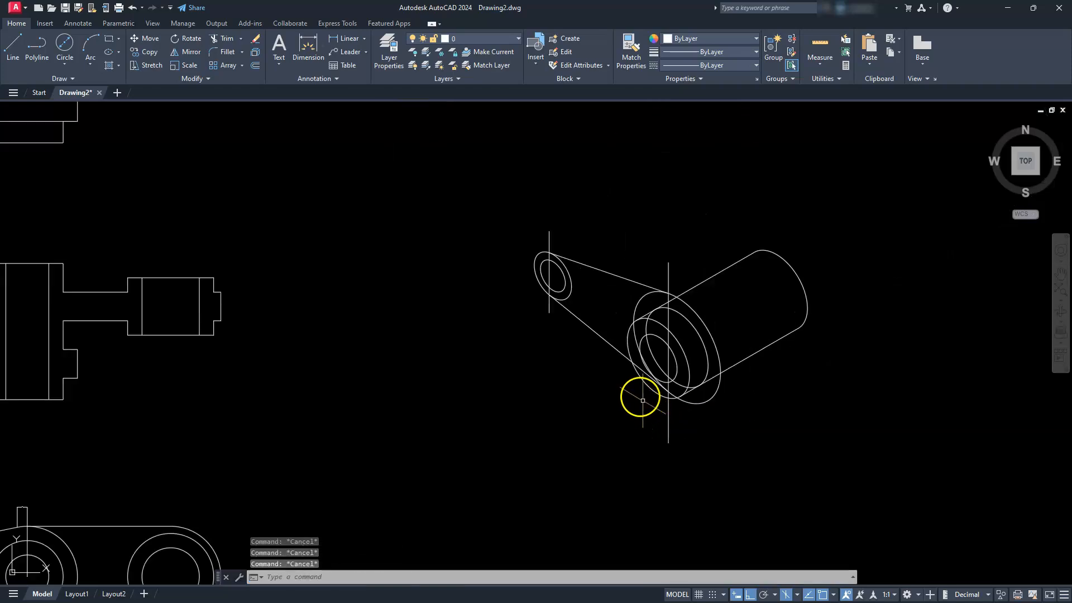
middle_drag(636, 395, 715, 448)
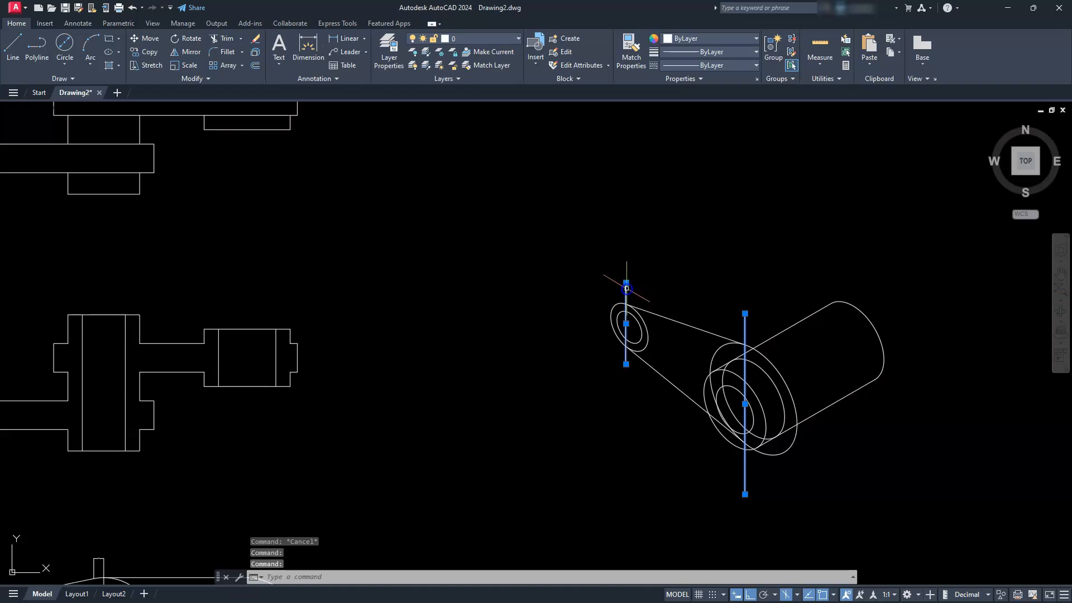
key(Delete)
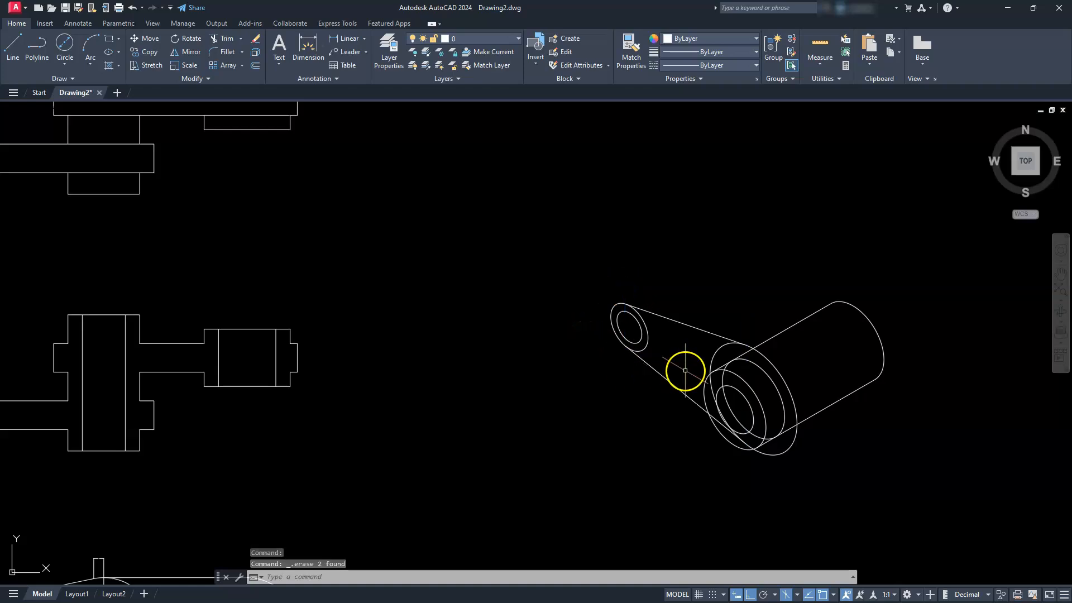
- Trim away the part of the small end's outer ellipse that lies between the arm's two edges
scroll(685, 370, up, 4)
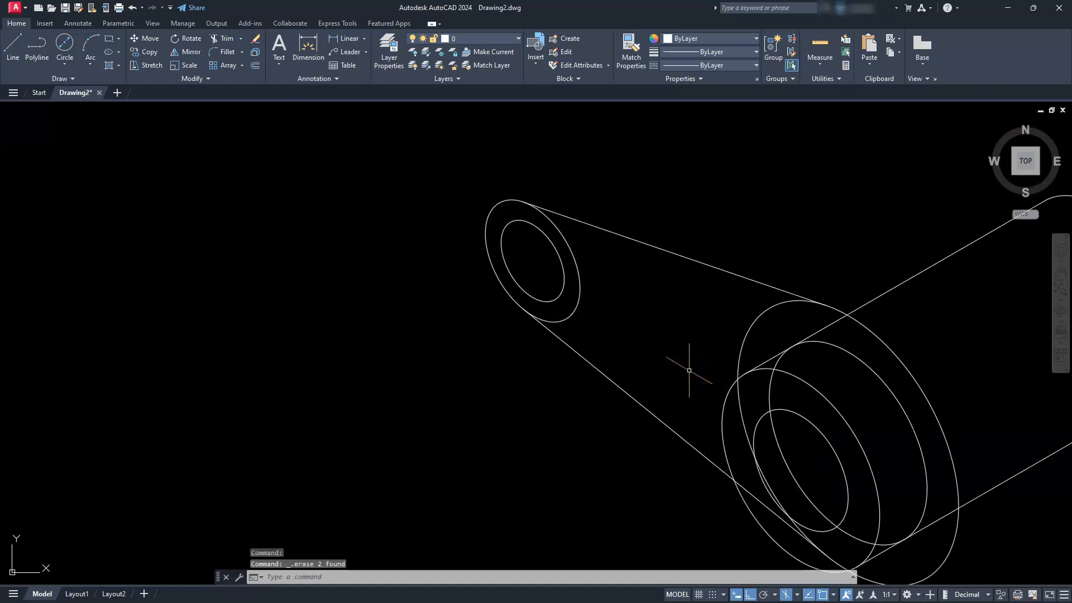
scroll(688, 370, down, 2)
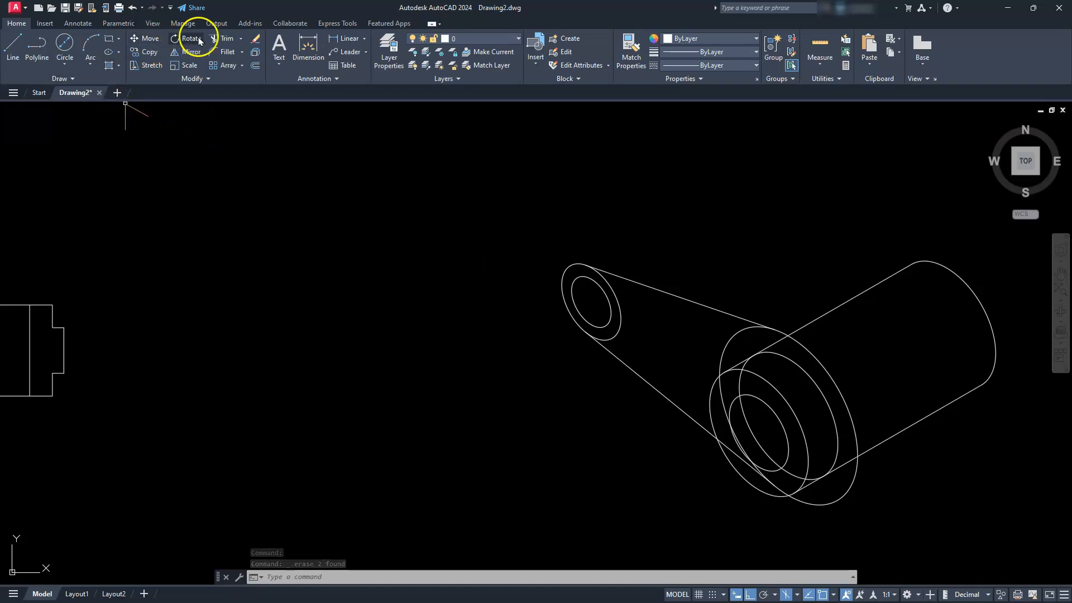
click(223, 38)
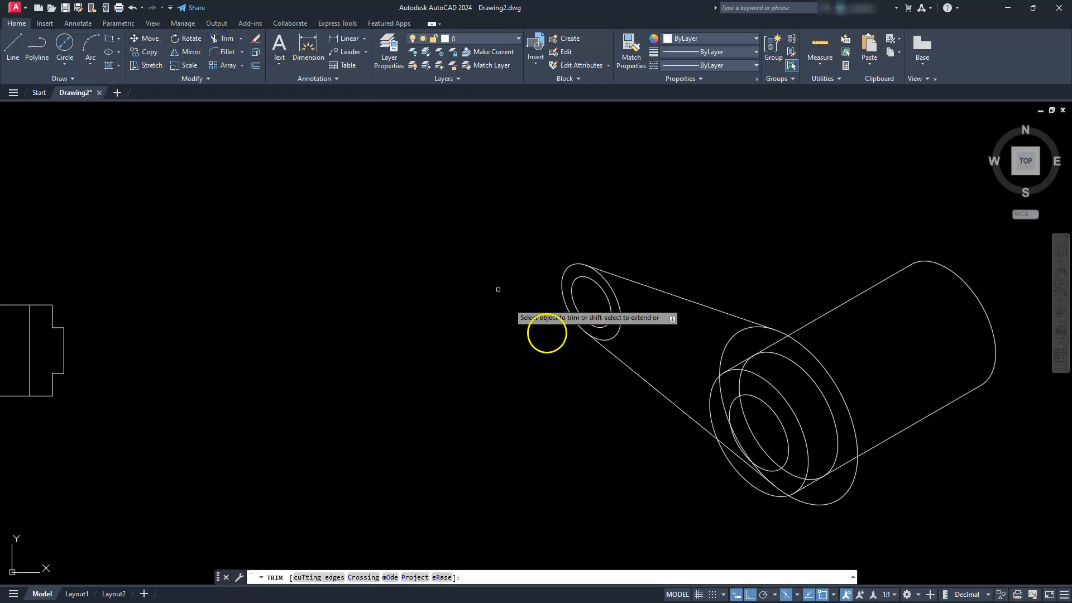
click(614, 333)
- Trim away the part of the large end's outermost ellipse between the arm's two edges, including the remaining piece near the hole
scroll(686, 304, up, 2)
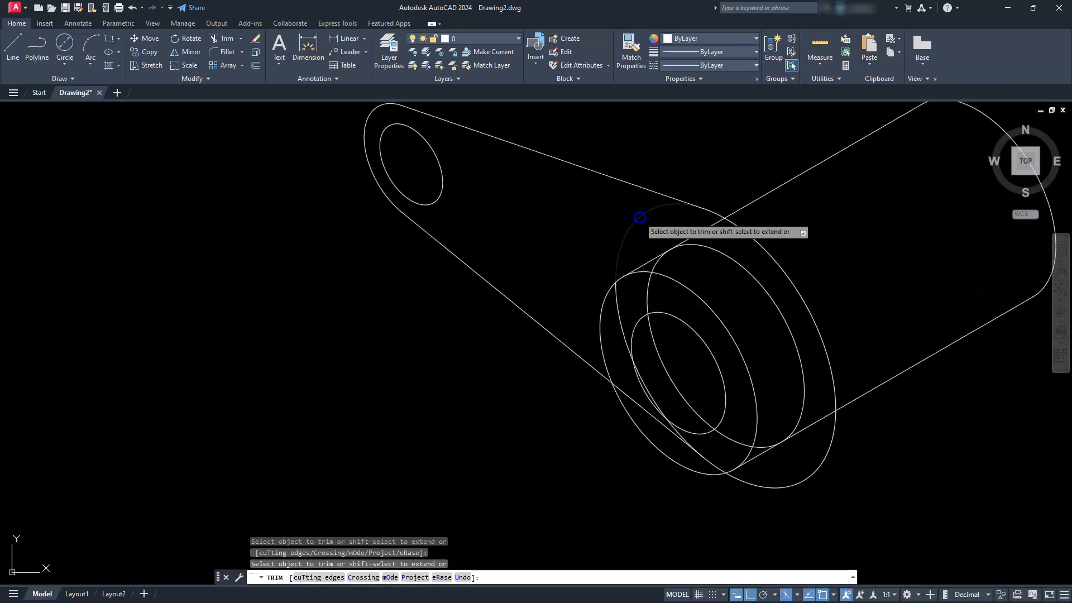
click(640, 218)
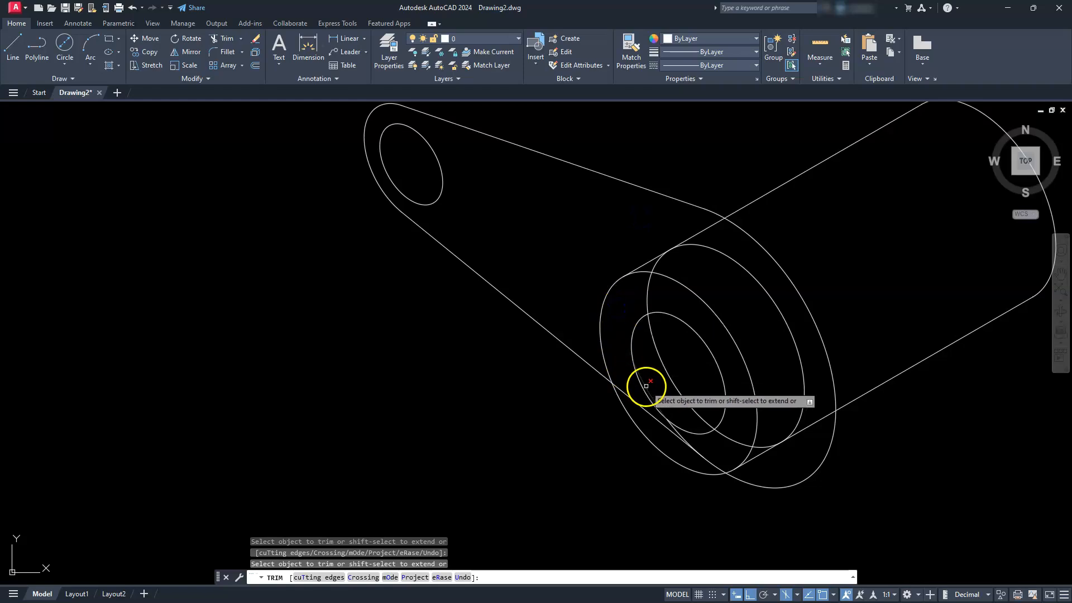
scroll(645, 385, up, 4)
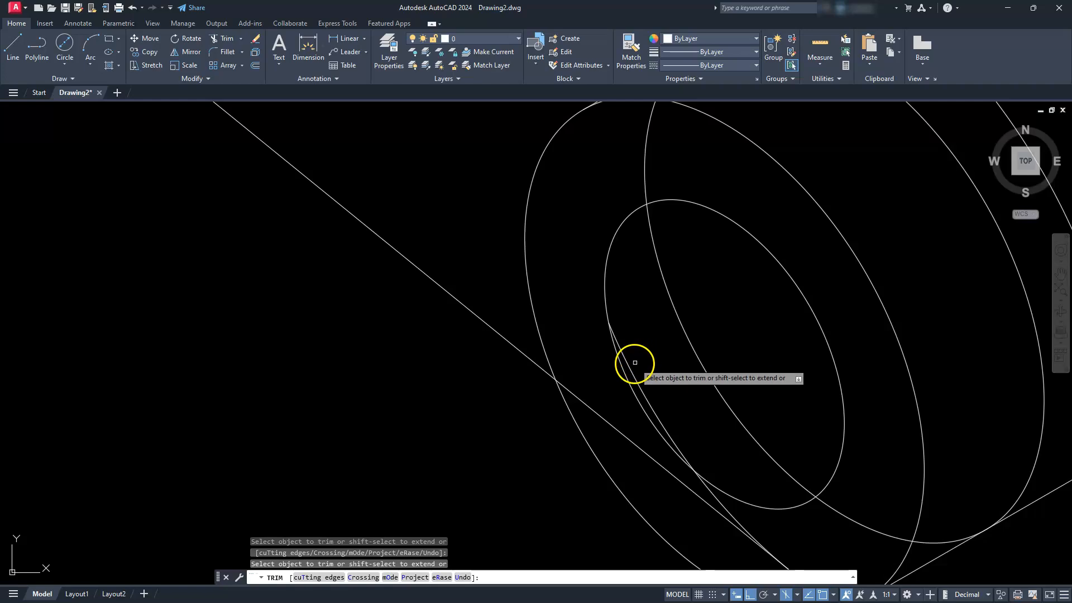
middle_drag(660, 400, 562, 229)
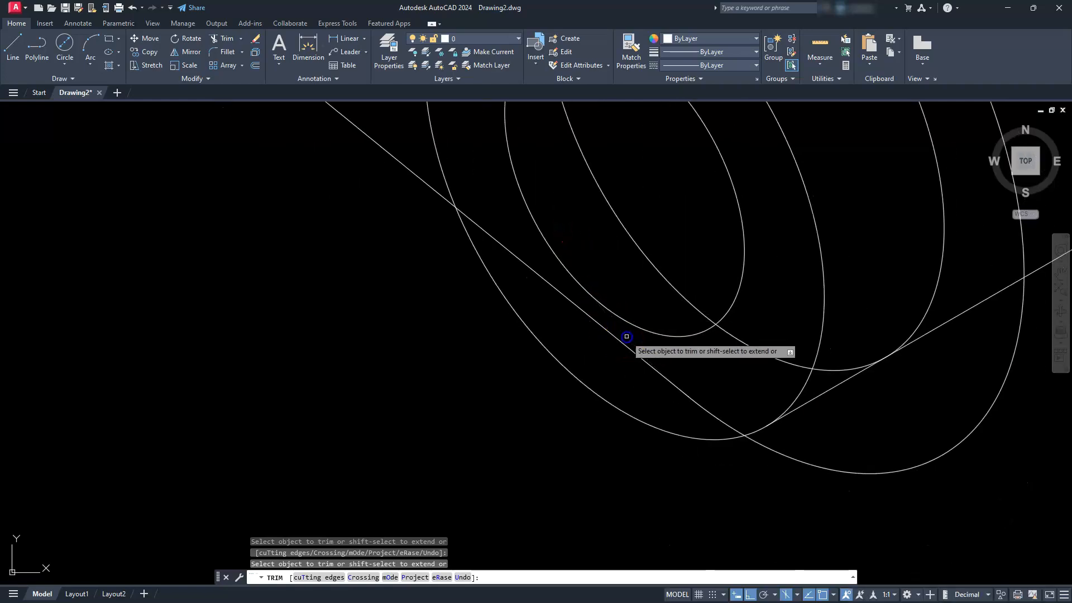
scroll(550, 366, down, 5)
scroll(464, 459, up, 4)
scroll(465, 460, down, 2)
scroll(461, 417, down, 2)
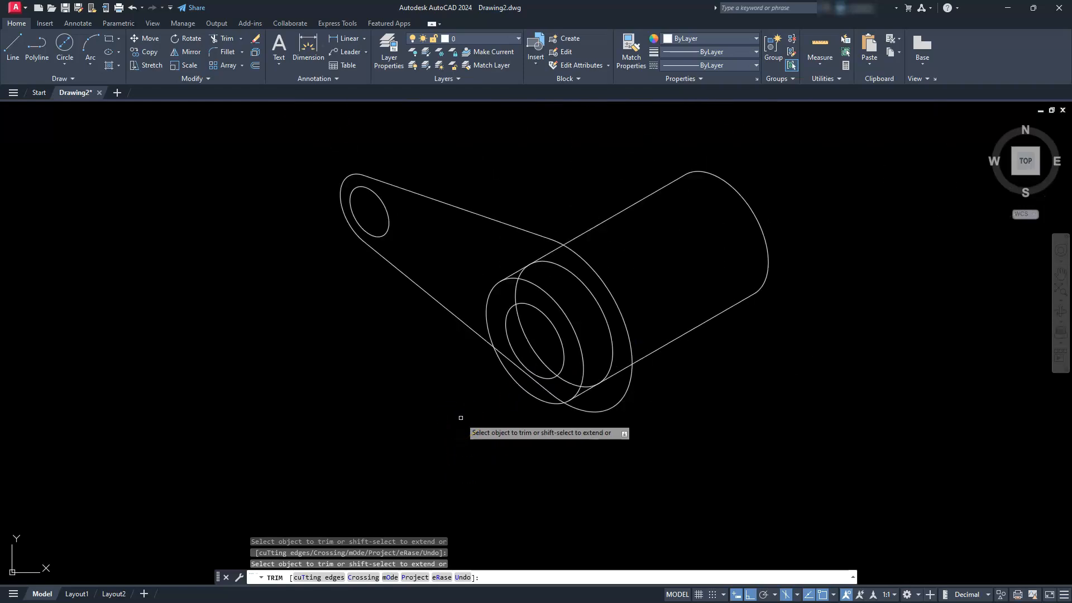
key(Escape)
key(Escape)
key(Escape)
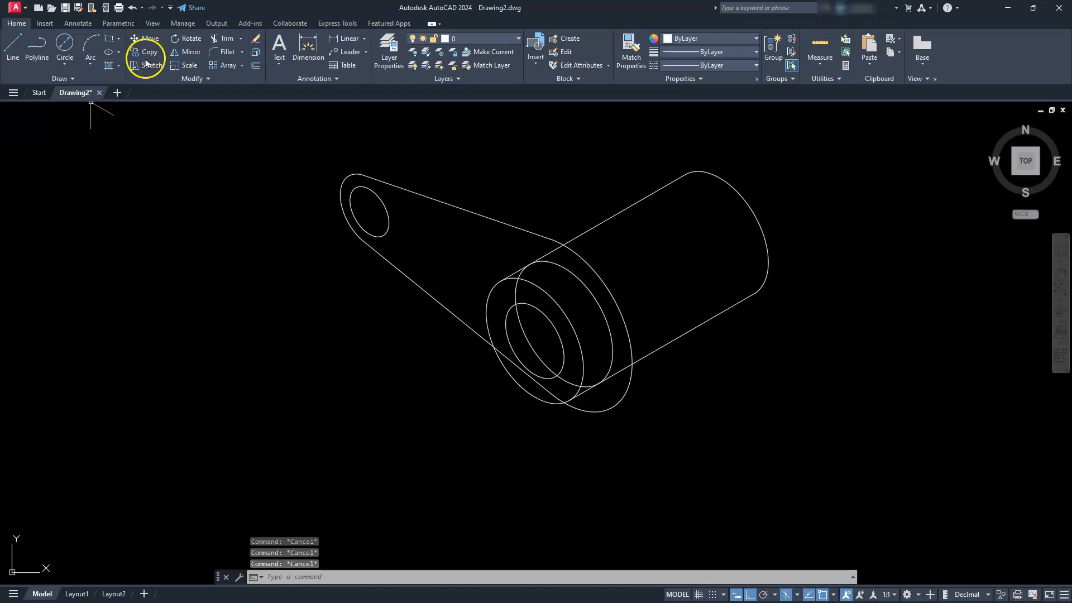
- Copy the arm's upper edge and its small-end and large-end arcs 20 units along the 30° axis, using Isoplane Top
click(146, 53)
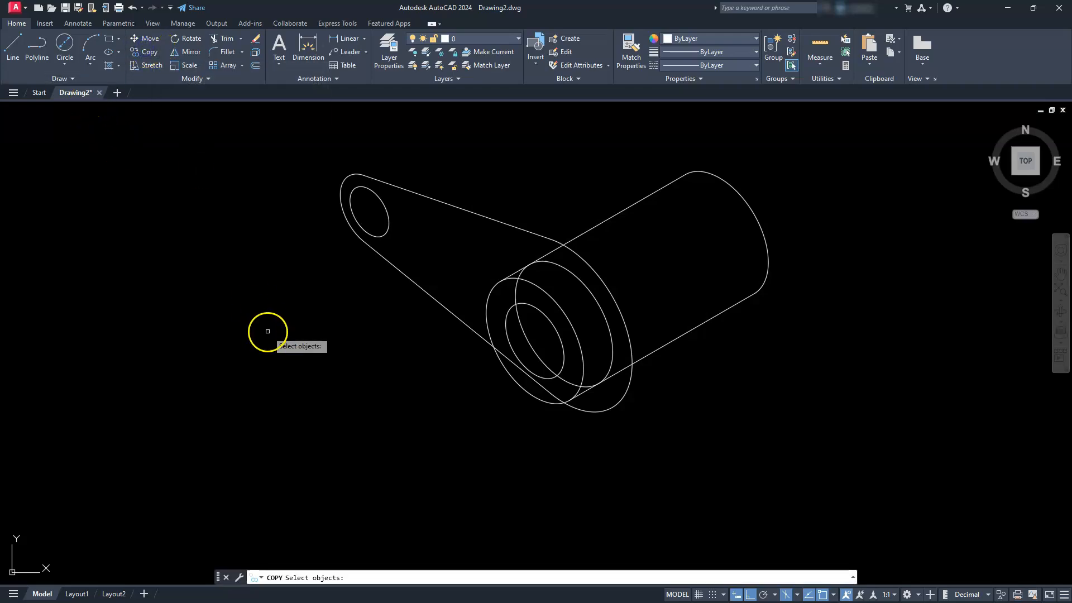
click(422, 197)
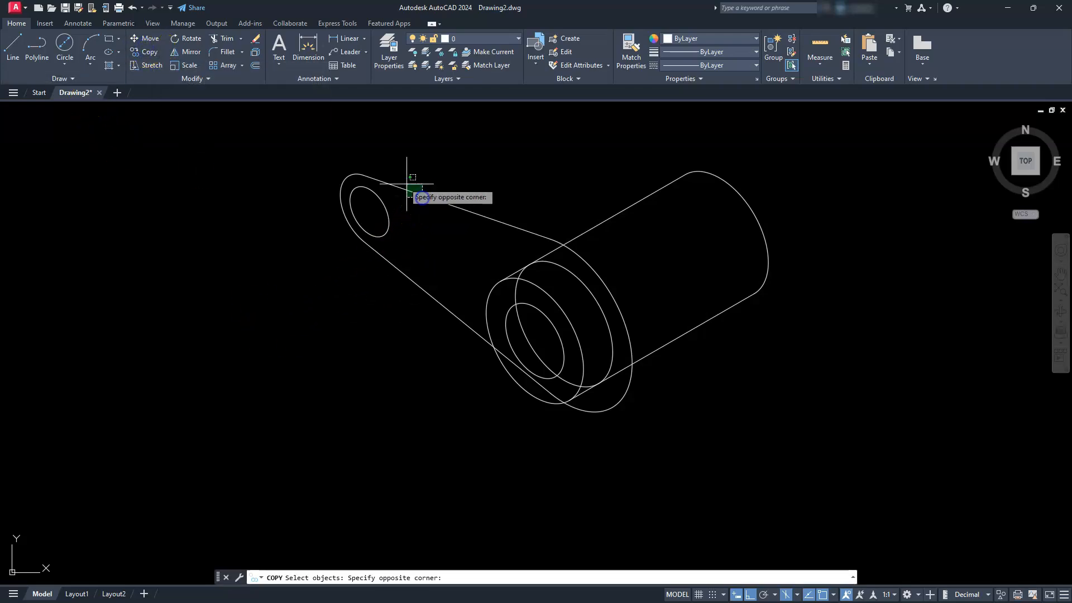
click(371, 179)
click(348, 174)
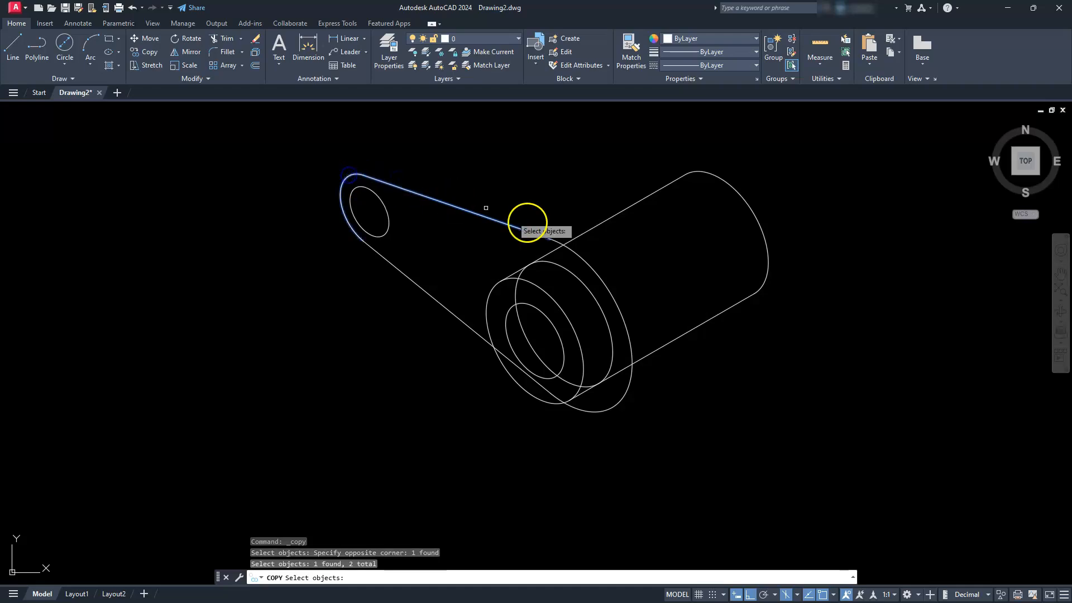
click(595, 272)
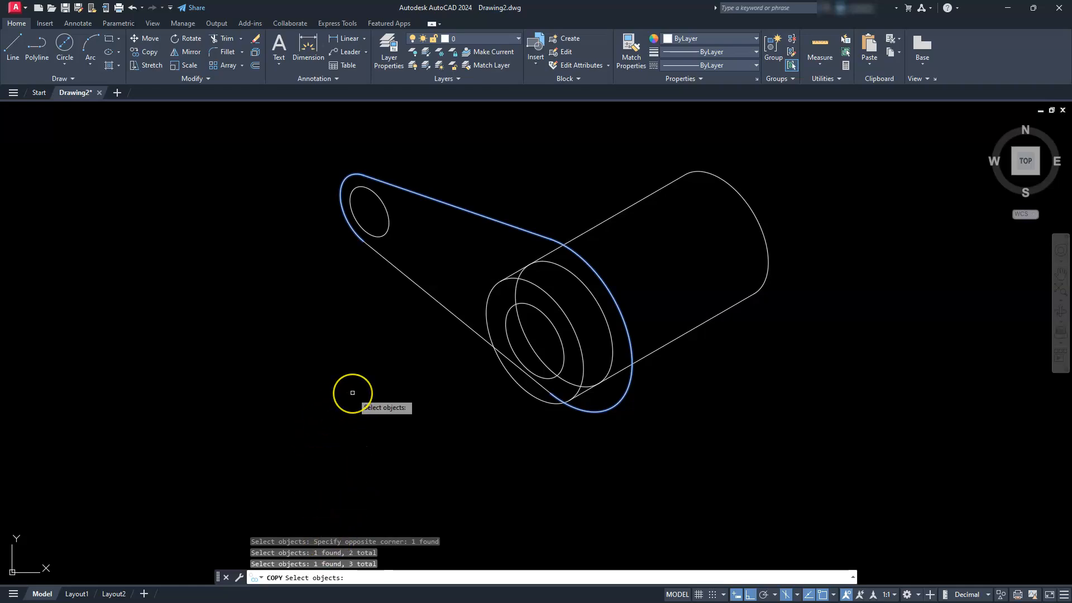
key(Return)
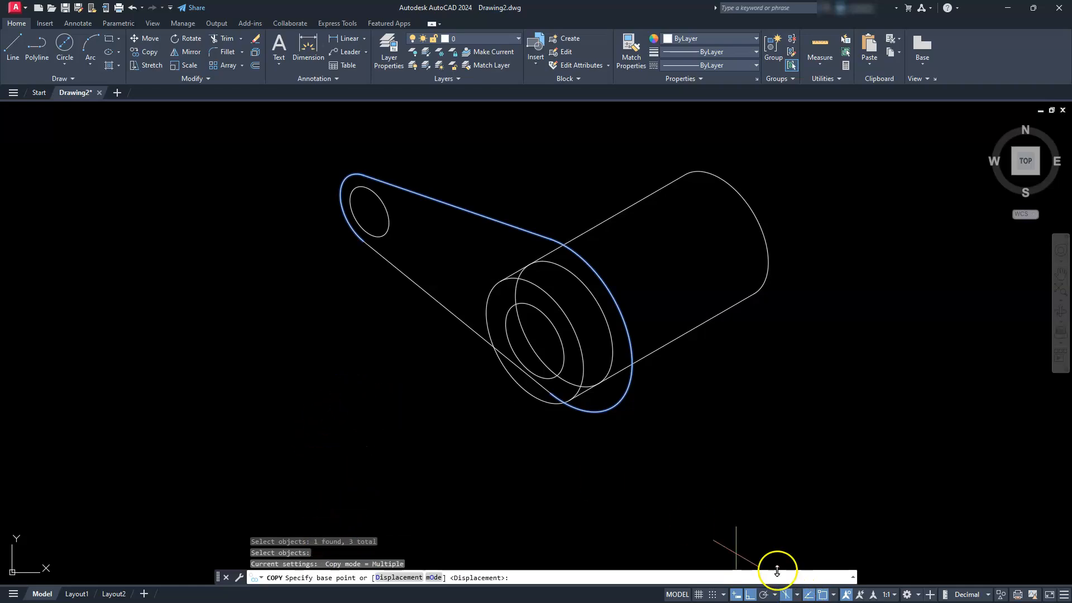
click(795, 595)
click(813, 564)
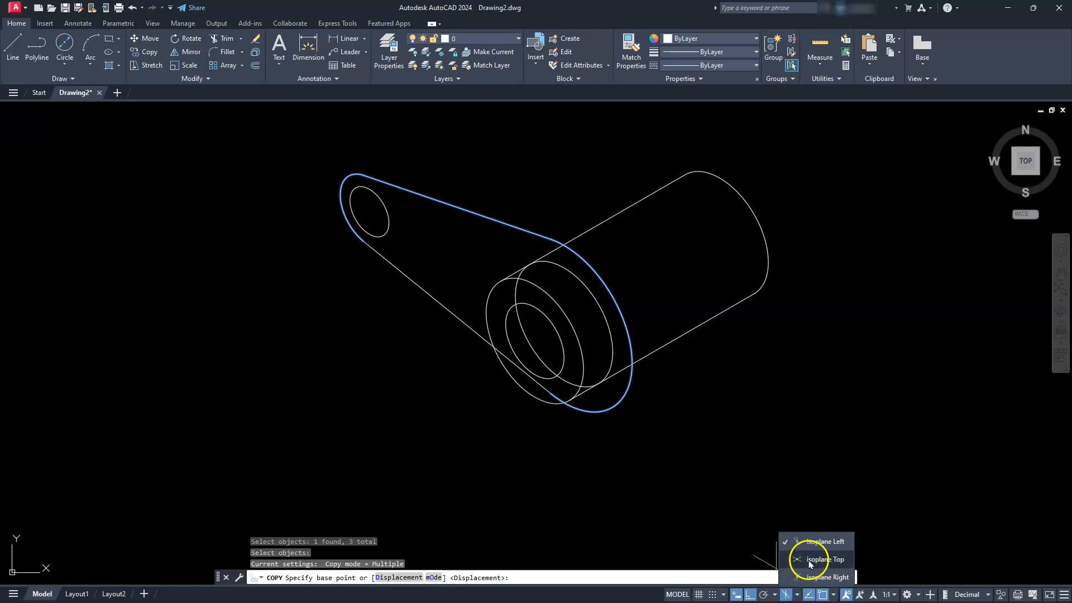
click(662, 466)
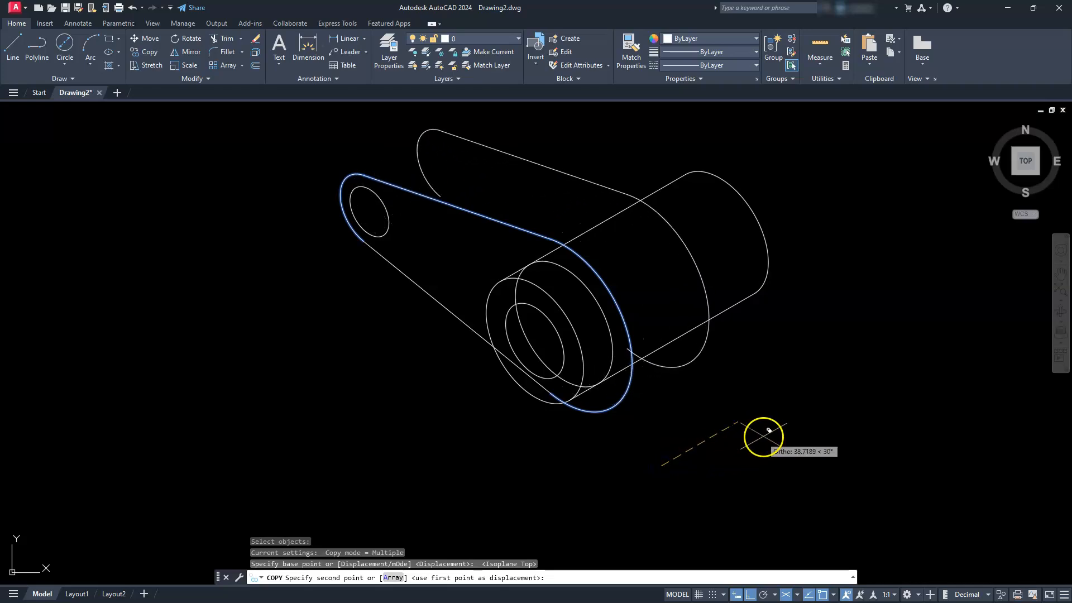
text(20)
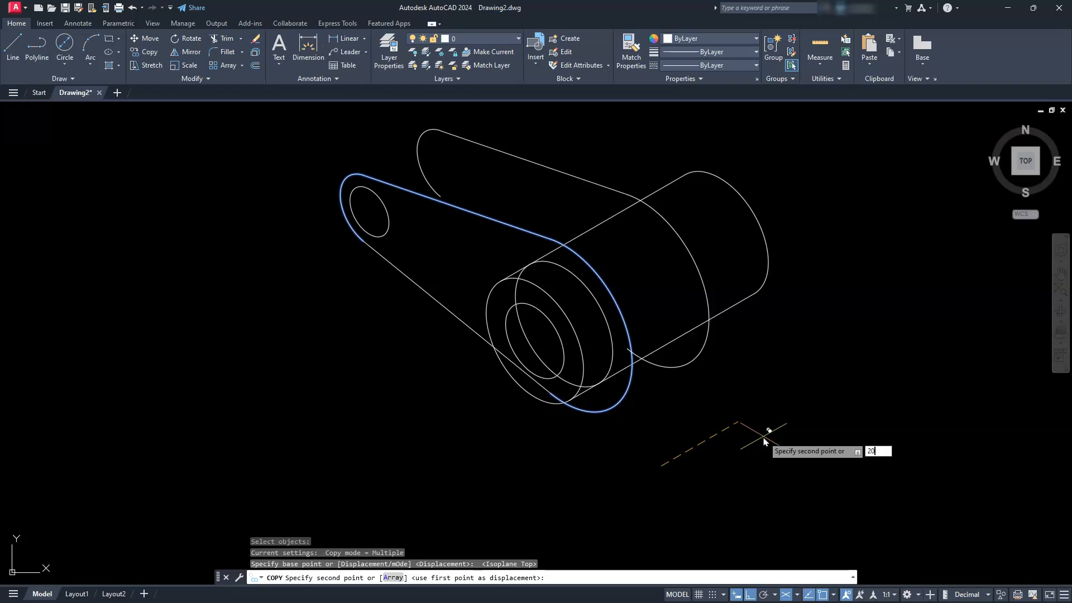
key(Return)
key(Escape)
key(Escape)
key(Escape)
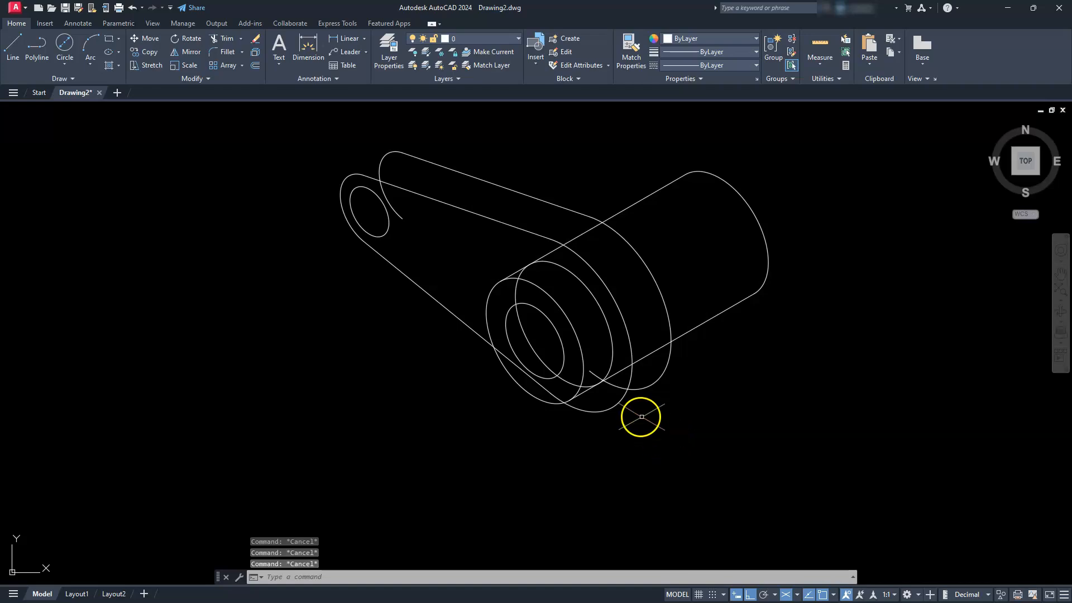
- Draw a 30° depth edge joining the lower outer side of the large end's front arc to the matching point on its copy
text(l)
key(Return)
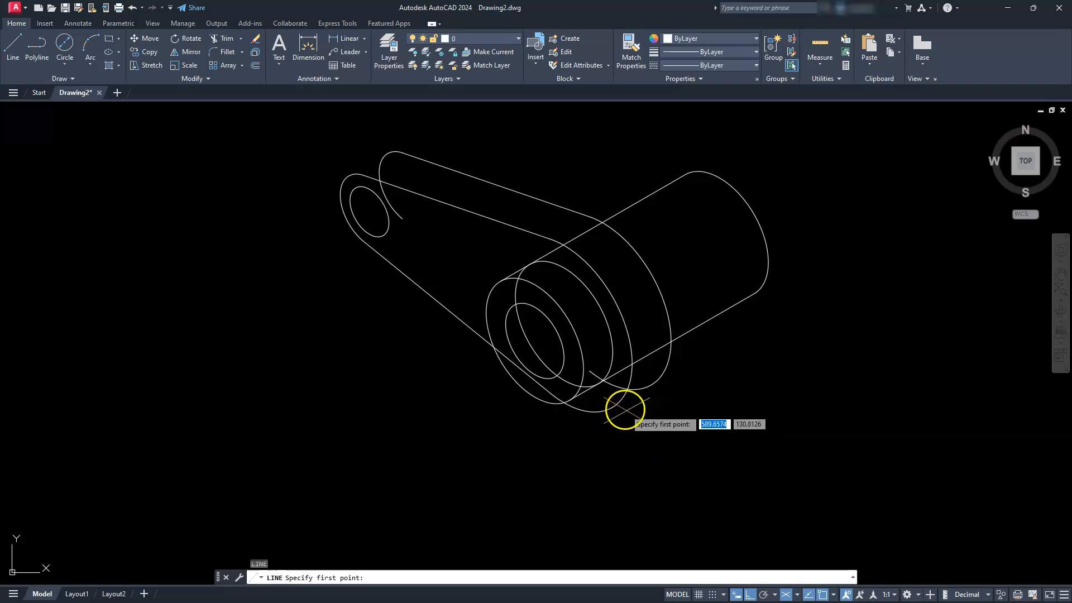
click(610, 409)
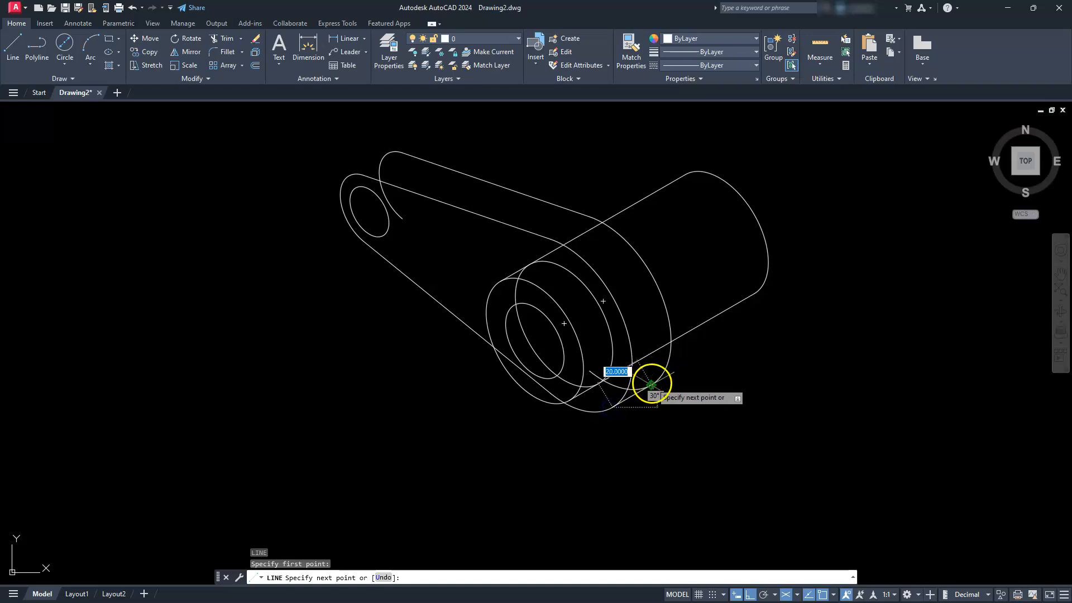
key(Escape)
key(Escape)
key(Escape)
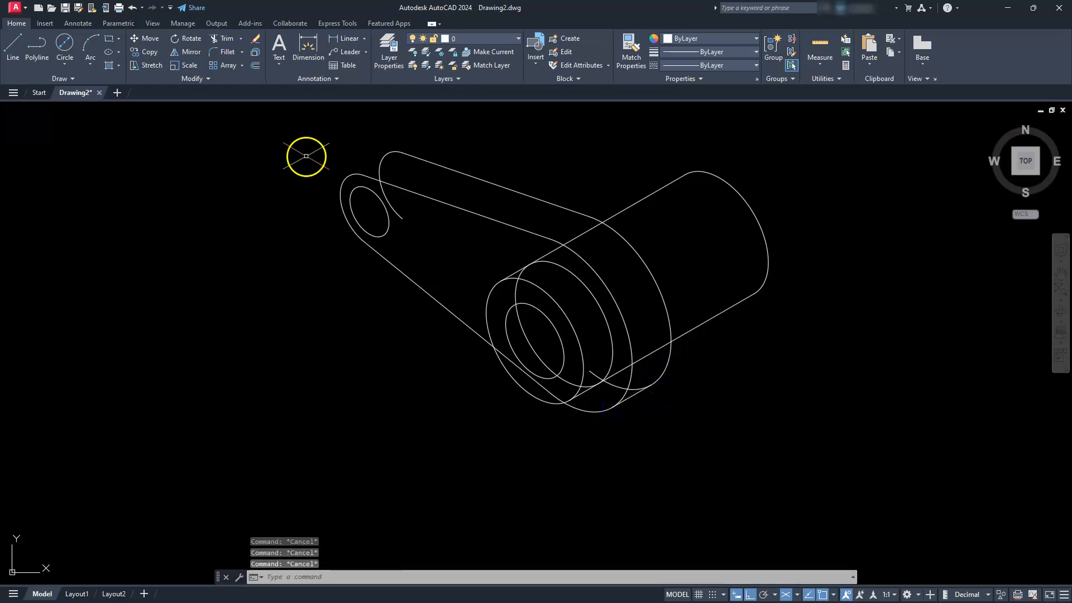
- Draw a 30° depth edge joining the upper outer side of the small end's front arc to the matching point on its copy
text(l)
key(Return)
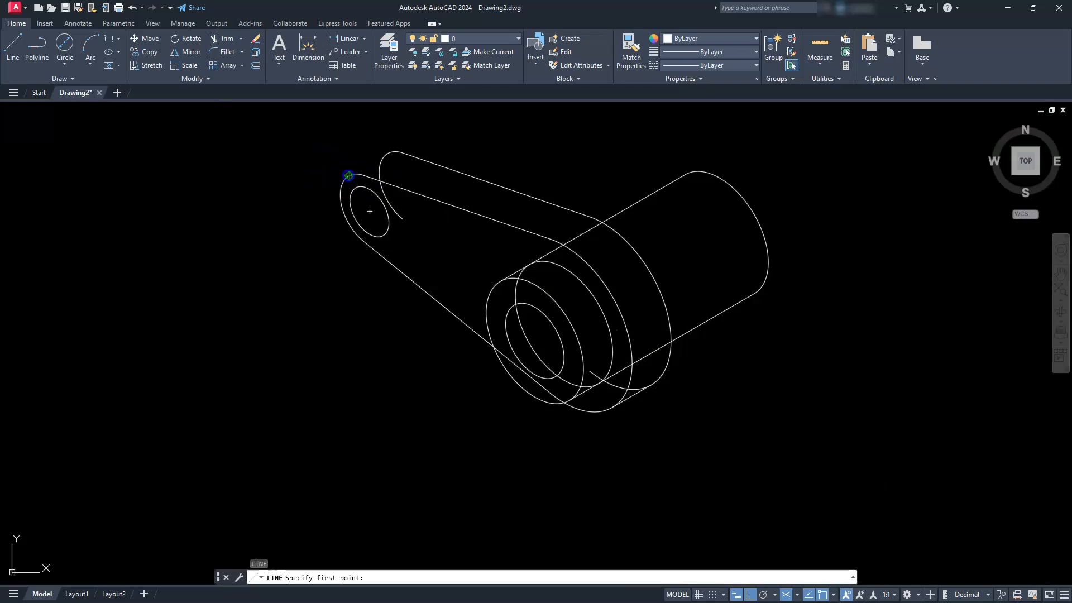
click(348, 176)
click(384, 152)
key(Escape)
key(Escape)
key(Escape)
key(Escape)
- Trim away the hidden part of the small end's back arc, both below the arm's front upper edge and up to the depth edge
scroll(384, 152, up, 4)
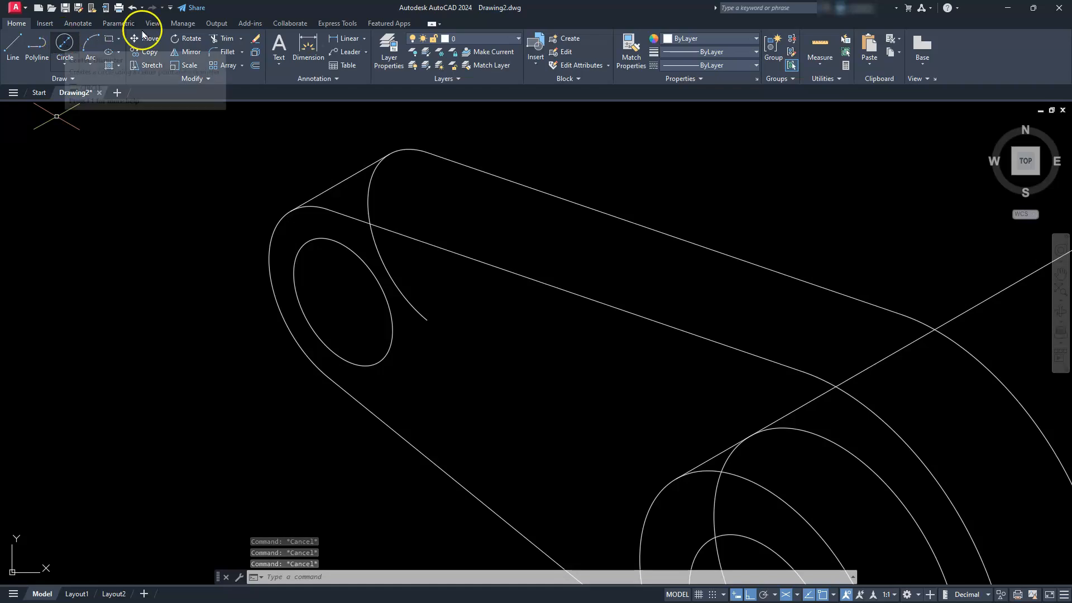
click(220, 38)
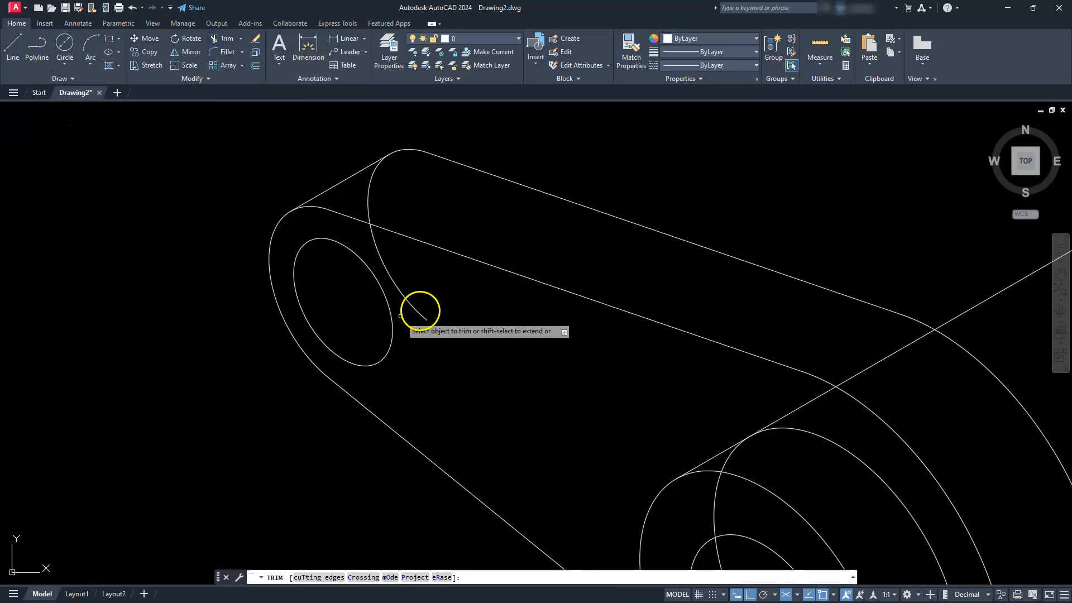
click(416, 312)
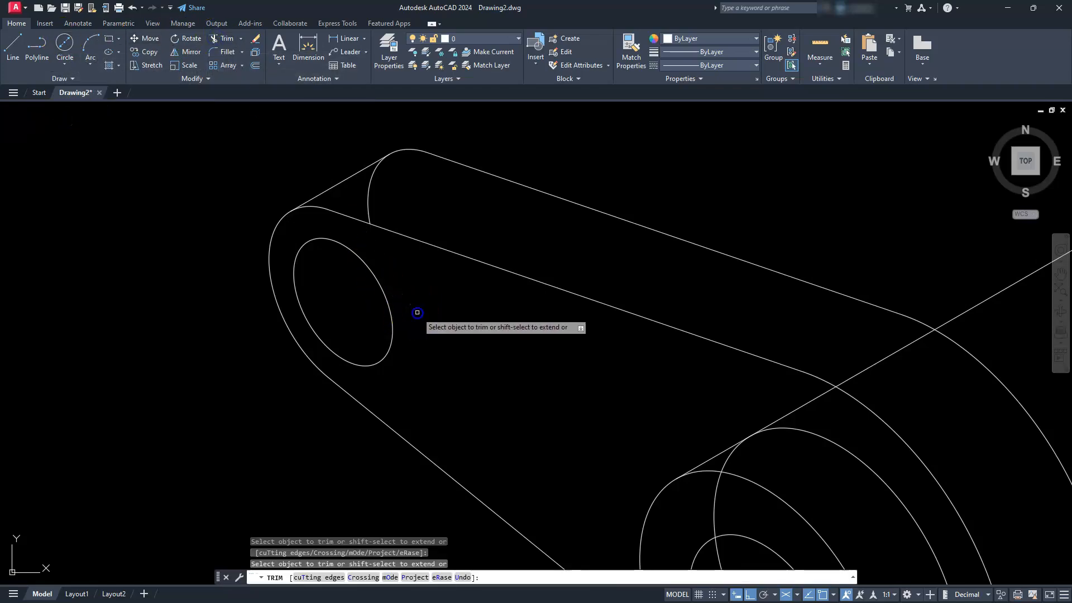
click(368, 211)
scroll(383, 217, down, 5)
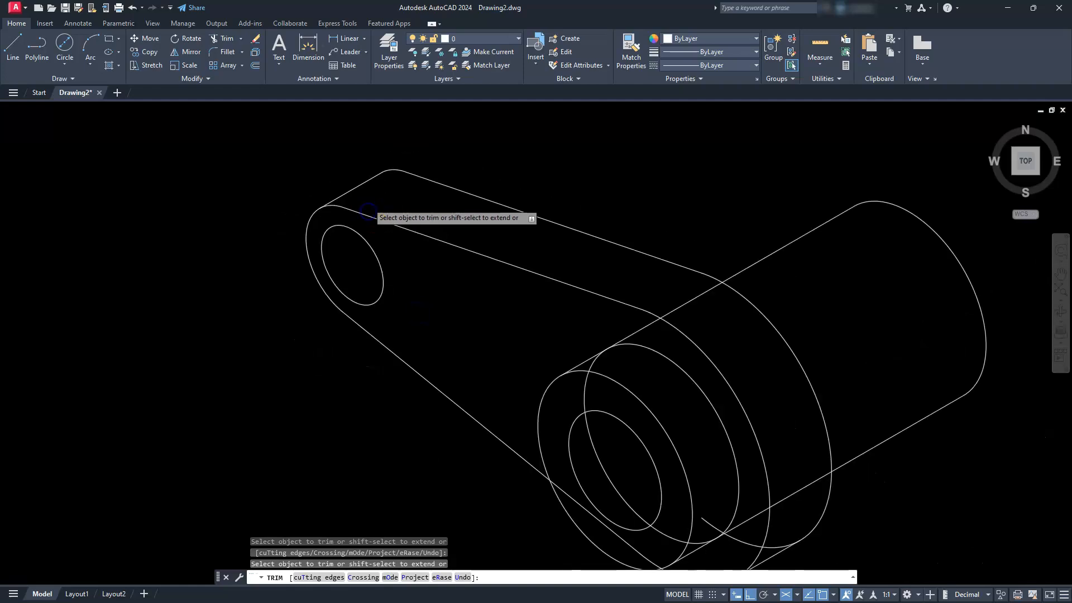
- Trim away the hidden lower part of the large end's back arc, up to the lower depth edge
scroll(480, 318, up, 10)
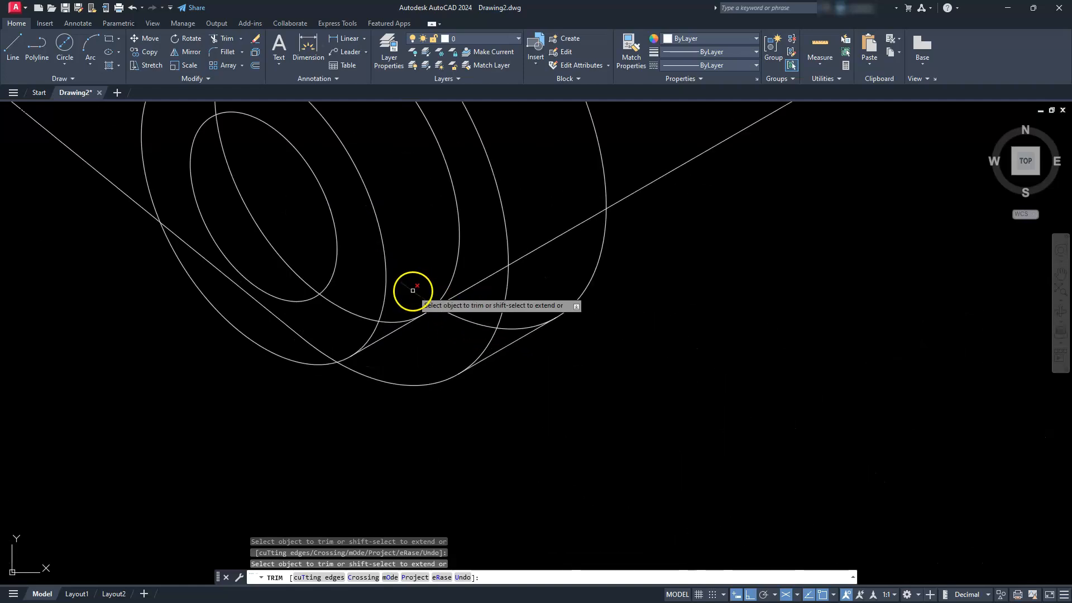
click(453, 312)
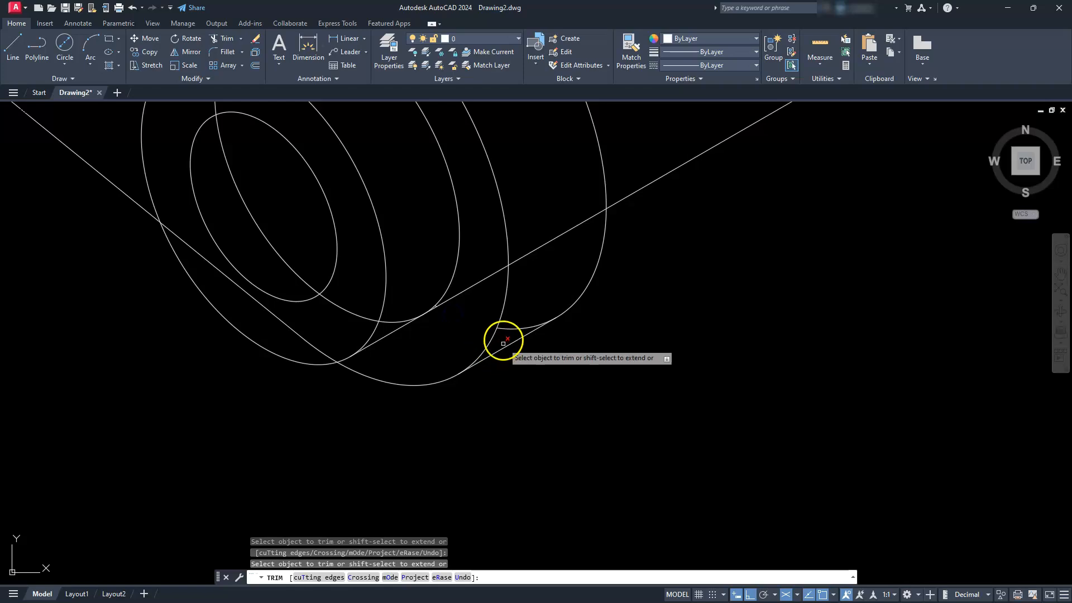
scroll(510, 327, down, 4)
middle_drag(502, 323, 557, 382)
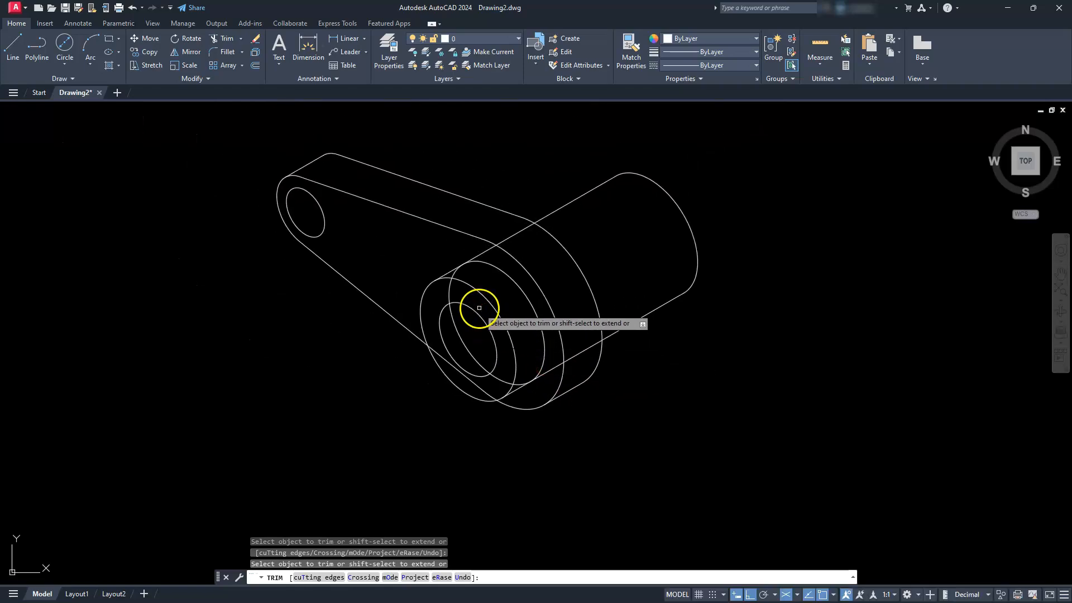
- Trim the cylinder's two edges across the arm's thickness and cut the lower edge back to the front boss, including the leftover piece
scroll(481, 317, up, 3)
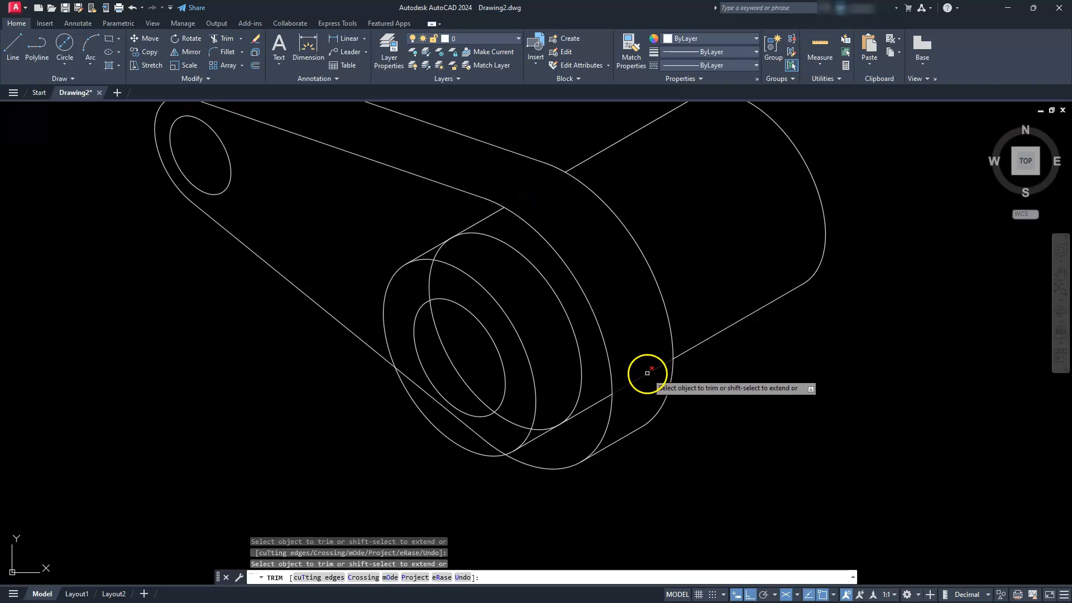
click(599, 402)
scroll(564, 423, up, 8)
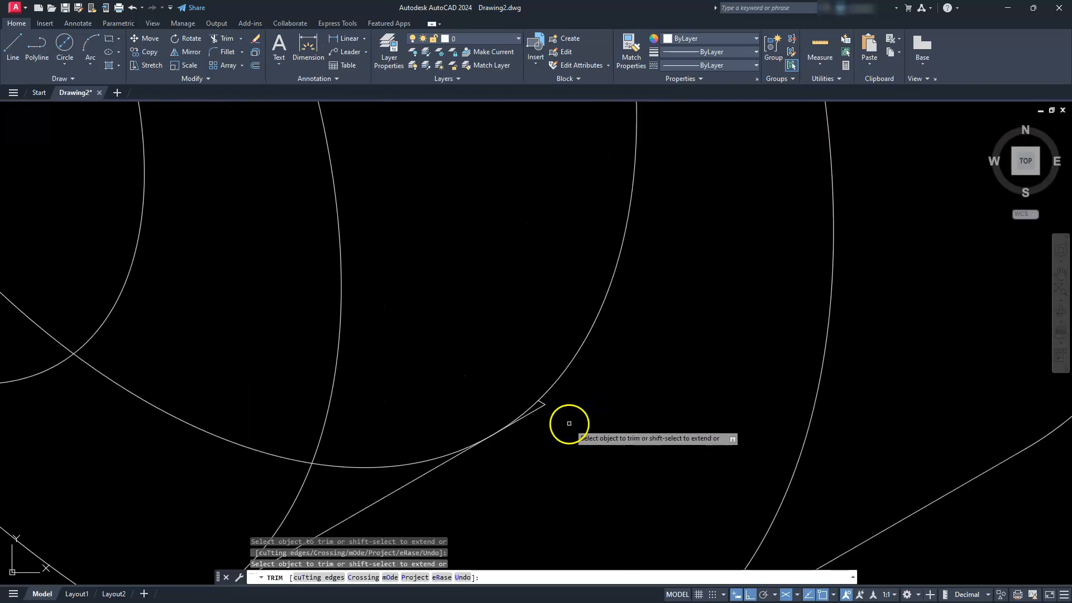
scroll(537, 405, up, 1)
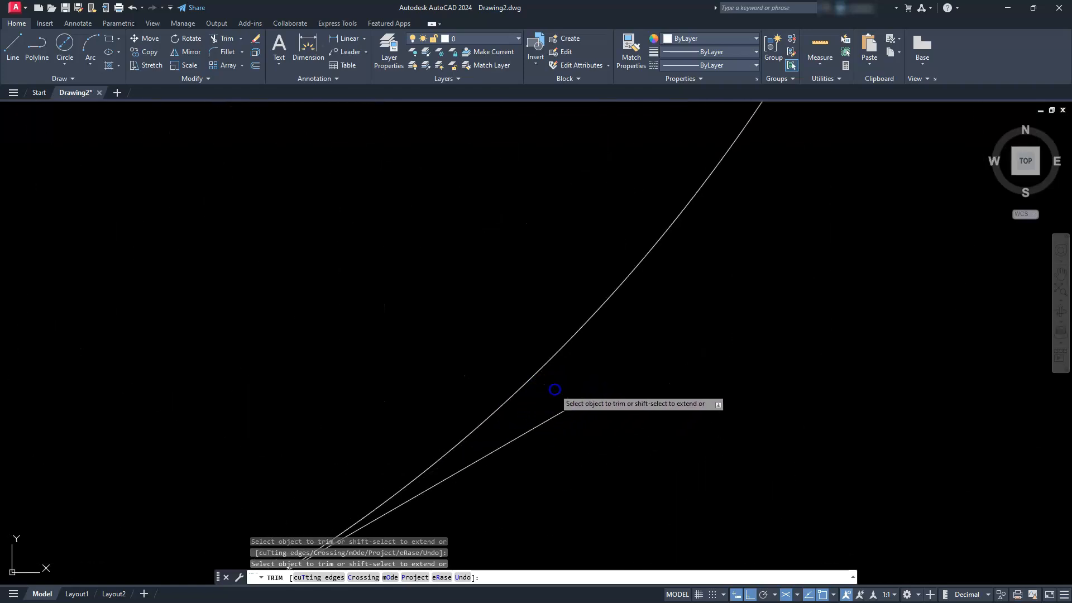
click(555, 420)
click(547, 404)
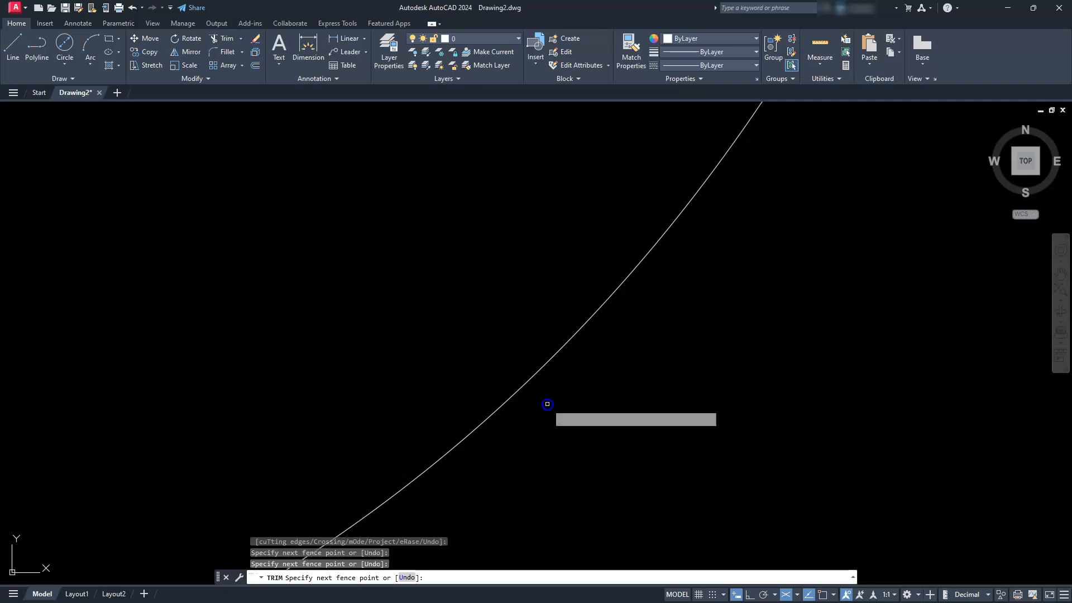
key(Return)
scroll(547, 403, down, 10)
middle_drag(531, 359, 515, 291)
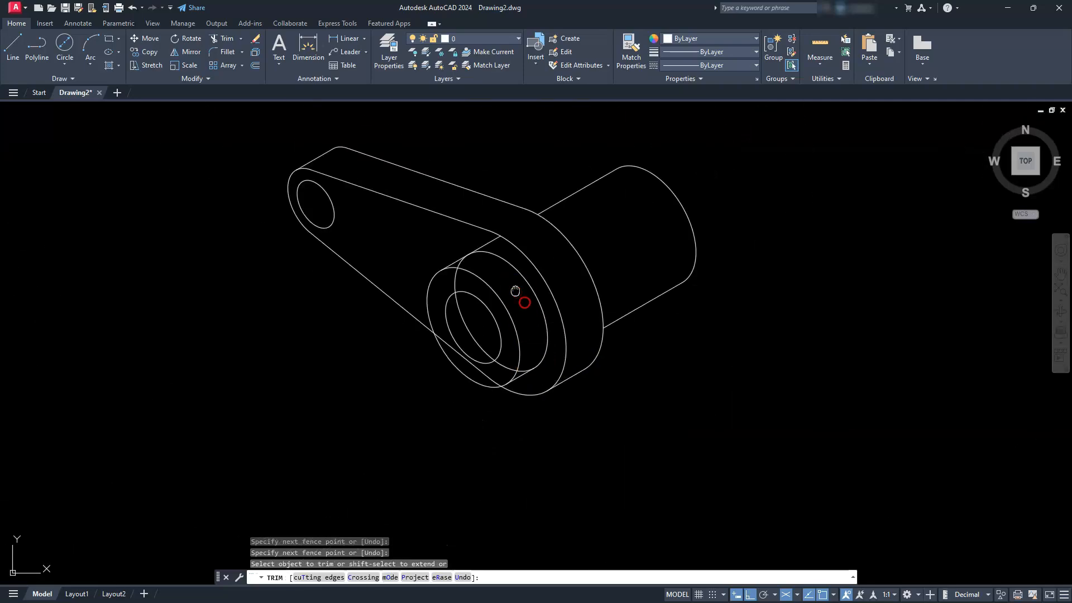
- Trim the front boss's upper edge where it extends past the boss's rear ellipse to the arm's front outline
scroll(555, 299, up, 6)
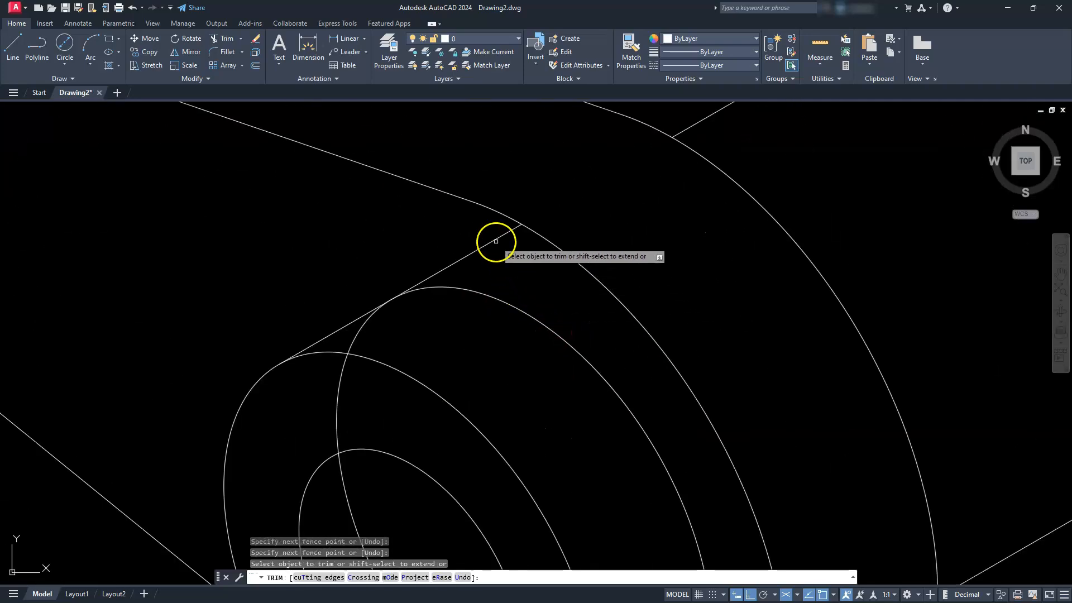
click(494, 240)
scroll(501, 247, down, 6)
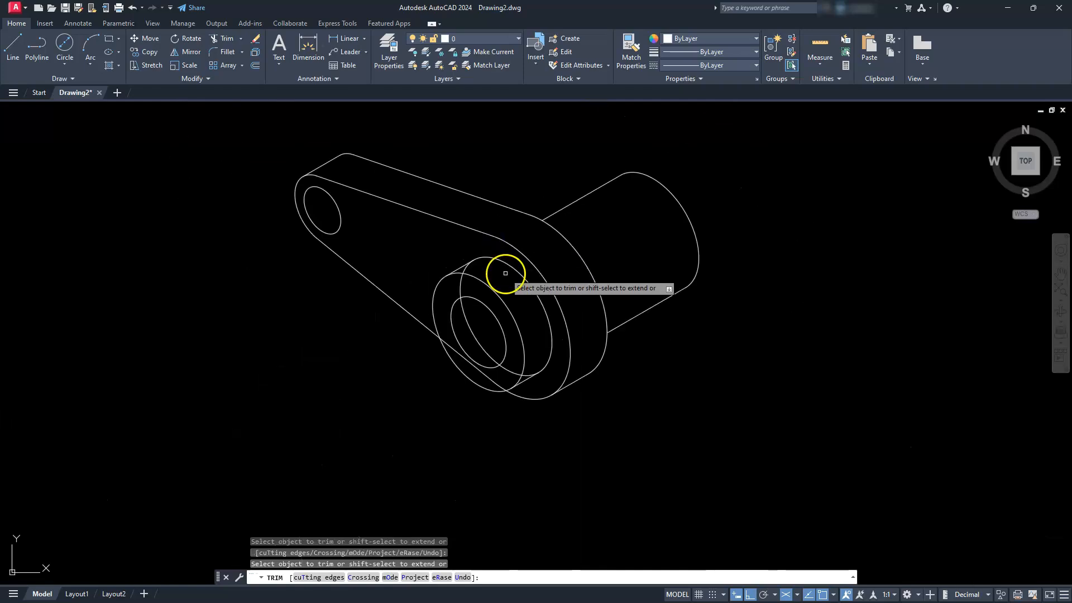
- Trim away the hidden side of the front boss's rear ellipse, including the pieces crossing the boss face and the hole
scroll(474, 332, up, 5)
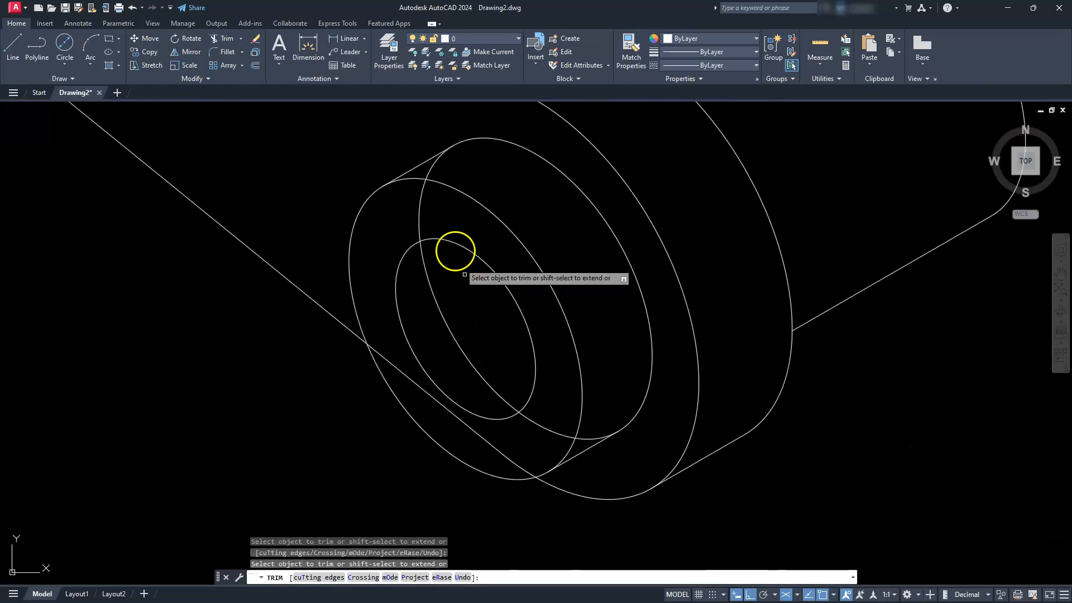
click(426, 206)
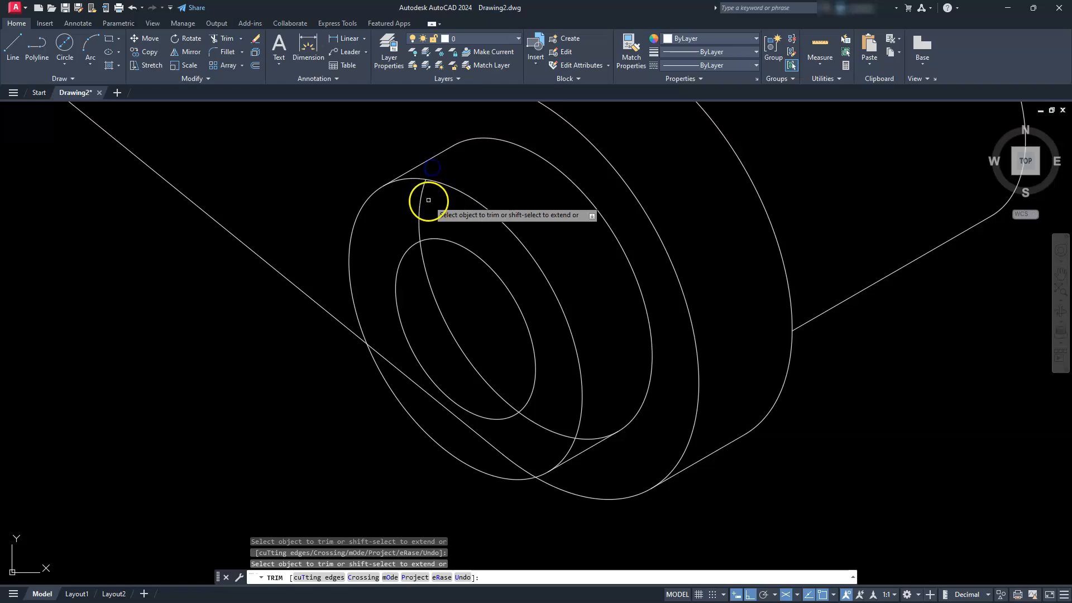
click(428, 255)
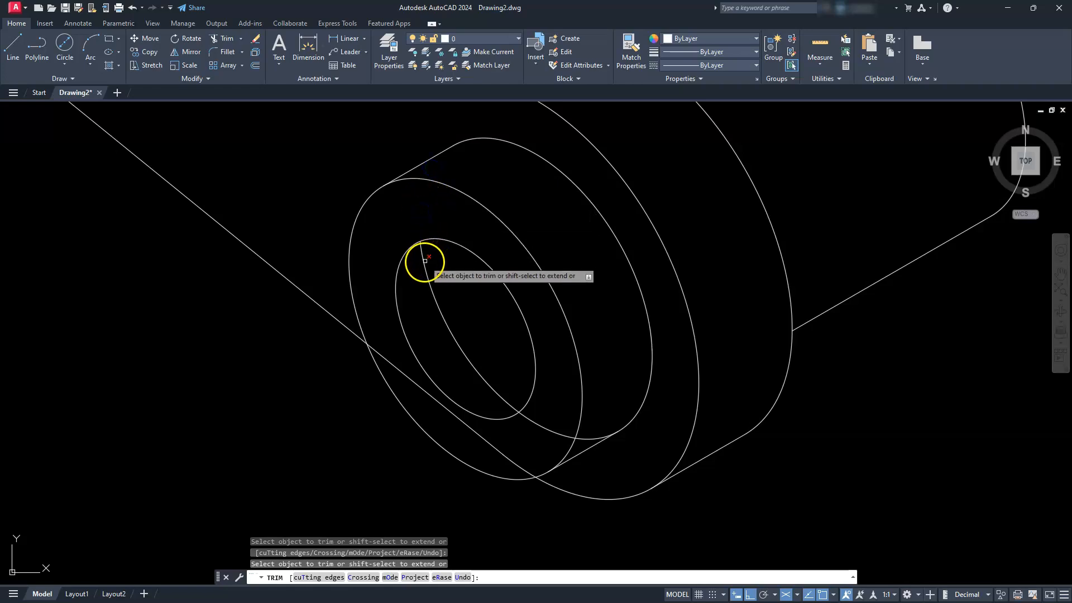
click(532, 429)
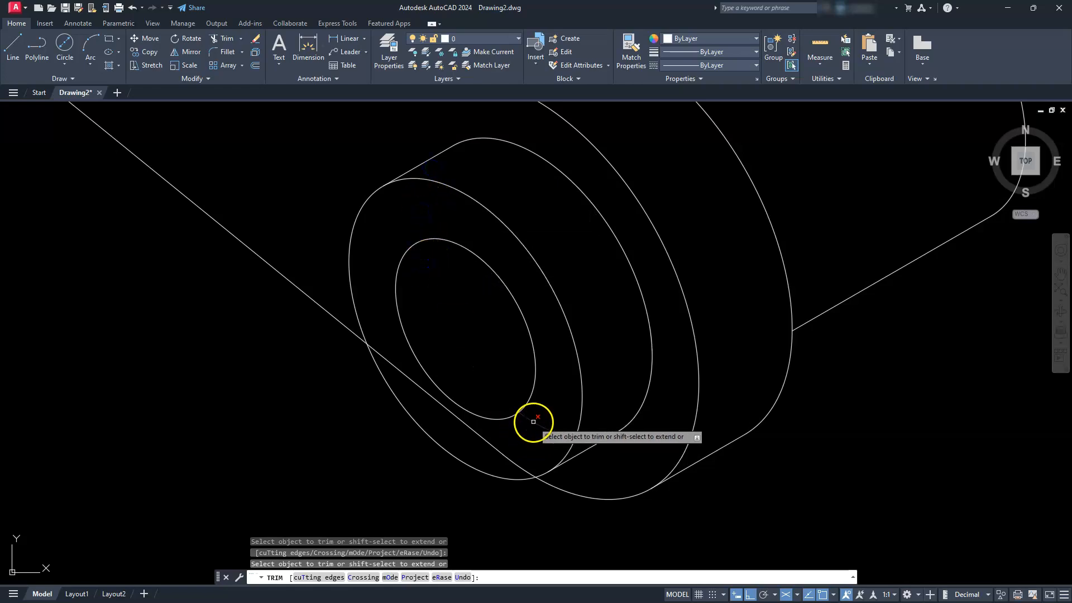
click(589, 437)
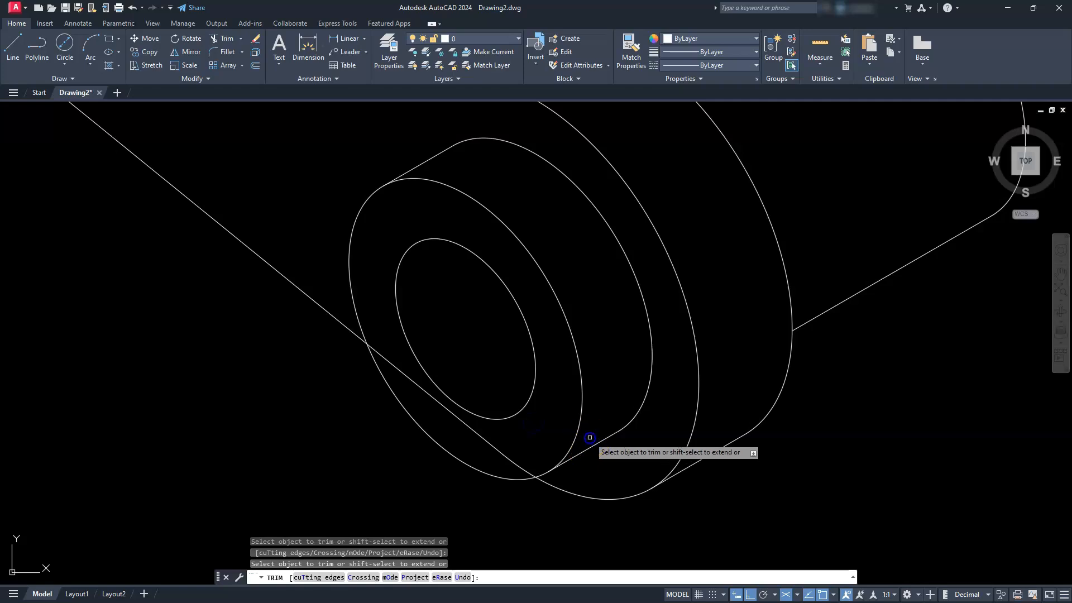
- Trim away the part of the arm's lower edge and arc hidden behind the front boss's face
scroll(737, 402, down, 5)
scroll(519, 335, up, 5)
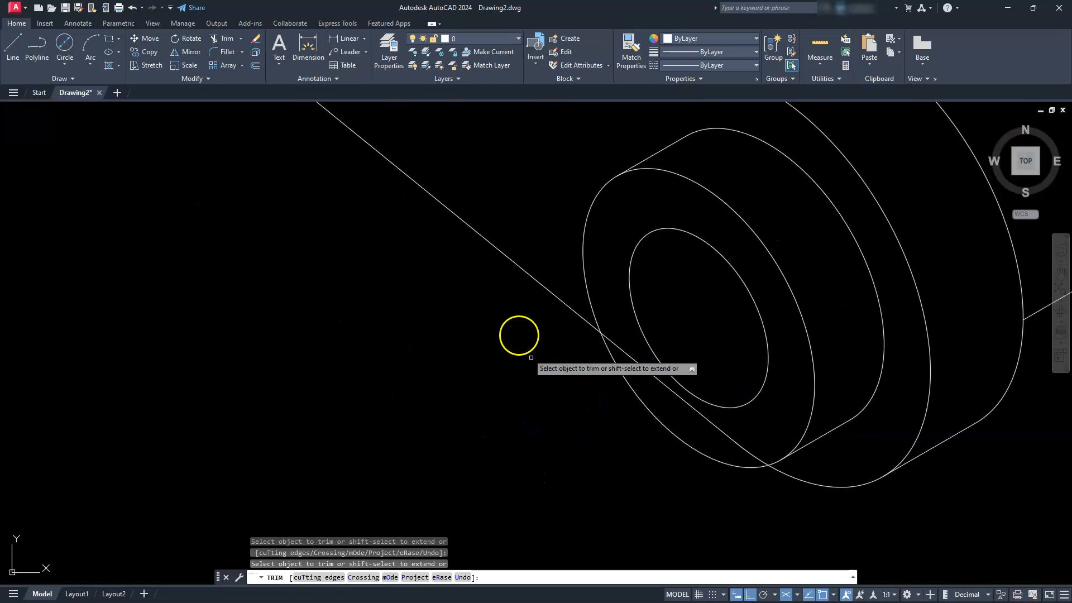
click(632, 358)
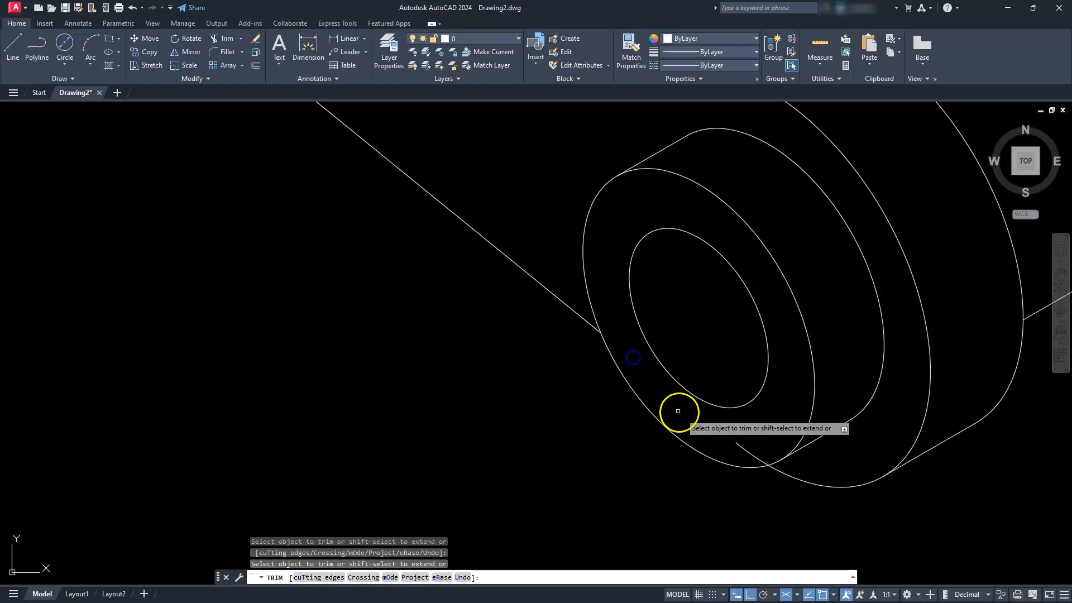
scroll(717, 467, down, 6)
middle_drag(663, 457, 611, 448)
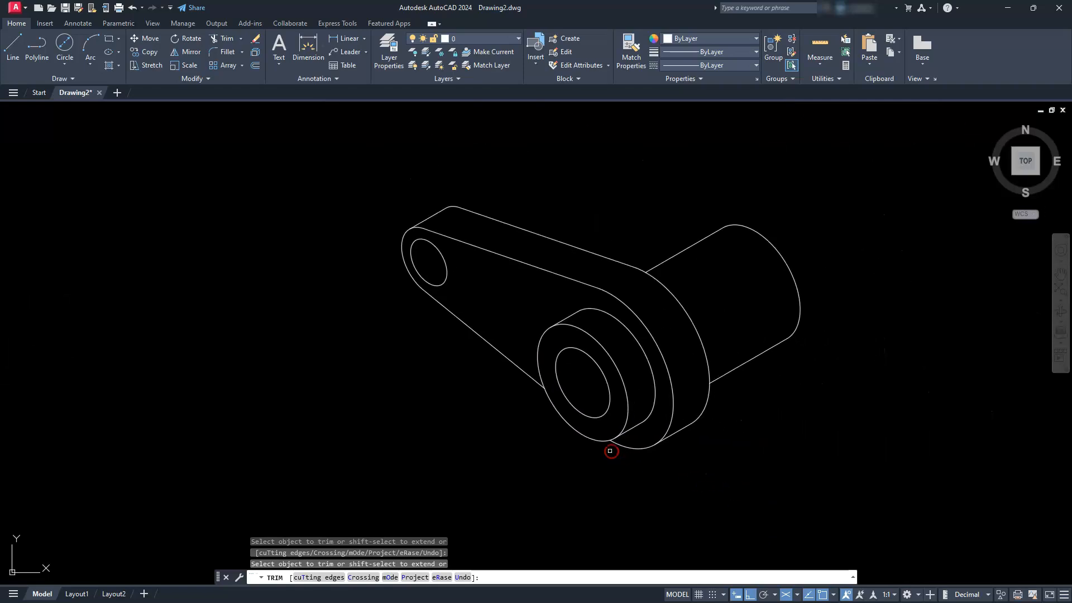
key(Escape)
key(Escape)
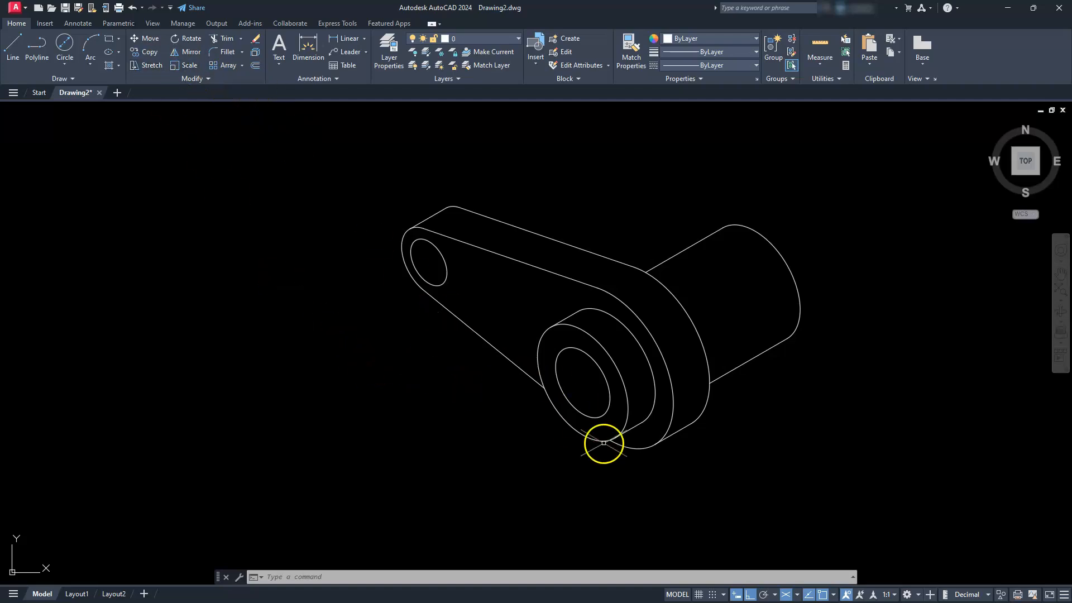
- Draw a 35-radius isocircle on Isoplane Left, centred on the cylinder's rear end
click(796, 595)
click(820, 542)
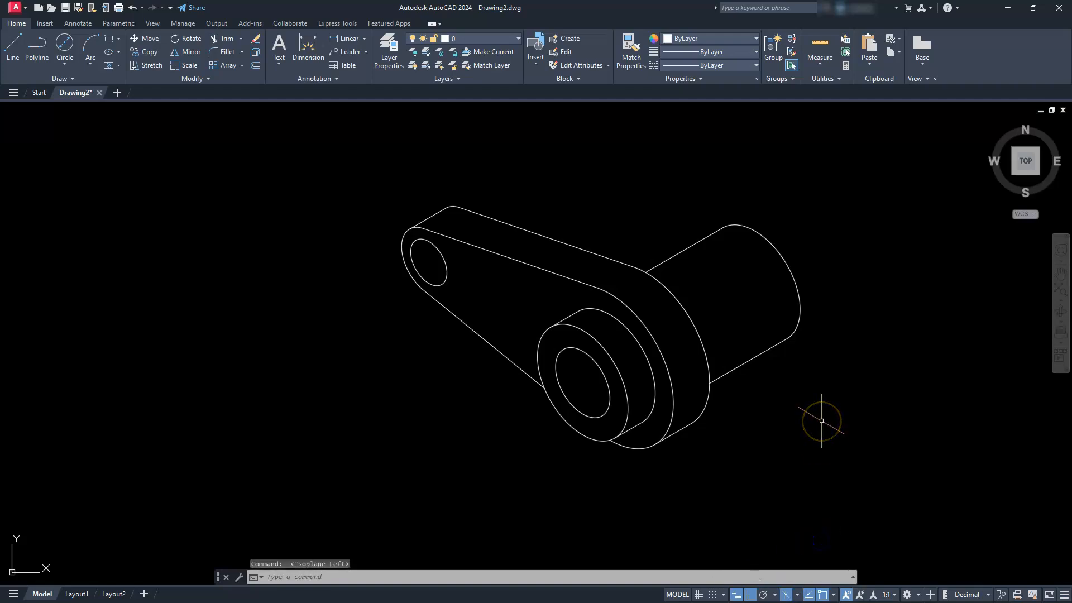
key(Return)
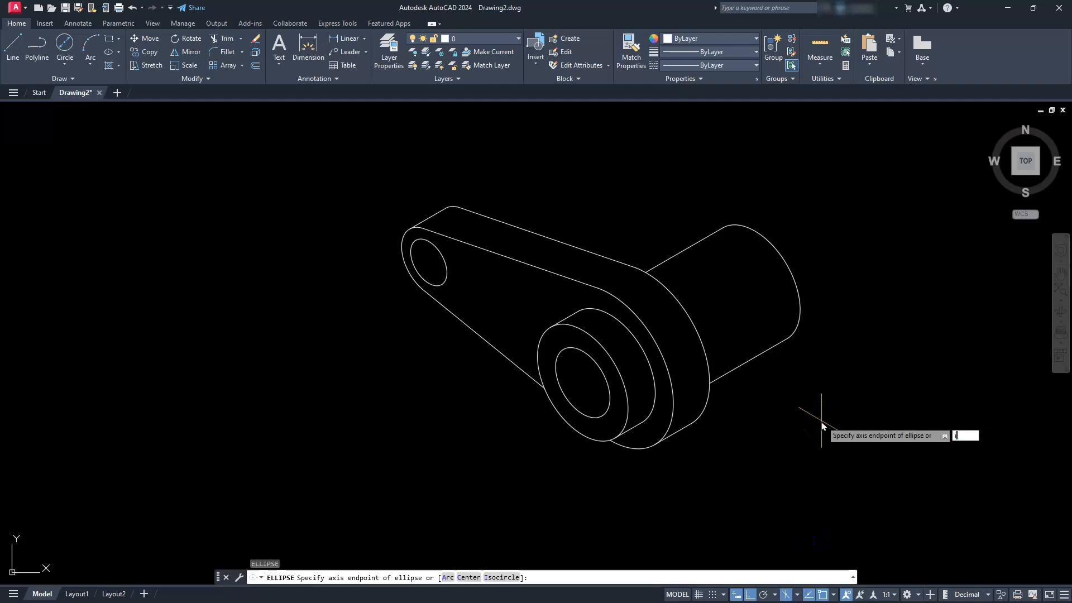
text(i)
key(Return)
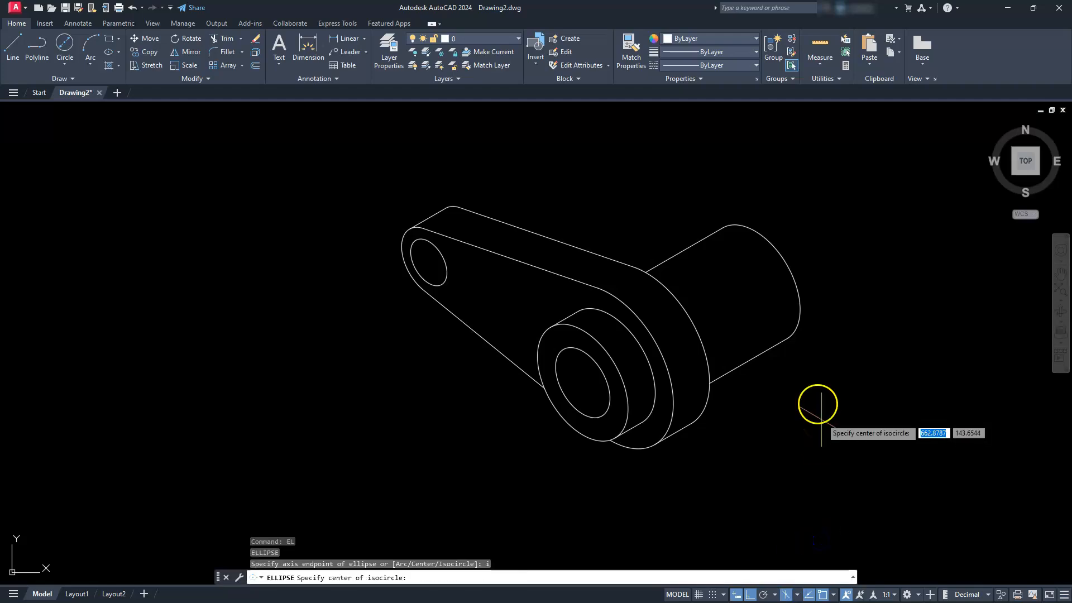
click(758, 283)
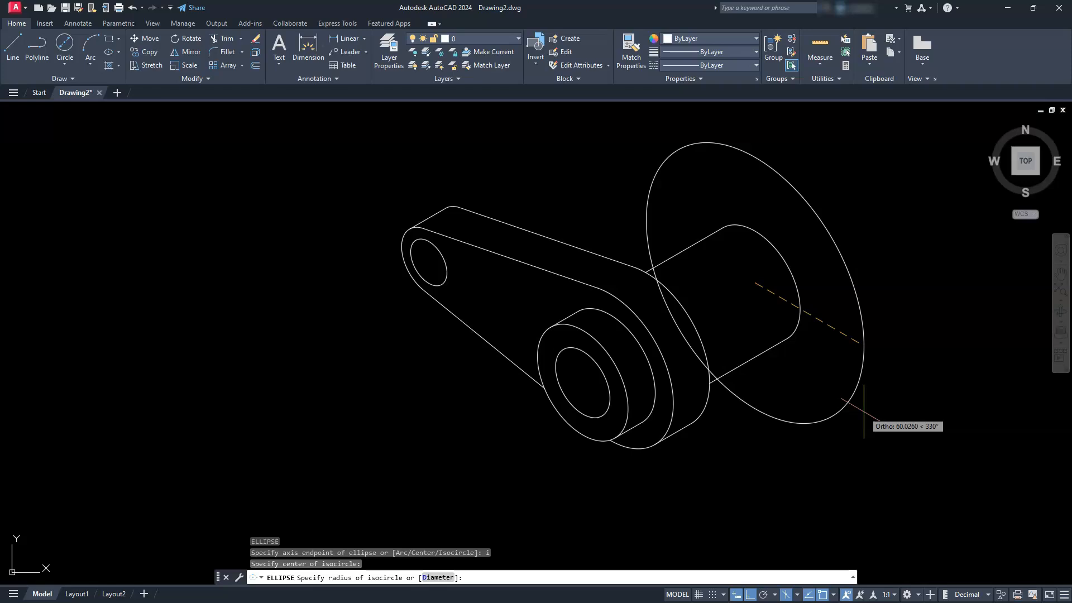
key(Return)
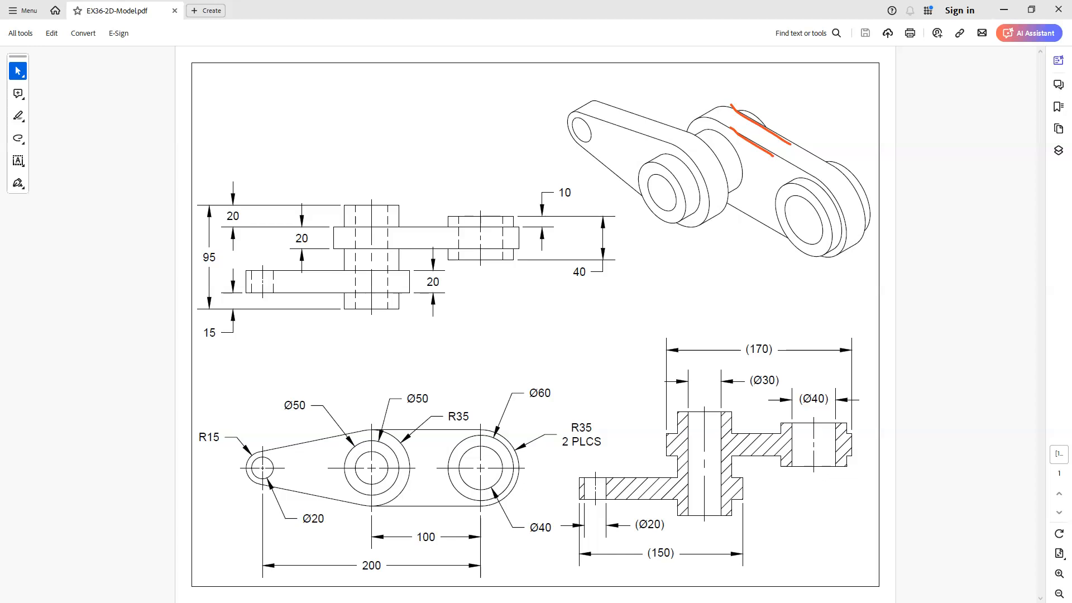
- Switch to the EX36-2D-Model.pdf reference and examine the second arm's outline, its thickness and its offset from the cylinder's rear end
mouse_move(708, 130)
mouse_down()
mouse_move(738, 152)
mouse_move(736, 181)
mouse_up()
mouse_move(689, 131)
mouse_down()
mouse_move(702, 116)
mouse_move(730, 130)
mouse_up()
drag(429, 206, 309, 208)
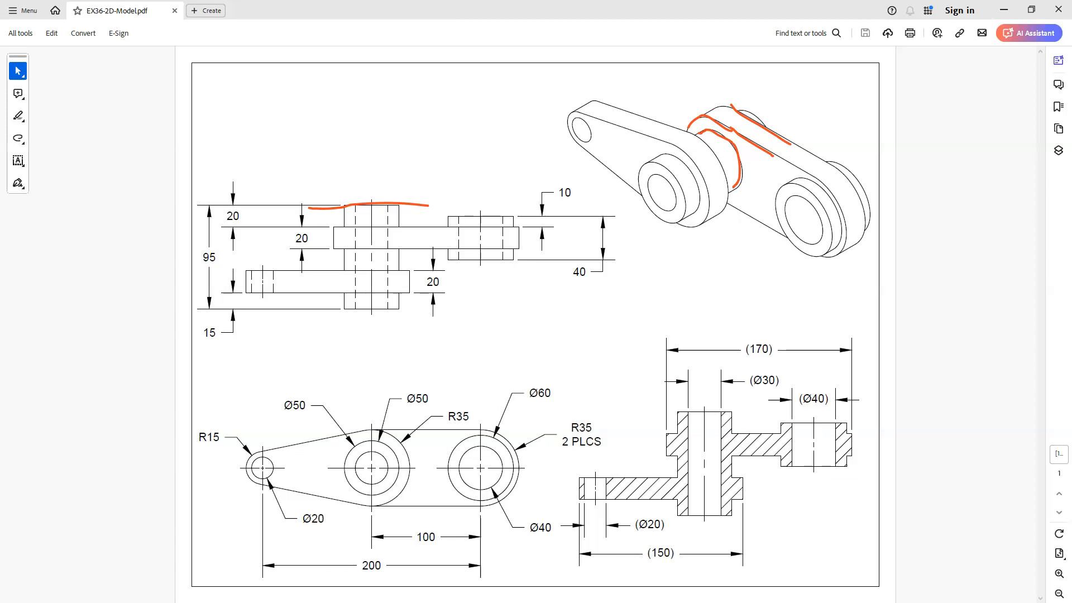
drag(400, 205, 396, 242)
drag(398, 247, 397, 248)
drag(225, 221, 238, 223)
drag(292, 245, 305, 242)
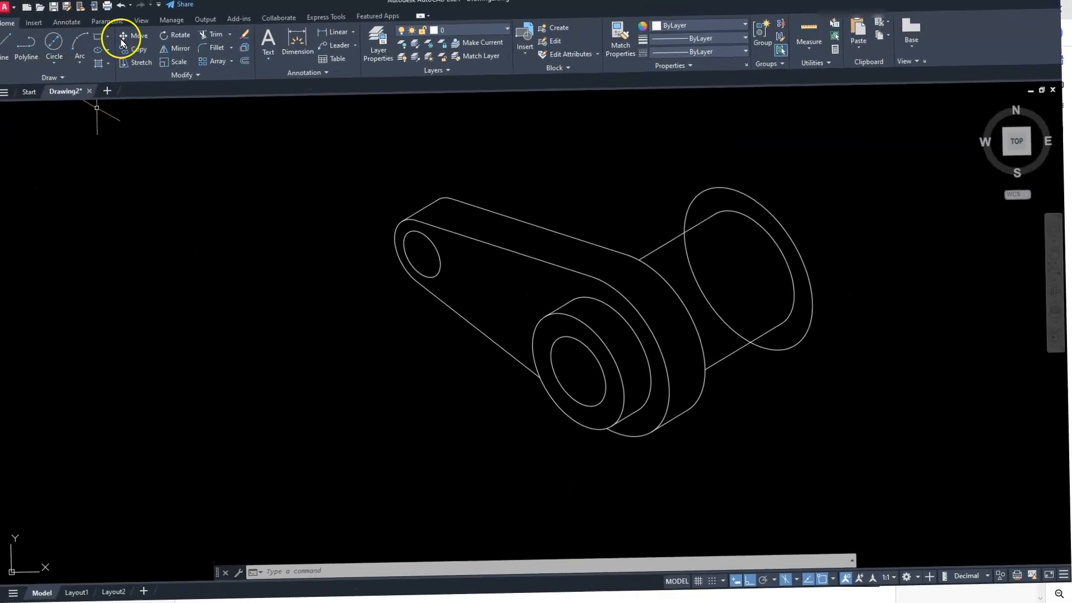
- Copy the 35-radius isocircle and the cylinder's rear arc 40 units forward along the cylinder axis on Isoplane Top, and erase the original isocircle
click(136, 49)
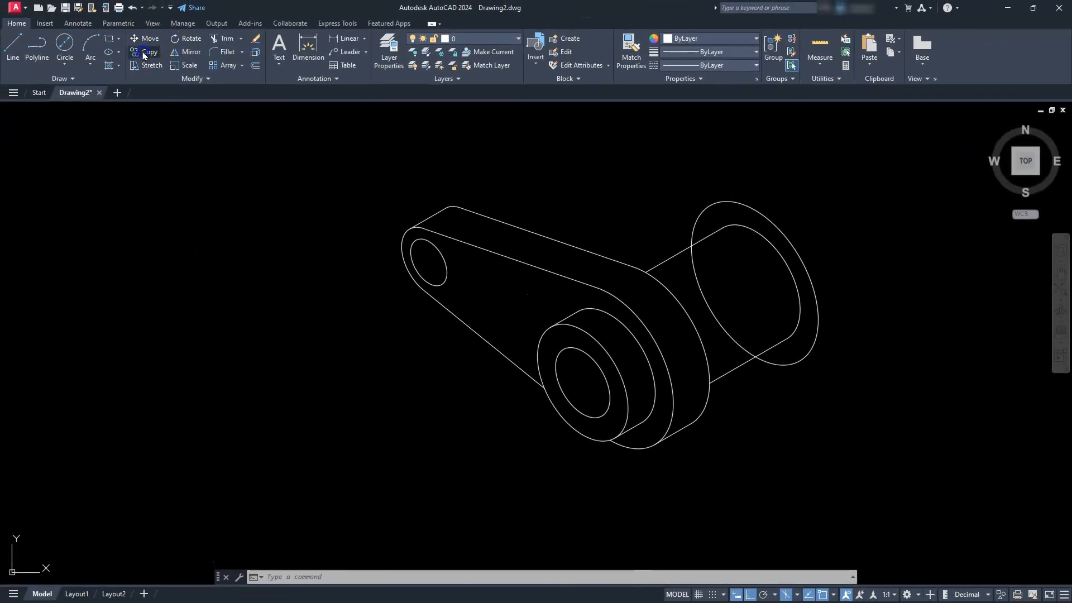
click(795, 249)
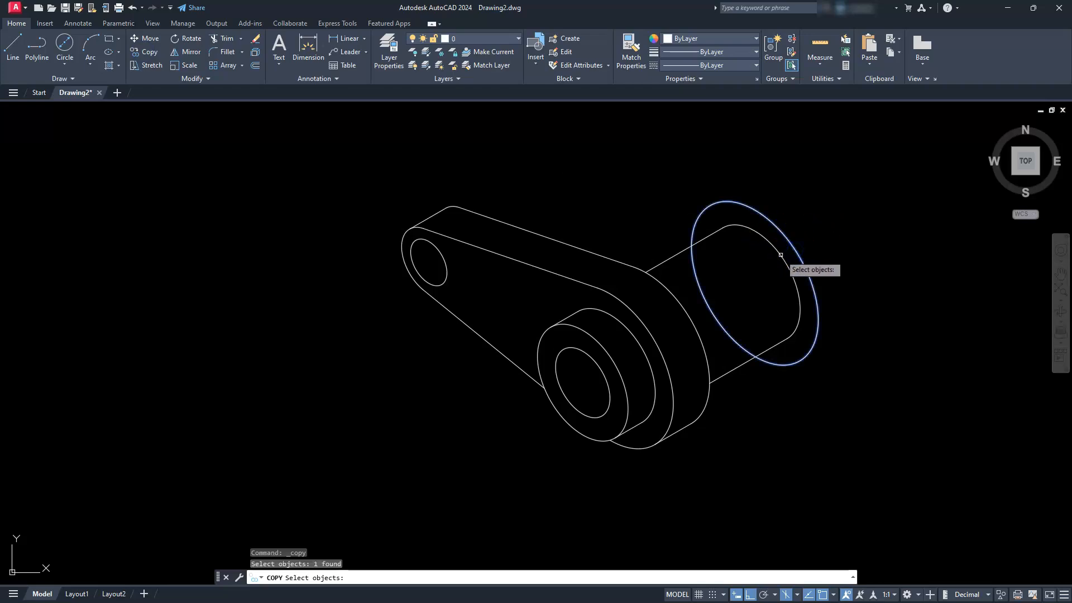
click(779, 255)
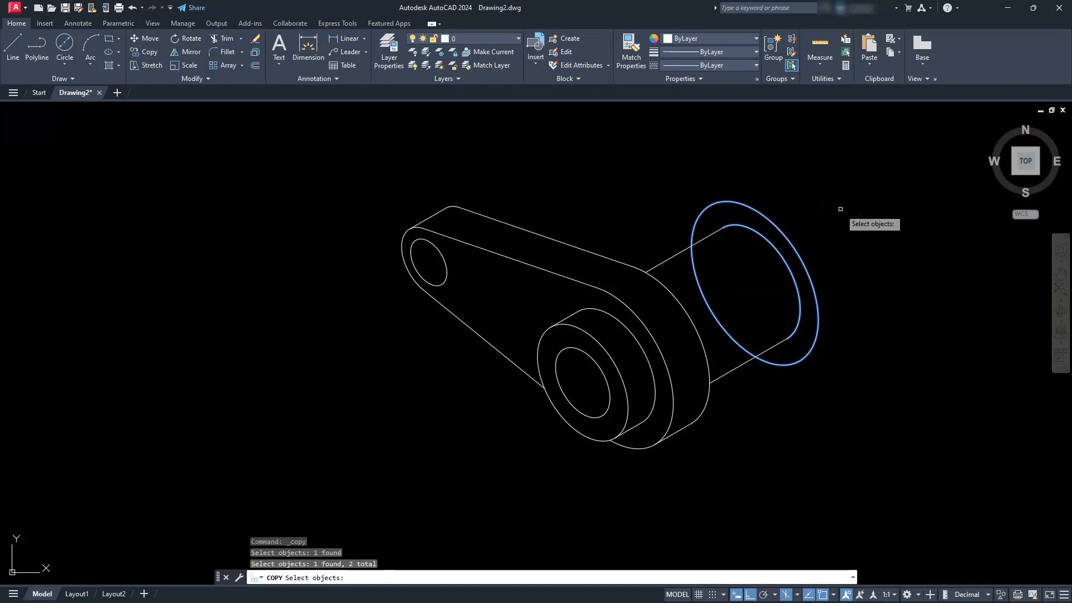
key(Return)
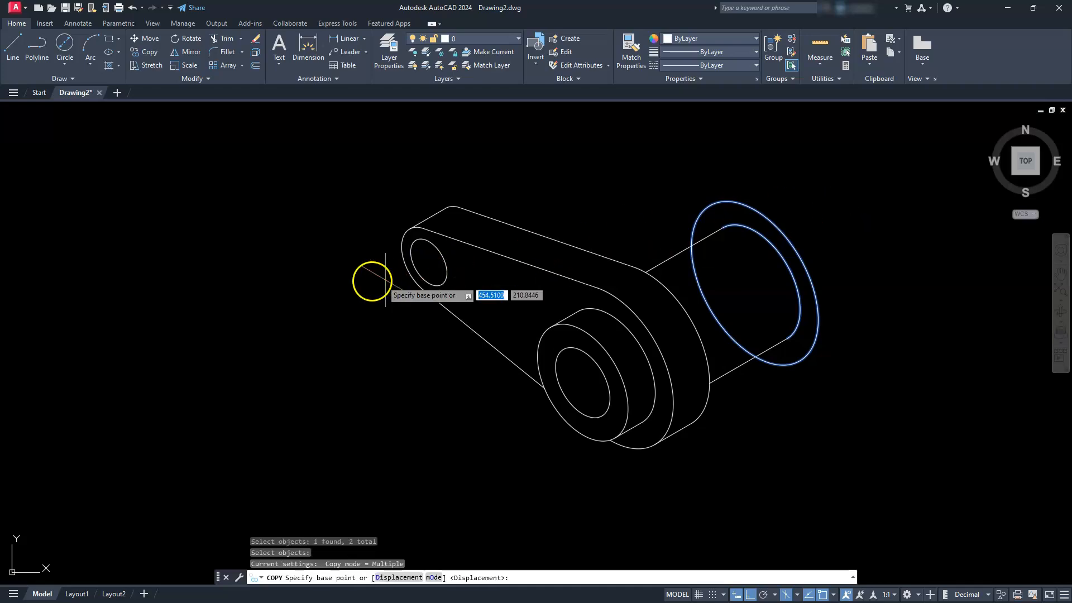
click(797, 594)
click(806, 557)
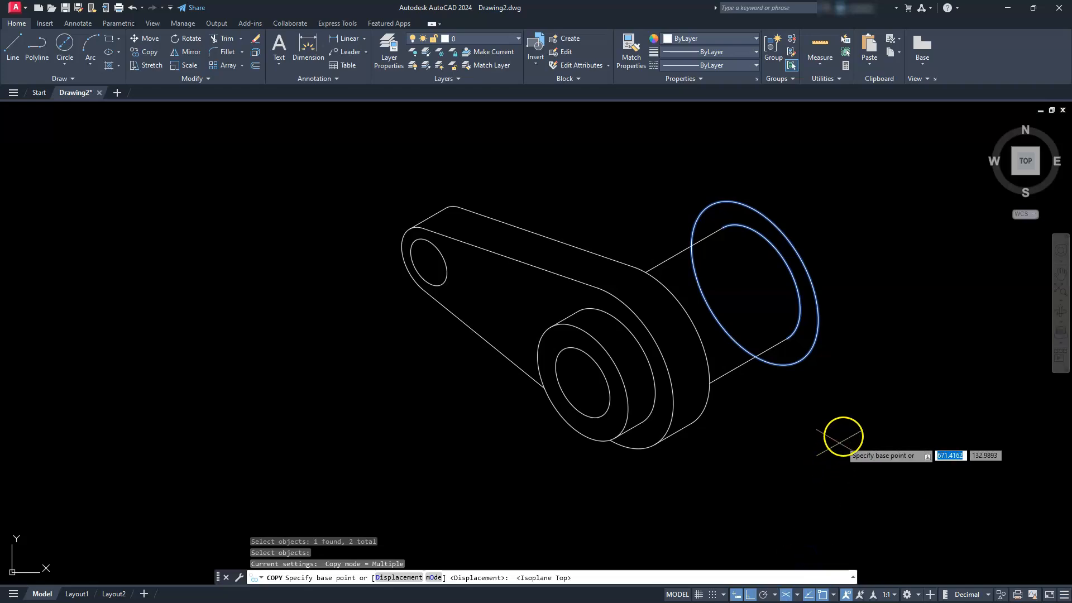
click(864, 407)
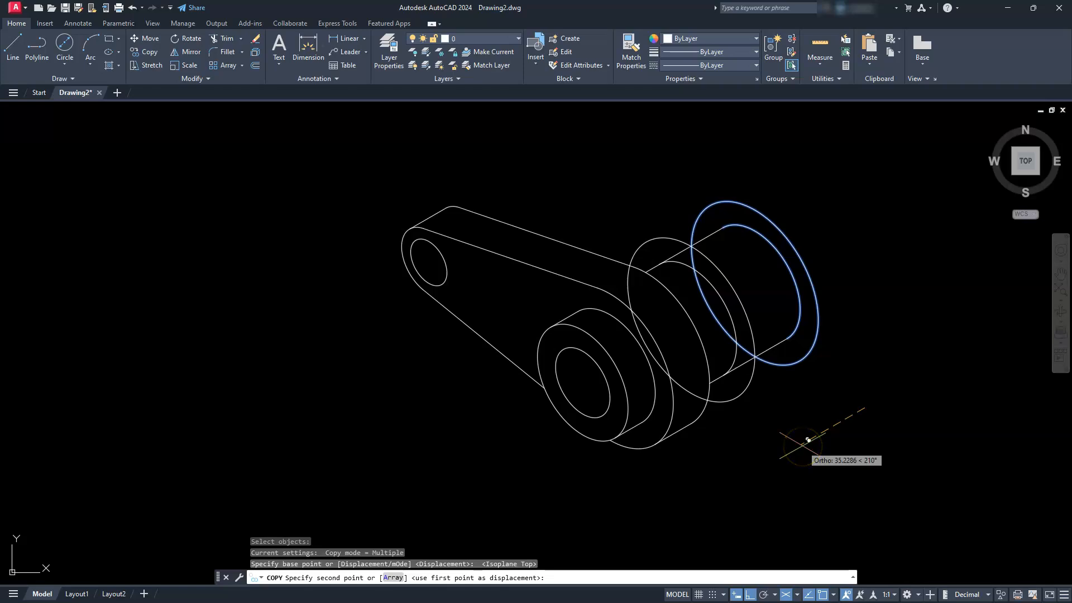
text(40)
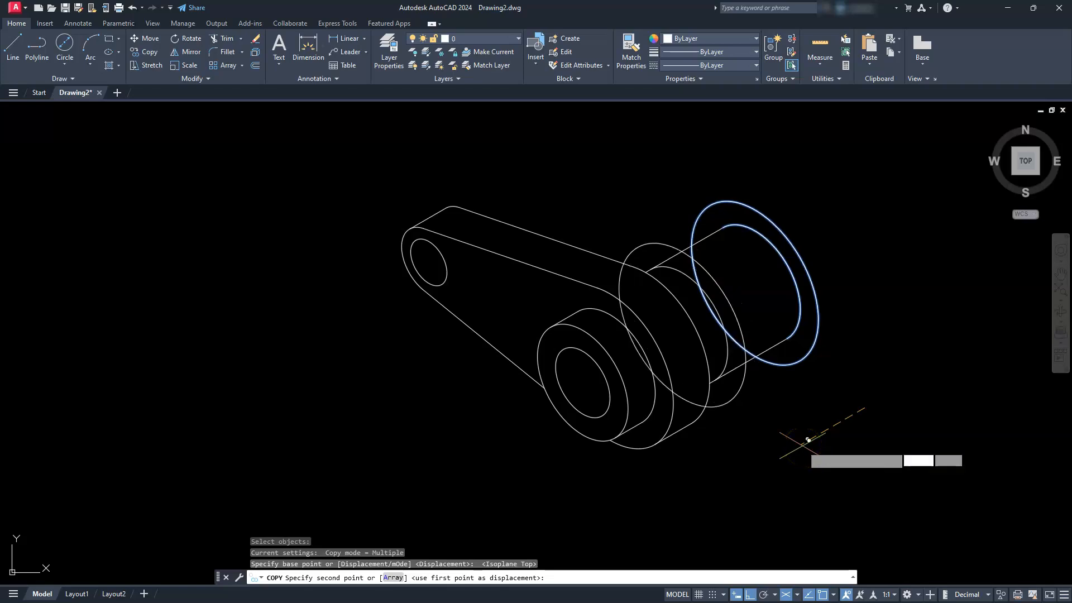
key(Return)
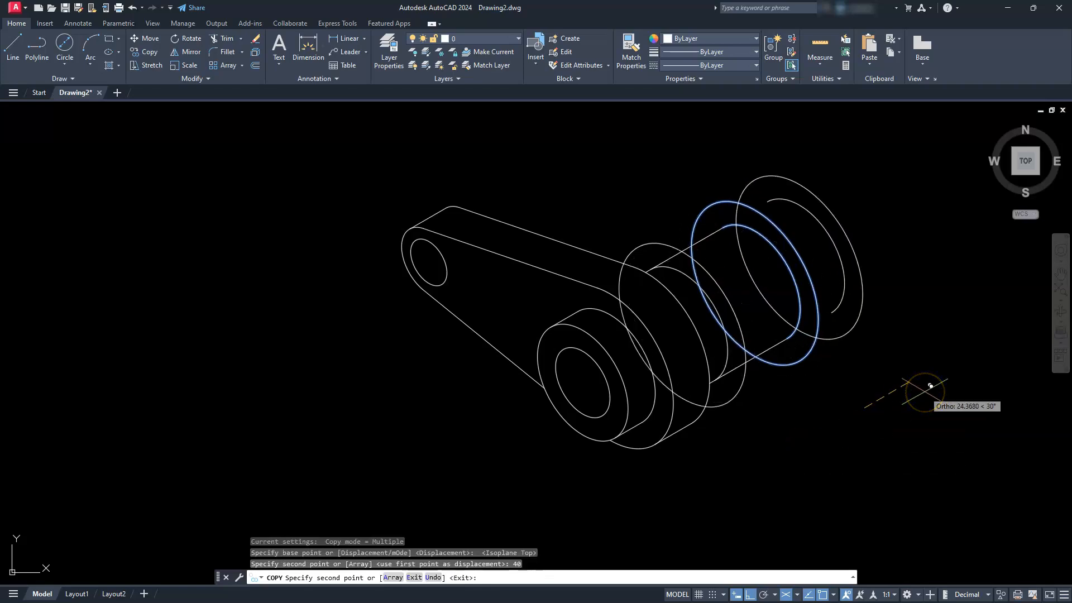
key(Escape)
key(Escape)
key(Escape)
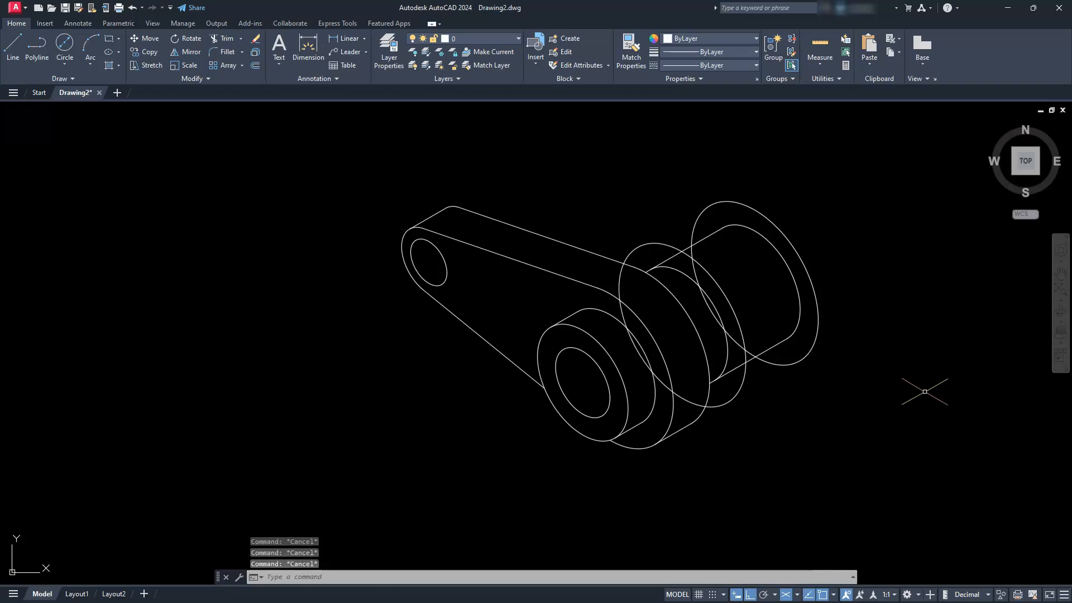
click(815, 341)
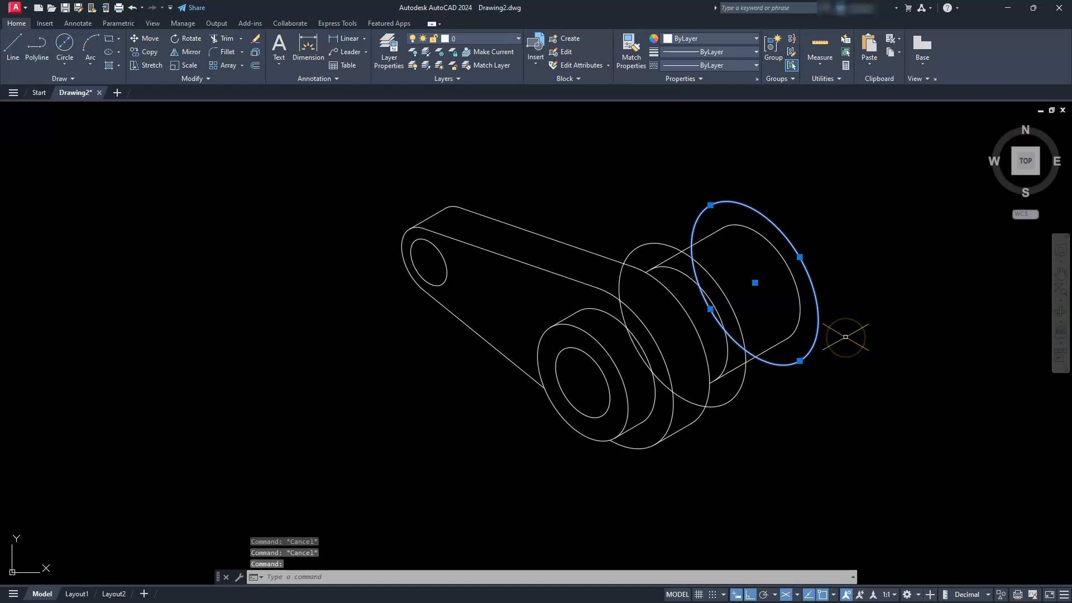
key(Delete)
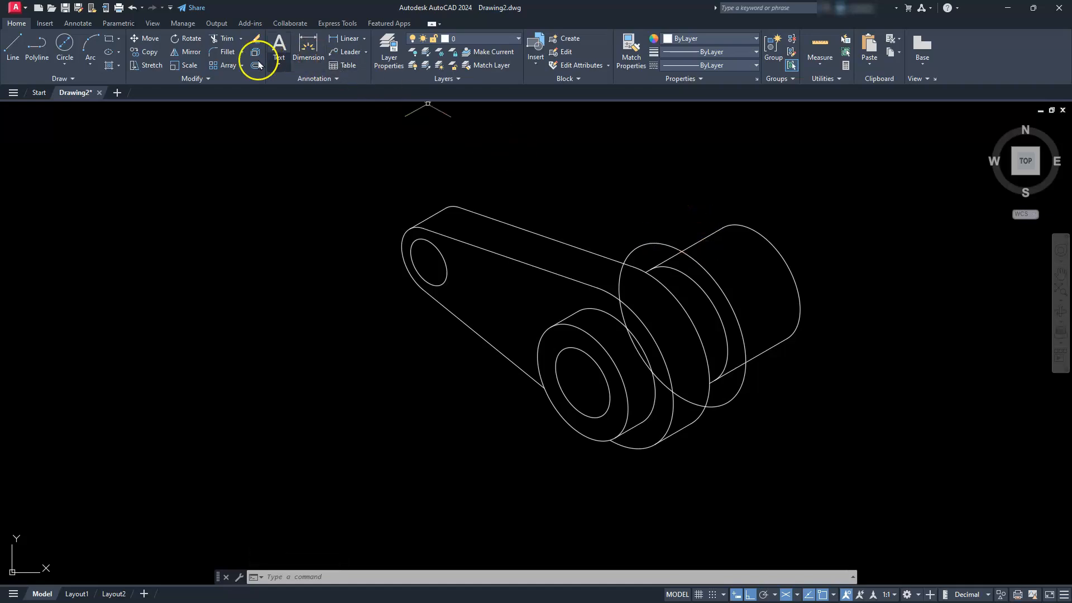
- Copy the forward 35-radius isocircle 20 units back along the cylinder axis for the second arm's thickness
click(151, 54)
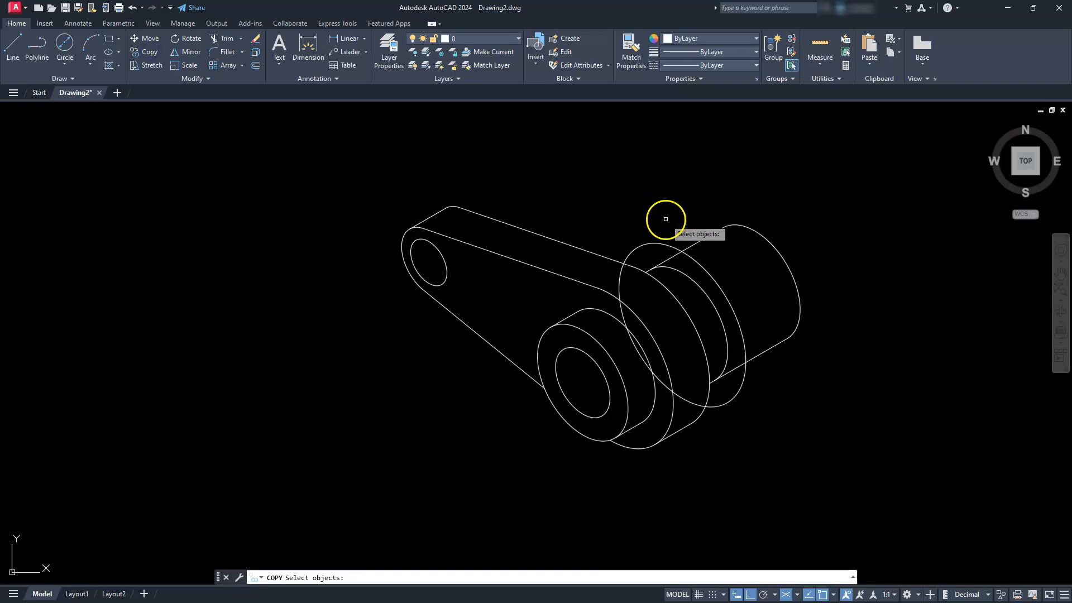
click(664, 244)
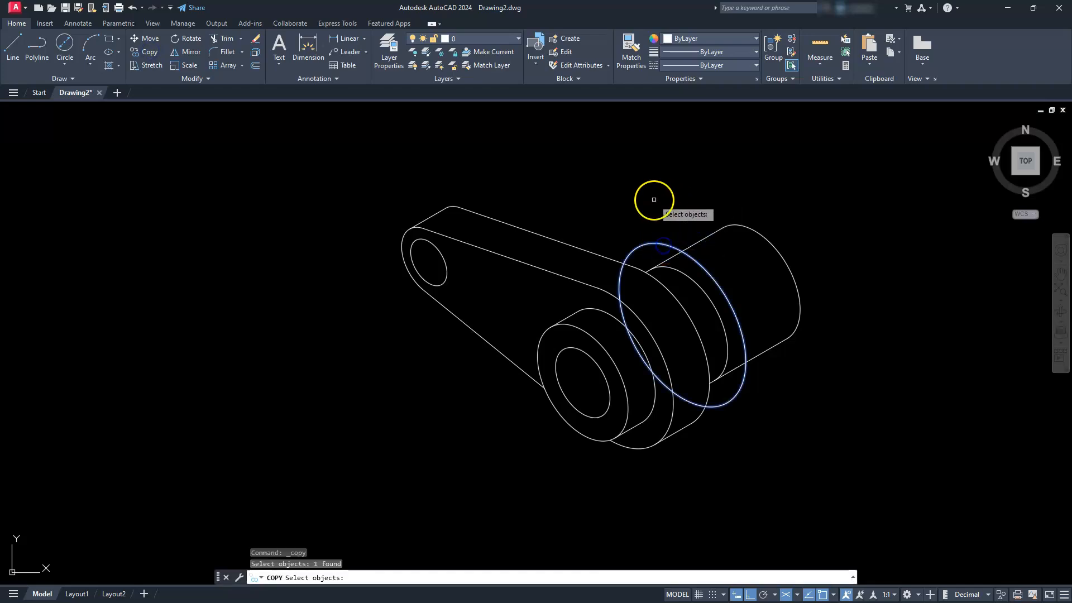
key(Return)
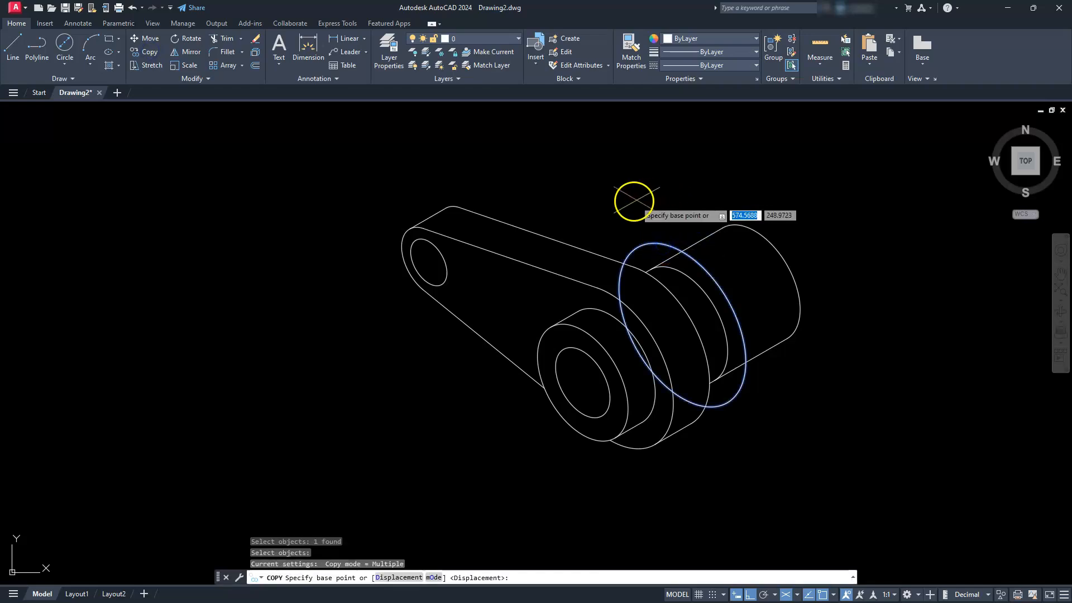
click(608, 211)
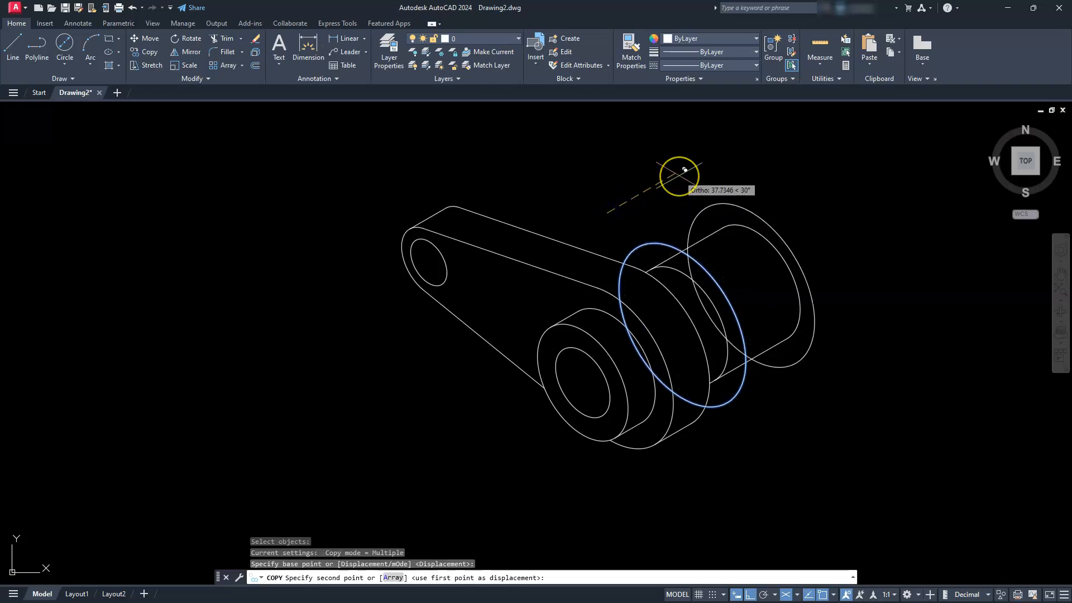
text(20)
key(Return)
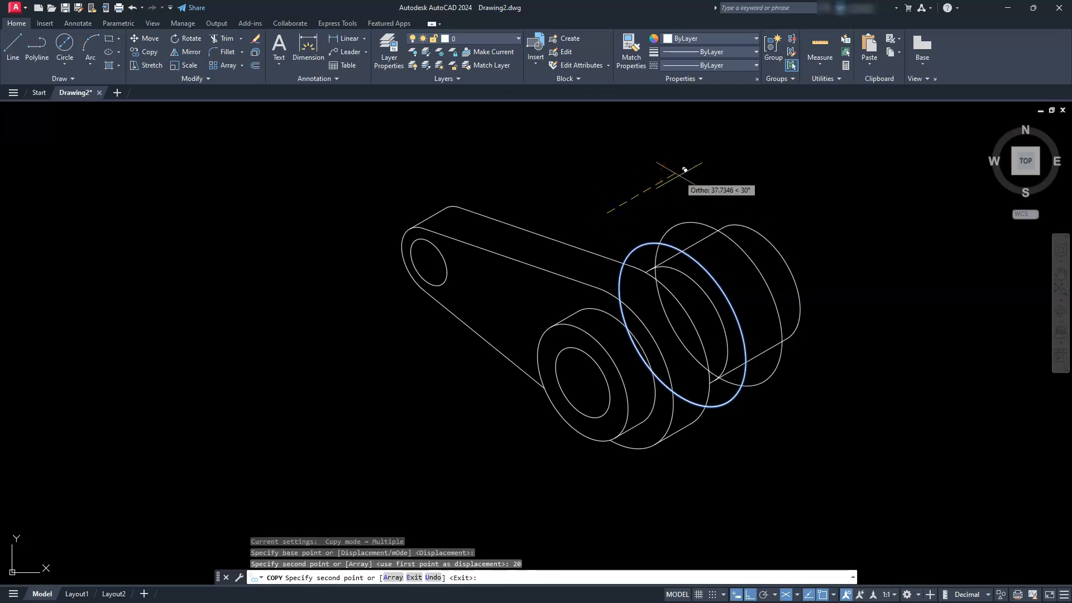
key(Escape)
key(Escape)
key(Escape)
- Draw a 100-unit line at 330° from the centre of the front 35-radius isocircle as the second arm's axis
middle_drag(739, 314, 739, 262)
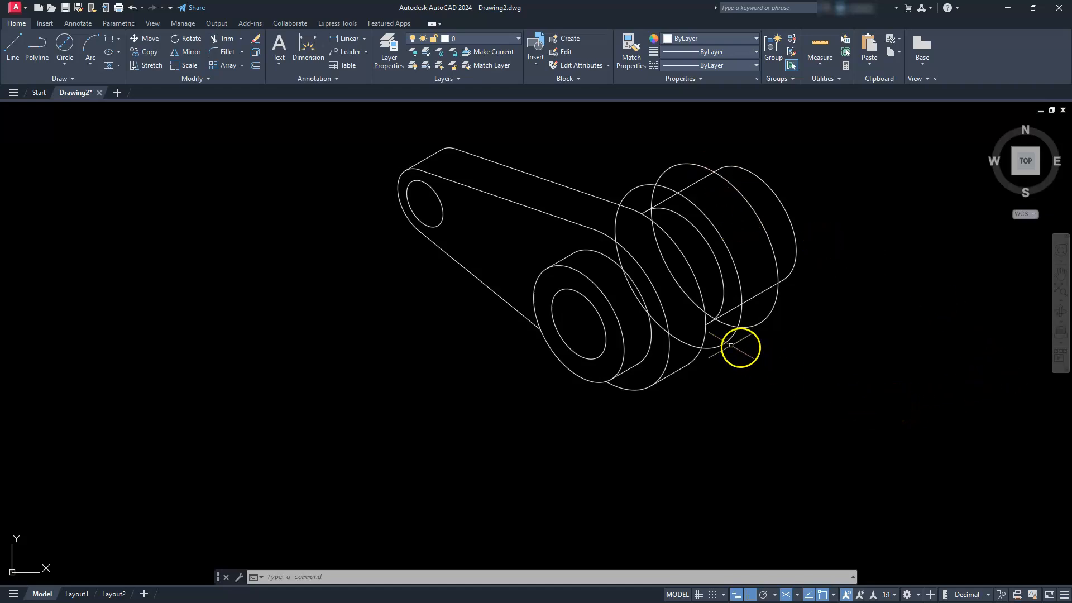
click(18, 47)
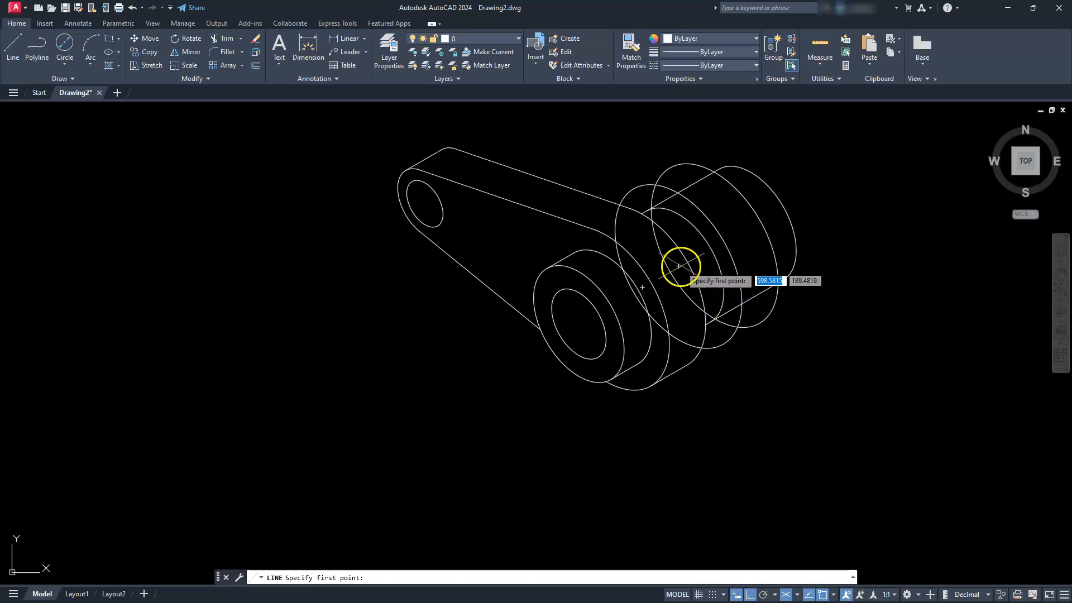
click(642, 287)
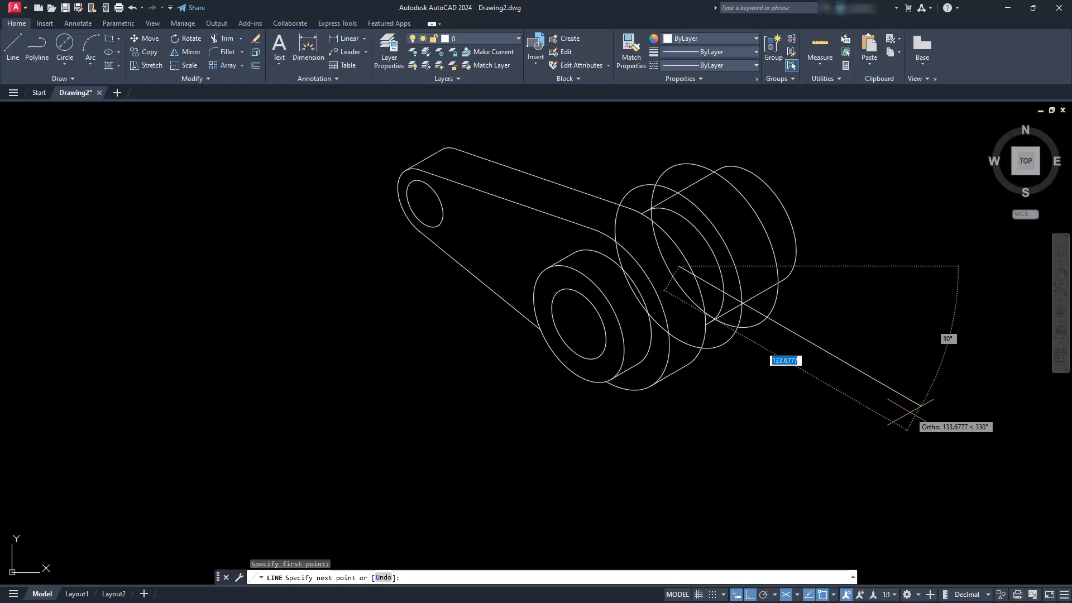
text(100)
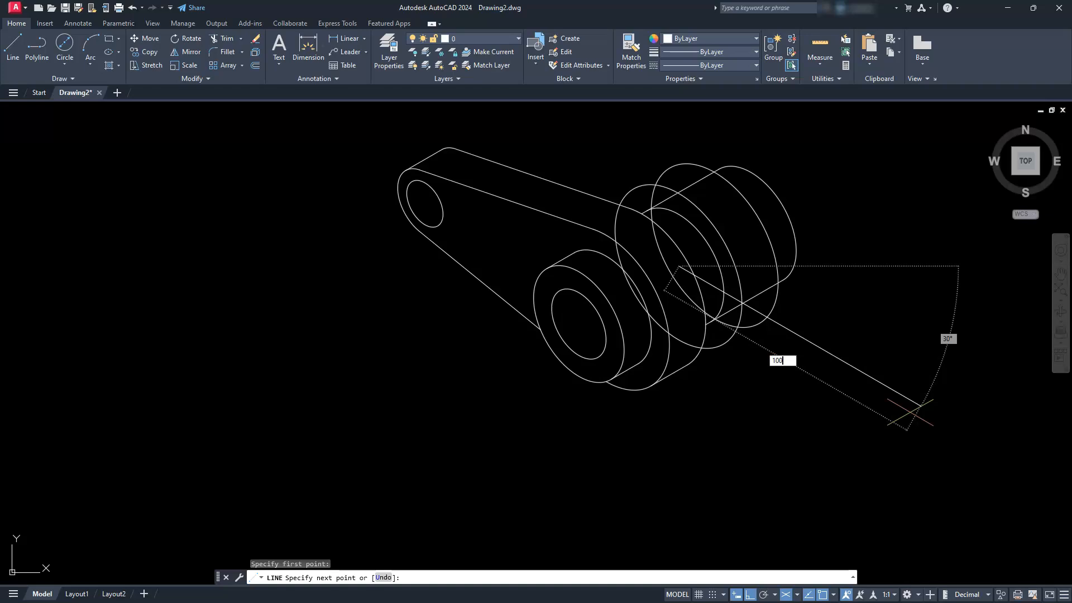
key(Return)
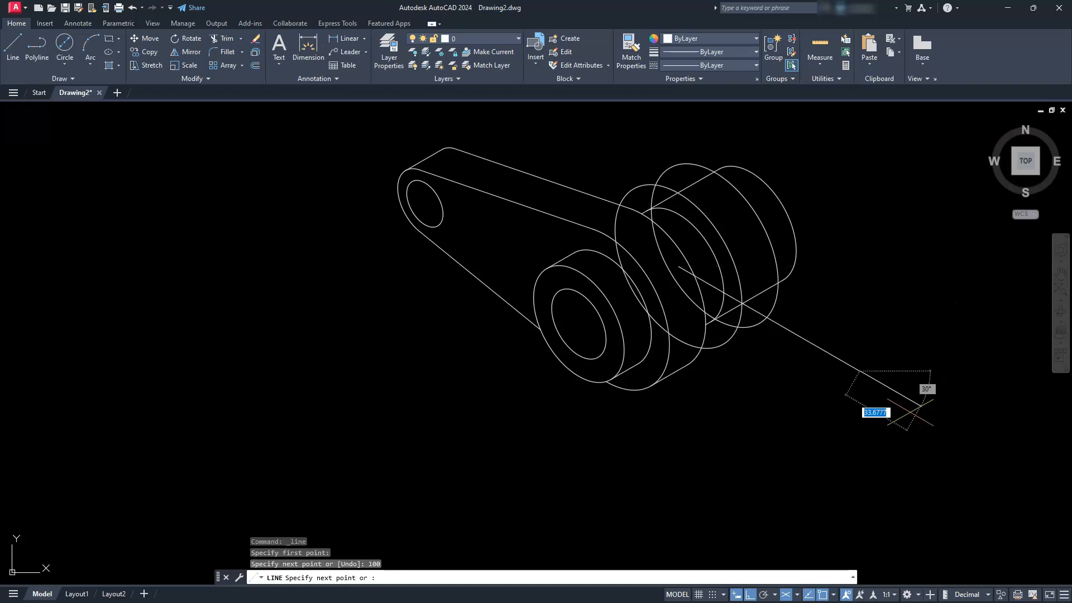
key(Escape)
key(Escape)
key(Escape)
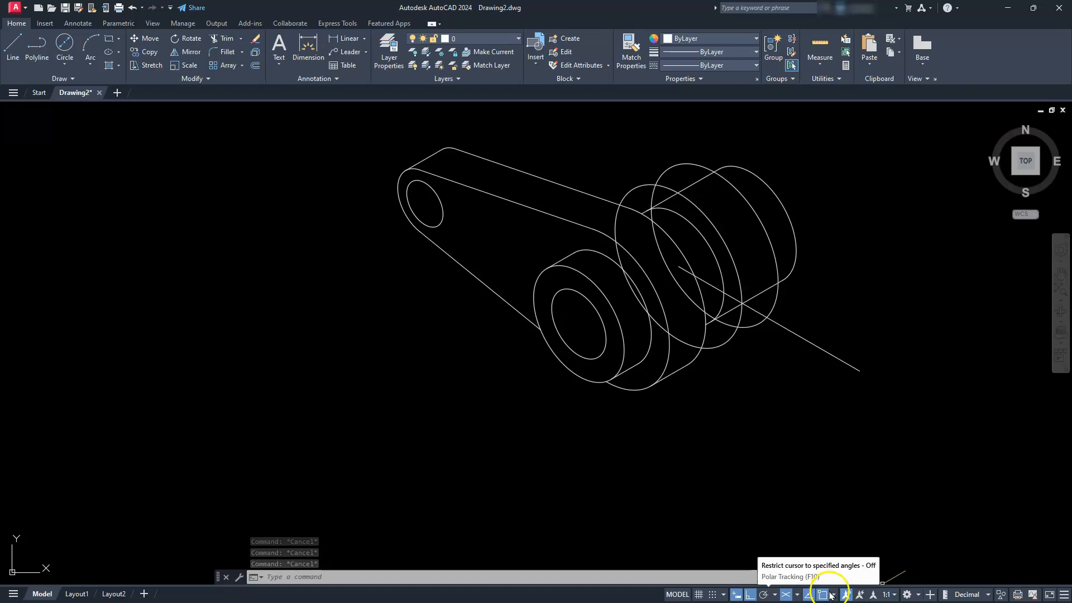
- Draw a 35-radius isocircle on Isoplane Left, centred on the free end of the 100-unit axis line
click(796, 594)
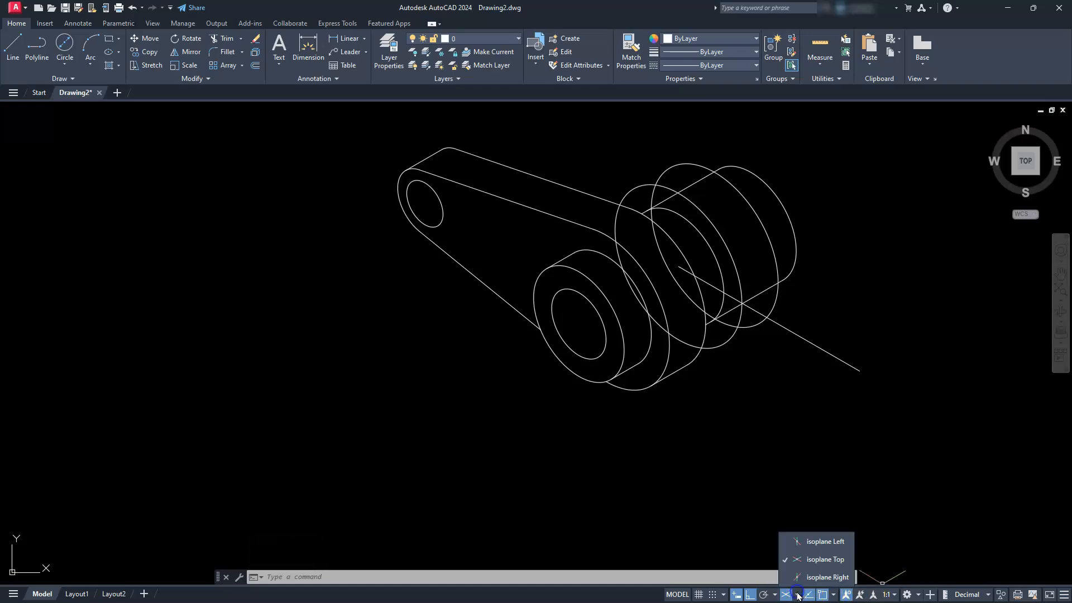
click(807, 546)
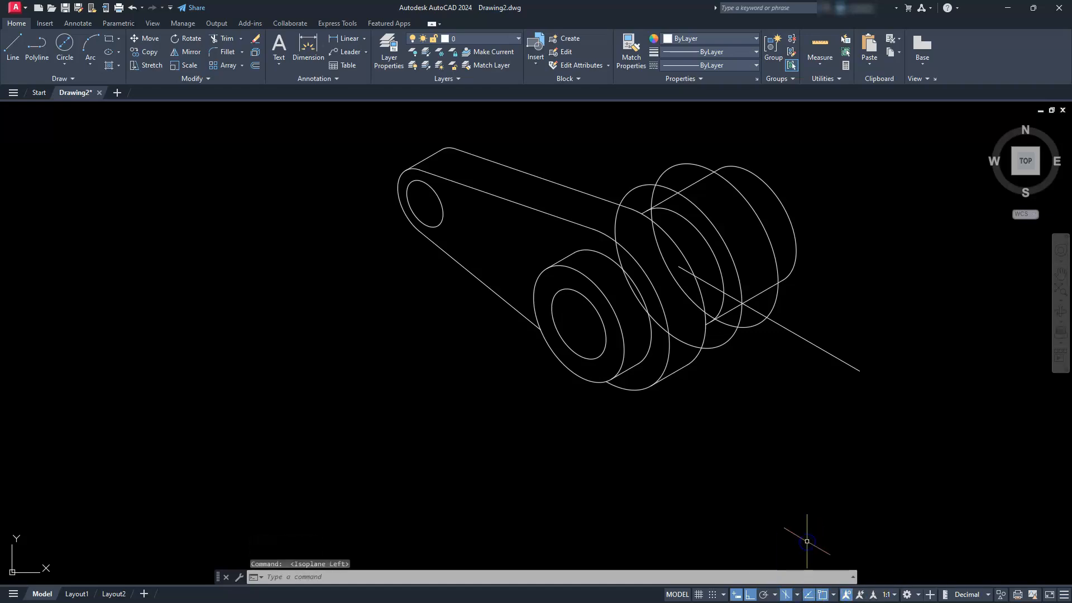
text(EL)
key(Return)
text(i)
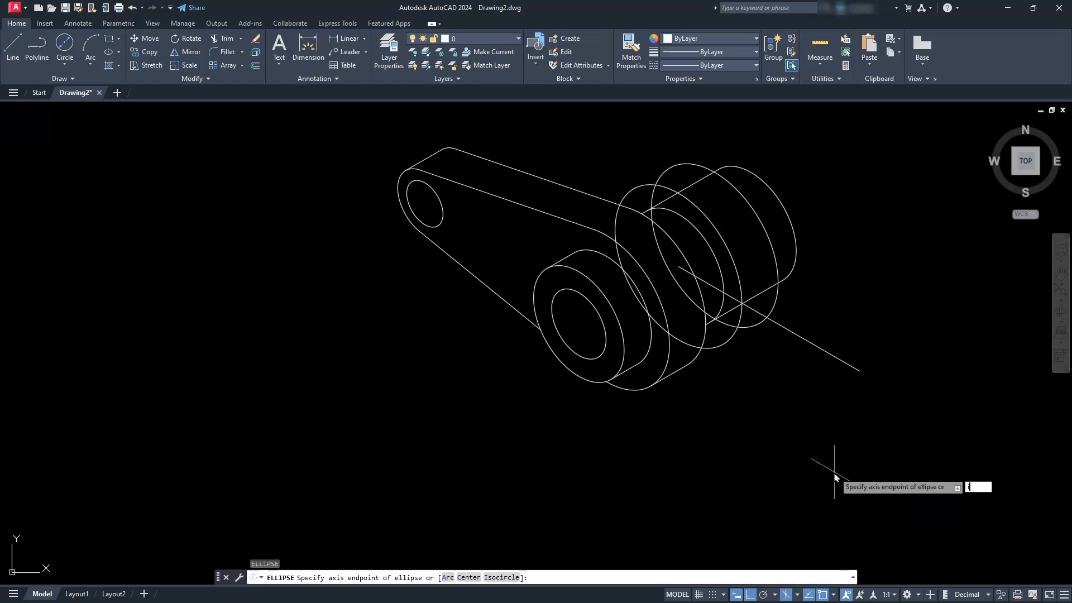
key(Return)
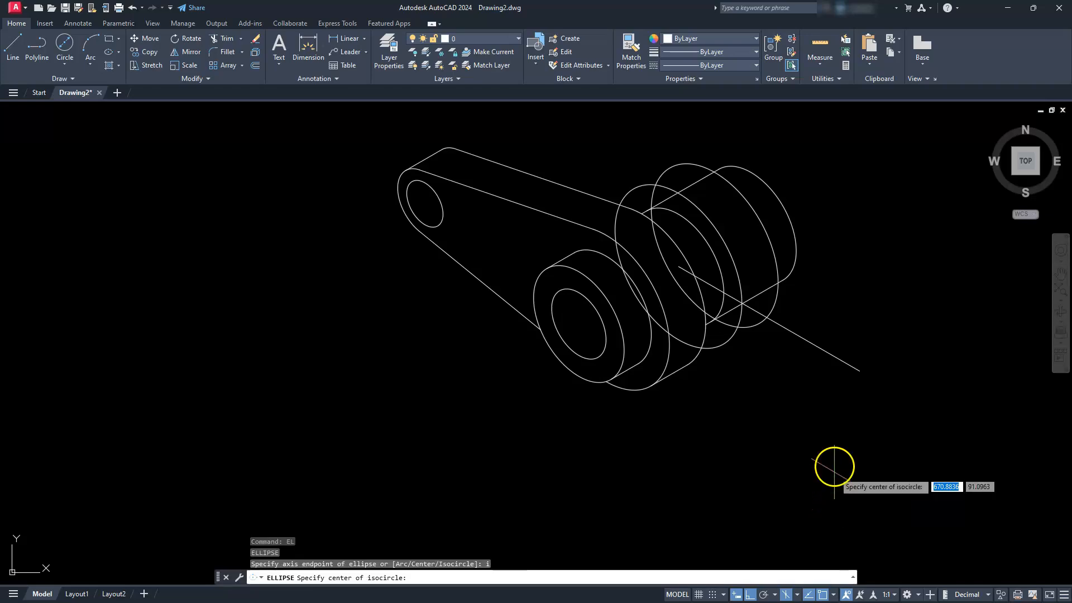
click(859, 371)
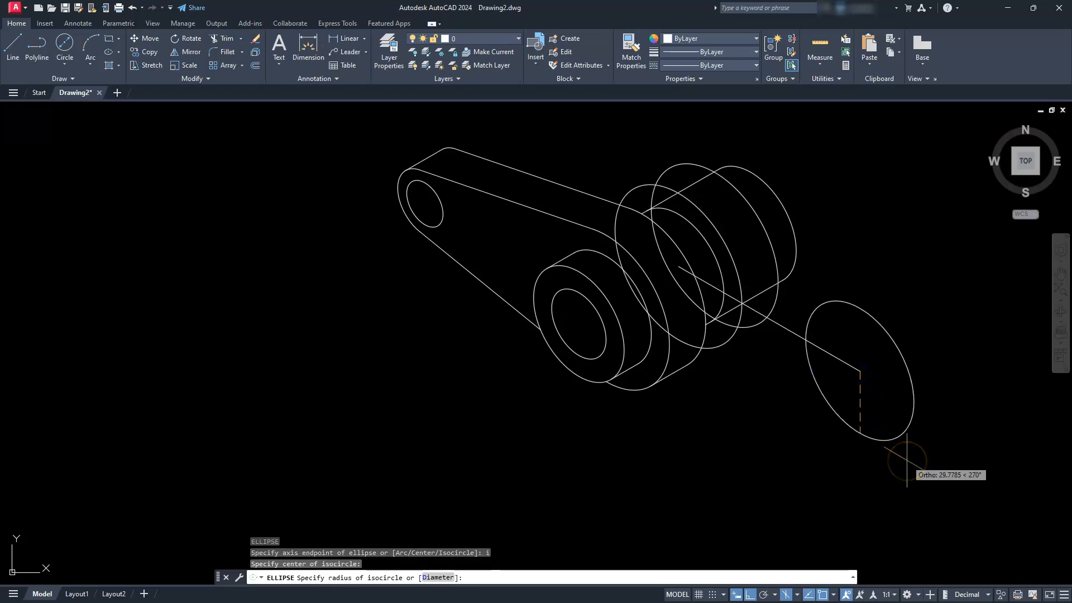
text(35)
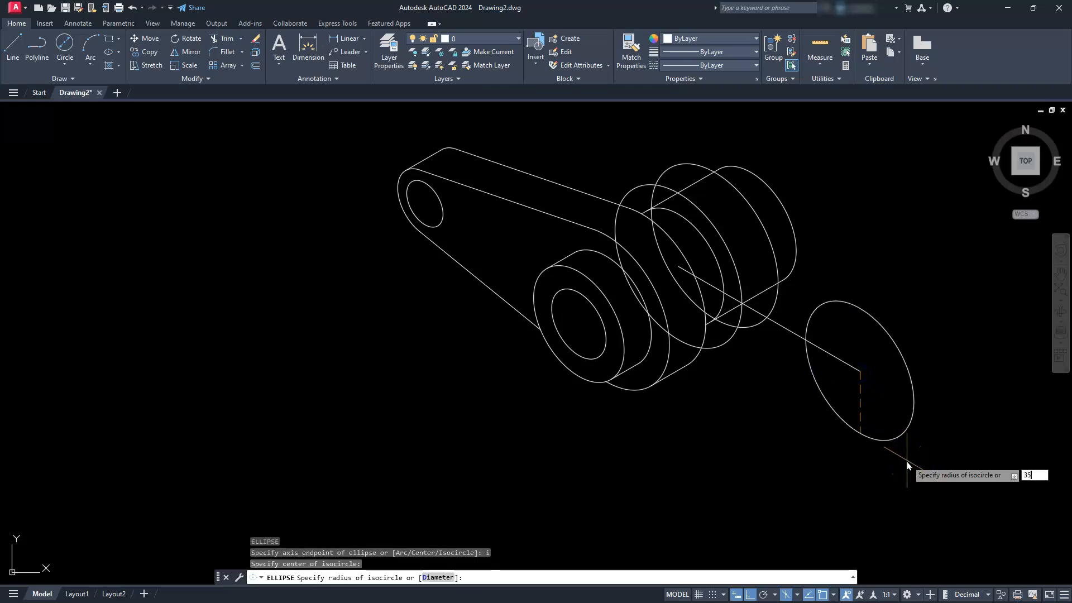
key(Return)
click(908, 393)
key(Escape)
key(Escape)
key(Escape)
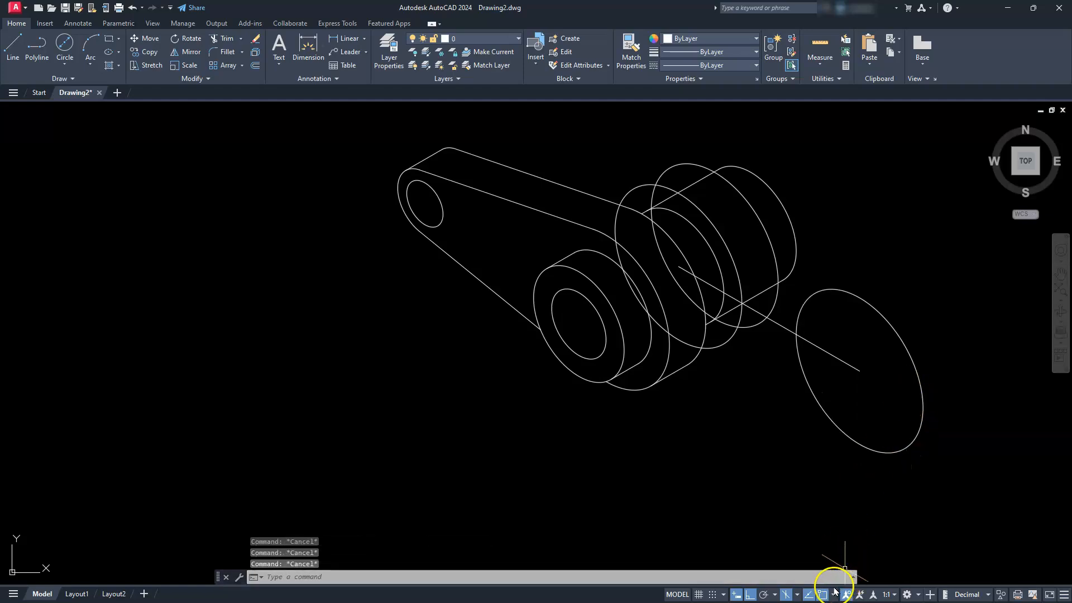
- Copy the isocircle at the axis line's free end 20 units back at 30° on Isoplane Top
click(798, 595)
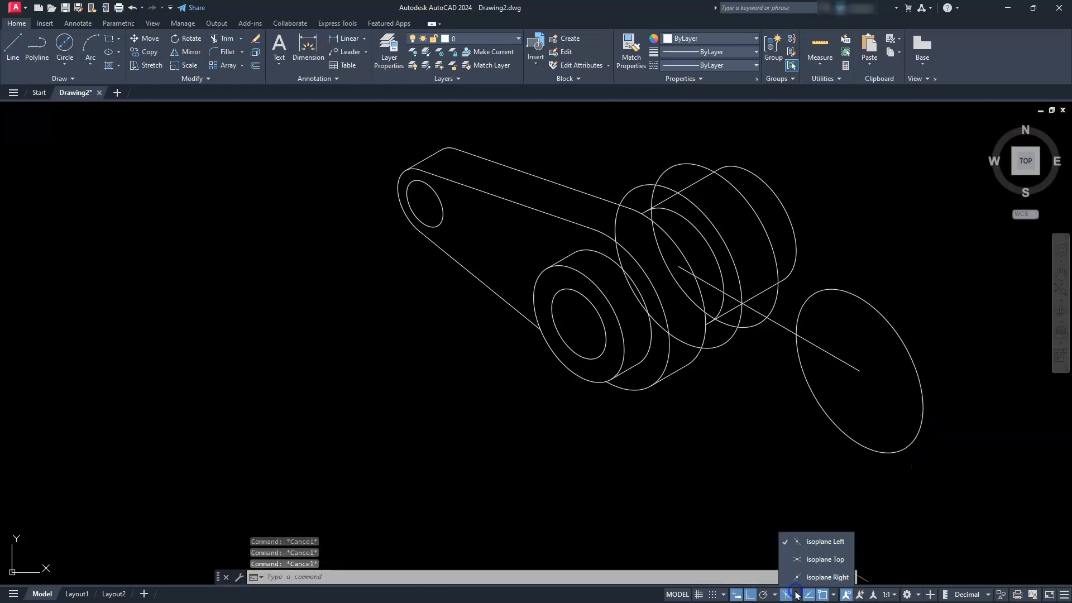
click(808, 559)
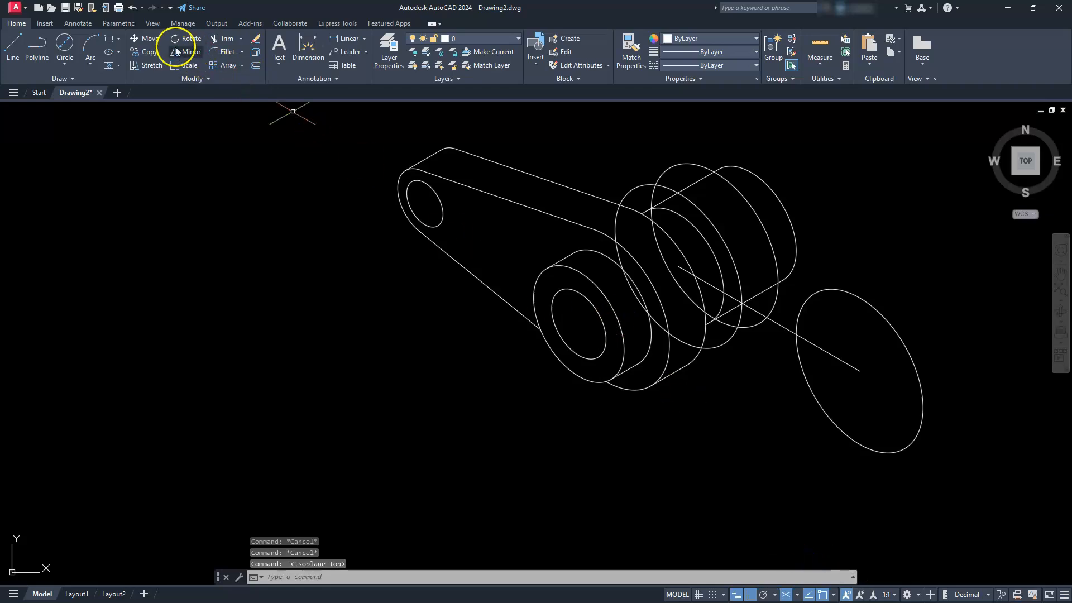
click(866, 305)
right_click(856, 263)
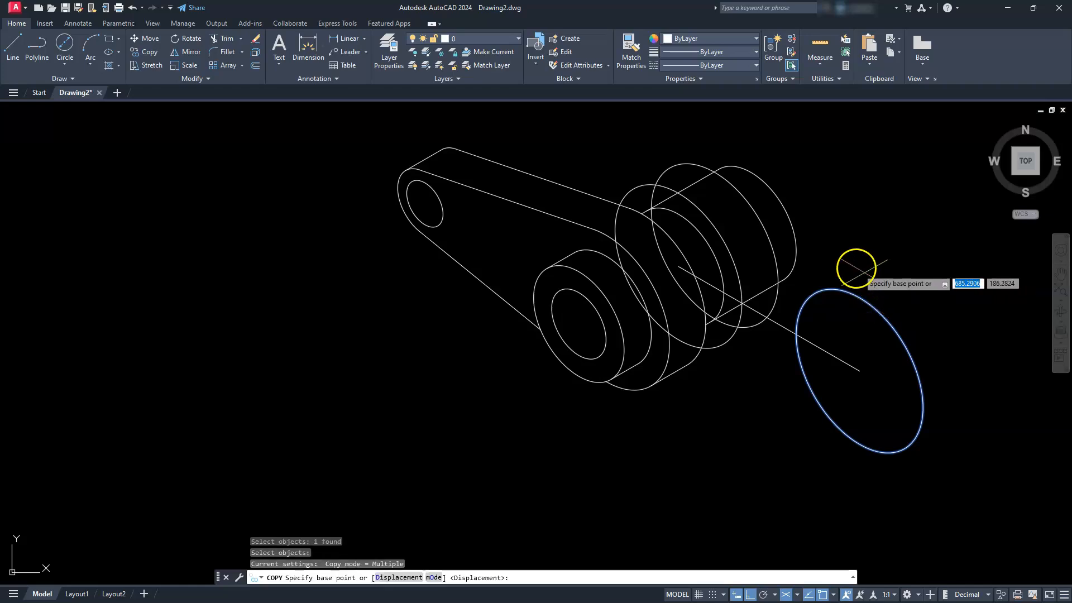
click(844, 262)
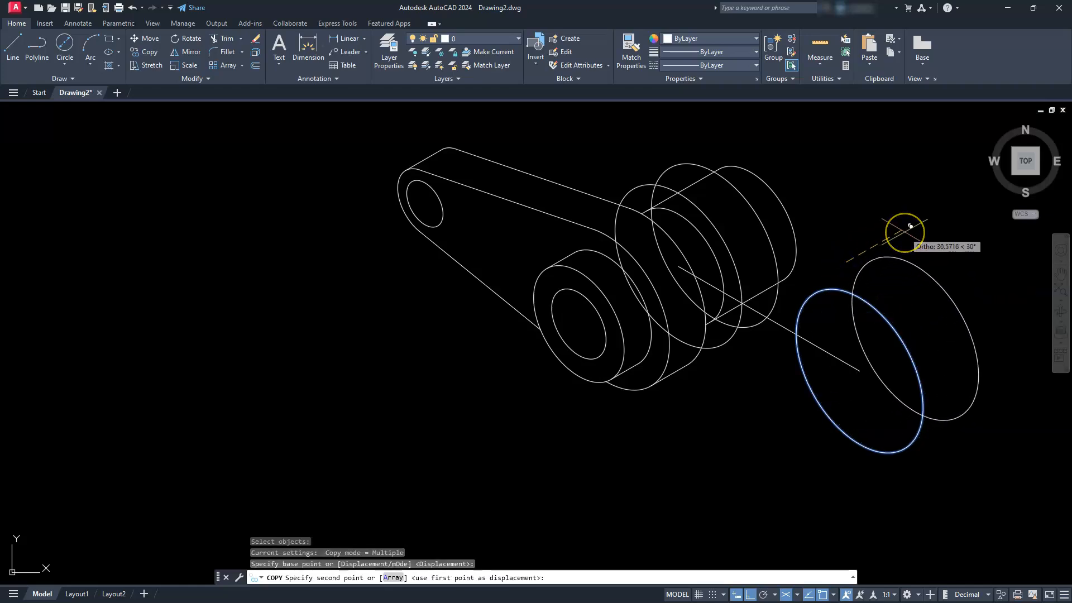
text(20)
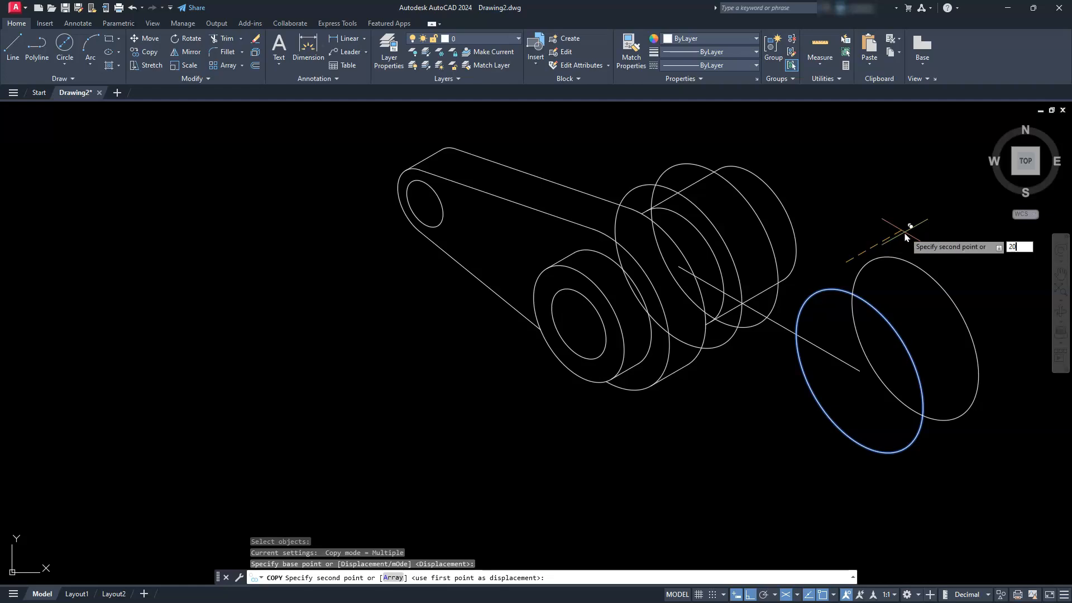
key(Return)
key(Escape)
key(Escape)
key(Escape)
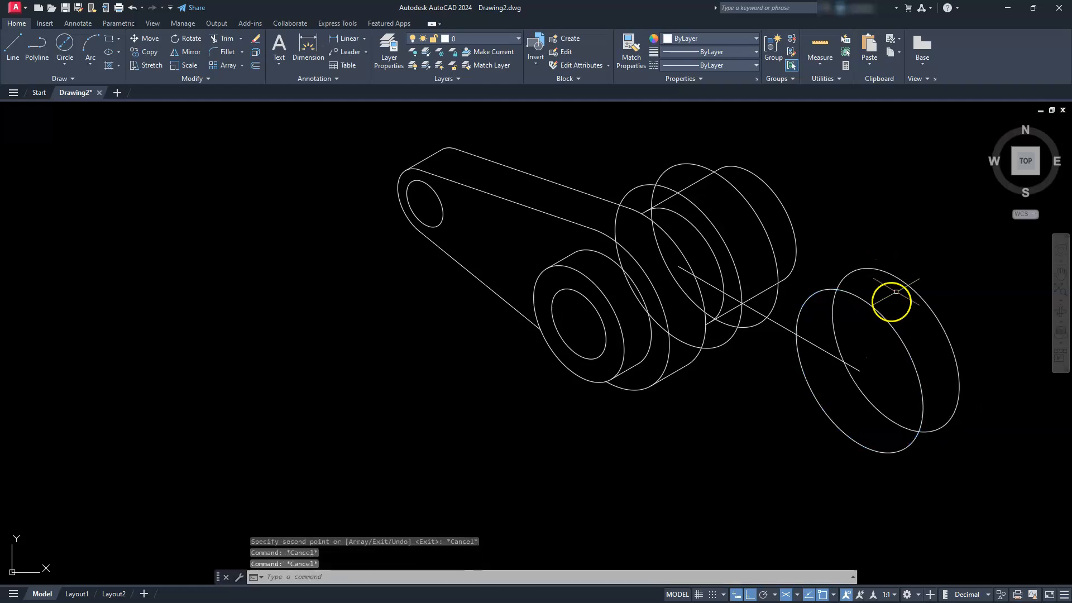
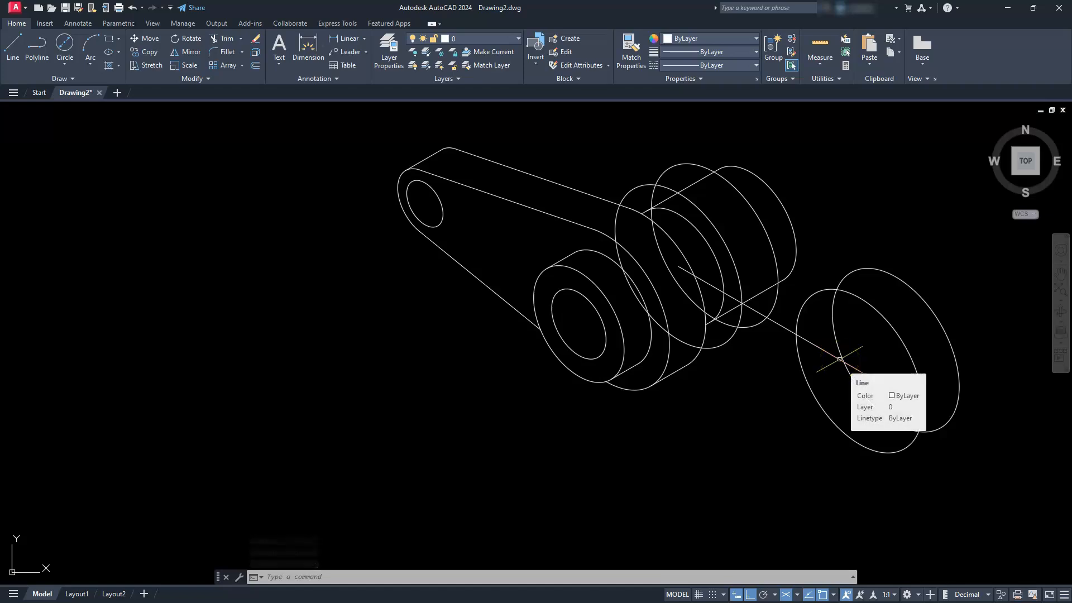
- Copy the second arm's axis line 35 units up and 35 units down on Isoplane Left, and erase the original axis
click(839, 383)
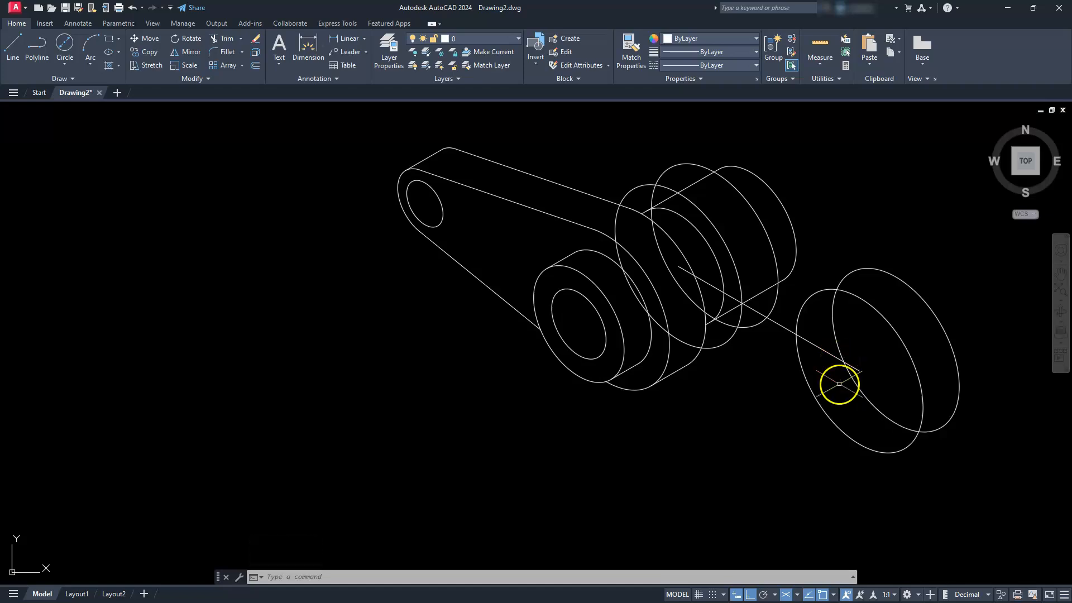
click(797, 595)
click(810, 543)
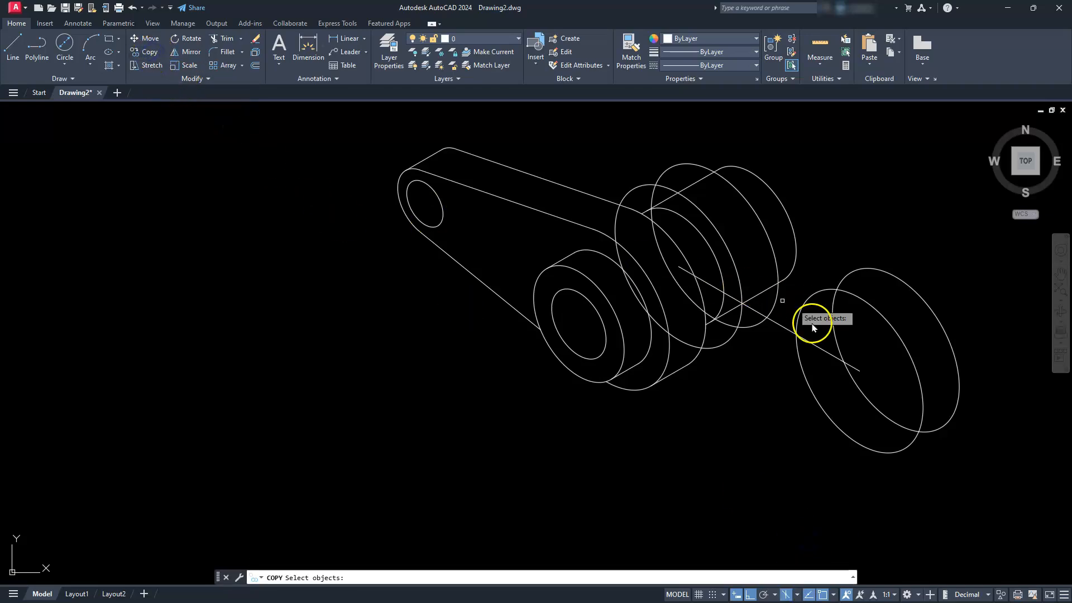
click(828, 352)
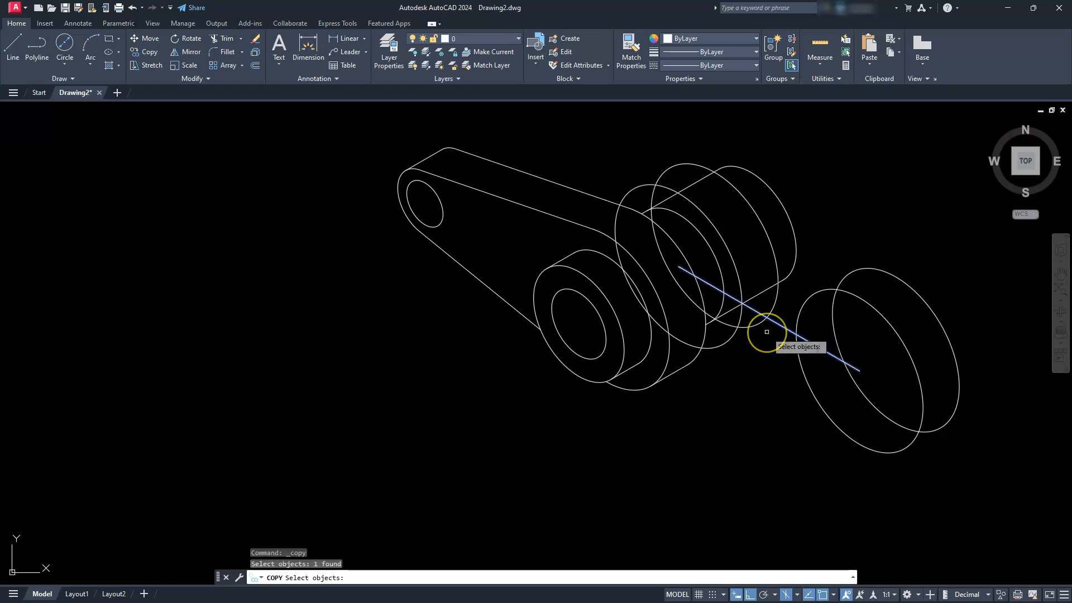
key(Return)
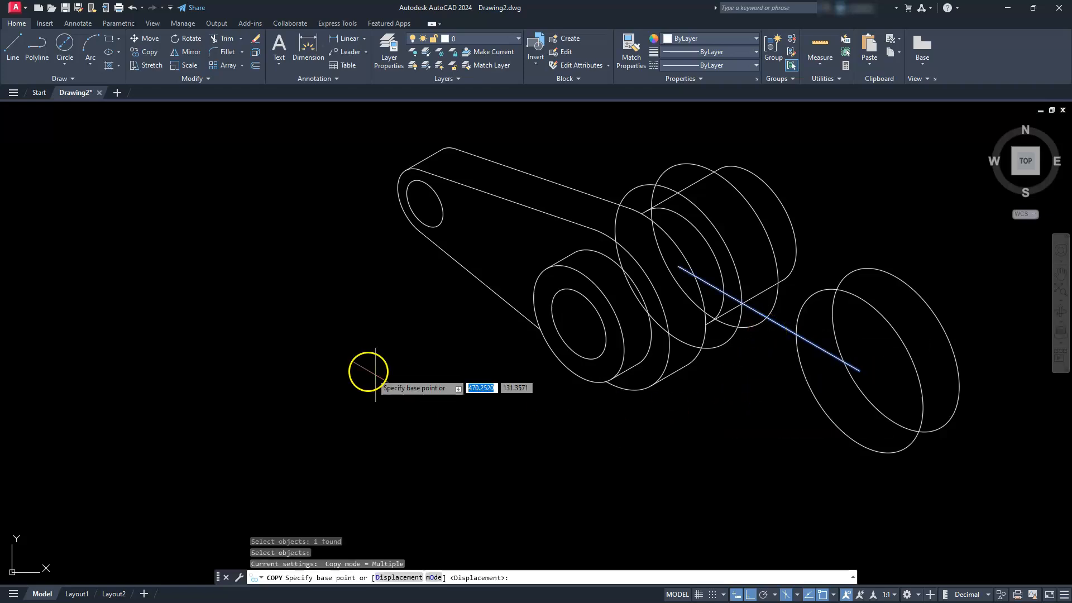
click(316, 240)
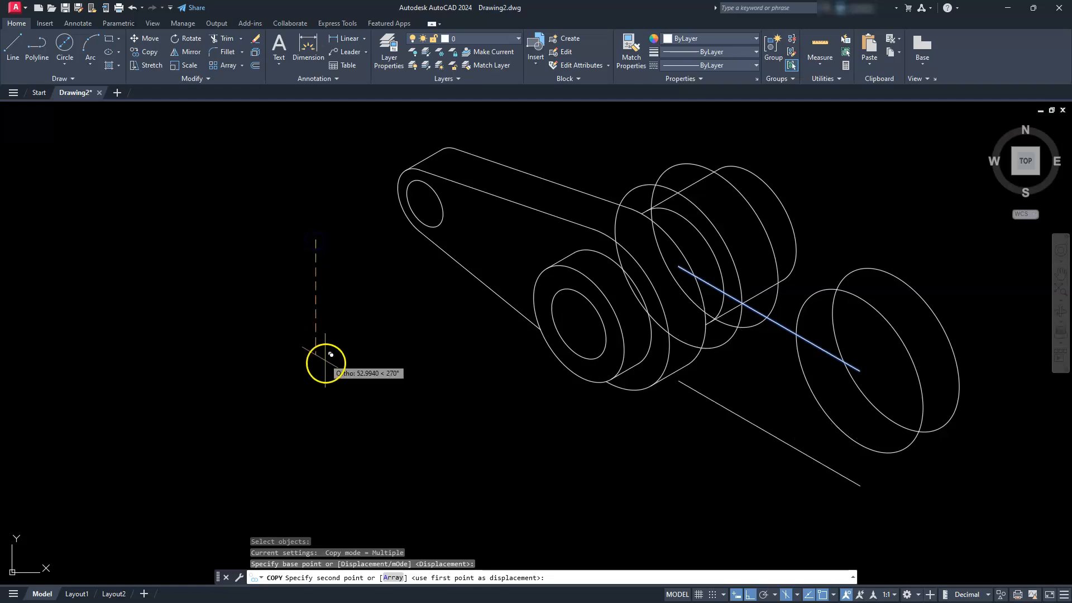
text(35)
key(Return)
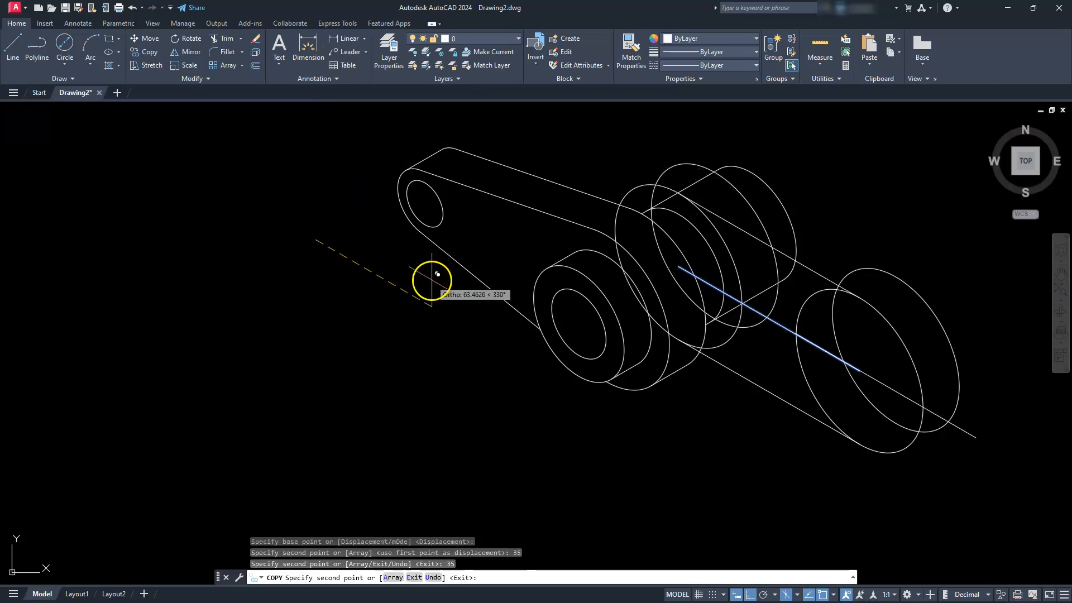
key(Escape)
key(Escape)
key(Escape)
key(Escape)
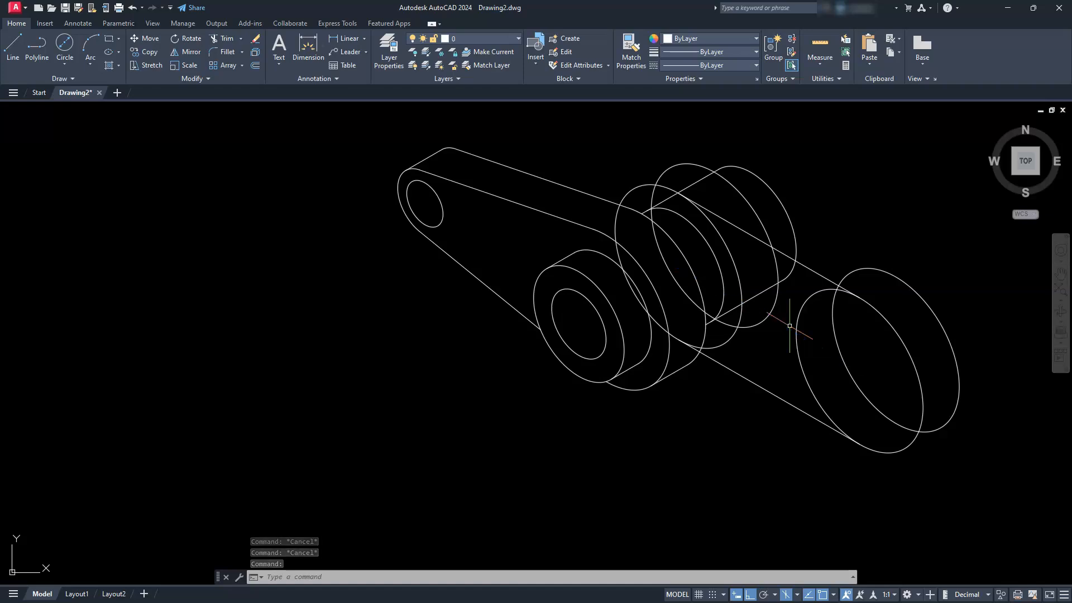
key(Delete)
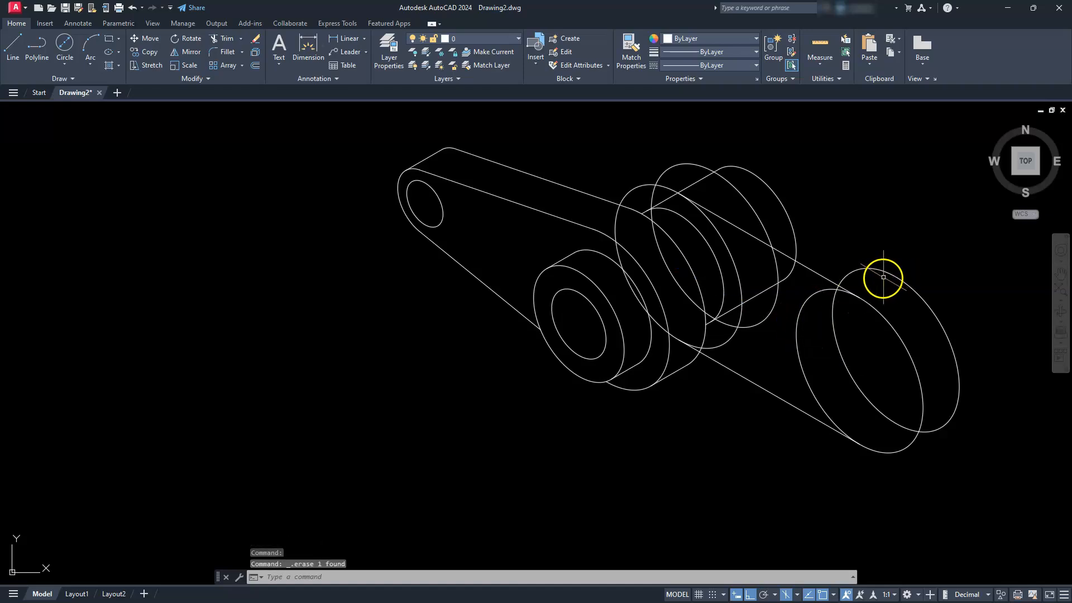
- Copy the second arm's upper edge line 20 units back at 30° on Isoplane Top
scroll(882, 277, up, 2)
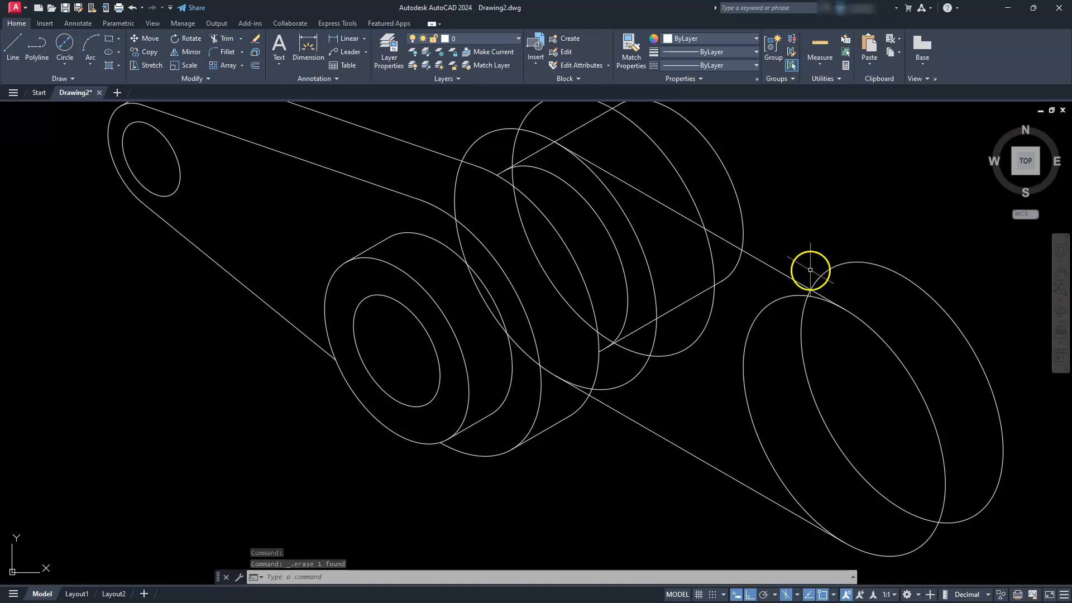
scroll(693, 413, down, 4)
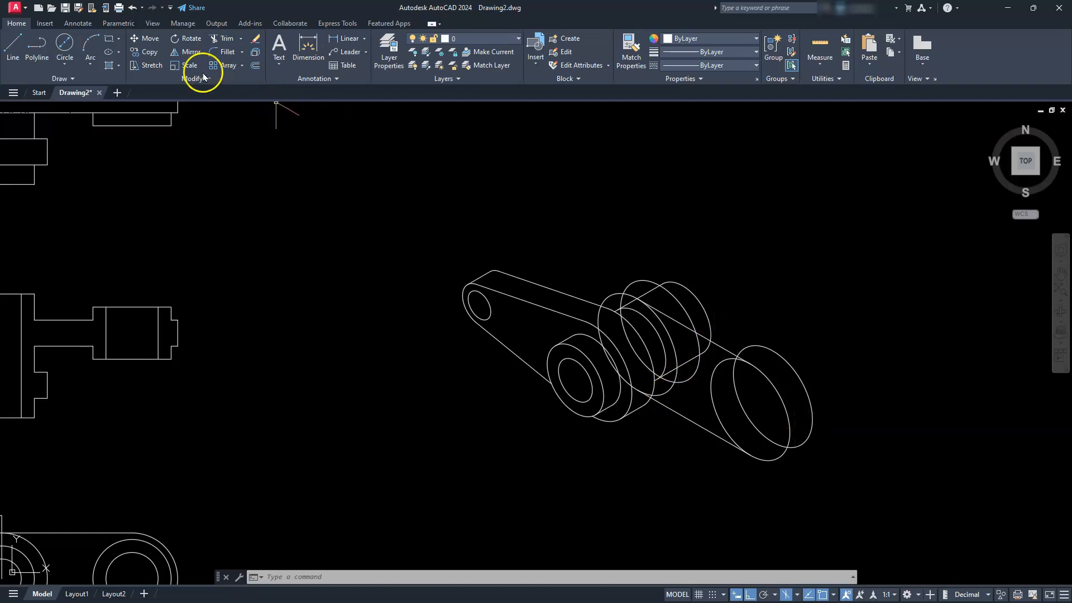
click(798, 596)
click(810, 559)
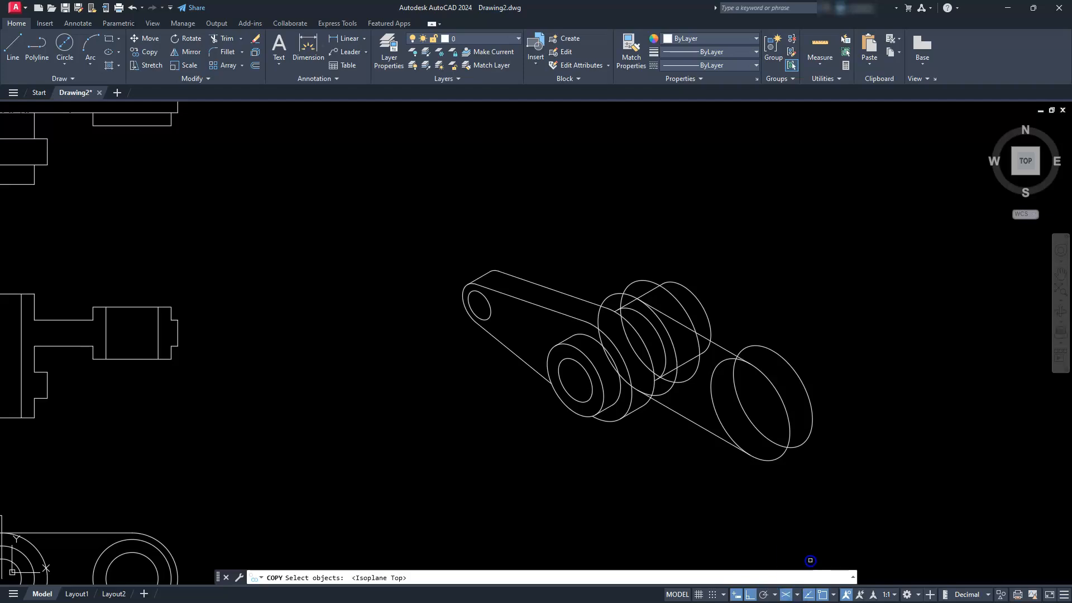
click(722, 349)
right_click(748, 308)
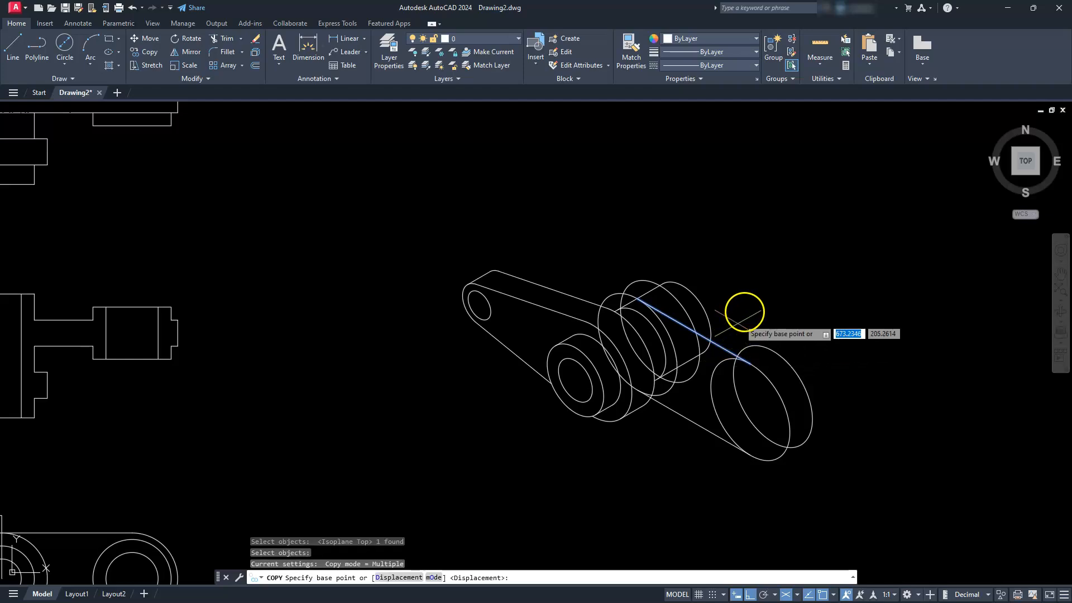
click(750, 307)
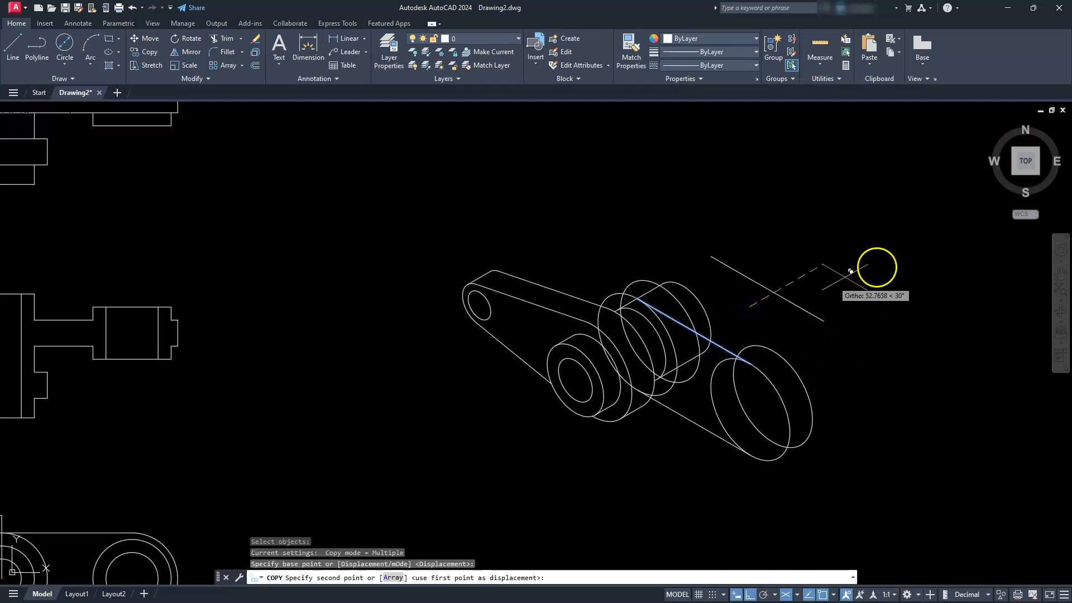
text(20)
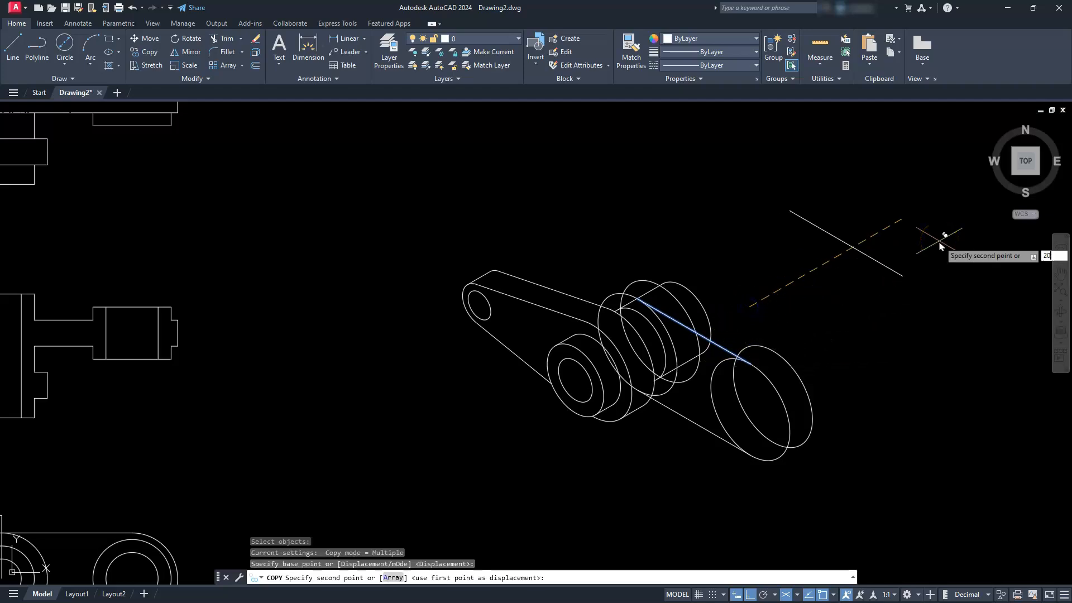
key(Return)
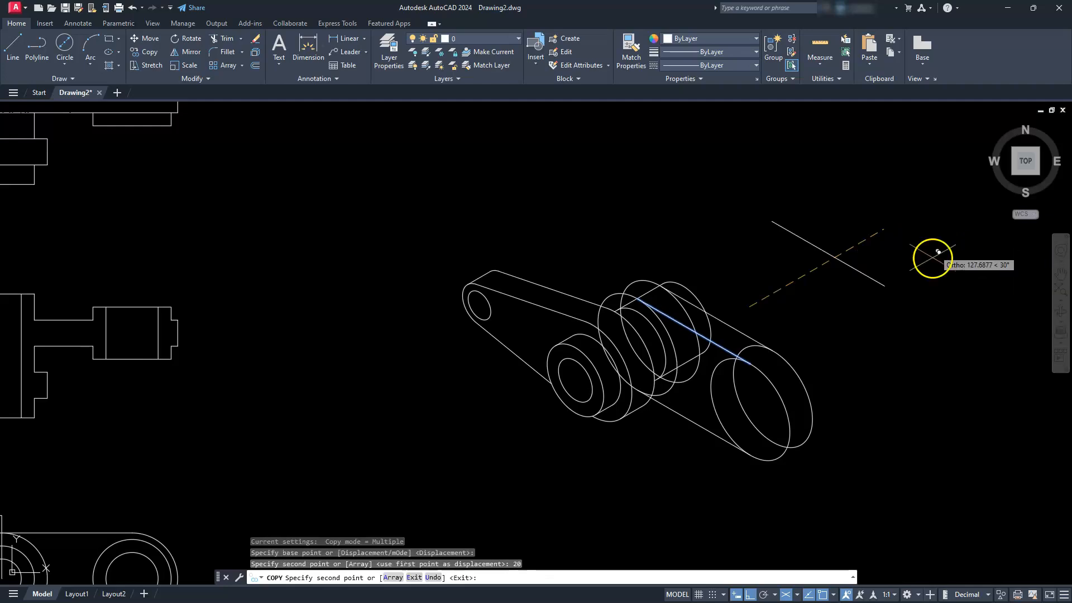
key(Escape)
key(Escape)
key(Escape)
key(Escape)
- Draw a 30° tangent line joining the lower right sides of the two isocircles at the second arm's free end
scroll(777, 398, up, 4)
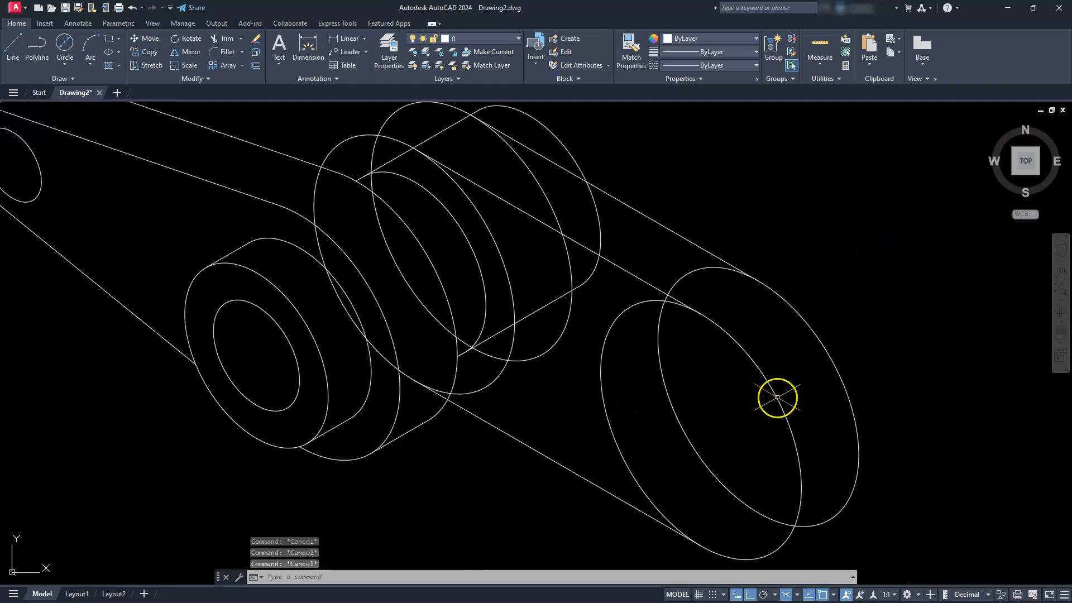
scroll(776, 397, down, 2)
middle_drag(783, 474, 798, 433)
text(l)
key(Return)
scroll(796, 449, up, 5)
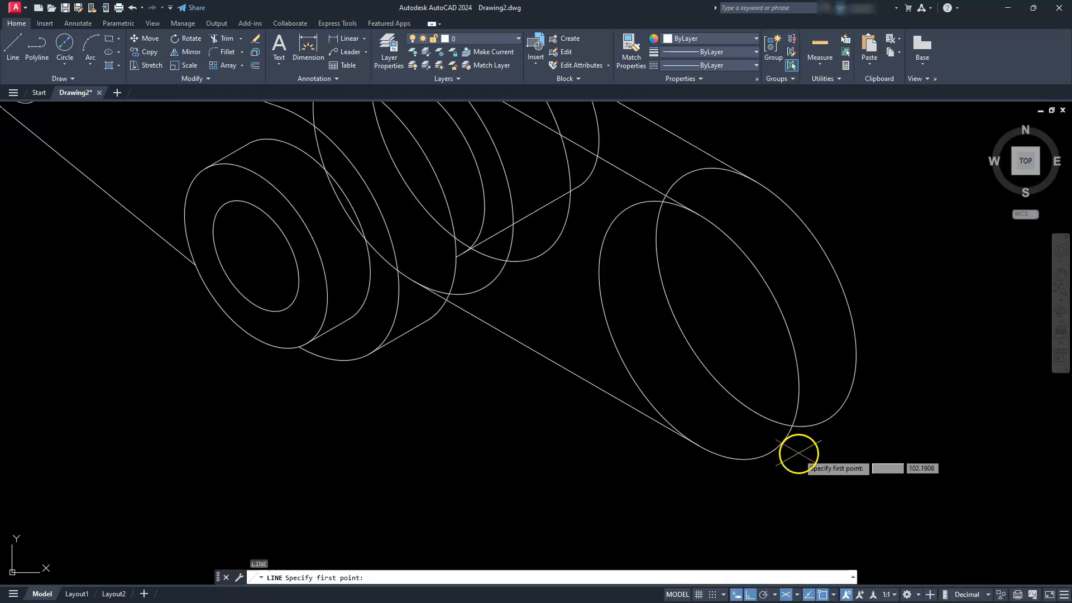
click(722, 447)
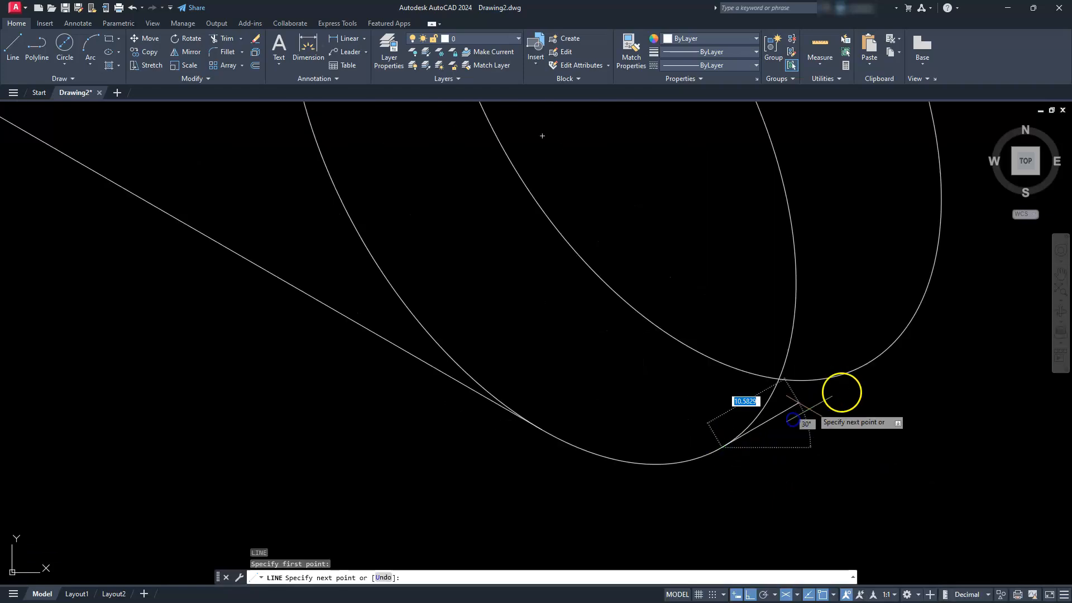
key(Escape)
key(Escape)
key(Escape)
- Draw a 150° tangent line from the rear to the front 35-radius isocircle at the upper left of the second arm's cylinder end
scroll(879, 367, down, 6)
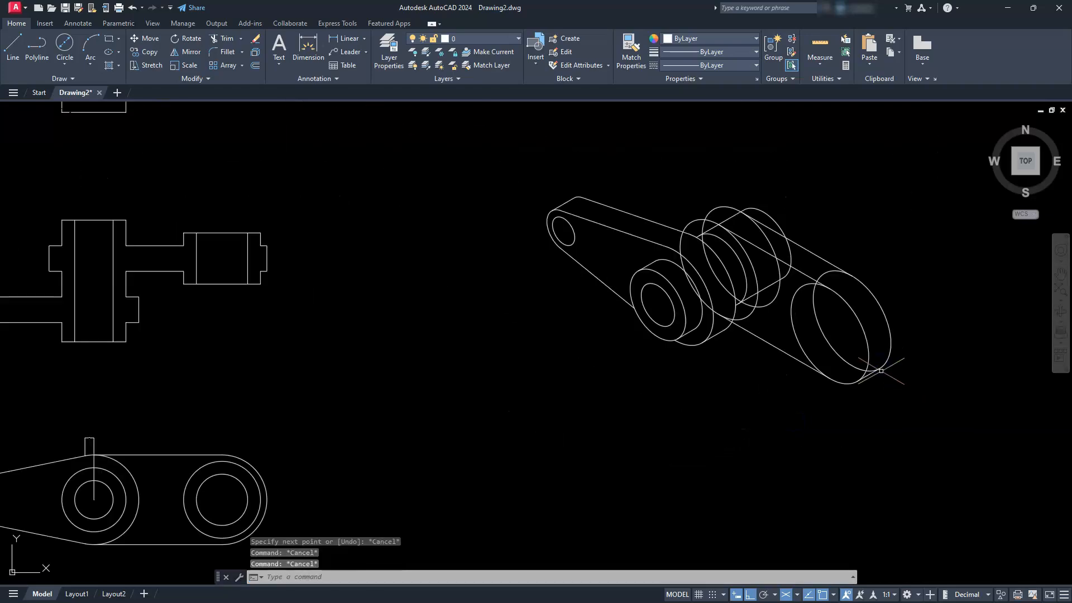
scroll(672, 201, up, 4)
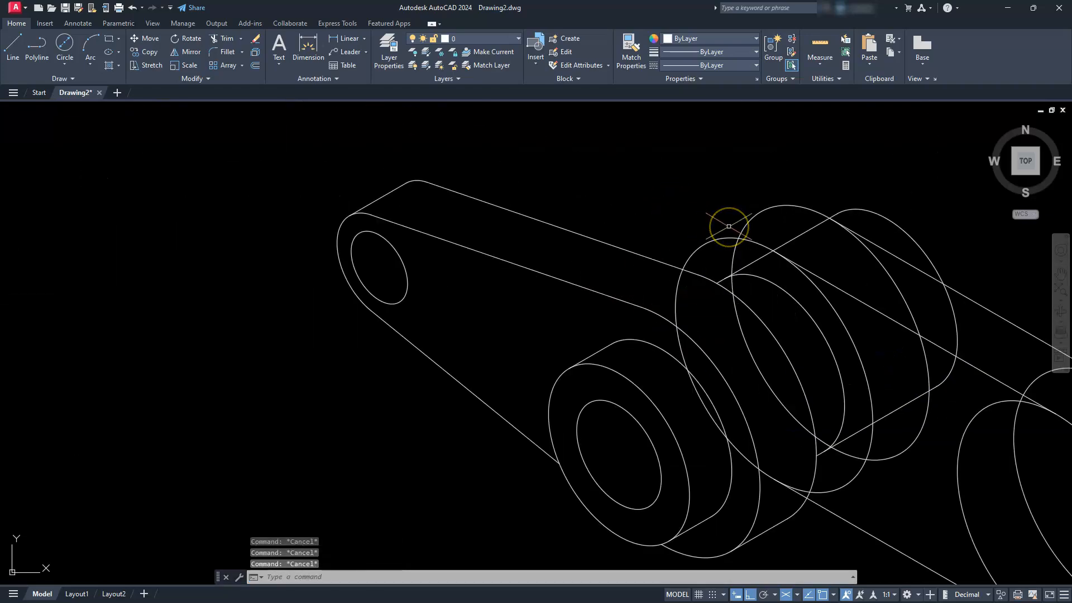
text(l)
key(Return)
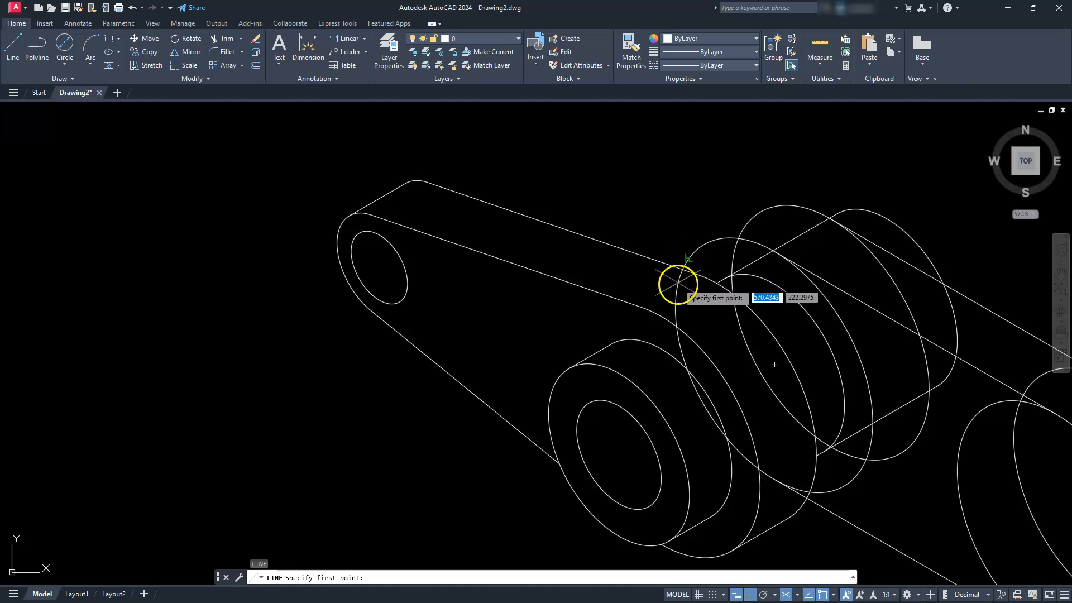
scroll(677, 286, up, 2)
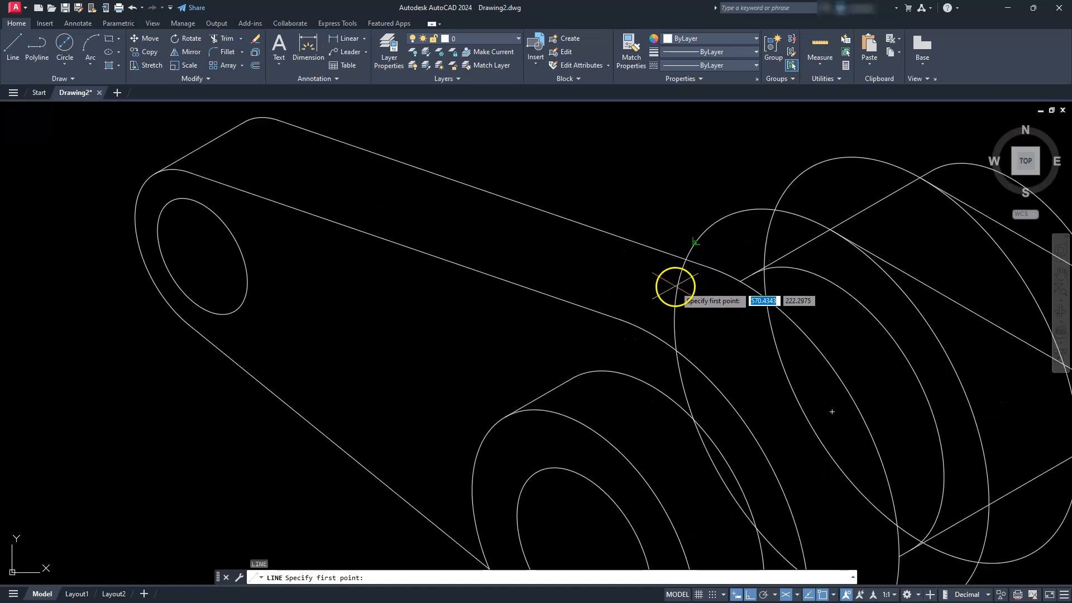
click(810, 169)
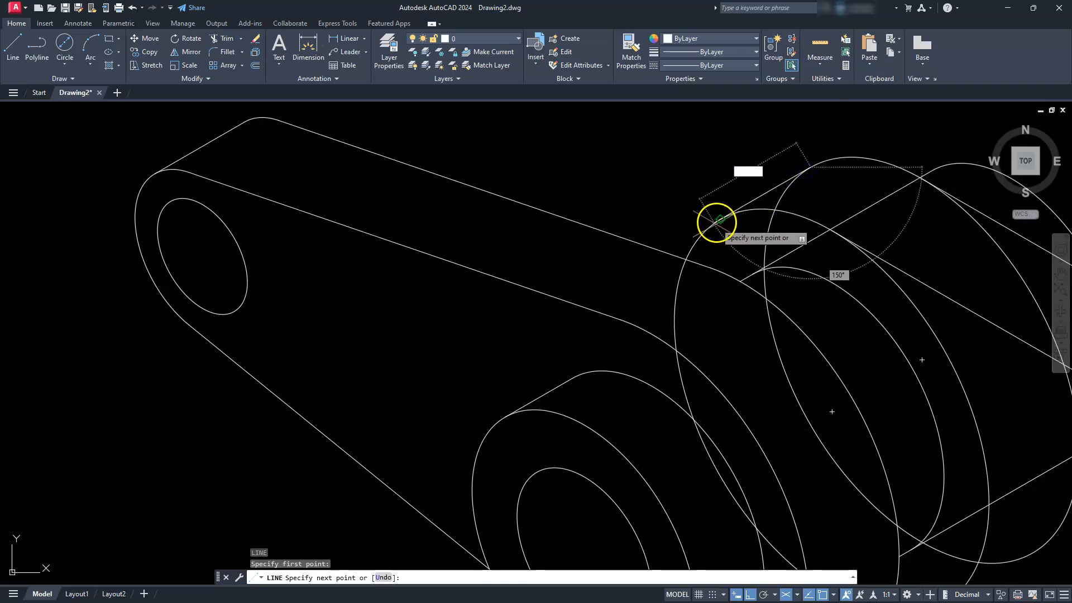
key(Escape)
key(Escape)
key(Escape)
key(Escape)
- Trim the inner arcs of both isocircles at the second arm's free end, leaving only its visible rounded outline
scroll(718, 218, down, 4)
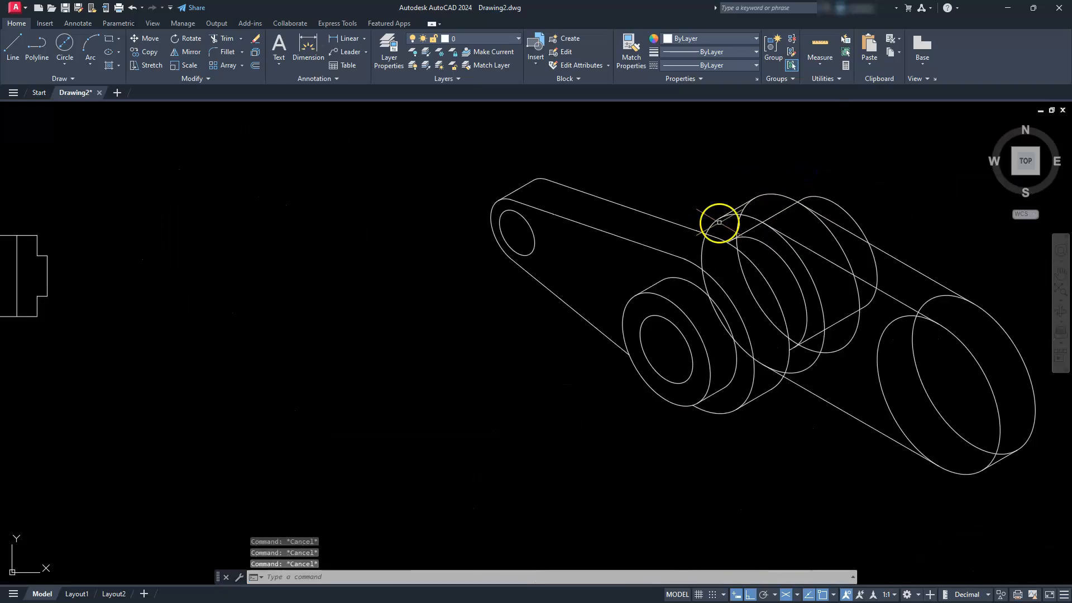
middle_drag(916, 404, 810, 405)
click(227, 37)
scroll(838, 431, up, 5)
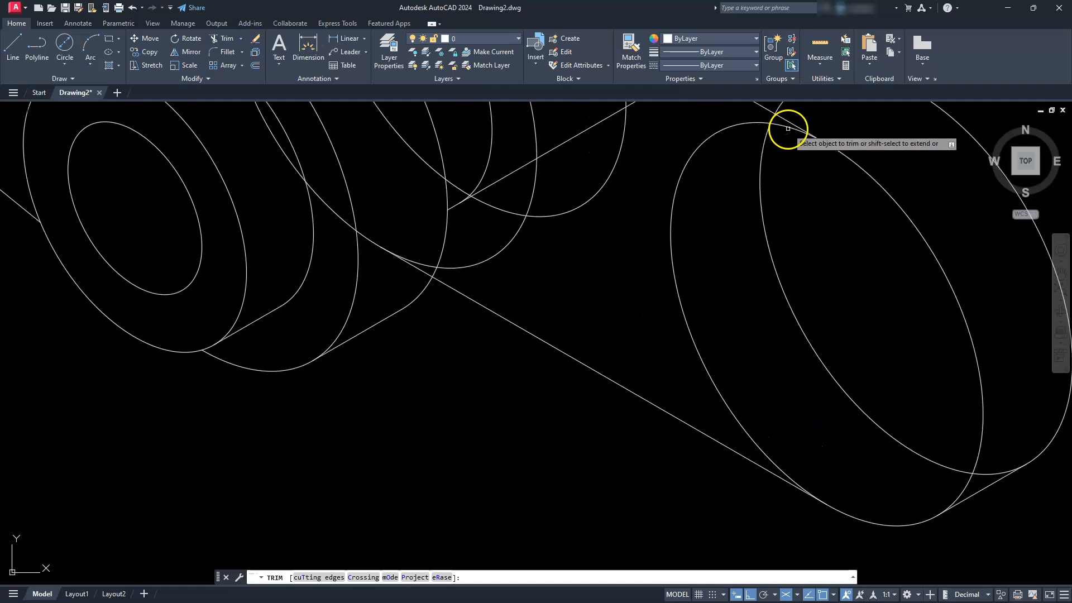
click(715, 133)
scroll(728, 201, down, 3)
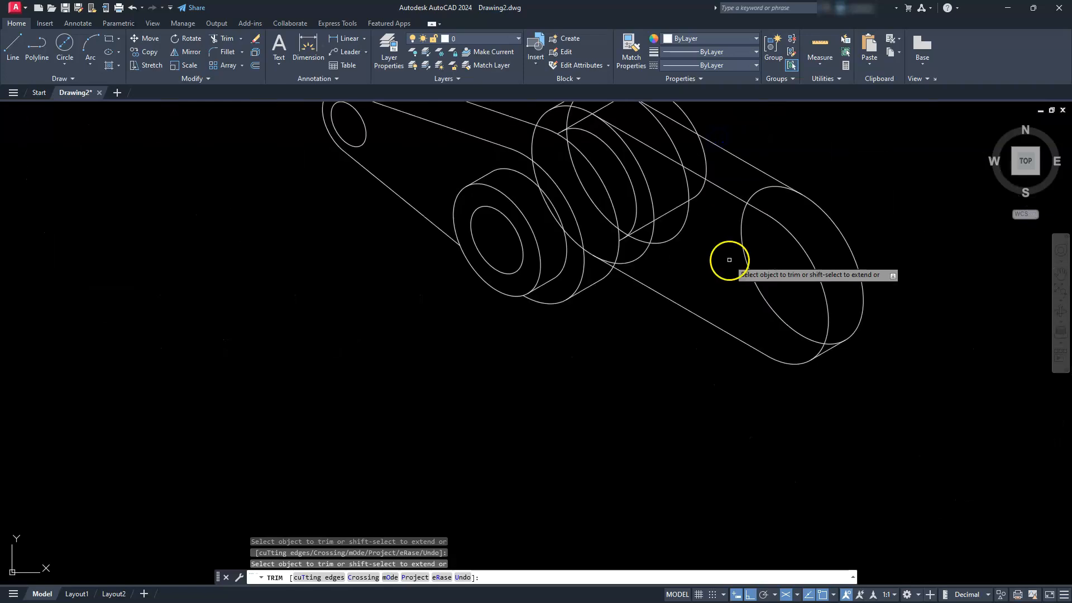
scroll(862, 310, up, 1)
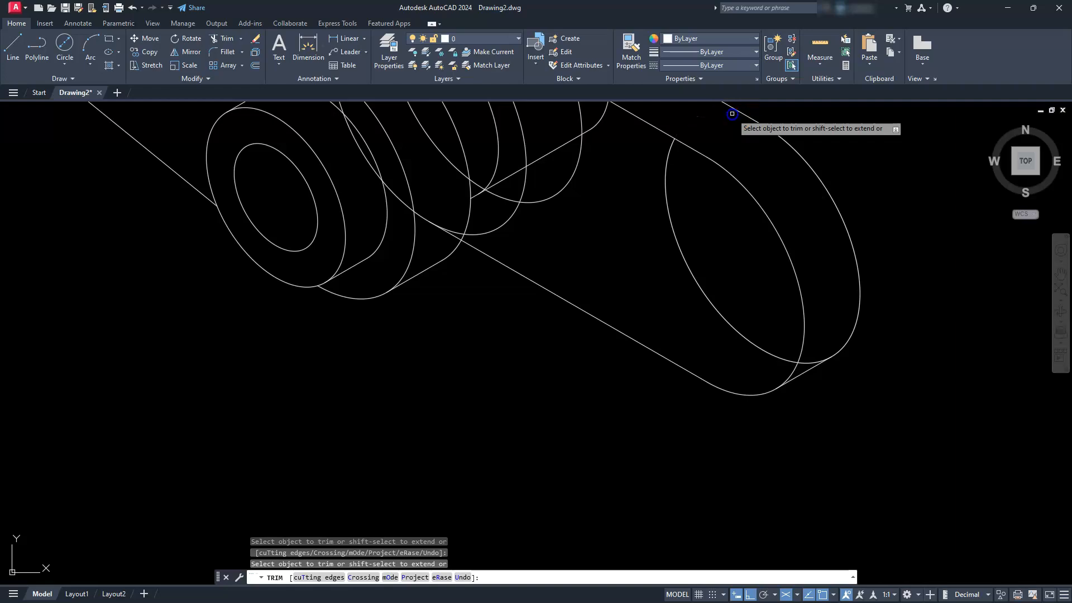
click(668, 146)
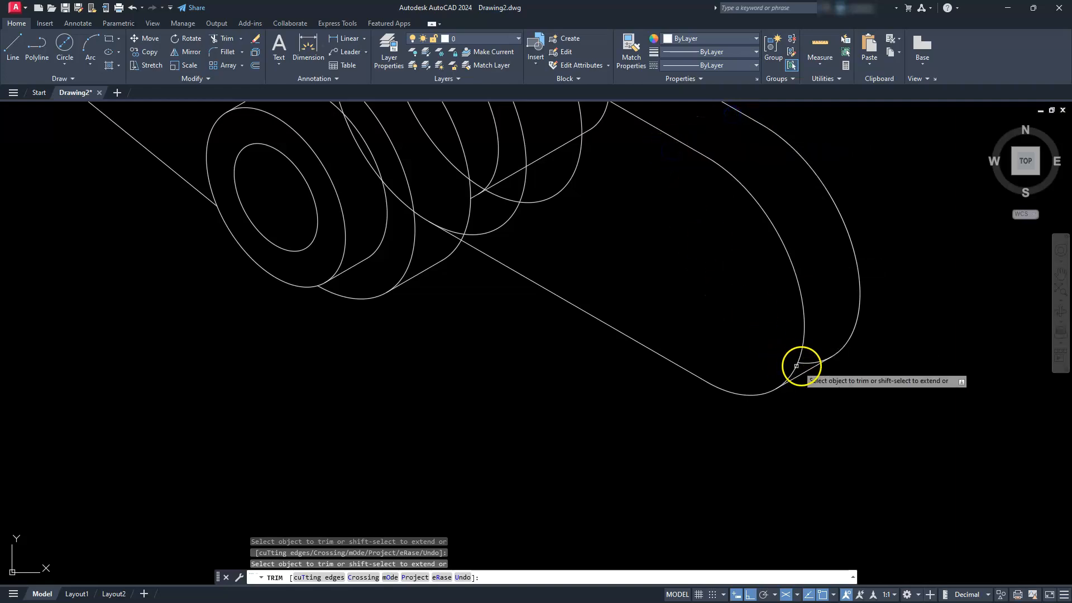
scroll(742, 430, down, 2)
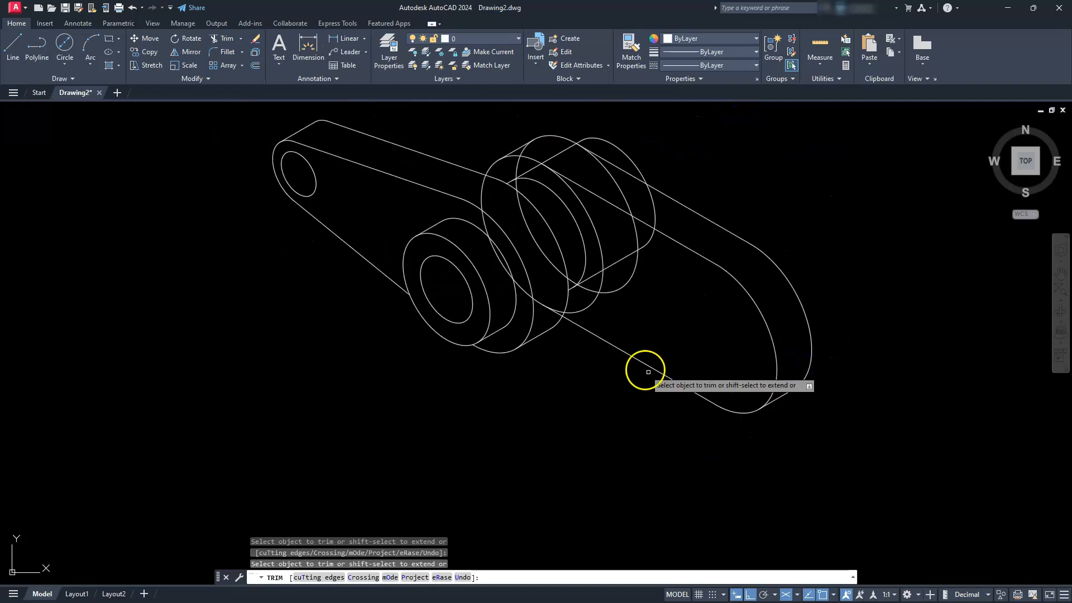
- Trim the right and lower-left arcs of the second arm's rear 35-radius isocircle that are hidden behind the arm and cylinder
scroll(727, 454, up, 2)
scroll(750, 336, up, 1)
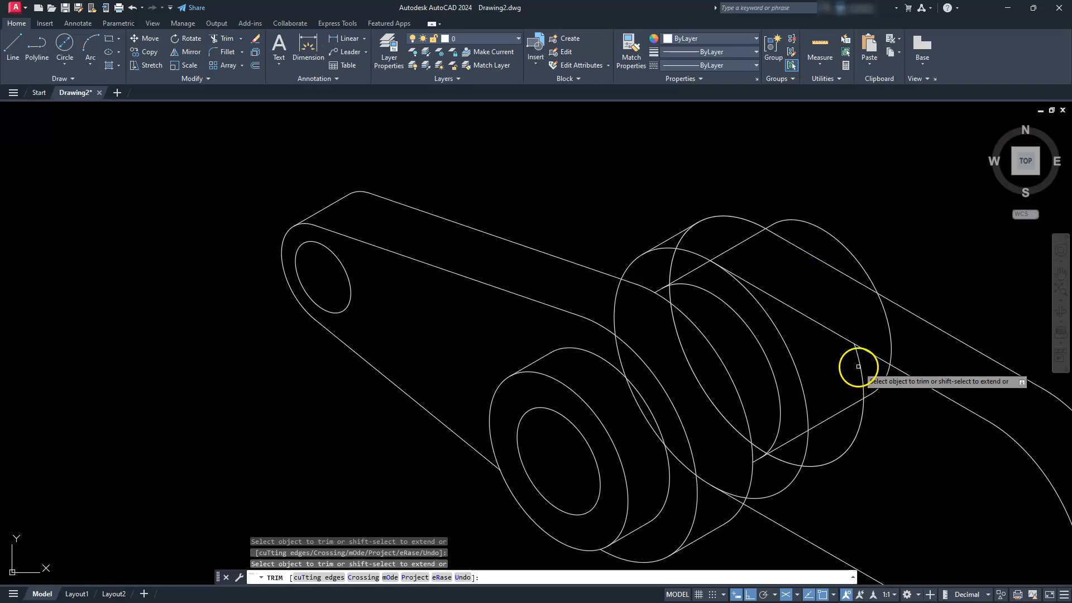
click(862, 413)
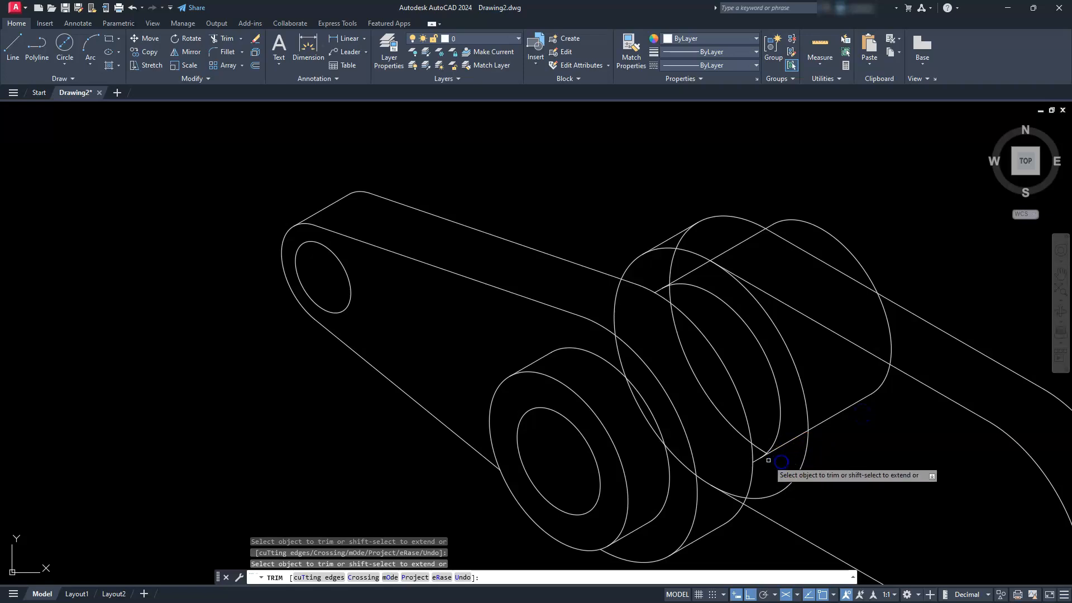
scroll(767, 460, up, 4)
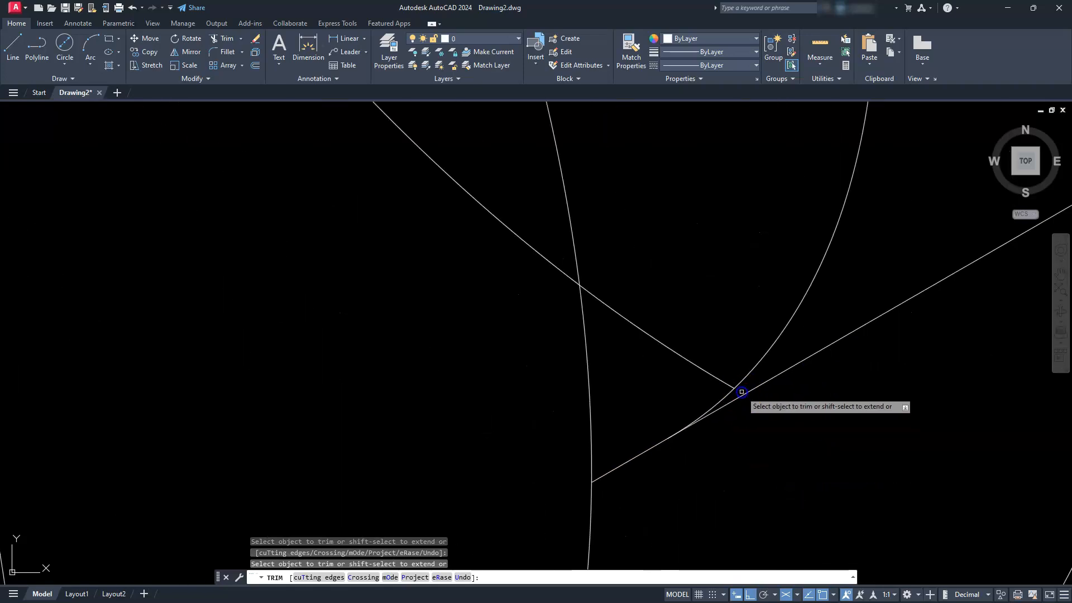
click(741, 392)
scroll(724, 385, down, 6)
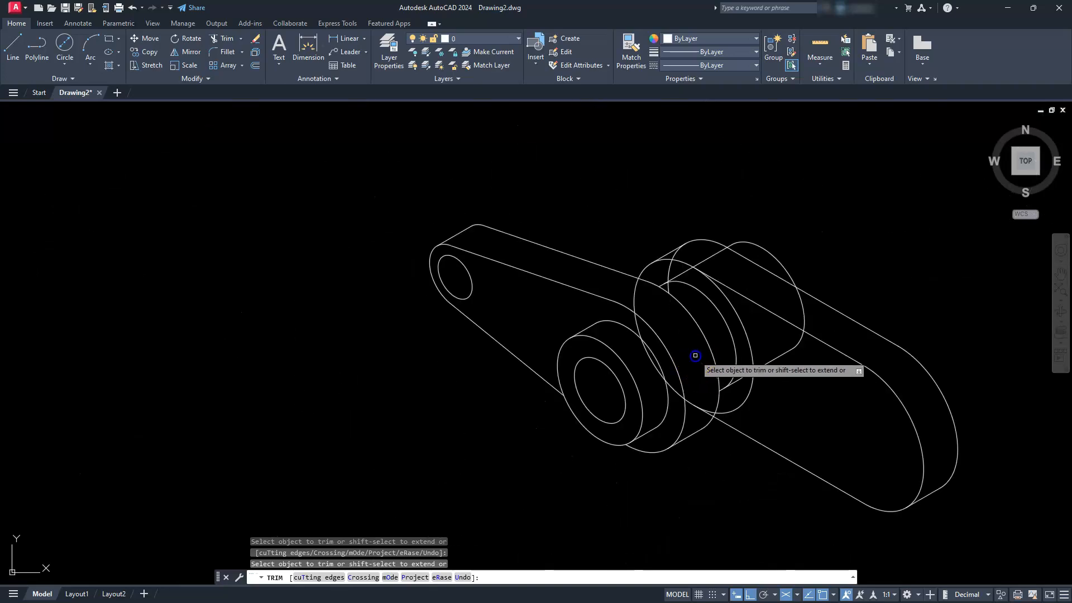
- Trim the rear isocircle's remaining left arc back to the upper-left tangent line, undoing the excess trim and keeping its visible top arc
scroll(695, 355, up, 5)
click(656, 333)
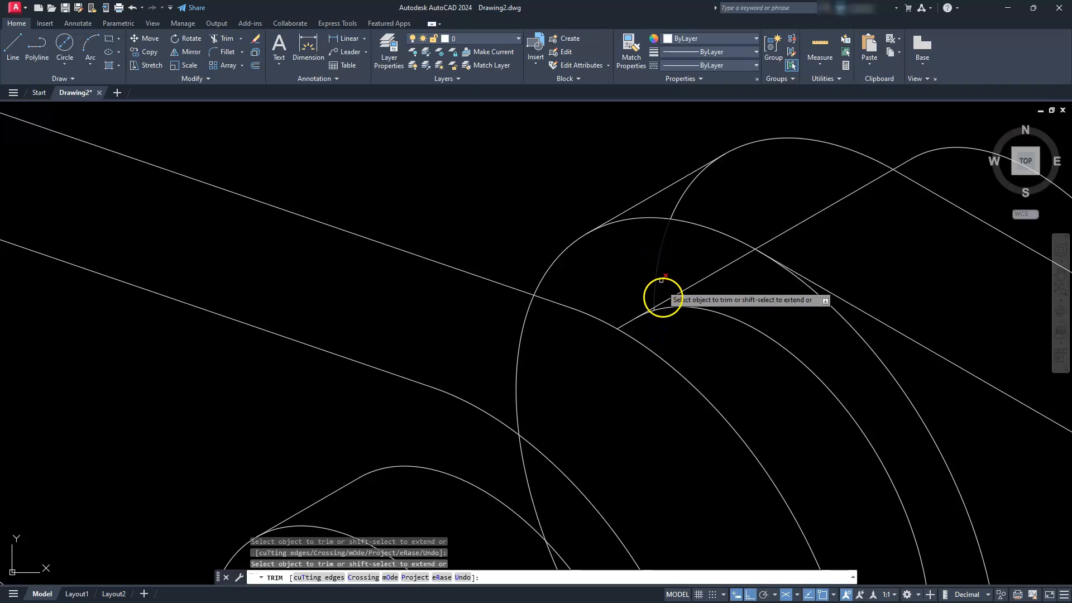
scroll(661, 281, up, 3)
click(593, 327)
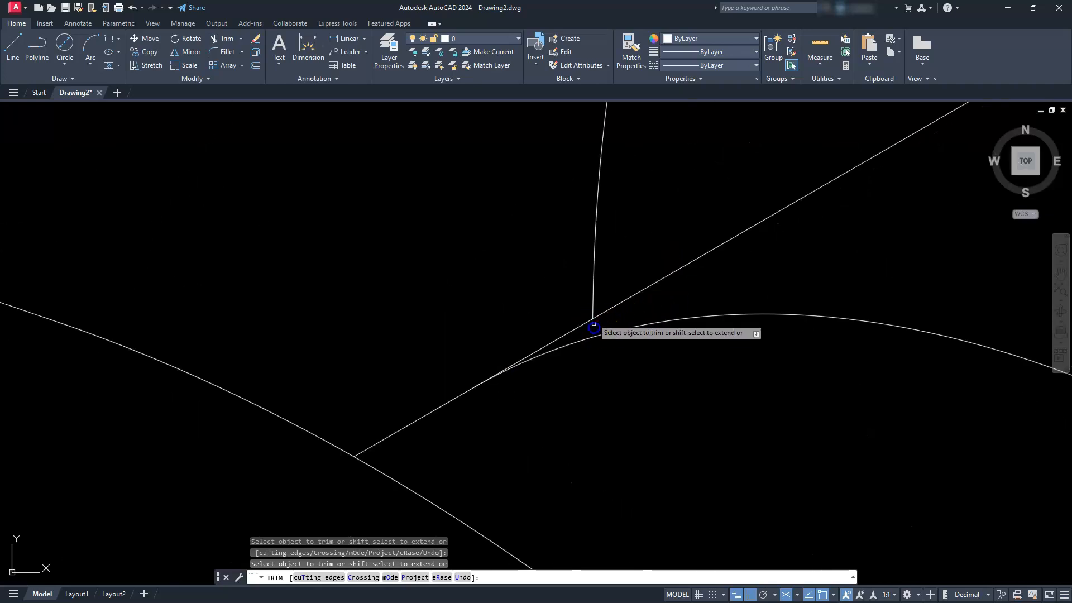
scroll(592, 291, down, 6)
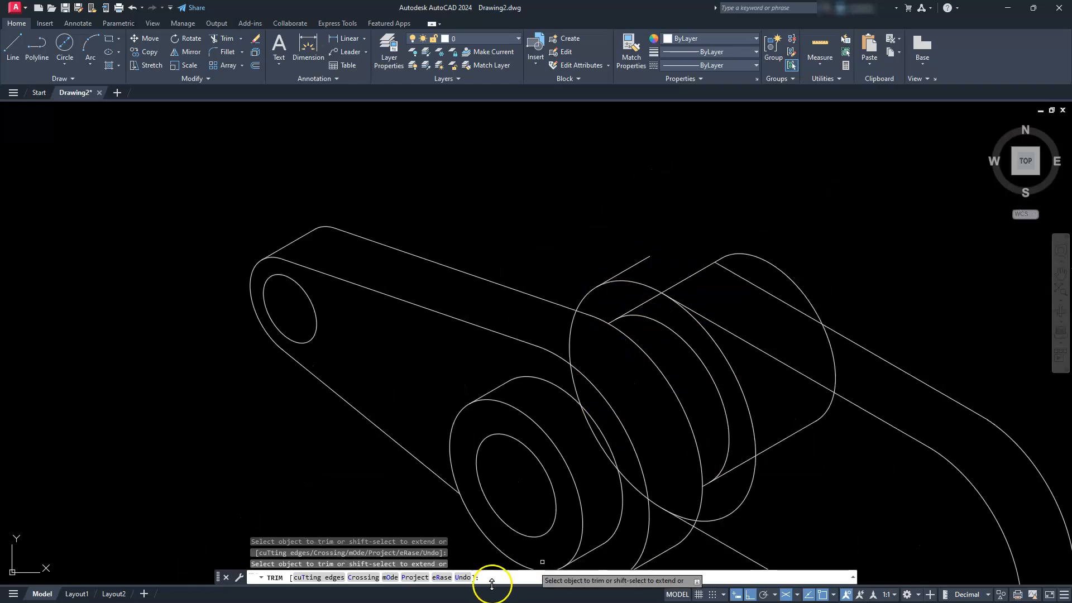
click(462, 577)
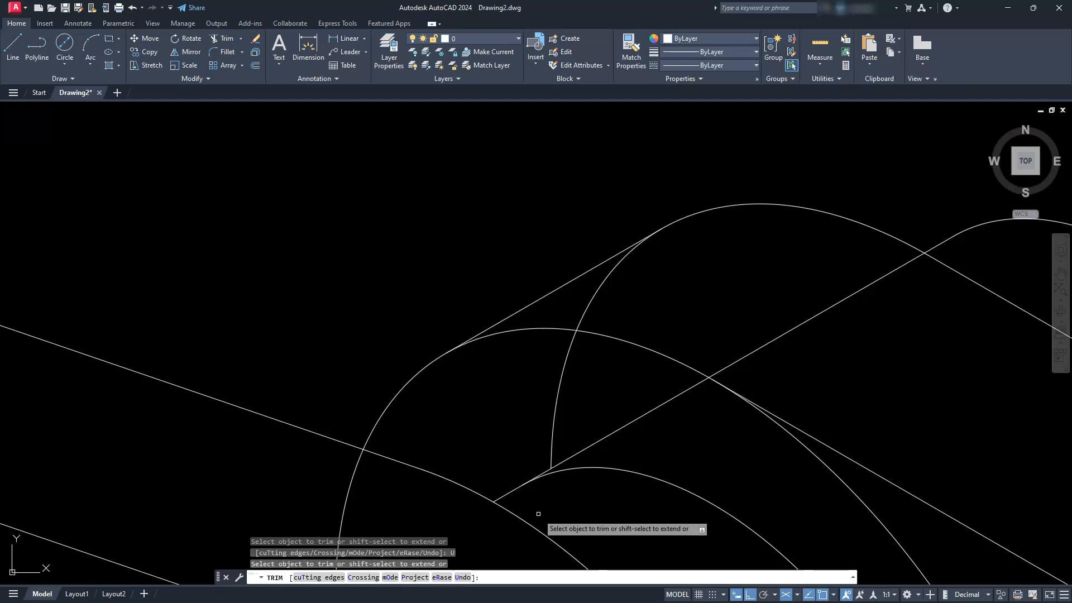
scroll(535, 503, down, 2)
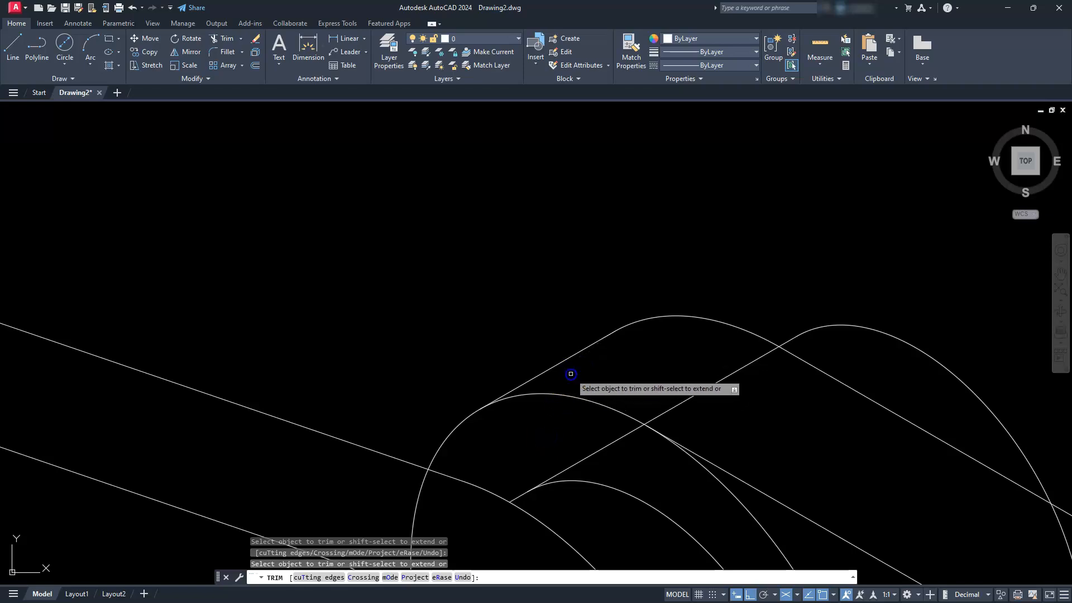
- Trim the lower right arc of the second arm's front 35-radius isocircle, including the leftover segment beside the first arm
scroll(571, 373, down, 3)
middle_drag(634, 467, 582, 346)
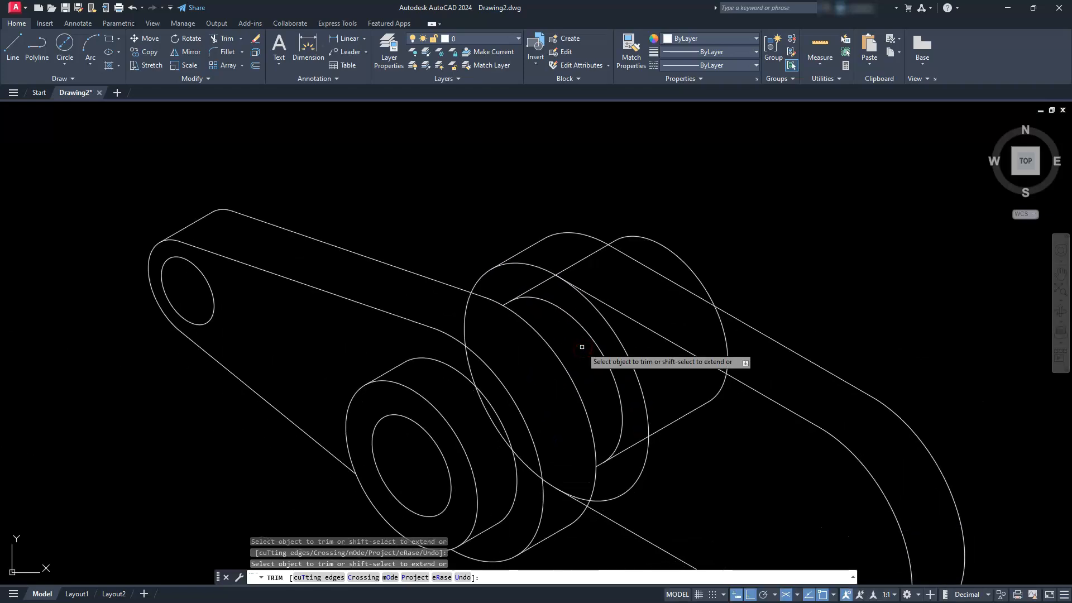
middle_drag(619, 433, 640, 395)
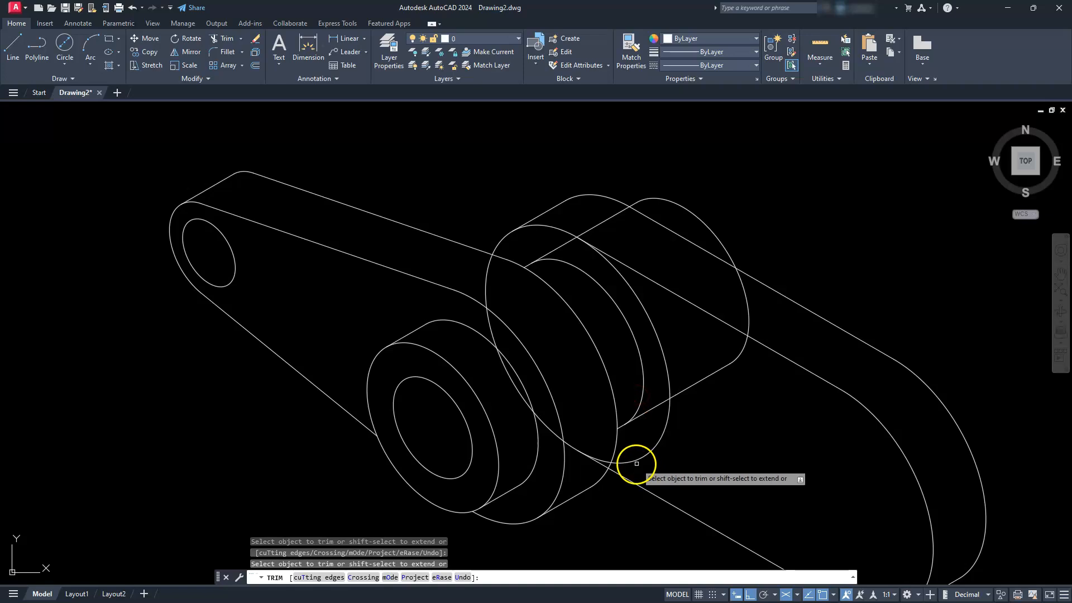
scroll(636, 463, up, 4)
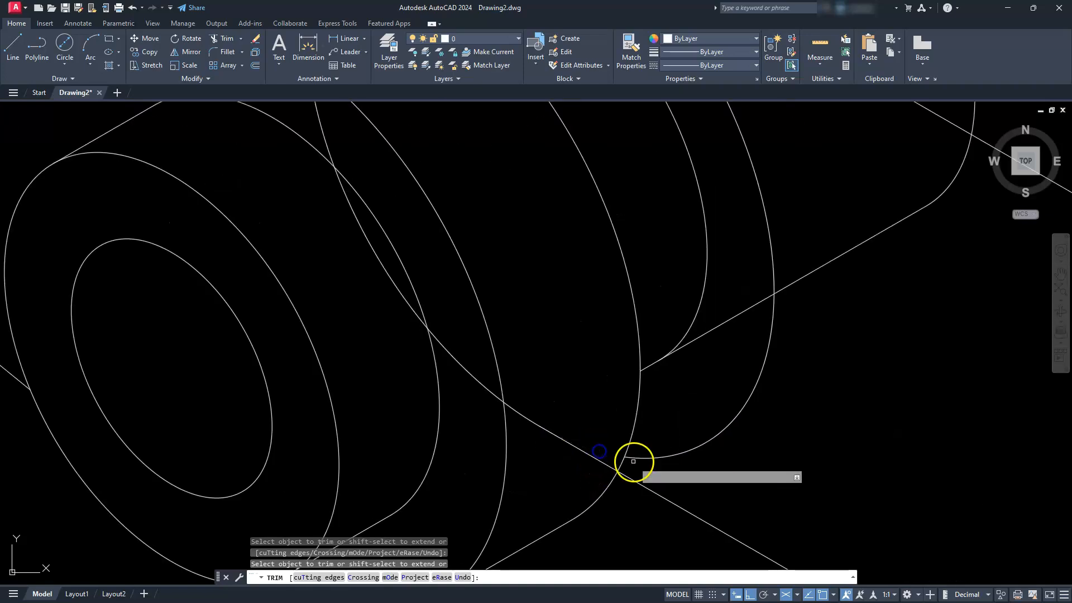
scroll(638, 456, down, 4)
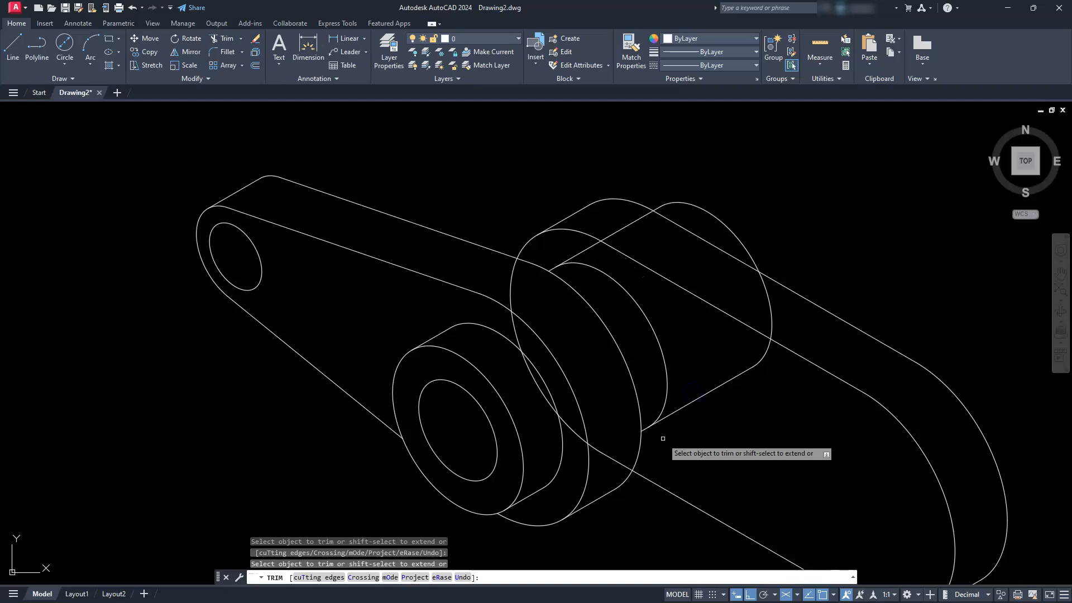
click(655, 460)
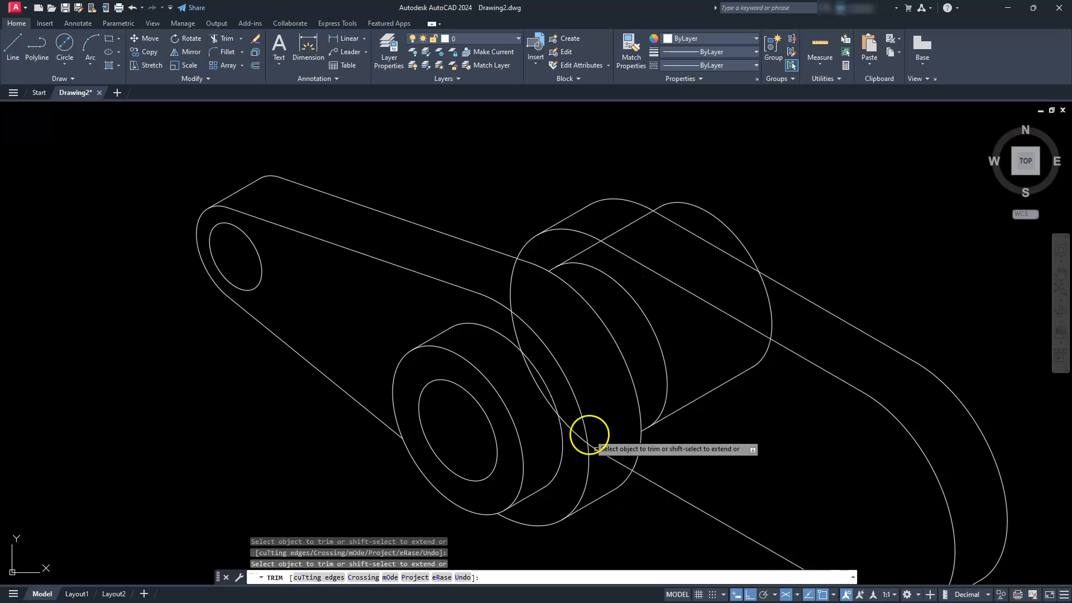
- Trim the front isocircle's left arc and the second arm's lower edge line where the first arm and its boss hide them
middle_drag(646, 459, 698, 438)
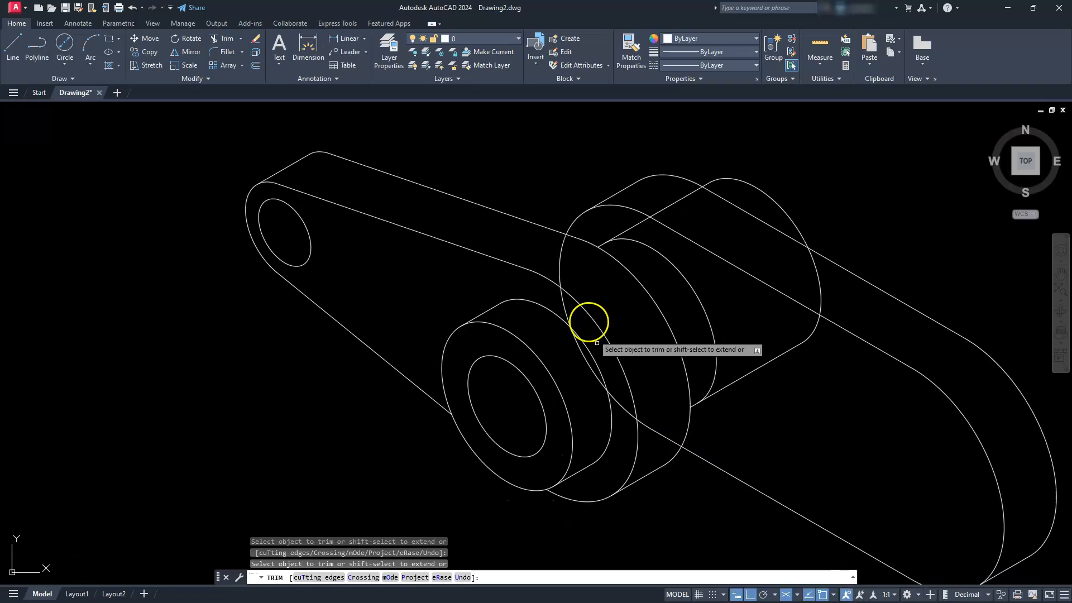
click(563, 240)
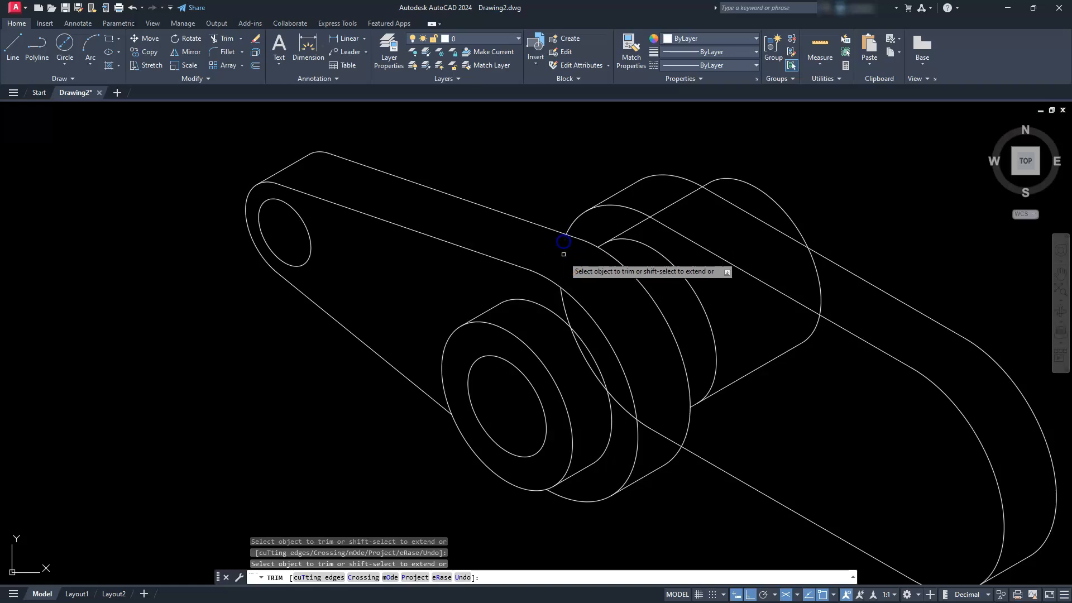
click(561, 297)
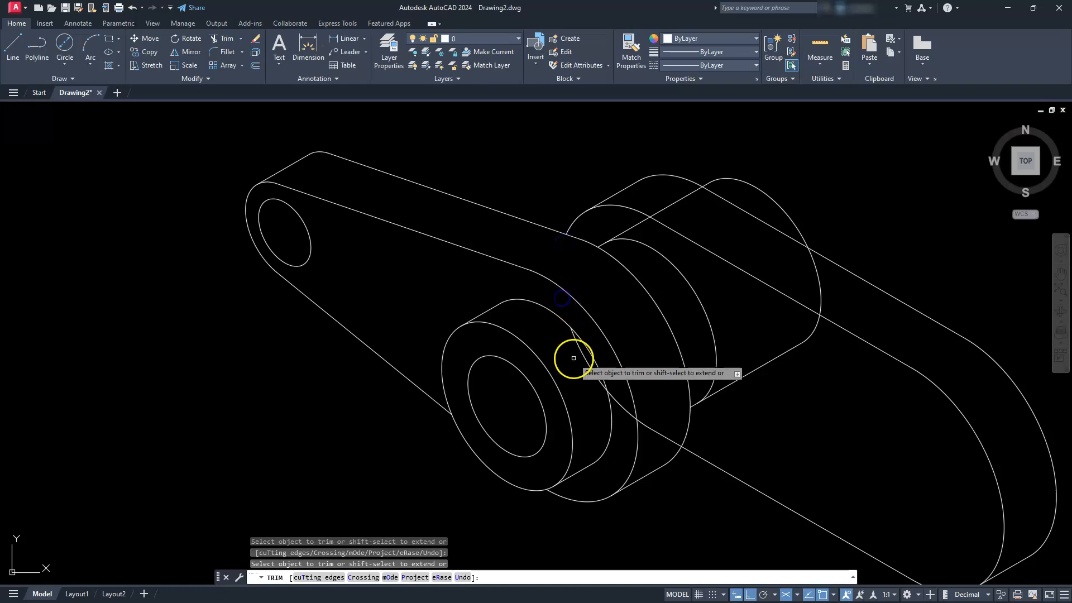
click(612, 400)
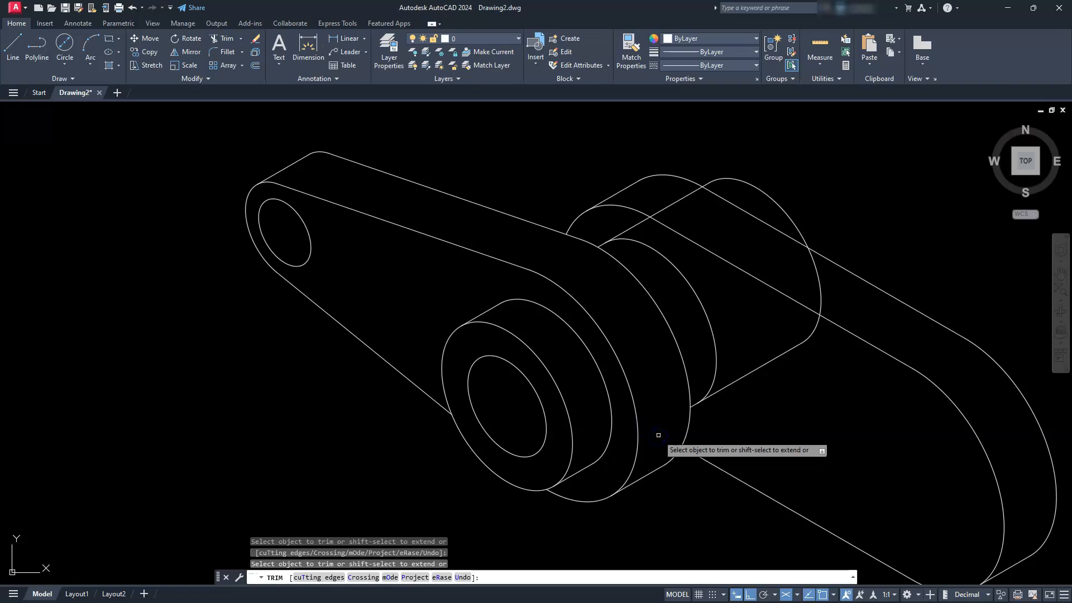
scroll(605, 442, down, 2)
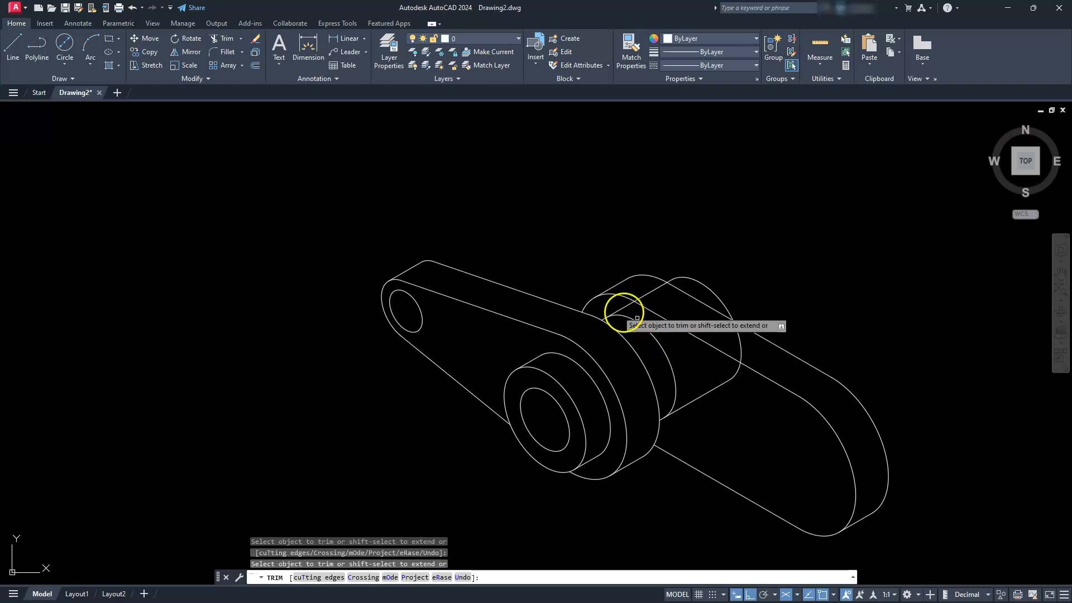
- Trim the rear cylinder's tangent lines and outer arc where the second arm hides them, leaving only the portion above the arm
scroll(614, 320, up, 2)
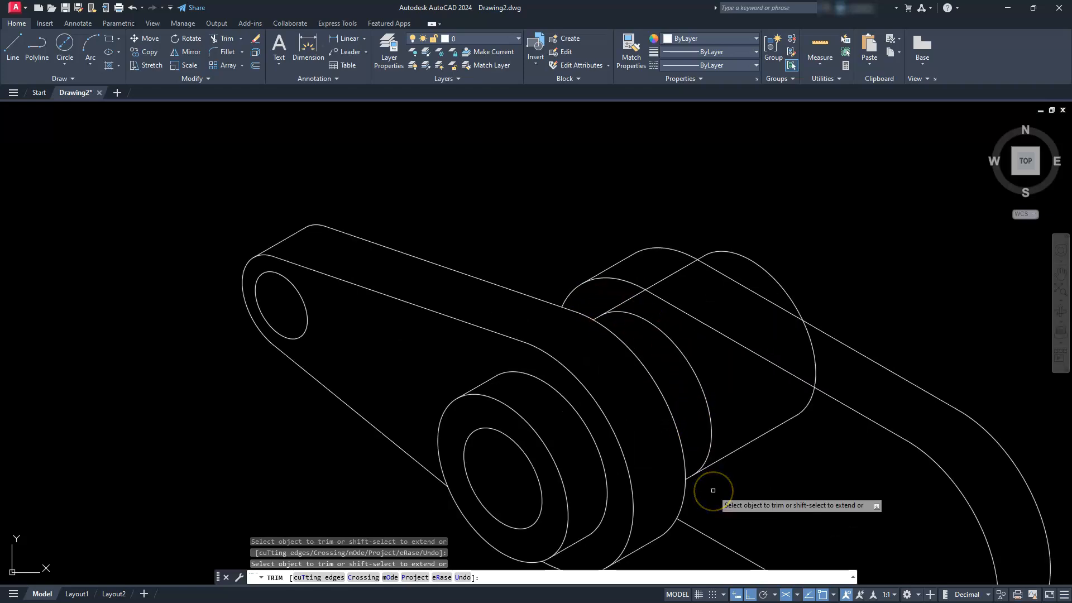
click(715, 462)
click(804, 411)
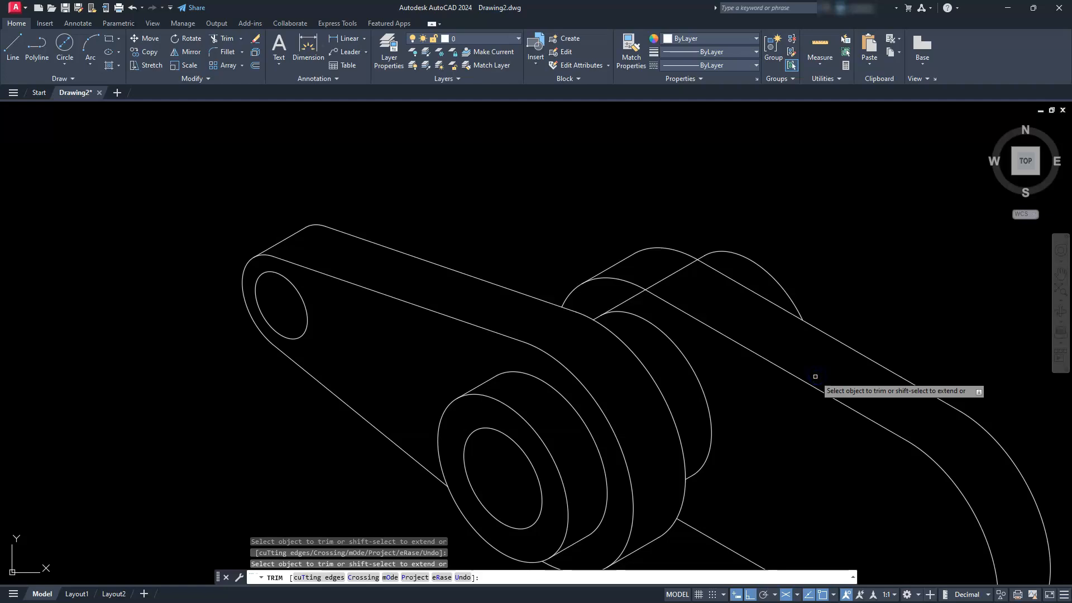
click(624, 303)
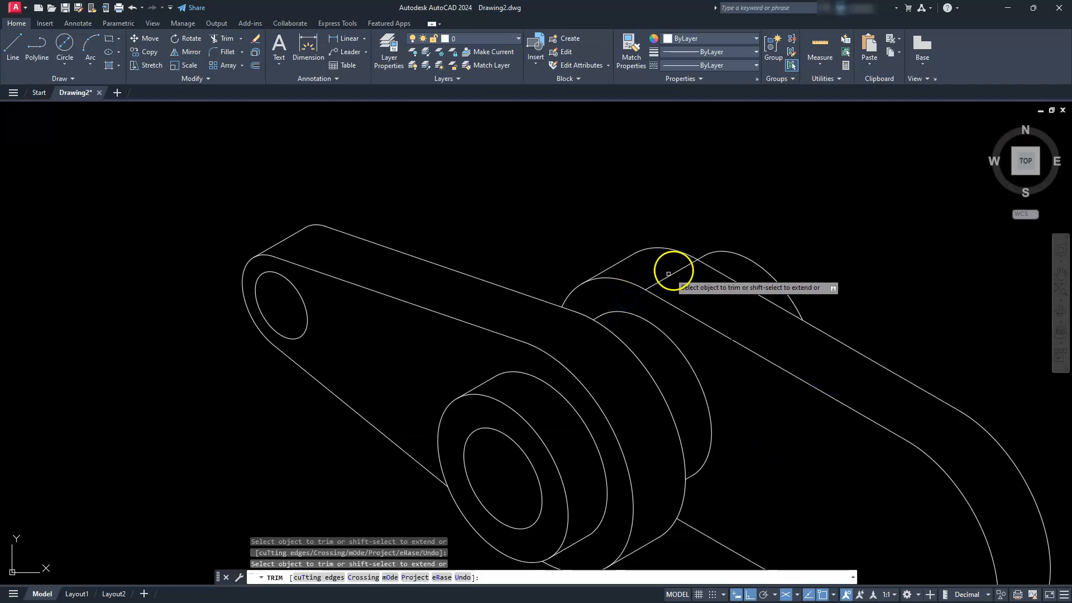
scroll(671, 275, down, 2)
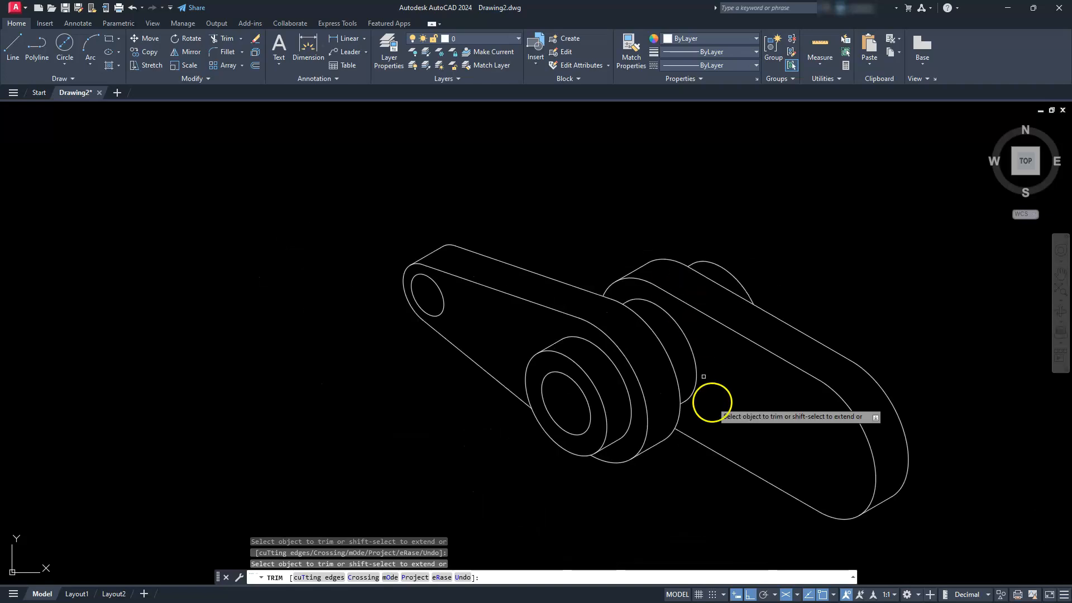
key(Escape)
key(Escape)
key(Escape)
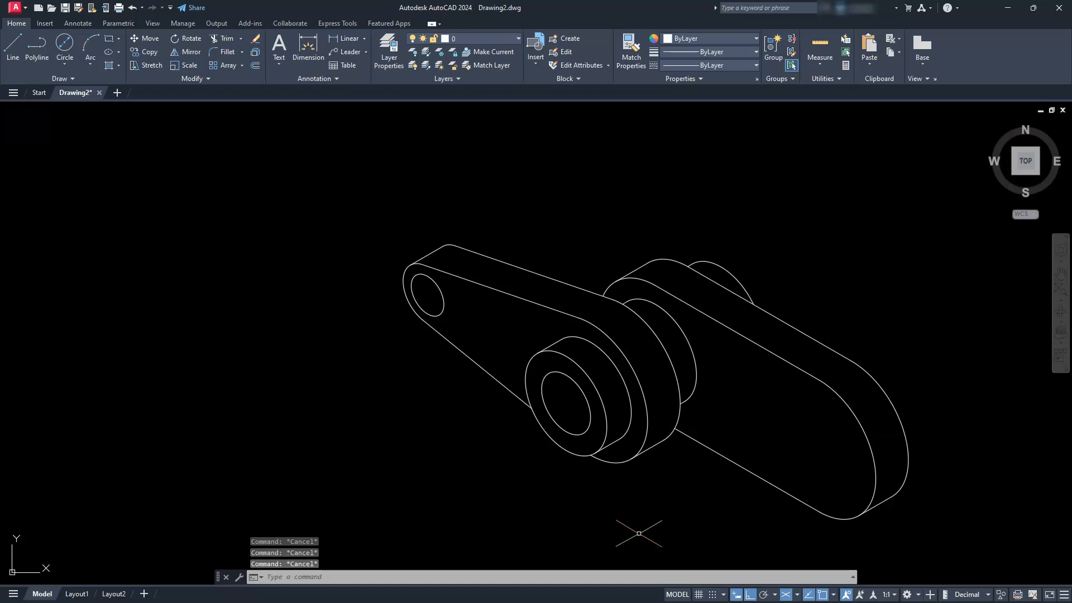
- Draw a 60-diameter isocircle on Isoplane Left, centred on the front face of the second arm's free end
middle_drag(685, 522, 550, 462)
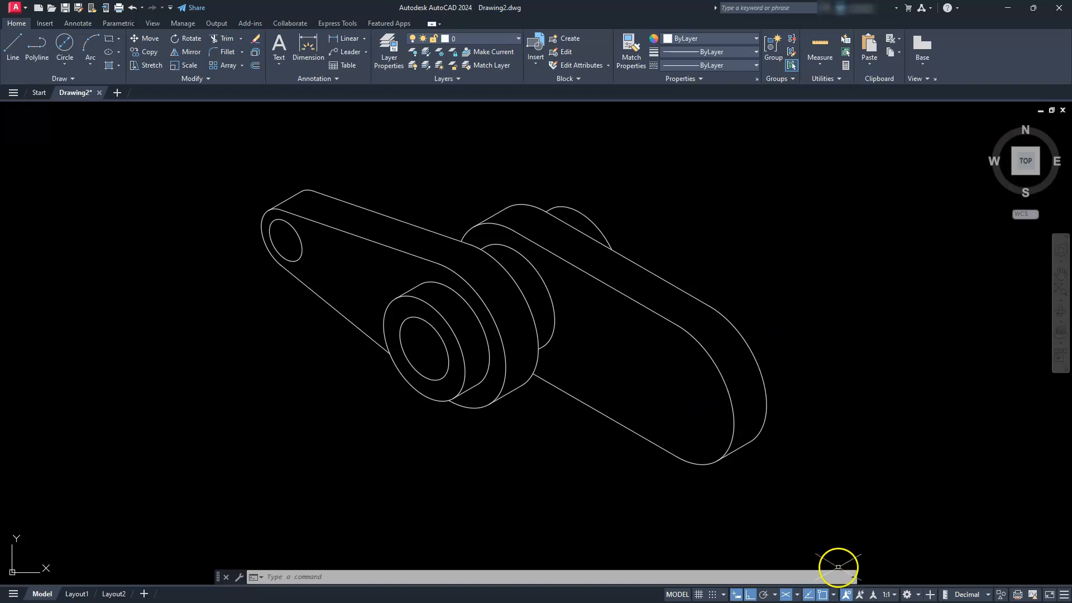
click(799, 597)
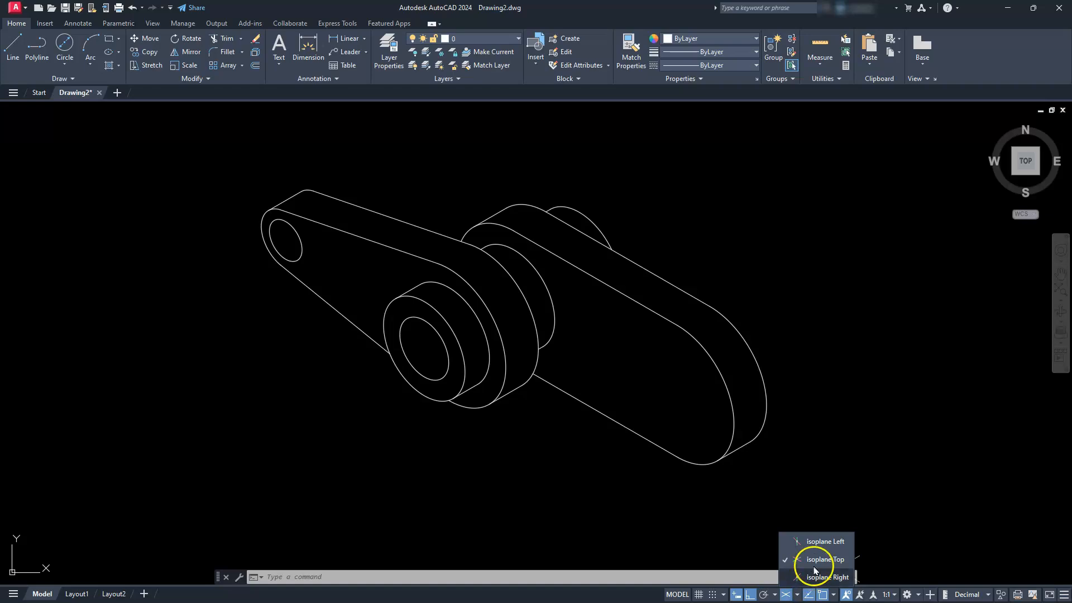
click(816, 548)
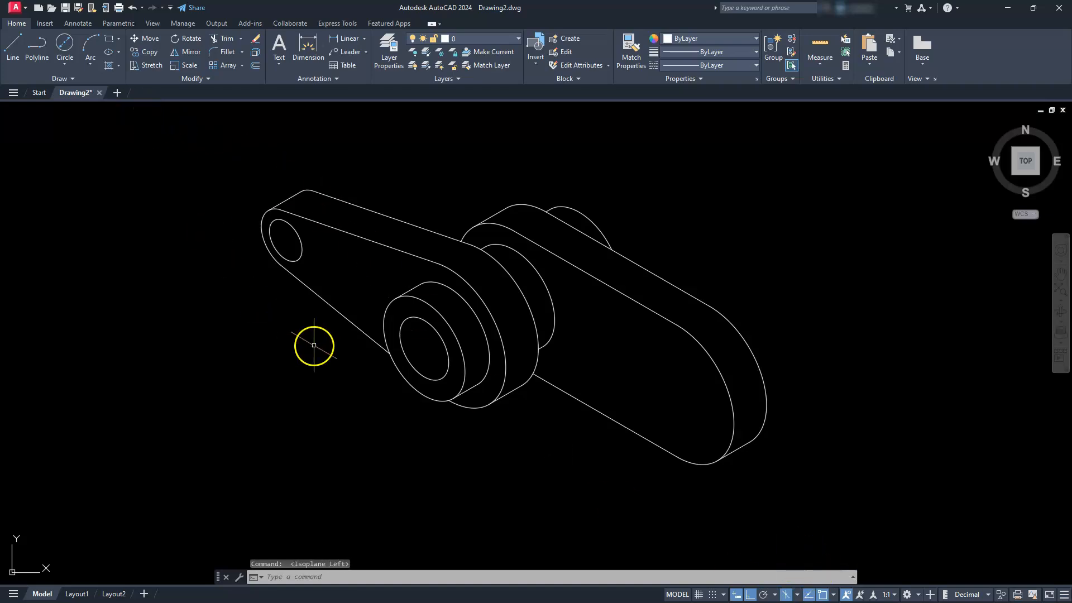
text(EL)
key(Return)
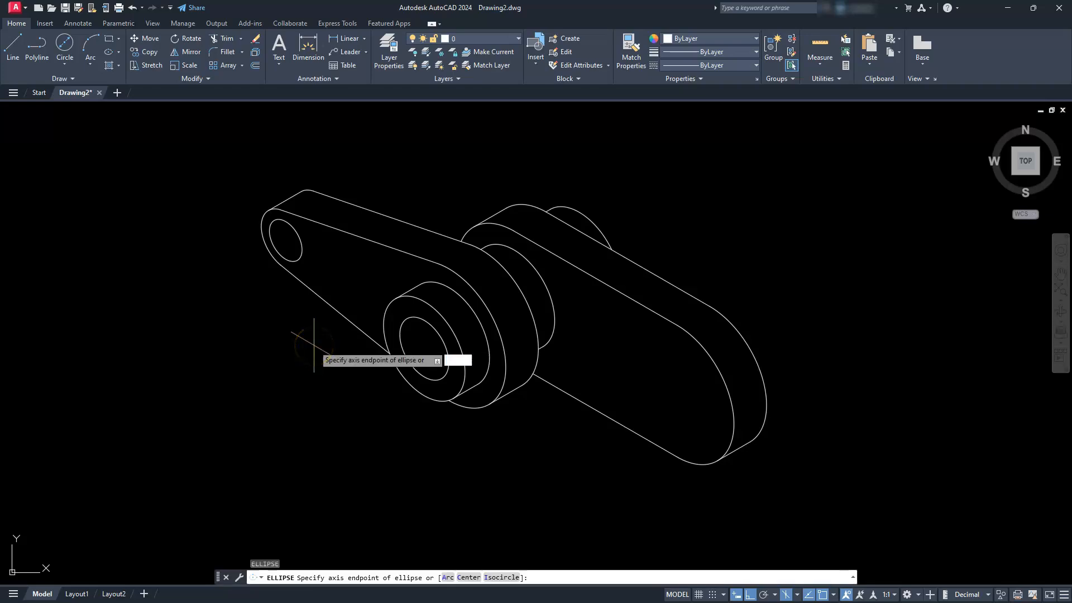
text(i)
key(Return)
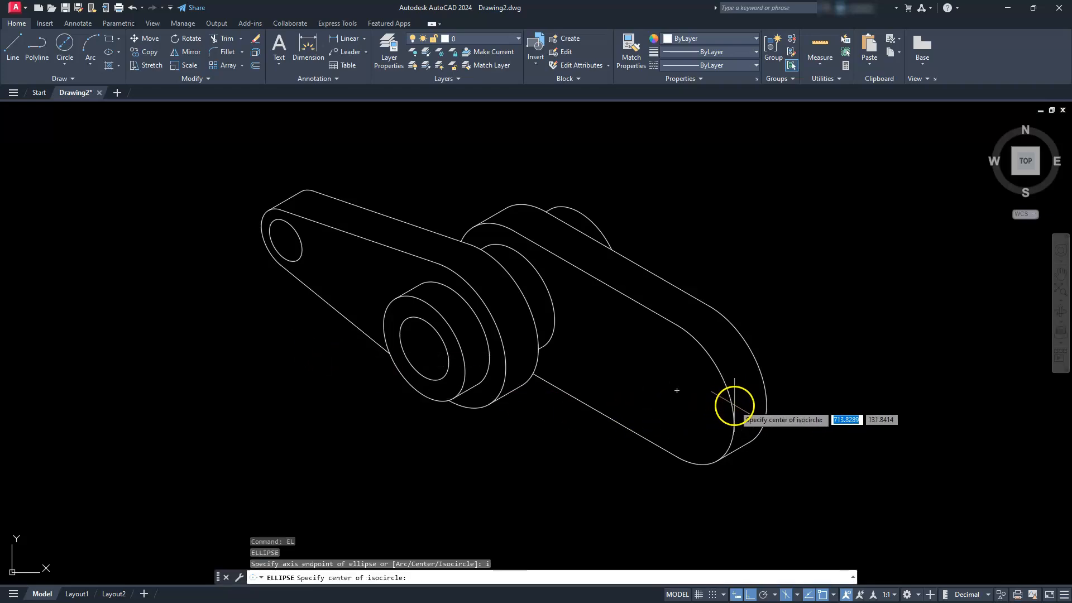
click(676, 390)
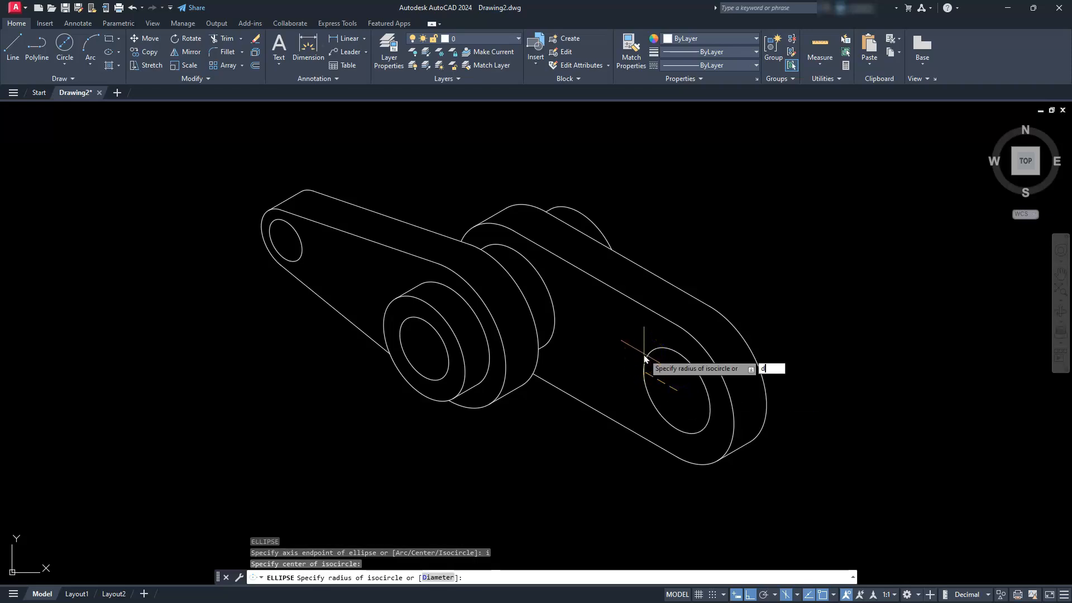
key(Return)
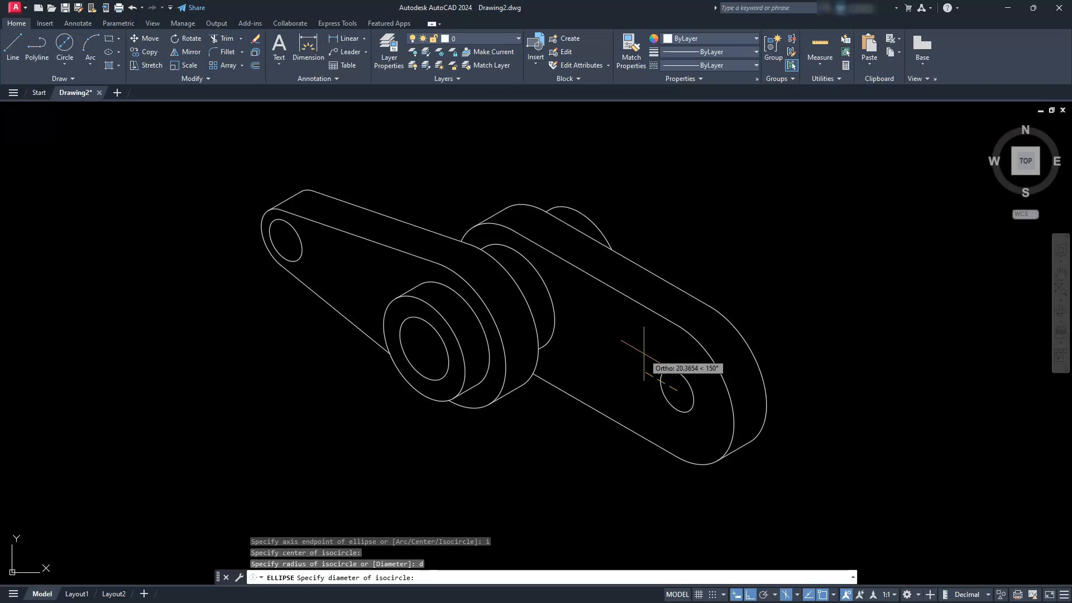
text(60)
key(Return)
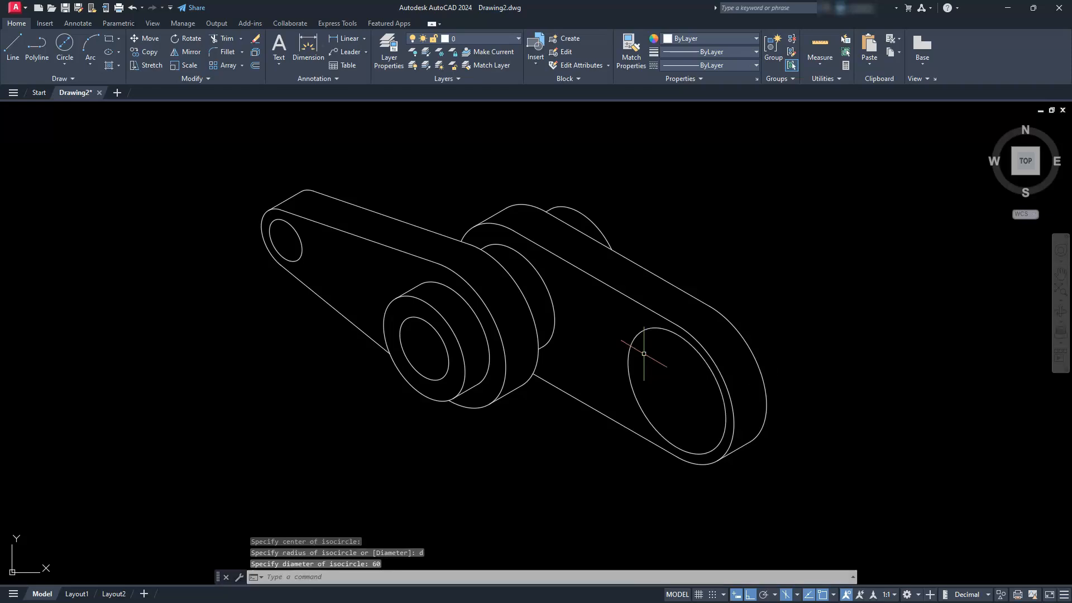
key(Escape)
key(Escape)
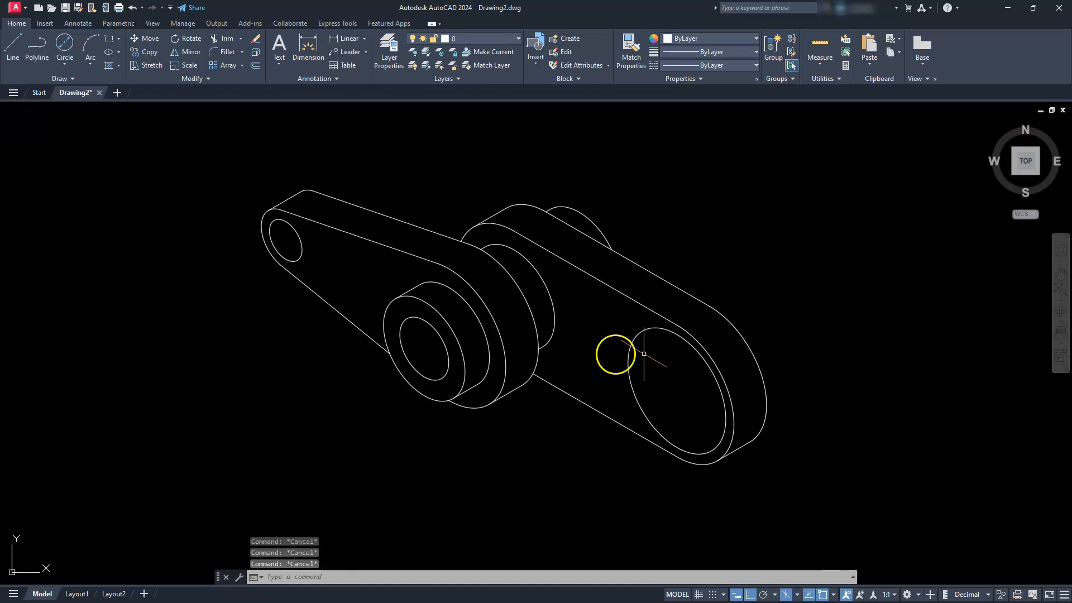
- Copy the 60-diameter isocircle at the second arm's free end 10 forward along the Isoplane Top depth axis
click(147, 52)
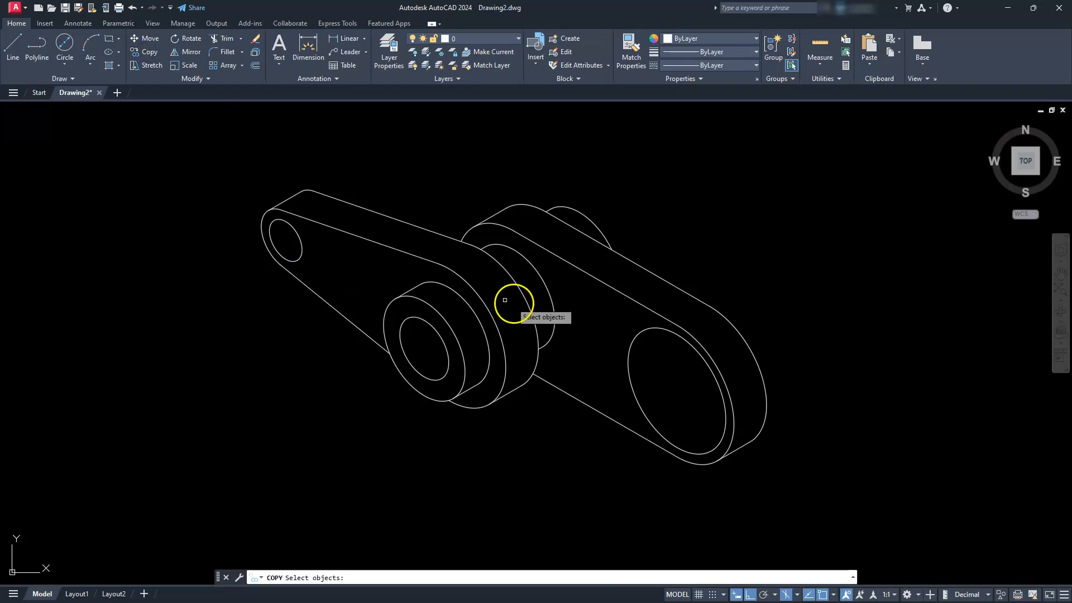
click(633, 336)
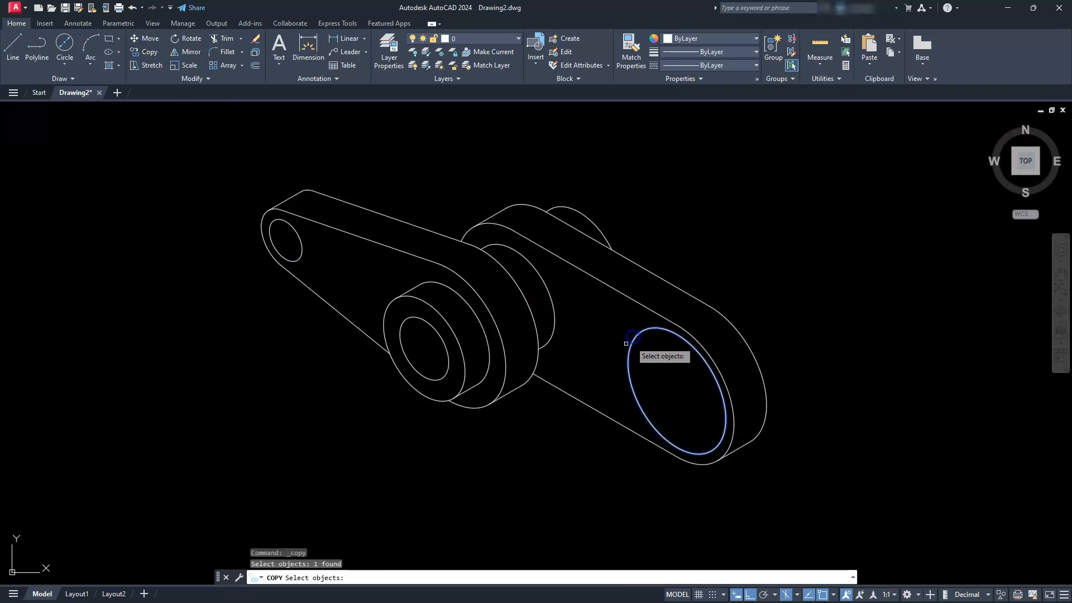
key(Return)
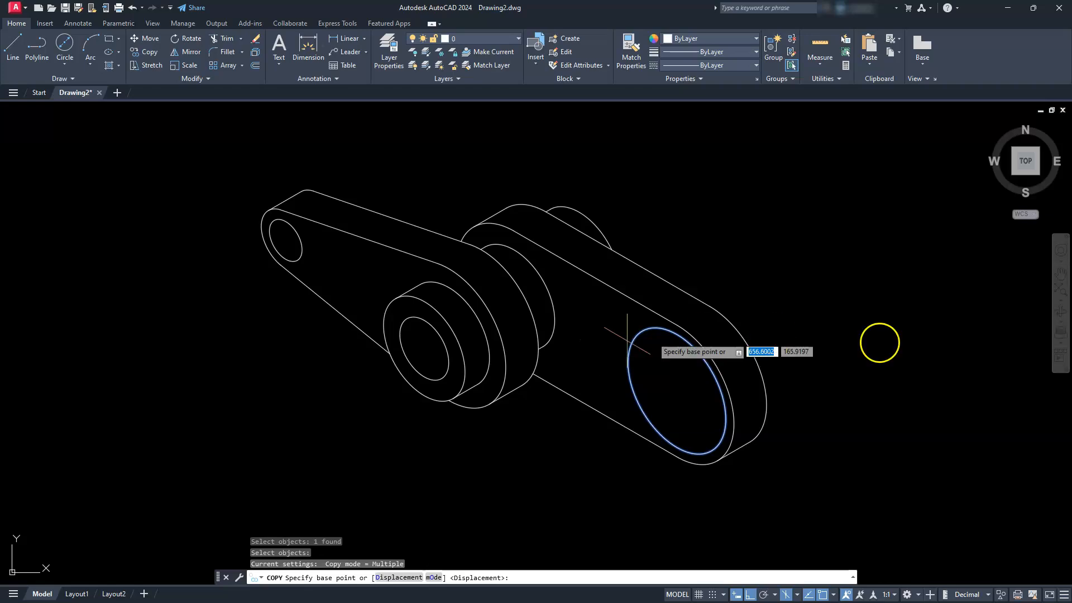
click(801, 595)
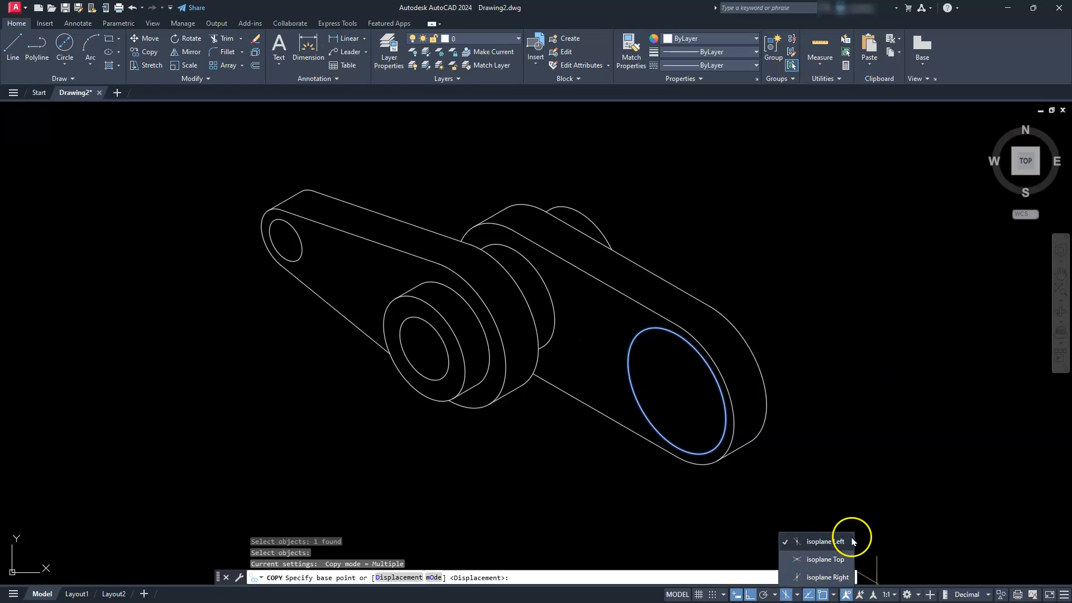
click(830, 561)
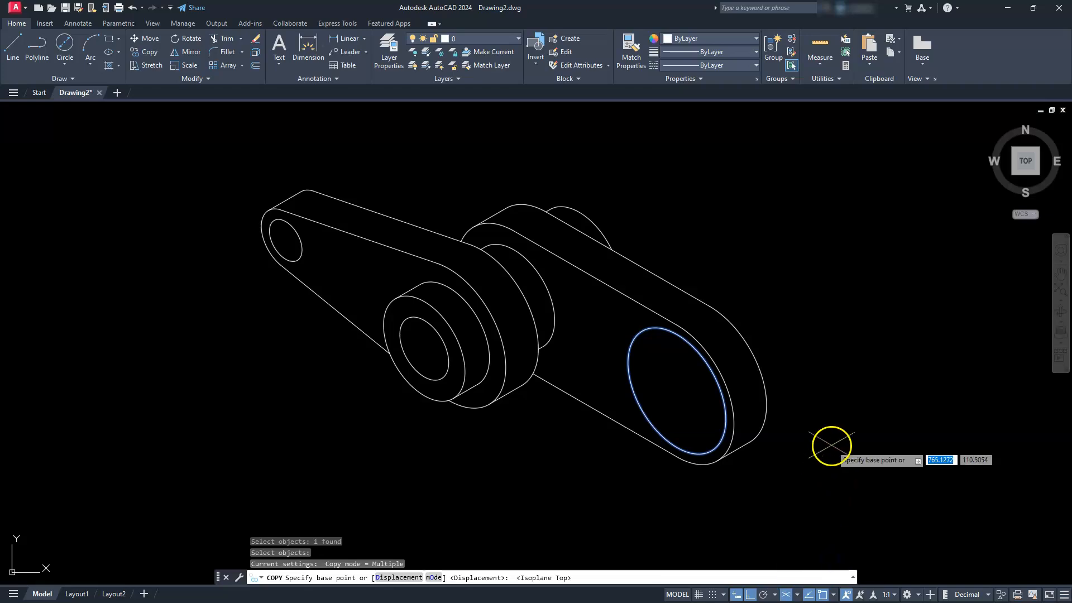
click(867, 412)
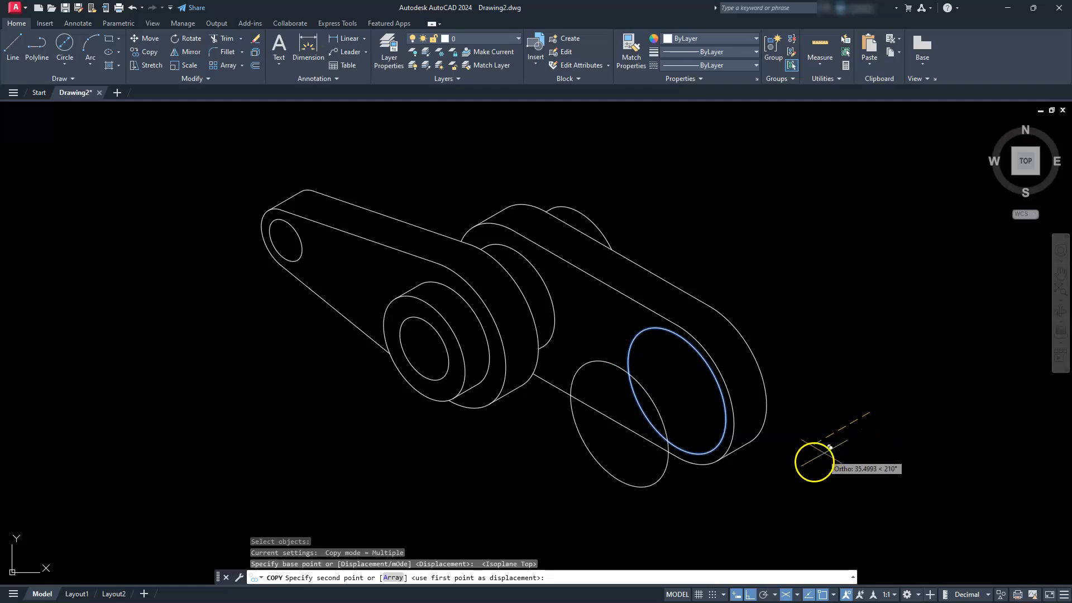
text(10)
key(Return)
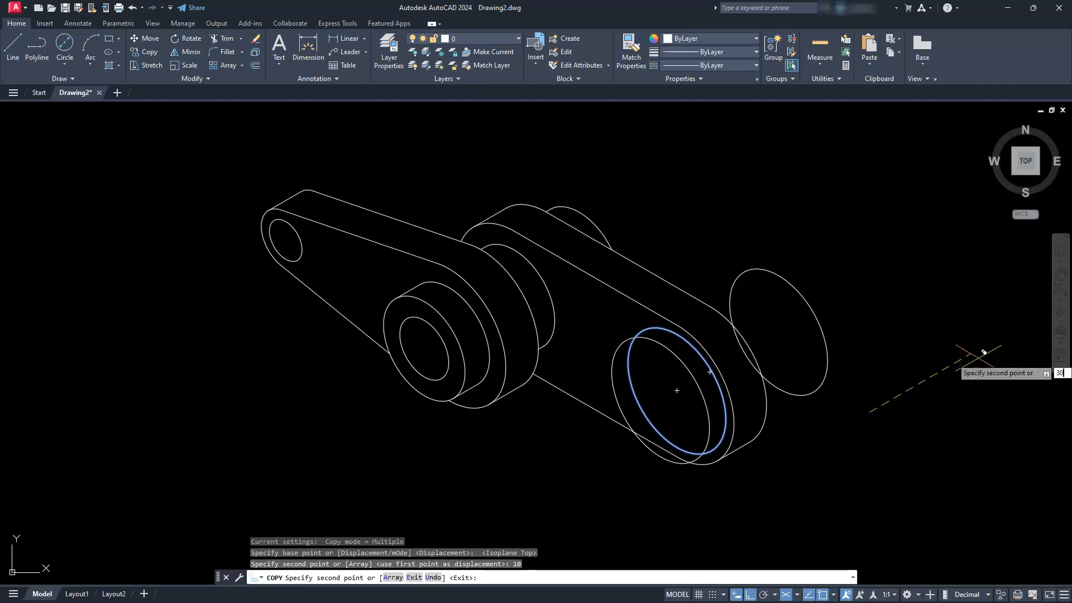
- Place another copy of the 60-diameter isocircle 30 toward the rear along the same axis and finish copying
key(Return)
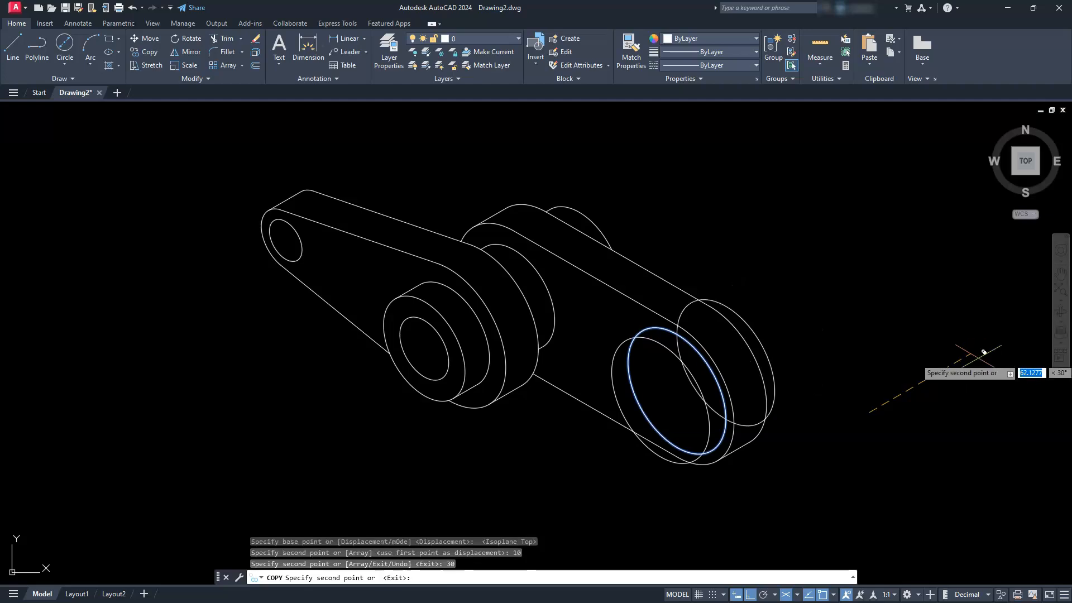
key(Escape)
key(Escape)
key(Escape)
key(Escape)
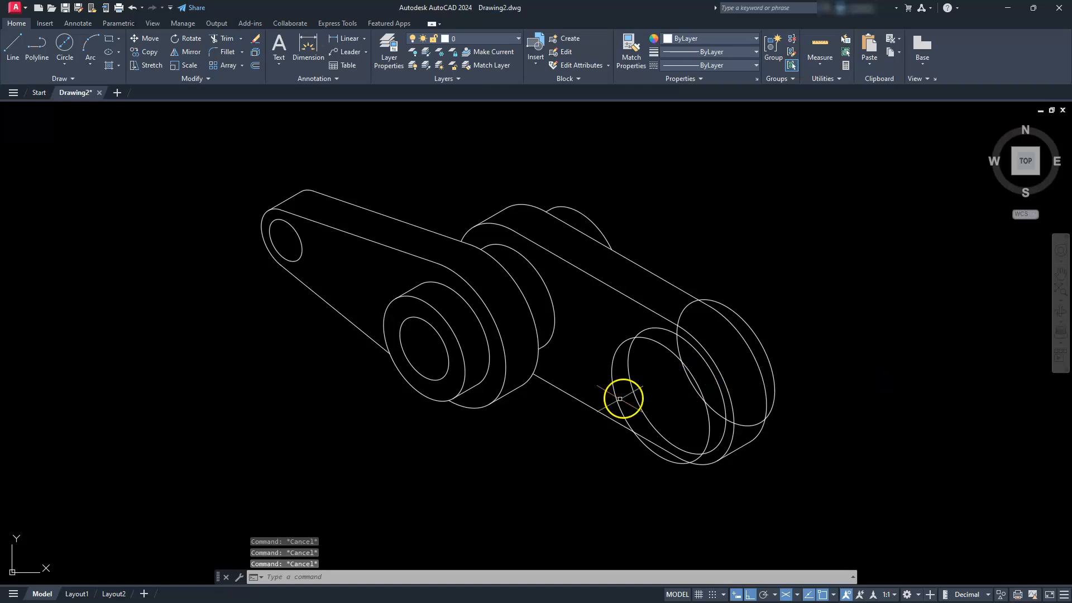
- Draw the lower tangent line along the depth axis from the foremost 60-diameter isocircle to beyond the rear one
scroll(617, 399, up, 4)
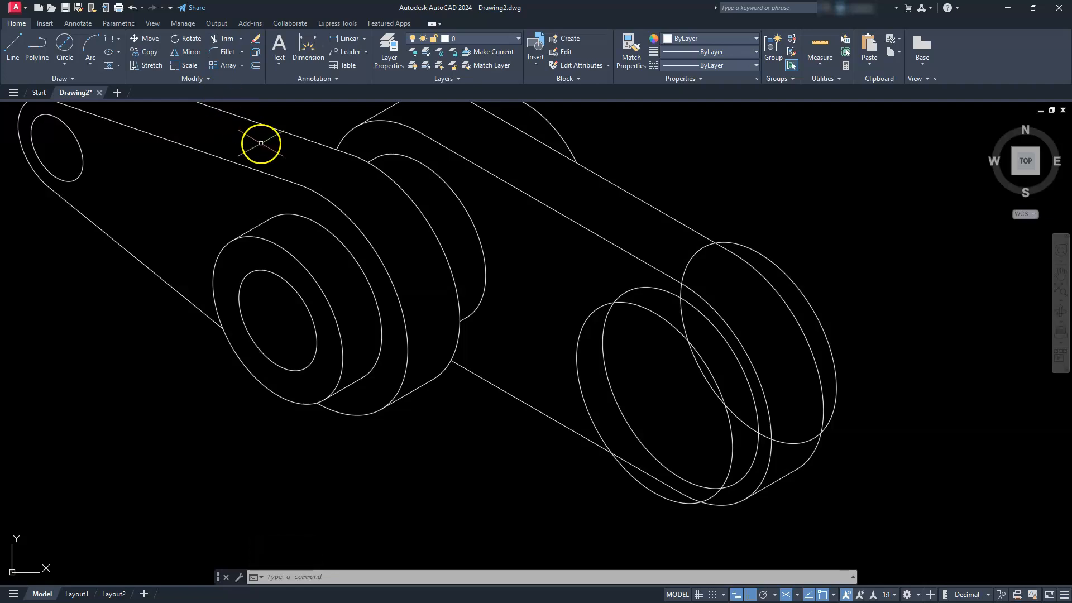
click(14, 43)
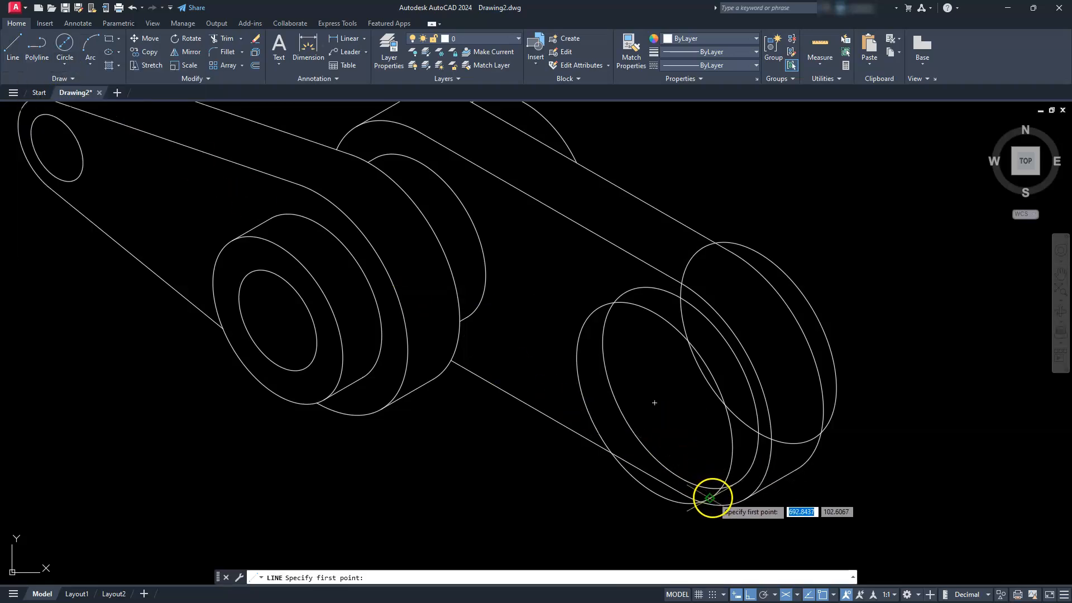
click(710, 496)
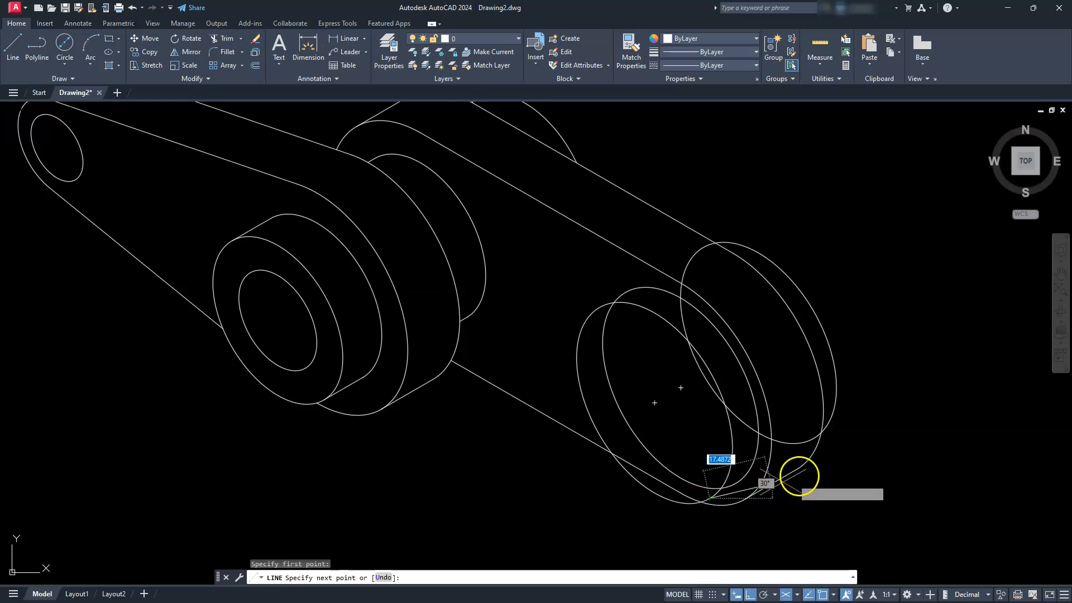
click(872, 428)
key(Escape)
key(Escape)
key(Escape)
key(Escape)
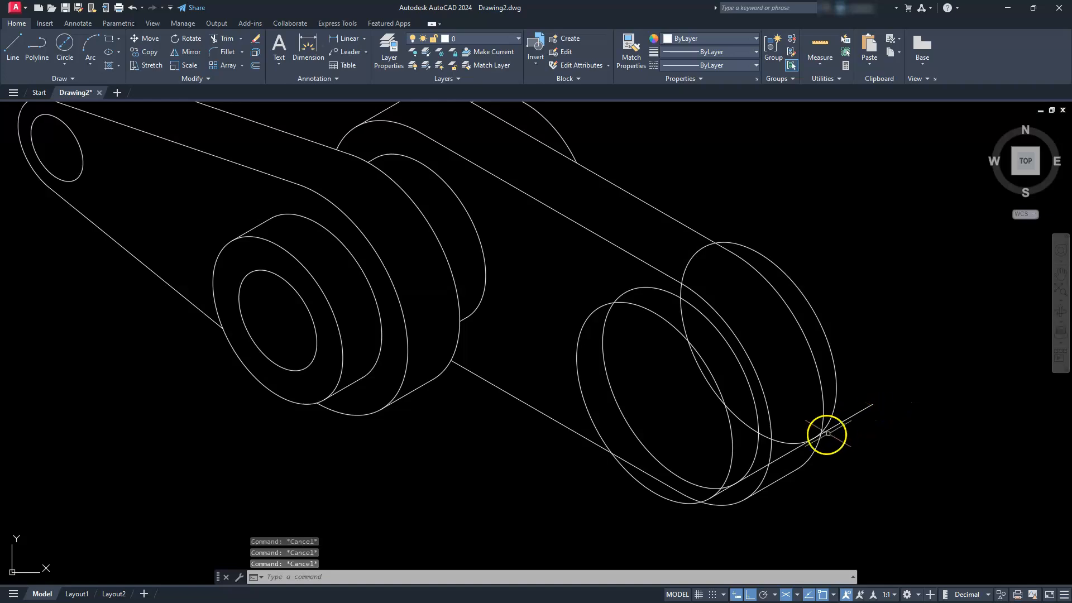
- Examine whether the lower depth line runs tangent to the rear 60-diameter isocircle
scroll(825, 439, up, 6)
scroll(806, 414, up, 2)
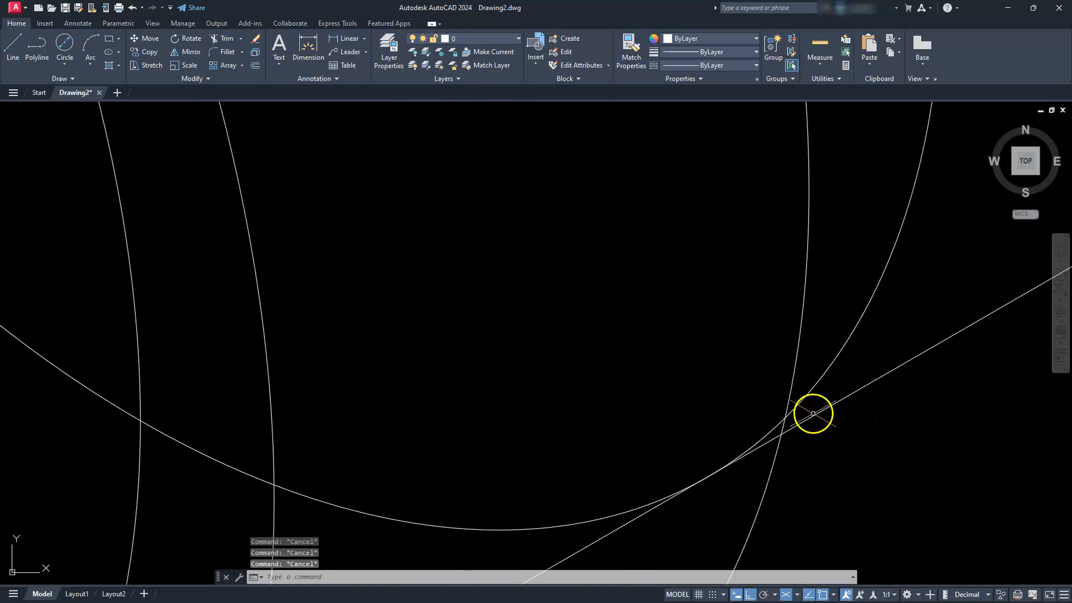
click(815, 417)
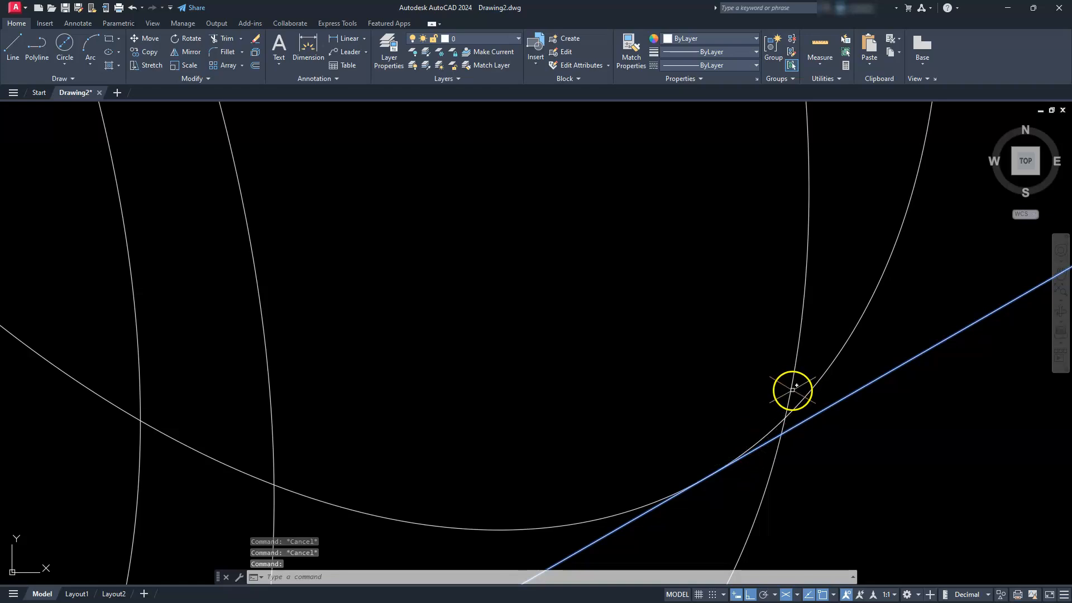
scroll(793, 389, down, 3)
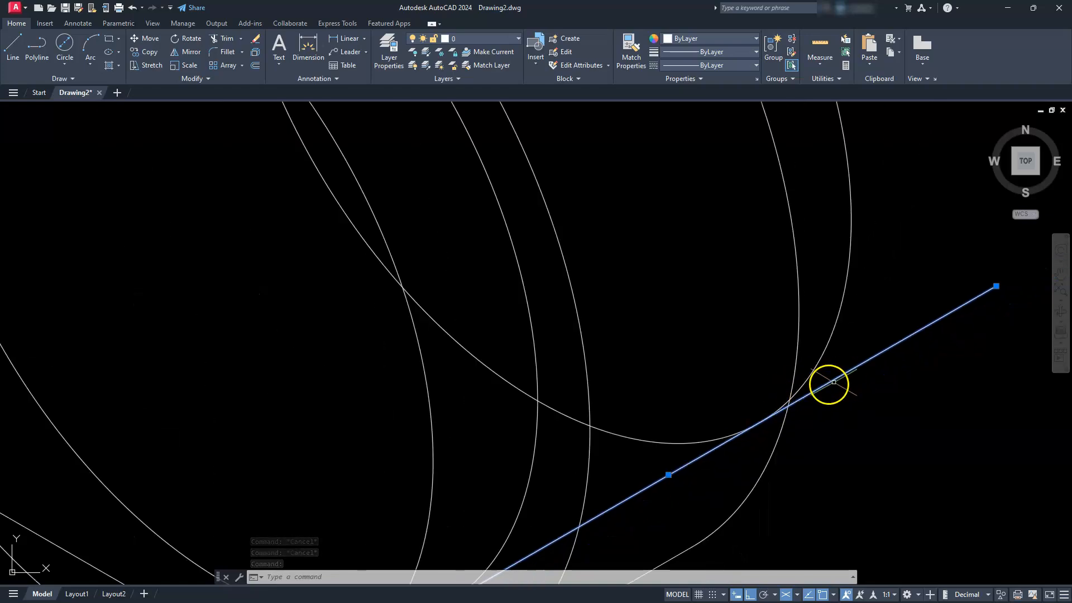
scroll(773, 411, down, 3)
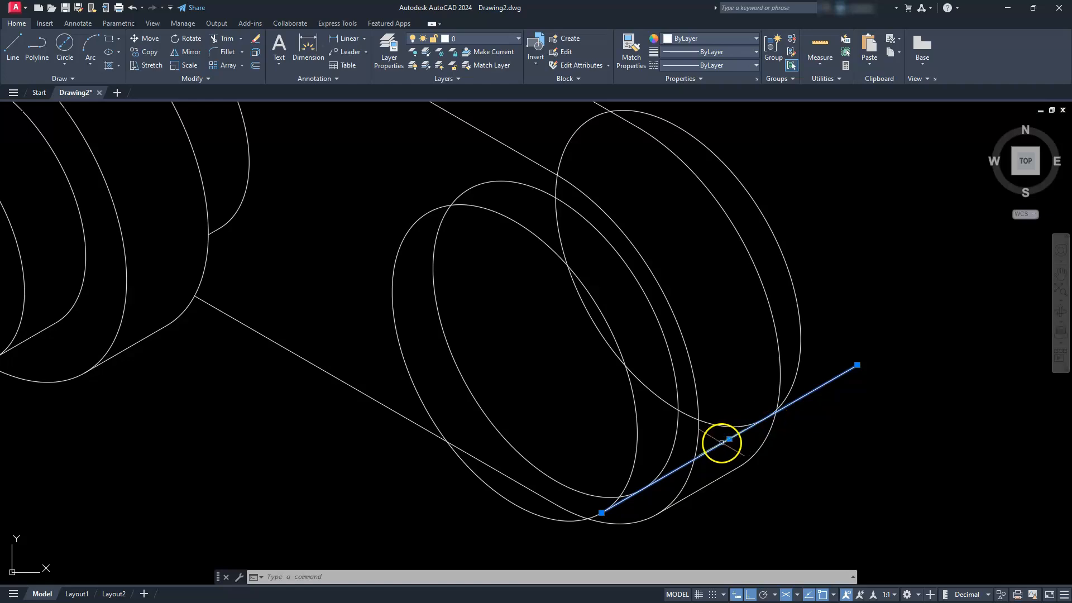
scroll(748, 478, up, 3)
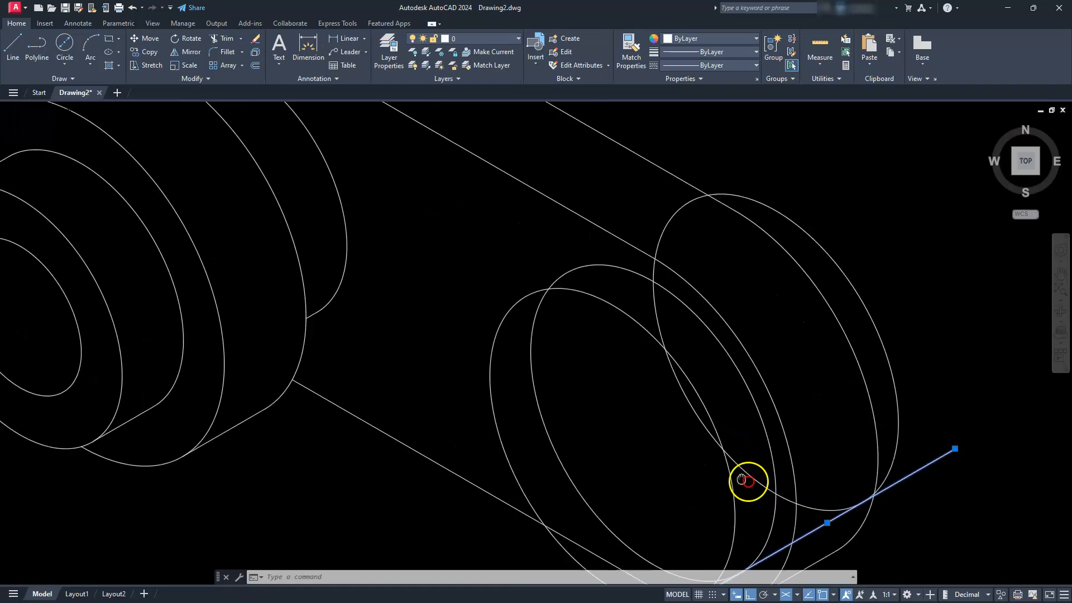
key(Escape)
key(Escape)
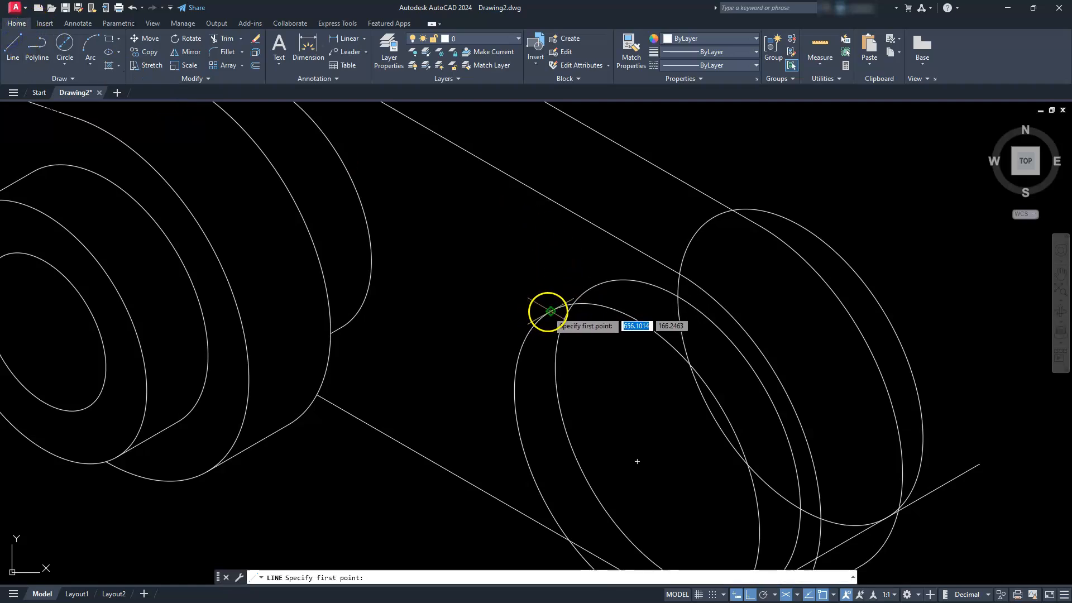
- Draw the upper tangent line along the depth axis from the foremost 60-diameter isocircle to beyond the rear one
click(549, 312)
click(812, 169)
key(Escape)
key(Escape)
key(Escape)
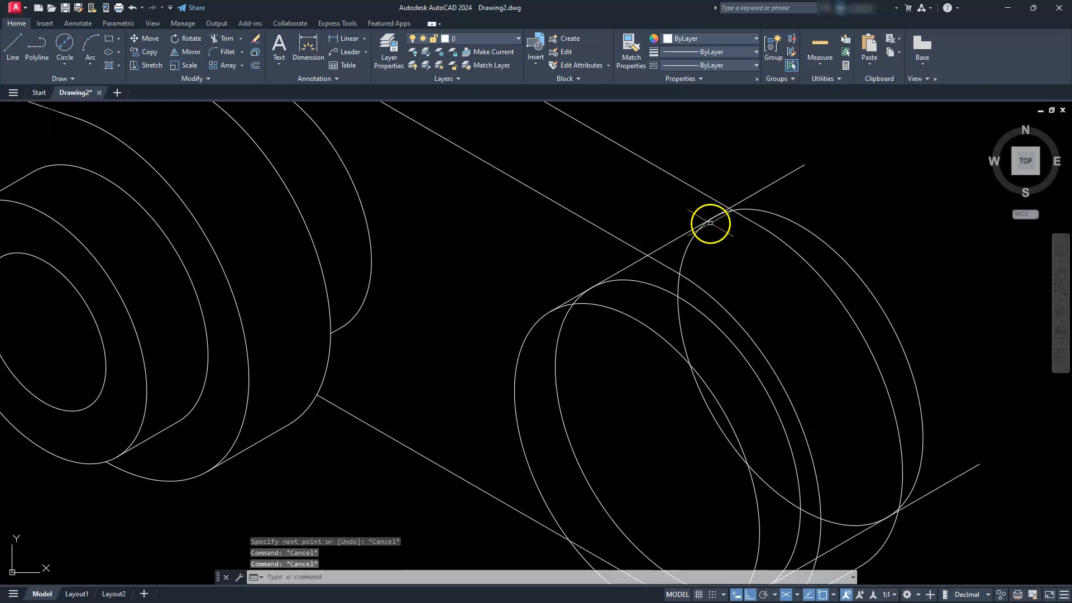
- Trim the upper tangent line's overrun at the arm's rear edge and the rear isocircle's arc hidden behind the arm
scroll(524, 332, down, 5)
scroll(545, 353, up, 5)
middle_drag(563, 361, 477, 326)
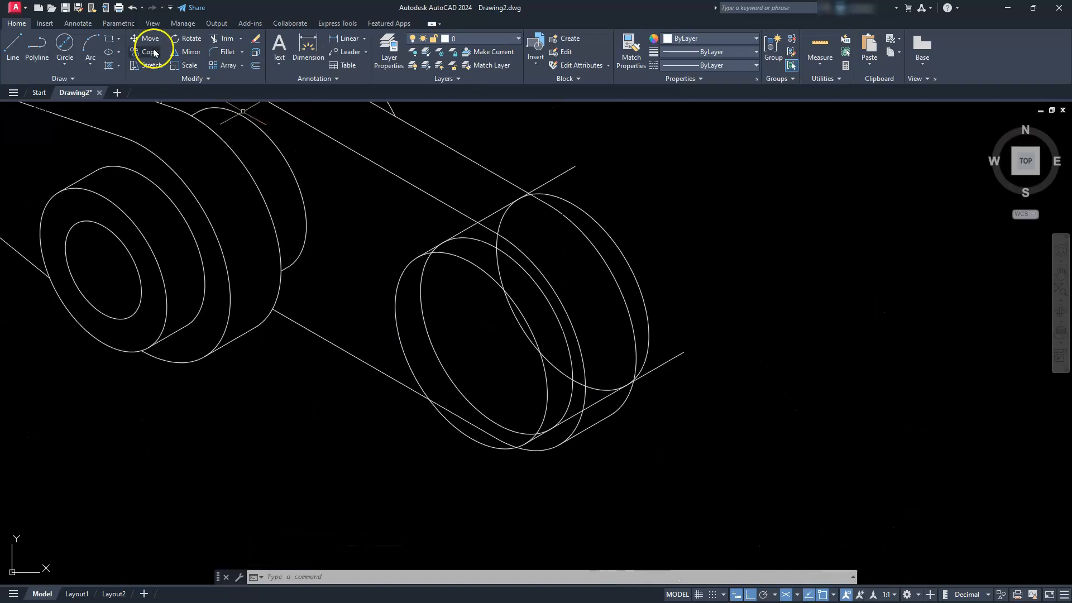
click(215, 38)
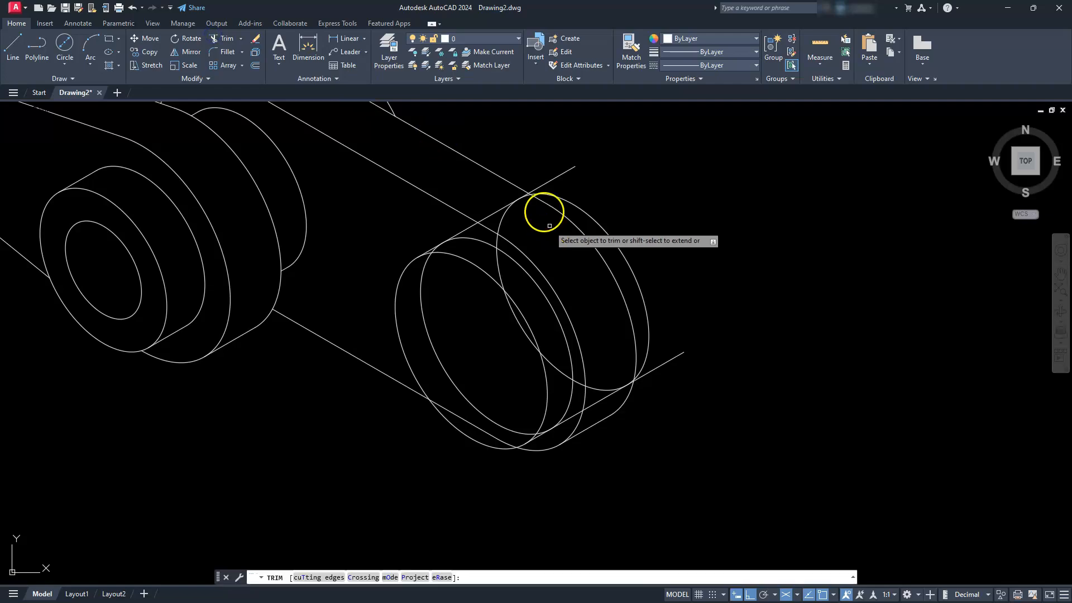
scroll(542, 195, up, 5)
drag(592, 164, 570, 190)
scroll(493, 238, up, 5)
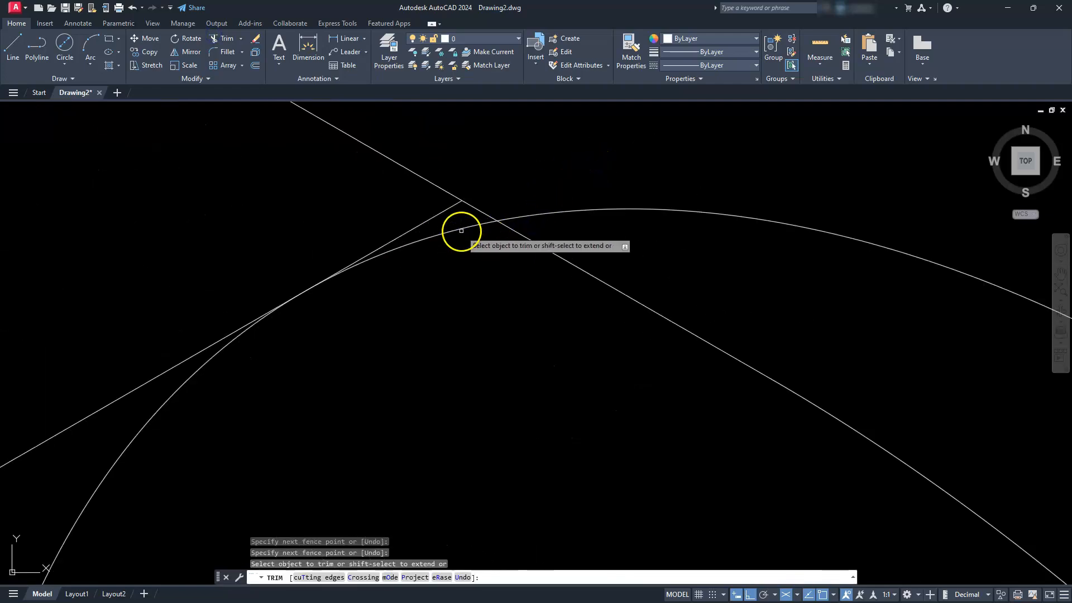
click(462, 230)
scroll(462, 230, down, 4)
scroll(462, 229, down, 8)
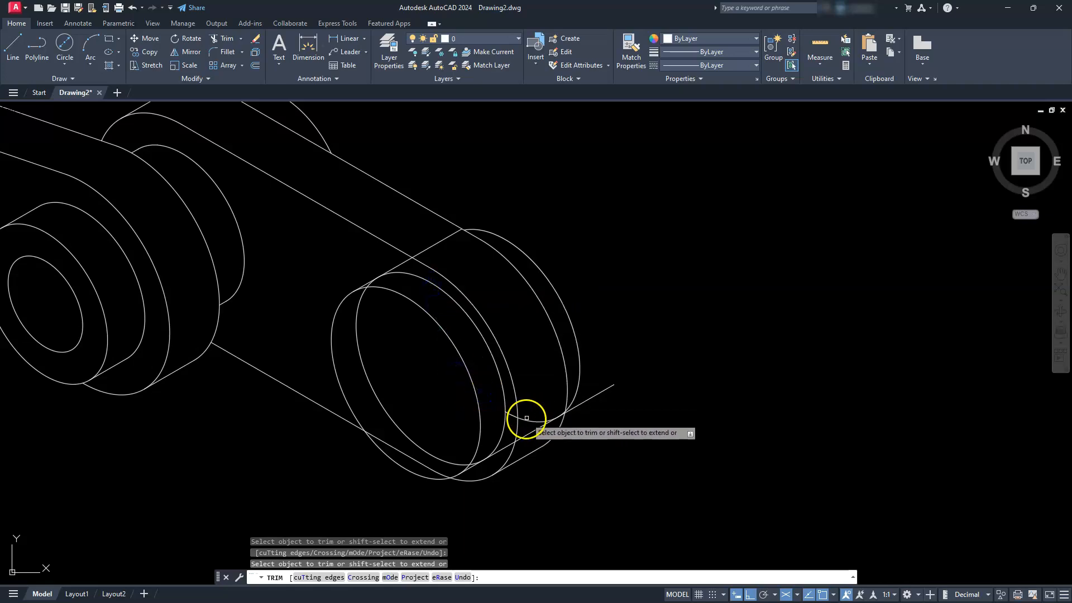
click(509, 417)
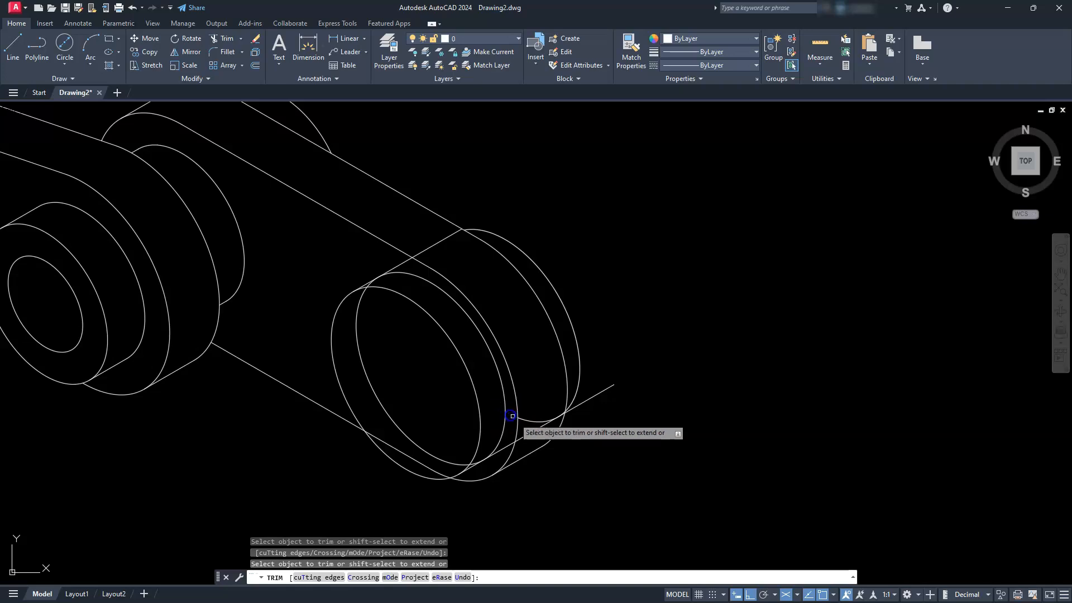
- Trim the rear isocircle's remaining hidden lower arc and the lower tangent line, keeping only its portion between the front two isocircles
scroll(527, 420, up, 5)
scroll(608, 421, up, 3)
scroll(575, 391, down, 5)
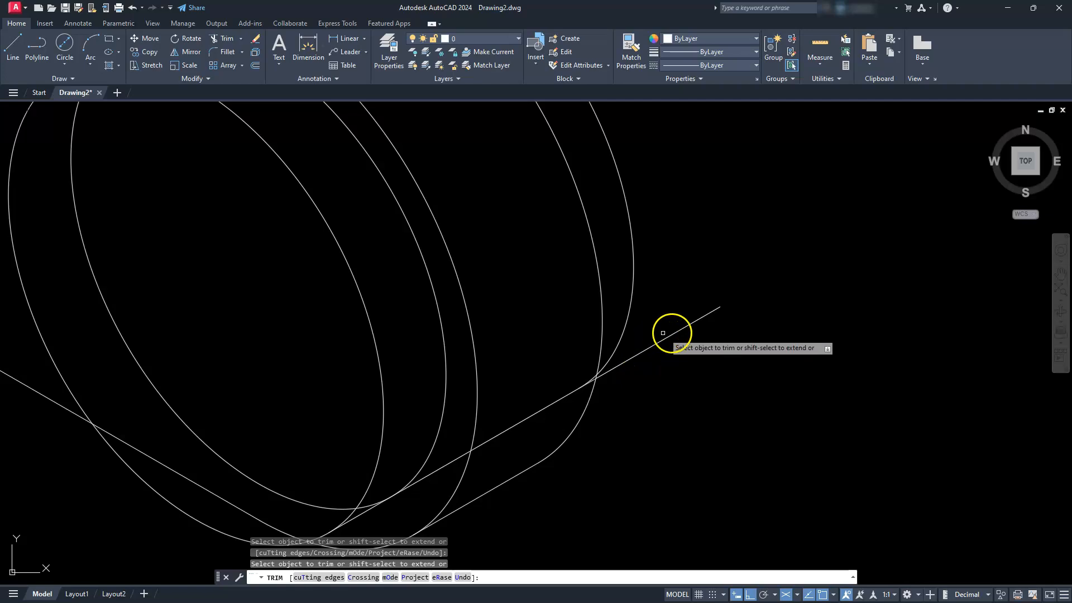
scroll(586, 389, up, 5)
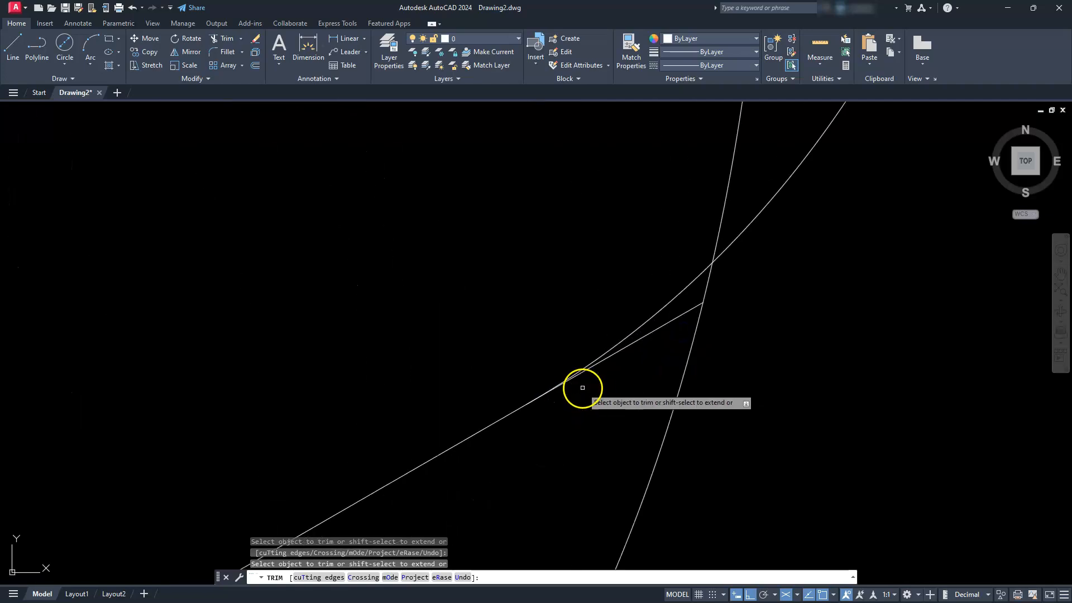
scroll(622, 346, down, 5)
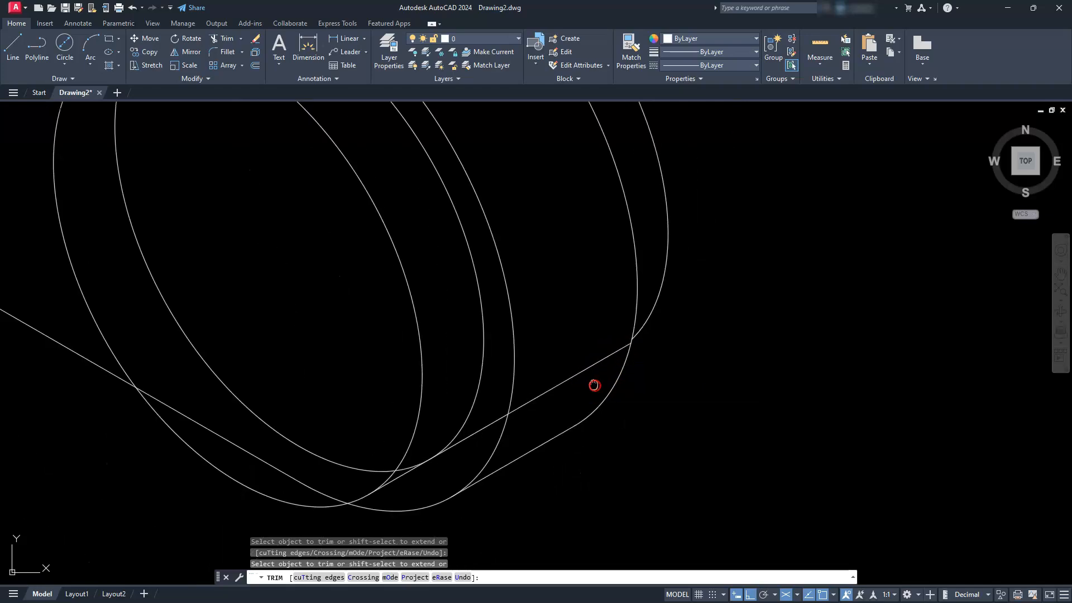
middle_drag(593, 383, 710, 363)
click(711, 343)
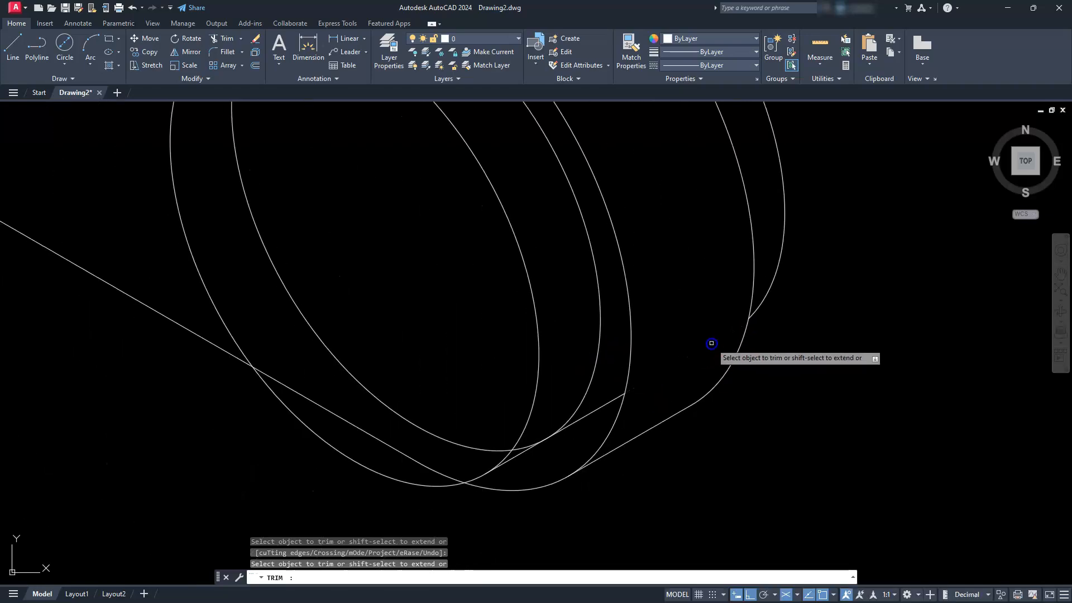
click(611, 401)
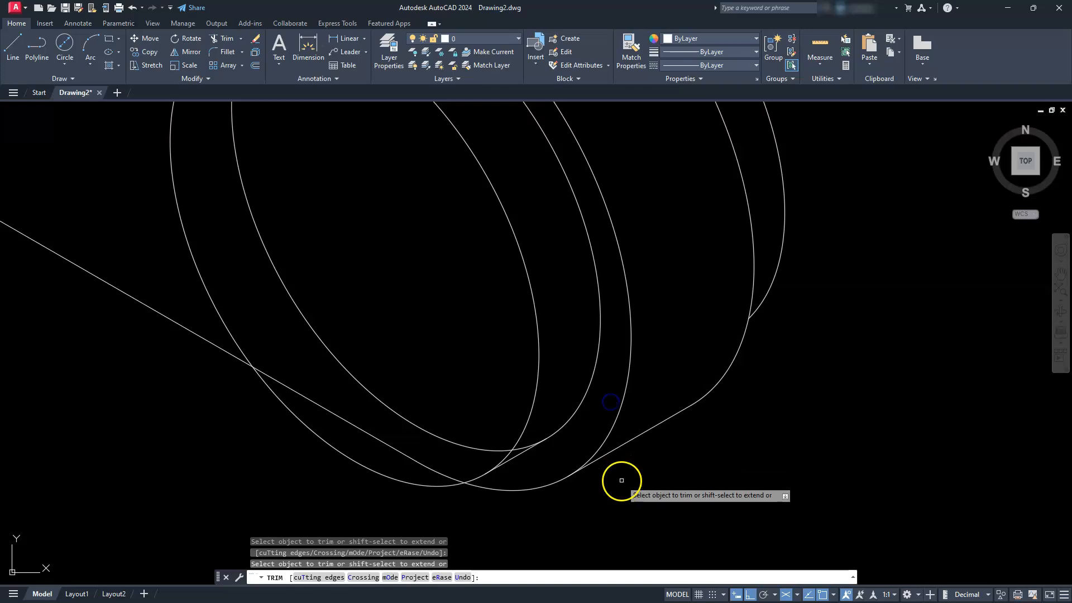
- Trim the upper tangent line across the second arm and the middle isocircle's left and lower arcs hidden by the foremost isocircle
scroll(652, 471, up, 3)
scroll(651, 472, down, 5)
middle_drag(489, 318, 551, 423)
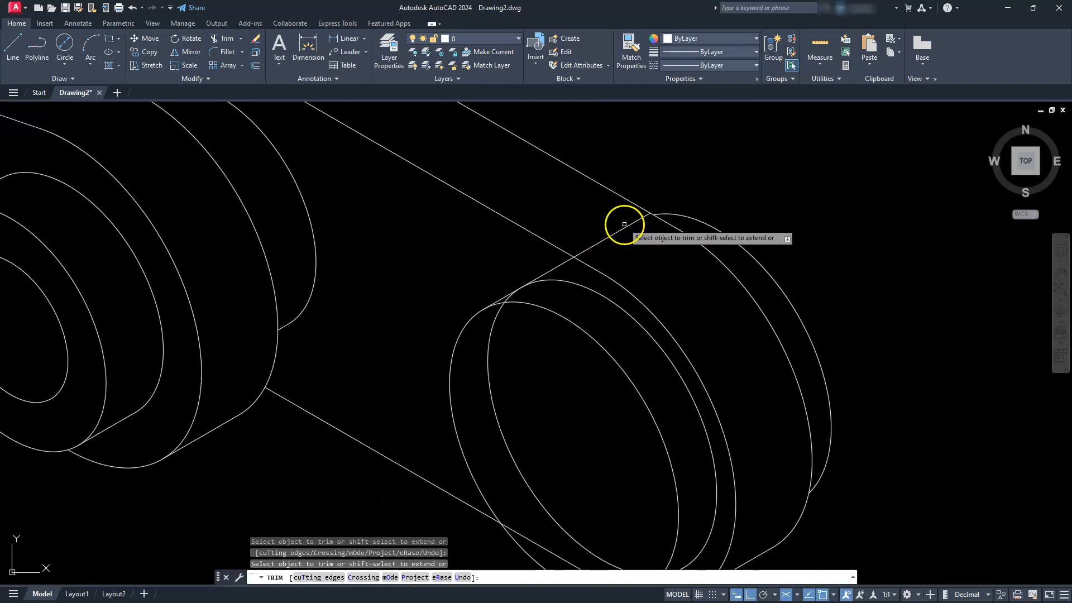
click(562, 265)
middle_drag(506, 337, 487, 291)
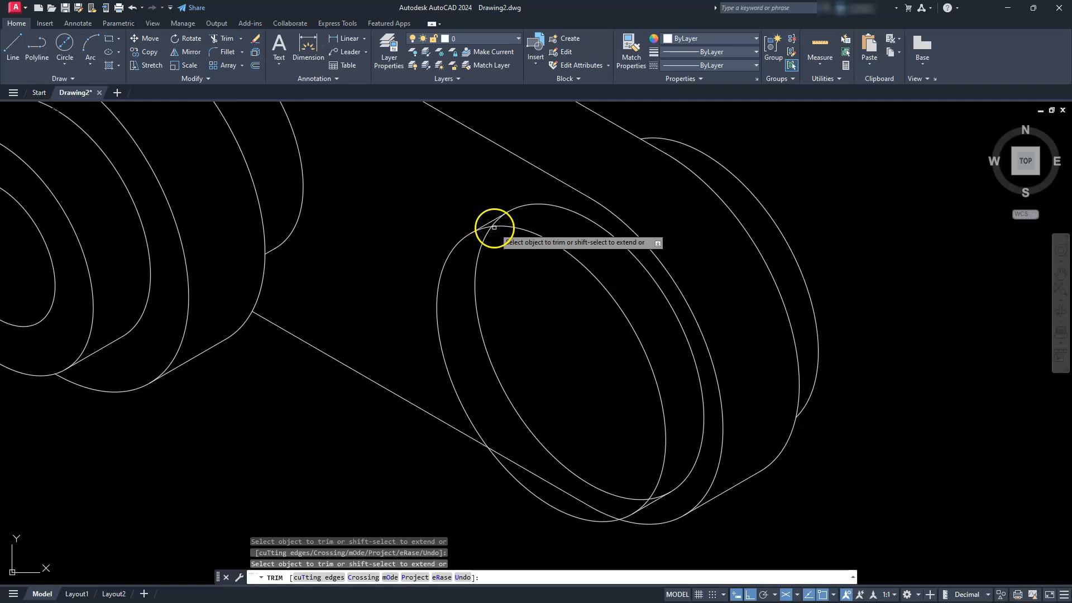
click(483, 246)
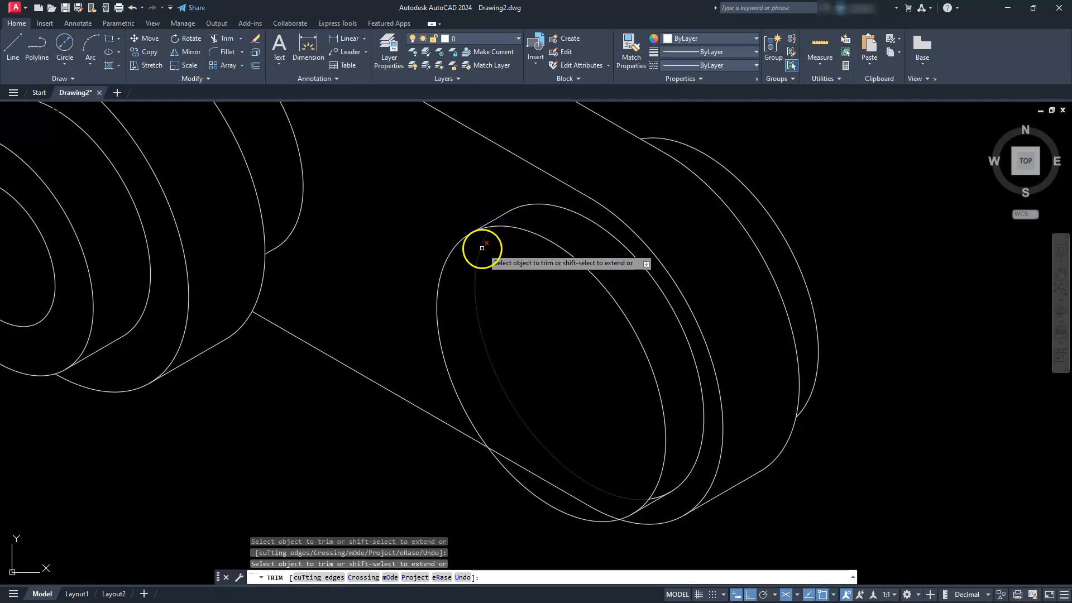
scroll(608, 497, up, 5)
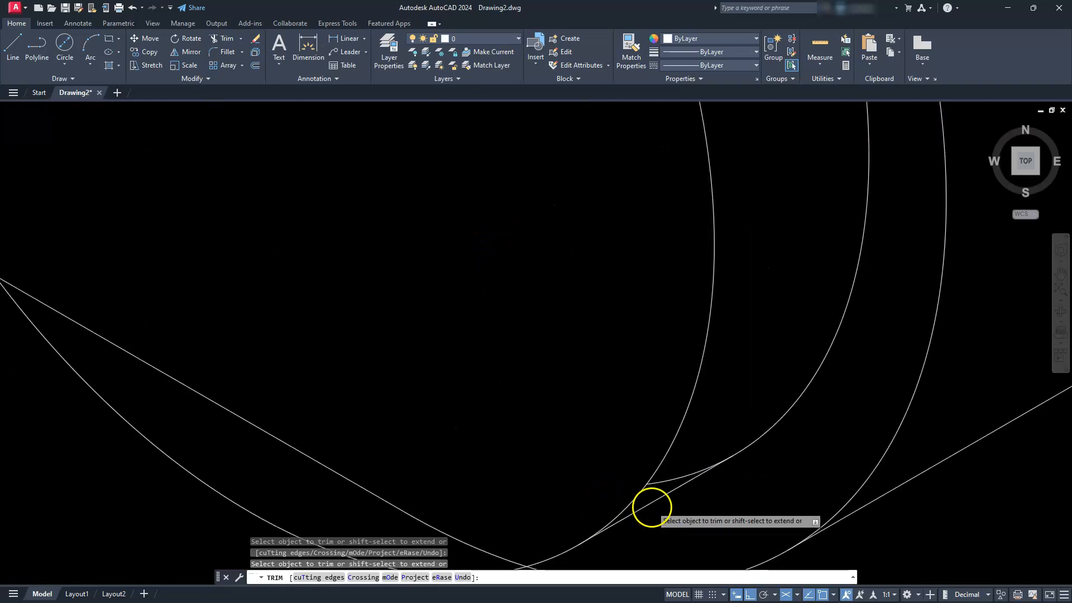
scroll(658, 485, down, 5)
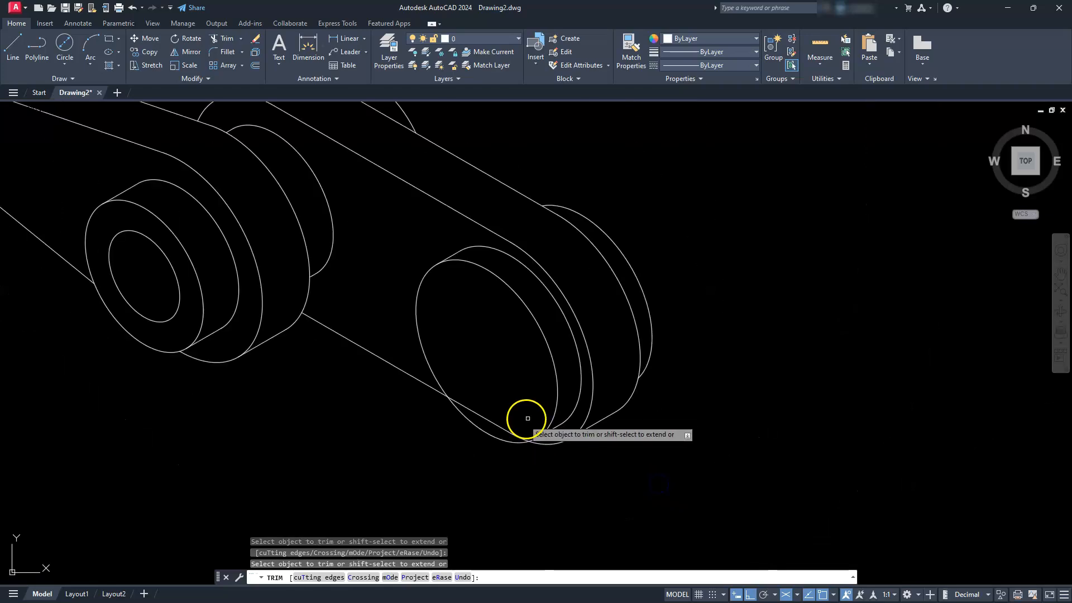
- Trim the second arm's lower edge and the arm's end arc where the foremost 60-diameter isocircle hides them
click(486, 418)
scroll(486, 421, up, 4)
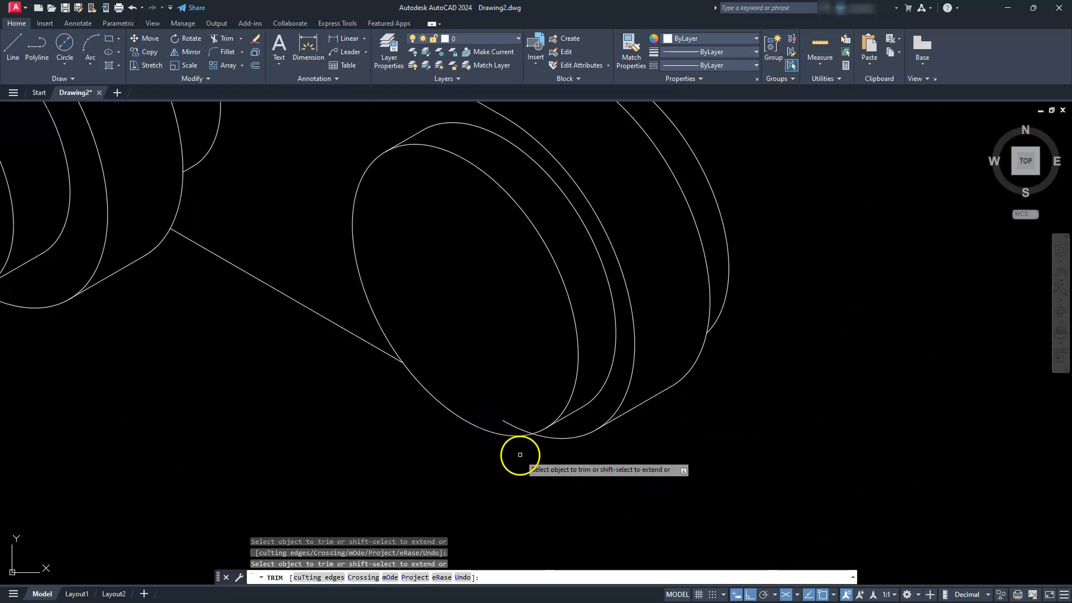
key(Return)
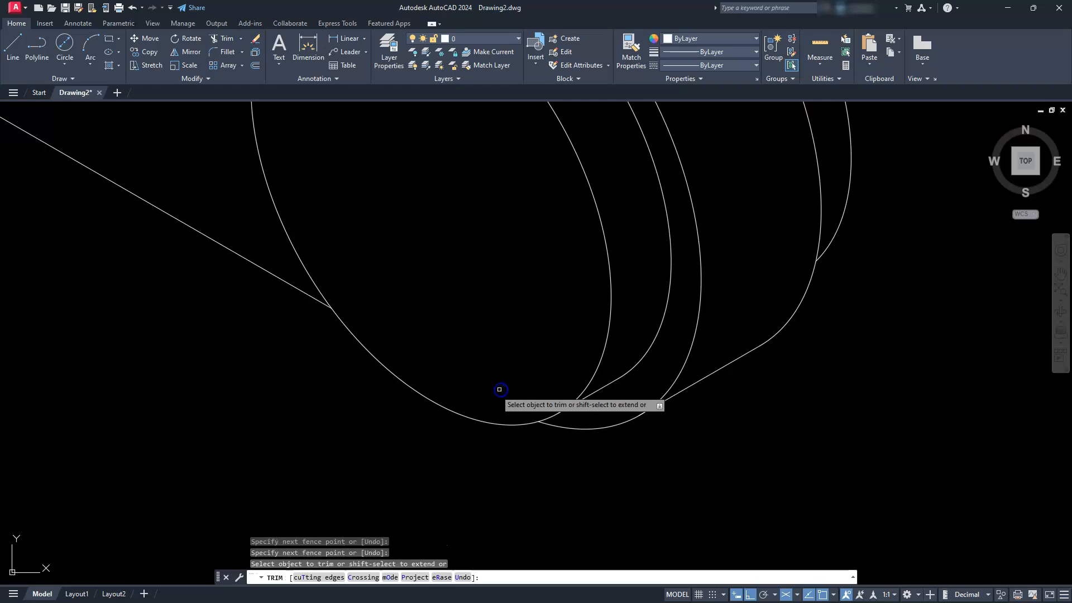
key(Escape)
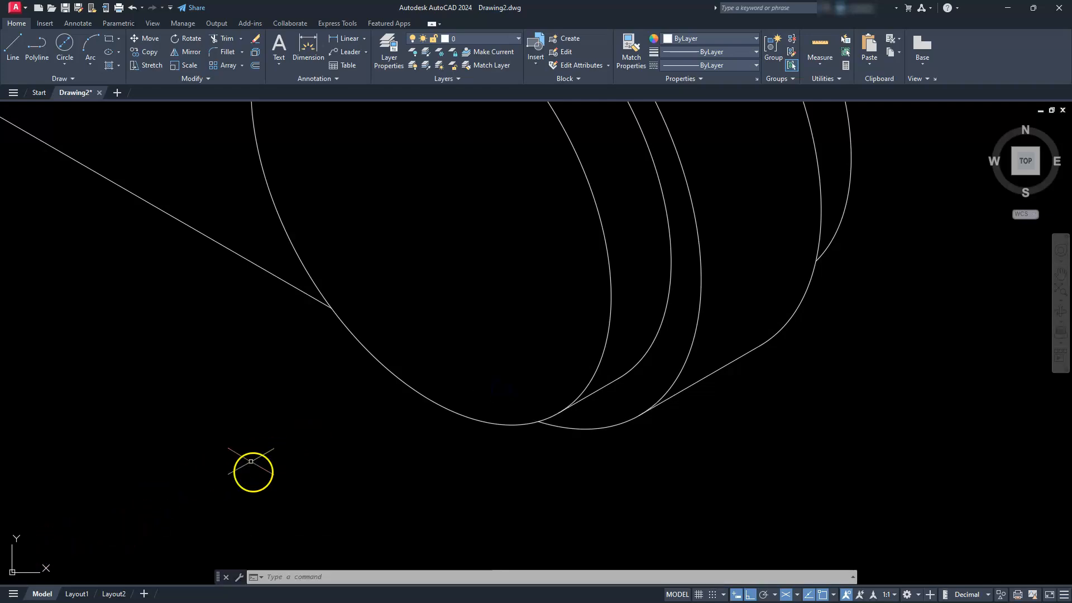
scroll(251, 461, down, 4)
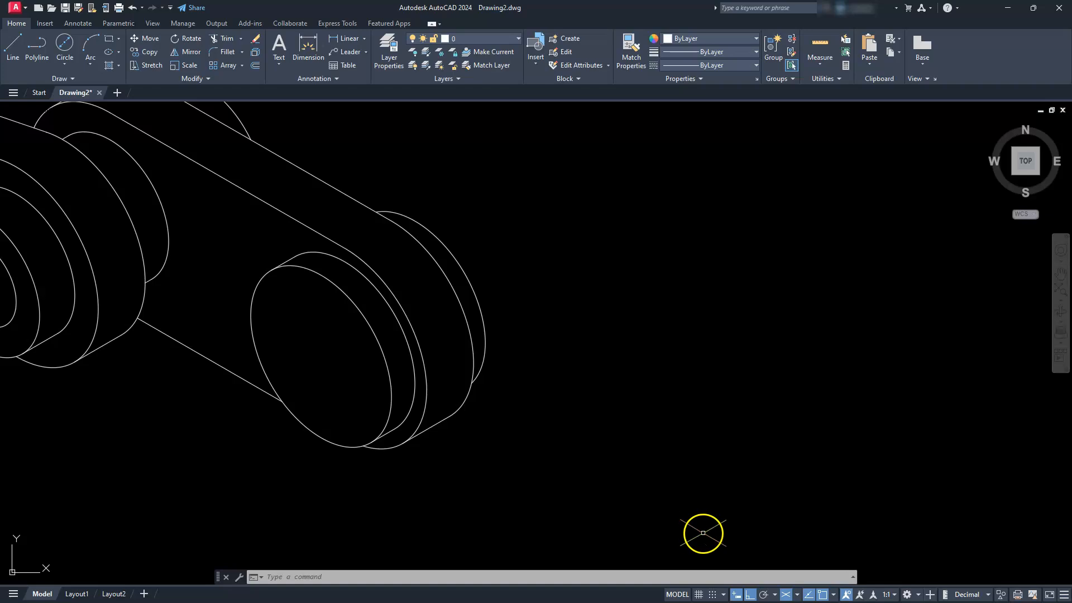
- Draw a 40-diameter isocircle in the left isoplane, centred on the foremost 60-diameter isocircle at the second arm's free end
click(797, 595)
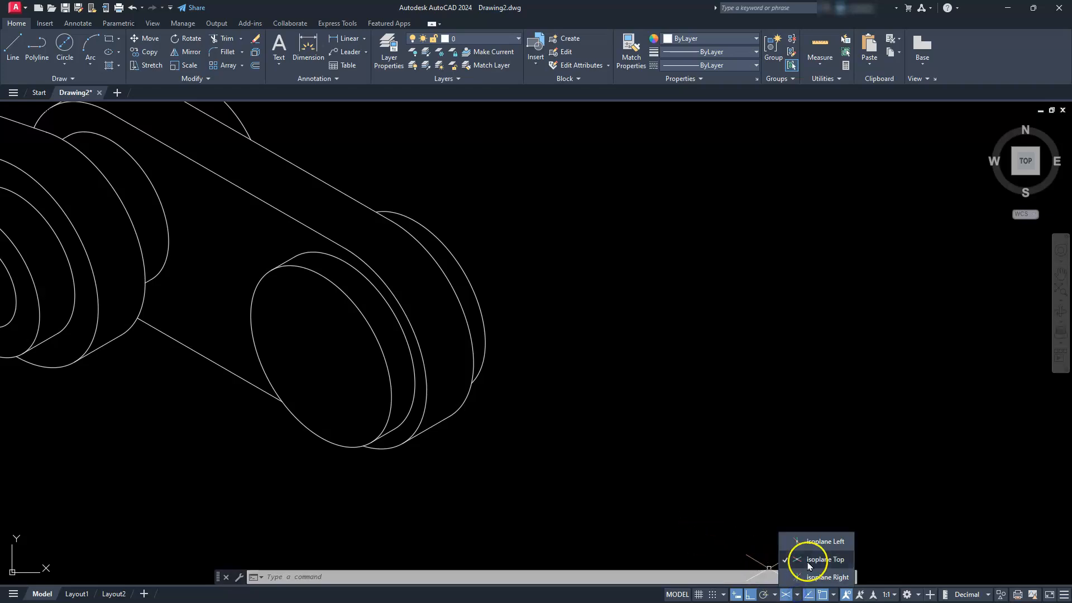
click(819, 543)
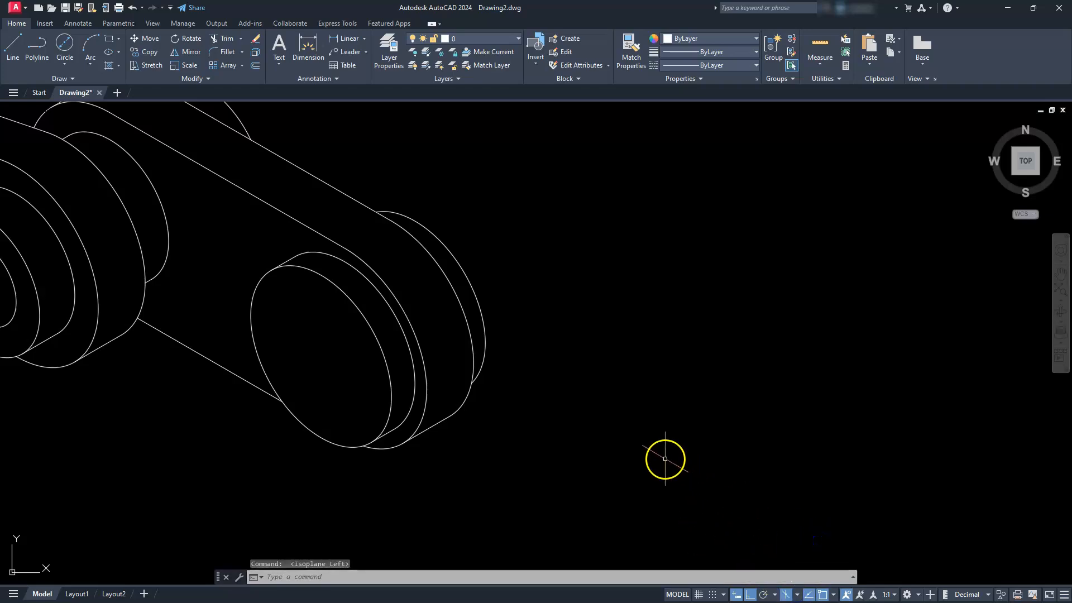
text(el)
key(Return)
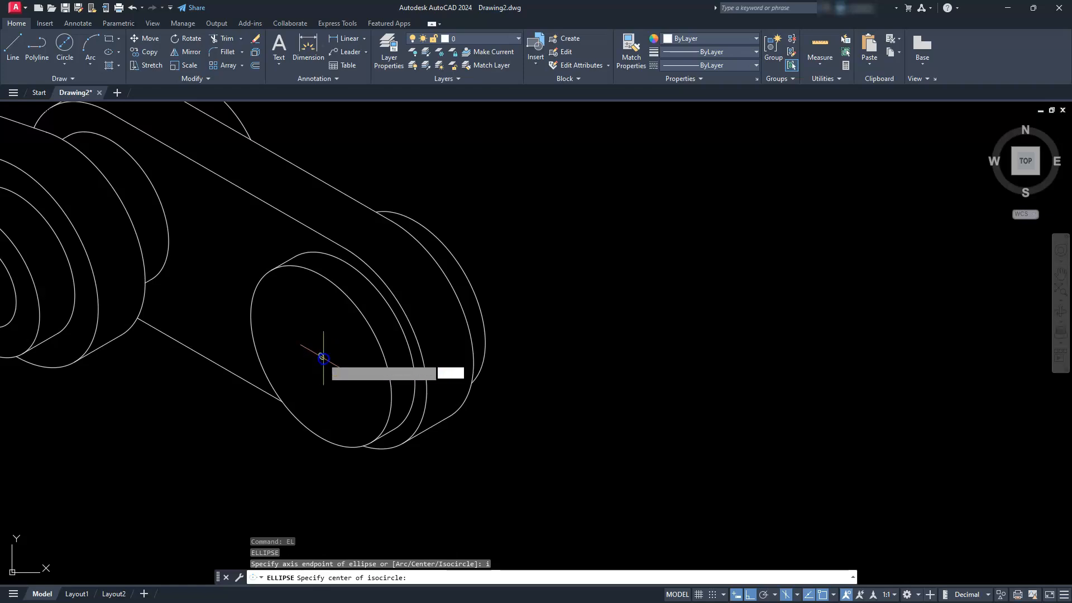
click(321, 355)
text(d)
key(Return)
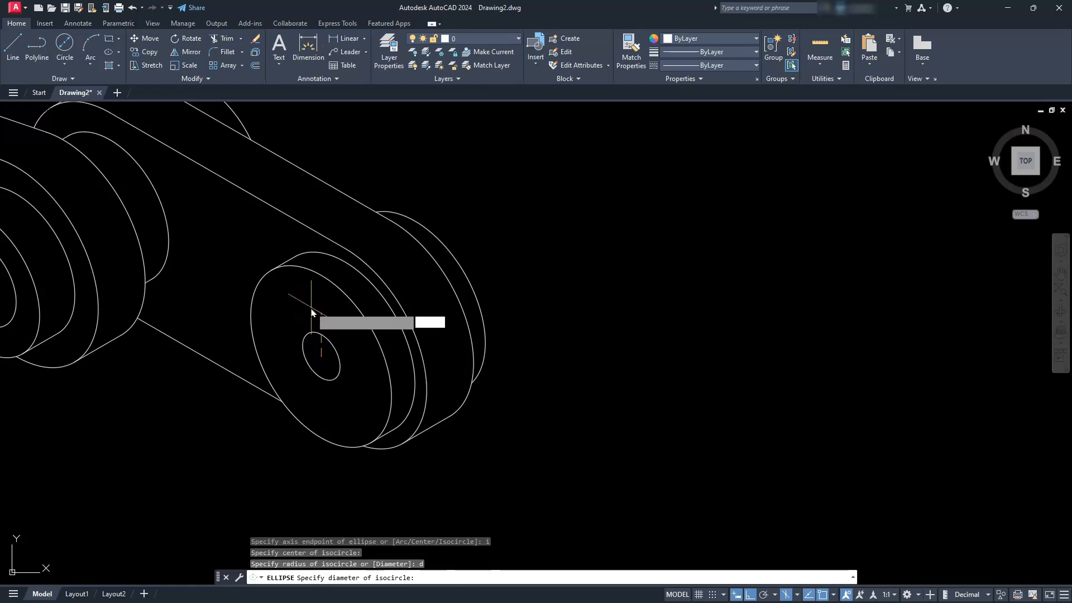
text(40)
key(Return)
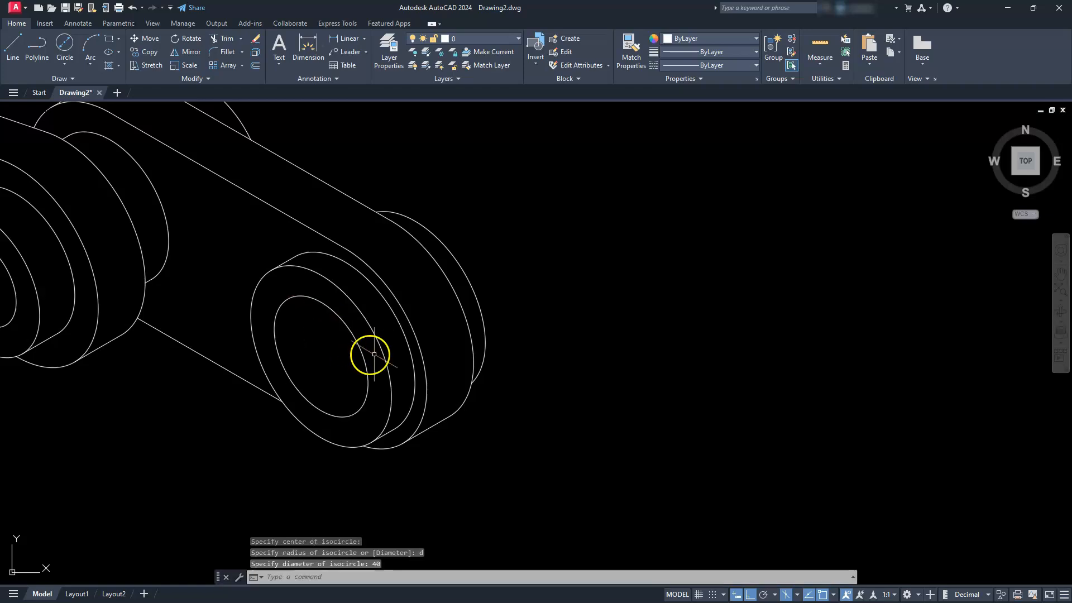
key(Escape)
key(Escape)
key(Escape)
scroll(577, 379, up, 4)
scroll(577, 380, down, 4)
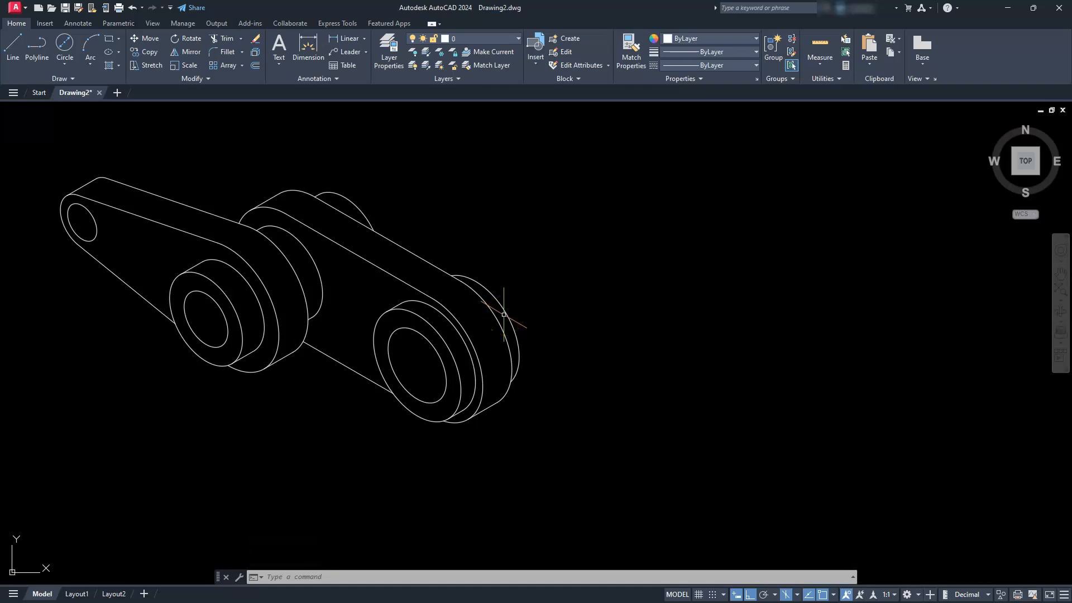
- Delete the leftover construction lines above the small hole and the central boss in the first lever's front view
scroll(504, 314, down, 4)
middle_drag(345, 351, 338, 379)
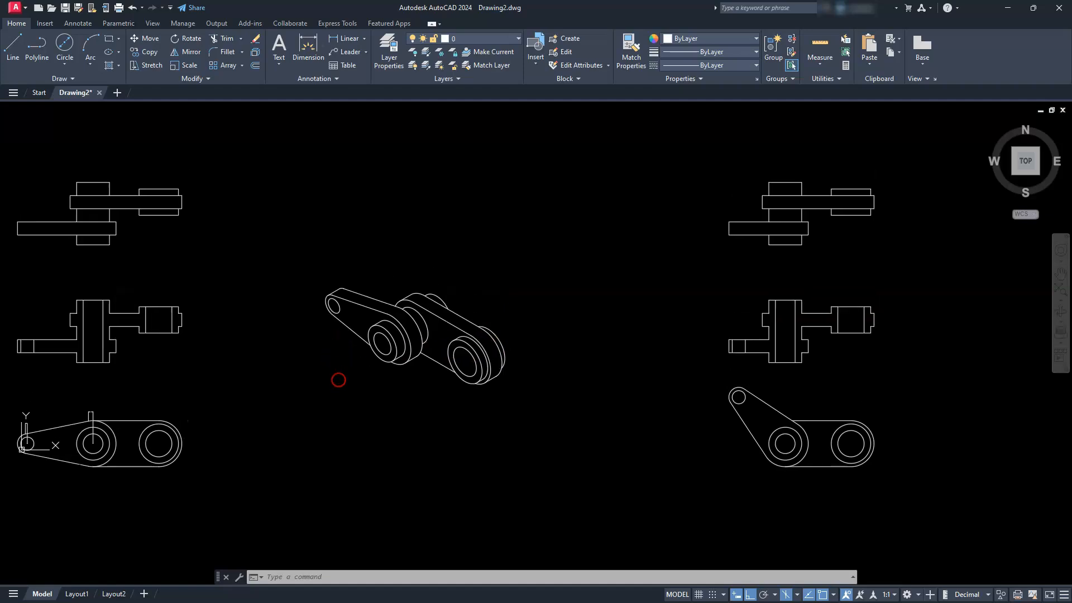
middle_drag(415, 332, 485, 352)
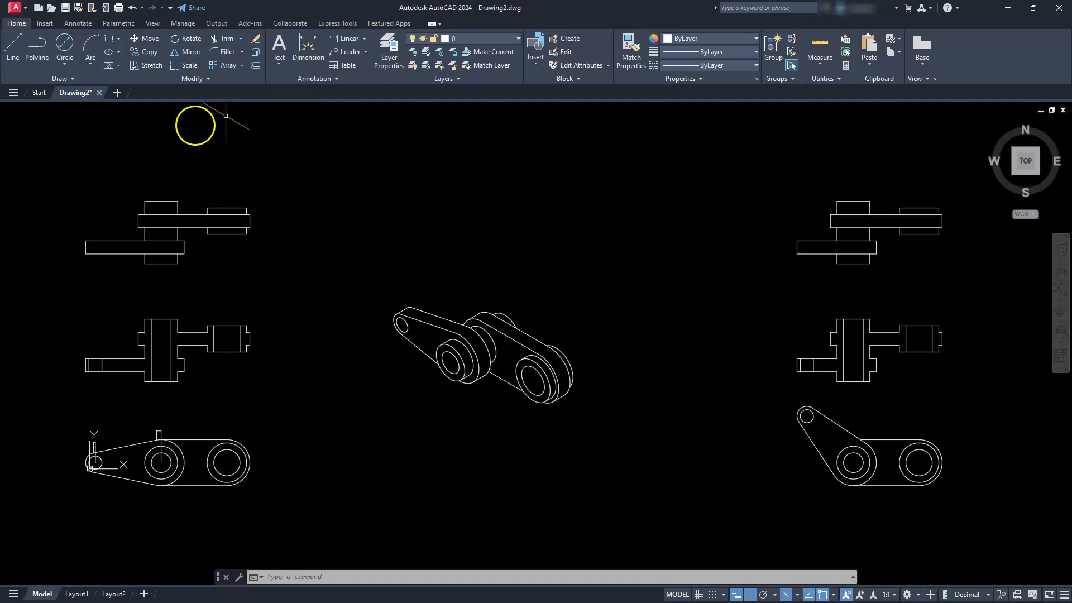
scroll(68, 480, up, 4)
scroll(79, 482, up, 2)
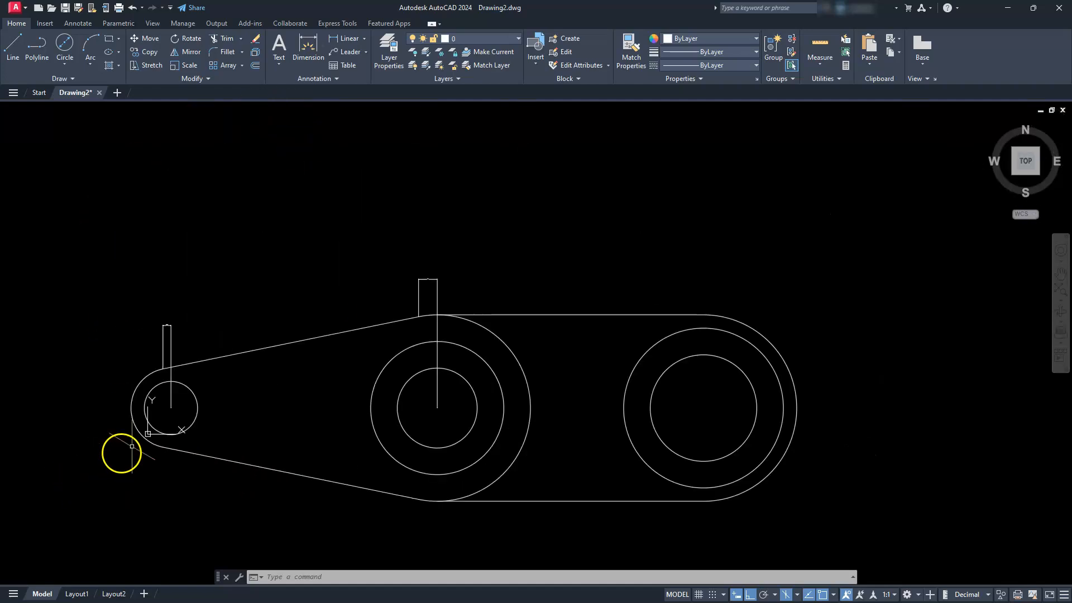
click(452, 250)
click(380, 294)
click(172, 329)
click(151, 331)
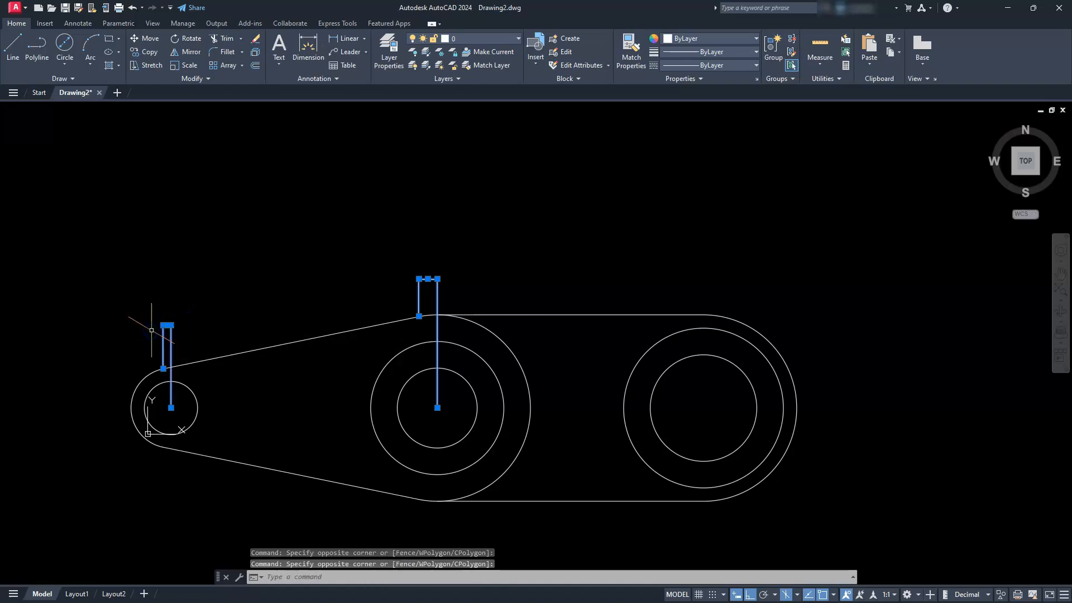
key(Delete)
- Copy the whole isometric lever to the empty area beside the second set of orthographic views, level with the original
scroll(251, 311, down, 6)
mouse_move(474, 292)
middle_down()
mouse_move(488, 285)
mouse_move(164, 389)
middle_up()
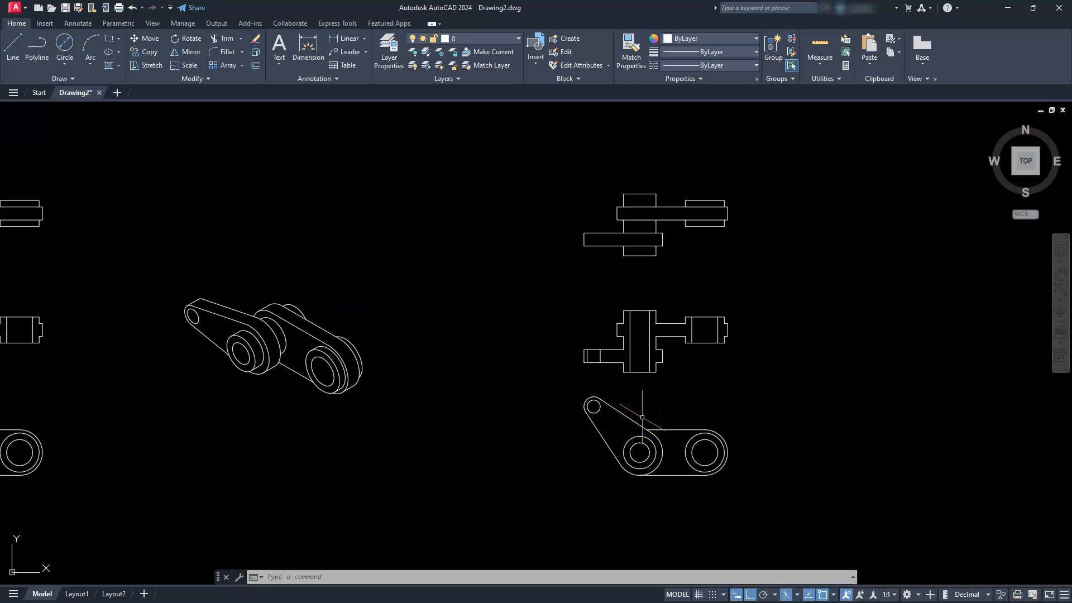
scroll(200, 339, up, 4)
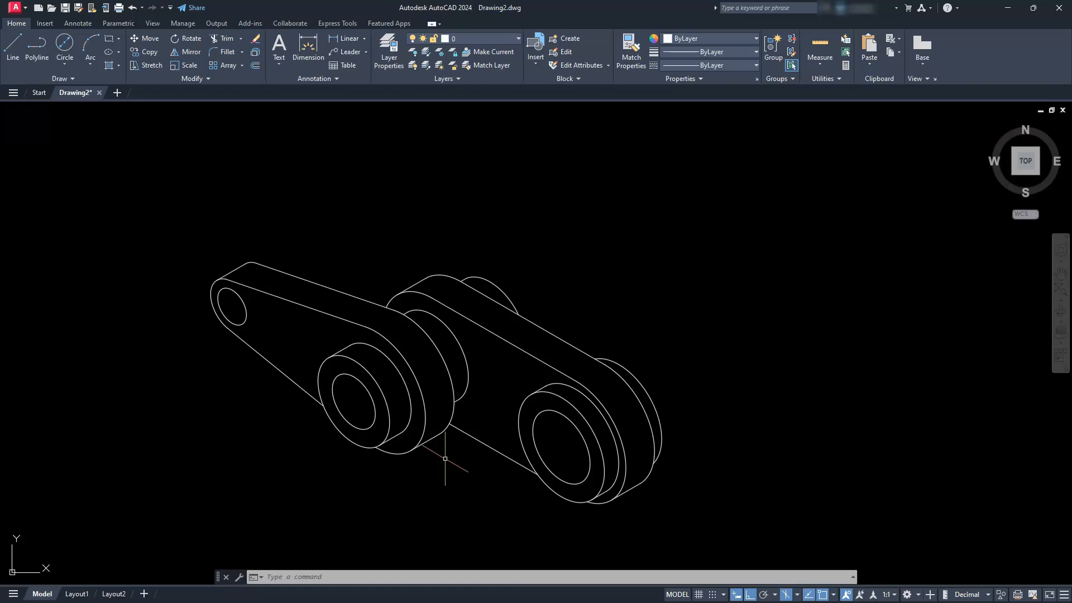
scroll(444, 458, down, 6)
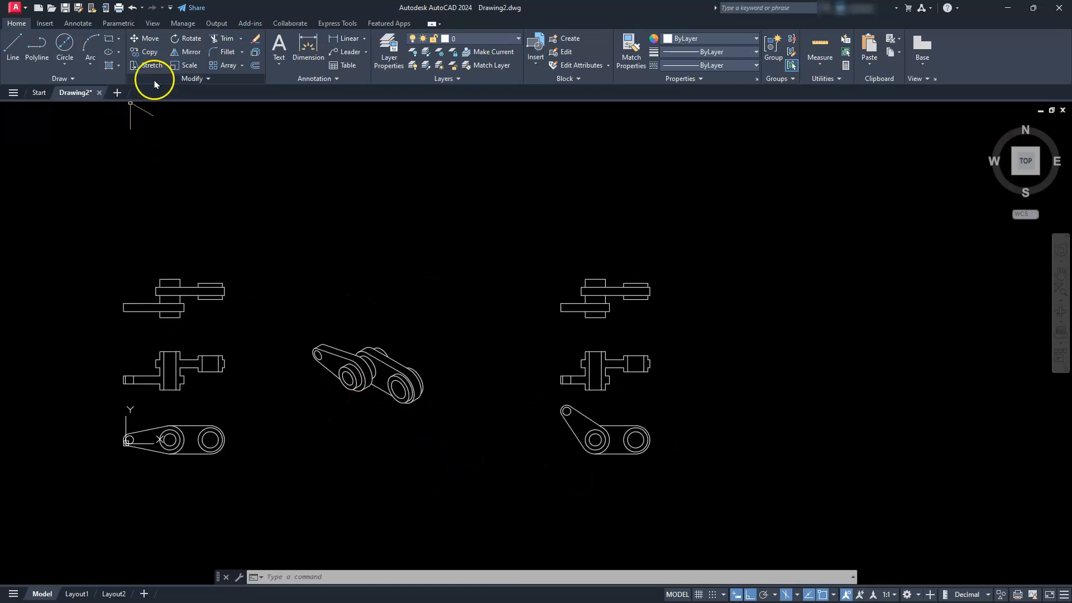
click(146, 52)
click(298, 316)
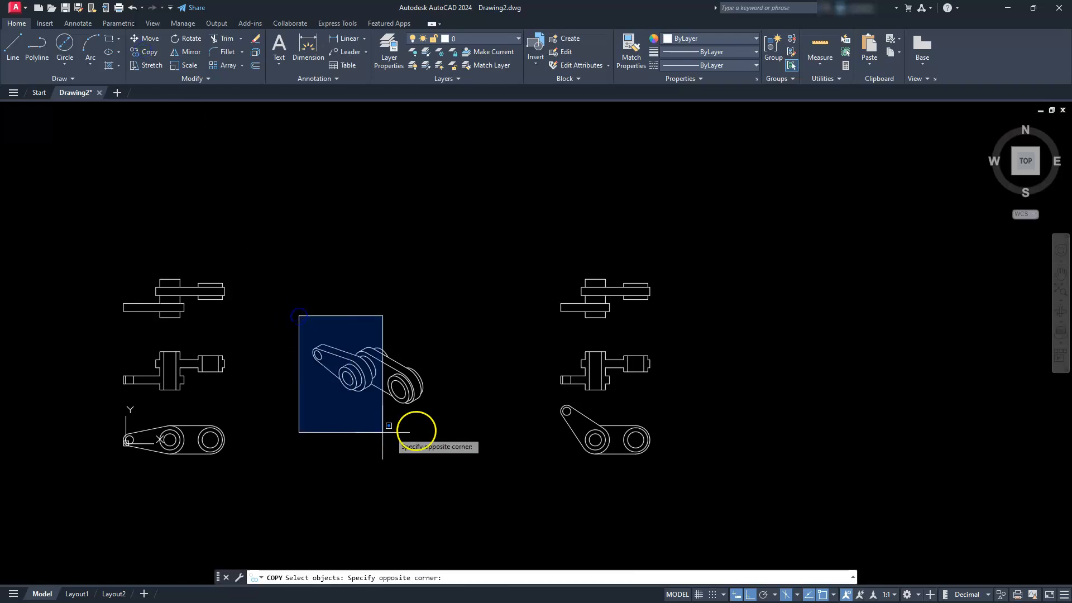
click(435, 442)
key(Return)
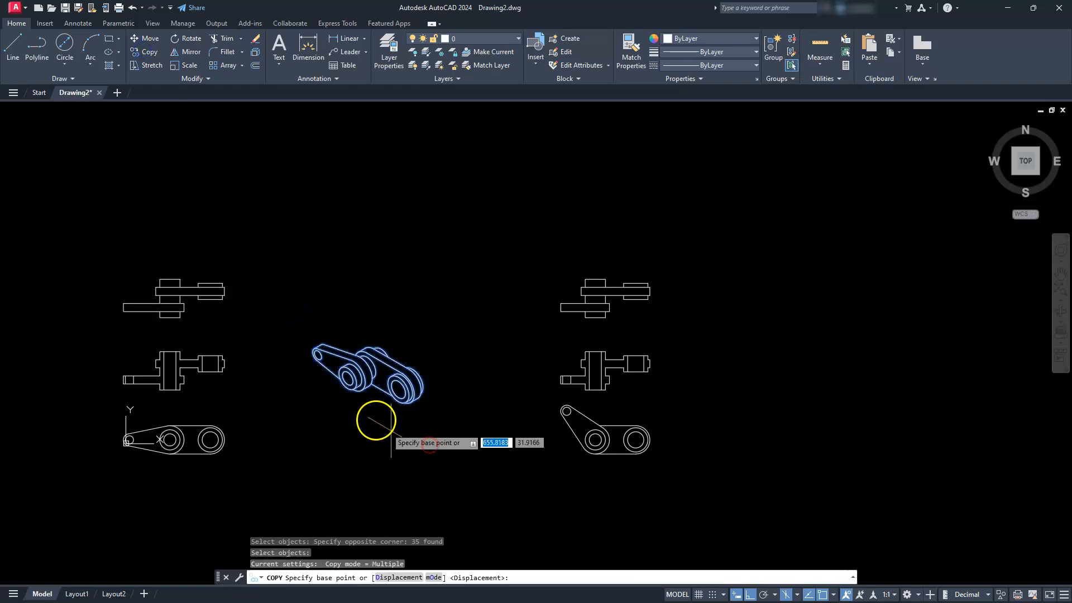
click(370, 409)
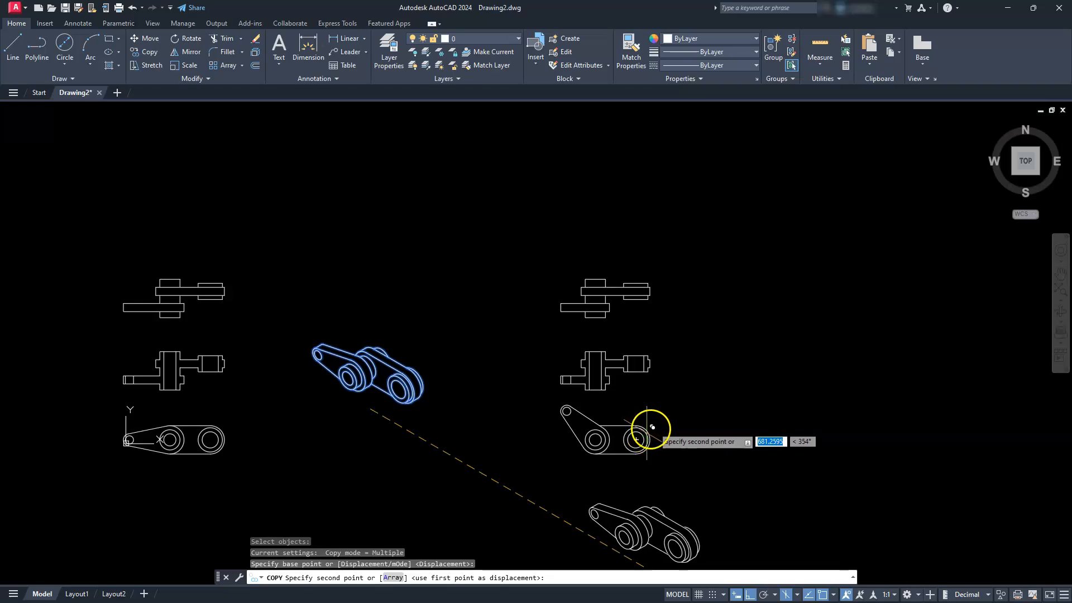
click(749, 595)
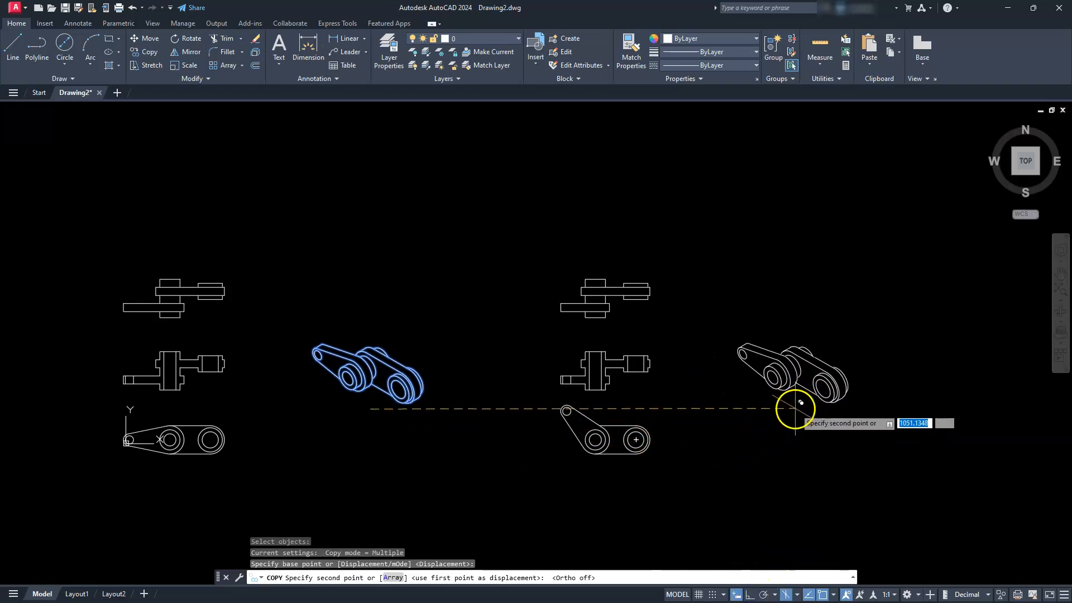
click(802, 408)
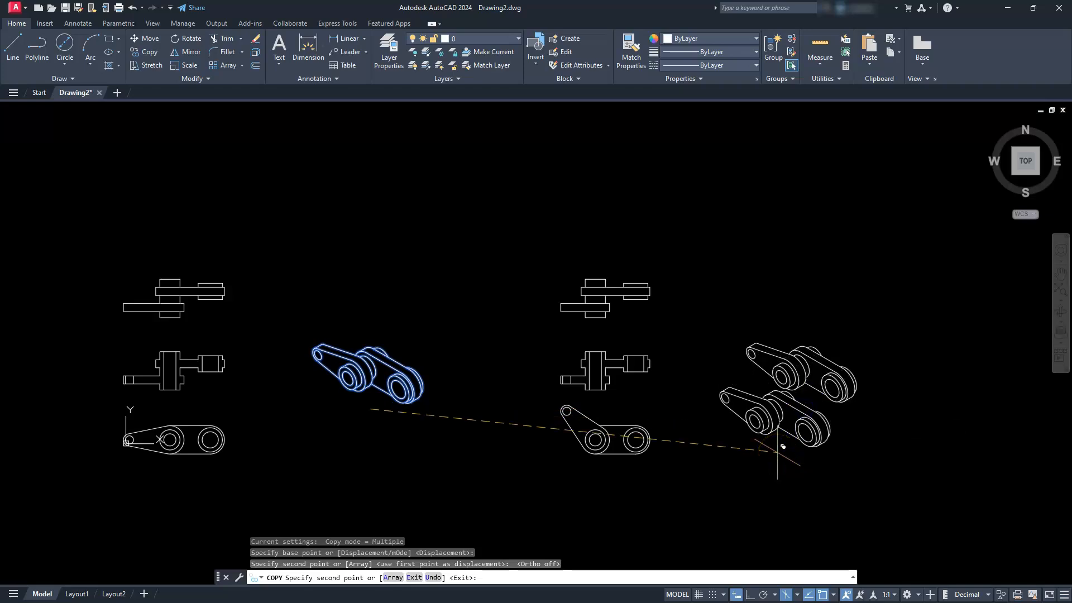
key(Return)
click(749, 595)
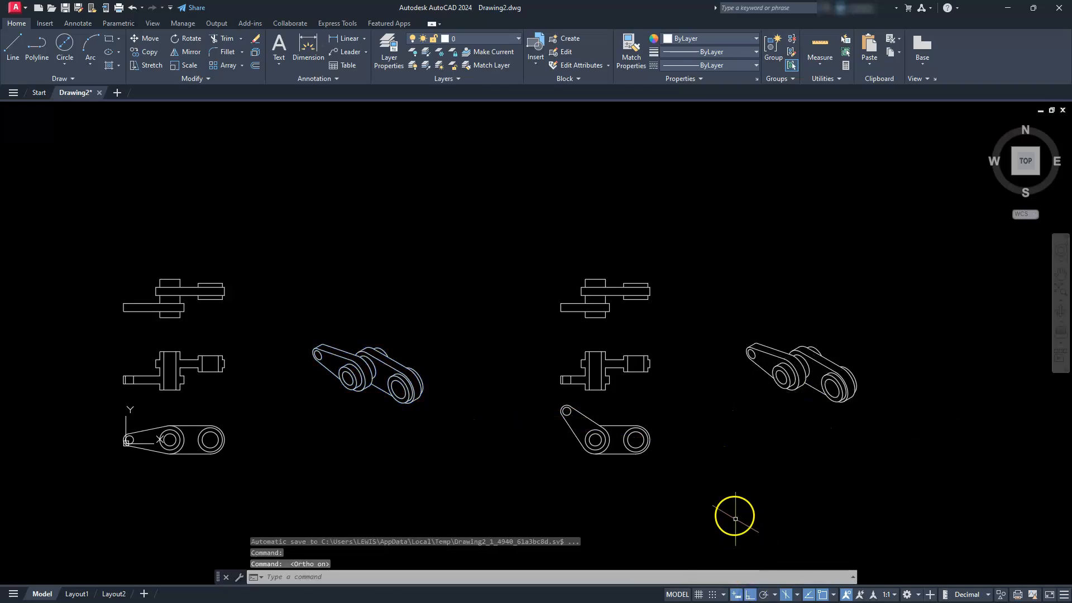
key(Escape)
key(Escape)
- Erase the first arm's straight edges, rounded tip and small hole from the copied isometric lever
scroll(854, 364, up, 5)
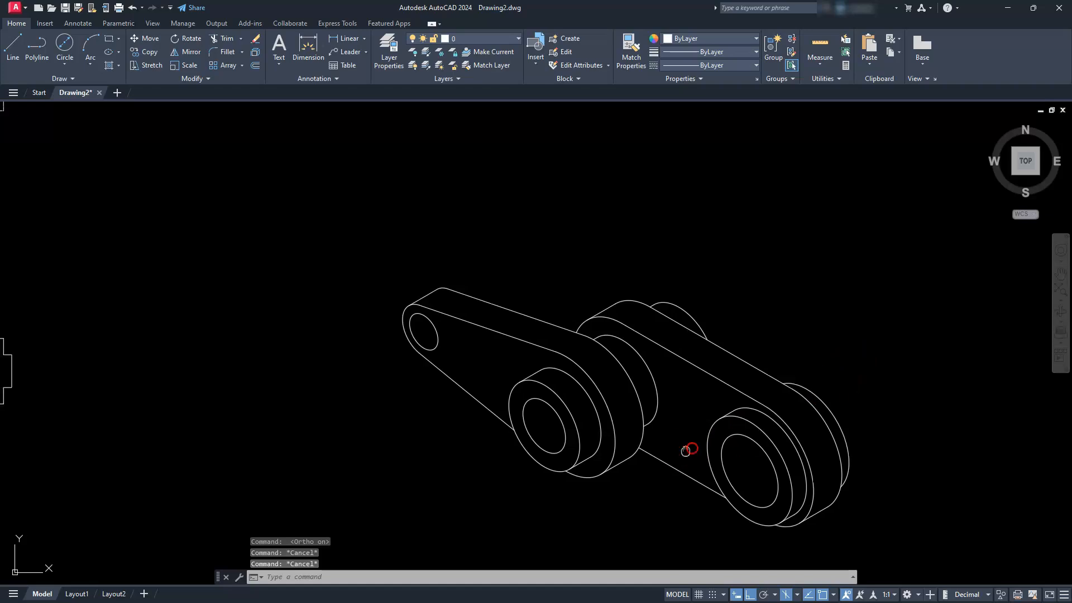
middle_drag(686, 450, 754, 421)
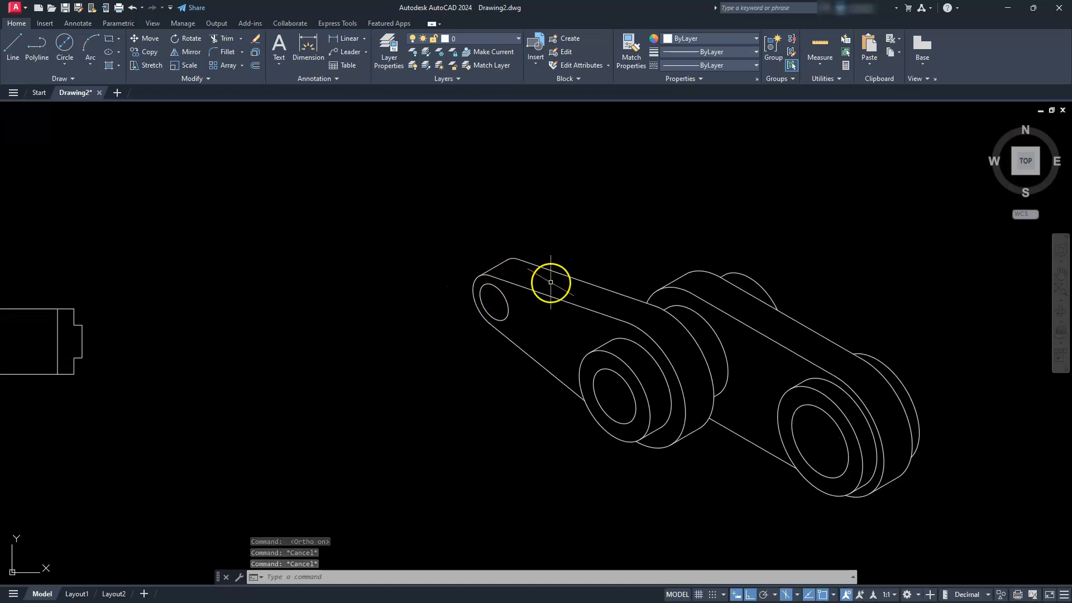
click(581, 224)
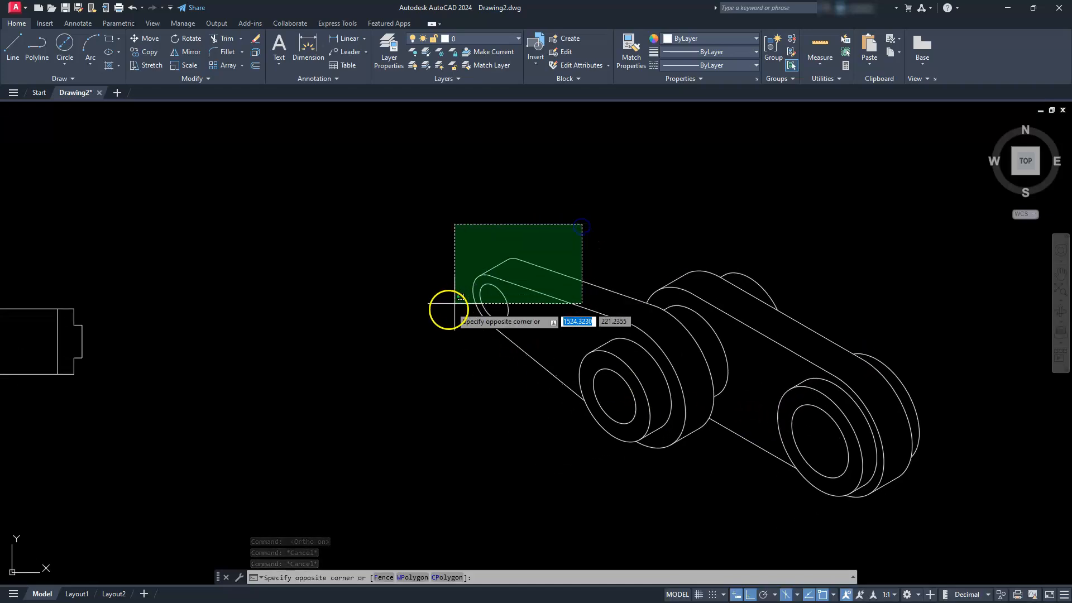
click(431, 331)
key(Delete)
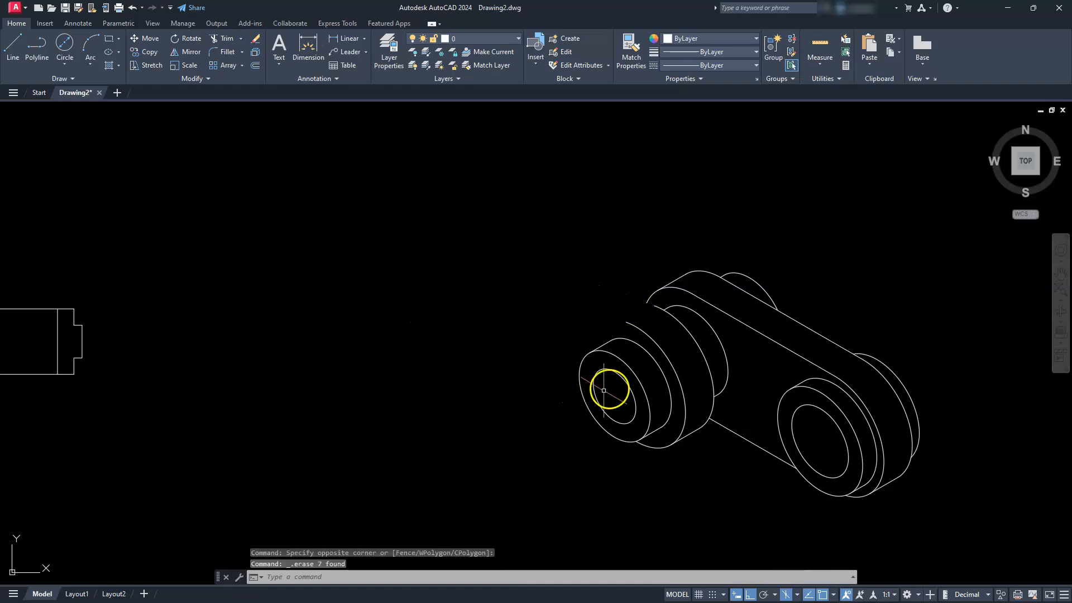
- Erase the first arm's remaining front and rear end arcs and their tangent line around the copied lever's central cylinder
scroll(698, 416, up, 4)
click(674, 486)
click(618, 485)
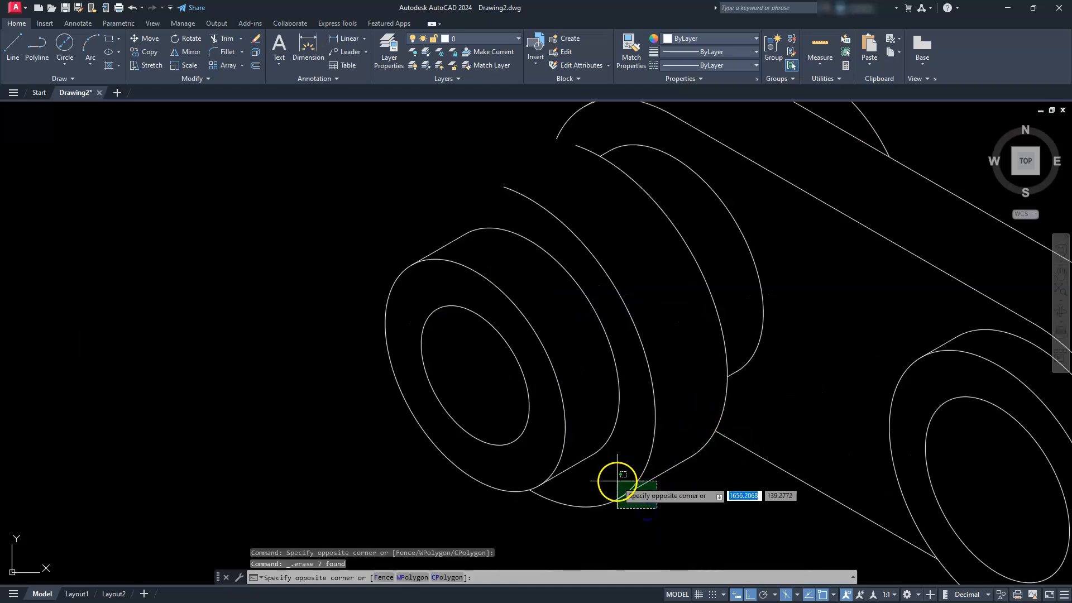
key(Delete)
click(727, 402)
click(715, 410)
key(Delete)
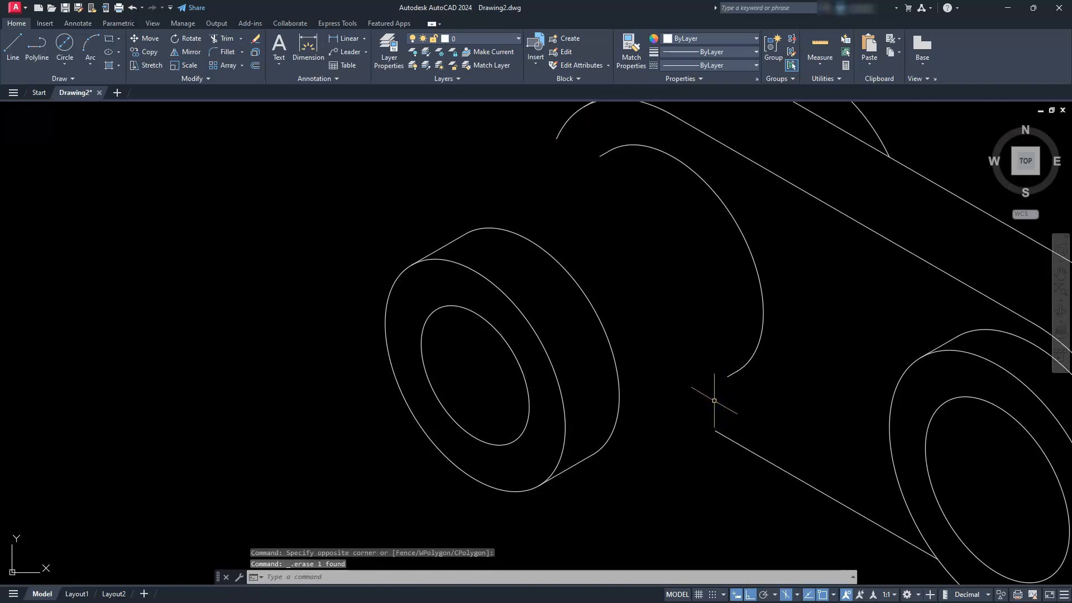
key(Escape)
key(Escape)
key(Escape)
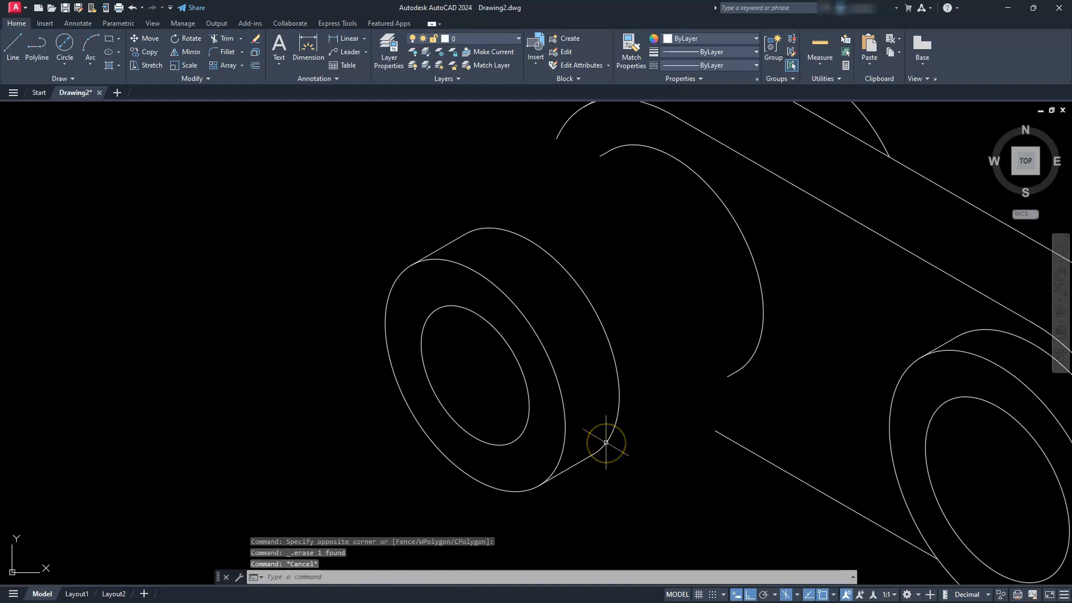
- Erase the arc where the front boss of the copied lever's central cylinder met the removed arm
click(619, 395)
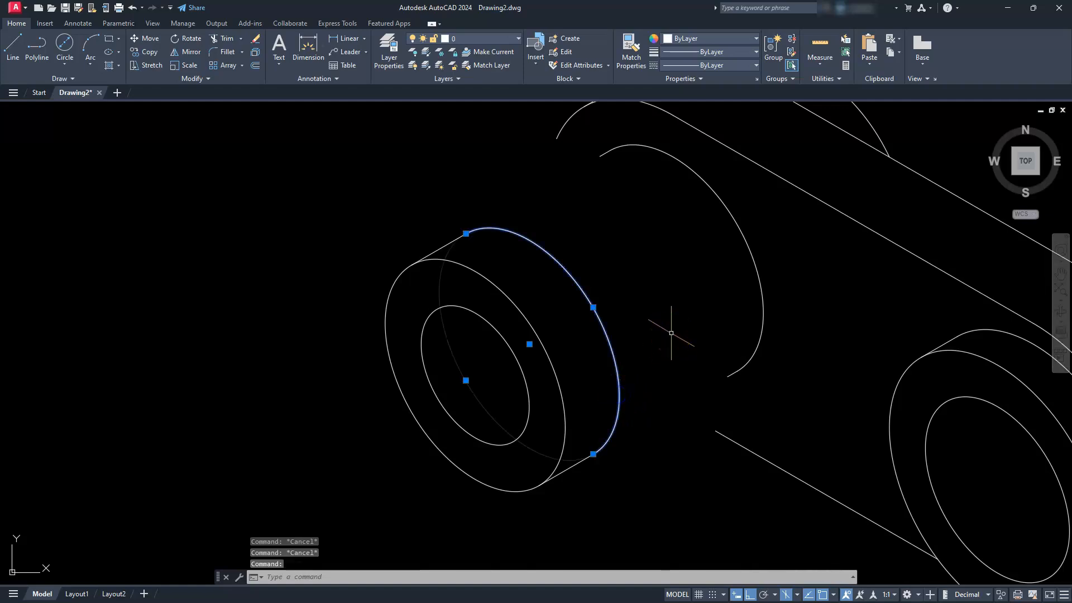
key(Delete)
key(Escape)
key(Escape)
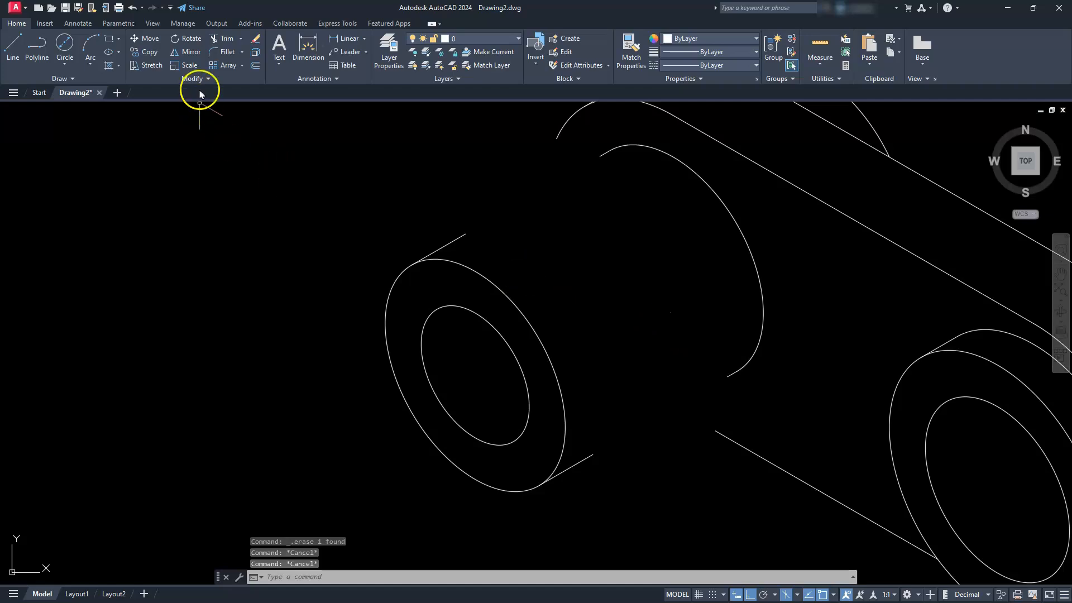
- Extend the central cylinder's two tangent lines to its rear arc, and the second arm's lower edge and rounded end arc to those lines
click(241, 42)
click(232, 77)
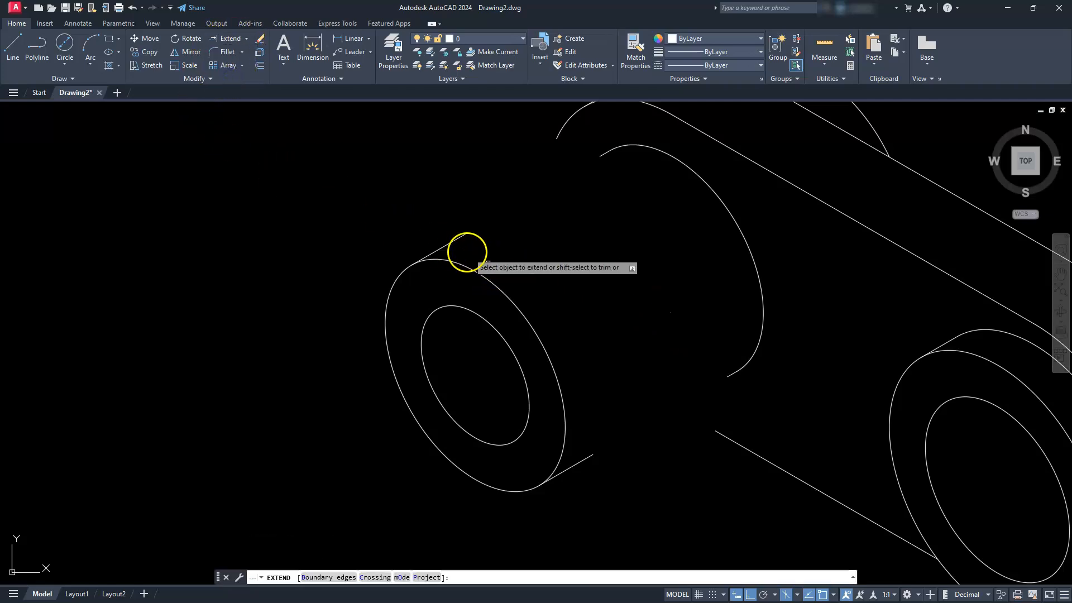
click(454, 241)
click(587, 454)
click(728, 439)
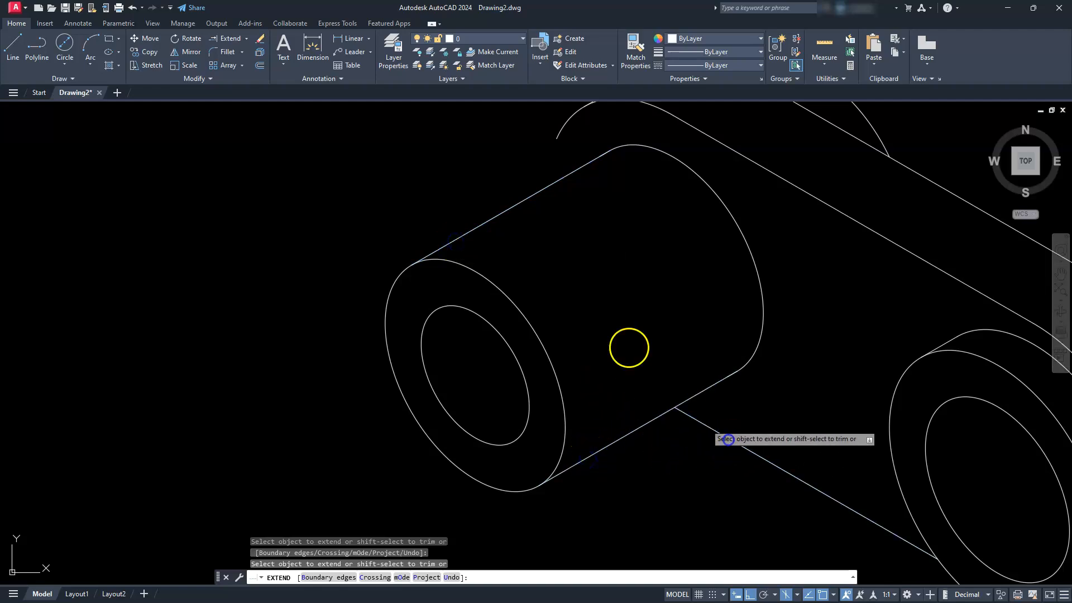
click(529, 314)
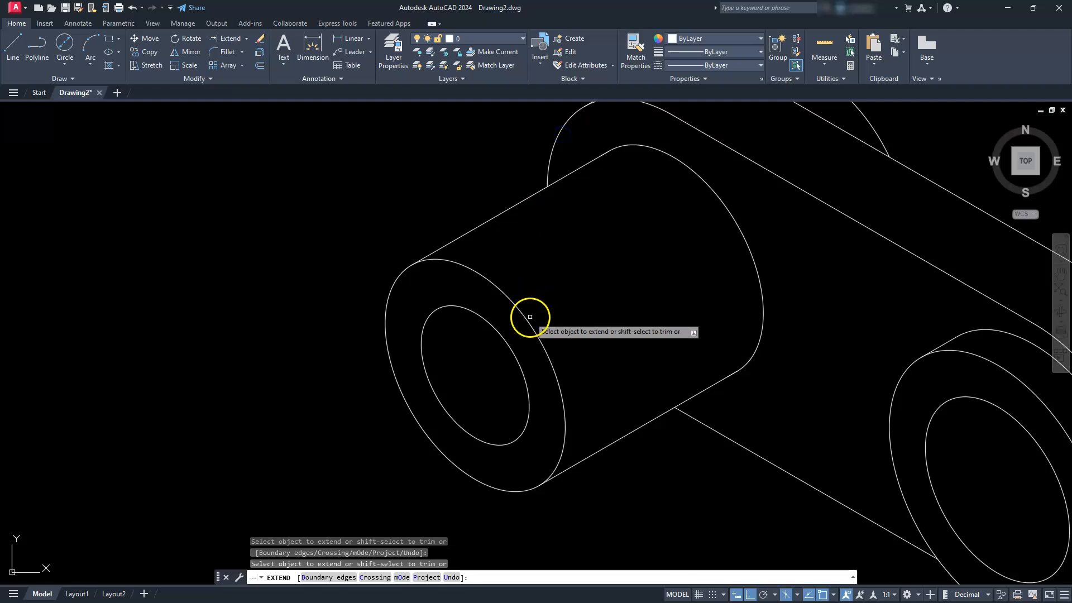
- Inspect the extended edges around the copied lever's central cylinder and compare the cleaned-up isometric with the neighbouring orthographic views
scroll(611, 148, up, 8)
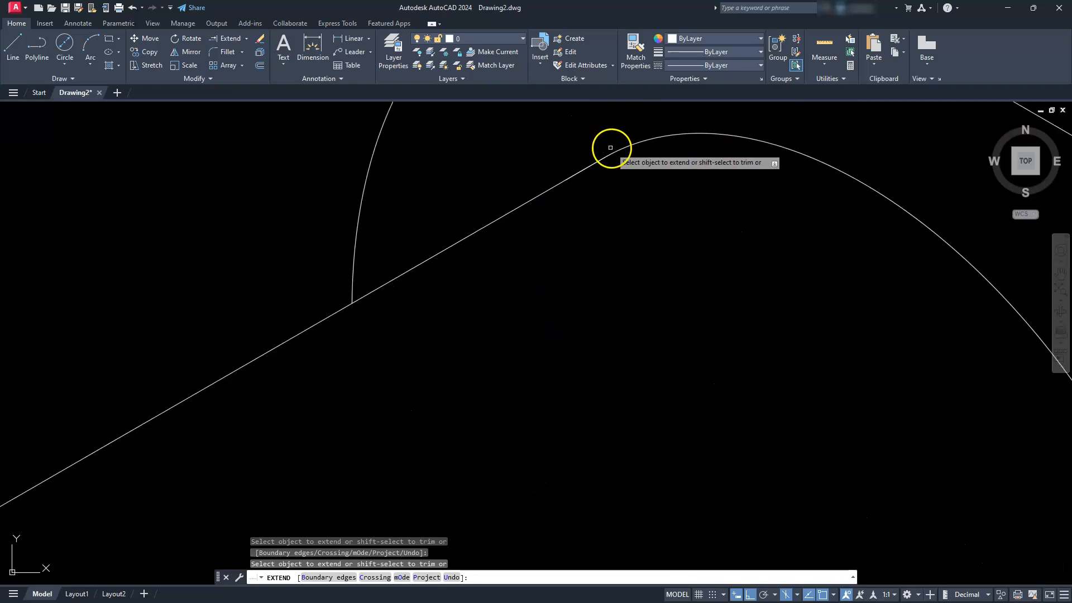
scroll(651, 173, down, 5)
scroll(639, 186, down, 3)
middle_drag(566, 314, 496, 257)
middle_drag(398, 326, 375, 392)
key(Escape)
key(Escape)
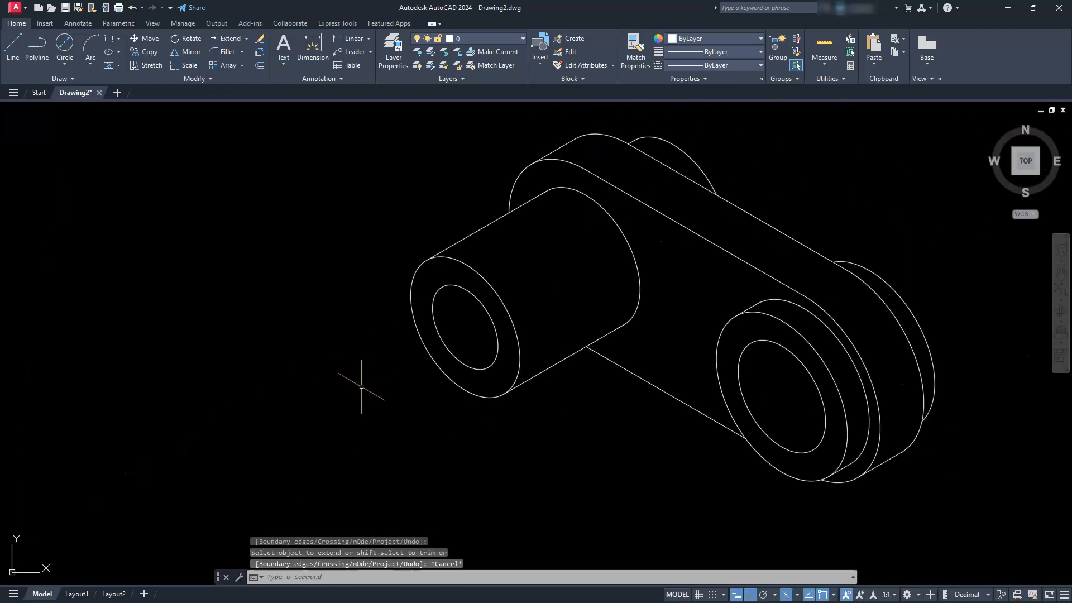
scroll(370, 296, down, 4)
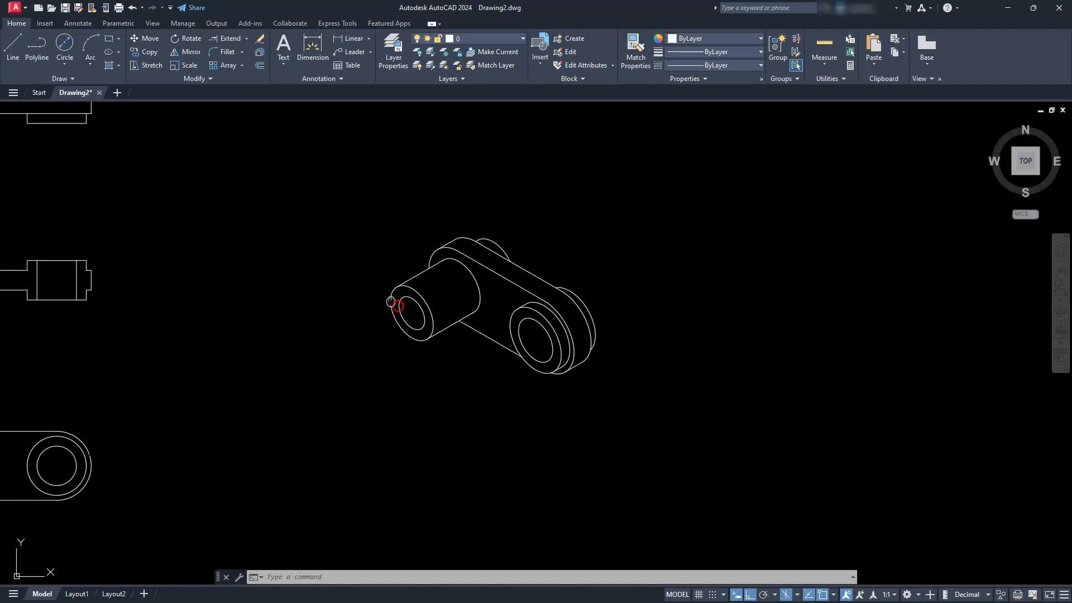
middle_drag(388, 303, 469, 348)
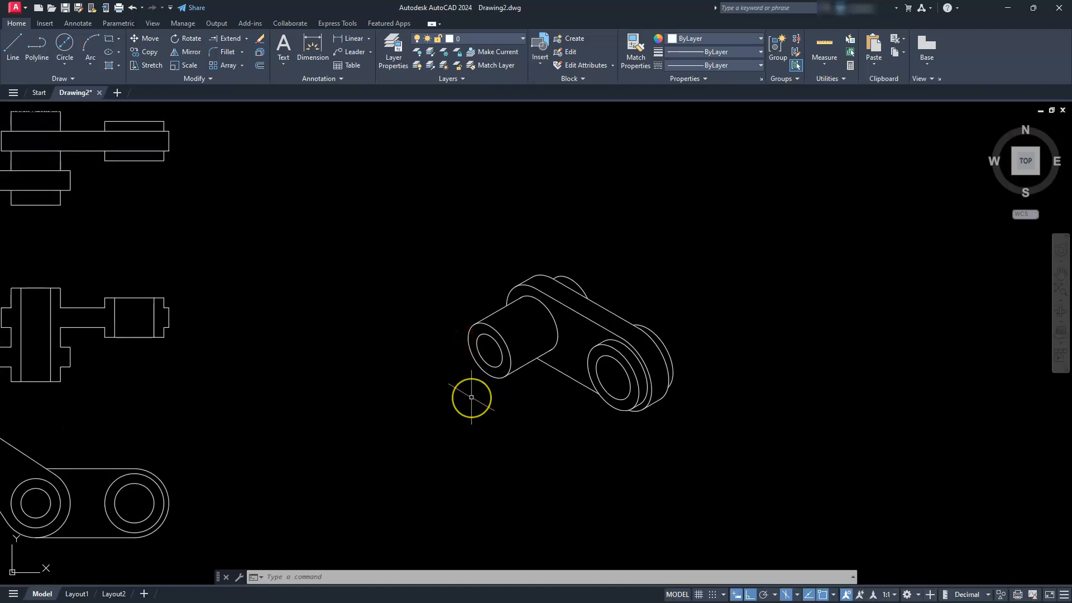
- Draw an isocircle of radius 35 centred on the front face of the copied lever's central cylinder
scroll(471, 397, up, 4)
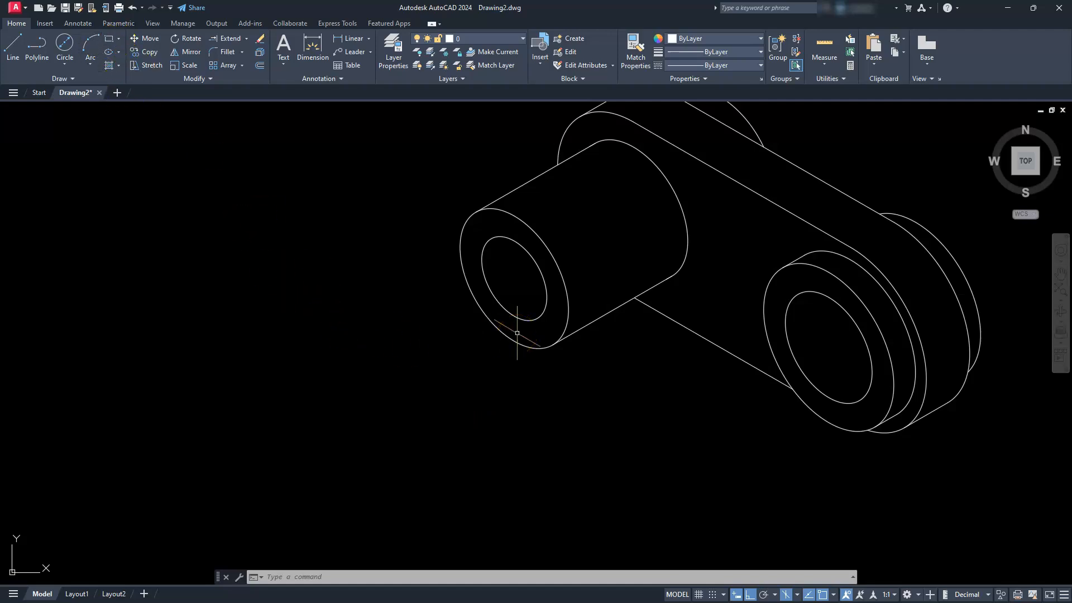
text(EL)
key(Return)
text(i)
key(Return)
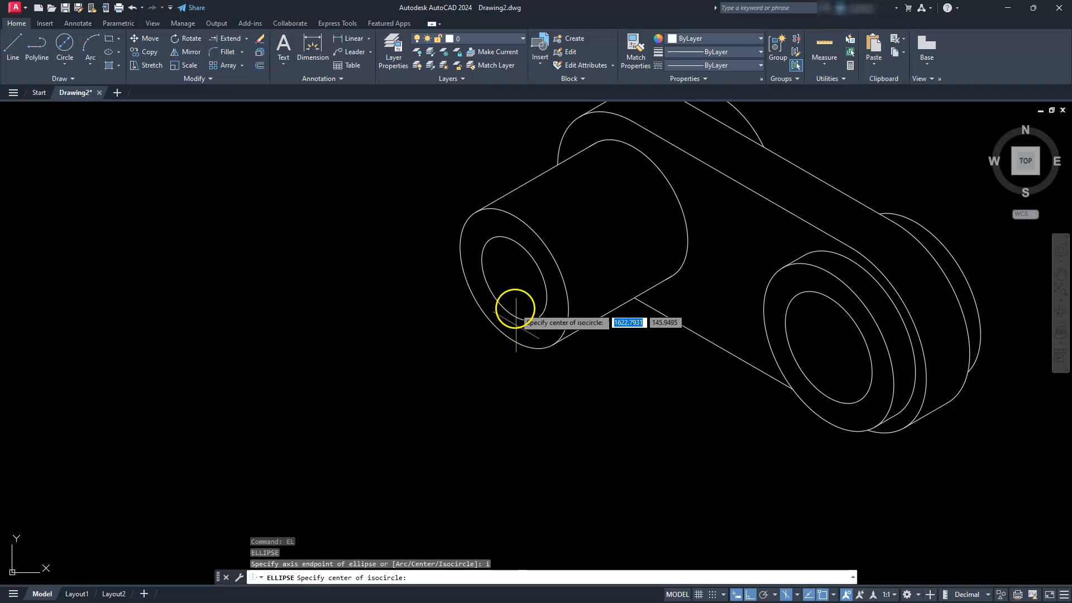
click(514, 277)
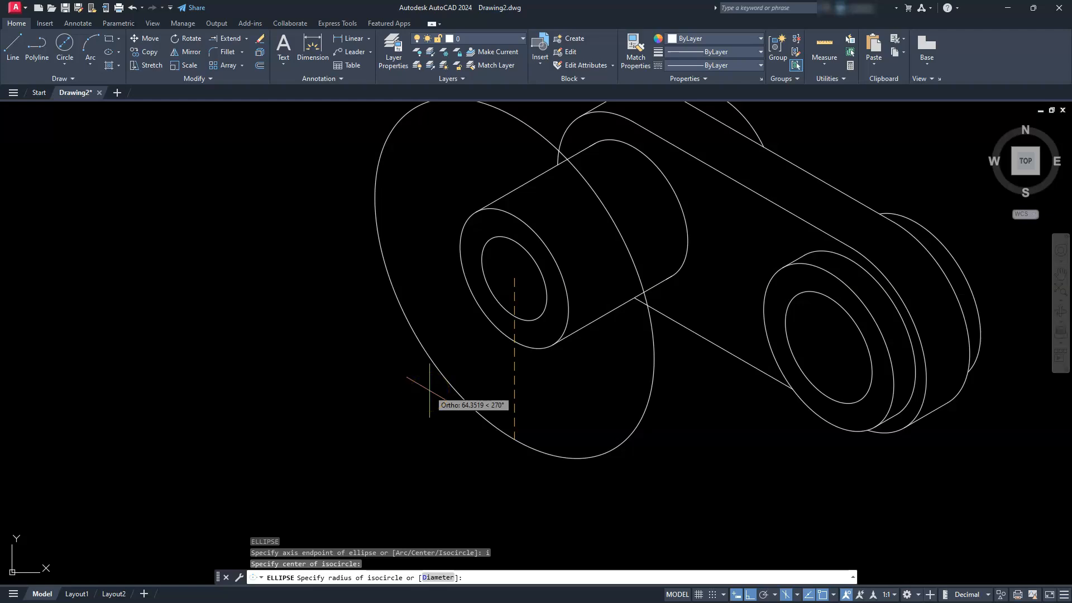
text(35)
key(Return)
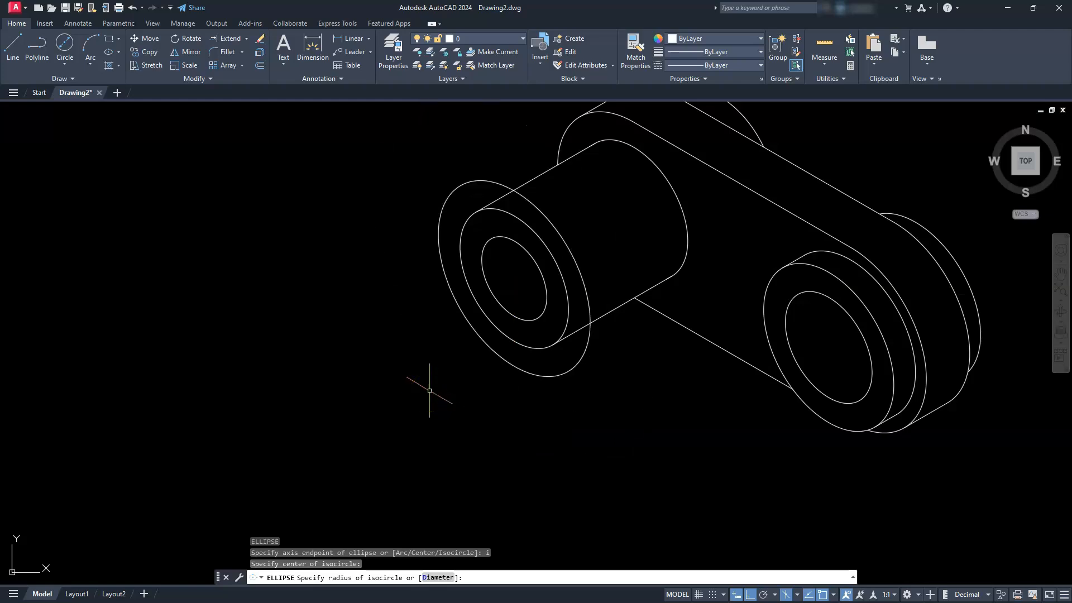
key(Escape)
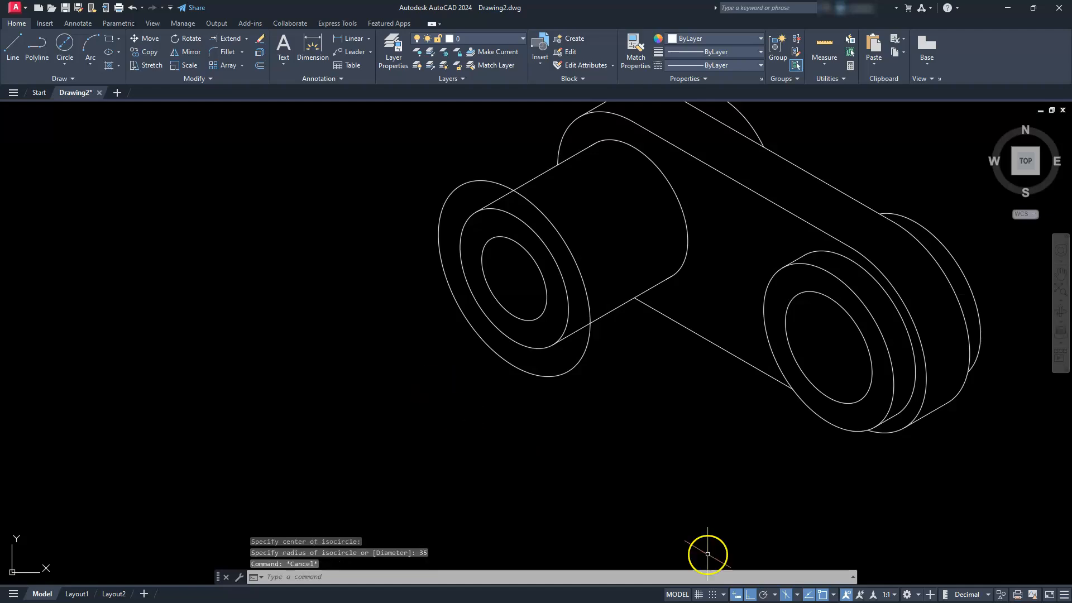
- Switch to the top isoplane and copy the front face's two outer isocircles backward along the central cylinder's 30° axis
click(797, 598)
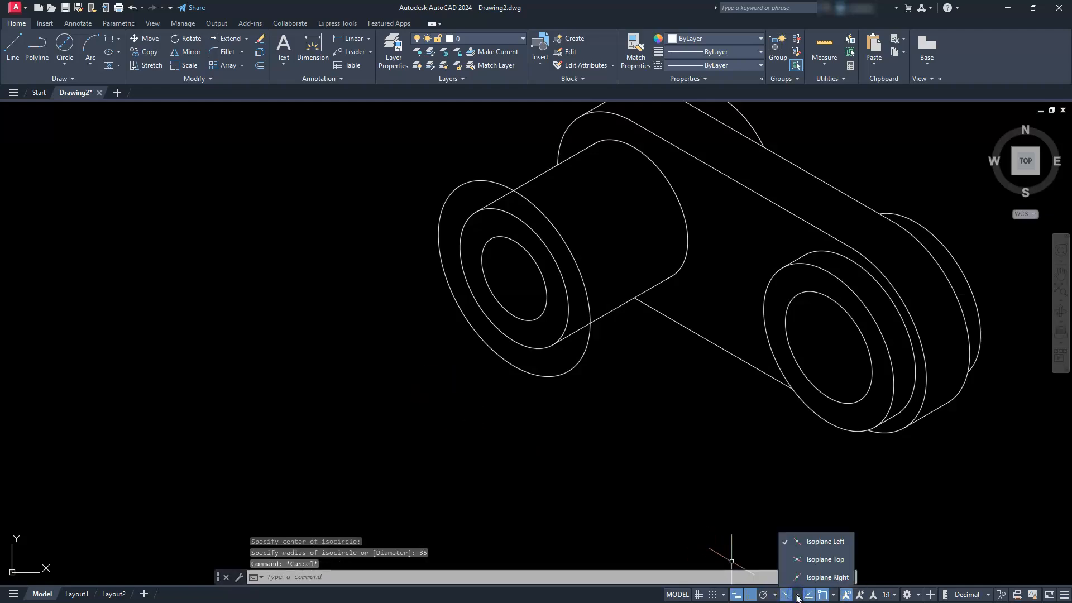
click(819, 556)
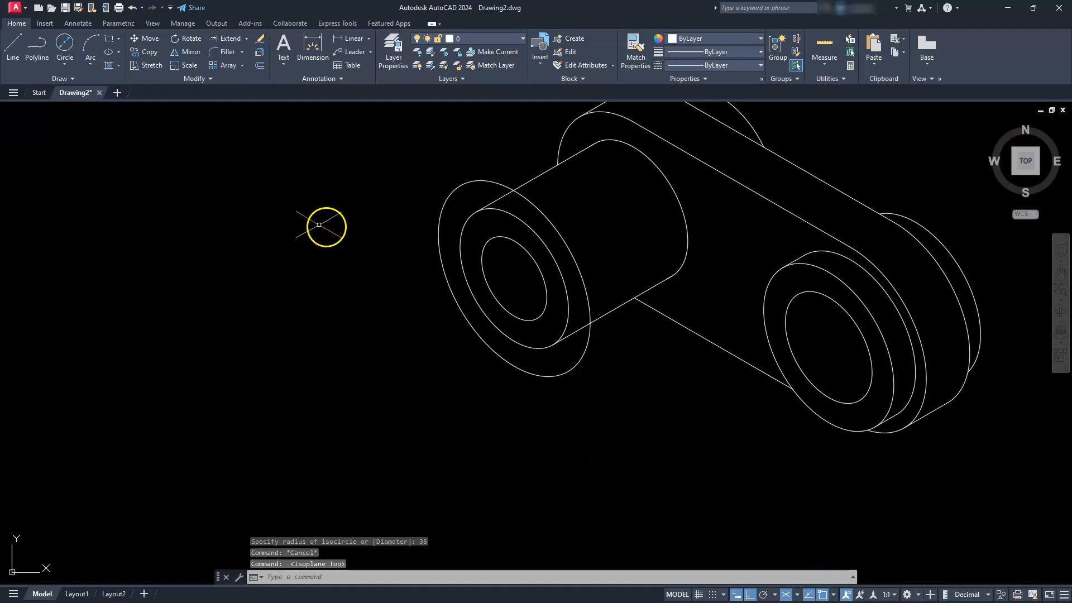
click(149, 52)
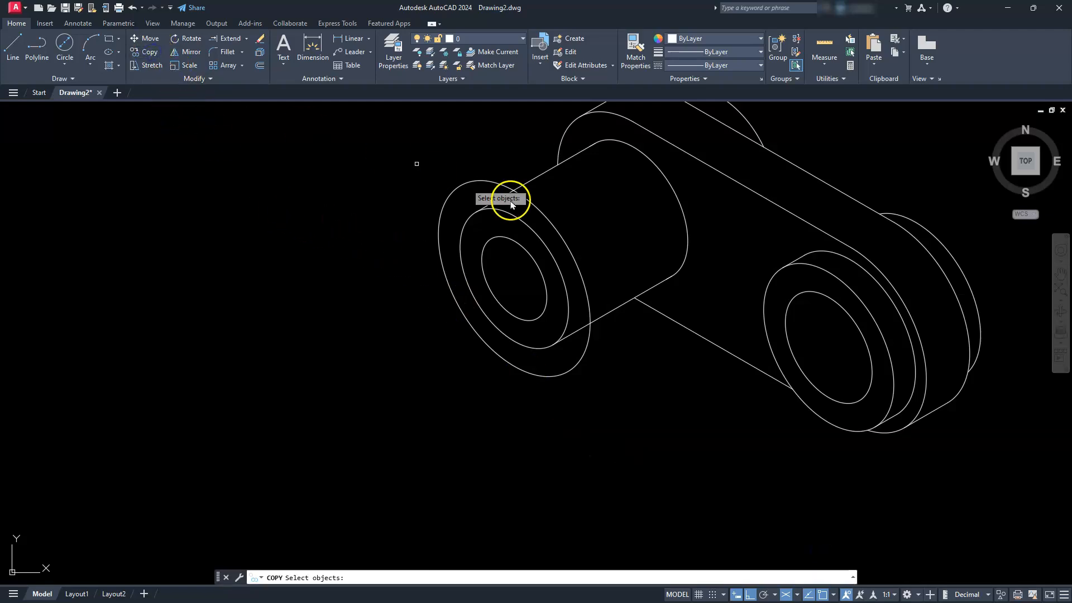
click(473, 180)
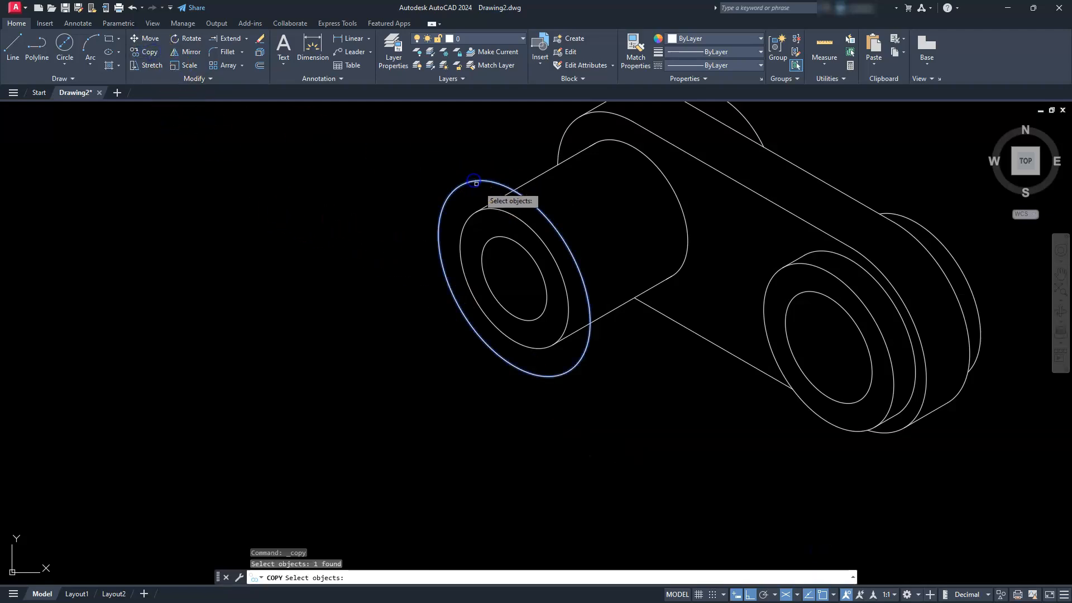
click(516, 220)
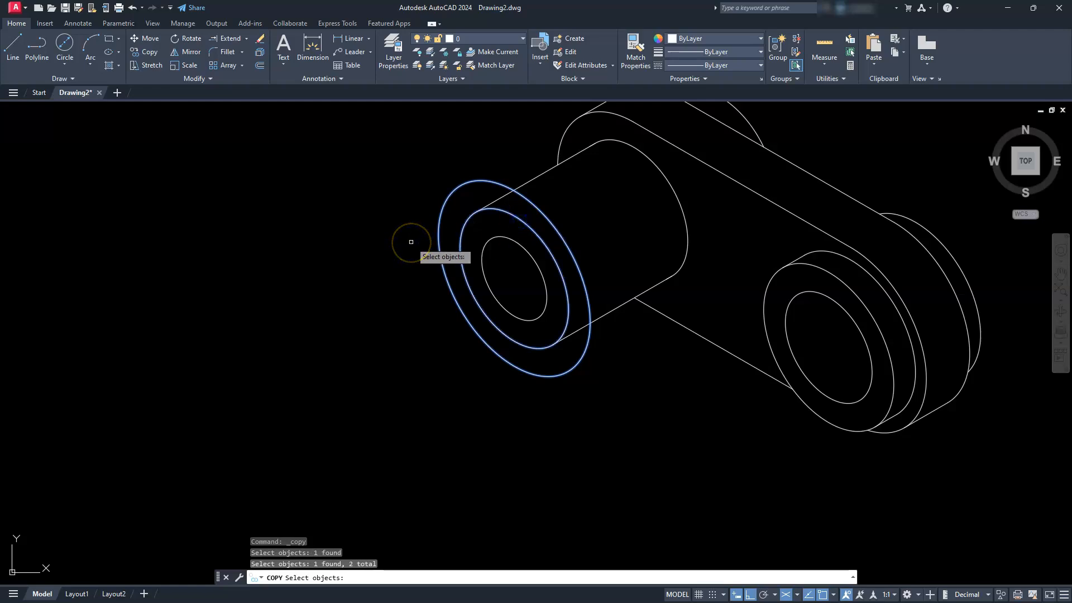
key(Return)
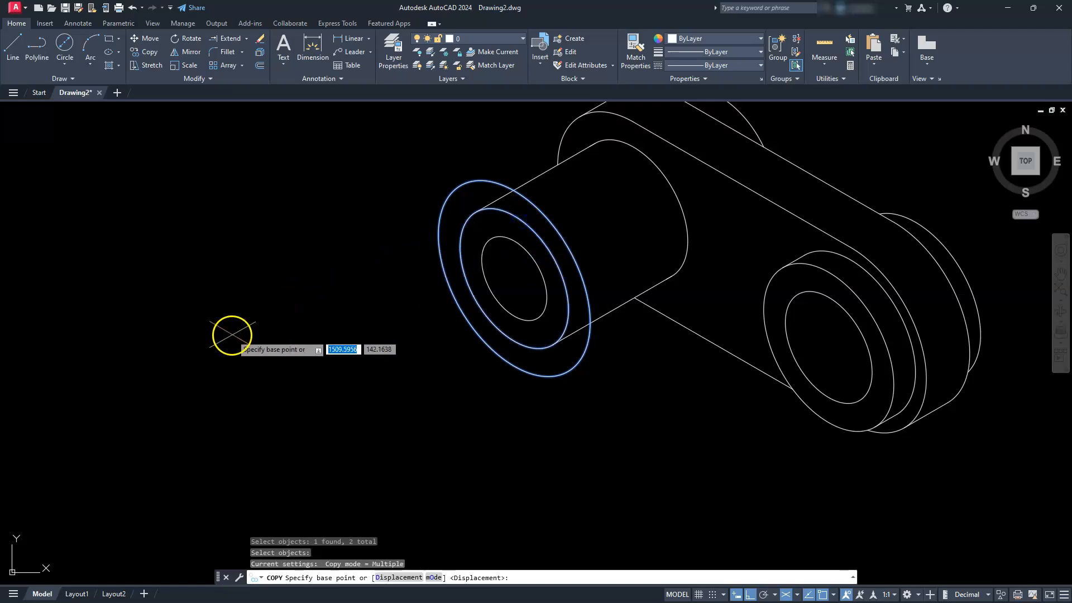
click(230, 335)
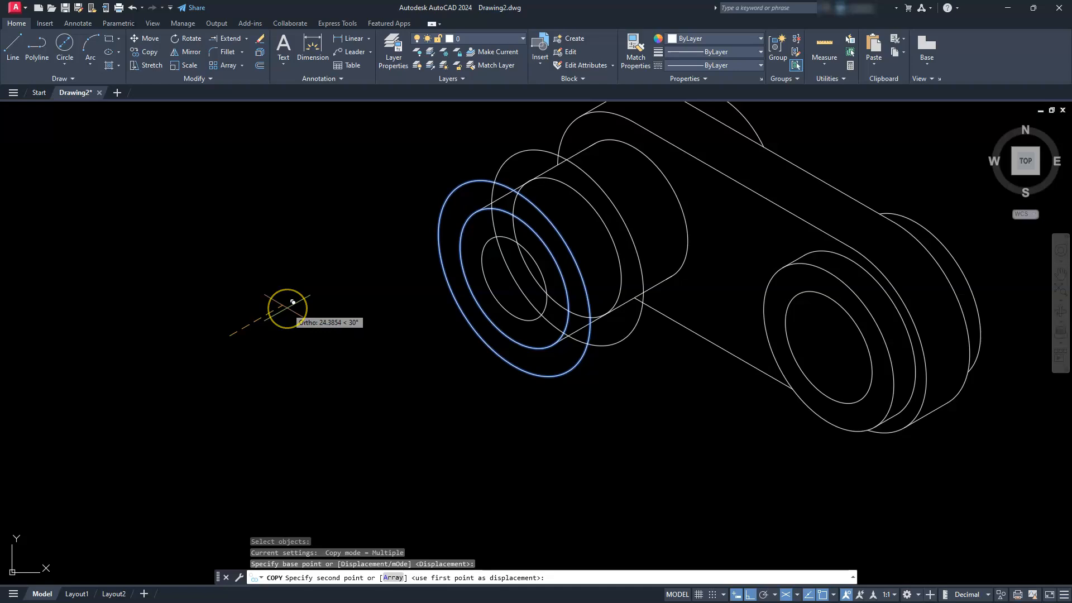
key(Return)
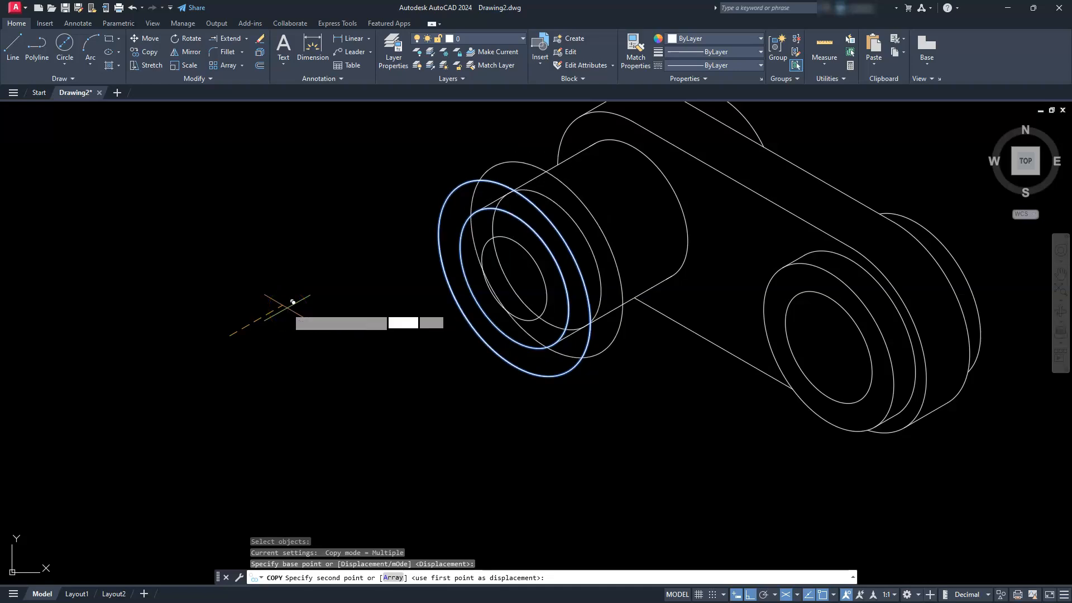
key(Escape)
key(Escape)
key(Escape)
key(Escape)
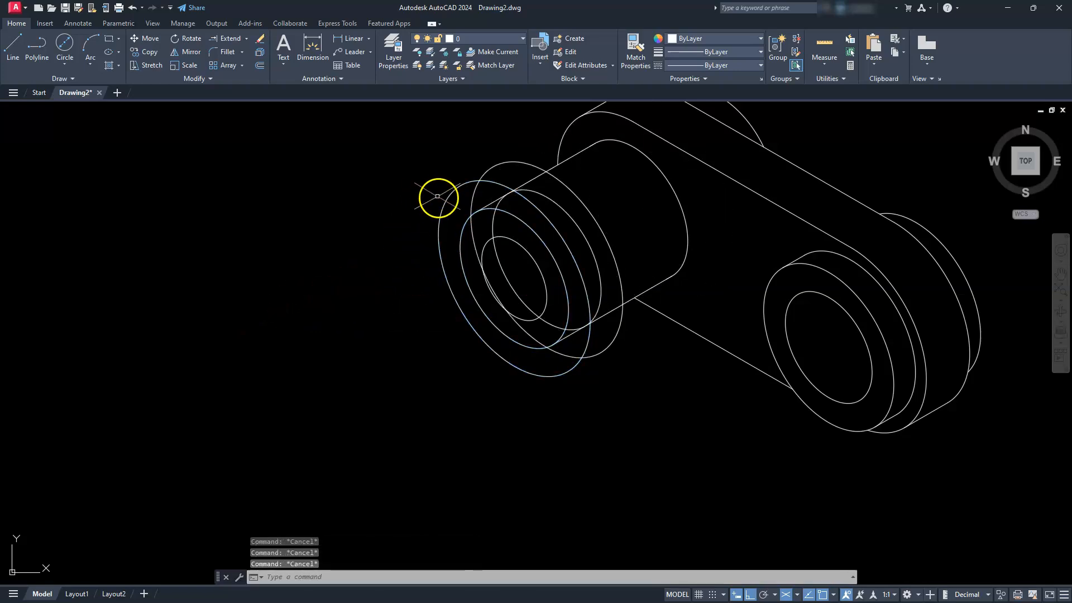
- Delete the large frontmost isocircle around the end of the protruding cylinder
click(443, 200)
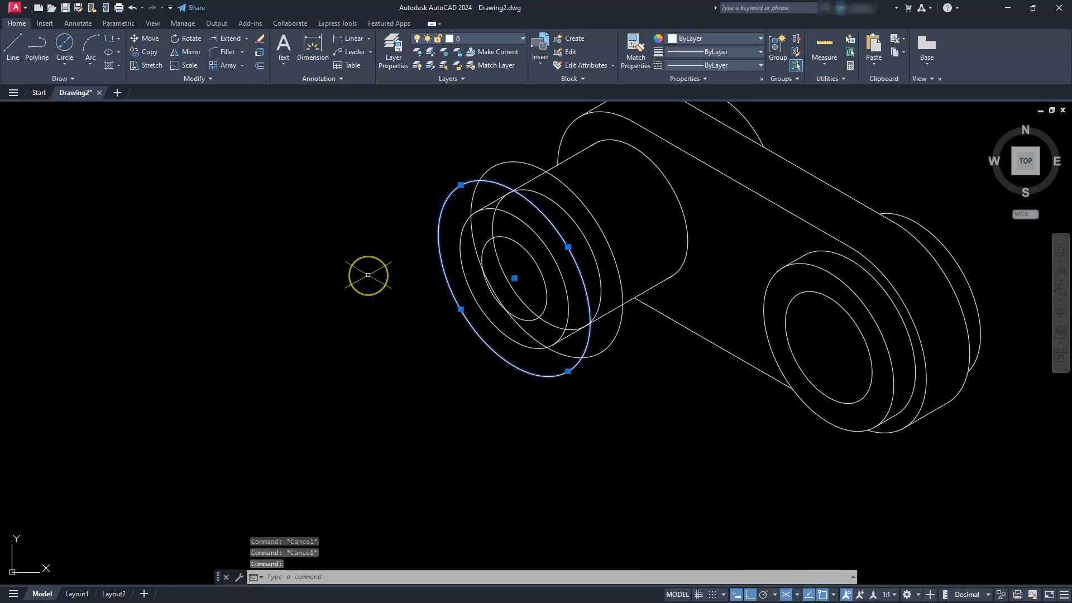
key(Delete)
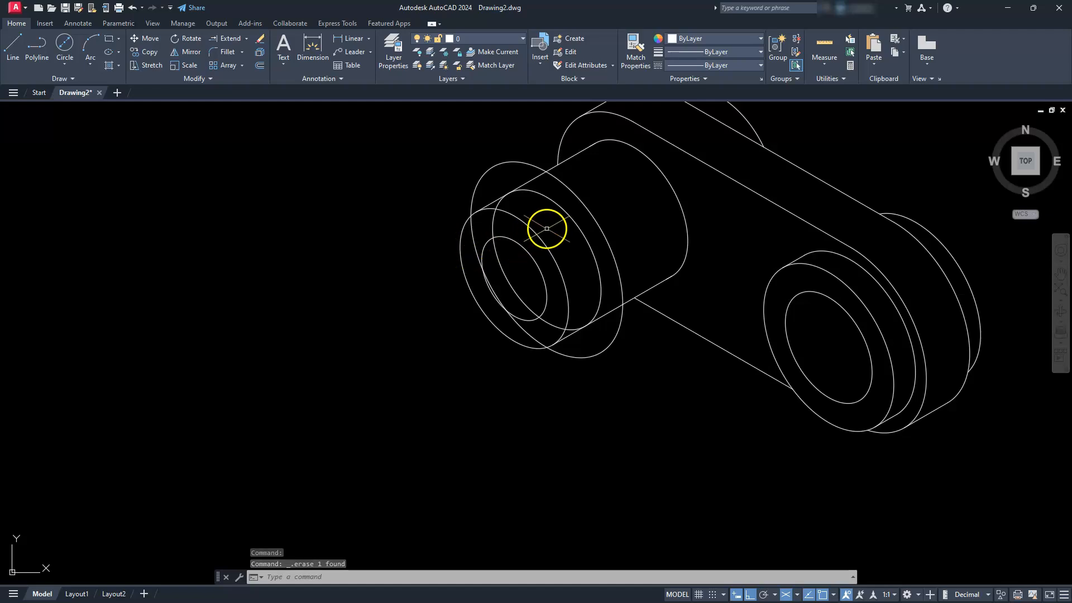
middle_drag(546, 230, 593, 319)
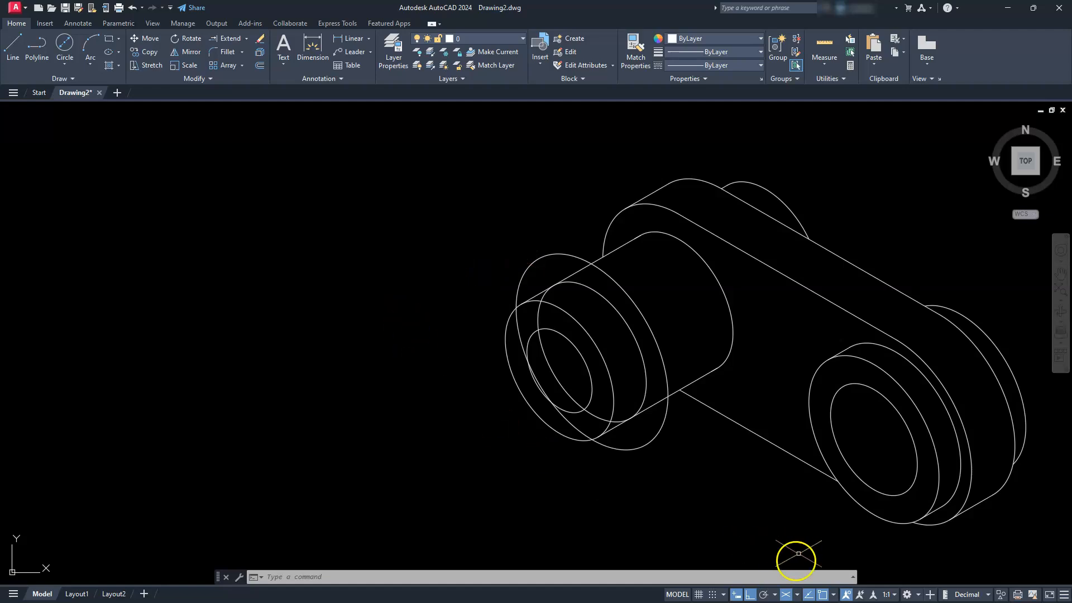
- Set the left isoplane and draw an isocircle of radius 100 centred on the cylinder's larger collar circle
click(796, 594)
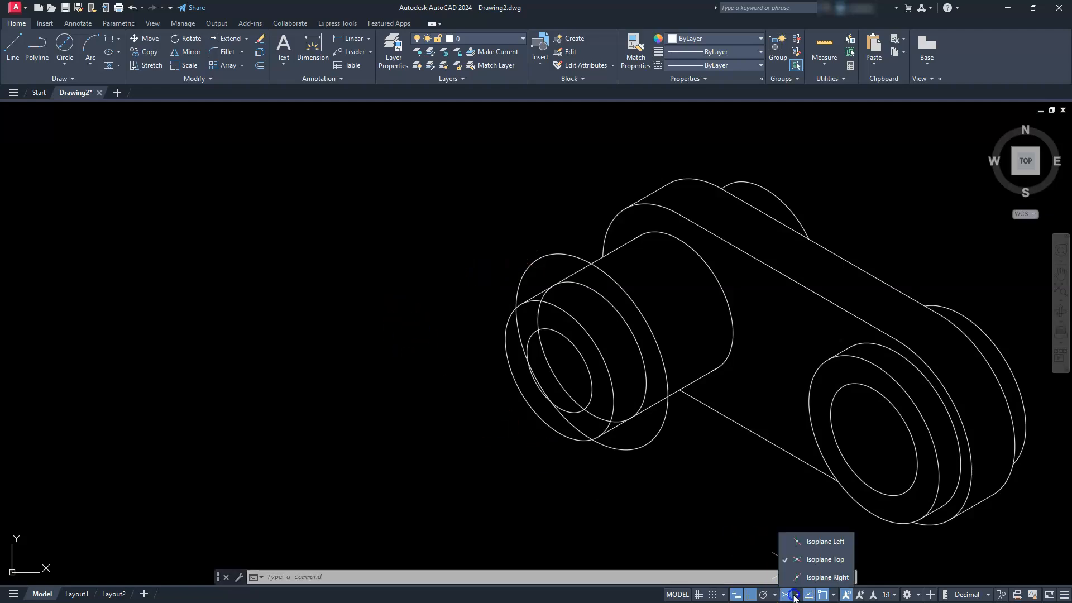
click(803, 542)
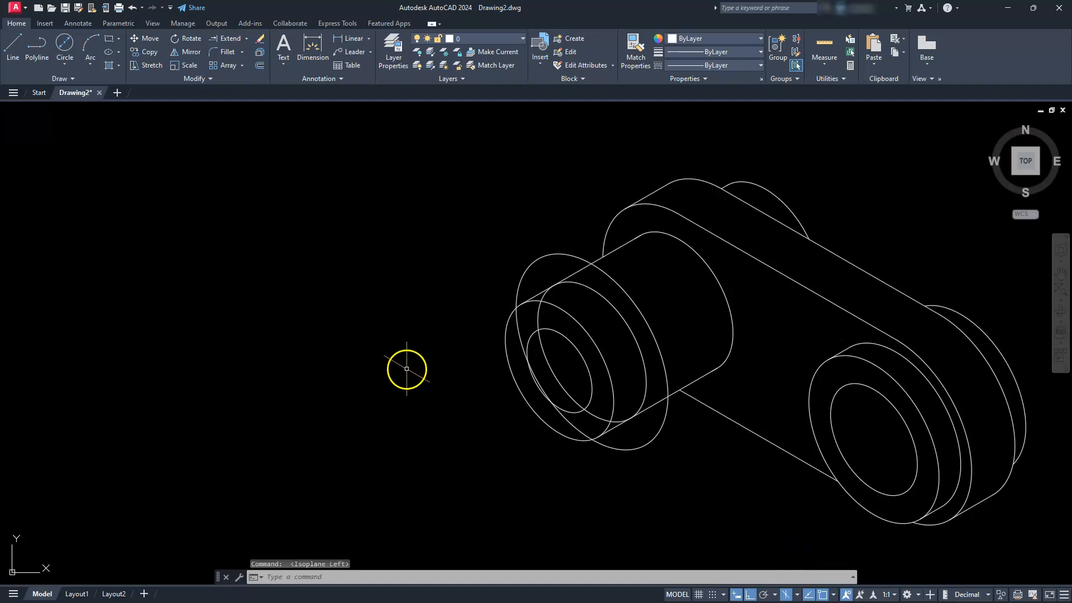
text(EL)
key(Return)
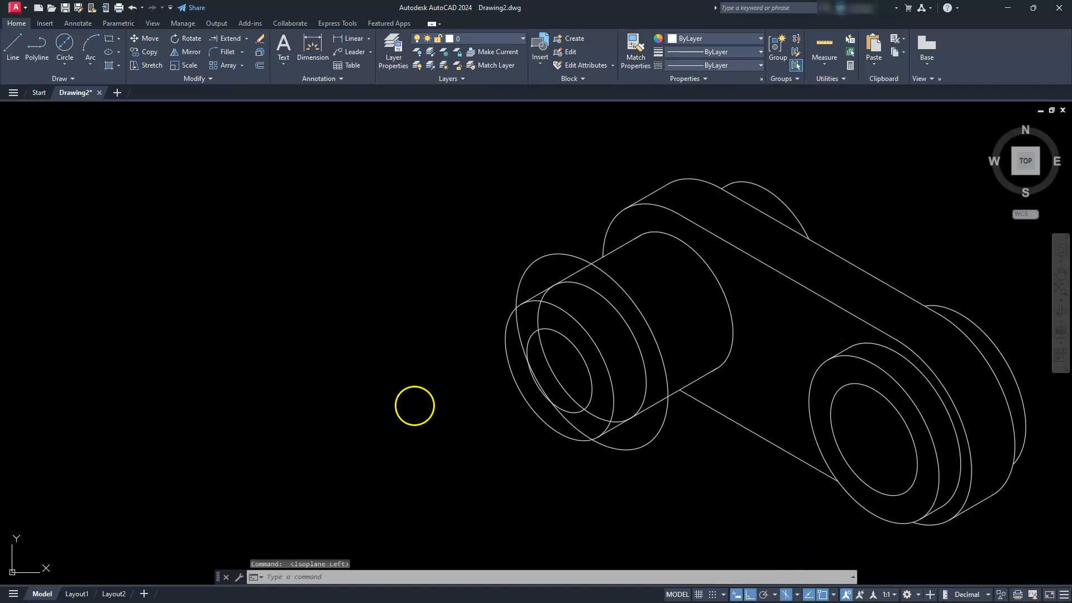
text(i)
key(Return)
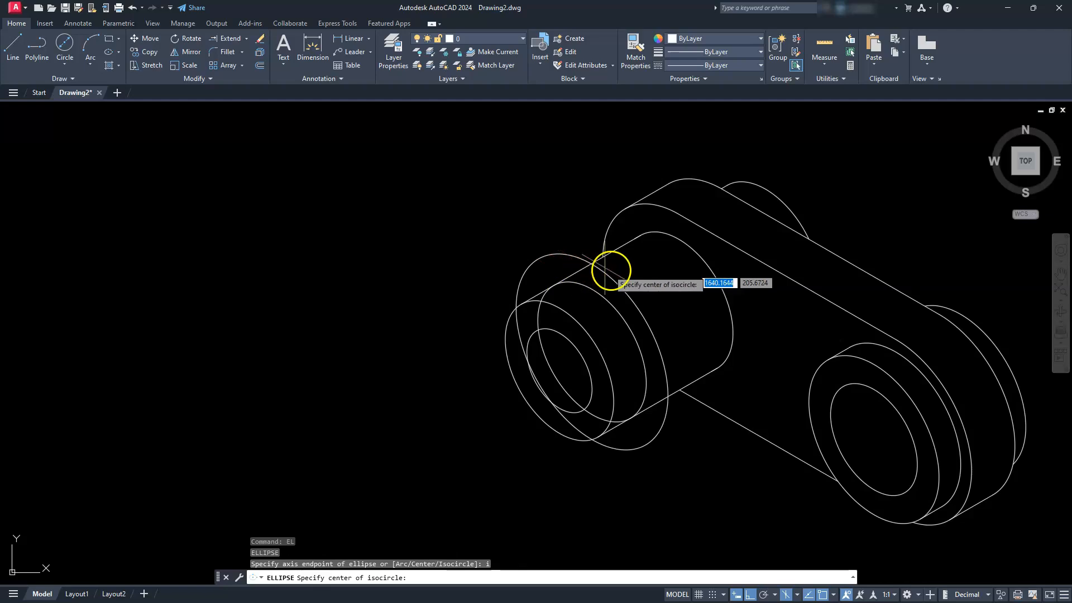
click(593, 351)
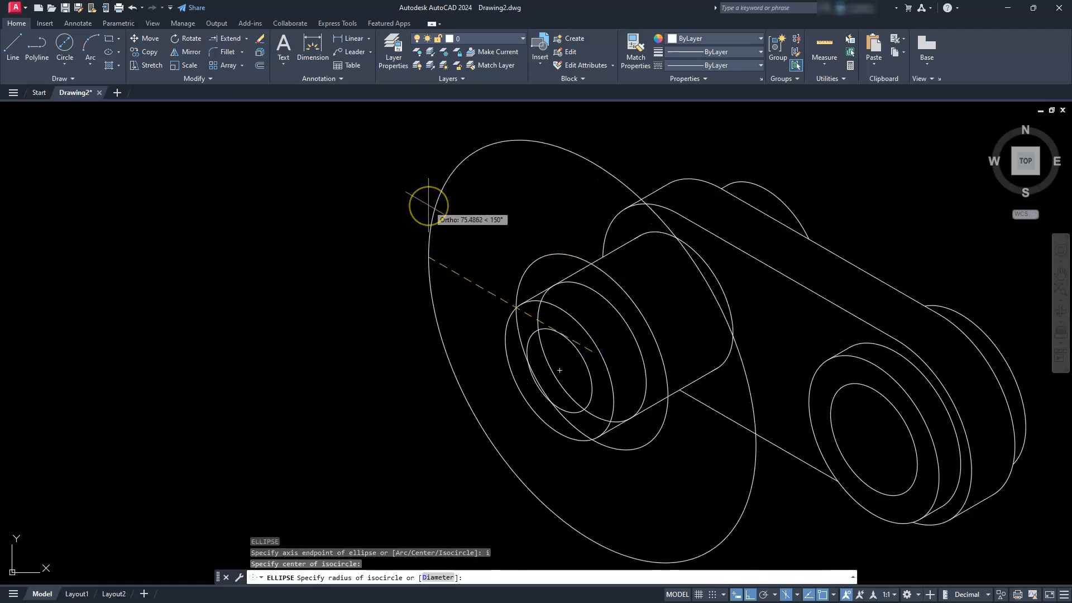
text(100)
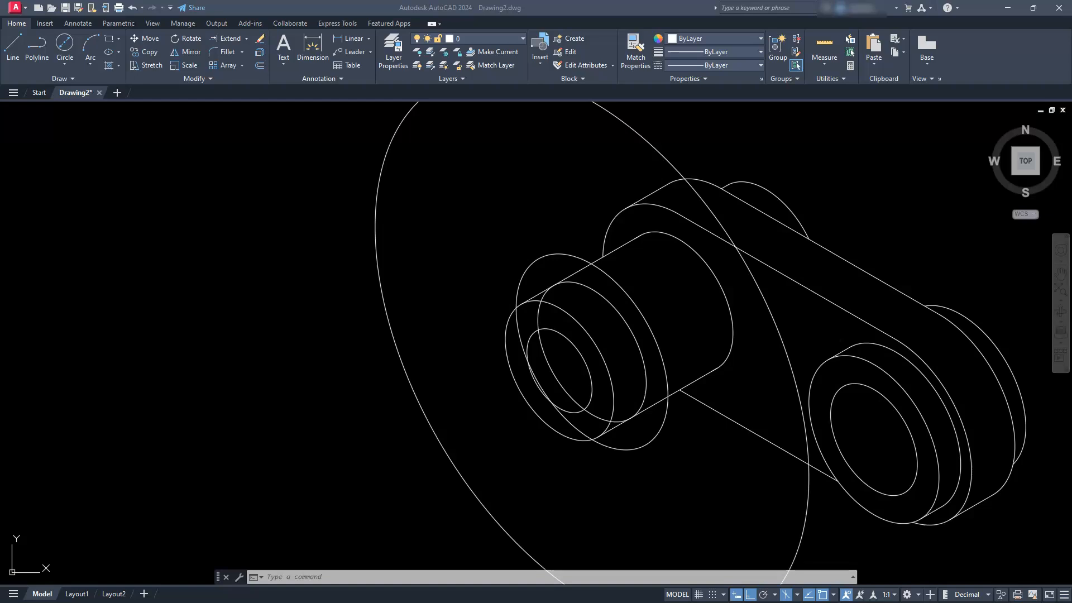
mouse_move(204, 301)
mouse_down()
mouse_move(201, 385)
mouse_move(296, 394)
mouse_up()
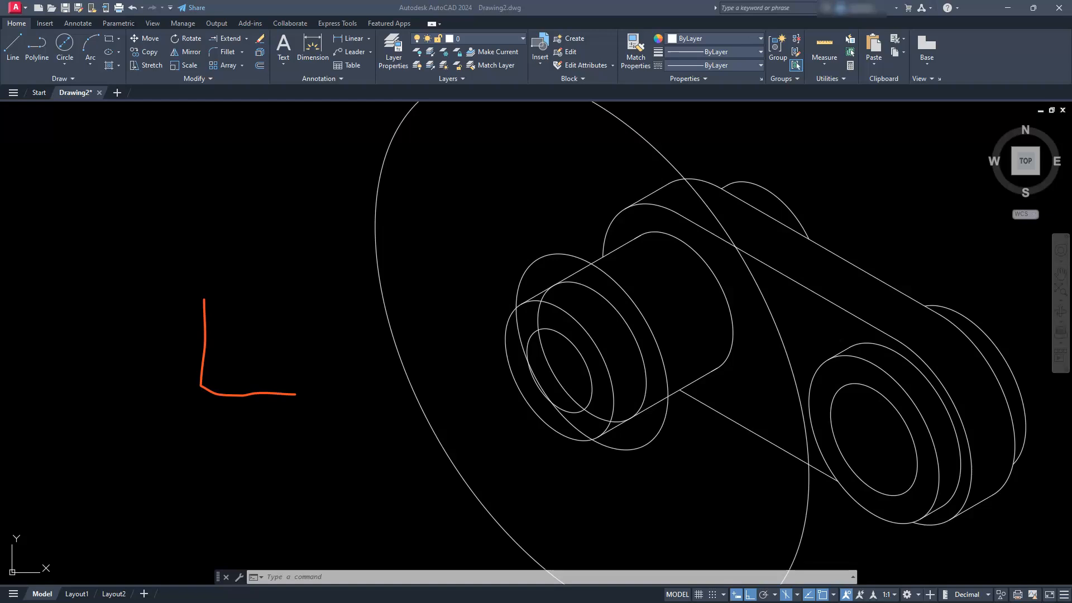
mouse_move(207, 298)
mouse_down()
mouse_move(299, 392)
mouse_move(247, 411)
mouse_up()
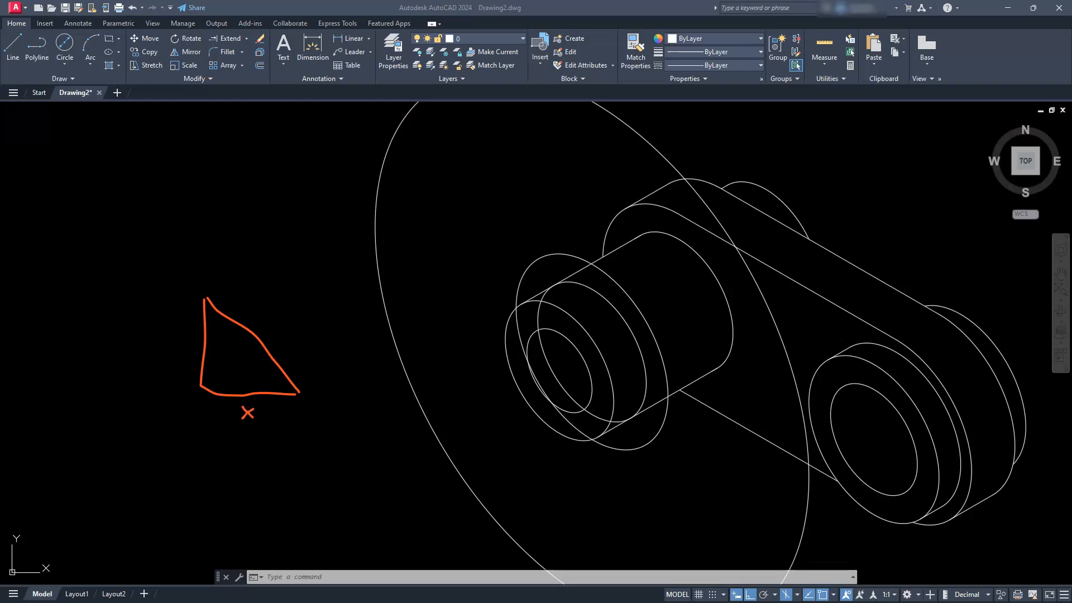
mouse_move(183, 337)
mouse_down()
mouse_move(191, 348)
mouse_move(174, 350)
mouse_up()
mouse_move(287, 376)
mouse_down()
mouse_move(264, 392)
mouse_move(285, 358)
mouse_move(313, 355)
mouse_move(313, 365)
mouse_move(320, 355)
mouse_up()
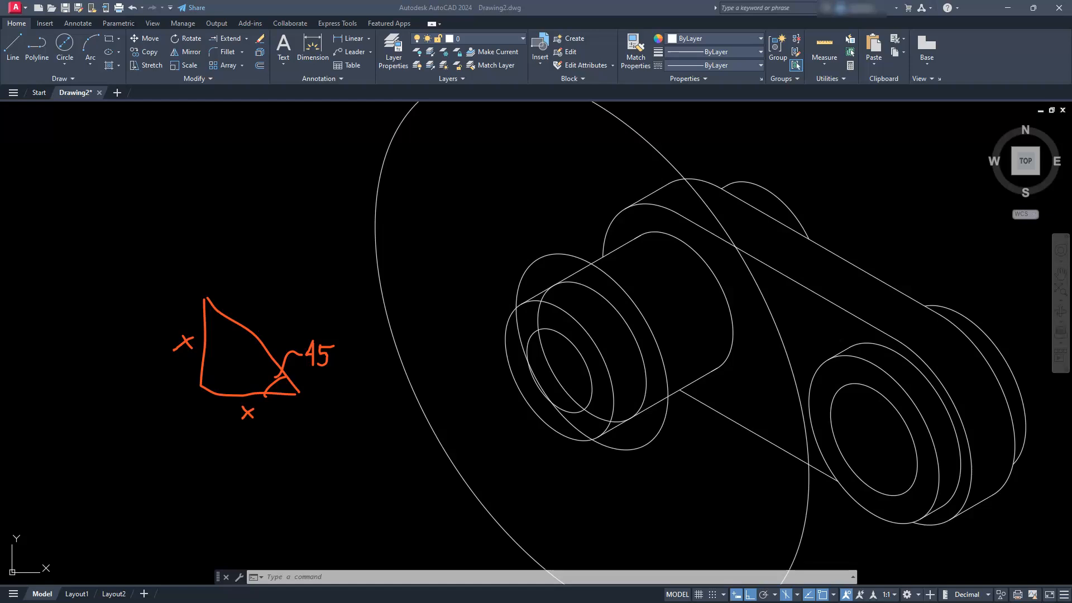
drag(206, 323, 226, 316)
drag(217, 375, 216, 387)
key(Escape)
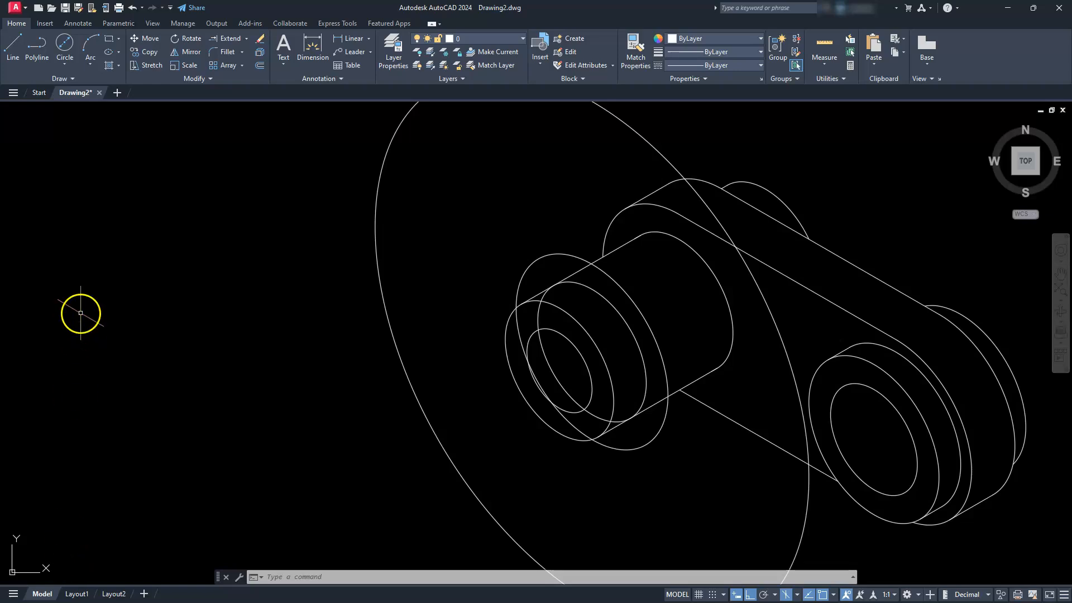
- Draw a closed triangle from the large isocircle's centre, with a 60-unit leg toward 150° and a 60-unit leg straight up
click(12, 45)
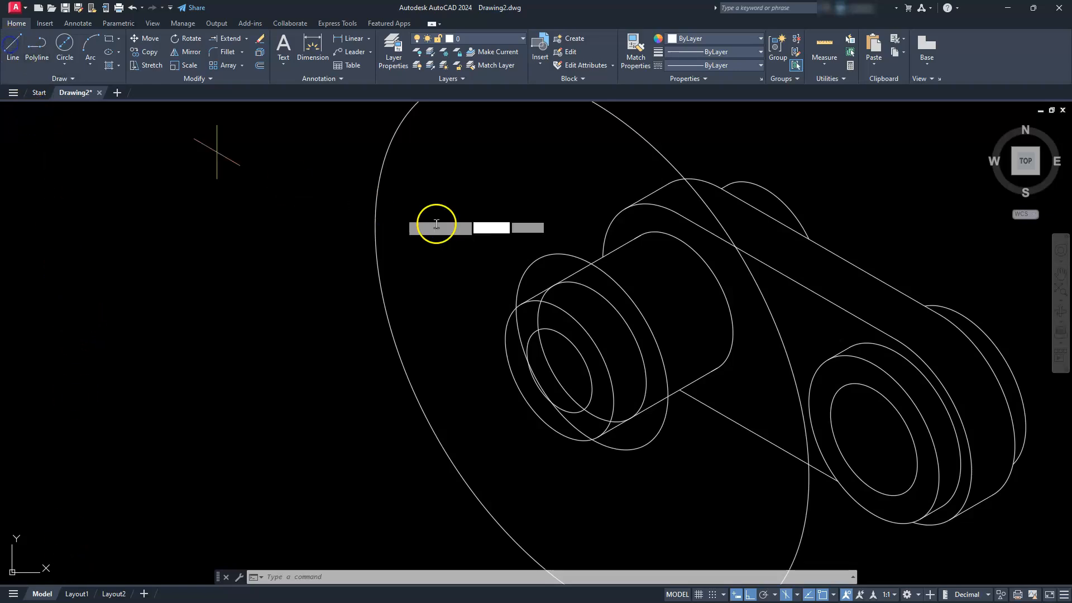
click(592, 353)
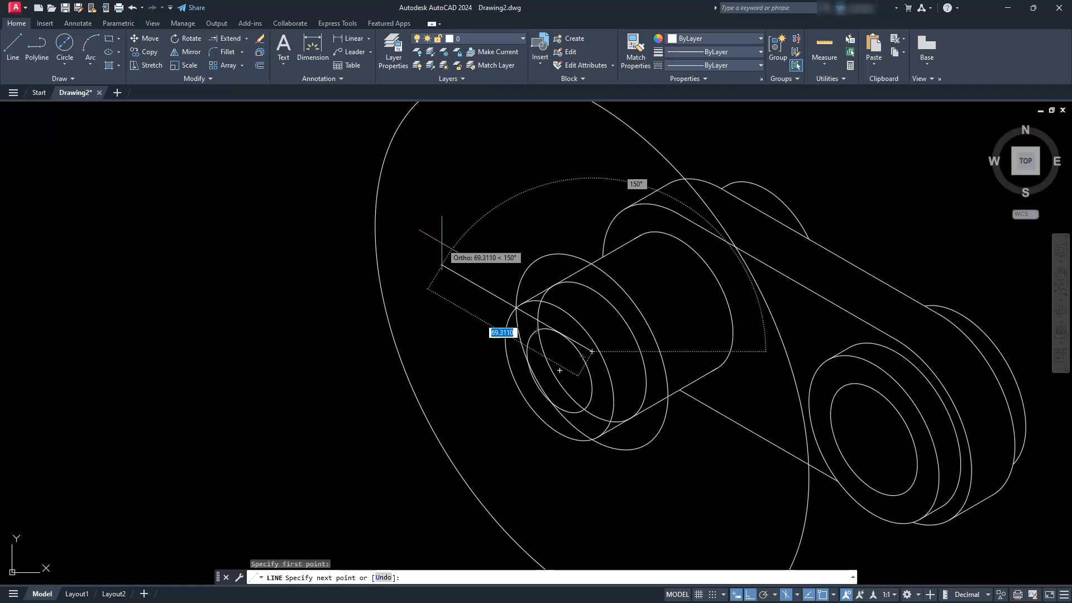
text(60)
key(Return)
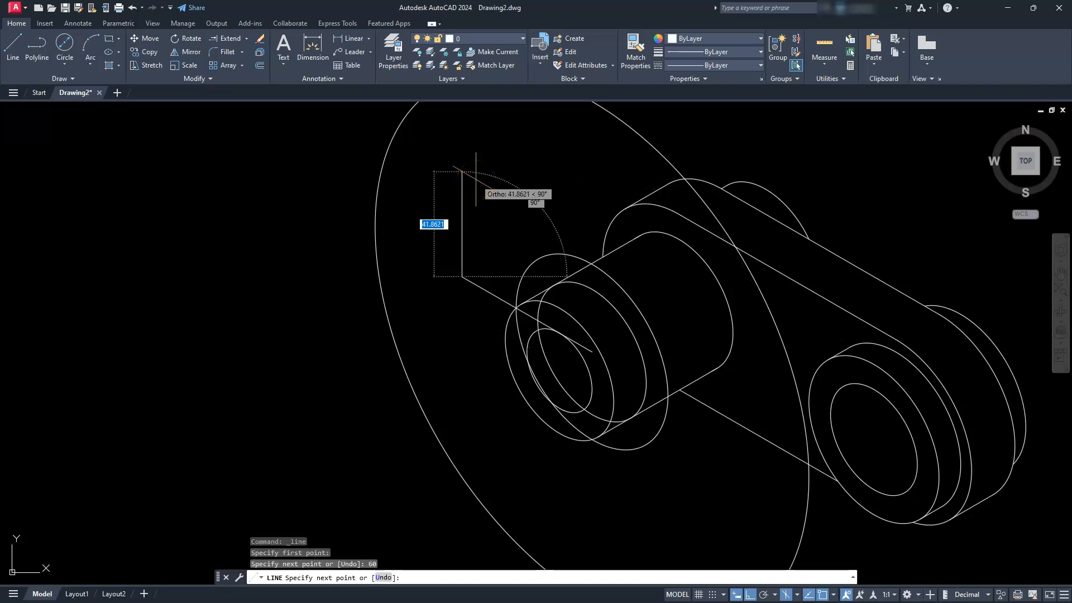
text(60)
key(Return)
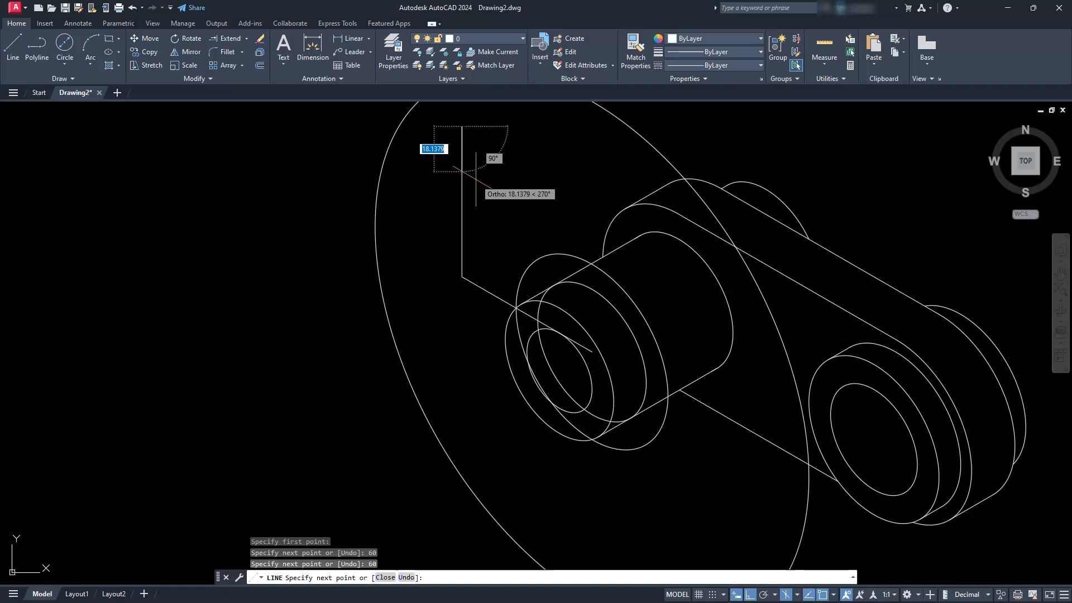
text(c)
key(Return)
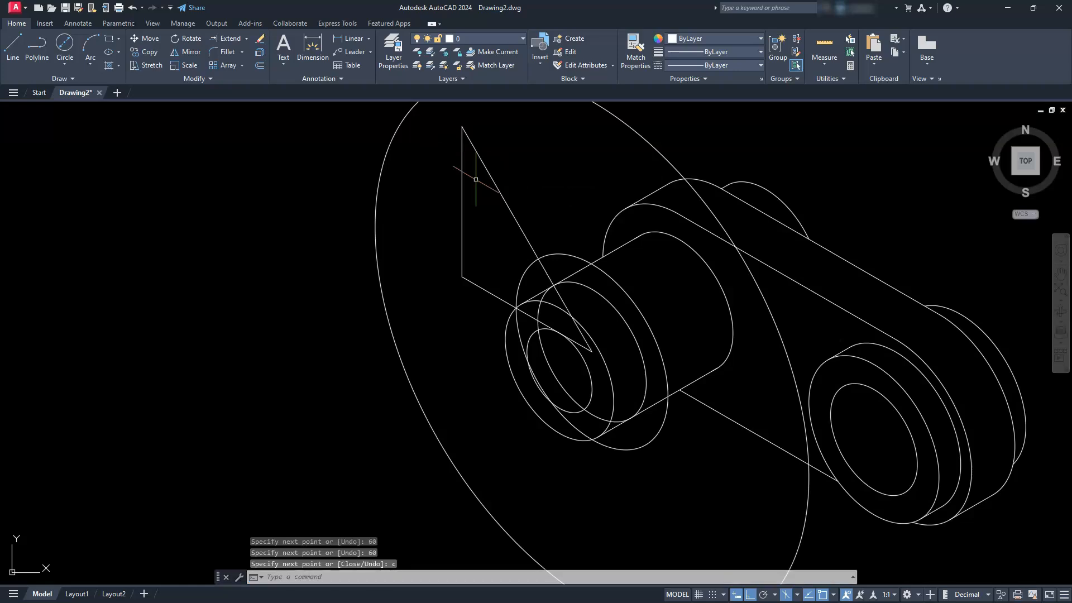
key(Escape)
key(Escape)
- Delete the triangle's two 60-unit legs, keeping only the sloped line
middle_drag(486, 268, 449, 318)
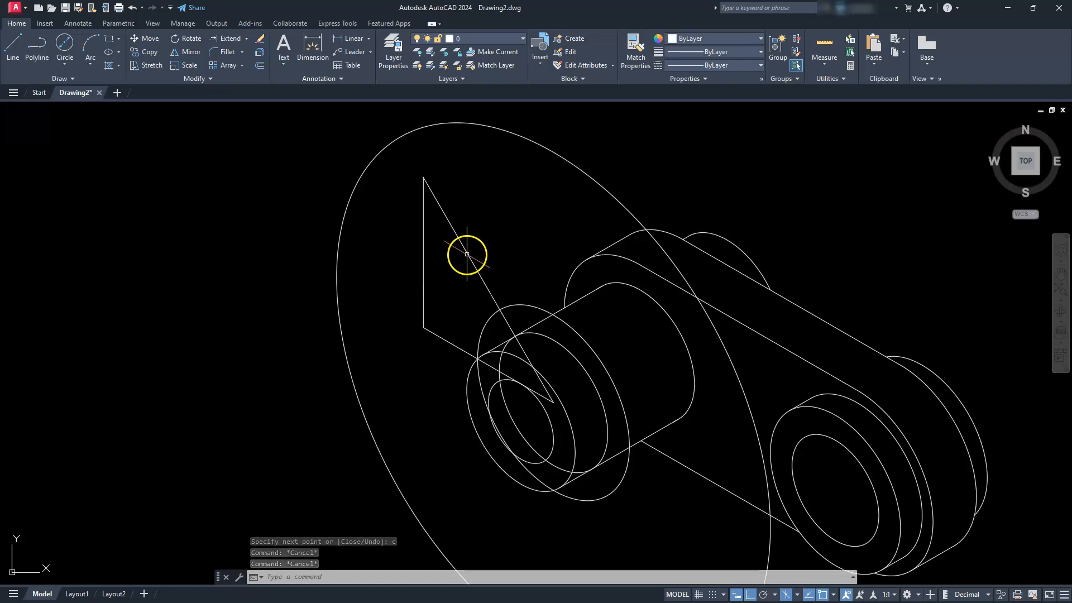
click(438, 289)
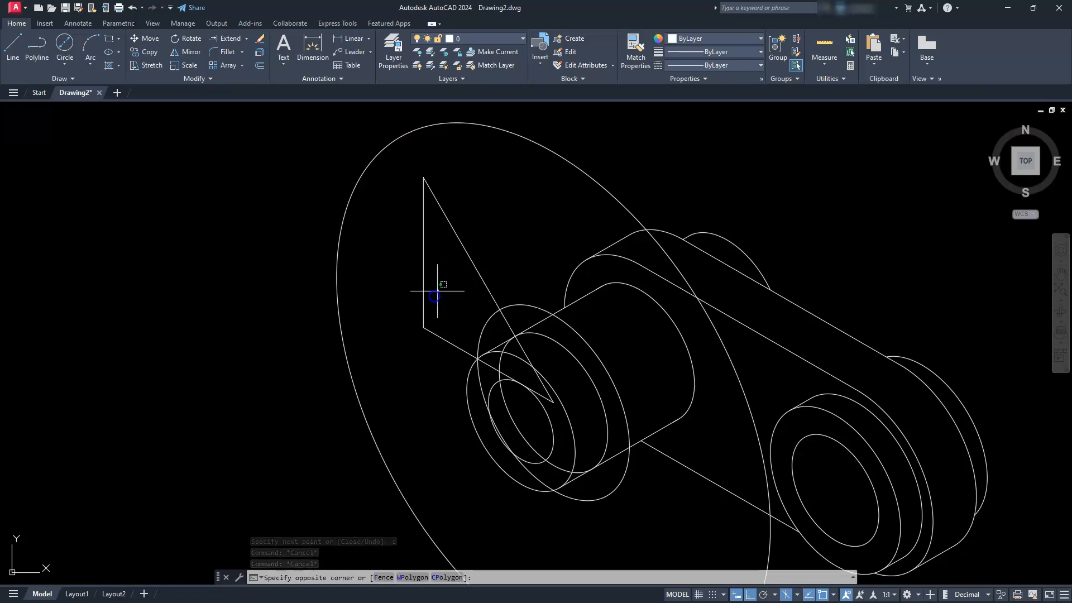
click(400, 346)
key(Delete)
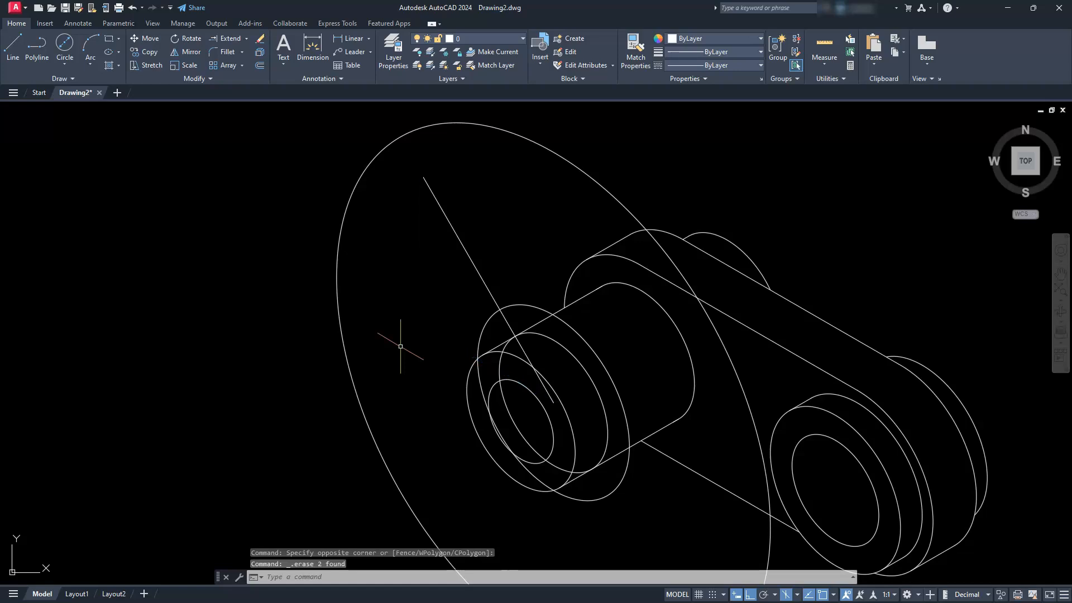
- Extend the upper end of the sloped line to the radius 100 isocircle
click(229, 38)
click(427, 182)
middle_drag(383, 195, 397, 223)
key(Escape)
key(Escape)
key(Escape)
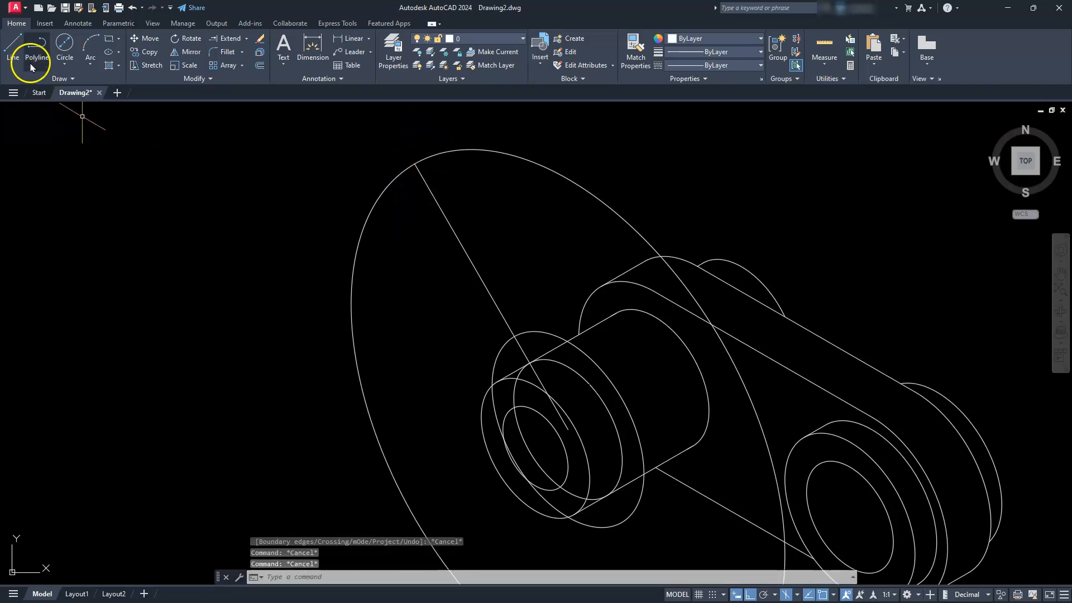
key(Escape)
- Draw an isocircle of radius 15 centred where the sloped line meets the large isocircle
text(el)
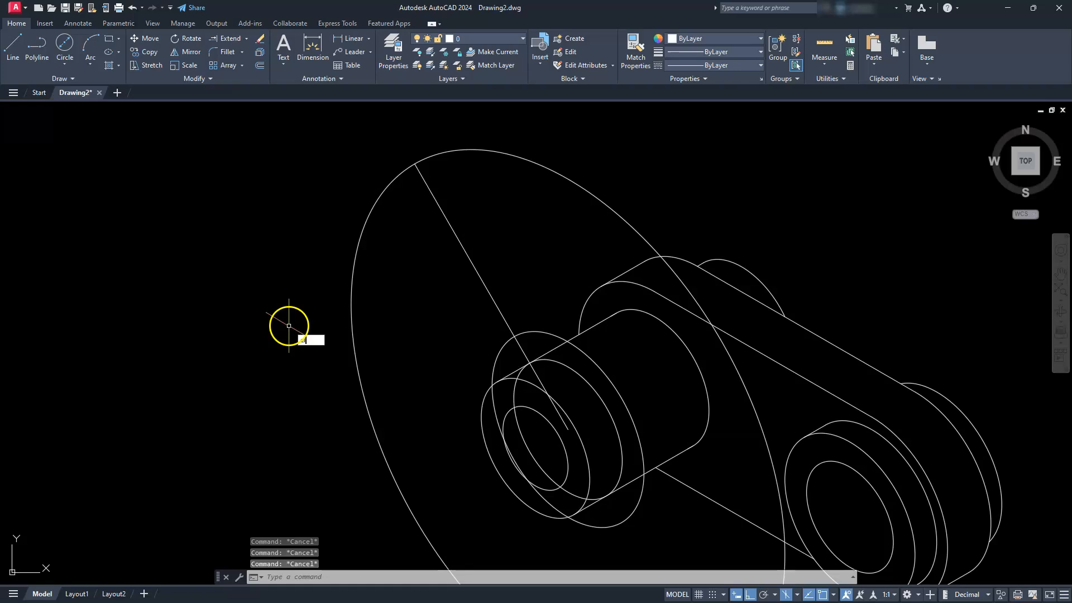
key(Return)
text(i)
key(Return)
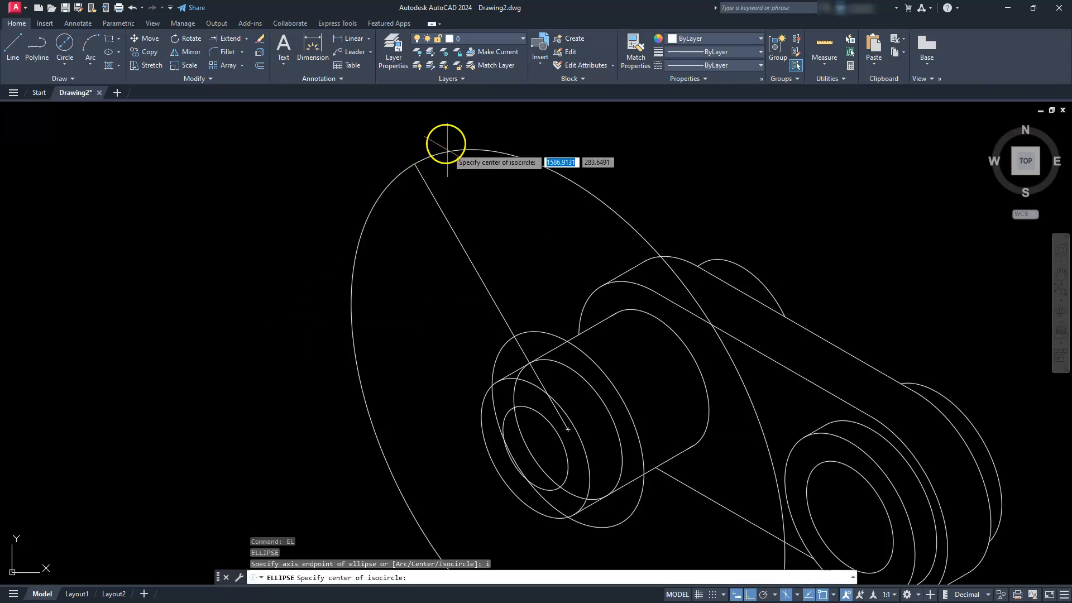
click(415, 164)
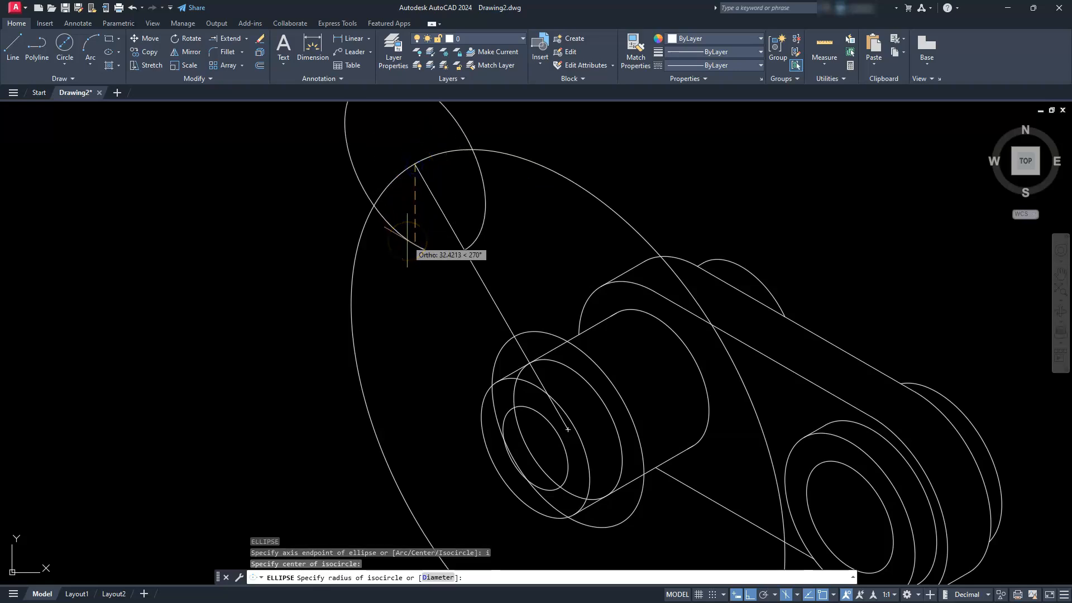
text(15)
key(Return)
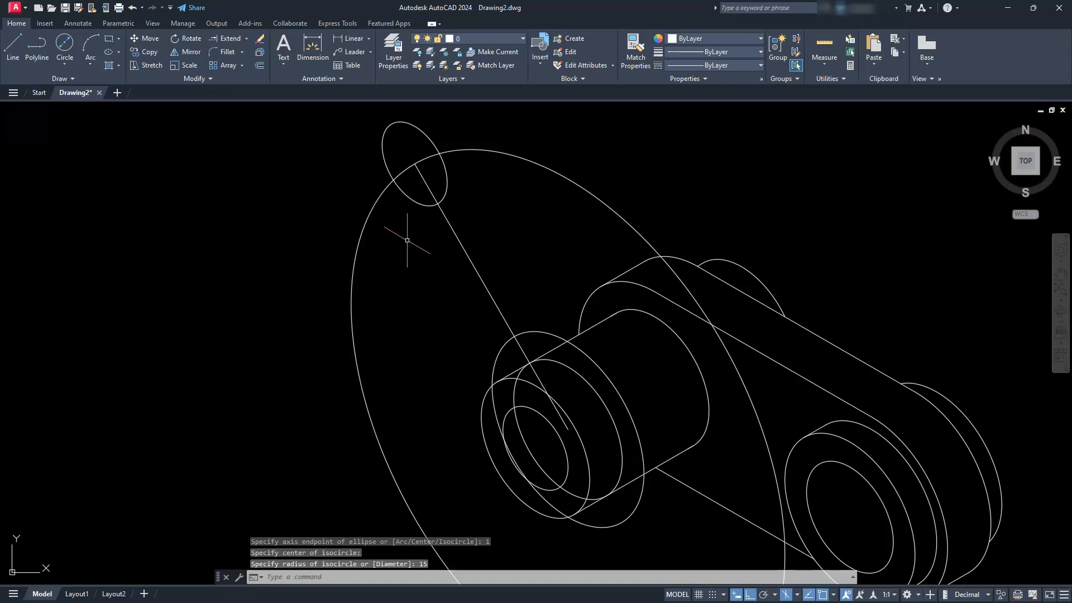
- Draw a concentric isocircle of diameter 20 inside the radius 15 isocircle at the sloped line's upper end
key(Return)
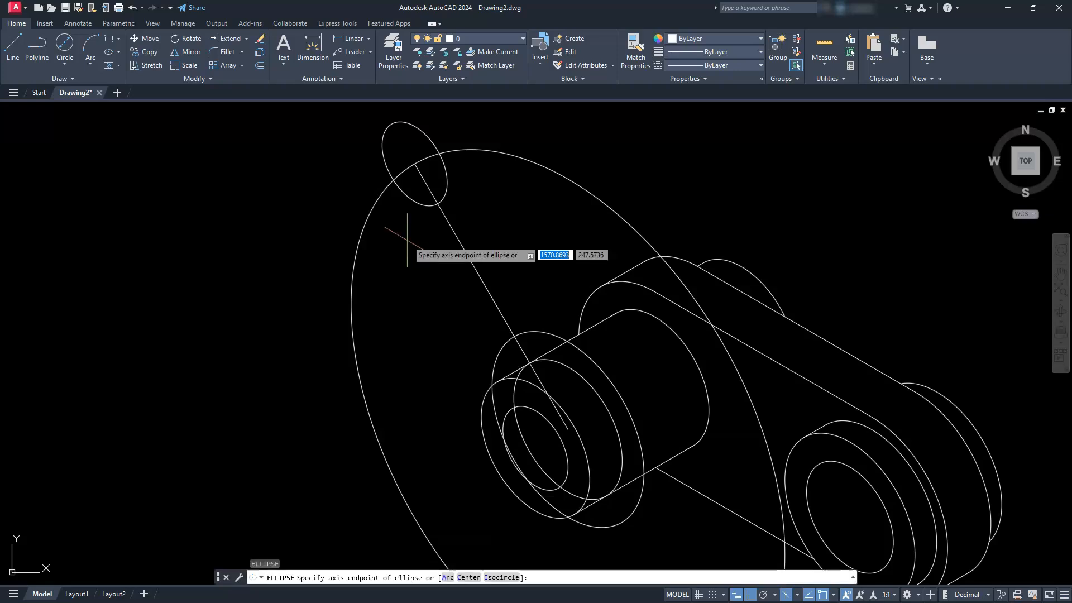
text(i)
key(Return)
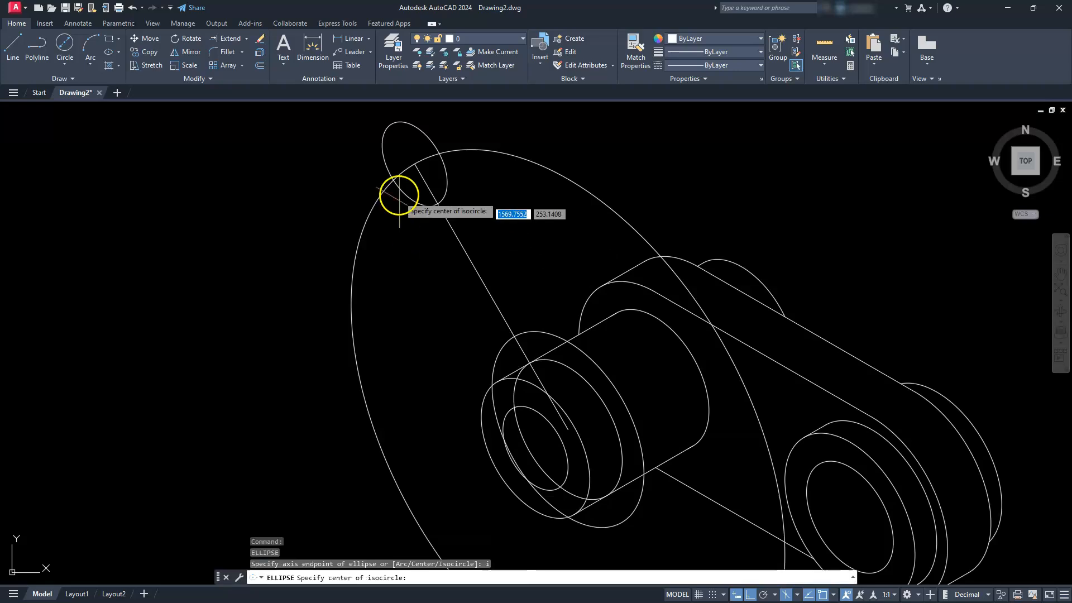
click(413, 163)
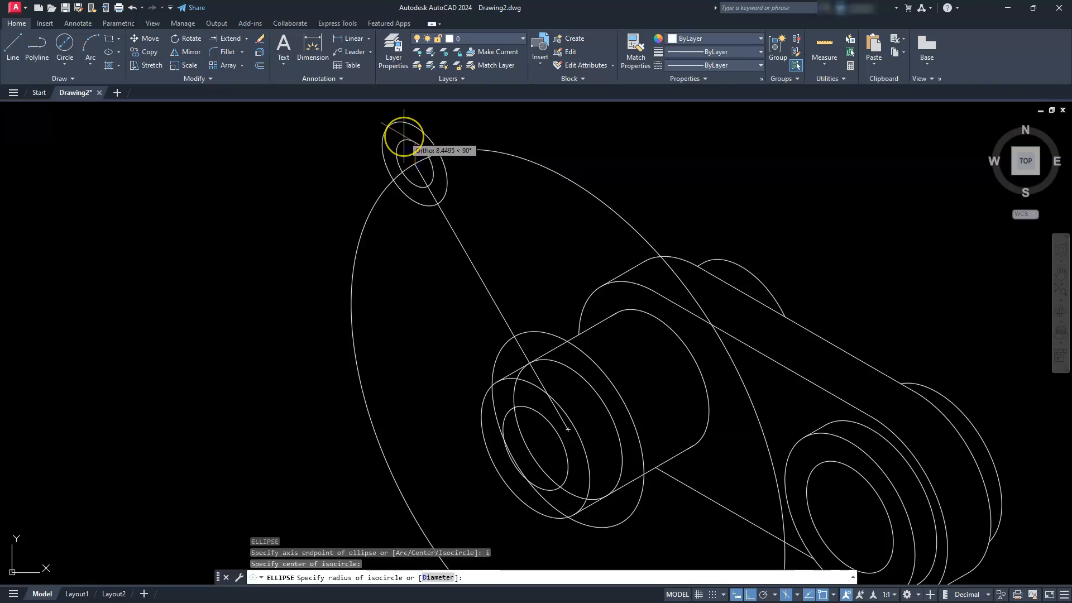
text(d)
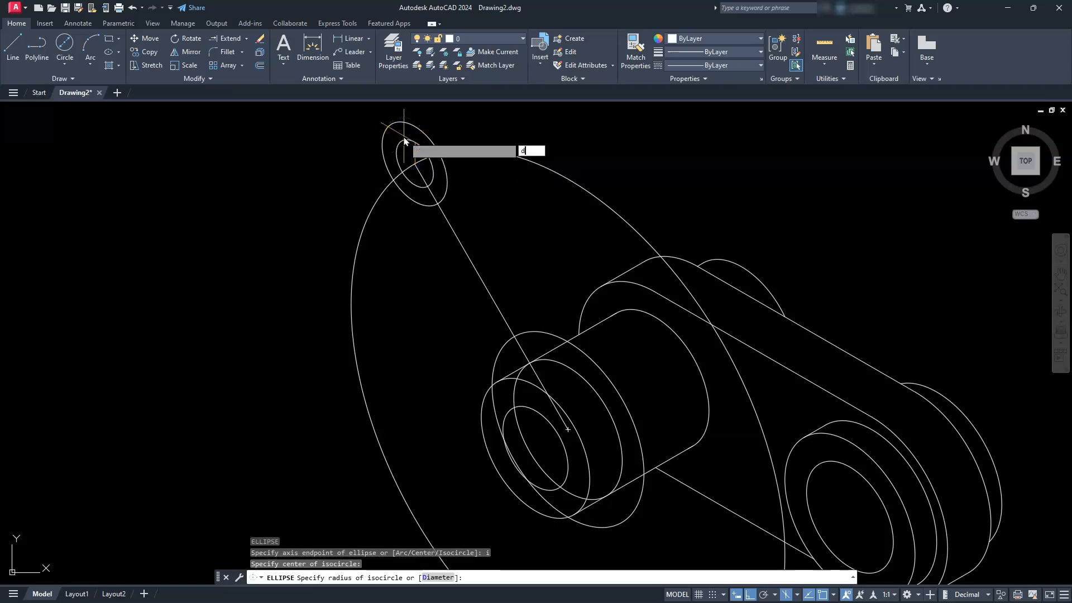
key(Return)
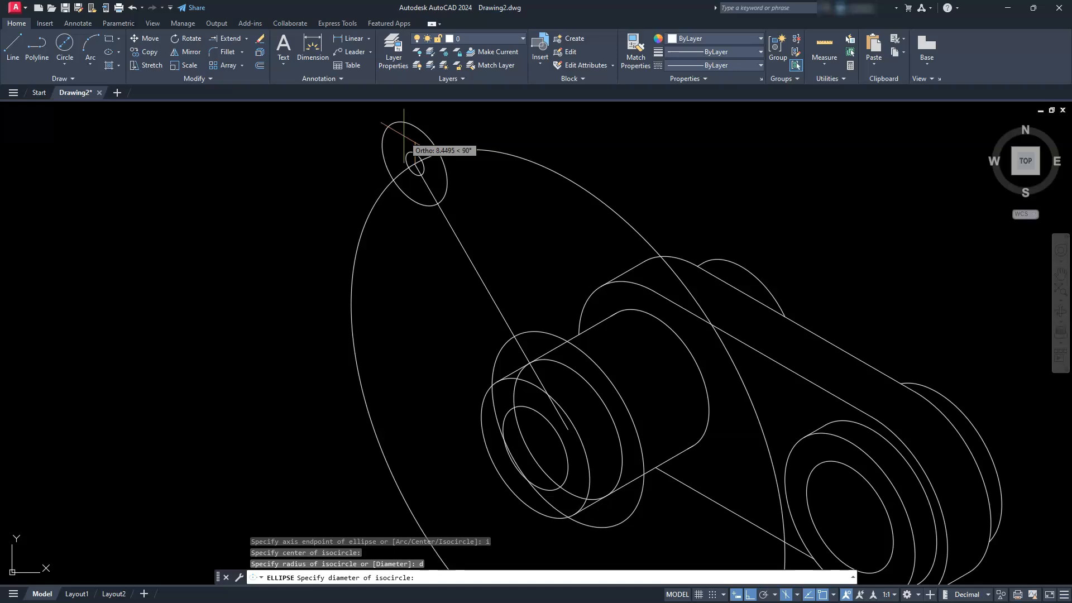
text(20)
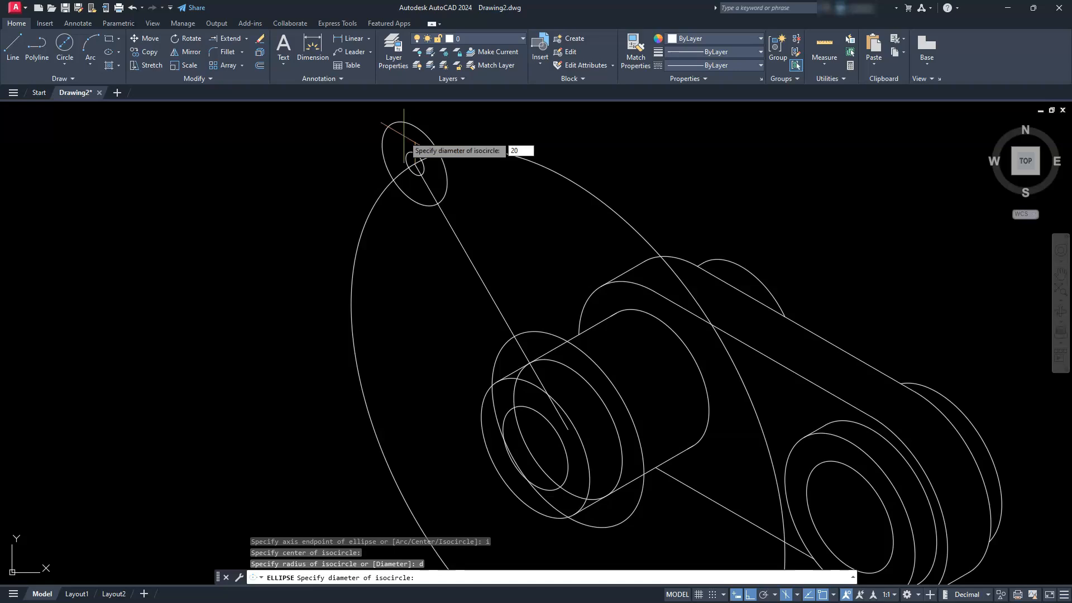
key(Return)
click(411, 186)
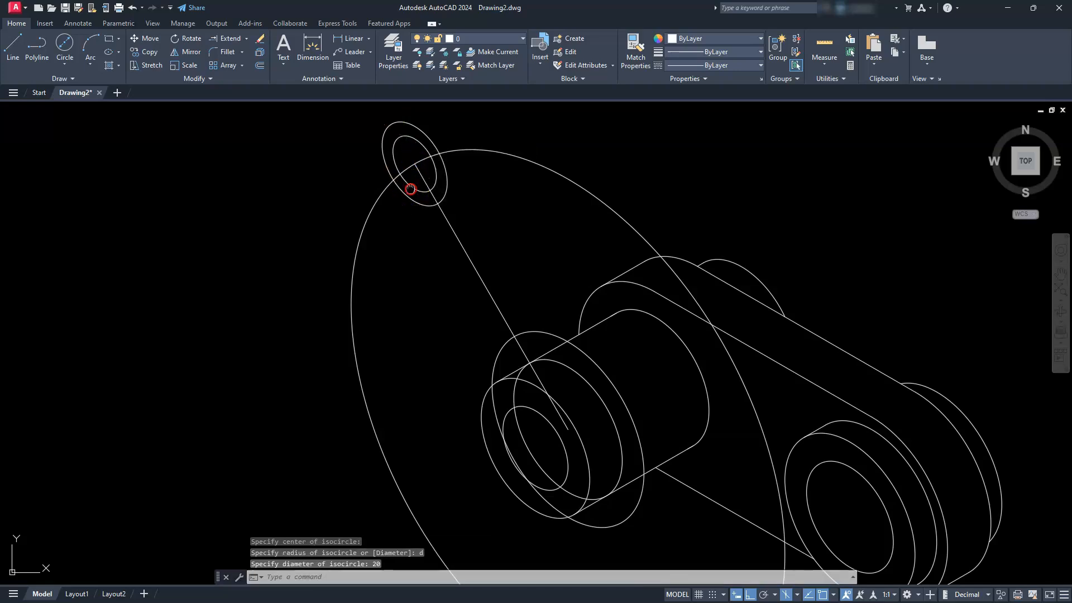
middle_drag(411, 189, 401, 163)
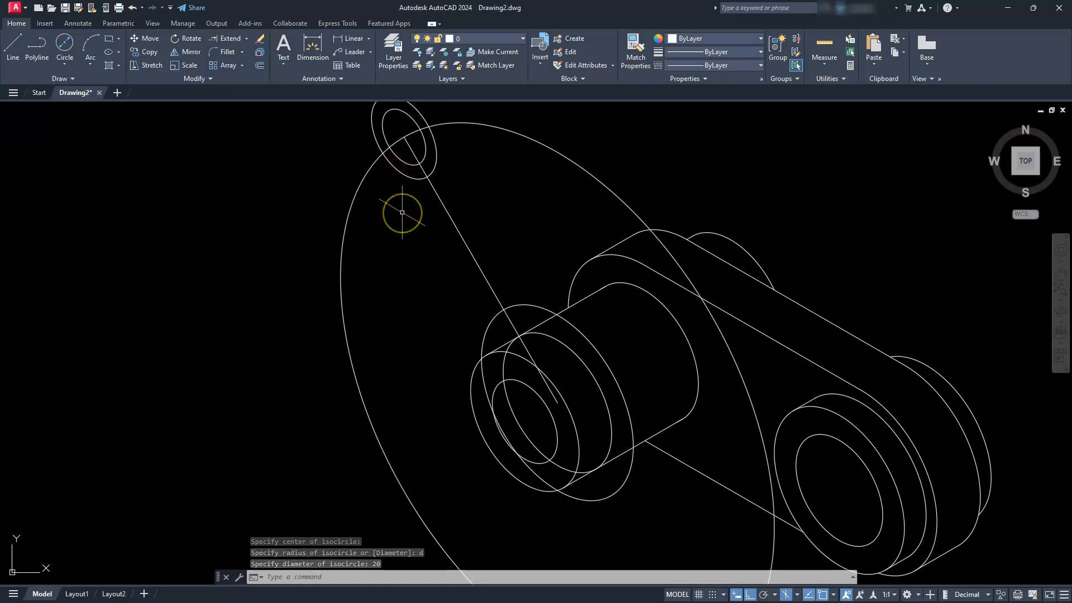
scroll(402, 212, down, 2)
scroll(401, 213, up, 2)
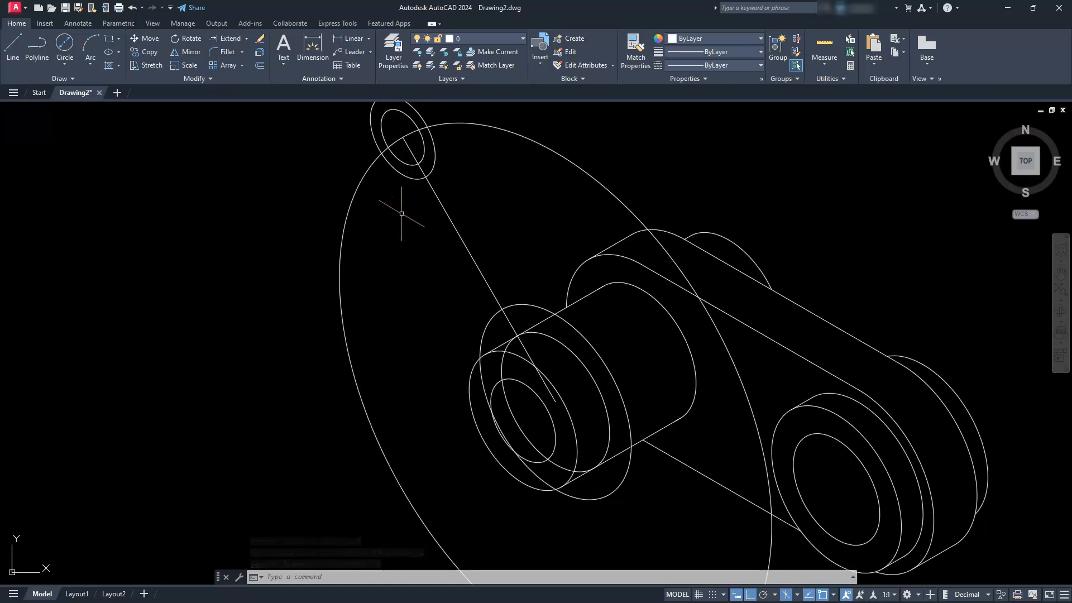
- Dimension the horizontal distance from the small upper hole's centre to the arm's upper tangent point in the front view
scroll(385, 230, down, 2)
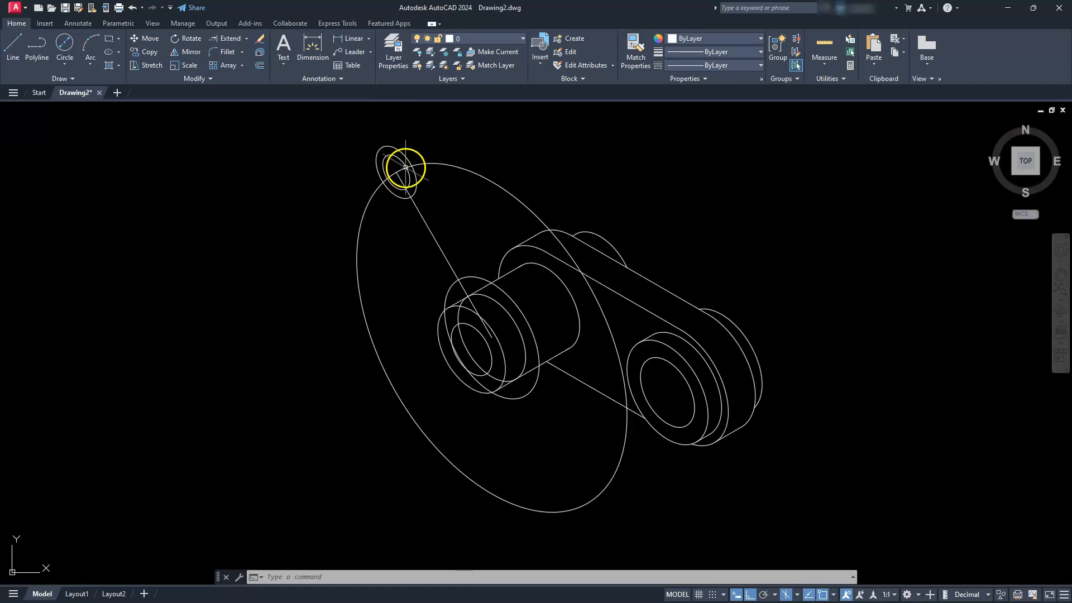
middle_drag(215, 404, 348, 248)
middle_drag(66, 465, 418, 437)
scroll(92, 306, up, 4)
mouse_move(94, 307)
middle_down()
mouse_move(143, 330)
mouse_move(191, 379)
middle_up()
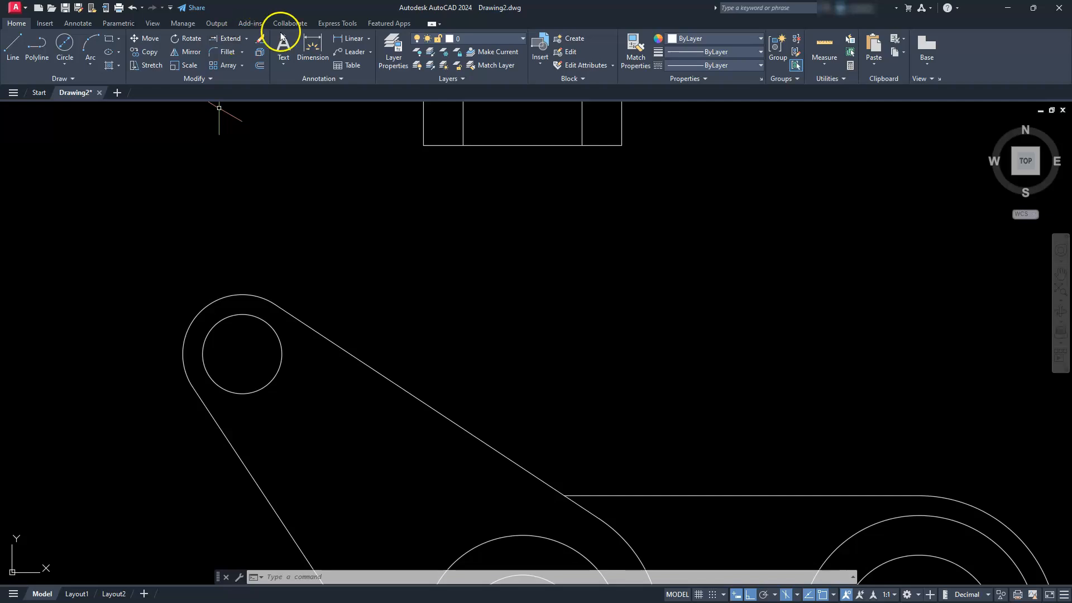
click(345, 39)
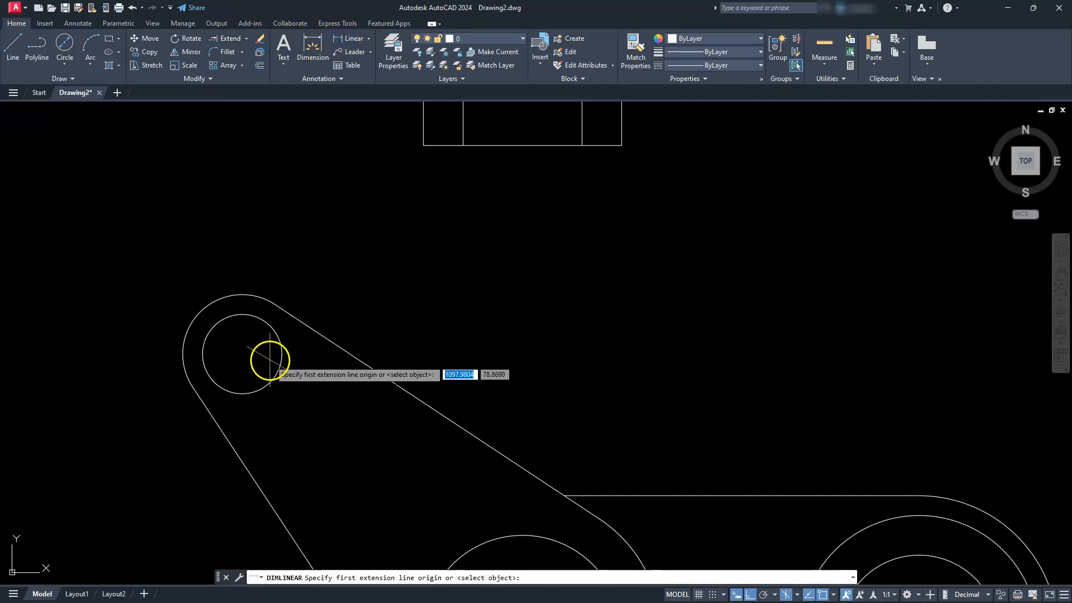
click(242, 353)
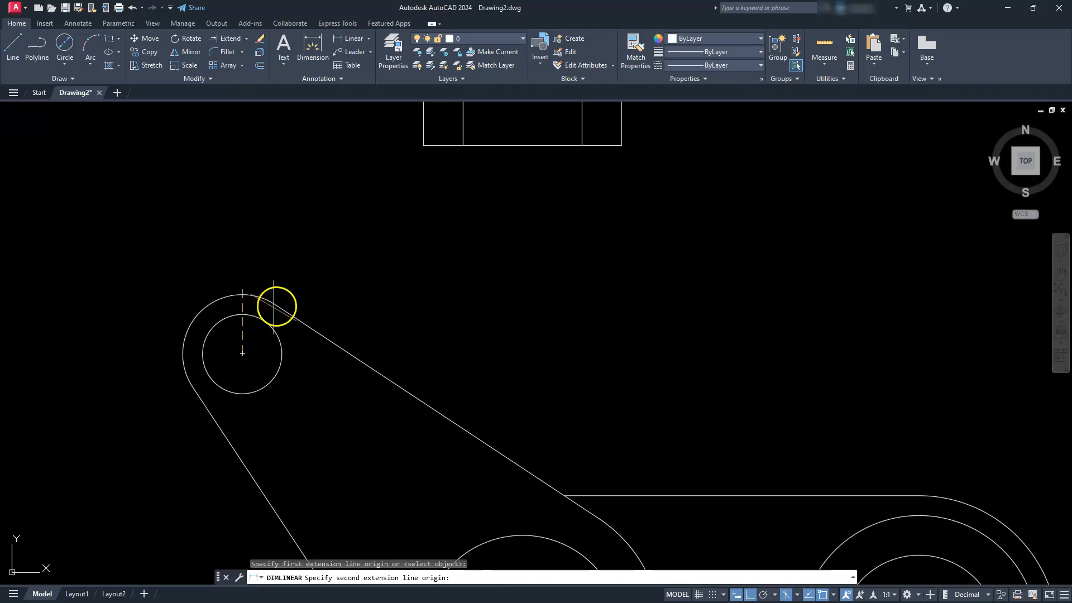
click(275, 304)
click(255, 259)
scroll(254, 259, up, 4)
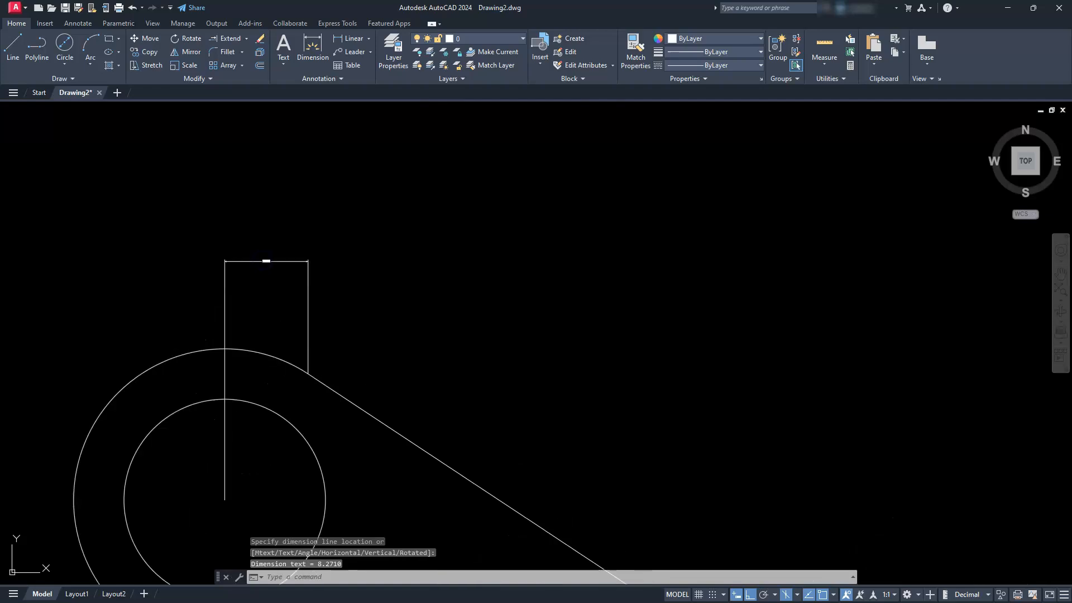
scroll(251, 259, up, 5)
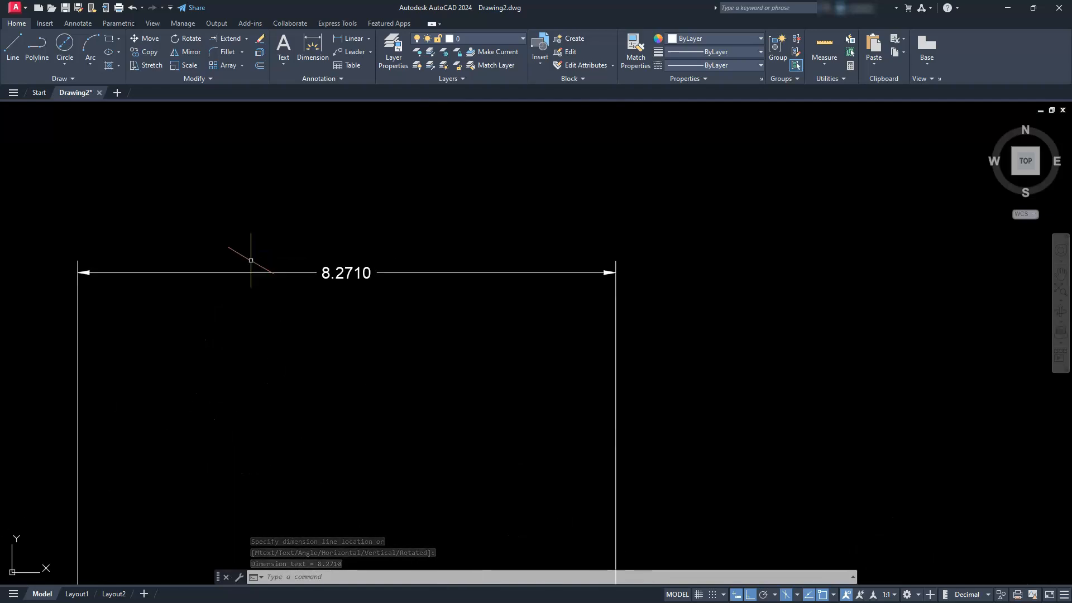
scroll(251, 260, down, 5)
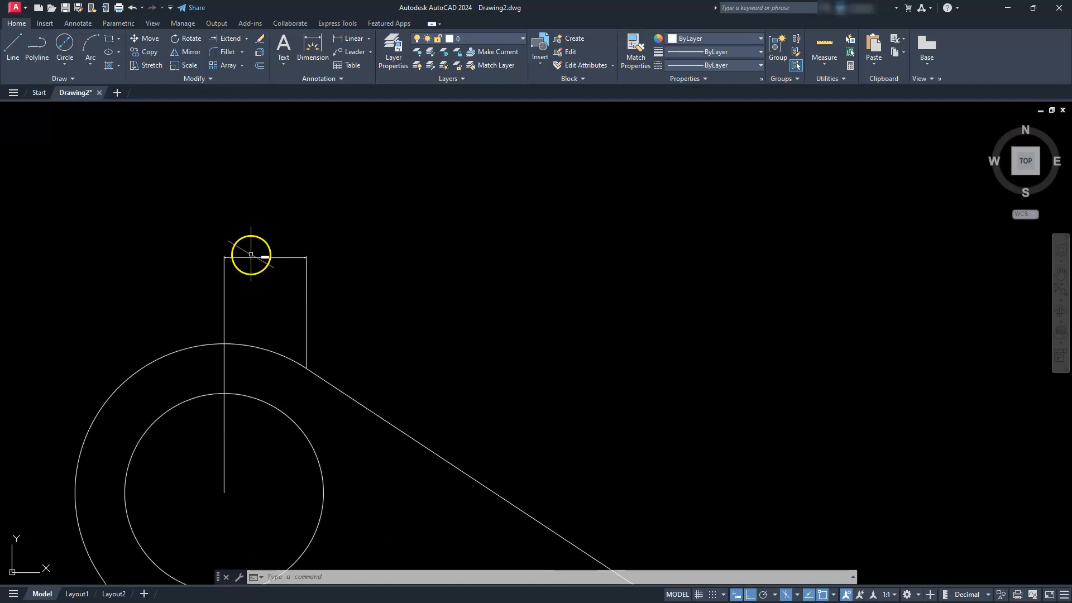
- Dimension the horizontal distance from the small hole's centre to the lower tangent point, with the dimension below the hole
scroll(257, 340, up, 5)
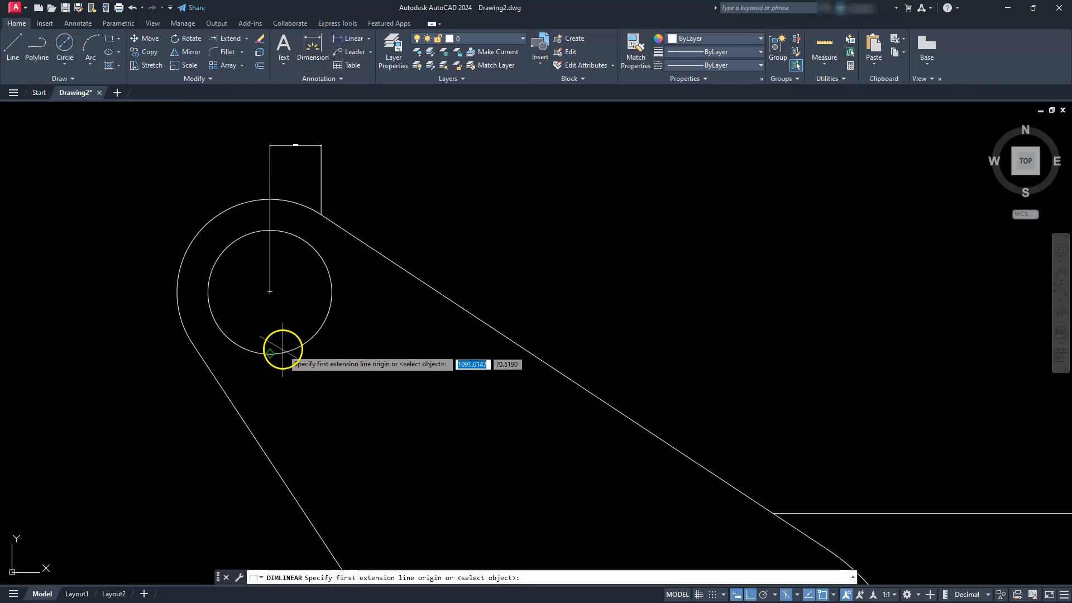
click(269, 291)
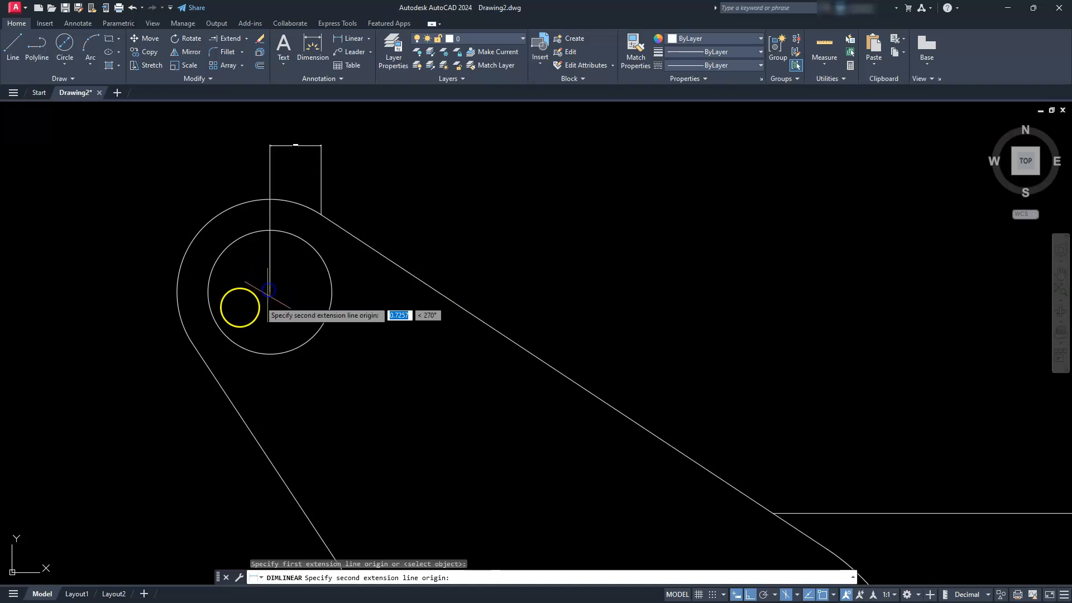
click(210, 412)
scroll(225, 417, up, 2)
scroll(225, 416, up, 5)
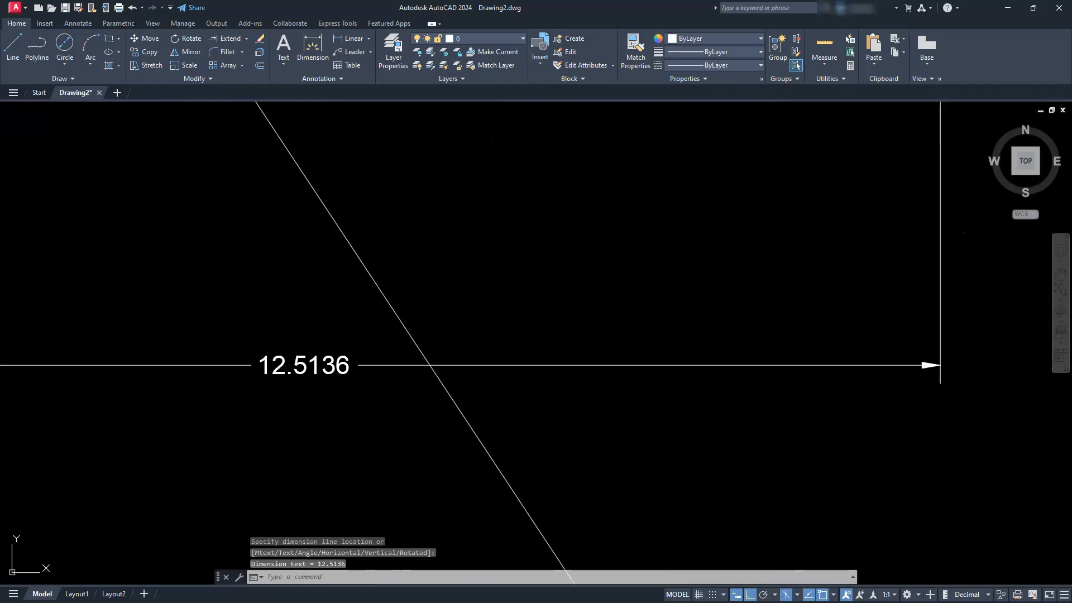
click(222, 409)
- Read the upper tangent-point dimension above the small hole in the front view
scroll(222, 409, down, 5)
middle_drag(236, 352, 272, 526)
scroll(295, 369, down, 4)
scroll(349, 212, up, 6)
middle_drag(352, 211, 363, 354)
scroll(338, 272, up, 6)
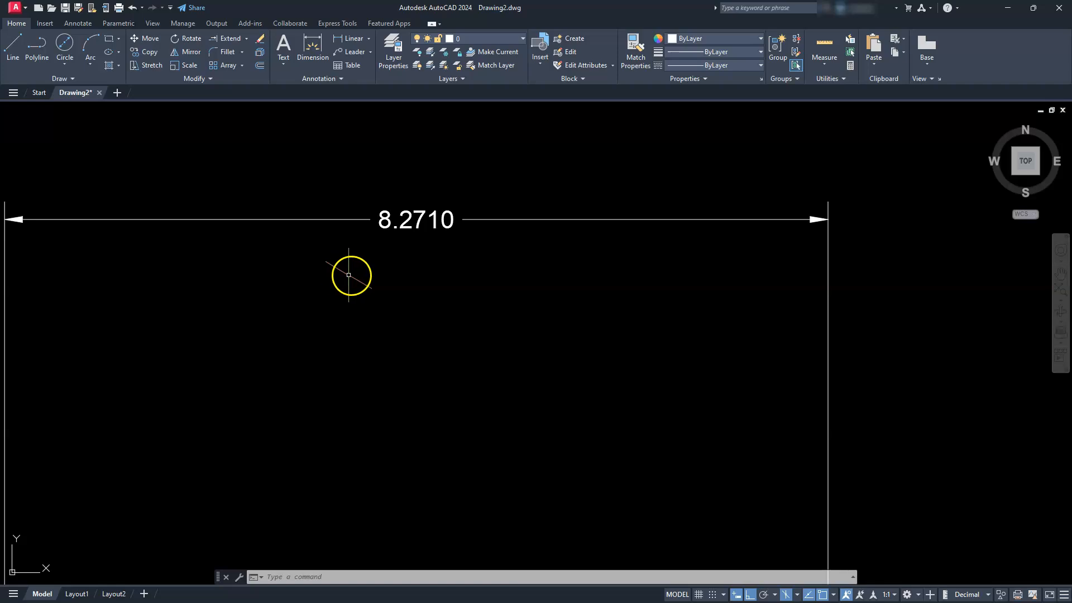
scroll(348, 274, down, 8)
middle_drag(695, 377, 309, 360)
middle_drag(654, 236, 671, 447)
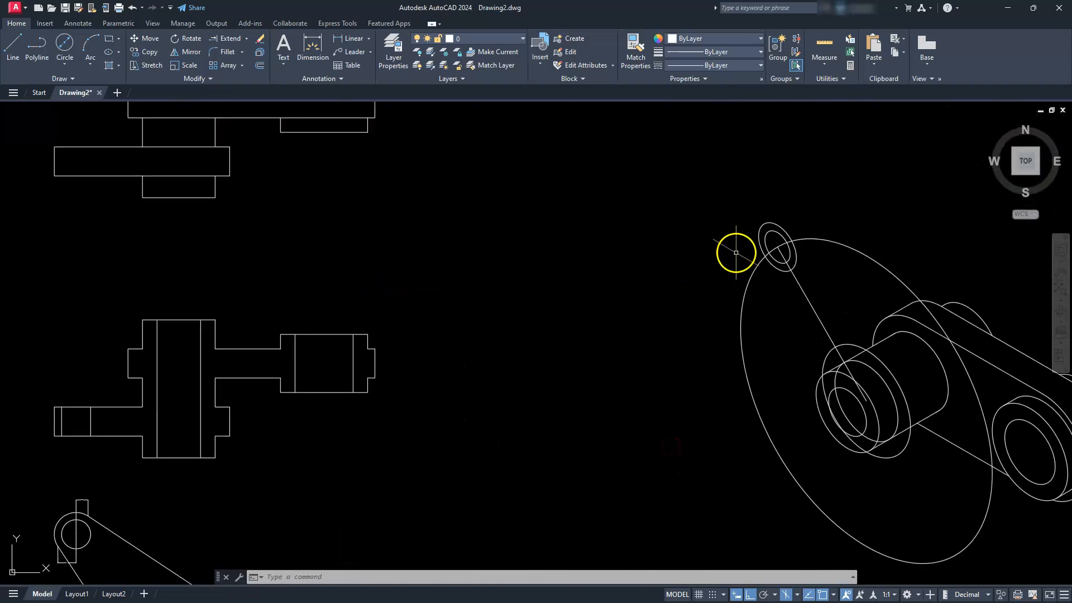
- Draw a free-standing vertical line beside the two small isocircles, longer than their height
scroll(737, 254, up, 4)
key(Escape)
key(Escape)
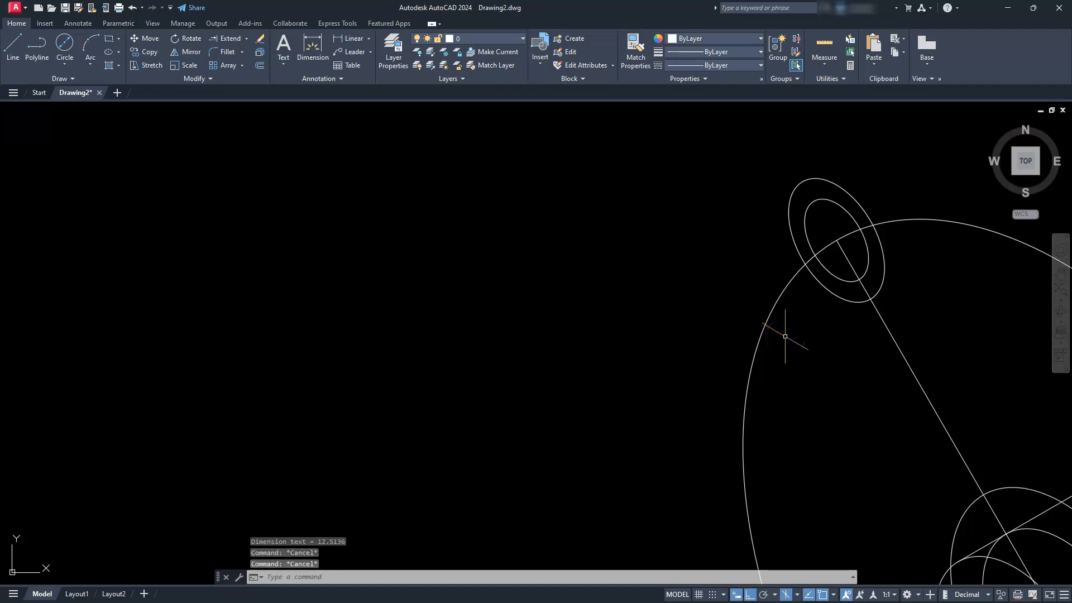
text(l)
key(Return)
click(669, 385)
click(690, 122)
key(Escape)
- Move the vertical line by its midpoint to the centre of the two small isocircles
click(683, 224)
click(665, 253)
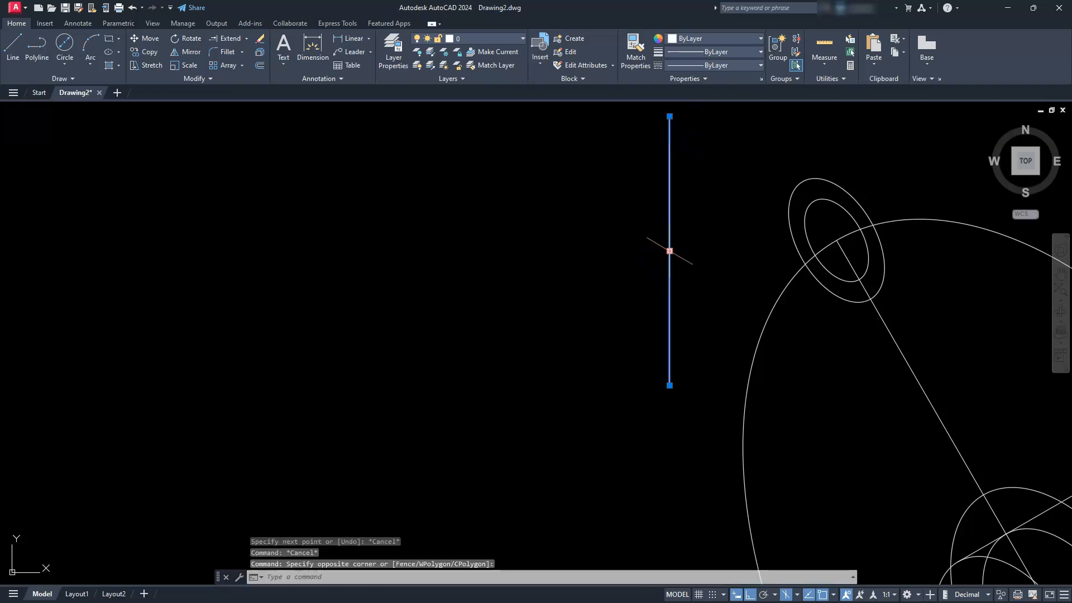
click(669, 251)
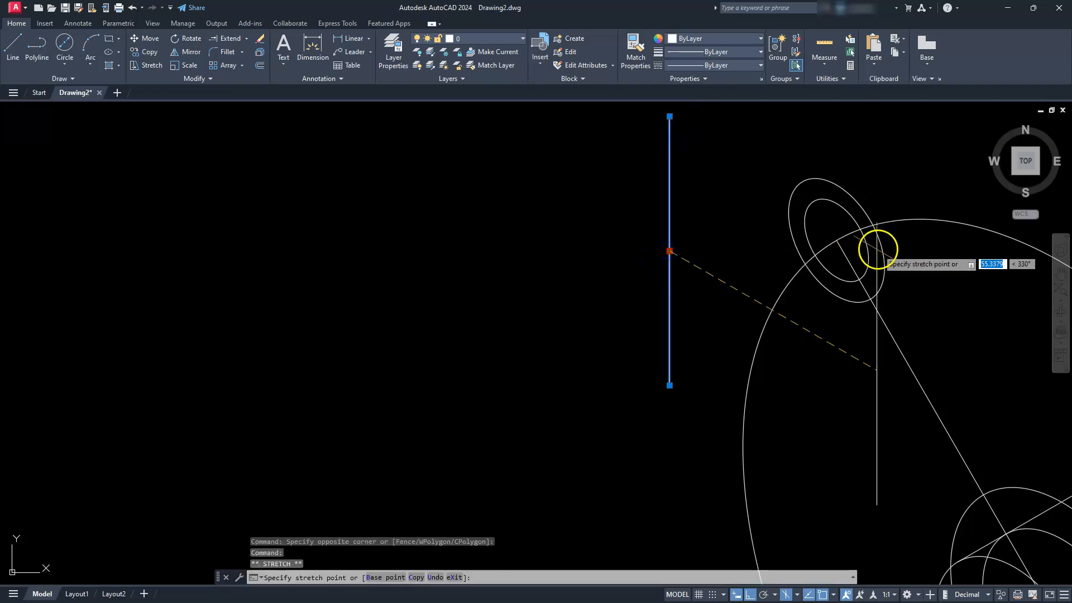
click(837, 240)
key(Escape)
key(Escape)
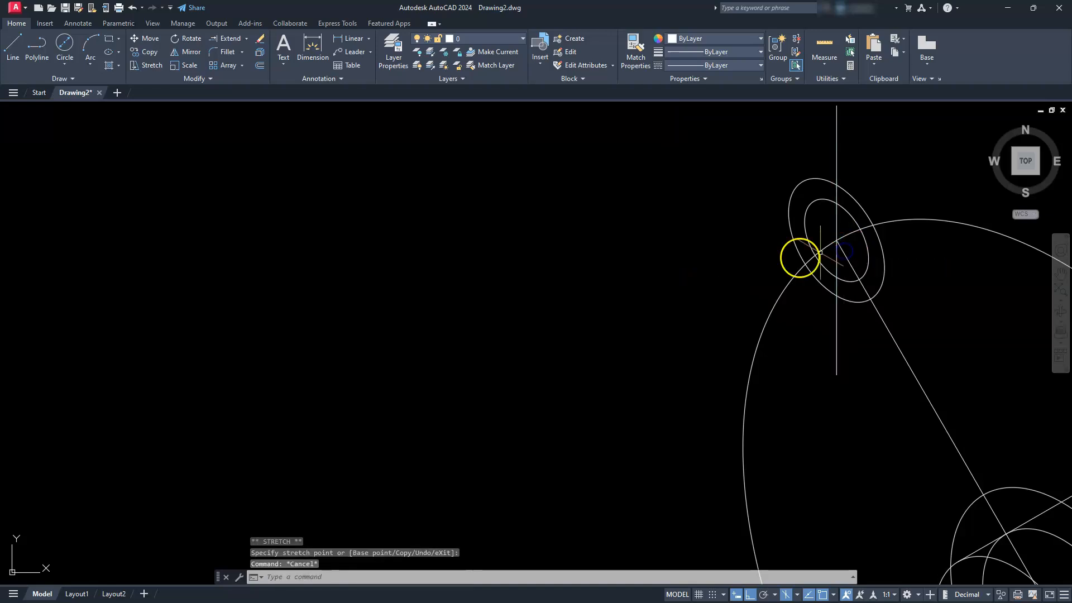
- Compare the two horizontal tangent-point dimensions at the small hole in the front view
scroll(798, 256, down, 5)
middle_drag(402, 412, 553, 342)
scroll(442, 383, up, 8)
scroll(440, 229, up, 5)
scroll(441, 230, up, 3)
scroll(441, 230, down, 2)
scroll(441, 230, down, 6)
middle_drag(396, 359, 458, 197)
scroll(381, 453, up, 8)
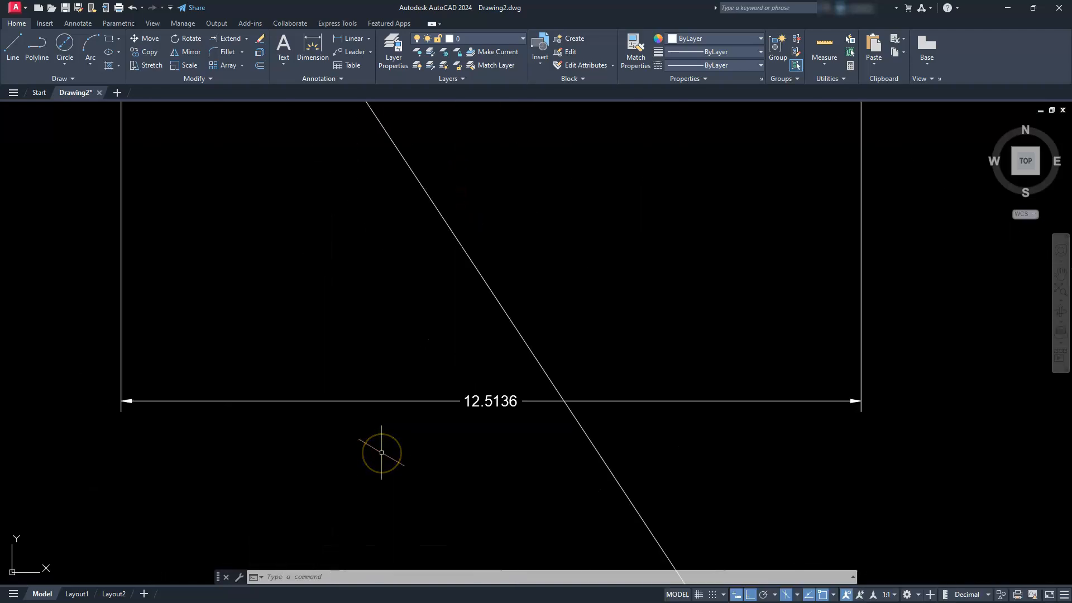
scroll(382, 452, down, 8)
scroll(399, 439, down, 3)
middle_drag(605, 279, 434, 405)
scroll(525, 334, down, 3)
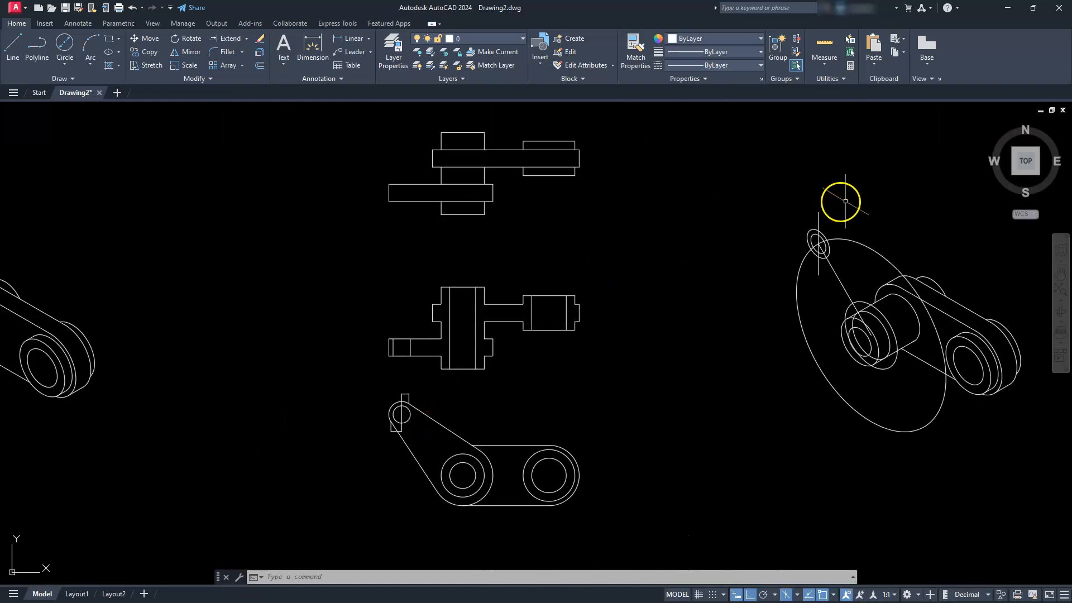
- Copy the vertical line through the small isocircles' centre by 8.27 along the 330° isometric direction
scroll(845, 201, up, 5)
key(Escape)
key(Escape)
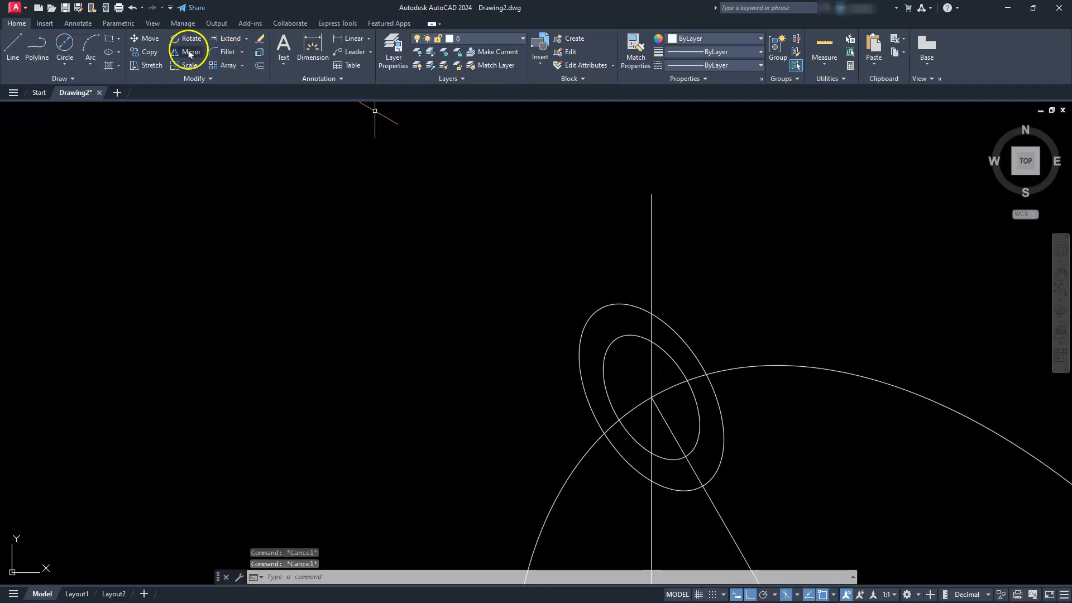
click(708, 229)
click(606, 260)
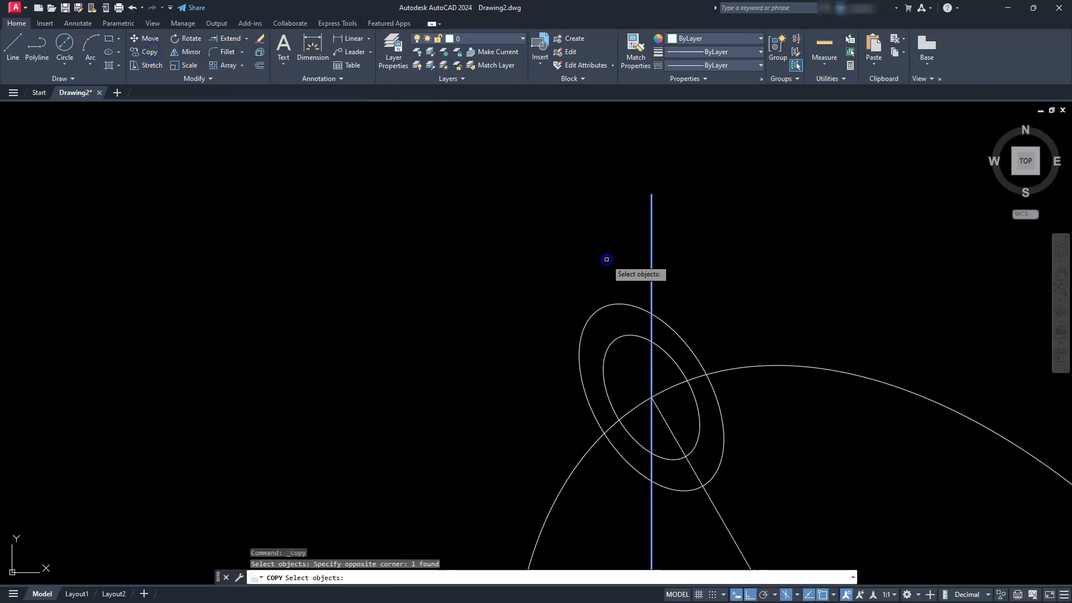
key(Return)
click(552, 200)
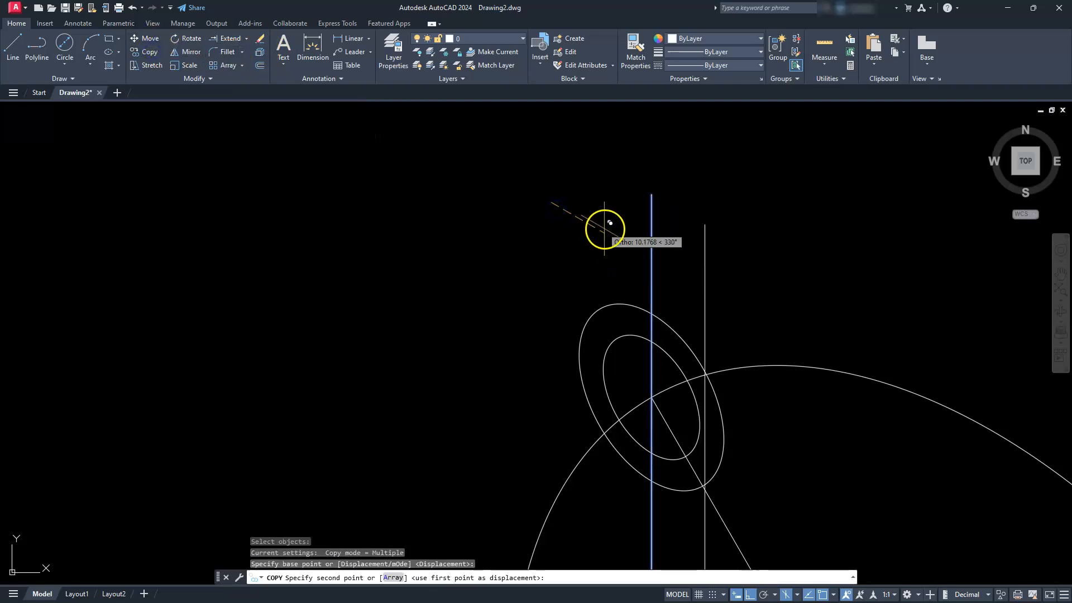
text(8.)
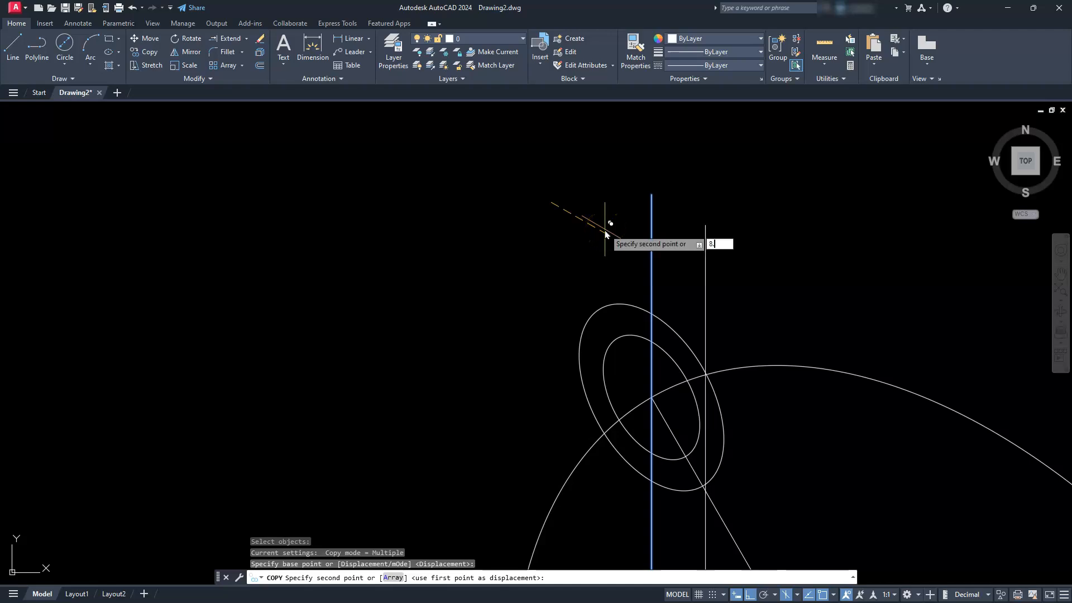
text(27)
key(Return)
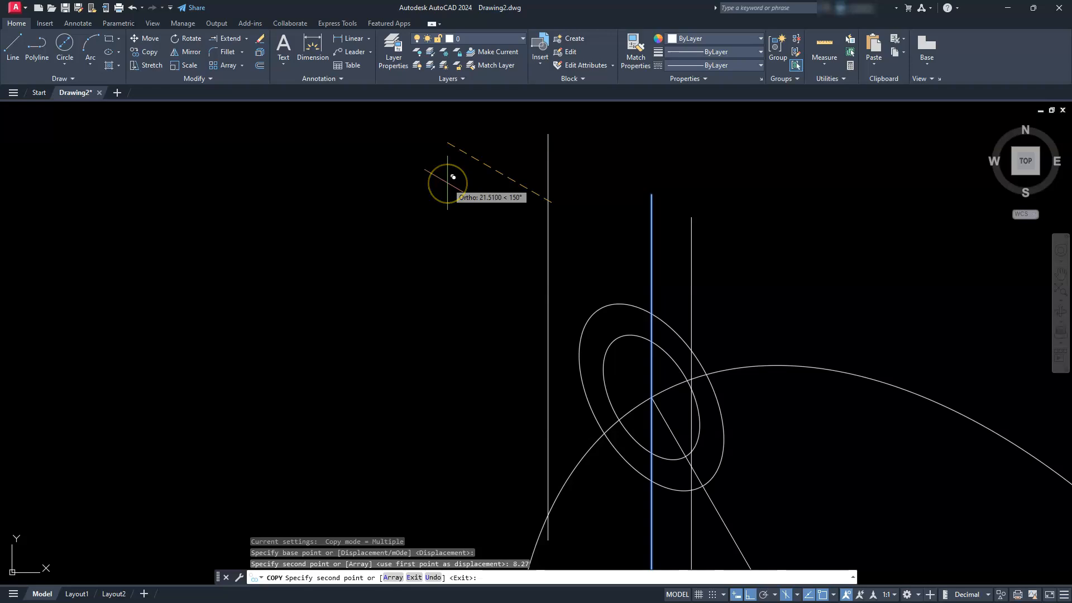
- Place a second copy of the vertical centre line 12.51 away in the opposite direction, at 150°
text(12.51)
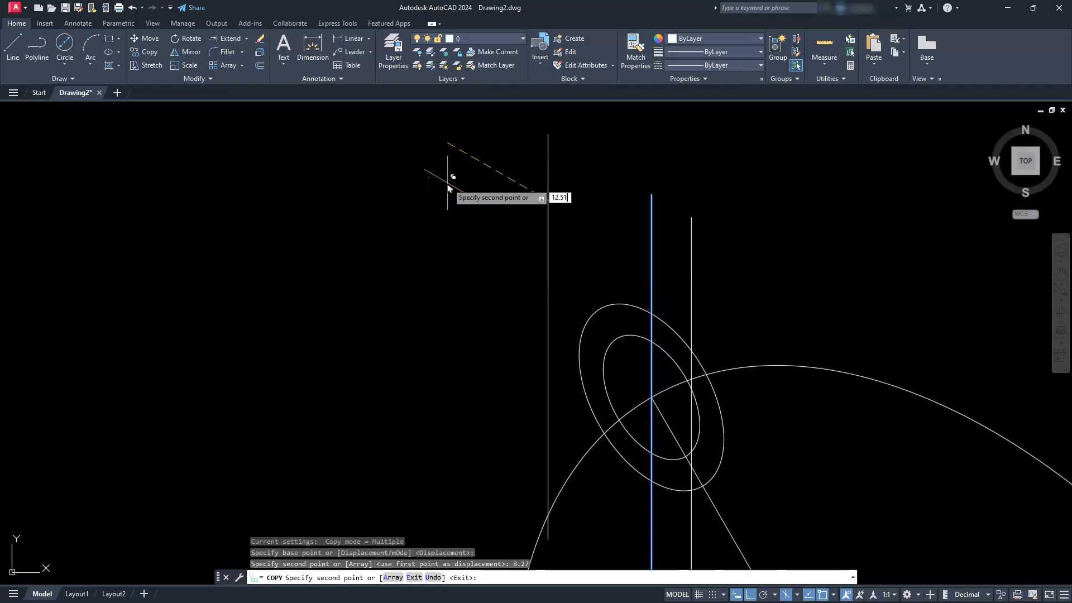
key(Return)
key(Escape)
key(Escape)
key(Escape)
key(Escape)
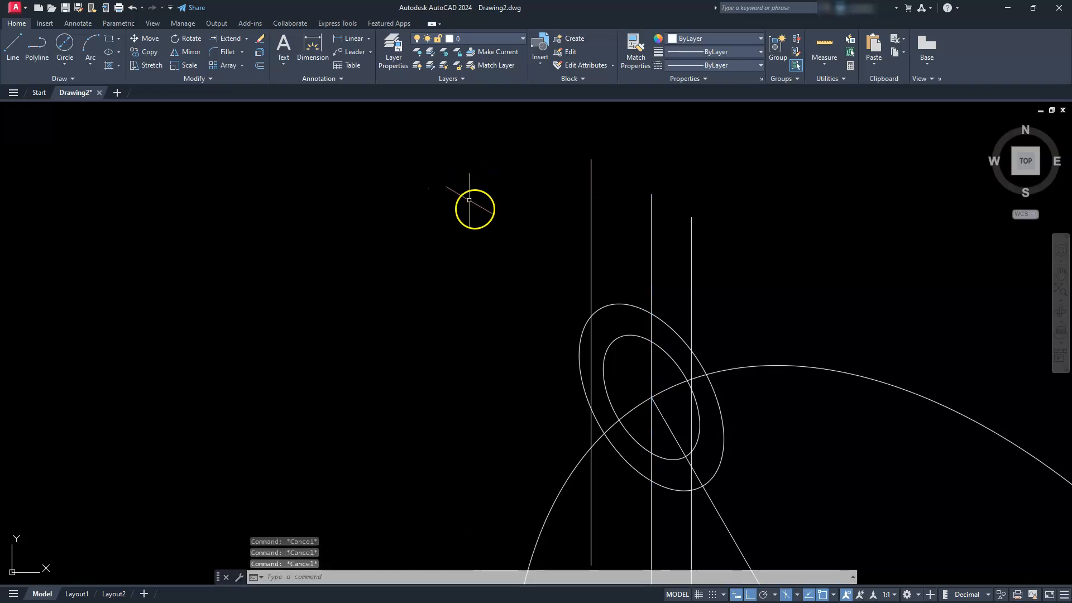
- Delete the sloped construction line between the hub and the small isocircles
scroll(658, 279, down, 3)
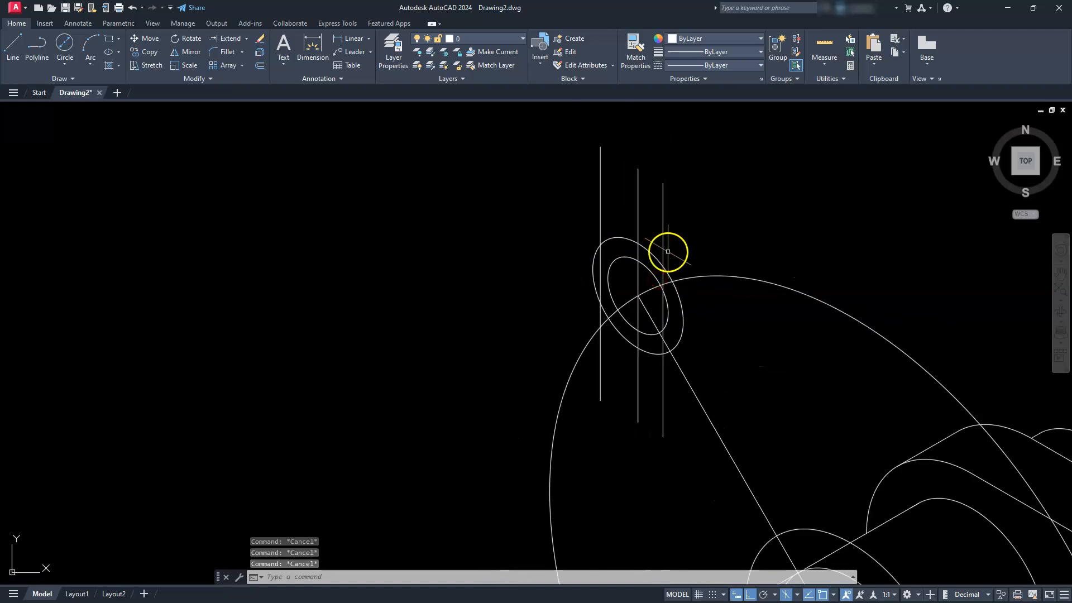
middle_drag(712, 467, 634, 311)
middle_drag(690, 455, 681, 320)
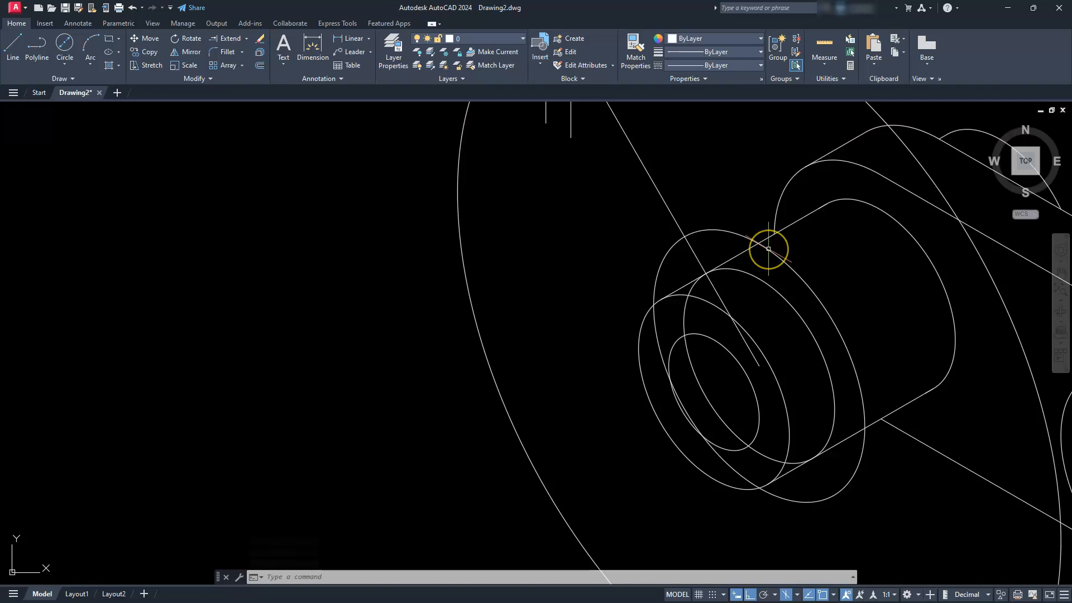
key(Escape)
key(Escape)
key(Escape)
scroll(695, 240, down, 3)
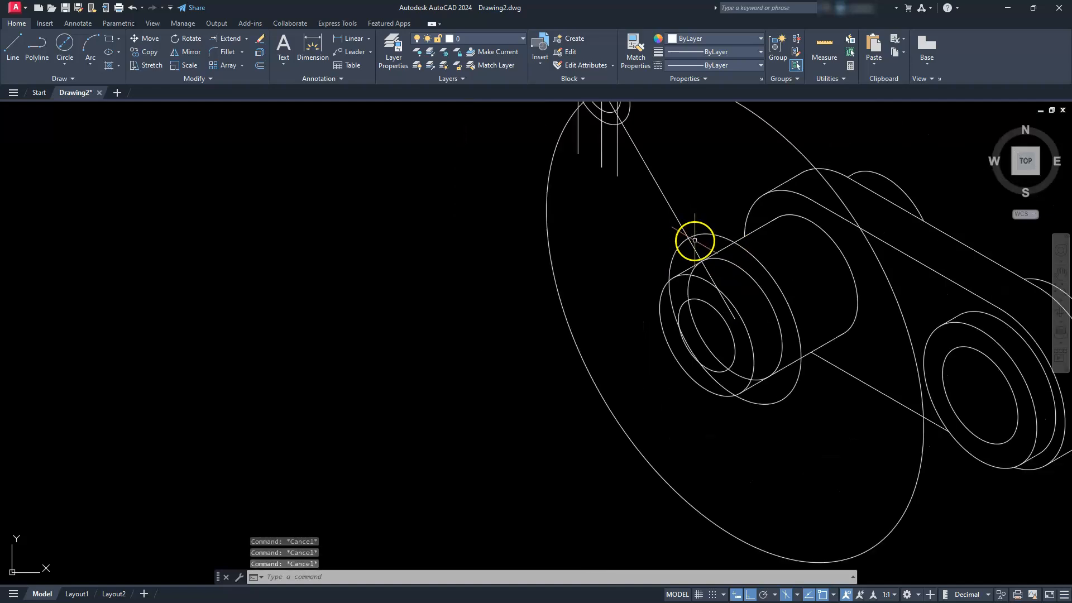
click(680, 217)
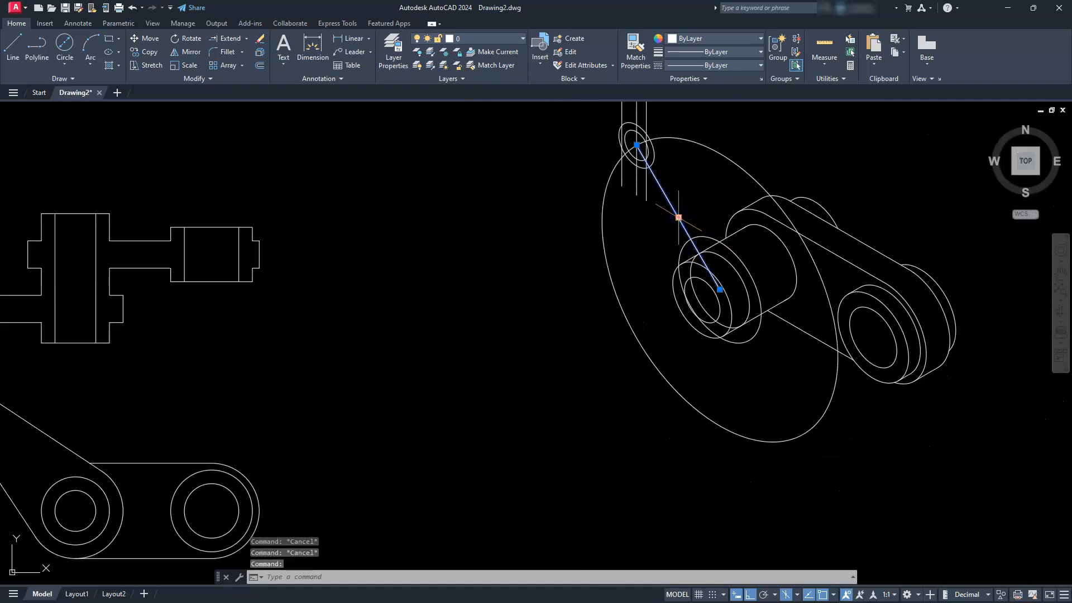
key(Delete)
- Dimension the horizontal distance from the arm's hub centre to the upper tangent point on its outer arc in the front view
scroll(347, 377, up, 6)
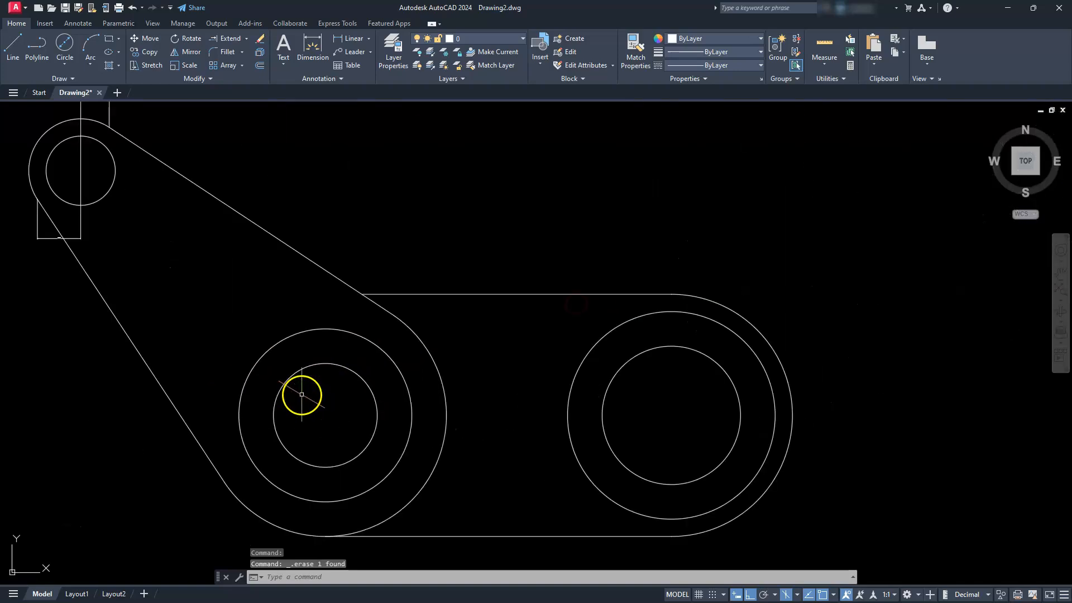
key(Escape)
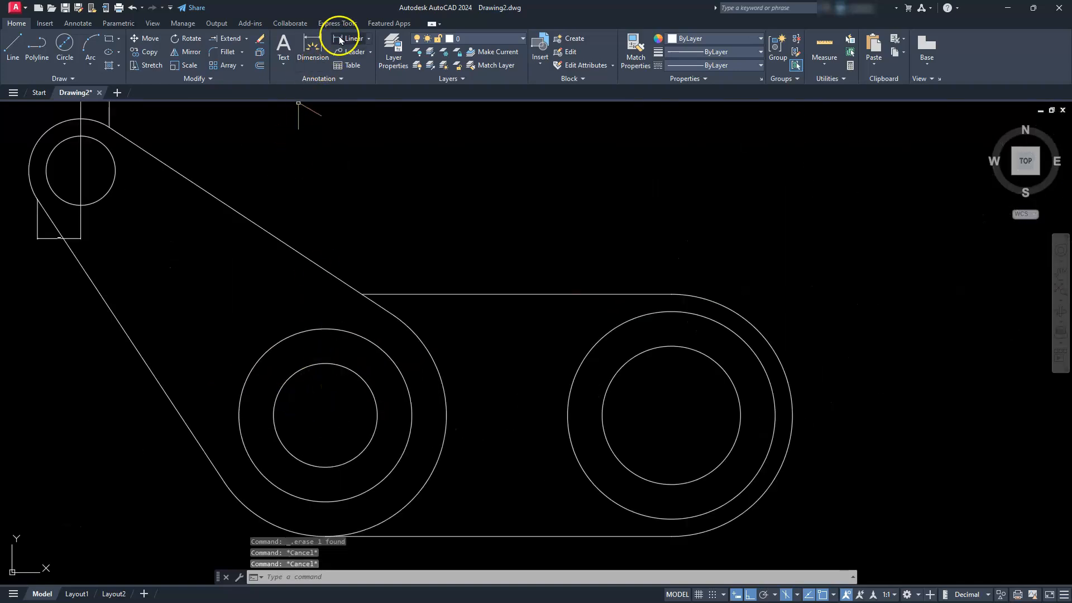
click(343, 43)
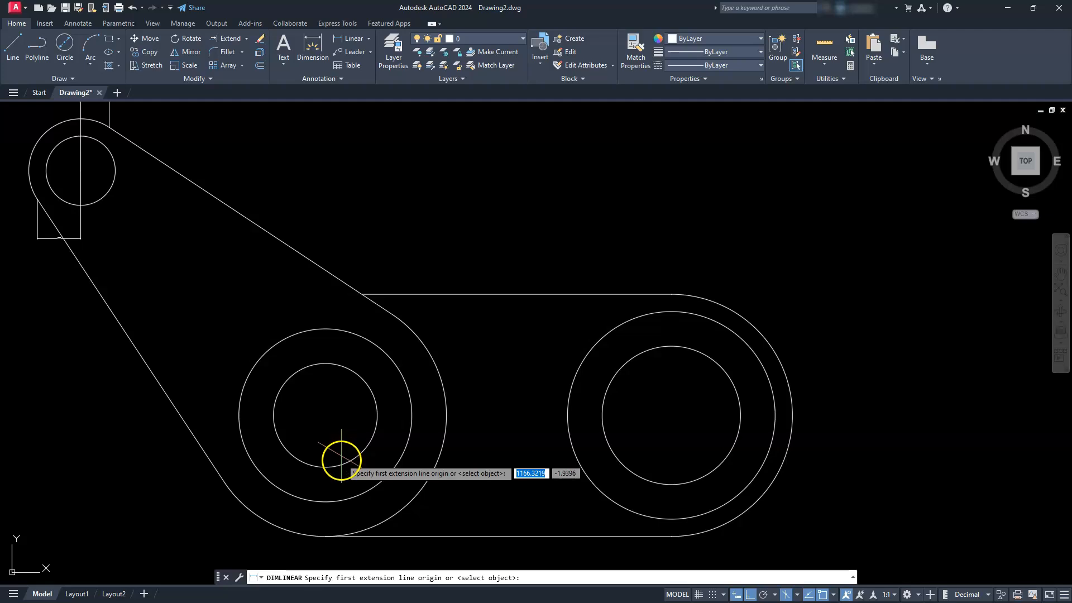
click(326, 414)
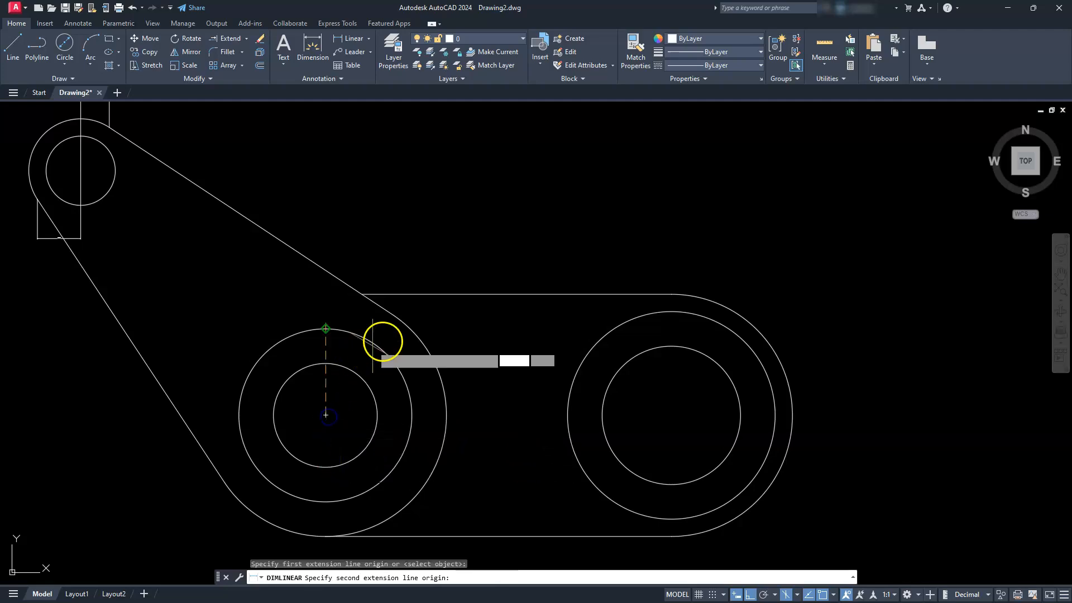
click(398, 317)
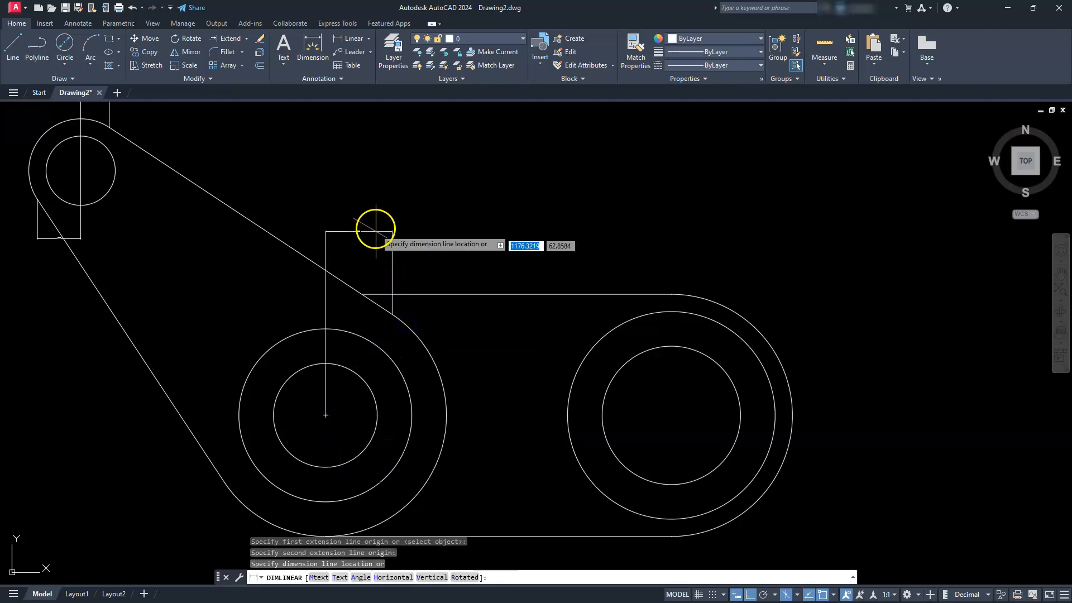
click(376, 228)
- Dimension the horizontal distance from the hub centre to the lower tangent point on its outer arc, placing it below the front view
scroll(325, 443, up, 2)
key(Return)
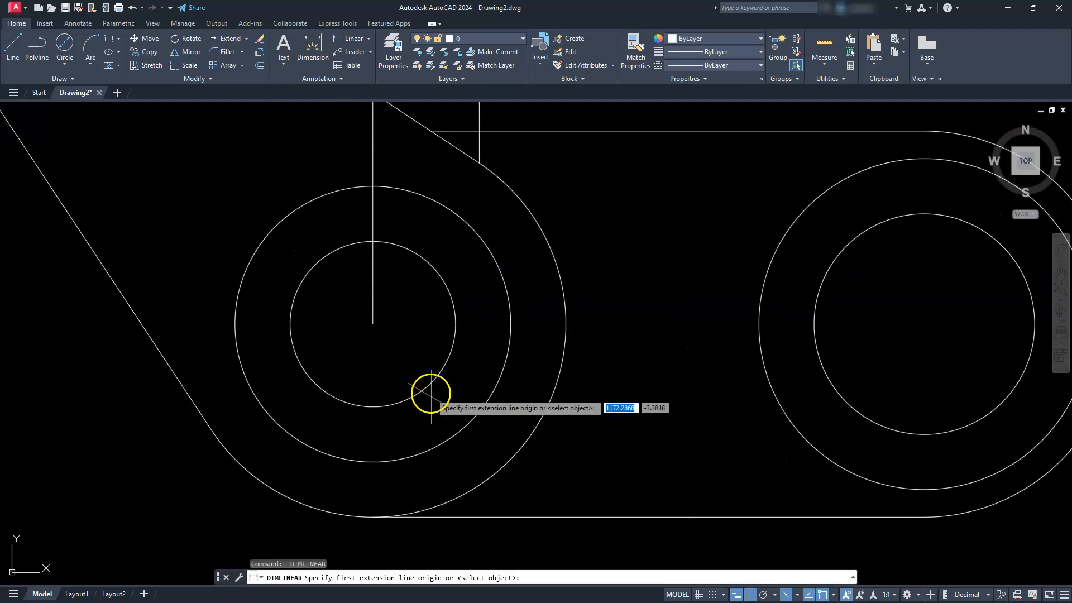
click(374, 326)
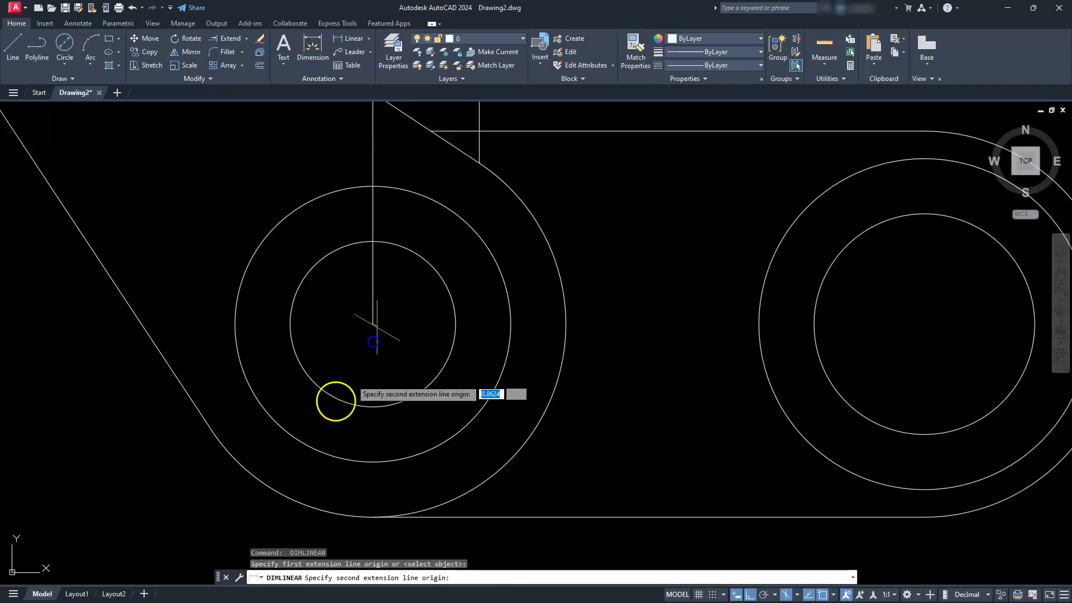
click(212, 429)
middle_drag(227, 497, 234, 424)
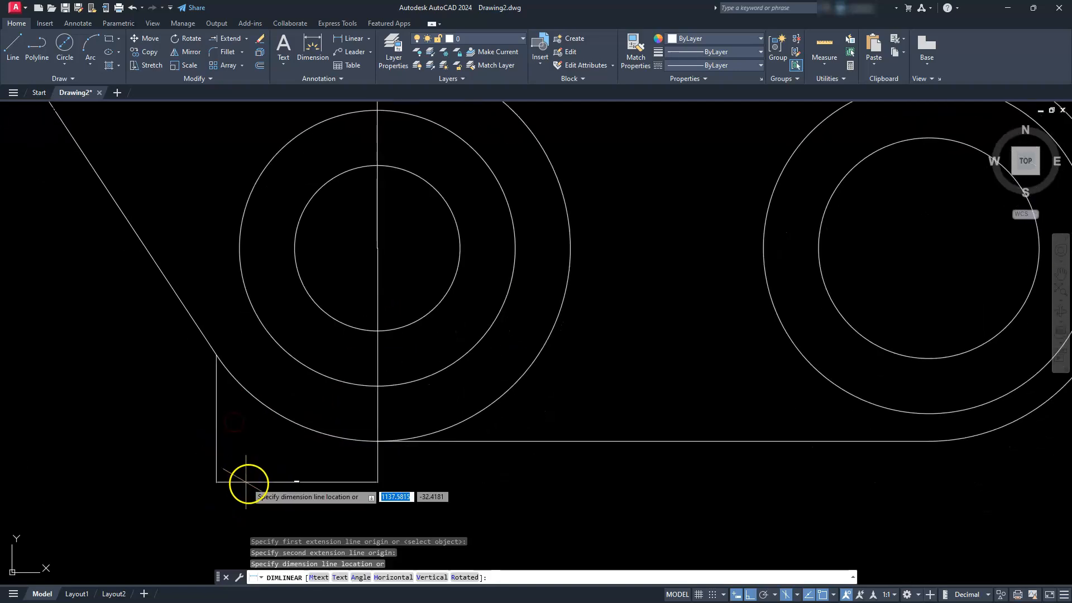
click(249, 483)
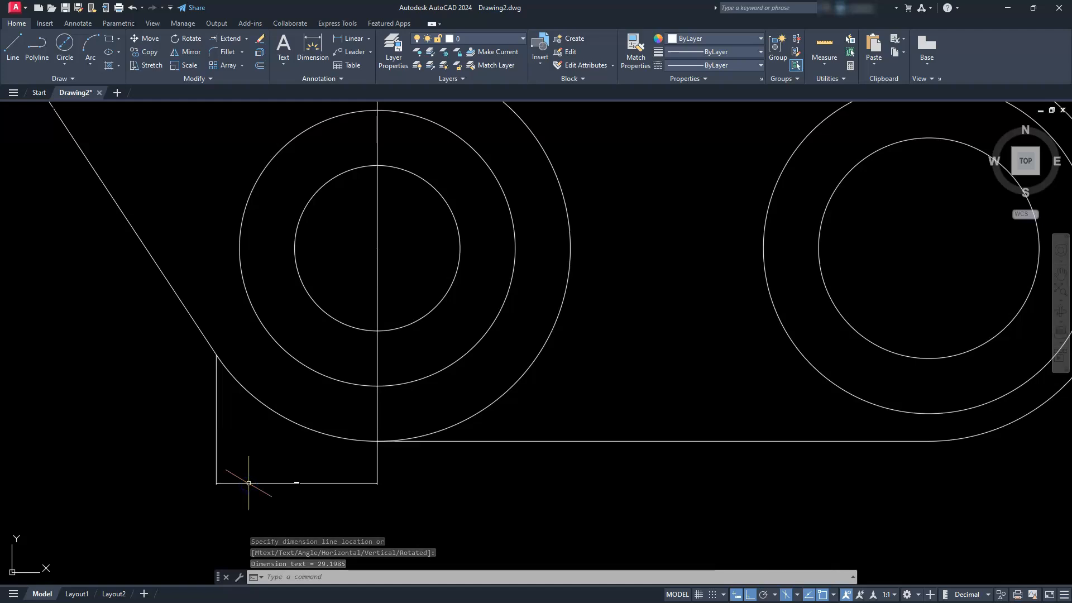
- Read the two horizontal tangent-point dimensions below and above the hub in the front view
scroll(289, 478, up, 6)
middle_drag(305, 500, 304, 447)
scroll(324, 461, up, 3)
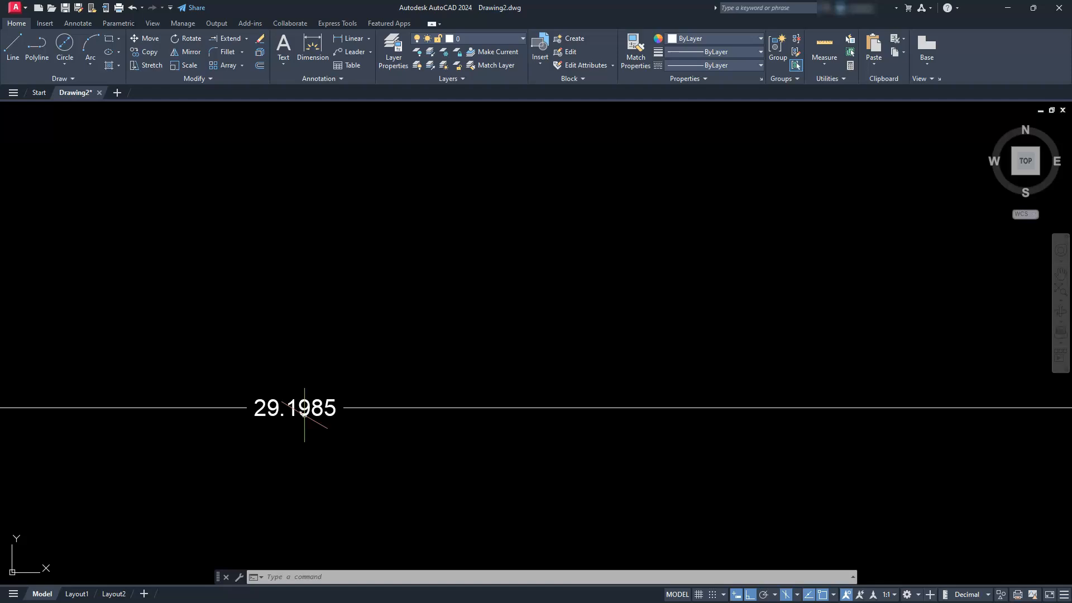
scroll(304, 408, down, 10)
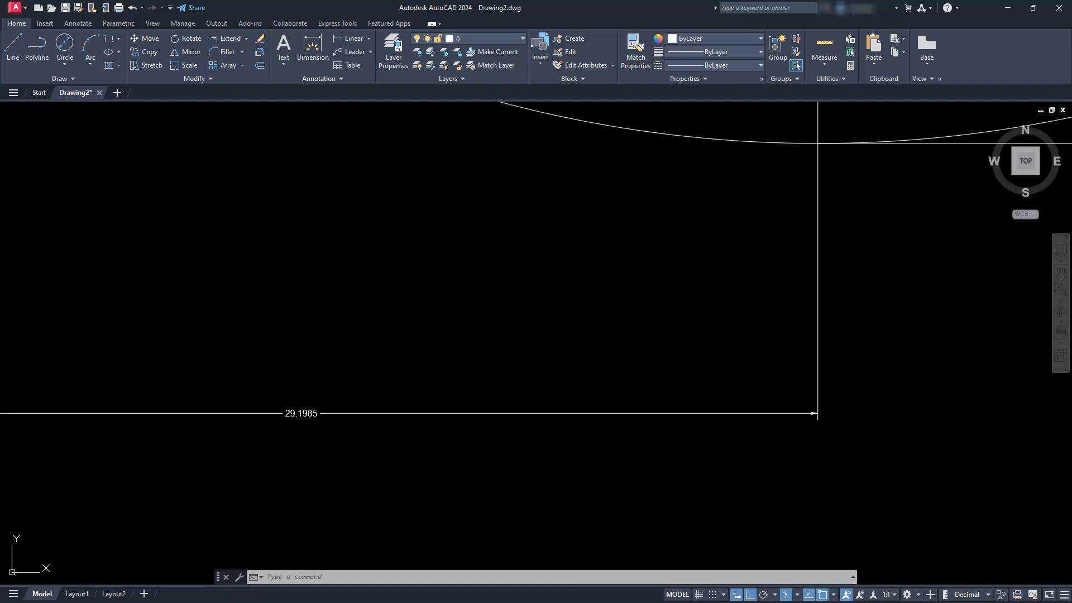
middle_drag(322, 295, 303, 556)
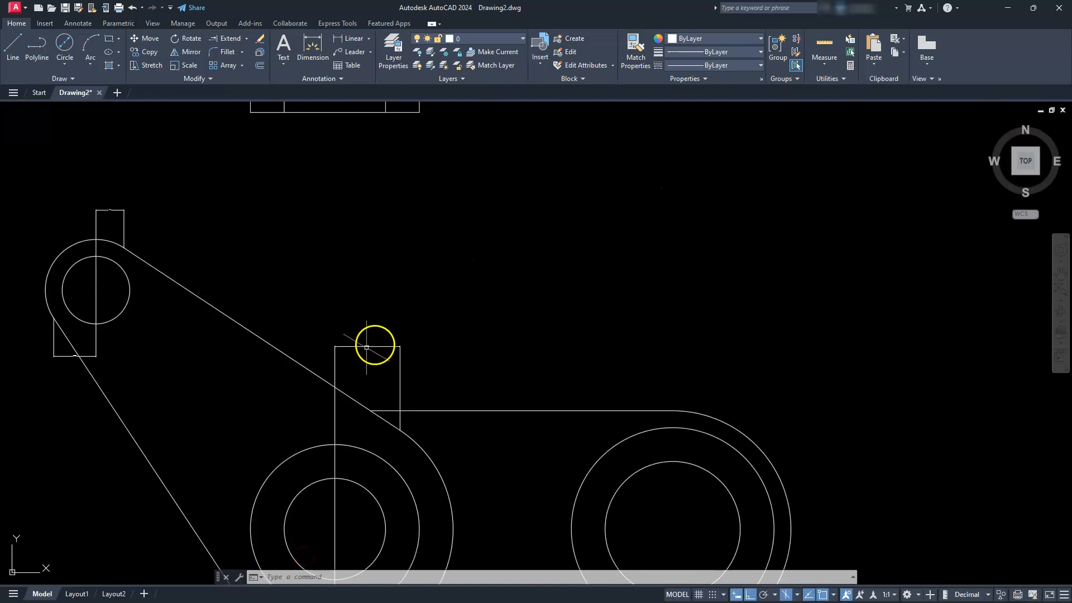
scroll(366, 347, up, 8)
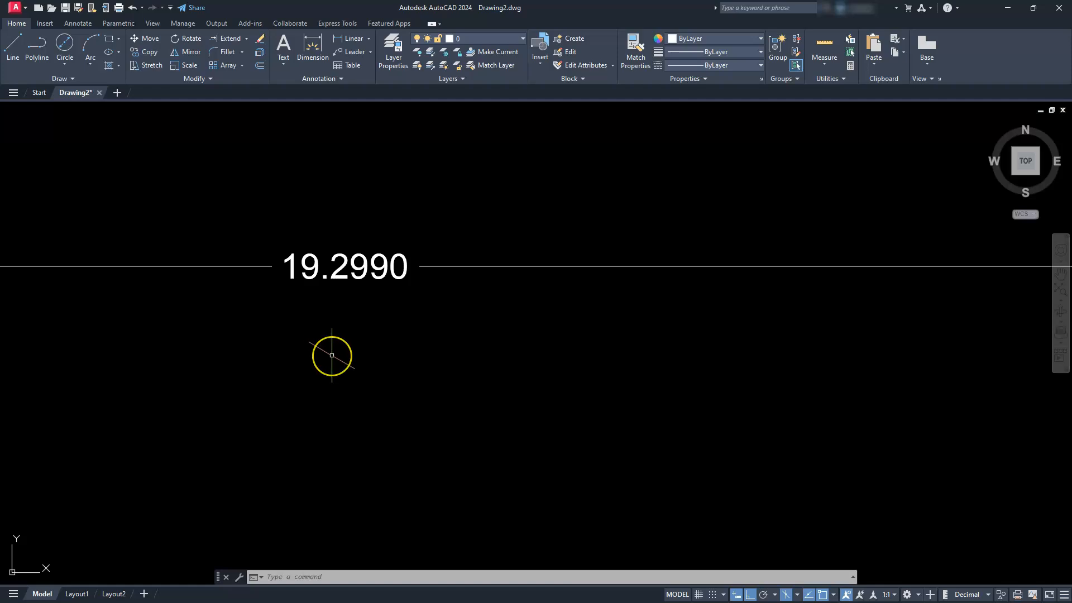
key(Escape)
- Draw a vertical construction line in the empty space beside the isometric part's hub
scroll(338, 352, down, 6)
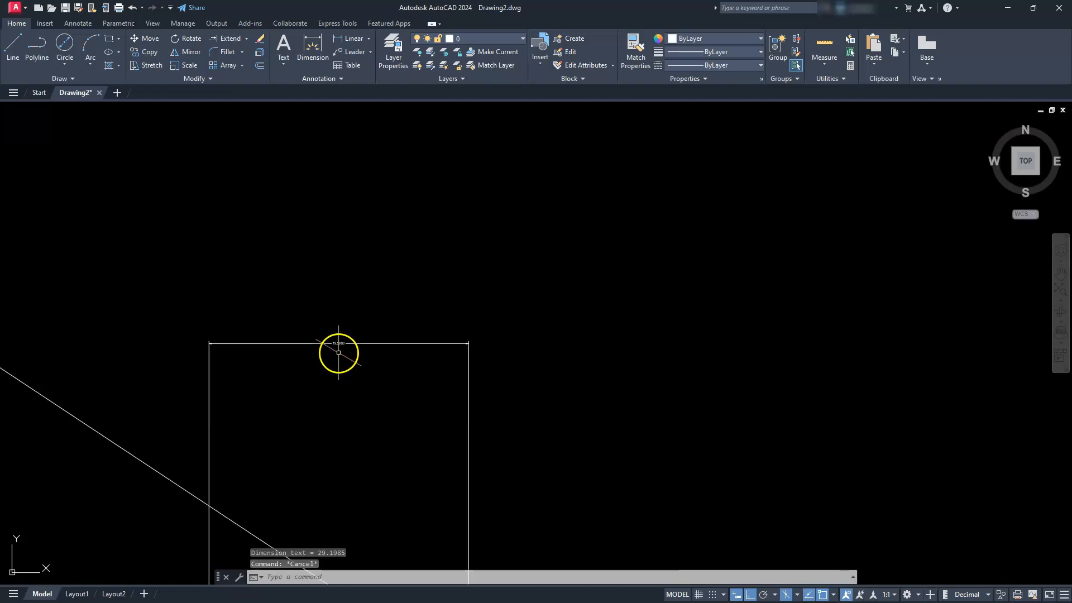
middle_drag(560, 384, 391, 311)
scroll(391, 313, down, 4)
middle_drag(677, 310, 487, 513)
middle_drag(623, 428, 472, 404)
key(Escape)
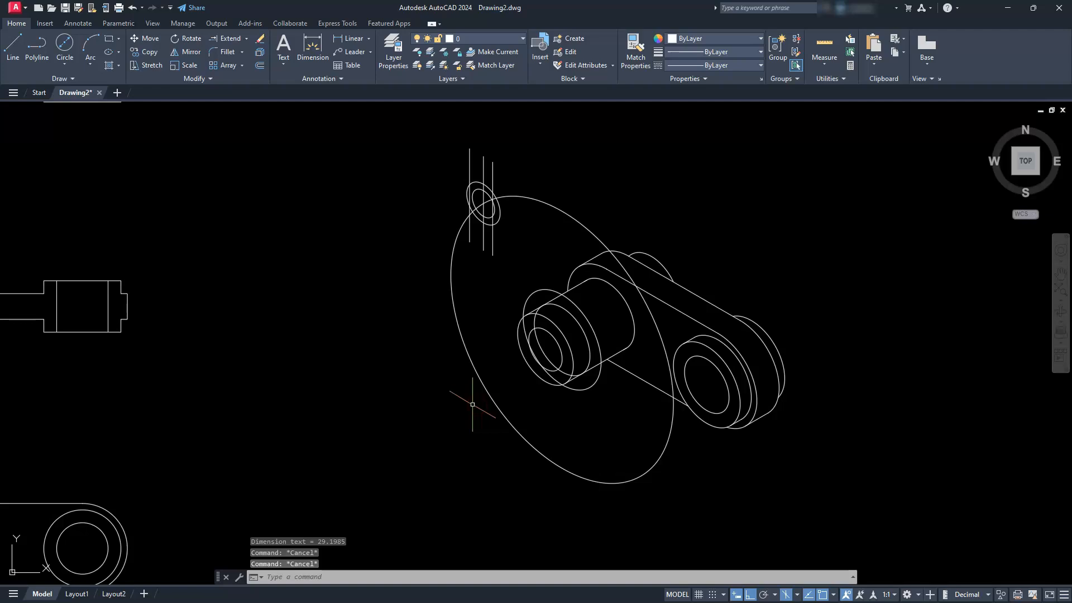
text(l)
key(Return)
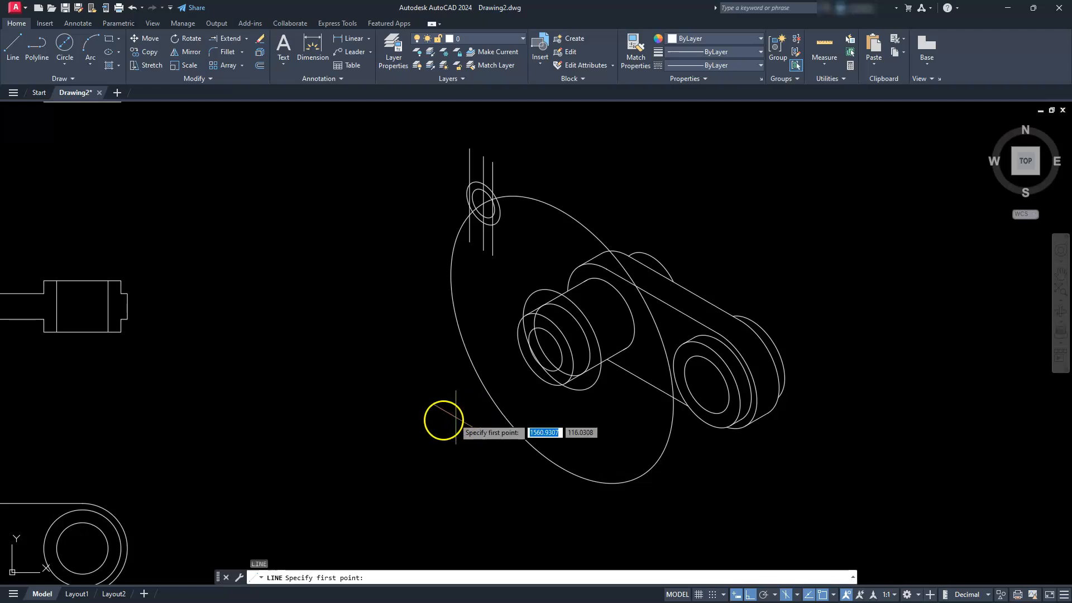
click(399, 432)
click(396, 234)
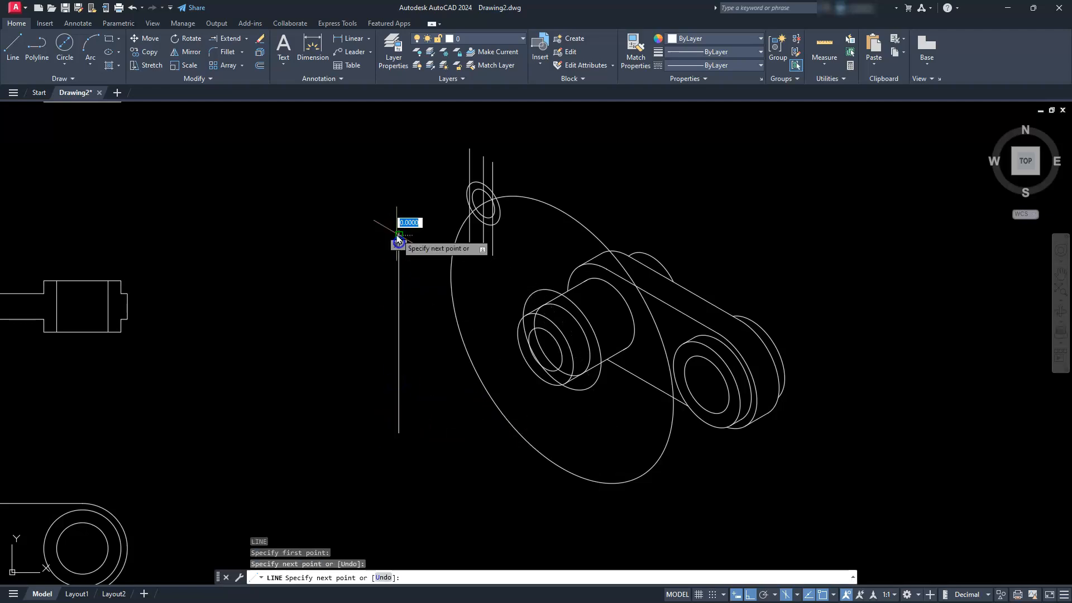
key(Escape)
- Delete the large construction isocircle and move the vertical line by its midpoint onto the centre of the hub's outer isocircle
click(565, 213)
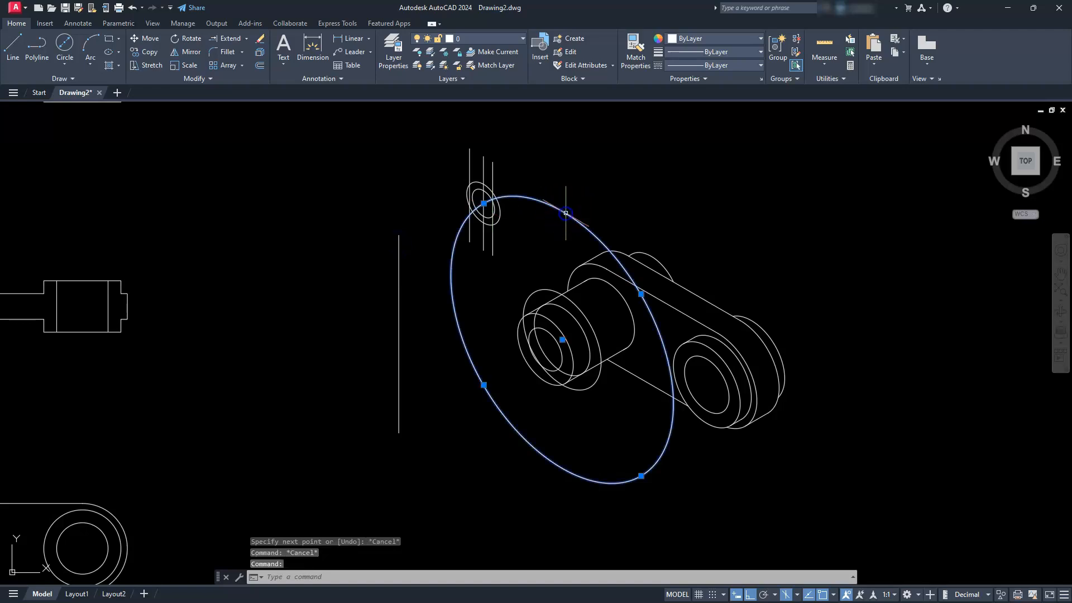
key(Delete)
click(465, 355)
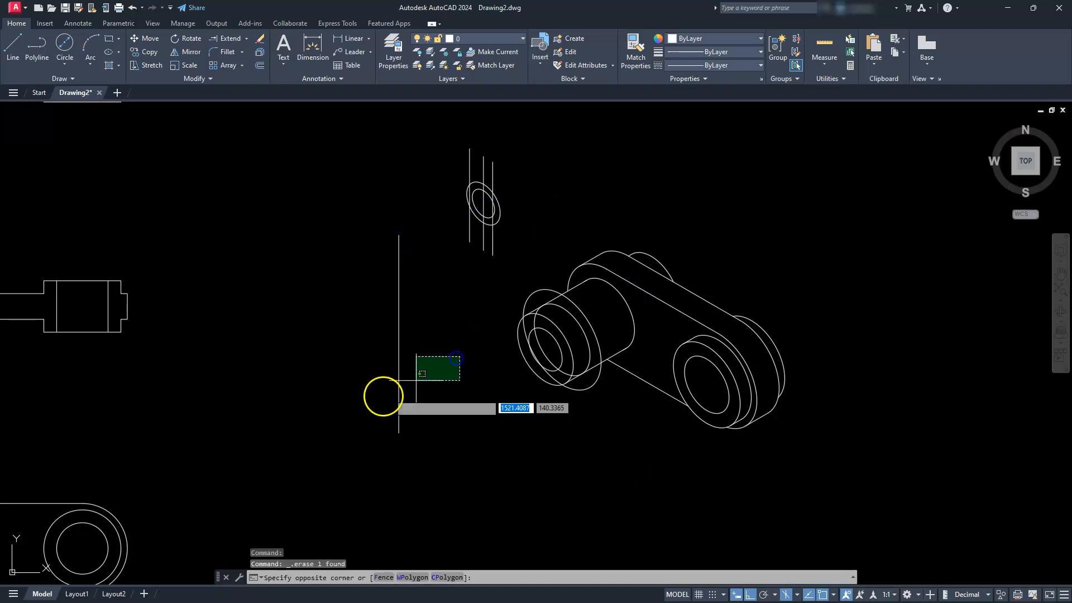
click(371, 402)
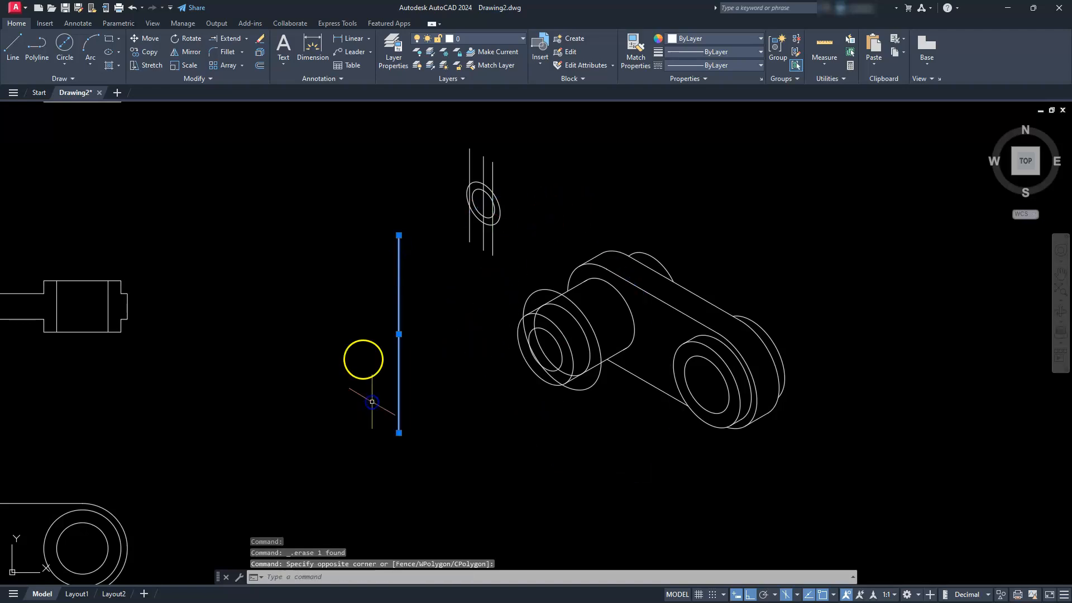
click(399, 333)
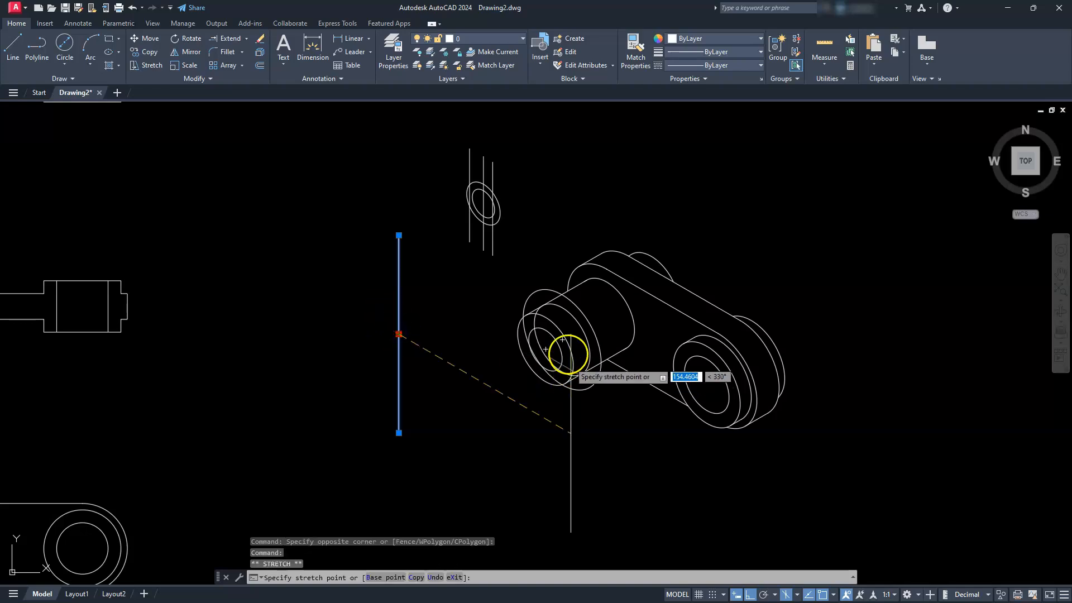
scroll(572, 329, up, 7)
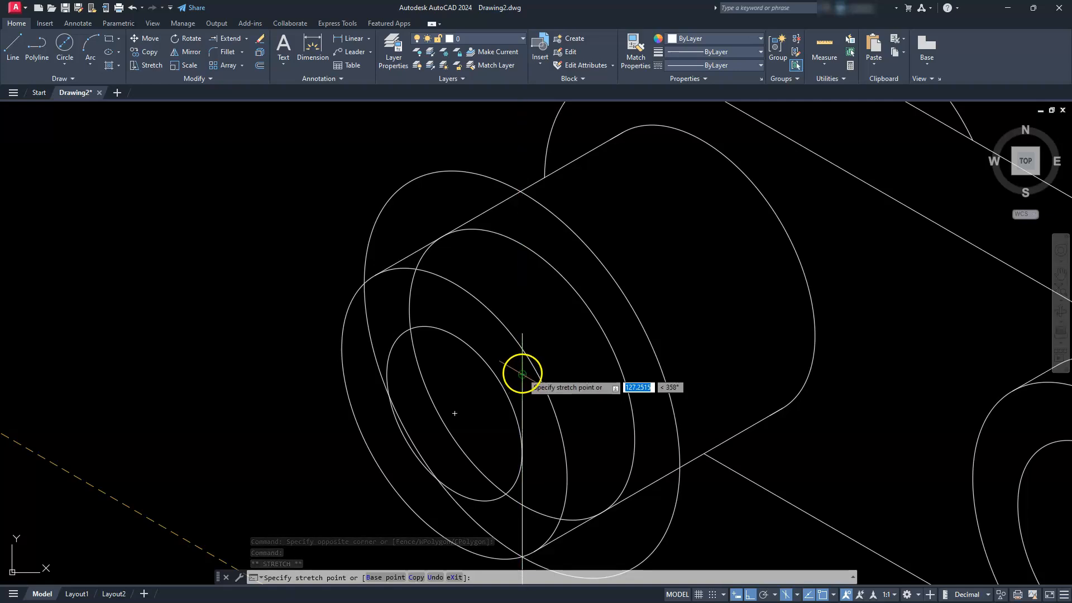
key(Escape)
key(Escape)
key(Escape)
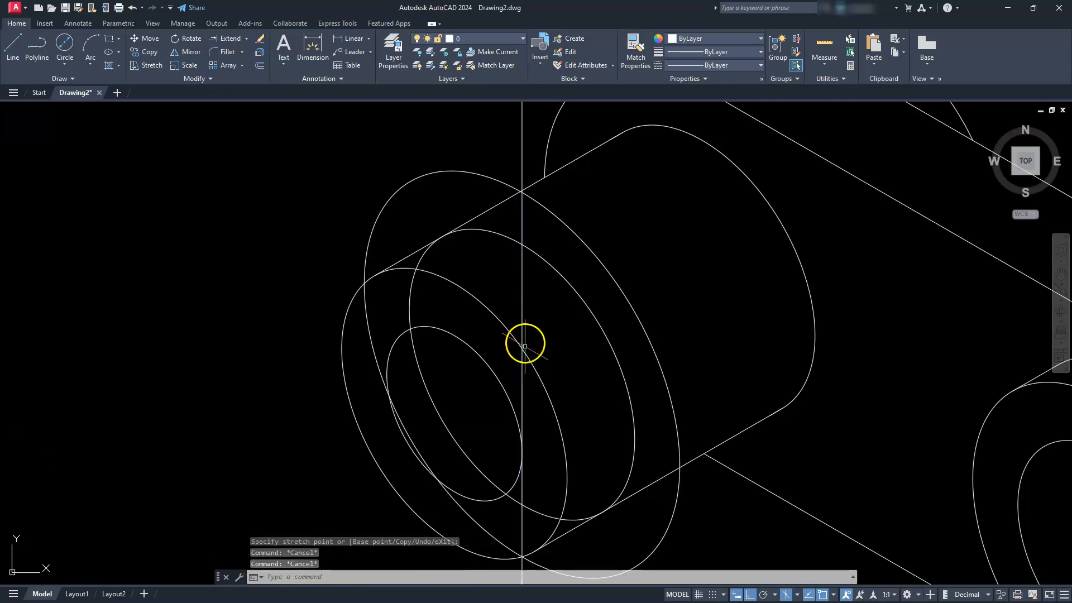
- Recheck the horizontal dimension from the hub centre to the upper tangent point in the front view
scroll(524, 335, down, 6)
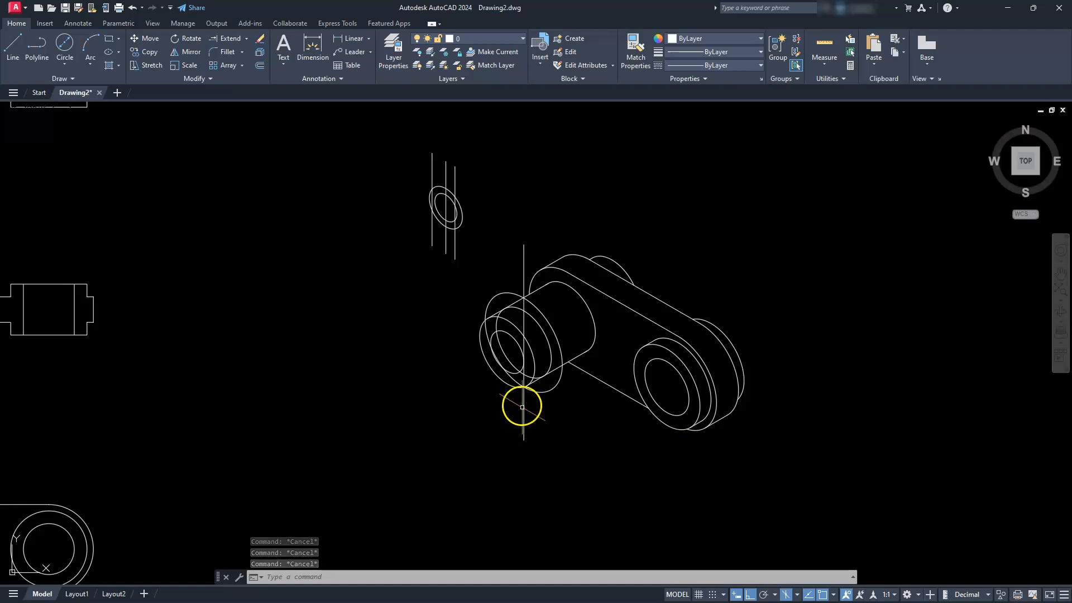
scroll(521, 359, down, 5)
scroll(395, 401, up, 10)
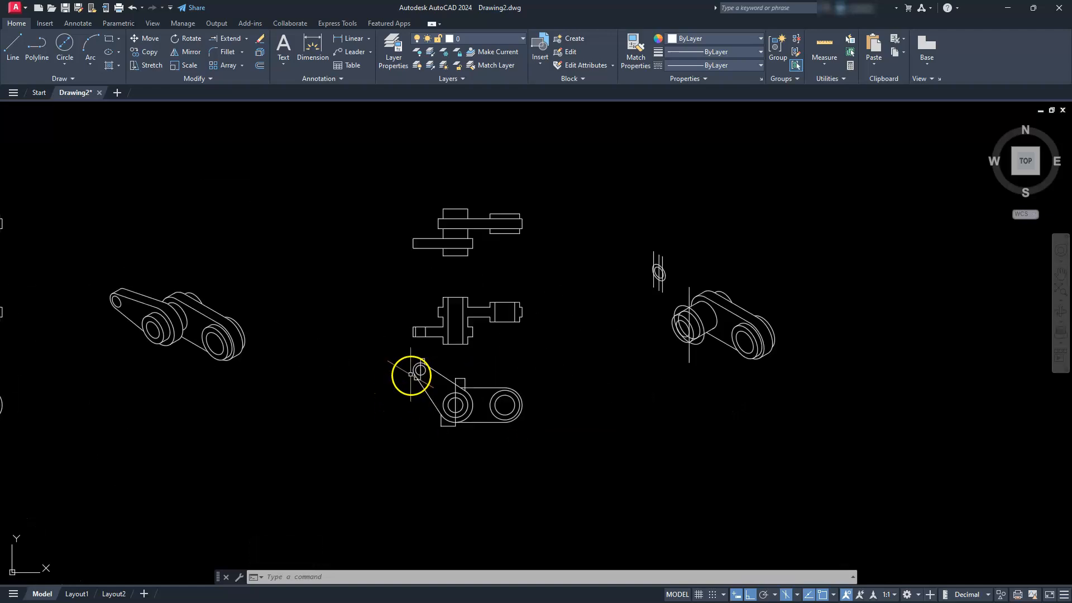
scroll(464, 338, up, 4)
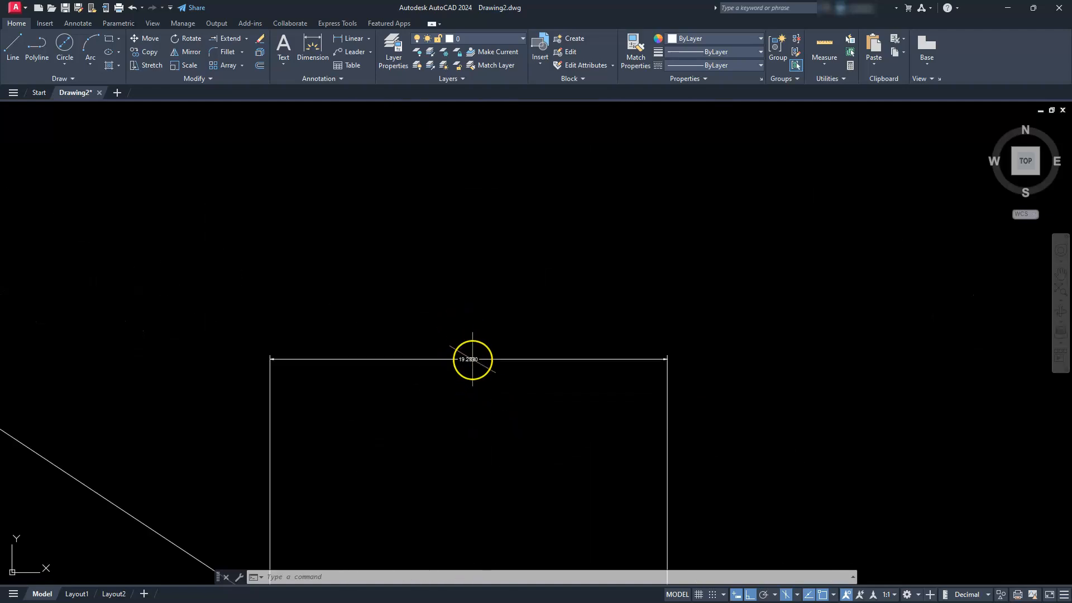
scroll(472, 359, down, 10)
scroll(639, 280, down, 6)
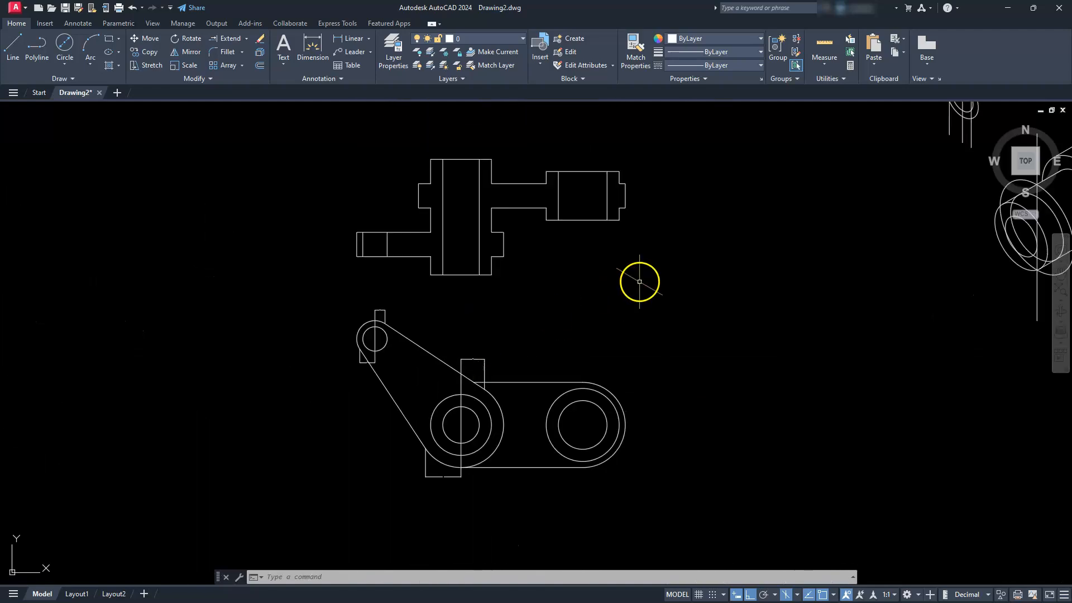
scroll(640, 292, up, 10)
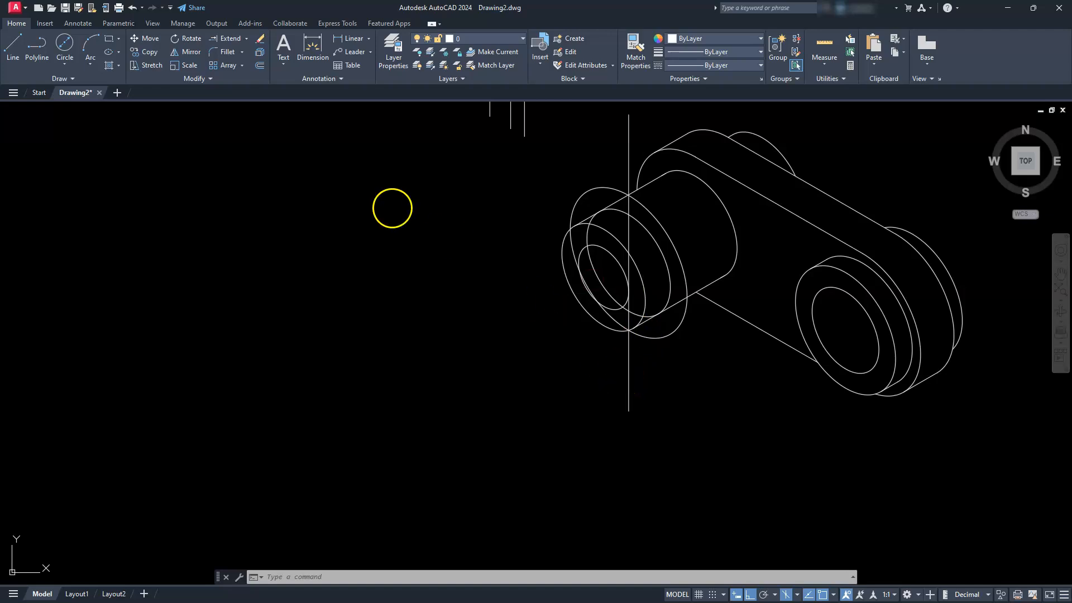
- Copy the vertical line through the isometric hub's centre by 19.30 along the 330° isometric direction
key(Escape)
key(Escape)
click(148, 54)
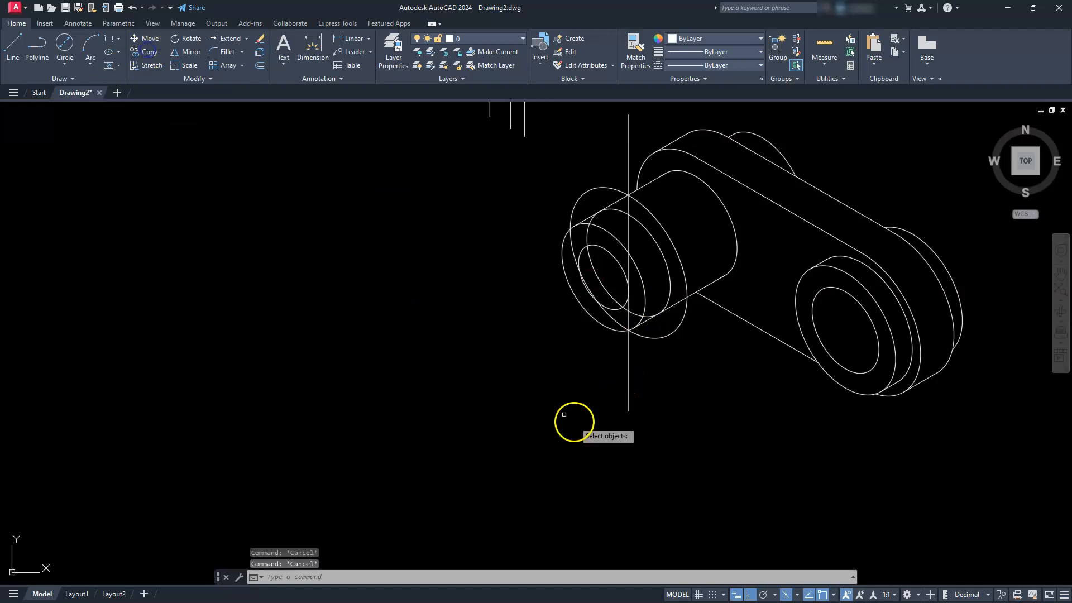
click(631, 378)
click(610, 396)
key(Return)
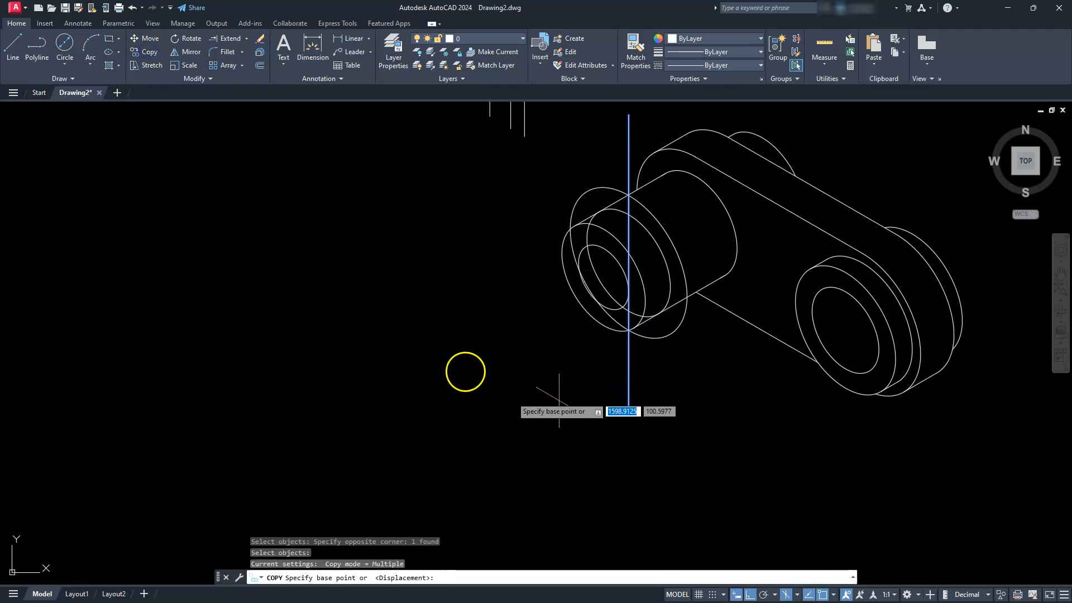
click(408, 343)
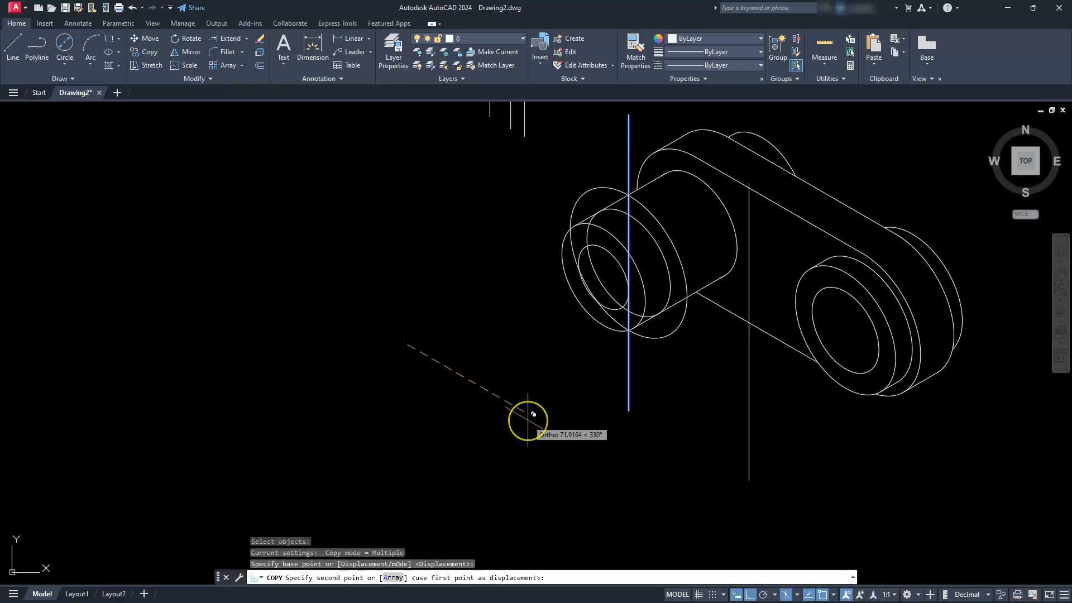
text(1)
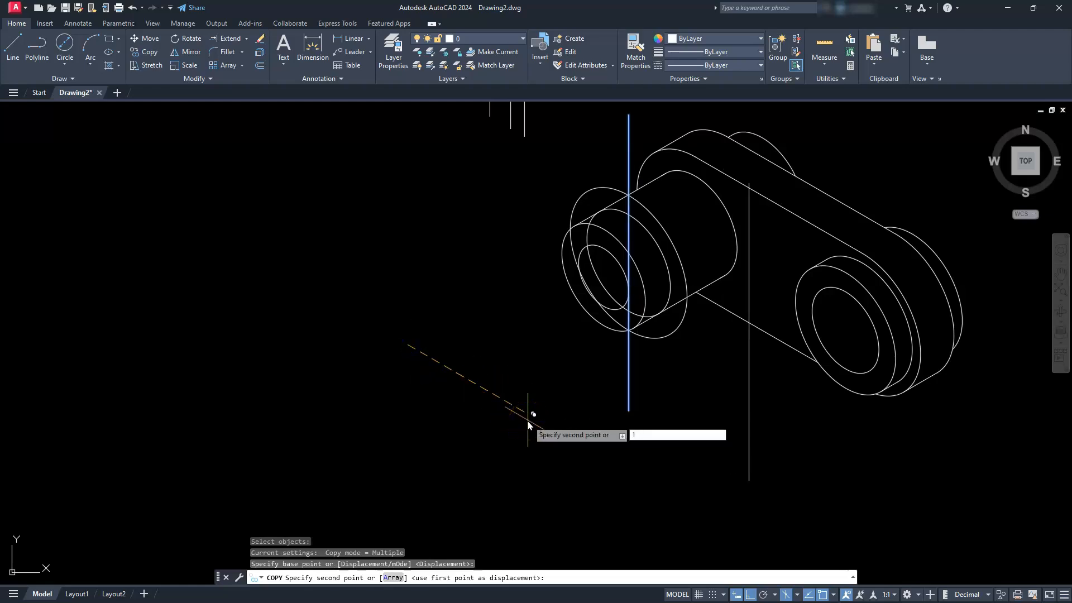
text(9.30)
key(Return)
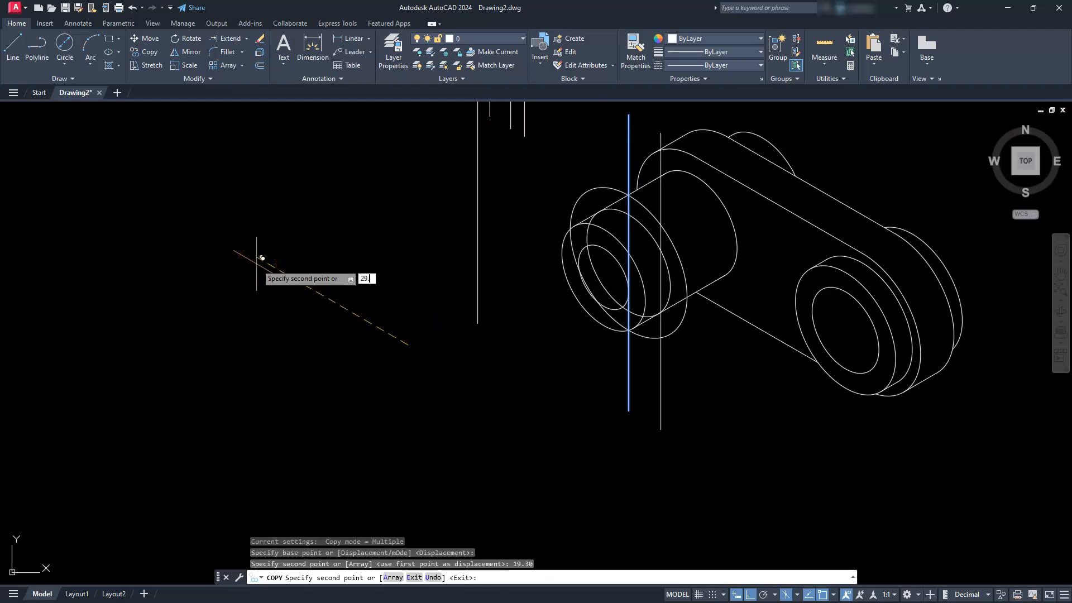
- Place a second copy of the hub's vertical centre line 29.20 away in the opposite direction, at 150°
key(Return)
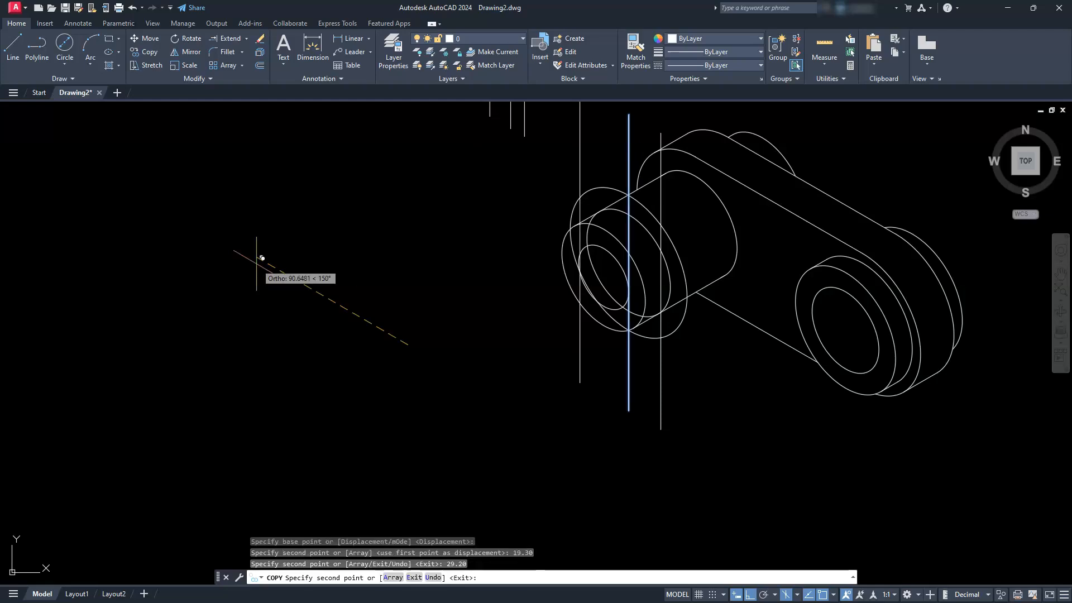
key(Escape)
key(Escape)
key(Escape)
middle_drag(395, 265, 336, 410)
middle_drag(397, 313, 375, 359)
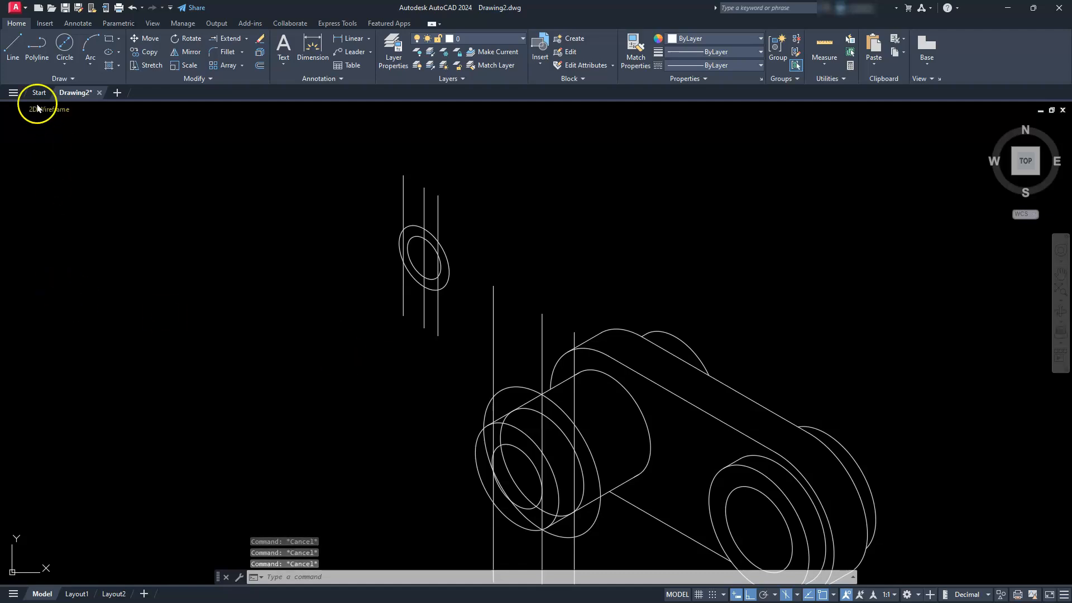
- Draw the arm's upper edge between the right-hand vertical lines' upper intersections with the small and hub outer isocircles
click(13, 47)
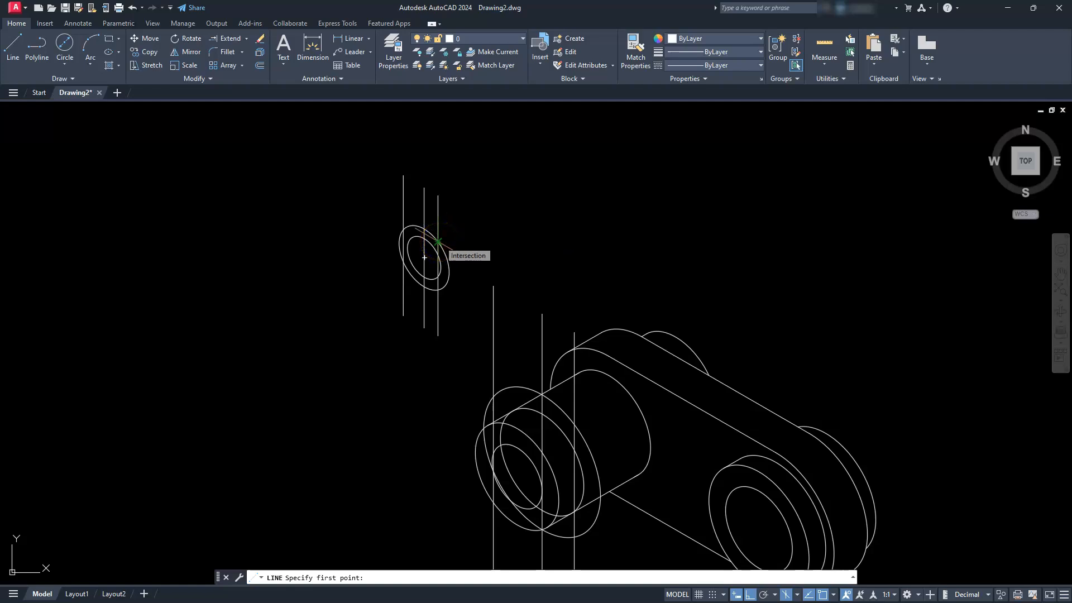
click(453, 258)
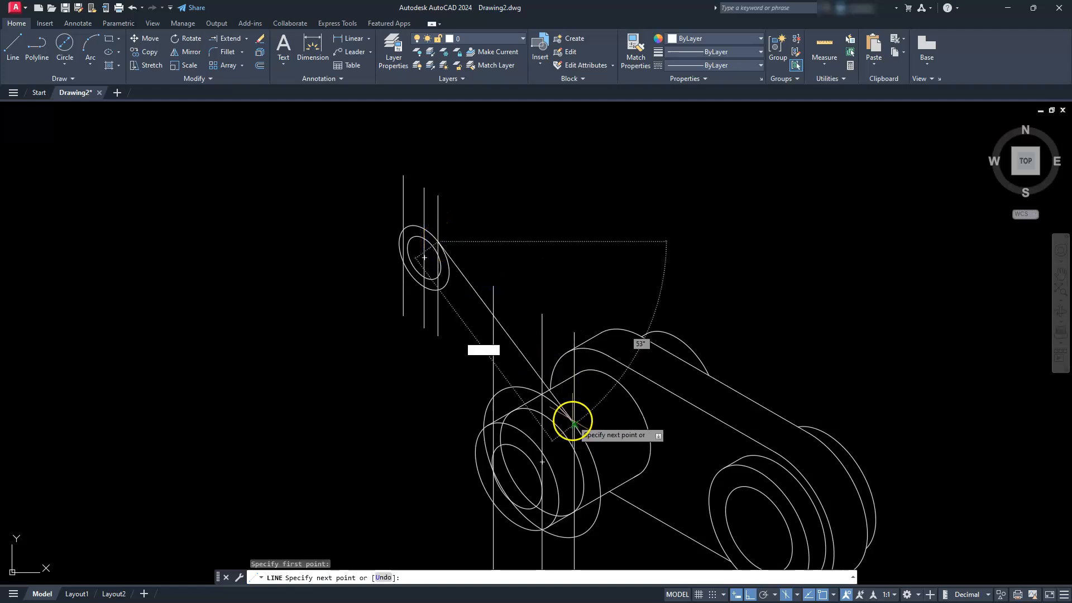
click(573, 423)
key(Escape)
key(Escape)
key(Escape)
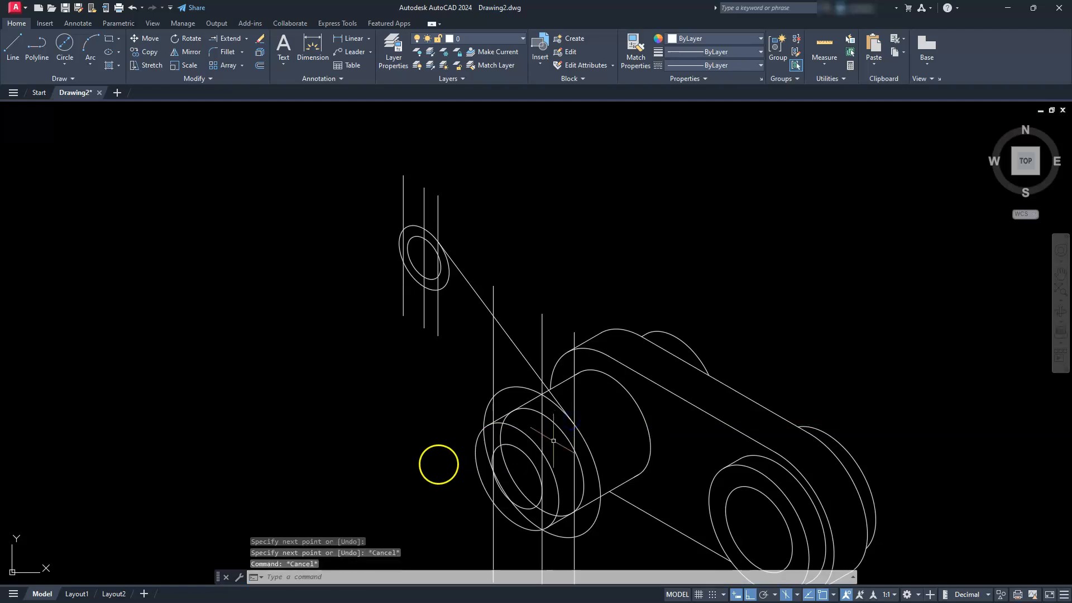
- Draw the arm's lower edge between the left-hand vertical lines' lower intersections with the small and hub outer isocircles
scroll(396, 303, up, 5)
key(space)
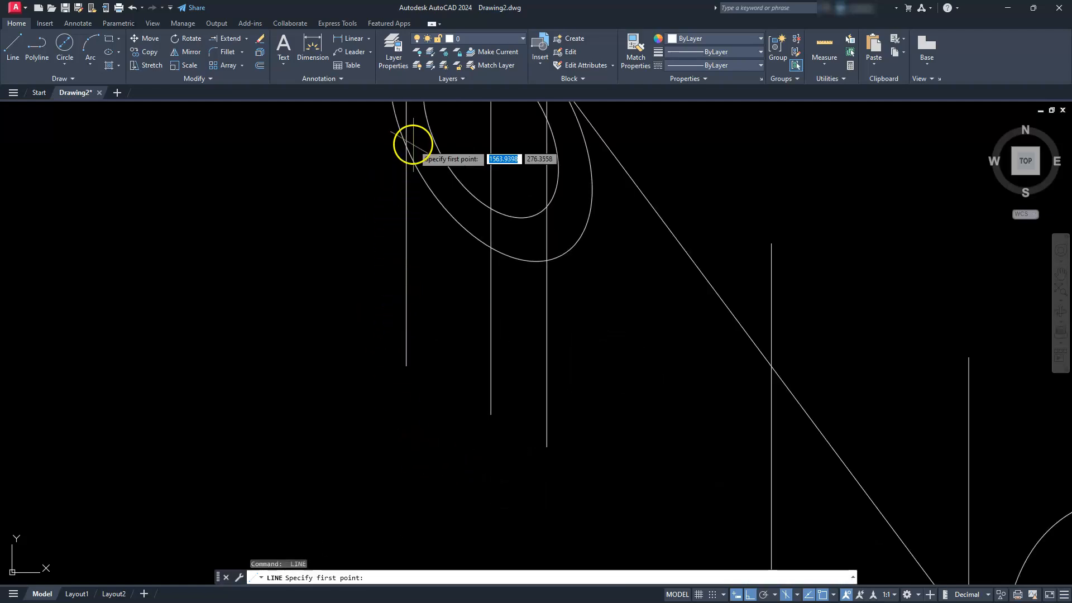
click(406, 145)
scroll(423, 166, down, 5)
scroll(448, 349, down, 2)
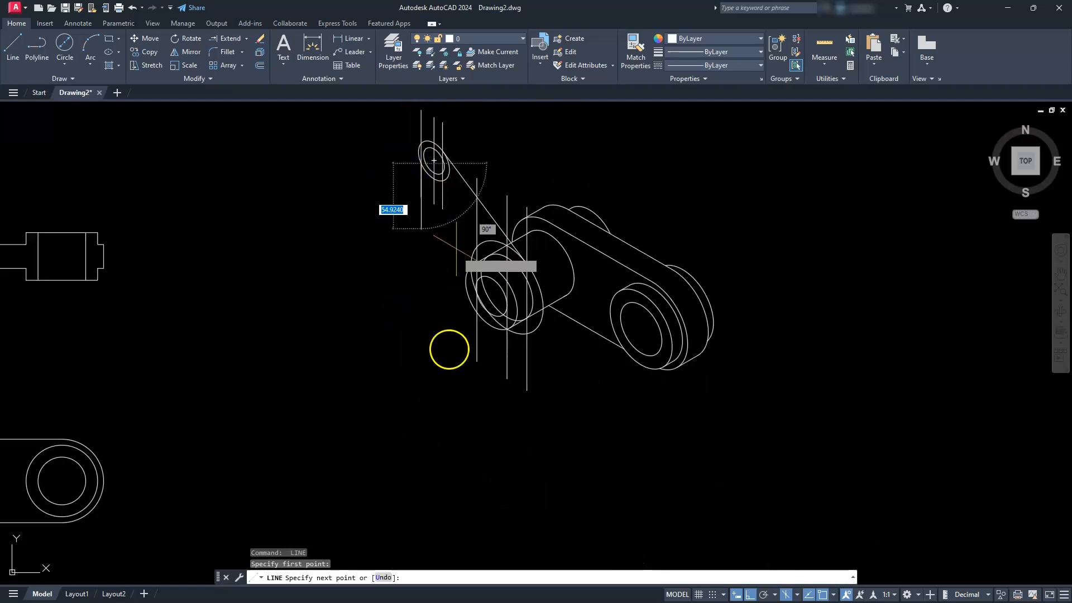
scroll(480, 304, up, 8)
scroll(468, 291, down, 2)
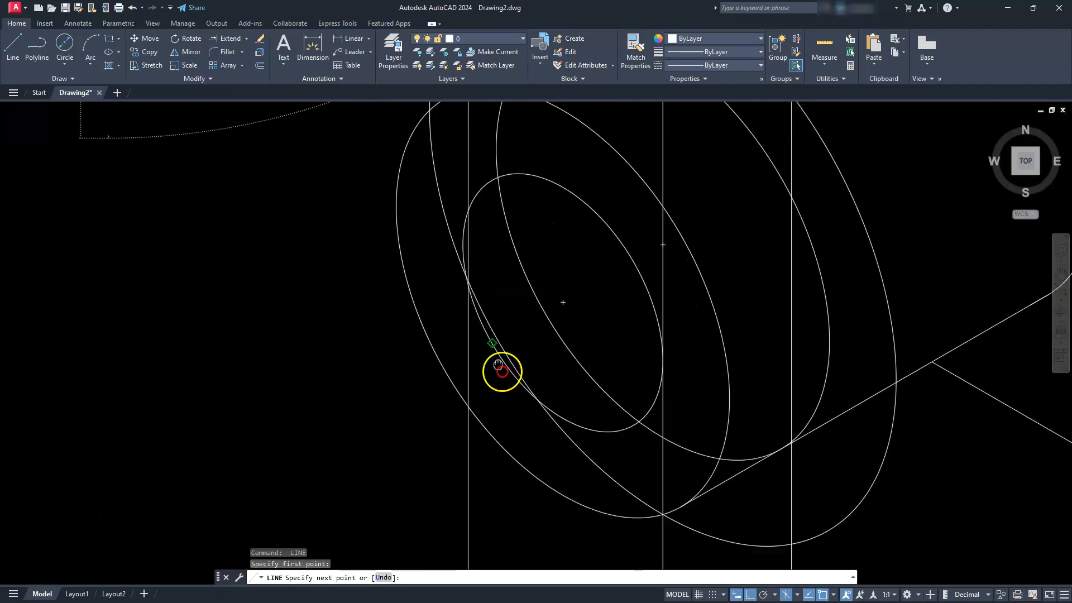
scroll(440, 304, up, 5)
scroll(514, 304, up, 3)
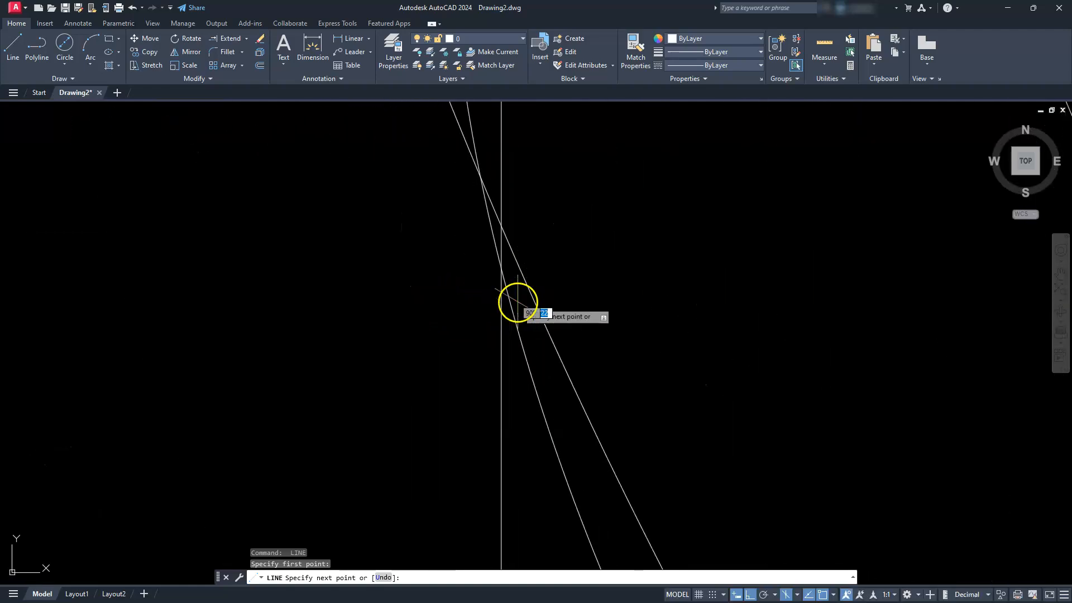
click(502, 226)
scroll(555, 287, down, 8)
key(Escape)
key(Escape)
key(Escape)
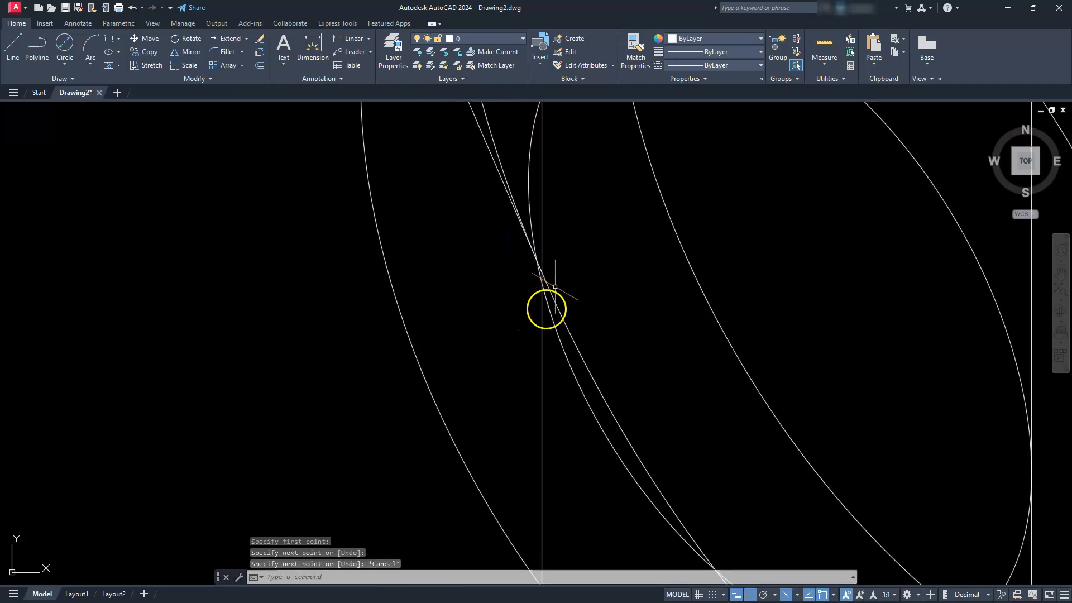
- Delete the three vertical construction lines crossing the isometric hub
middle_drag(509, 340, 506, 381)
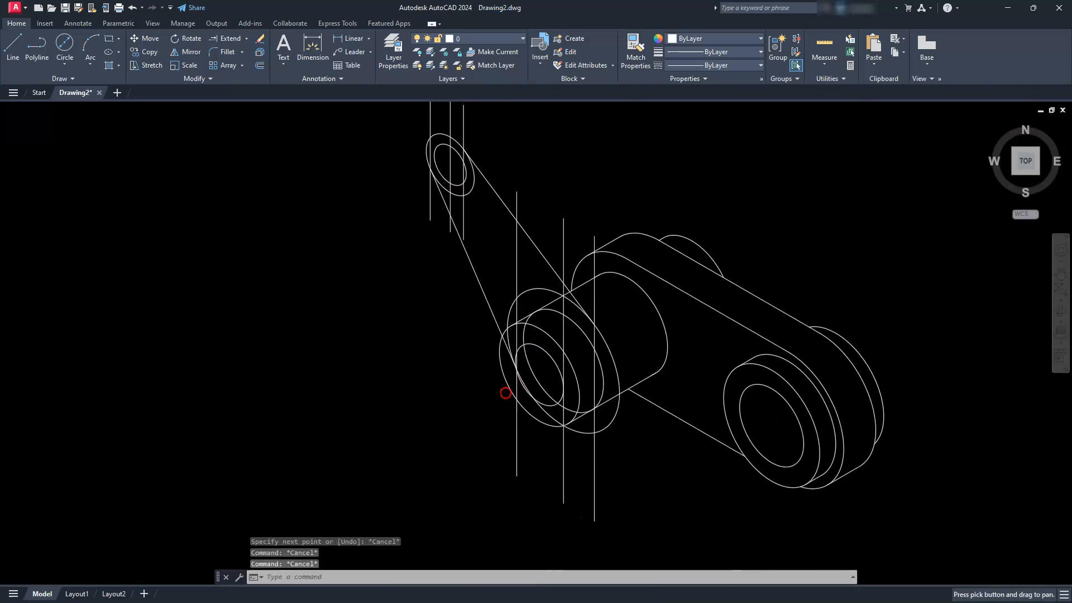
click(611, 485)
click(549, 486)
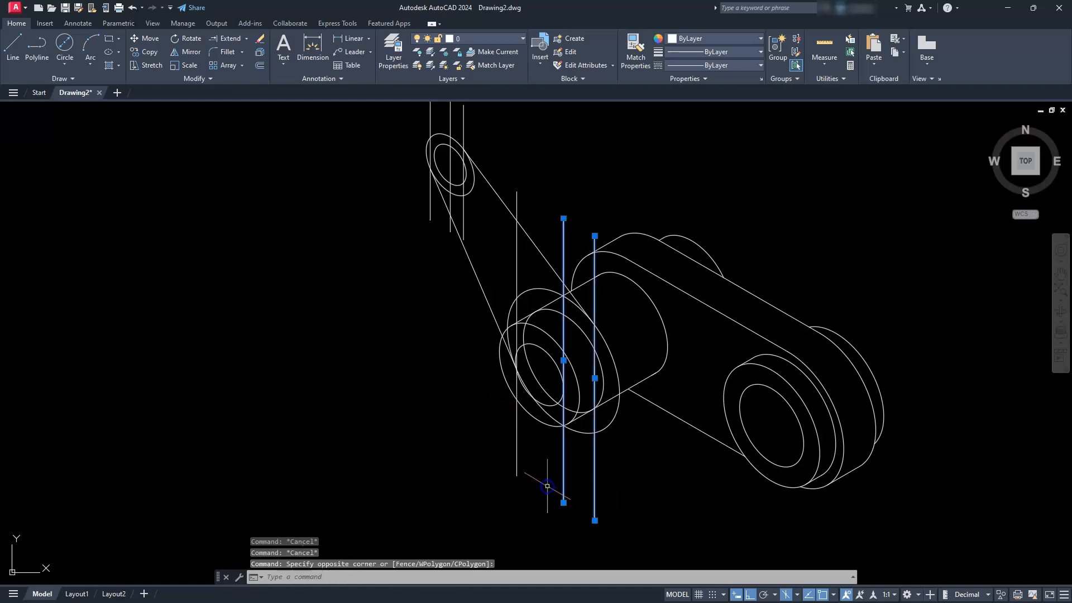
key(Delete)
click(496, 461)
key(Delete)
- Delete the three vertical construction lines crossing the arm's small end
middle_drag(459, 246, 457, 335)
click(477, 174)
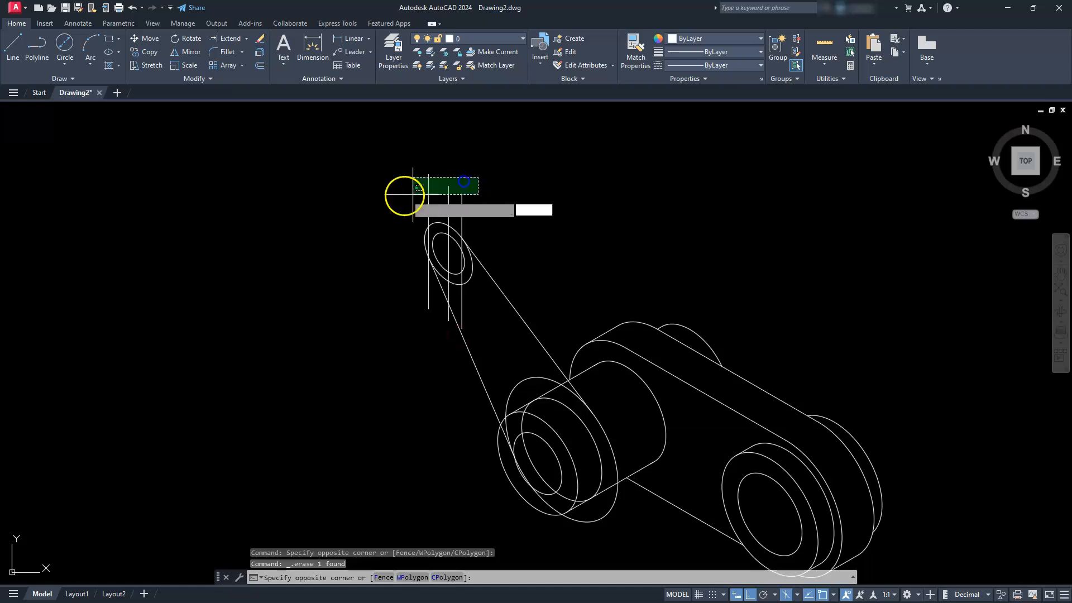
click(390, 191)
key(Delete)
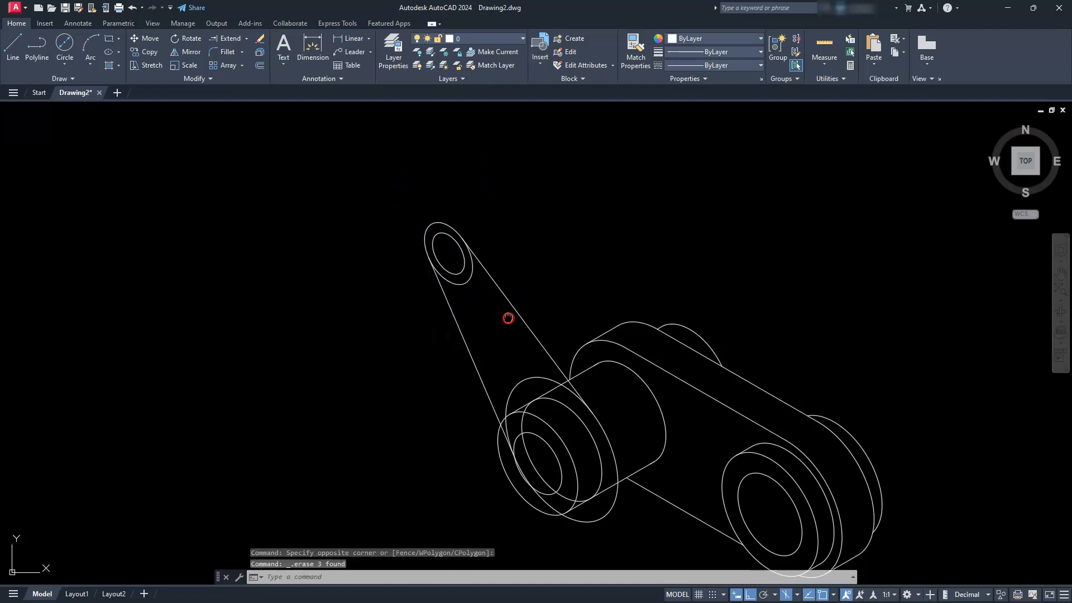
- Trim away the inner portion of the small end's outer isocircle between the two arm edges
middle_drag(507, 318, 485, 269)
scroll(484, 280, up, 3)
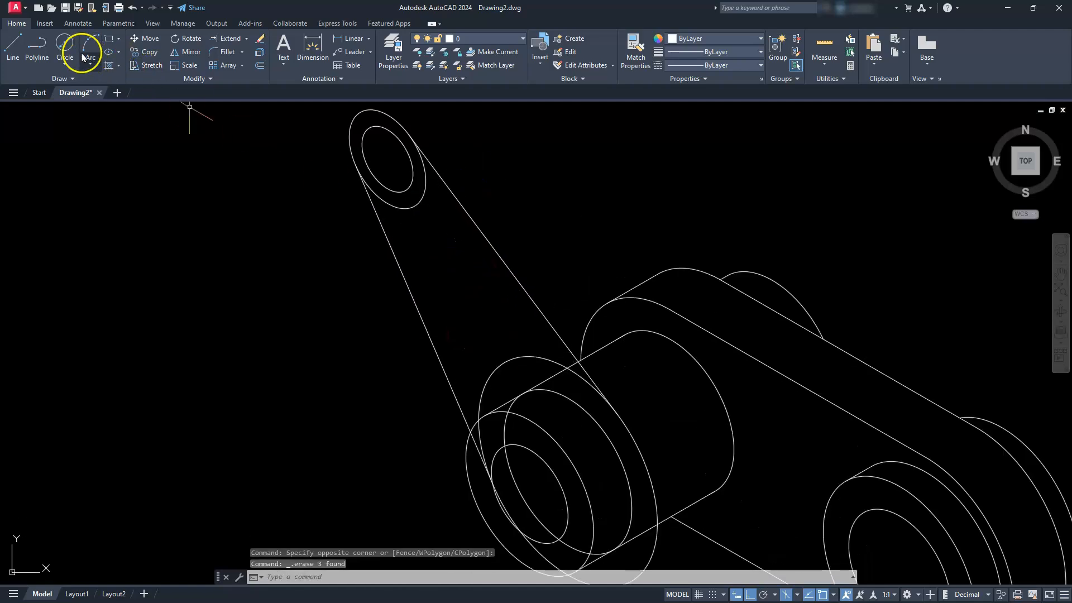
click(246, 36)
click(240, 57)
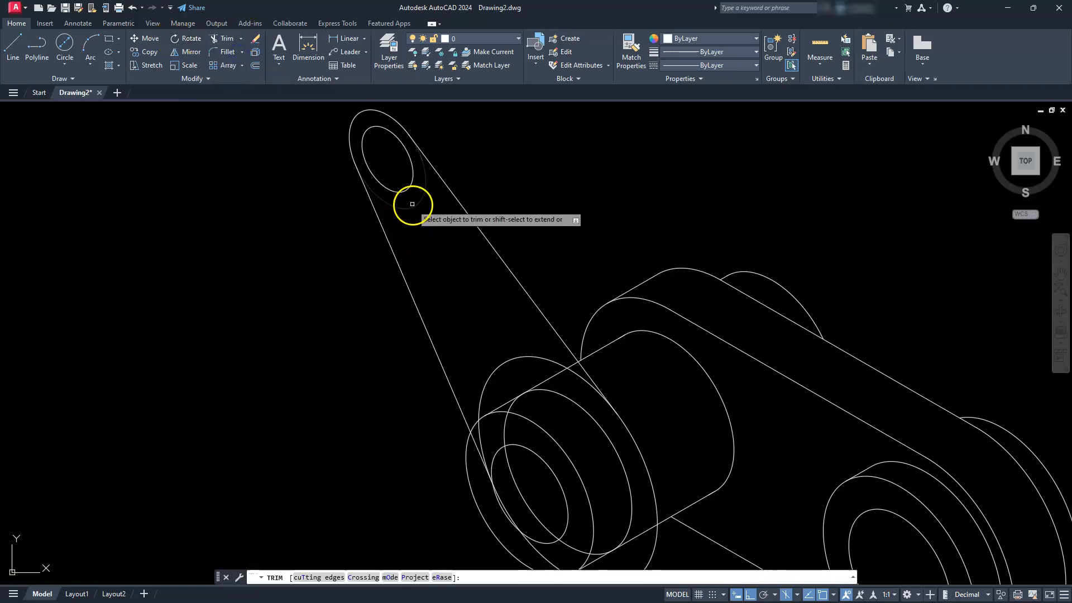
click(412, 204)
- Trim the hub's largest isocircle between the arm edges so only its outer arc remains
middle_drag(442, 377, 384, 256)
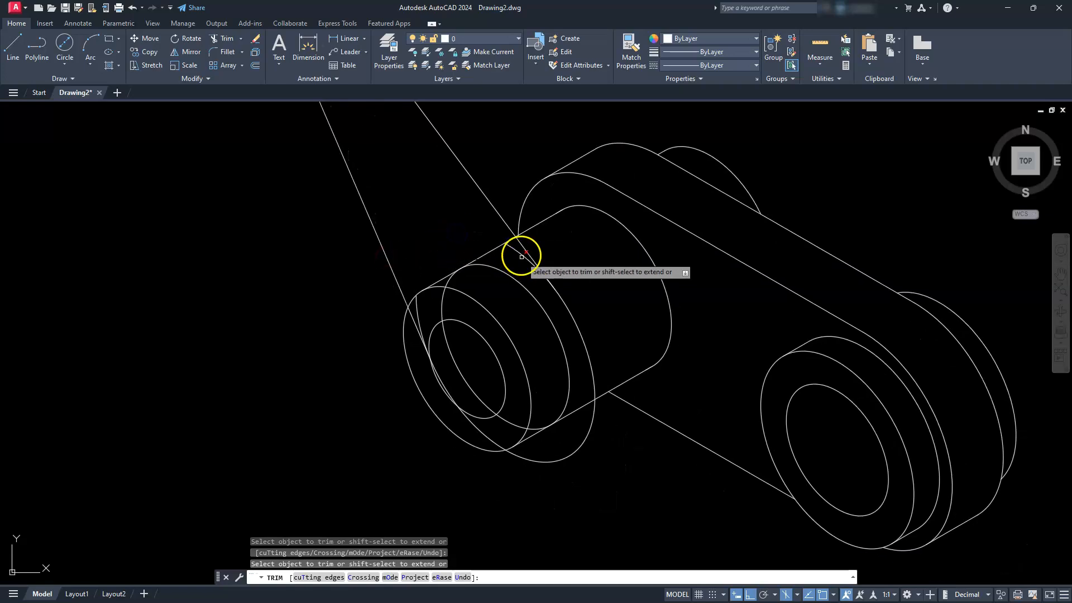
scroll(433, 317, up, 5)
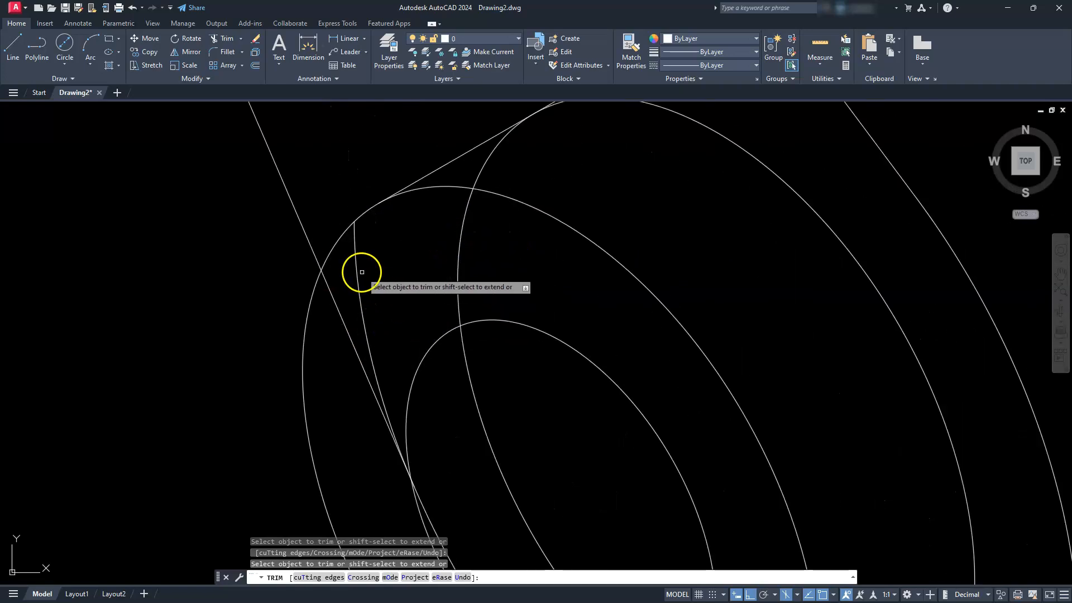
middle_drag(404, 469, 376, 283)
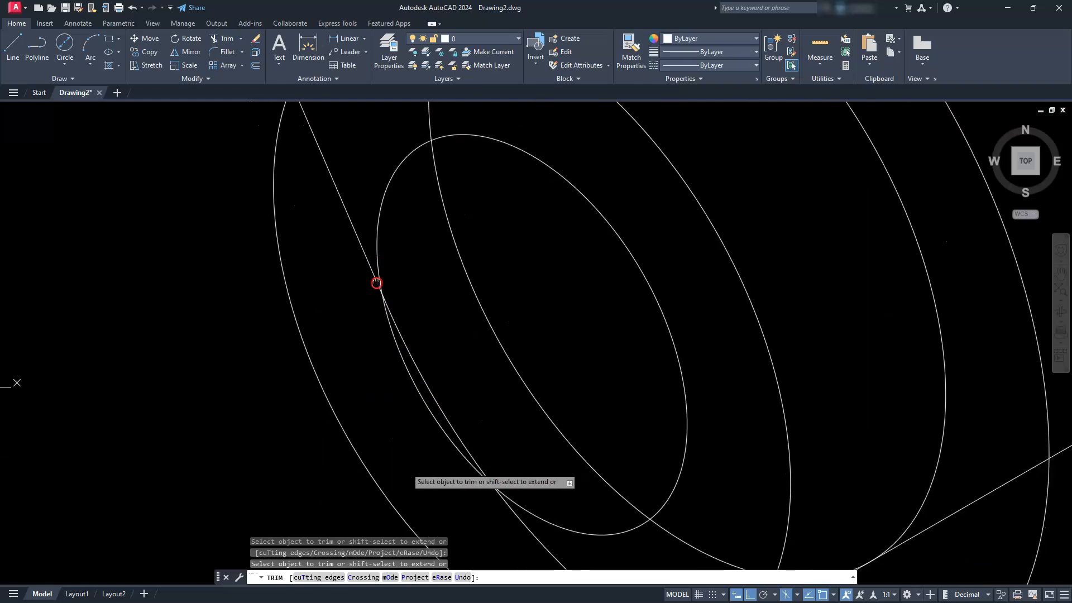
scroll(379, 291, down, 5)
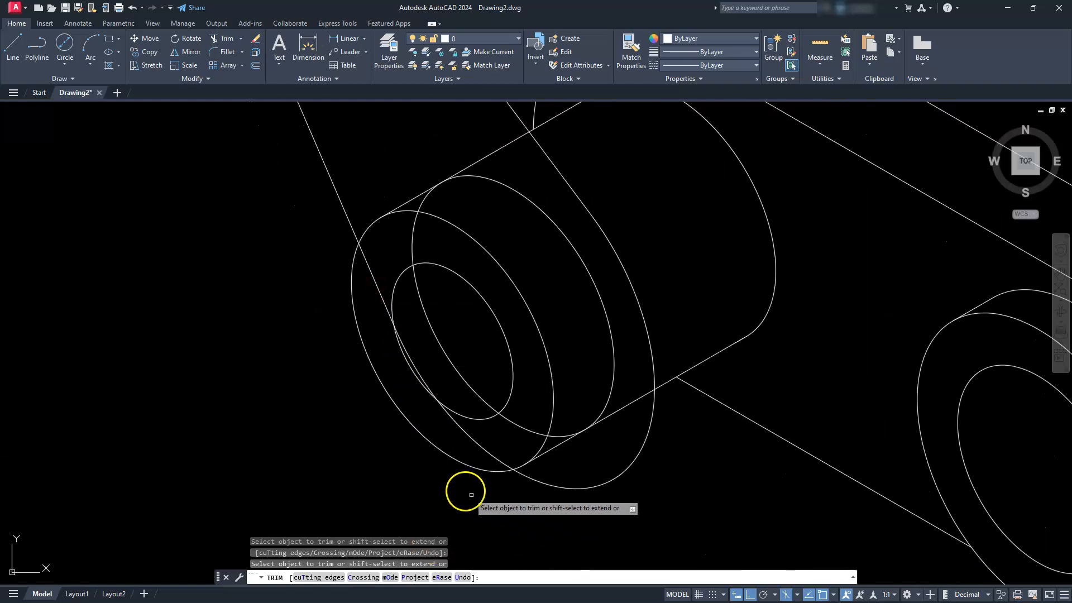
- Trim the portions of the hub's middle isocircle hidden behind the front boss face, including the piece inside the bore
scroll(421, 417, down, 2)
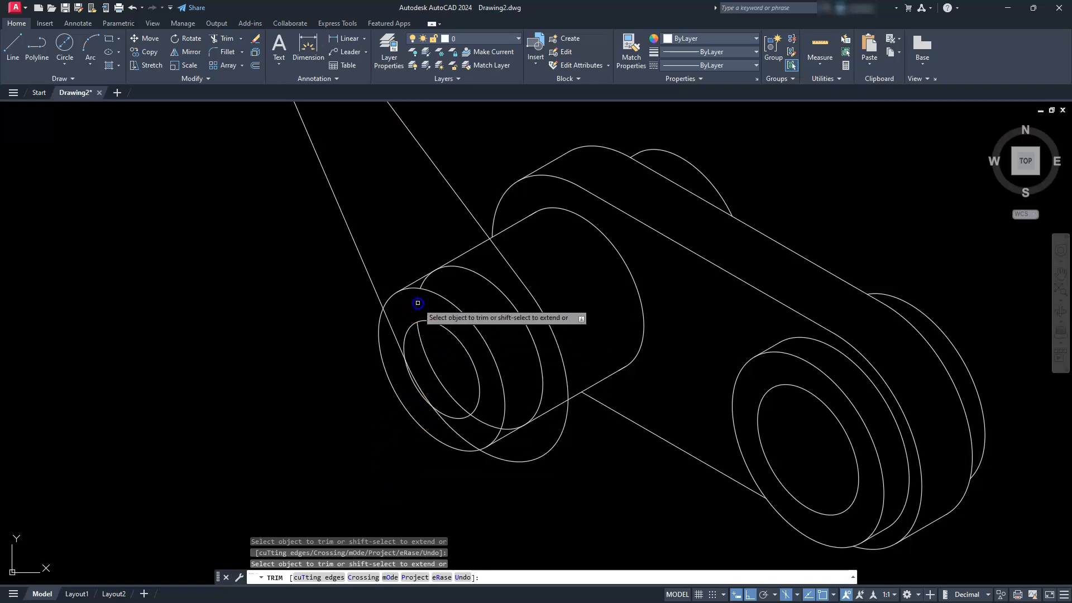
scroll(426, 296, up, 4)
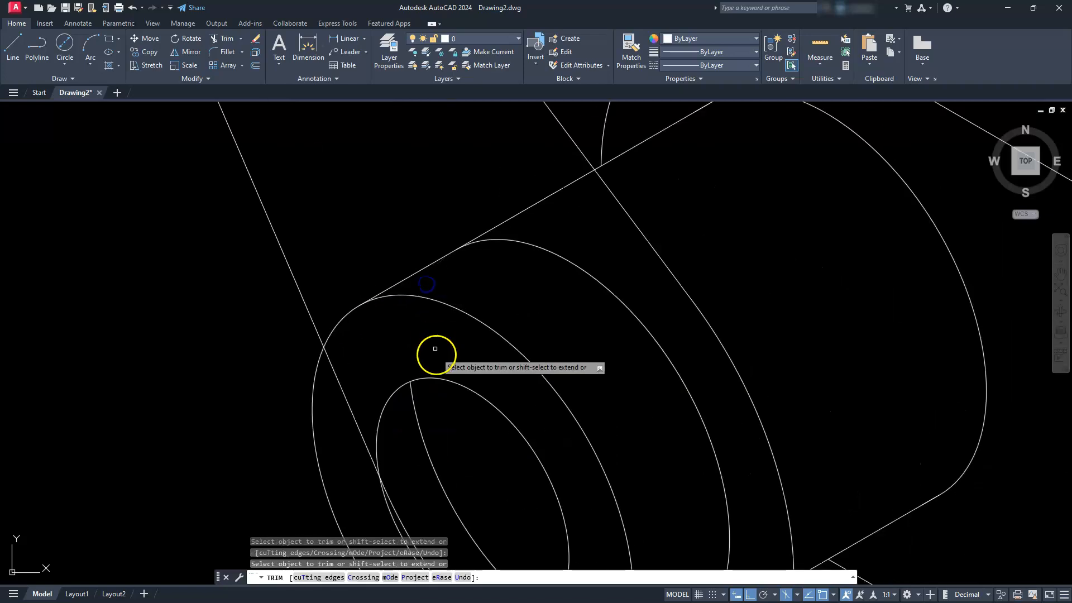
scroll(435, 348, down, 3)
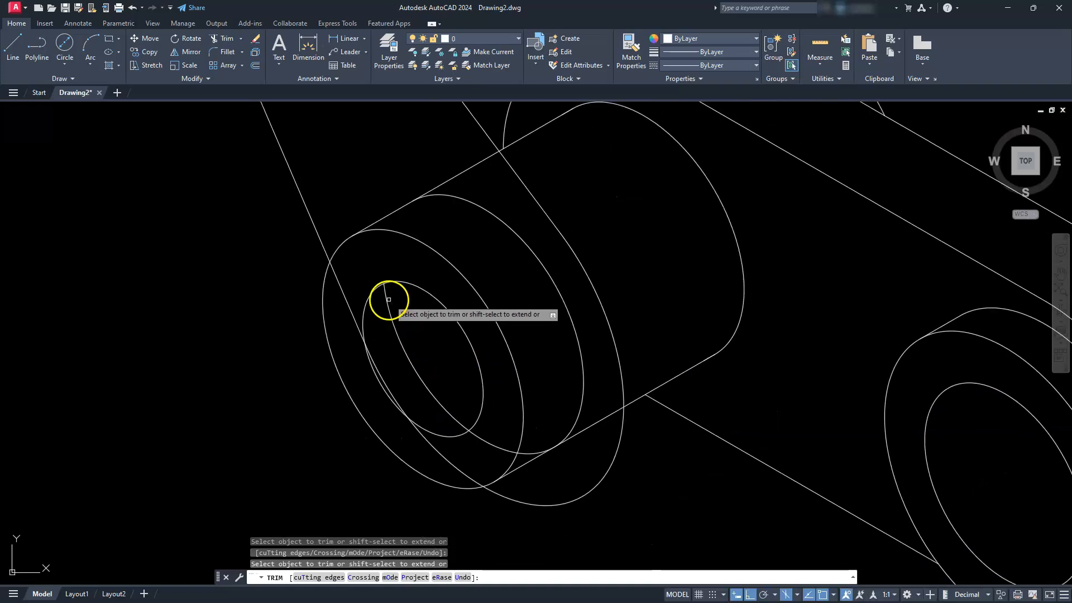
click(386, 299)
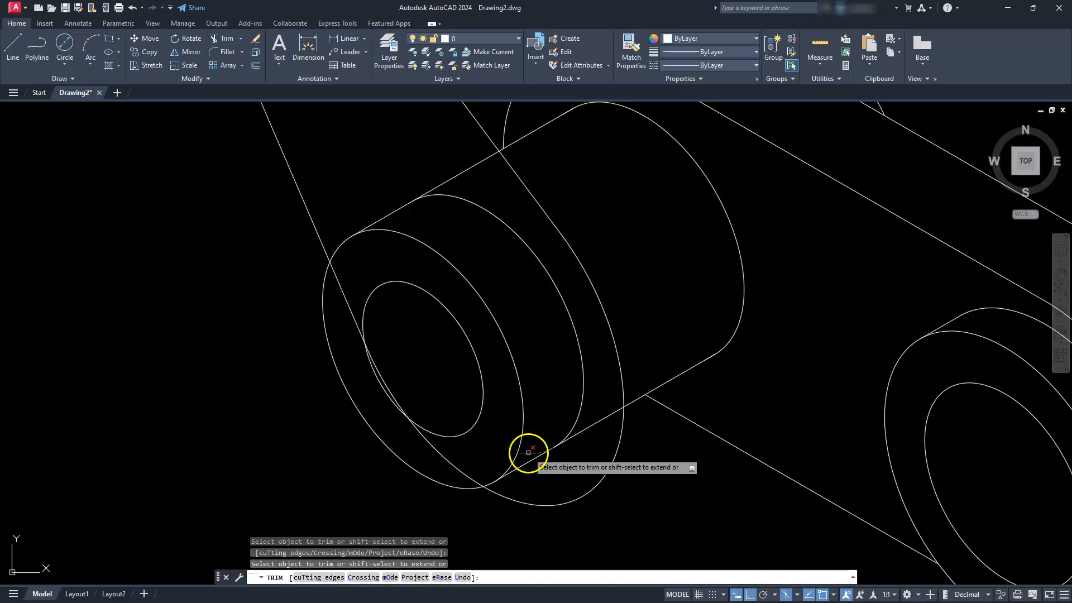
scroll(569, 480, down, 6)
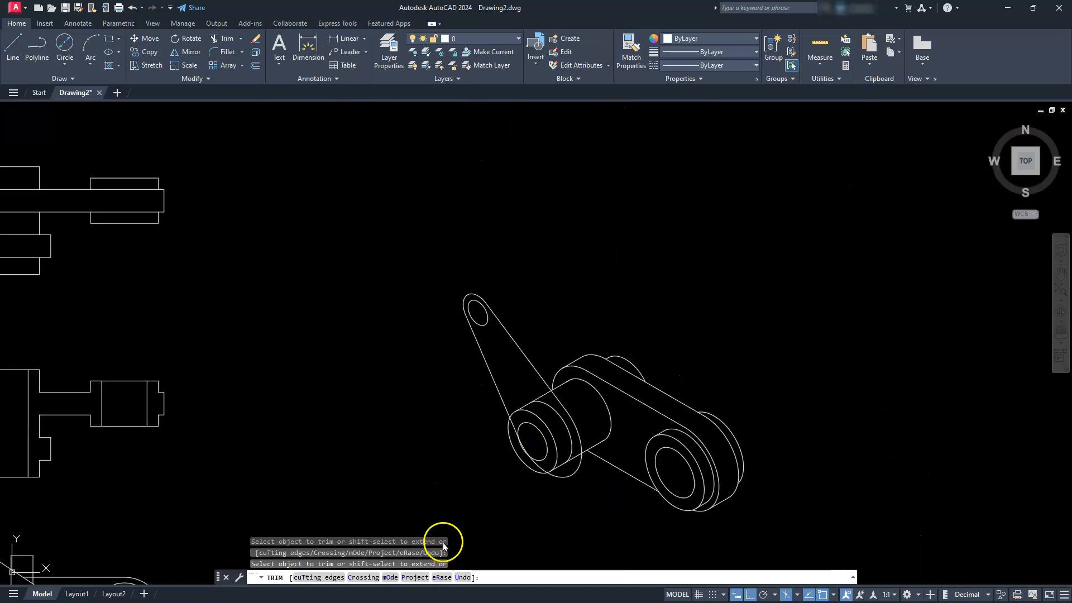
scroll(446, 501, up, 3)
key(Escape)
key(Escape)
key(Escape)
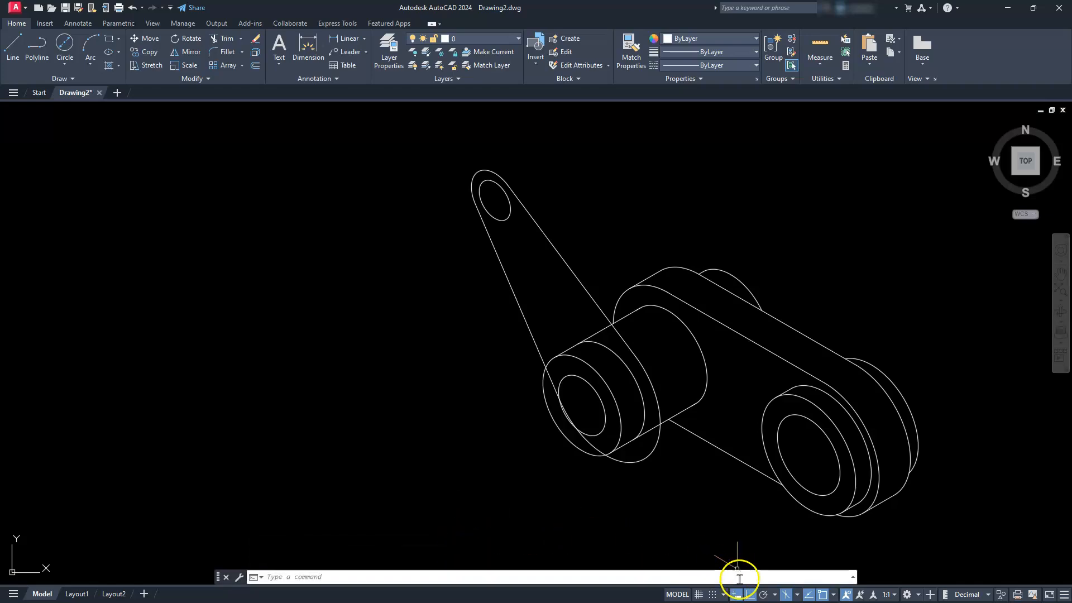
- Switch to the top isoplane and copy the arm's end arc, upper edge and hub arc by 20 along the 30° direction
click(794, 595)
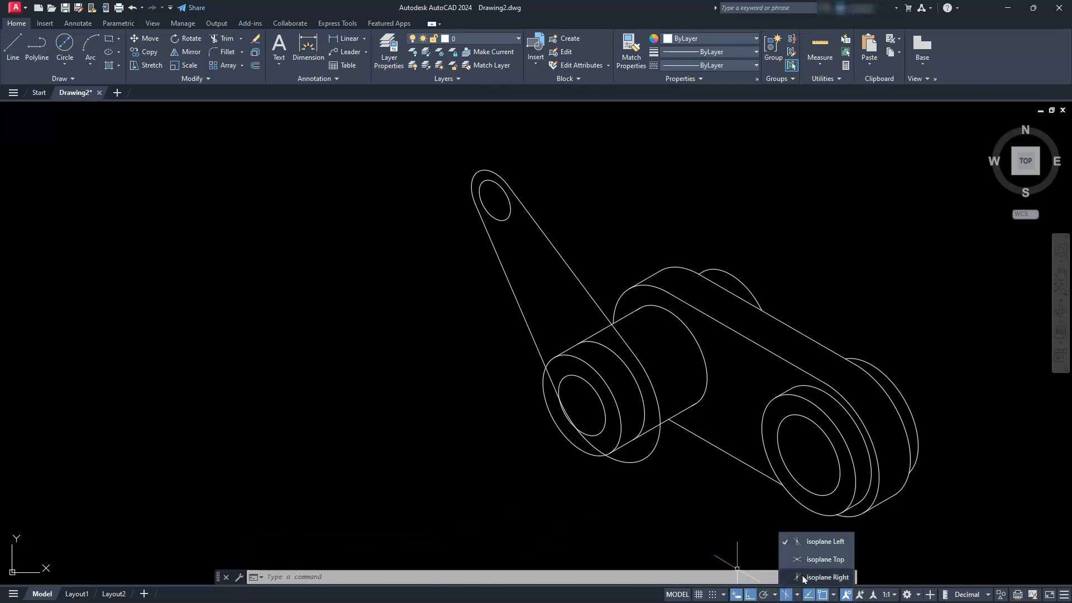
click(807, 559)
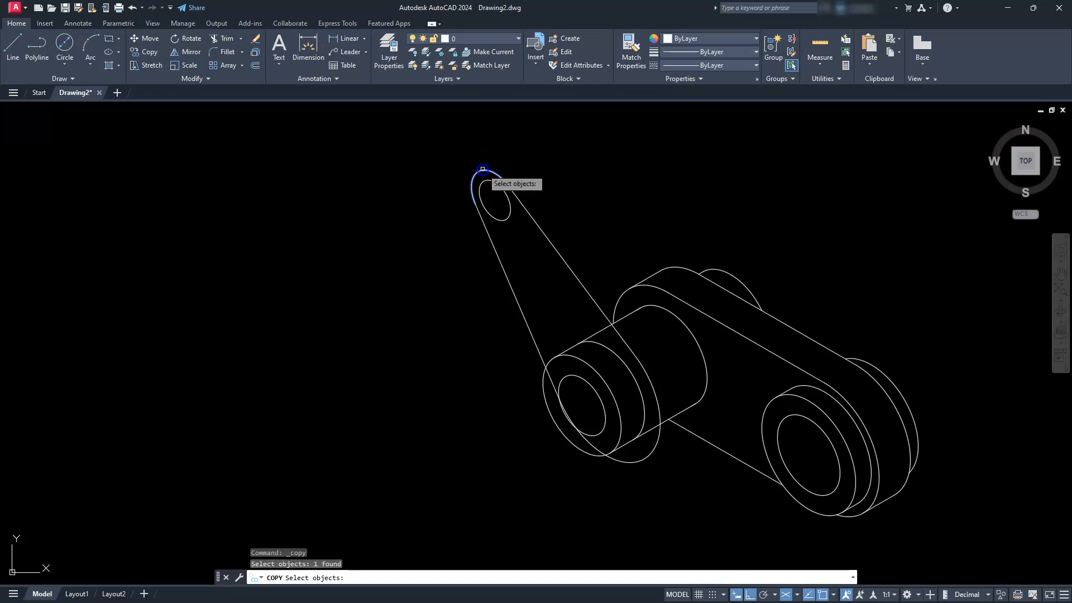
click(522, 206)
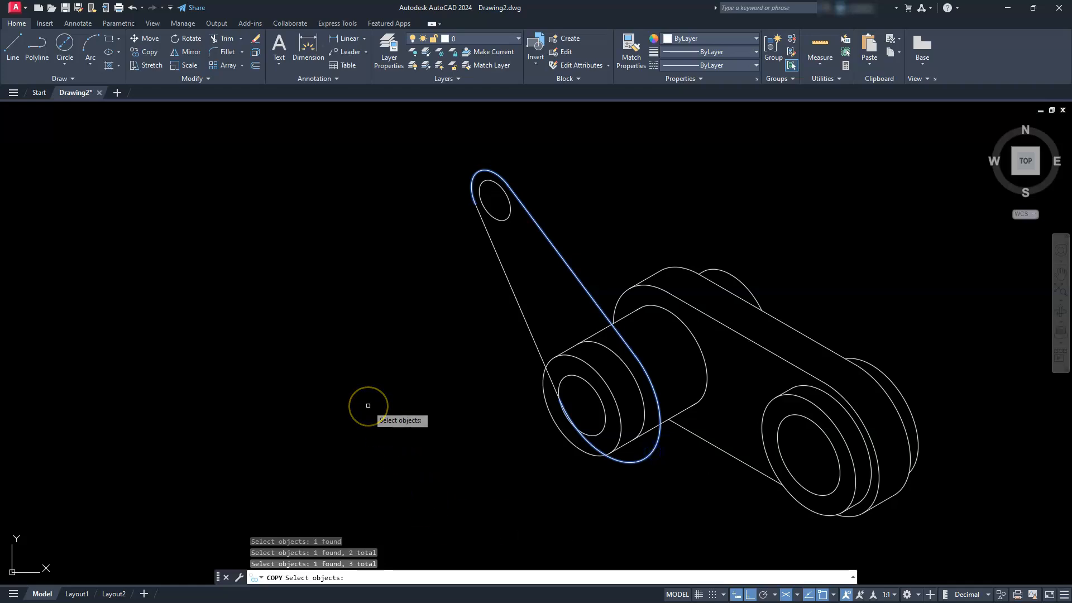
right_click(368, 405)
click(223, 307)
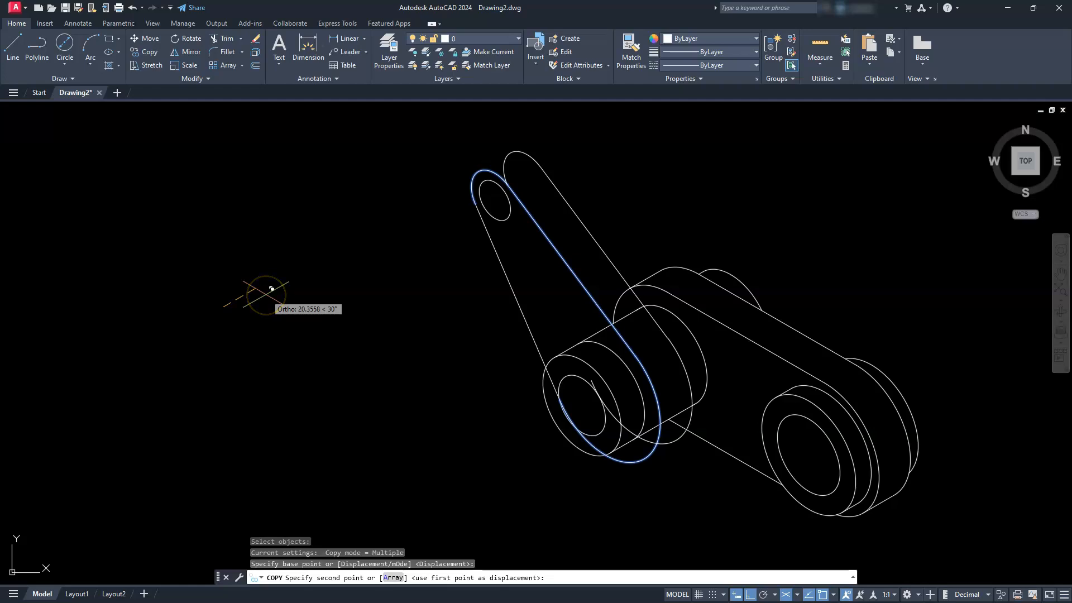
key(Return)
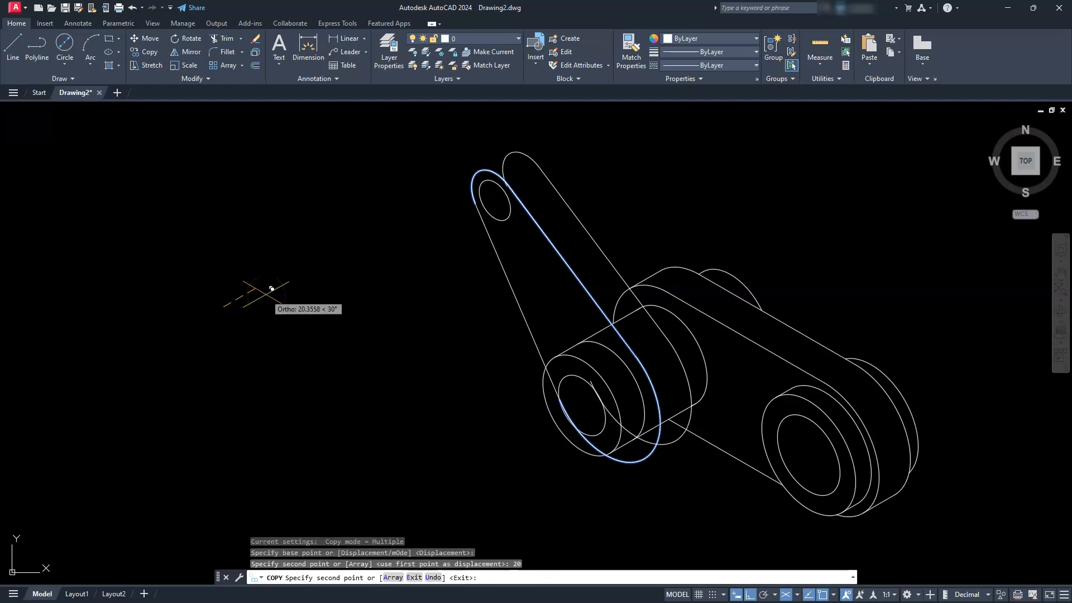
key(Escape)
- Draw the 30° line connecting the lower quadrant points of the front and copied hub arcs
scroll(651, 452, up, 4)
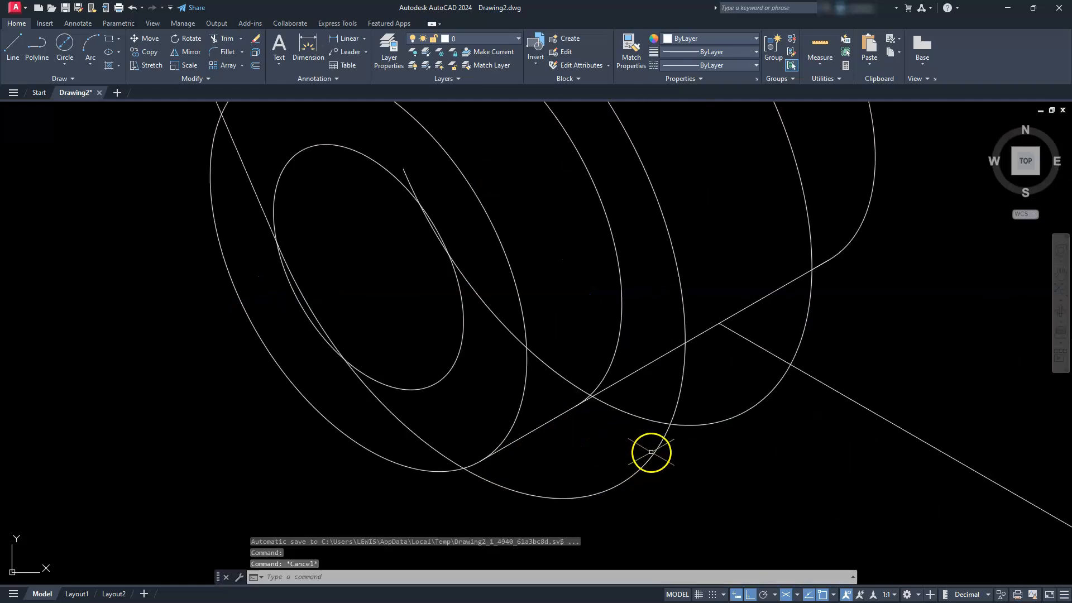
key(Escape)
text(l)
key(Return)
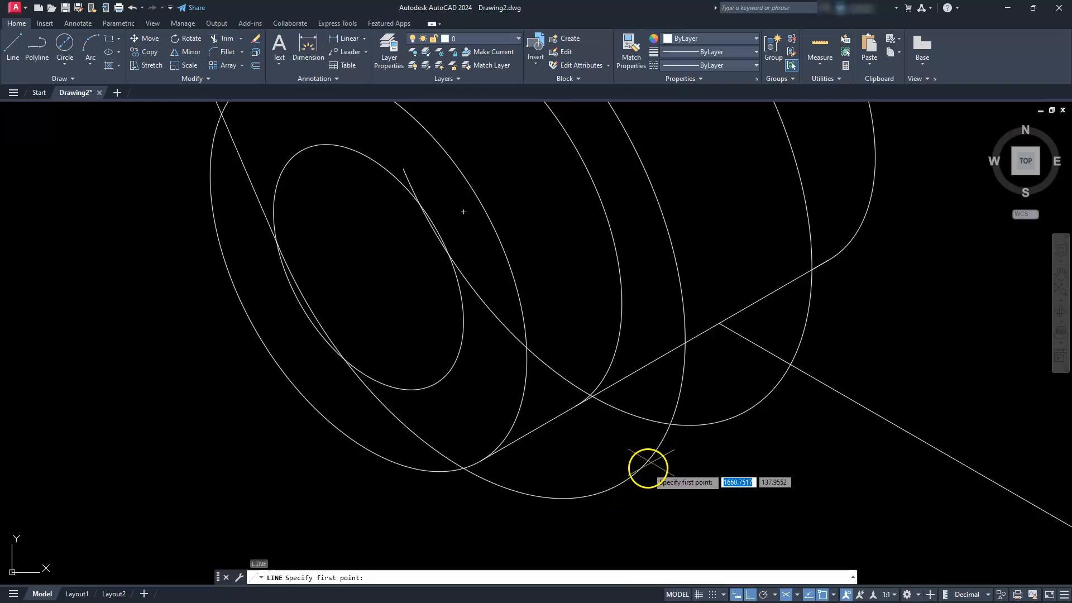
click(619, 483)
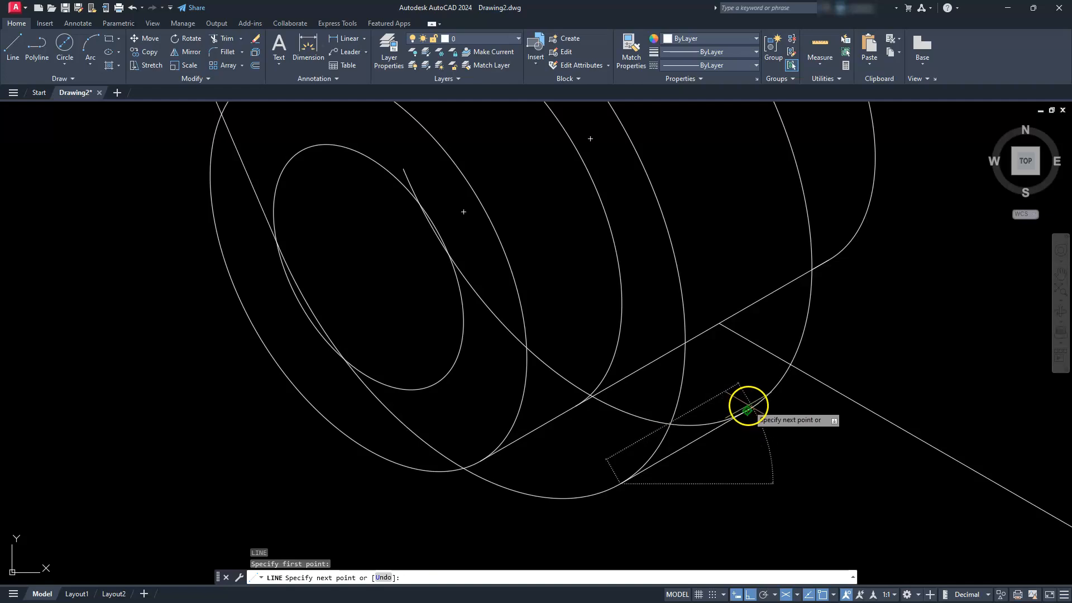
key(Escape)
key(Escape)
key(Escape)
- Draw the 30° line joining the upper quadrant points of the front and copied arcs at the arm's small end
scroll(748, 404, down, 4)
scroll(642, 315, up, 6)
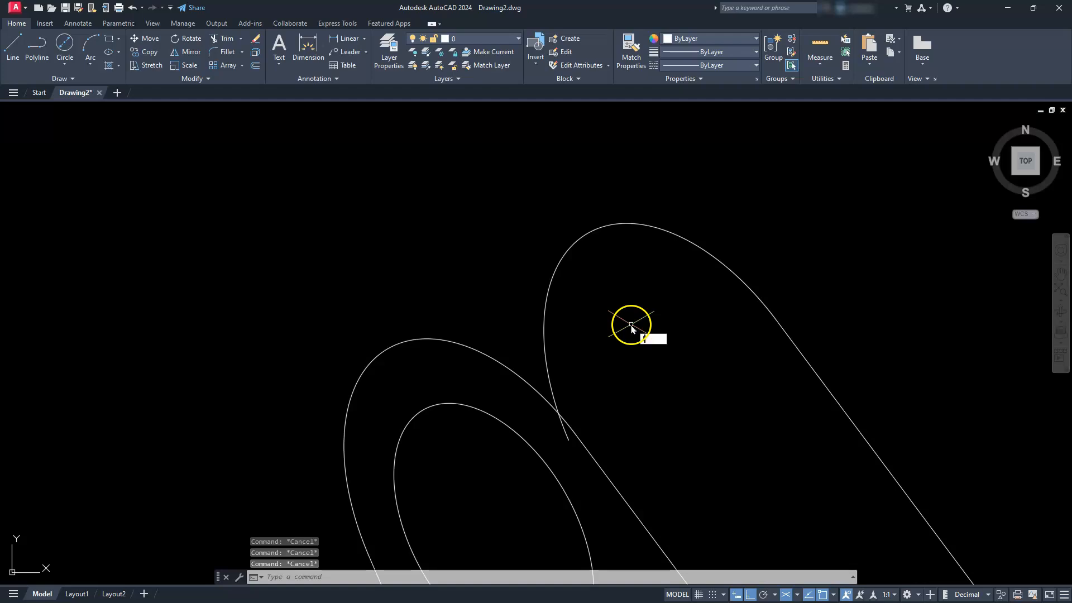
text(l)
key(Return)
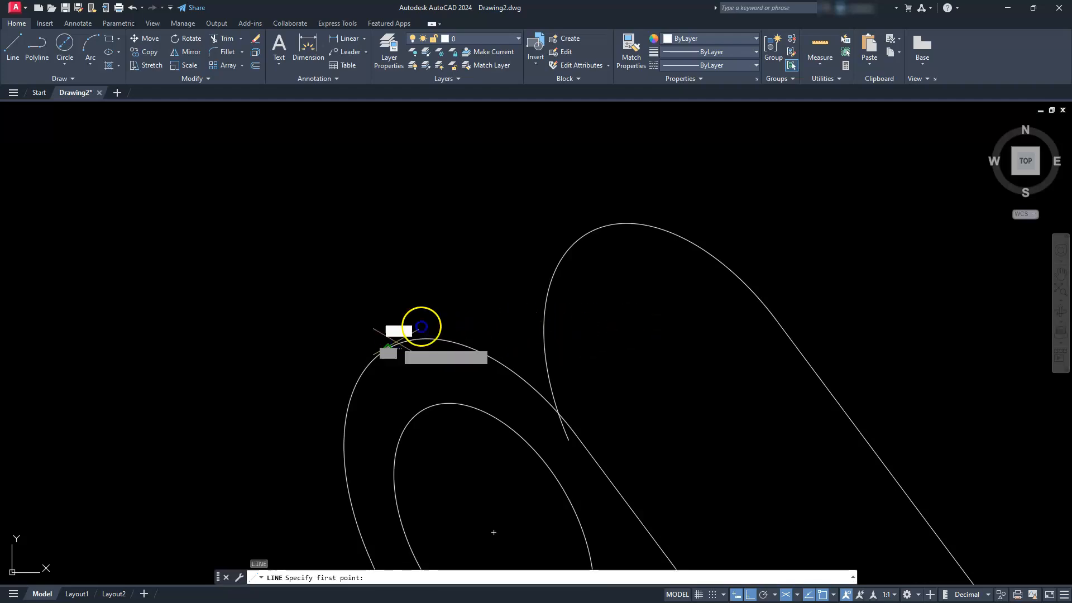
click(422, 326)
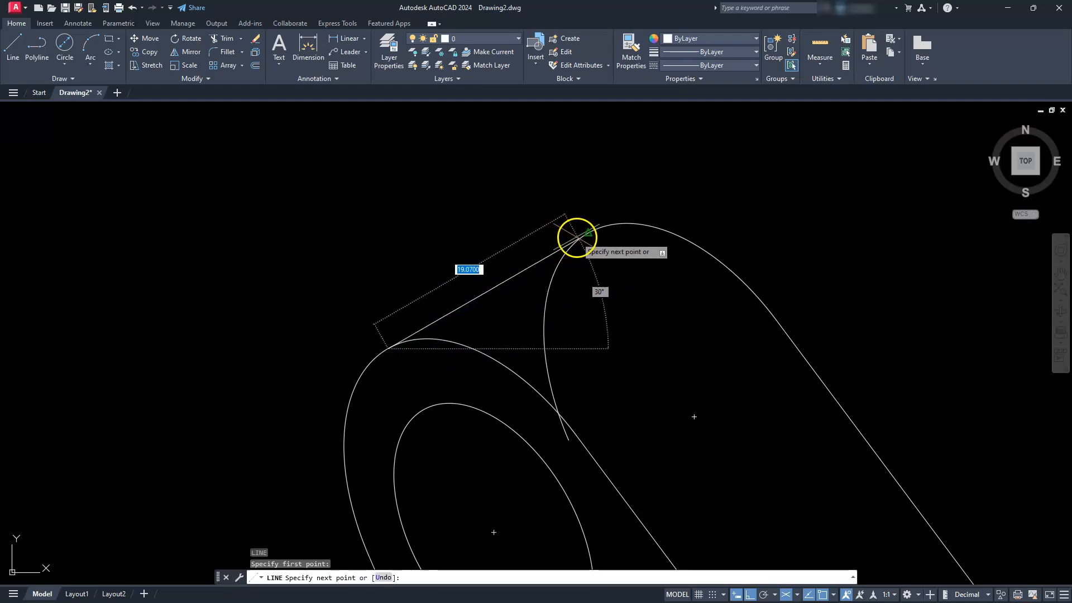
click(599, 228)
key(Escape)
key(Escape)
key(Escape)
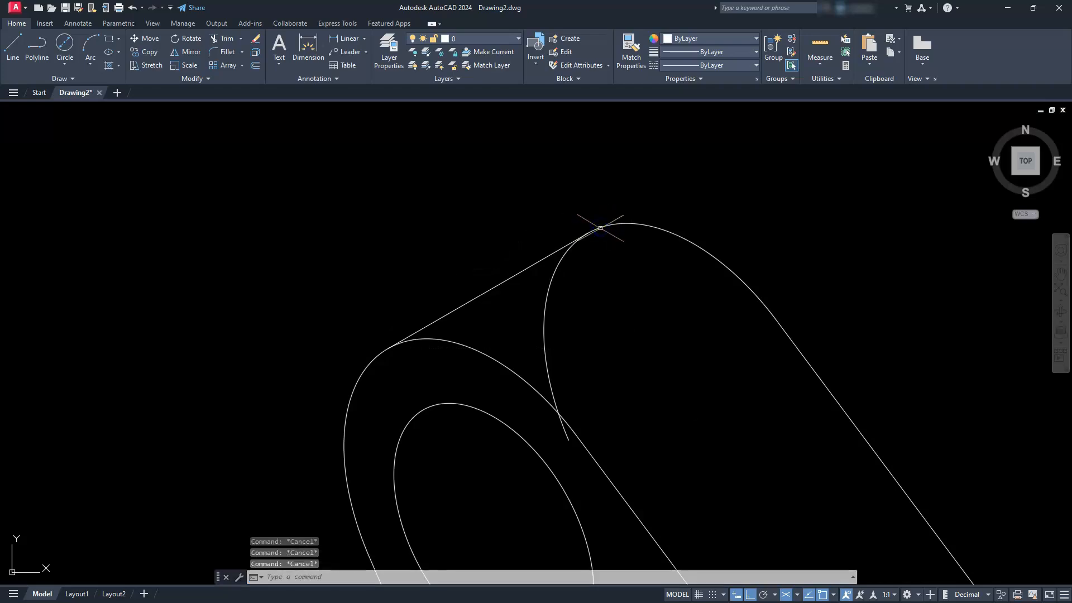
- Trim the hidden part of the copied arc at the arm's small end
scroll(599, 228, down, 2)
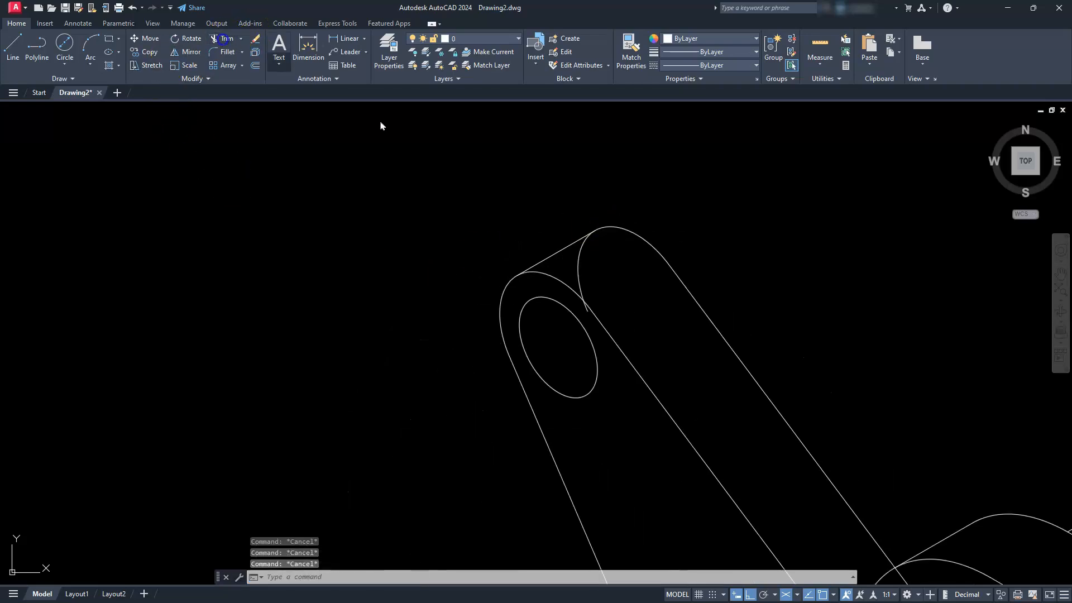
click(585, 311)
scroll(583, 290, down, 5)
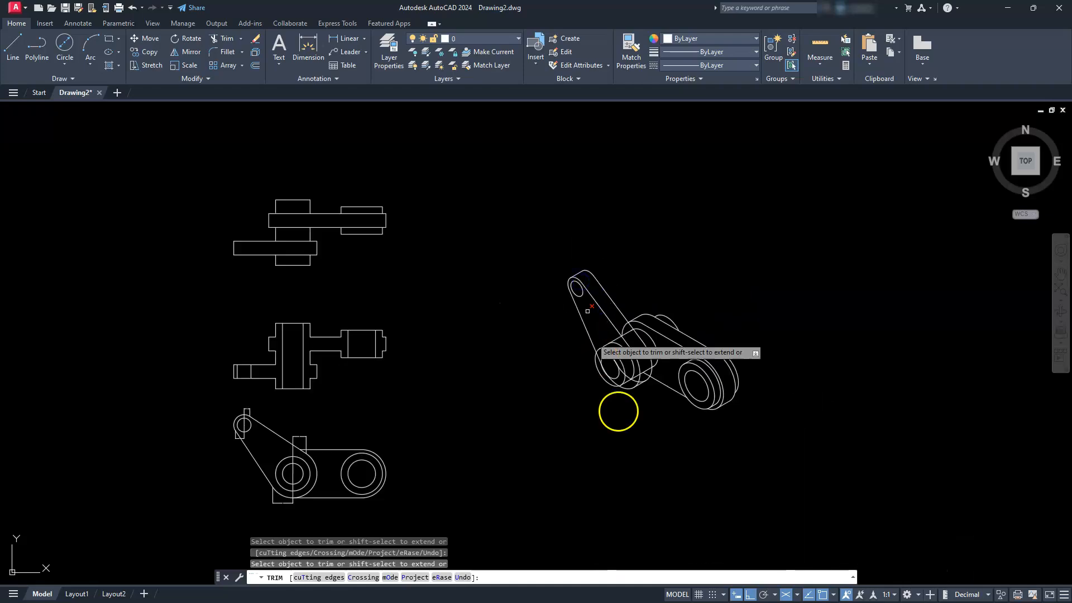
- Trim the copied hub arc's hidden portions inside the front hub's bore and across the hub boss
scroll(620, 358, up, 7)
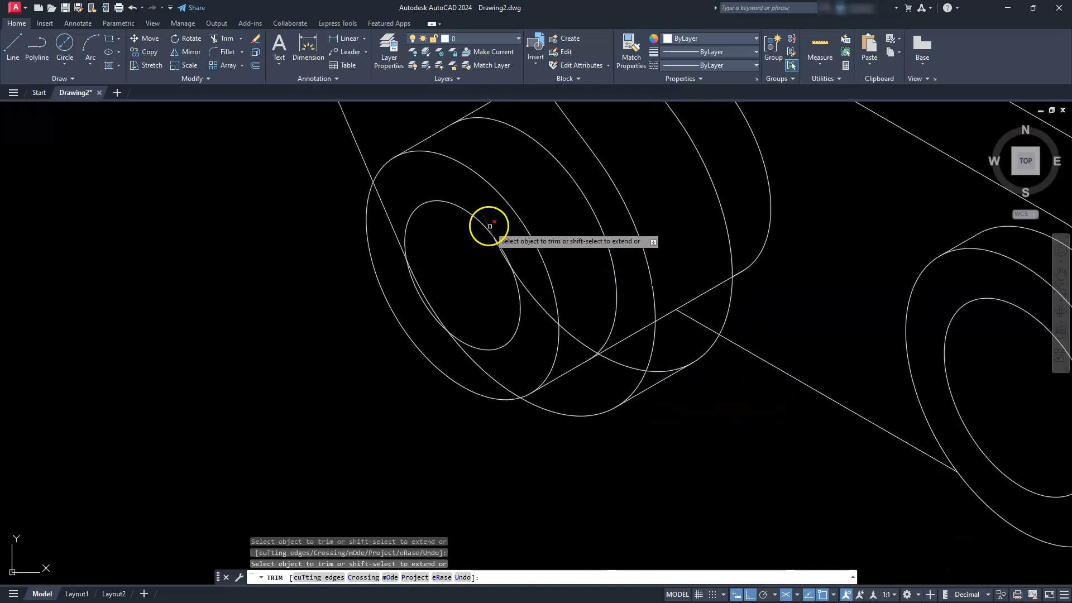
scroll(503, 246, up, 3)
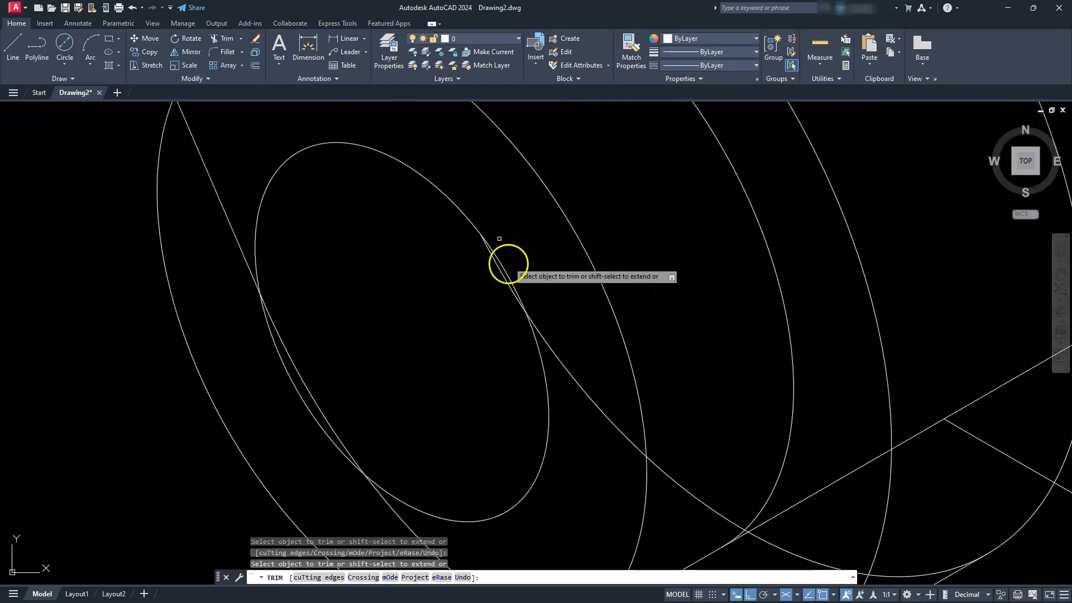
click(496, 266)
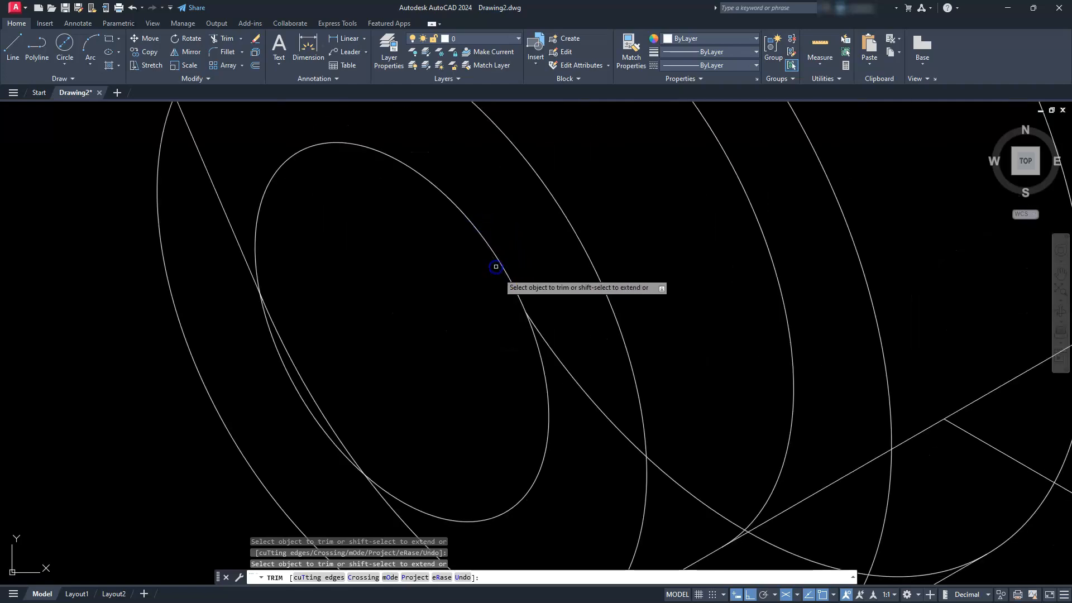
scroll(558, 357, down, 3)
scroll(613, 424, up, 2)
click(544, 342)
scroll(627, 412, up, 3)
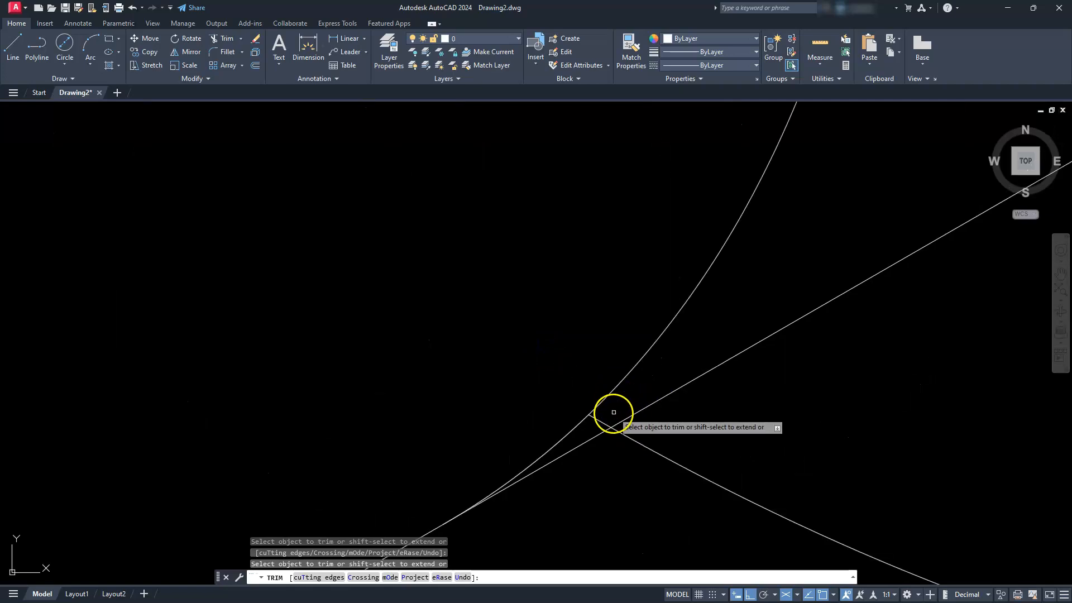
- Try to trim the remaining copied hub arc near the hub's lower tangent line and undo that trim
click(651, 449)
scroll(652, 452, down, 1)
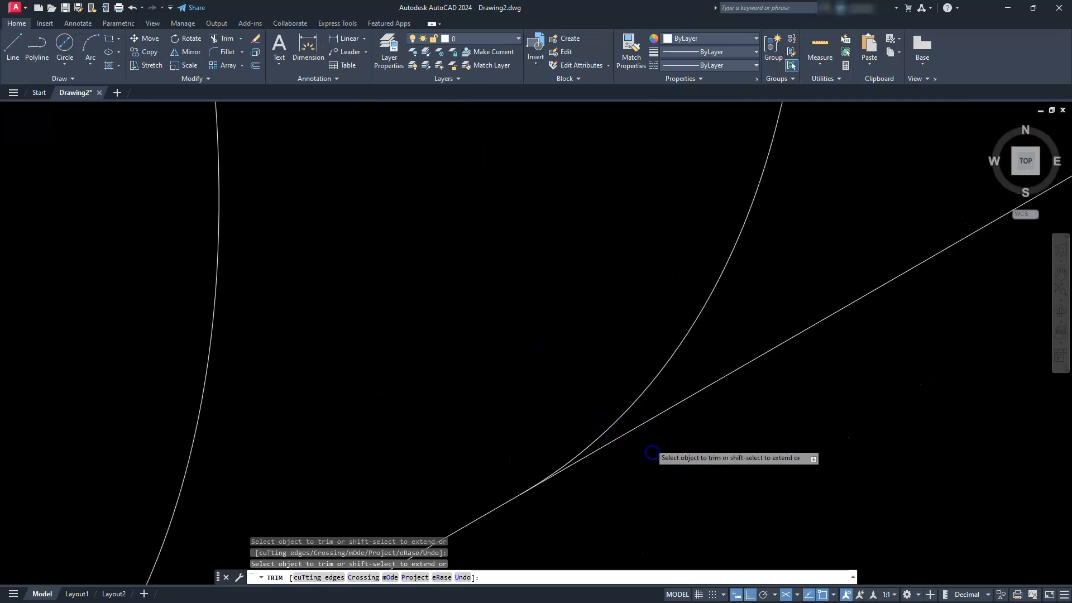
scroll(679, 553, down, 5)
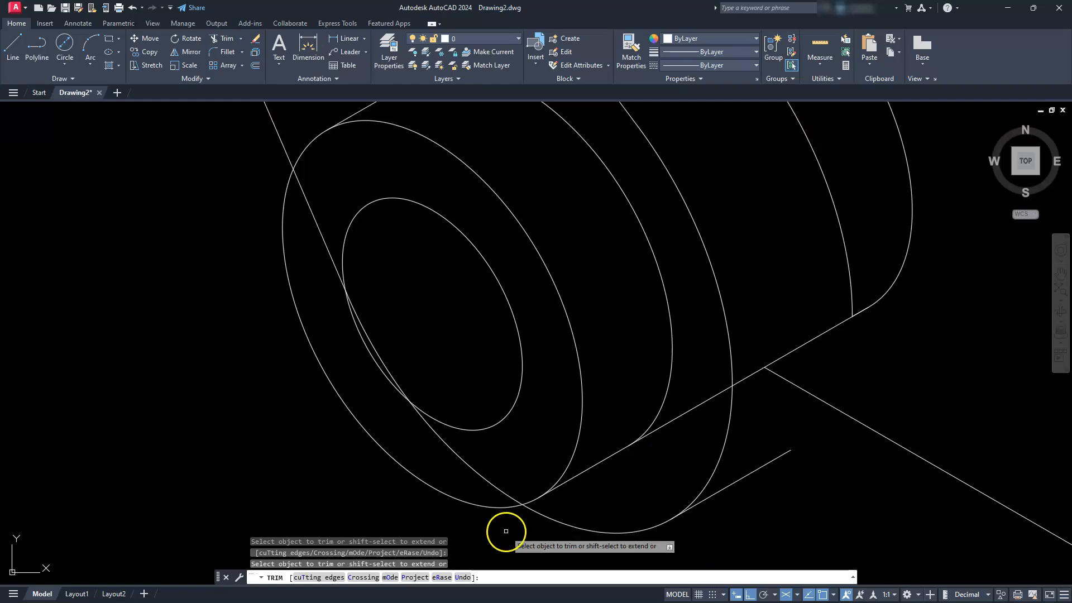
click(463, 577)
- Trim the copied hub arc's leftover piece back to the arm's lower 30° line and the link's lower edge hidden behind the arm
scroll(576, 430, down, 5)
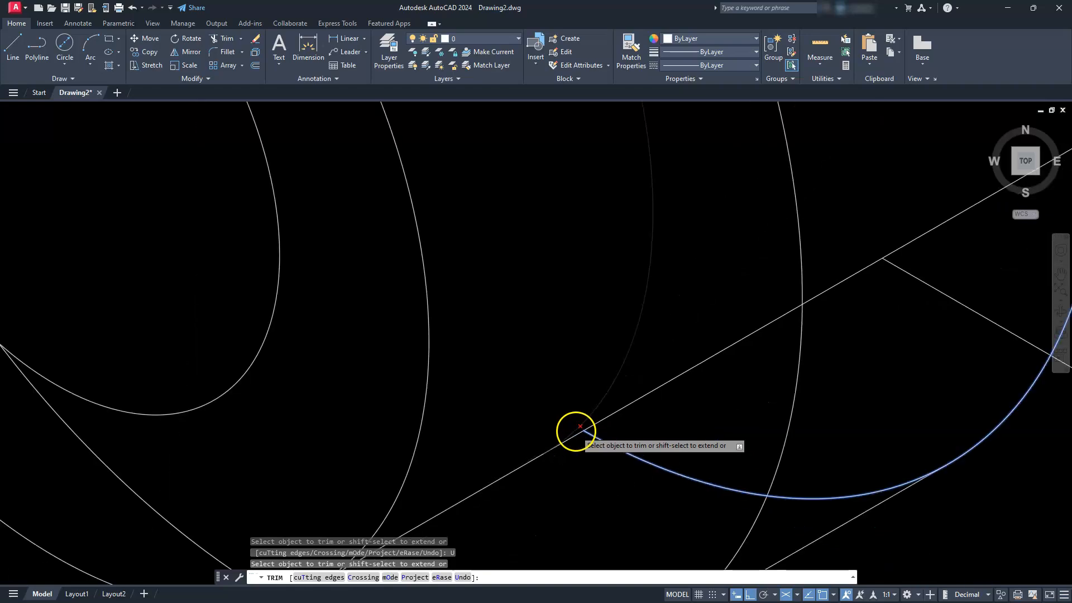
scroll(578, 427, down, 3)
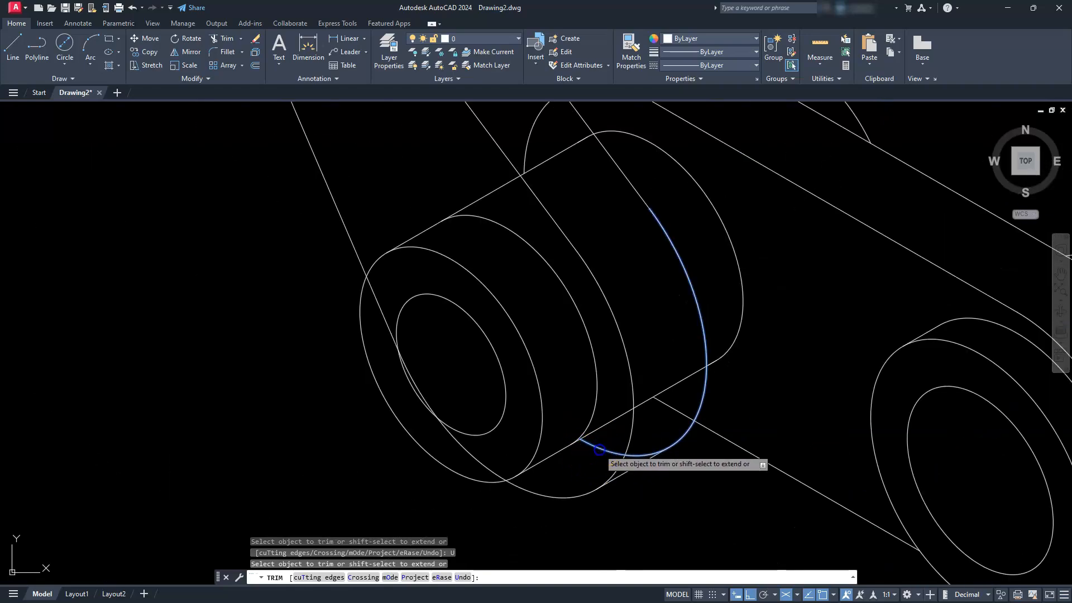
scroll(639, 455, down, 5)
scroll(640, 458, up, 5)
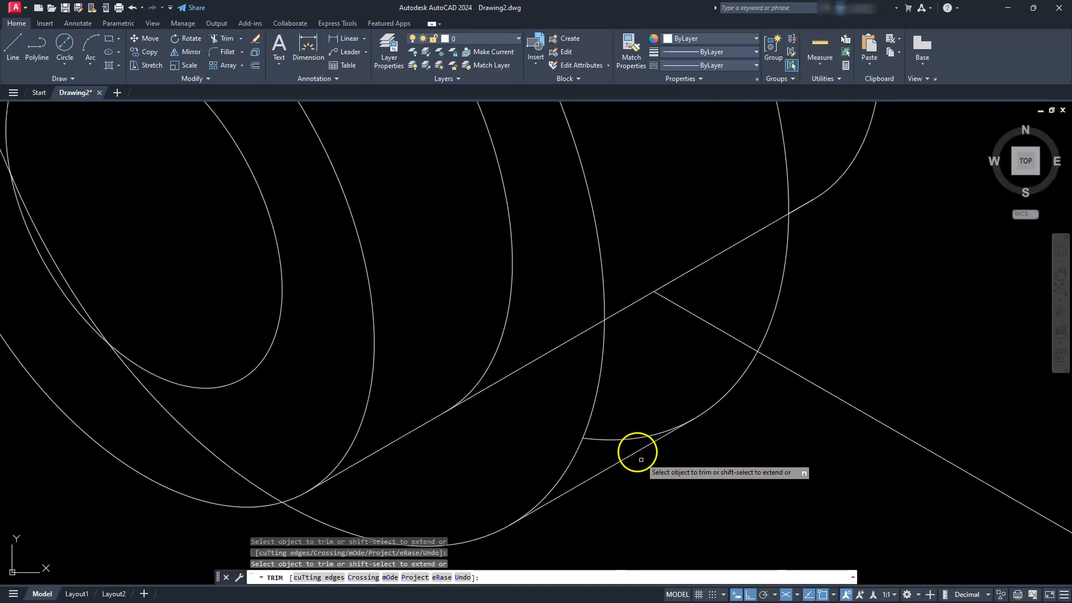
scroll(636, 446, down, 1)
scroll(639, 446, down, 2)
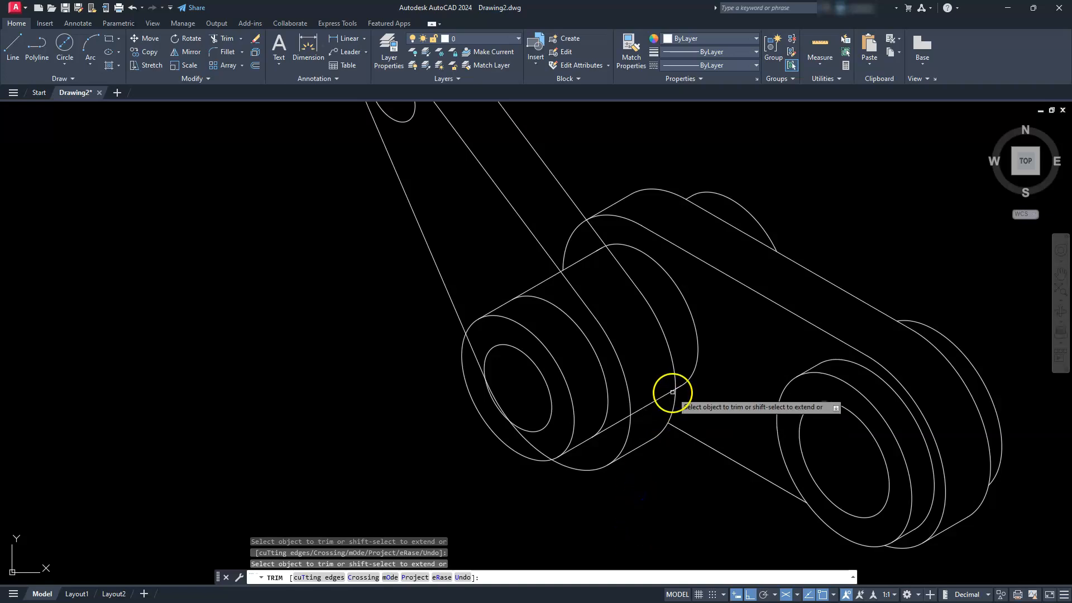
- Trim the hub's upper and lower 30° lines and the rear hub arc where the angled arm hides them
scroll(660, 408, up, 2)
click(655, 400)
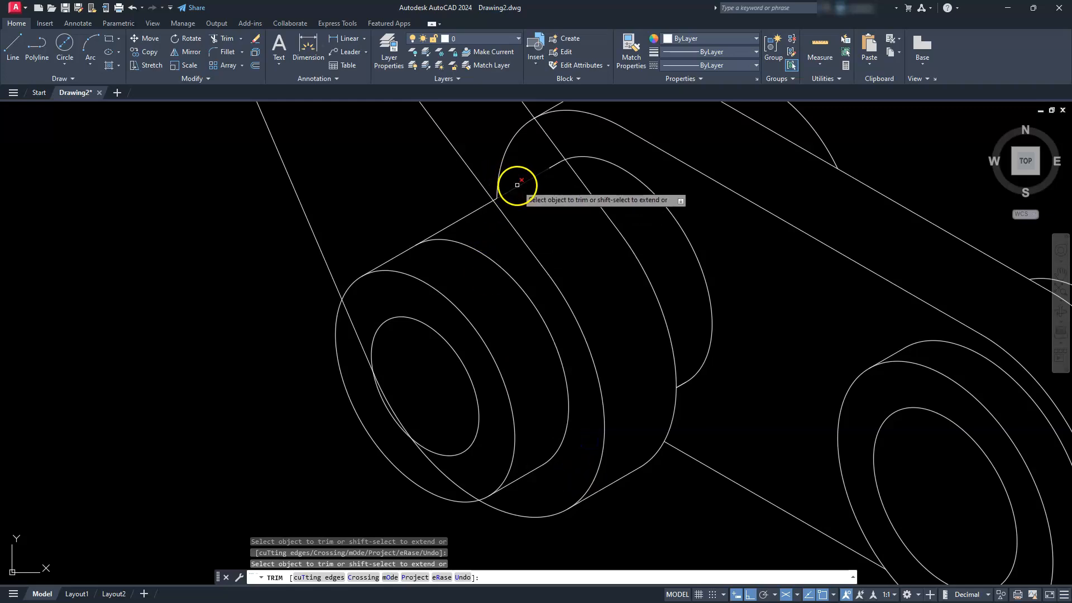
scroll(521, 196, down, 3)
scroll(545, 251, up, 3)
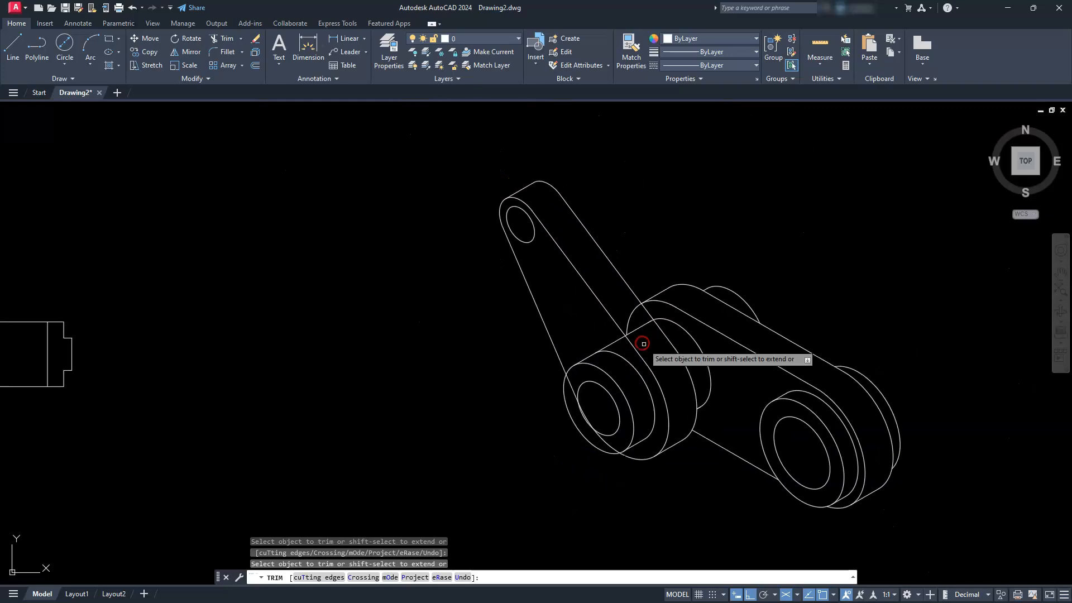
click(634, 319)
click(598, 339)
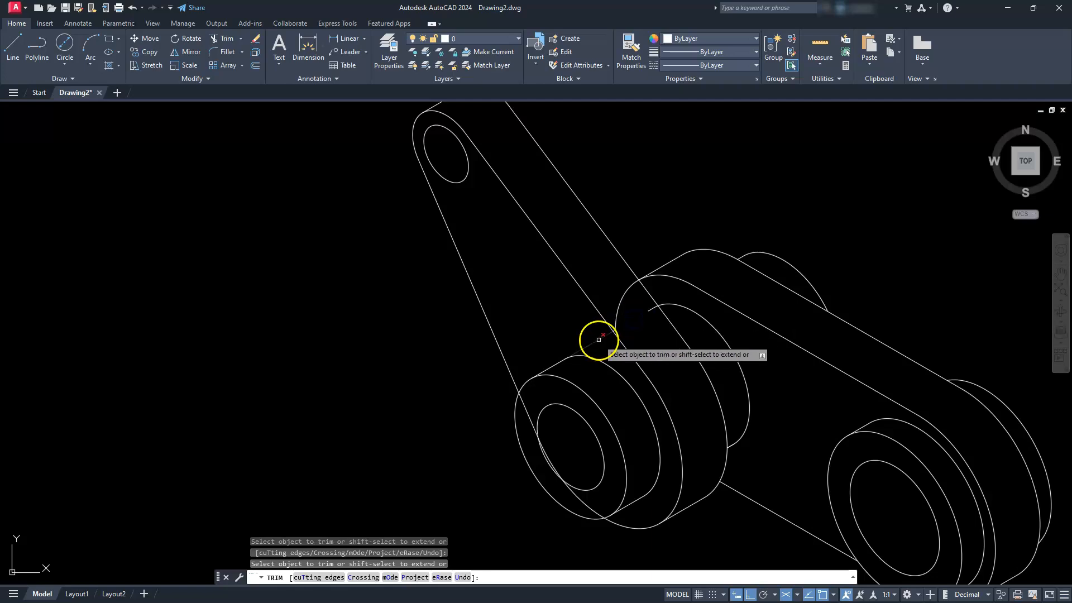
scroll(660, 318, up, 5)
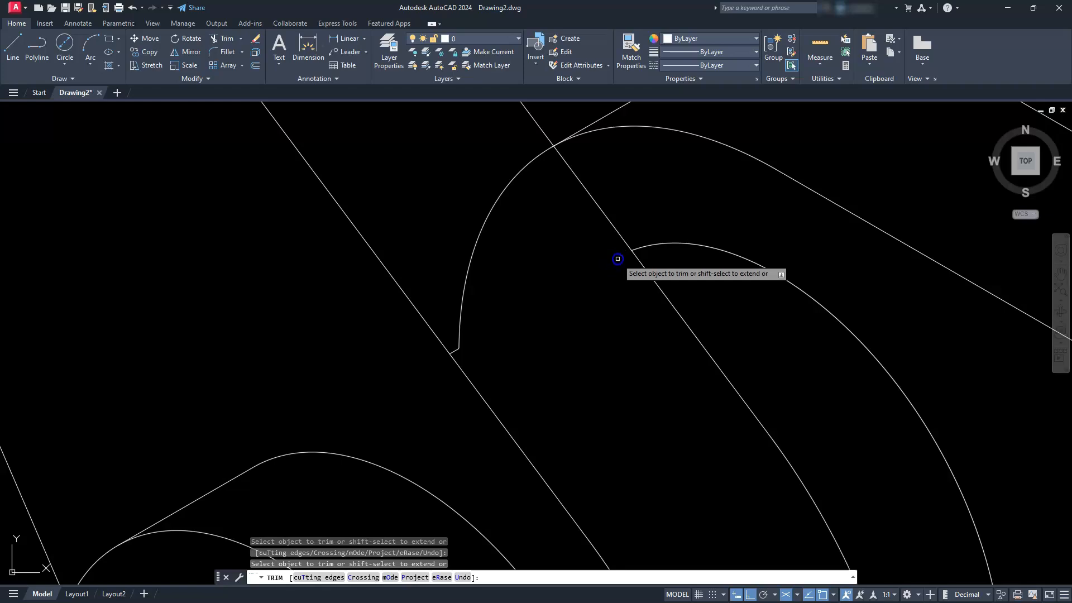
scroll(617, 259, down, 5)
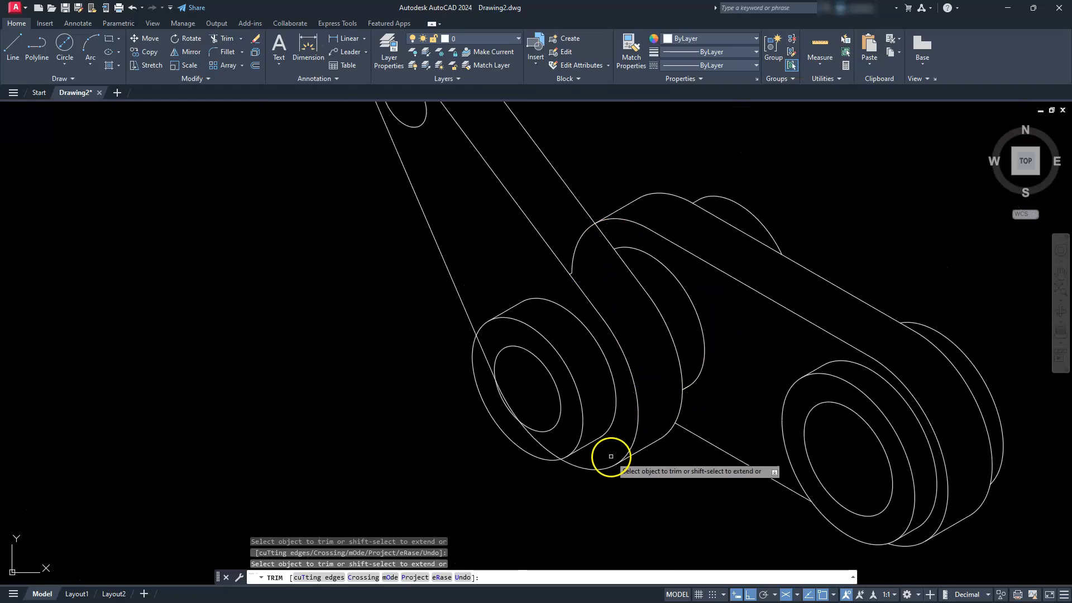
- Trim the arm's lower edge and large end arc where they cross the front hub boss and its bore
scroll(450, 385, up, 2)
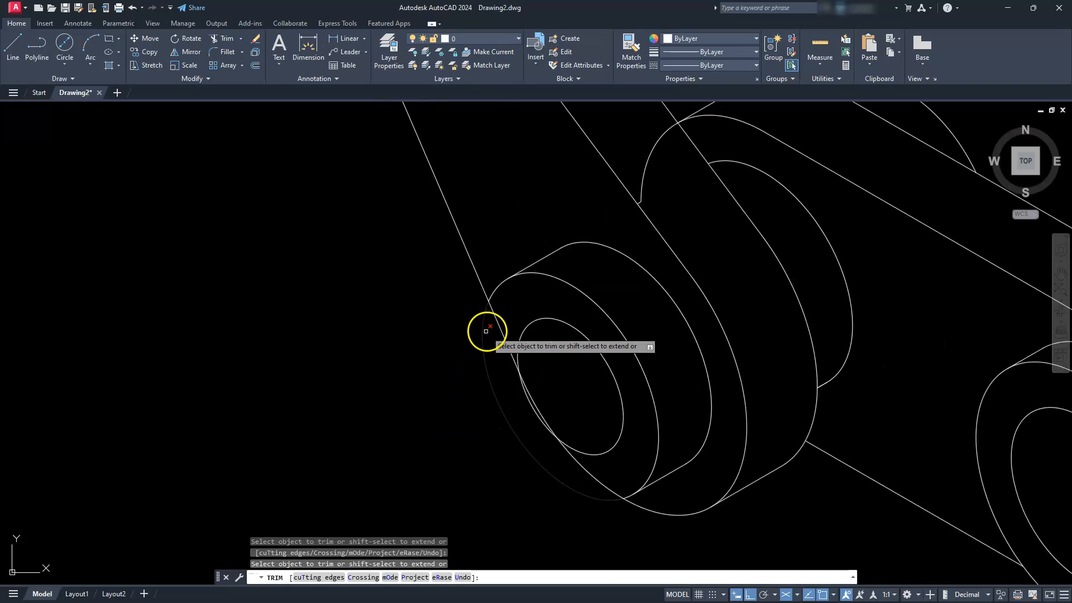
scroll(511, 382, up, 4)
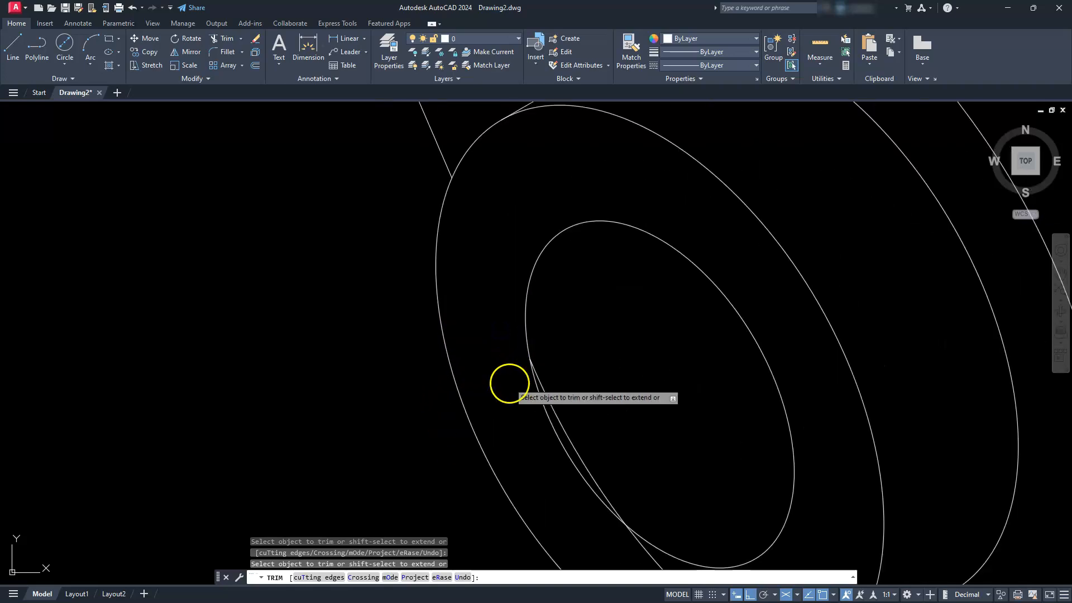
scroll(529, 362, up, 4)
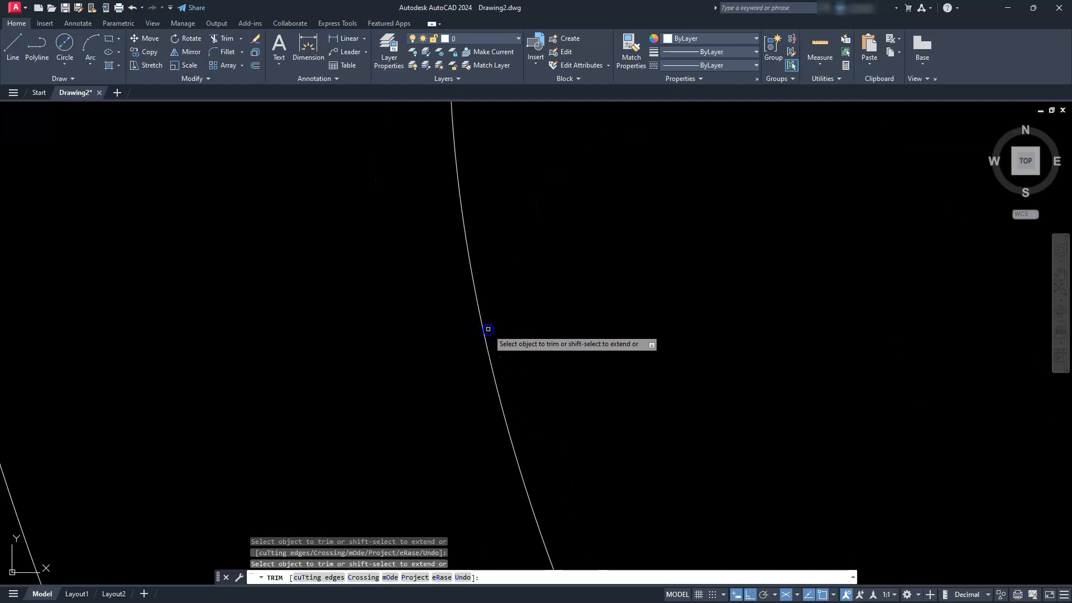
scroll(528, 309, down, 5)
scroll(562, 396, up, 4)
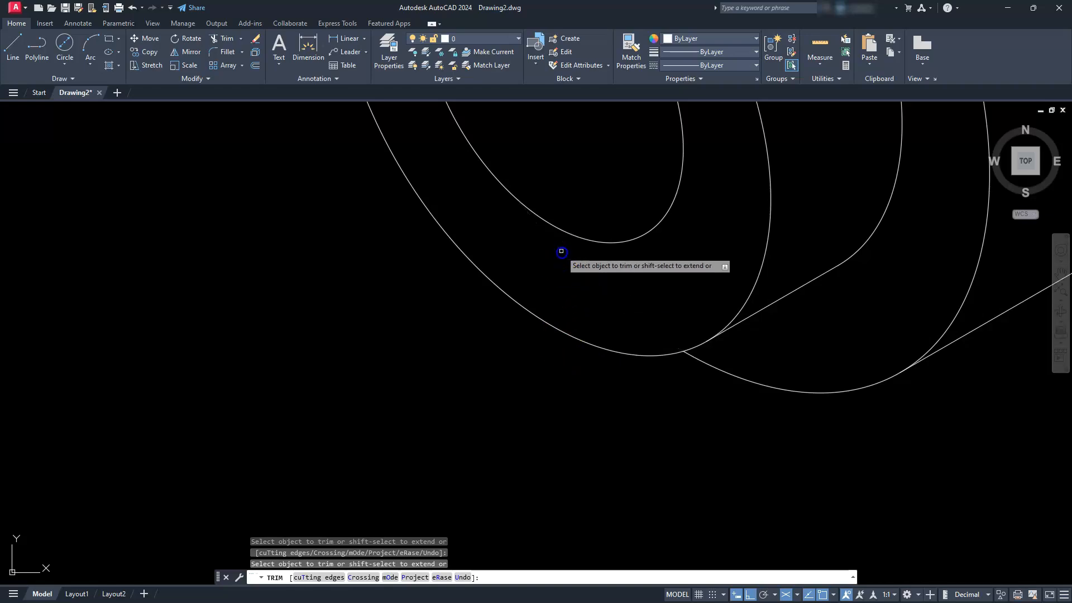
scroll(586, 304, down, 5)
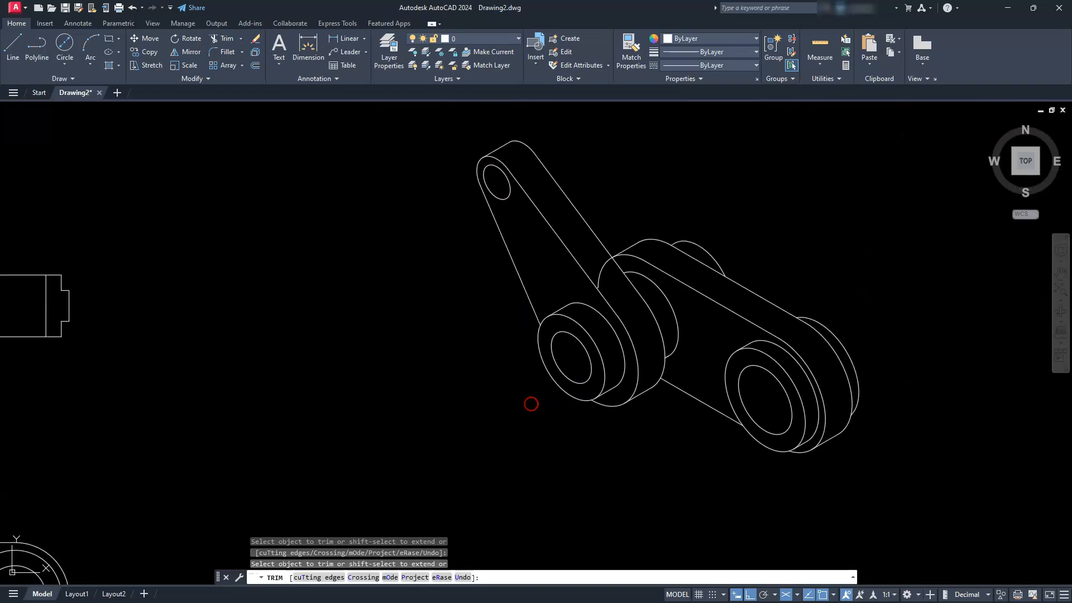
- Trim the link's end arc and the leftover line stubs hidden behind the angled arm, and end the Trim command
middle_drag(455, 419, 386, 418)
scroll(543, 273, up, 6)
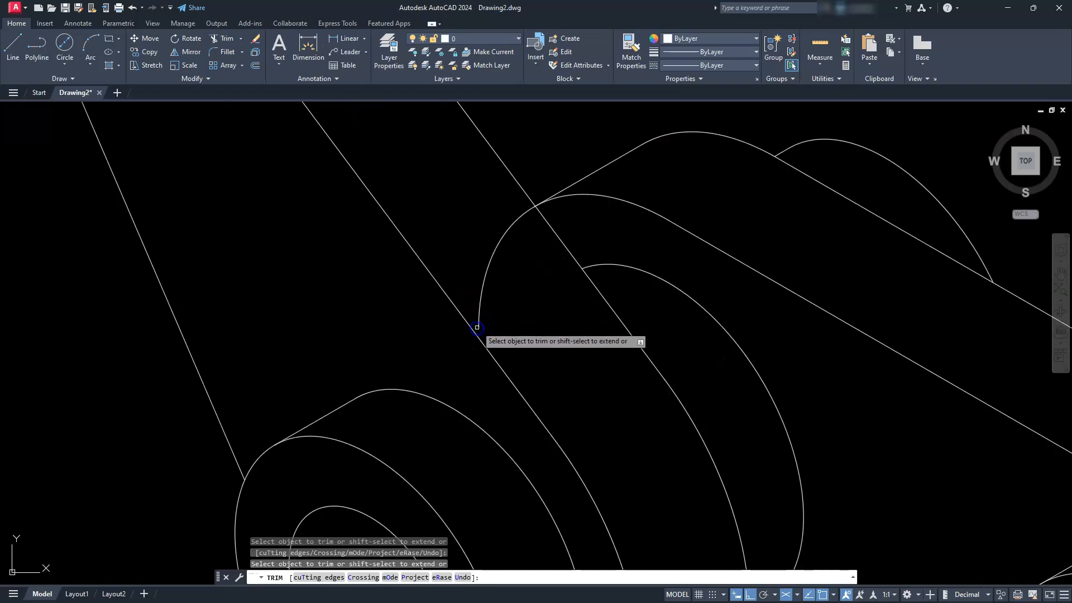
scroll(524, 201, up, 8)
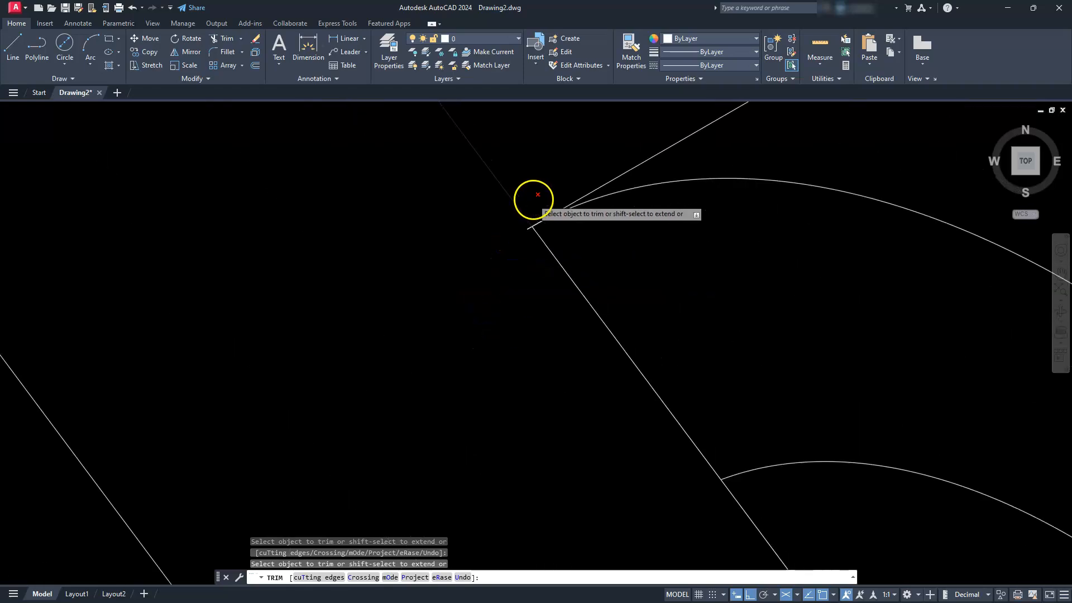
scroll(520, 233, down, 10)
middle_drag(470, 412, 477, 336)
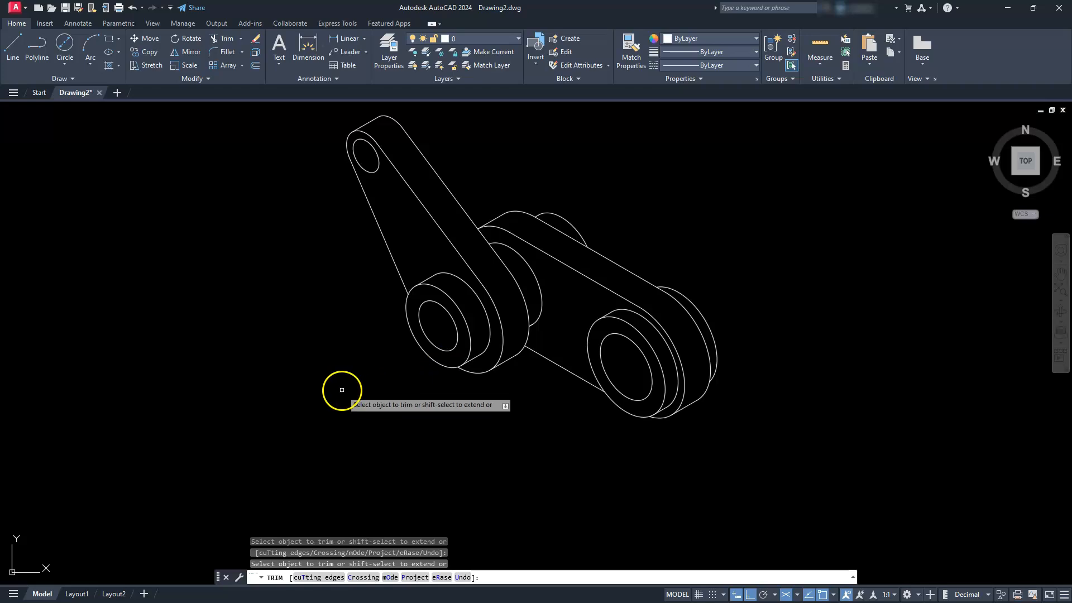
middle_drag(347, 363, 468, 403)
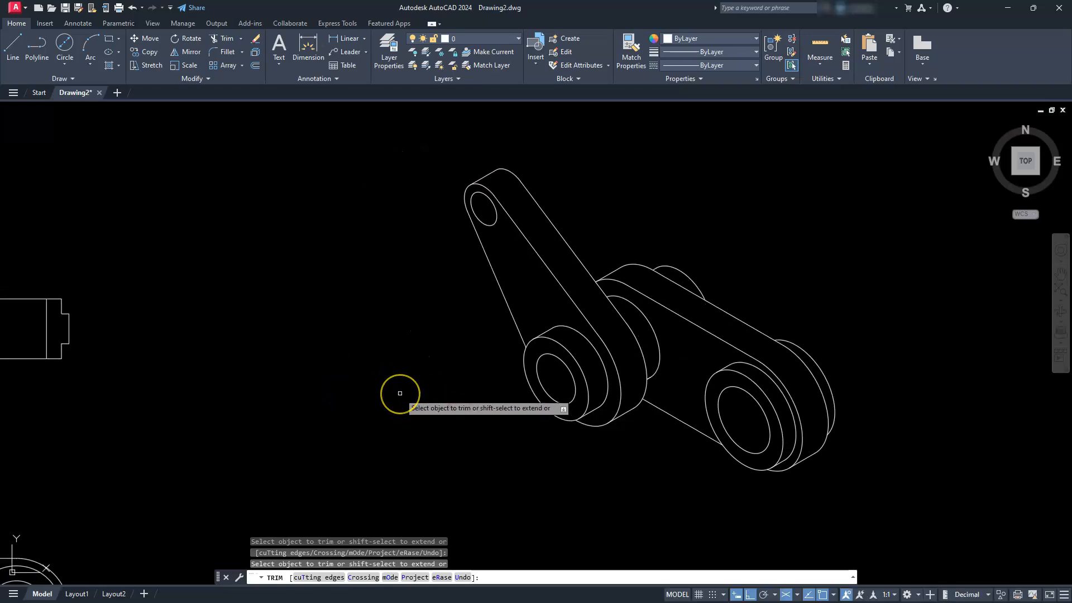
key(Escape)
key(Escape)
- Erase the construction lines around the angled arm's small end and the hub in the orthographic view with the angled arm
scroll(400, 352, down, 5)
middle_drag(375, 385, 597, 363)
scroll(396, 421, up, 4)
middle_drag(424, 424, 466, 379)
click(527, 328)
click(515, 306)
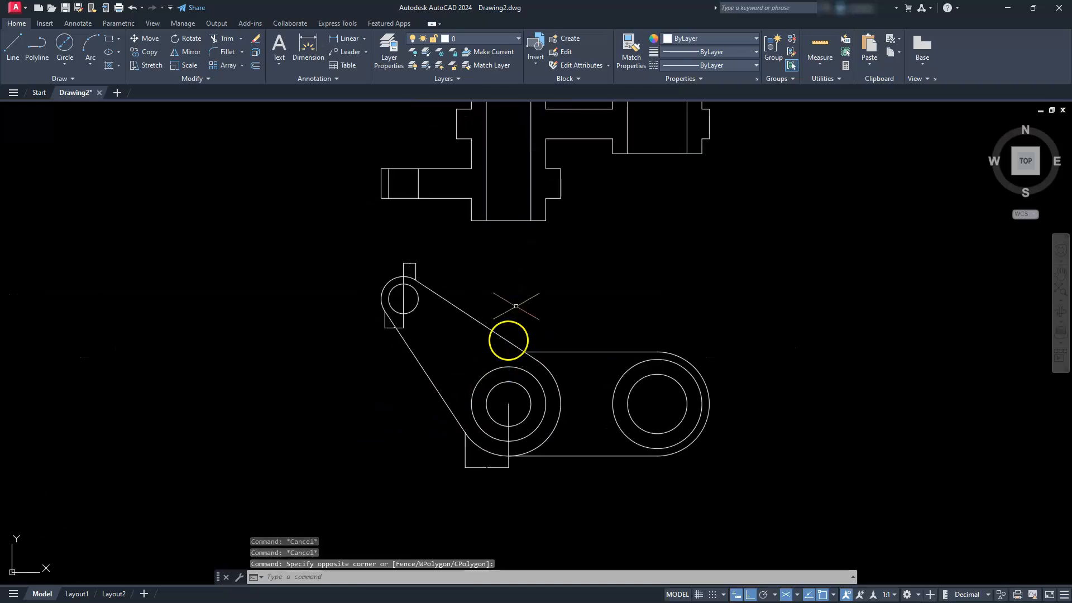
key(Delete)
click(463, 466)
key(Delete)
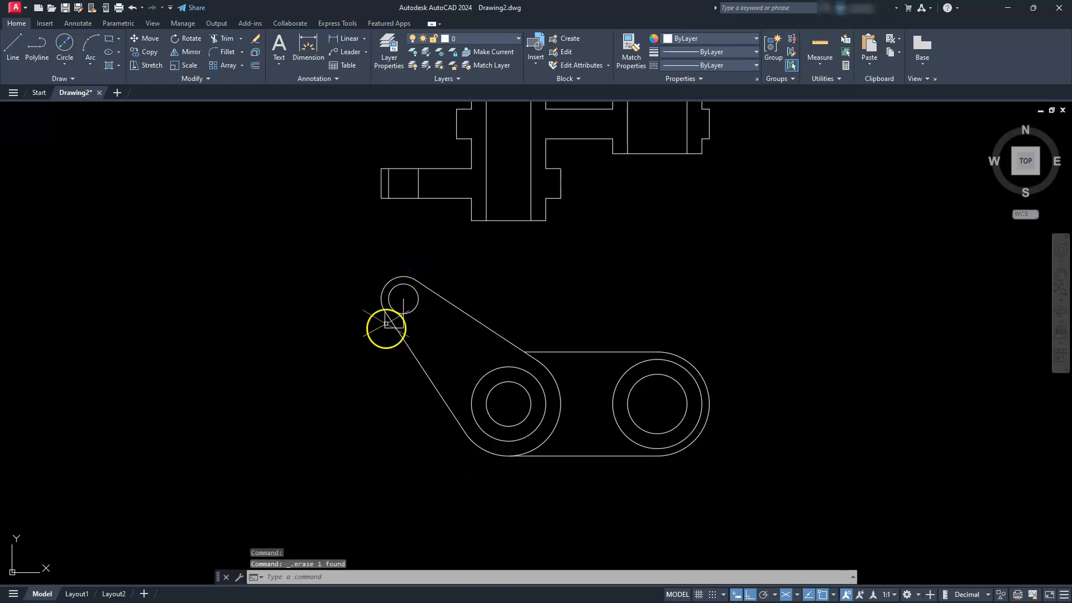
scroll(386, 327, down, 6)
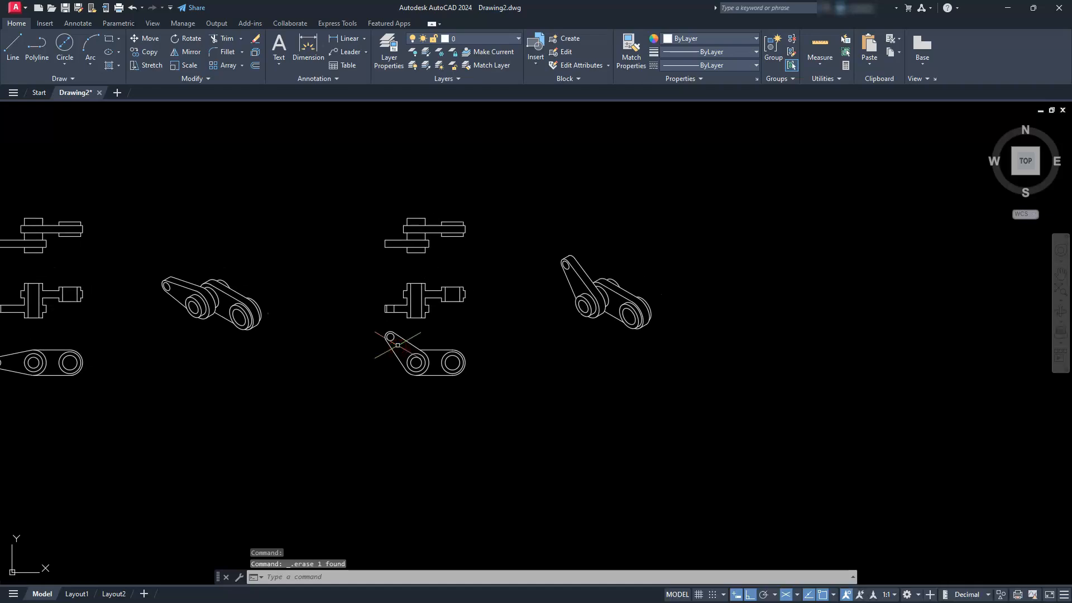
- Switch from isometric drafting back to orthographic mode
scroll(440, 330, up, 3)
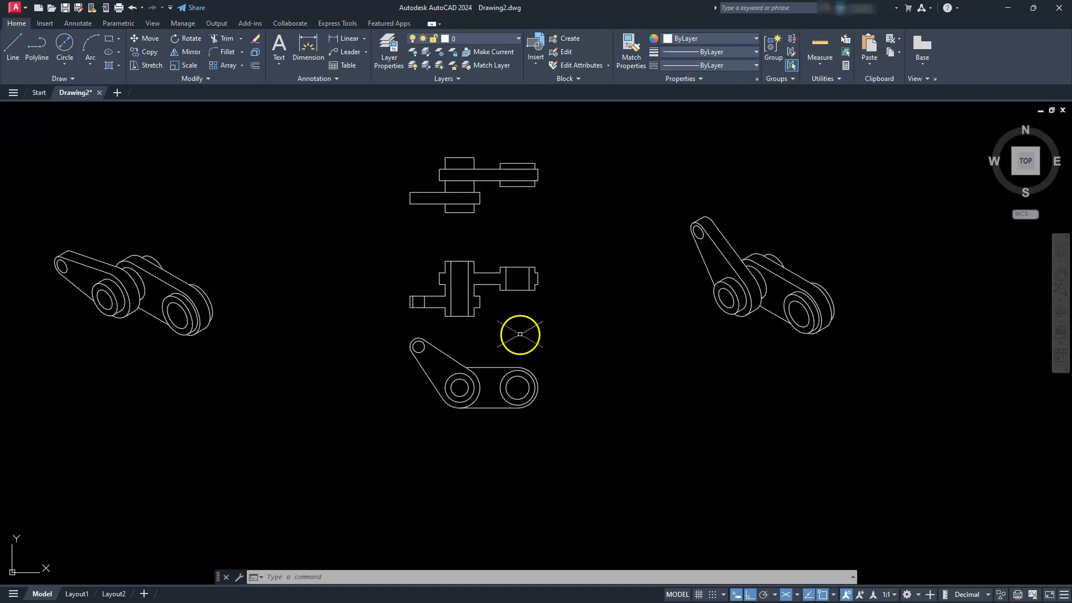
scroll(520, 334, down, 2)
middle_drag(346, 364, 409, 395)
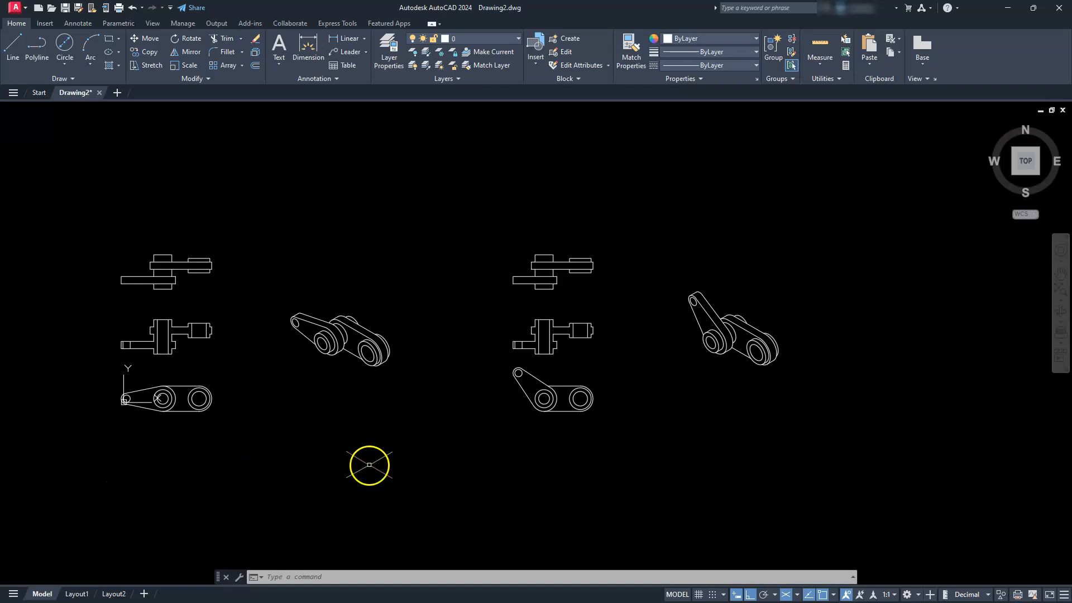
click(785, 595)
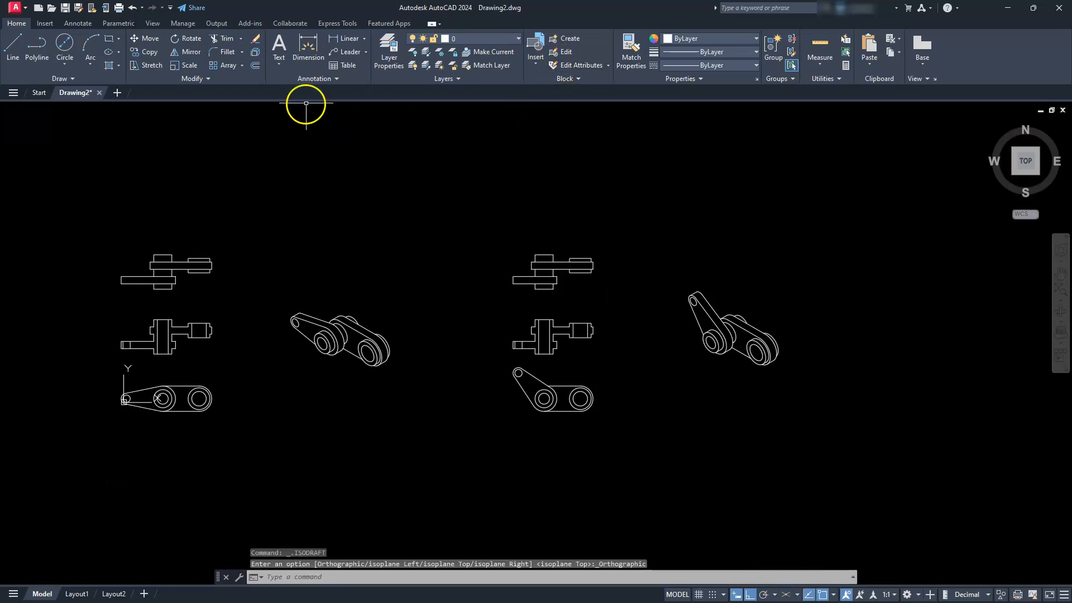
- Create three new layers named hid, cen and dim
click(388, 48)
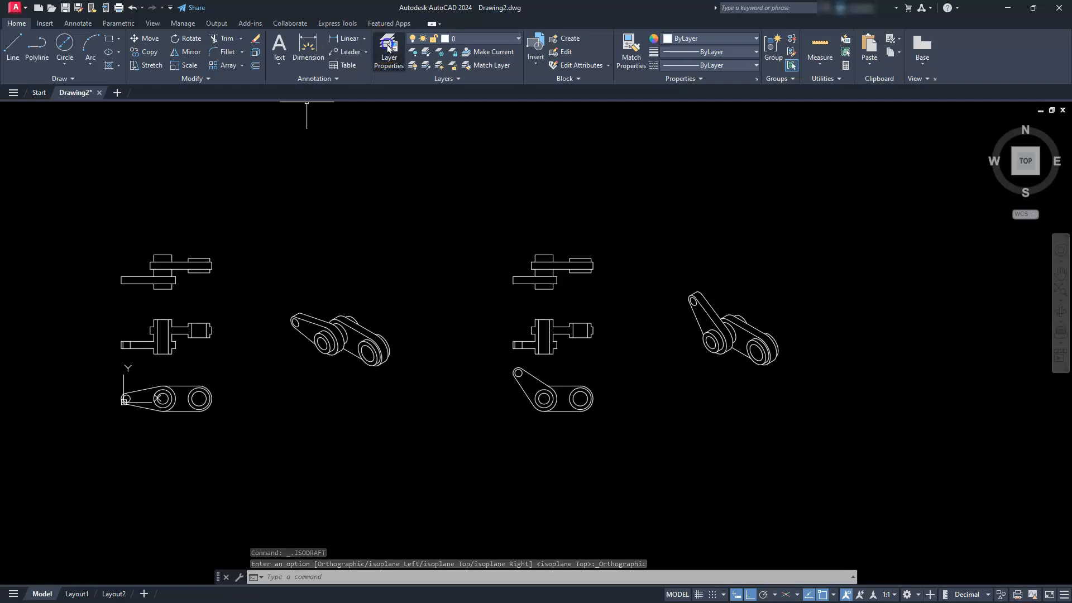
click(559, 163)
text(hi)
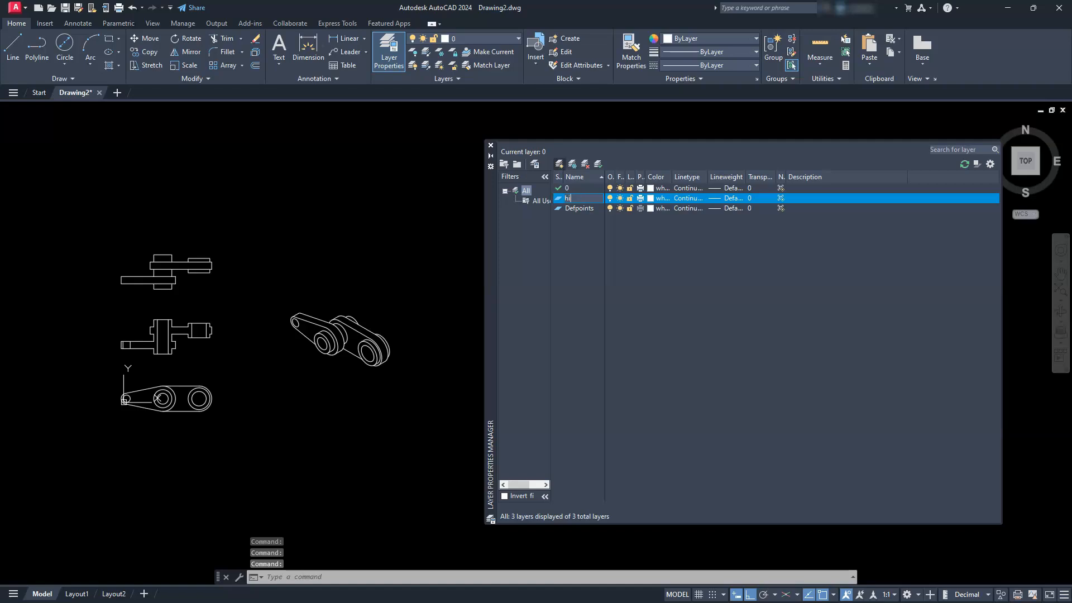
click(559, 164)
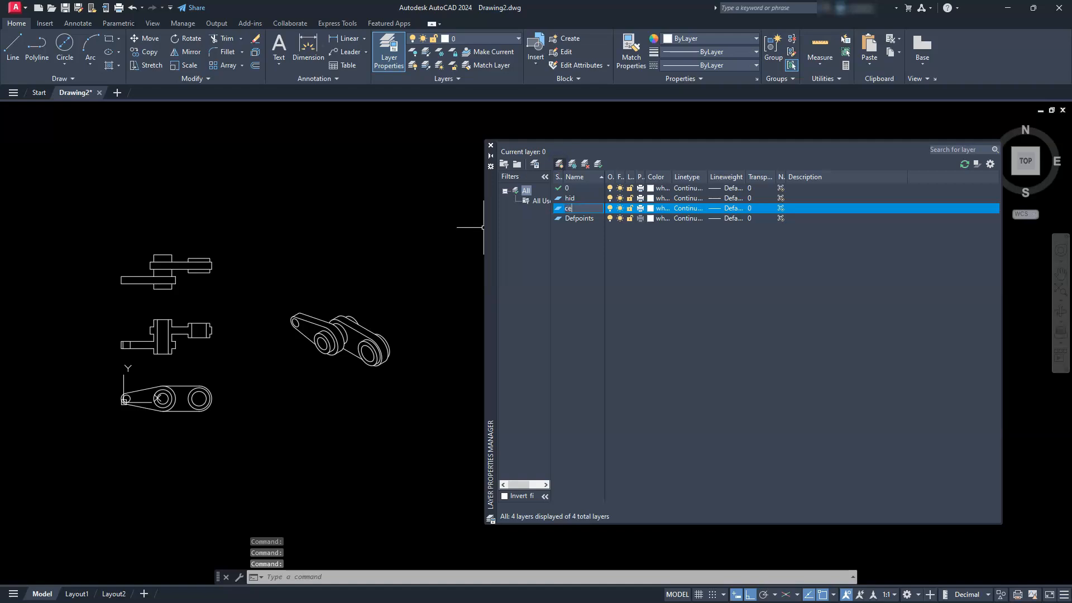
key(Return)
click(559, 165)
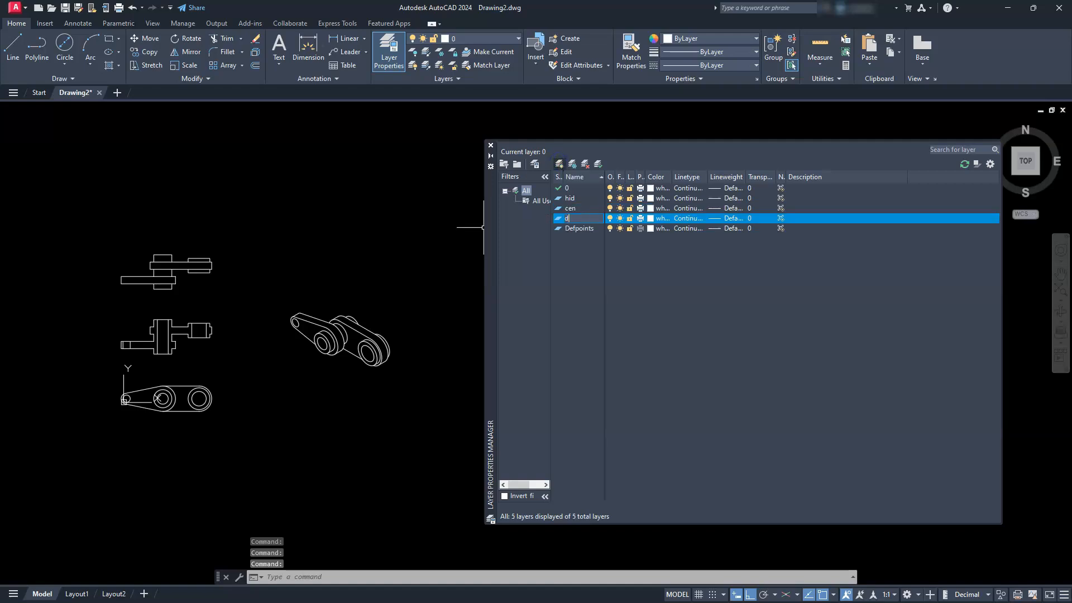
key(Return)
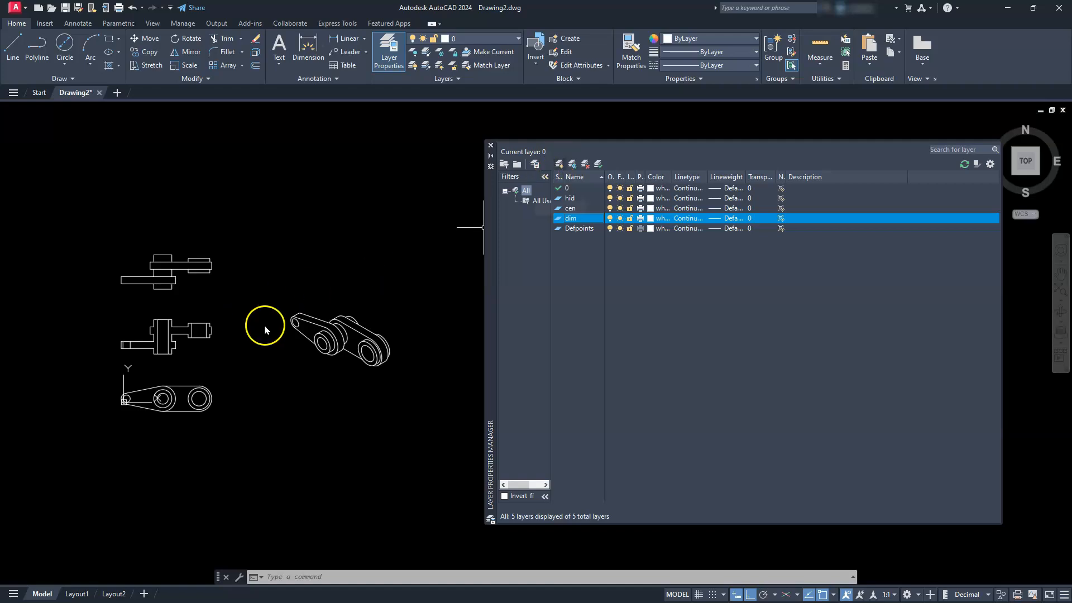
- Create a new layer named pha
click(559, 166)
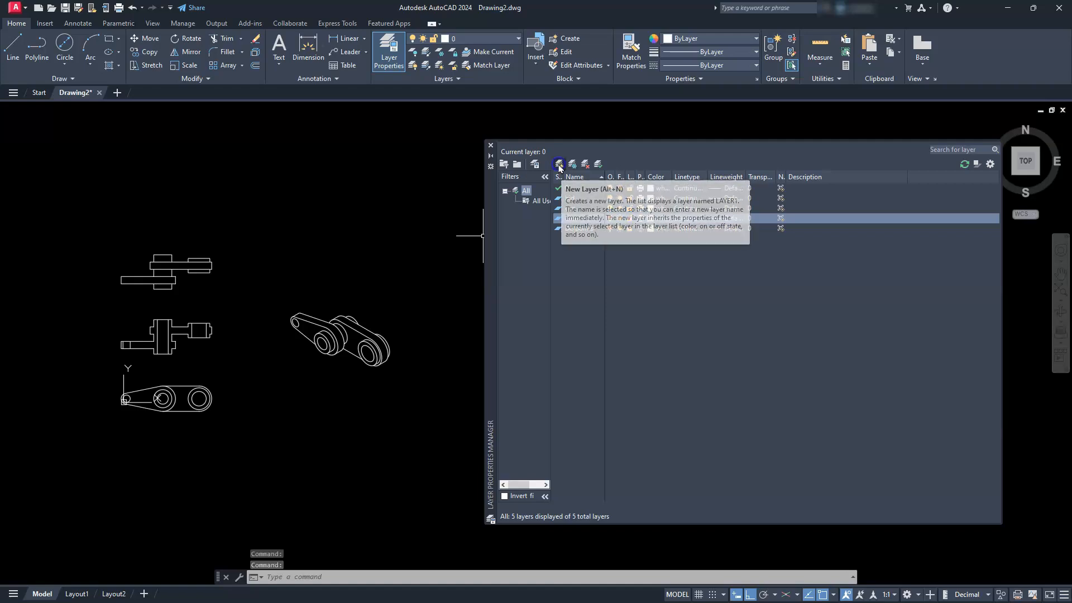
click(587, 287)
text(pha)
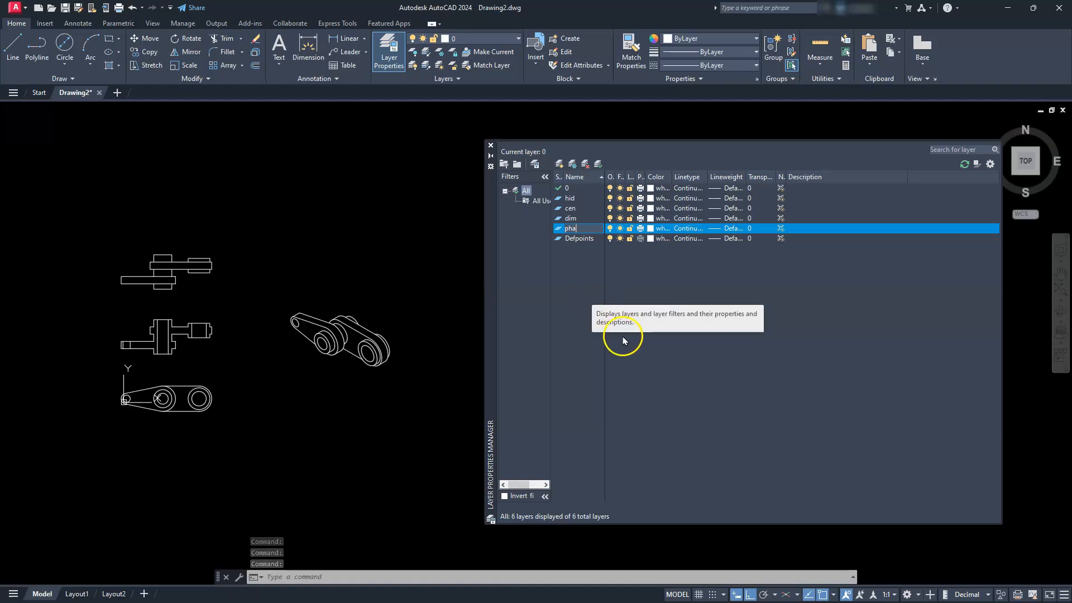
- Load the PHANTOM2 linetype from acad.lin and assign it to the pha layer
click(686, 233)
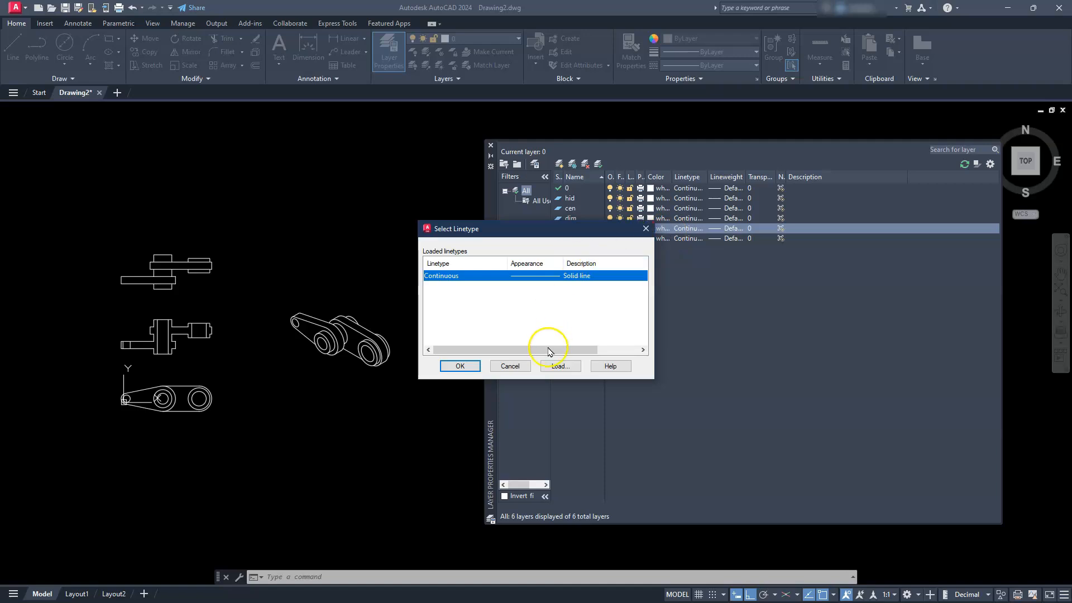
click(560, 365)
scroll(556, 369, down, 13)
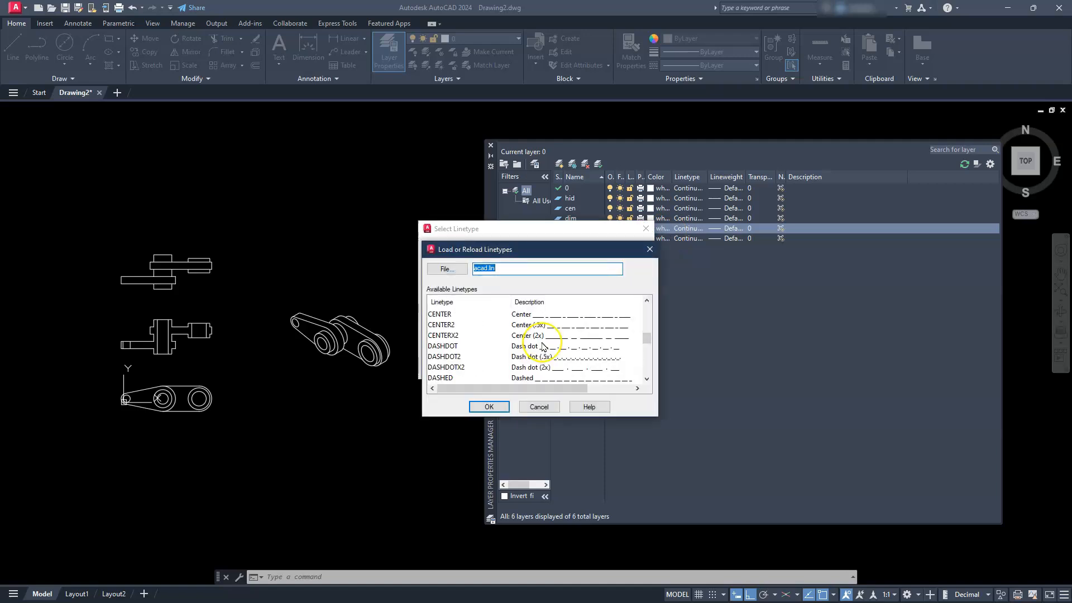
click(455, 346)
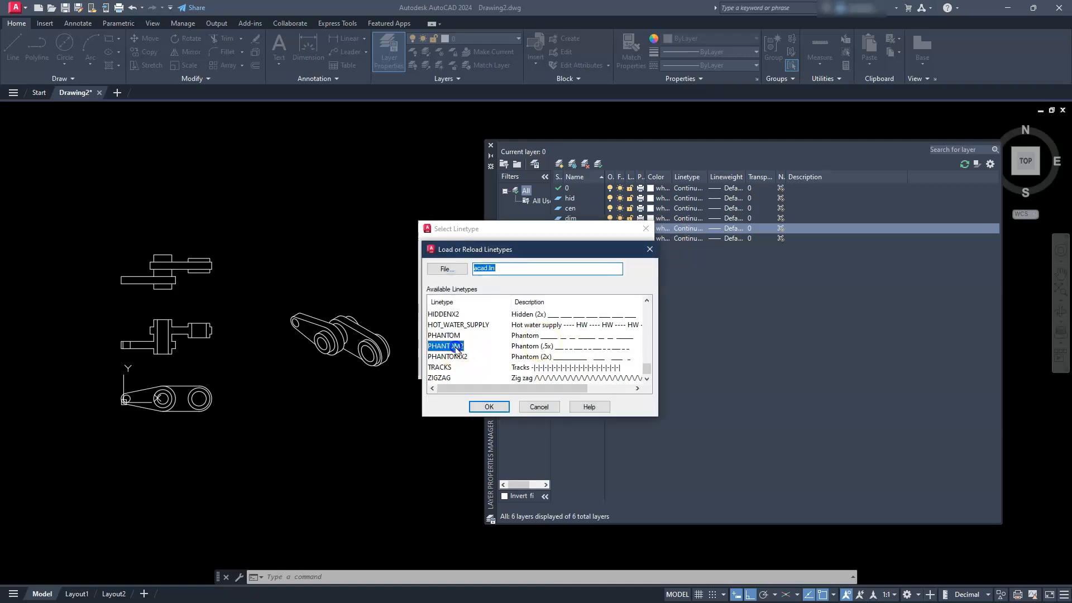
click(489, 406)
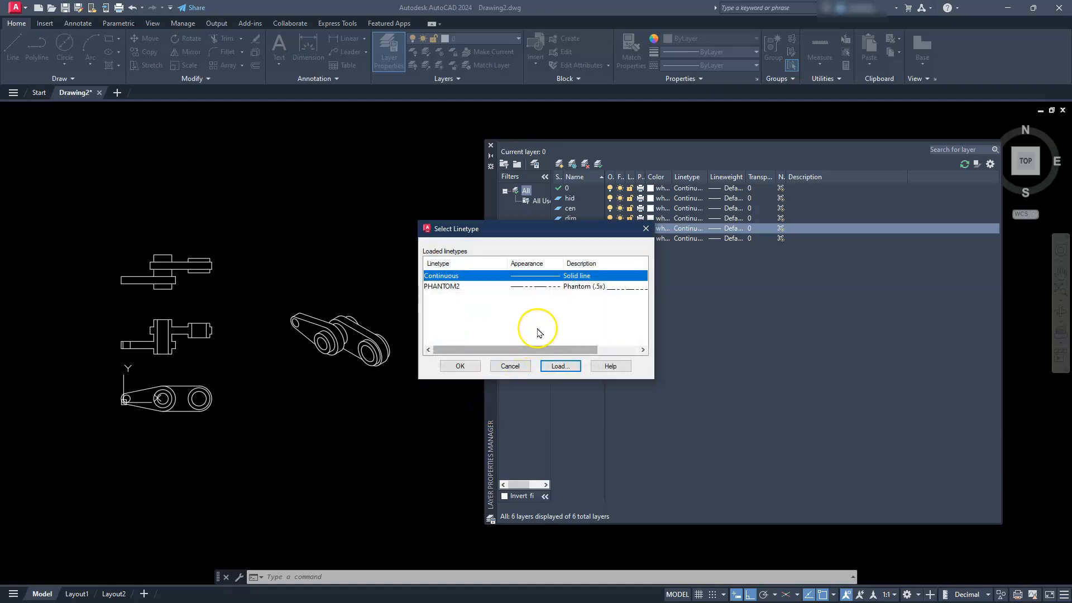
click(565, 286)
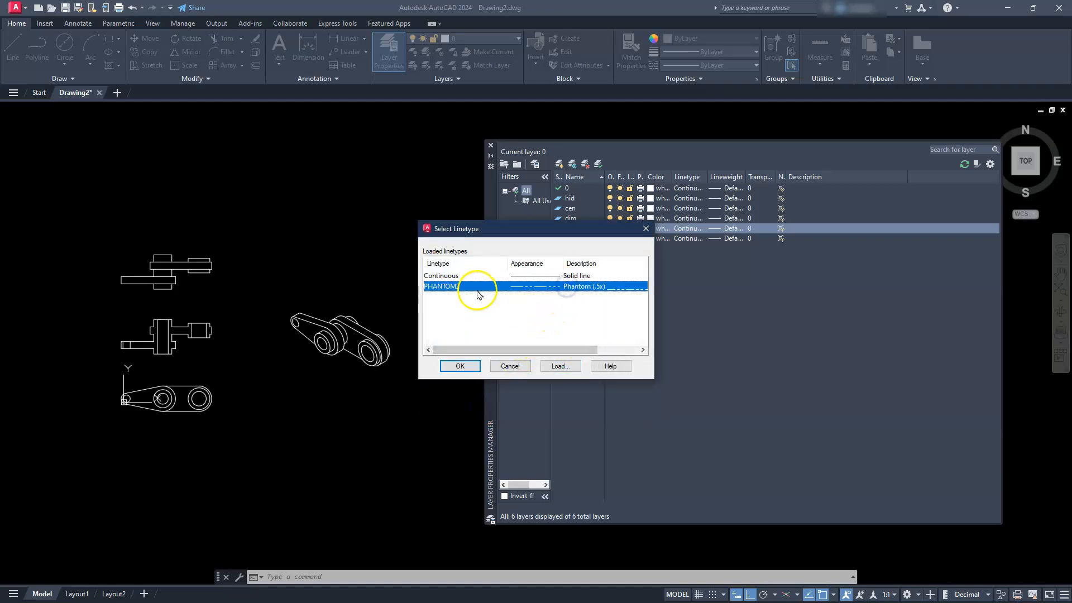
click(457, 366)
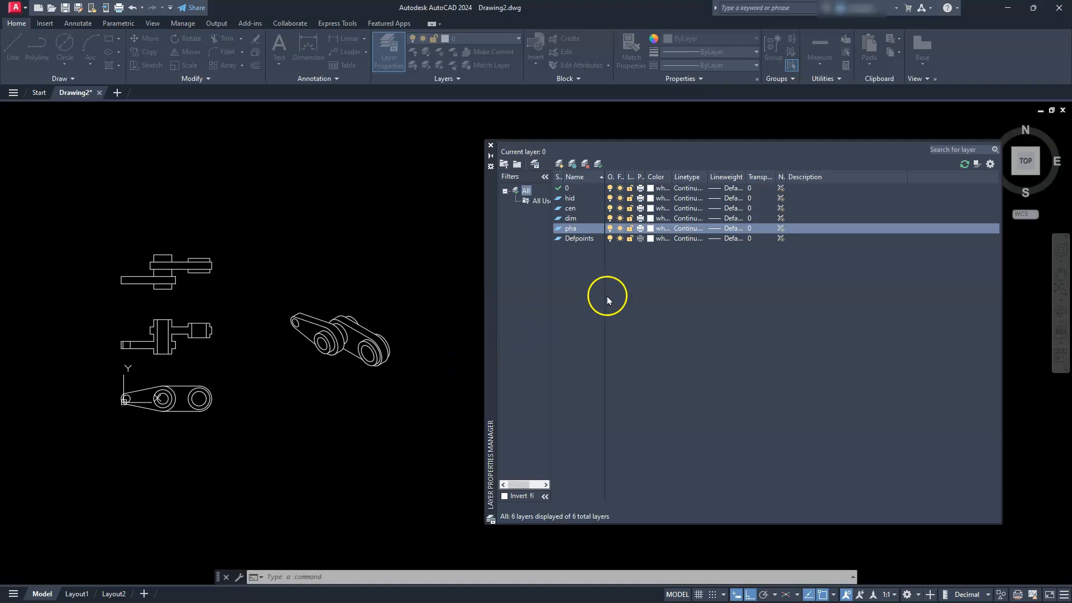
click(574, 228)
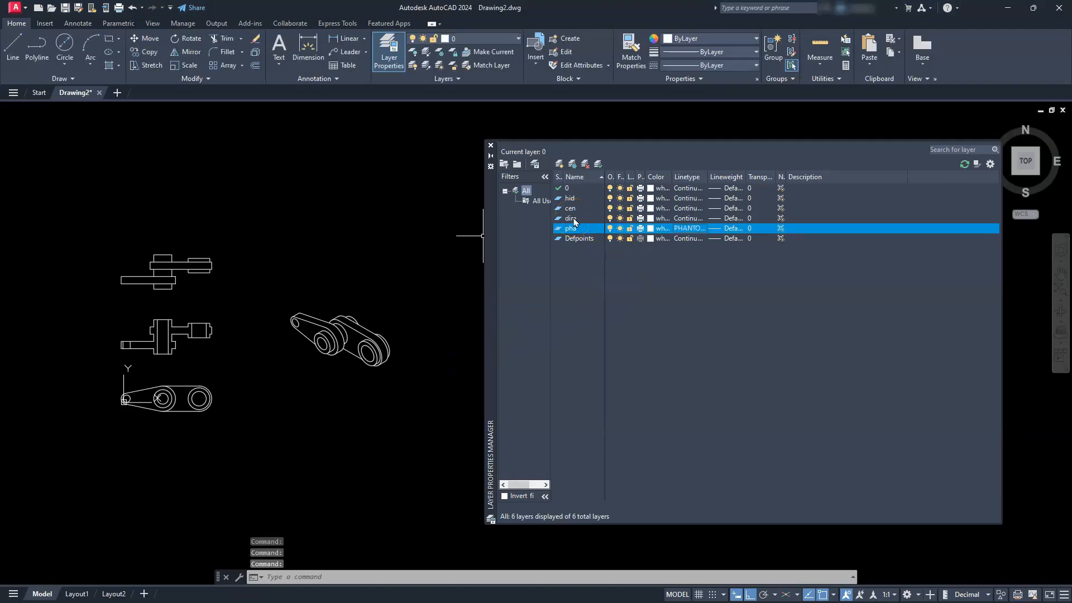
- Load the CENTER2 linetype from acad.lin and assign it to the cen layer
click(688, 207)
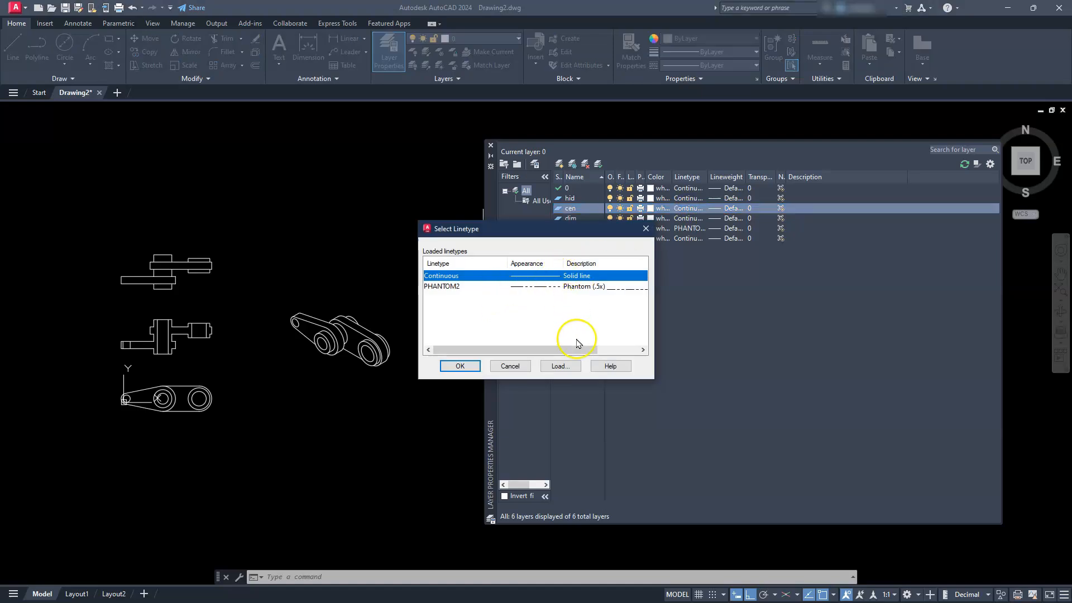
click(560, 366)
scroll(546, 349, down, 4)
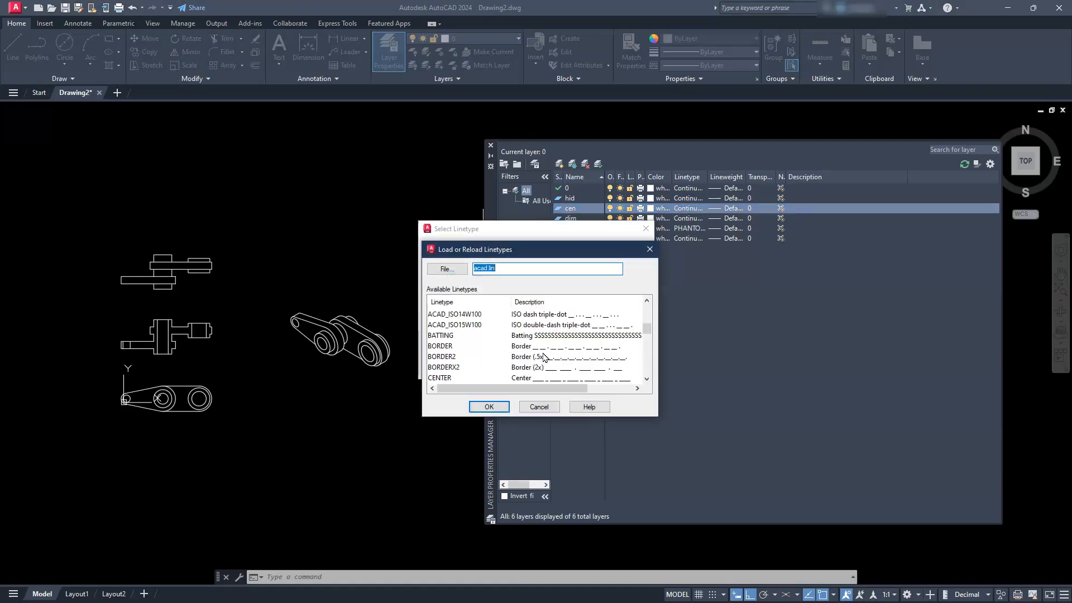
click(441, 325)
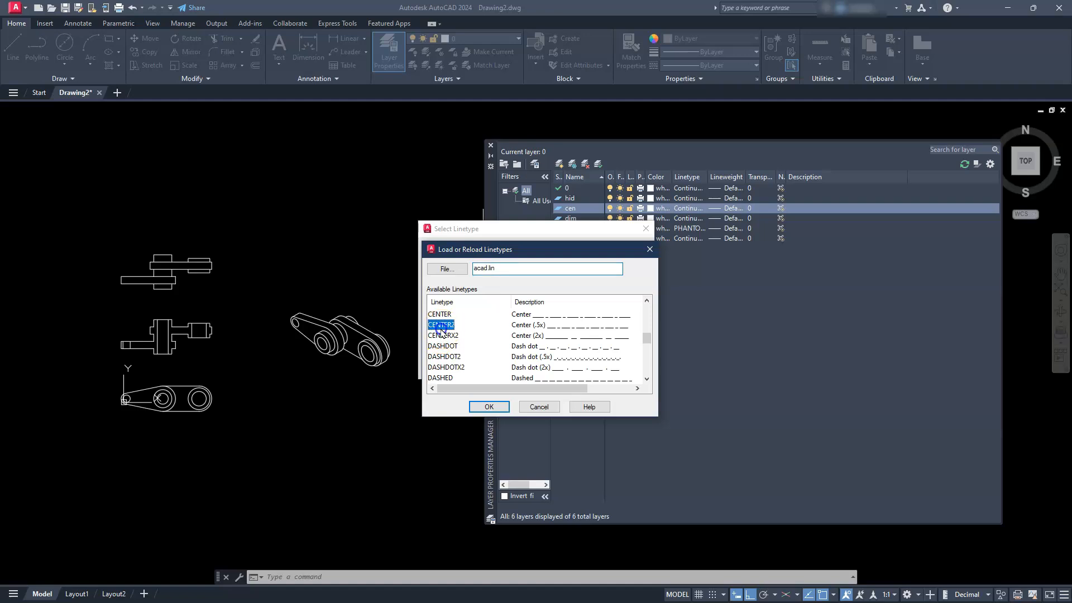
click(489, 407)
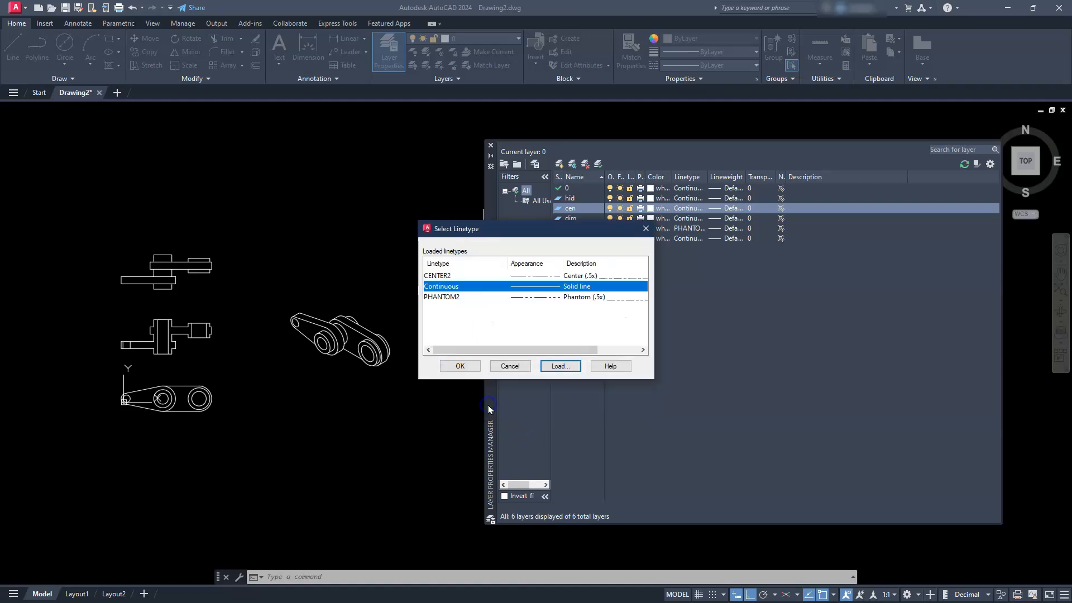
click(441, 276)
click(467, 369)
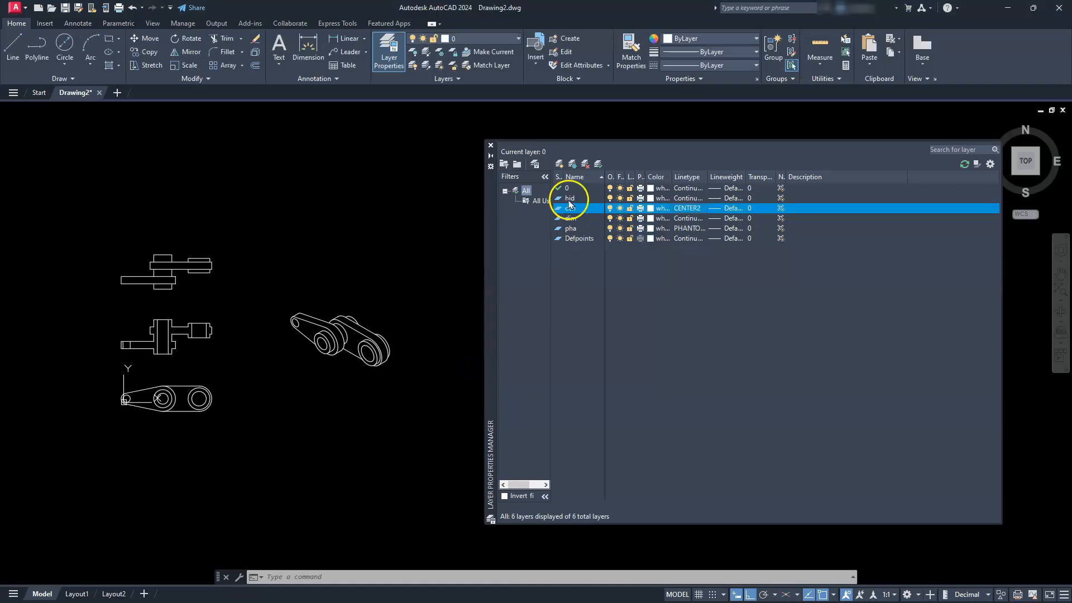
- Load the HIDDEN2 linetype from acad.lin and assign it to the hid layer
click(684, 198)
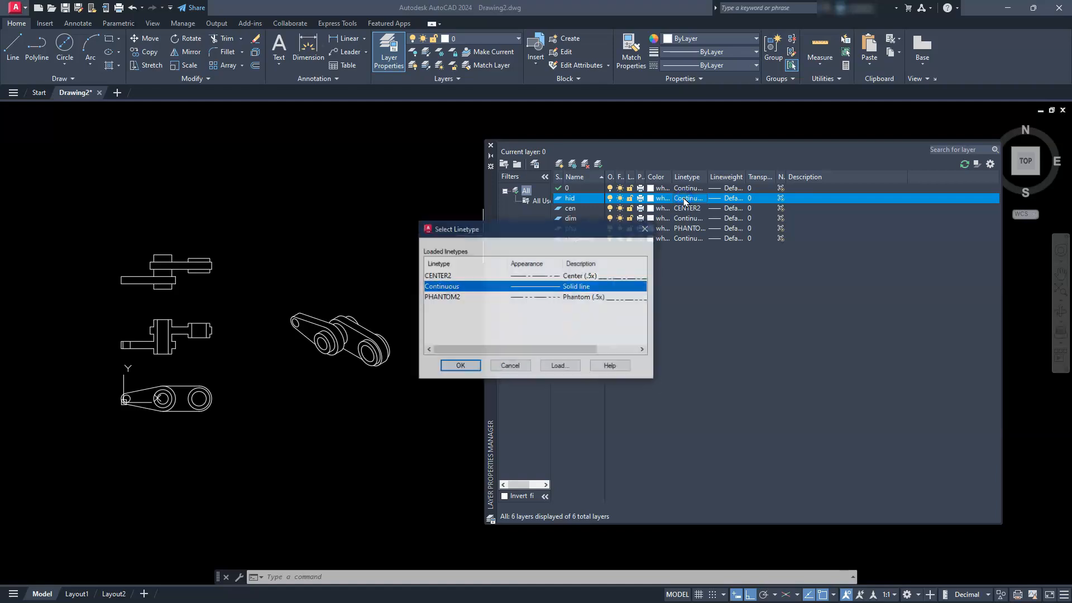
click(559, 366)
scroll(518, 356, down, 10)
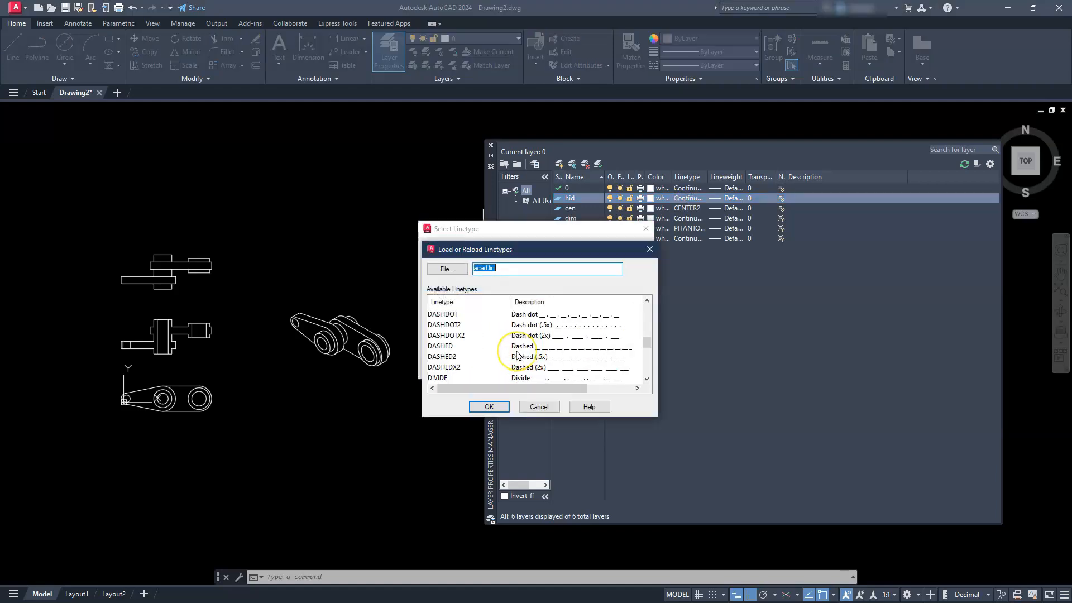
scroll(518, 356, down, 3)
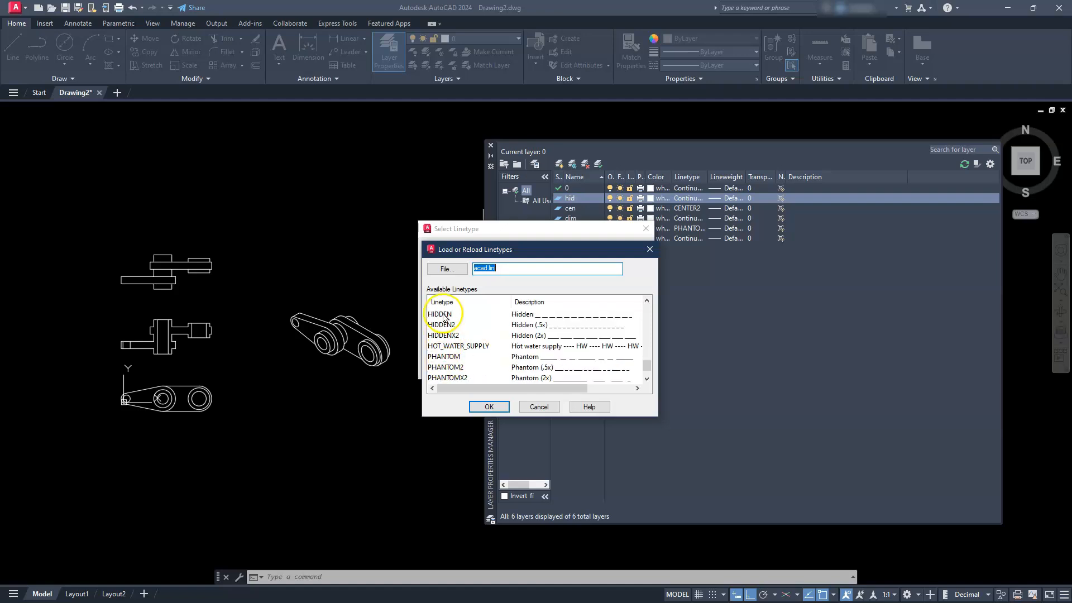
click(444, 325)
click(489, 406)
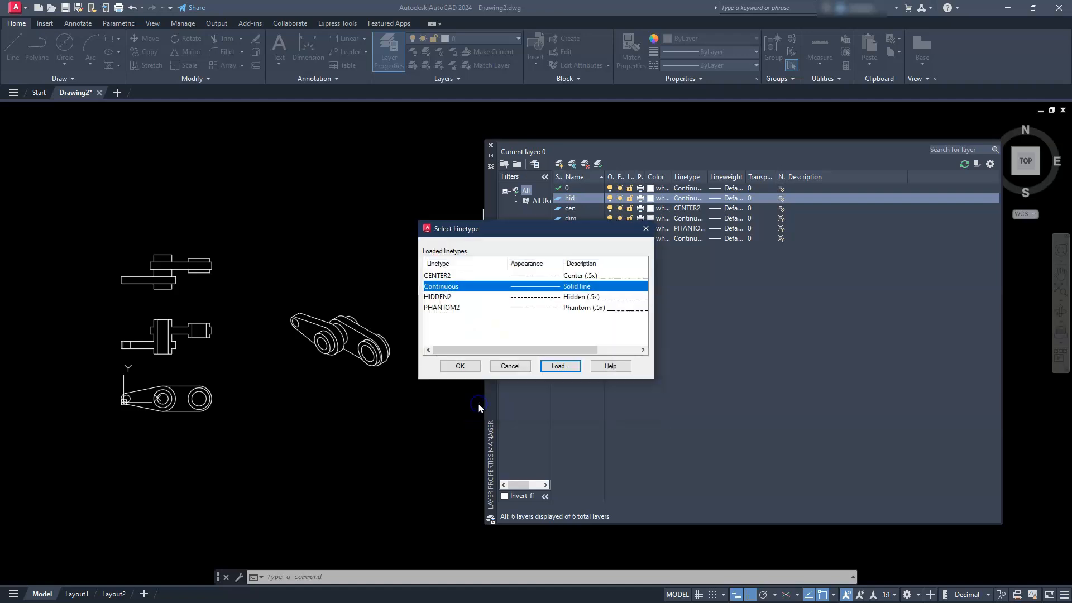
click(441, 297)
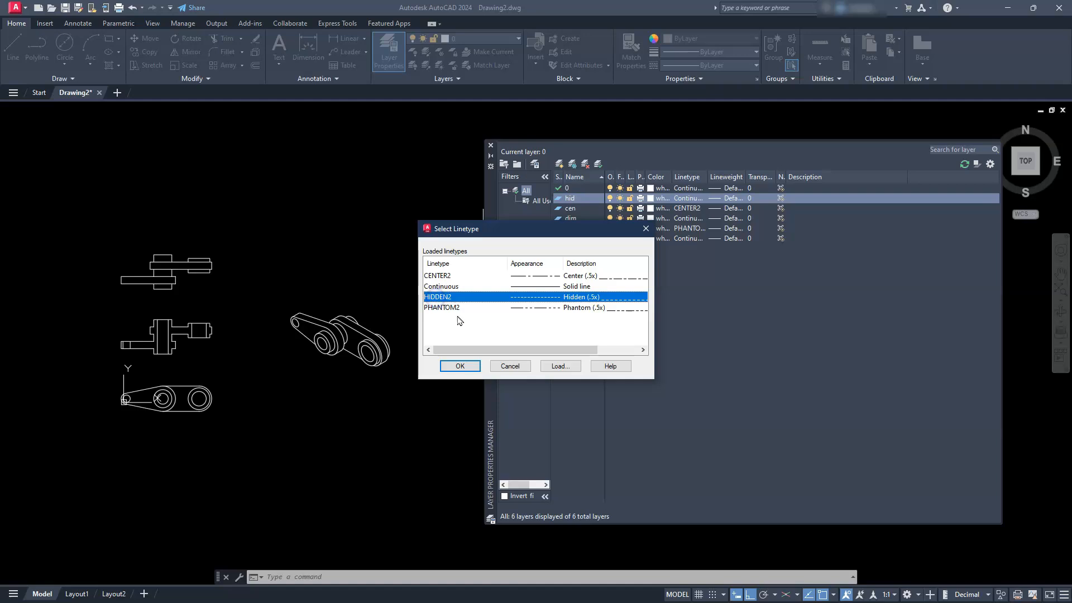
click(460, 366)
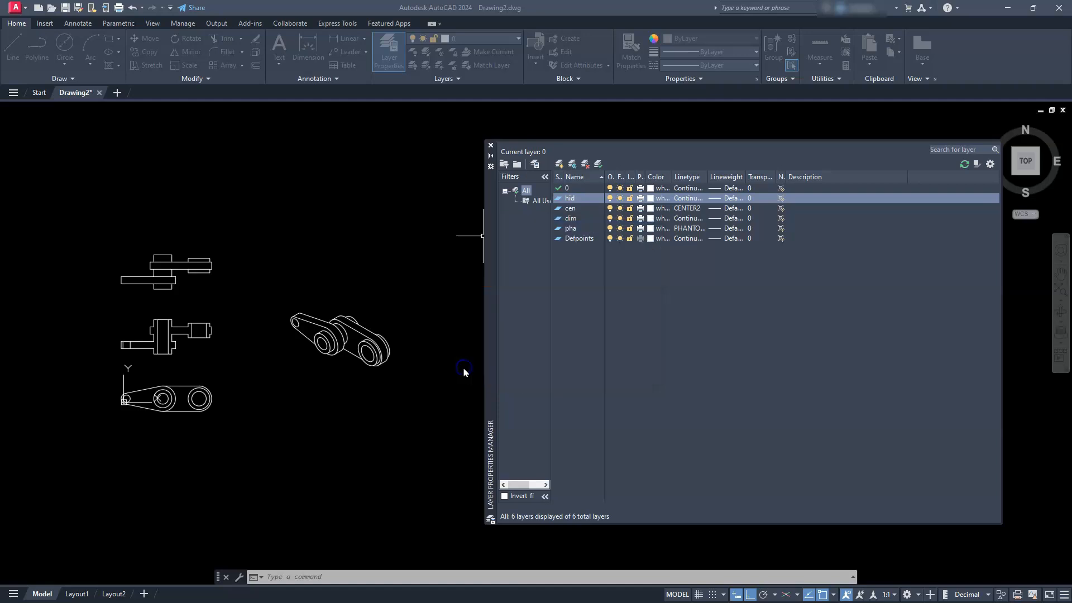
- Set the hid layer's colour to red and the cen layer's colour to cyan
click(650, 198)
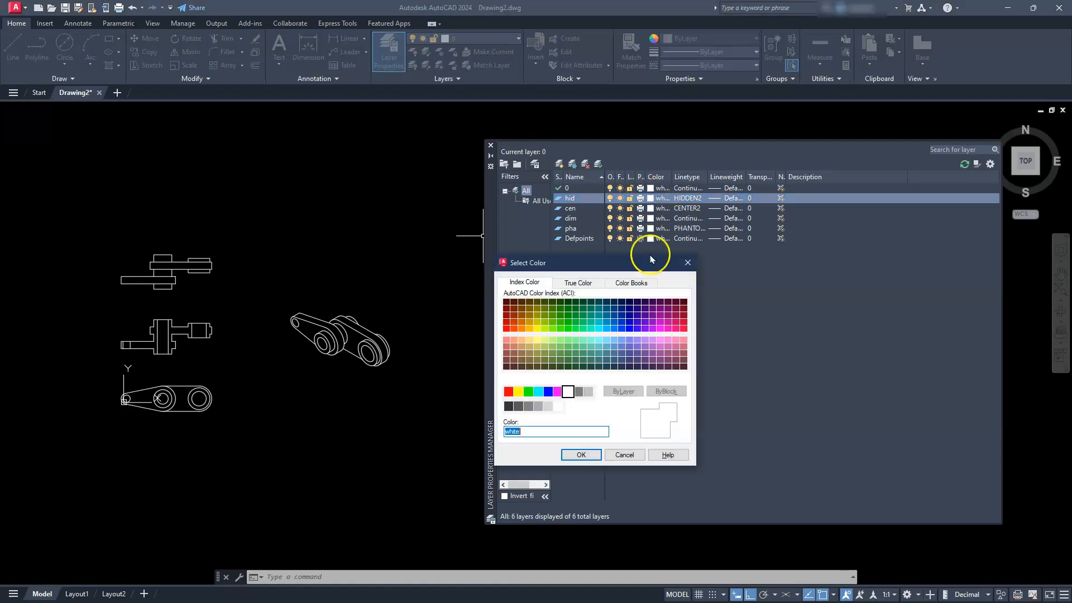
click(510, 394)
click(579, 454)
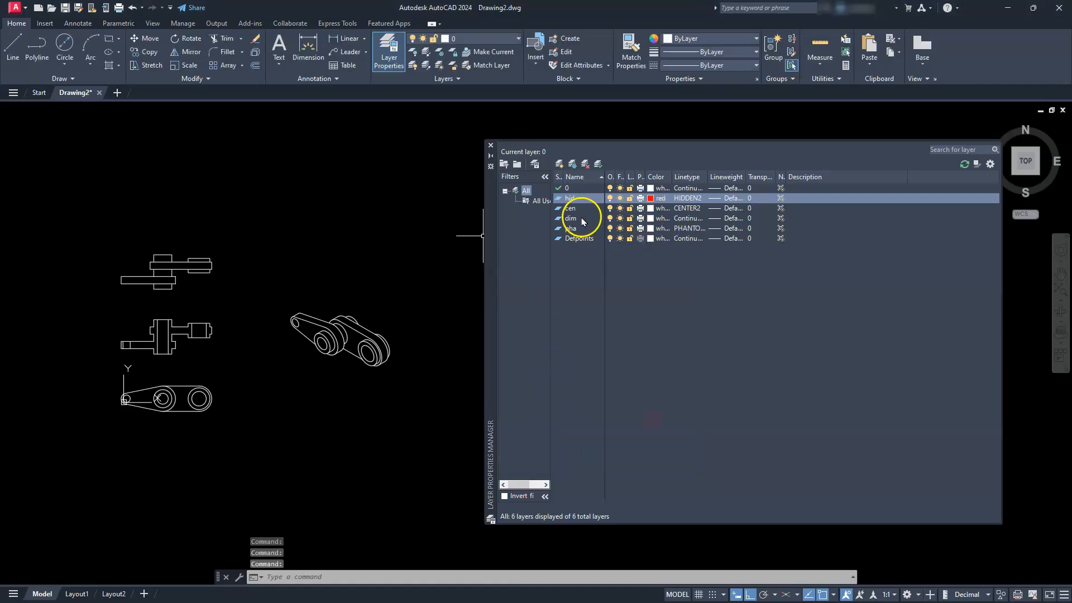
click(649, 209)
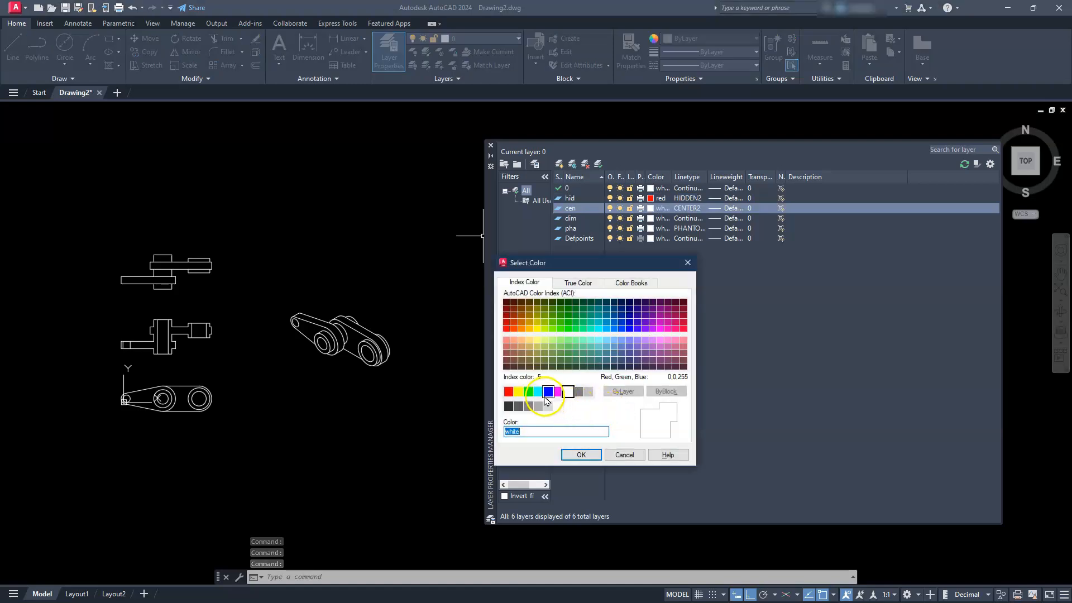
click(539, 393)
click(573, 454)
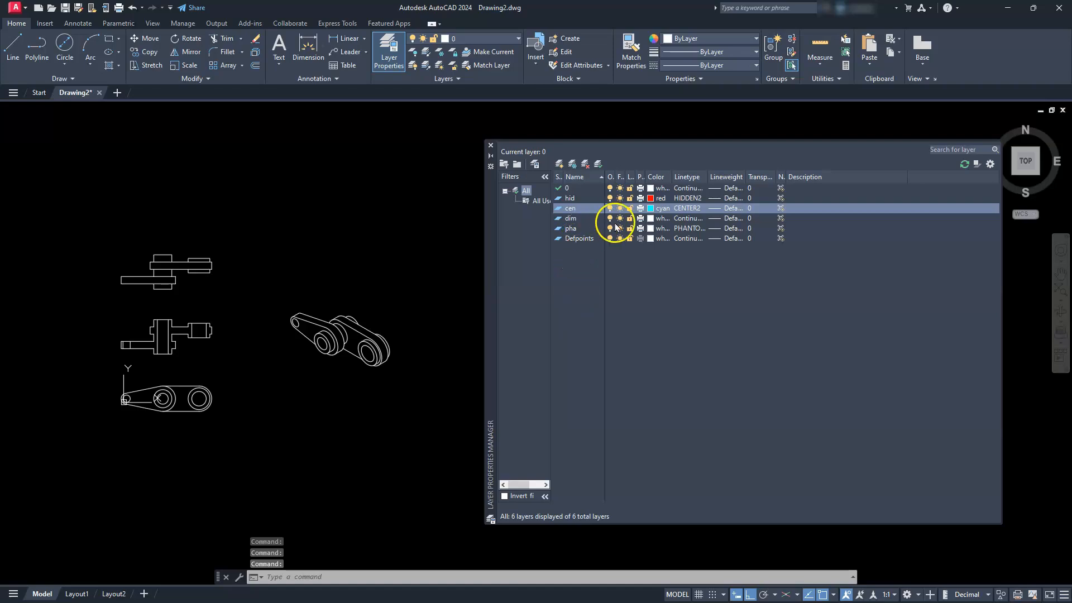
- Set the pha layer's colour to blue and the dim layer's to magenta, and close the layer manager
click(649, 230)
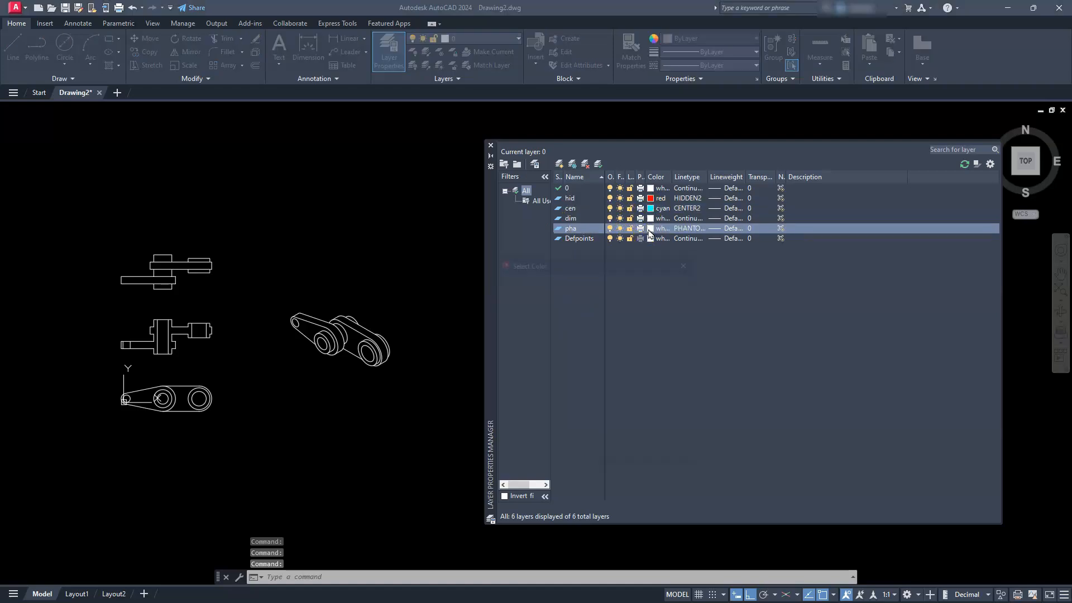
click(547, 391)
click(580, 455)
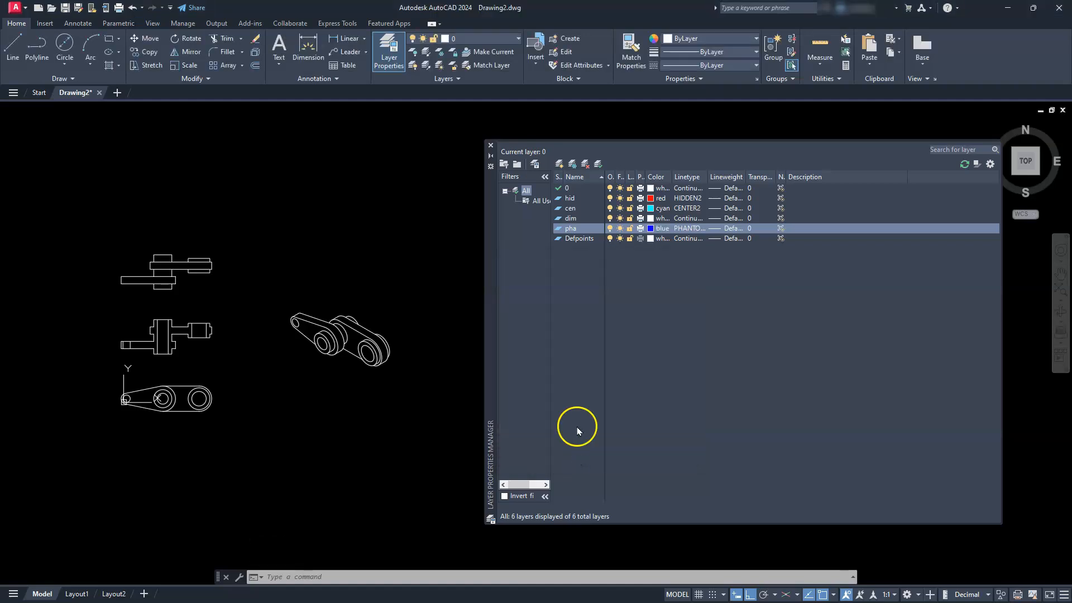
click(650, 219)
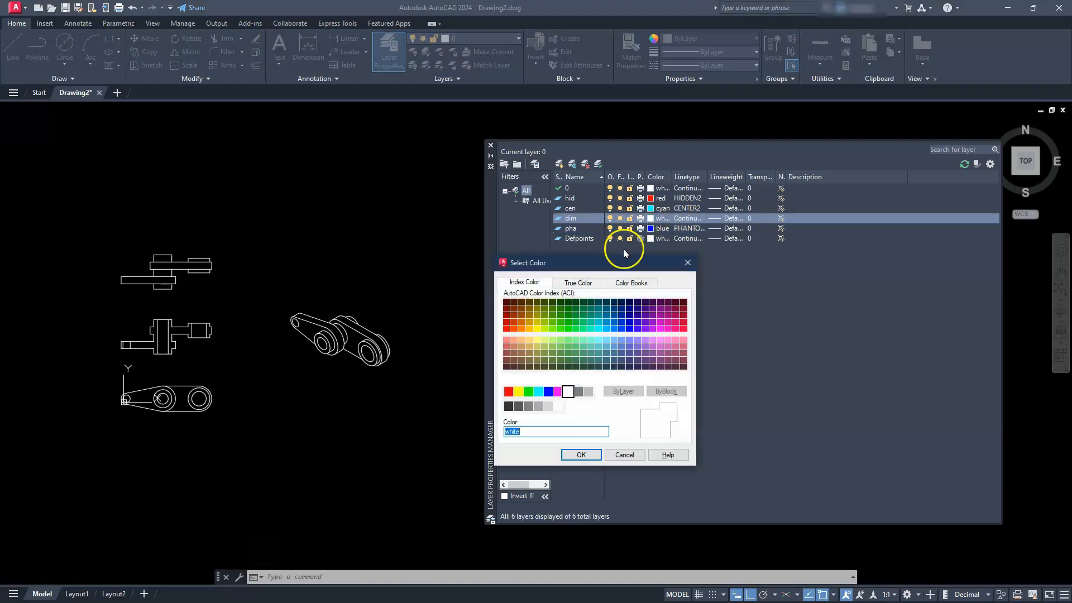
click(557, 391)
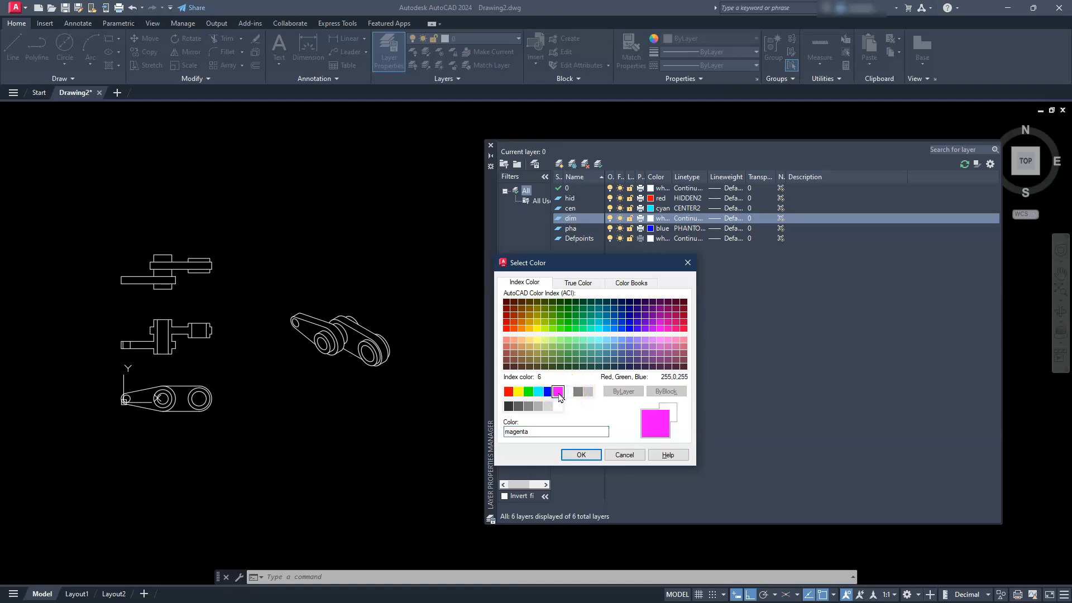
click(581, 454)
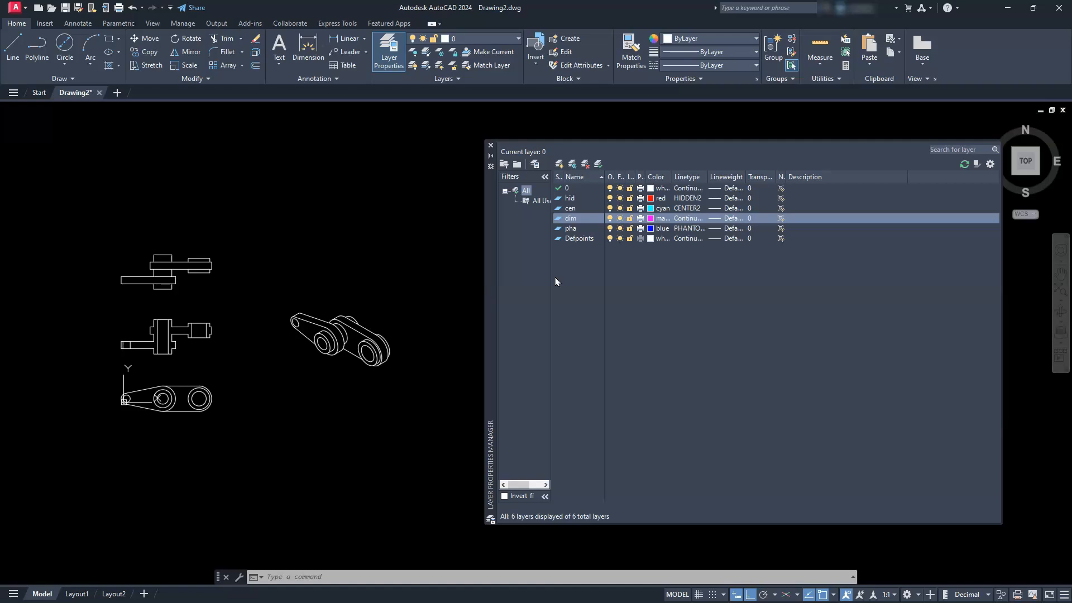
click(490, 146)
- Switch to Layout1 and draw an 11 by 8.5 rectangle on the sheet starting at 0,0
middle_drag(379, 334, 589, 294)
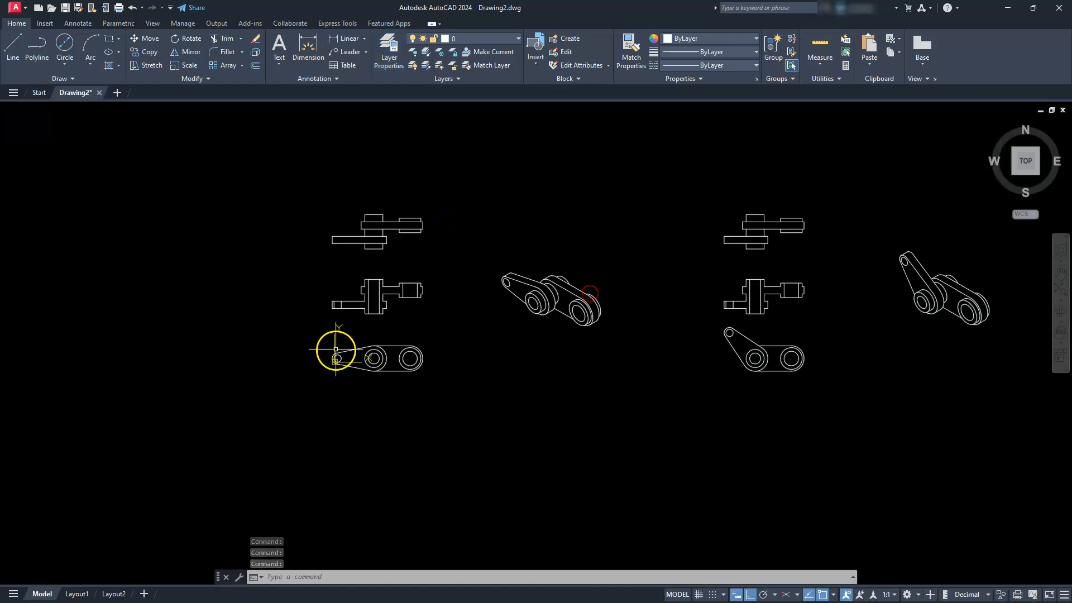
scroll(335, 350, up, 2)
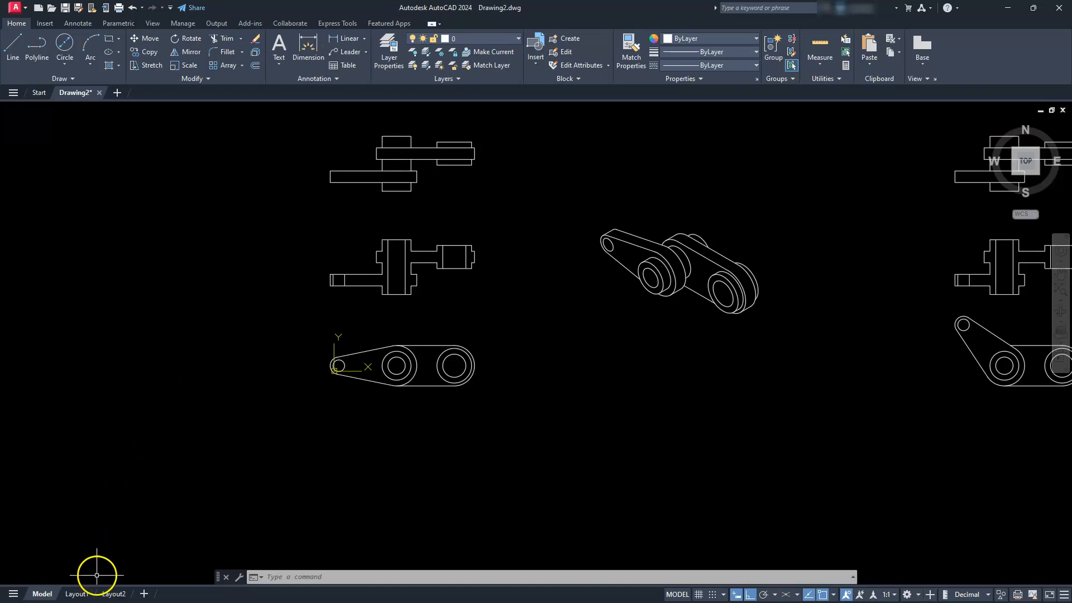
click(76, 593)
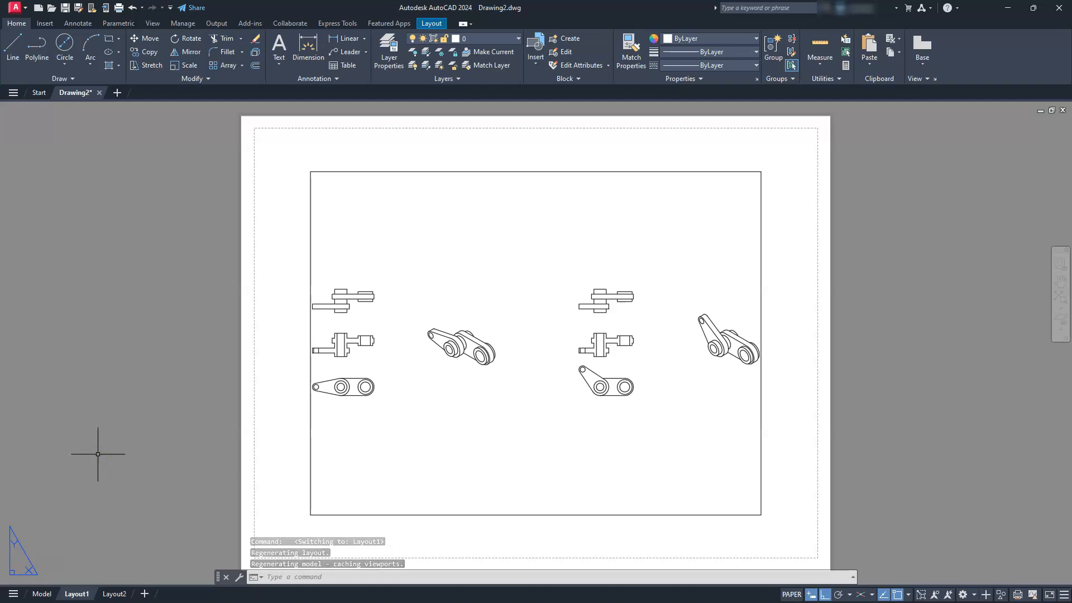
text(re)
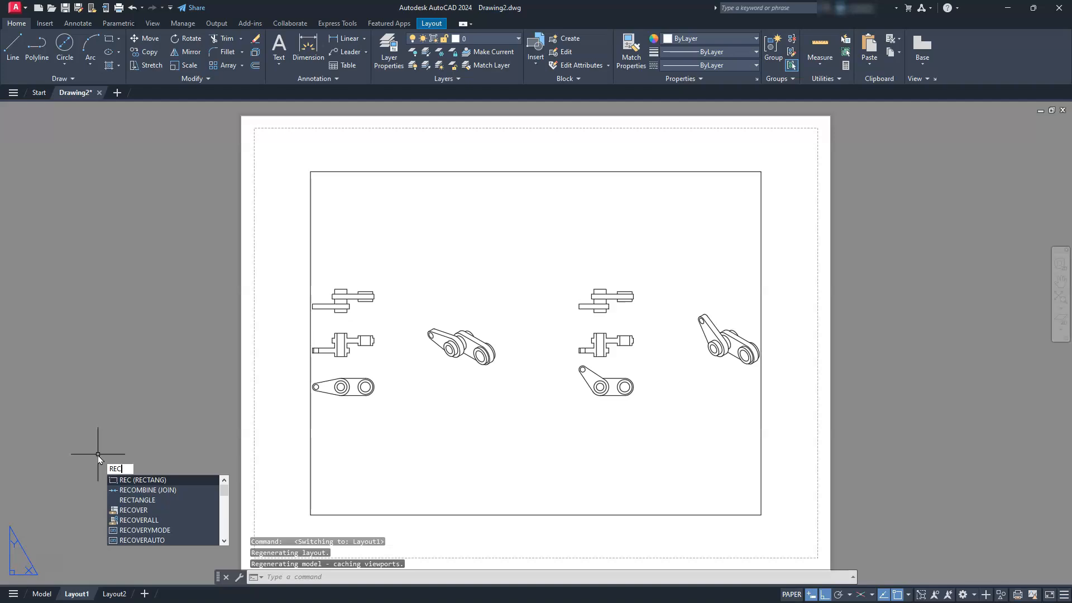
key(Return)
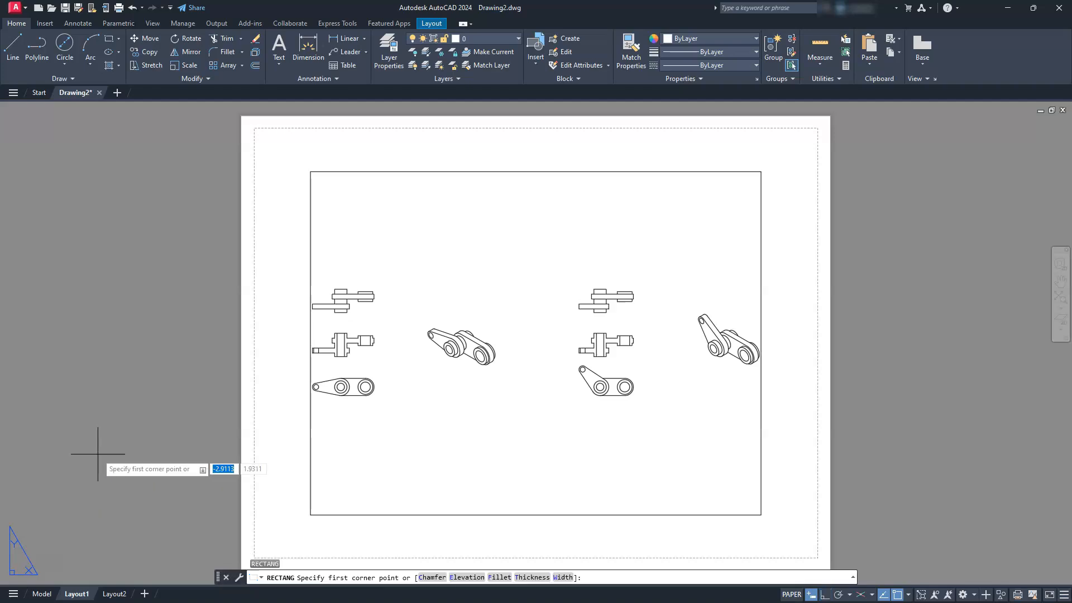
text(0,0)
key(Return)
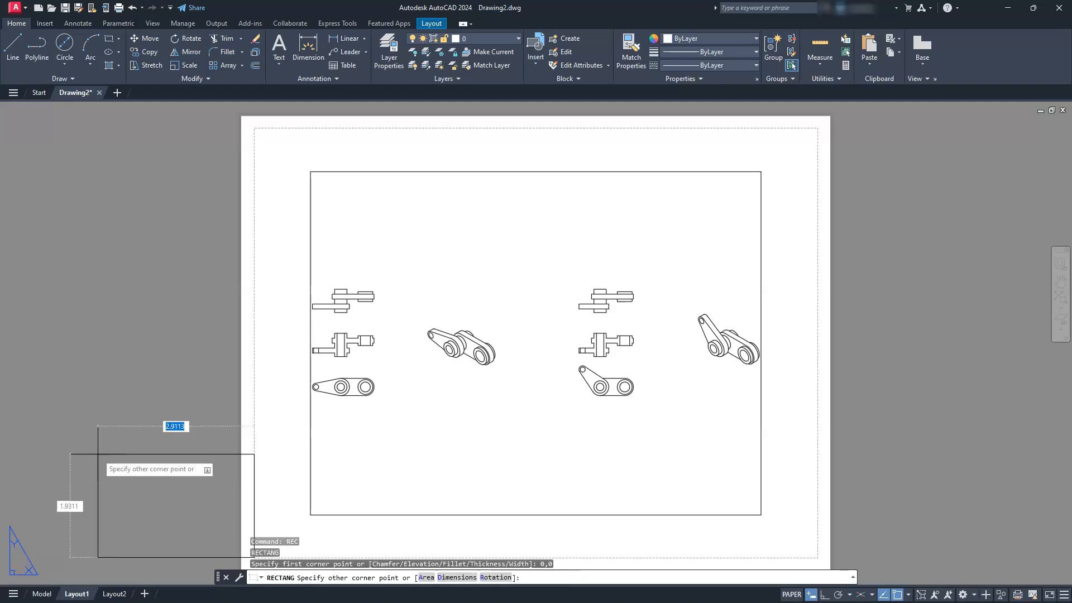
text(11)
key(Tab)
text(8.)
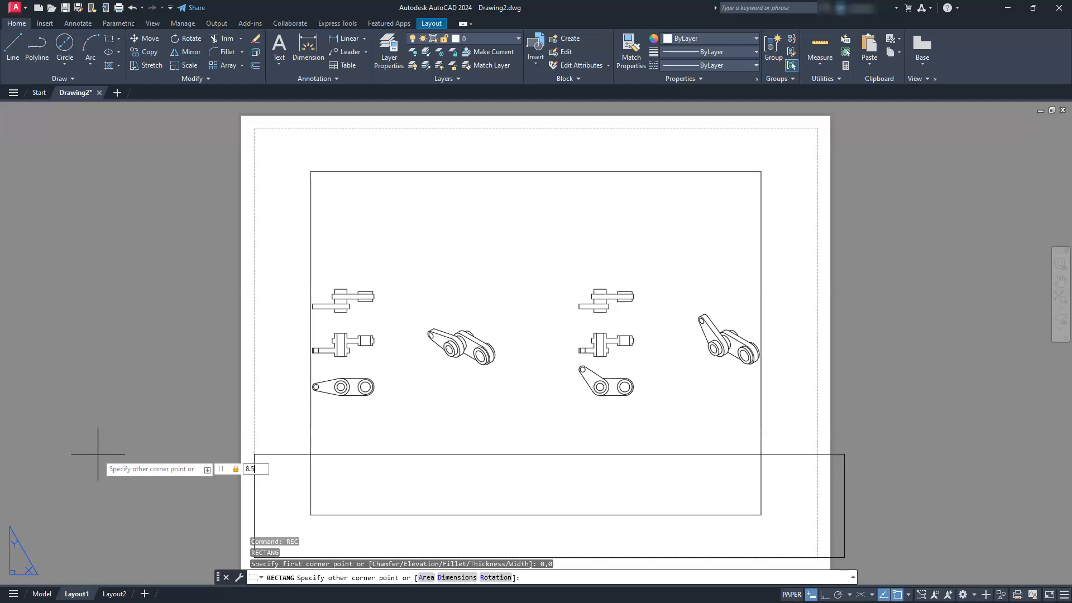
text(5)
key(Return)
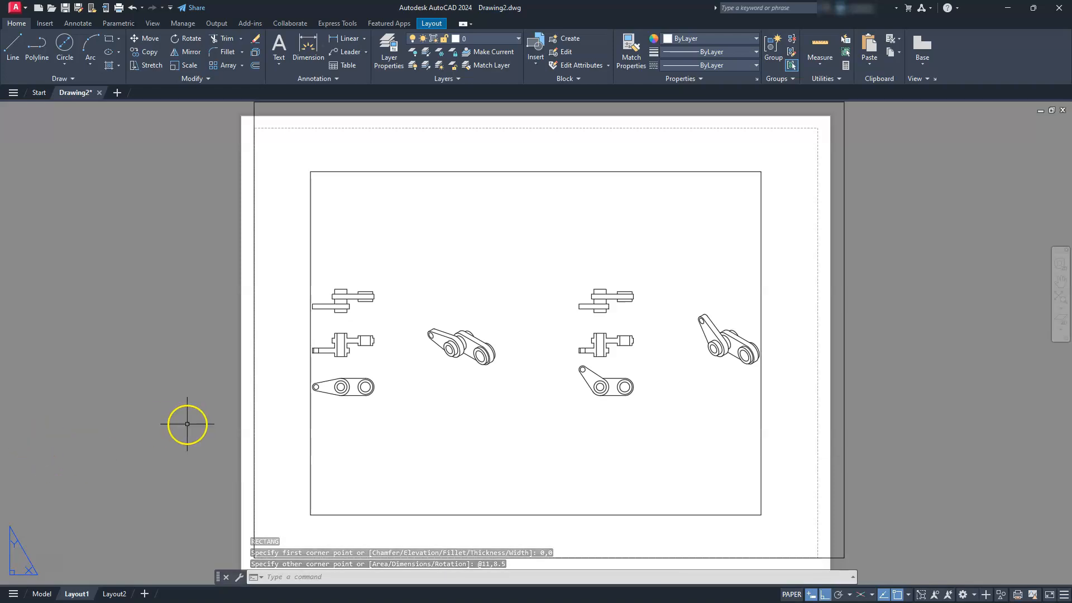
- Offset the 11 by 8.5 rectangle inward by 0.25 to make the sheet border
scroll(187, 426, down, 2)
text(o)
key(Return)
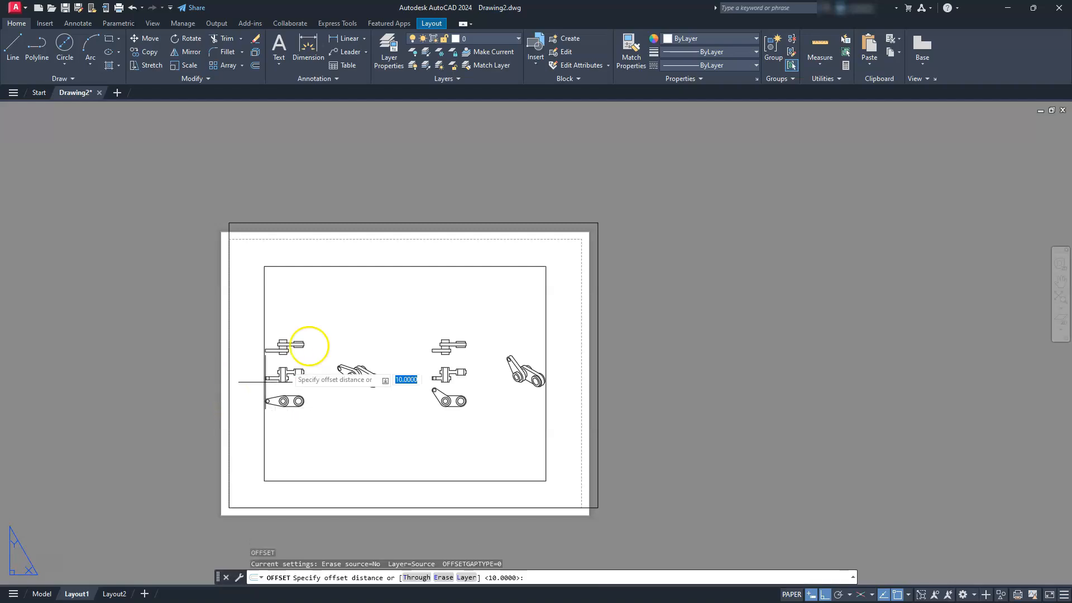
text(.25)
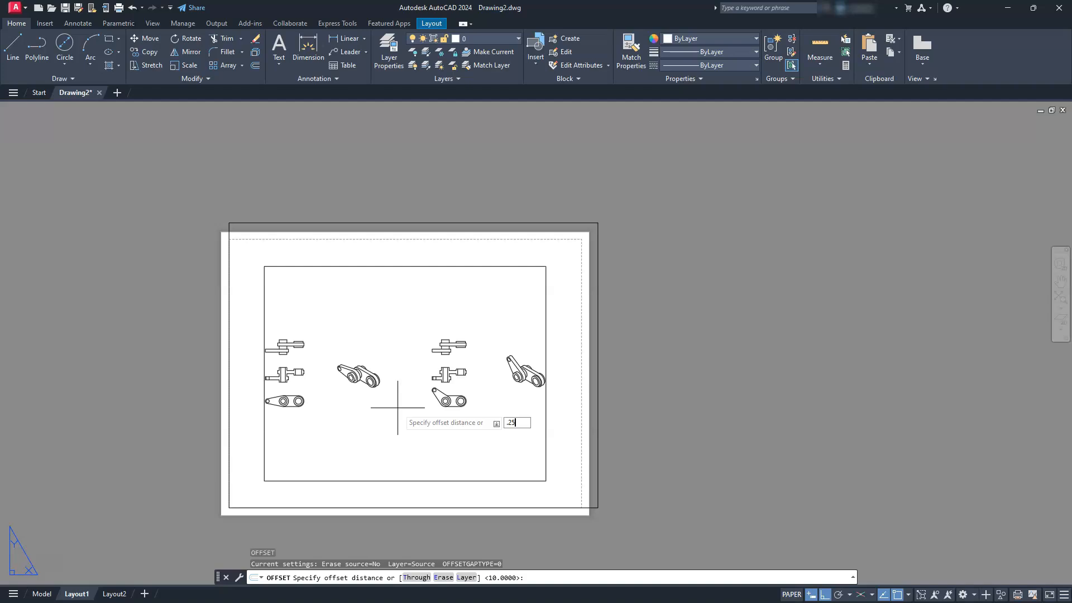
key(Return)
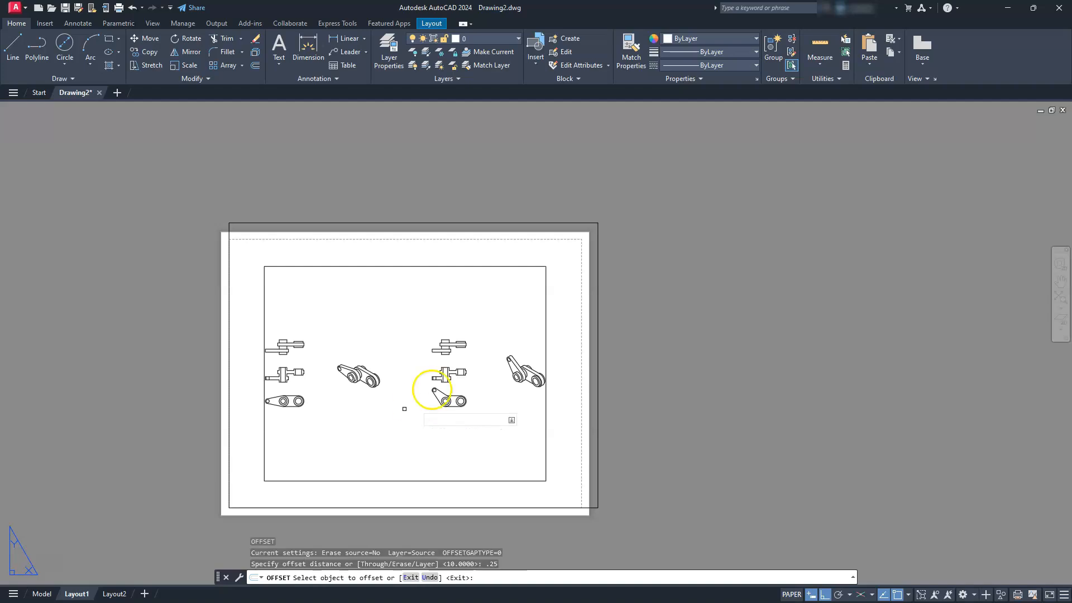
click(415, 223)
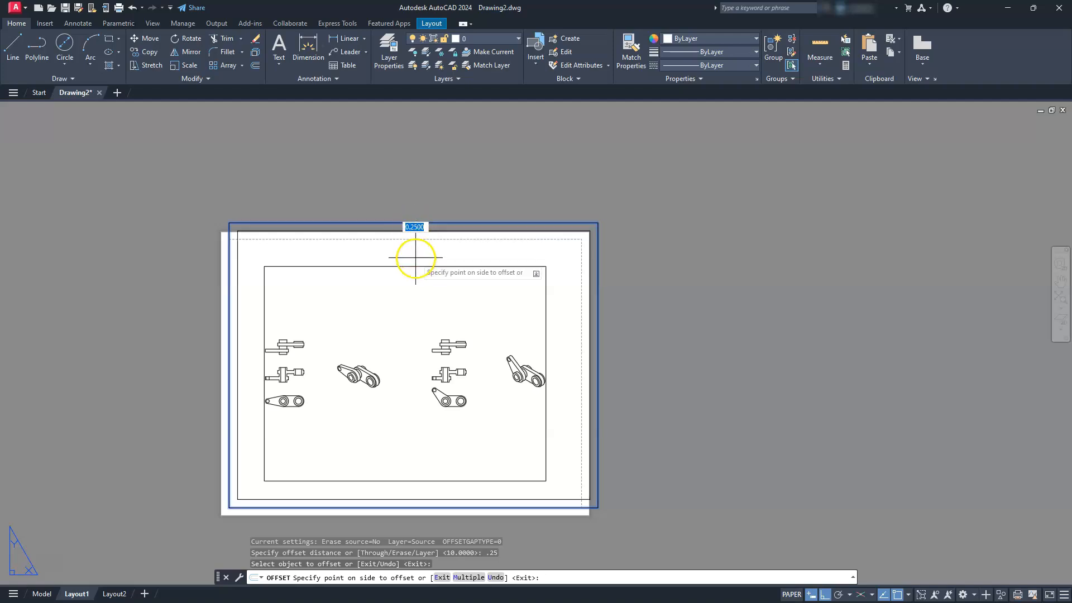
click(416, 247)
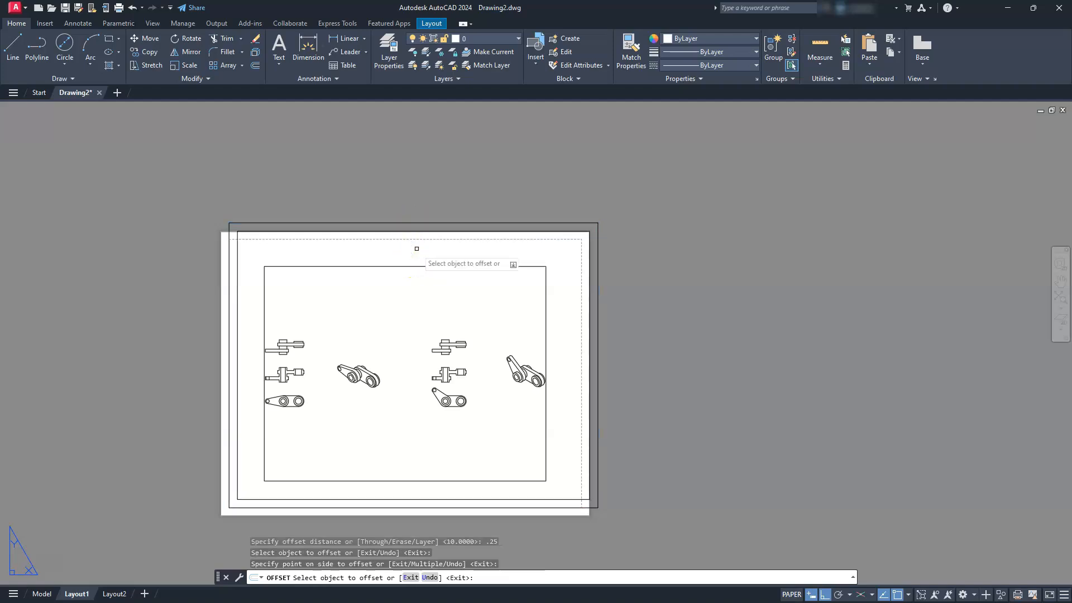
key(Escape)
key(Escape)
key(Escape)
middle_click(416, 250)
middle_click(416, 249)
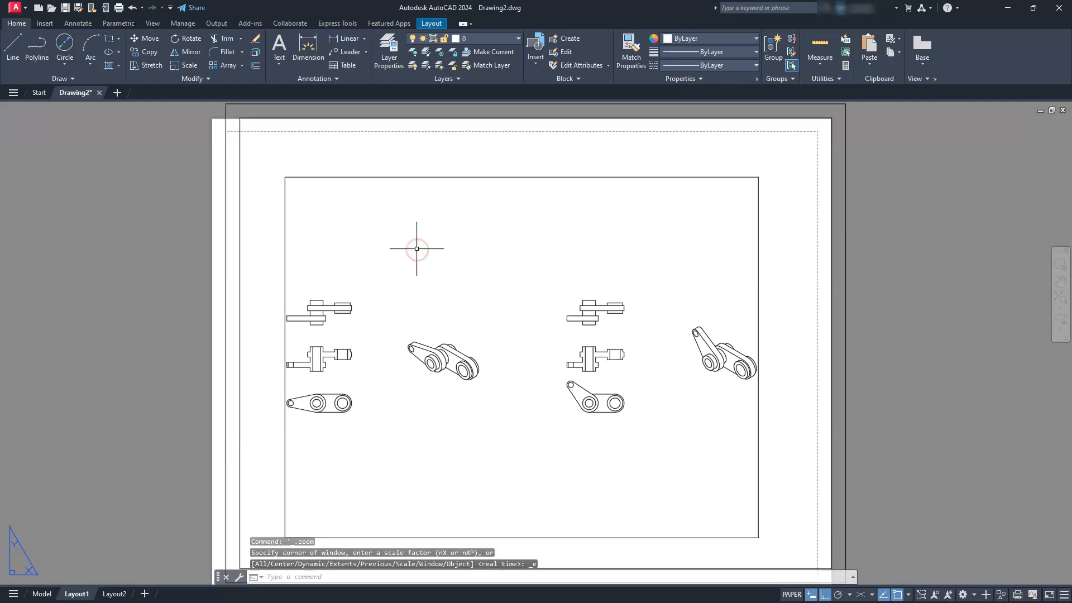
double_click(389, 269)
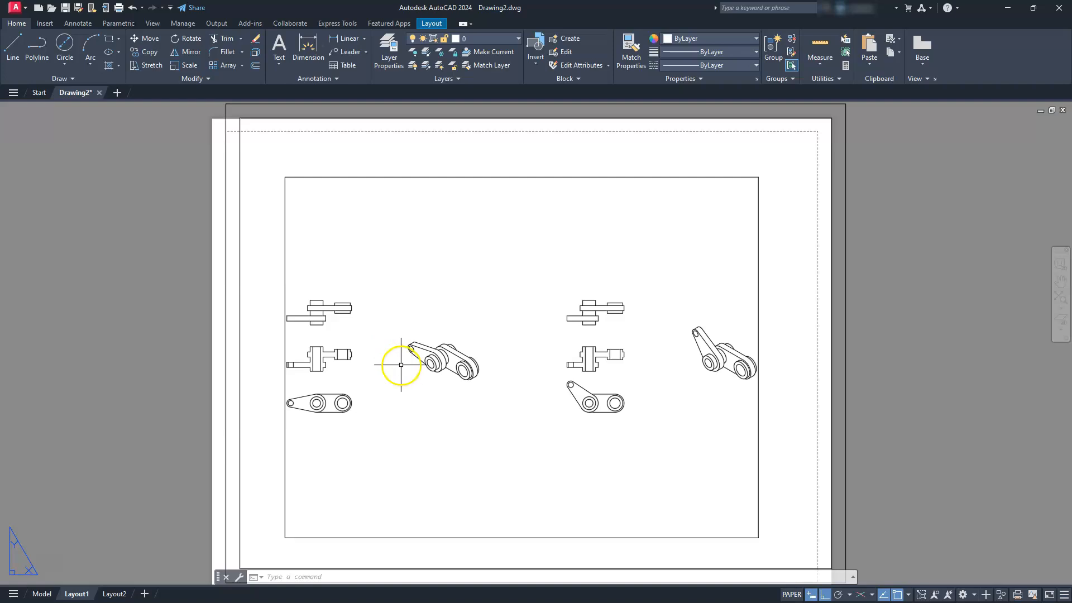
- Modify Layout1's page setup to use the DWG To PDF.pc3 plotter and ANSI full bleed A (11.00 x 8.50 Inches) paper
scroll(401, 363, down, 2)
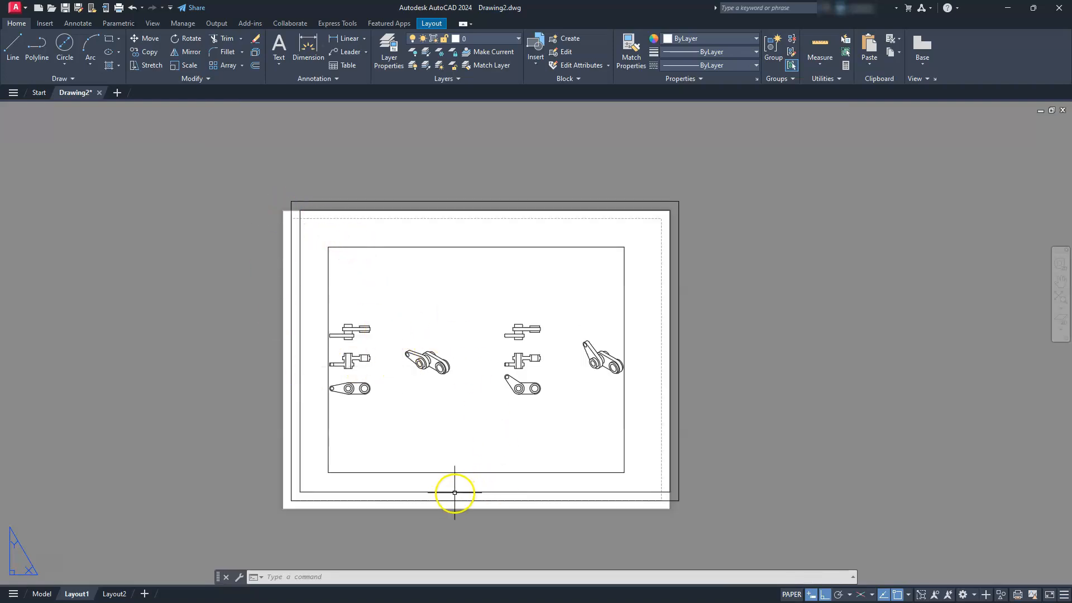
right_click(82, 595)
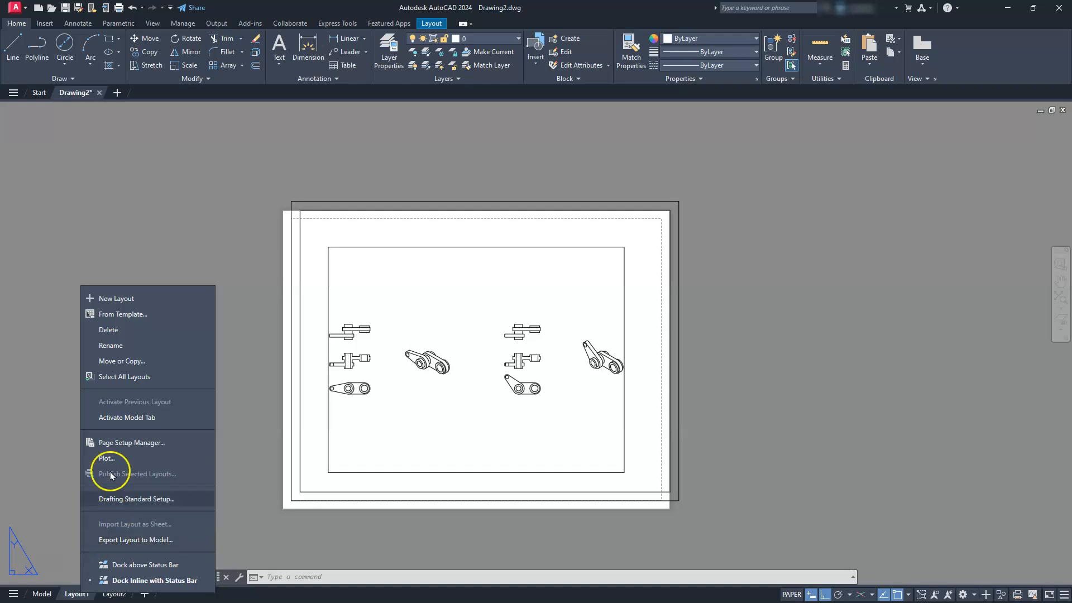
click(115, 443)
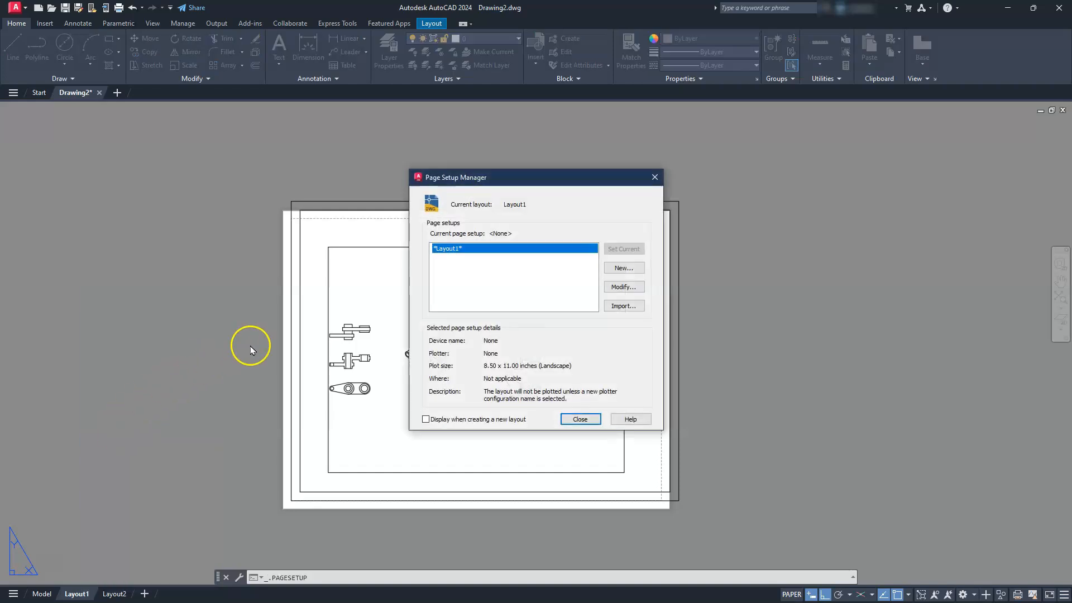
click(616, 288)
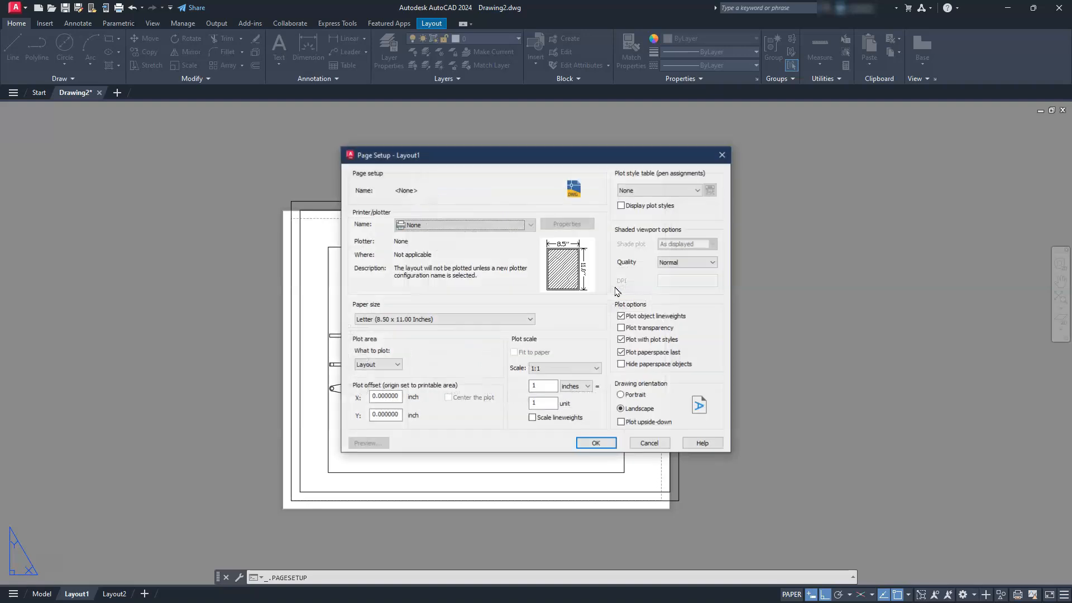
click(504, 225)
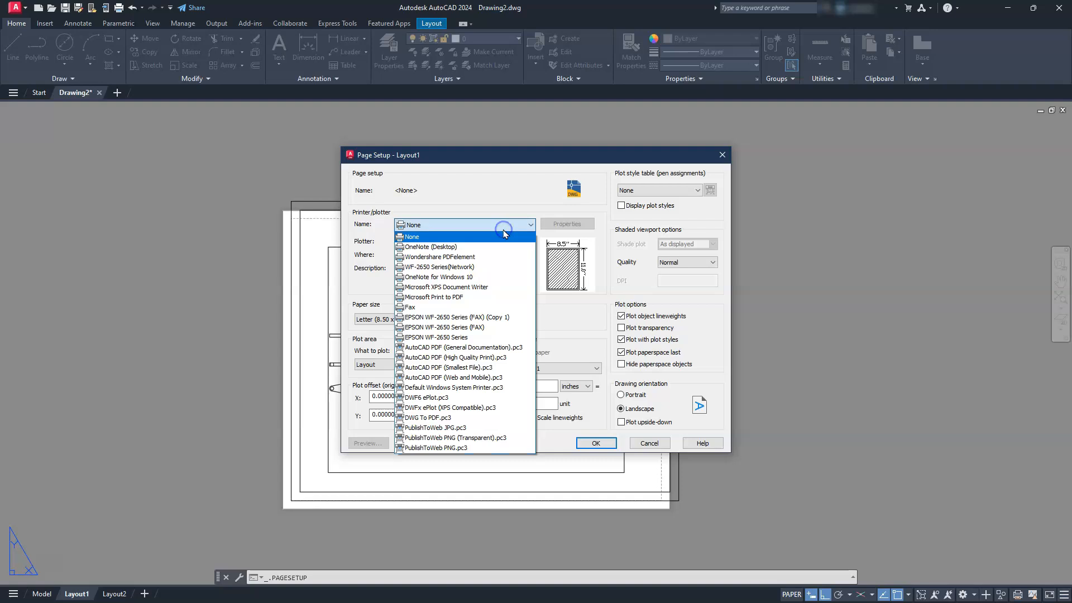
click(447, 419)
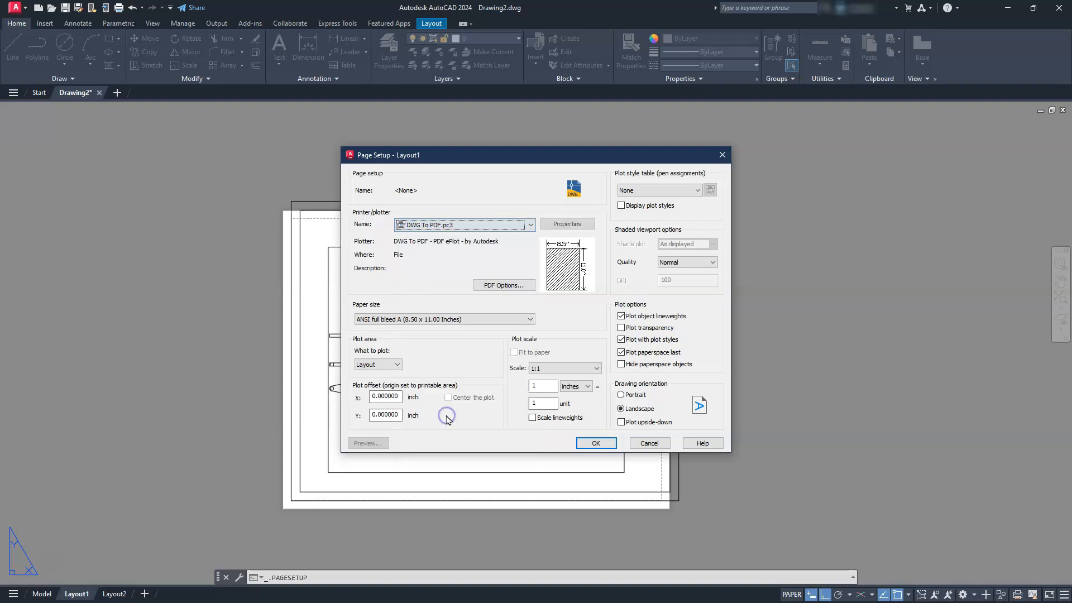
click(427, 319)
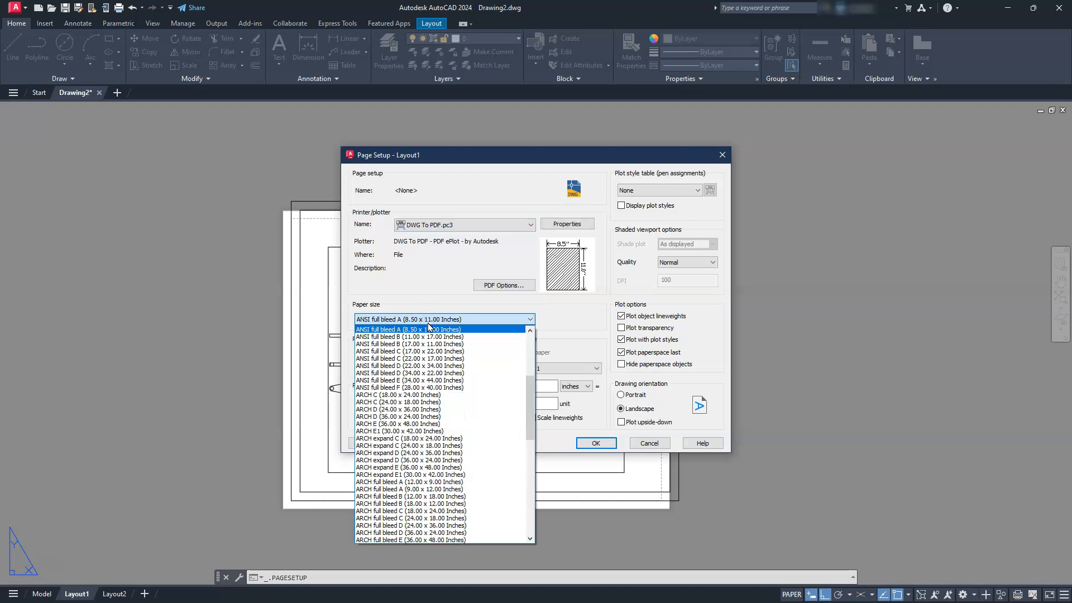
click(429, 337)
scroll(429, 337, up, 1)
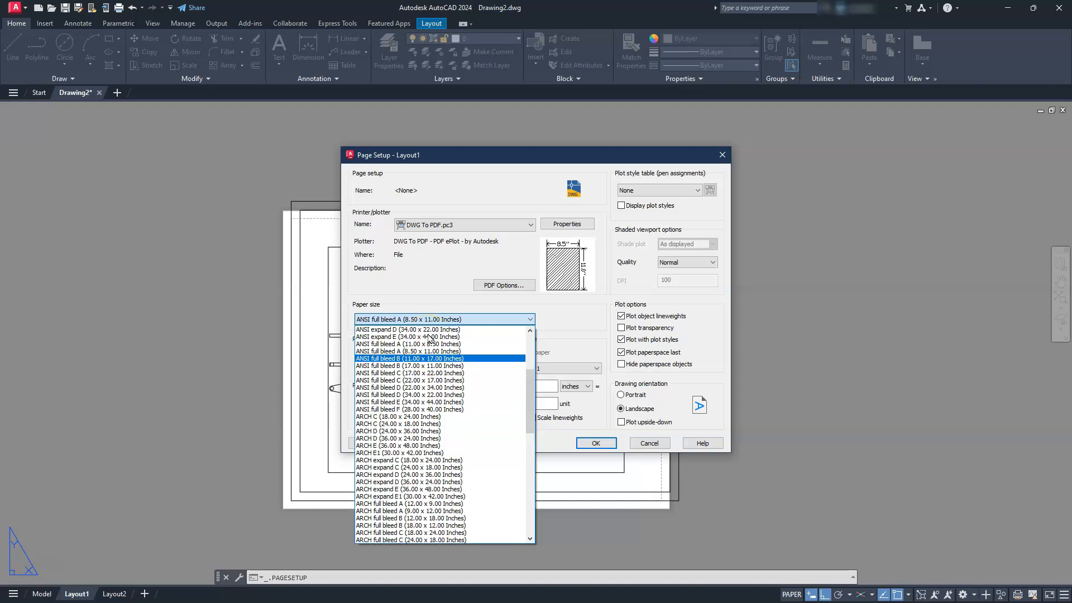
click(416, 344)
- Set the plot area to a window spanning the inner border's opposite corners and centre the plot
click(394, 364)
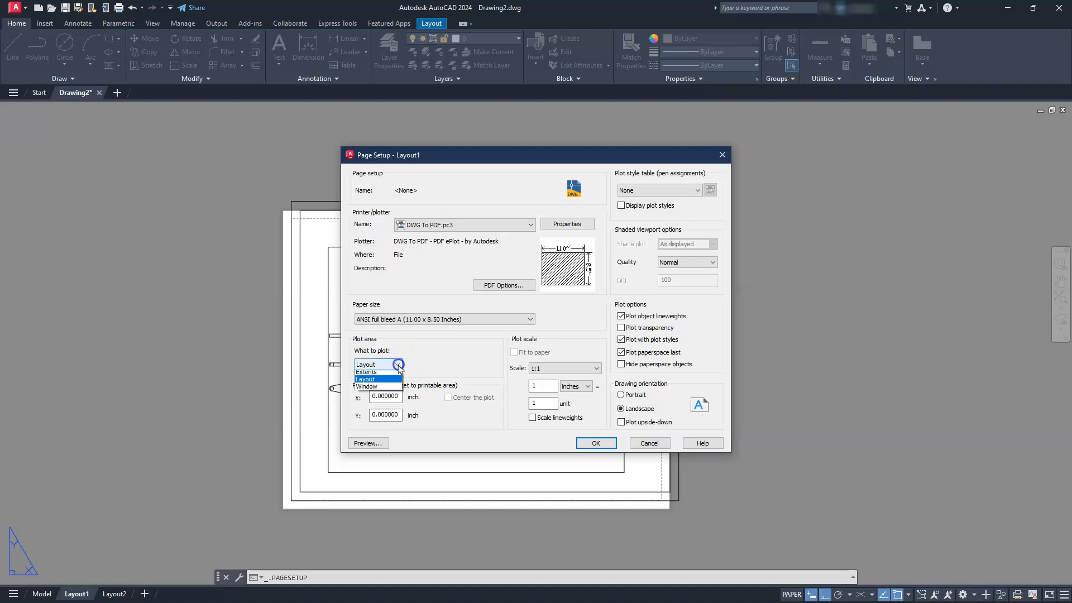
click(372, 396)
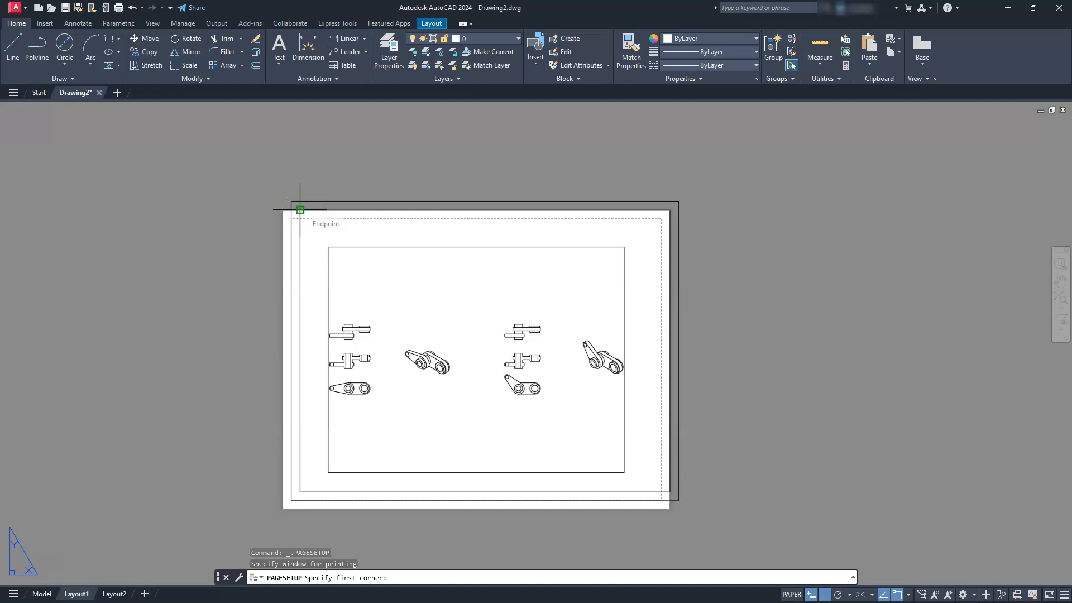
click(300, 210)
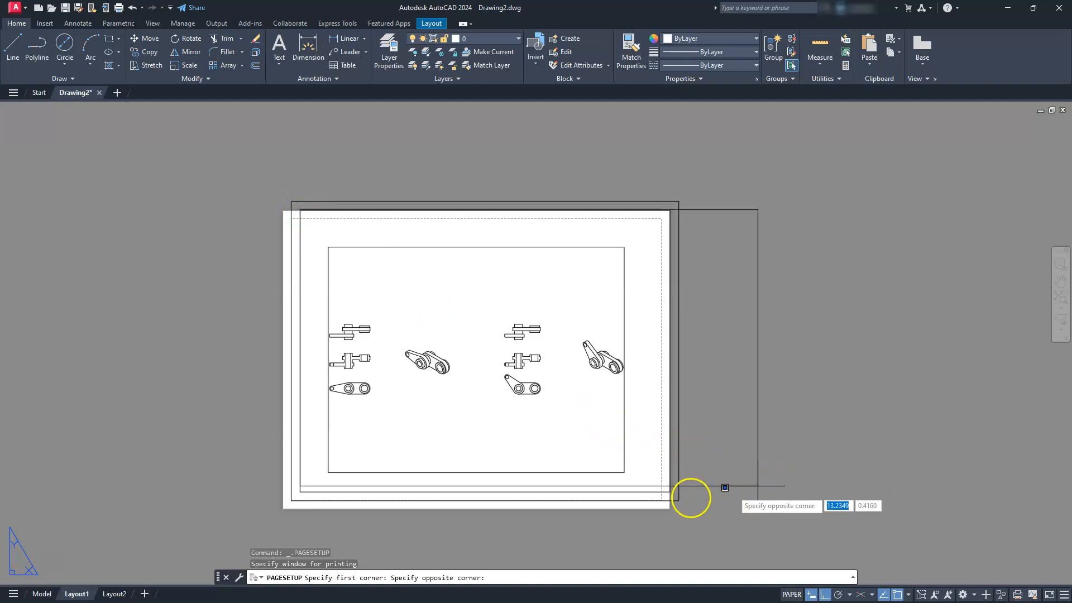
click(669, 493)
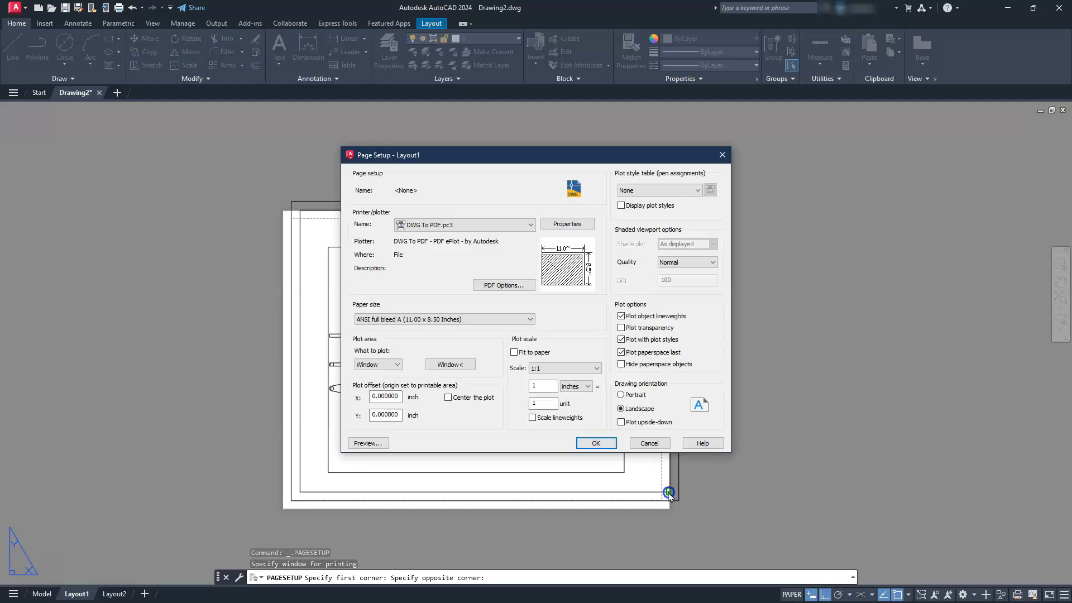
click(448, 397)
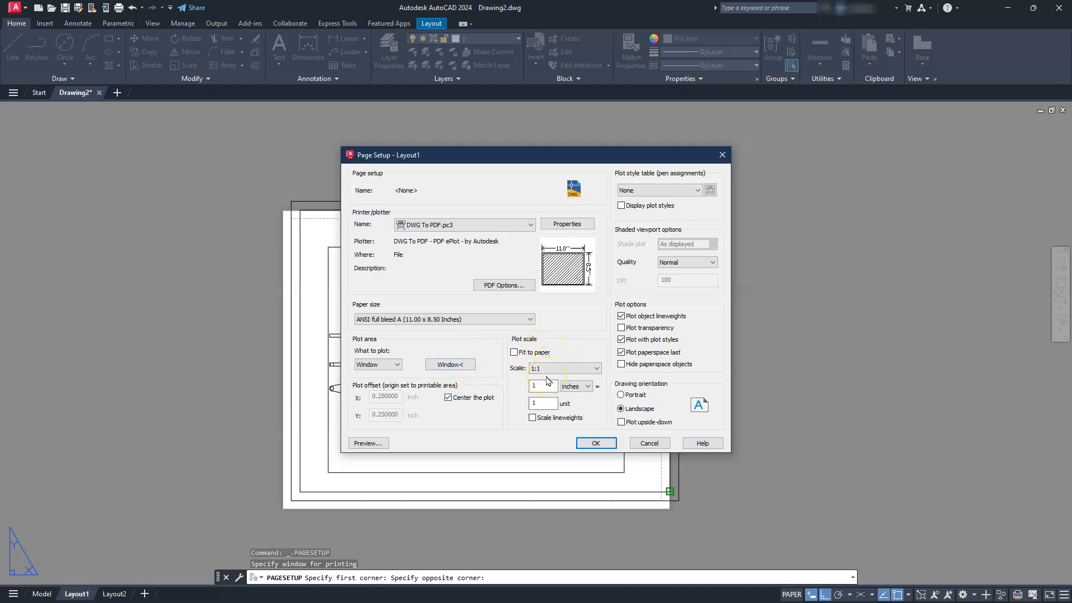
- Assign the monochrome.ctb plot style table, accept the page setup and close the Page Setup Manager
click(645, 192)
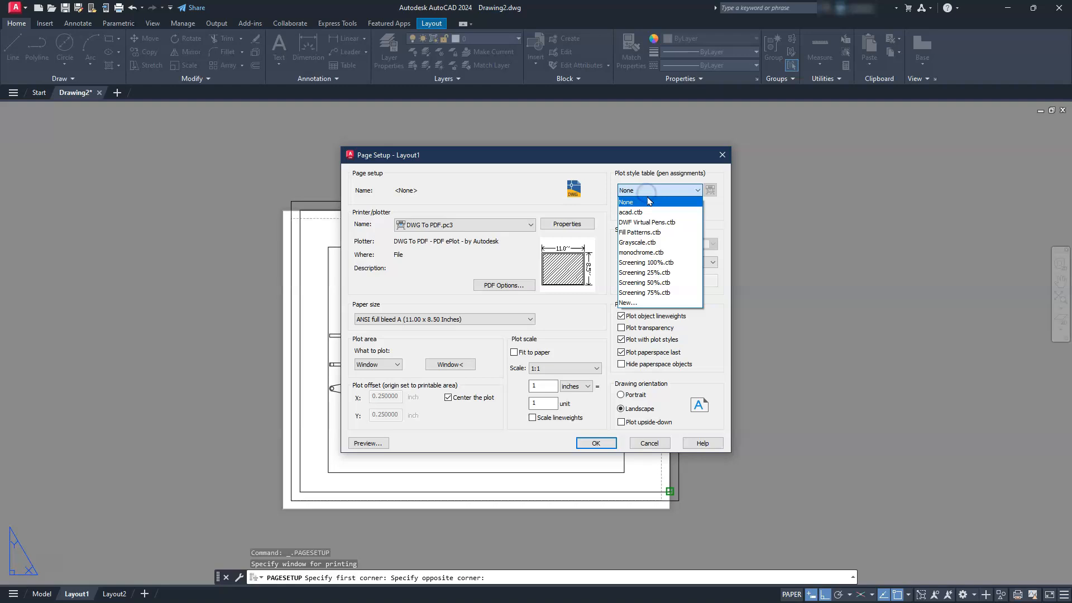
click(661, 253)
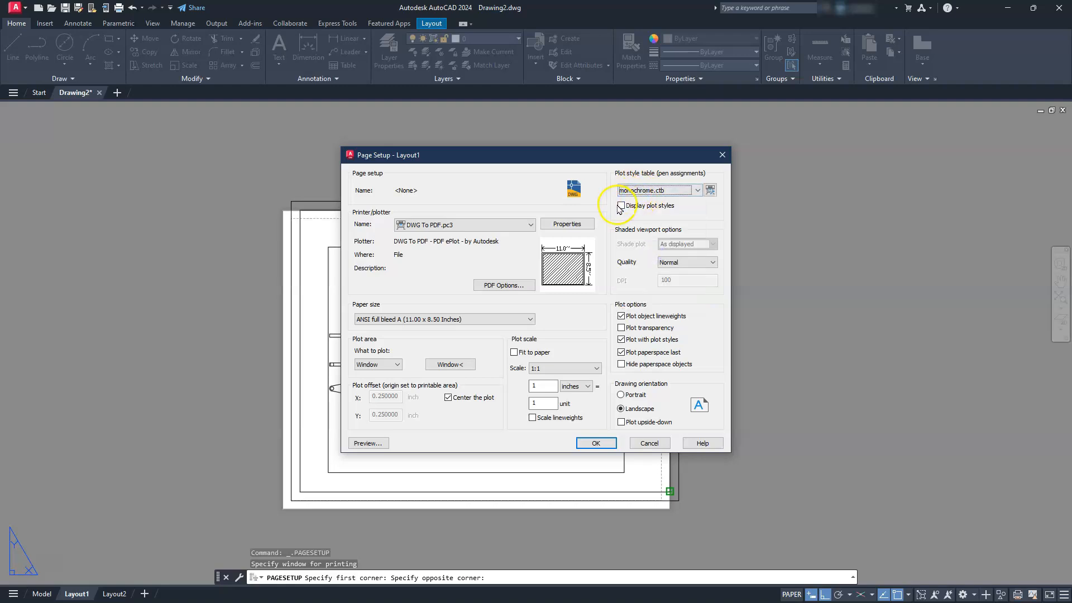
click(596, 443)
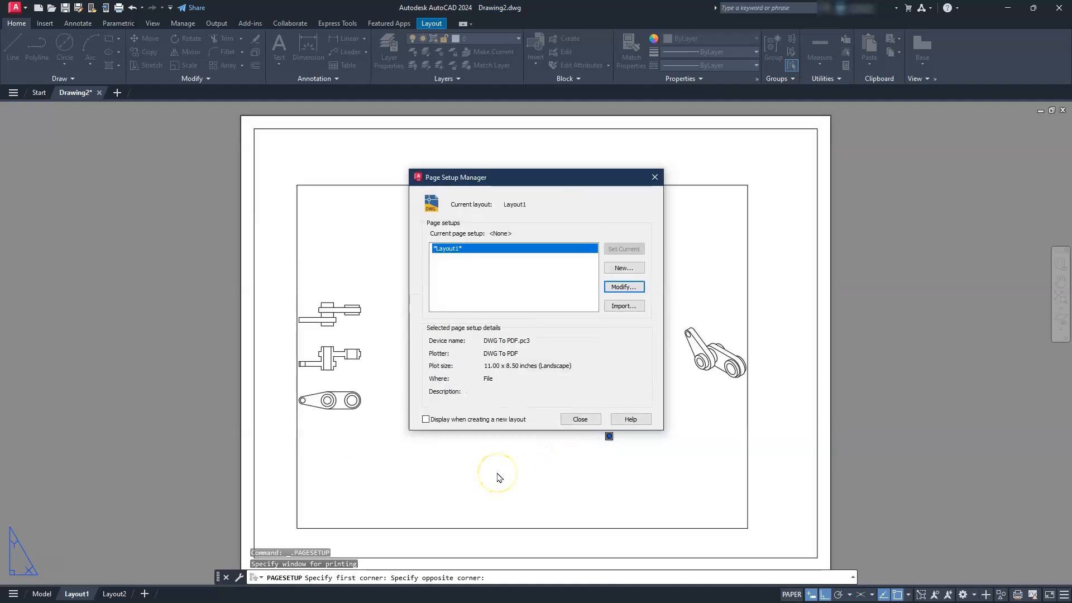
click(572, 419)
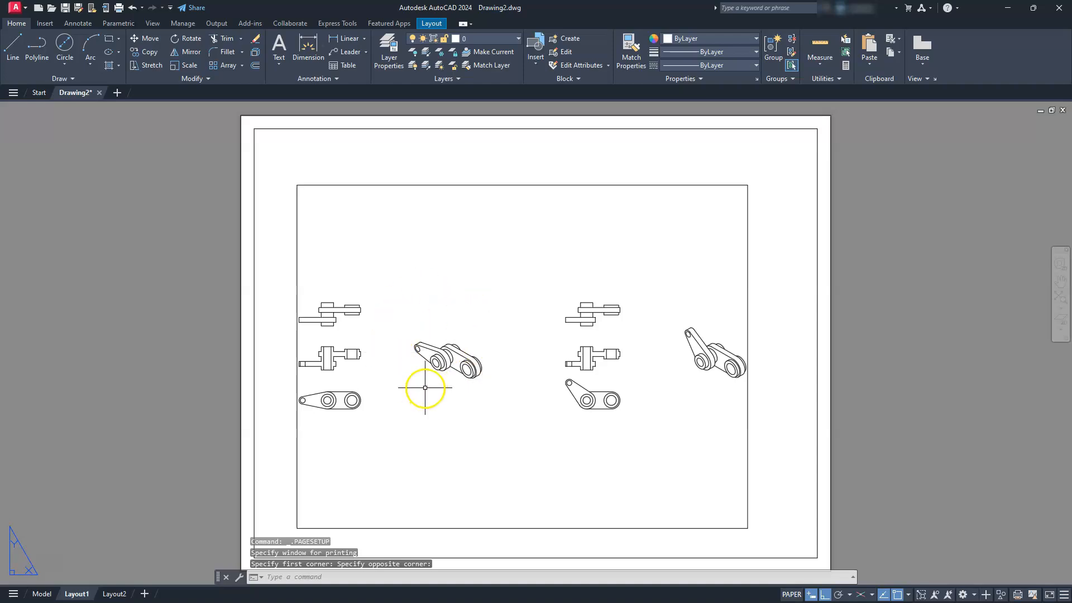
- Stretch the viewport's corners so it fills the left half of the inner border, ending at the border's bottom midpoint
click(313, 232)
click(284, 241)
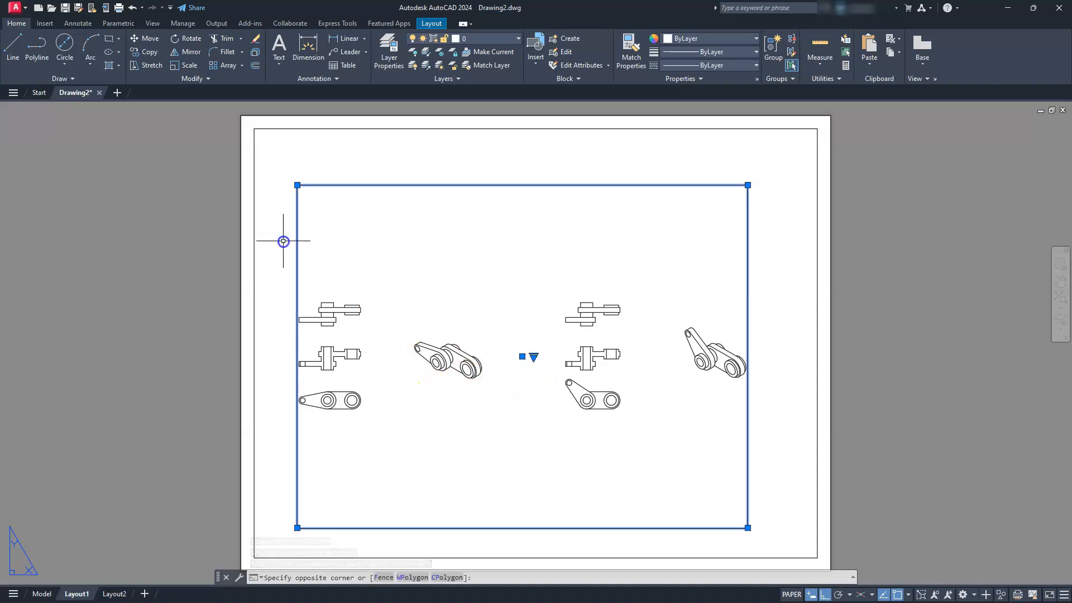
click(297, 185)
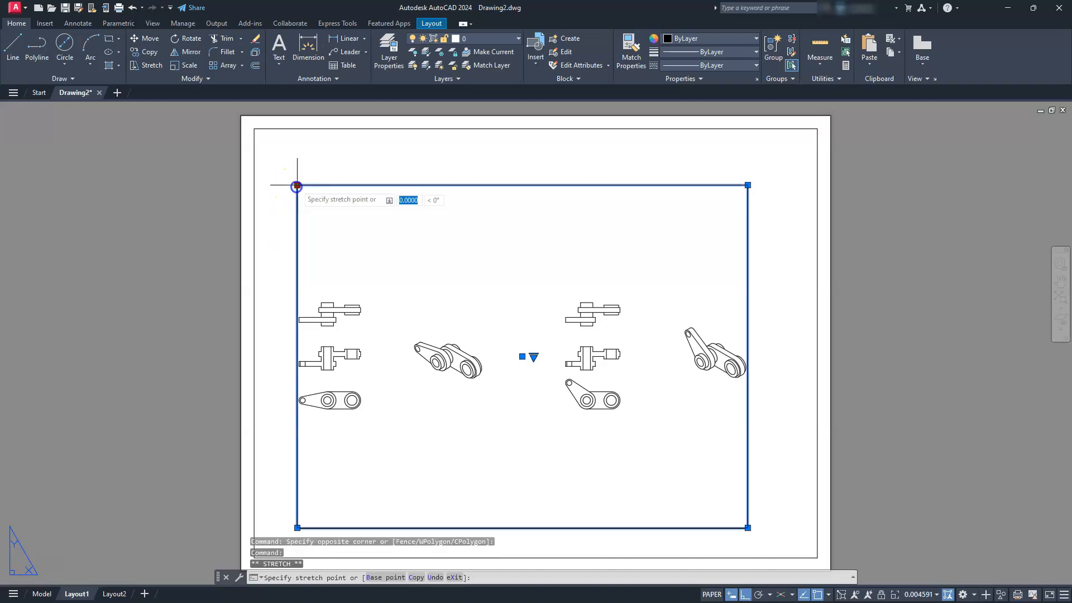
click(257, 128)
middle_drag(419, 330, 397, 241)
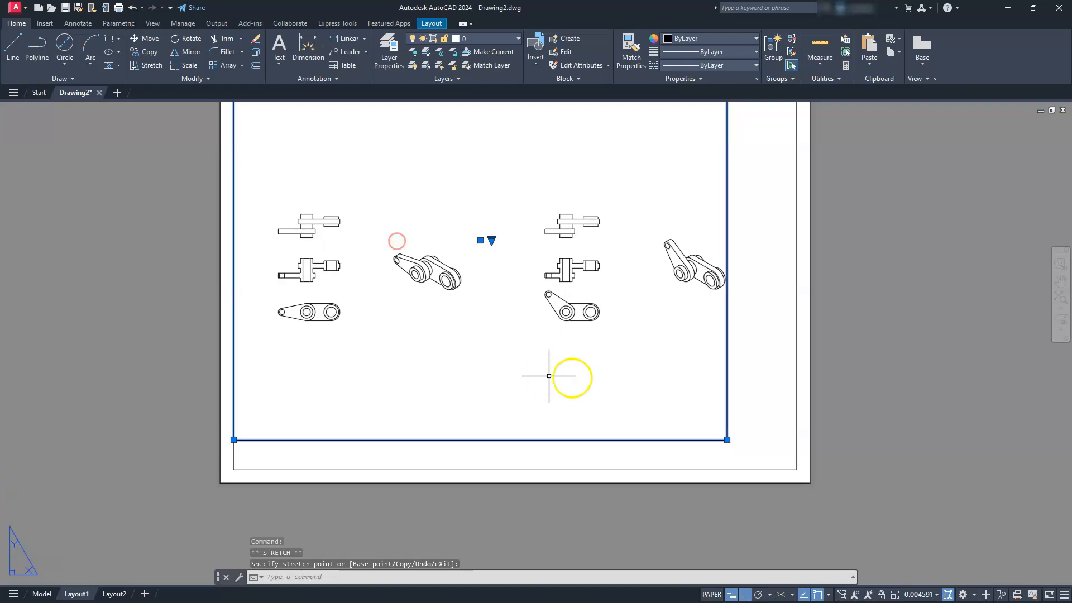
click(726, 440)
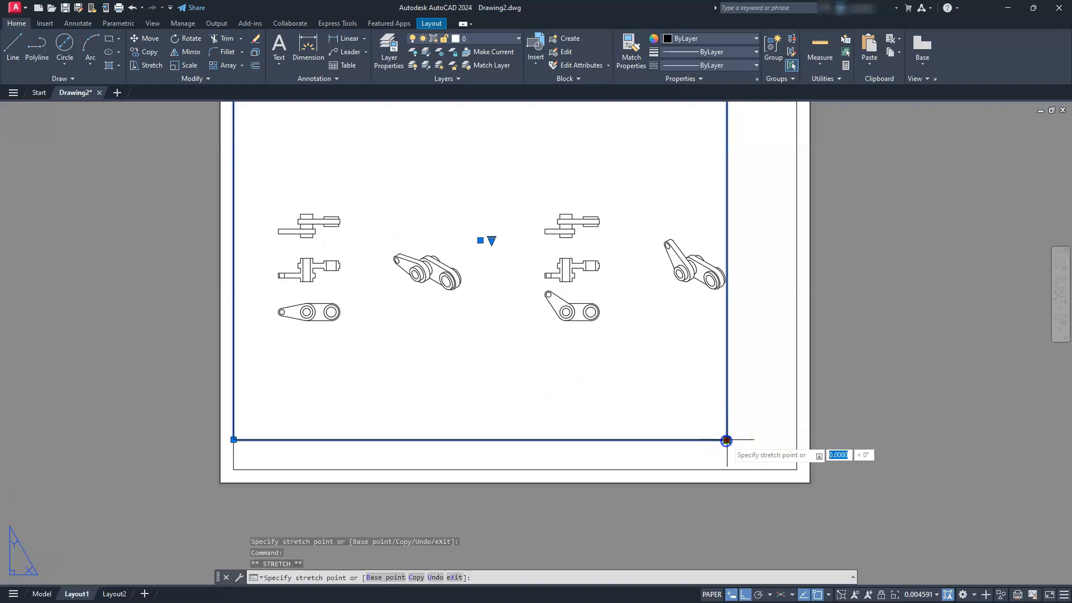
click(514, 468)
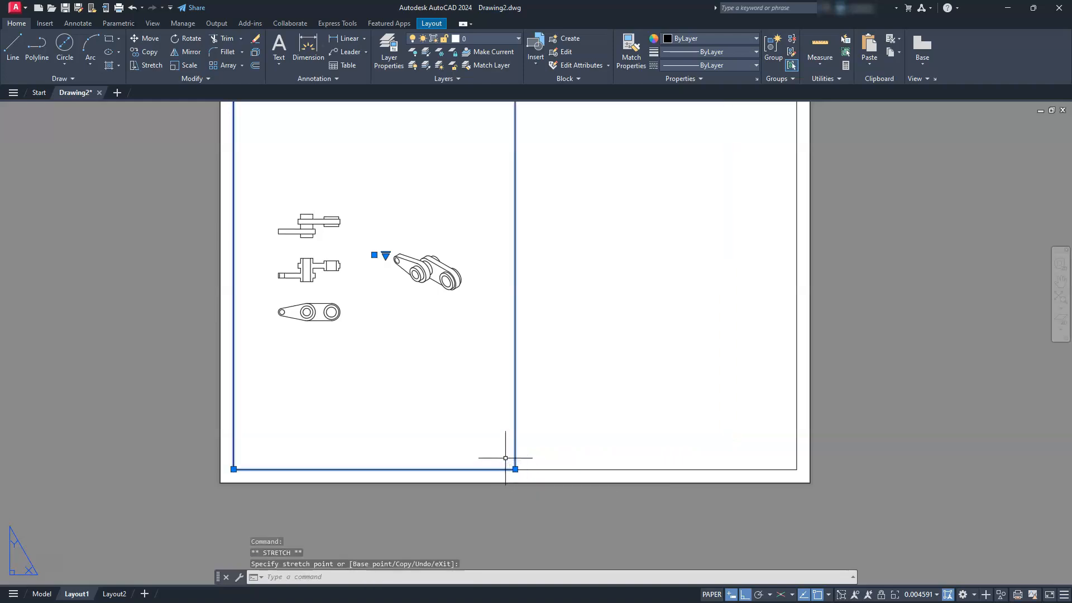
key(Escape)
key(Escape)
key(Escape)
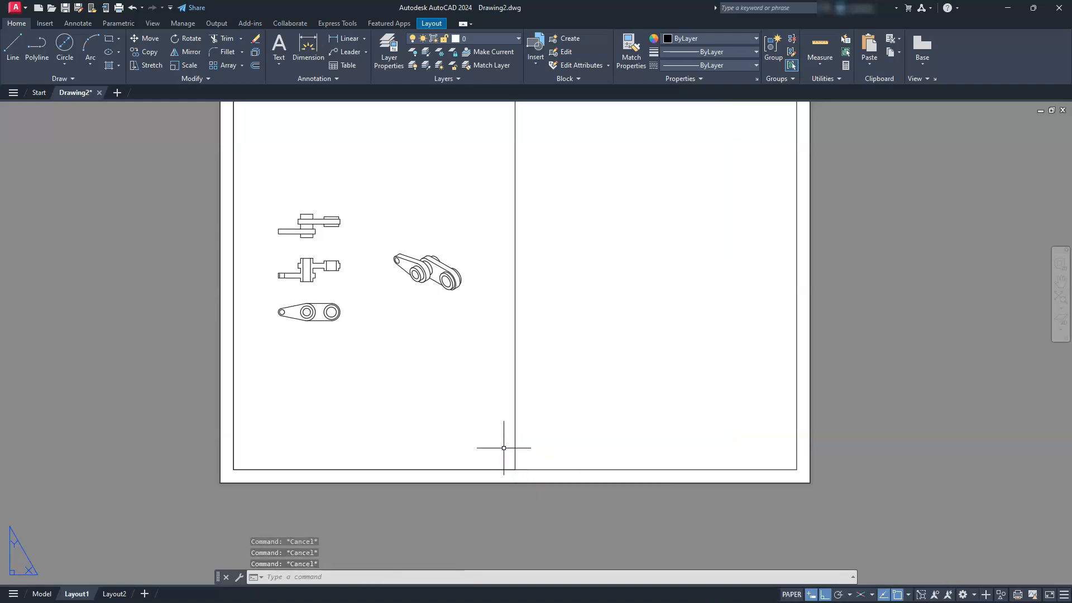
- Activate the left viewport's model space and frame only the first part's isometric view
scroll(502, 438, down, 2)
middle_drag(502, 438, 601, 449)
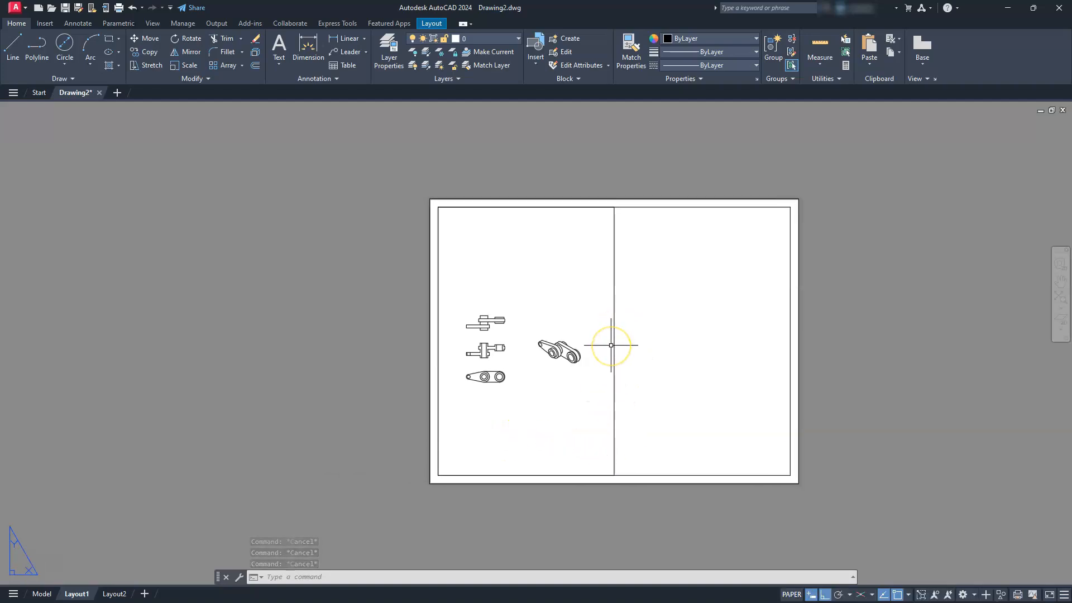
double_click(540, 317)
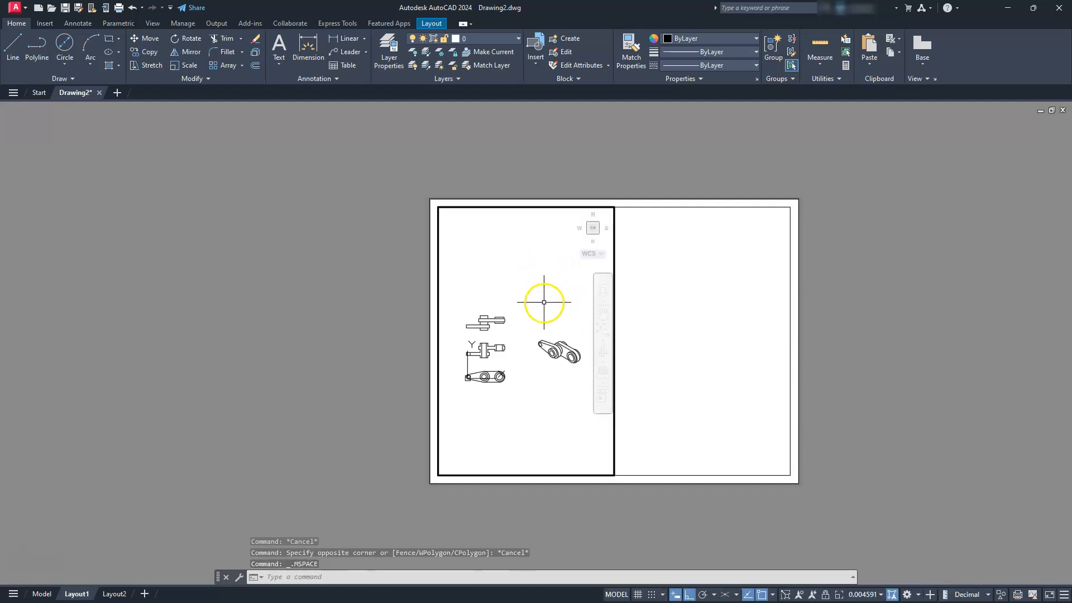
mouse_move(539, 390)
shift+middle_down()
mouse_move(486, 389)
mouse_move(511, 365)
mouse_move(507, 379)
shift+middle_up()
scroll(488, 362, up, 4)
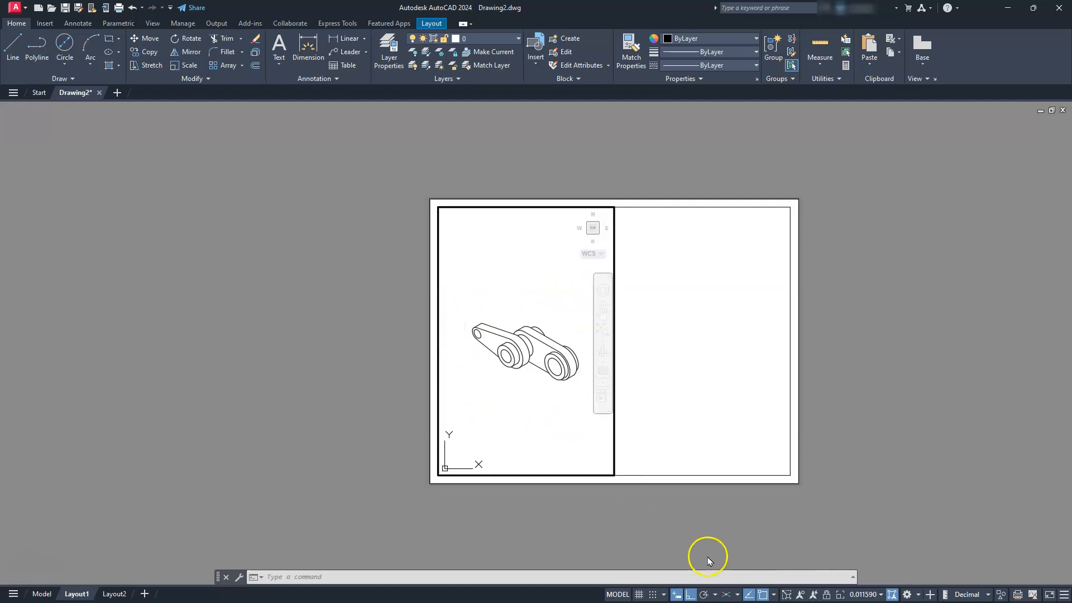
- Try the standard viewport scales 1:30, 1:40, 1:50 and 1:100 on the left viewport
click(880, 595)
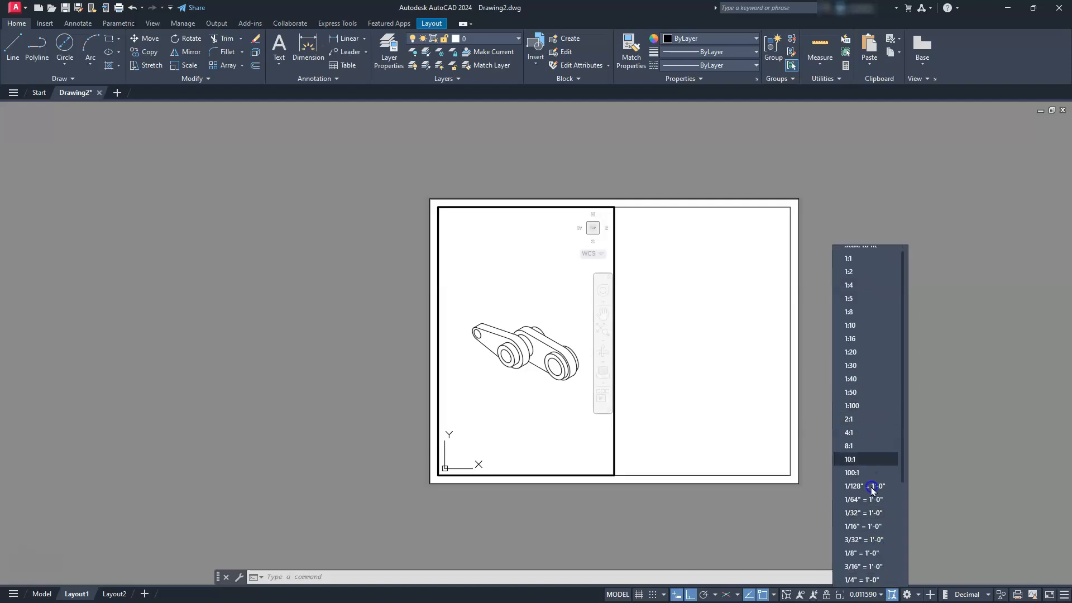
click(875, 364)
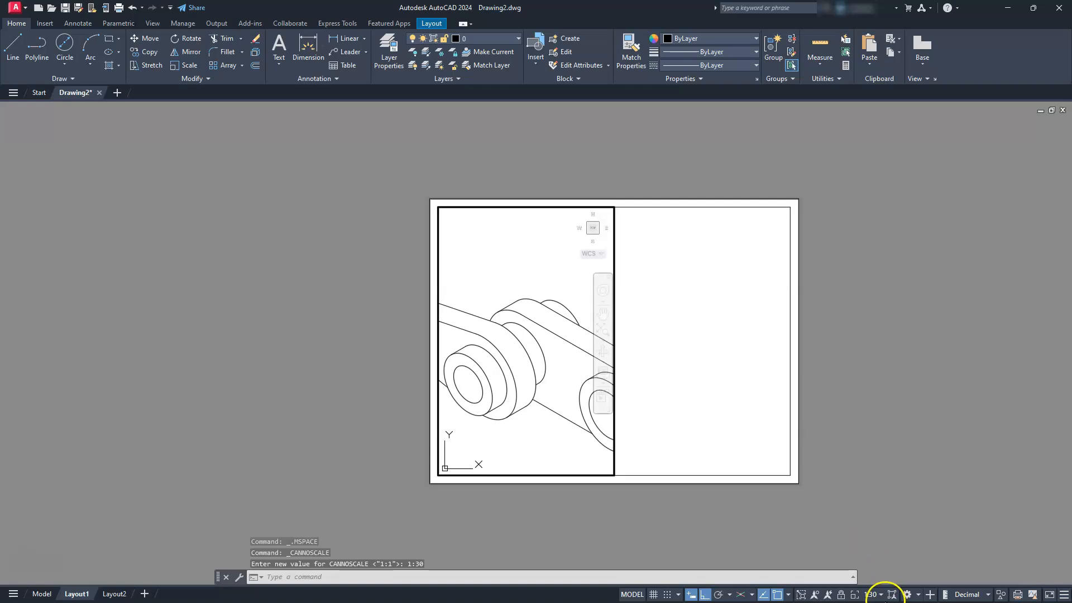
click(879, 595)
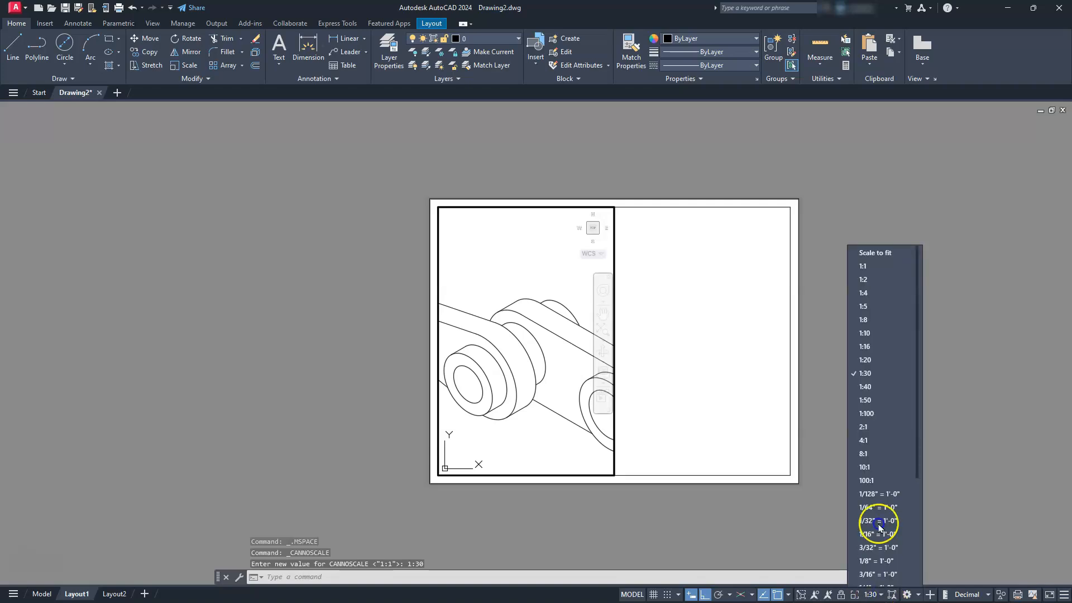
click(882, 382)
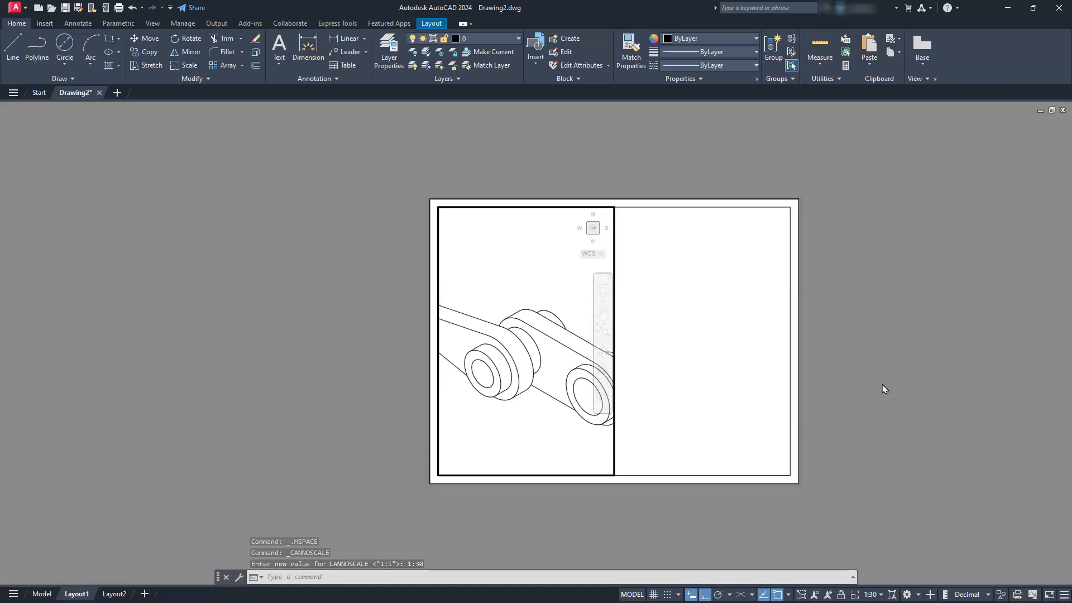
click(875, 596)
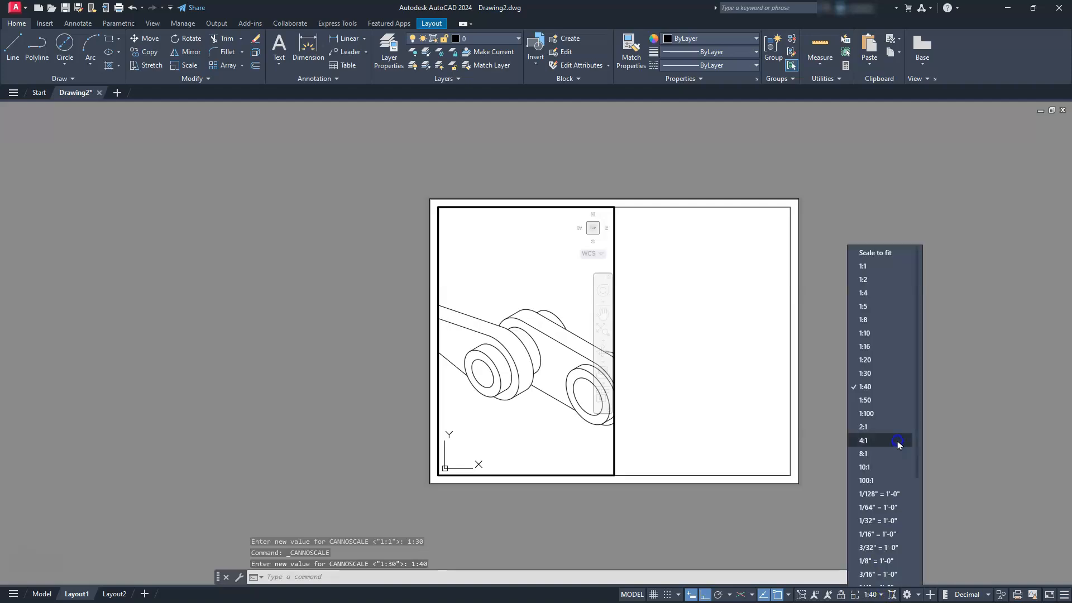
click(886, 406)
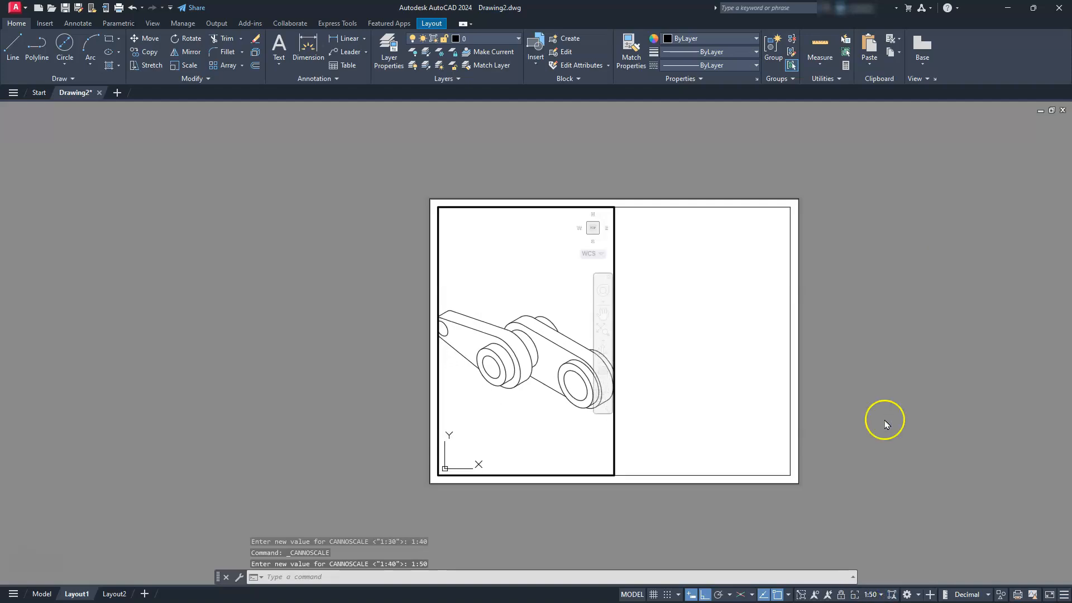
click(869, 596)
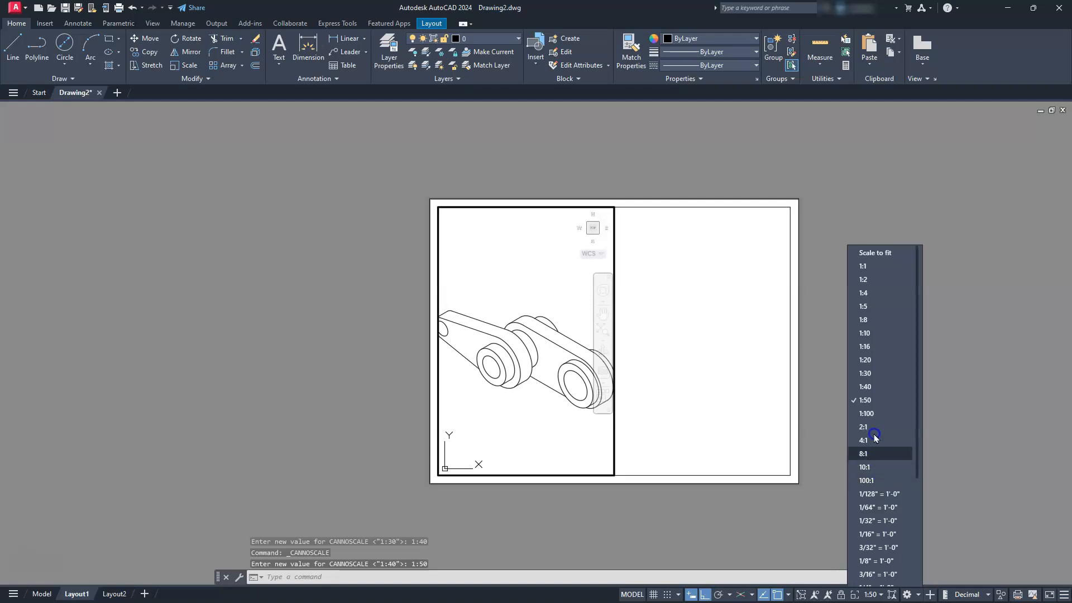
click(872, 414)
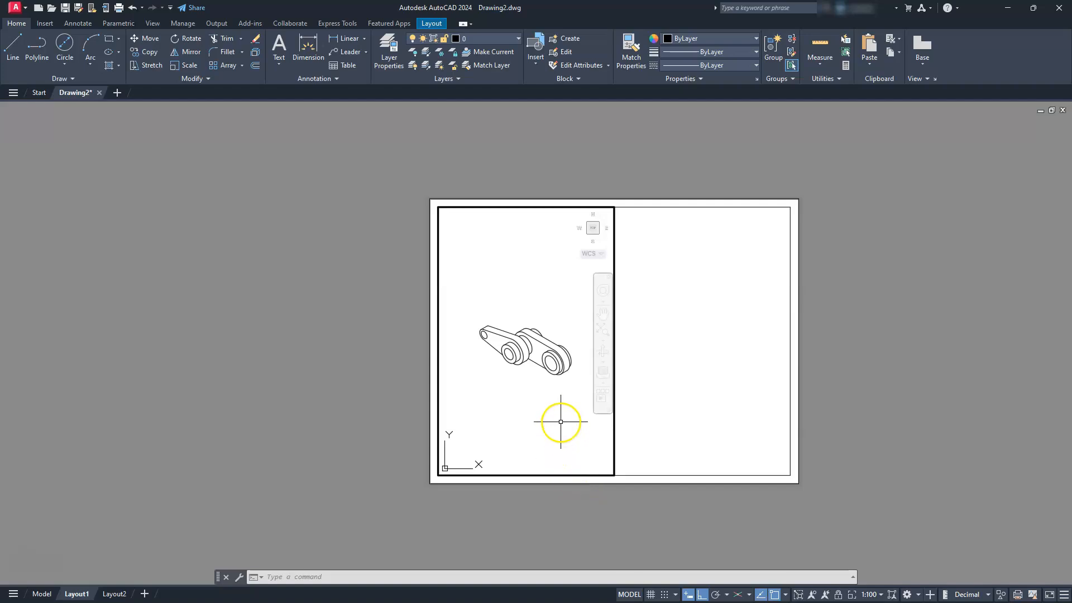
- Try a Zoom scale factor of .02xp on the isometric view in the left viewport
scroll(560, 422, up, 2)
middle_drag(560, 421, 579, 464)
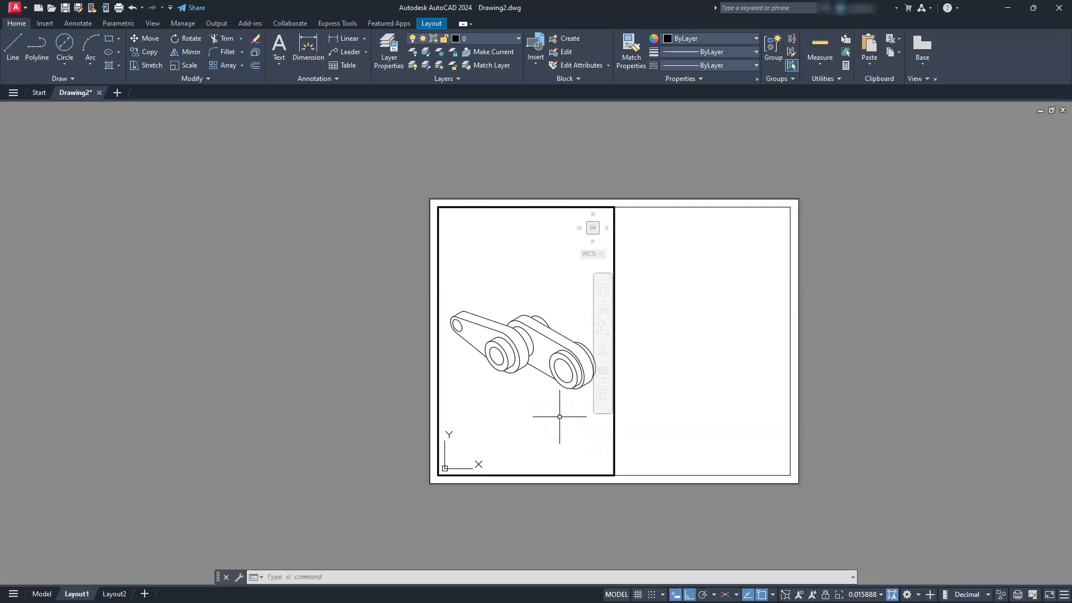
key(Return)
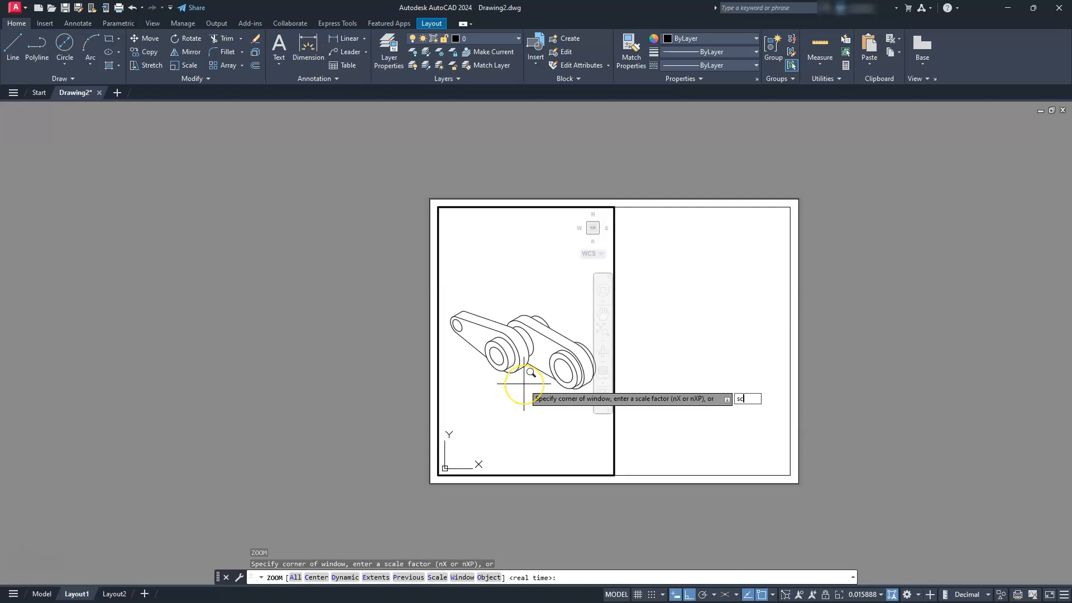
key(Return)
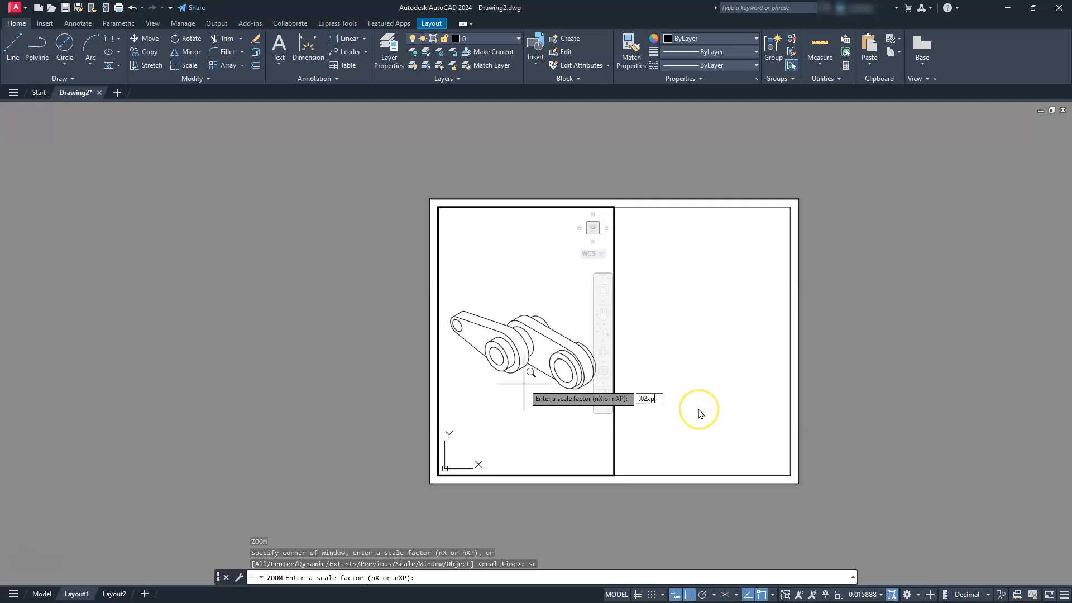
key(Return)
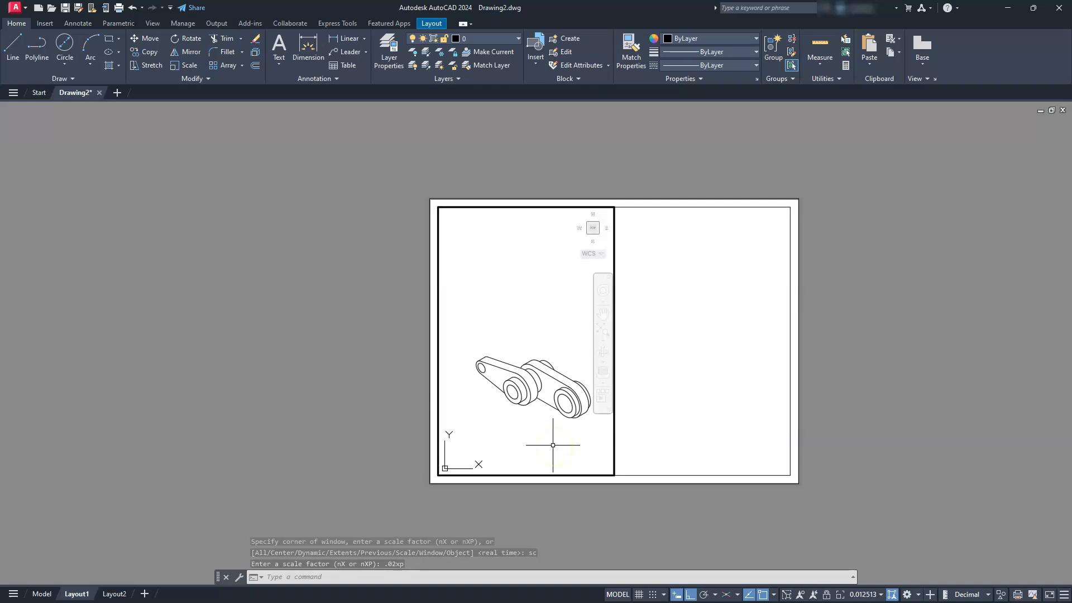
- Set the left viewport's Zoom scale factor to .015xp and centre the isometric view inside it
key(Return)
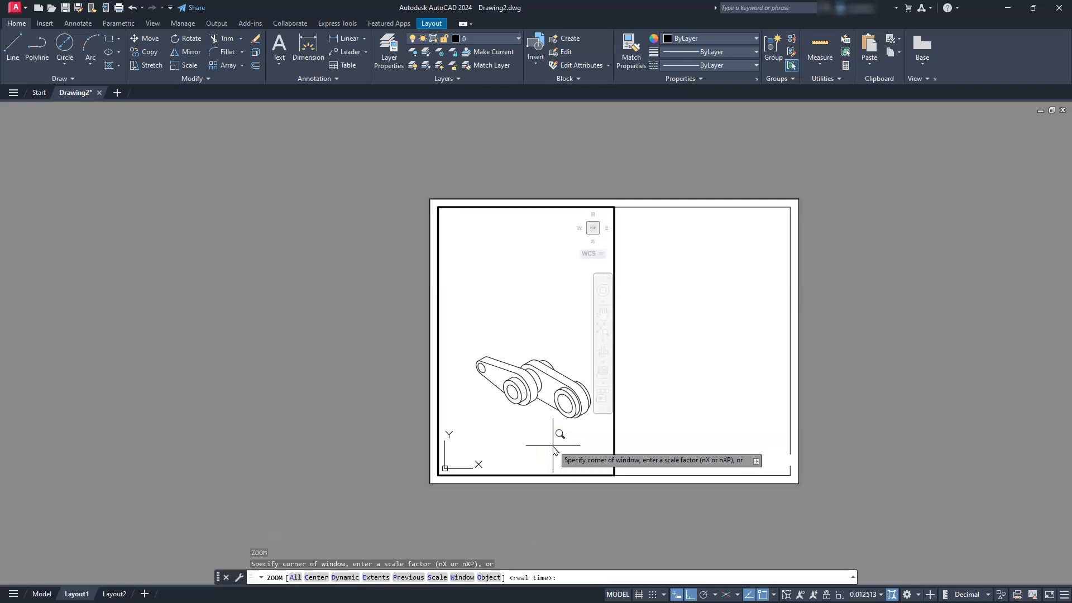
key(Return)
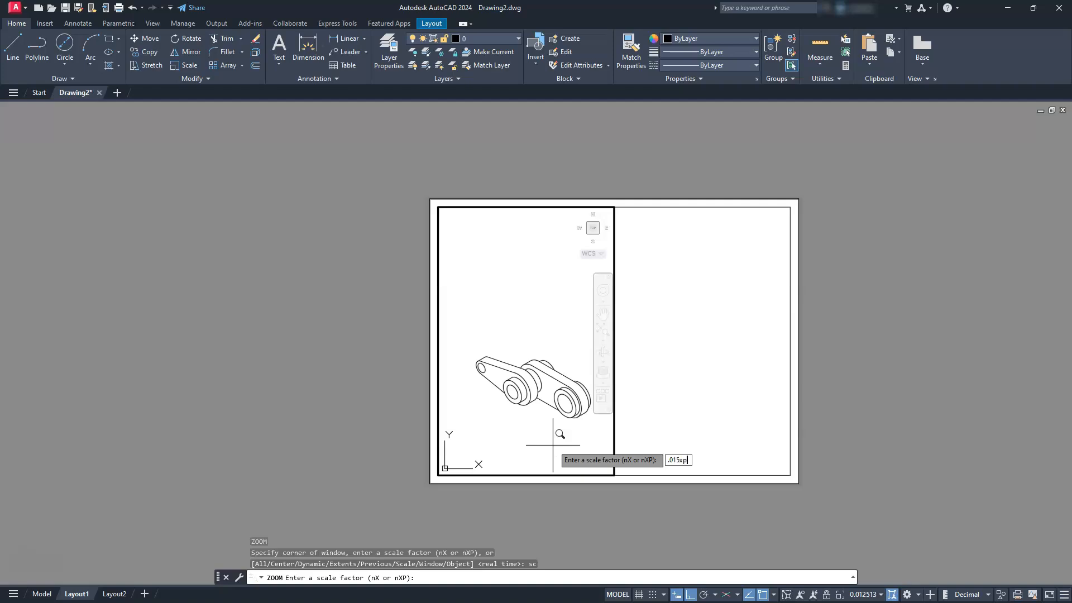
key(Return)
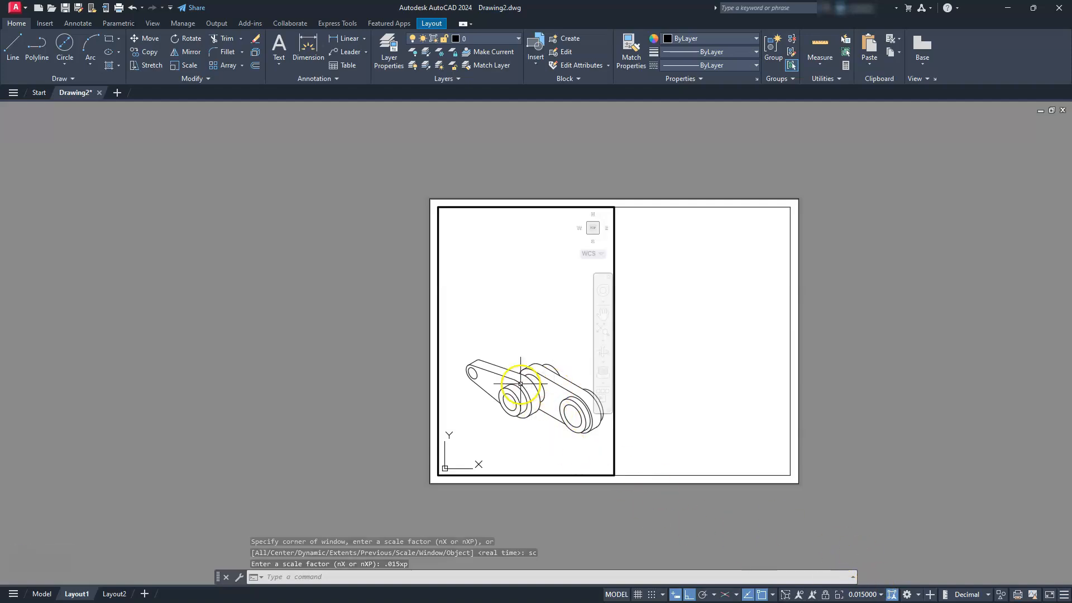
click(553, 358)
mouse_move(553, 357)
middle_down()
mouse_move(551, 302)
mouse_move(541, 307)
middle_up()
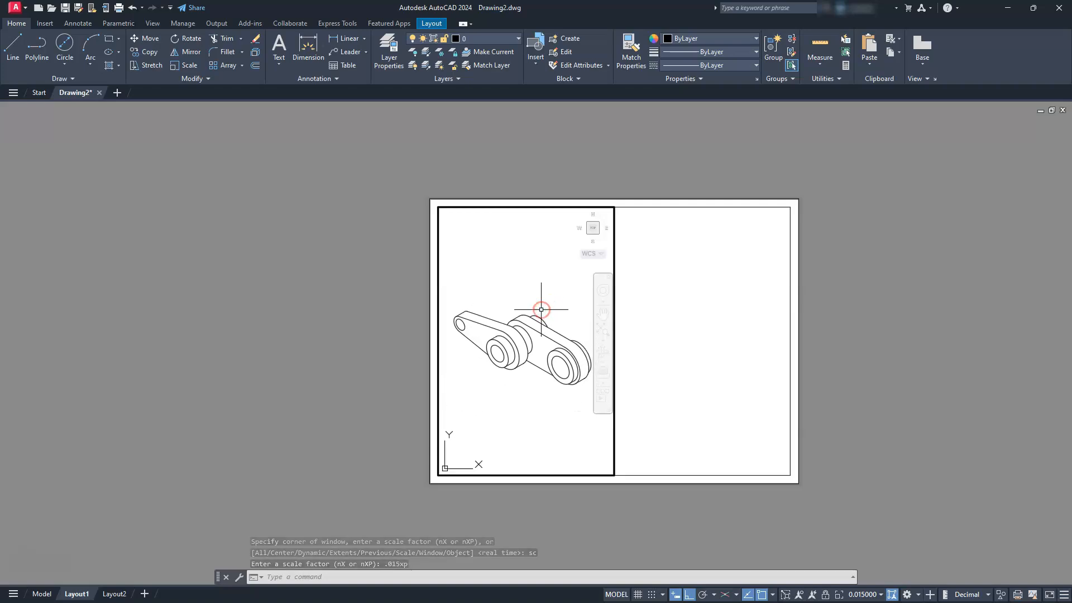
- Lock the left viewport and return to paper space
click(826, 595)
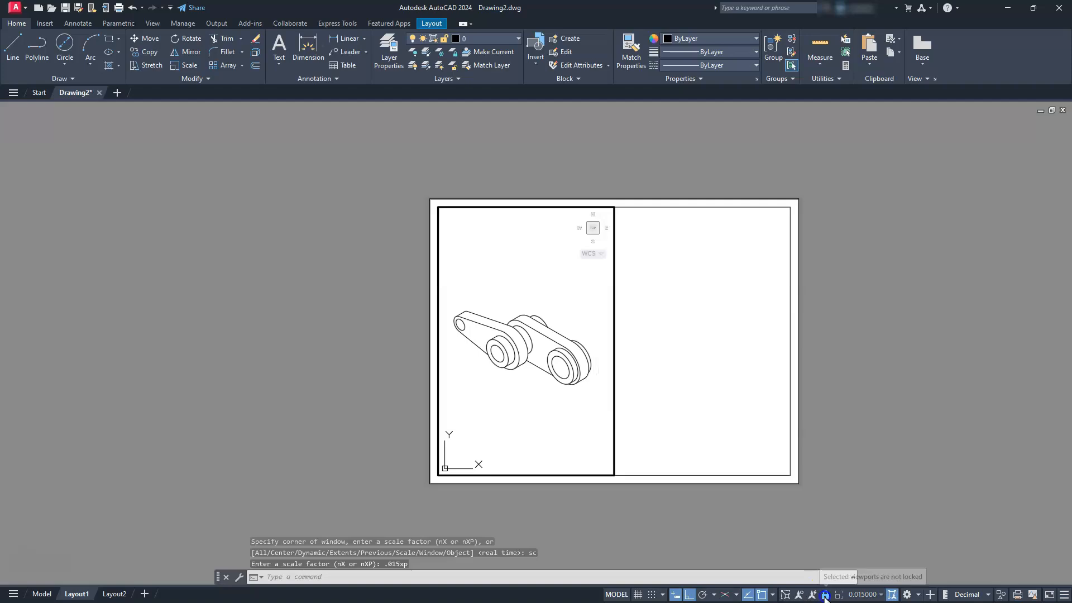
double_click(846, 451)
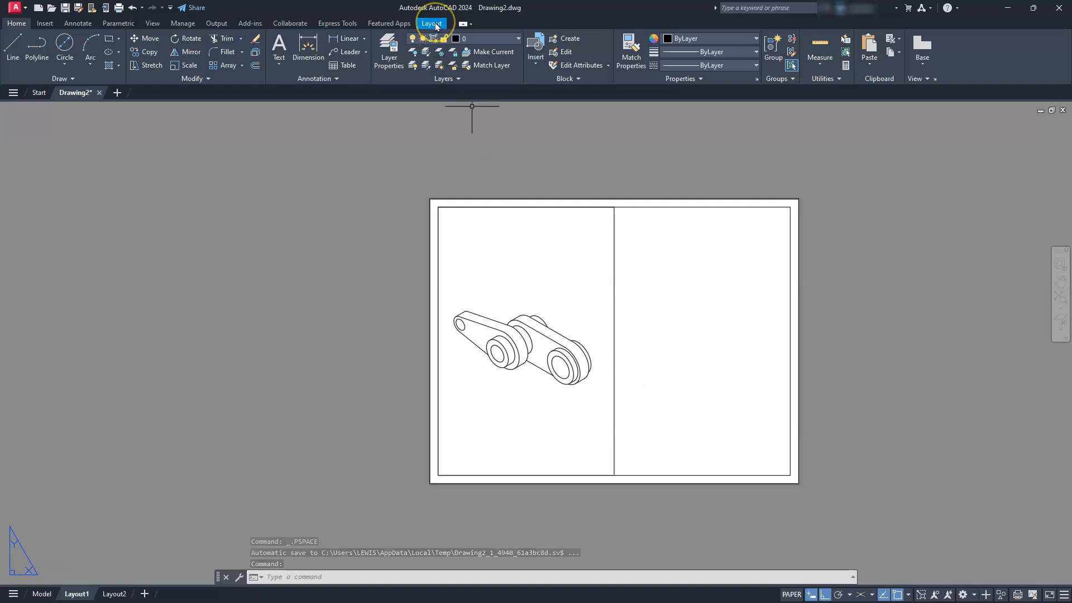
- Create a rectangular viewport filling the right half of the border, from the existing viewport's upper-right corner to the border's lower-right corner
click(436, 25)
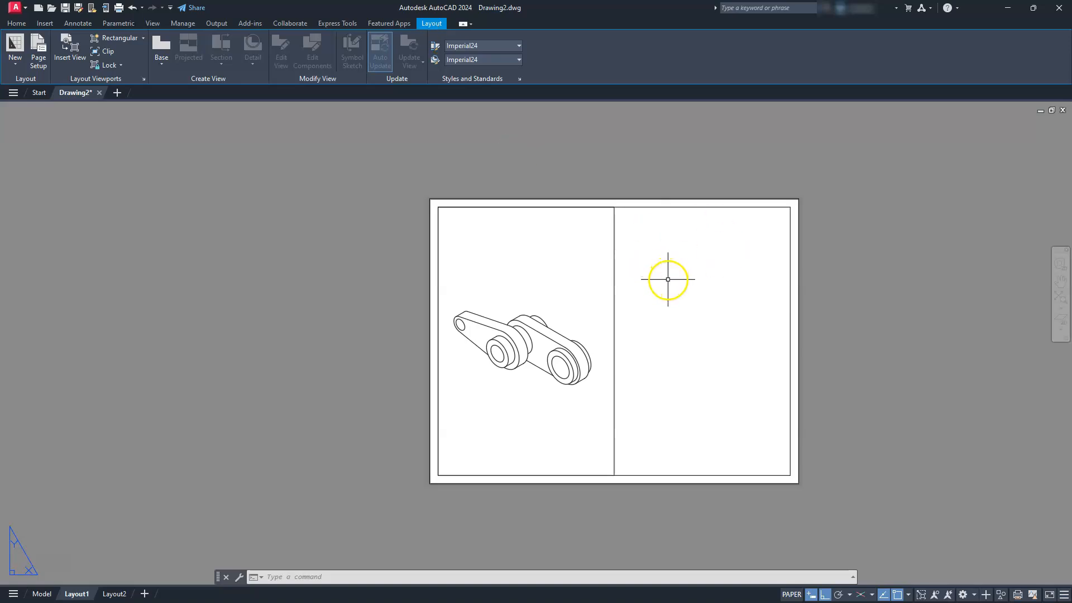
click(427, 24)
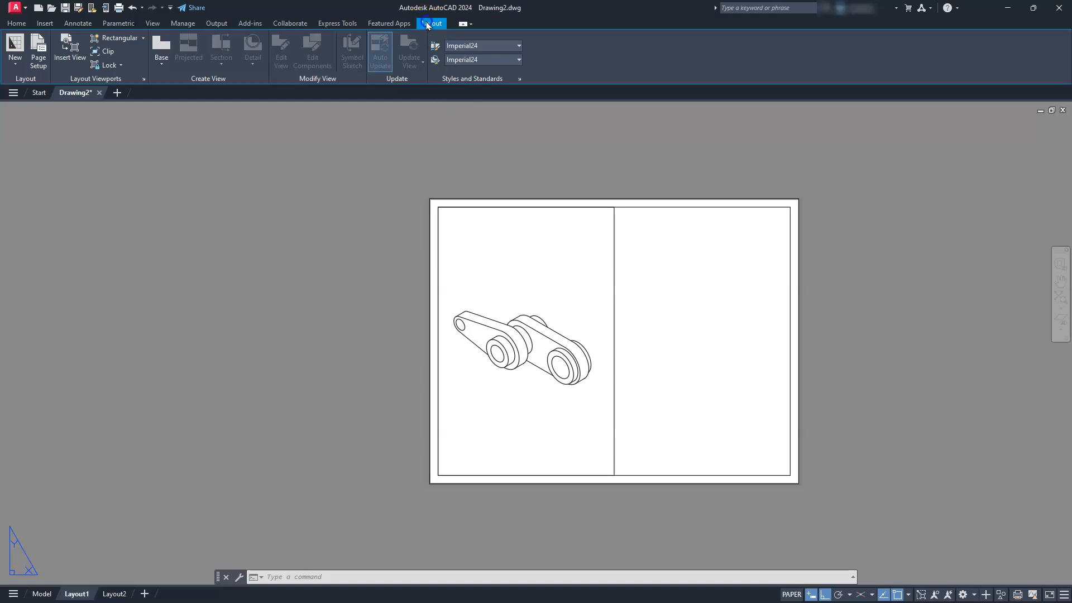
click(431, 29)
click(112, 40)
click(614, 207)
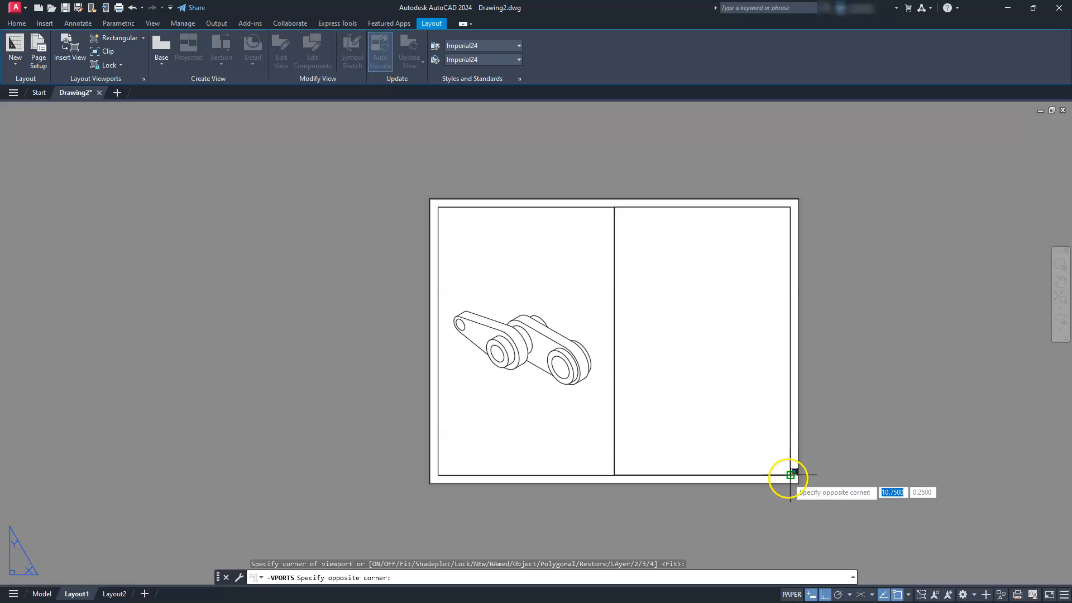
click(791, 475)
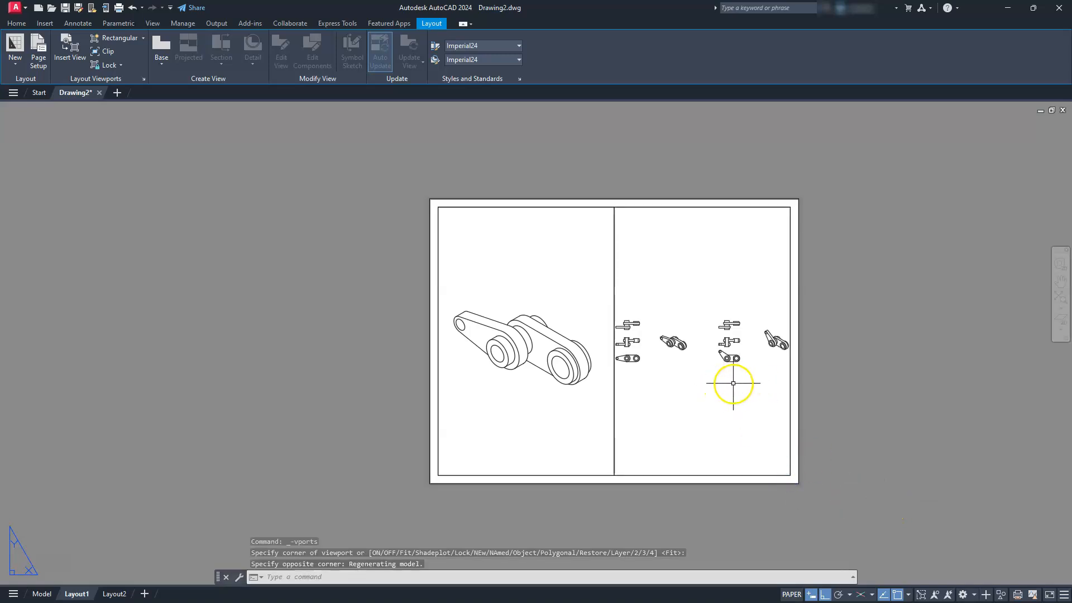
- Activate the new right viewport and frame only the second part's isometric view with the raised arm
click(712, 417)
double_click(712, 417)
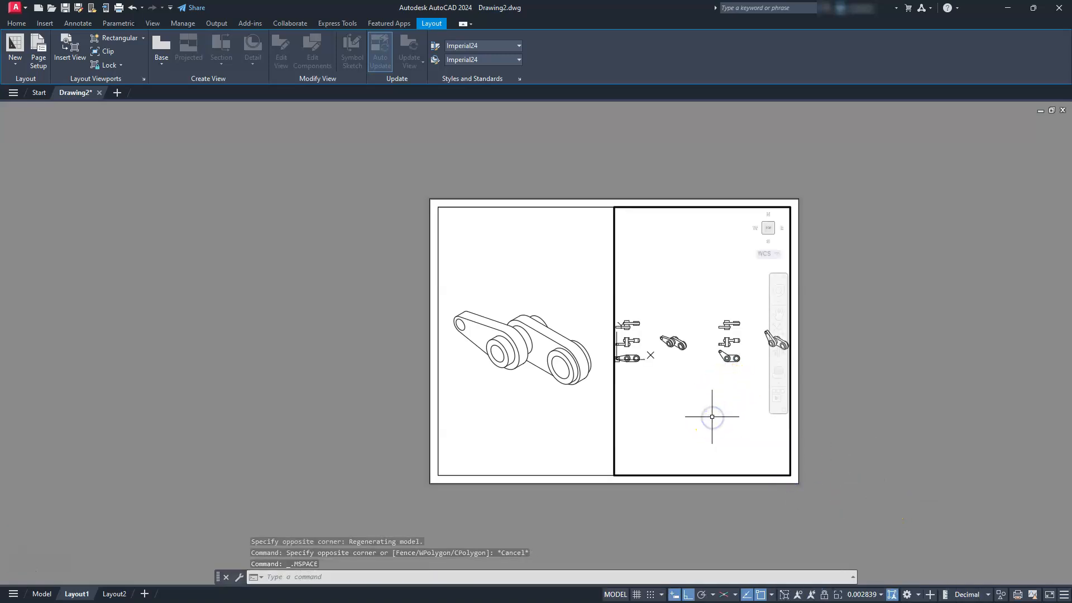
middle_drag(715, 378, 636, 389)
scroll(665, 357, up, 5)
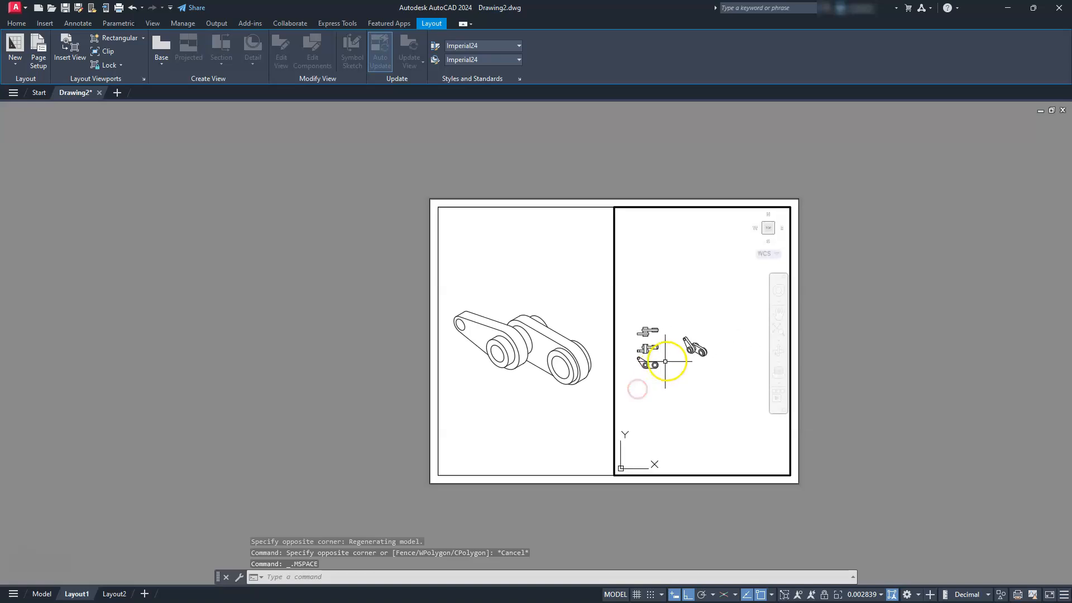
middle_drag(677, 360, 643, 384)
- Set the right viewport's Zoom scale factor to .015xp and centre the second part's isometric view inside it
text(z)
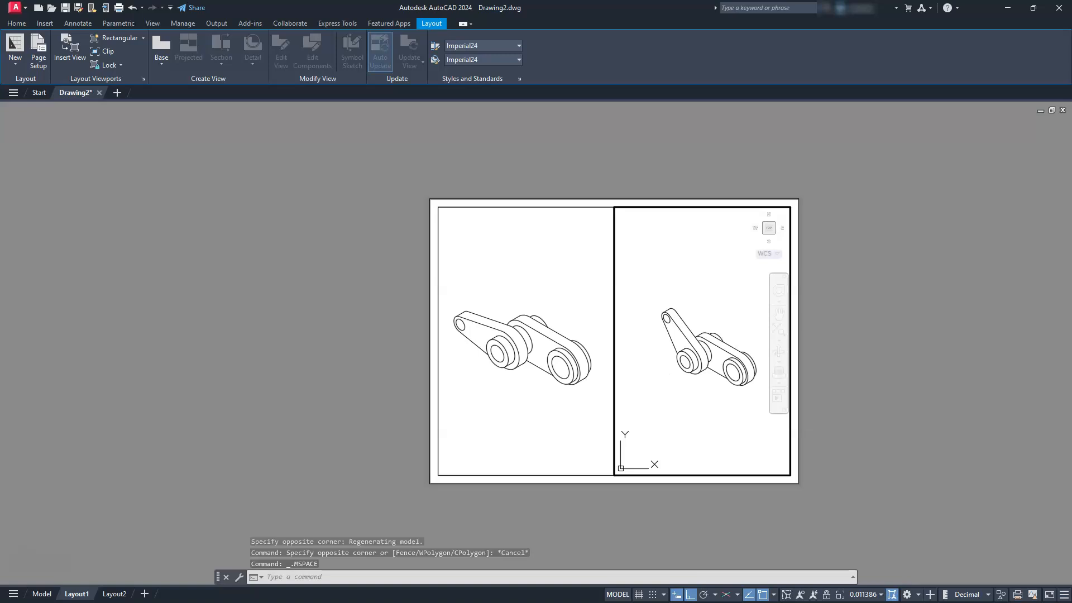
key(Return)
text(sc)
key(Return)
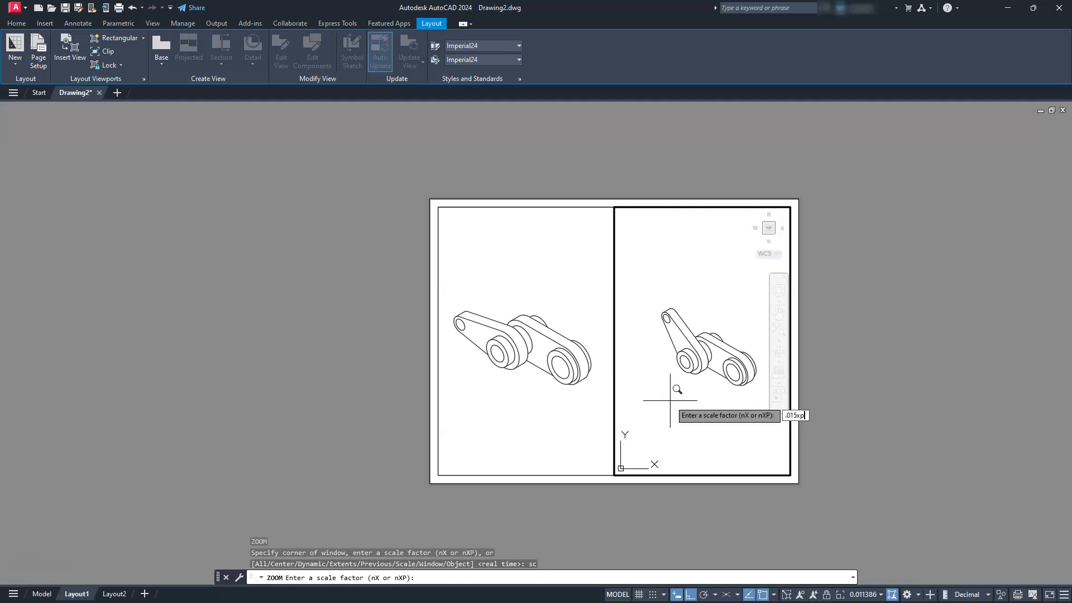
text(.015xp)
key(Return)
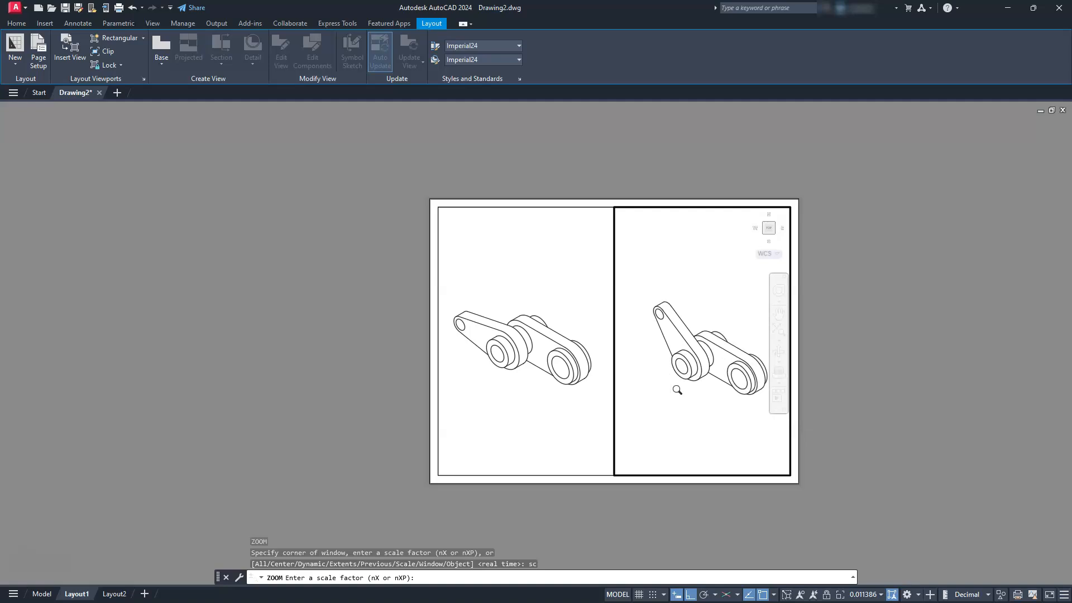
middle_drag(702, 428, 689, 419)
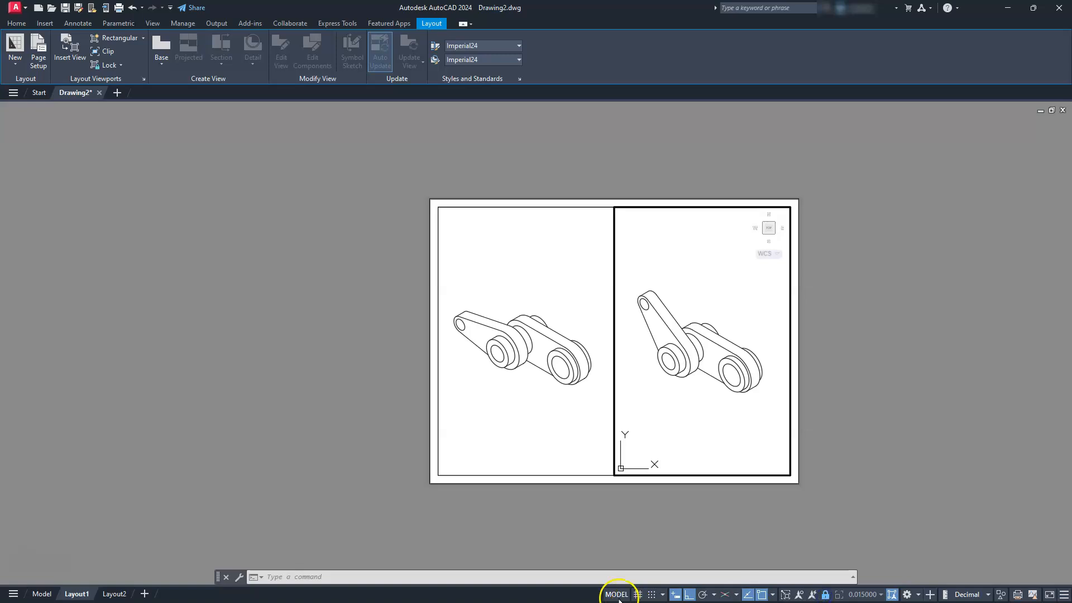
- Lock the right viewport and return to paper space
double_click(884, 384)
click(884, 384)
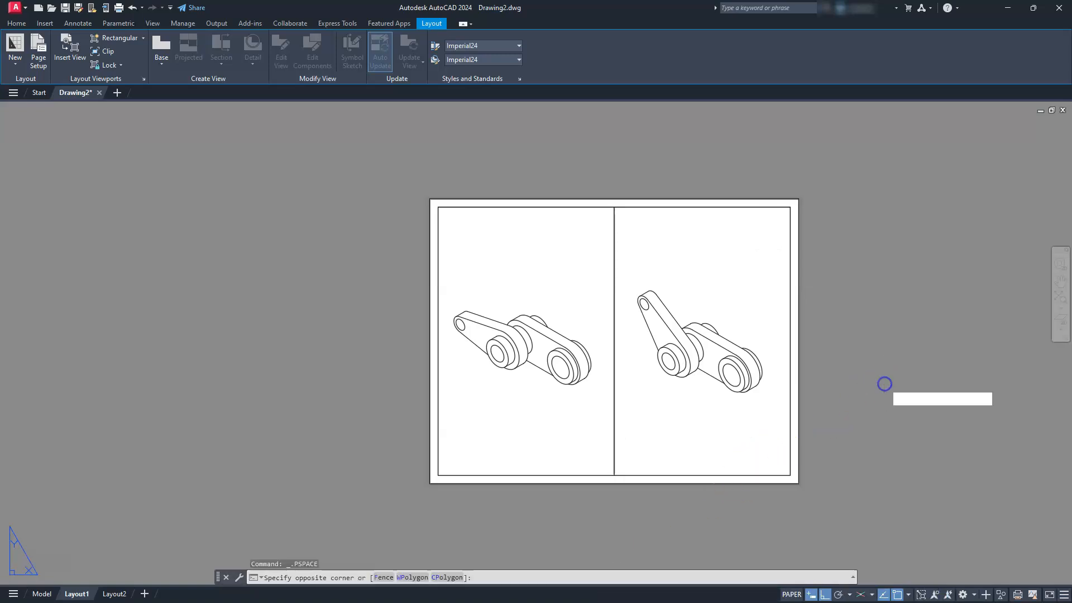
click(877, 412)
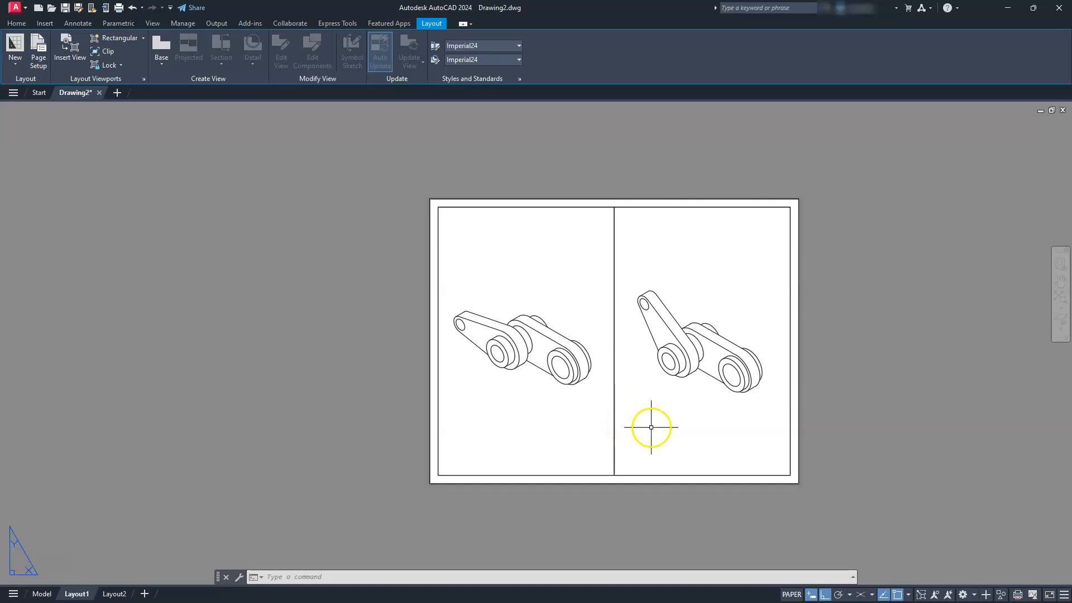
- Place a horizontal linear dimension about 0.97 wide in the empty area below the left part in paper space
click(17, 23)
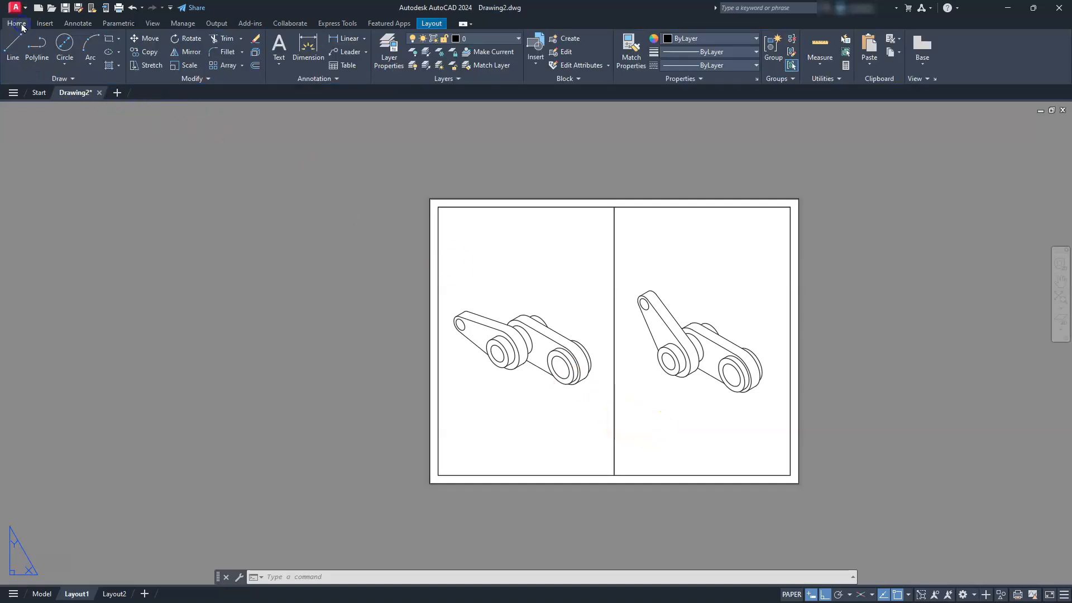
scroll(592, 379, up, 4)
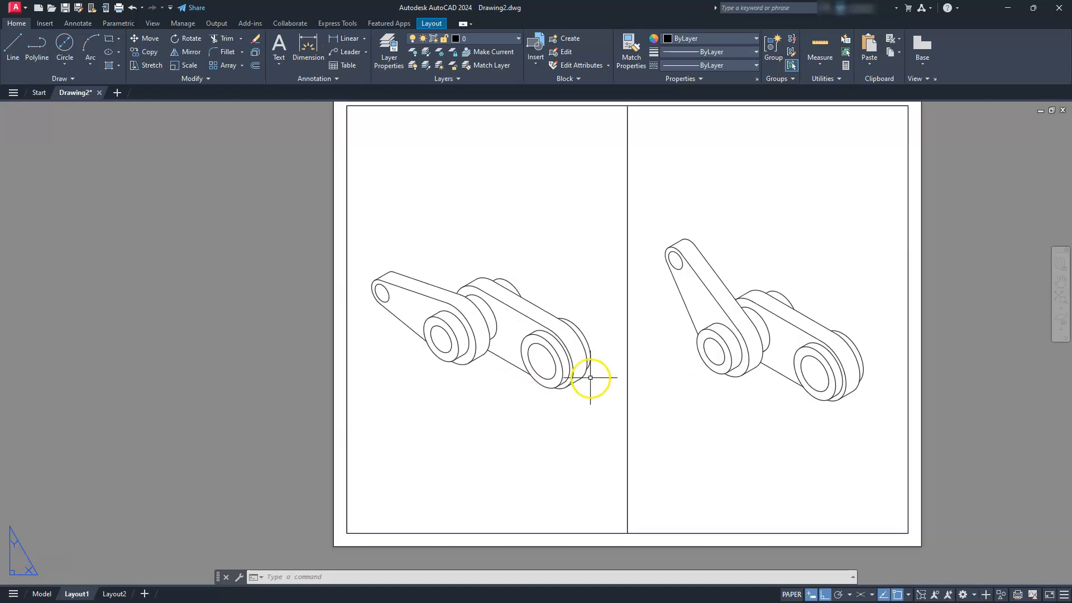
middle_drag(647, 374, 590, 318)
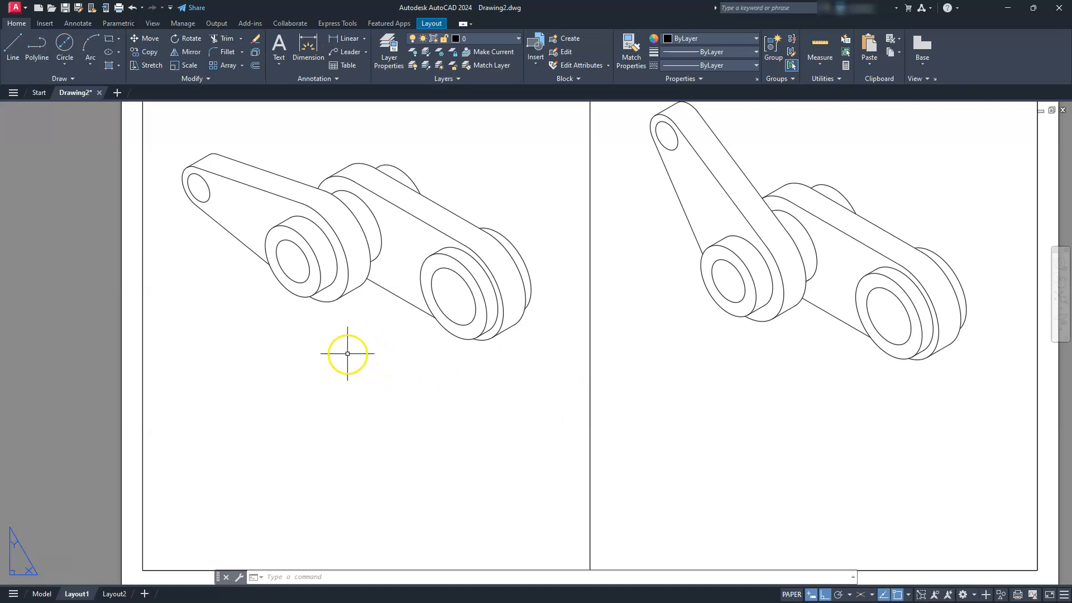
click(337, 42)
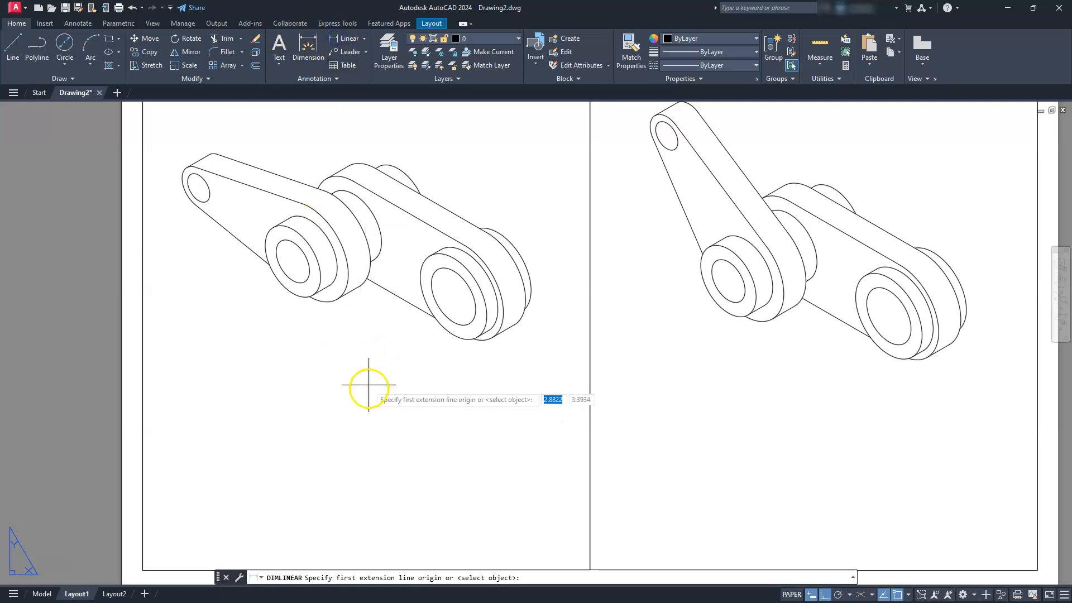
click(377, 401)
click(417, 405)
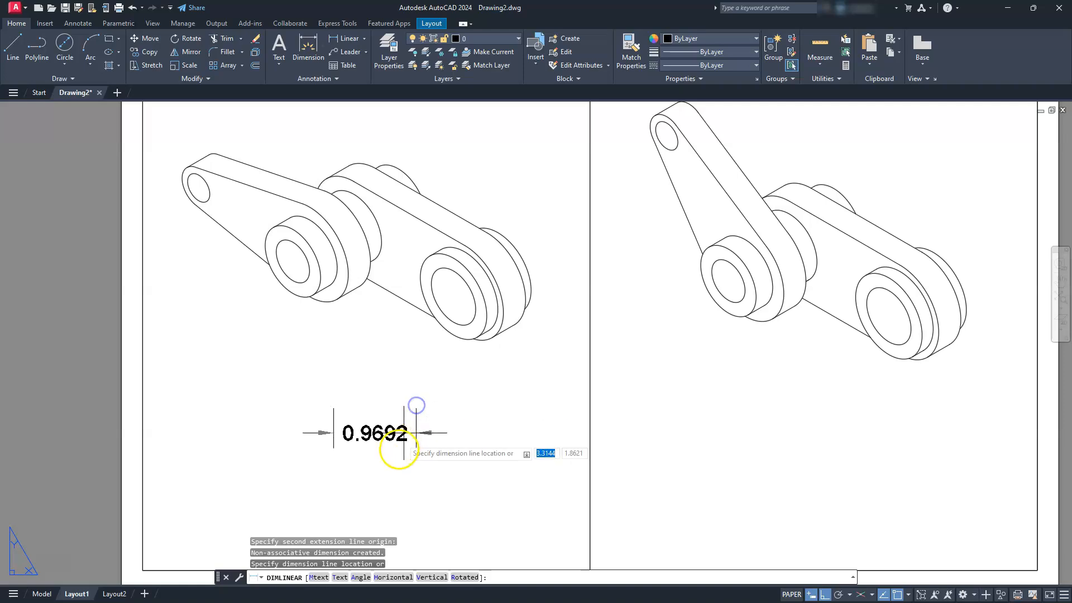
click(394, 450)
key(Escape)
key(Escape)
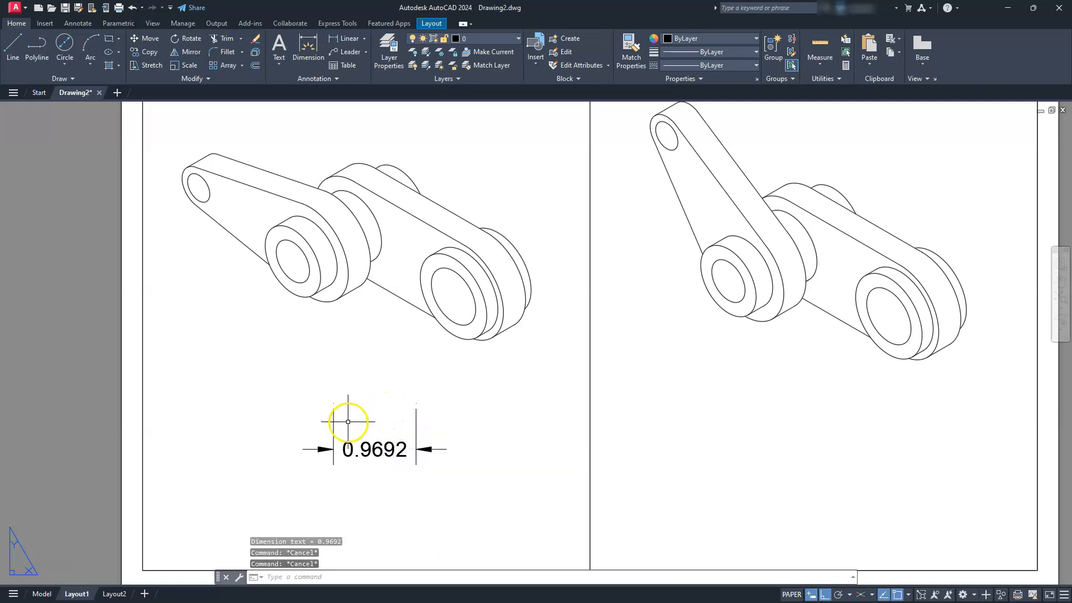
click(517, 39)
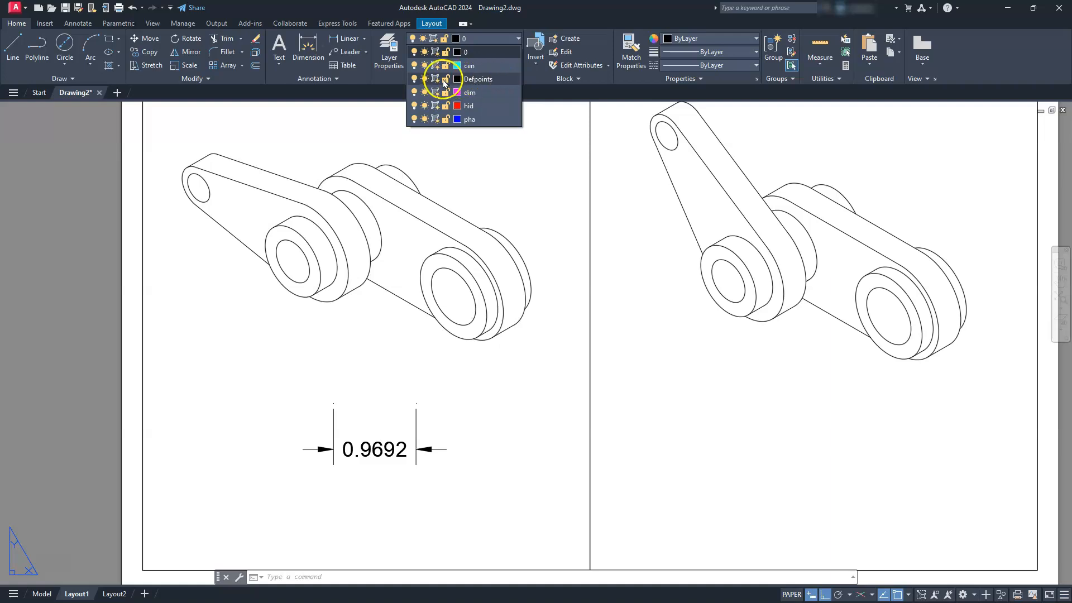
key(Escape)
key(Escape)
key(Escape)
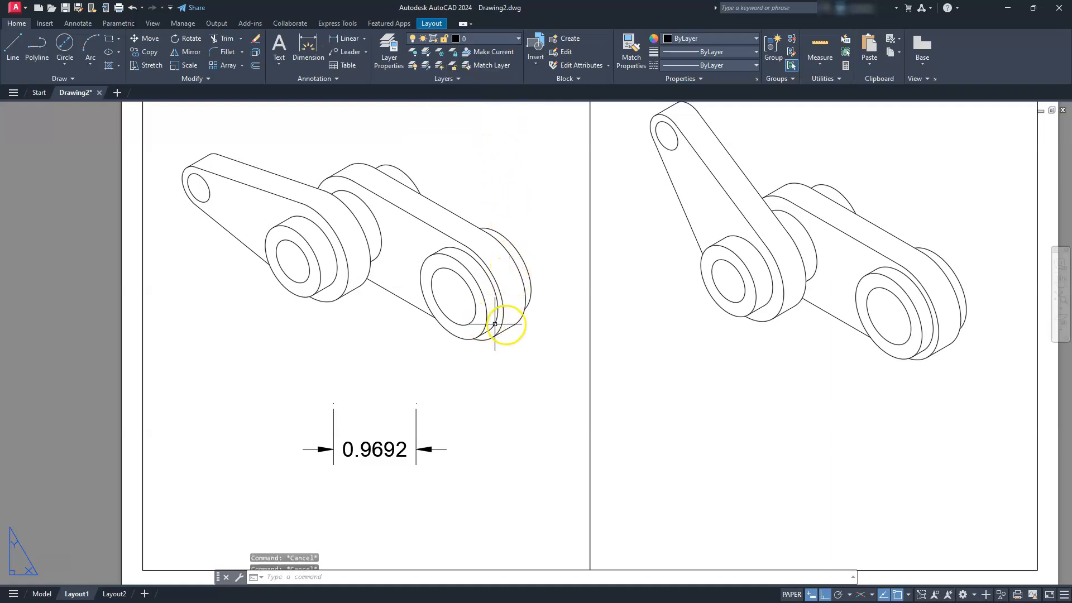
- Move both viewport frames to the Defpoints layer
click(615, 370)
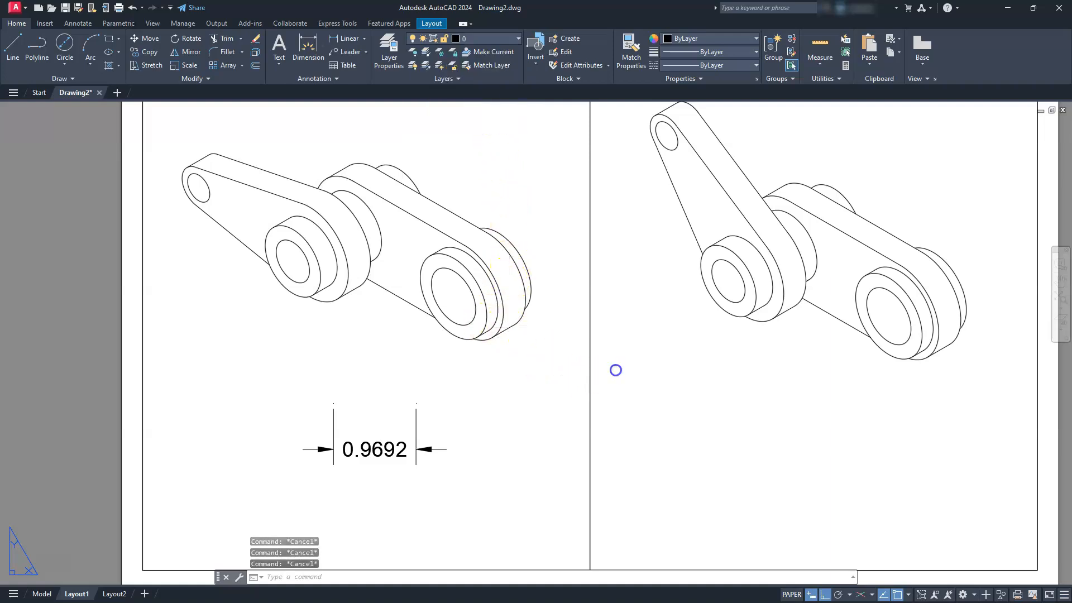
click(566, 419)
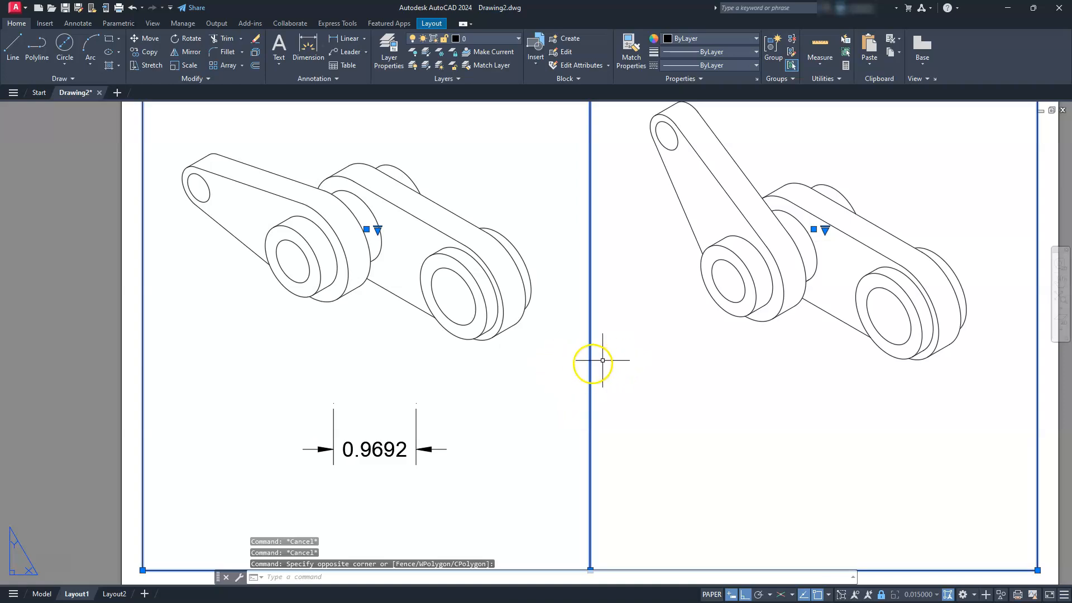
click(519, 40)
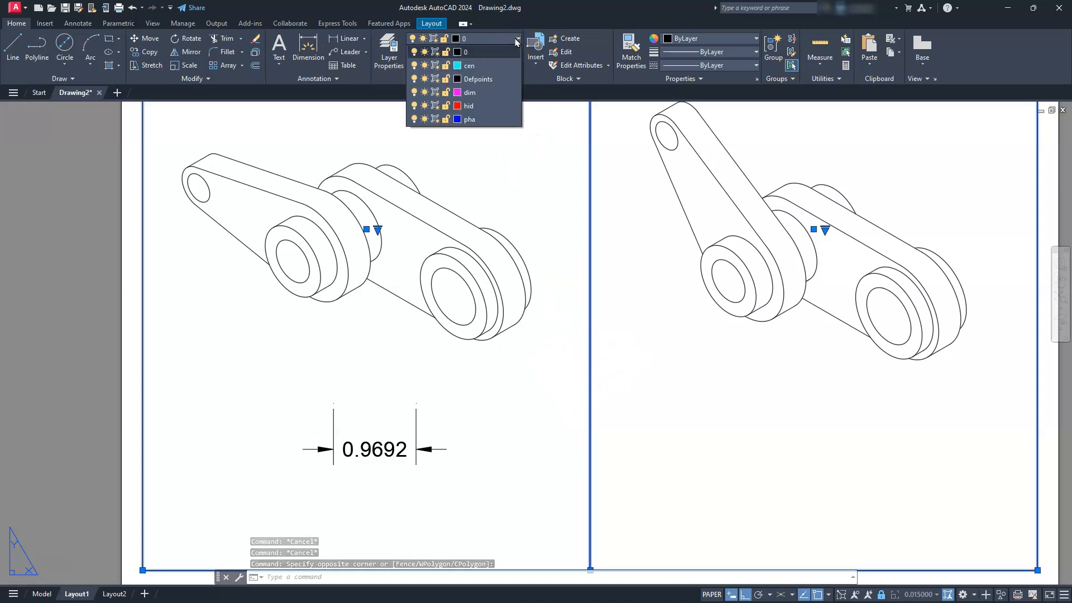
click(484, 79)
key(Escape)
key(Escape)
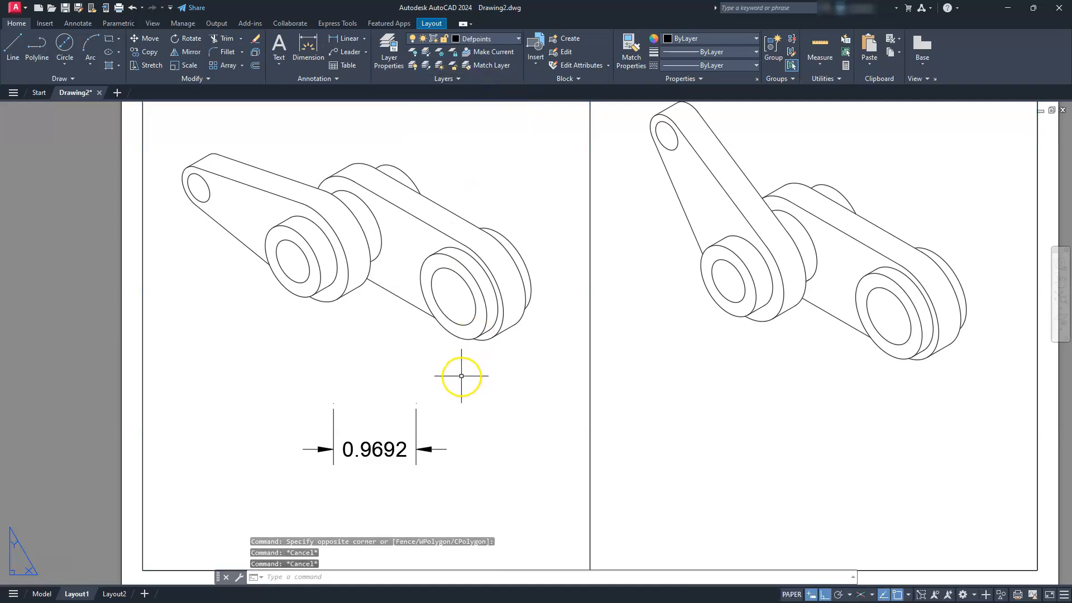
- Delete the linear dimension below the left part
click(434, 412)
click(392, 433)
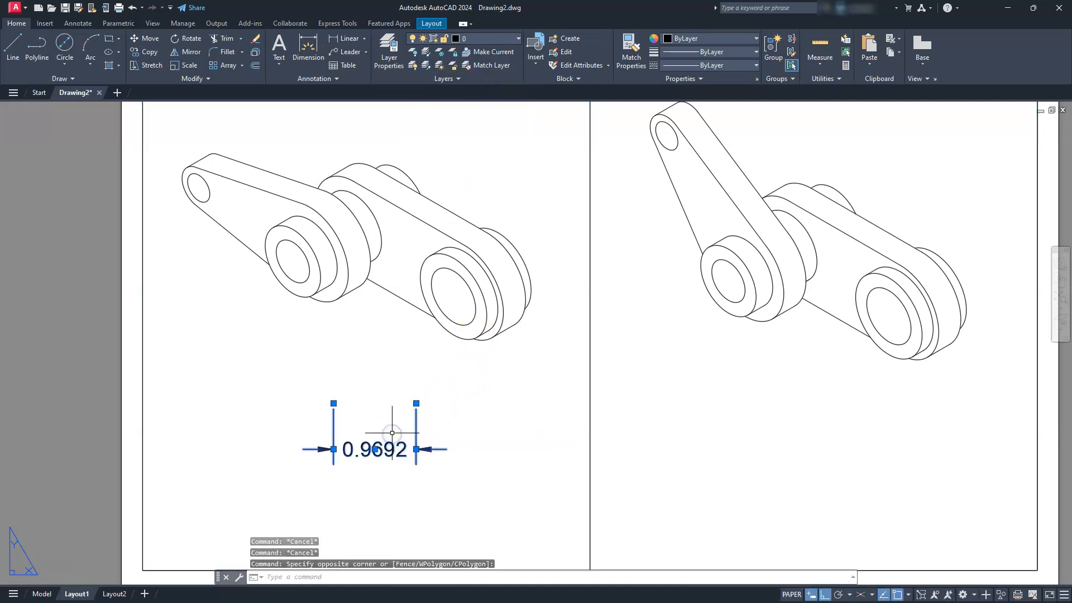
key(Delete)
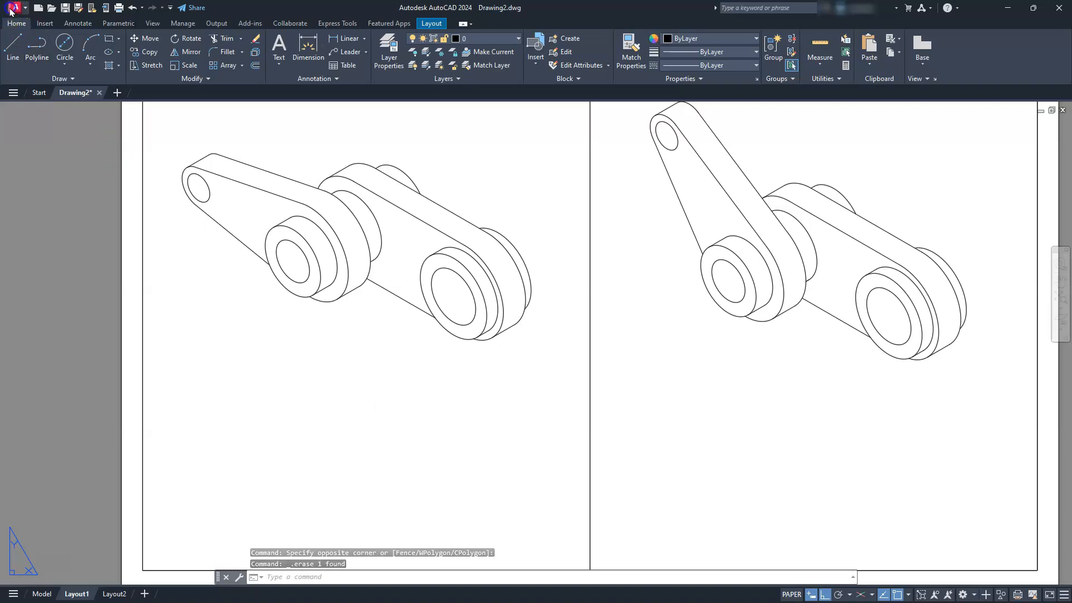
- Preview the plot of Layout1 to check both isometric views without viewport frames, and return to the layout
click(12, 7)
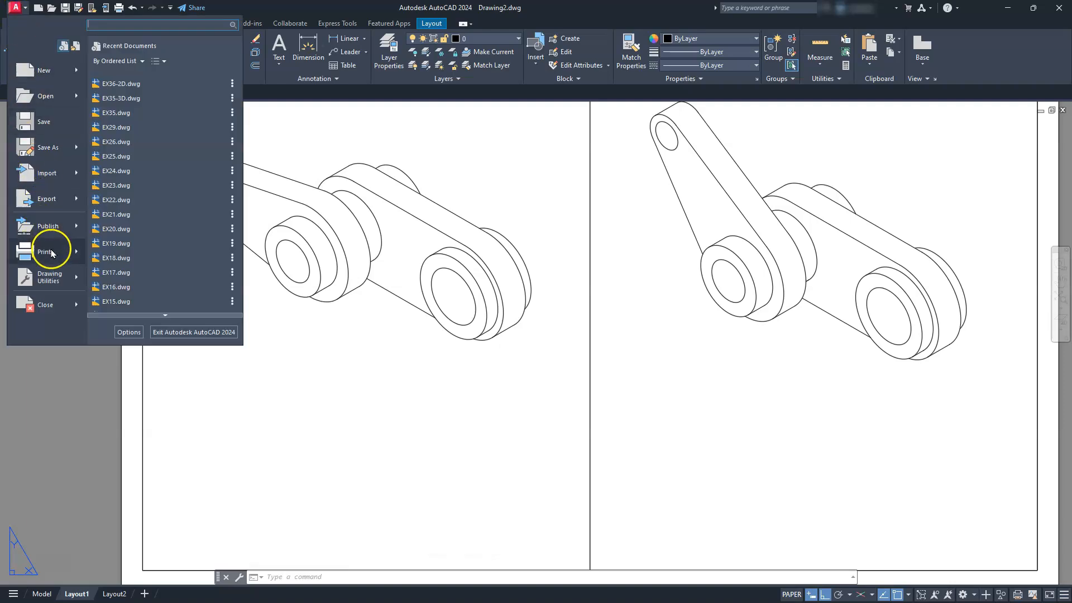
mouse_move(76, 252)
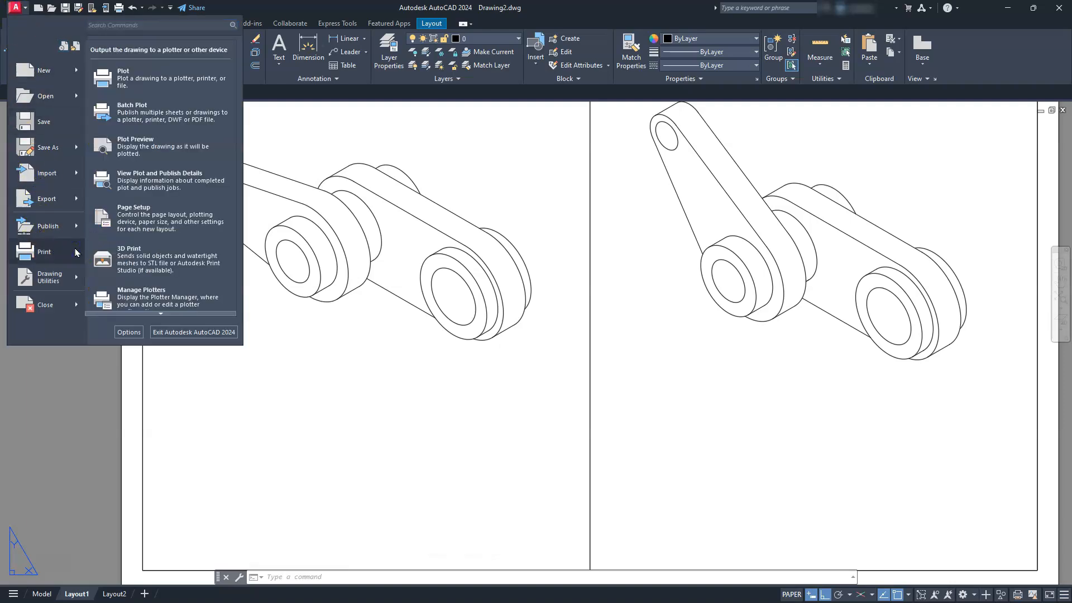
click(135, 144)
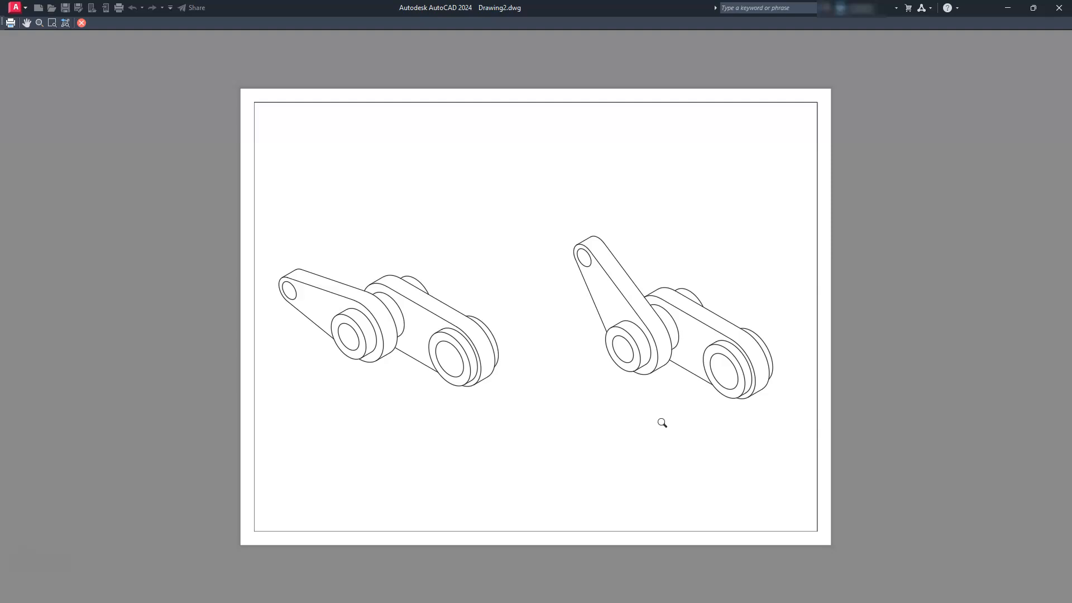
key(Escape)
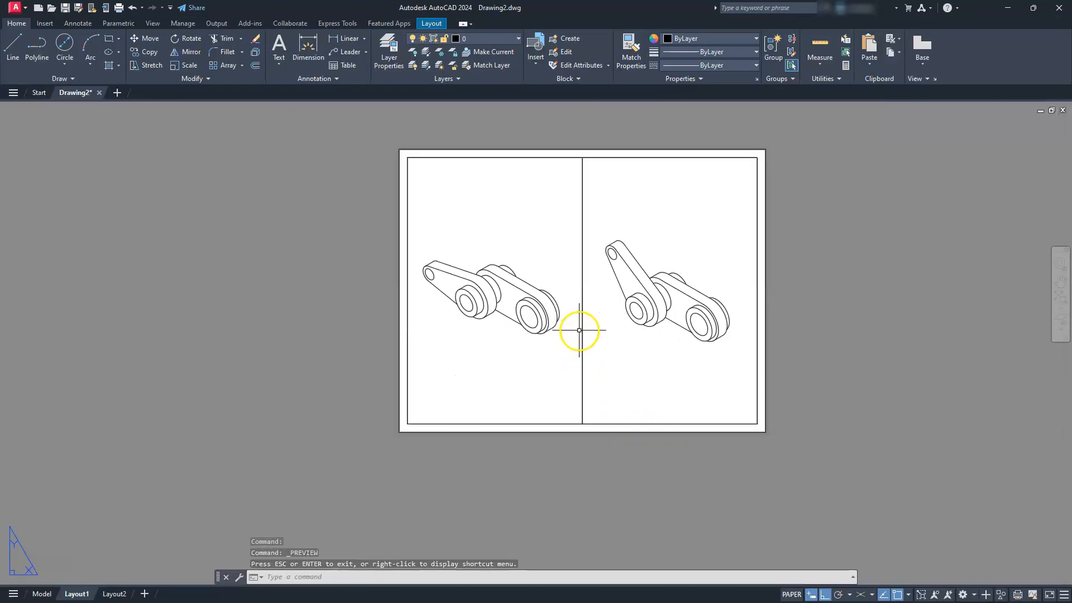
middle_drag(579, 330, 558, 371)
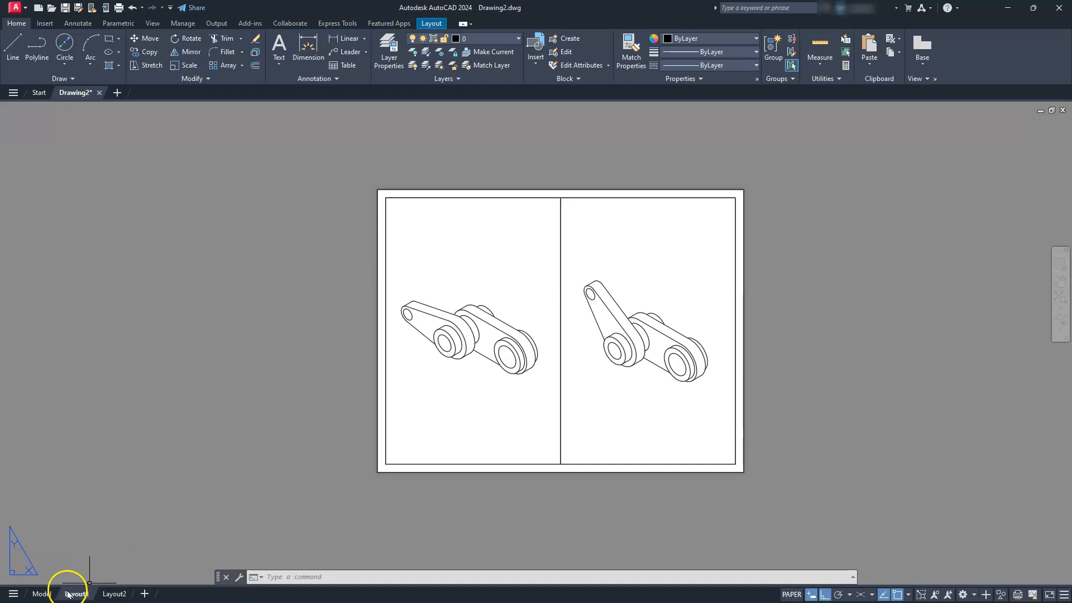
- Return to model space and make hid the current layer for working on the first part's orthographic views
click(42, 594)
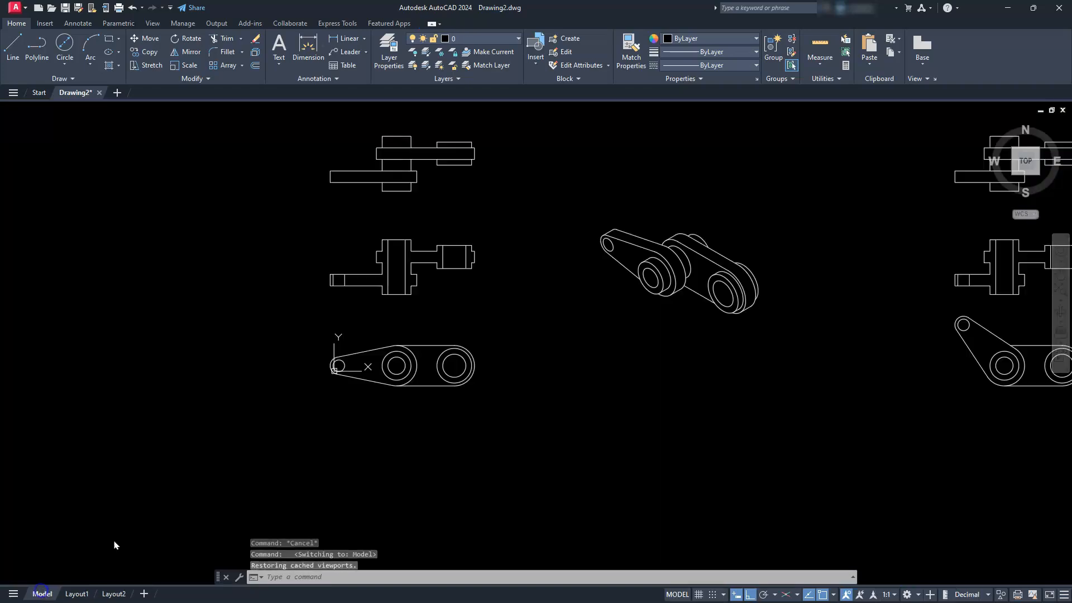
scroll(377, 287, up, 8)
middle_drag(380, 282, 436, 414)
scroll(450, 287, down, 6)
middle_drag(462, 255, 471, 333)
middle_drag(461, 418, 457, 386)
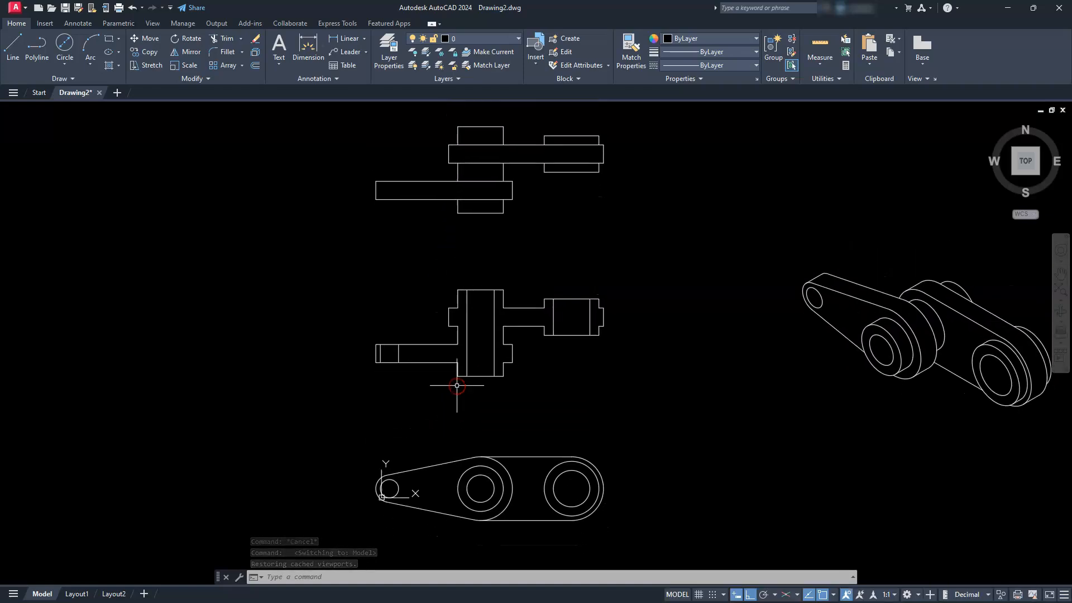
click(518, 39)
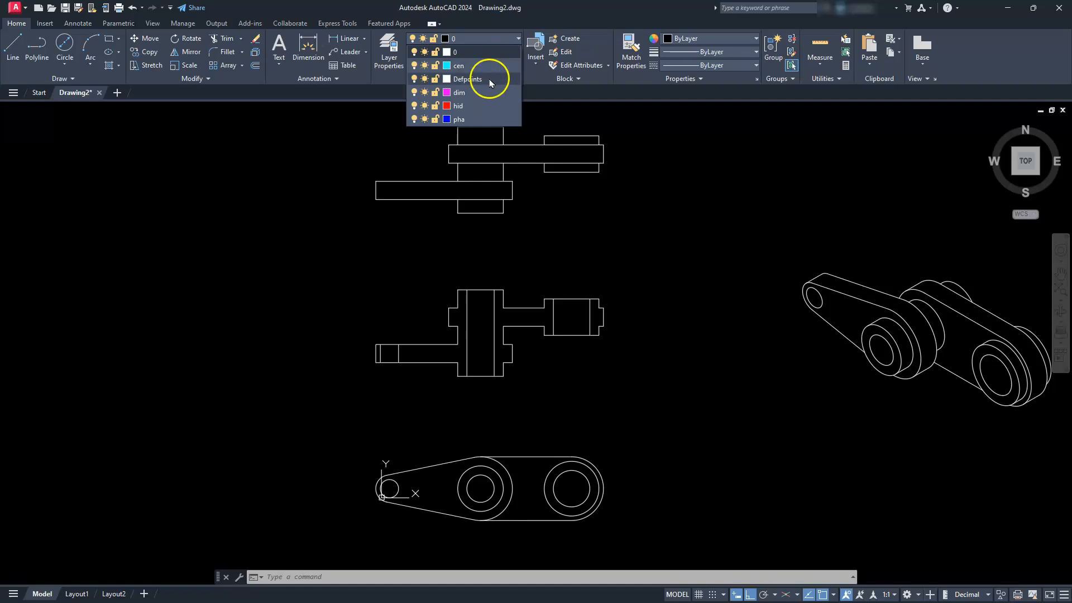
click(477, 106)
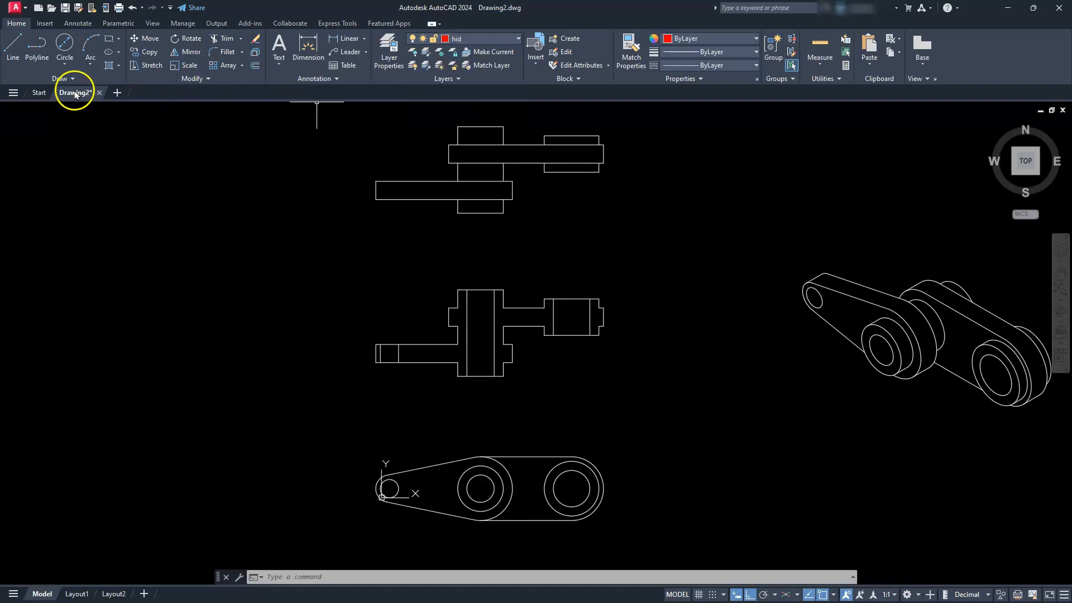
- Draw vertical construction lines through the left and right quadrants of the small hole and the middle hole in the first part's front view
click(59, 83)
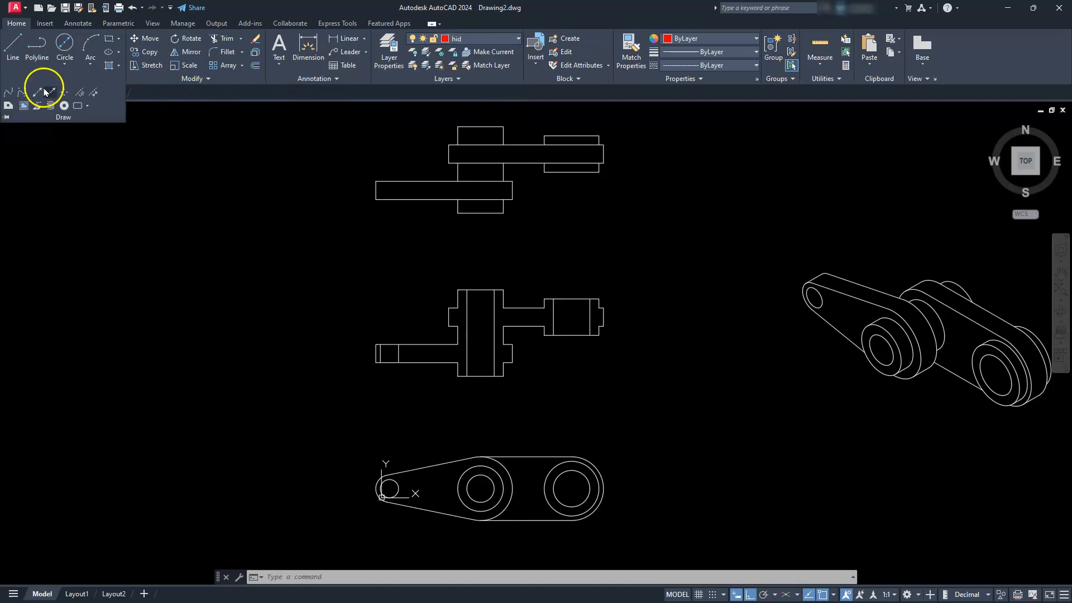
click(38, 93)
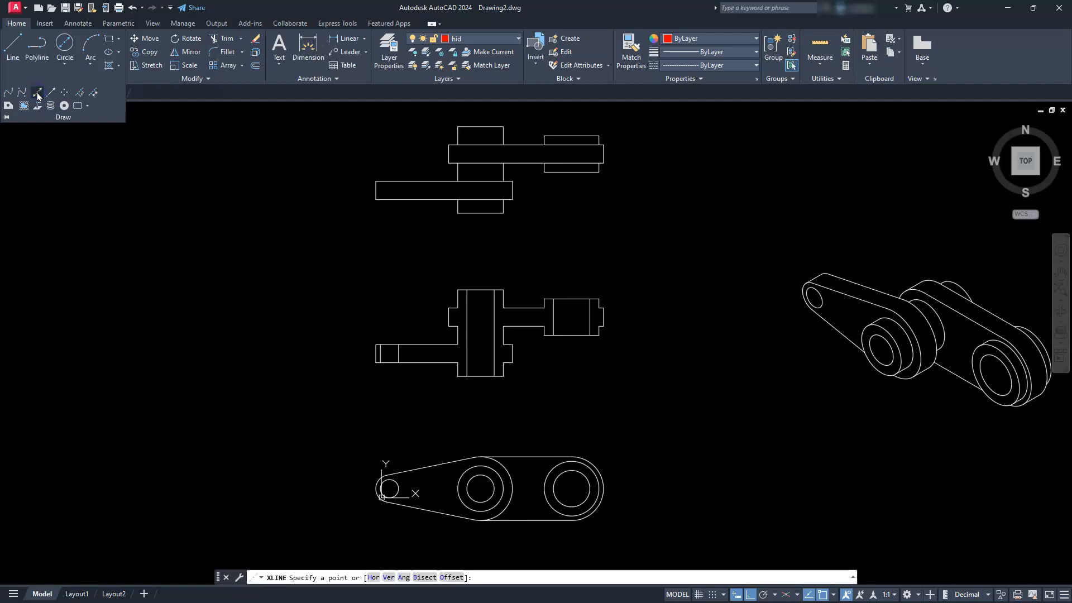
click(389, 577)
scroll(390, 497, up, 5)
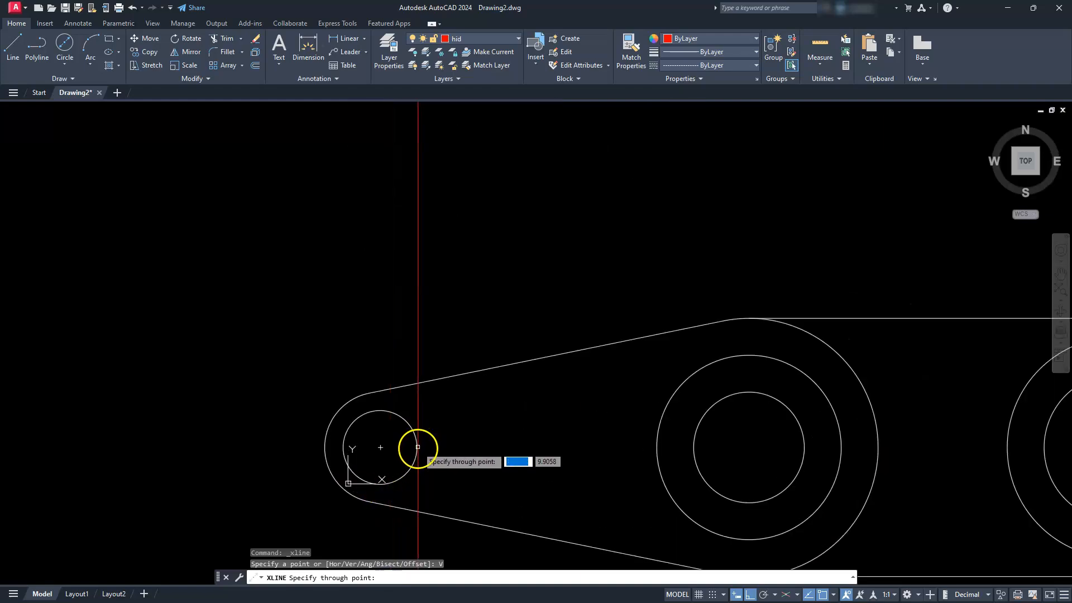
click(417, 447)
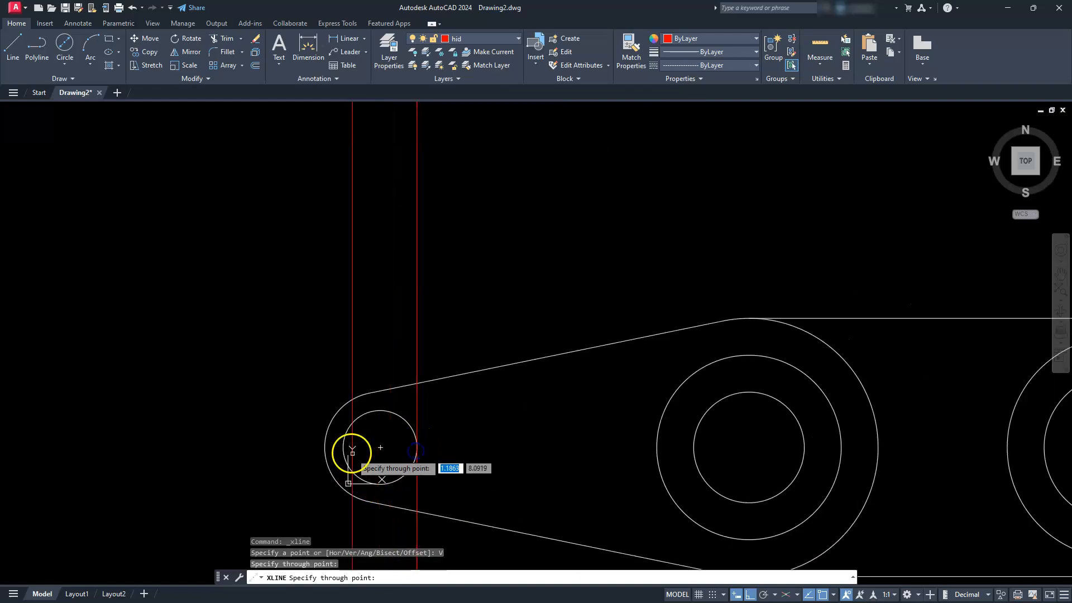
click(343, 447)
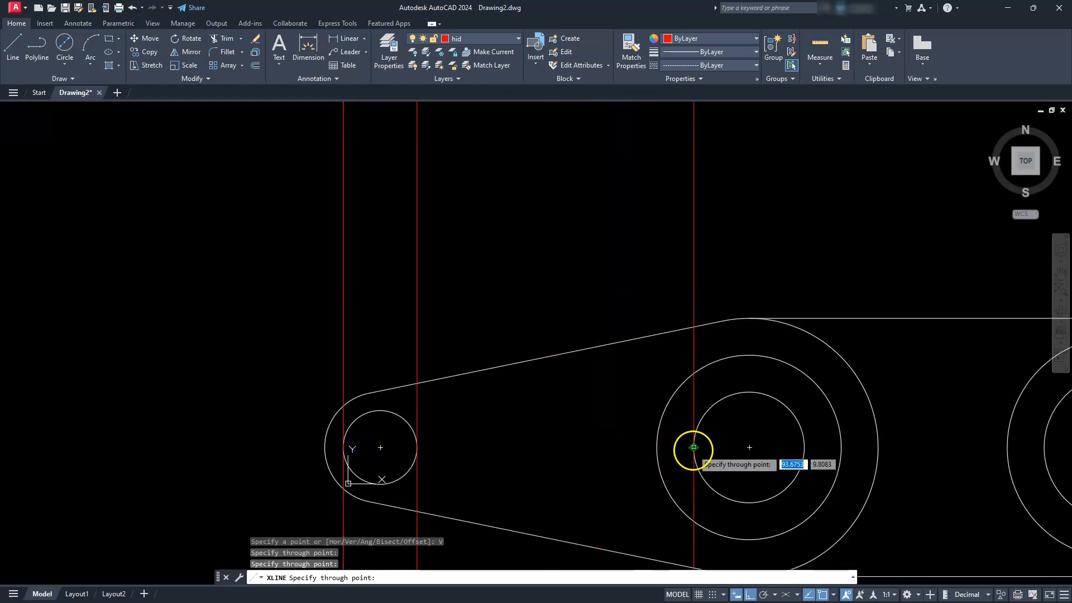
click(693, 447)
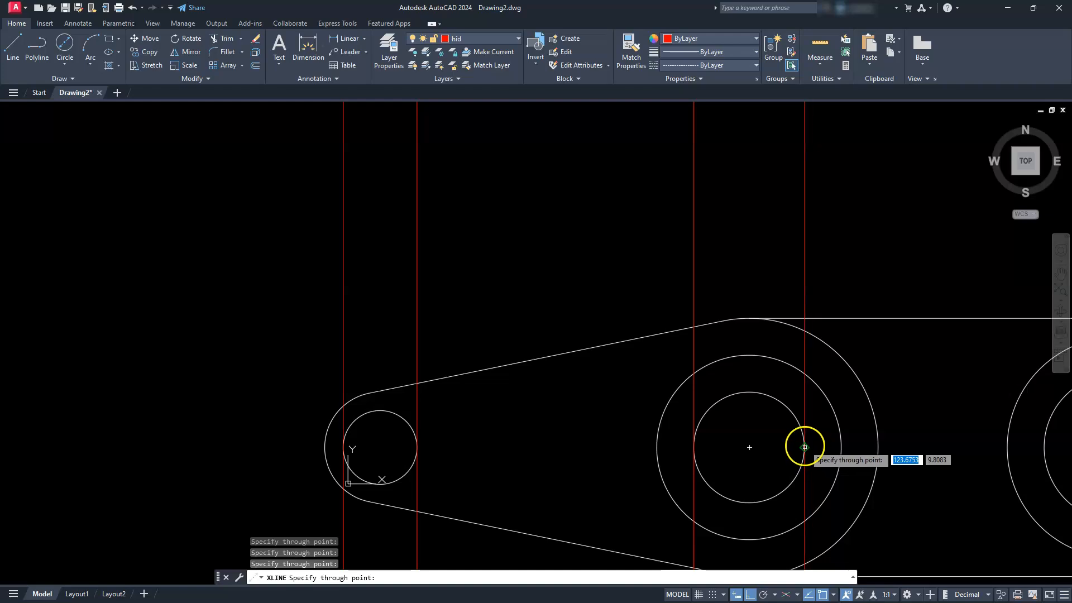
click(804, 446)
- Add vertical construction lines through both side quadrants of the right-hand hole in the same view and end the command
scroll(804, 446, down, 4)
middle_drag(803, 446, 511, 438)
scroll(598, 437, up, 4)
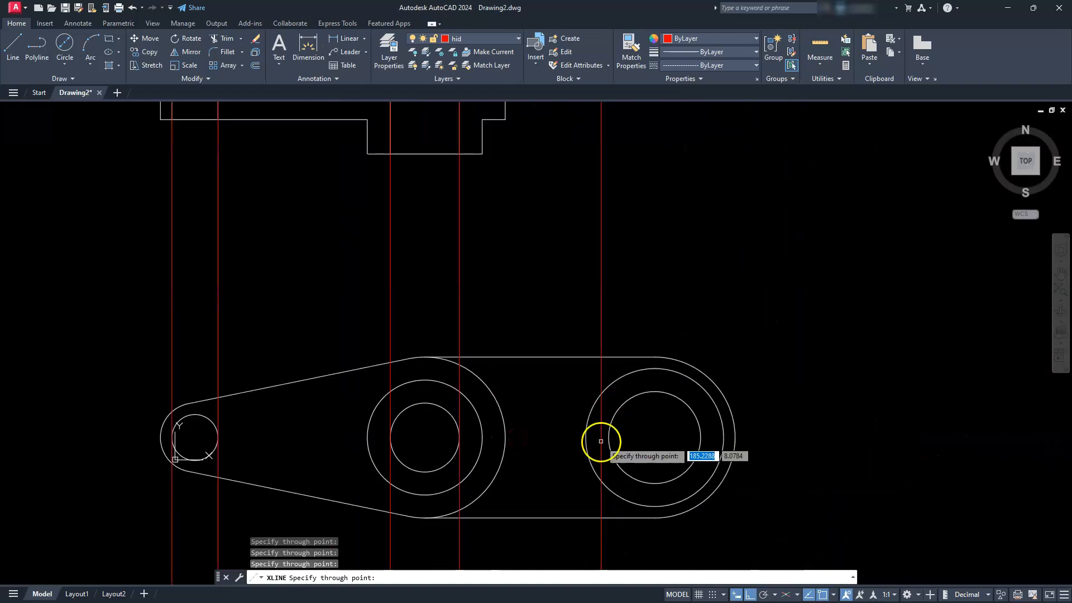
click(612, 435)
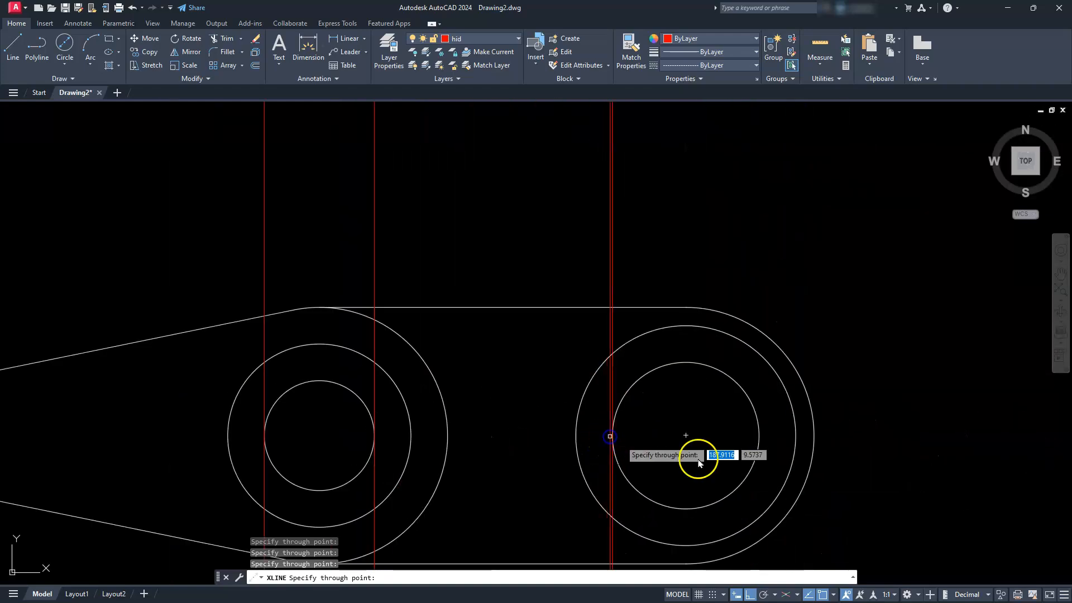
click(758, 435)
scroll(758, 435, down, 5)
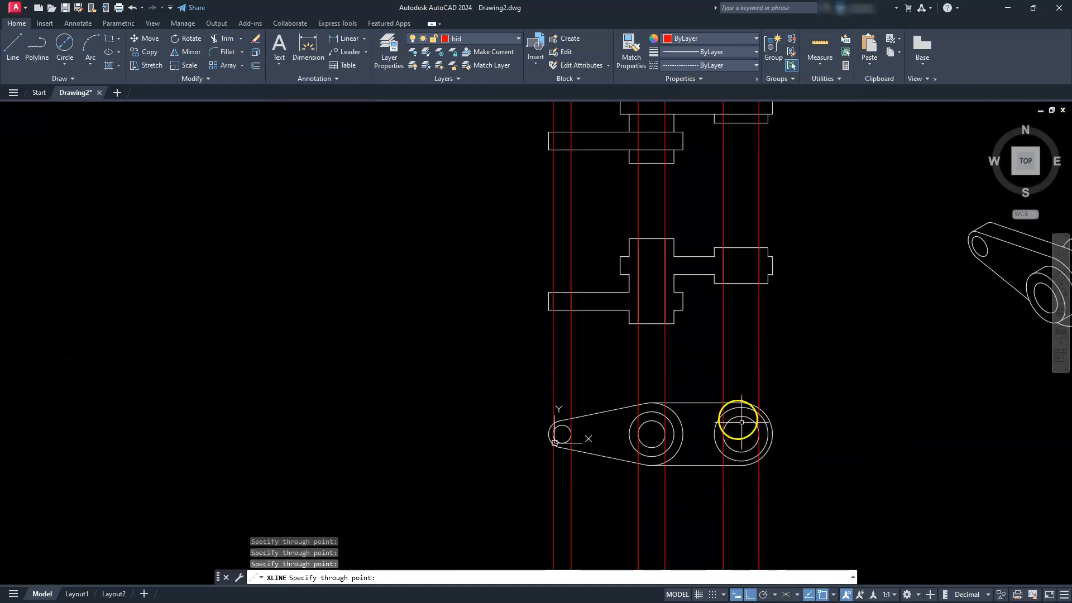
key(Escape)
key(Escape)
key(Escape)
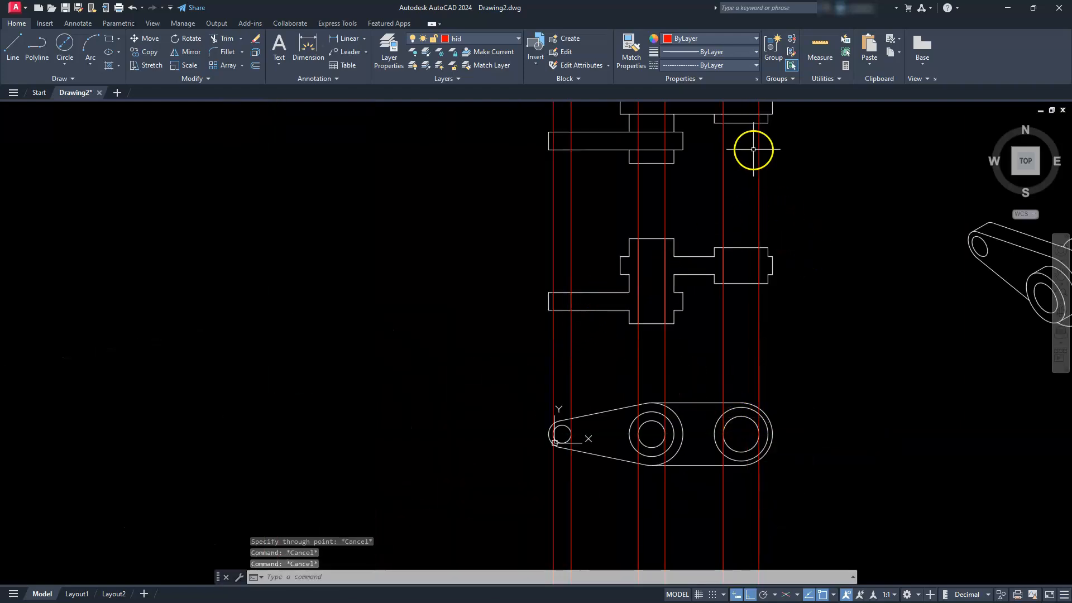
- Set the top view's lower plate long edges and both bosses' outer horizontal edges as cutting edges for Trim
middle_drag(758, 227, 782, 305)
scroll(691, 234, up, 4)
middle_drag(696, 335, 668, 290)
key(Escape)
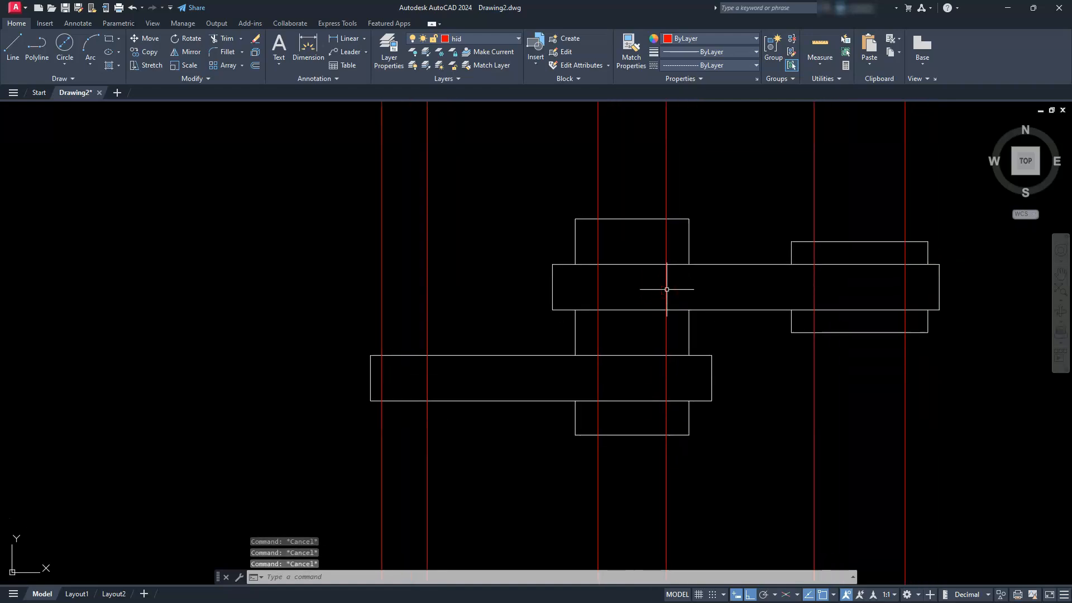
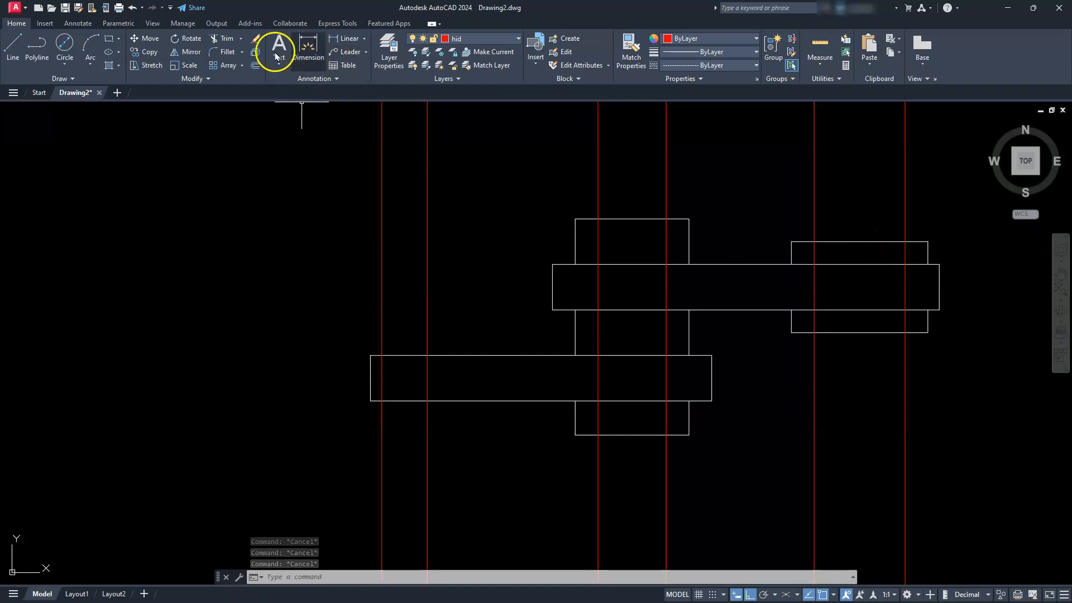
click(215, 40)
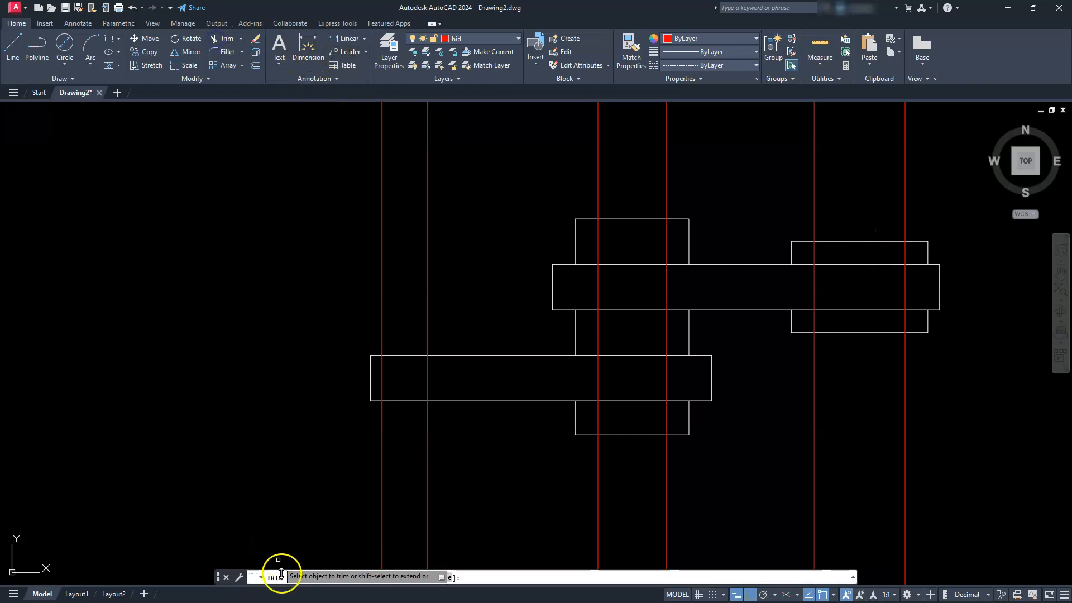
click(307, 577)
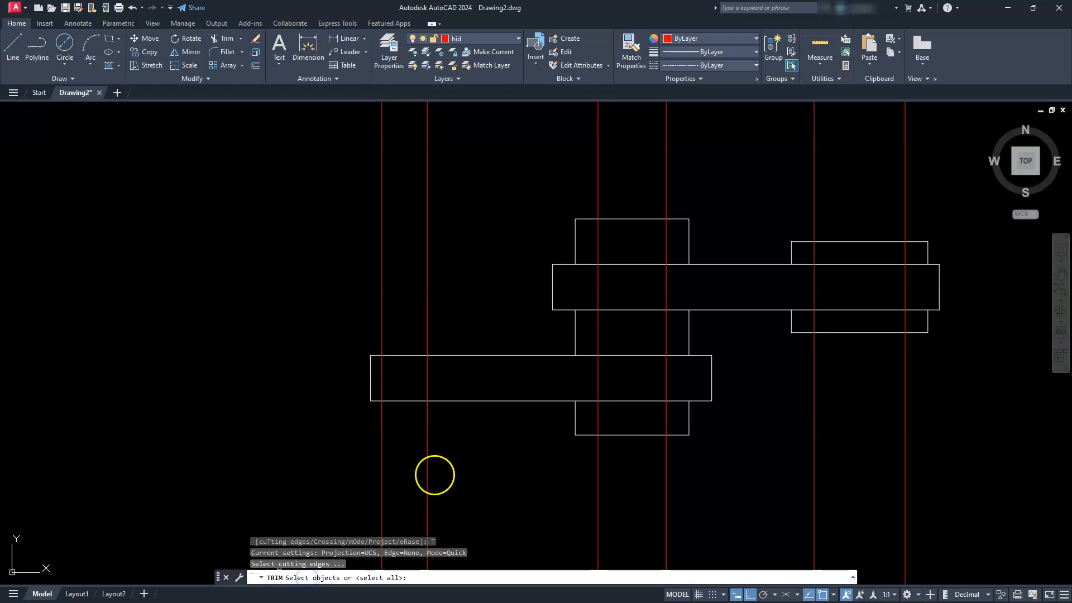
click(499, 422)
click(470, 315)
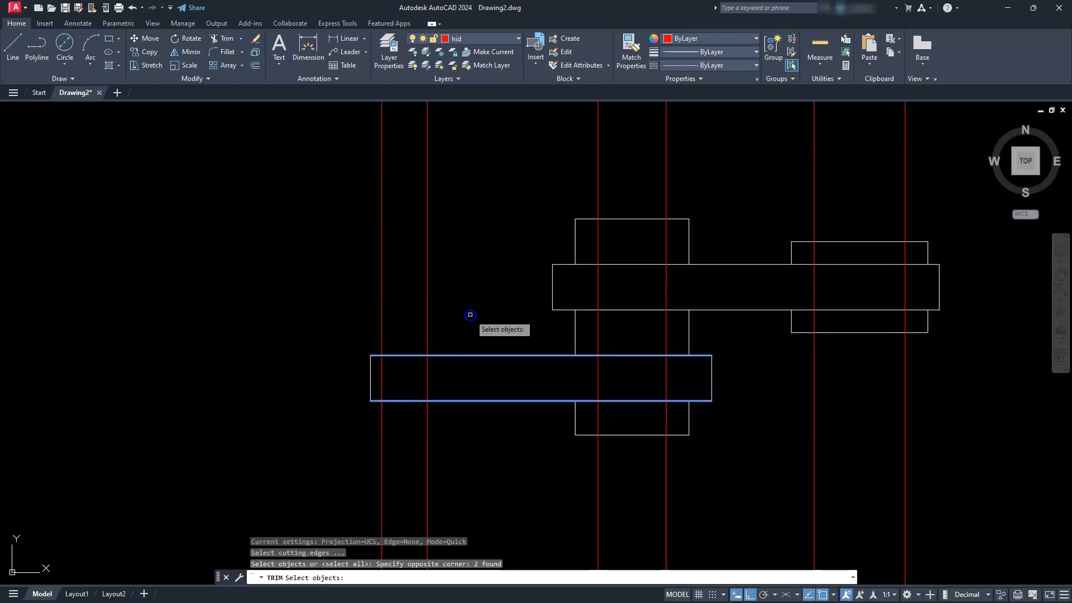
click(632, 220)
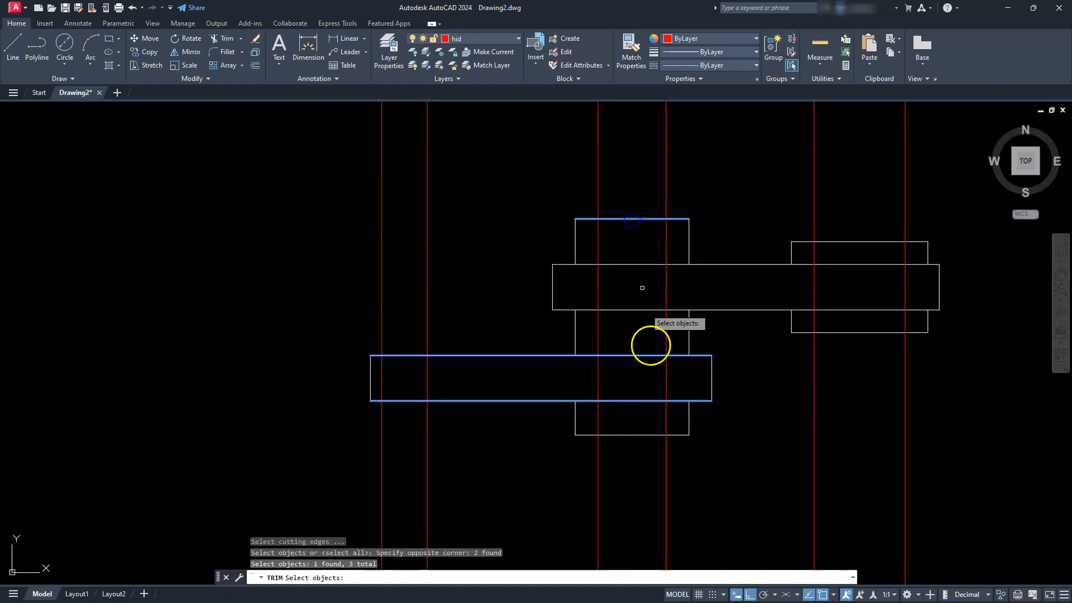
click(646, 434)
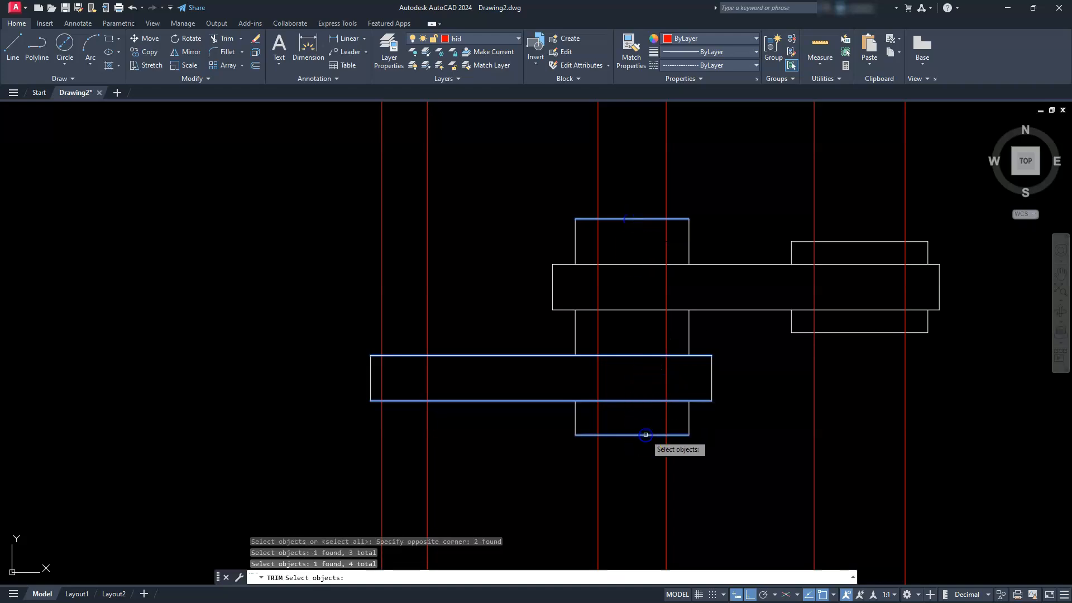
click(846, 333)
click(849, 252)
click(841, 226)
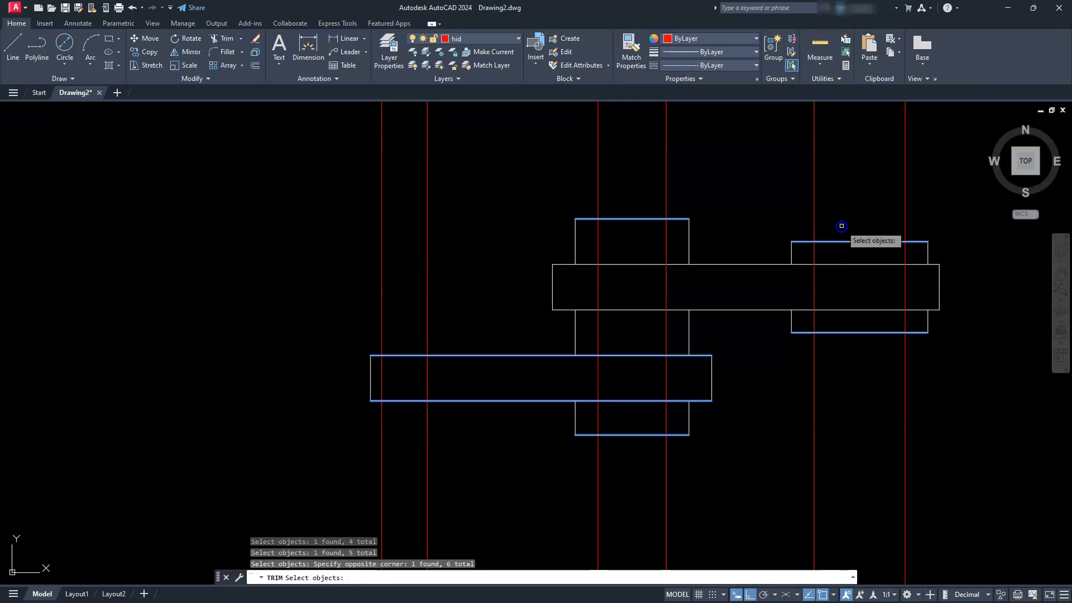
scroll(841, 226, down, 1)
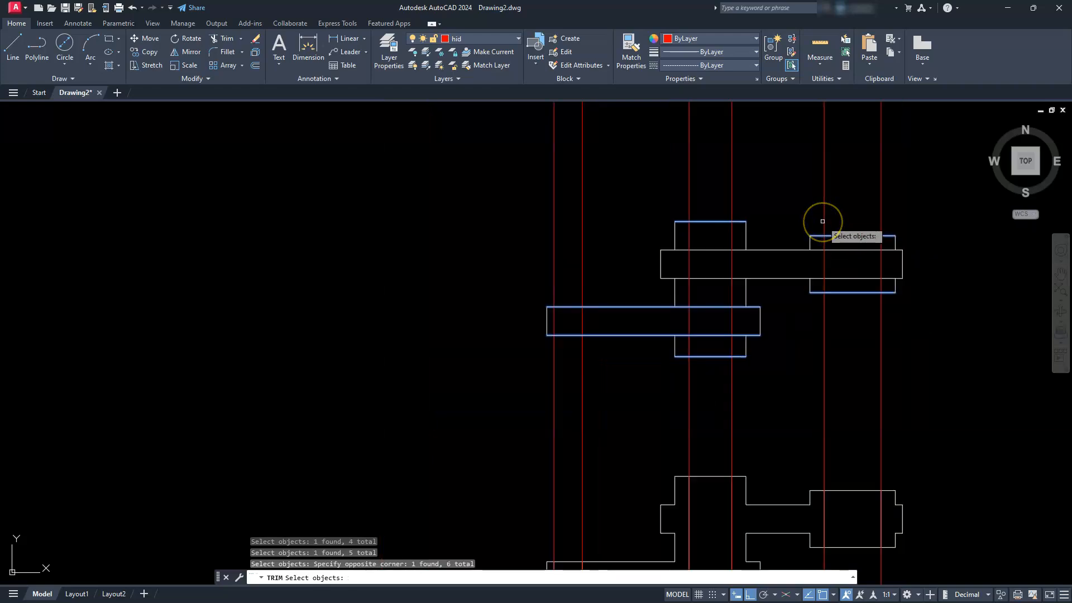
key(Return)
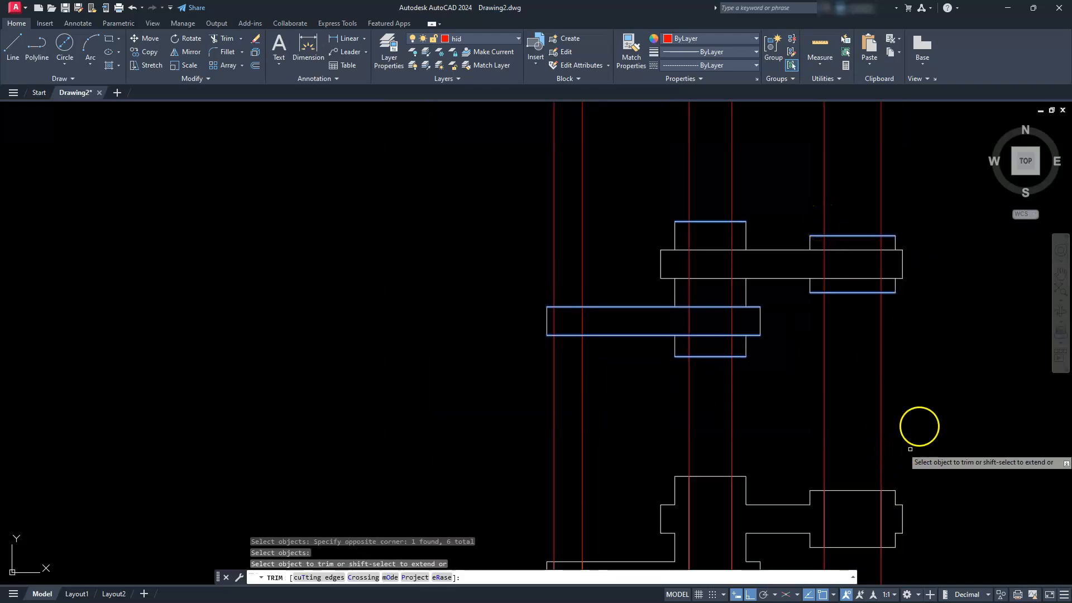
- Trim the six construction lines below and above the cutting edges, leaving only the hole lines inside the top view
click(916, 409)
click(514, 402)
key(Return)
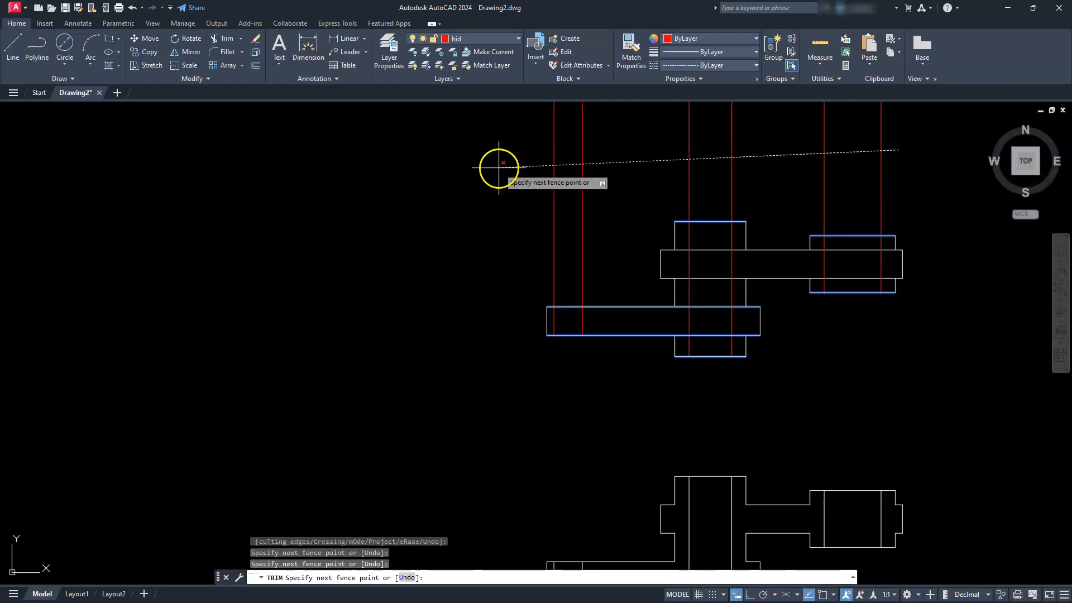
click(497, 168)
key(Return)
key(Escape)
key(Escape)
key(Escape)
scroll(591, 283, down, 2)
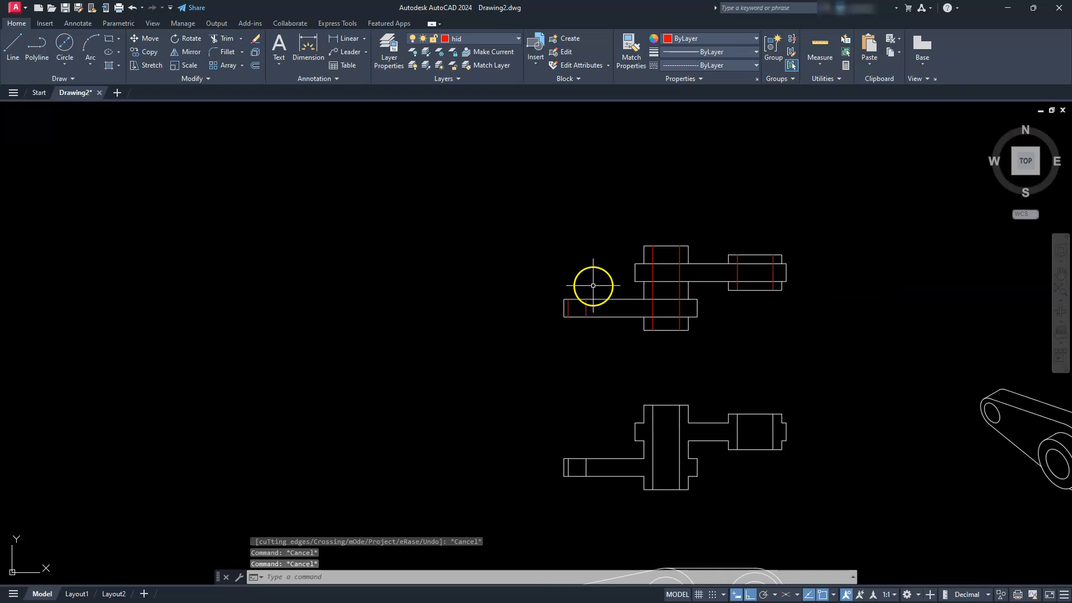
- Draw a vertical construction line through the left quadrant of the small hole in the second part's angled-arm view
middle_drag(793, 372, 581, 368)
middle_drag(658, 411, 421, 330)
mouse_move(757, 426)
middle_down()
mouse_move(424, 427)
mouse_move(600, 409)
middle_up()
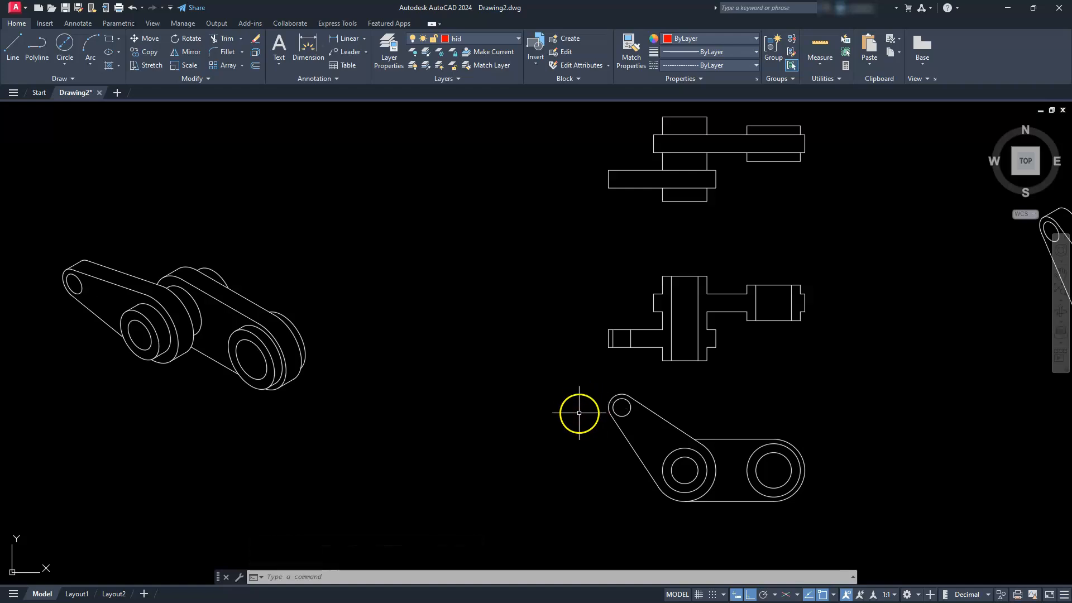
click(53, 79)
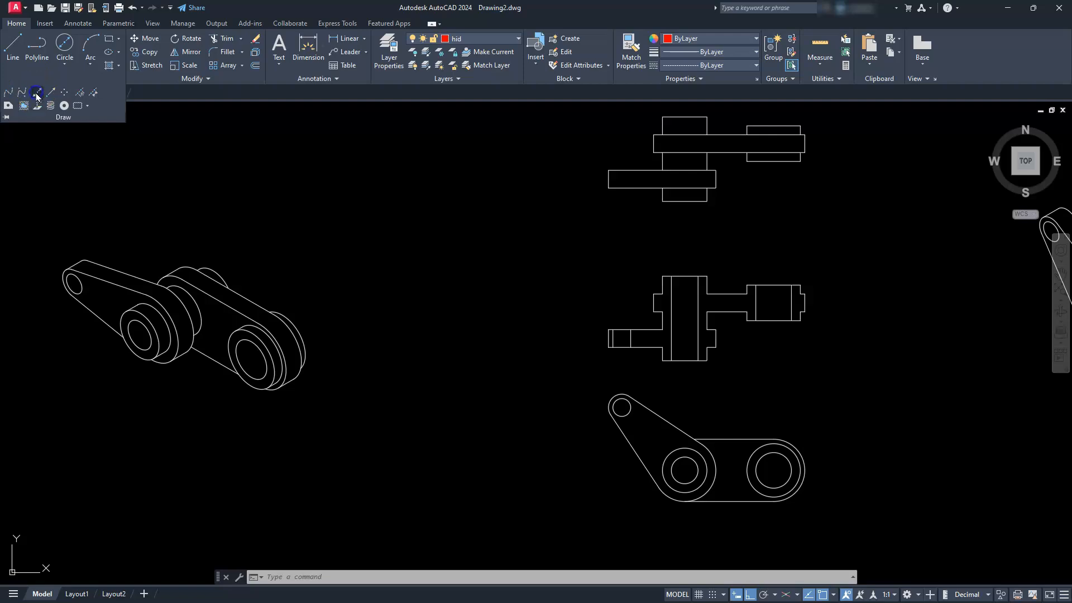
click(36, 94)
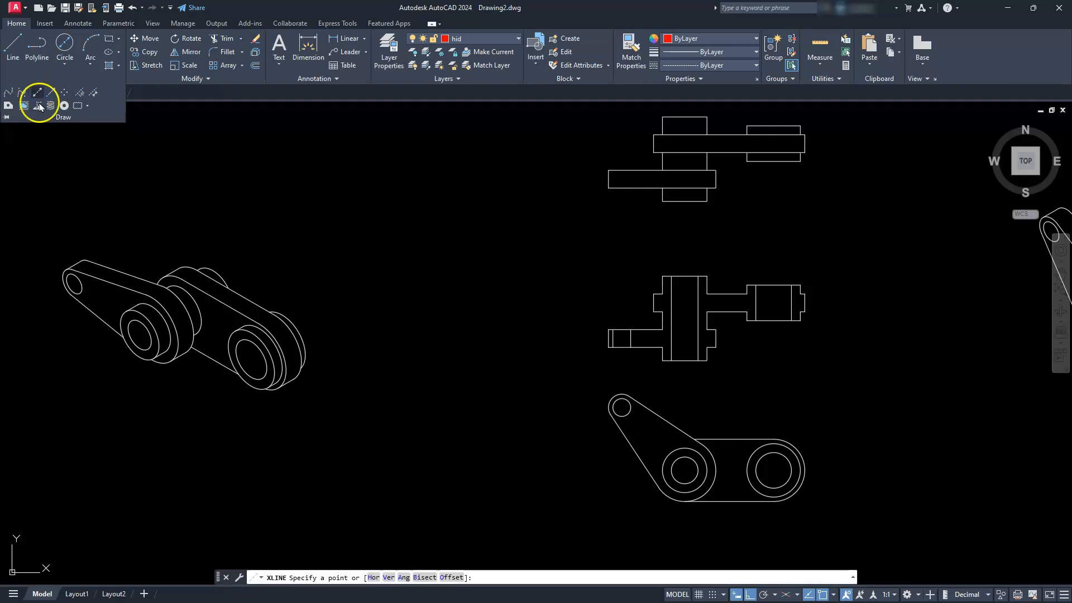
click(390, 577)
scroll(631, 452, up, 5)
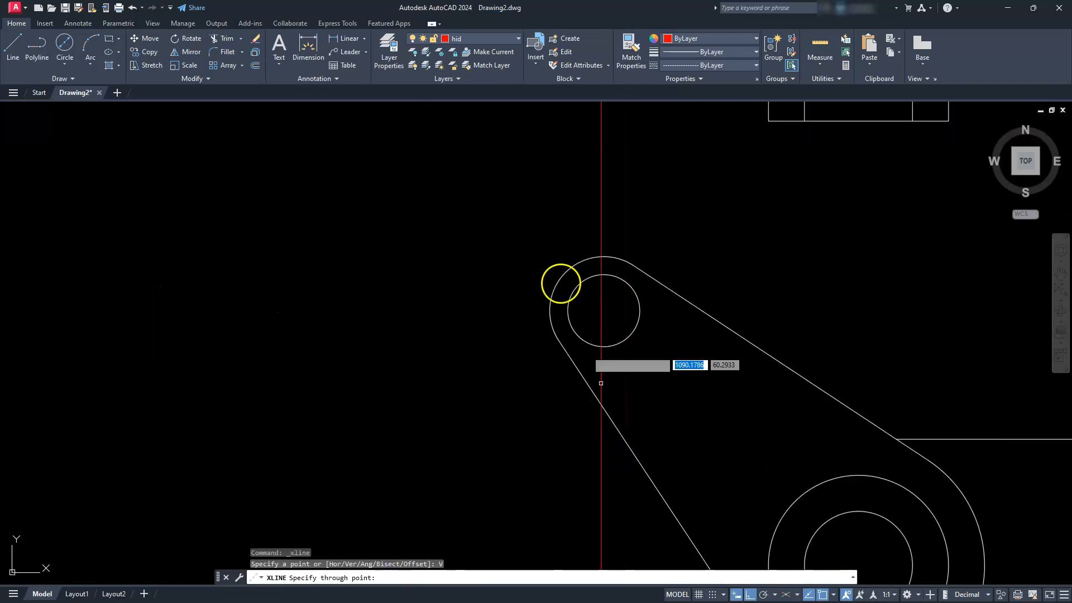
click(568, 309)
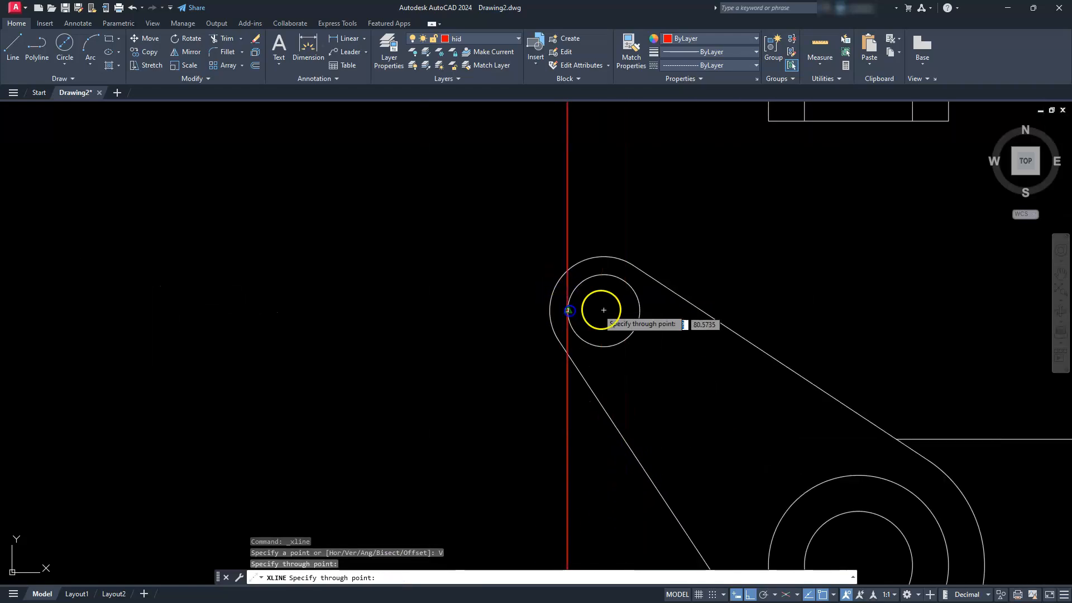
- Place vertical construction lines on the hid layer through the remaining side quadrants of the three hole circles in the front view
click(640, 311)
middle_drag(786, 531, 646, 407)
click(664, 443)
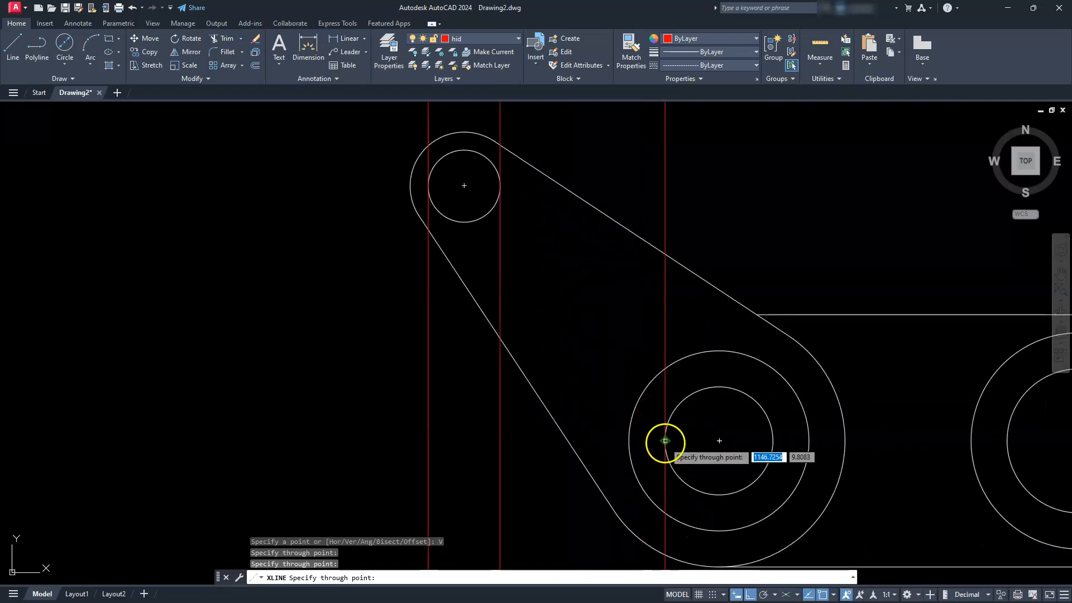
click(773, 441)
middle_drag(845, 481, 502, 434)
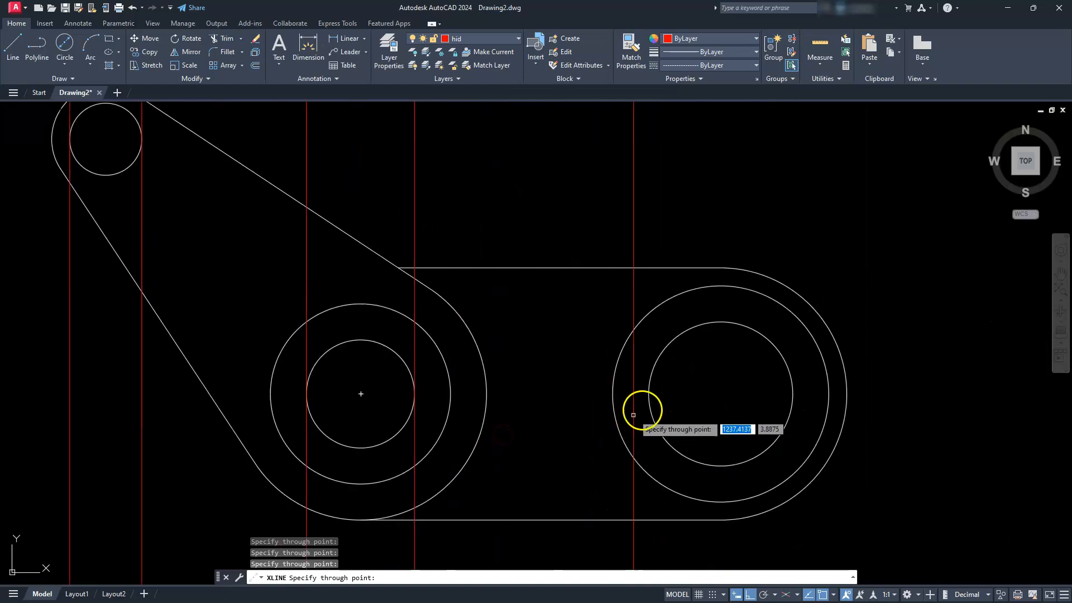
click(648, 395)
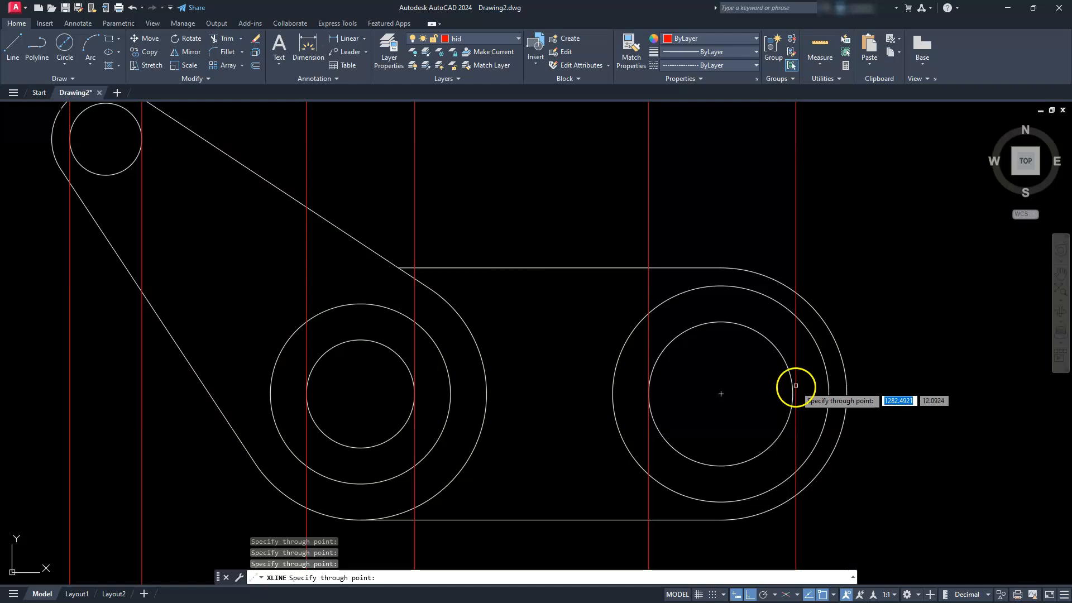
key(Escape)
key(Escape)
key(Escape)
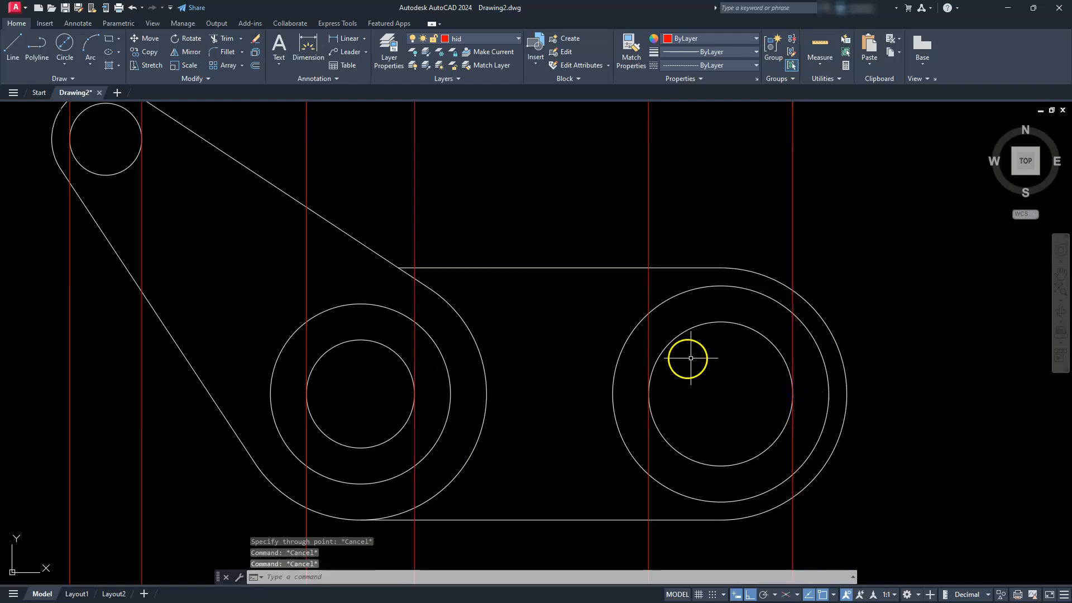
- Trim the vertical construction lines above the upper view, using the horizontal edges of its lower arm and both bosses as cutting edges
scroll(653, 335, down, 5)
scroll(656, 335, up, 3)
scroll(659, 292, up, 2)
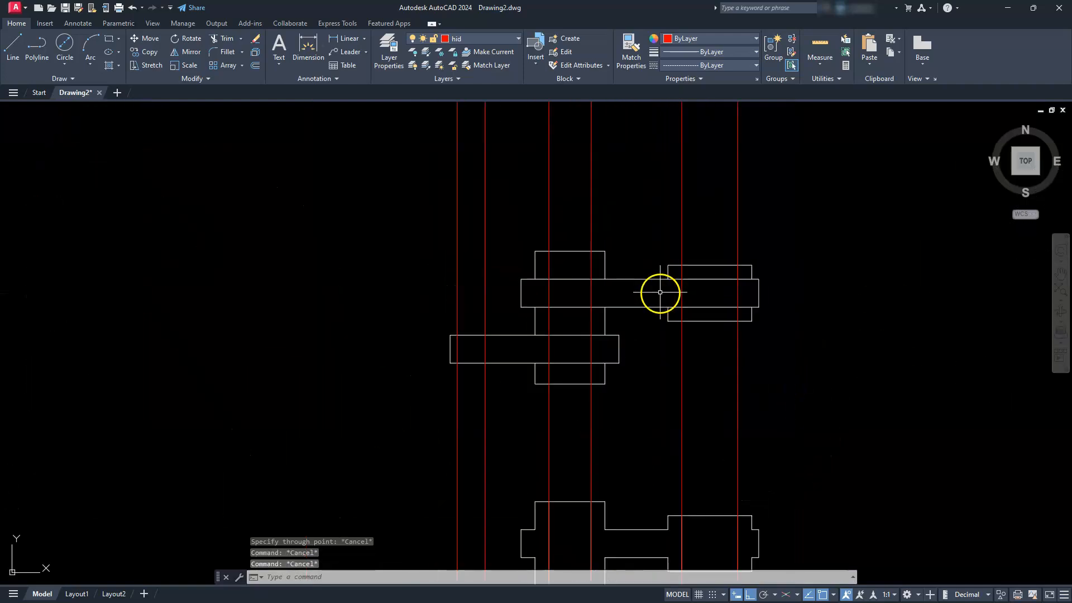
click(227, 41)
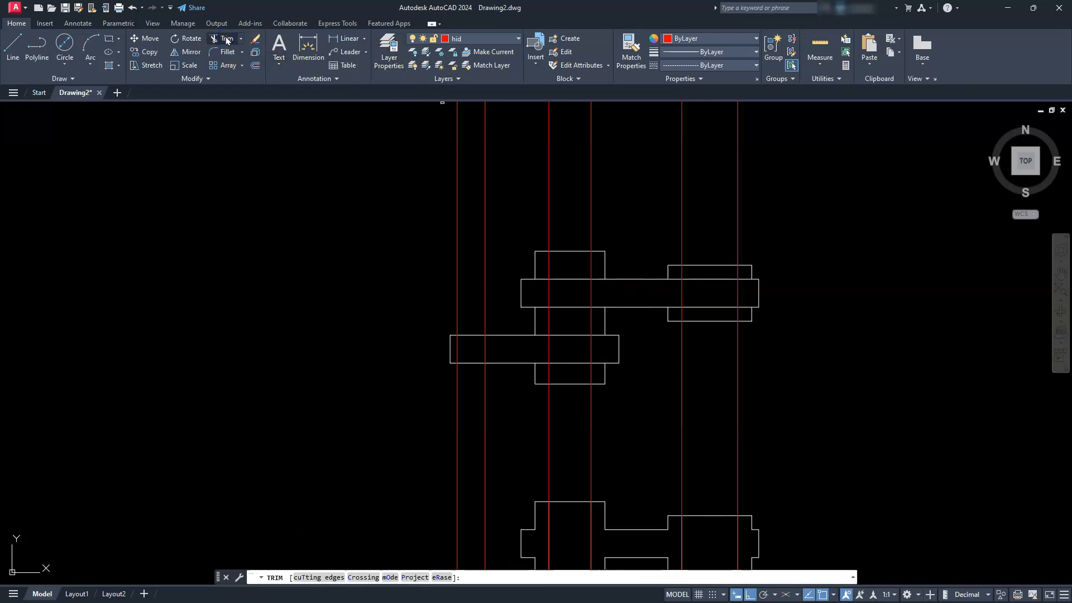
click(316, 577)
click(511, 327)
click(511, 374)
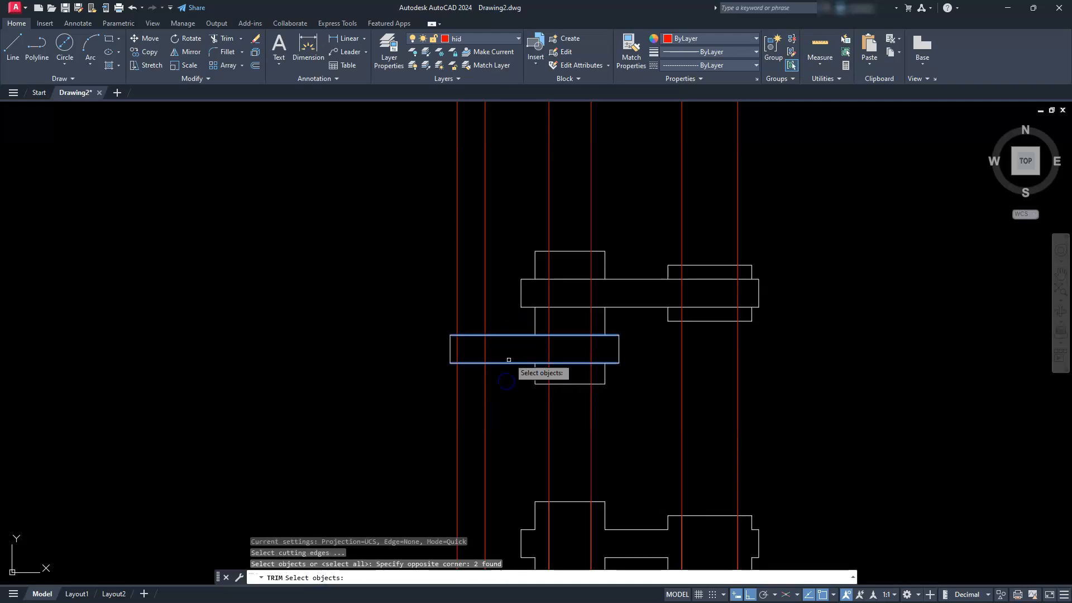
click(562, 252)
click(578, 383)
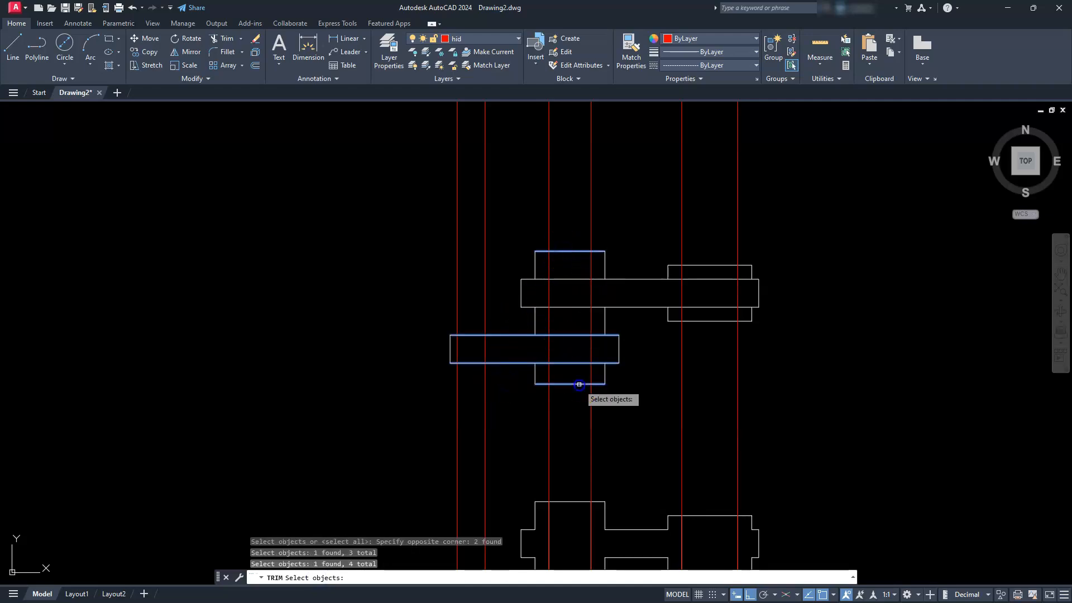
click(705, 321)
click(706, 260)
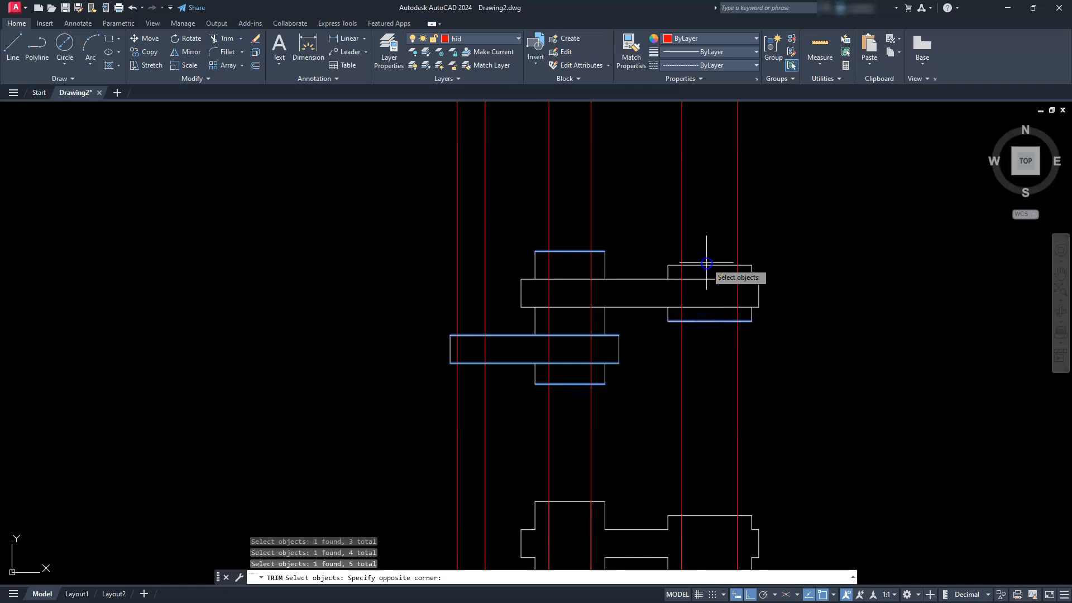
click(710, 274)
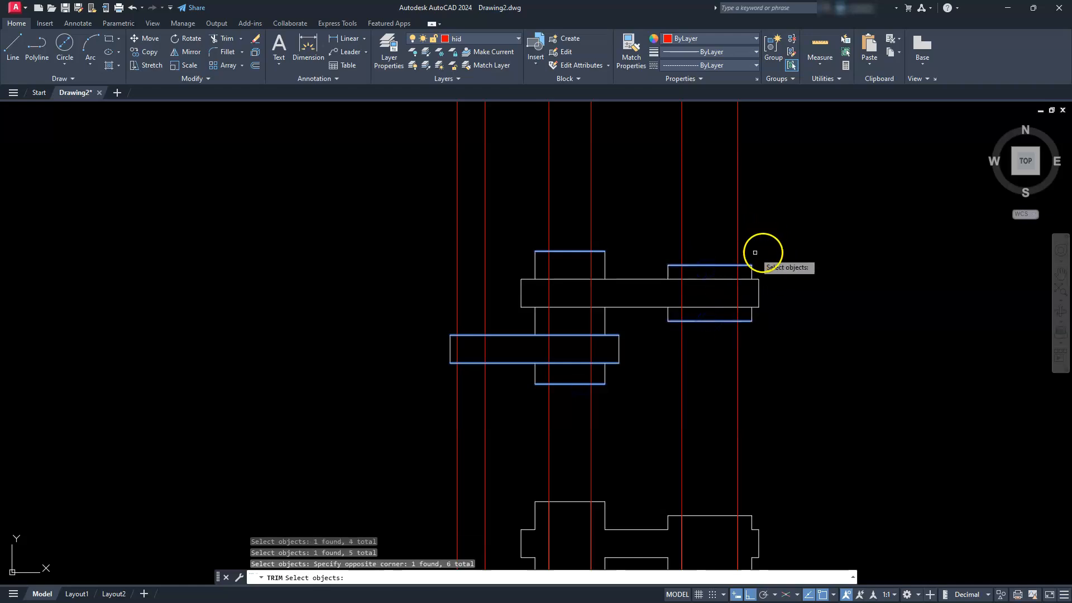
key(Return)
click(790, 165)
click(403, 224)
key(Return)
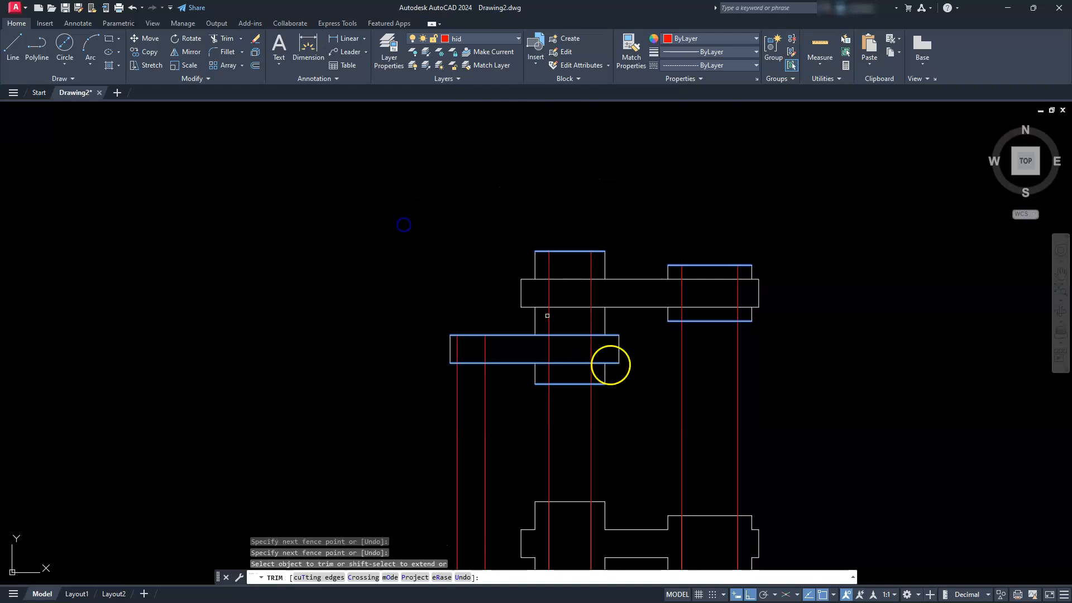
- Trim the construction lines below the upper view so only the segments inside the arm and bosses remain
click(783, 433)
click(415, 441)
key(Return)
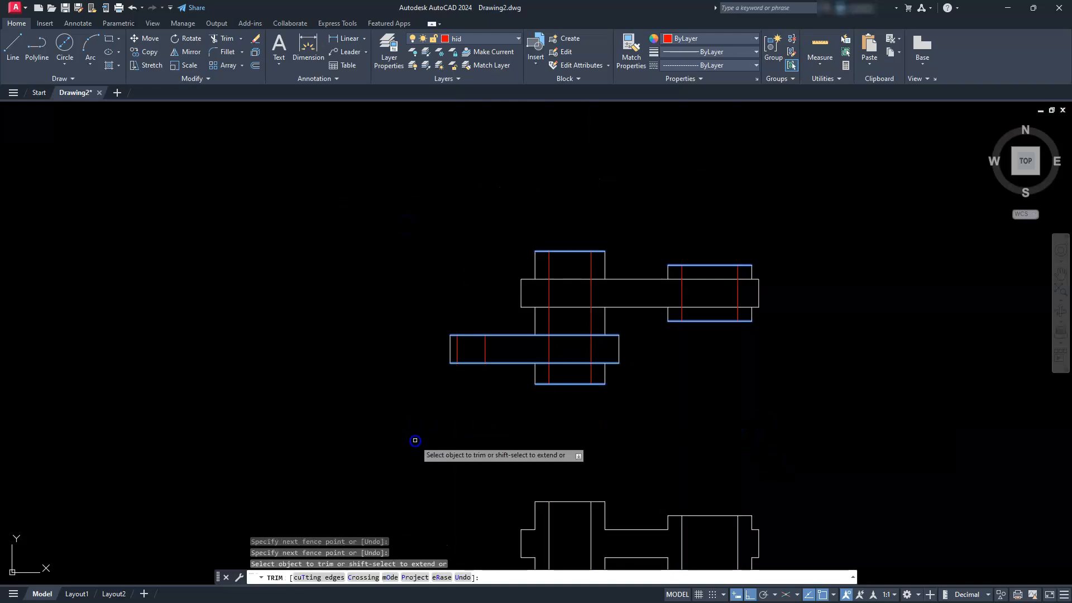
key(Escape)
key(Escape)
key(Escape)
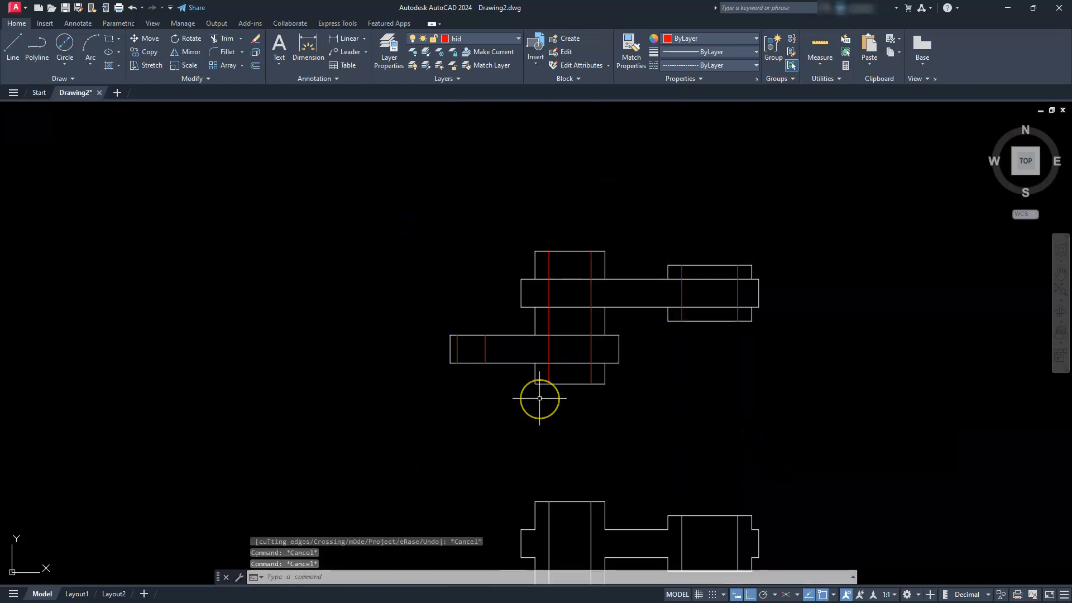
- Mirror the outer arc around the middle boss about a vertical line through the boss centre, keeping the original arc
middle_drag(551, 423, 584, 330)
mouse_move(607, 477)
middle_down()
mouse_move(610, 328)
mouse_move(616, 380)
middle_up()
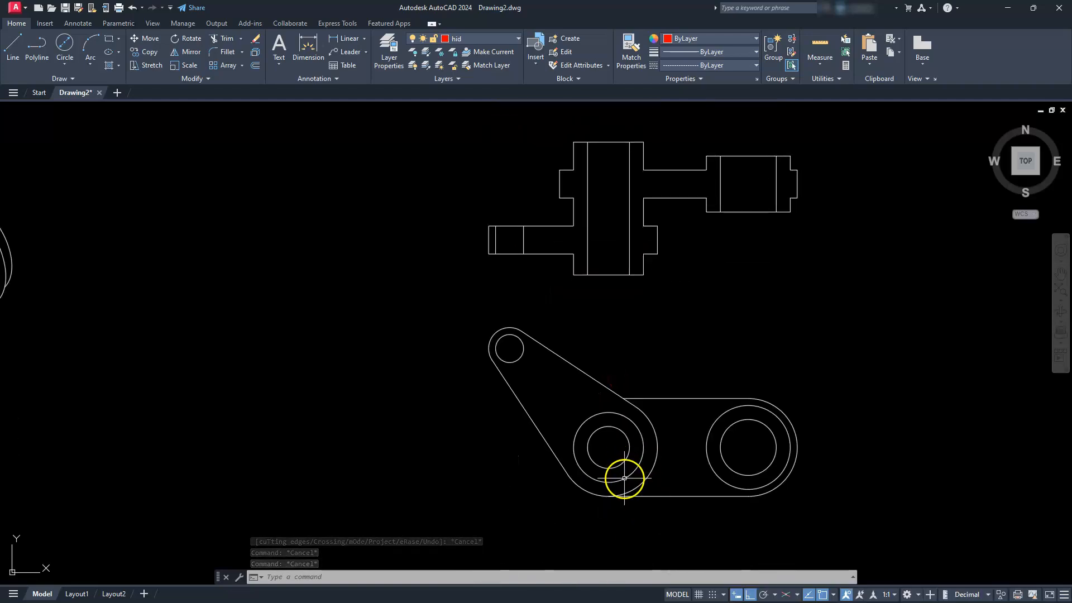
scroll(625, 479, up, 2)
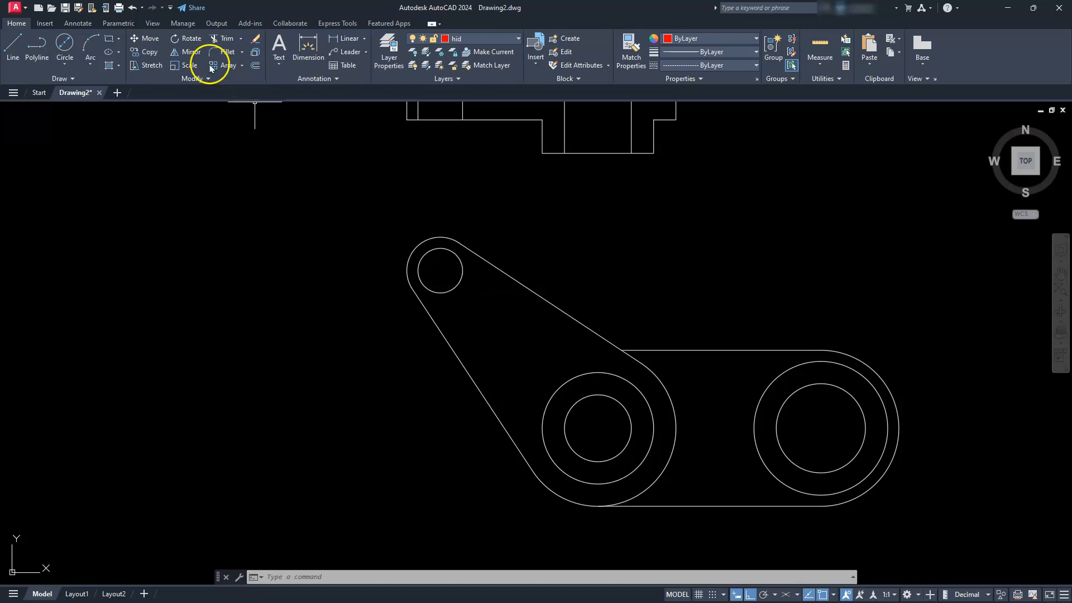
click(195, 52)
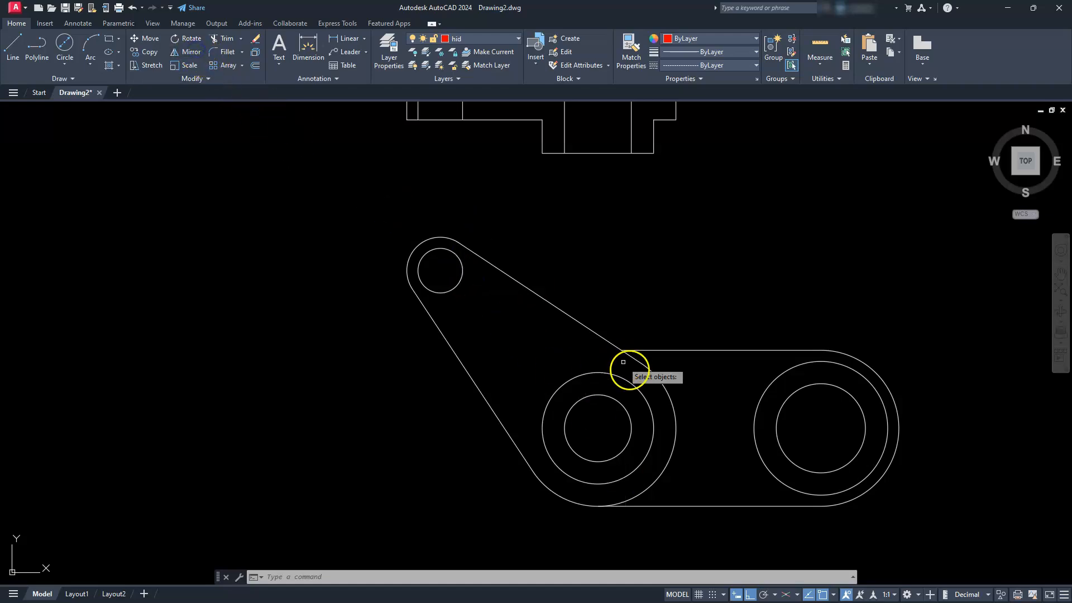
click(673, 449)
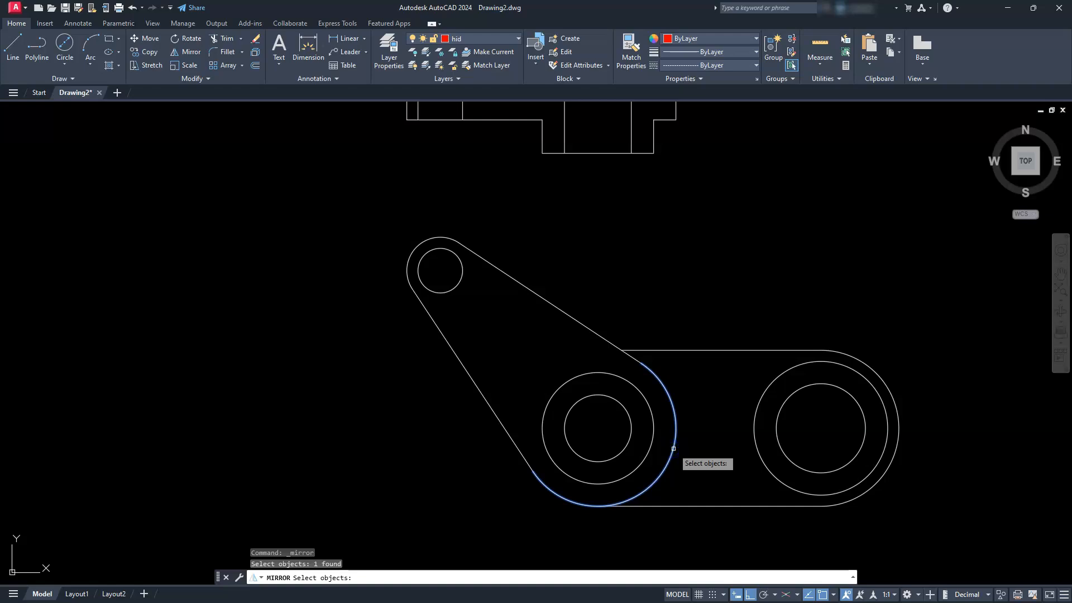
key(Return)
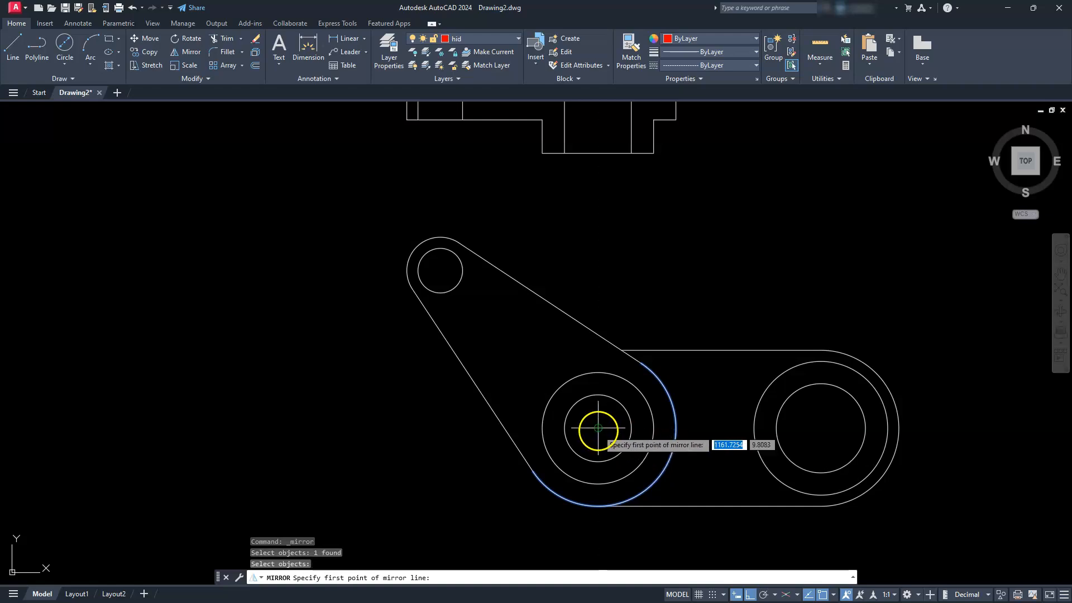
click(597, 429)
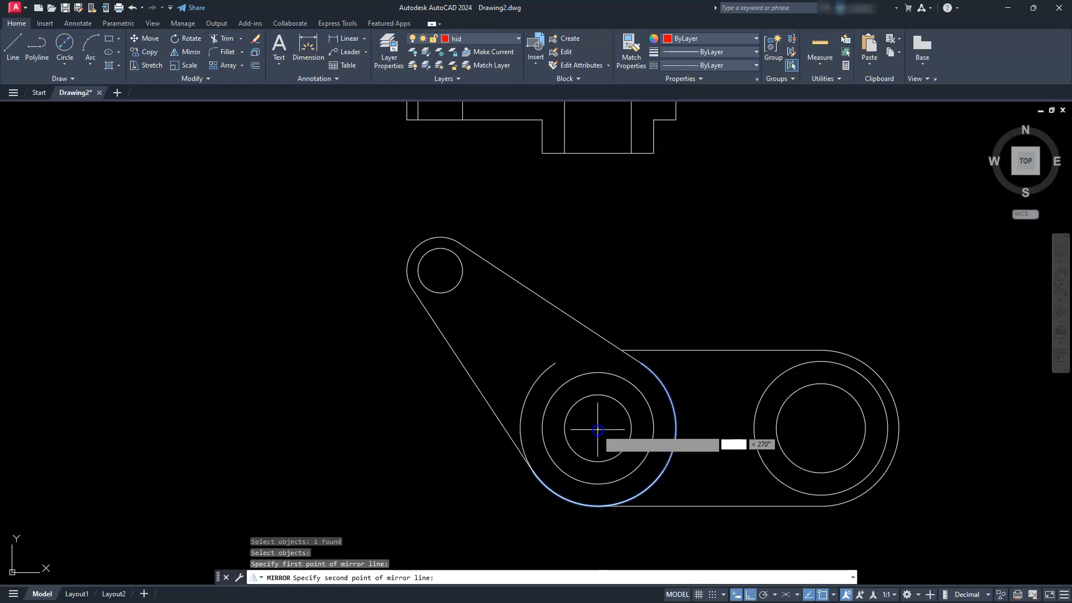
click(592, 533)
key(Return)
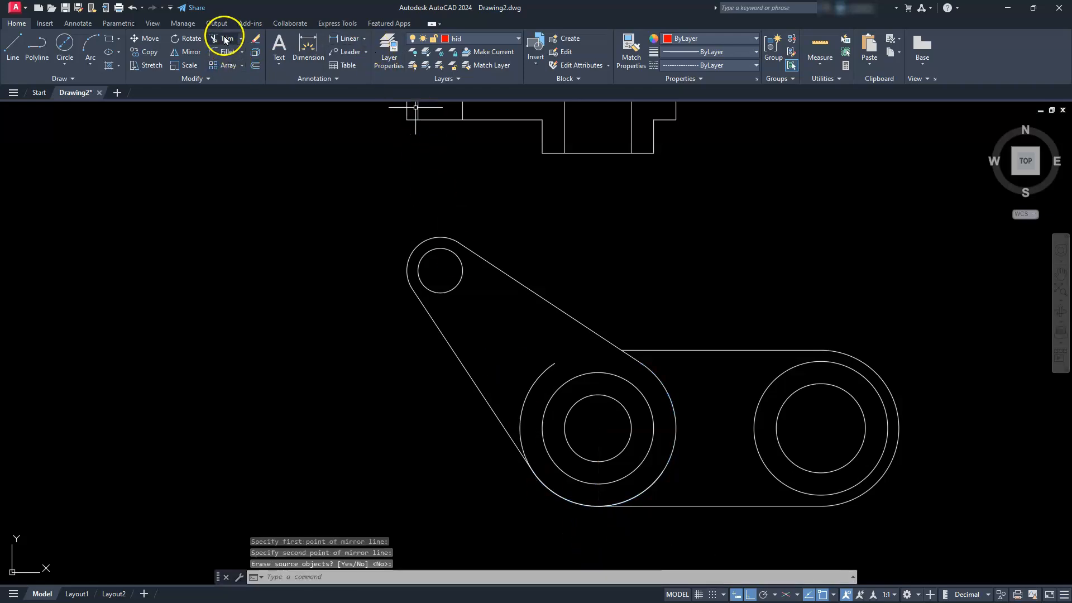
- Extend the upper end of the mirrored arc over the middle boss to the slanted upper edge of the arm
click(240, 40)
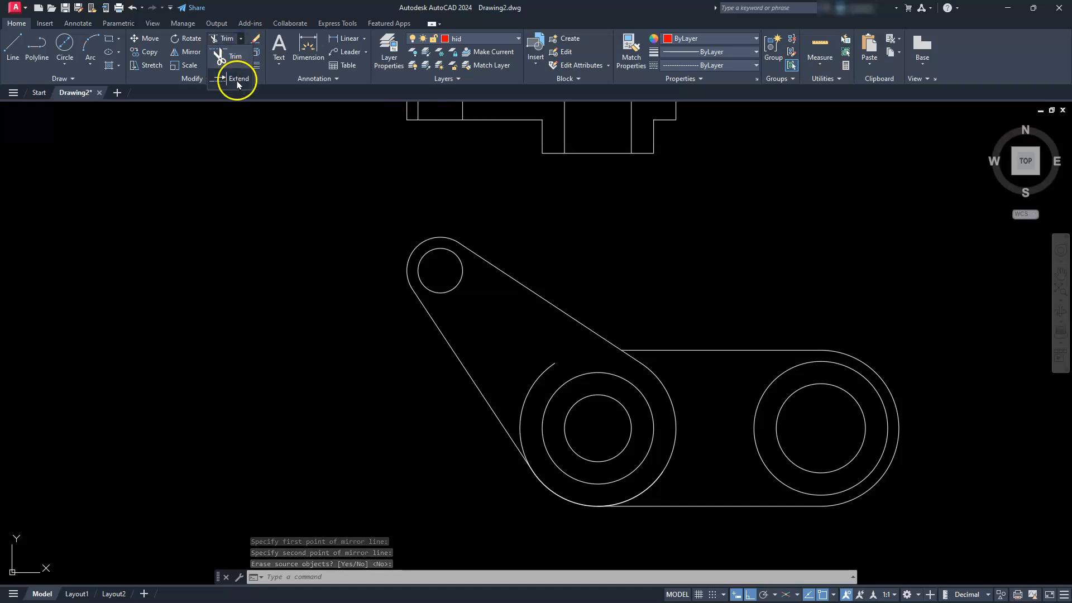
click(235, 79)
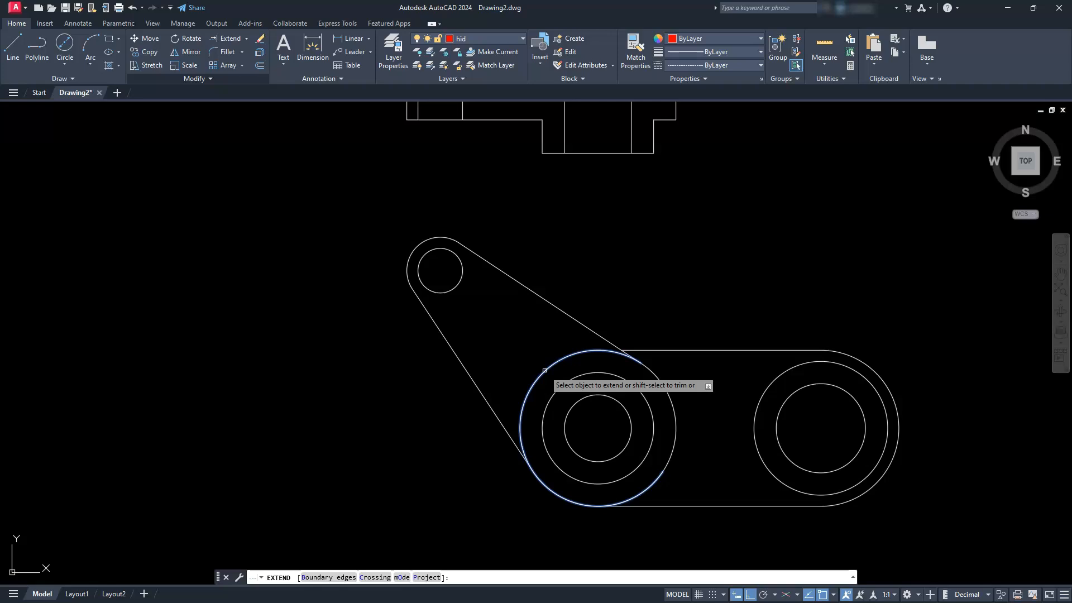
click(544, 370)
scroll(502, 490, up, 3)
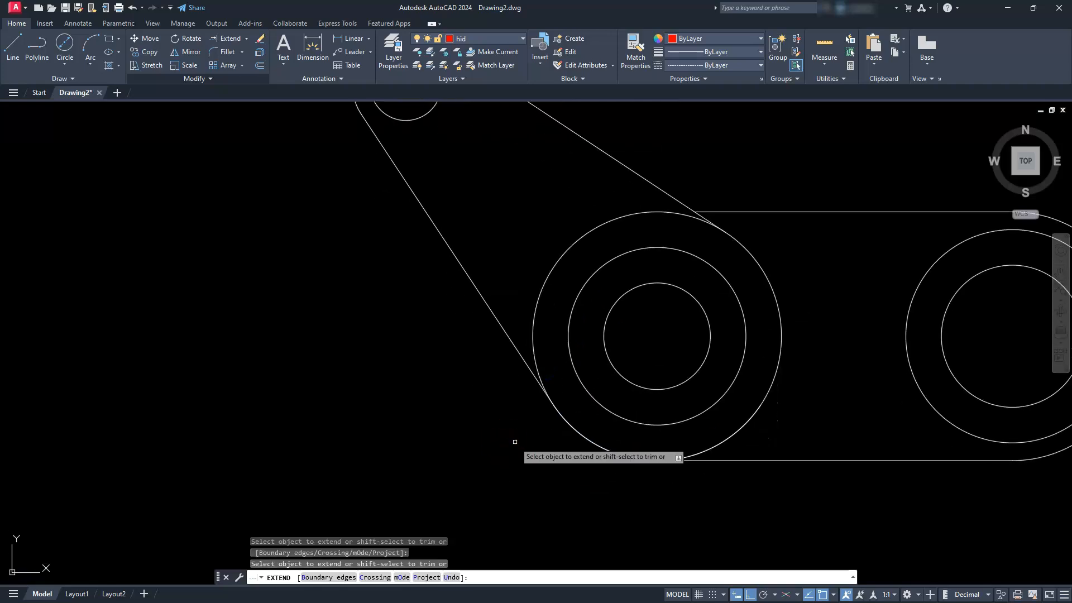
key(Escape)
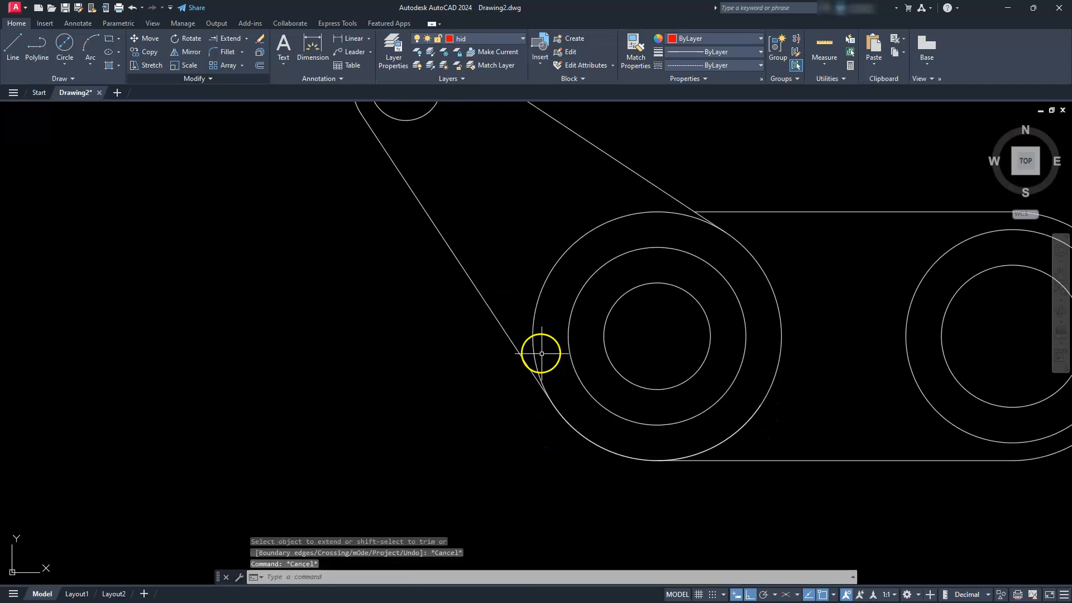
- Trim the part of the mirrored arc that overlaps the original outer arc at the lower left of the middle boss
click(534, 350)
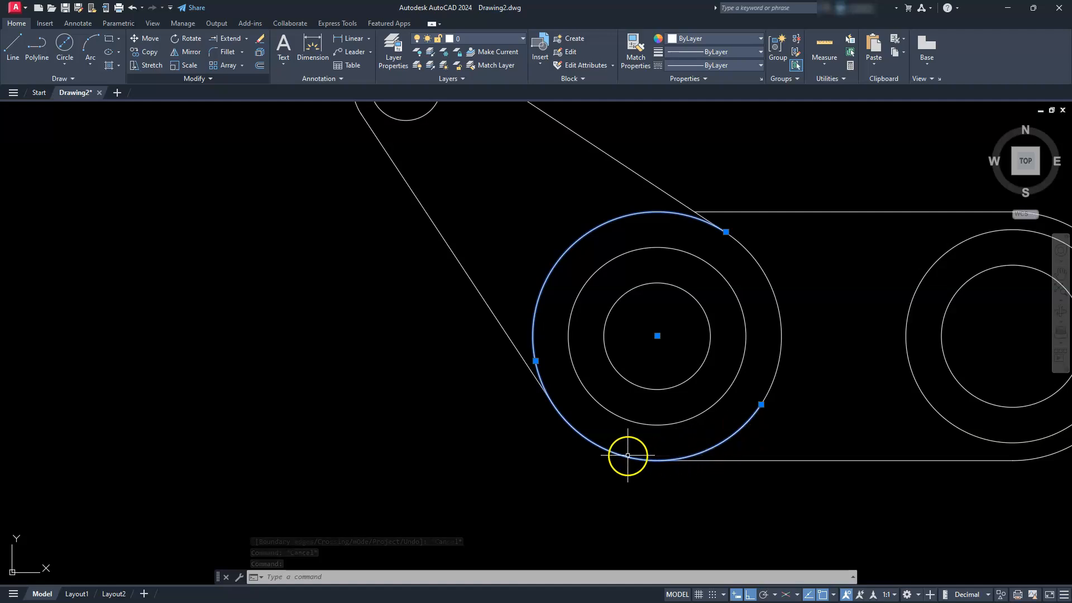
key(Escape)
key(Escape)
click(248, 42)
click(226, 54)
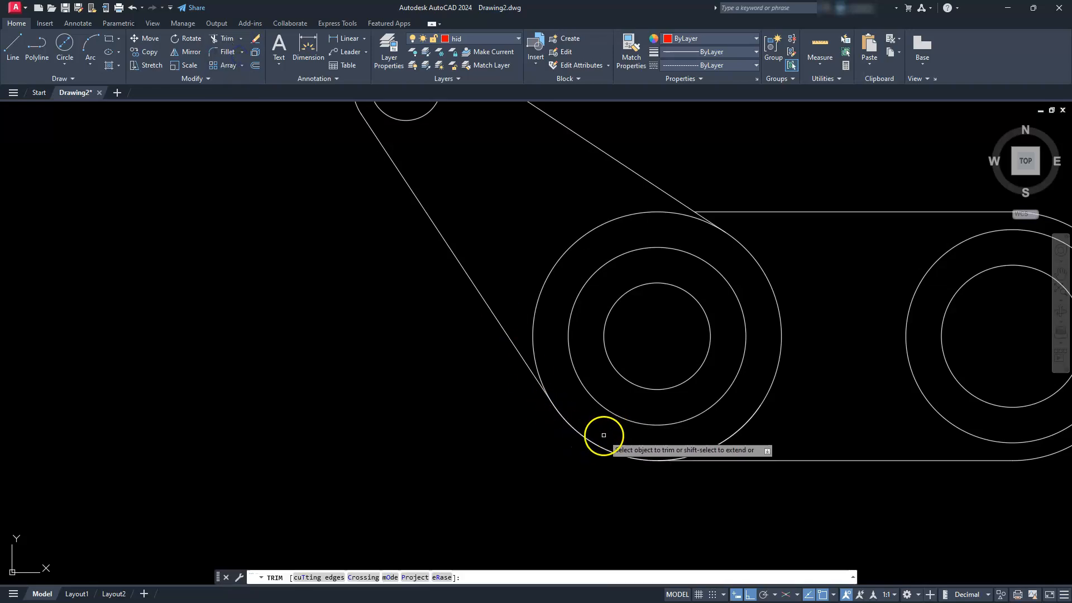
click(590, 441)
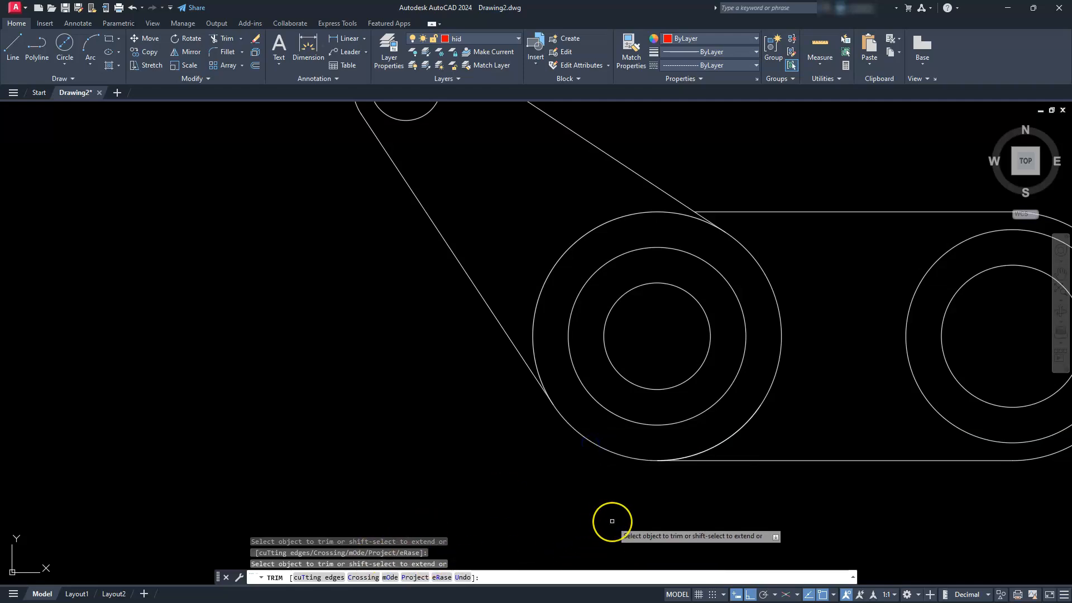
key(Escape)
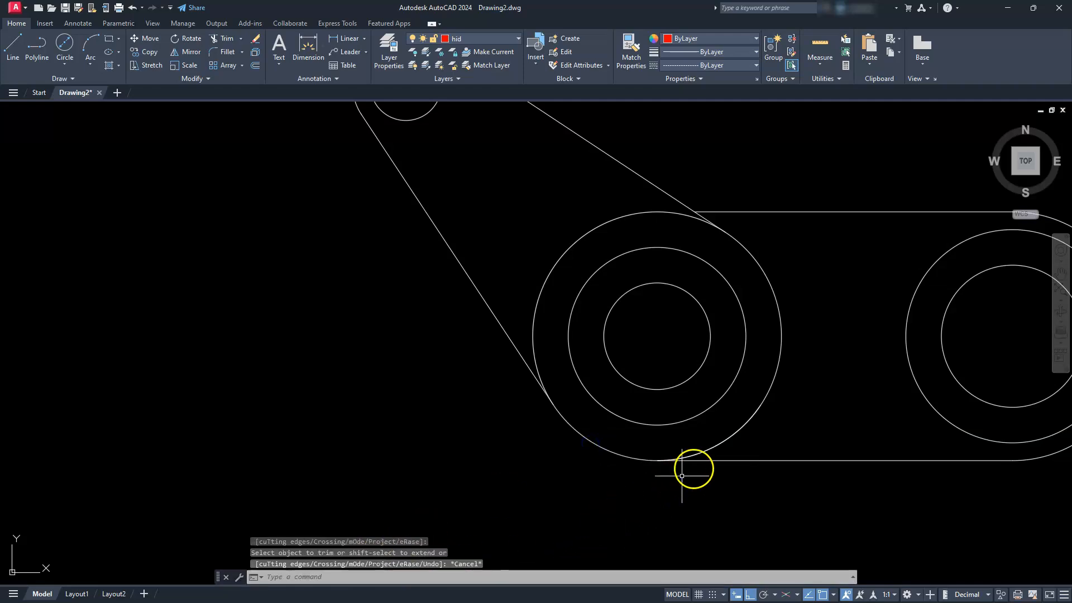
click(721, 442)
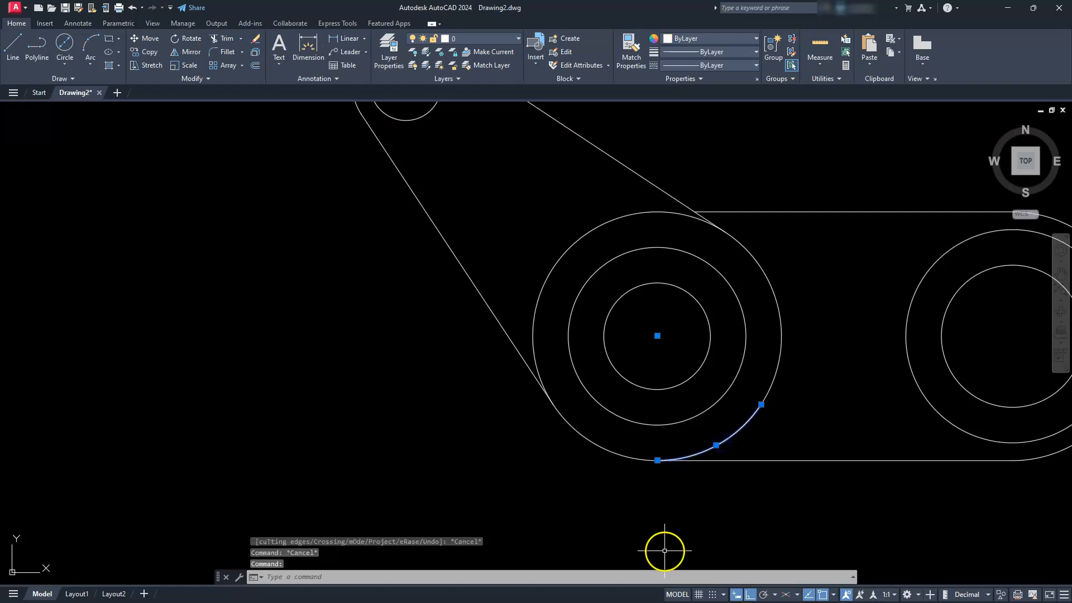
key(Escape)
key(Escape)
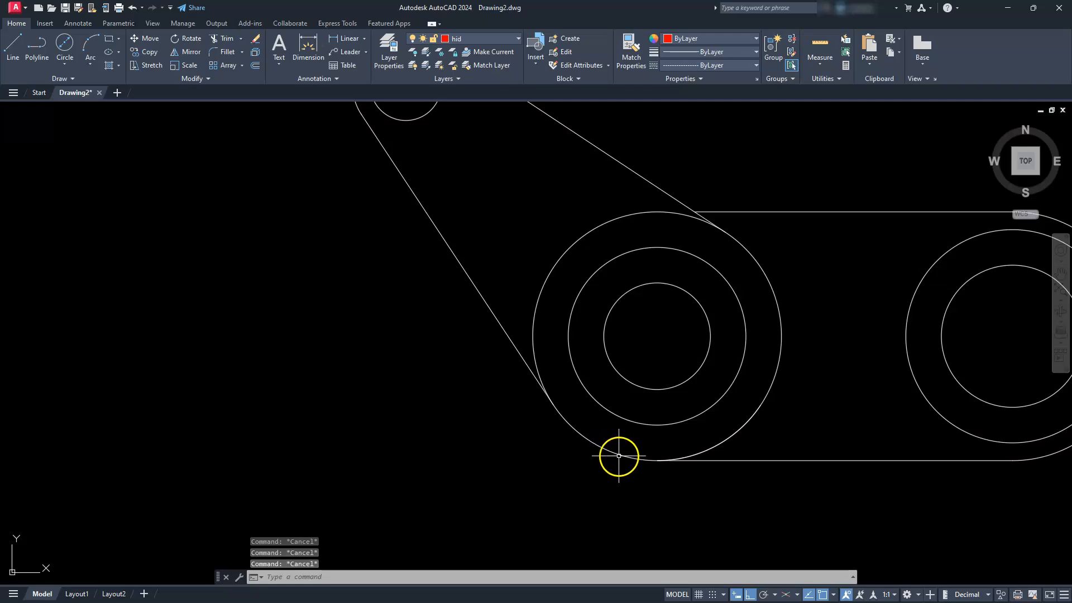
scroll(619, 455, down, 6)
scroll(602, 421, up, 2)
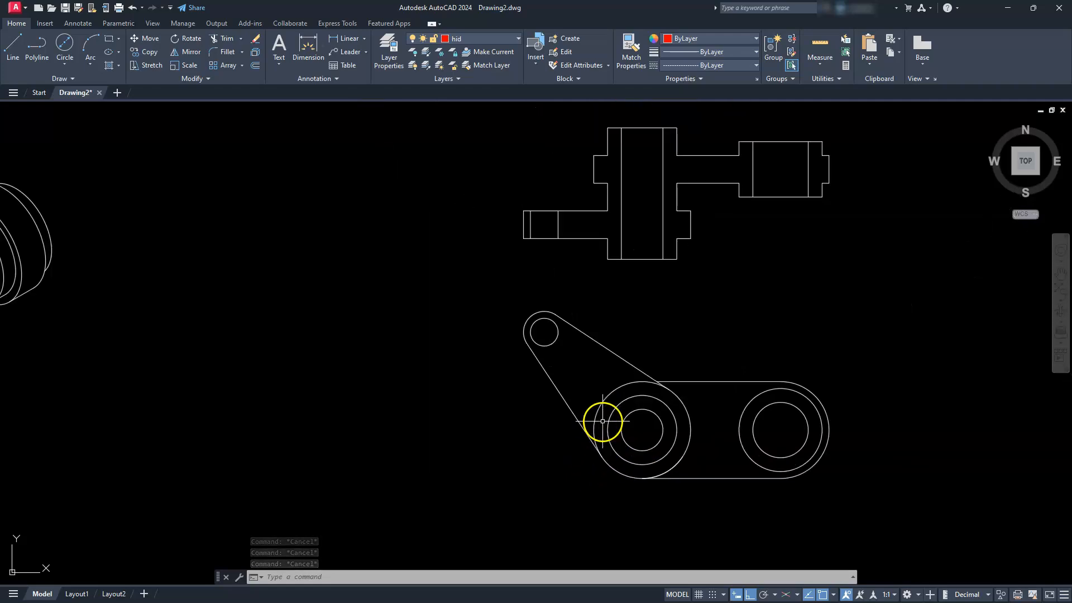
scroll(602, 421, down, 2)
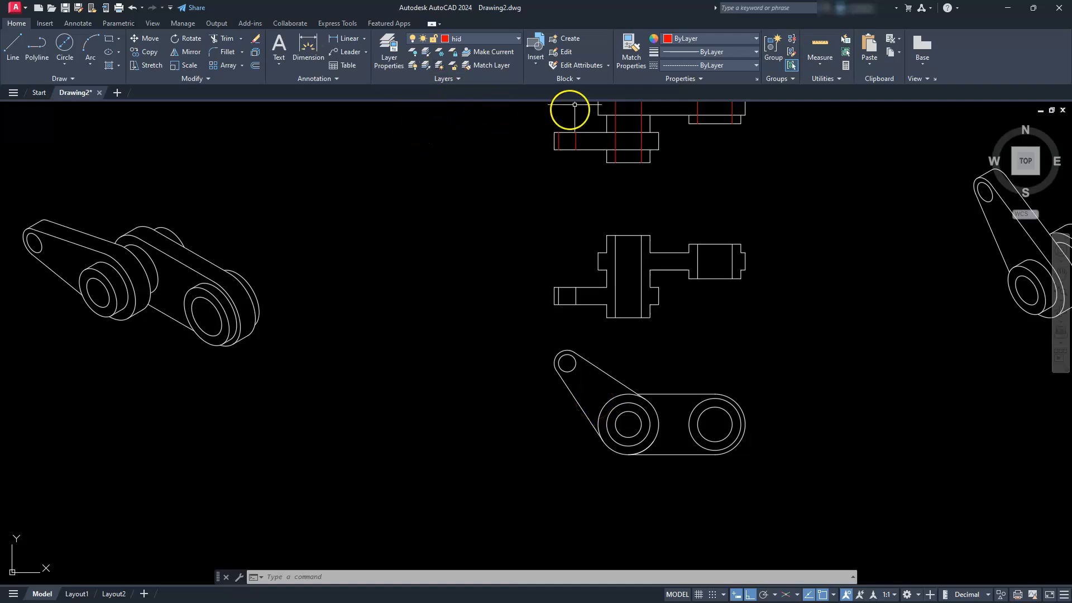
click(626, 44)
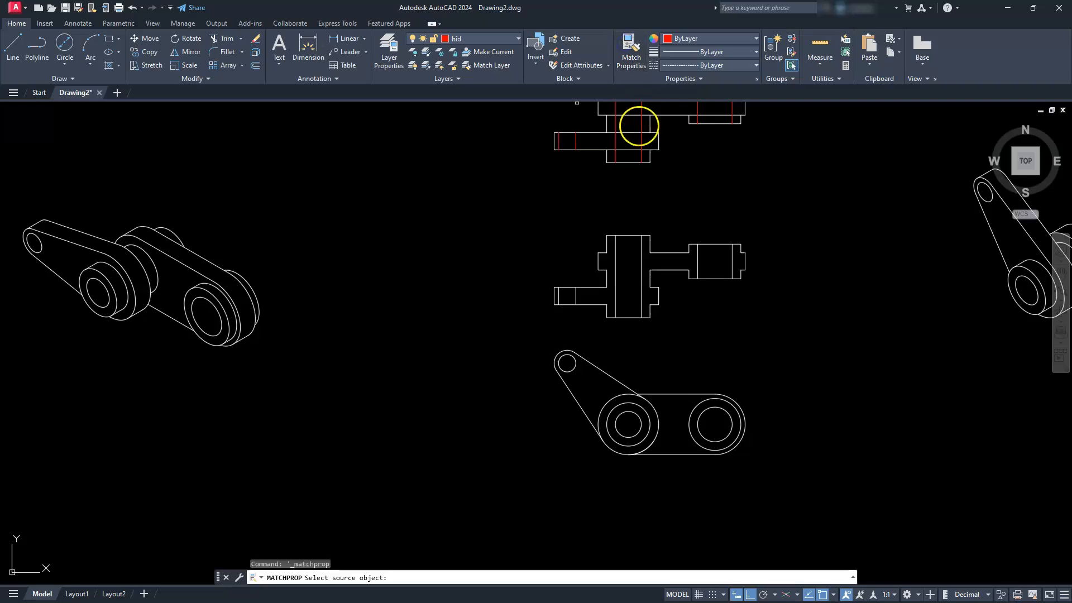
click(640, 129)
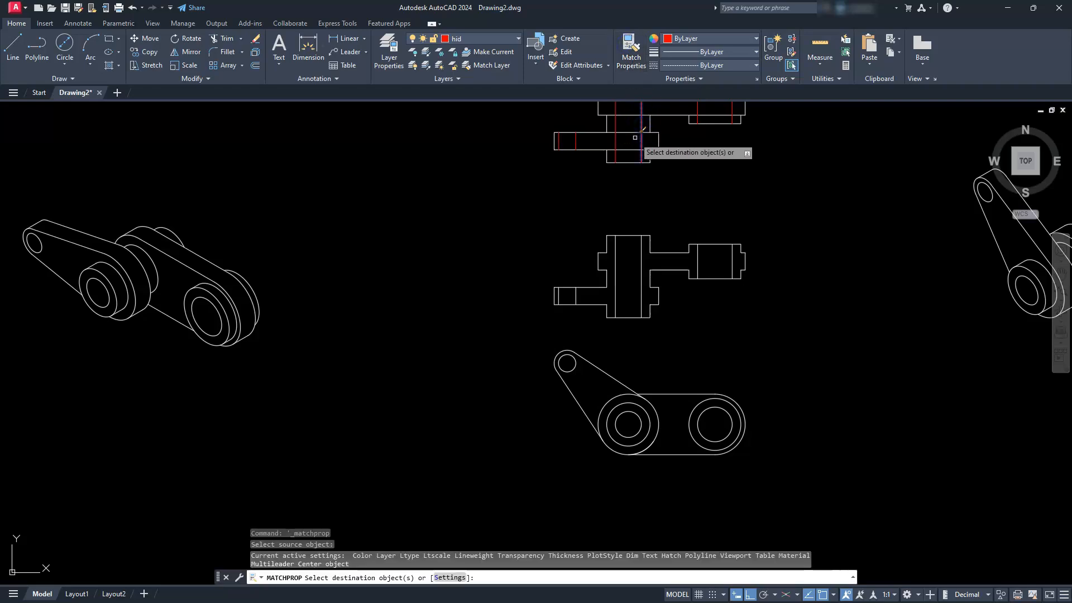
right_click(608, 320)
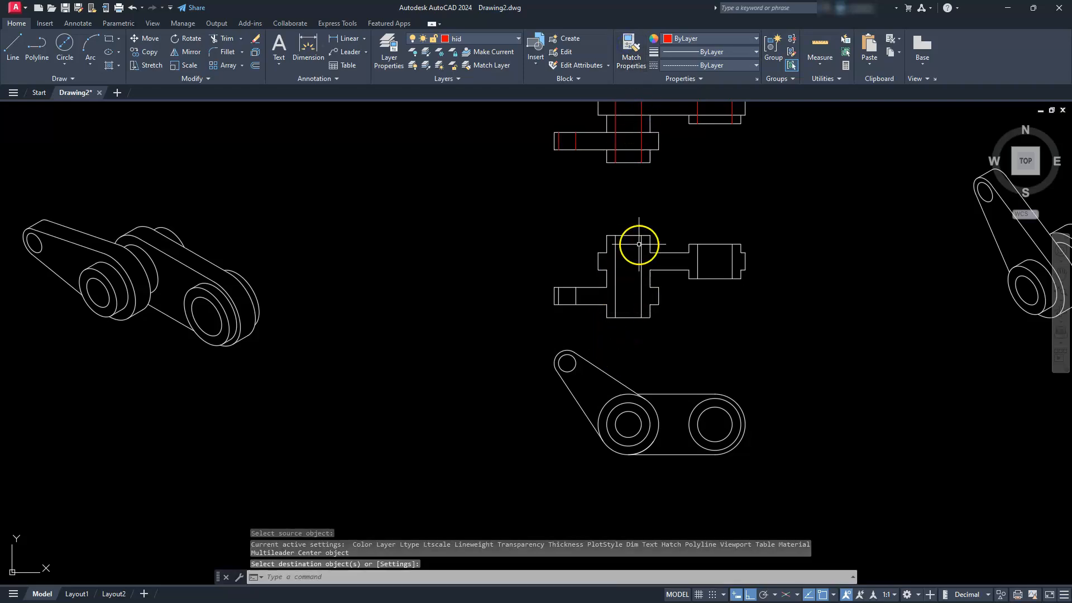
- Match the mirrored arc around the middle boss of the angled link view to a red hidden line in the view above
click(631, 53)
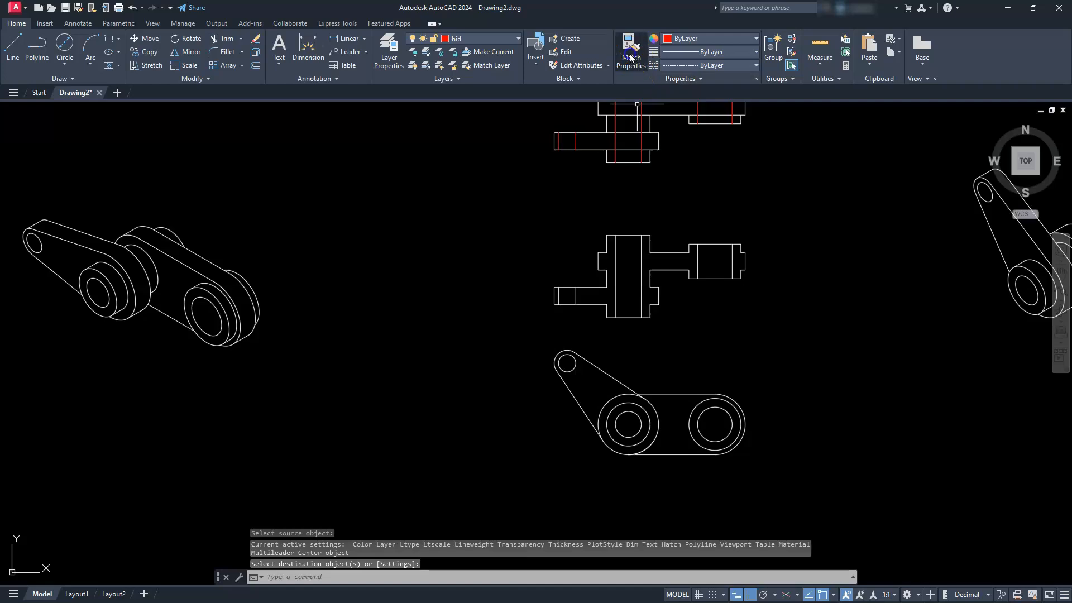
click(641, 149)
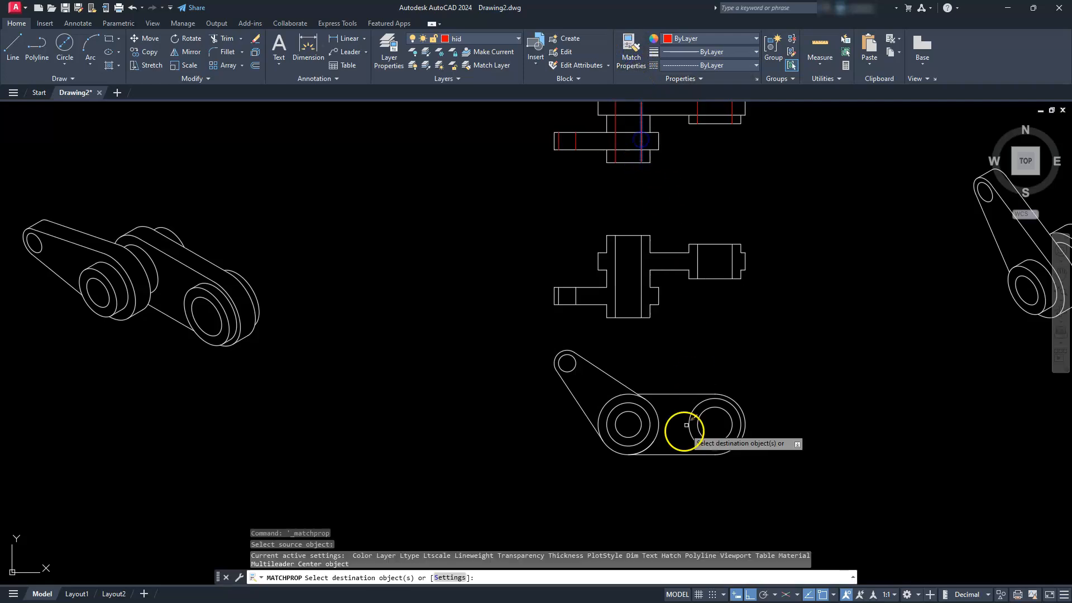
click(614, 395)
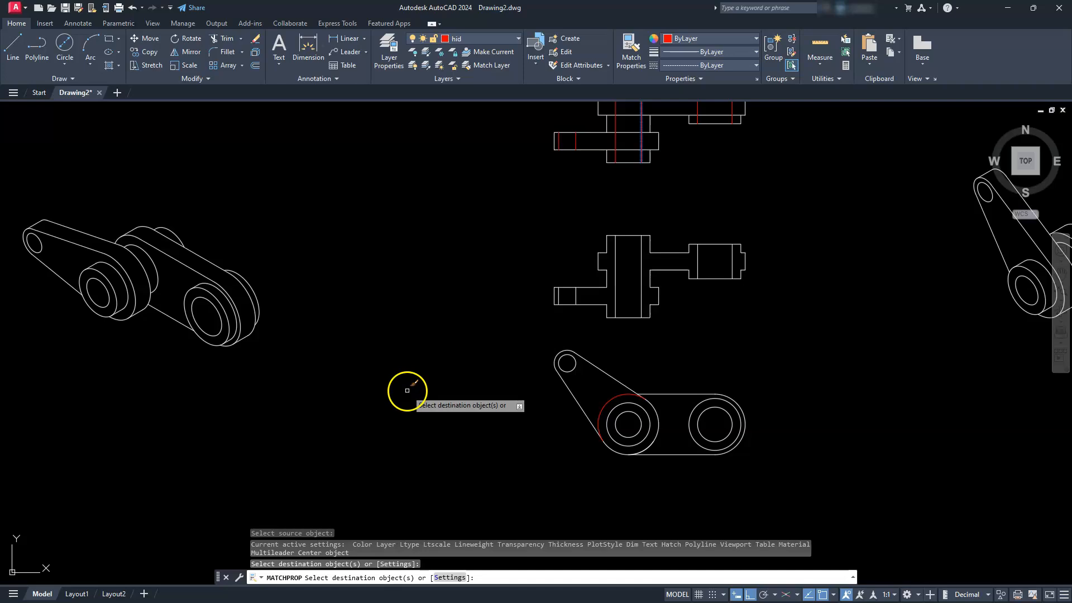
key(Escape)
- In the straight link view, mirror the middle boss's outer arc about a vertical line through the boss centre, keeping the original arc
middle_drag(277, 411, 754, 407)
middle_drag(301, 471, 558, 438)
scroll(446, 404, up, 6)
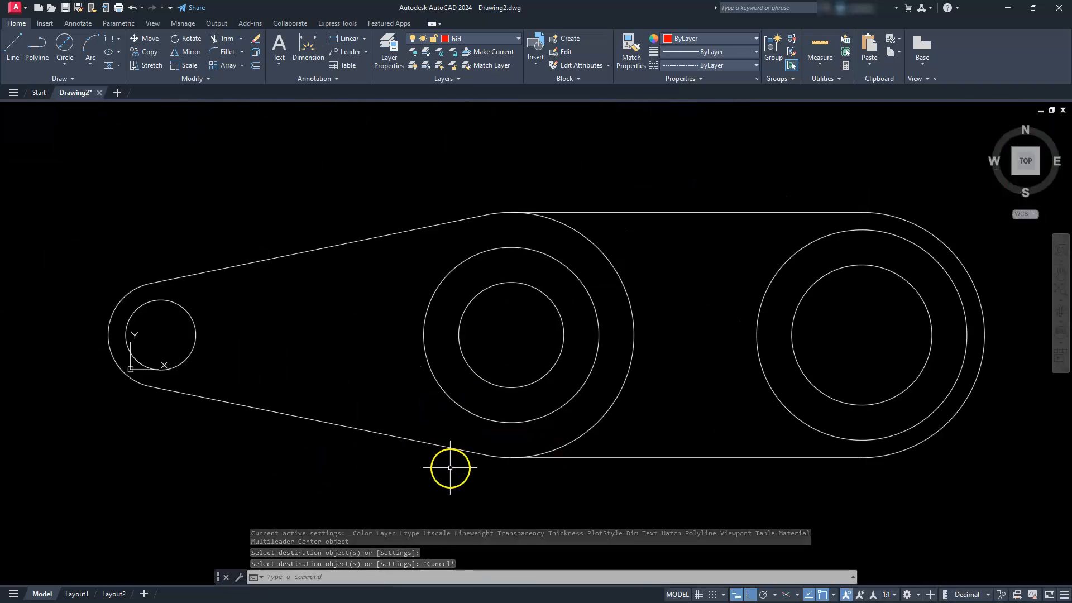
key(Escape)
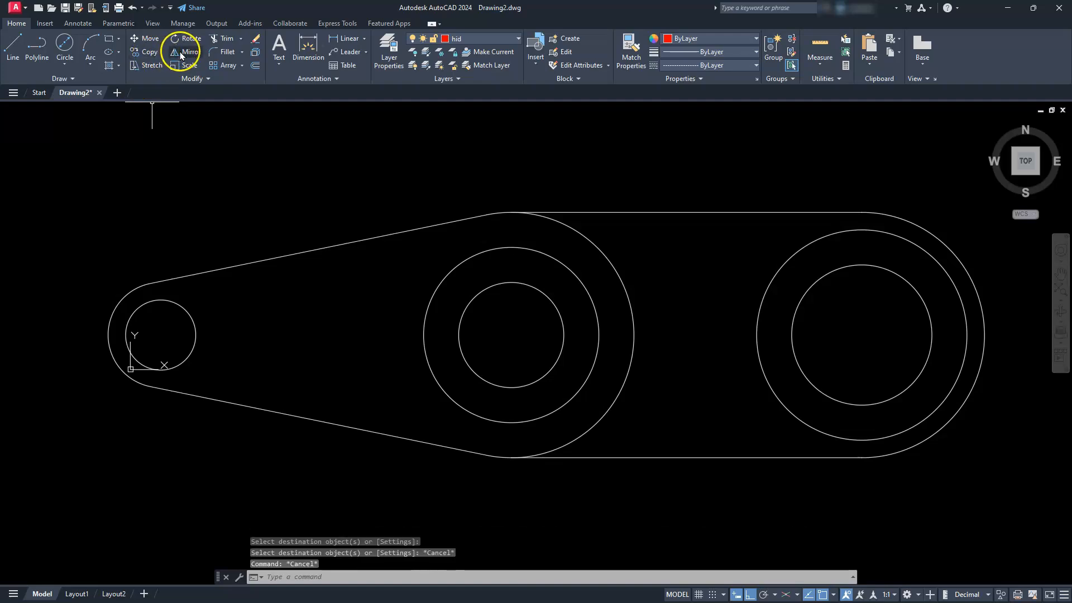
click(180, 52)
click(623, 285)
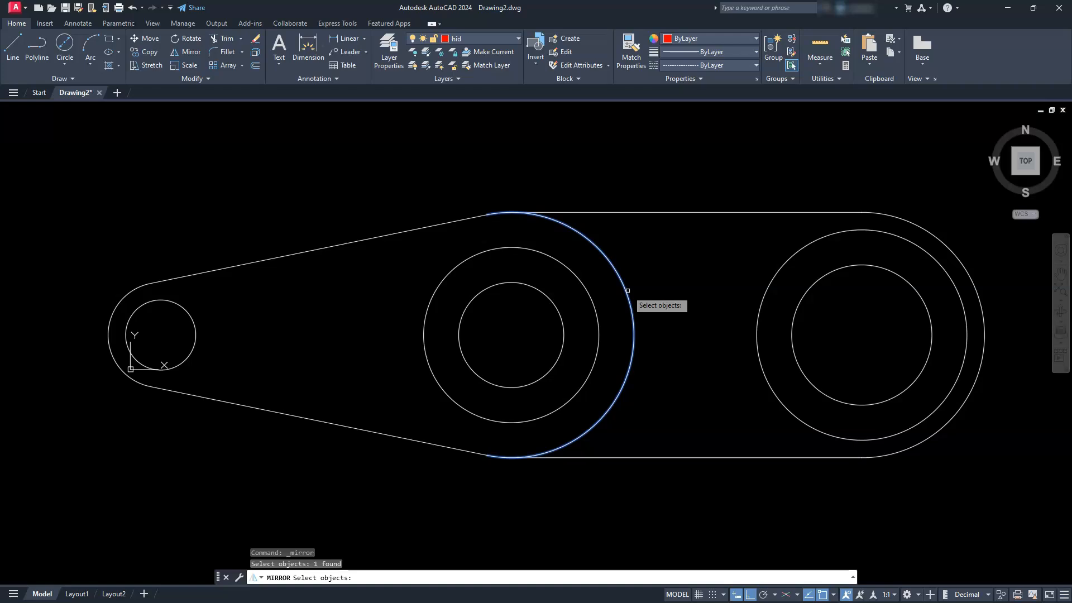
key(Return)
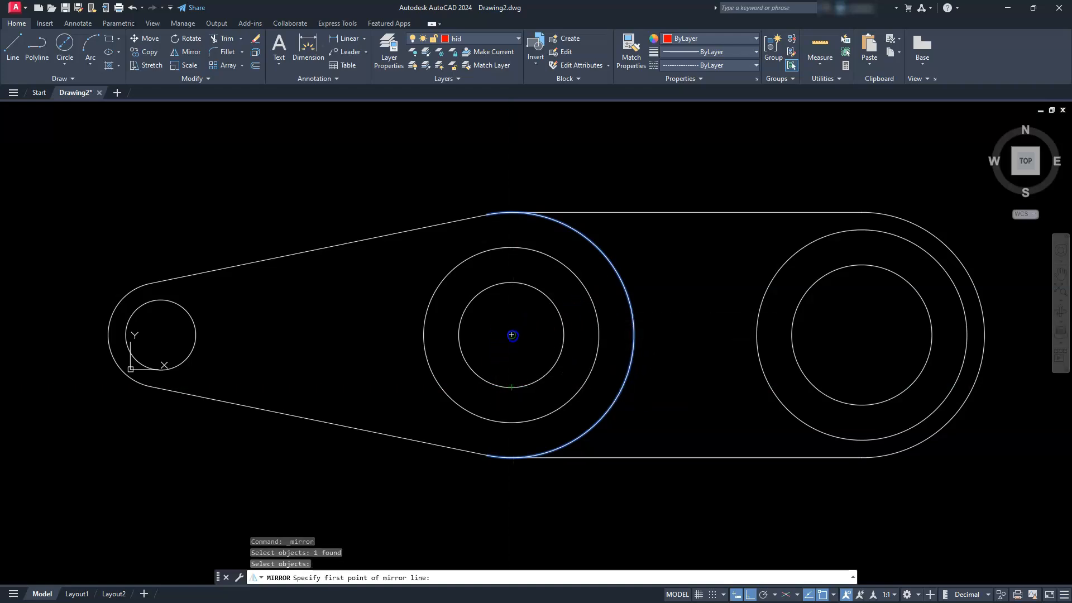
click(511, 335)
click(473, 516)
key(Return)
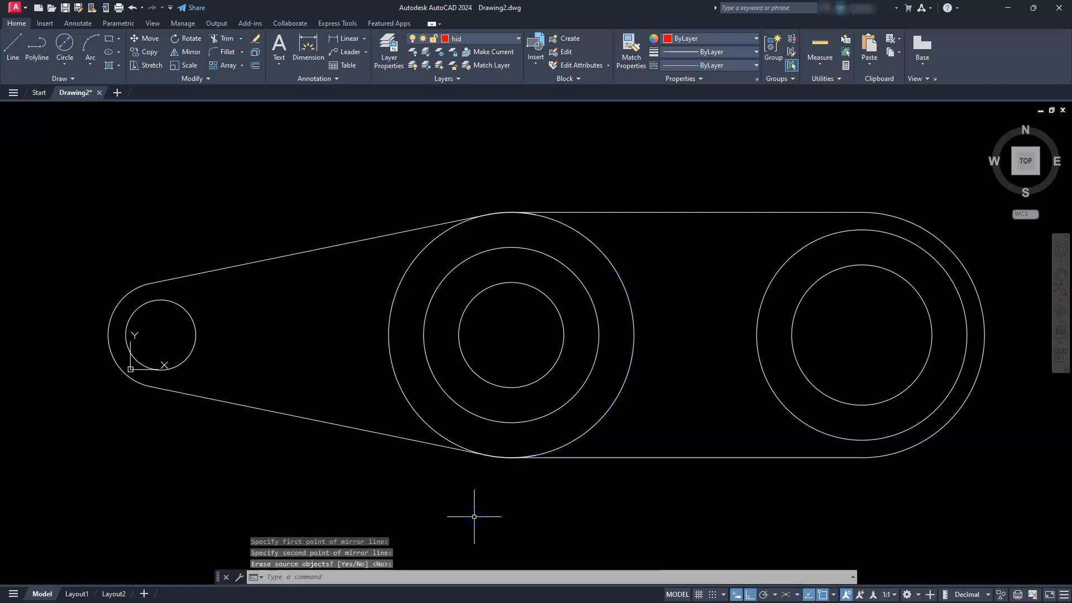
- Match the mirrored arc in the straight link view to a red hidden line in the view above it
scroll(483, 400, down, 4)
scroll(464, 224, down, 3)
middle_drag(464, 225, 463, 319)
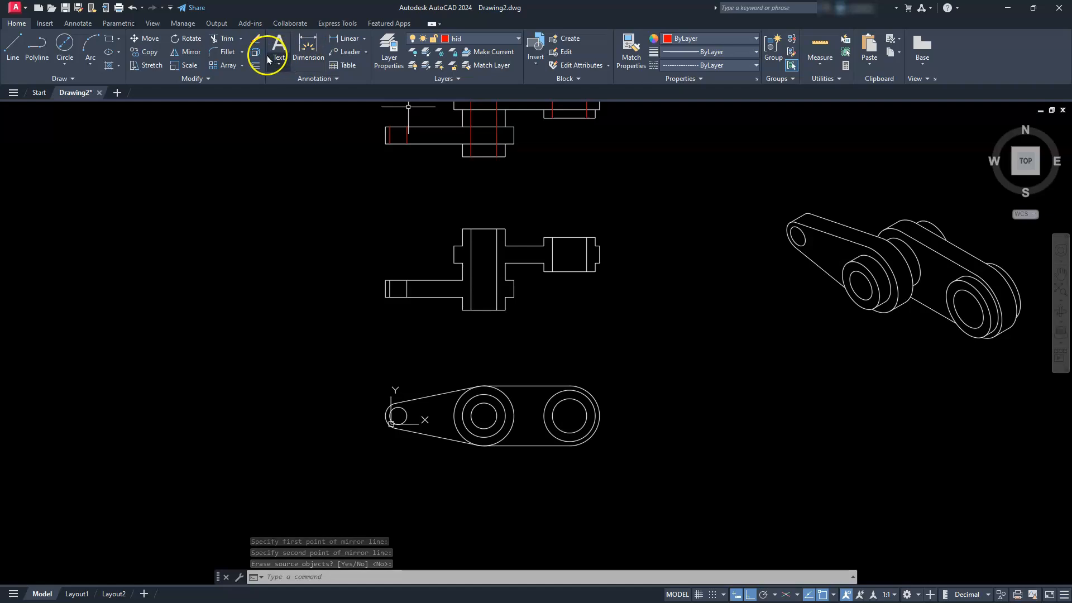
click(630, 45)
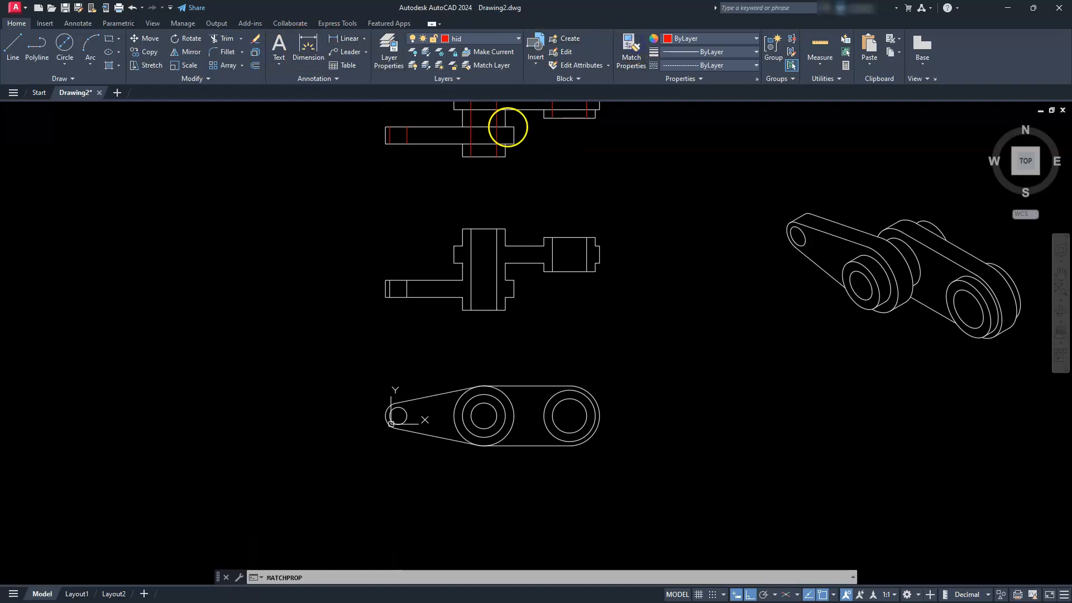
click(495, 122)
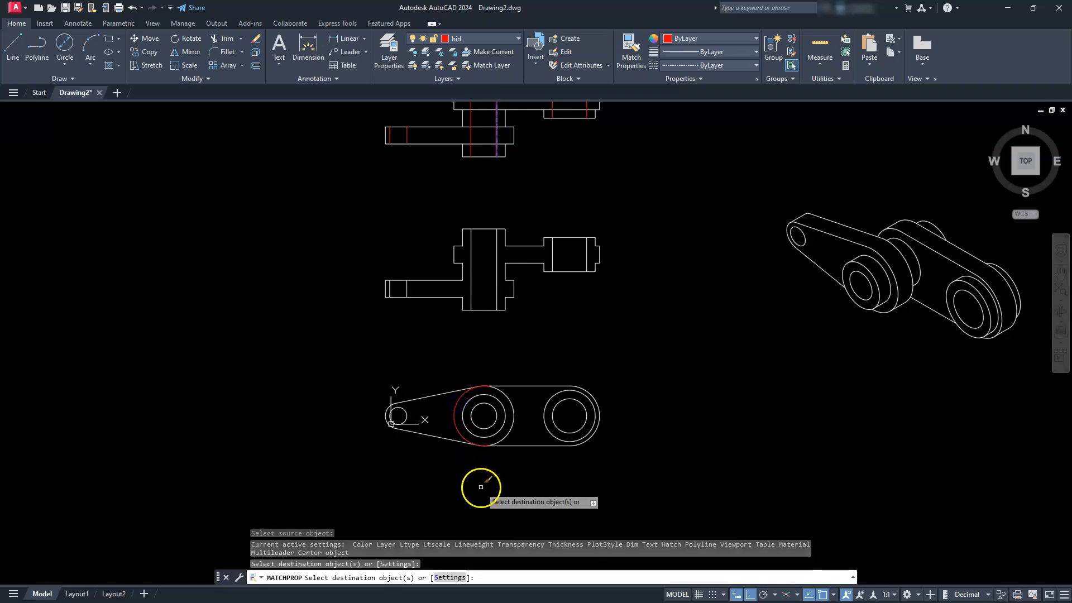
scroll(471, 450, up, 4)
key(Escape)
scroll(462, 454, up, 3)
key(Escape)
middle_drag(500, 425, 505, 472)
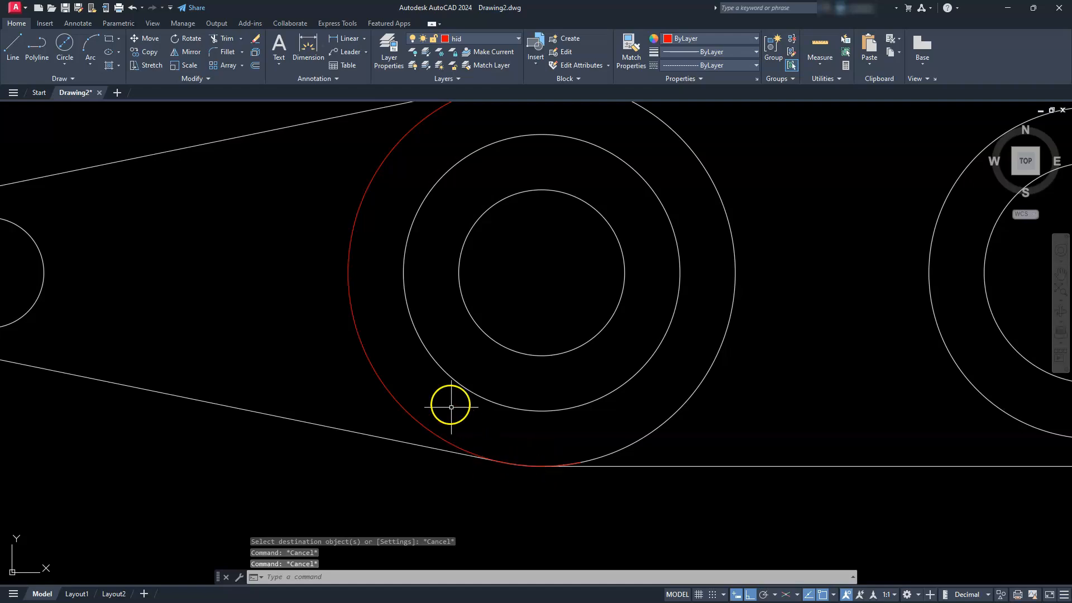
- Trim the red mirrored arc where it overlaps the original outer arc beside the slanted edges, above and below the middle boss
scroll(444, 387, down, 2)
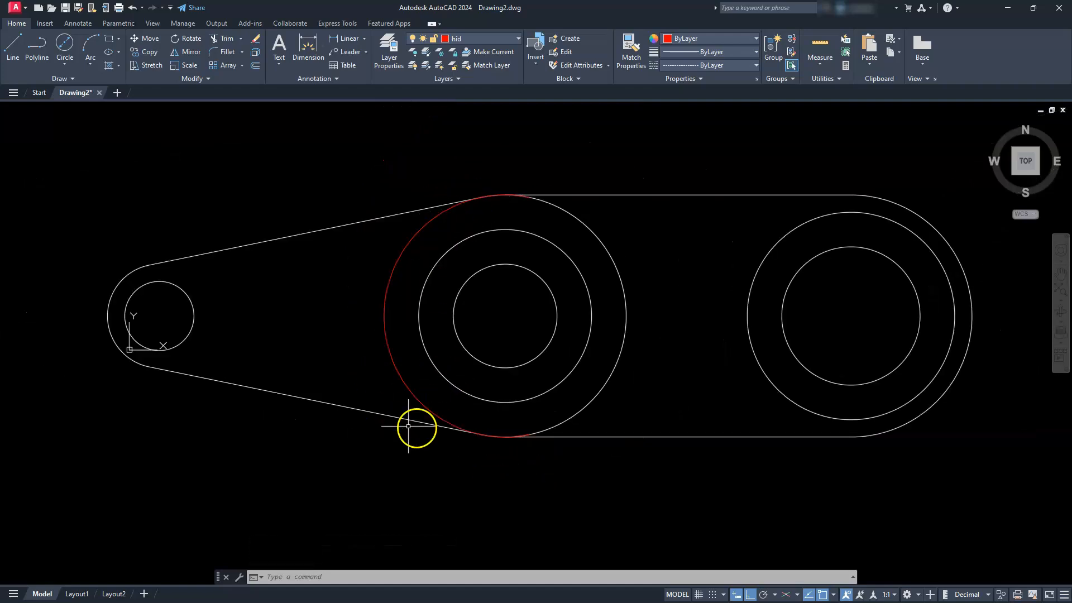
key(Escape)
key(Escape)
click(232, 41)
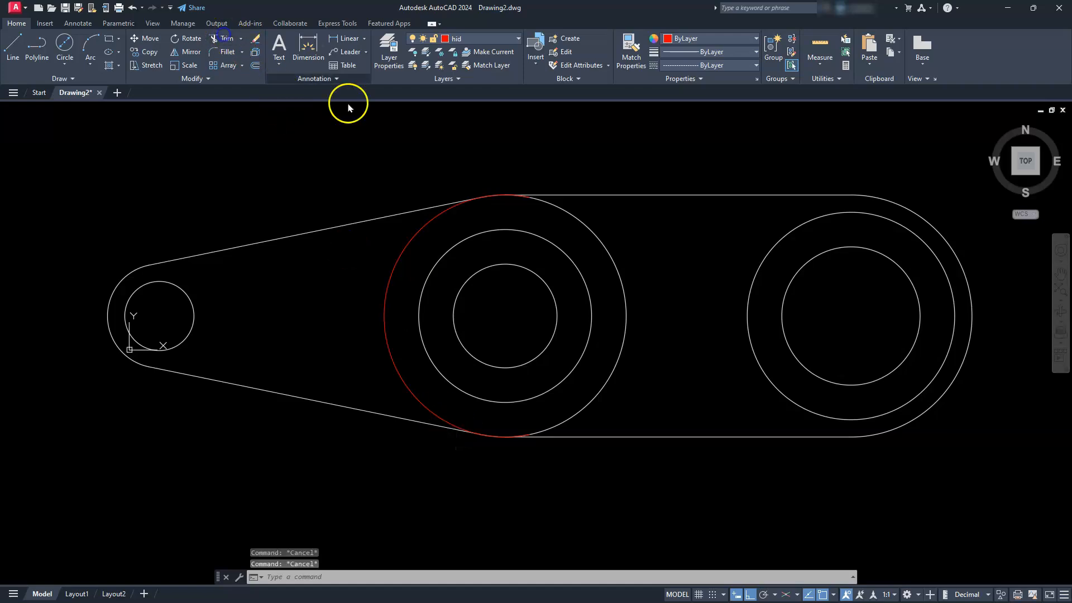
click(493, 195)
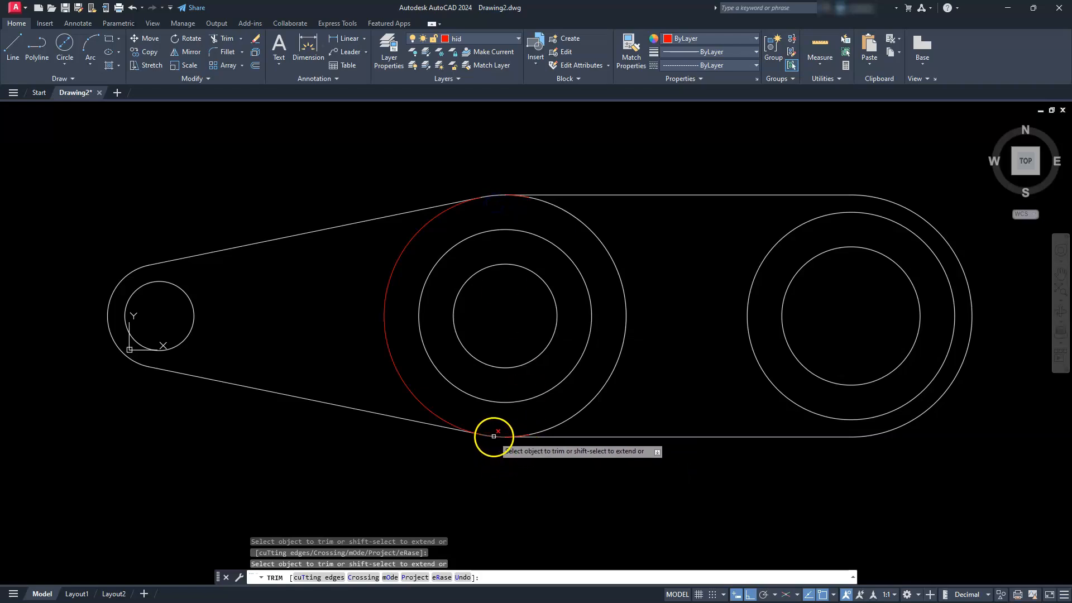
key(Escape)
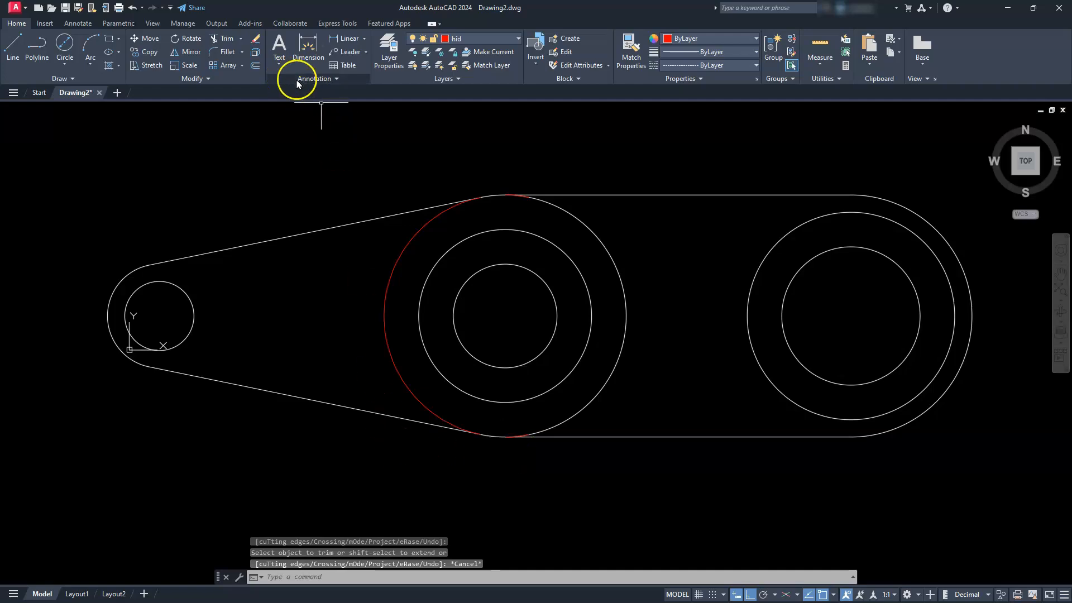
- Delete duplicate objects across the whole drawing with Overkill, using the default comparison settings
click(313, 79)
click(197, 77)
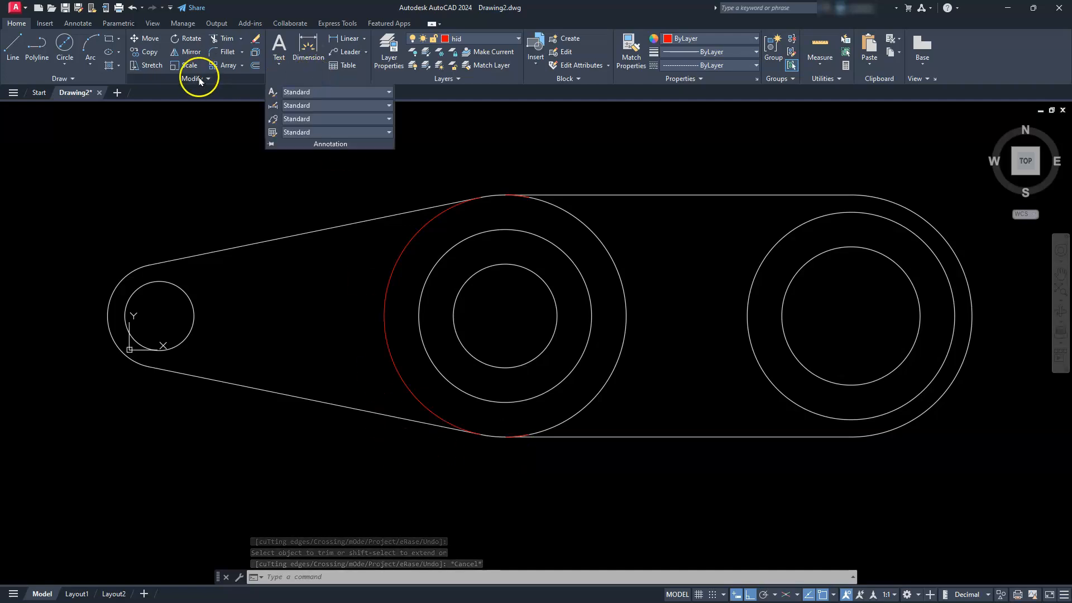
click(222, 107)
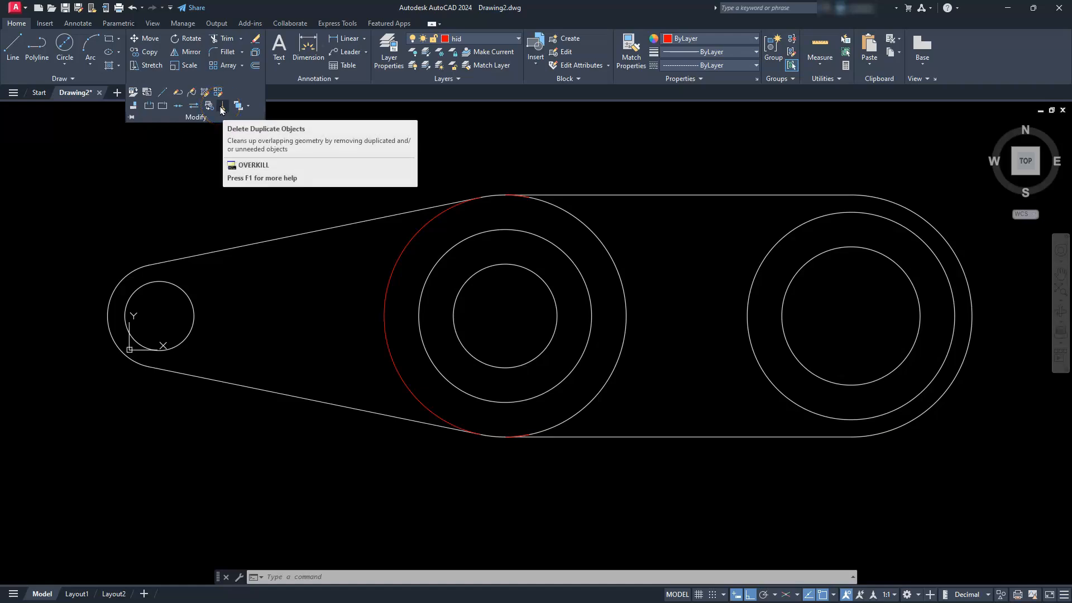
click(222, 107)
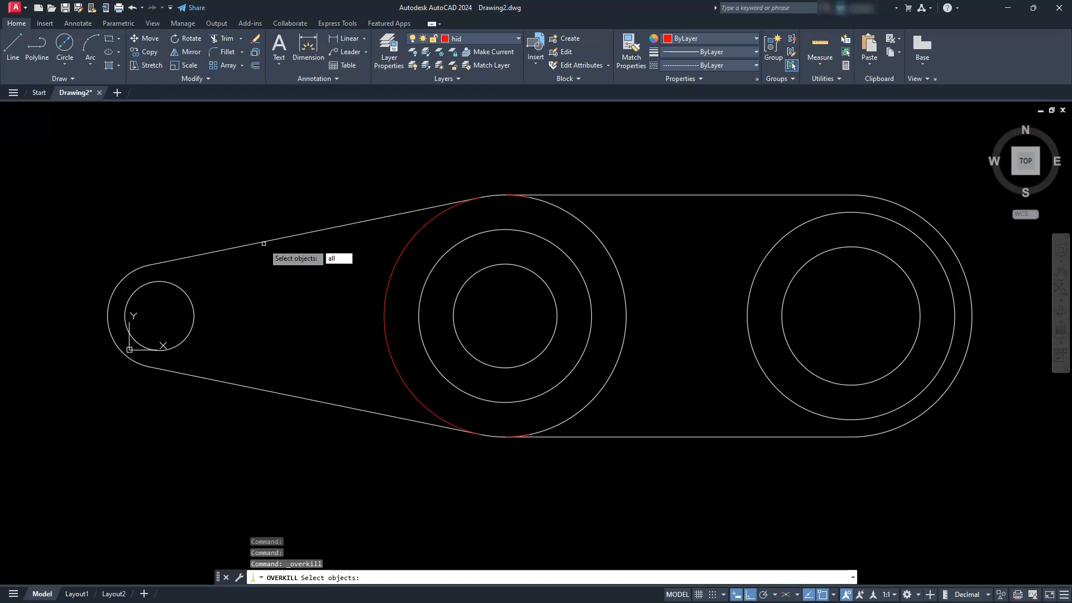
key(Return)
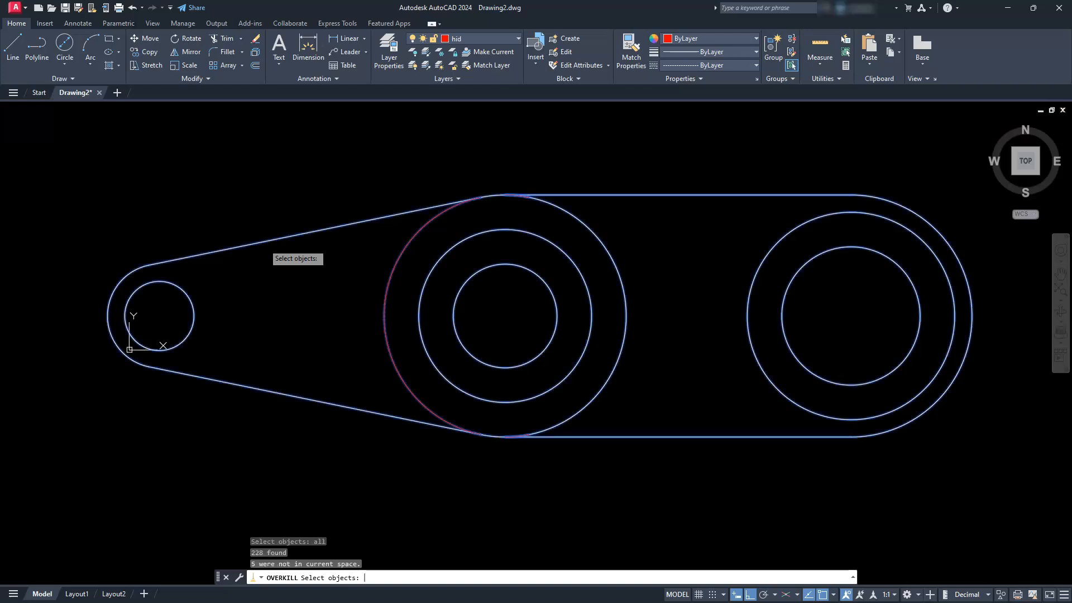
key(Return)
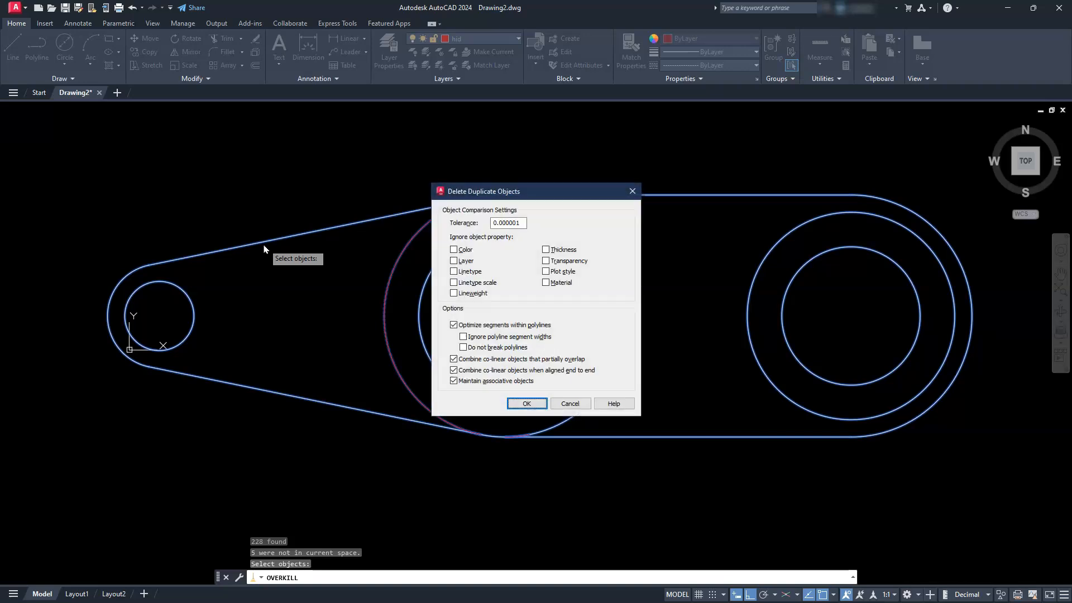
click(525, 403)
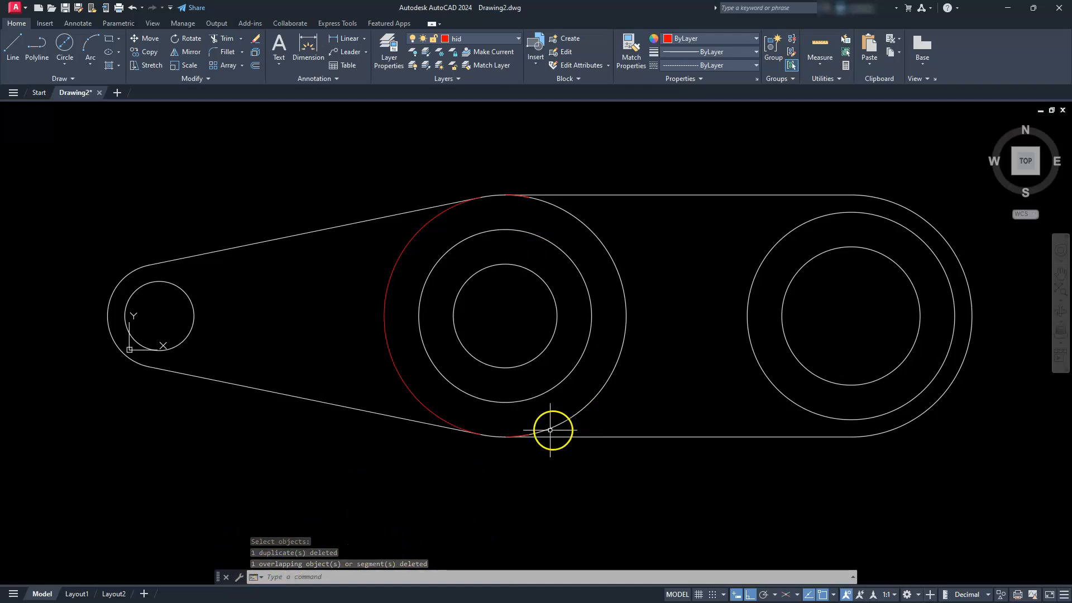
- Delete the two short red arc remnants at the upper and lower tangent points of the middle boss
click(515, 436)
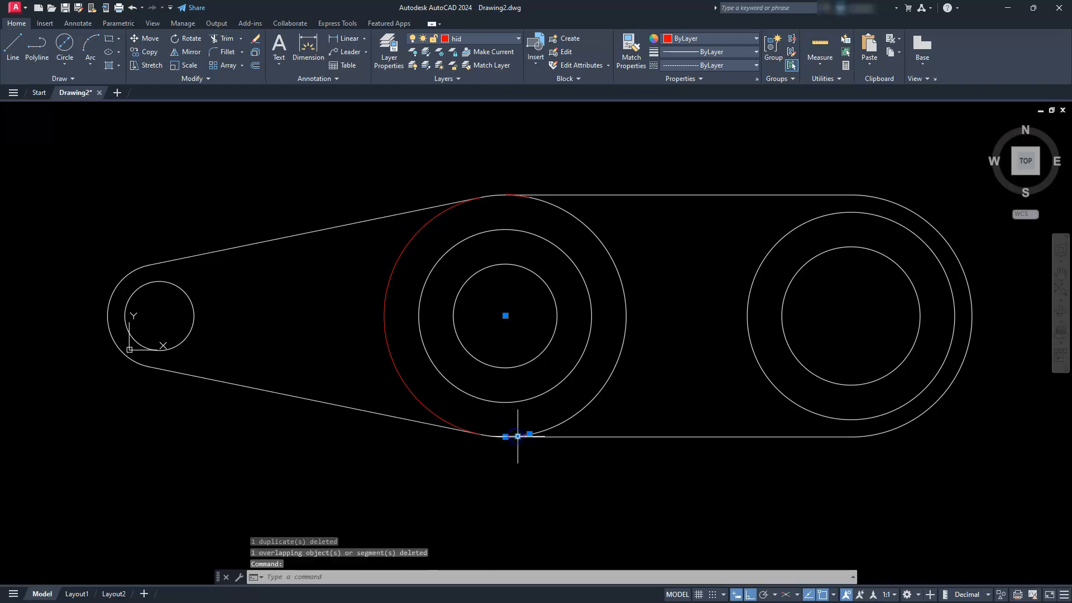
click(532, 200)
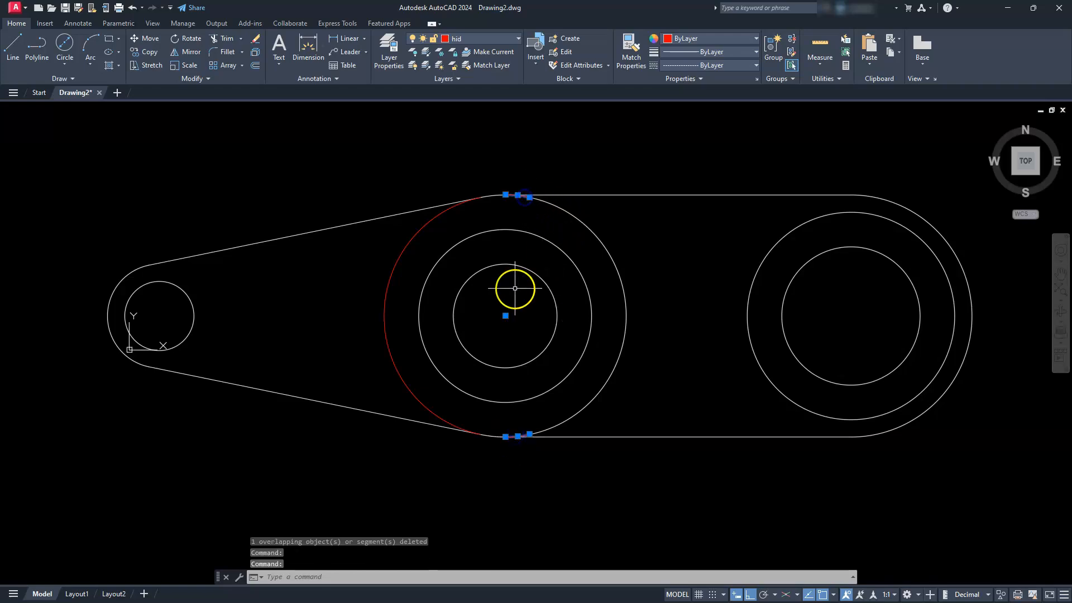
key(Delete)
- Make layer 0 the current layer
scroll(515, 288, down, 8)
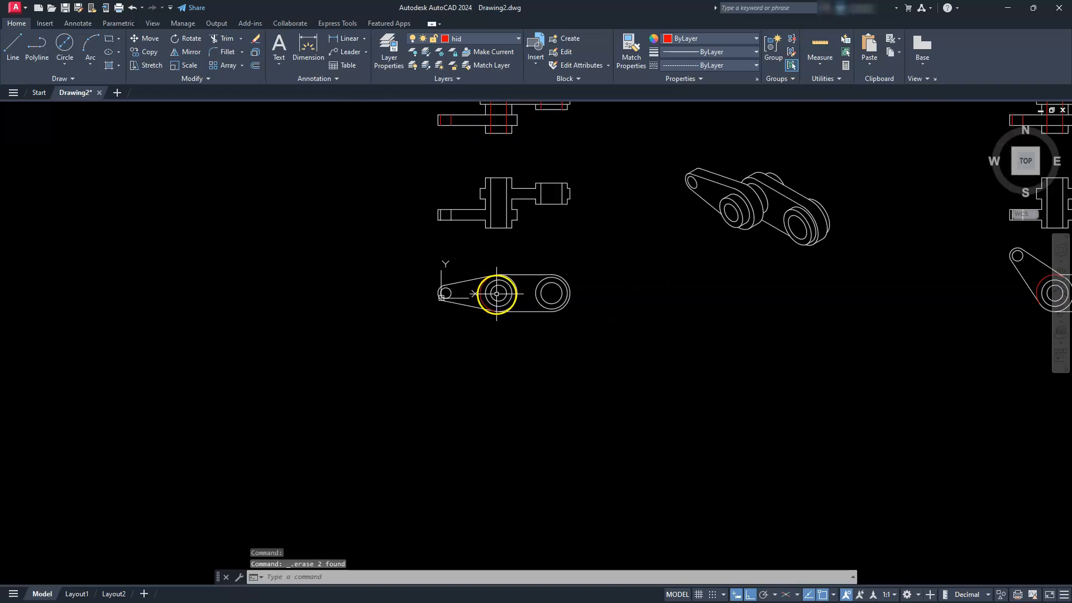
middle_drag(677, 294, 402, 294)
scroll(763, 299, up, 7)
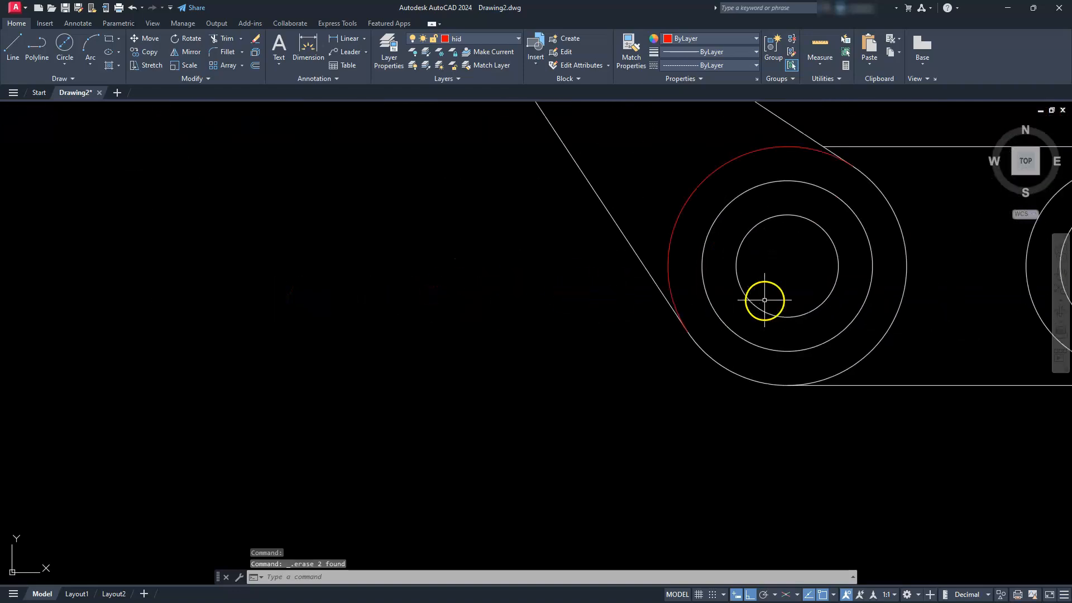
scroll(725, 251, down, 6)
middle_drag(646, 286, 617, 366)
scroll(383, 342, down, 4)
middle_drag(383, 342, 504, 354)
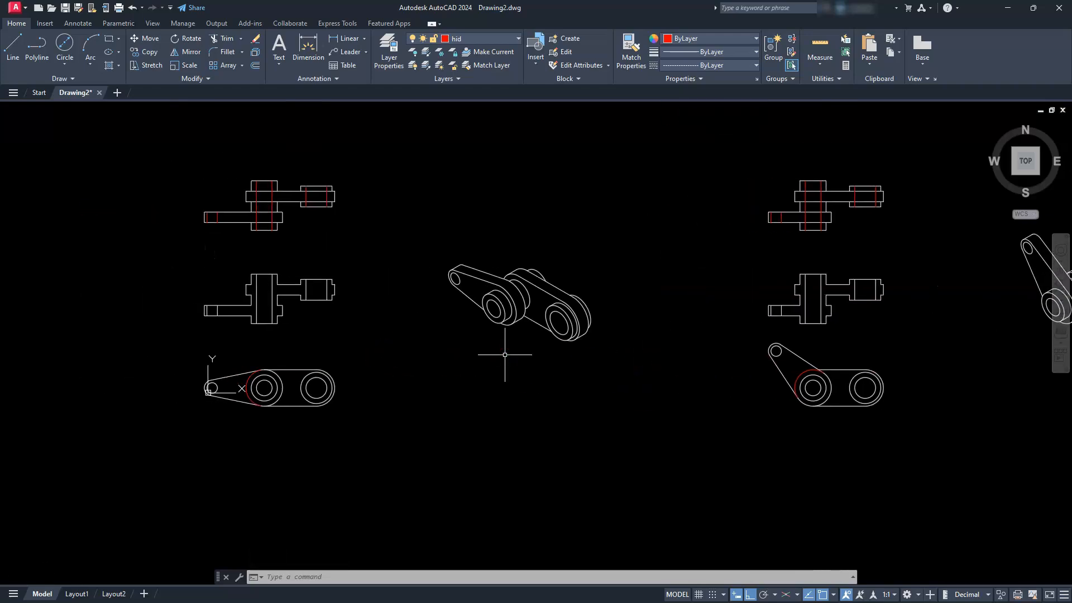
click(485, 38)
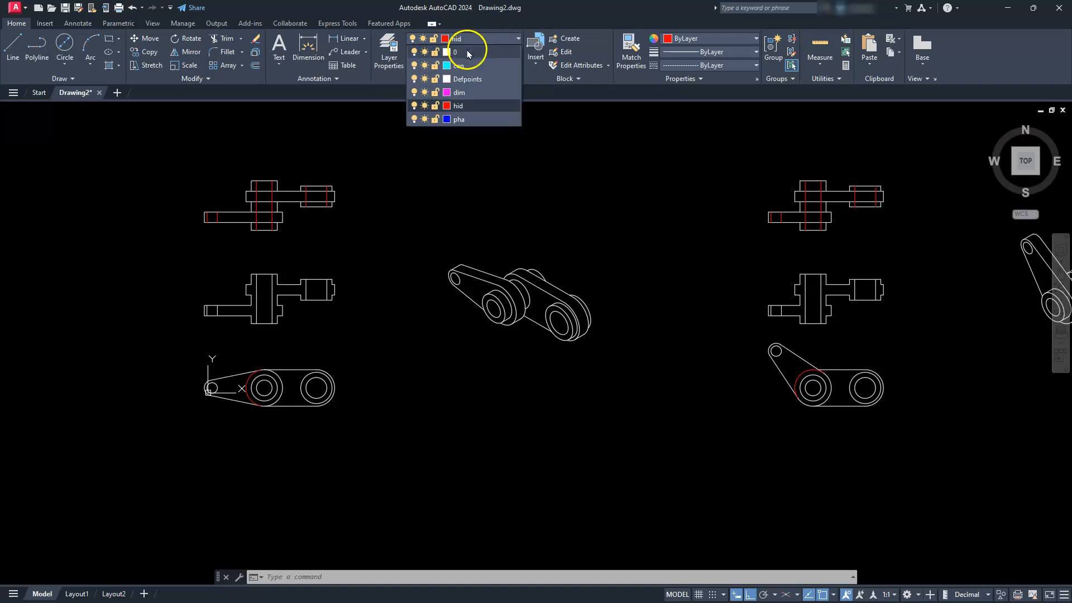
click(466, 51)
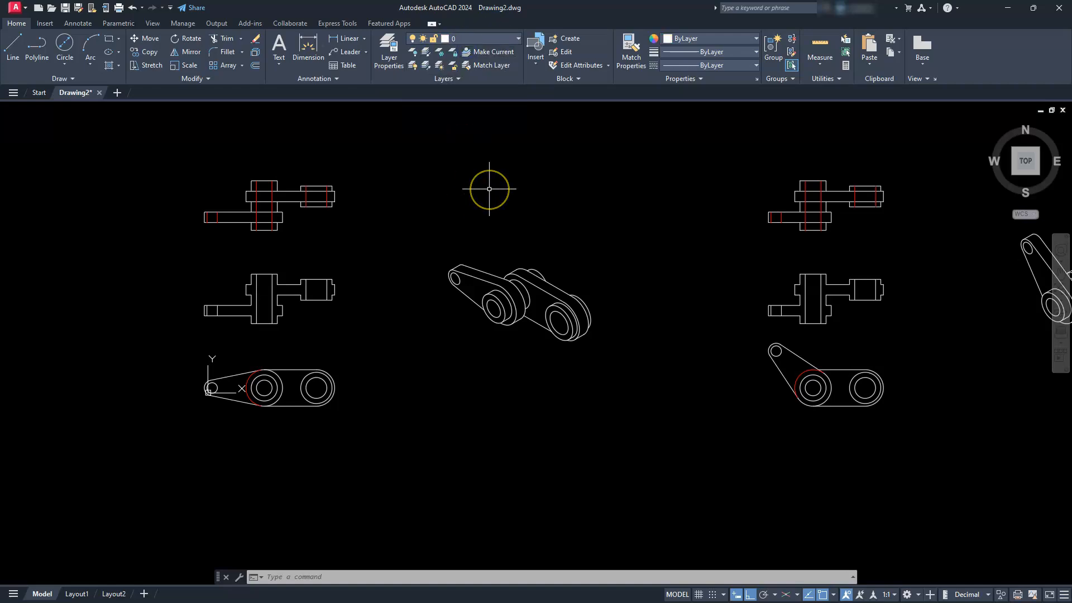
key(Delete)
key(Escape)
key(Escape)
- Set the CENTERLAYER variable to the cen layer
text(cen)
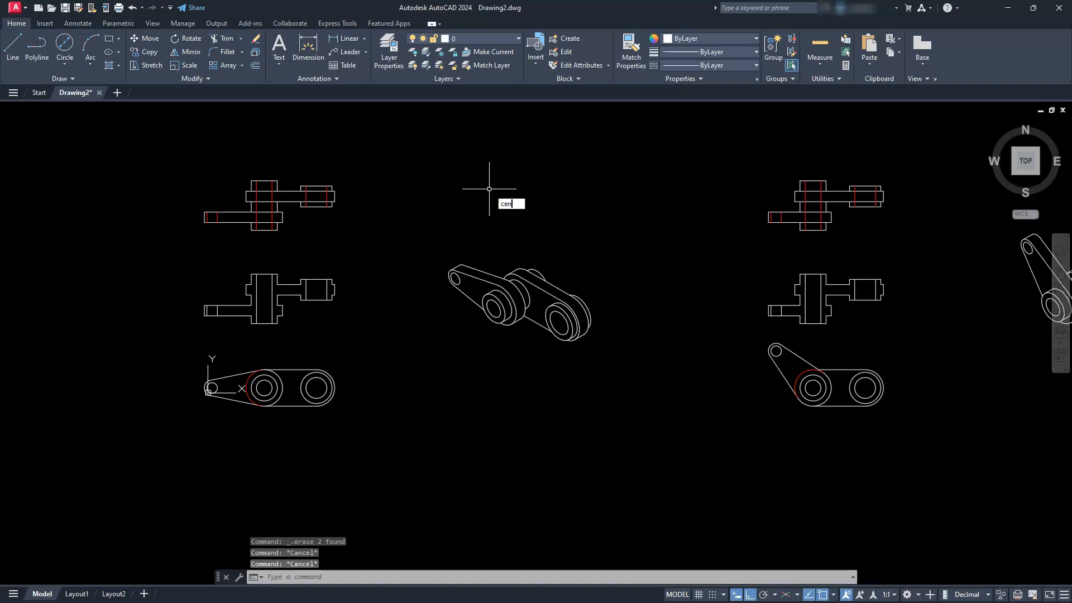
text(t)
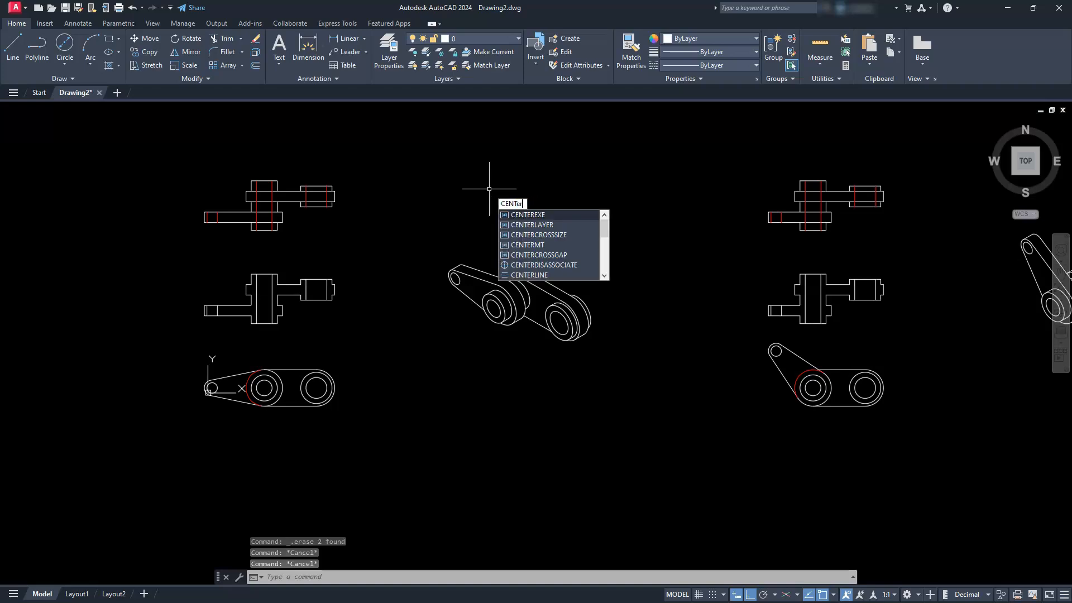
text(erlaye)
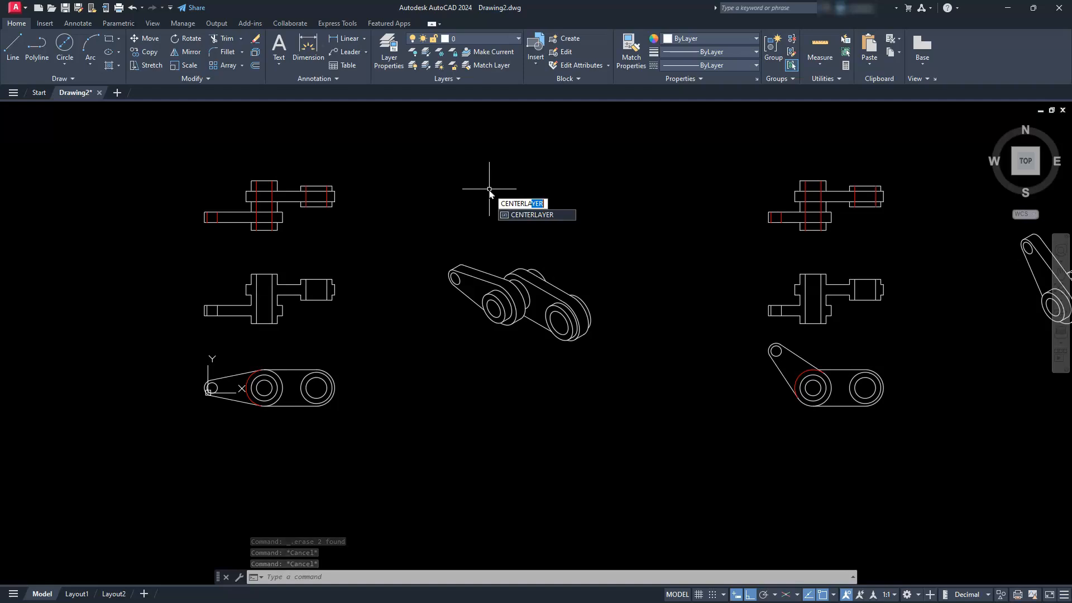
text(r)
key(Return)
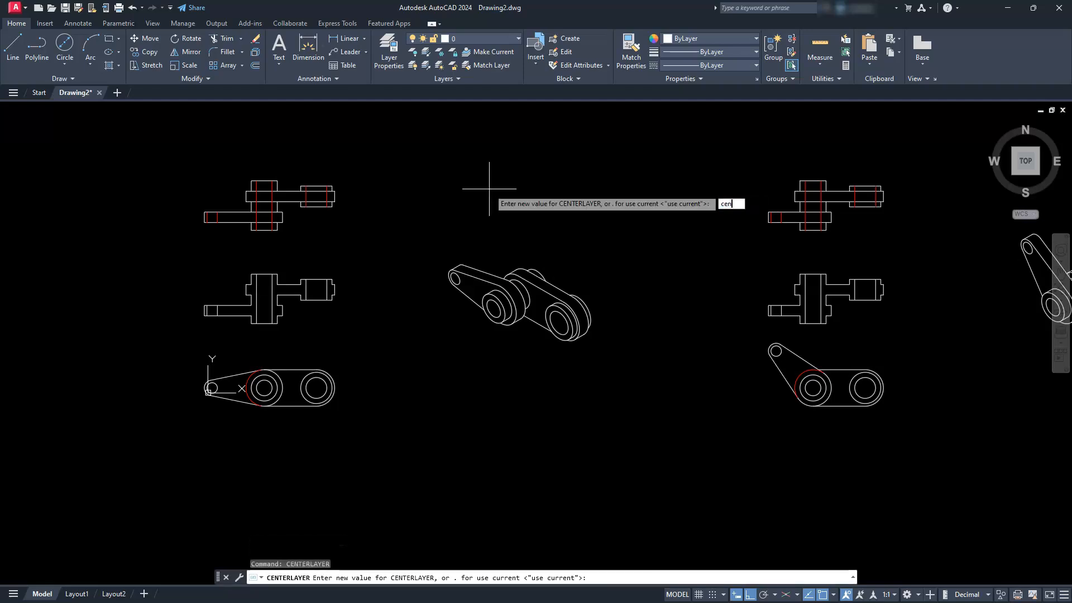
key(Return)
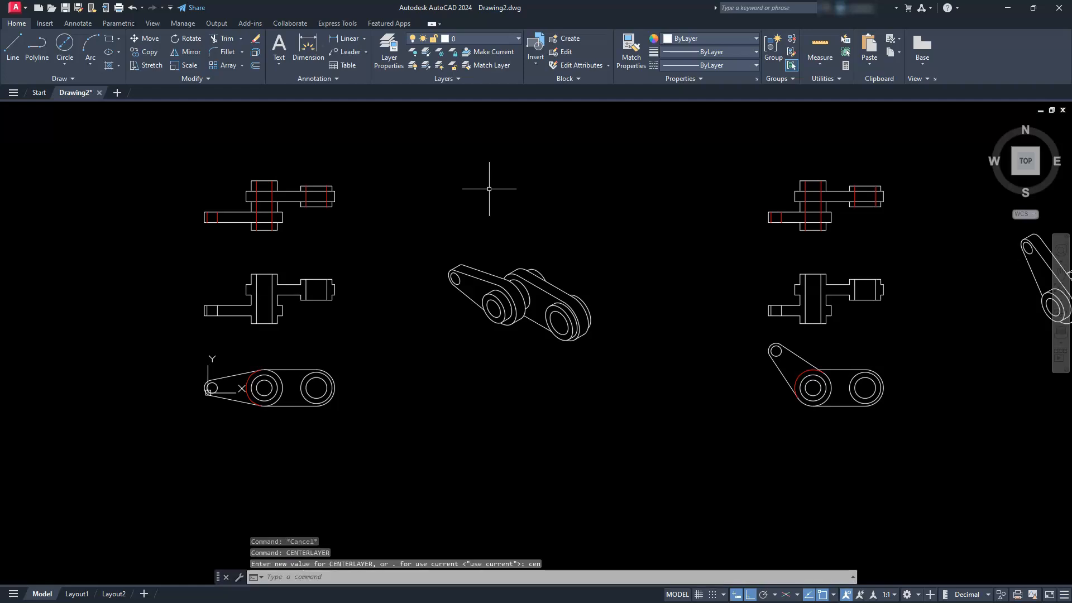
- Set the CENTEREXE variable to 5 for the centre line extension length
text(centerexe)
key(Return)
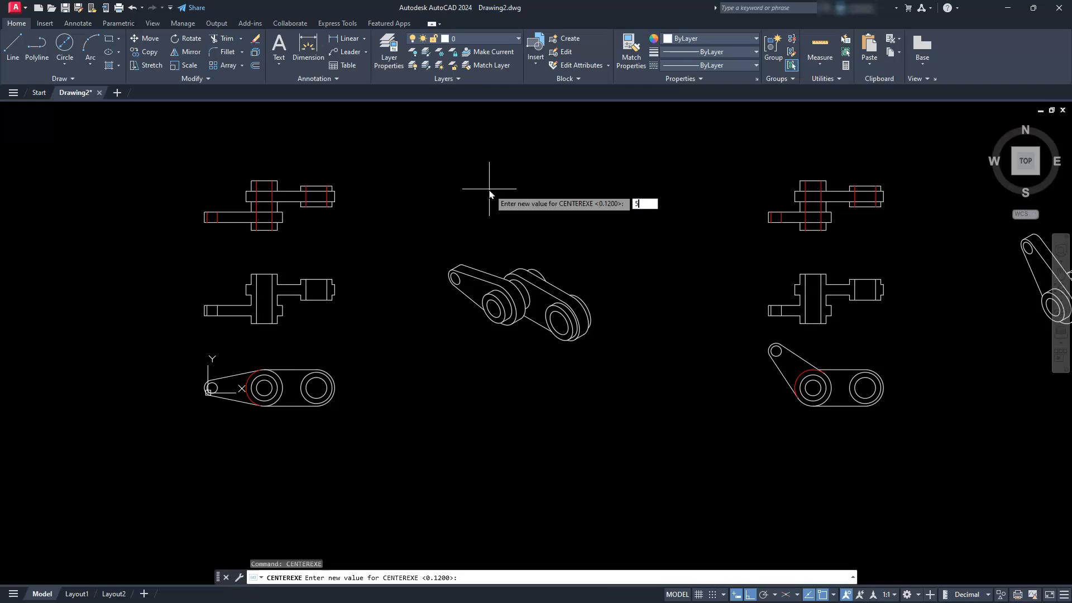
key(Return)
- Add centre marks to the small end, middle boss and far boss in the bottom view of the straight link arm
scroll(258, 426, up, 5)
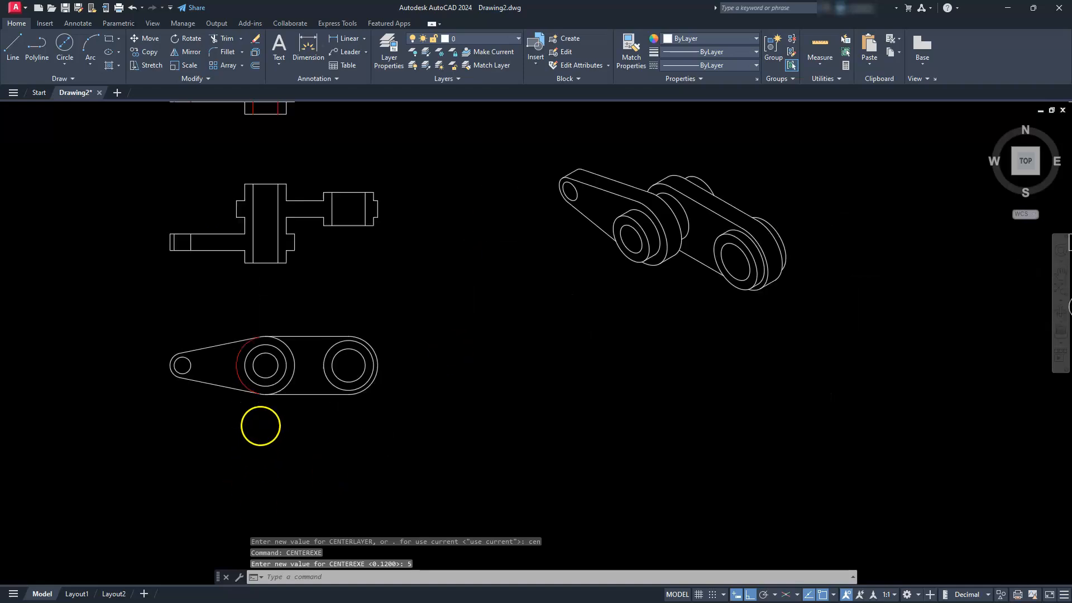
middle_drag(261, 370, 311, 346)
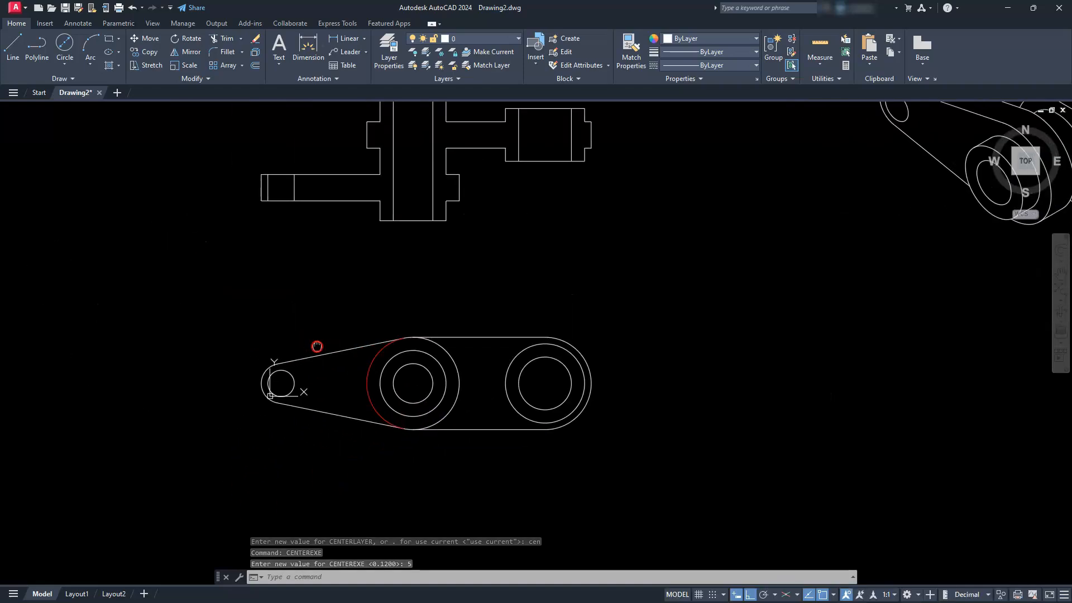
click(78, 23)
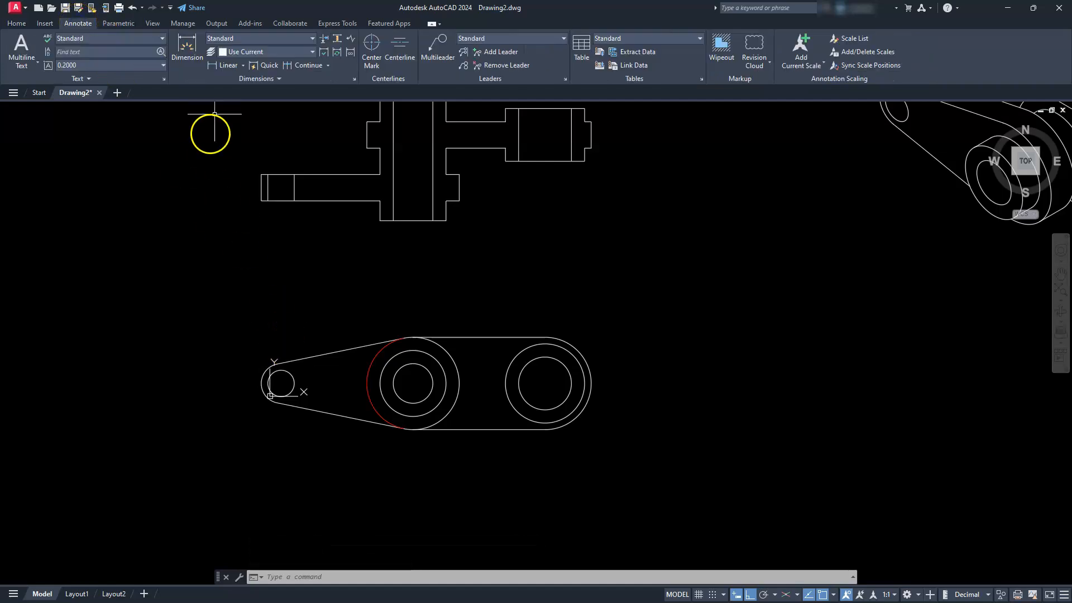
click(371, 59)
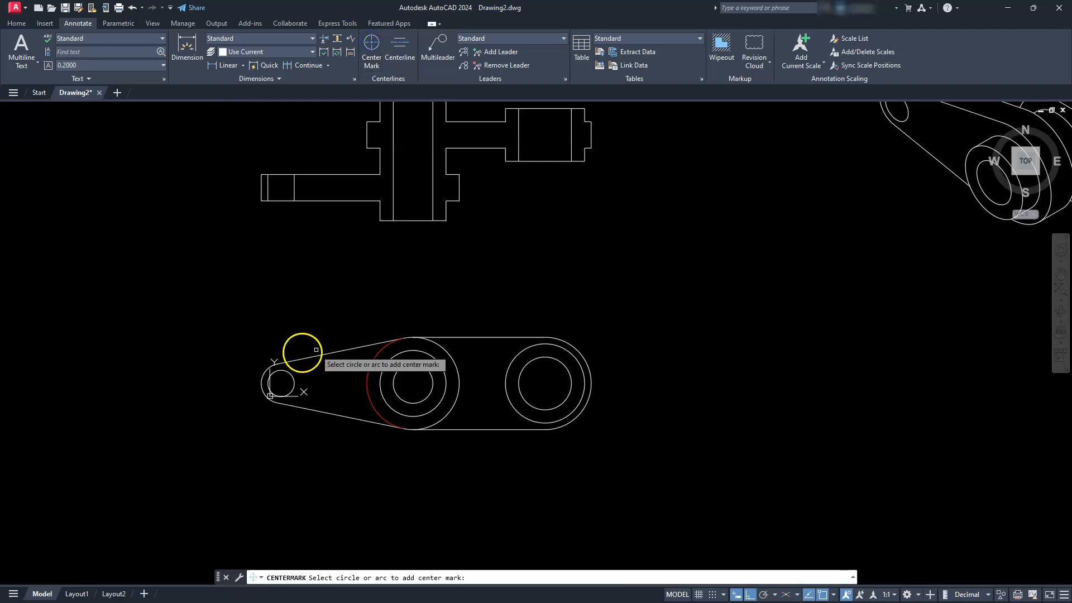
click(265, 372)
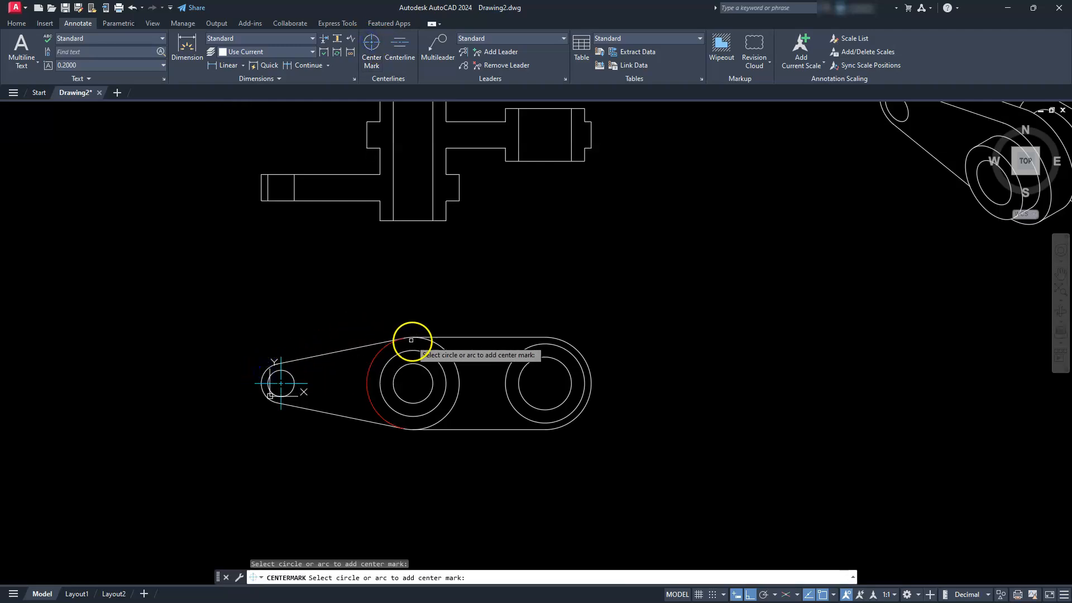
click(430, 342)
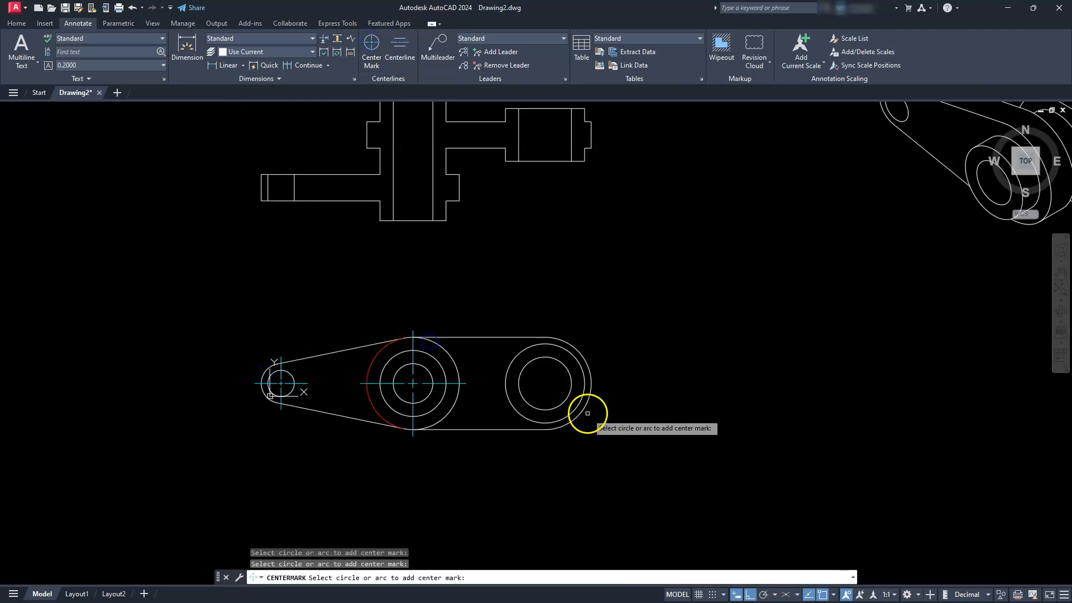
click(571, 344)
- Add centre marks to the far boss, middle boss and small end in the bottom view of the angled link arm
scroll(670, 307, down, 3)
middle_drag(718, 304, 184, 307)
scroll(594, 330, up, 6)
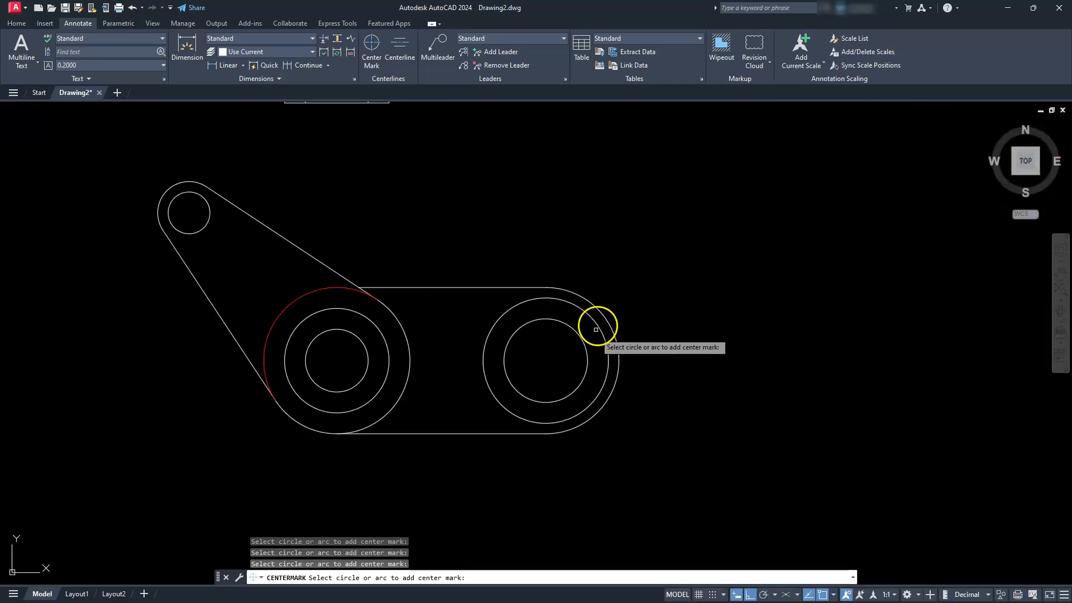
click(606, 318)
click(408, 350)
click(168, 197)
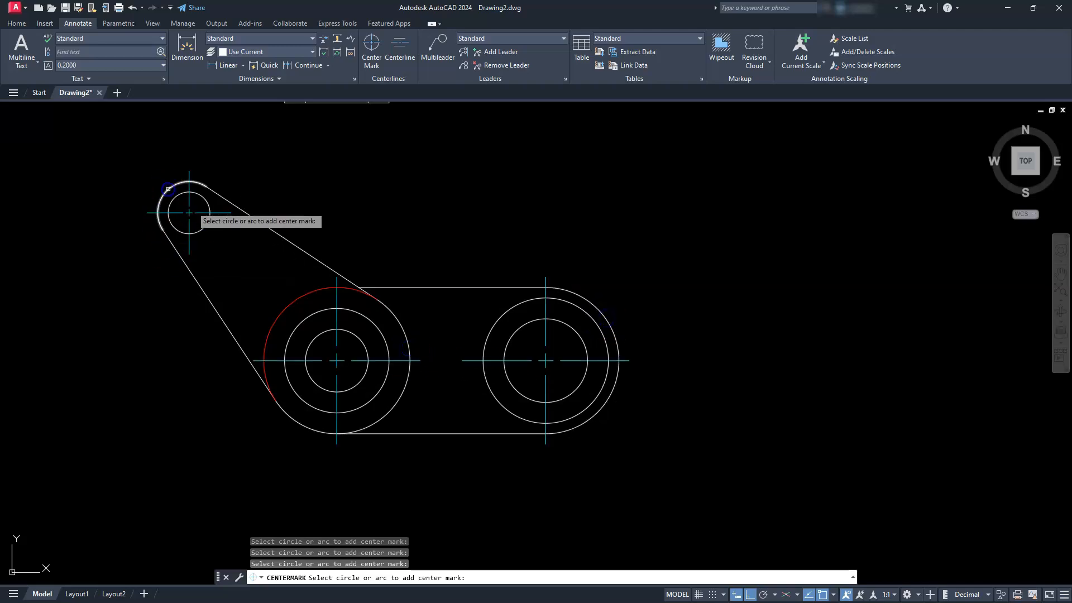
- Add centerlines between the edges of all three bores in the middle view of the straight link arm
scroll(169, 198, down, 4)
mouse_move(259, 271)
middle_down()
mouse_move(227, 433)
mouse_move(540, 392)
middle_up()
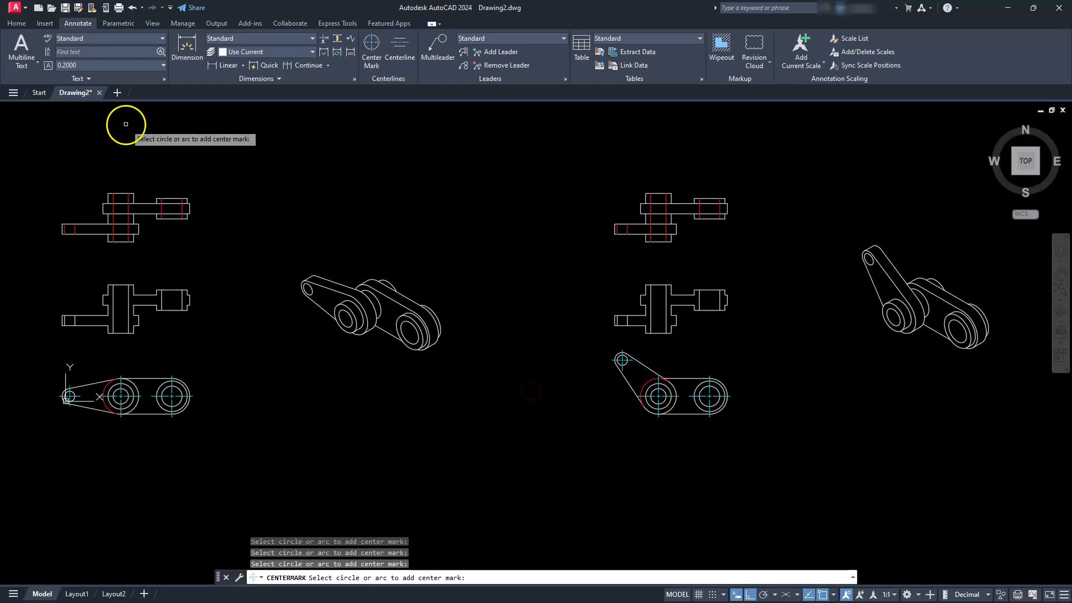
click(398, 45)
scroll(67, 323, up, 6)
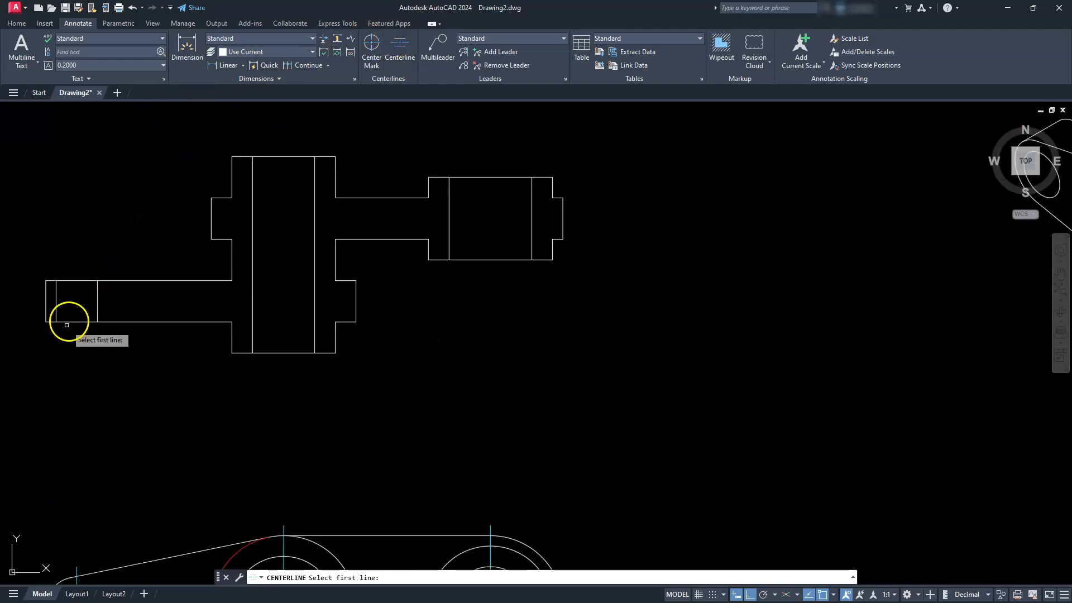
click(55, 293)
click(97, 293)
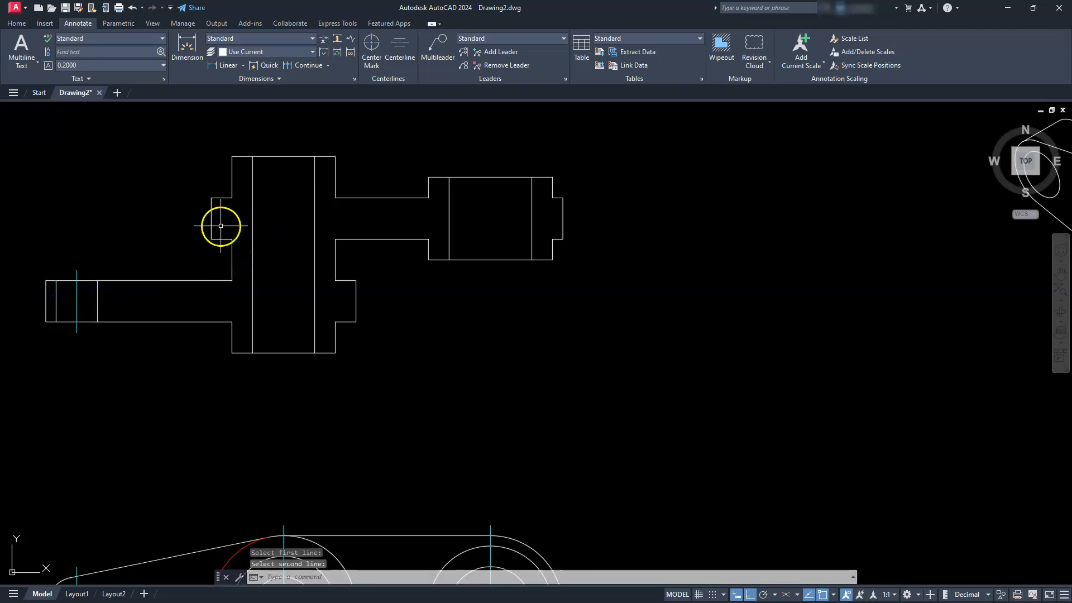
key(Return)
click(252, 227)
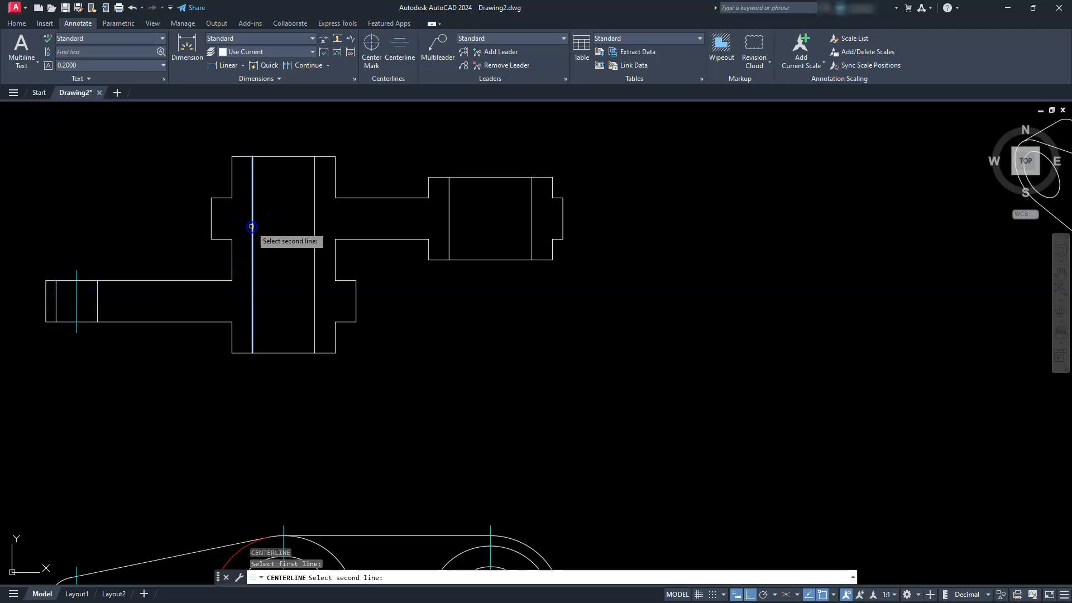
click(314, 213)
key(Return)
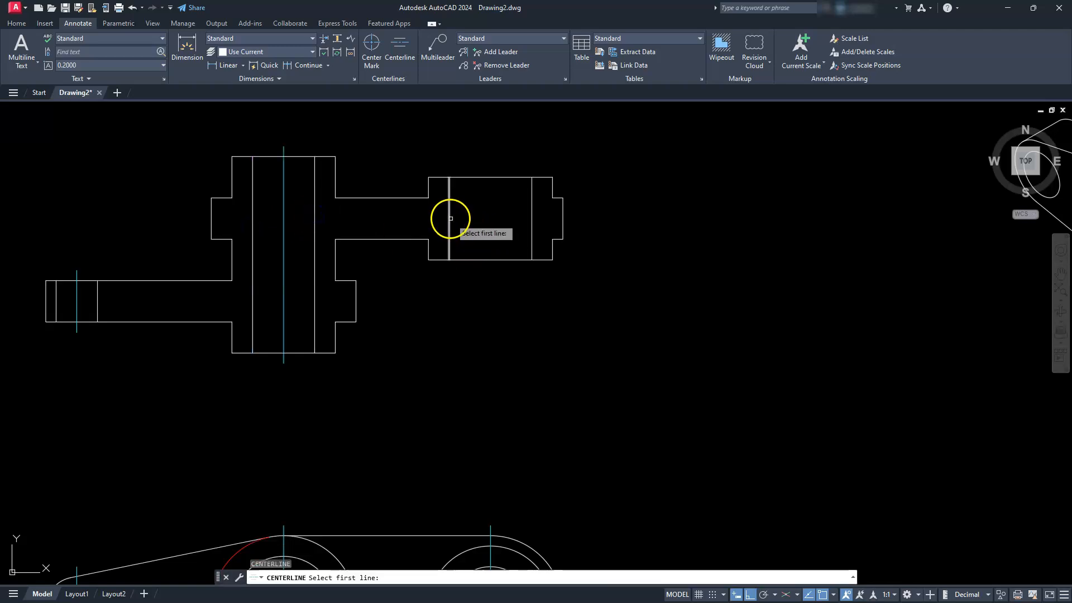
click(450, 218)
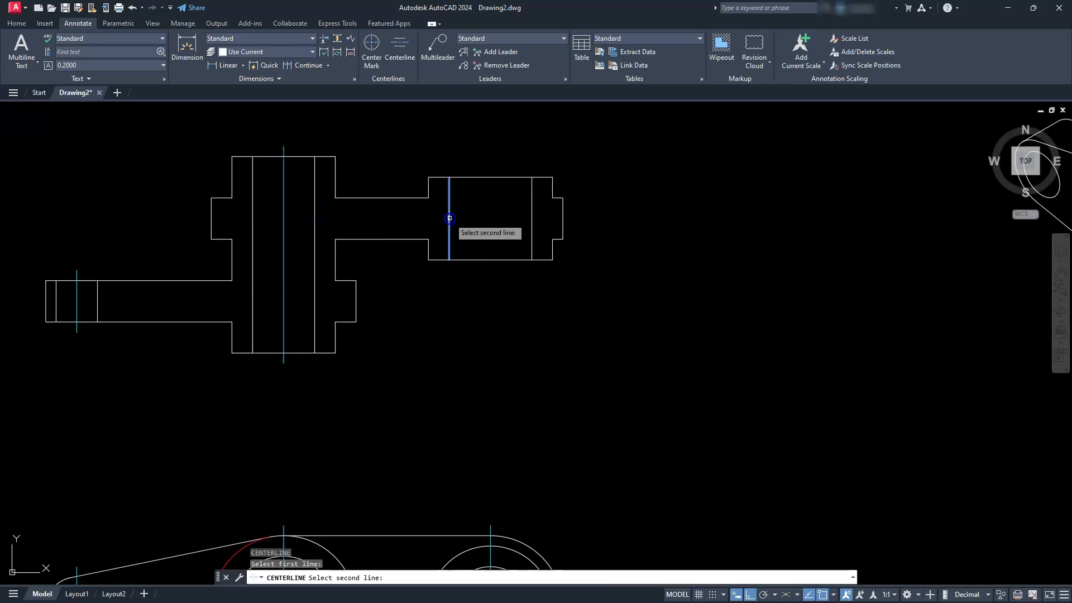
click(533, 215)
- Add centerlines between the red hidden lines of all three bores in the upper view of the straight link arm
scroll(522, 223, down, 2)
middle_drag(381, 162, 437, 379)
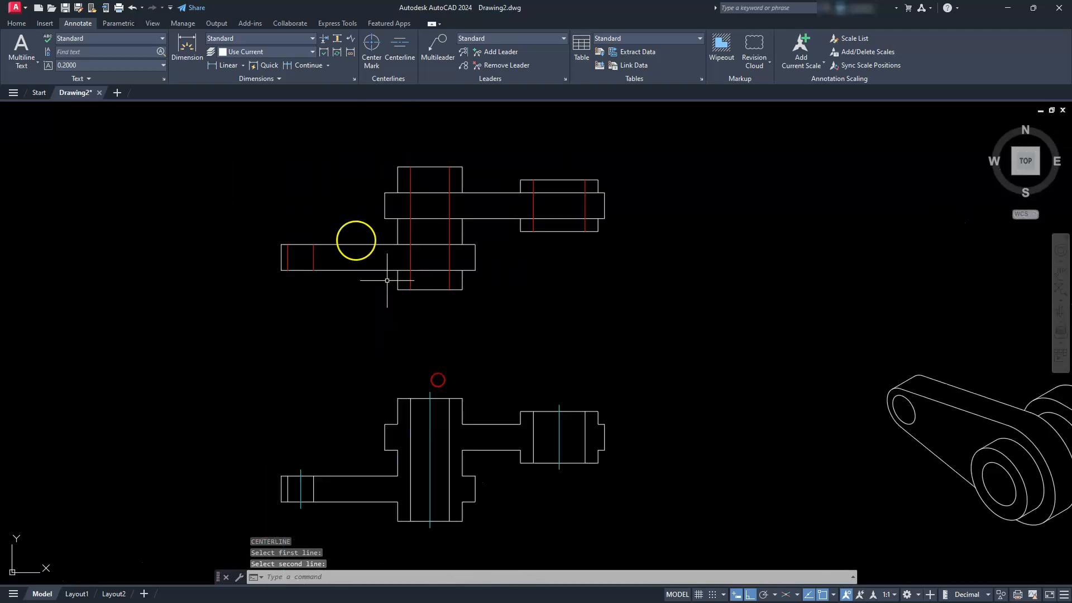
key(Return)
click(286, 257)
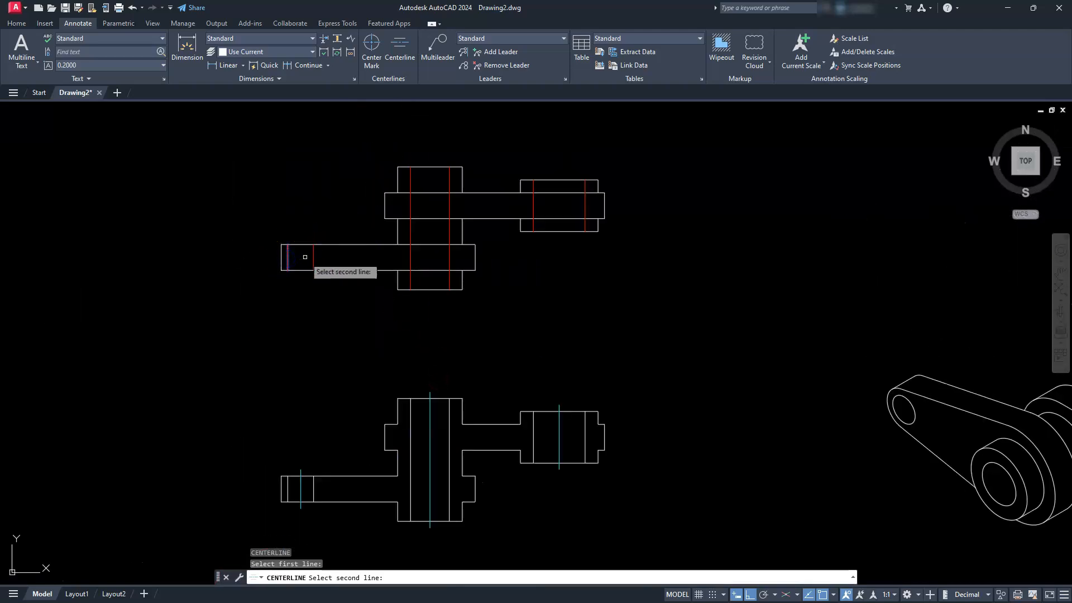
click(312, 261)
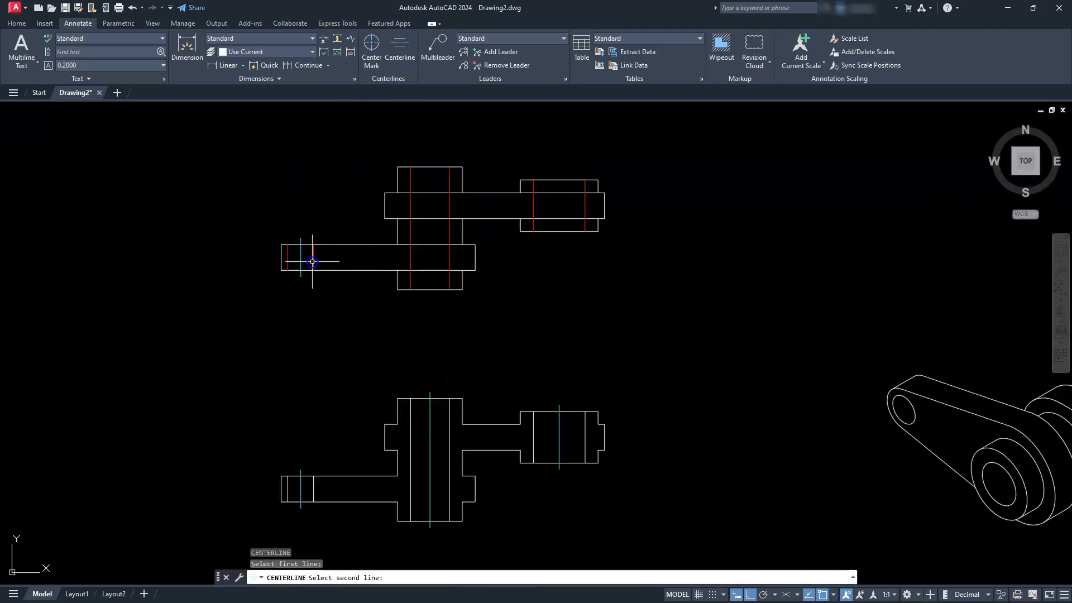
key(Return)
click(411, 228)
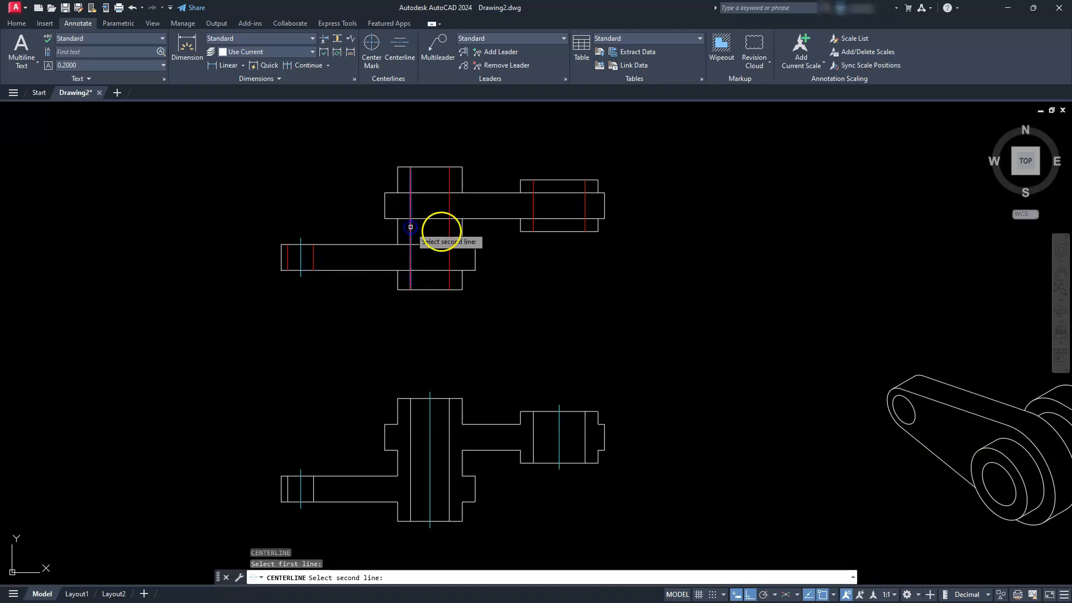
click(449, 230)
key(Return)
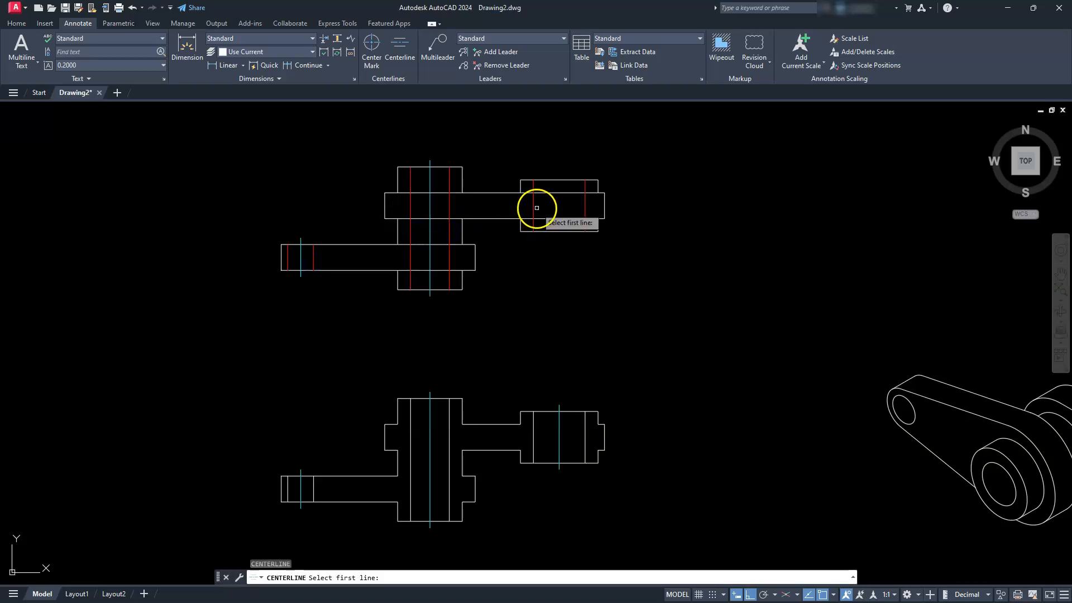
click(534, 207)
click(584, 210)
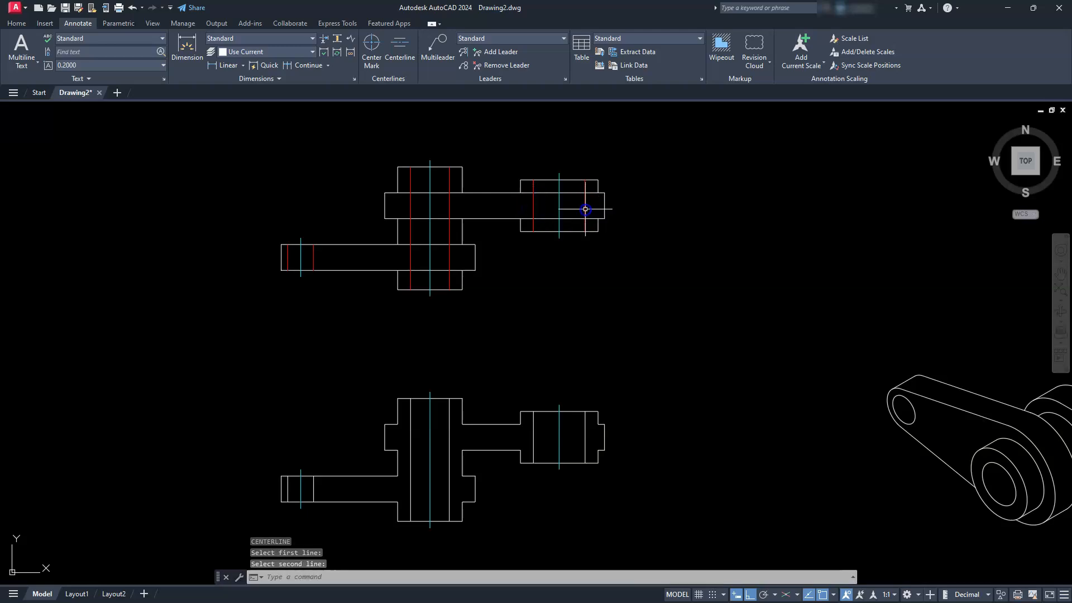
- Add centerlines between the red hidden lines of all three bores in the angled link arm's upper view
scroll(496, 219, down, 4)
scroll(496, 219, down, 2)
middle_drag(610, 251, 237, 261)
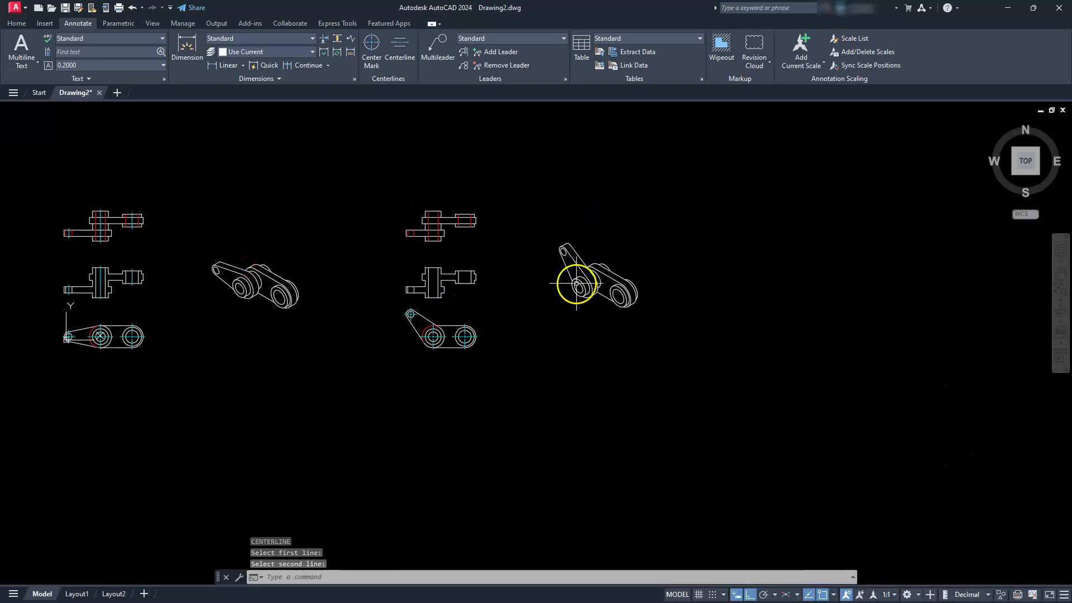
scroll(414, 236, up, 4)
key(Return)
scroll(399, 224, up, 4)
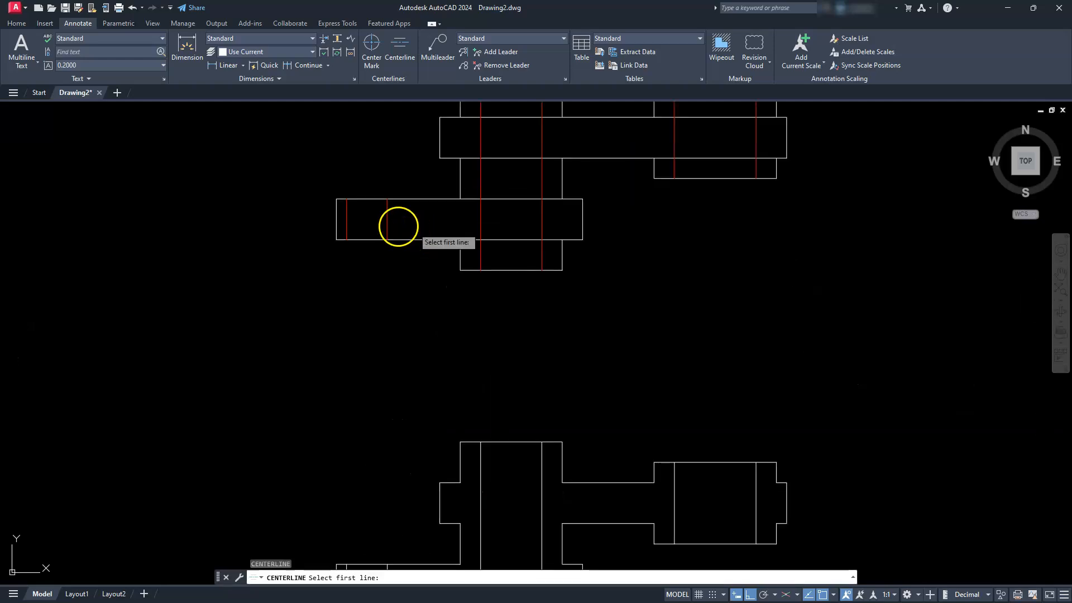
click(347, 220)
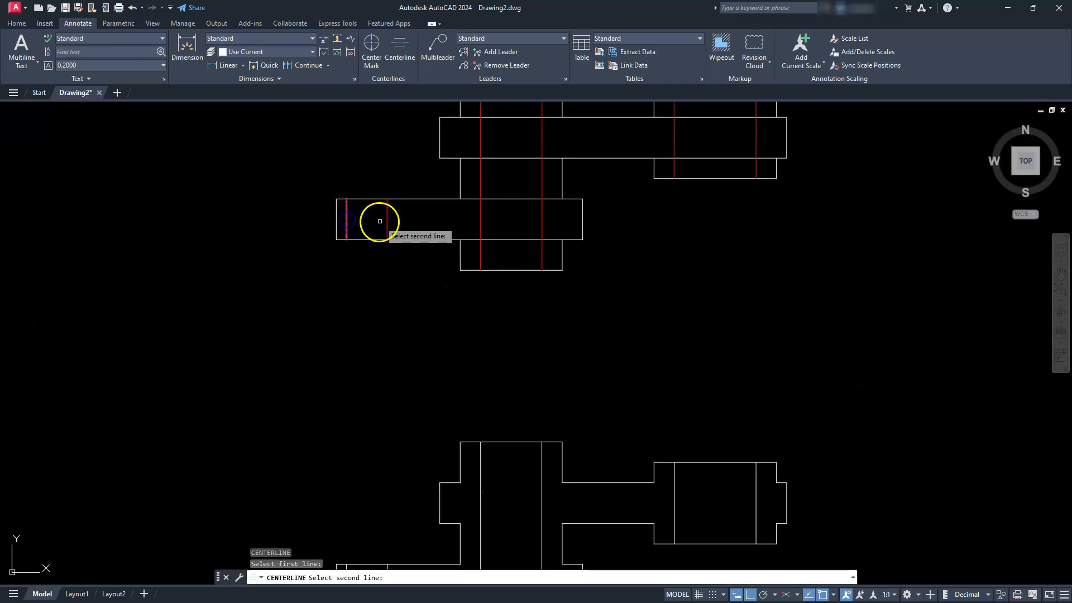
click(386, 223)
key(Return)
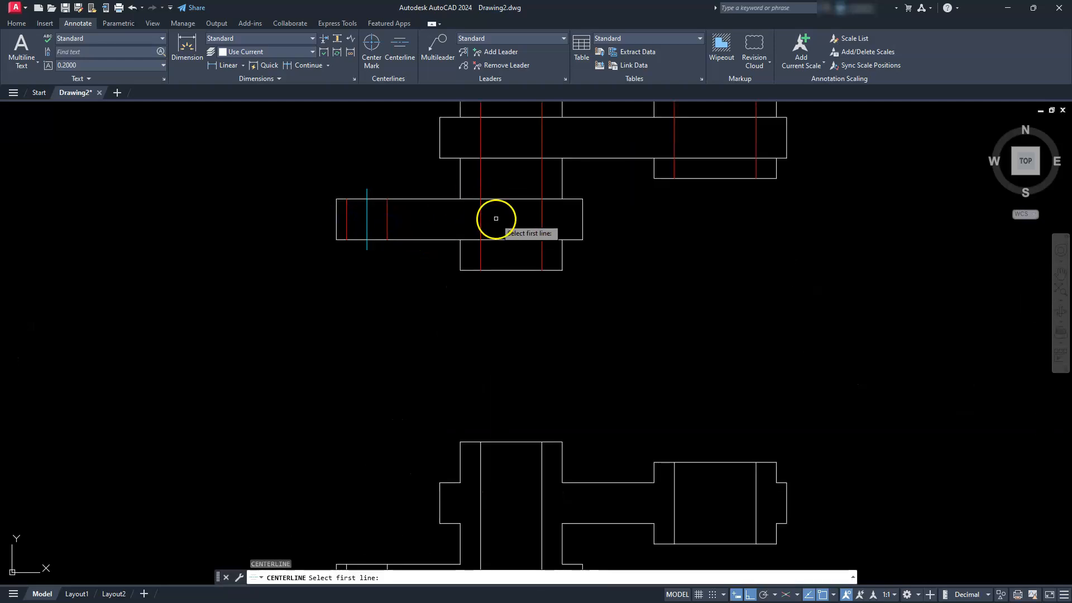
click(479, 219)
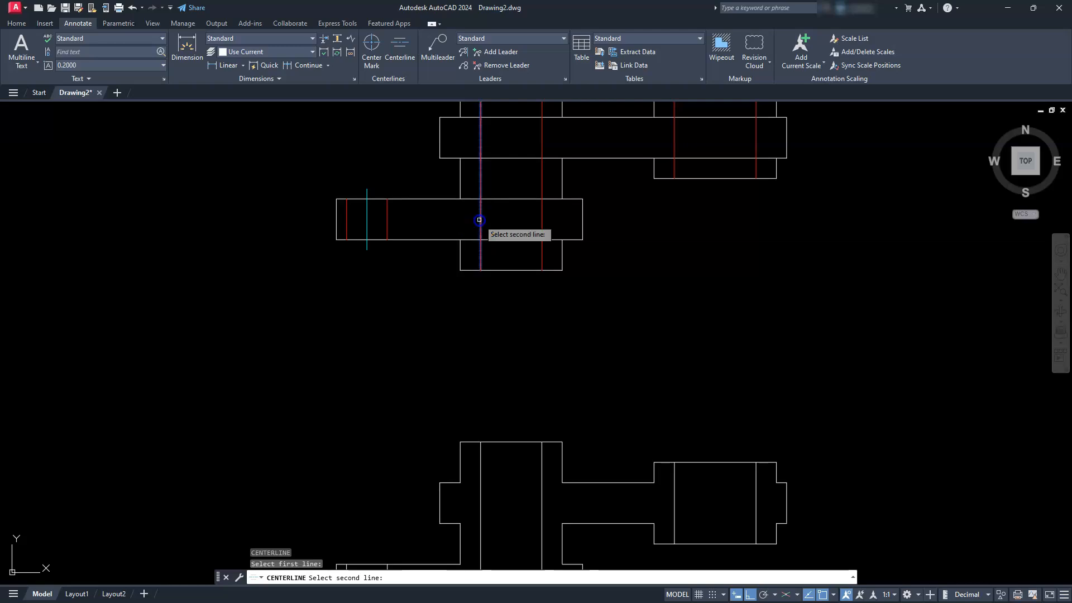
click(541, 229)
key(Return)
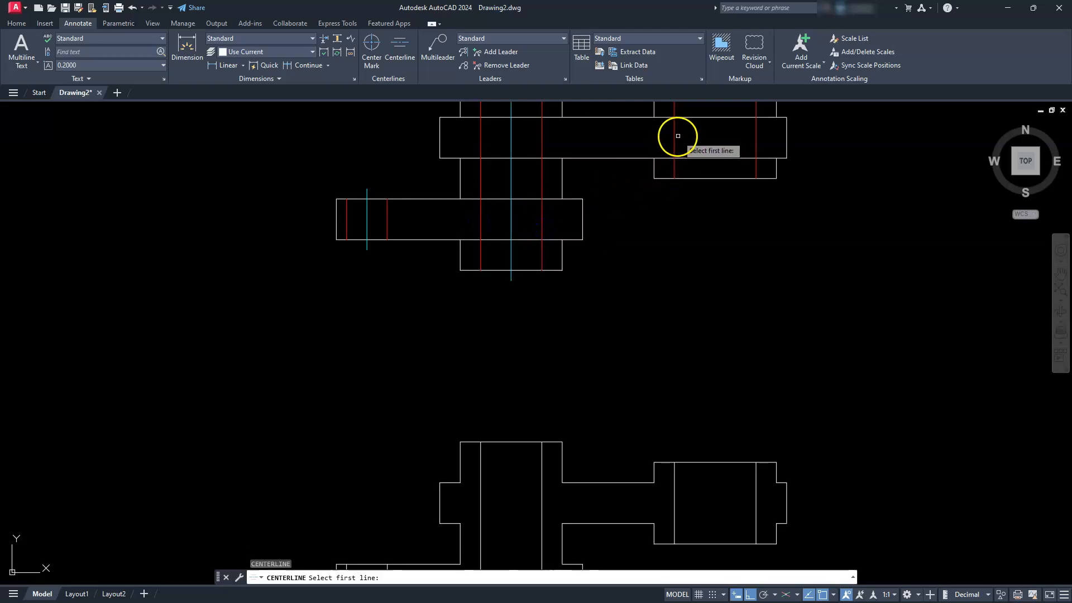
click(677, 137)
click(754, 145)
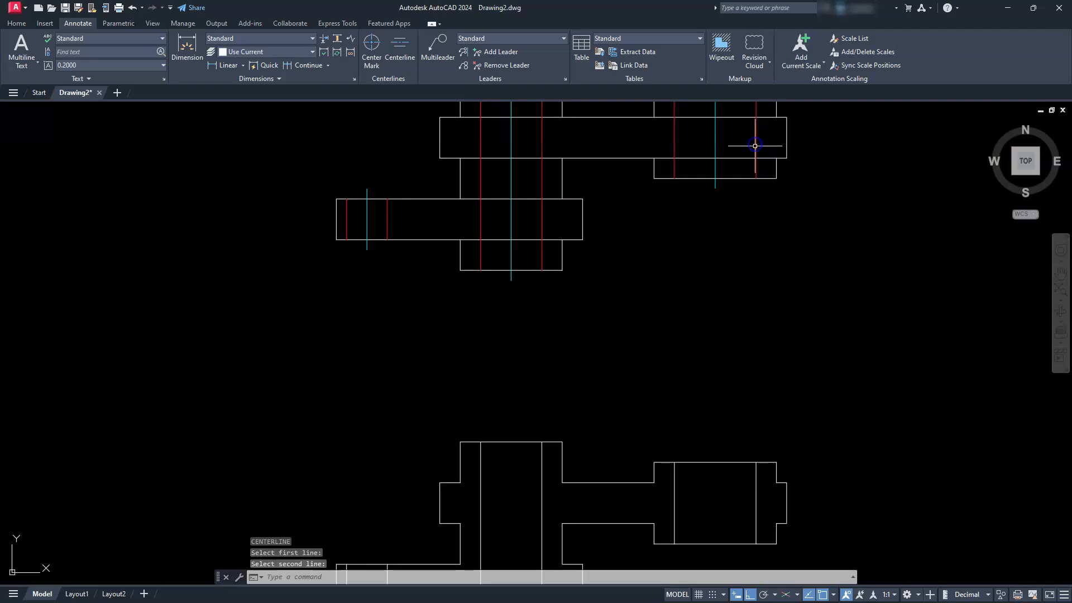
- Add centerlines between the edges of the middle, far and small-end bores in the angled link arm's middle view
middle_drag(643, 356, 629, 212)
key(Return)
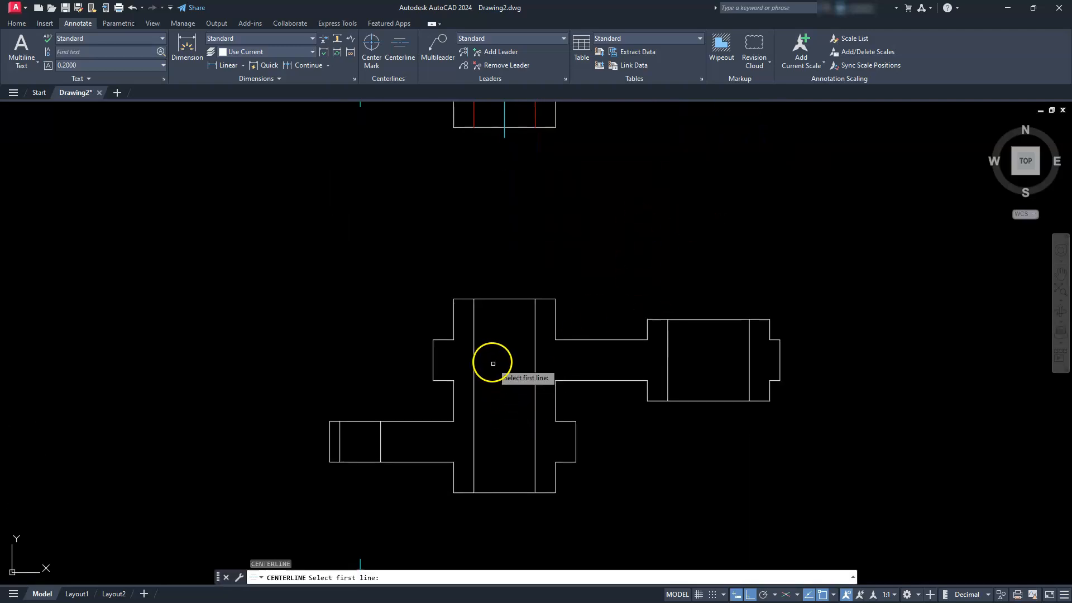
click(475, 357)
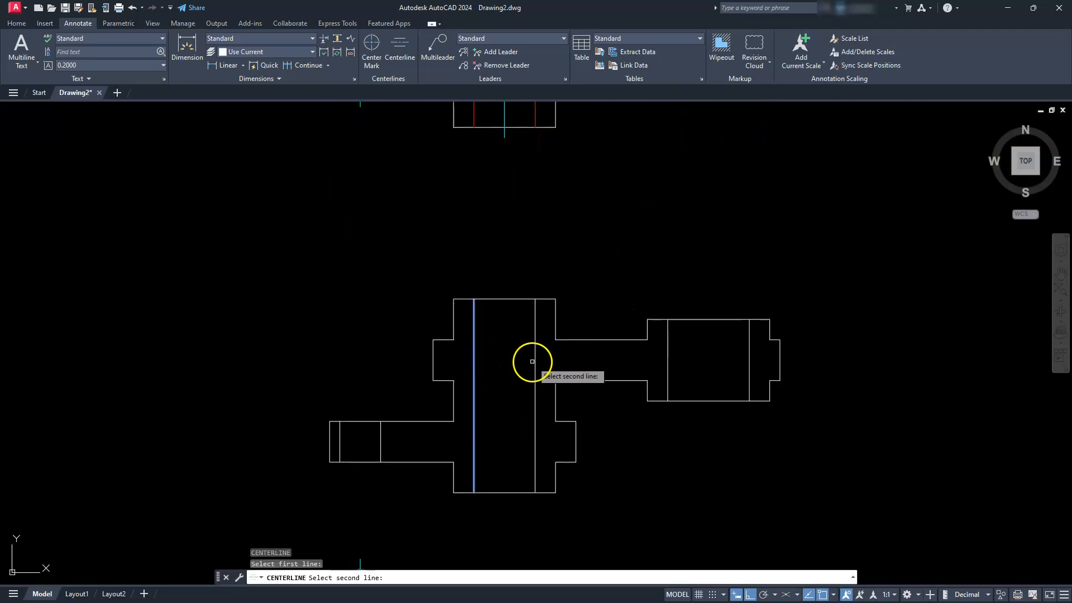
click(533, 361)
key(Return)
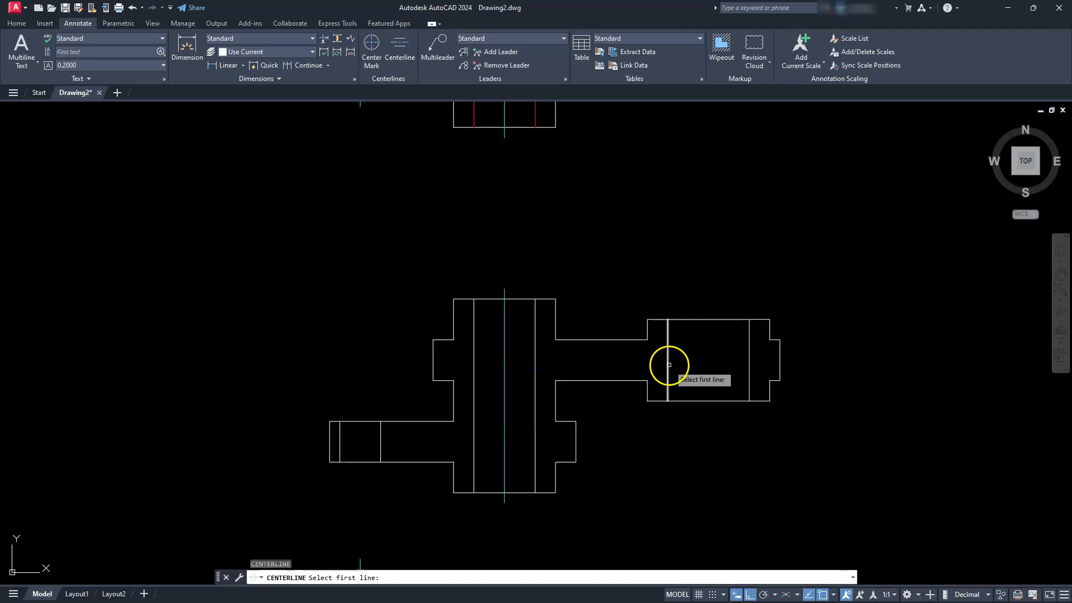
click(669, 364)
click(749, 357)
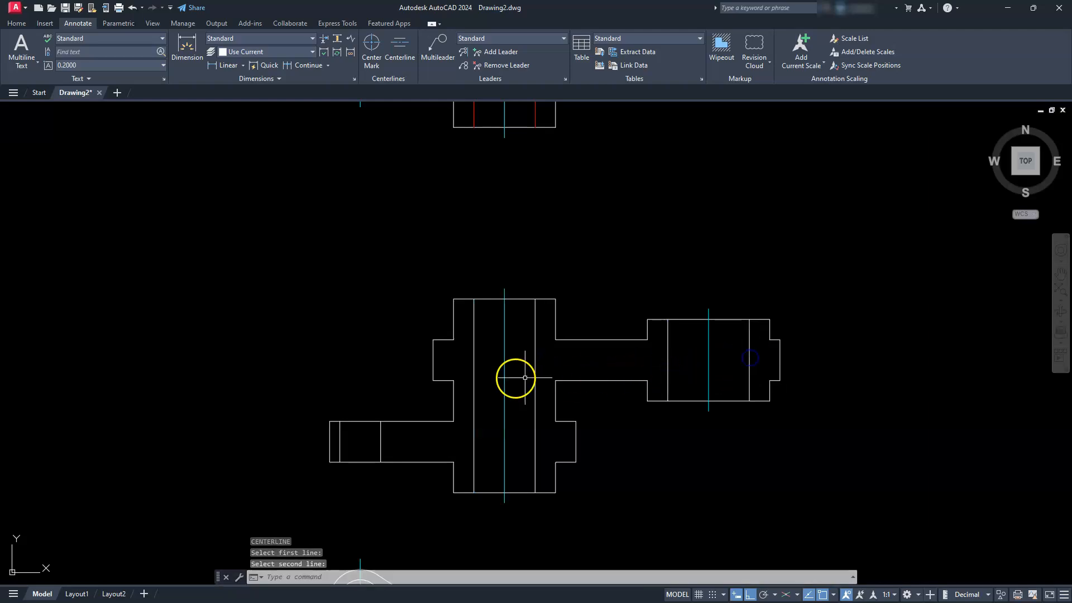
key(Return)
click(337, 450)
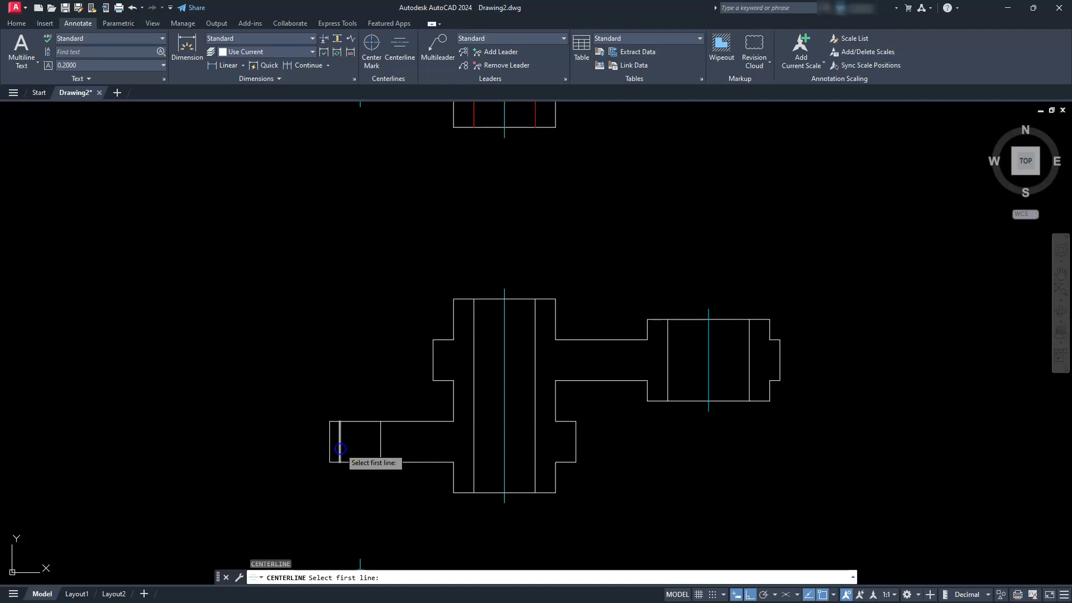
click(380, 441)
scroll(383, 395, down, 5)
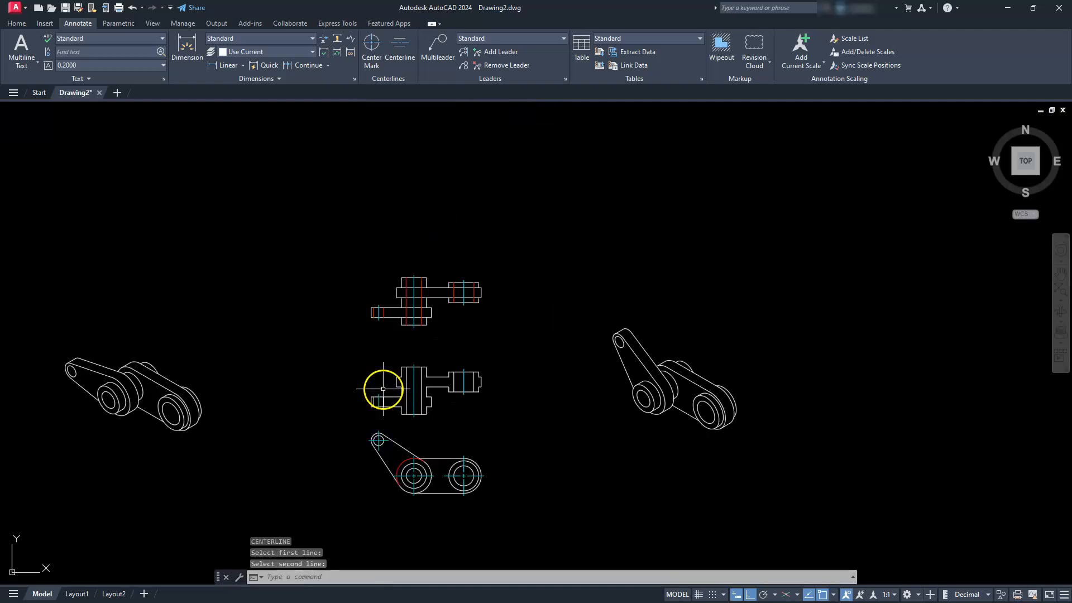
mouse_move(339, 411)
middle_down()
mouse_move(435, 407)
mouse_move(494, 420)
middle_up()
key(Escape)
key(Escape)
key(Escape)
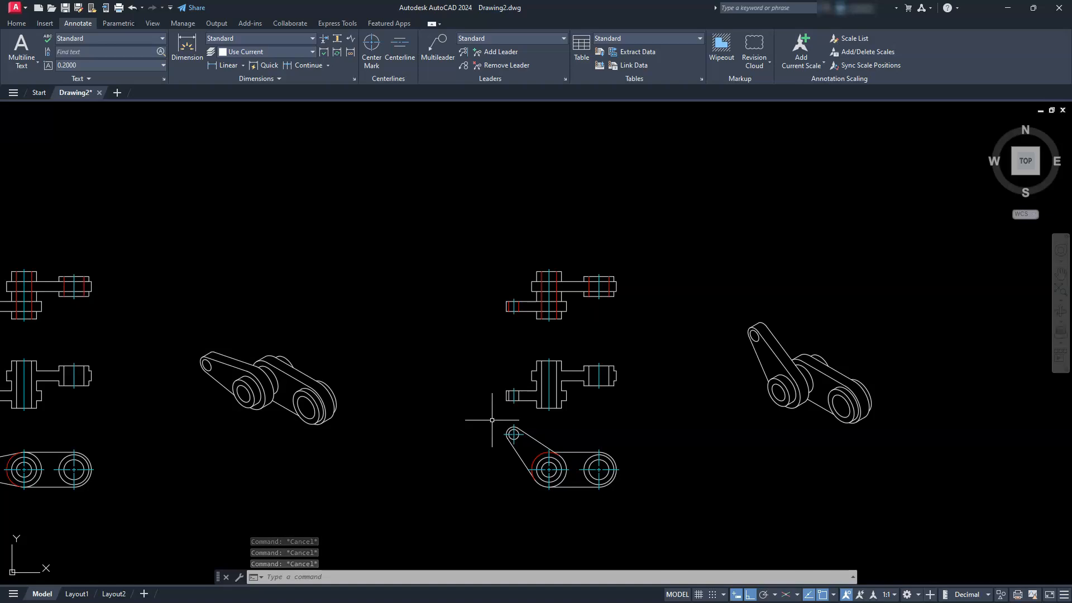
- Switch from model space to Layout1, which holds the two isometric views
scroll(497, 429, down, 1)
scroll(519, 407, down, 2)
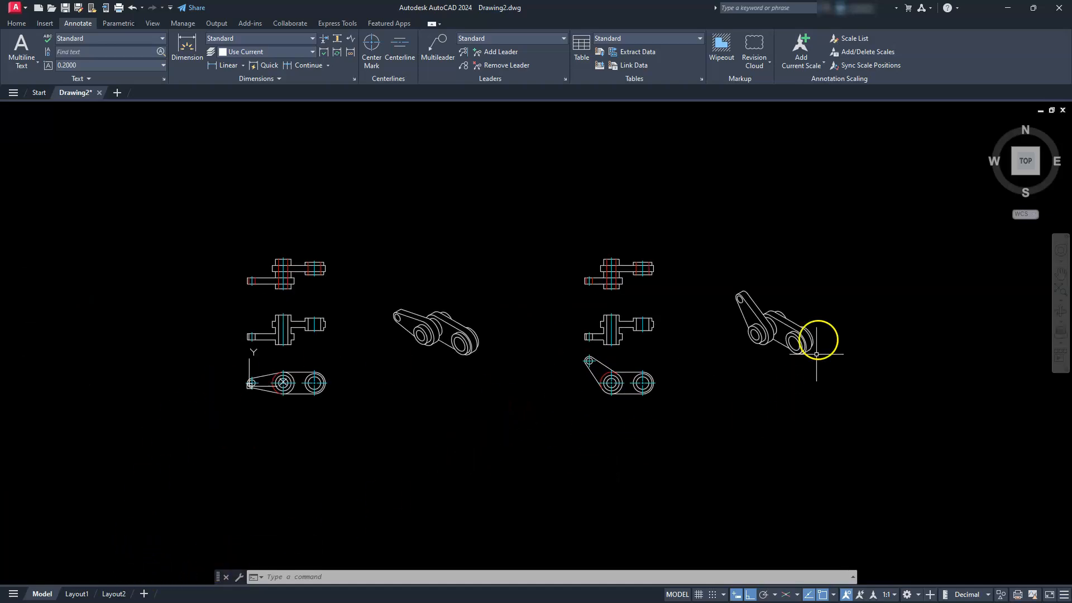
click(76, 593)
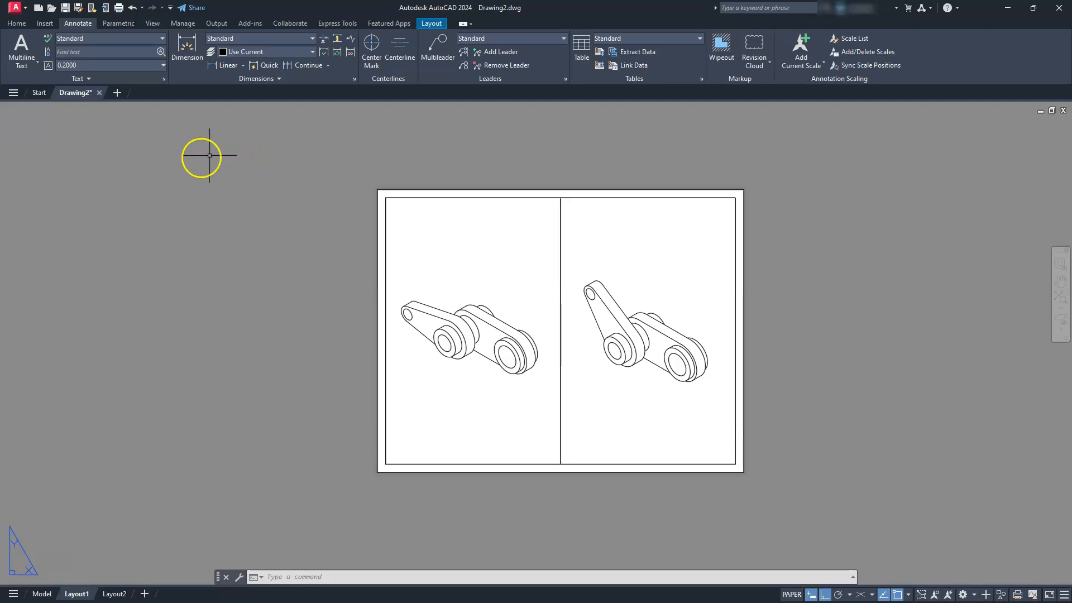
scroll(508, 381, up, 2)
middle_drag(451, 423, 471, 401)
- Start a single-line text with middle-centre justification below the straight link arm's isometric view, height 0.2000 and rotation 0
click(23, 62)
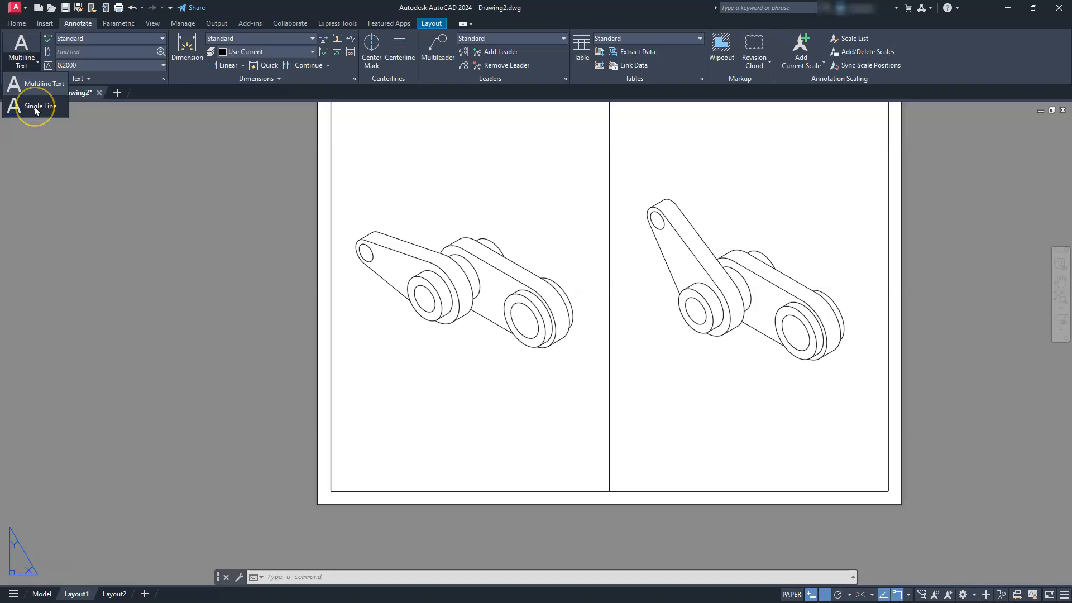
click(35, 109)
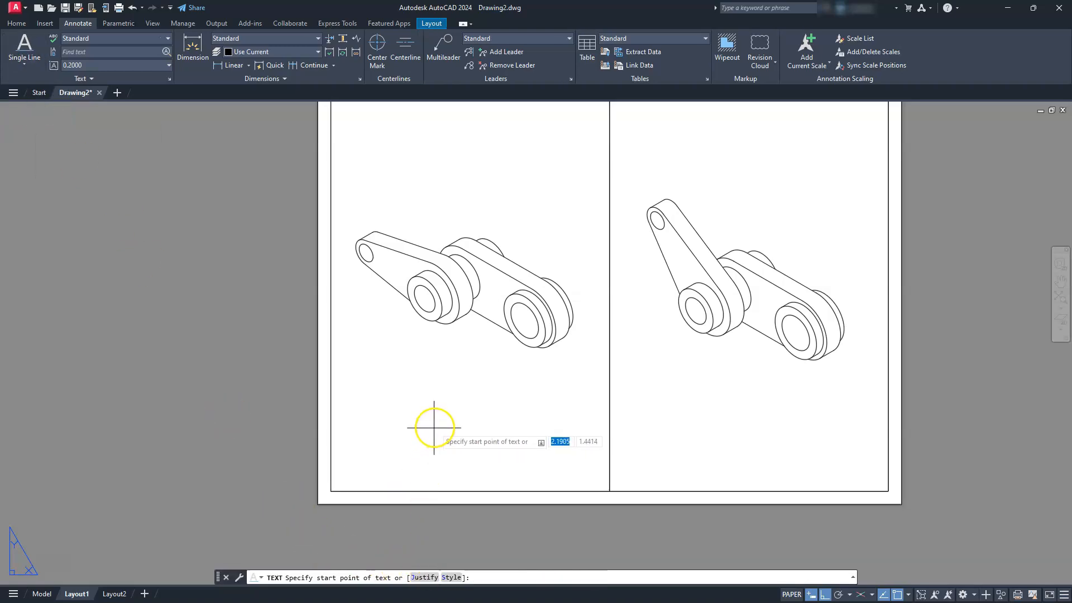
text(mc)
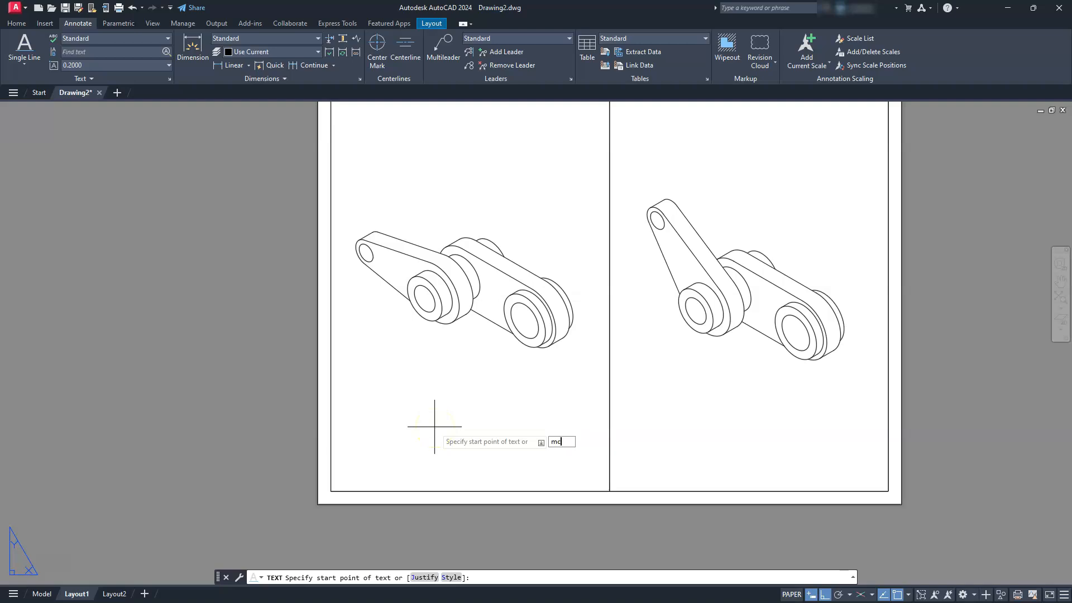
key(Return)
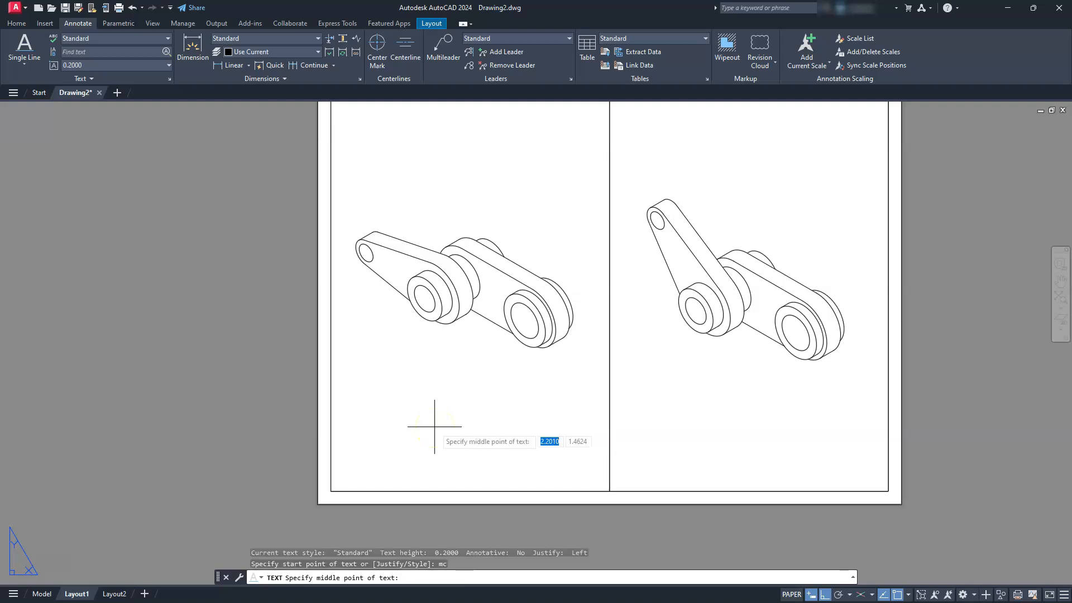
click(465, 399)
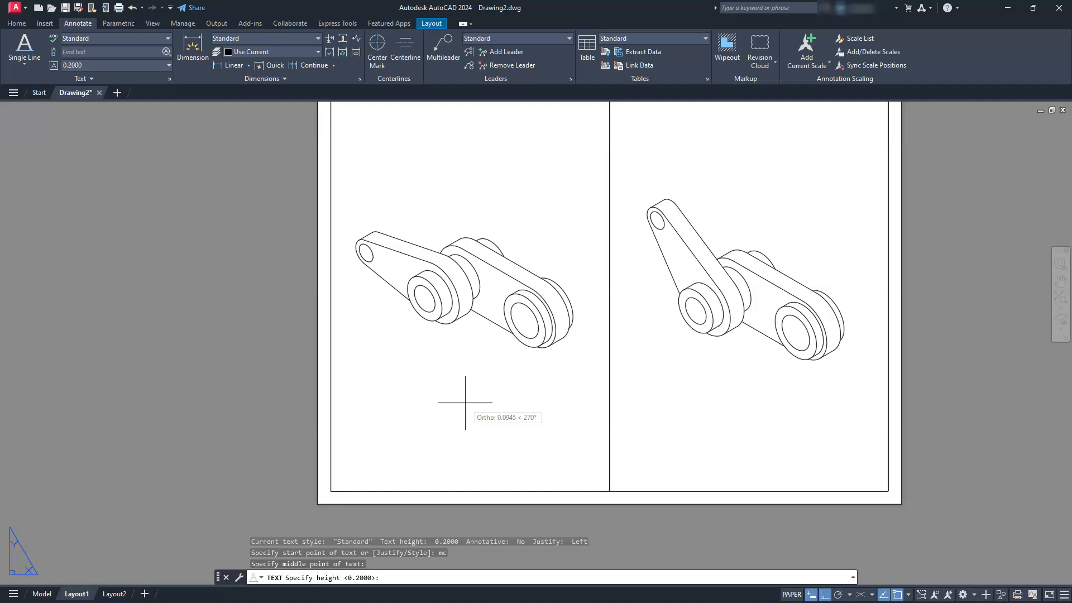
key(Return)
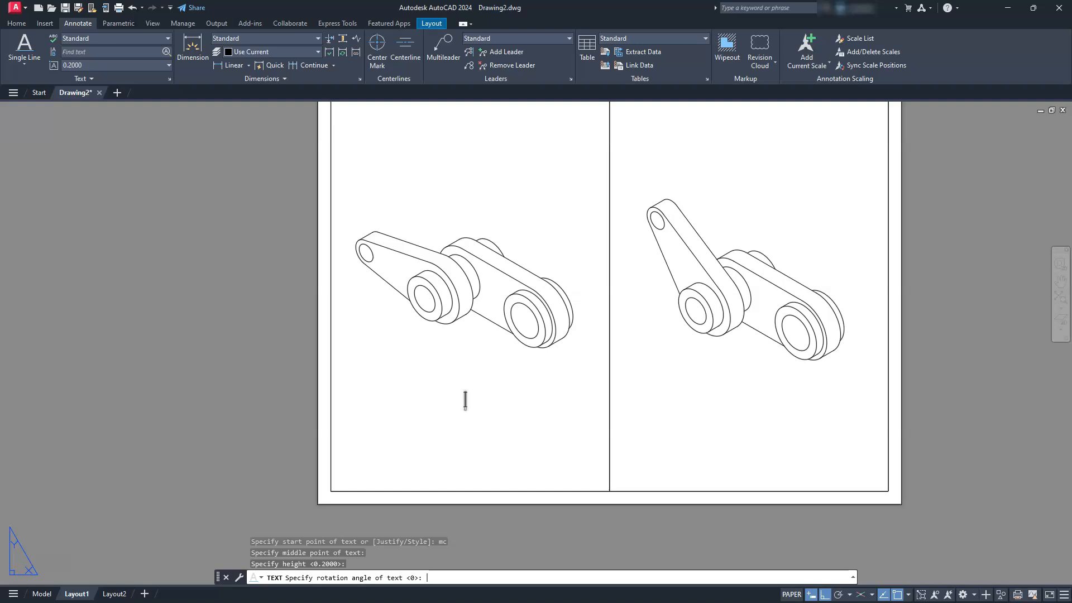
key(Return)
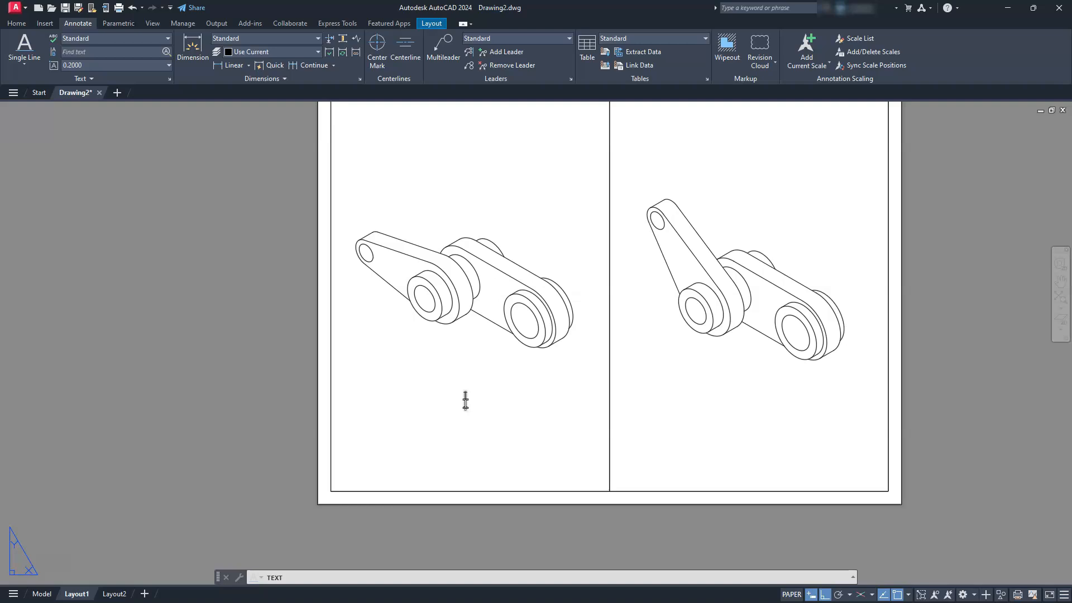
- Enter the label text ASSEMBLY 1 in capitals below the straight link arm and finish the text
text(assembly)
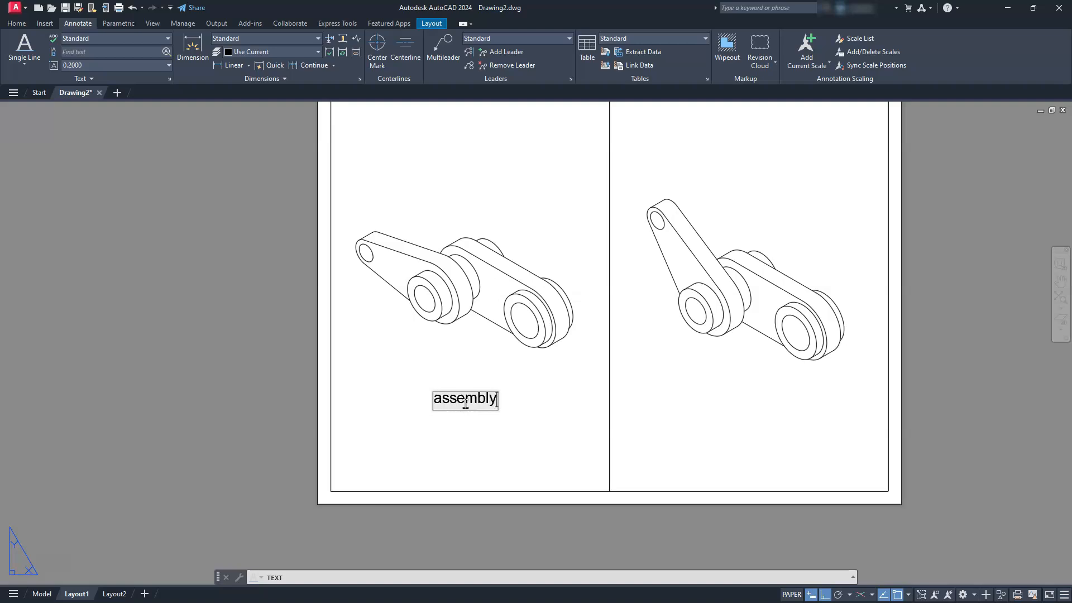
key(BackSpace)
key(BackSpace)
key(BackSpace)
key(BackSpace)
key(BackSpace)
key(BackSpace)
key(BackSpace)
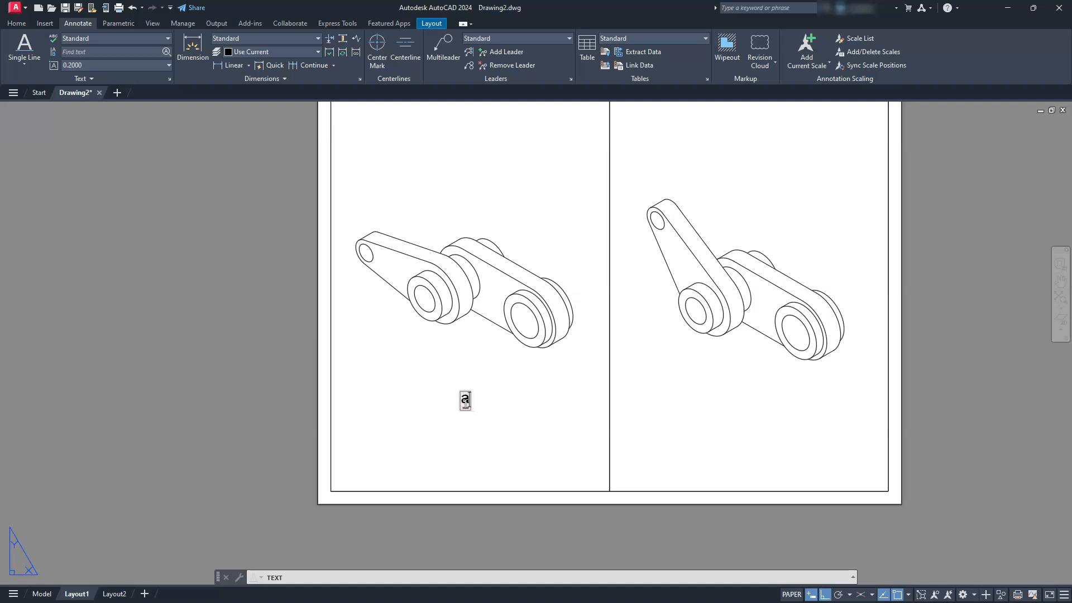
text(SSEMBLY 1)
click(483, 442)
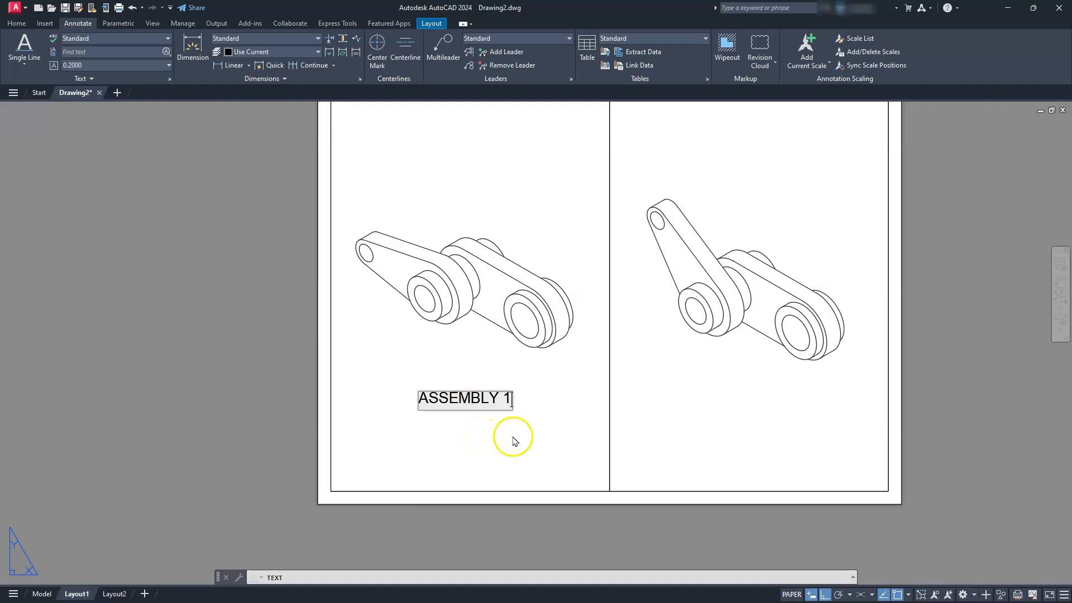
click(543, 440)
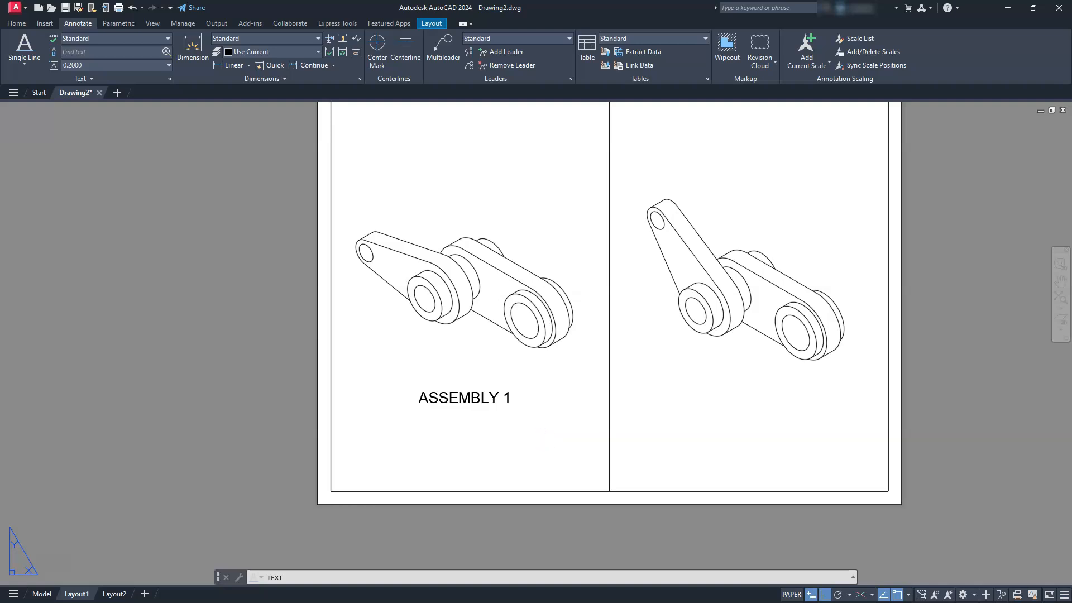
- Copy the ASSEMBLY 1 label under the angled link arm, from the divider's lower end to the right frame's lower outer corner
click(465, 391)
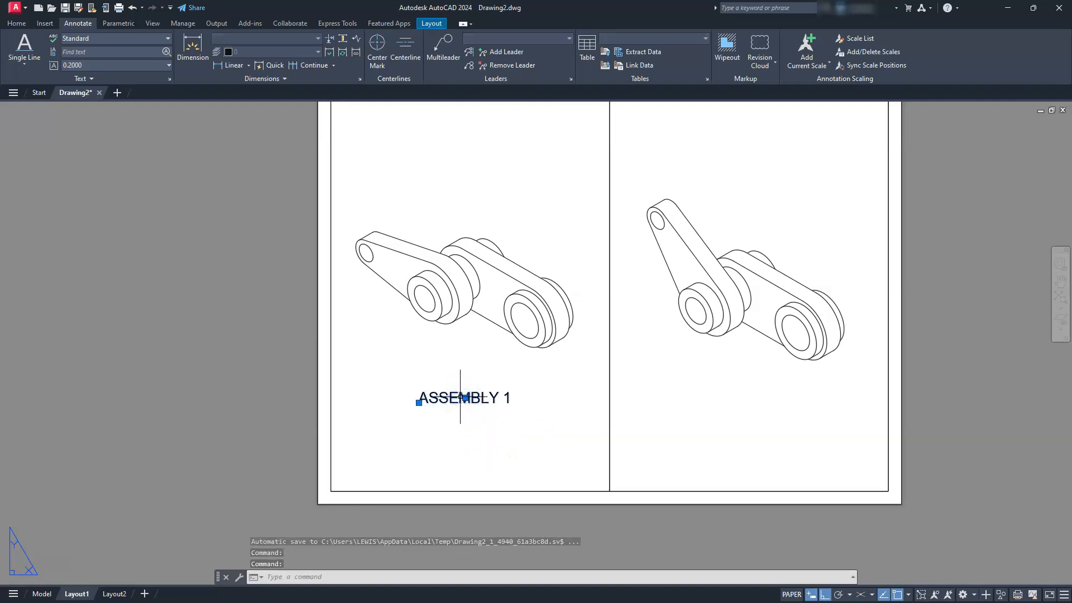
text(co)
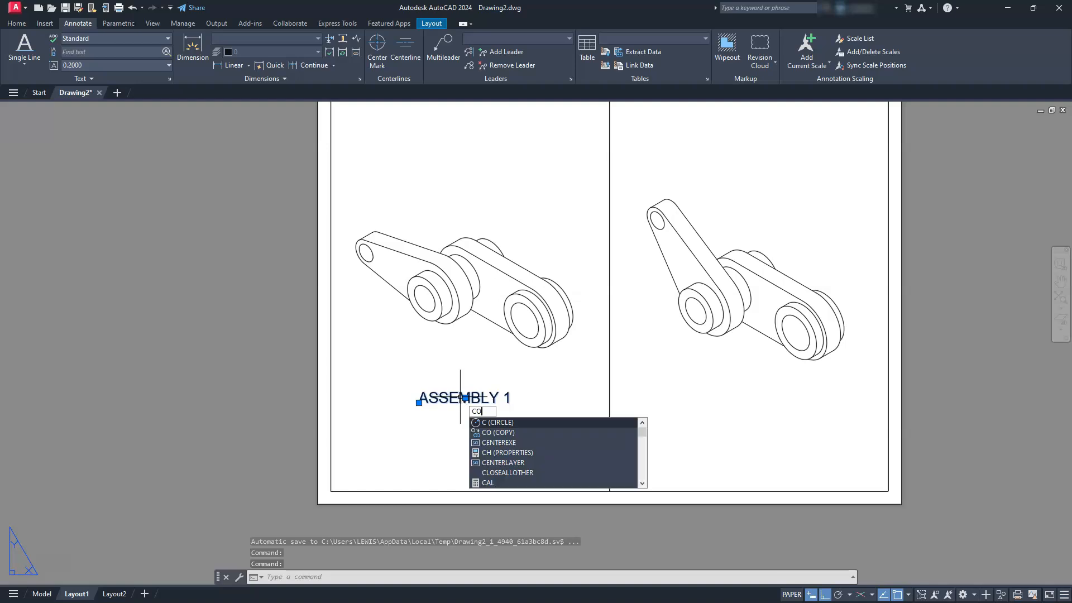
key(Return)
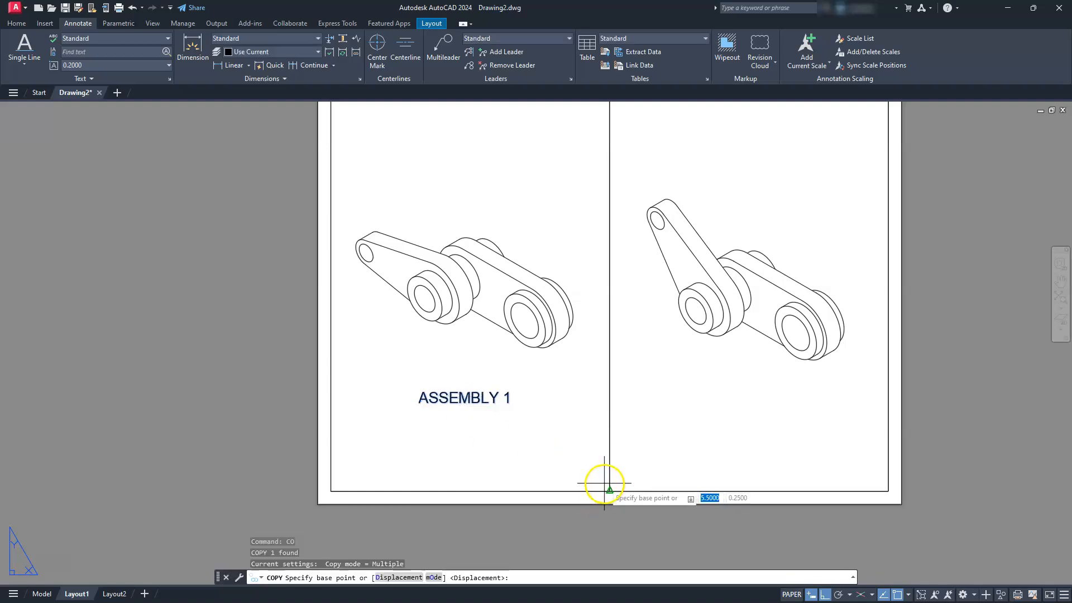
click(639, 475)
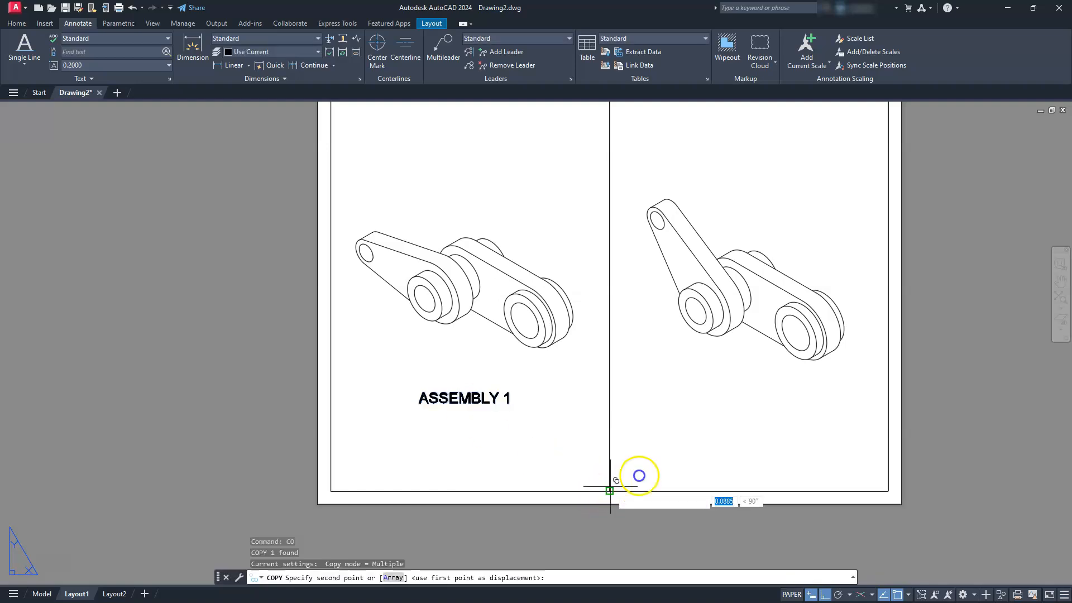
click(885, 483)
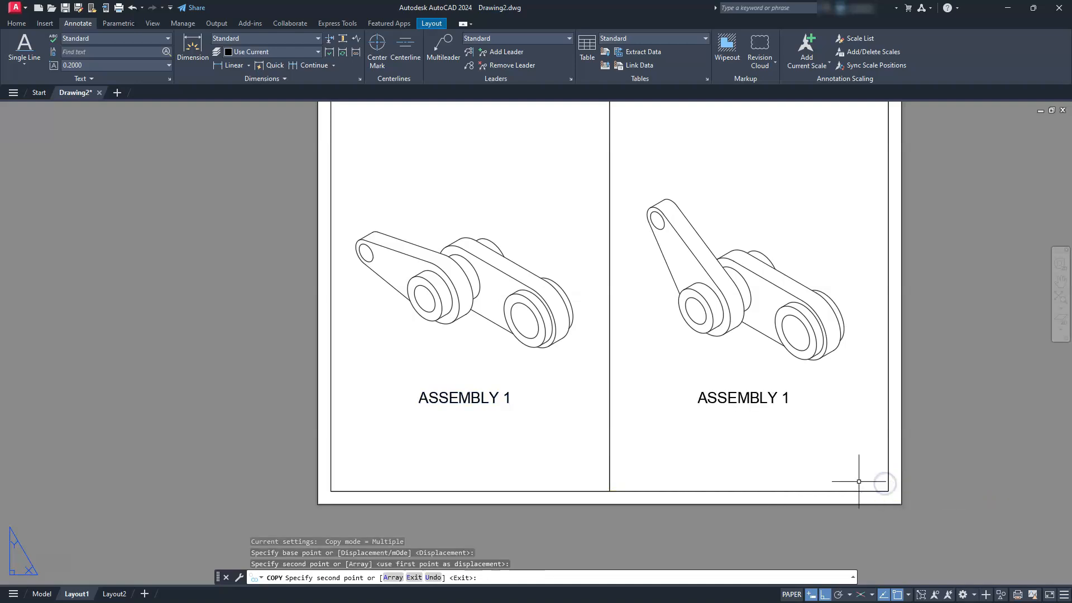
key(Escape)
key(Escape)
key(Escape)
- Edit the copied label under the angled link arm to read ASSEMBLY 2
text(ED)
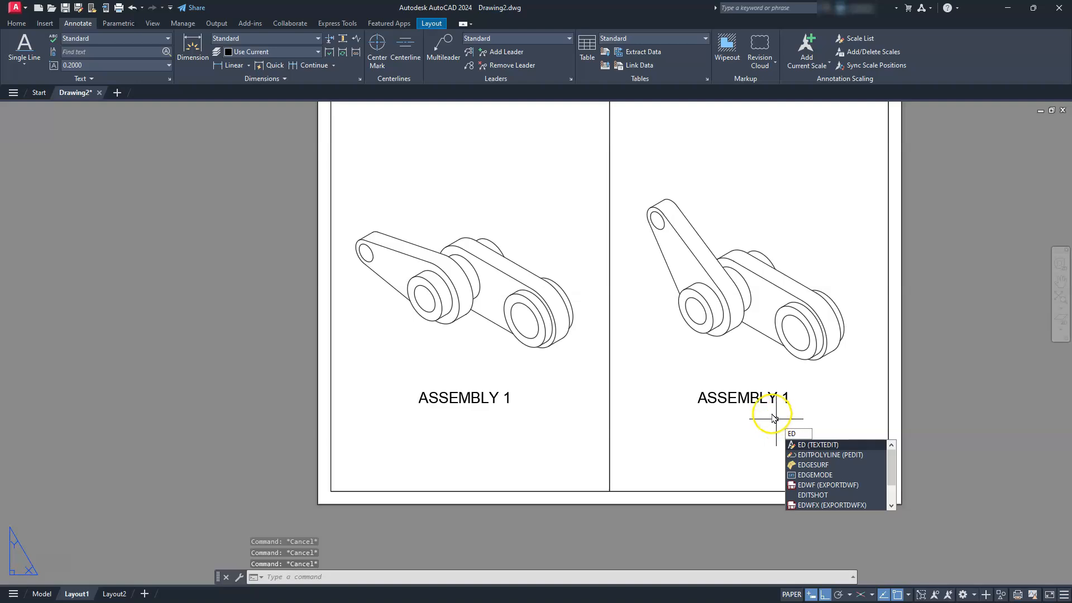
key(Return)
click(653, 396)
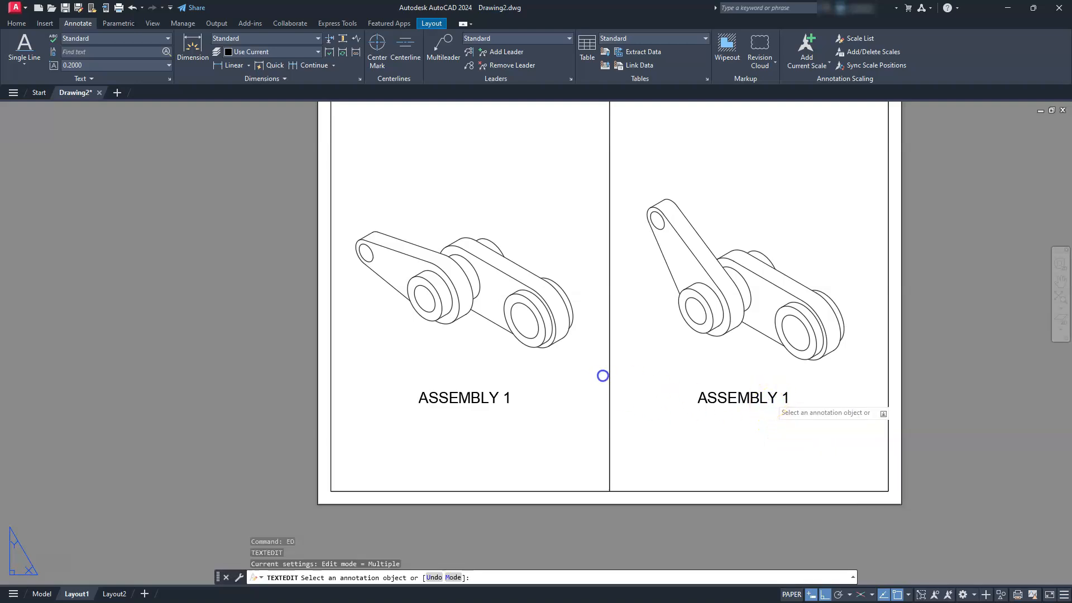
click(778, 400)
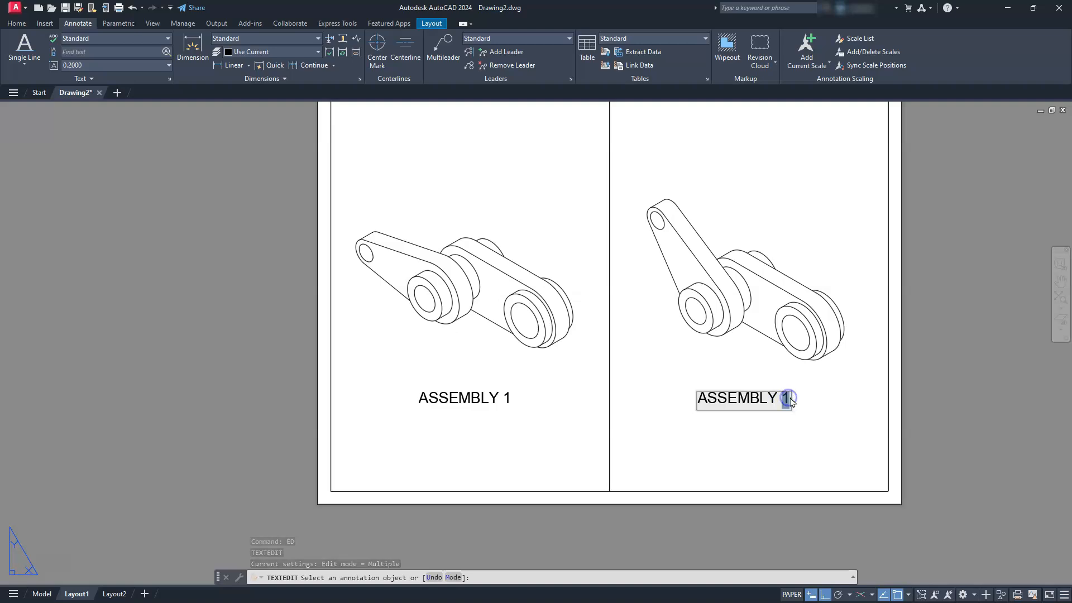
text(2)
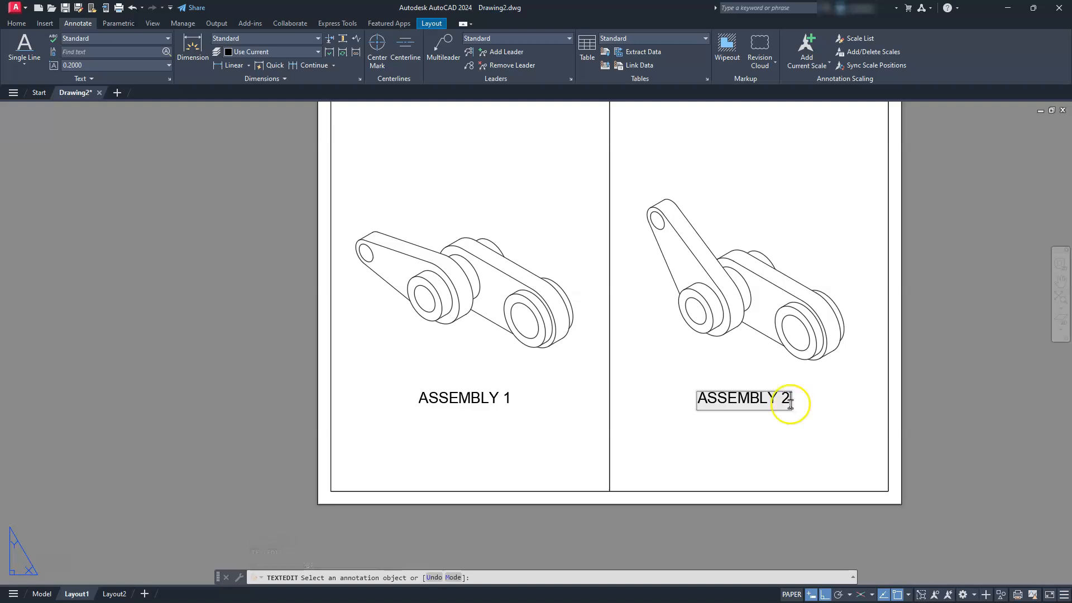
click(777, 461)
key(Escape)
key(Escape)
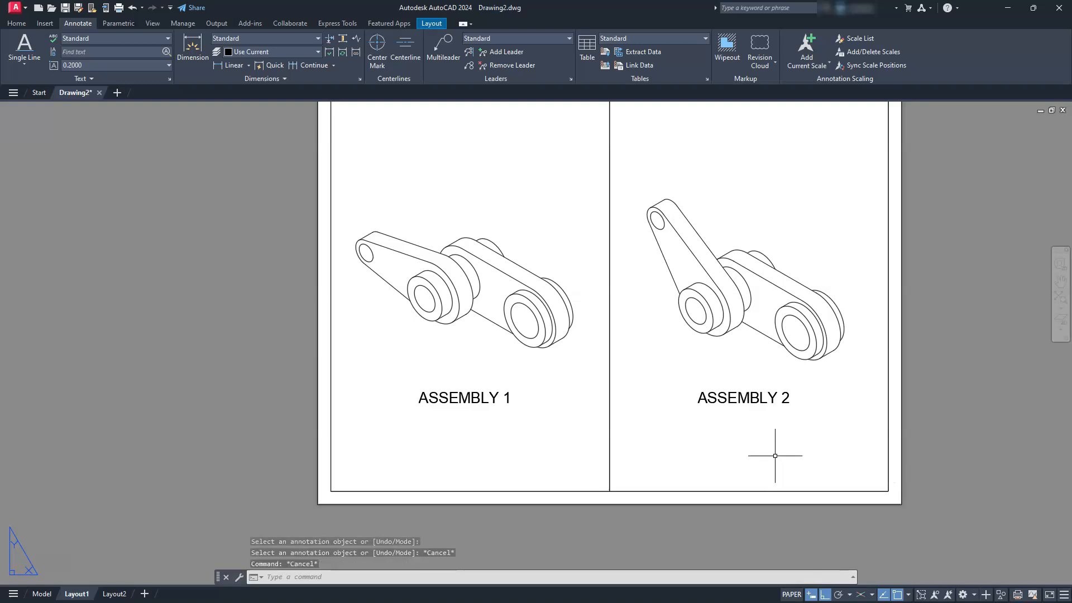
- Rename Layout1 as SHEET 1
scroll(775, 455, down, 2)
middle_drag(650, 421, 558, 407)
scroll(555, 405, up, 2)
middle_click(555, 405)
middle_click(555, 405)
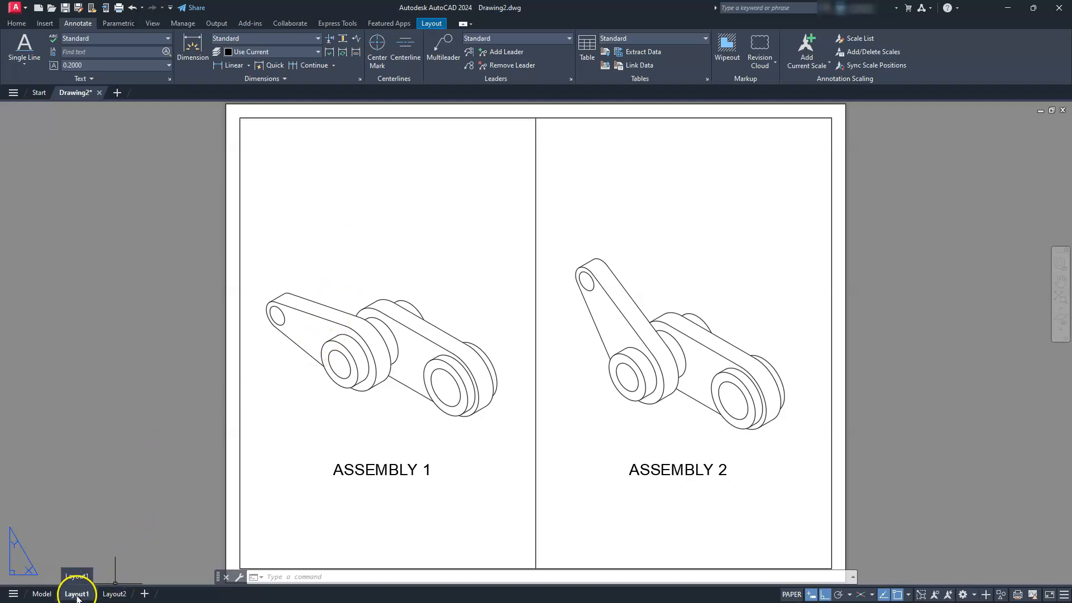
right_click(77, 594)
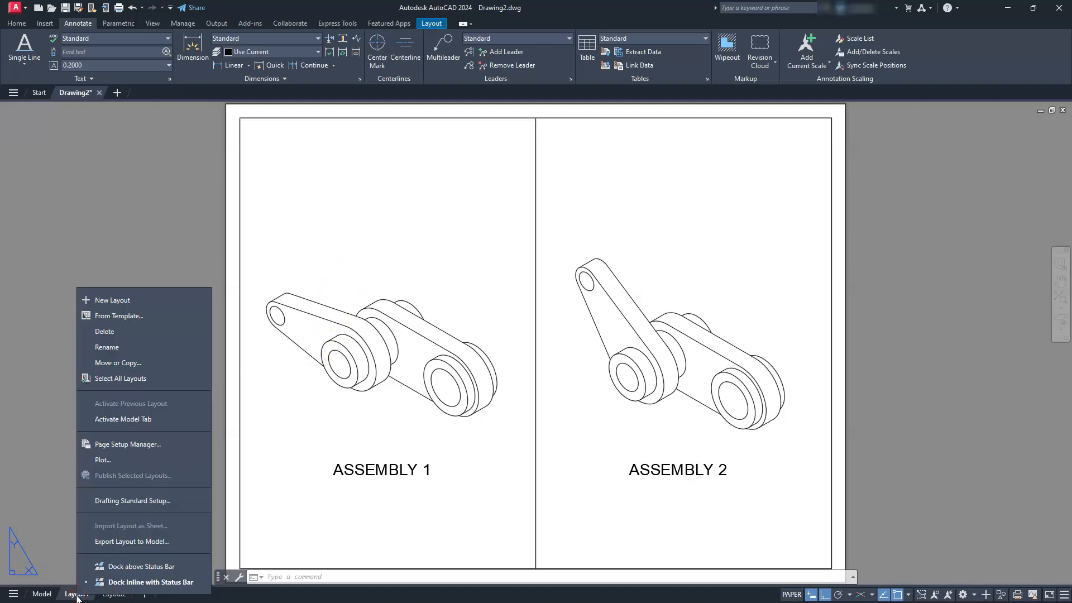
click(109, 347)
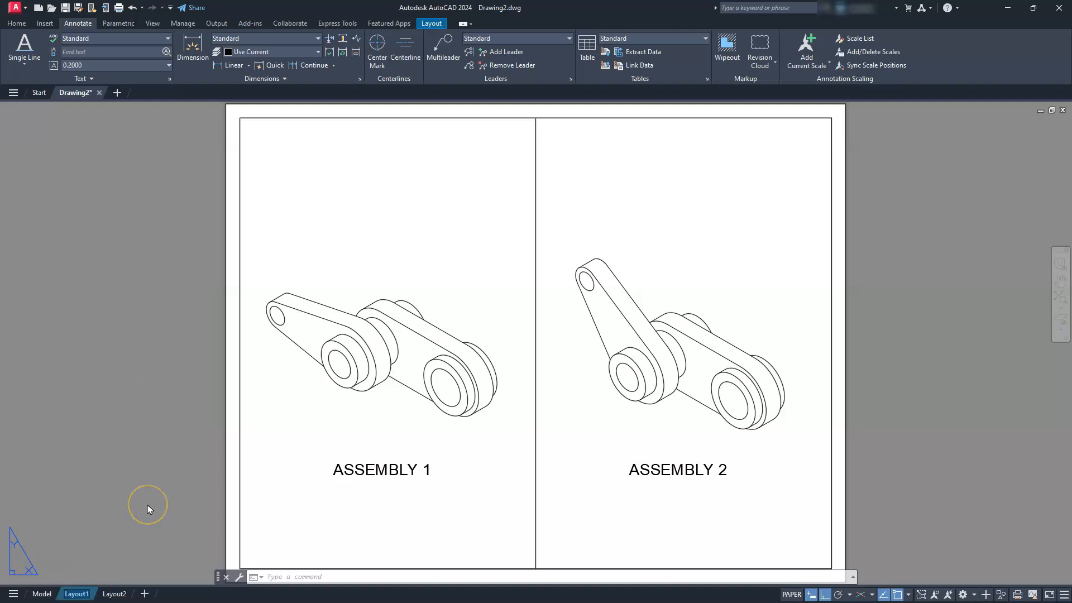
text(SHEET 1)
key(Return)
- Create a copy of the SHEET 1 layout and place it before Layout2
click(75, 594)
right_click(74, 594)
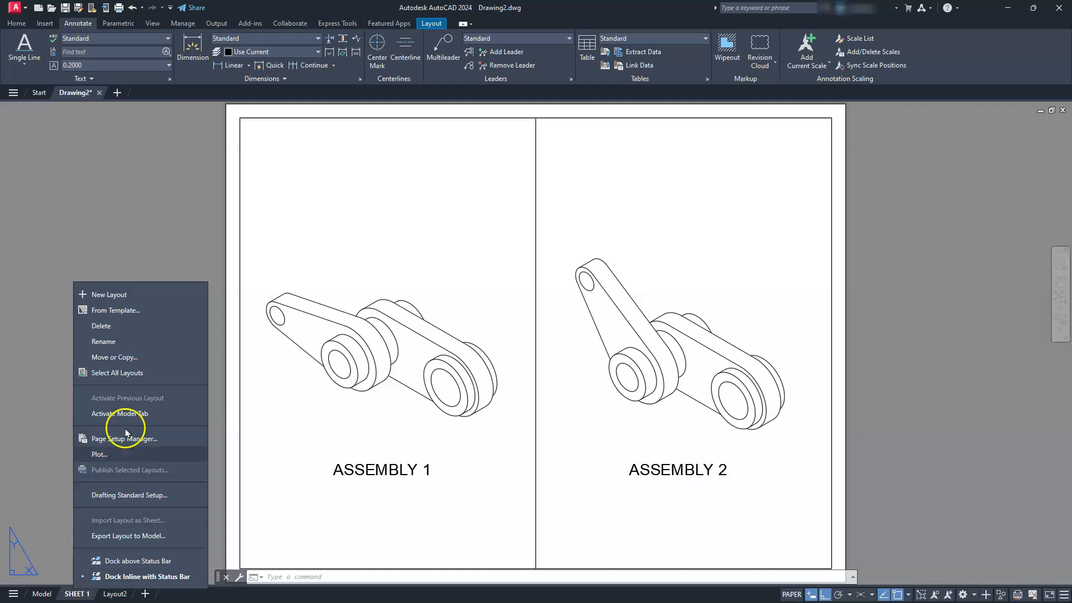
click(127, 358)
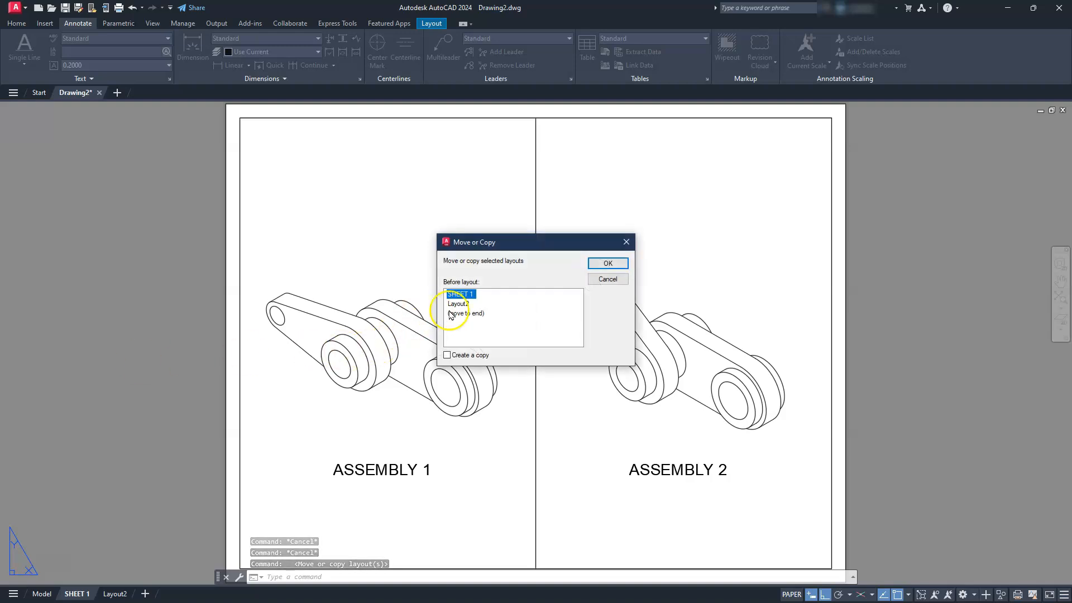
click(454, 354)
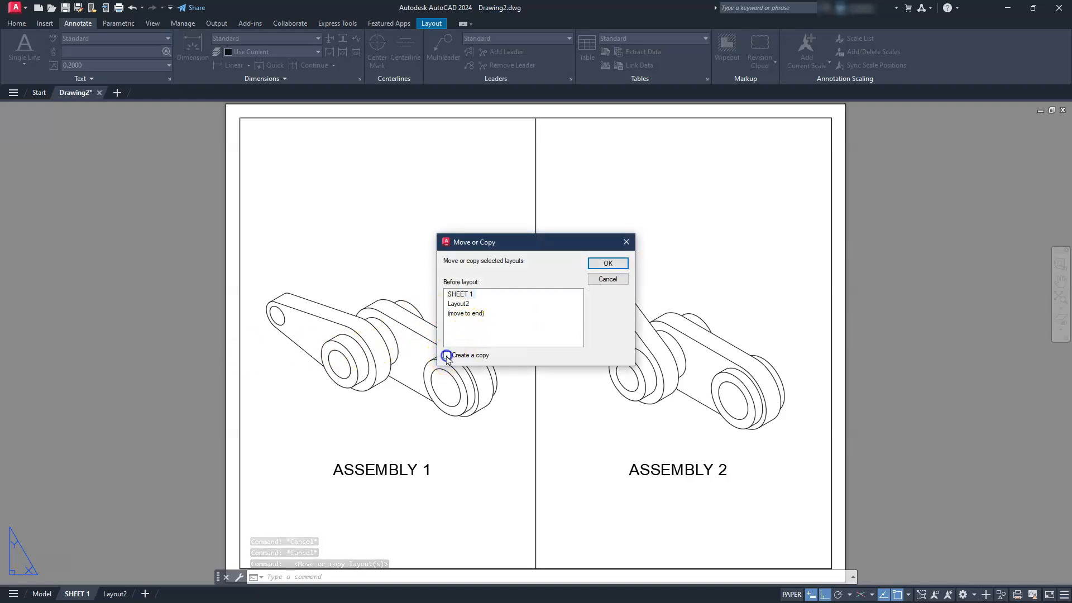
click(456, 305)
click(466, 307)
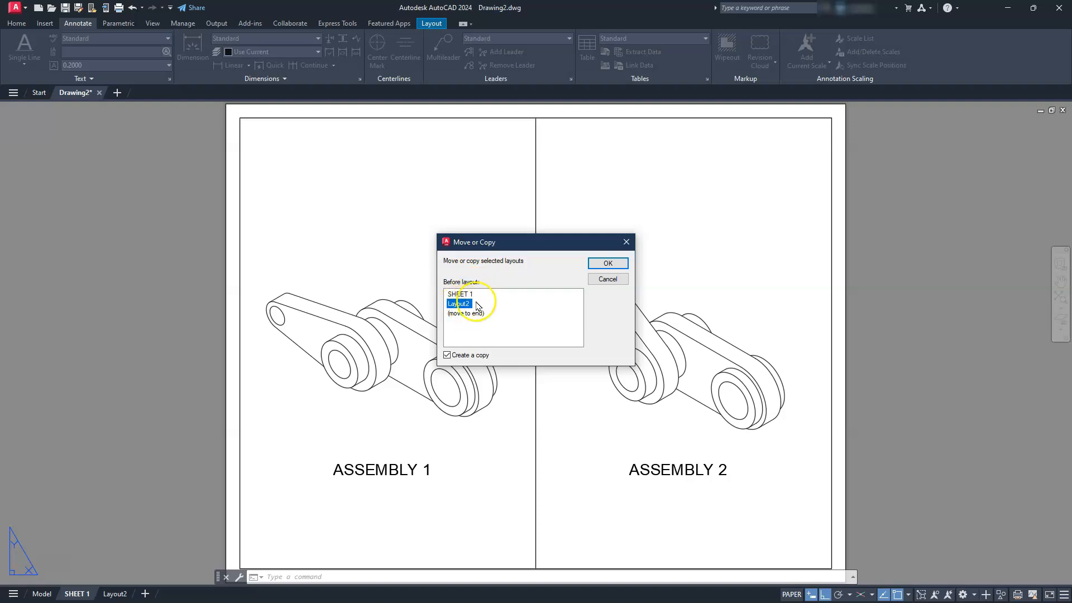
click(608, 263)
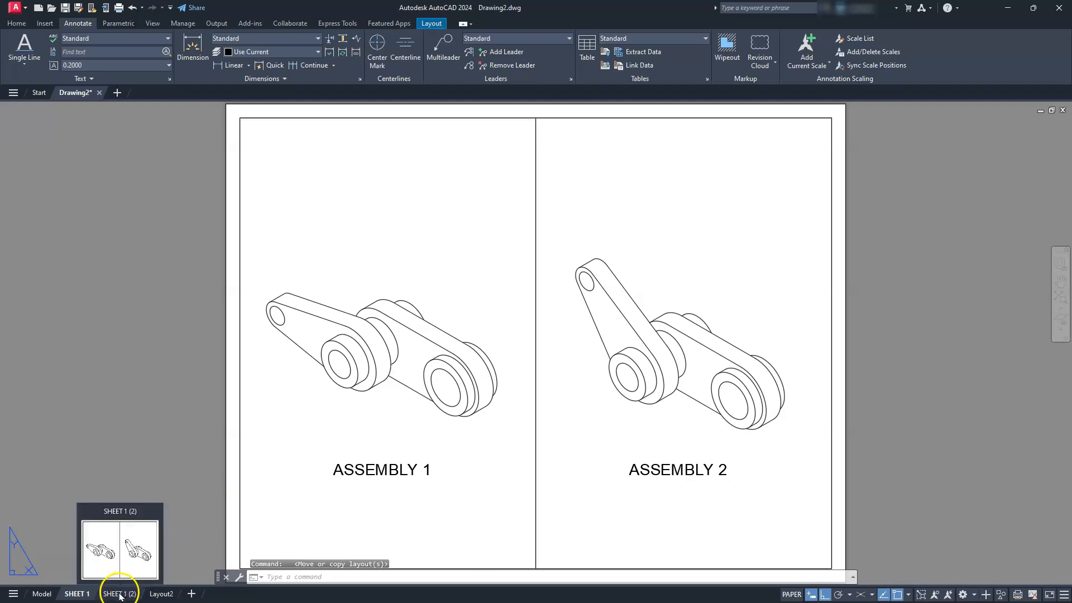
- Open the copied layout and rename it as SHEET 2
click(118, 595)
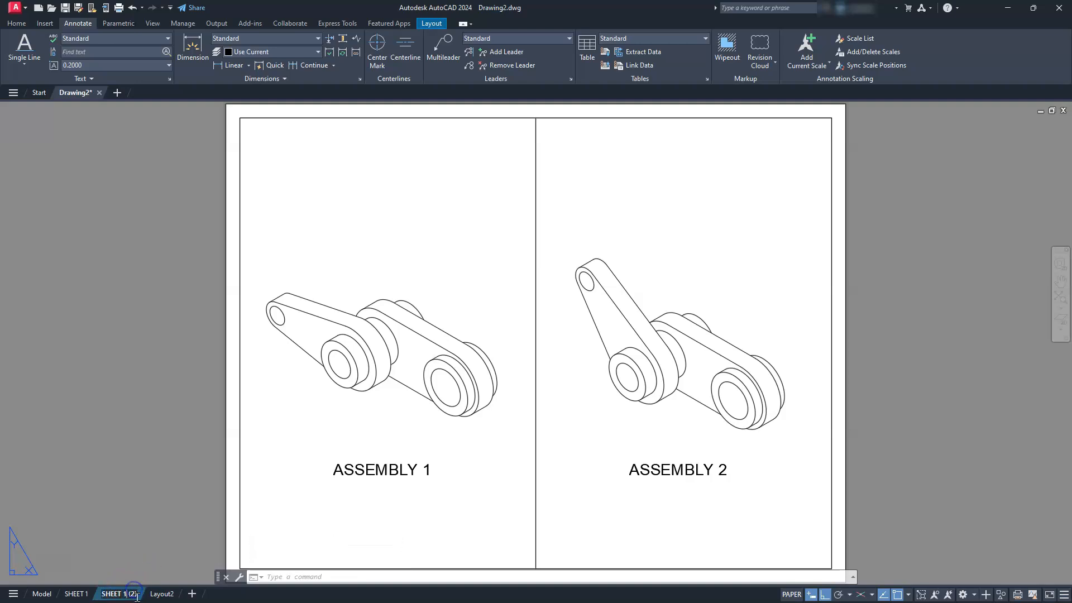
key(BackSpace)
key(BackSpace)
key(BackSpace)
key(BackSpace)
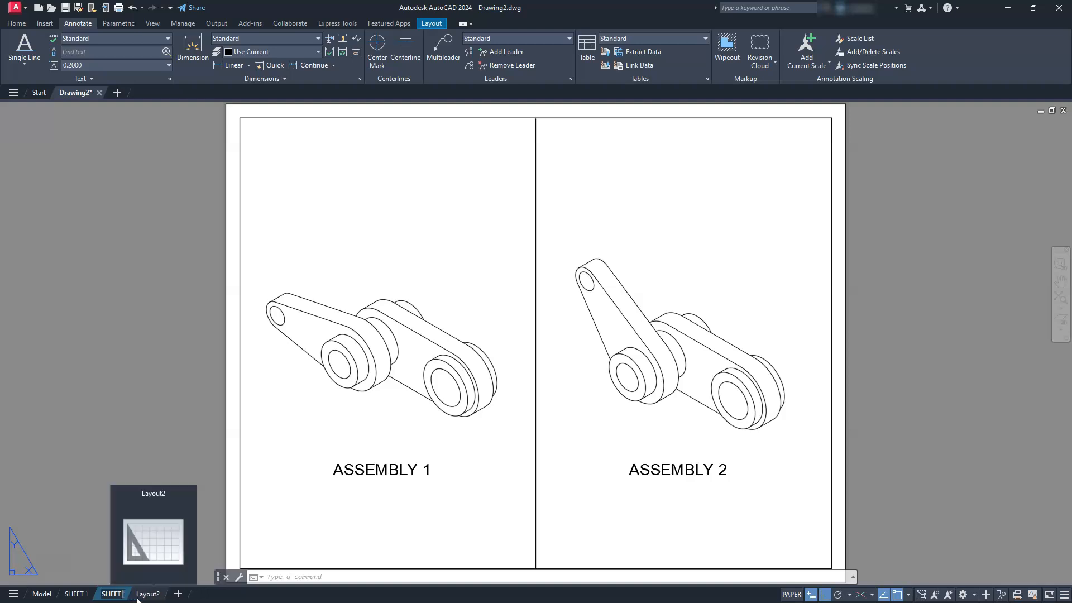
text(2)
key(Return)
click(110, 440)
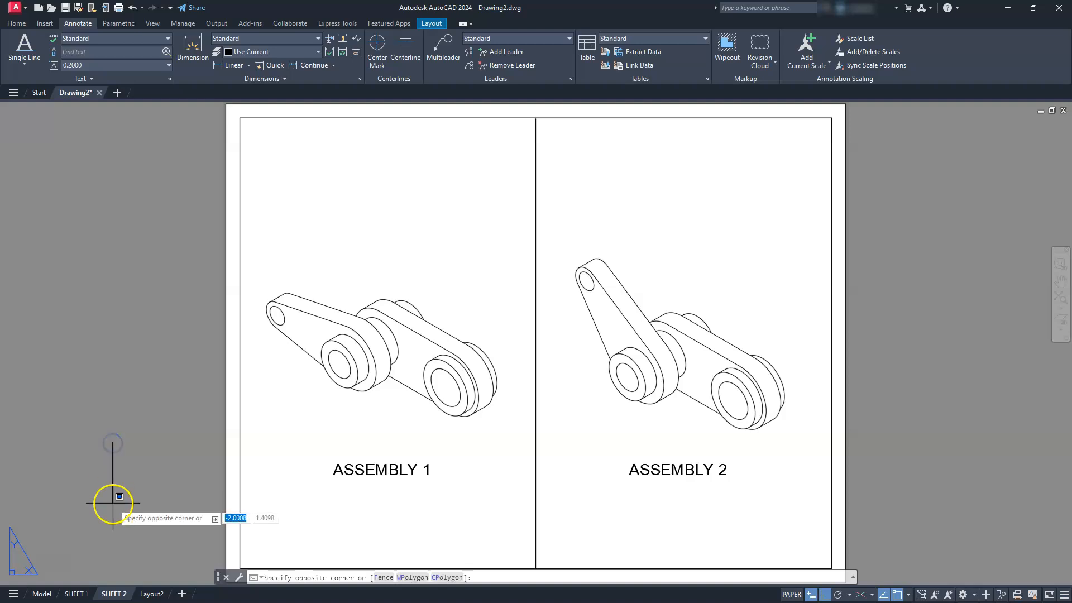
key(Escape)
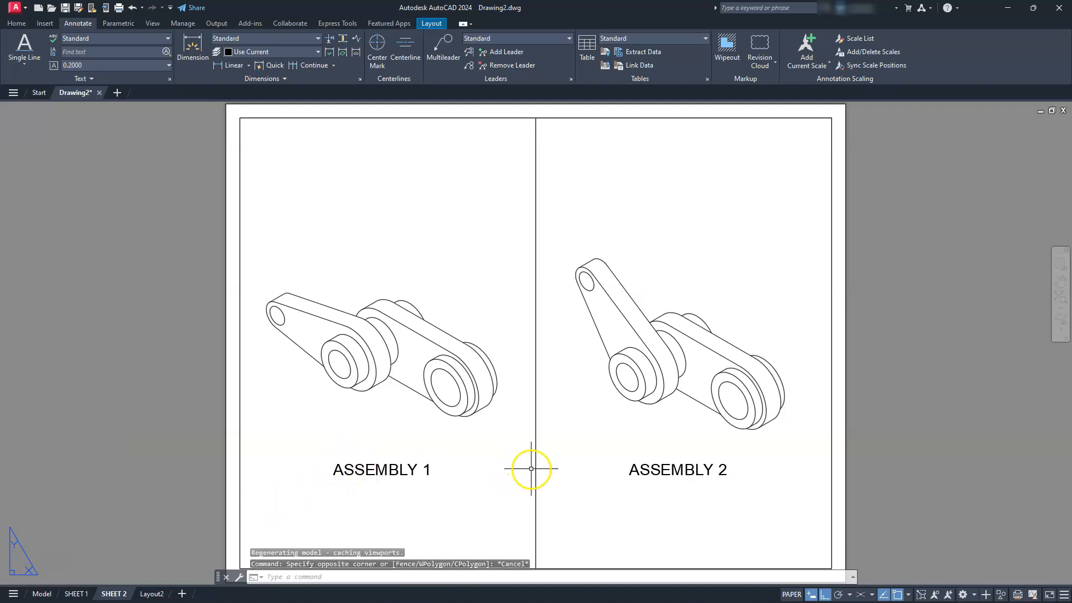
- Delete the viewport showing the angled link arm assembly and its ASSEMBLY 2 label from SHEET 2
click(535, 466)
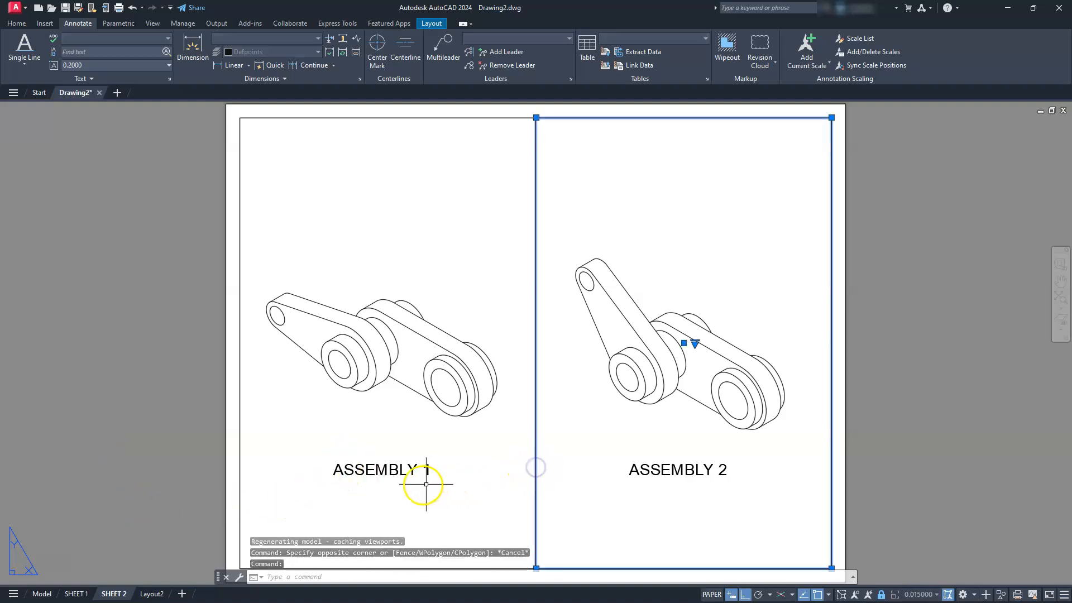
key(Delete)
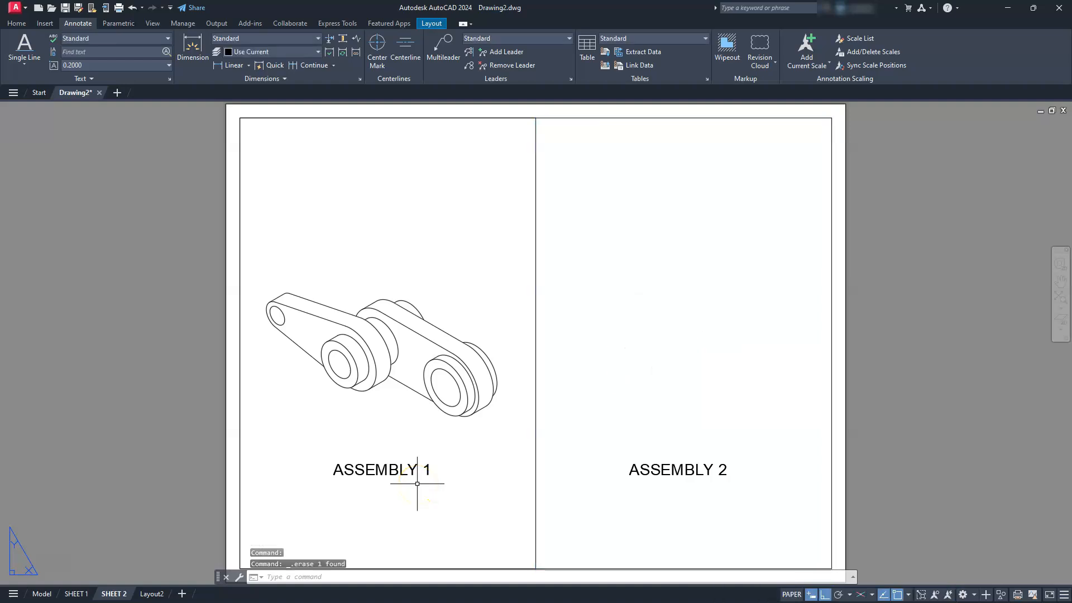
click(647, 451)
click(618, 488)
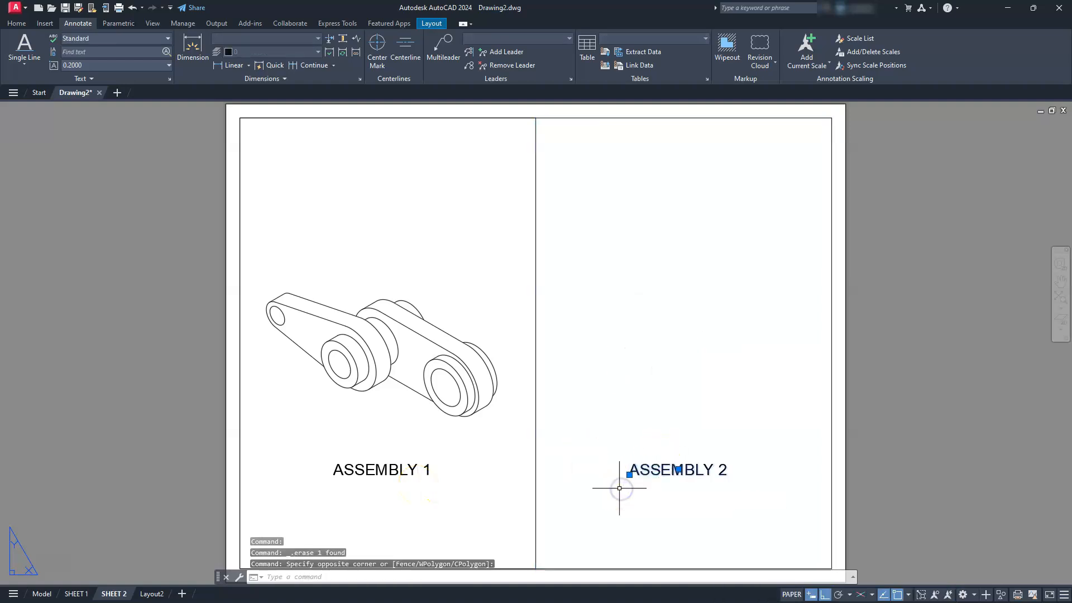
key(Delete)
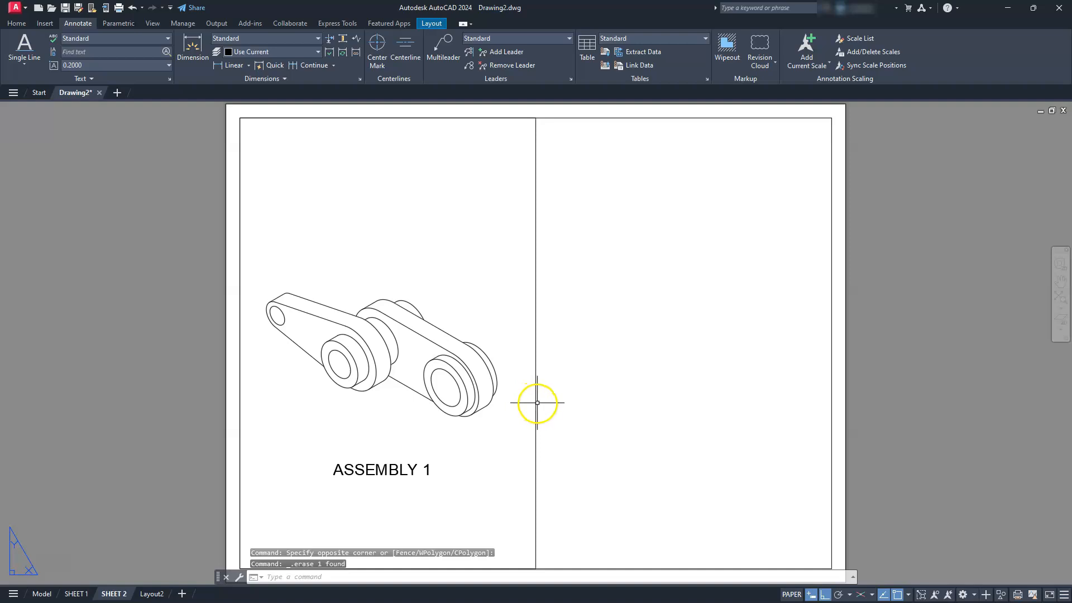
- Stretch the remaining Assembly 1 viewport on SHEET 2 across to the sheet's far edge so it fills the full sheet width
click(537, 403)
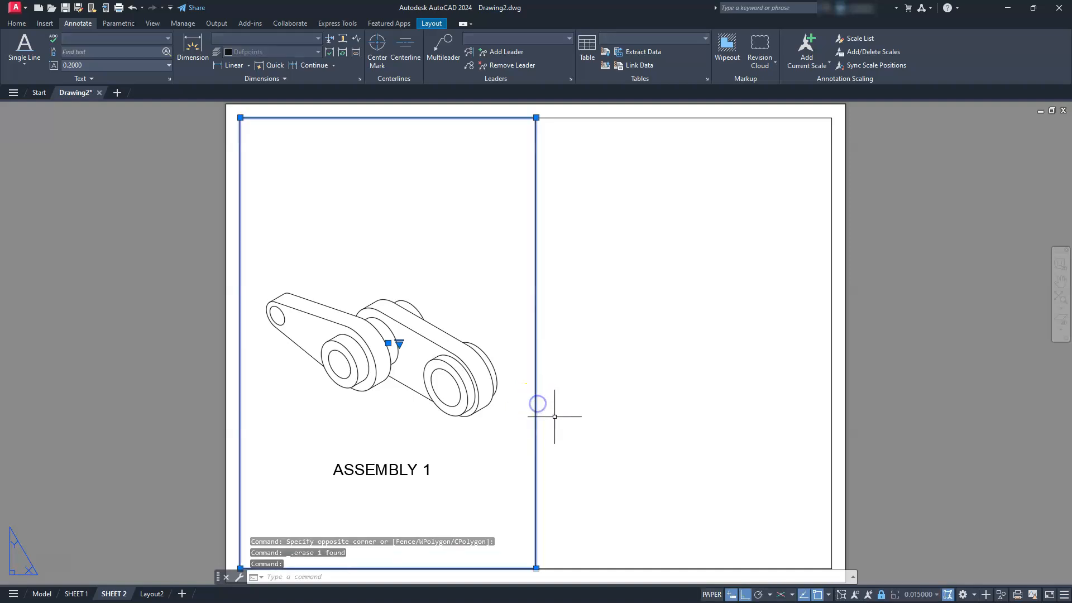
click(534, 116)
click(824, 119)
middle_drag(651, 313, 703, 273)
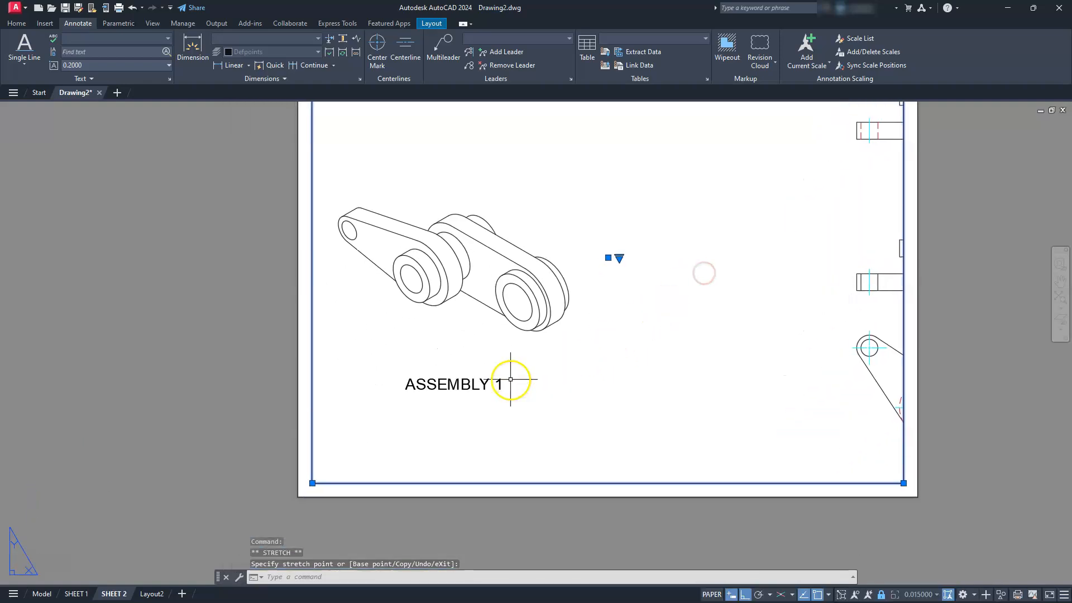
key(Escape)
key(Escape)
key(Escape)
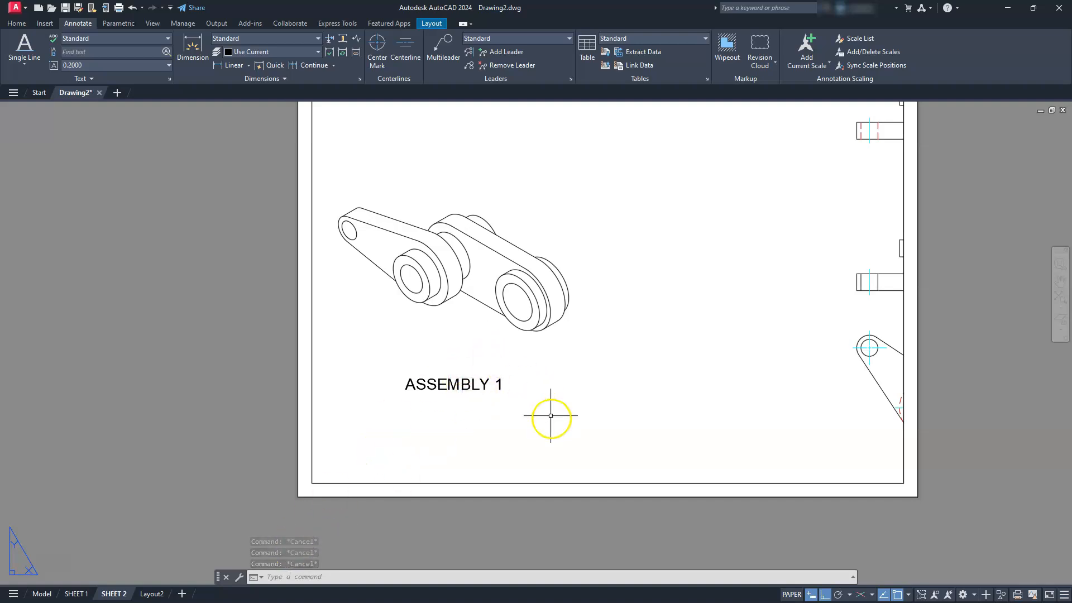
- Activate and unlock the enlarged viewport, and frame the three 2D views of Assembly 1 together with its isometric view
click(645, 353)
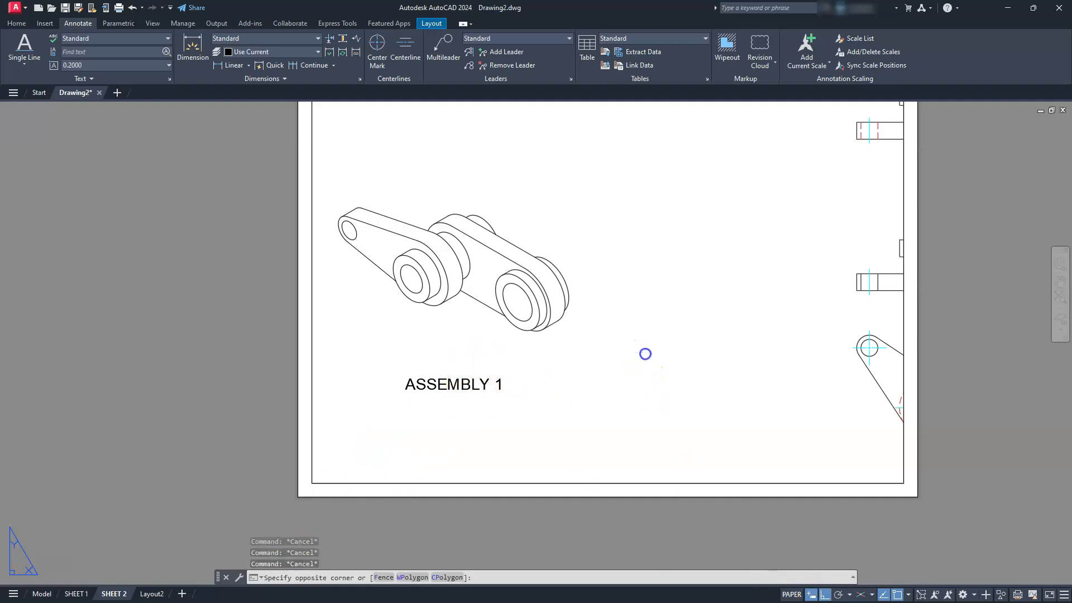
double_click(643, 354)
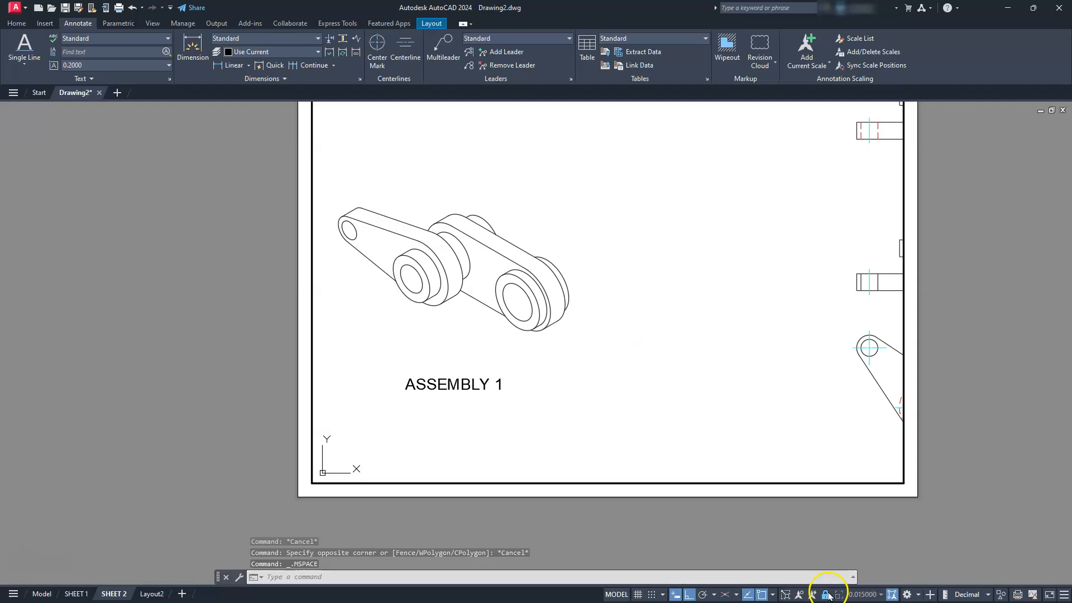
middle_drag(495, 335, 828, 374)
scroll(664, 335, down, 3)
middle_drag(583, 337, 692, 326)
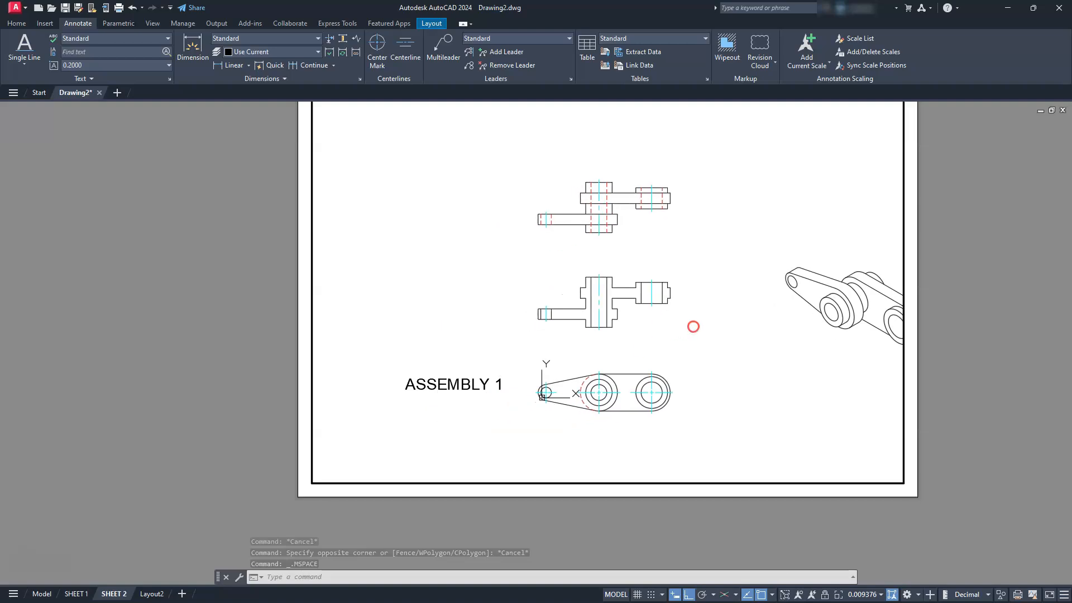
mouse_move(249, 345)
middle_down()
mouse_move(251, 359)
mouse_move(249, 338)
middle_up()
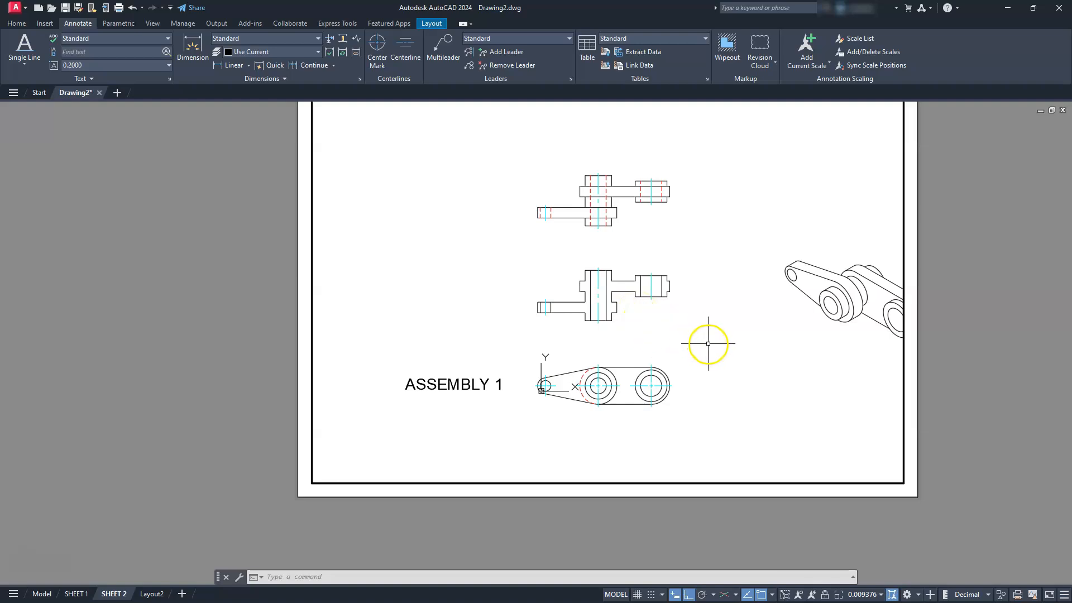
middle_drag(618, 329, 586, 305)
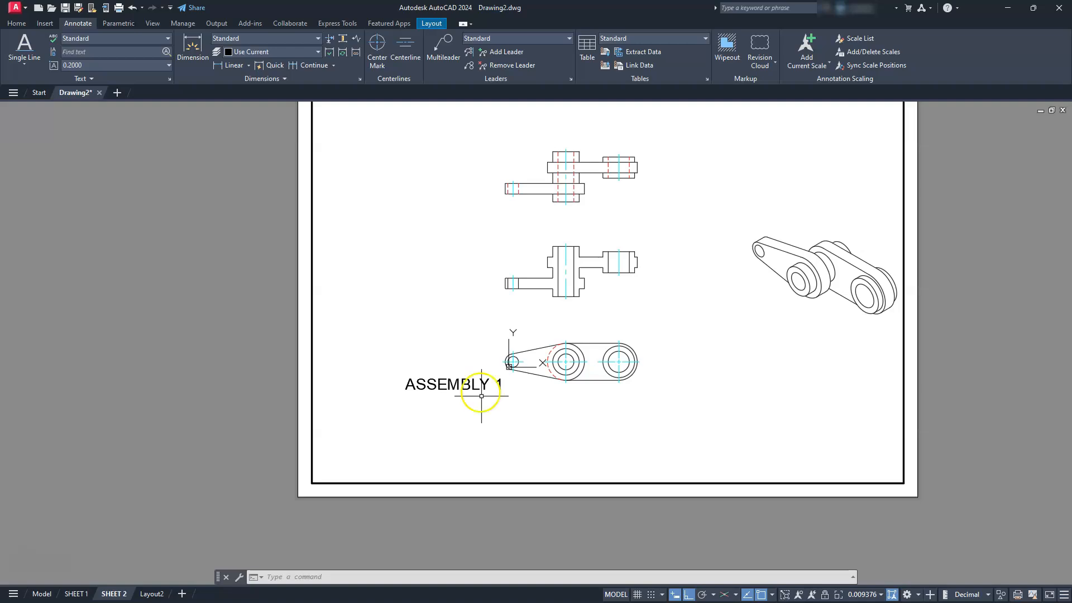
- Leave the active viewport for paper space and switch to model space
click(467, 383)
click(436, 387)
key(Escape)
key(Escape)
key(Escape)
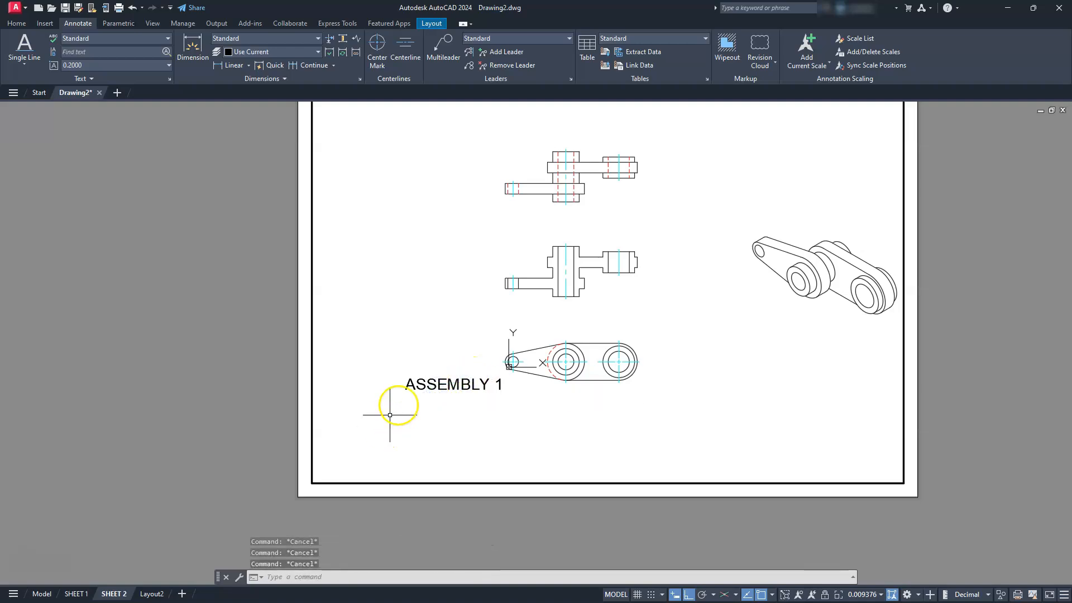
double_click(216, 388)
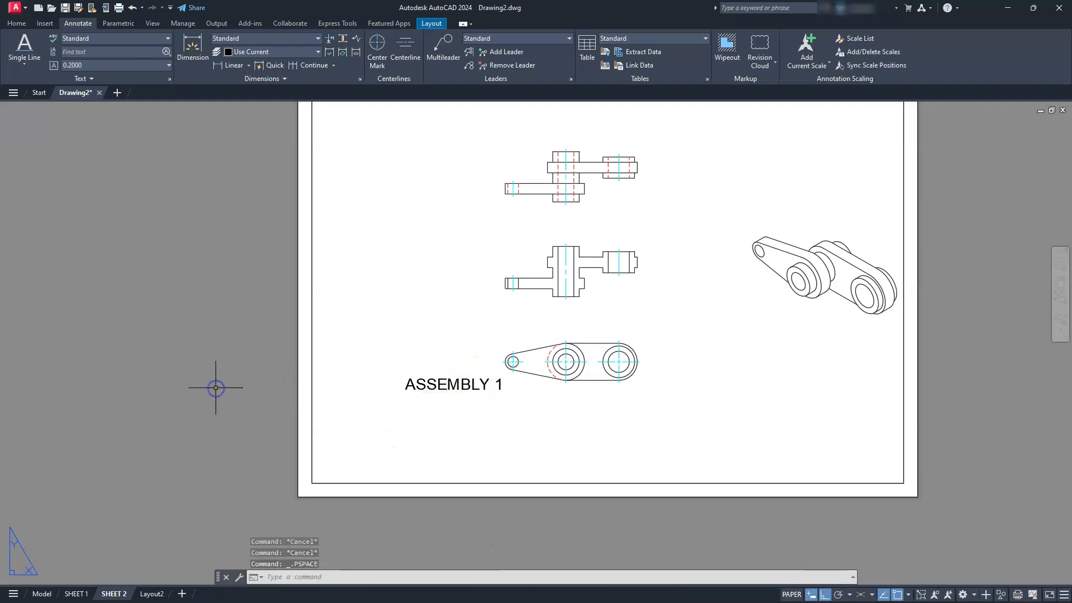
click(48, 591)
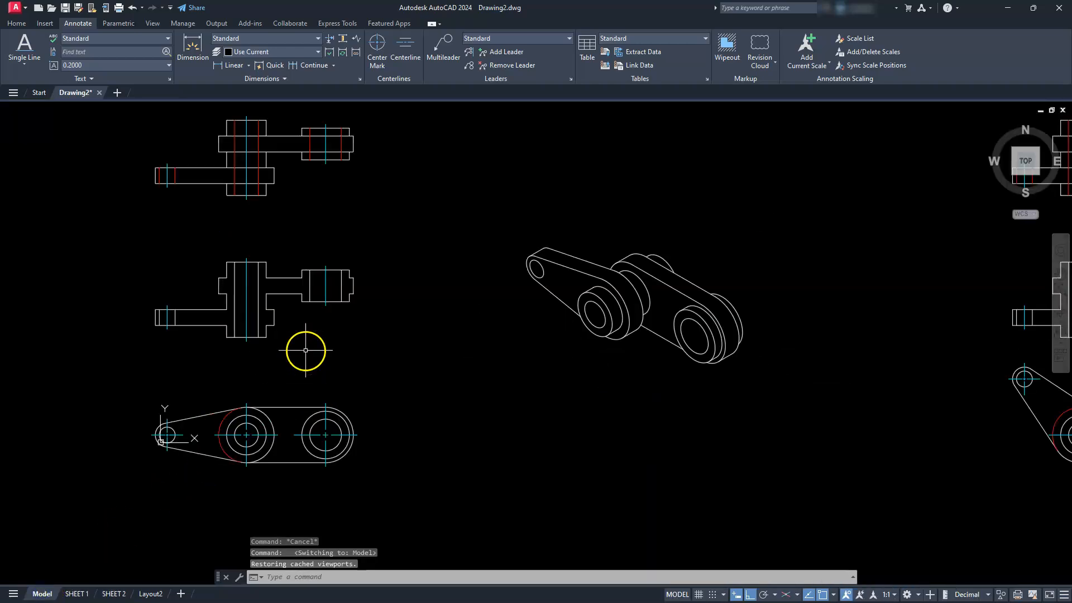
- Move all three Assembly 1 2D views together horizontally, farther away from the isometric view
middle_drag(300, 375, 472, 407)
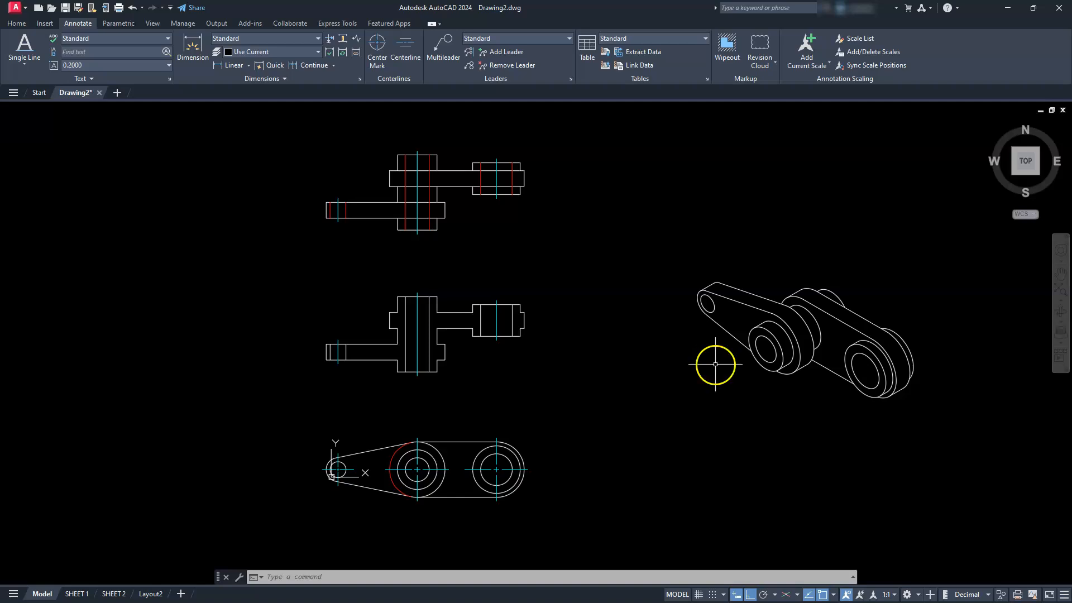
middle_drag(437, 350, 549, 305)
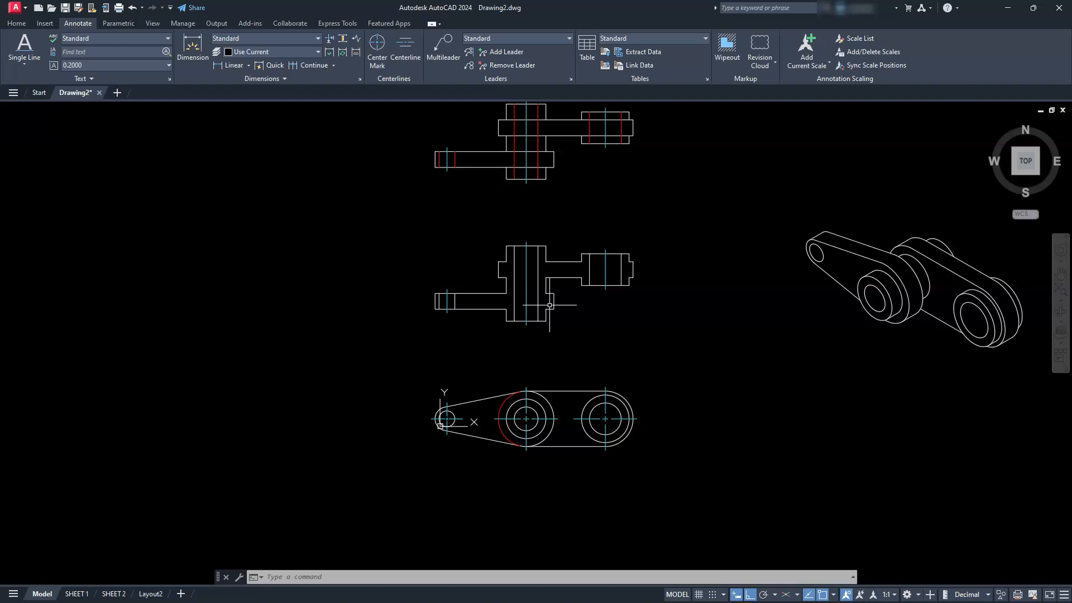
scroll(533, 335, down, 2)
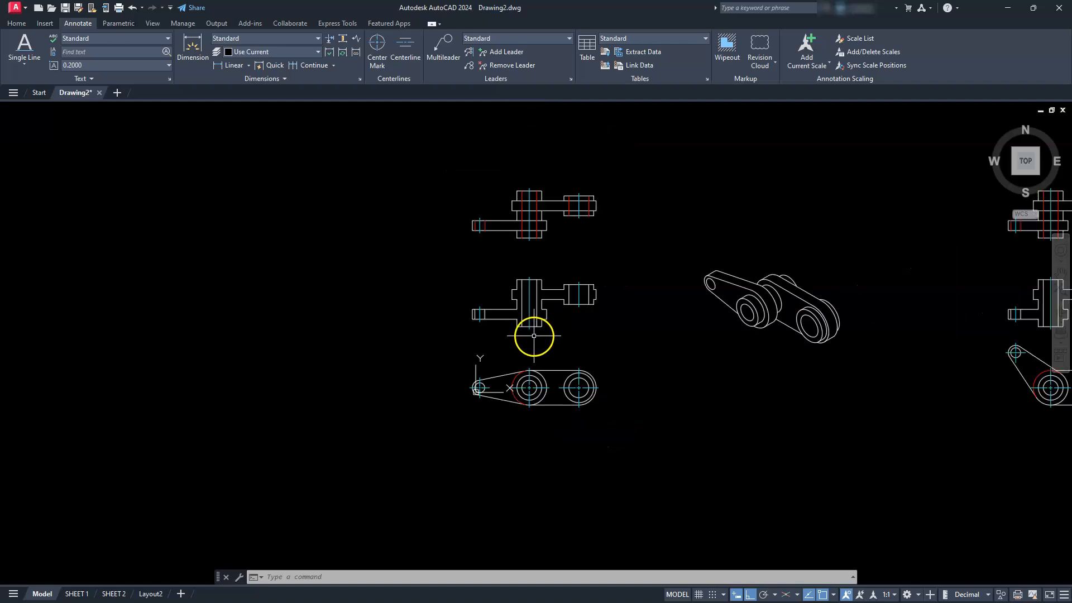
key(Escape)
key(Escape)
key(Return)
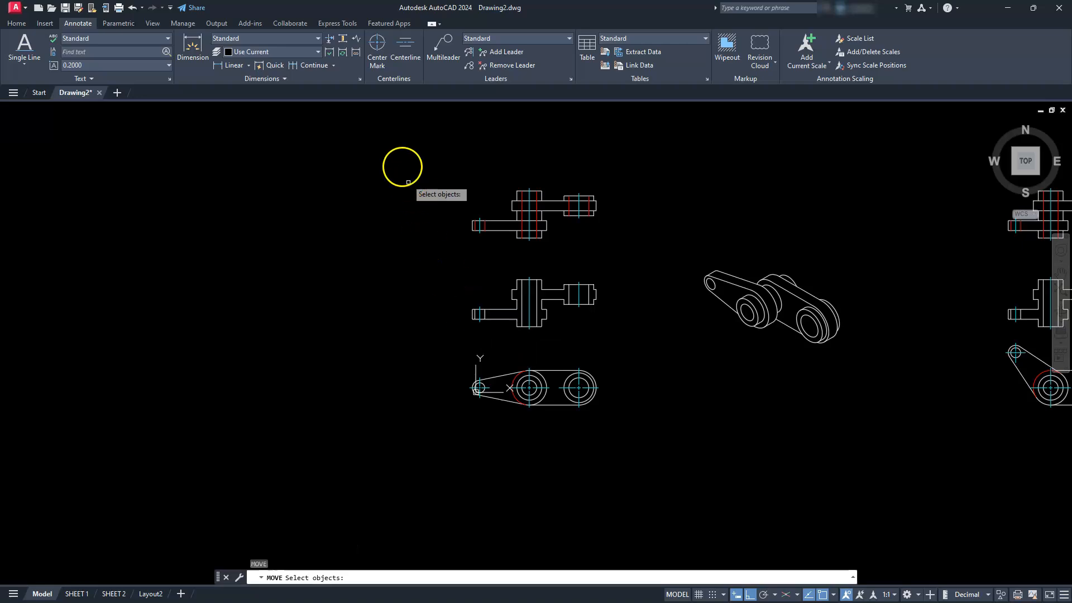
click(400, 161)
click(640, 454)
key(Return)
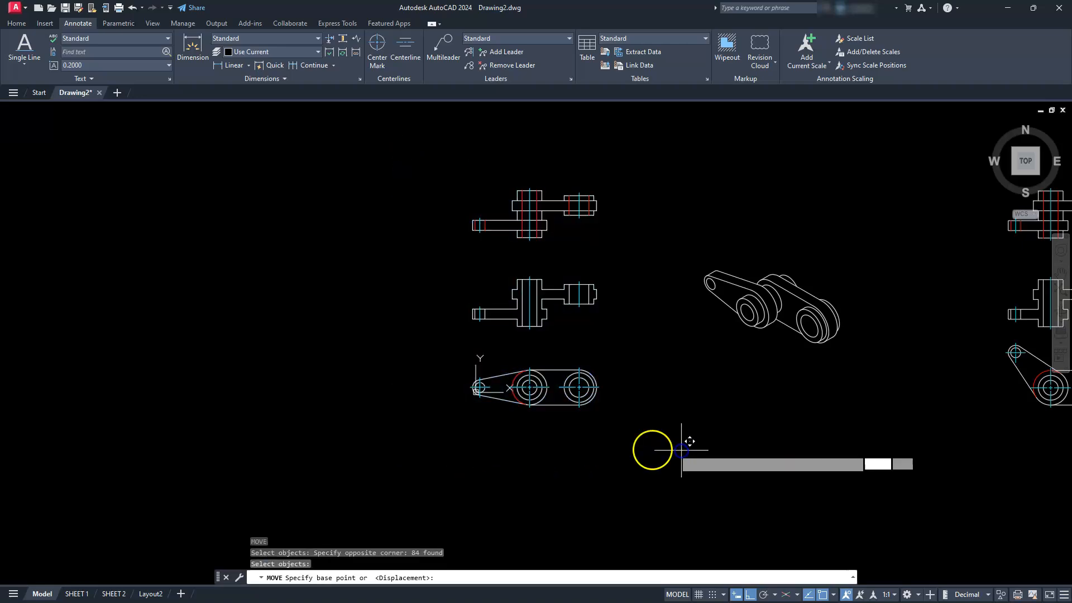
click(682, 449)
click(409, 457)
middle_drag(203, 352, 502, 342)
scroll(502, 342, up, 2)
key(Escape)
key(Escape)
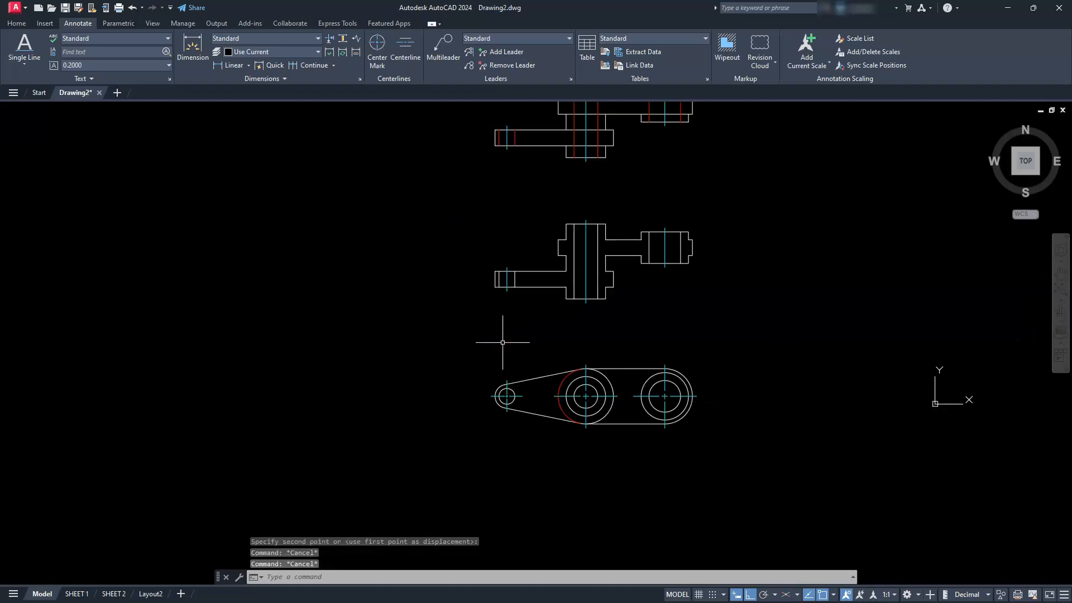
- Move the Assembly 1 section view horizontally to the right, out from between the other two views
key(Return)
click(453, 332)
click(706, 218)
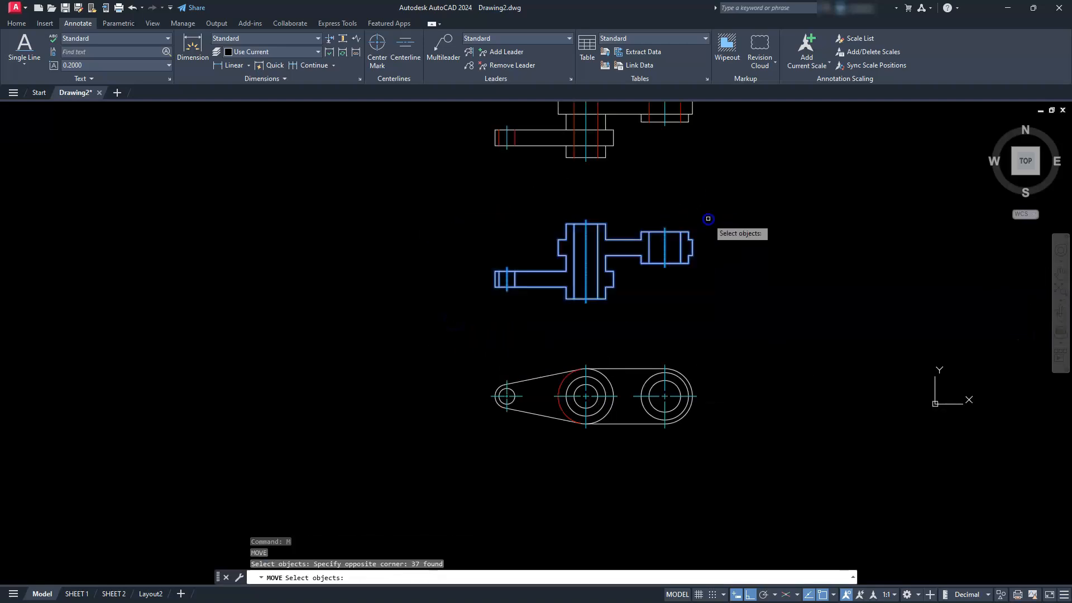
key(Return)
click(623, 303)
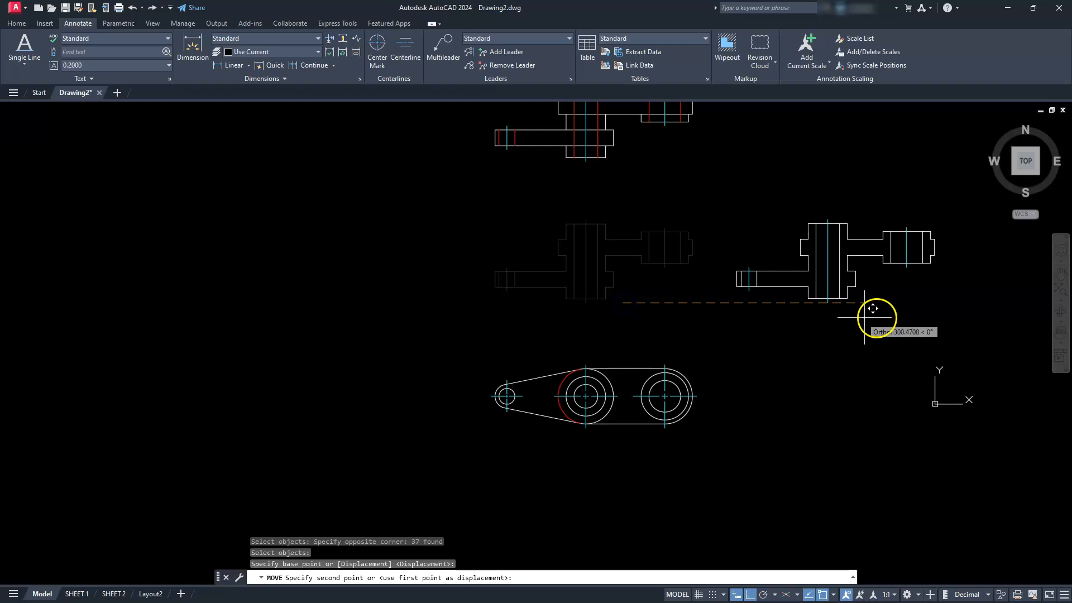
click(890, 317)
key(Escape)
key(Escape)
key(Escape)
- Move the section view straight down so it sits beside the front view with the circles
text(m)
key(Return)
click(726, 316)
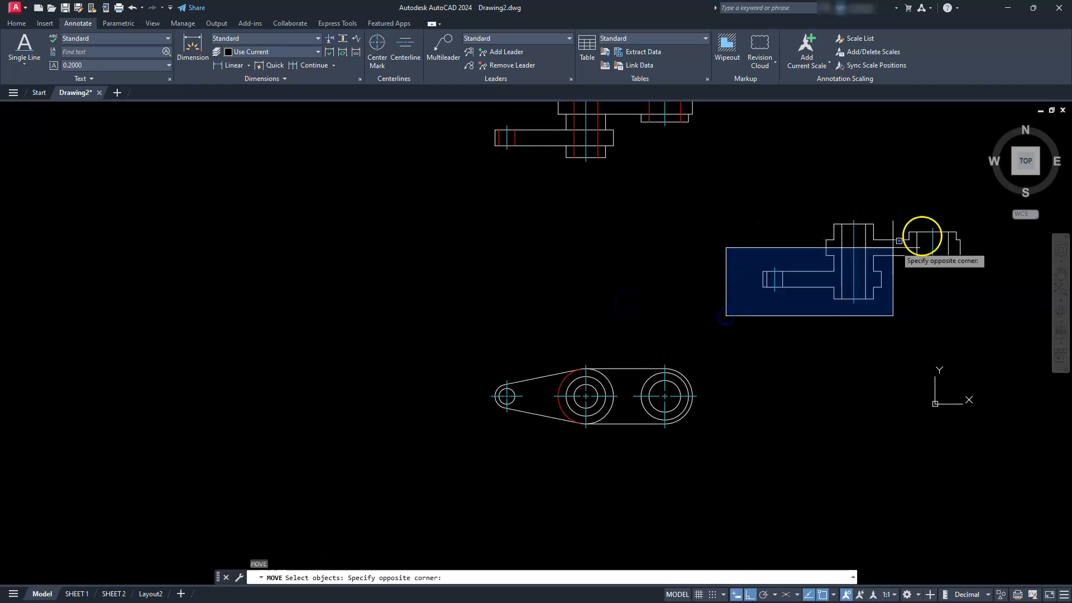
click(977, 204)
key(Return)
click(987, 240)
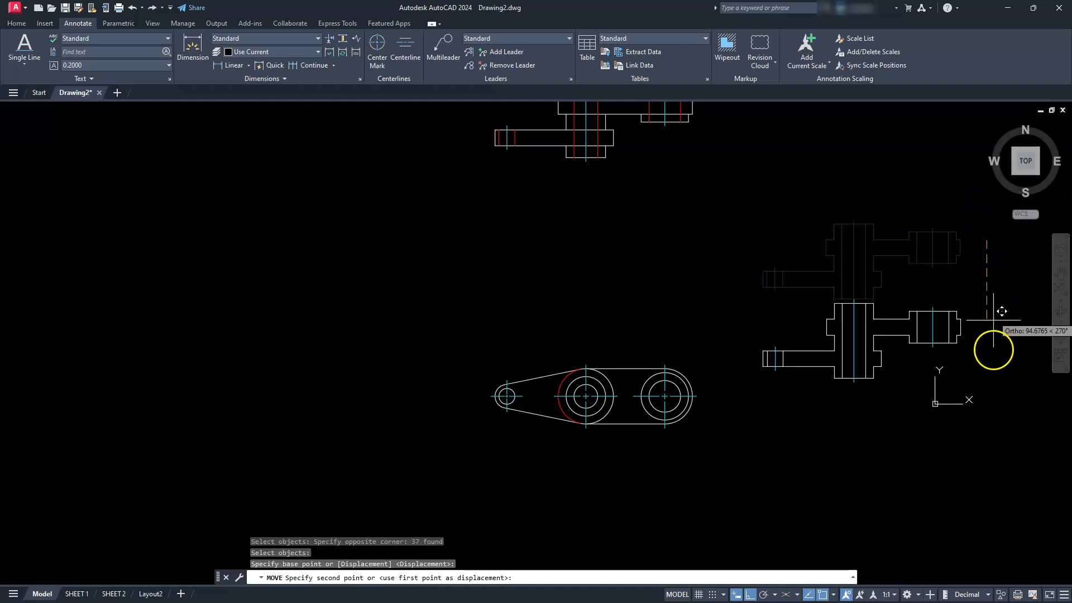
click(994, 366)
key(Escape)
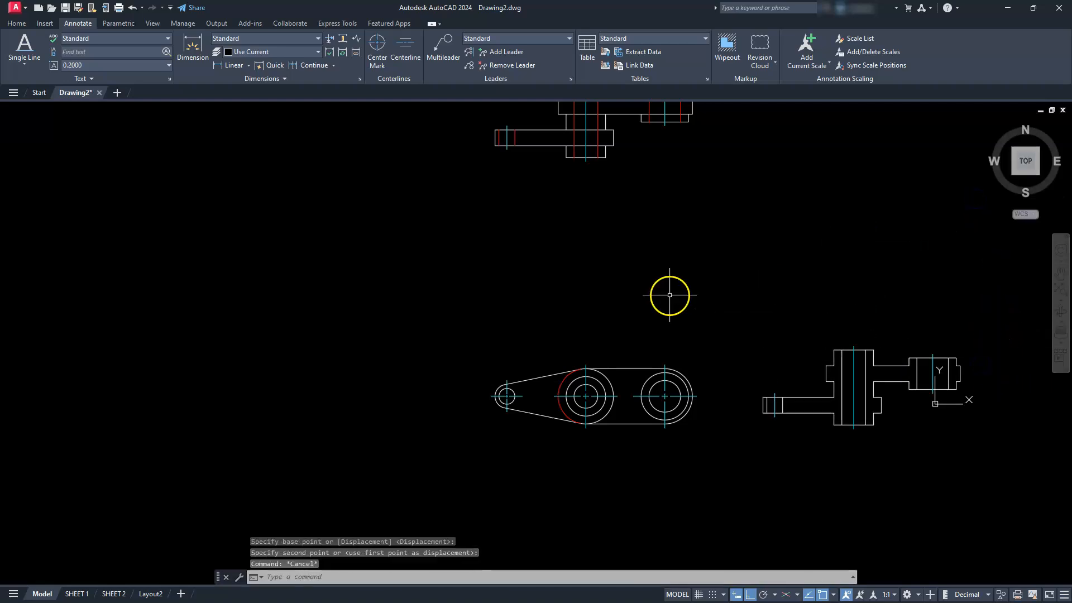
- Move the top view with the red hidden lines straight down about 140 units, closer to the front view
middle_drag(669, 295, 691, 338)
key(Return)
click(438, 242)
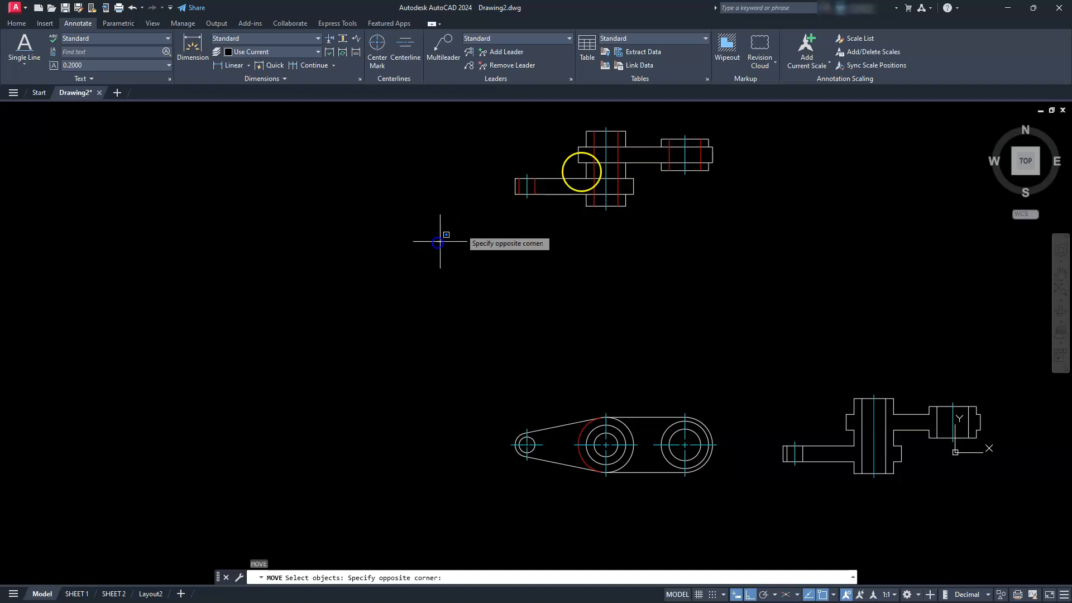
click(727, 113)
key(Return)
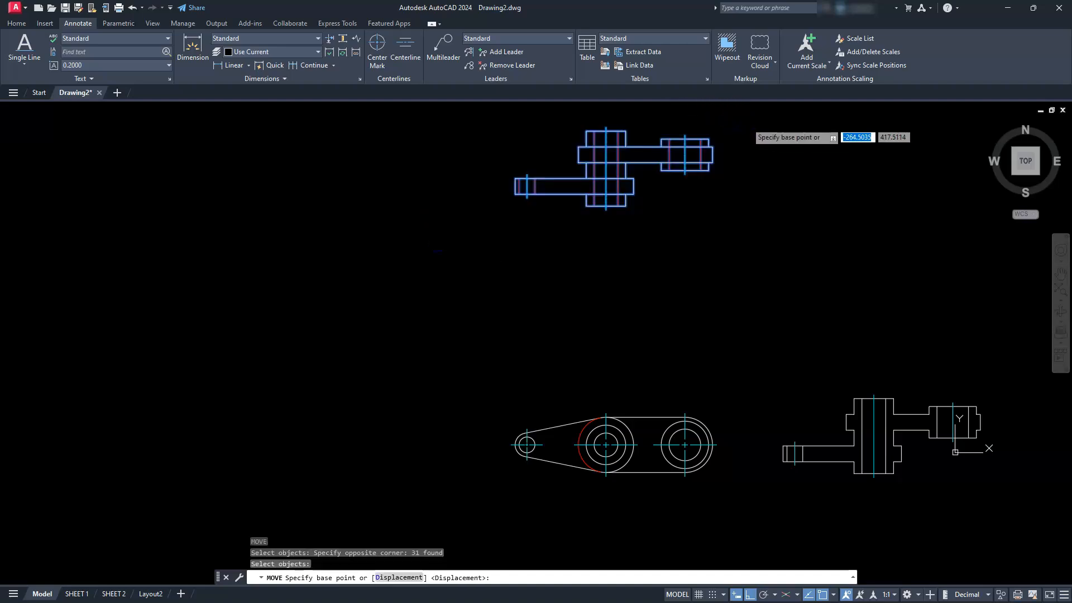
click(746, 124)
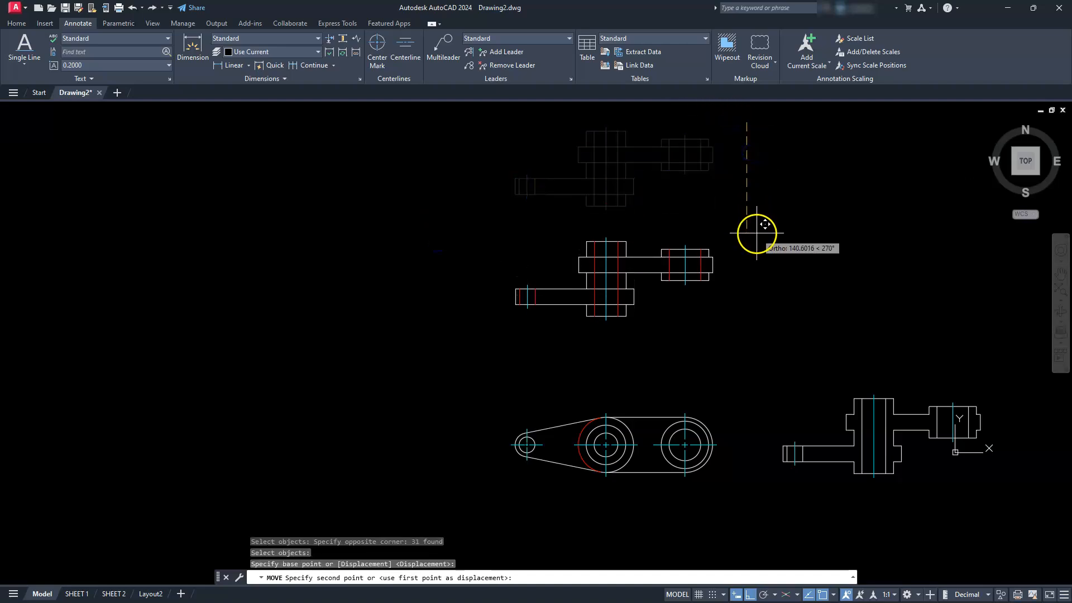
key(Escape)
key(Escape)
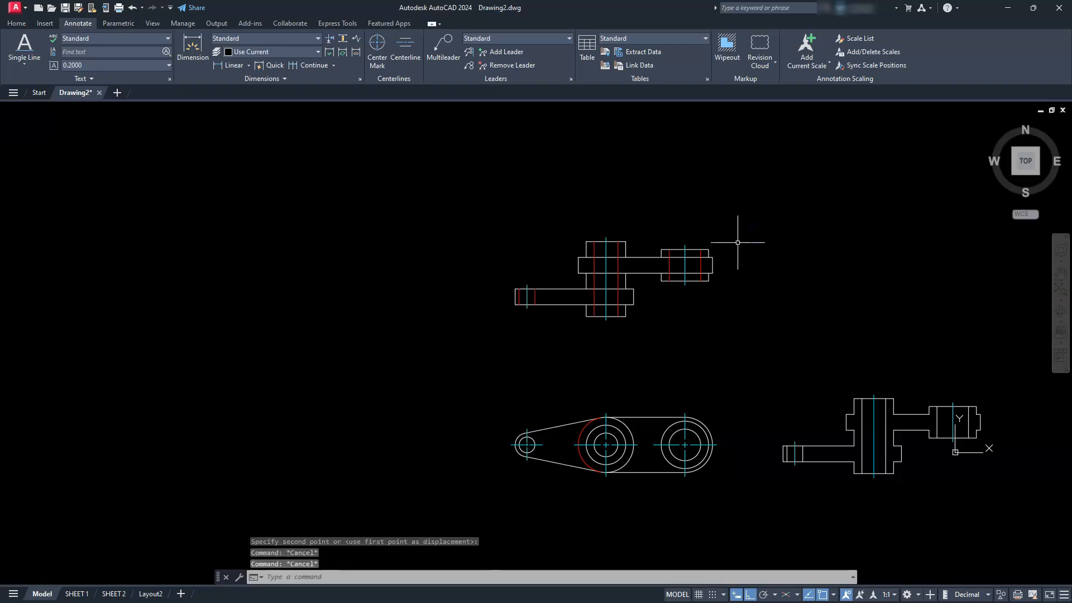
- Hatch all the cut solid areas of the Assembly 1 section view with diagonal lines at scale 50, leaving the bores empty
mouse_move(856, 352)
middle_down()
mouse_move(773, 344)
mouse_move(722, 321)
middle_up()
scroll(710, 406, up, 2)
scroll(710, 405, up, 2)
middle_drag(759, 430, 530, 320)
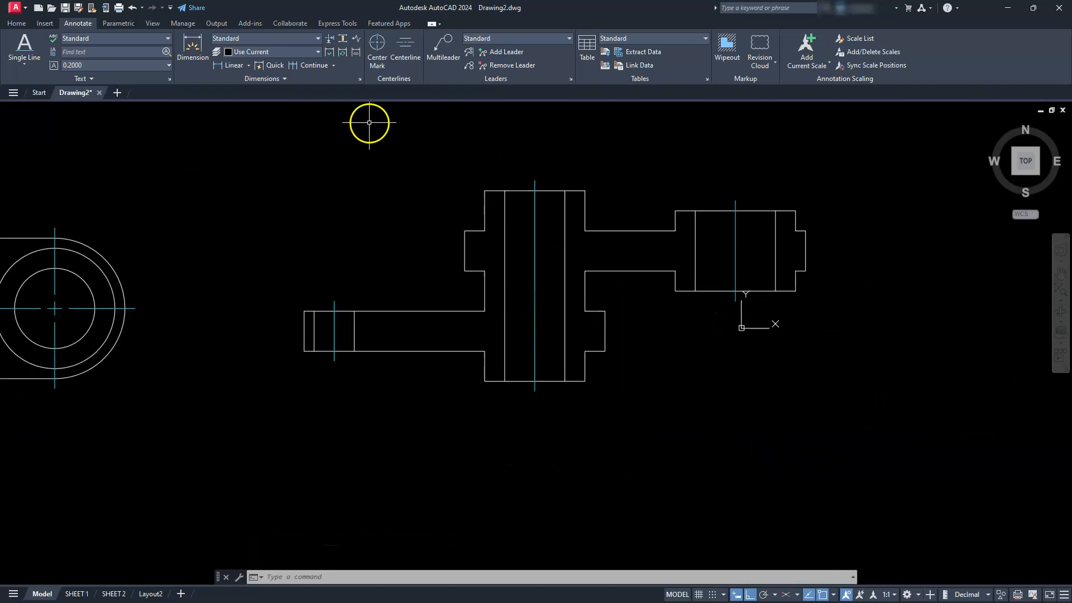
key(Escape)
key(Escape)
key(Escape)
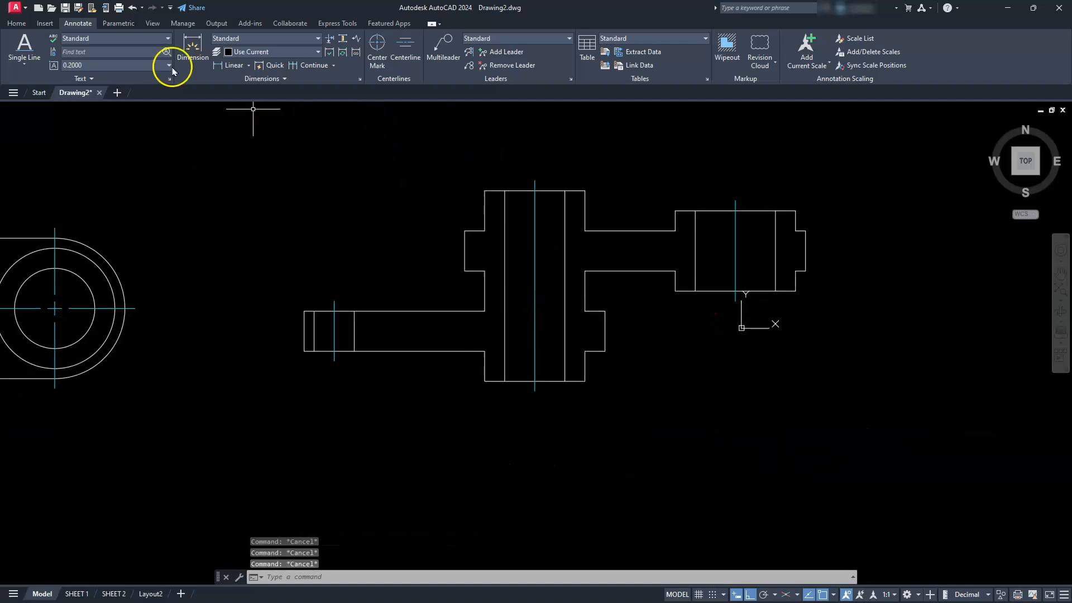
click(16, 23)
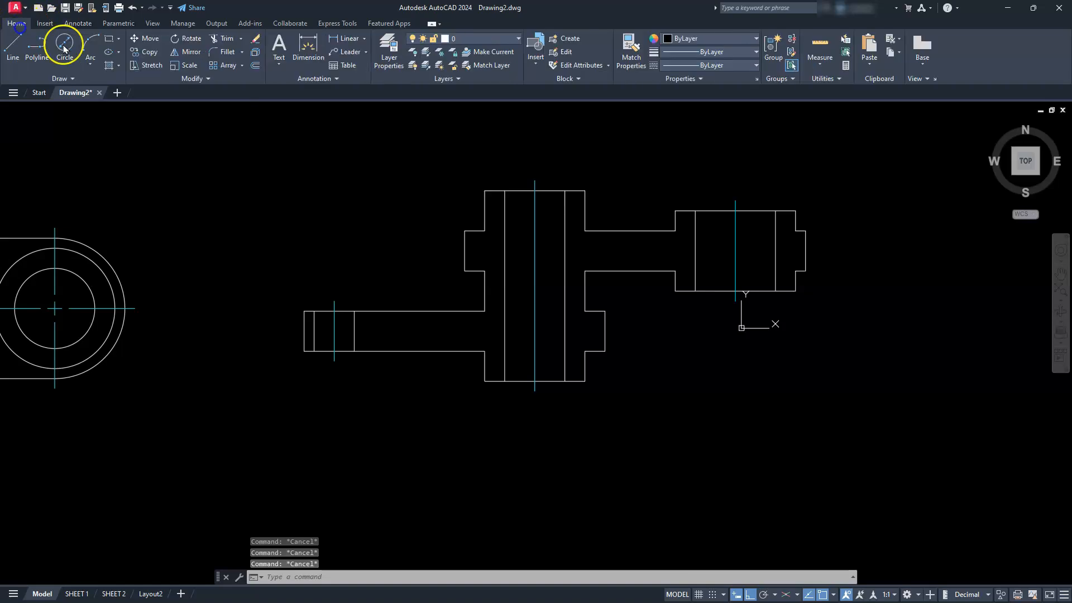
click(108, 66)
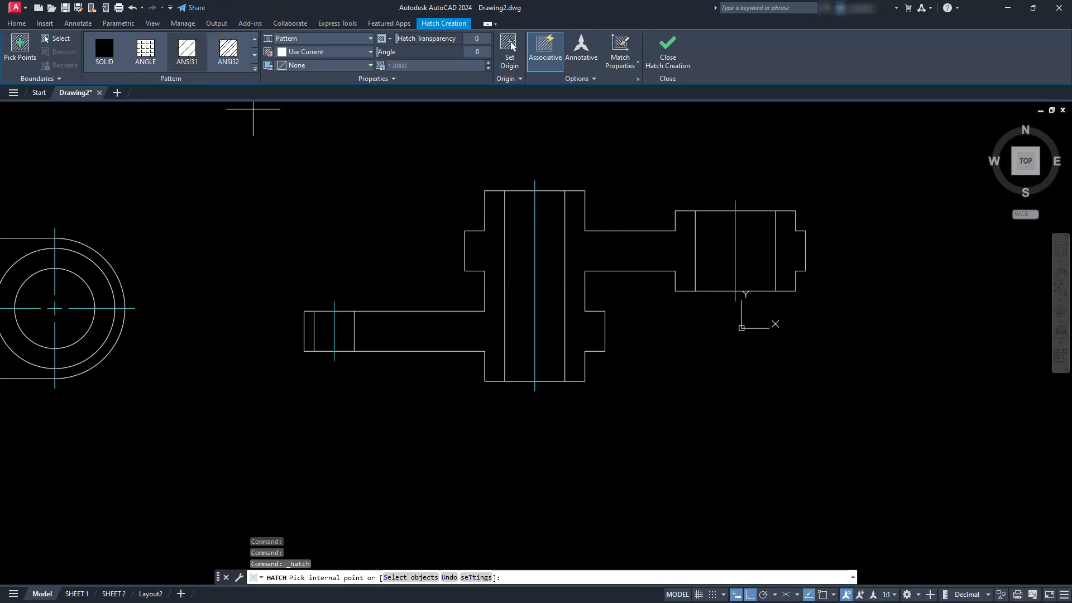
click(396, 66)
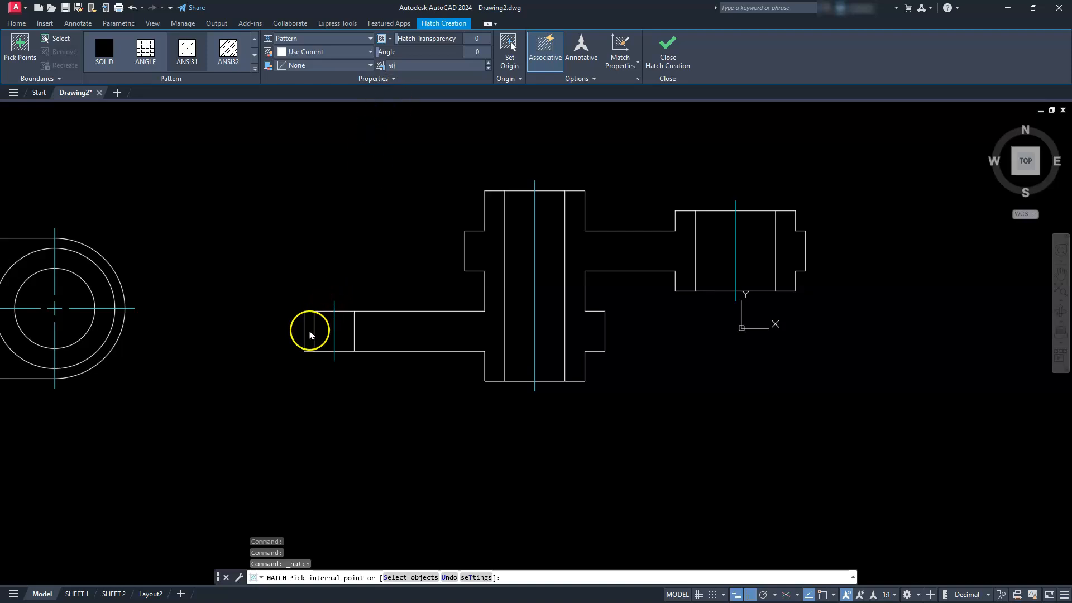
click(20, 45)
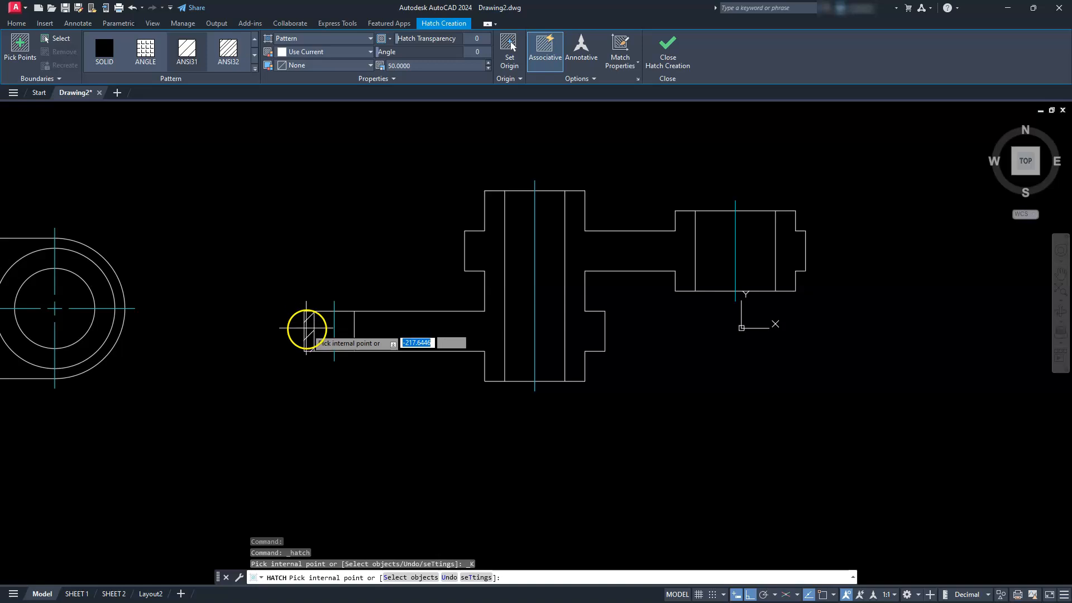
click(308, 329)
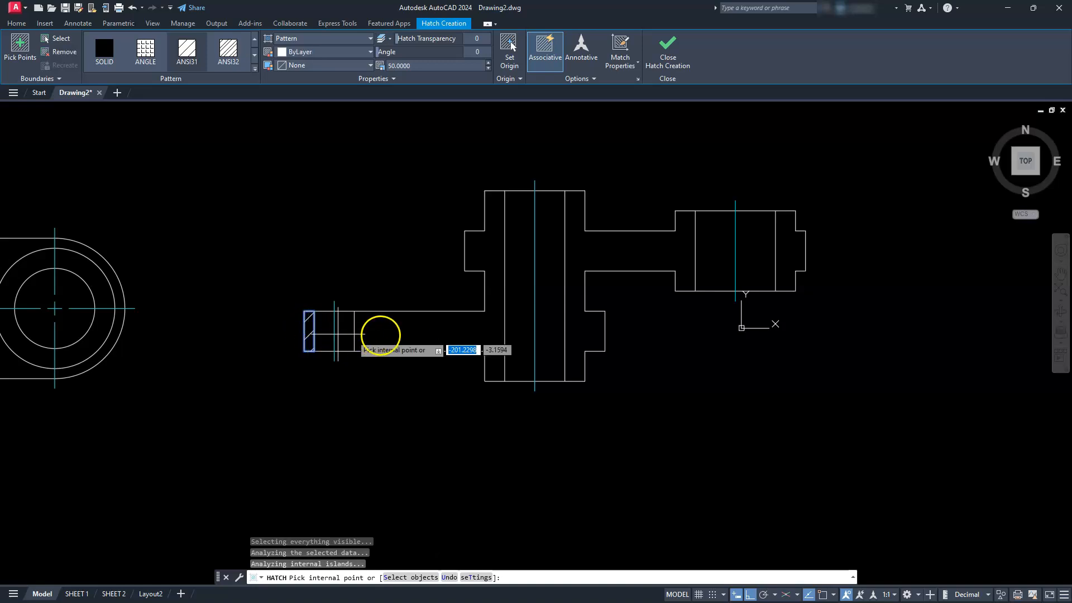
click(426, 328)
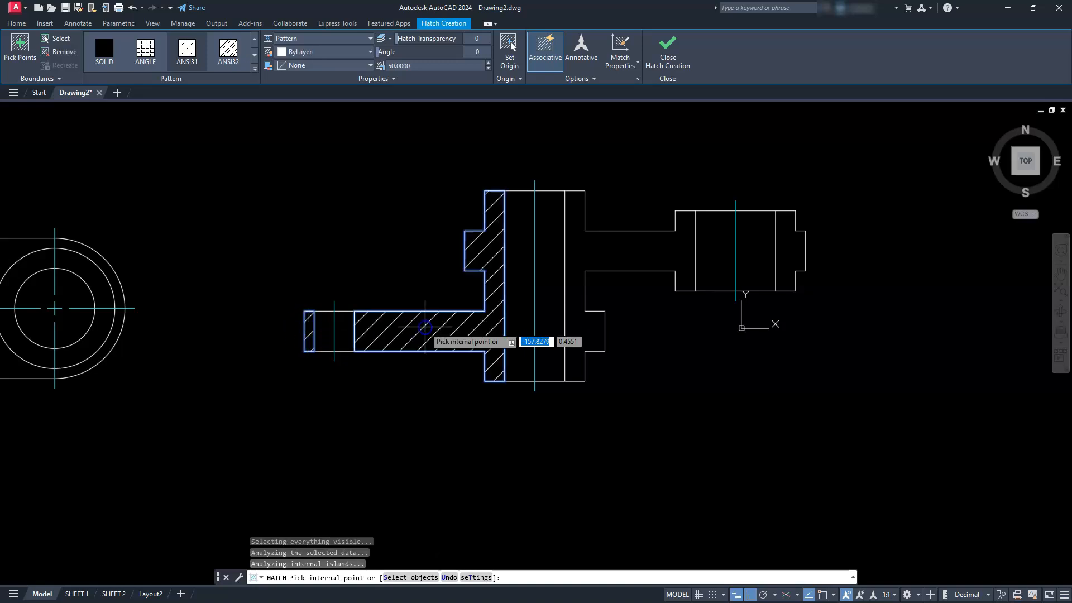
click(617, 262)
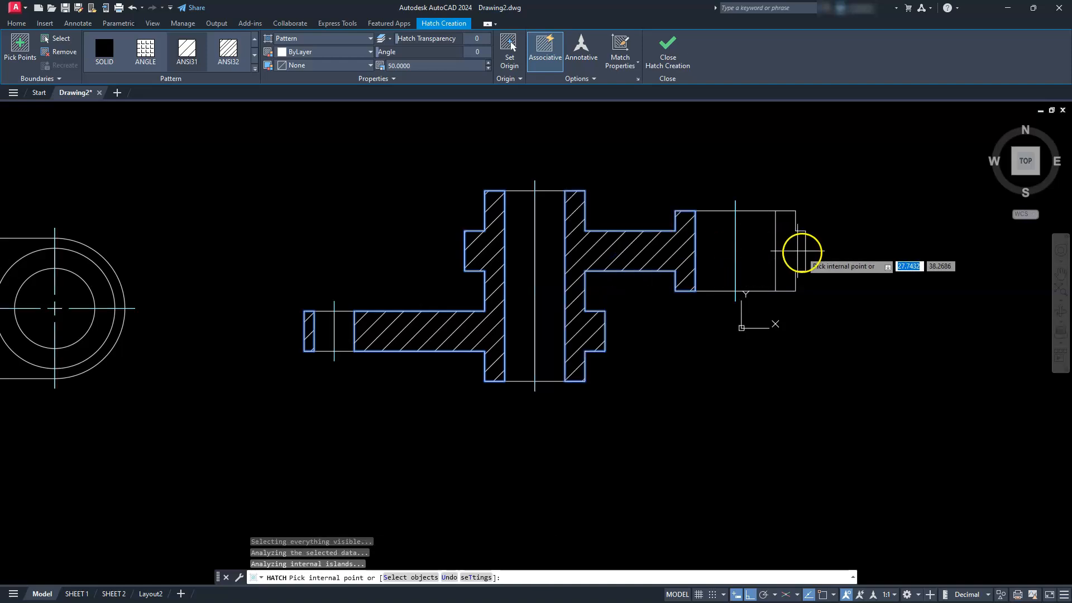
click(798, 251)
click(667, 48)
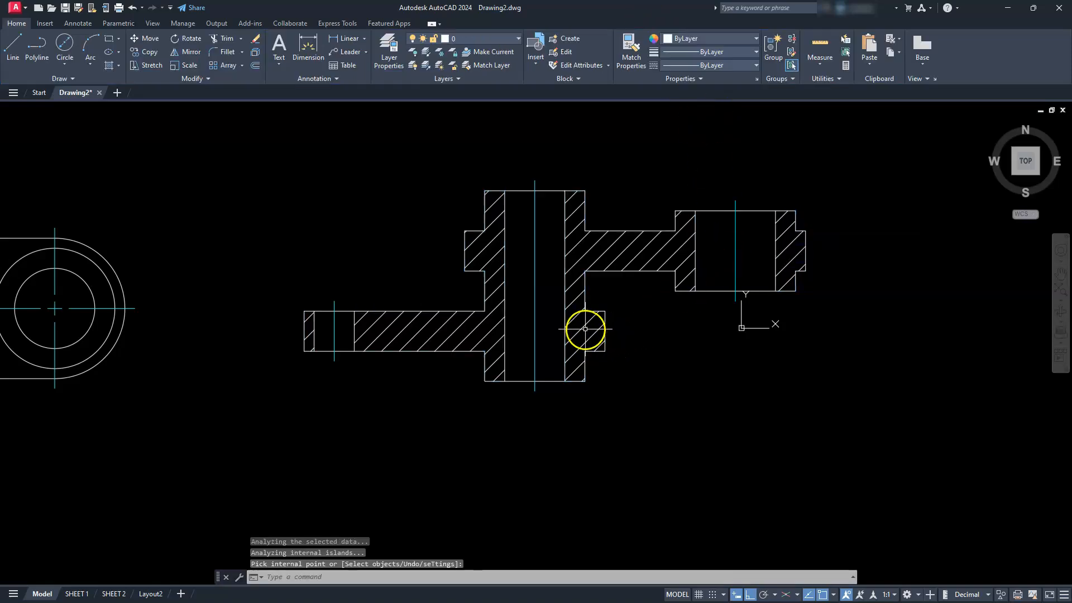
- Open SHEET 2 and shift its viewport contents so the three Assembly 1 2D views fall inside the frame
scroll(577, 307, down, 4)
middle_drag(576, 308, 687, 372)
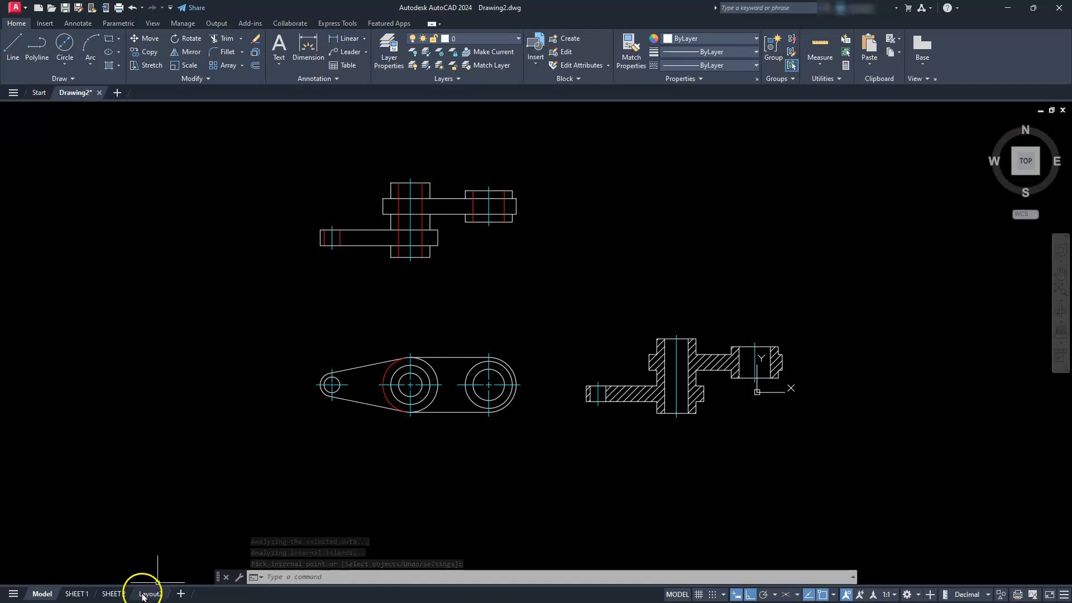
click(114, 594)
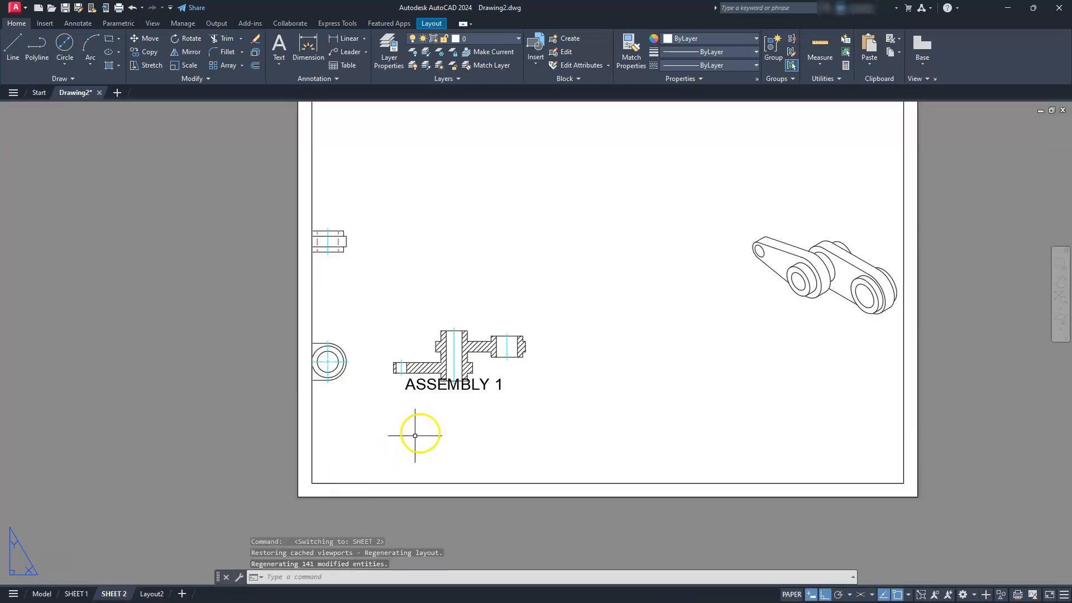
click(630, 370)
click(631, 370)
middle_drag(514, 323, 746, 292)
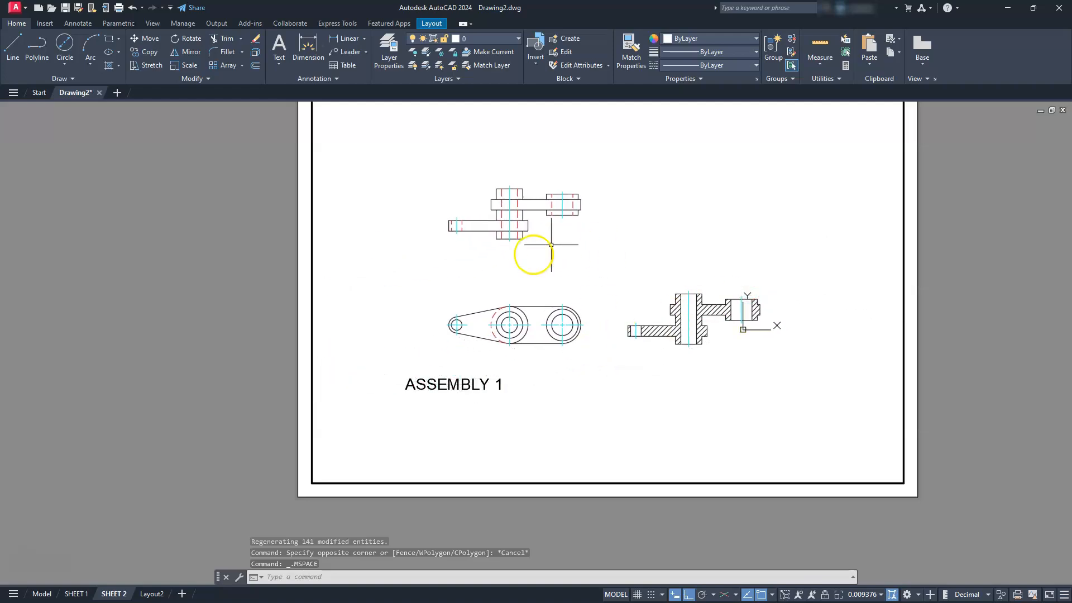
- Set the SHEET 2 viewport scale to 1:50 and reposition the Assembly 1 views inside it
click(878, 595)
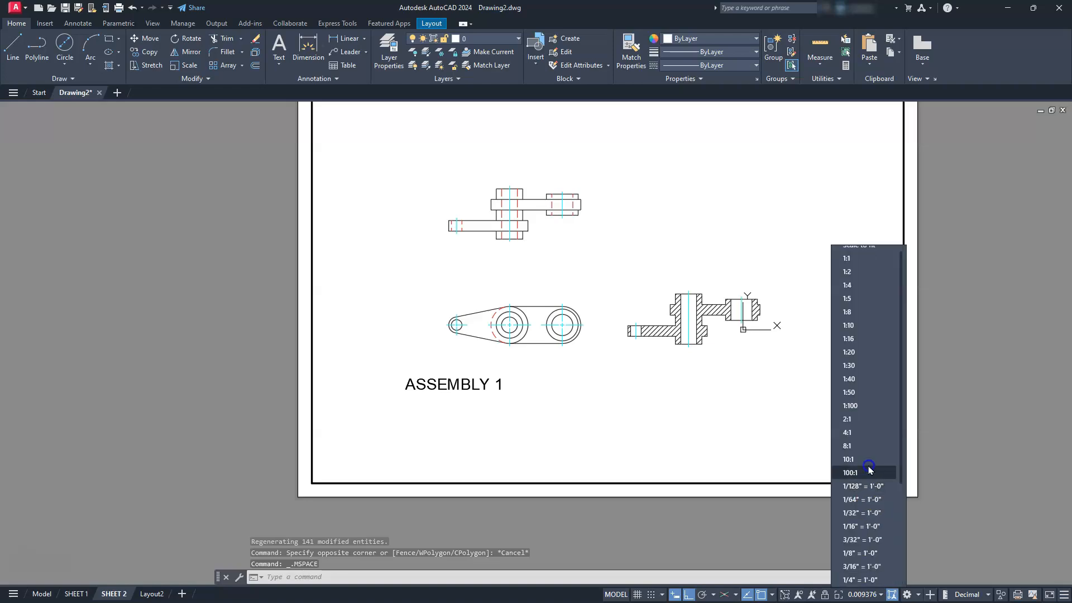
click(850, 392)
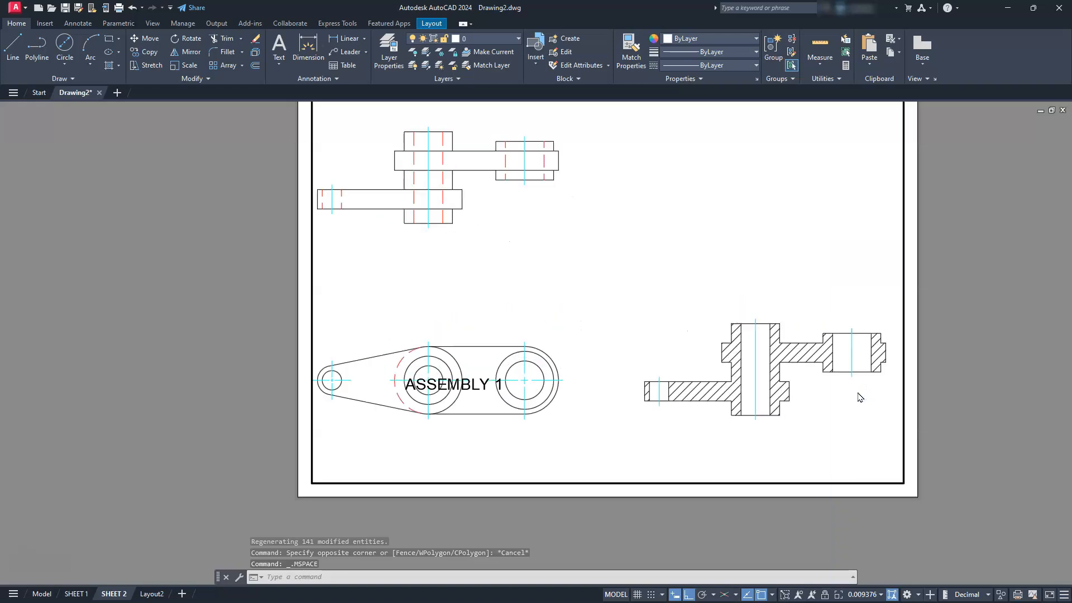
middle_drag(743, 356, 823, 339)
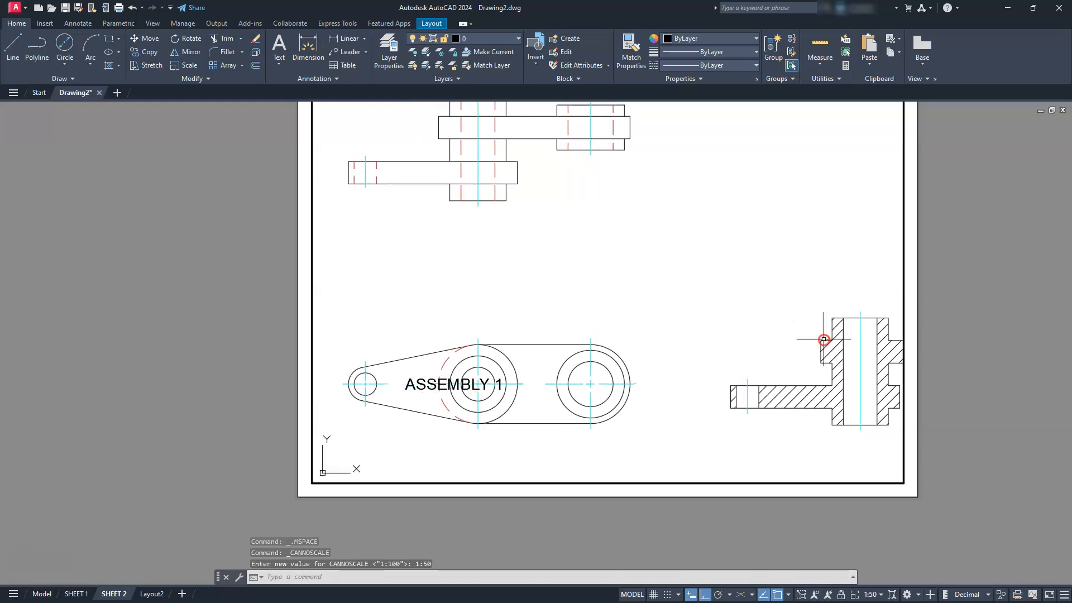
double_click(593, 544)
scroll(557, 526, up, 2)
scroll(558, 527, down, 4)
middle_drag(565, 528, 514, 512)
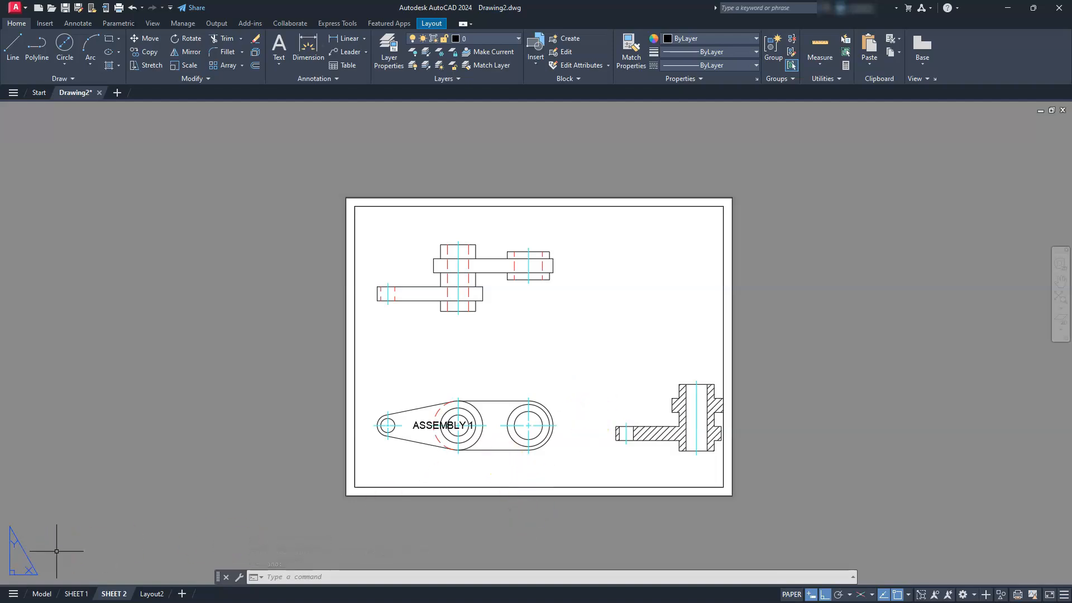
click(39, 593)
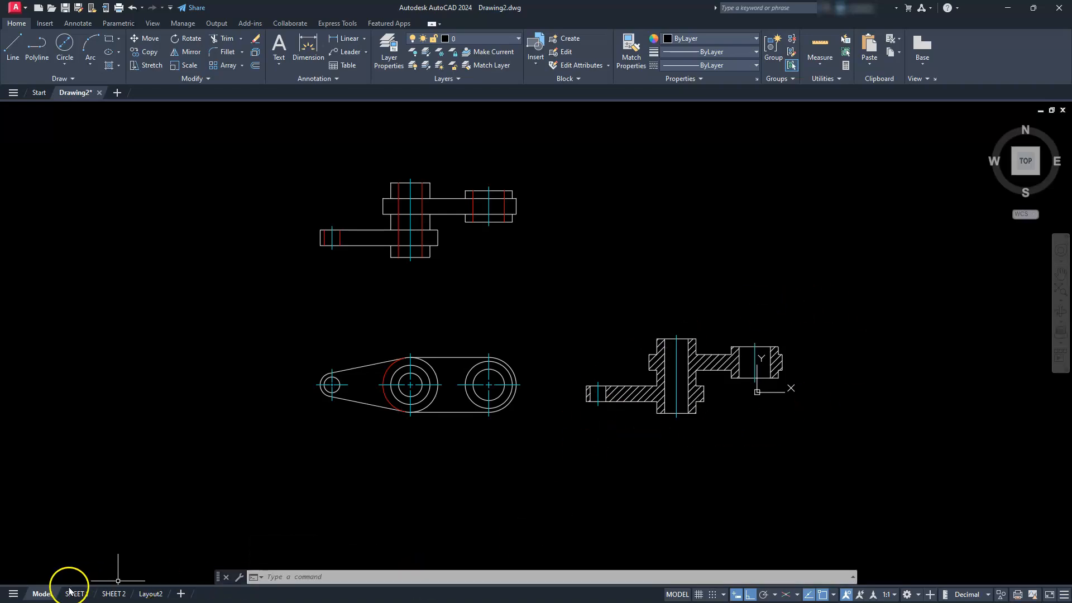
click(111, 594)
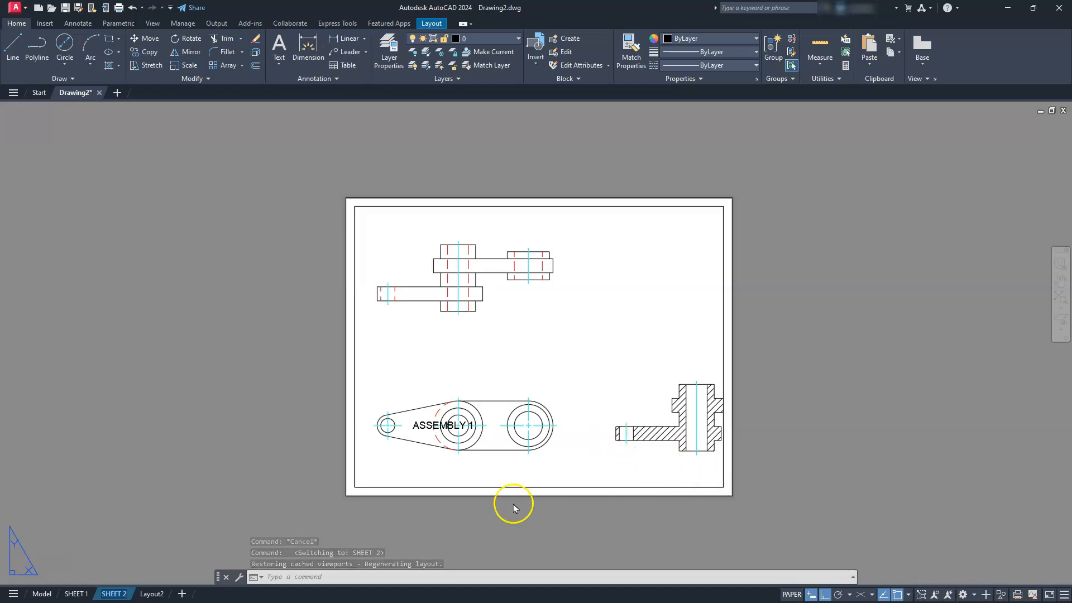
click(569, 469)
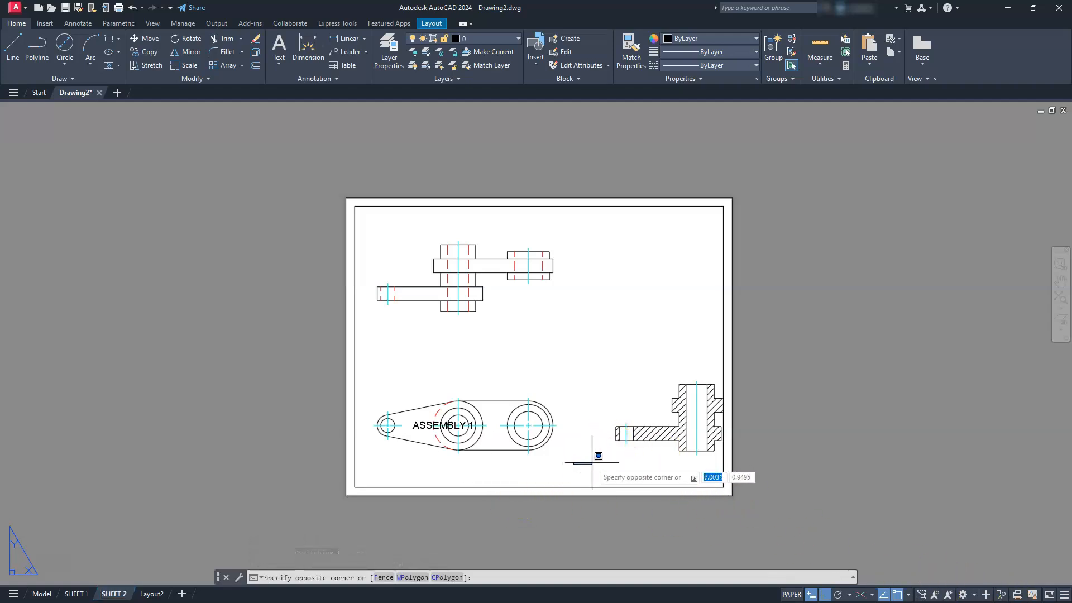
key(Escape)
key(Escape)
key(Escape)
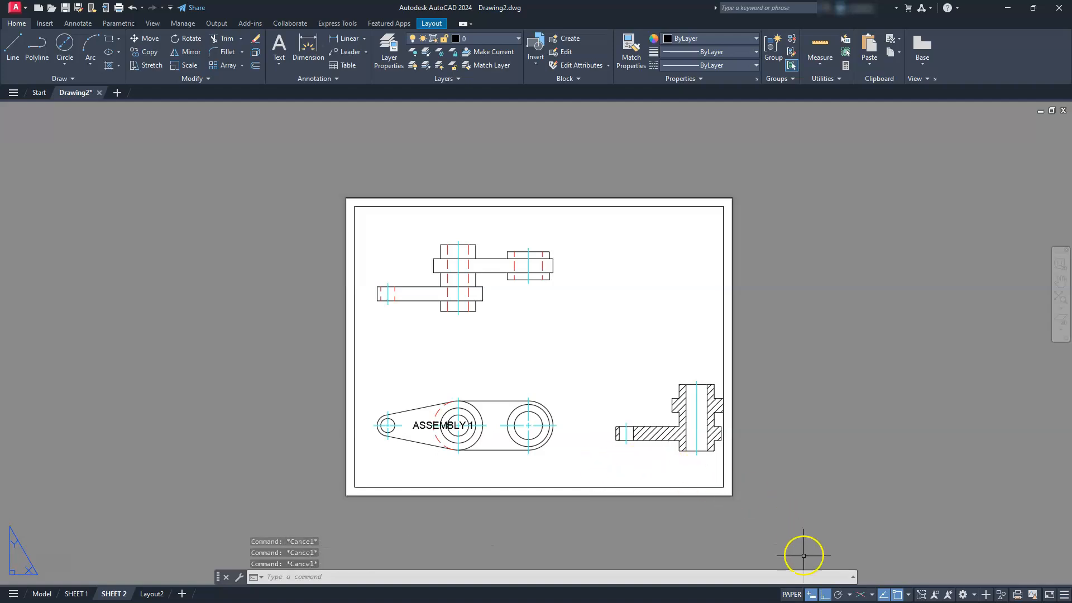
- Add a custom scale named 1:60, with 1 paper unit equal to 60 drawing units, and place it above 1:100 in the list
double_click(587, 402)
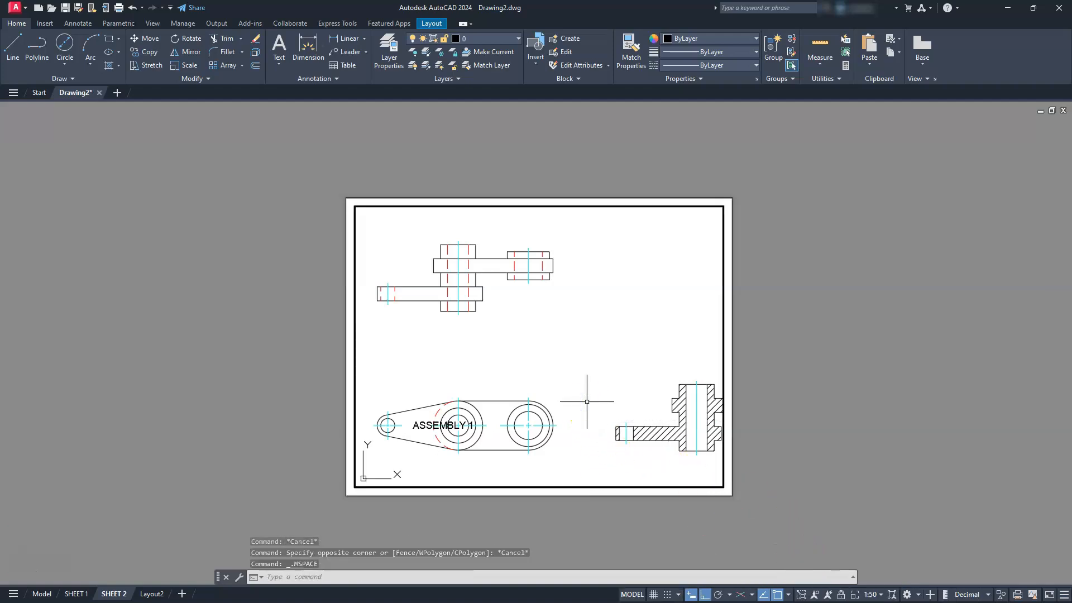
click(880, 595)
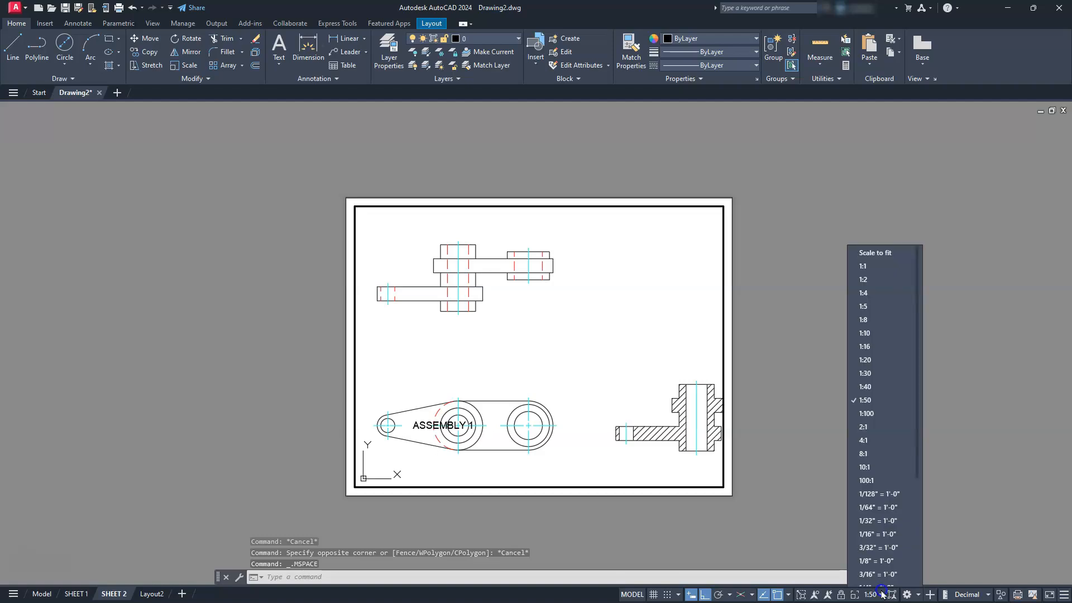
scroll(880, 446, down, 3)
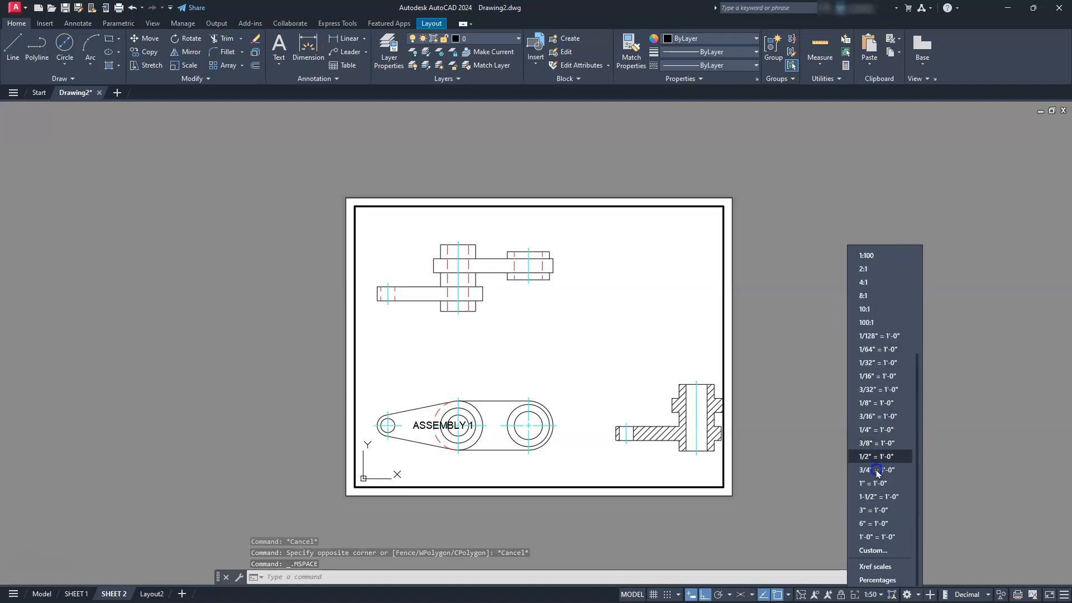
click(873, 551)
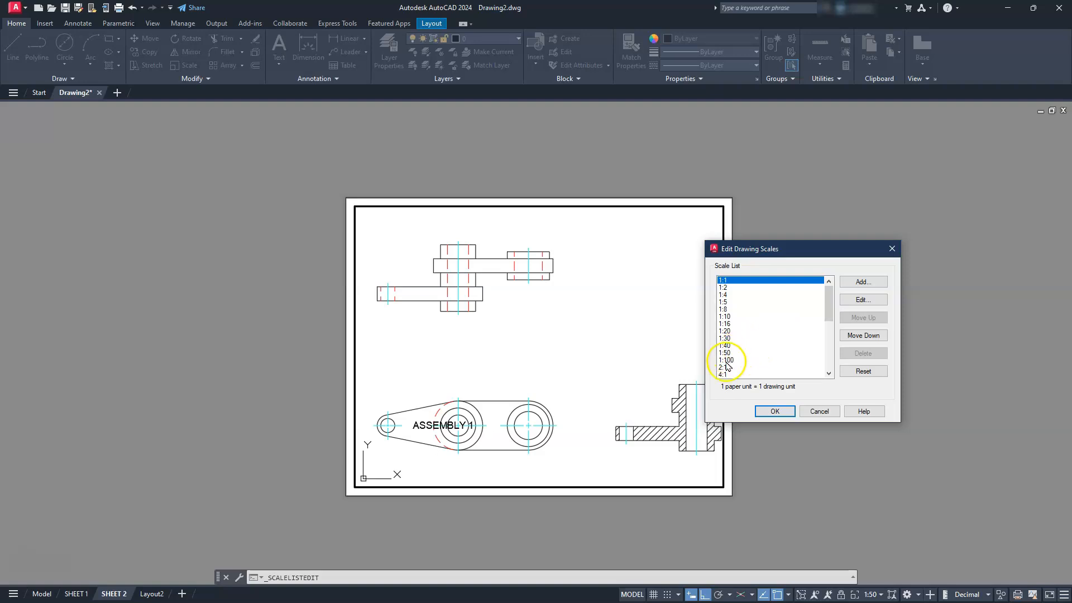
click(725, 361)
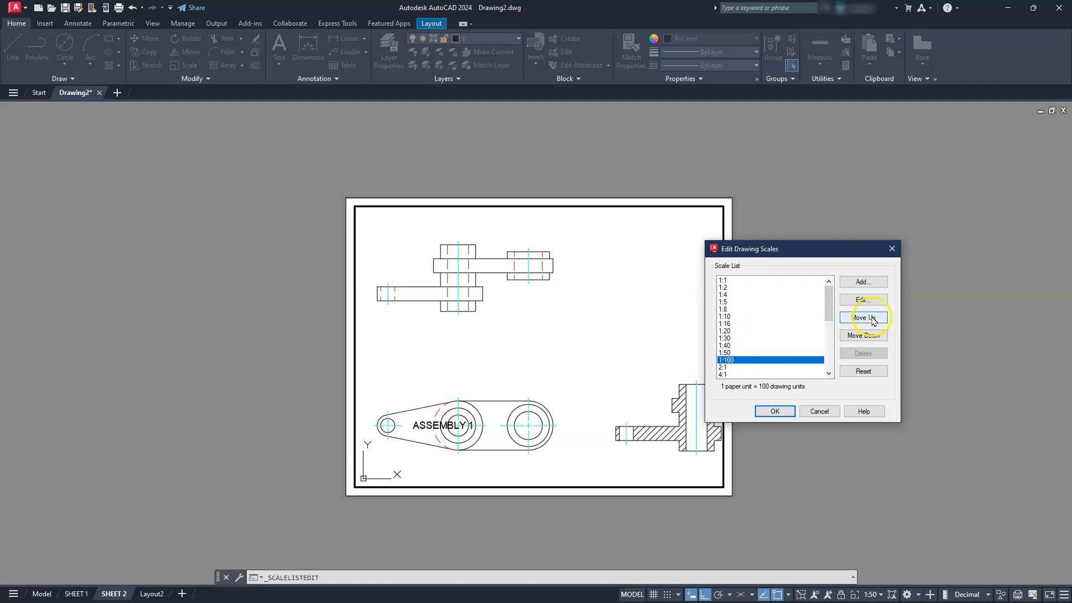
click(860, 283)
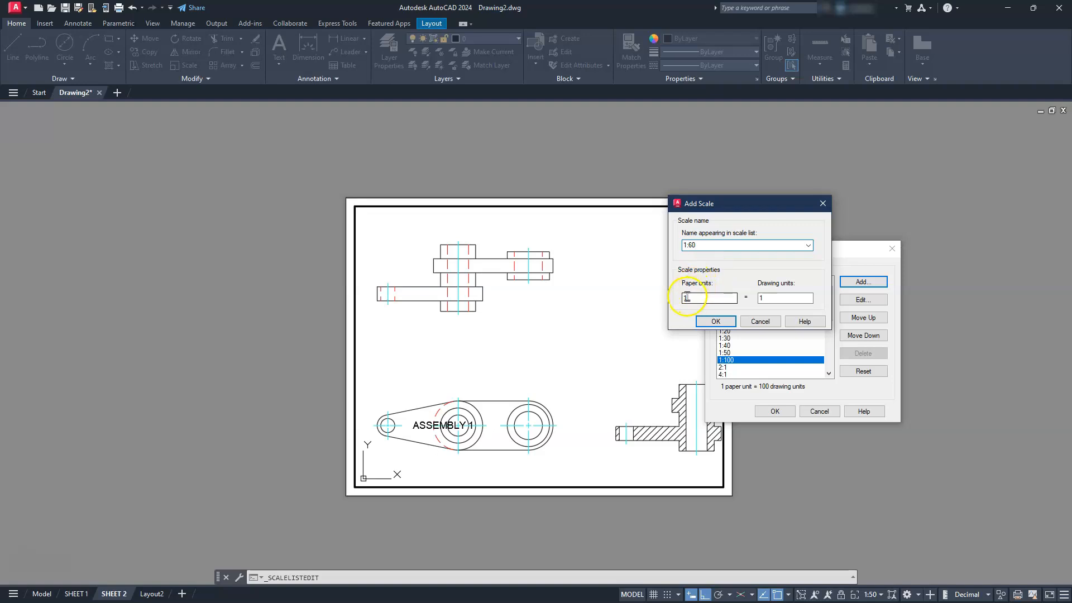
click(761, 298)
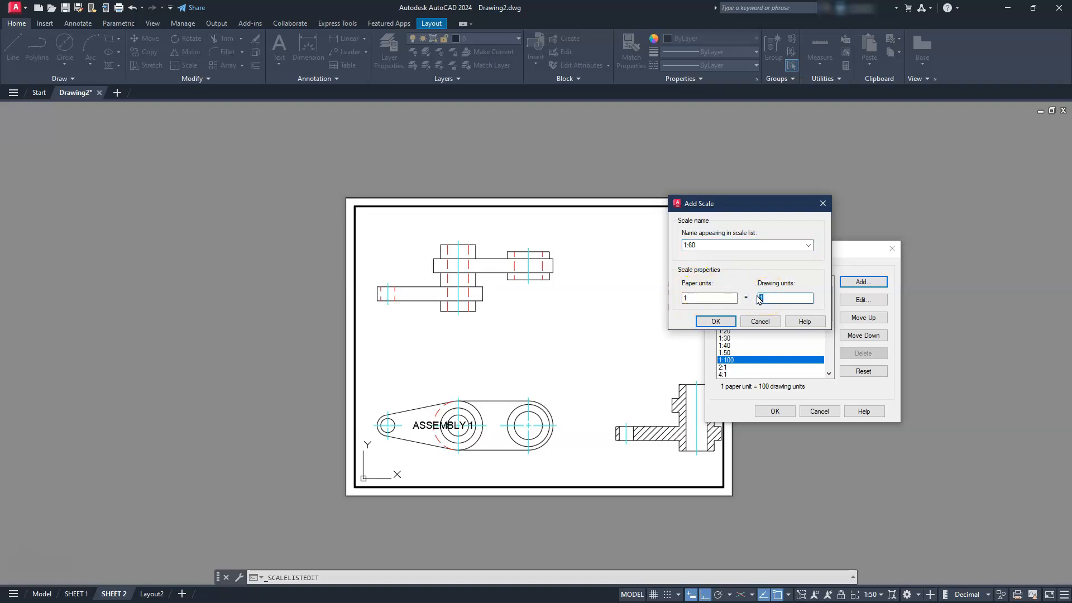
click(717, 323)
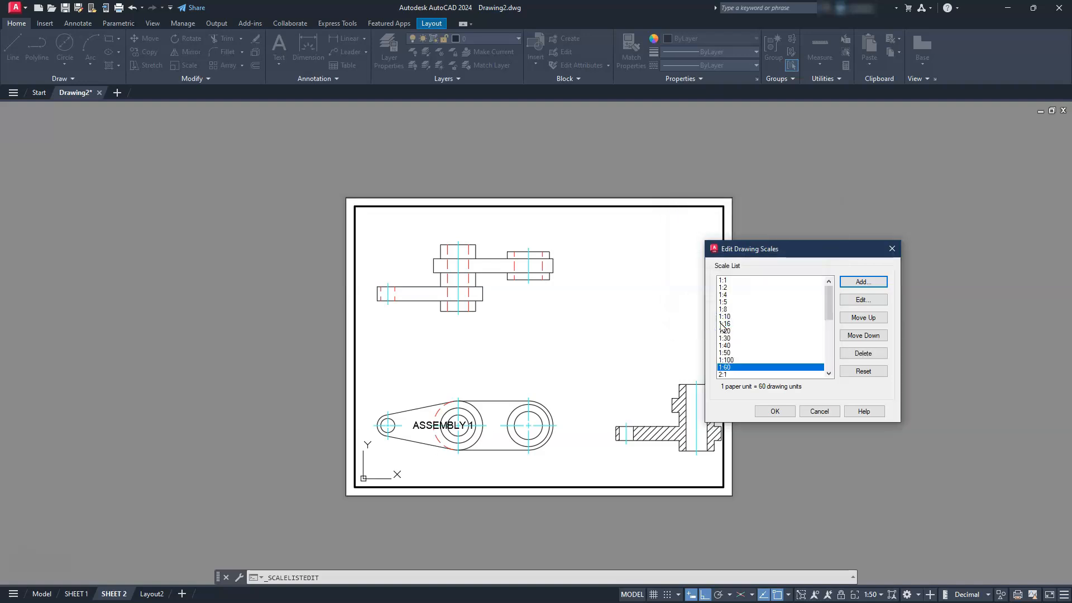
click(859, 319)
click(774, 411)
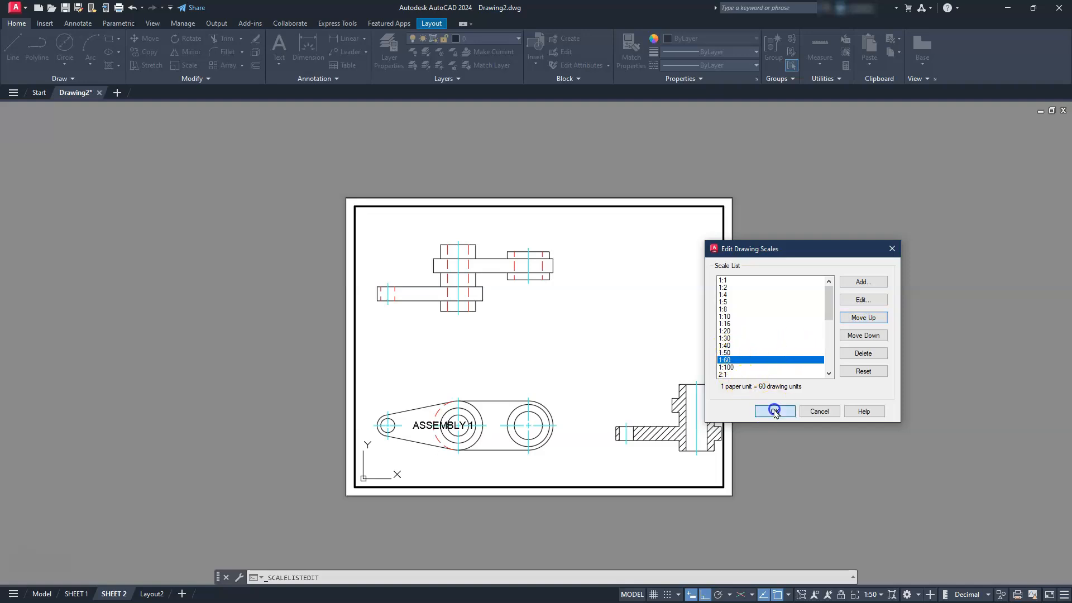
- Apply the 1:60 scale to the SHEET 2 viewport and reposition the three views so they all fit in the frame
click(582, 400)
click(589, 346)
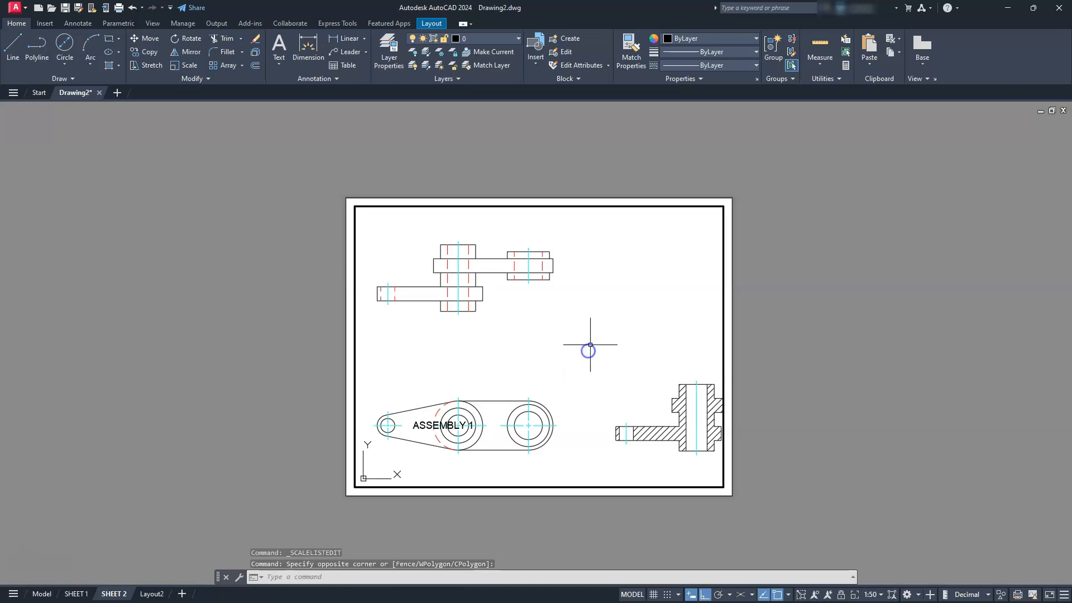
click(875, 593)
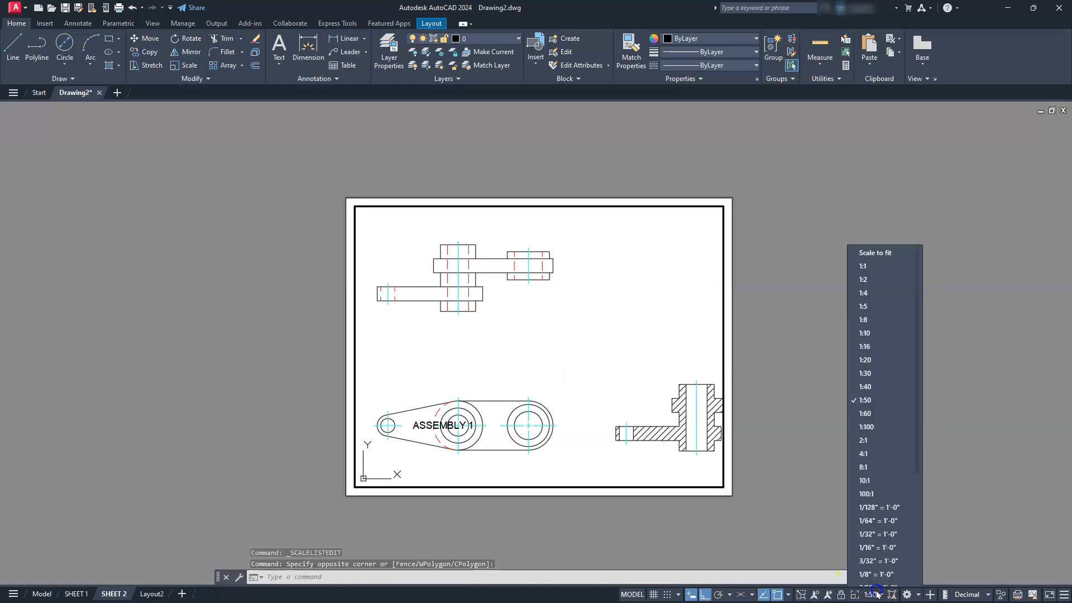
click(875, 408)
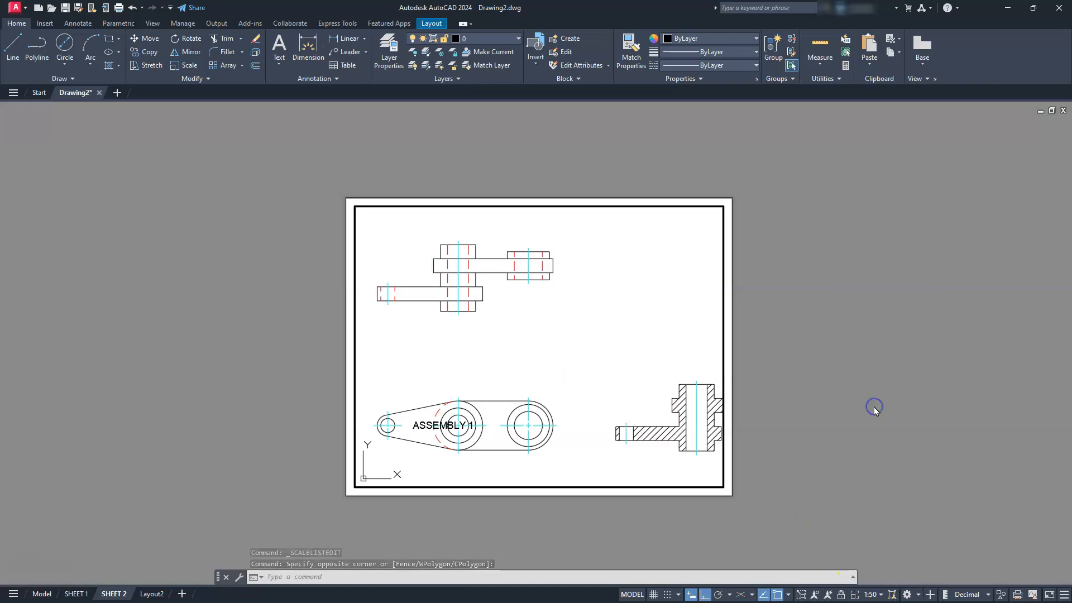
middle_drag(574, 364, 538, 366)
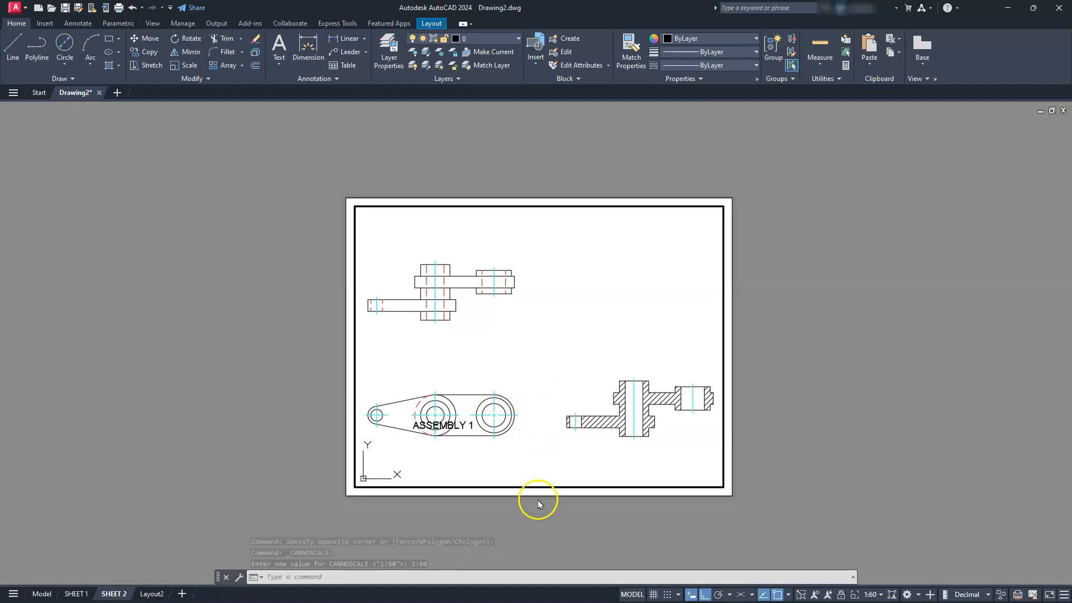
- Return to paper space and delete the ASSEMBLY 1 label overlapping the front view
double_click(274, 458)
click(460, 425)
key(Delete)
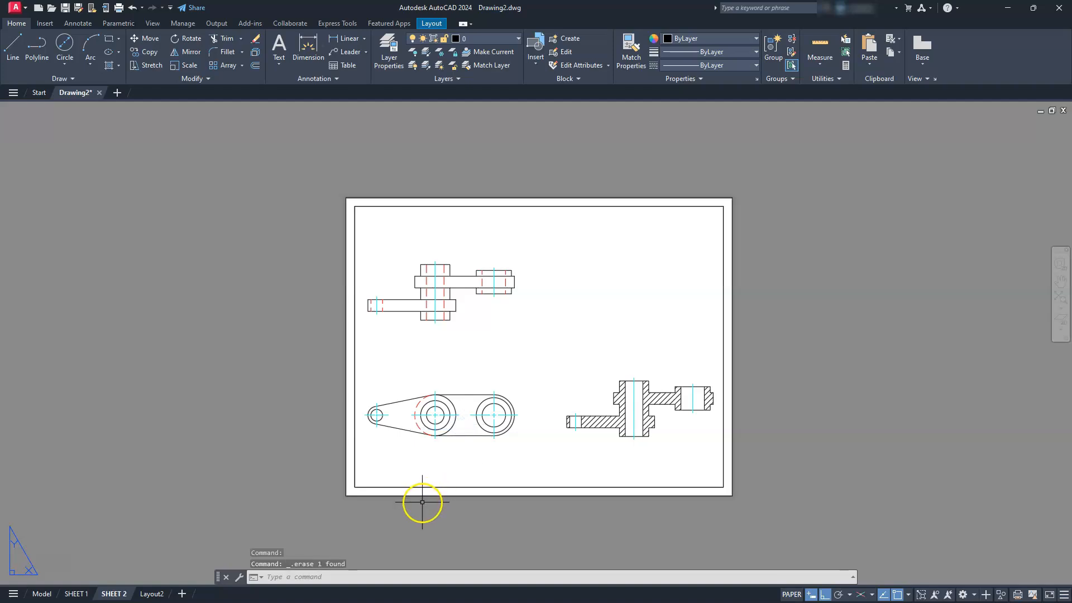
- Lock the display of the SHEET 2 viewport from inside it and return to paper space
double_click(494, 366)
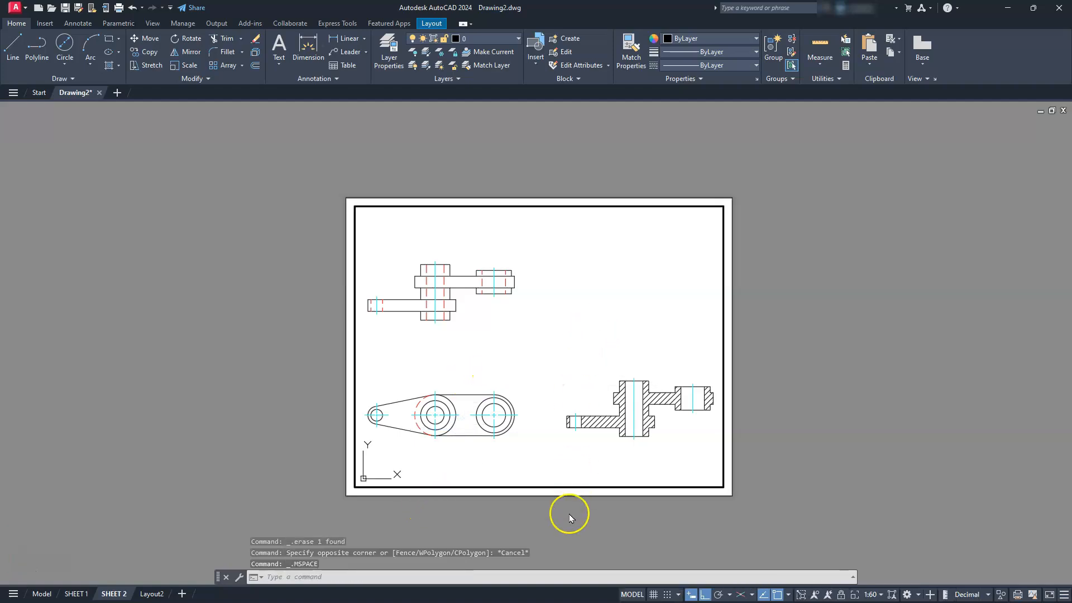
click(841, 594)
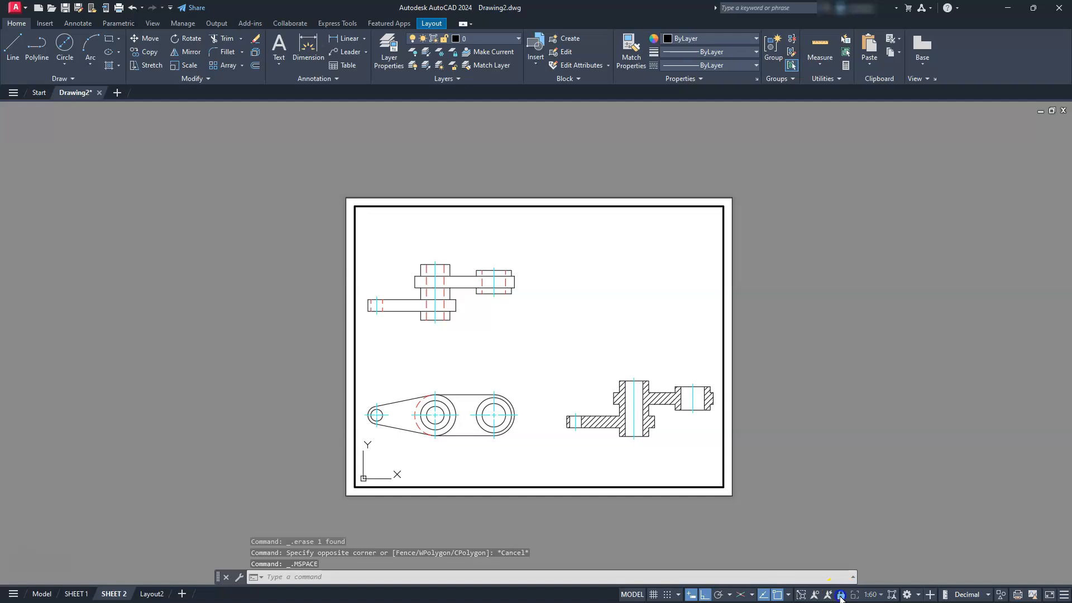
click(611, 377)
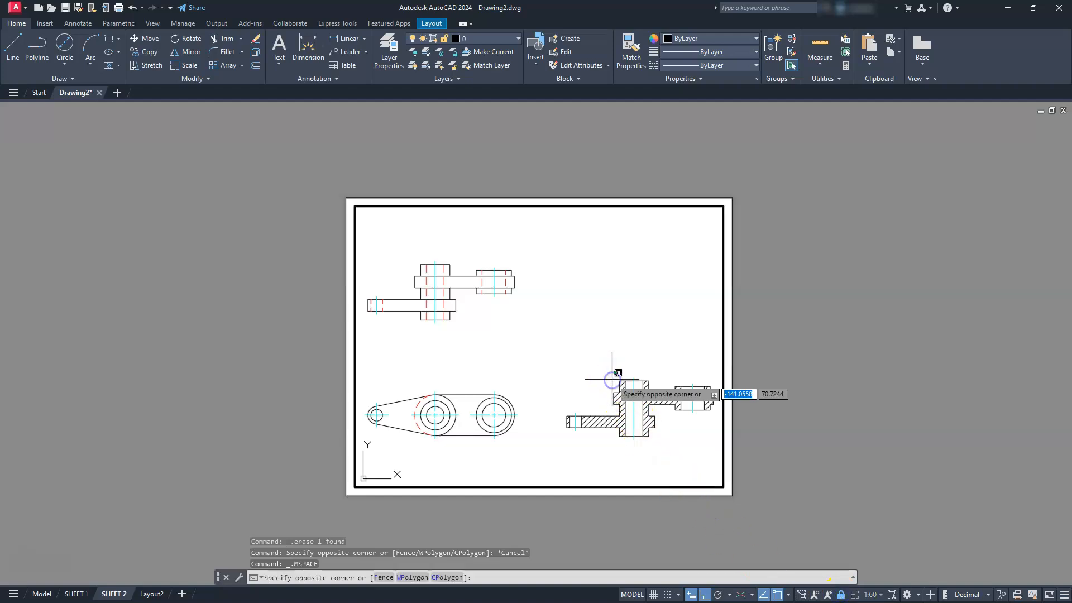
click(576, 364)
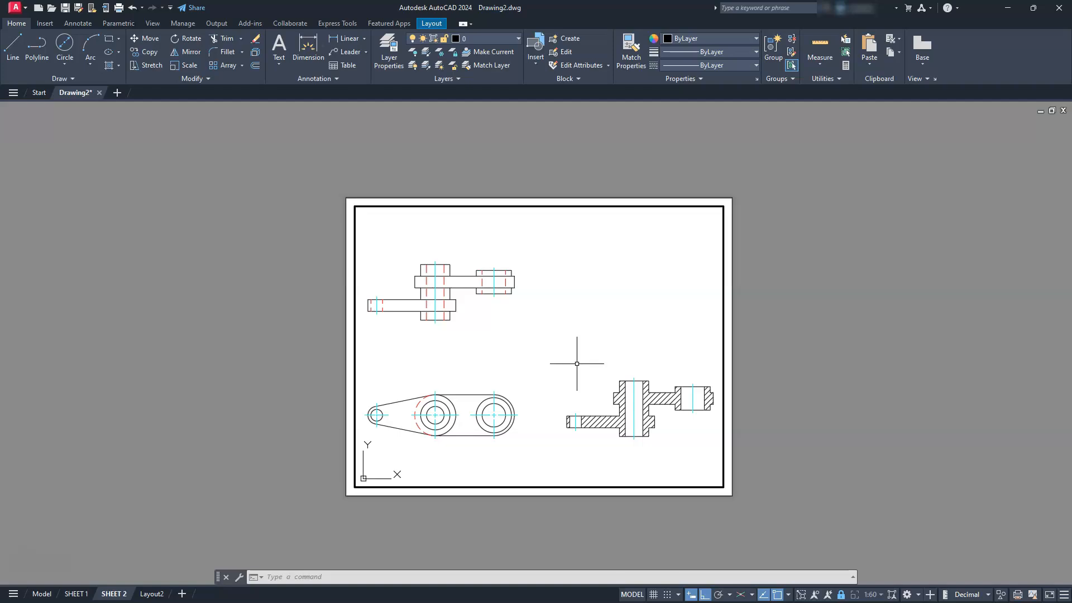
double_click(263, 392)
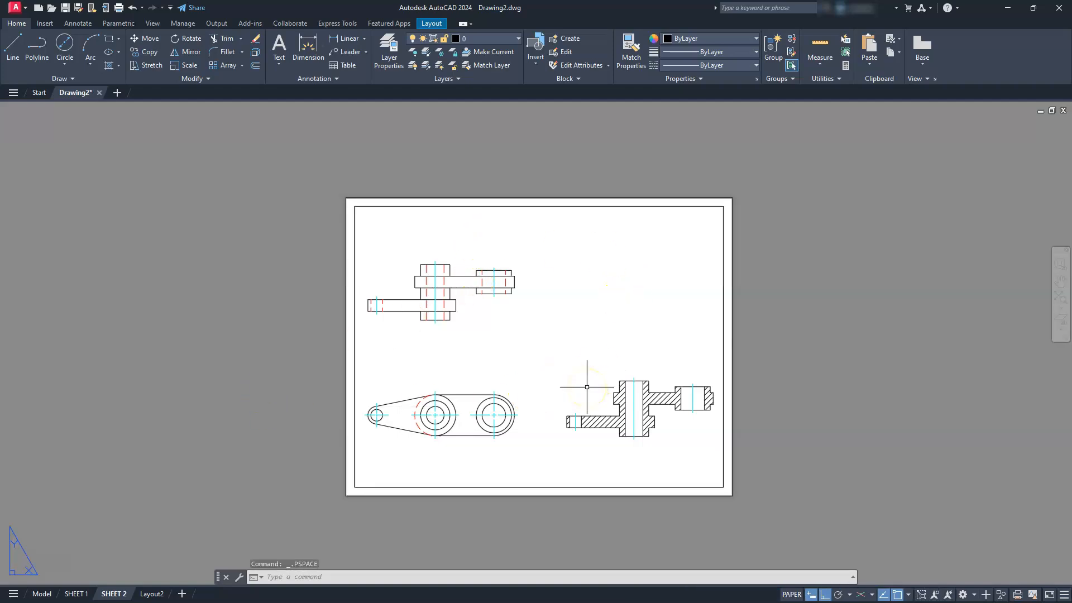
- Check the labels on SHEET 1, then restore the erased ASSEMBLY 1 label on SHEET 2 with OOPS
click(76, 592)
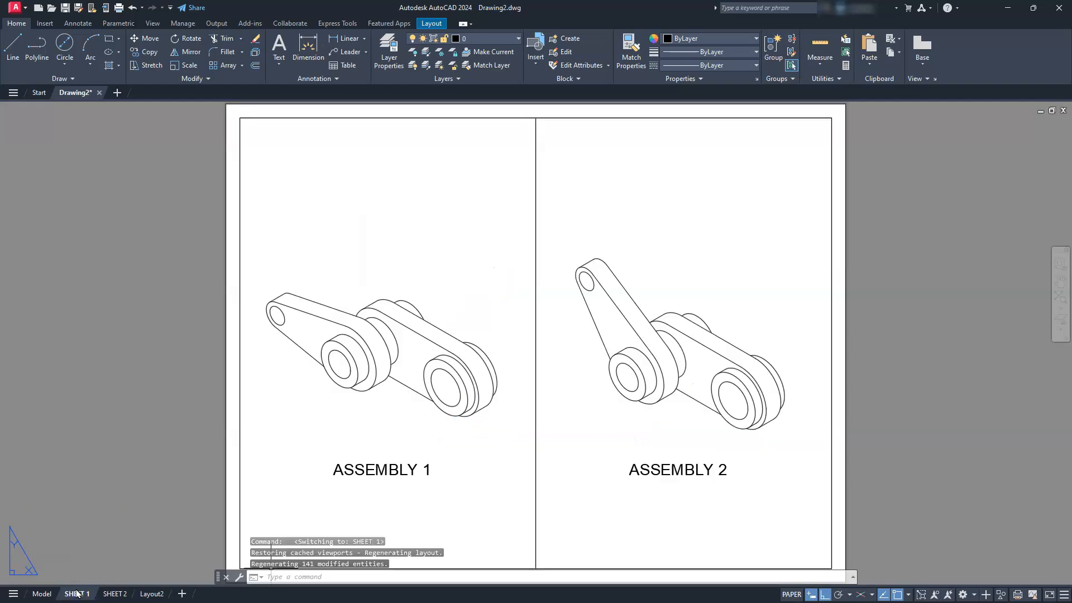
click(114, 594)
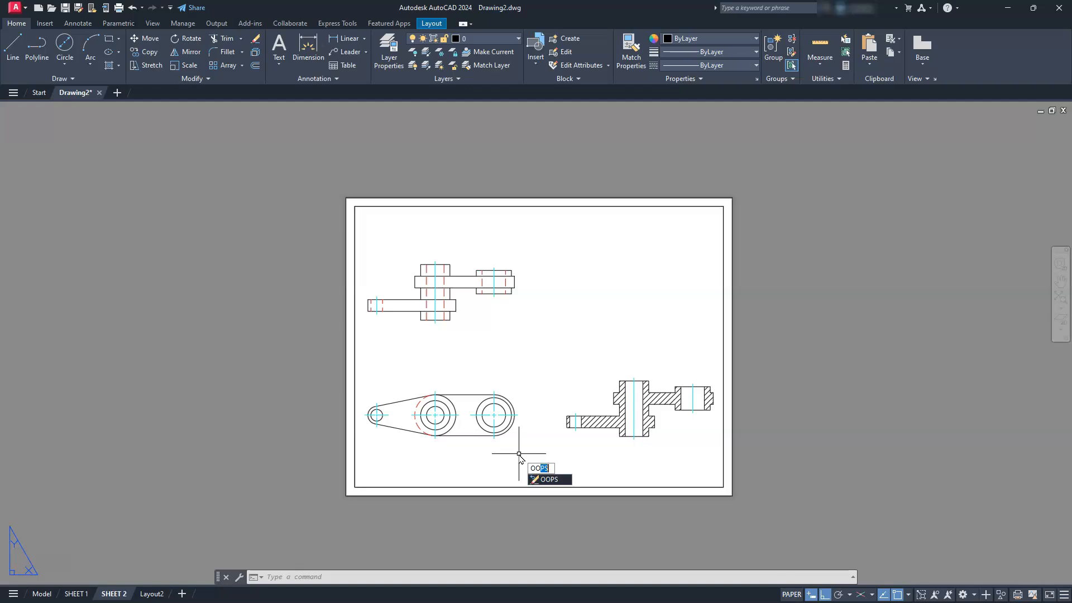
text(PS)
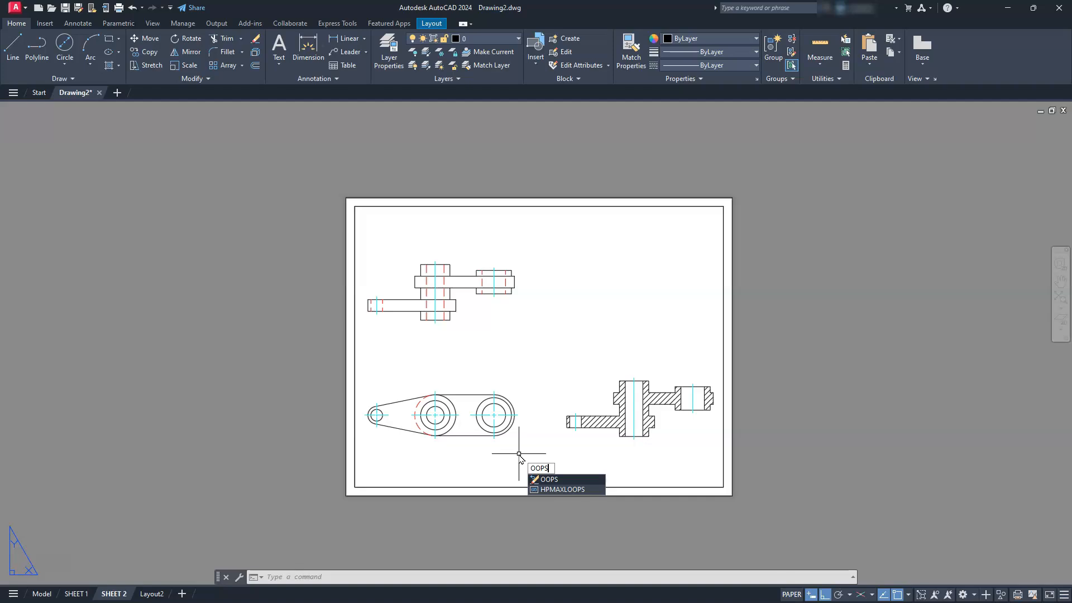
key(Return)
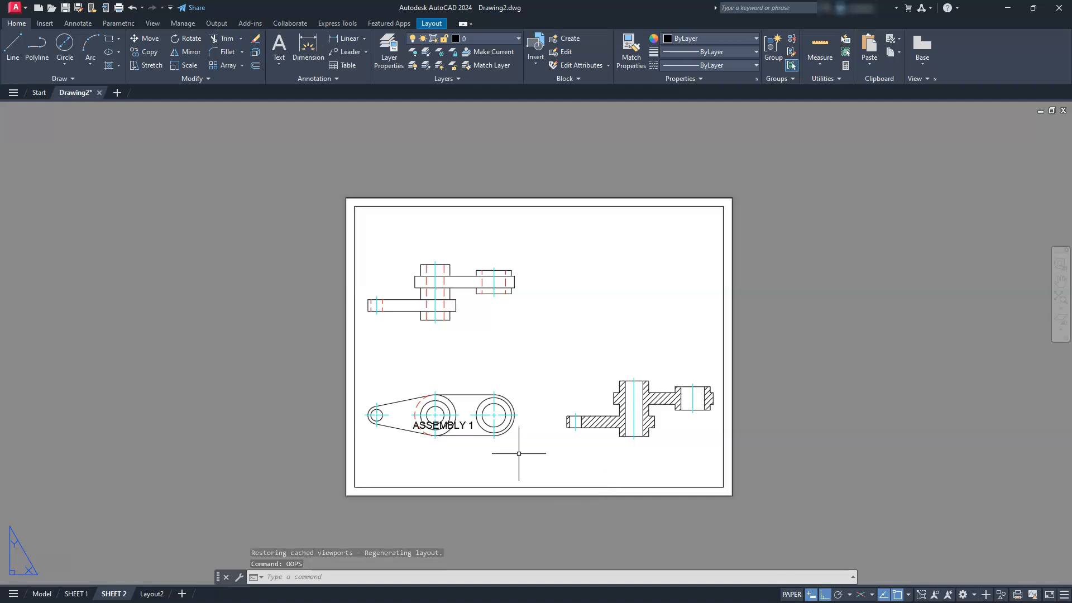
key(Escape)
key(Escape)
- Move the ASSEMBLY 1 label freely to the lower middle of the SHEET 2 frame, below the views, and turn Ortho back on
click(463, 425)
click(443, 425)
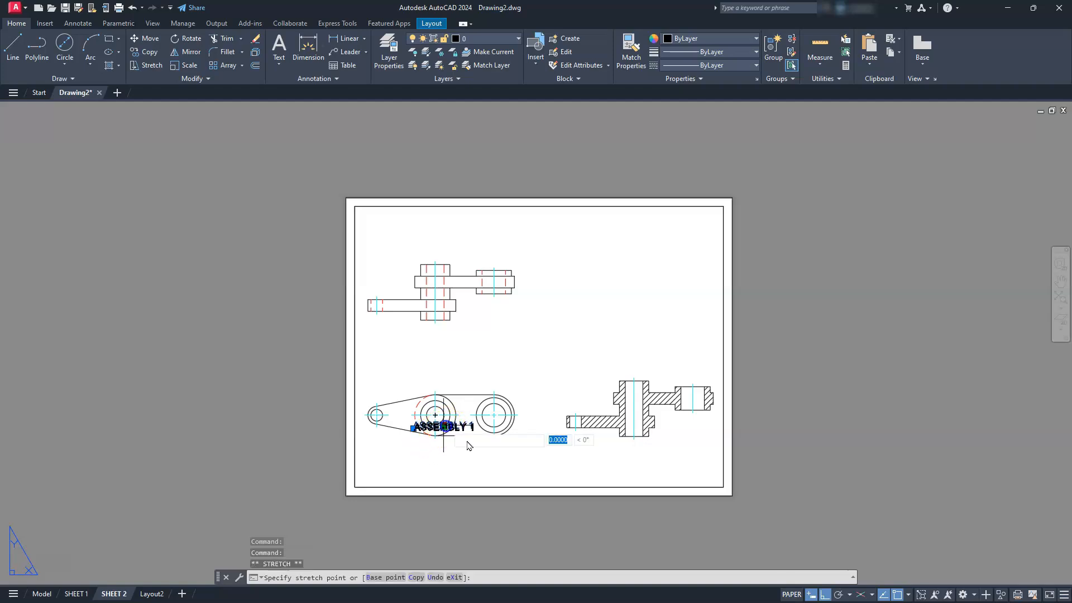
key(F8)
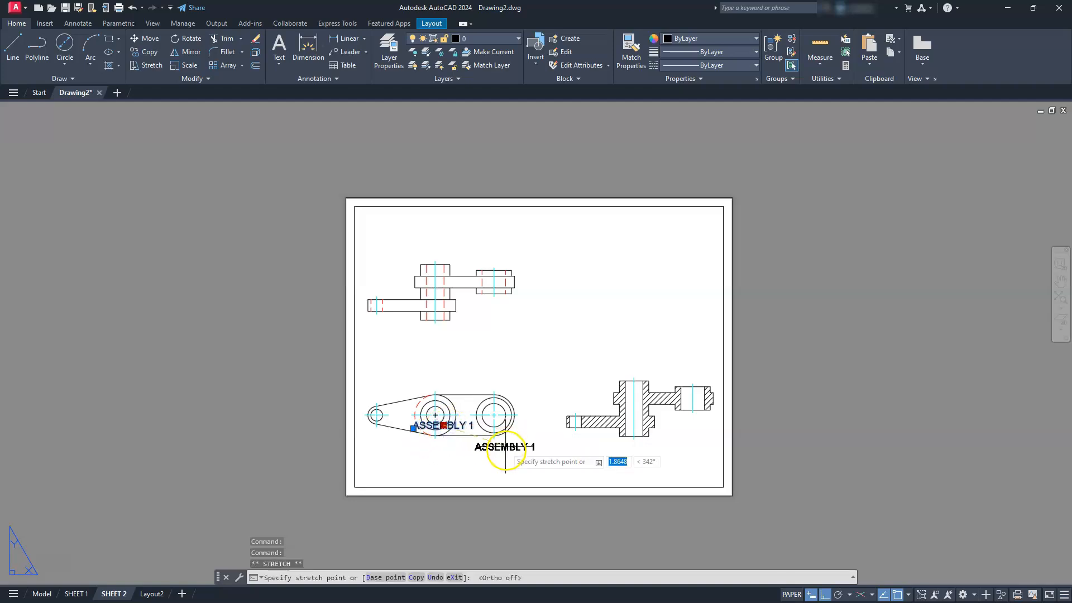
click(532, 469)
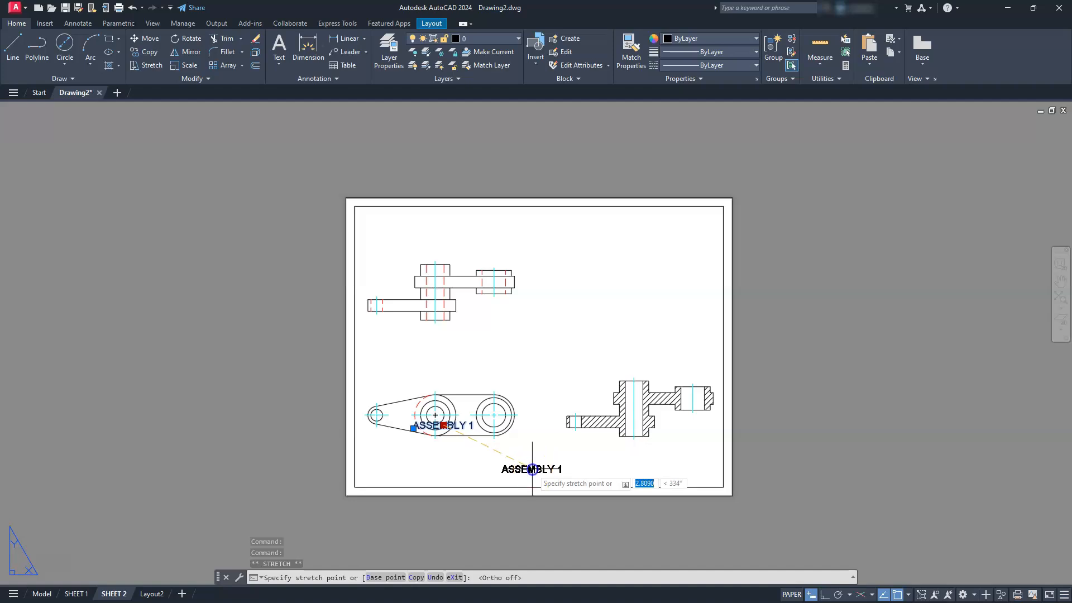
key(Escape)
key(Escape)
key(Escape)
key(F8)
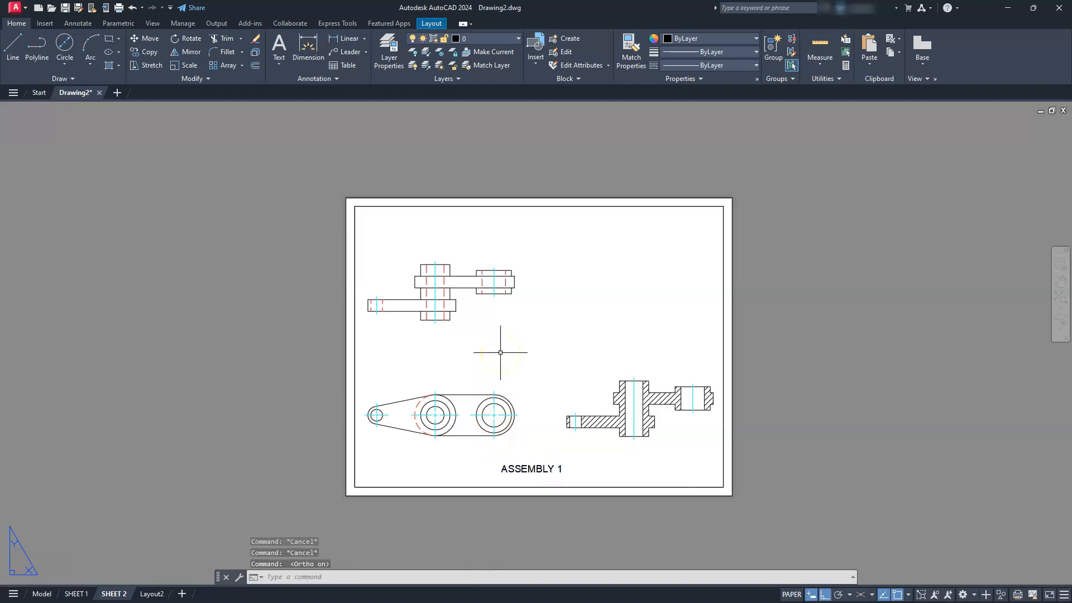
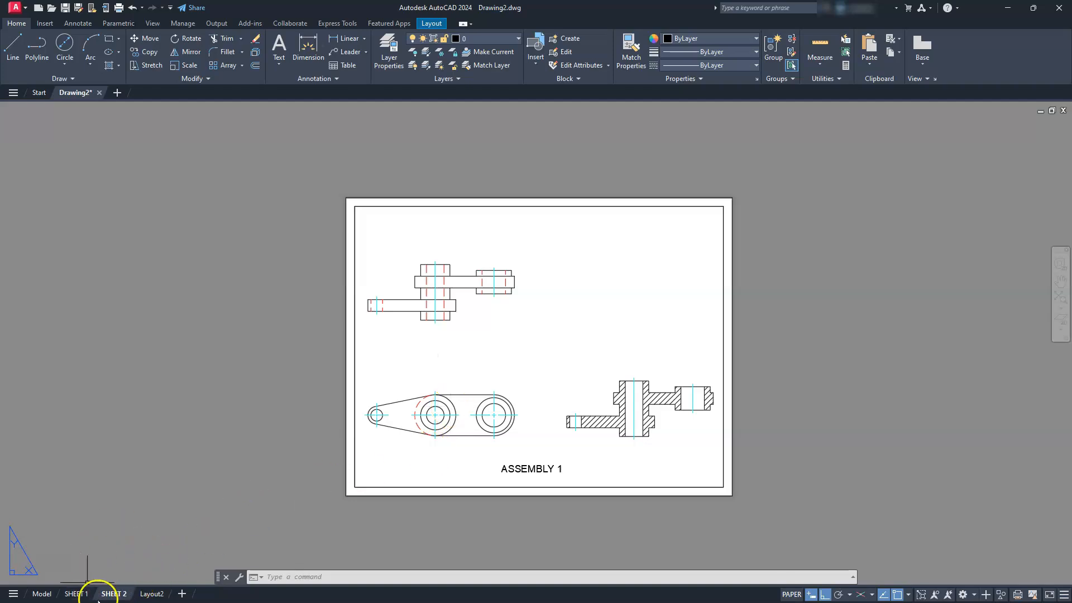
- Create a copy of the SHEET 2 layout and place it before Layout2
right_click(115, 595)
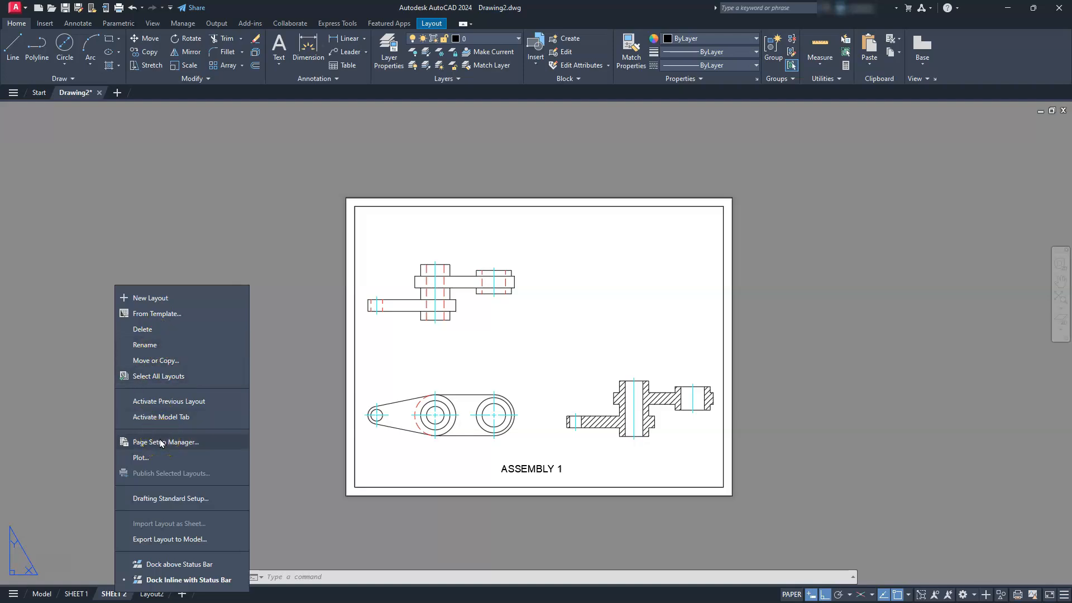
click(148, 360)
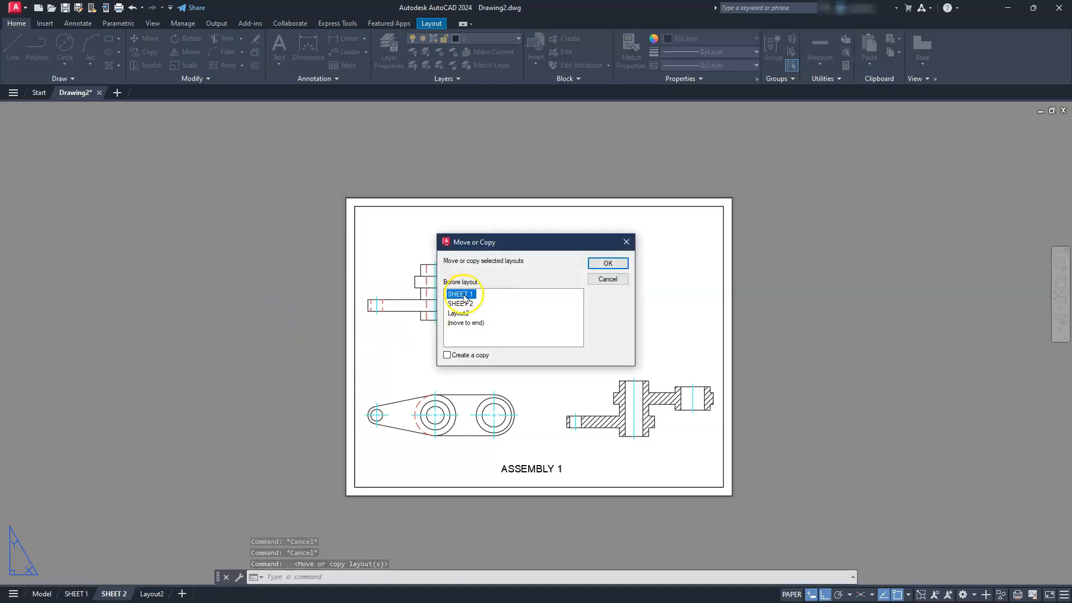
click(461, 303)
click(447, 357)
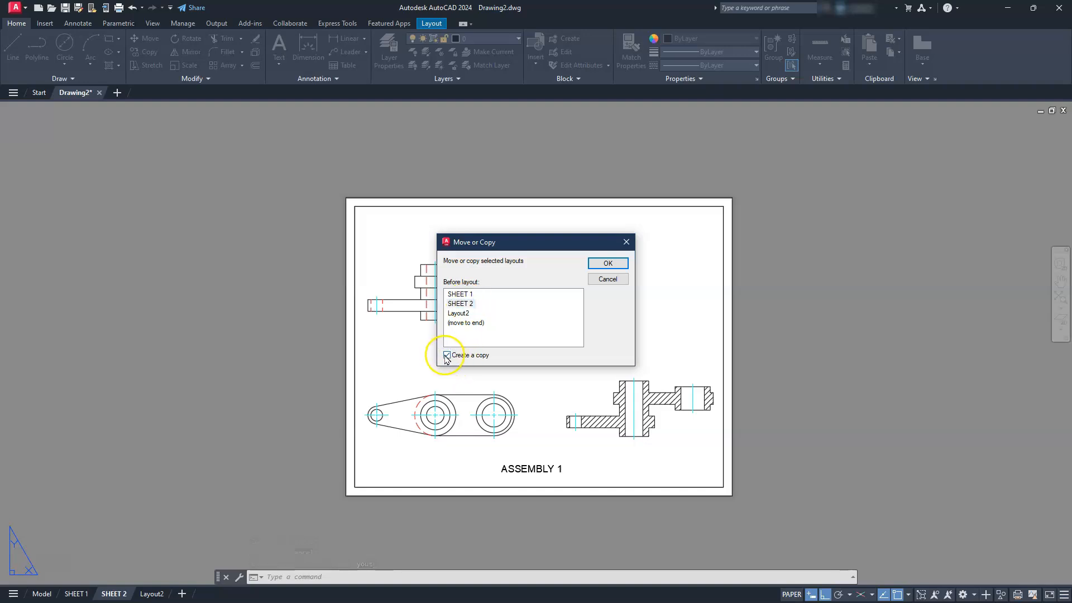
click(458, 313)
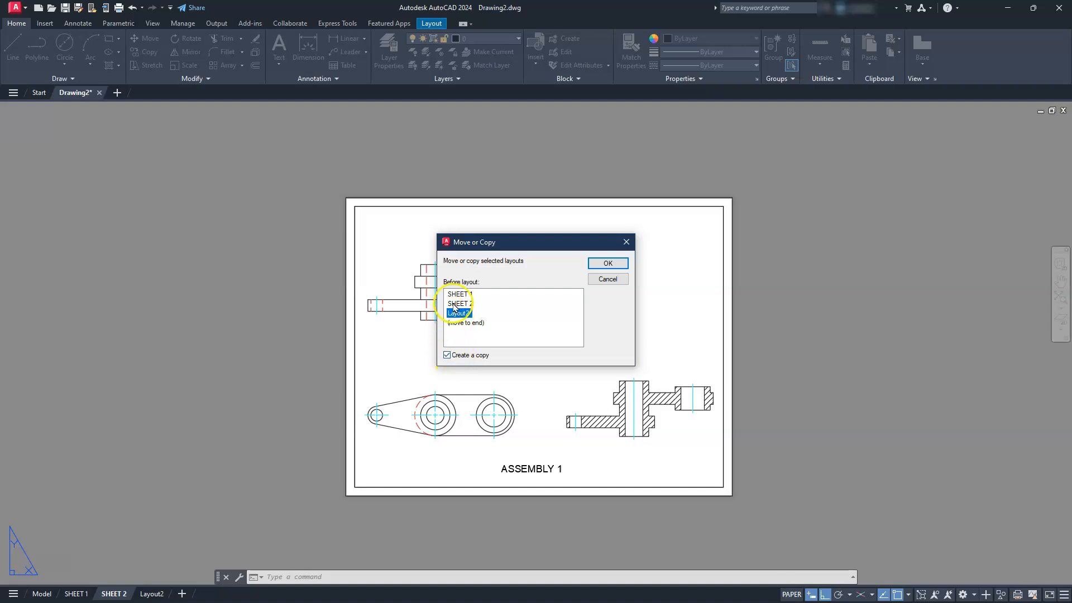
click(607, 263)
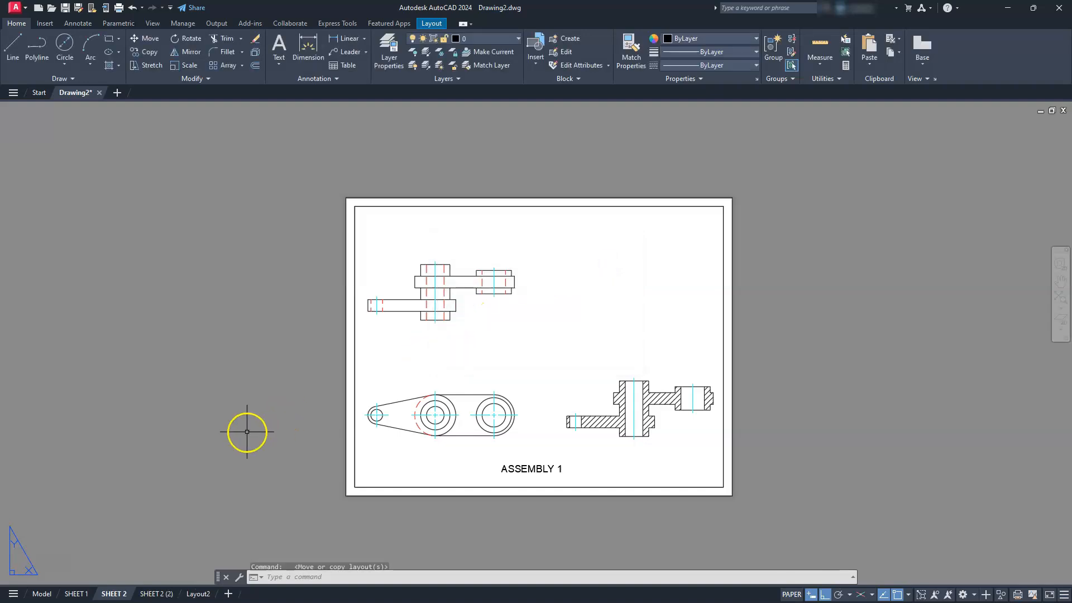
- Switch to the copied SHEET 2 layout and rename it SHEET 3
click(158, 595)
right_click(158, 595)
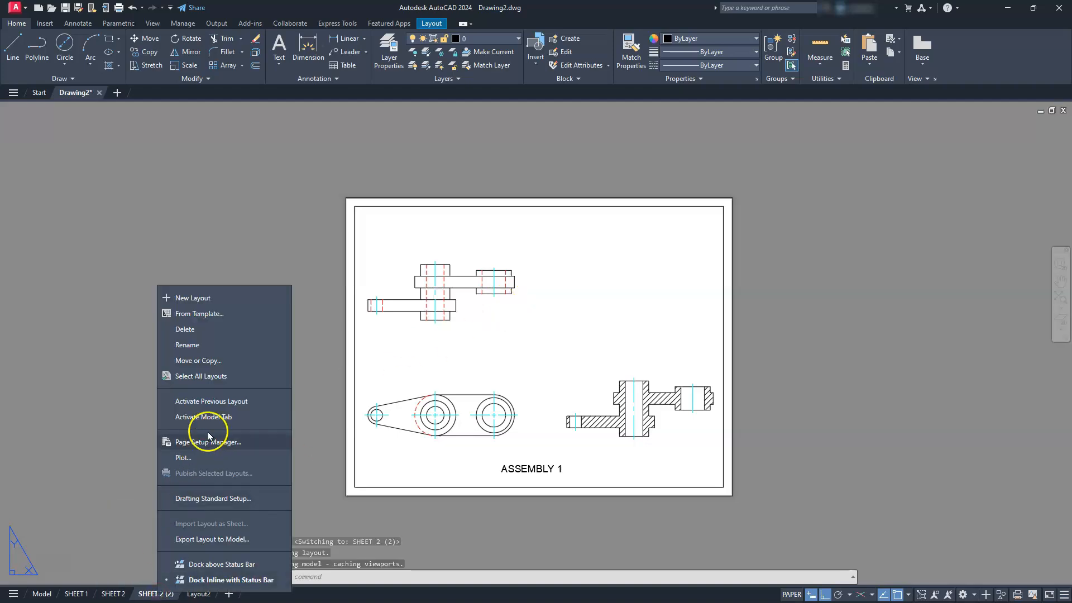
click(192, 348)
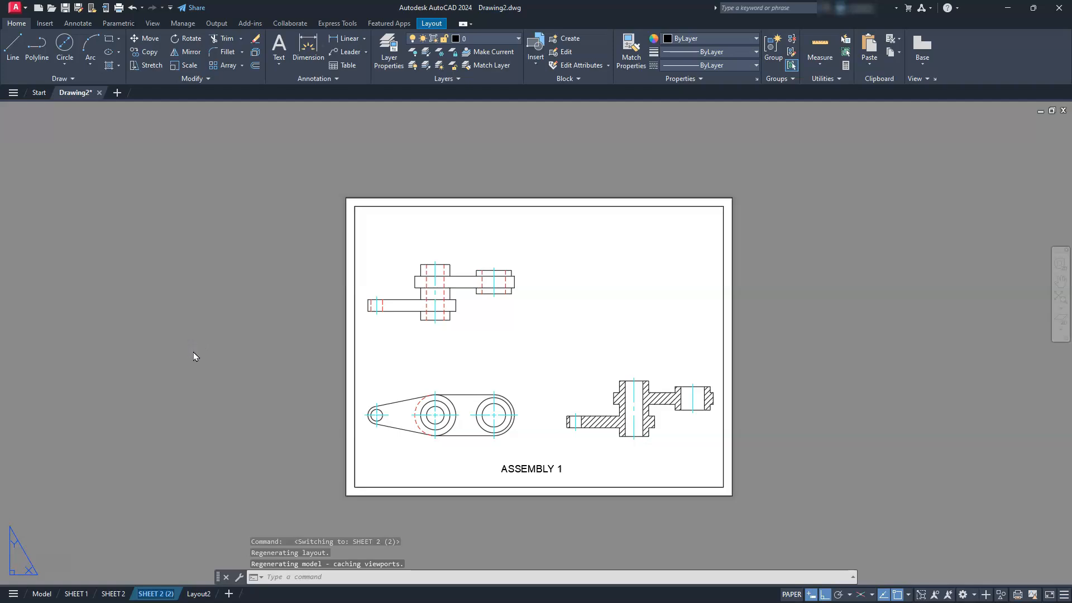
key(BackSpace)
key(BackSpace)
key(BackSpace)
key(BackSpace)
key(Return)
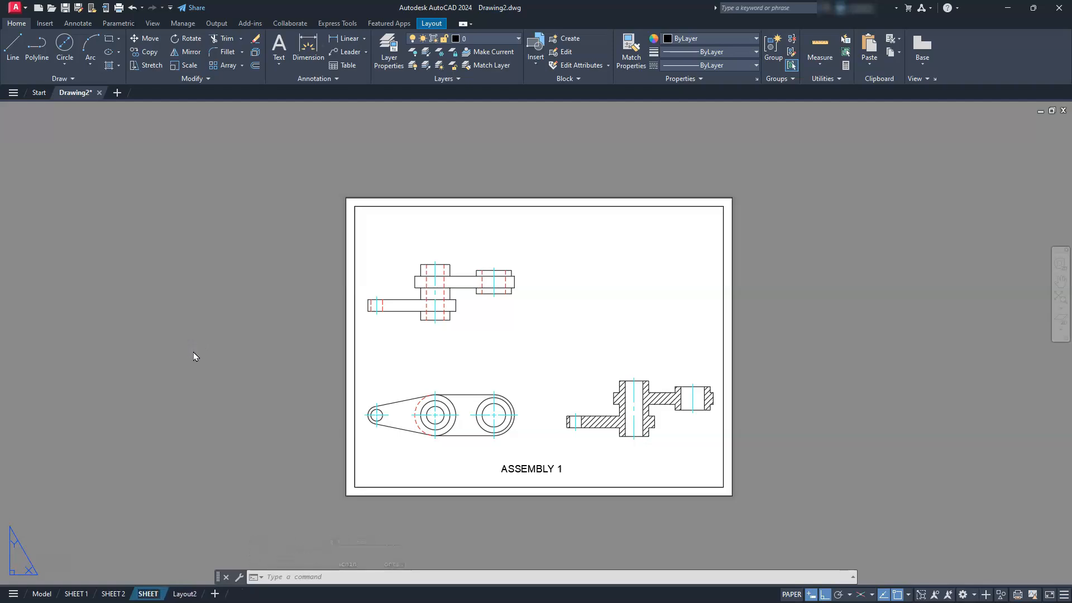
key(Return)
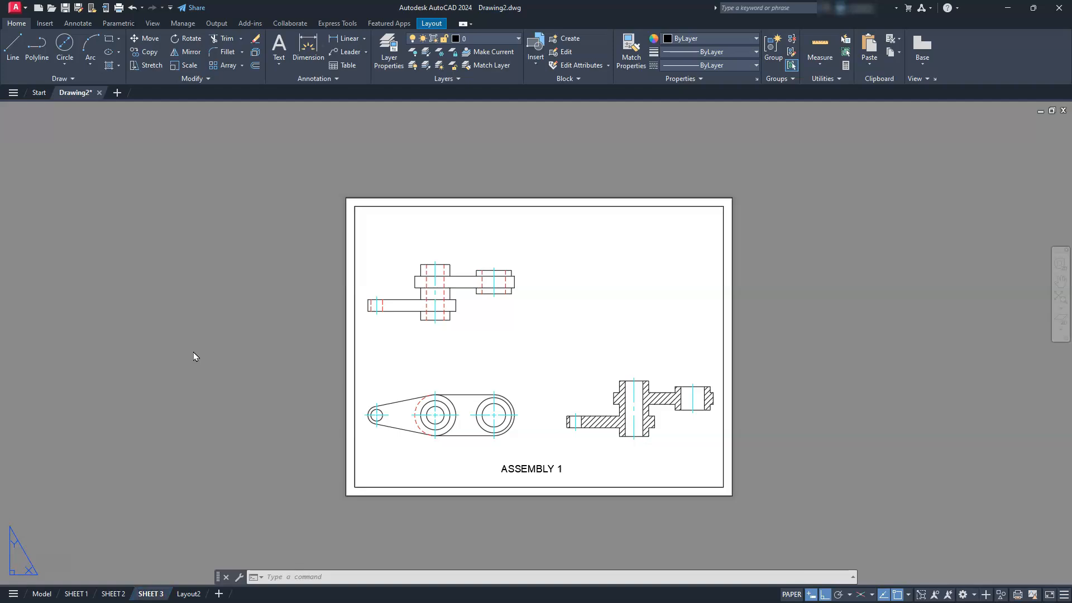
- Delete the inner border rectangle and the viewport from SHEET 3
click(520, 391)
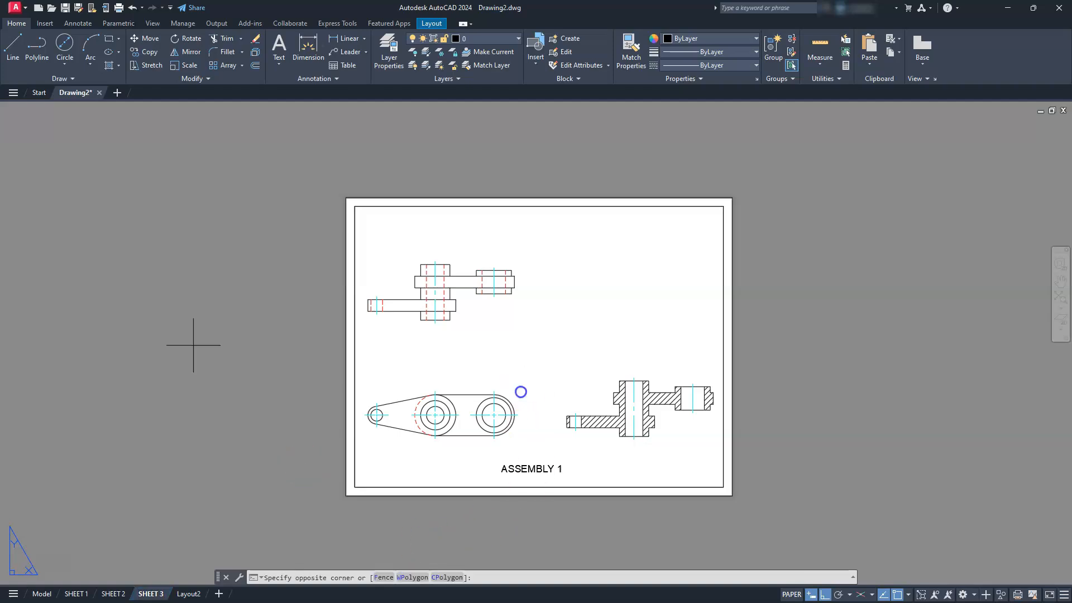
click(570, 360)
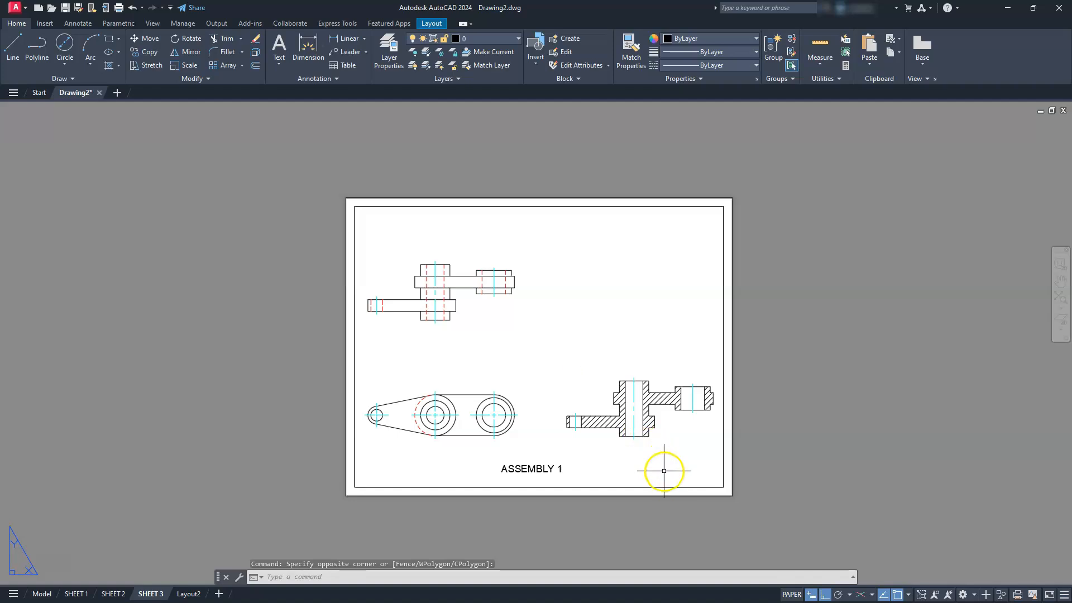
click(670, 488)
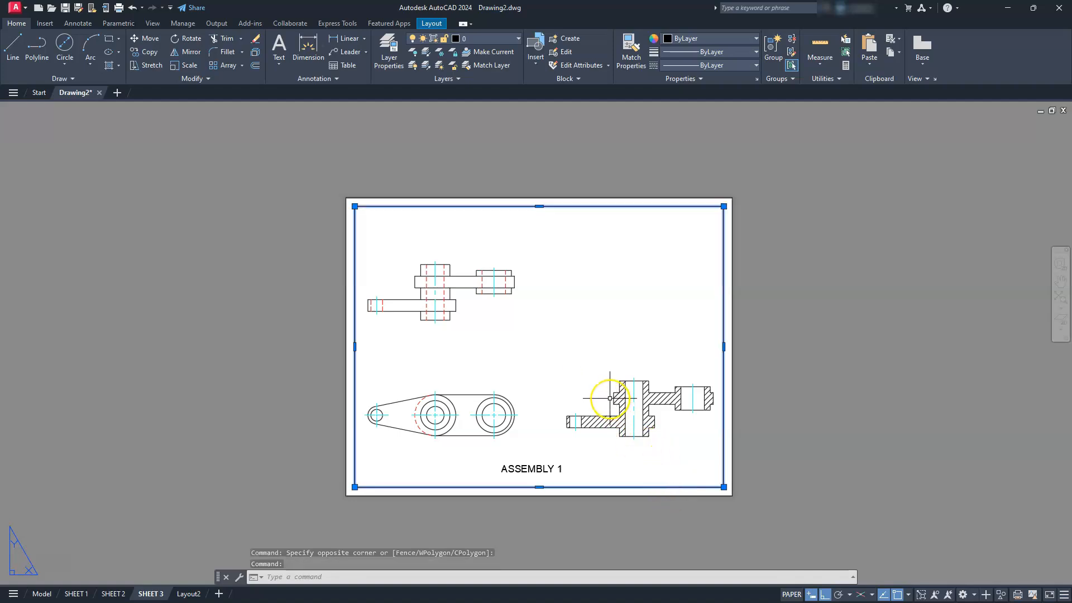
key(Delete)
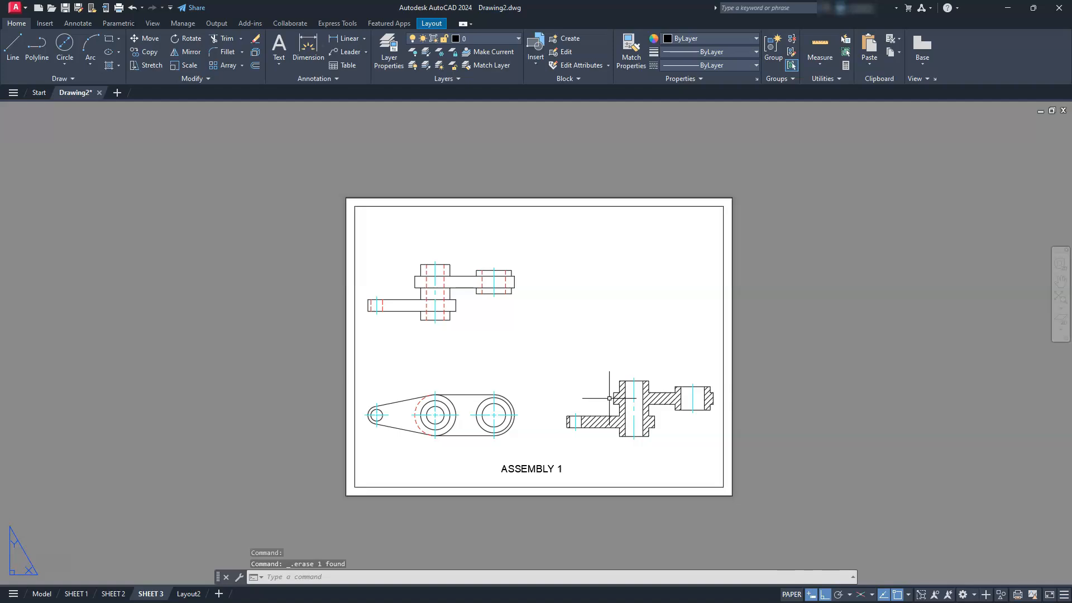
click(674, 488)
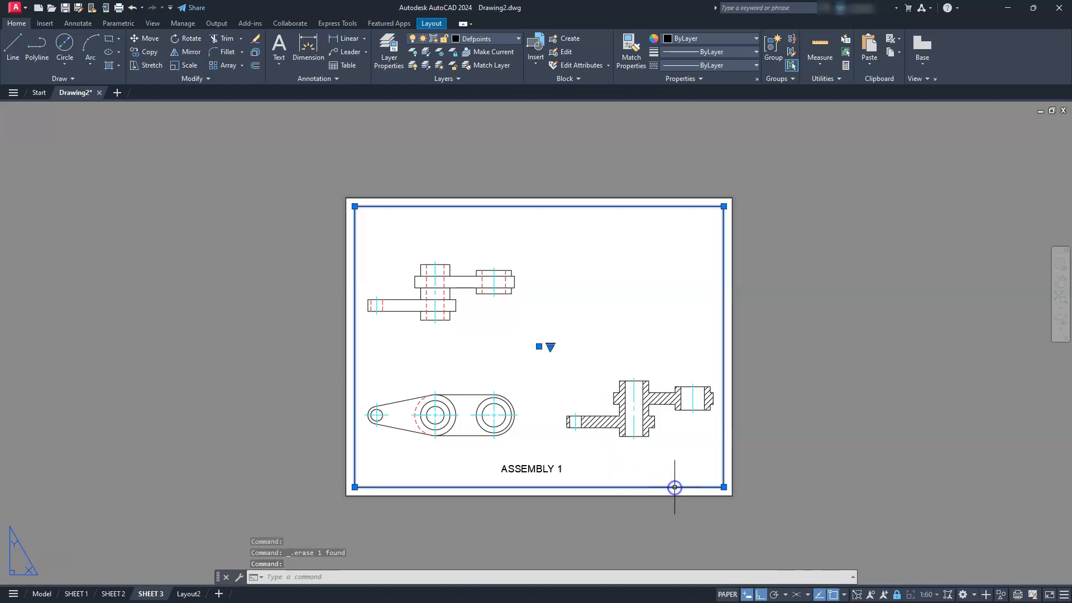
key(Delete)
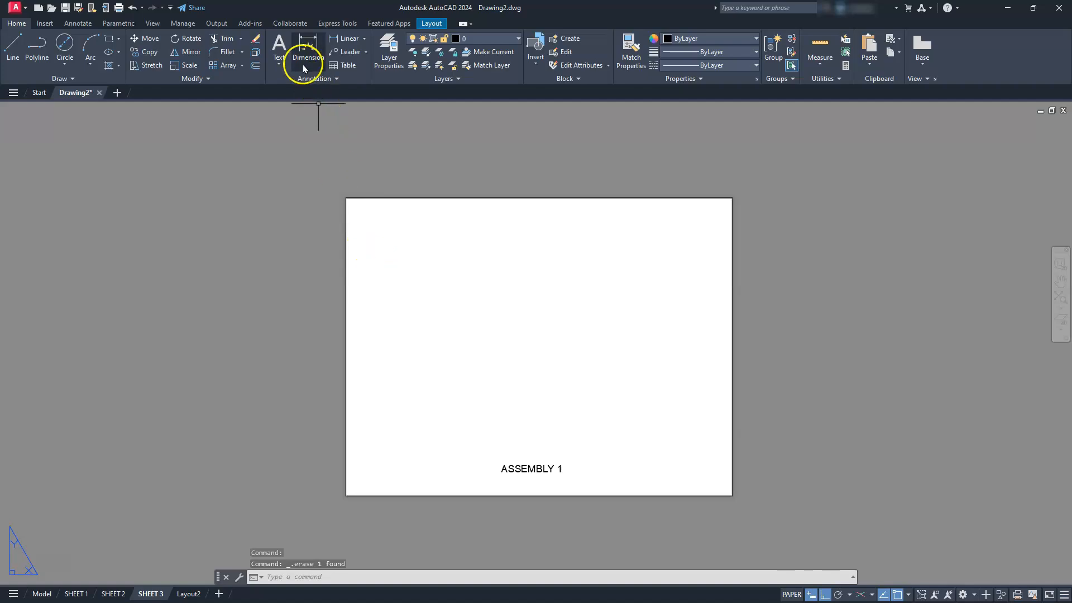
- Offset the page outline on SHEET 3 inward by 0.25 to make a new border
click(255, 65)
text(.2)
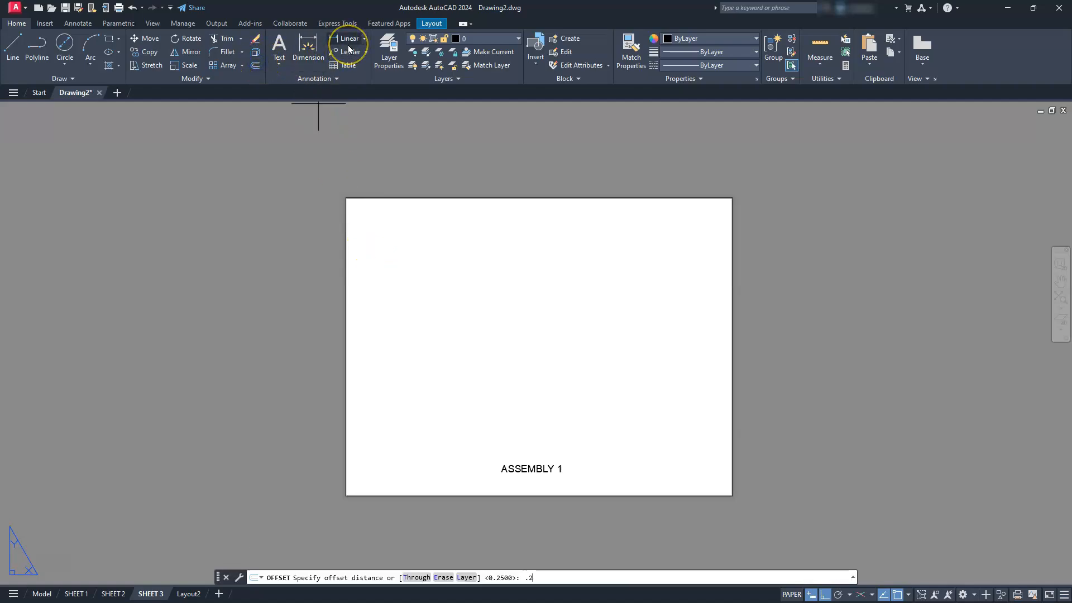
text(5)
key(Return)
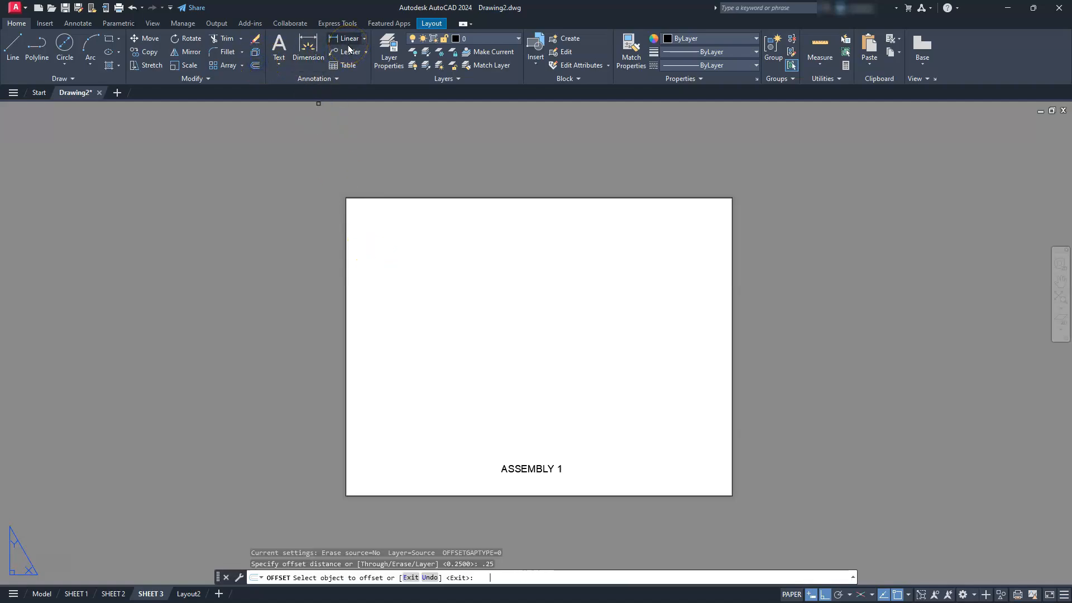
click(544, 198)
click(534, 236)
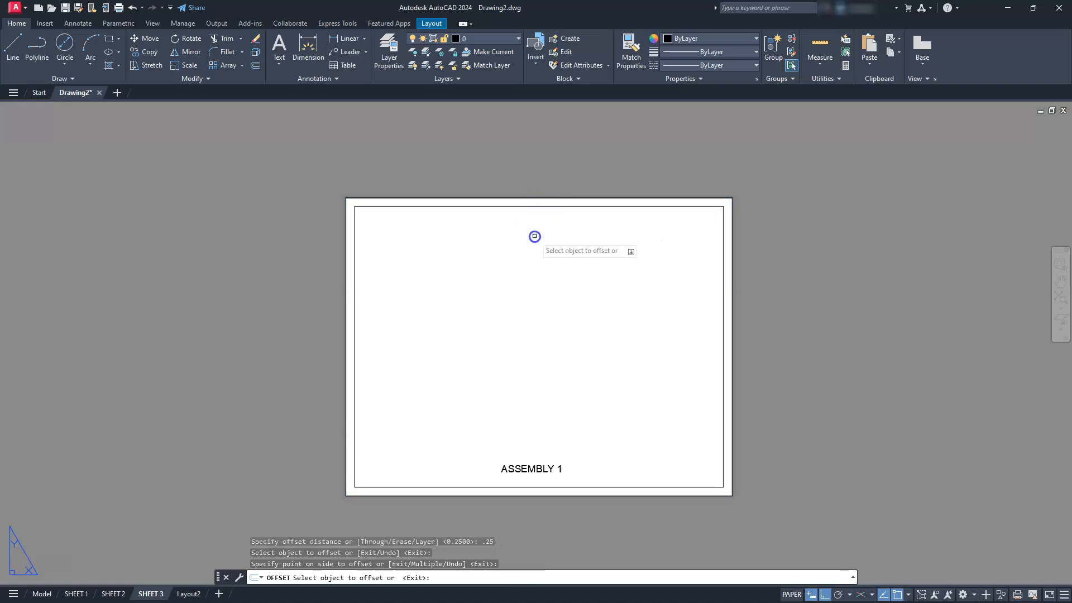
key(Escape)
key(Escape)
key(Escape)
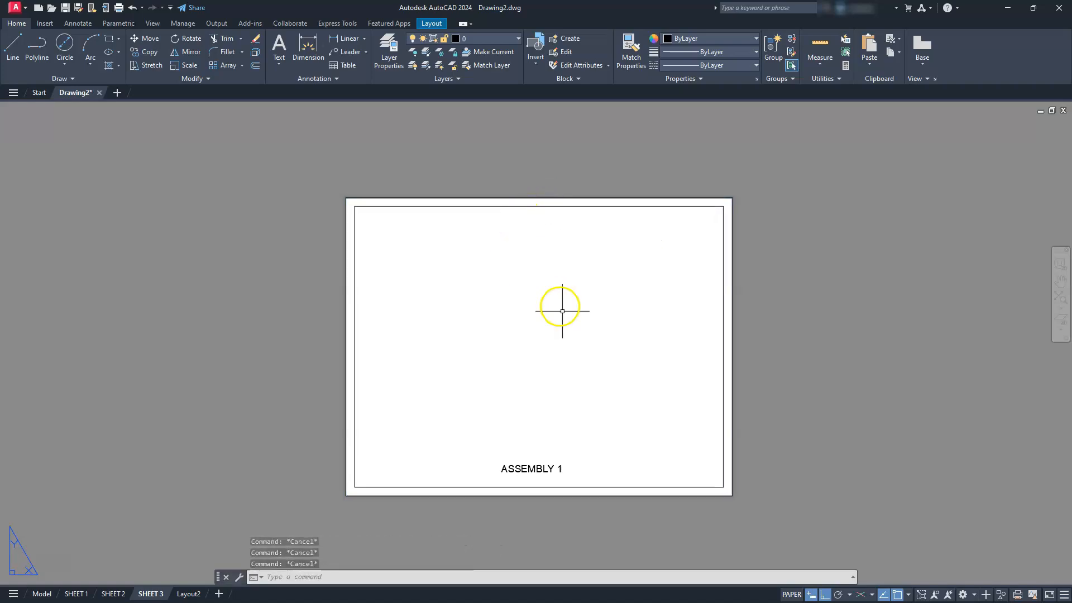
- Edit the title text on SHEET 3 to read ASSEMBLY 2
text(ed)
key(Return)
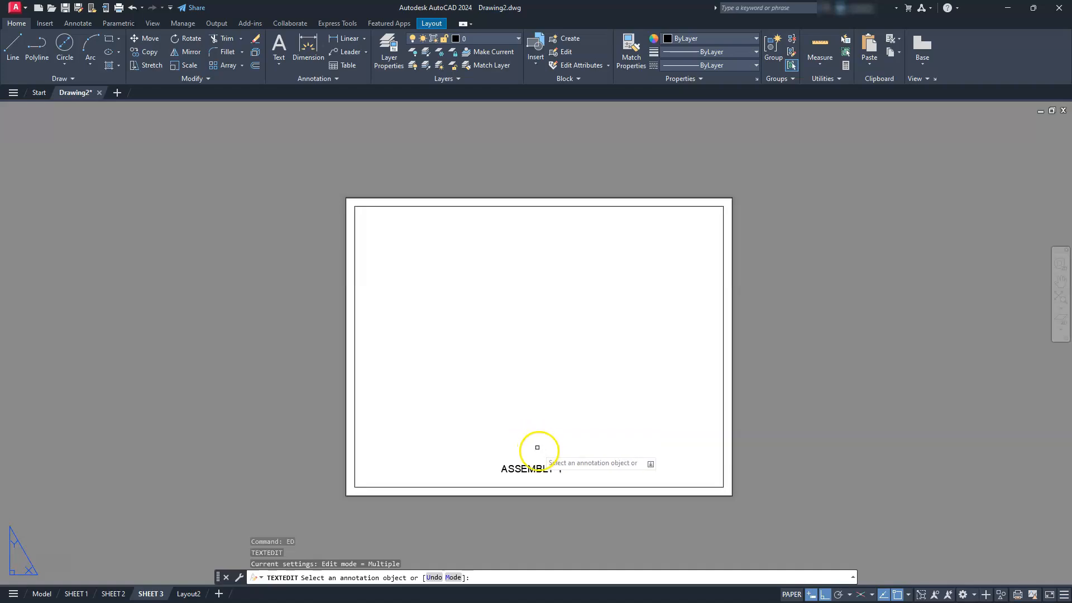
click(549, 469)
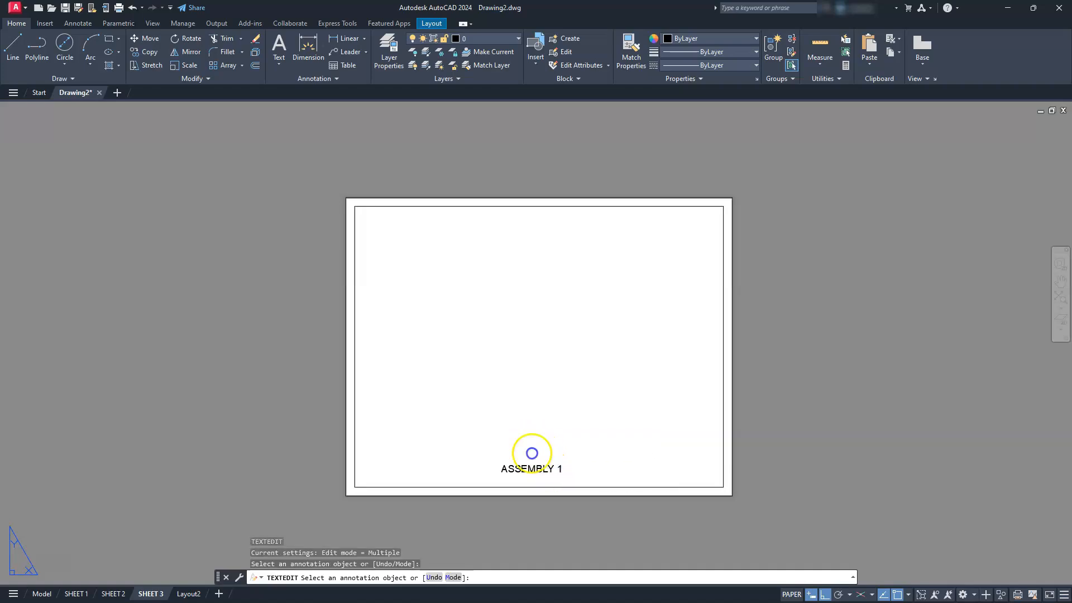
click(558, 468)
key(BackSpace)
text(2)
click(589, 388)
key(Escape)
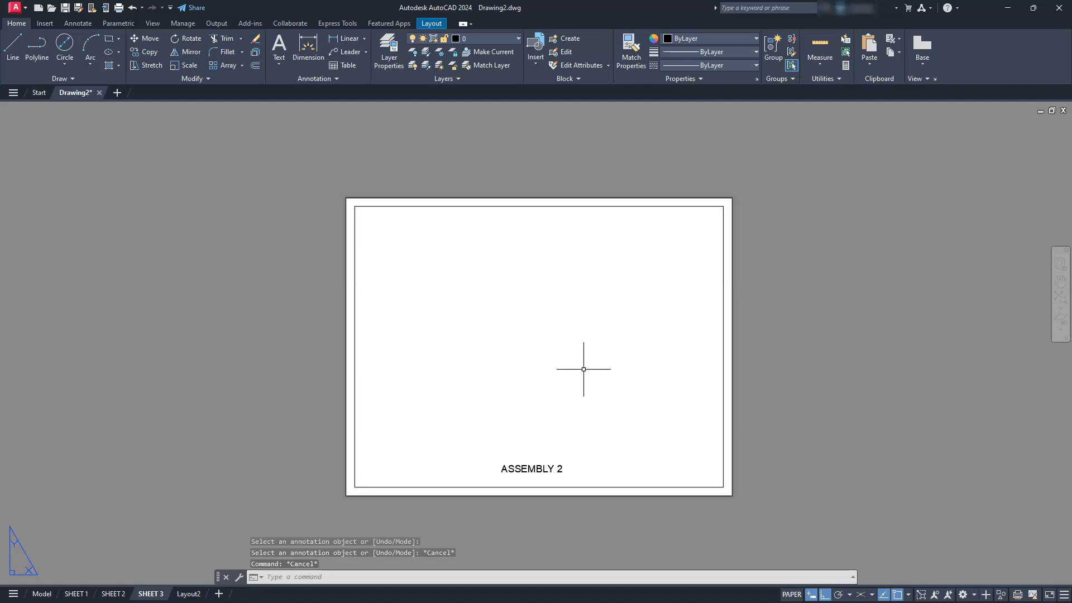
- Create a rectangular viewport in the lower-left area of SHEET 3, above the ASSEMBLY 2 title
click(429, 23)
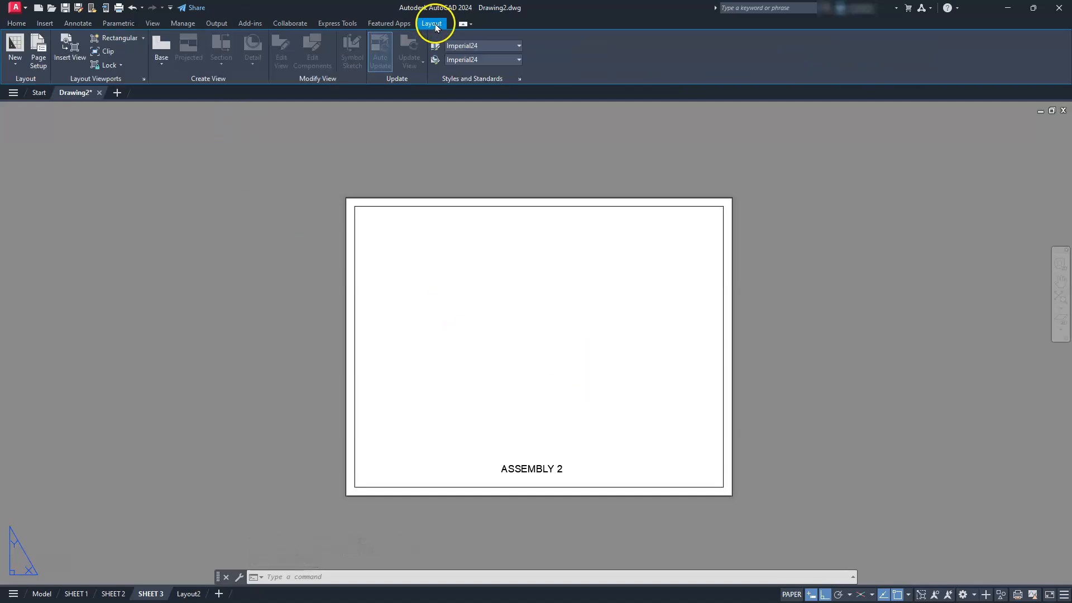
click(114, 39)
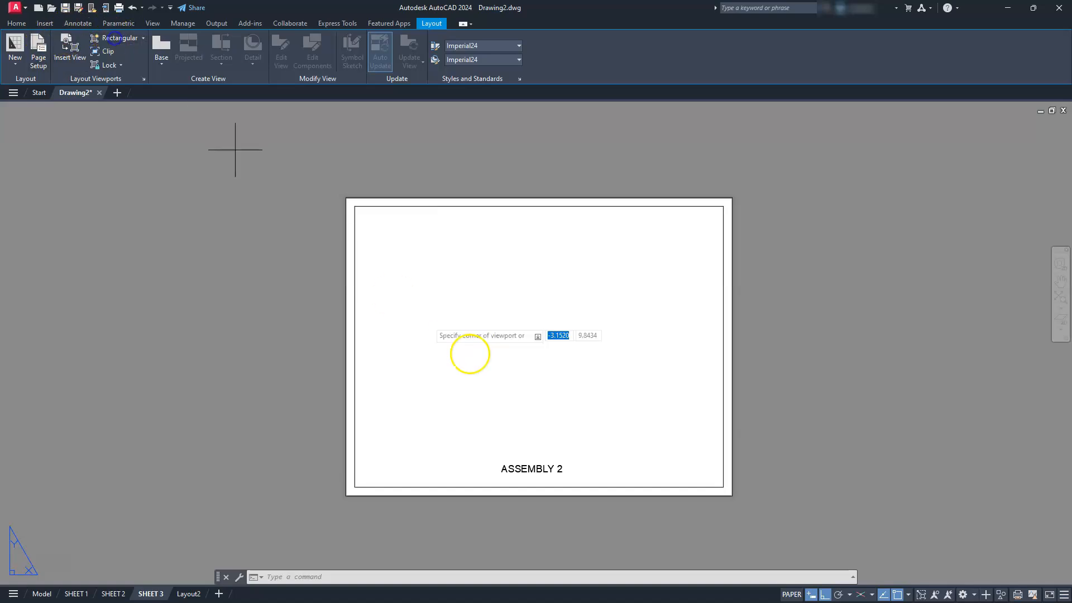
click(399, 359)
click(567, 432)
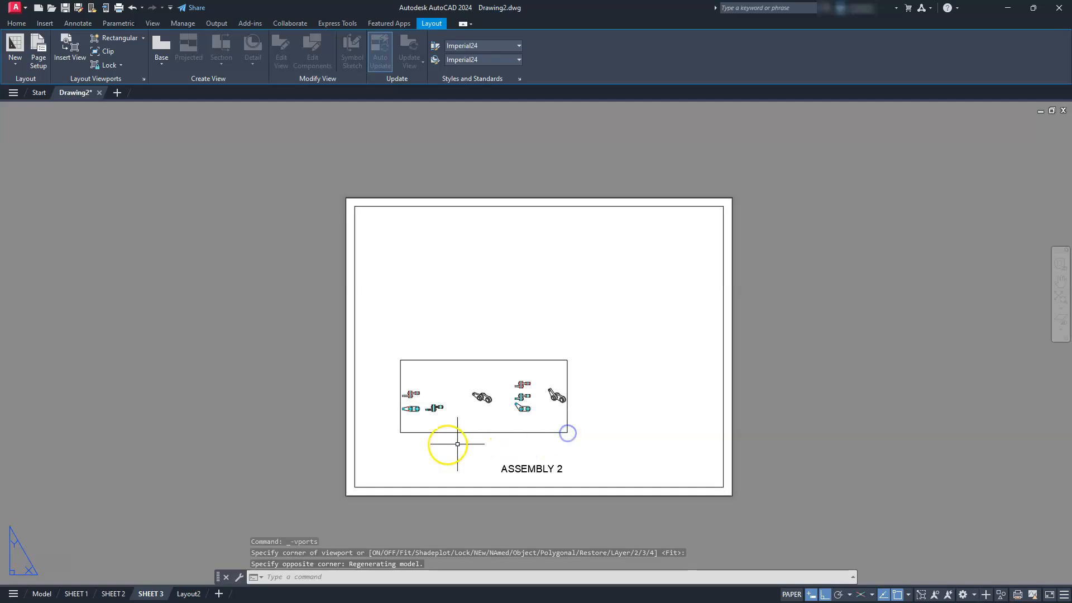
- Activate the new viewport and frame only Assembly 2's angled-arm circular view inside it
scroll(451, 399, up, 4)
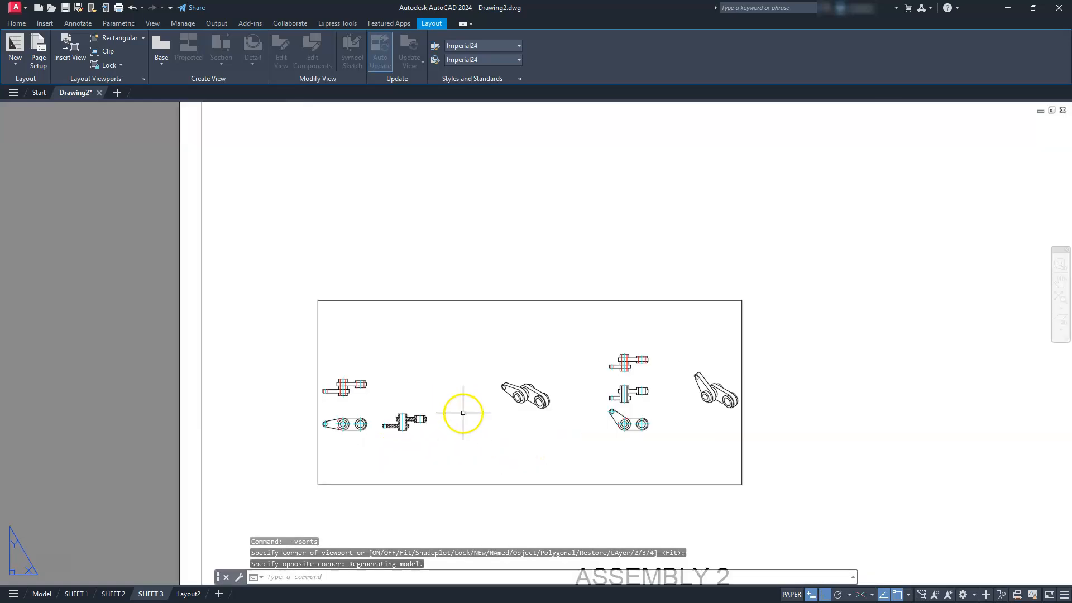
middle_drag(462, 412, 493, 350)
double_click(495, 369)
middle_drag(657, 355, 549, 328)
scroll(578, 346, up, 5)
scroll(578, 346, up, 2)
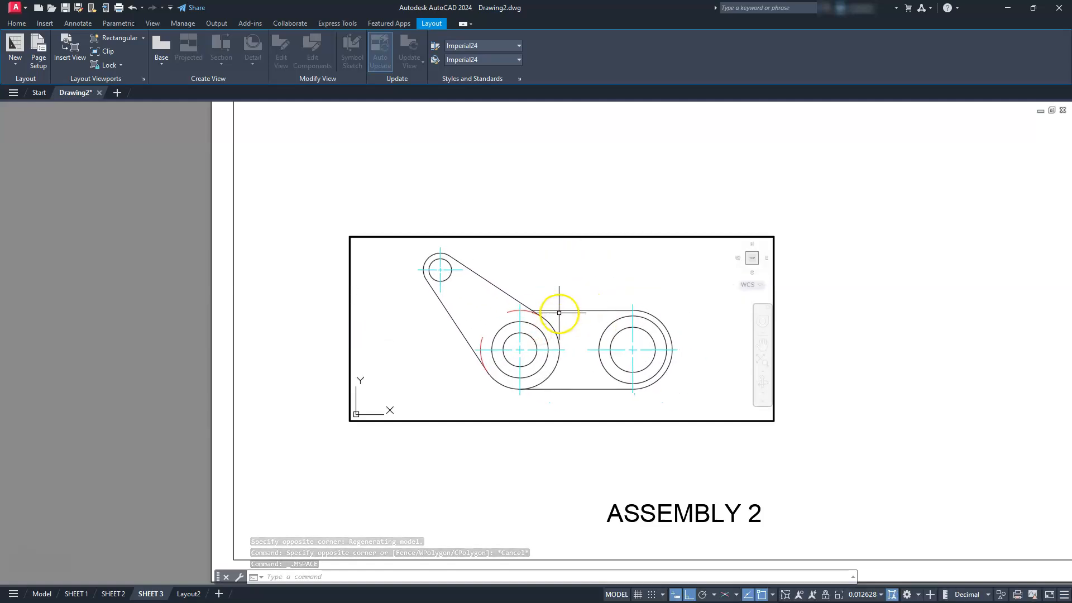
- Set the angled-arm viewport's scale to 1:60, lock it and return to paper space
click(877, 596)
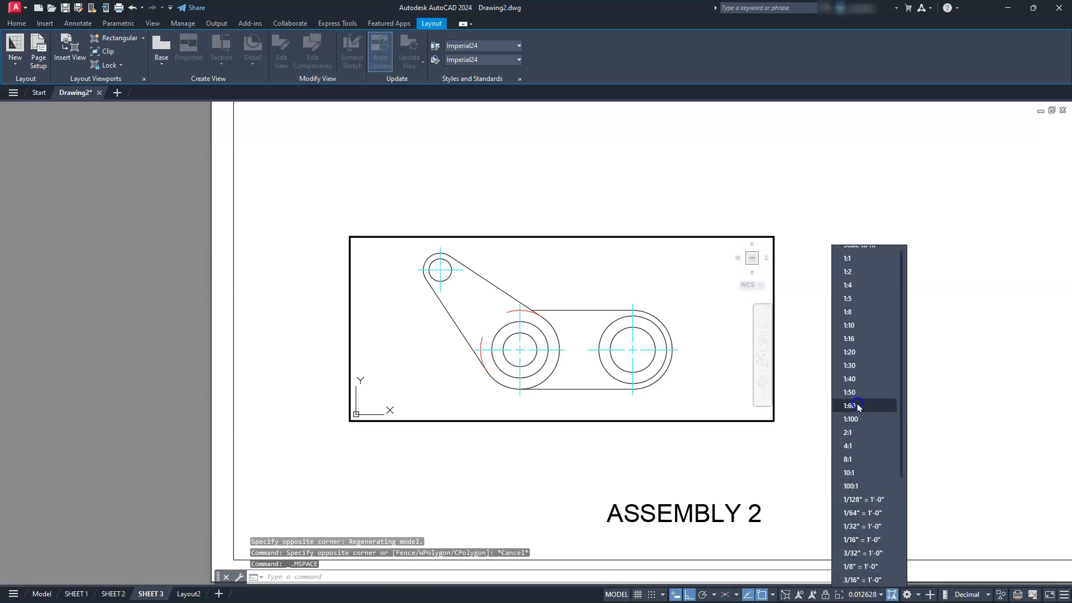
click(857, 406)
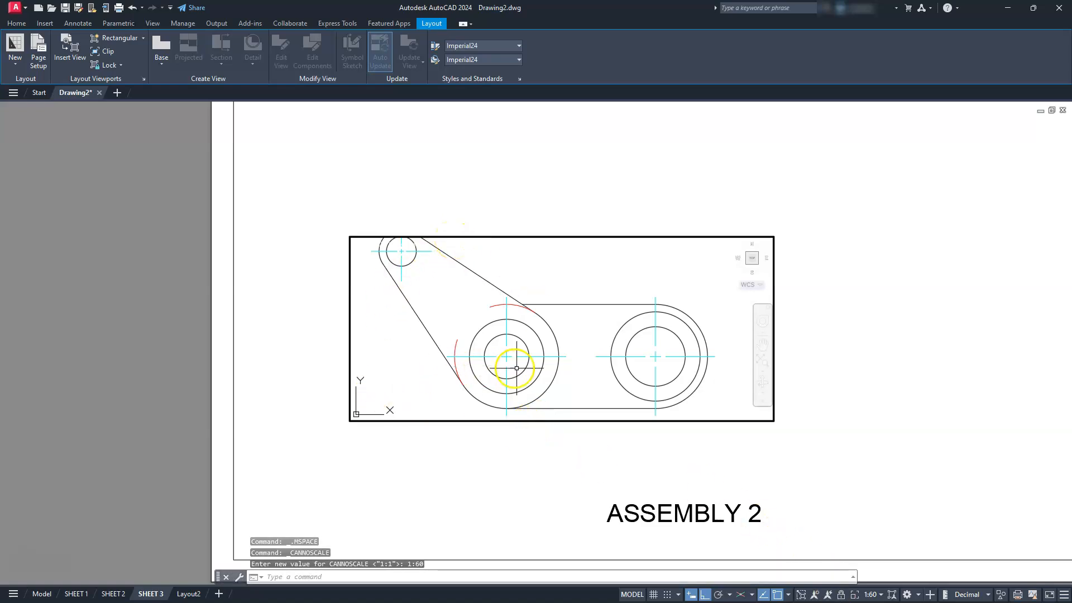
click(840, 595)
double_click(431, 471)
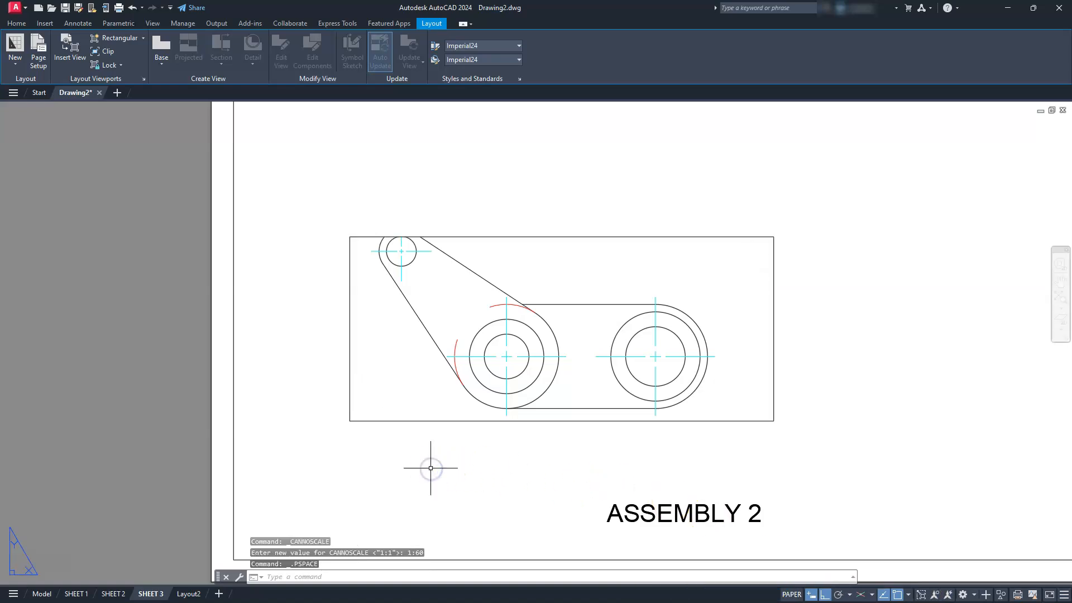
- Stretch the viewport's upper edge up by about 0.3 to fit the whole arm, and regenerate all viewports
scroll(430, 470, down, 2)
click(383, 384)
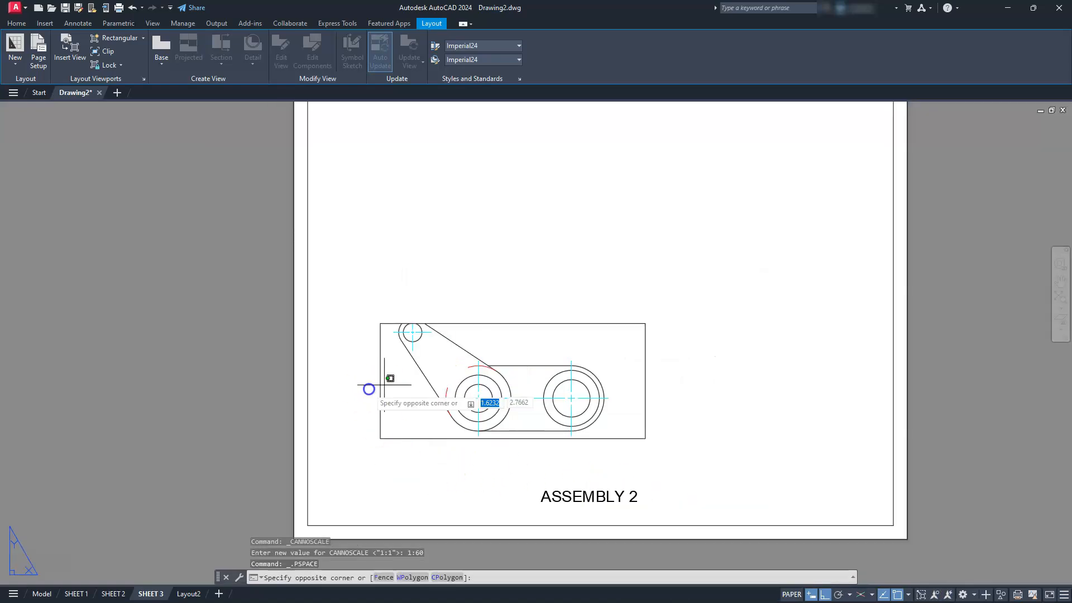
click(370, 319)
click(380, 323)
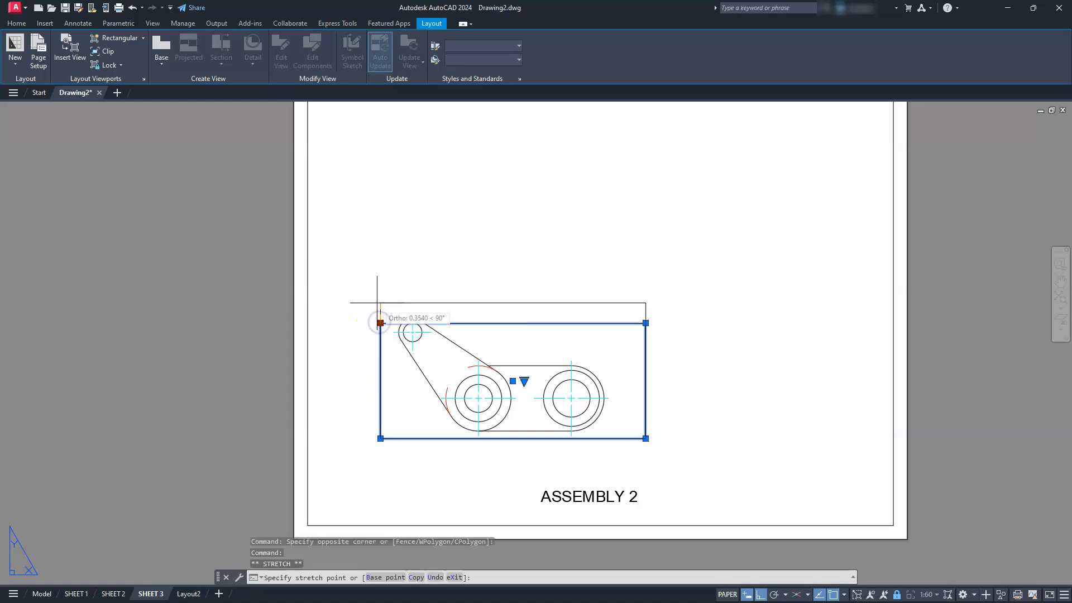
click(376, 305)
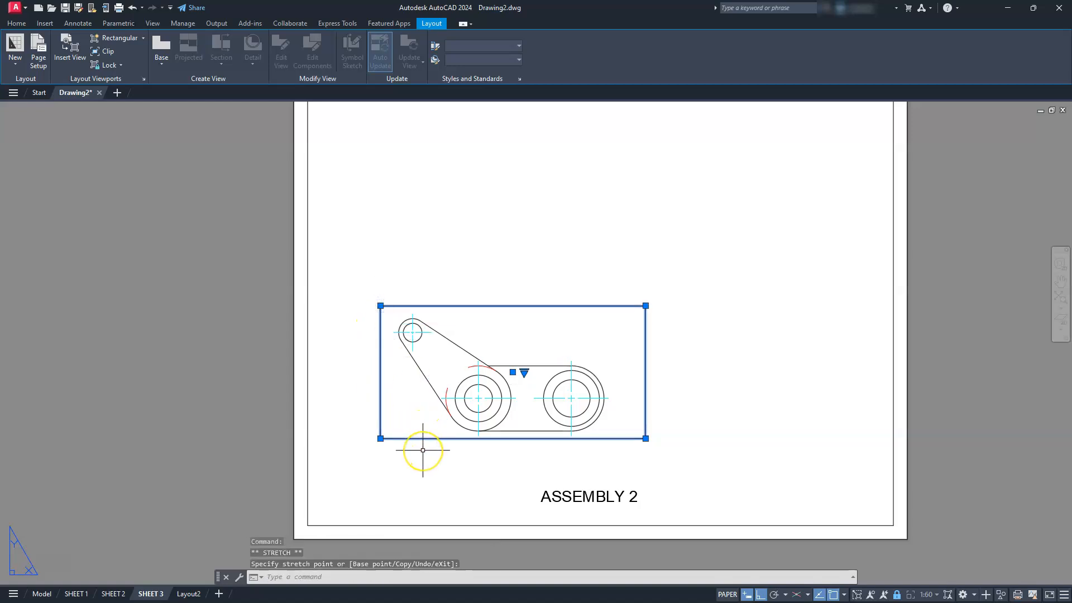
key(Escape)
key(Escape)
key(Escape)
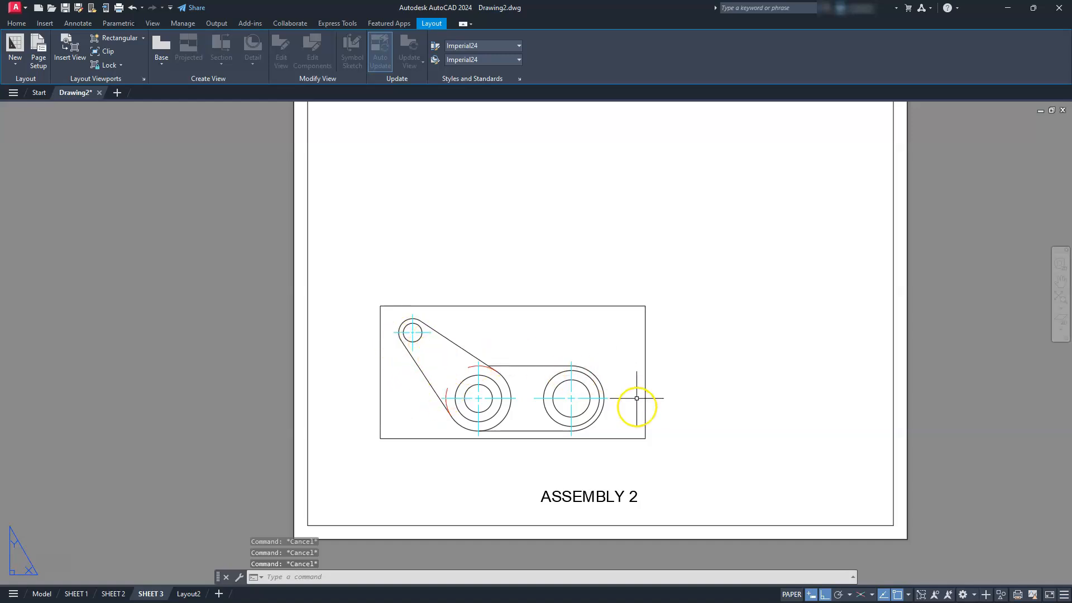
text(REA)
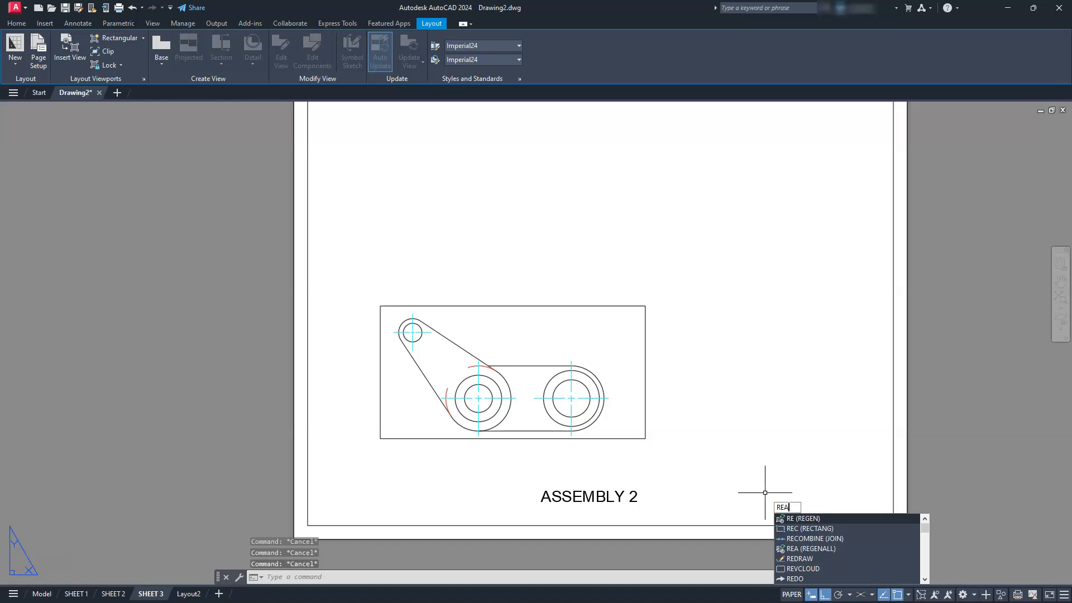
key(Return)
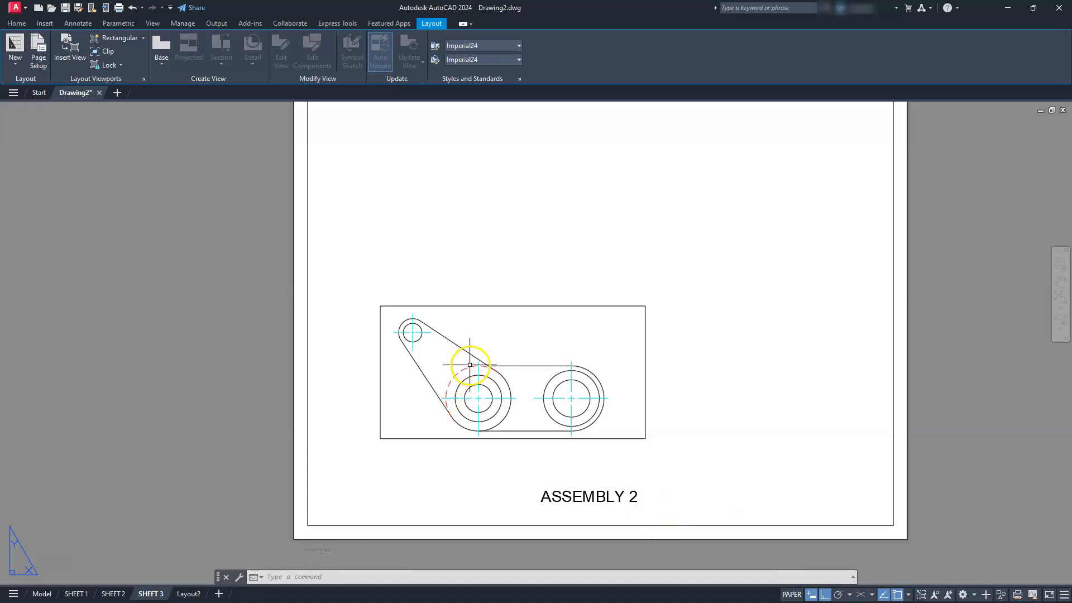
- Create a second rectangular viewport of similar width directly above the angled-arm viewport
middle_drag(505, 363, 538, 454)
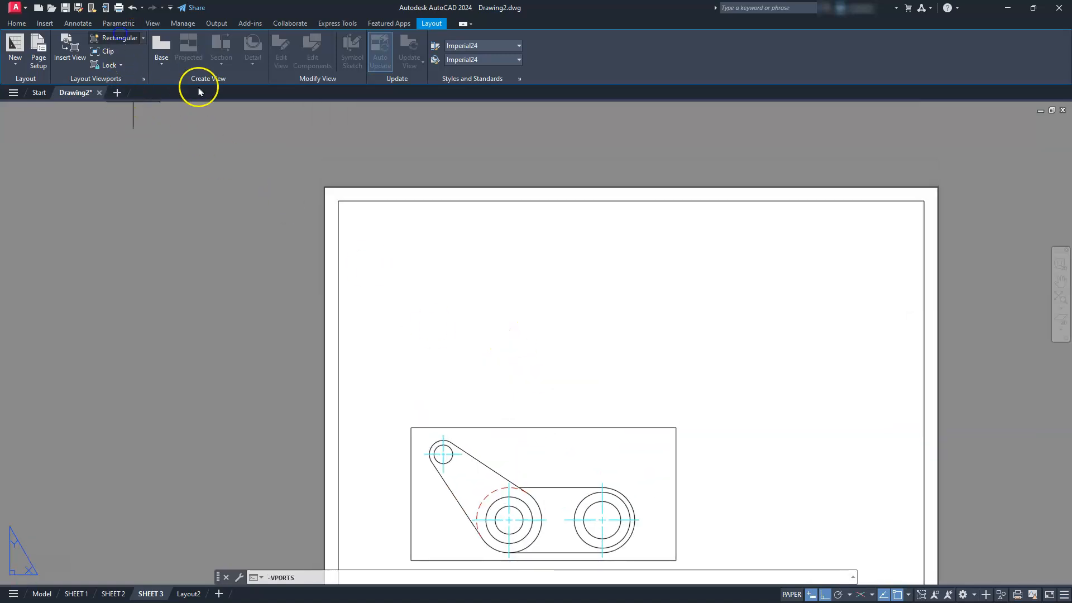
click(411, 416)
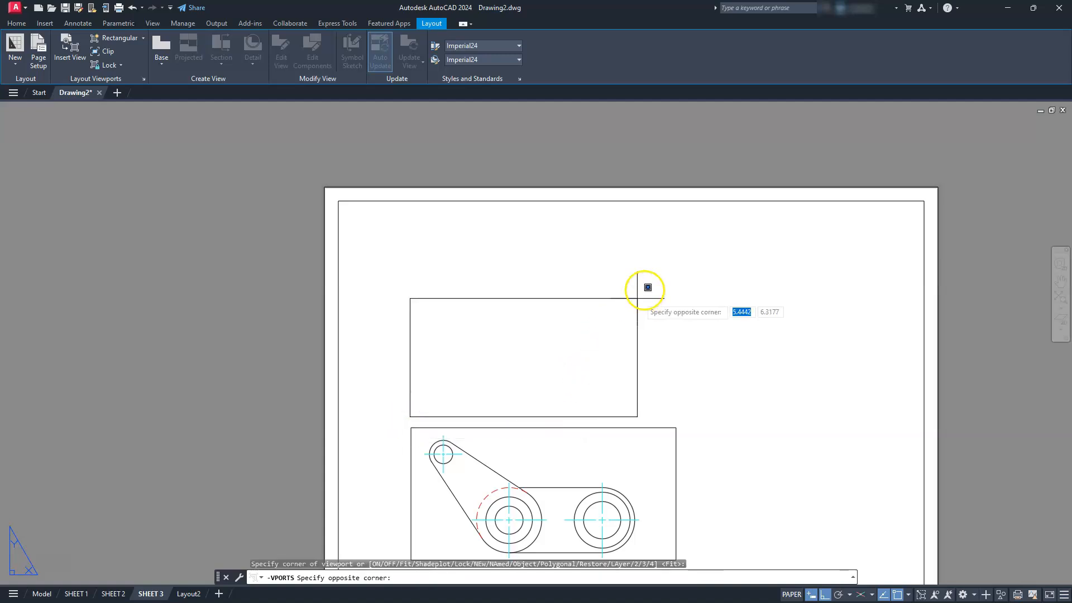
click(680, 281)
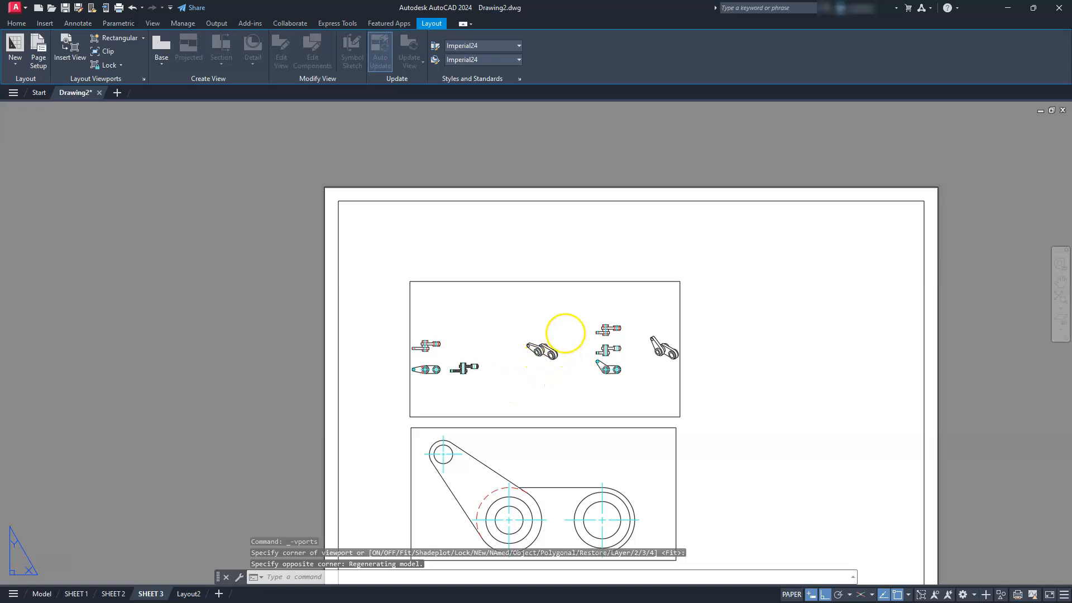
- Activate the second viewport and frame Assembly 2's uppermost hidden-line view inside it
double_click(565, 332)
middle_drag(562, 330, 533, 355)
scroll(490, 363, up, 5)
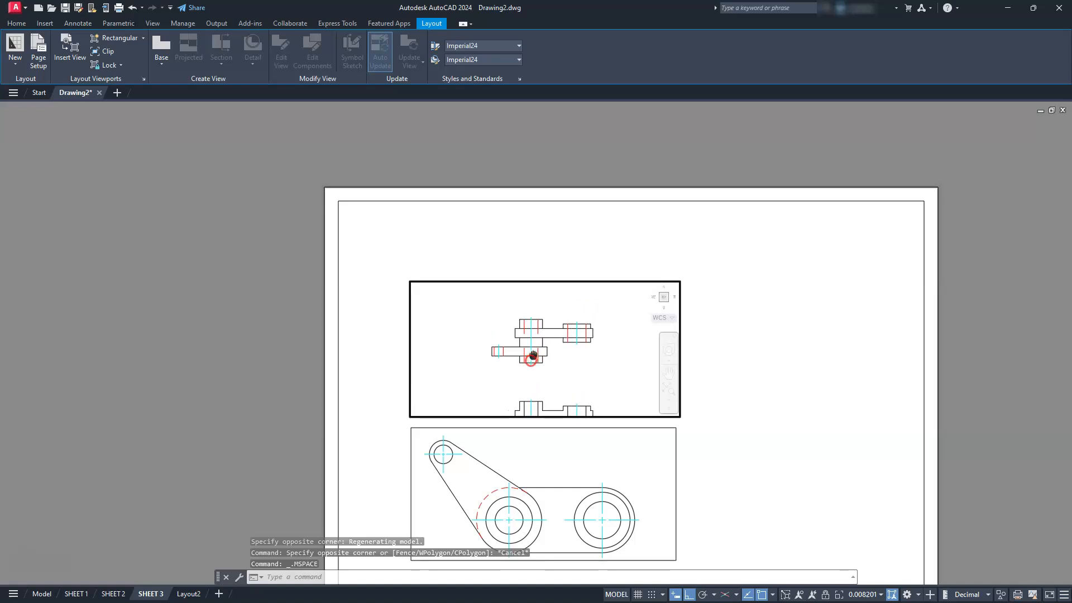
scroll(533, 354, up, 2)
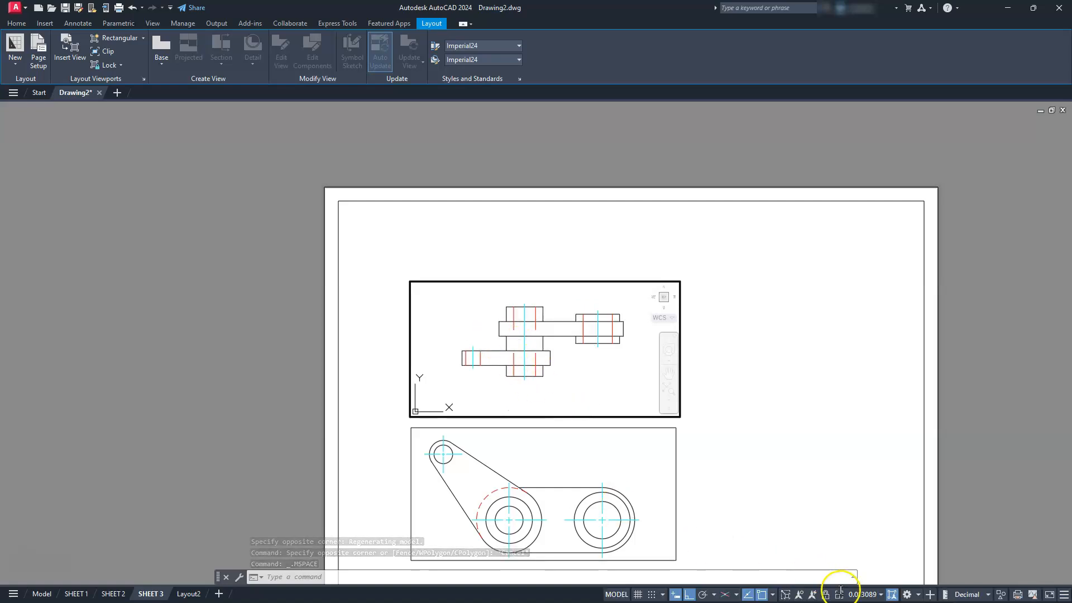
- Set the second viewport's scale to 1:60, centre its view, lock it and return to paper space
click(862, 594)
scroll(862, 502, down, 1)
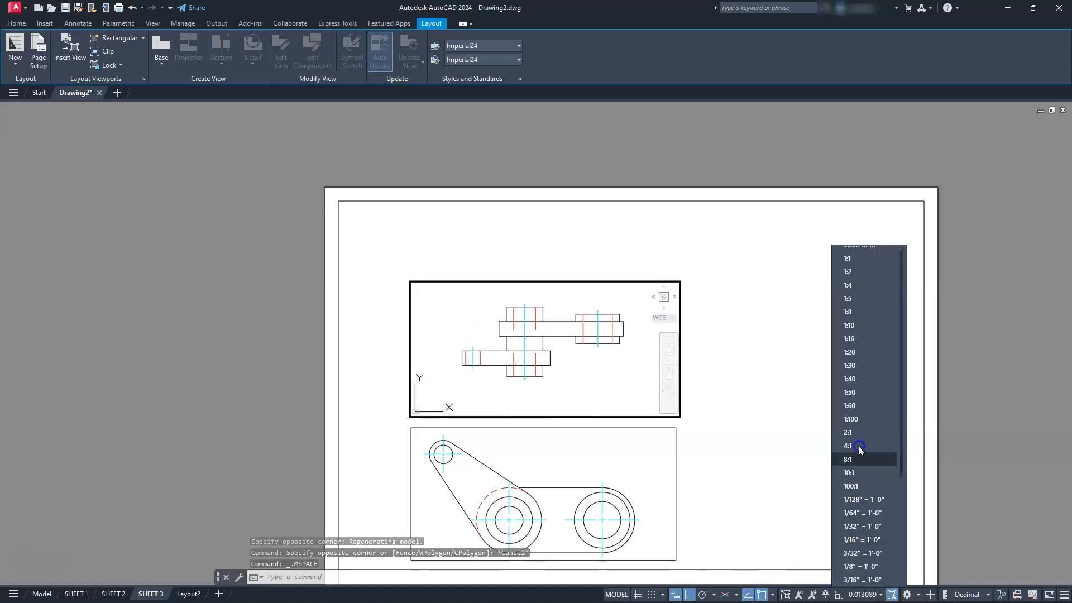
click(855, 405)
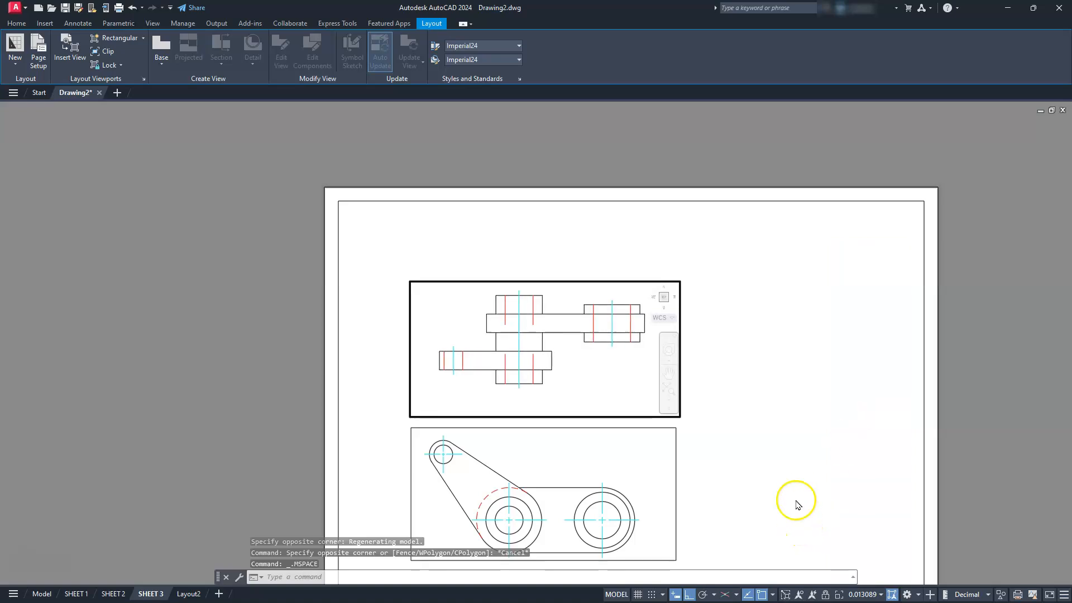
middle_drag(638, 386, 637, 391)
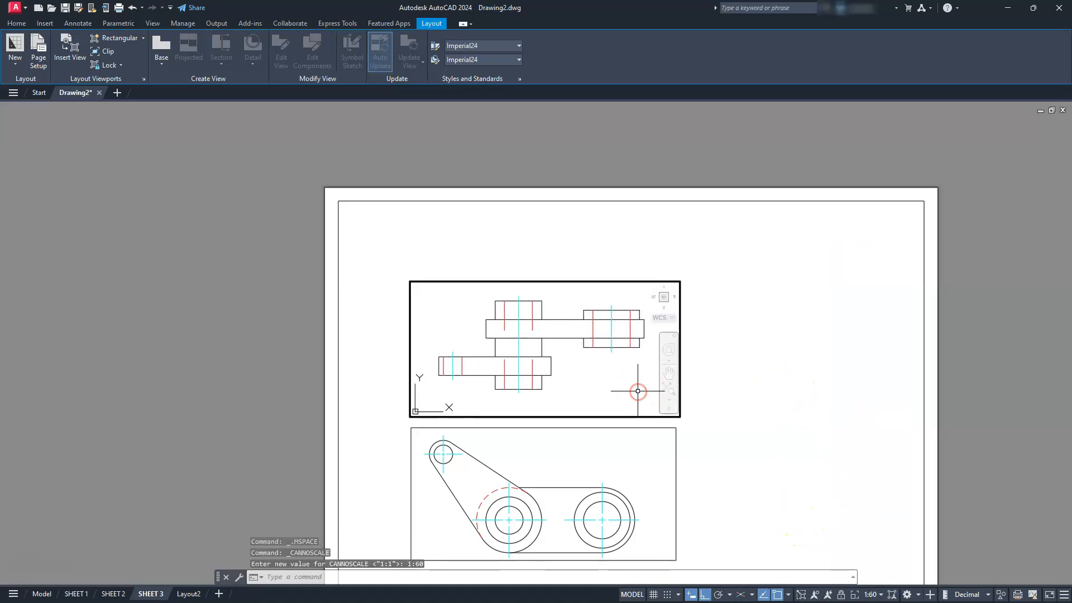
click(841, 595)
double_click(795, 435)
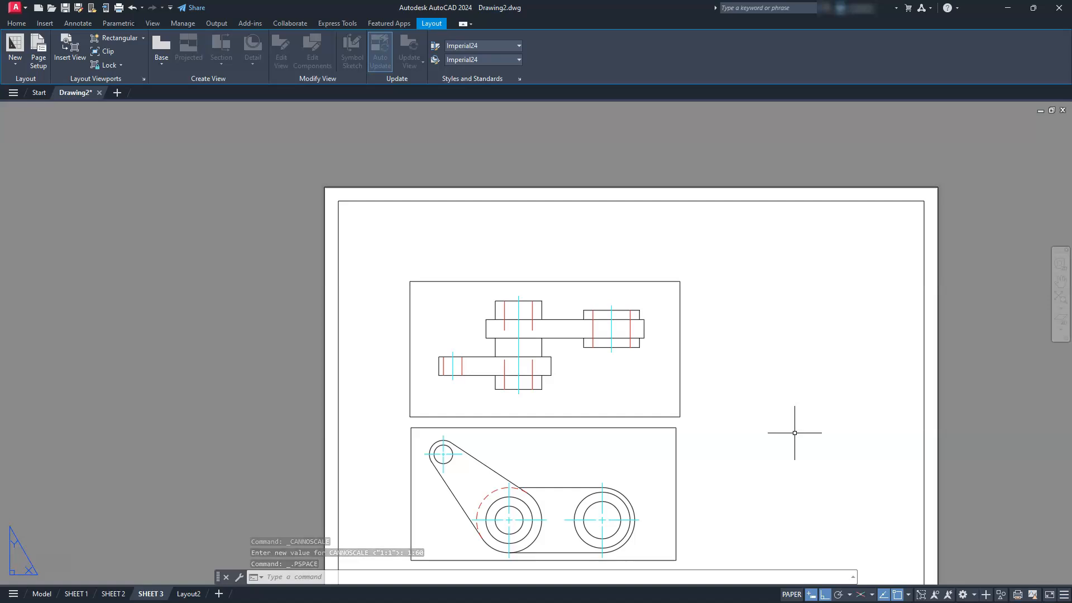
- Regenerate all viewports so the hidden lines in the second viewport display dashed
key(Return)
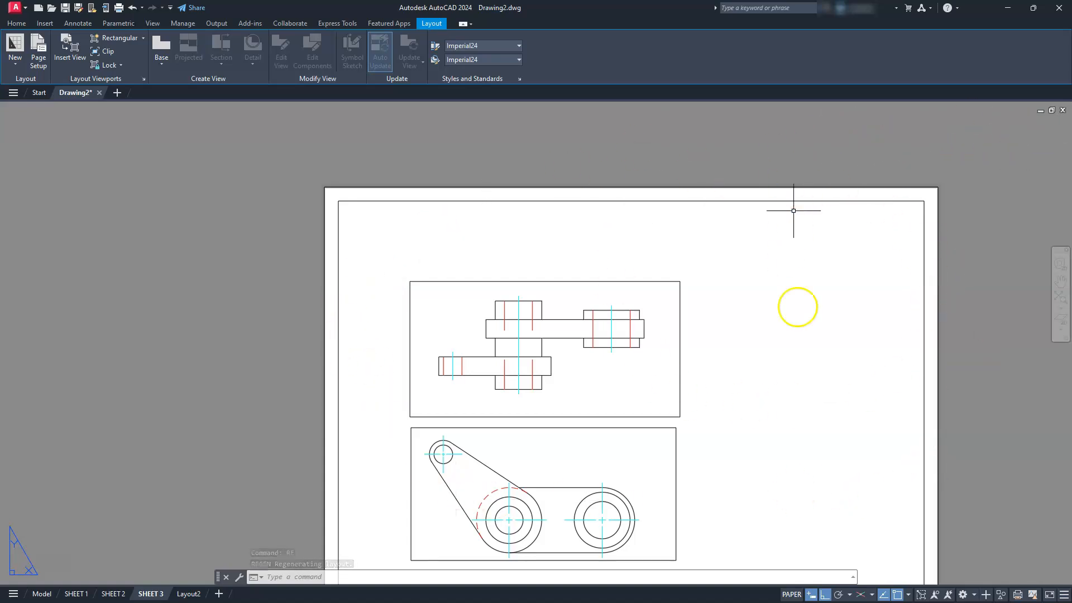
key(Return)
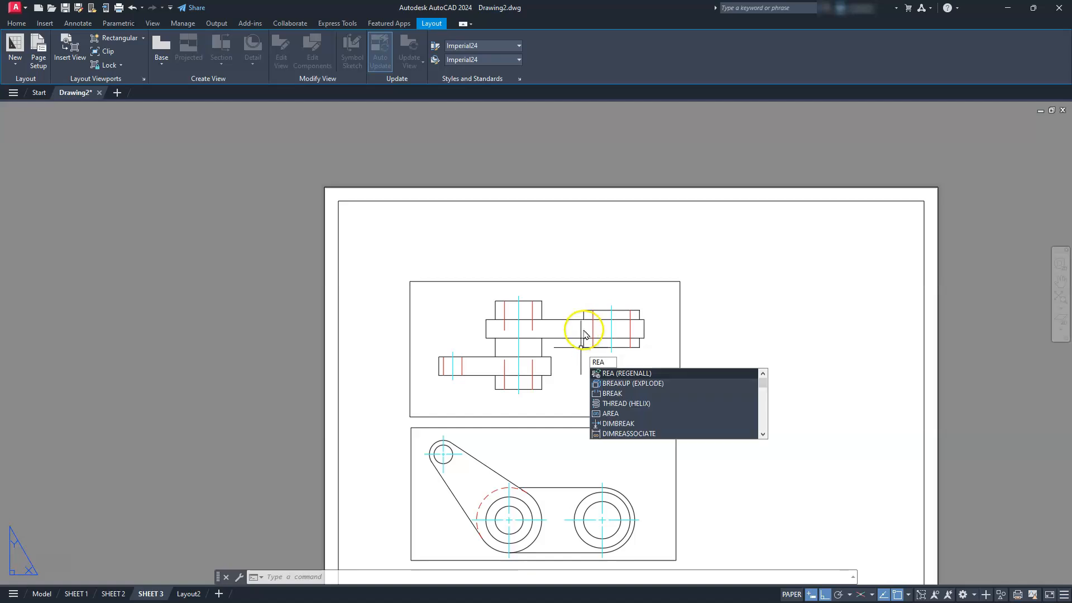
key(Return)
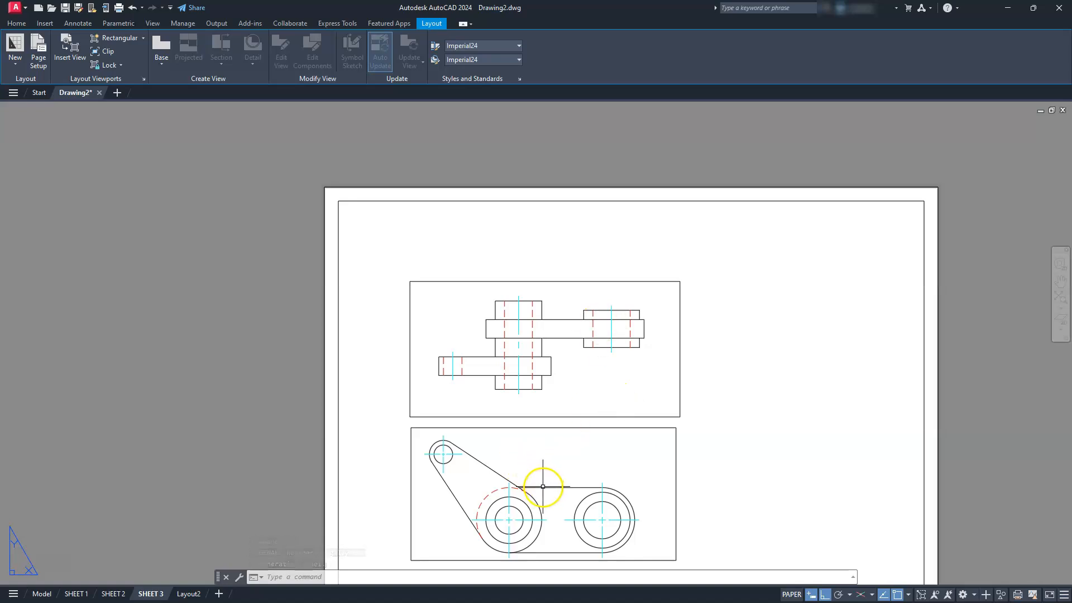
- Move the second viewport from the hub's bottom midpoint onto the middle hub's centre in the angled-arm view
text(M)
key(Return)
click(654, 269)
click(636, 298)
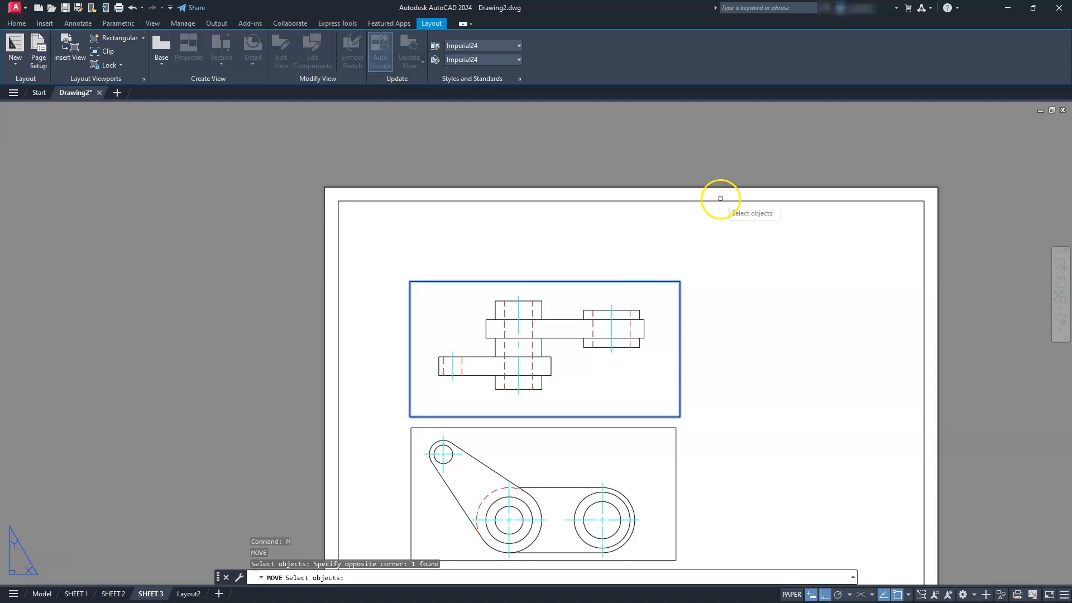
key(Return)
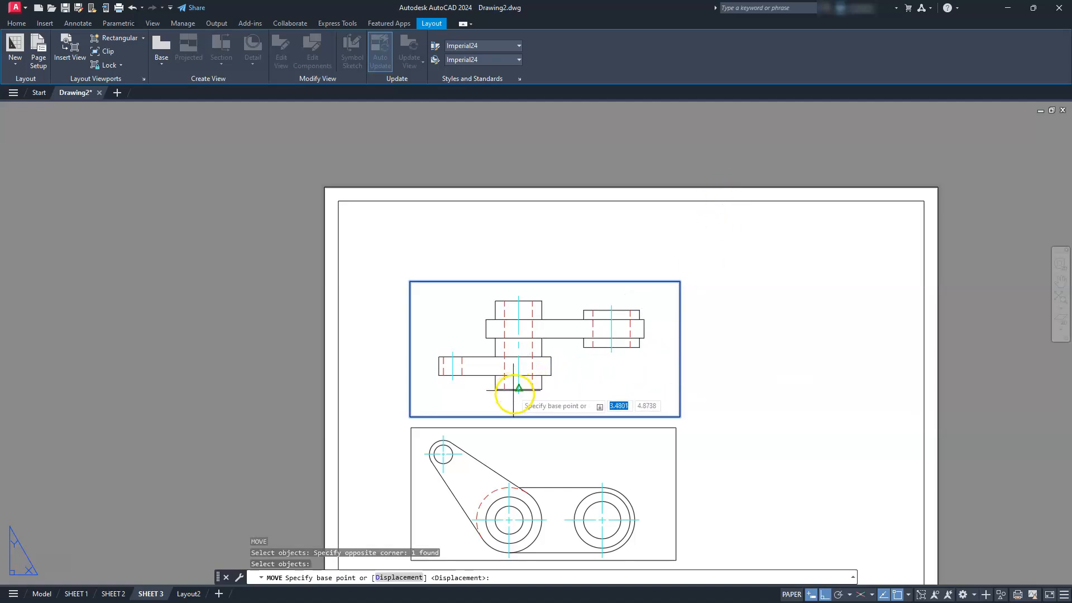
click(513, 390)
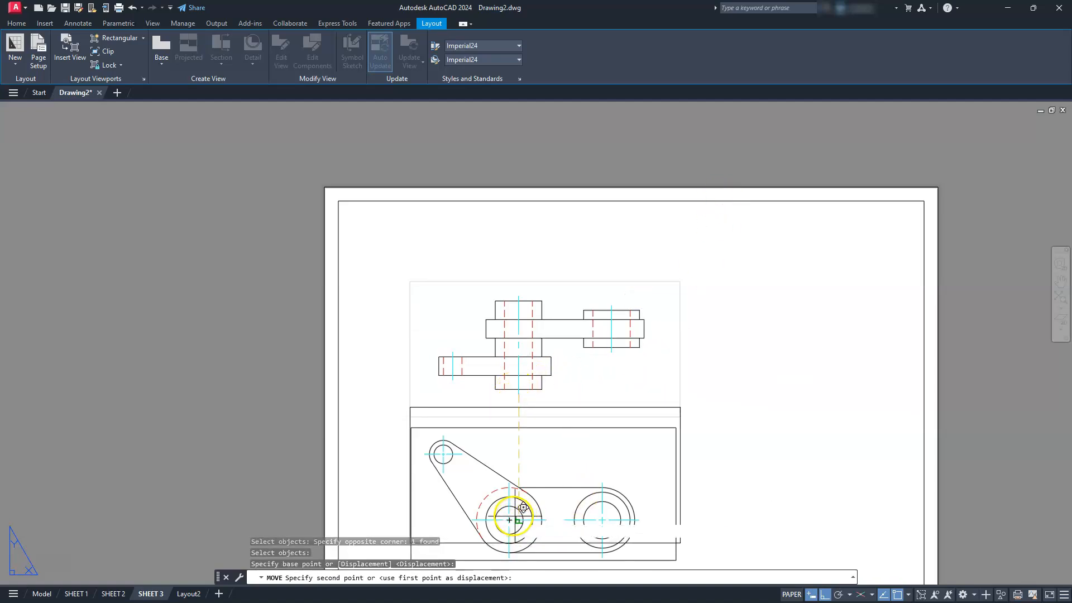
click(507, 517)
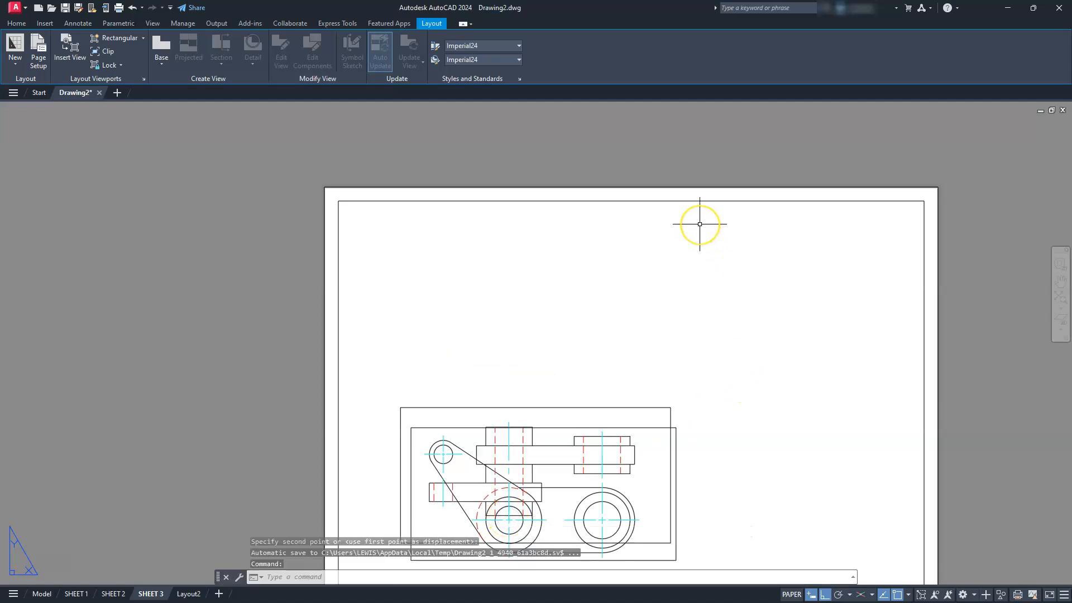
- Move the second viewport straight up the sheet until it sits clear above the angled-arm viewport
text(m)
key(Return)
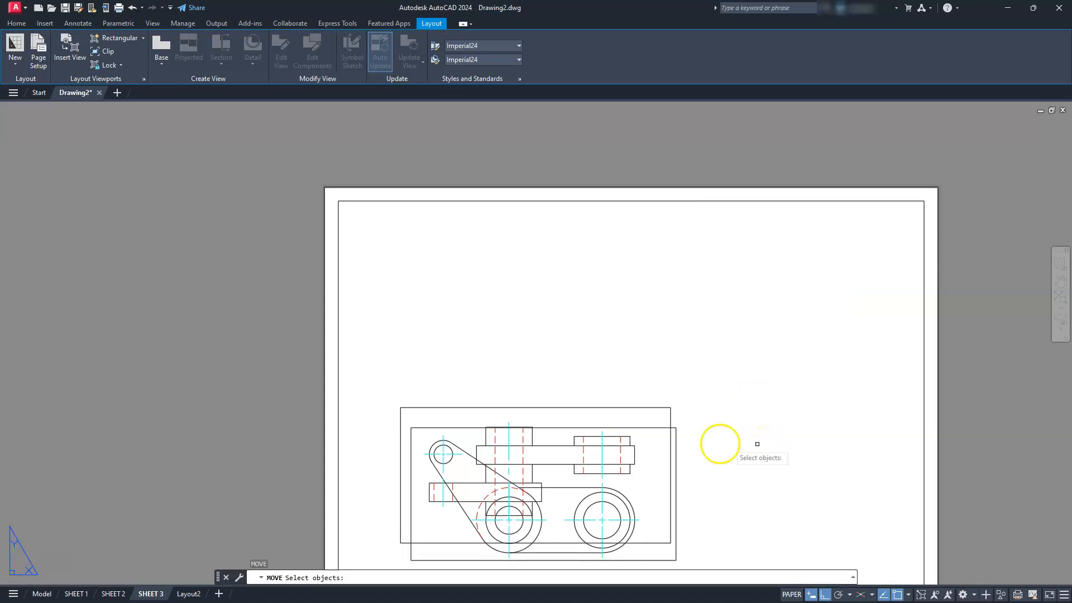
click(633, 408)
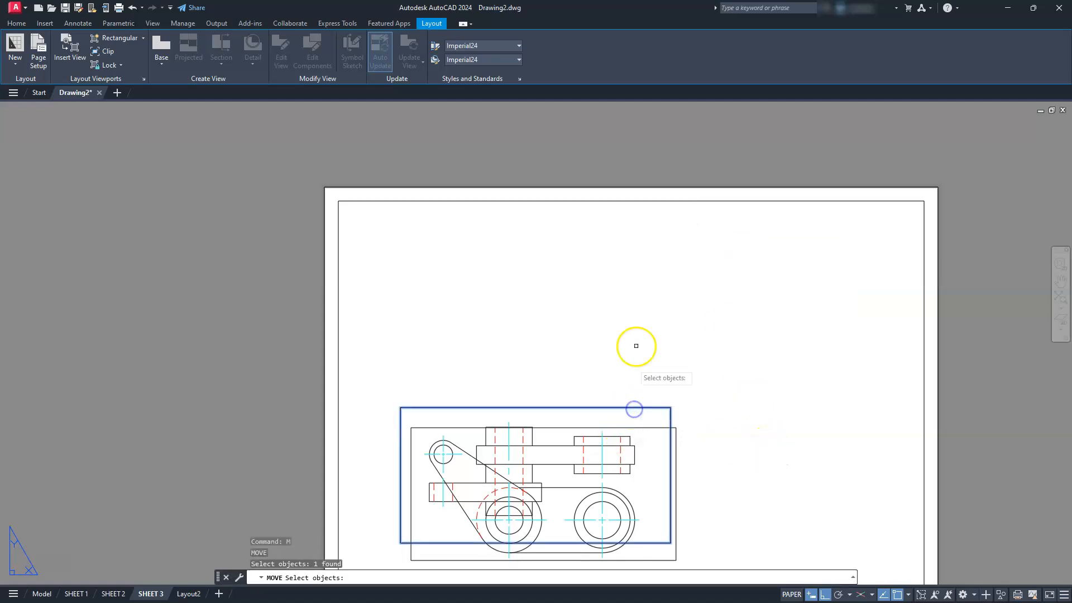
key(Return)
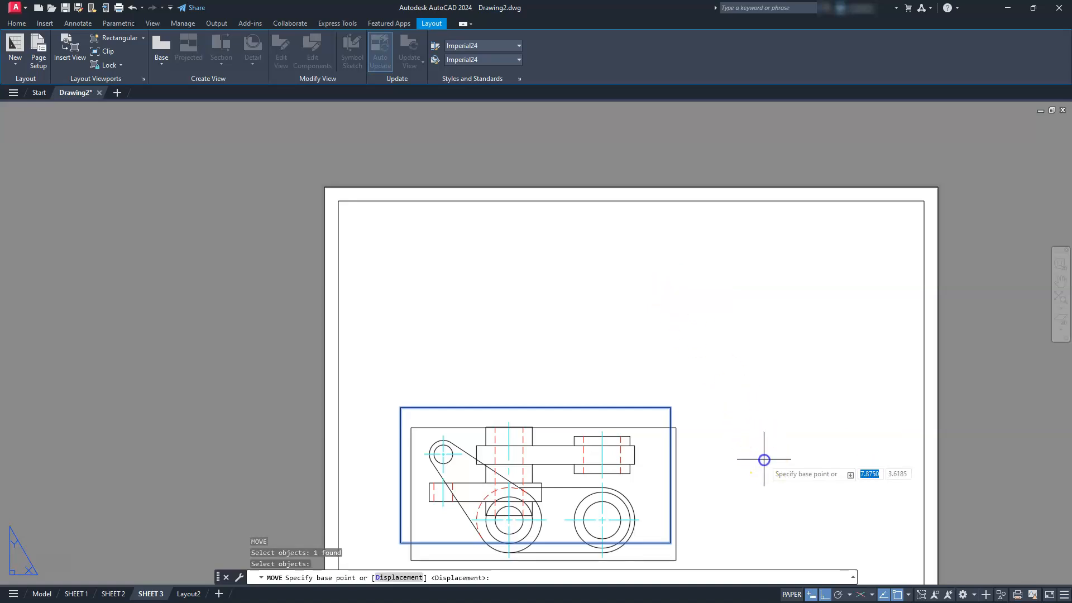
click(762, 459)
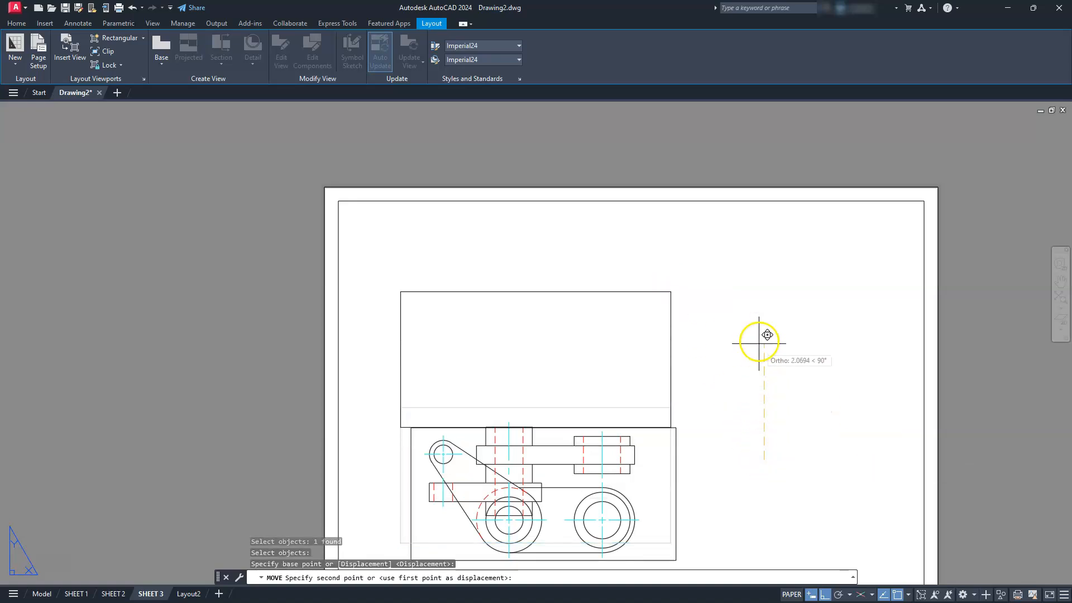
click(767, 291)
key(Escape)
key(Escape)
key(Escape)
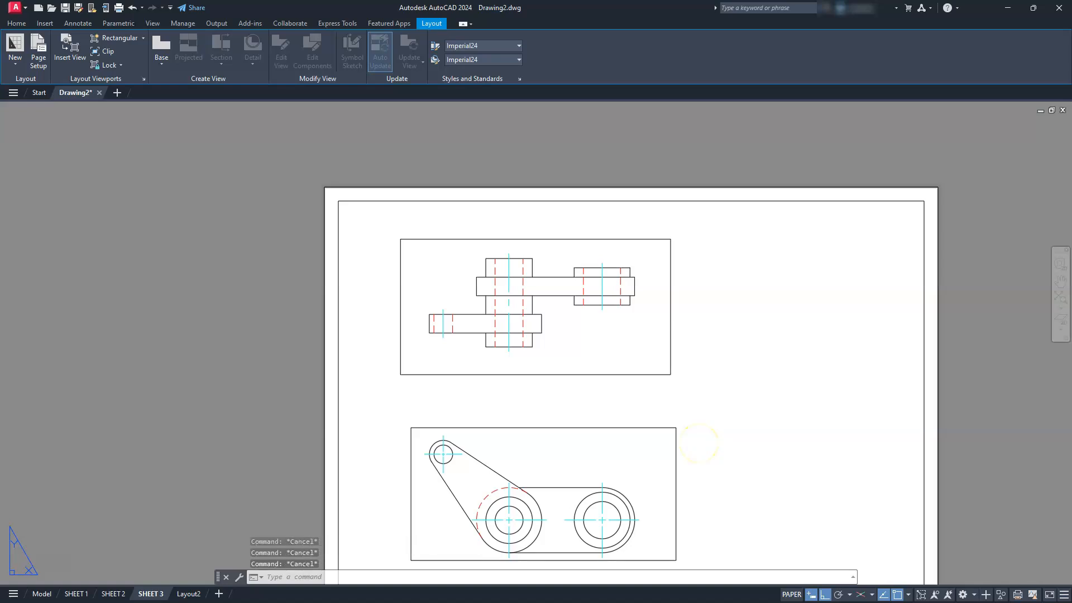
- Create a third rectangular viewport beside the angled-arm viewport and frame Assembly 2's unhatched section view inside it
middle_drag(558, 513, 510, 437)
middle_drag(591, 444, 582, 410)
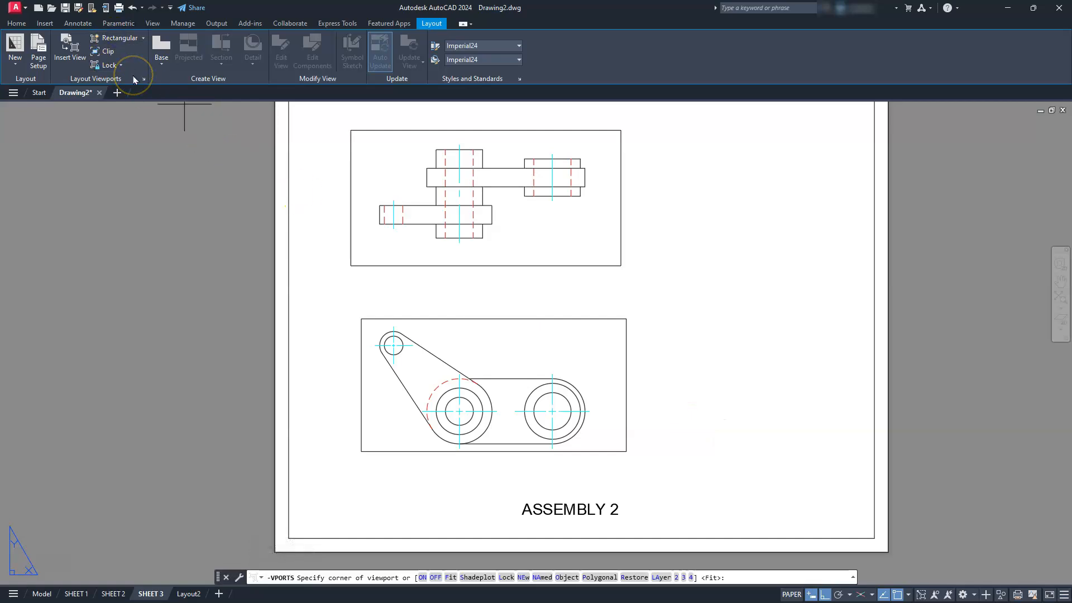
click(638, 452)
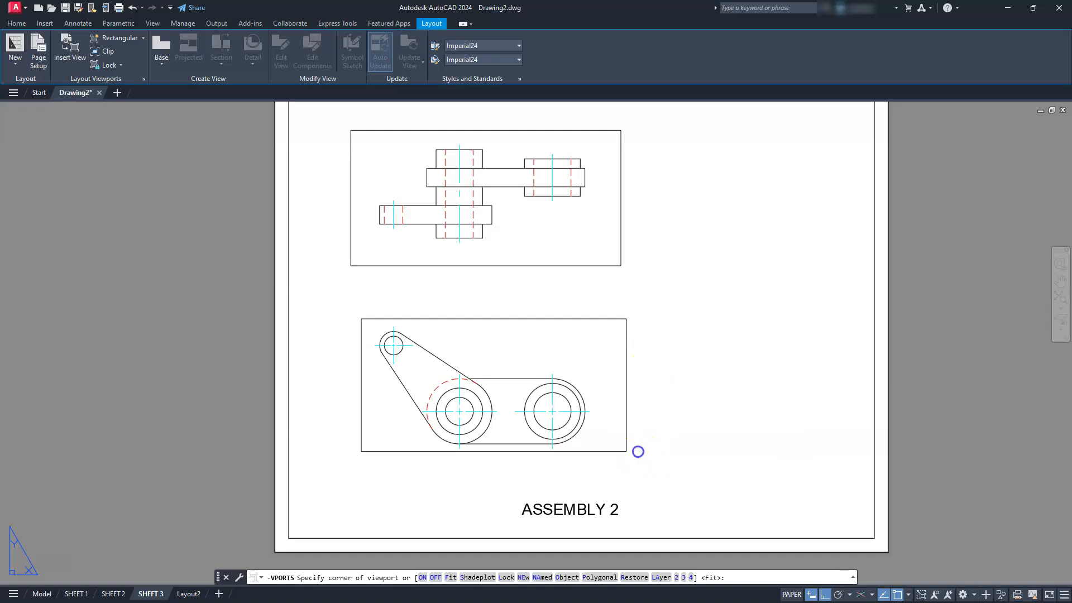
click(850, 316)
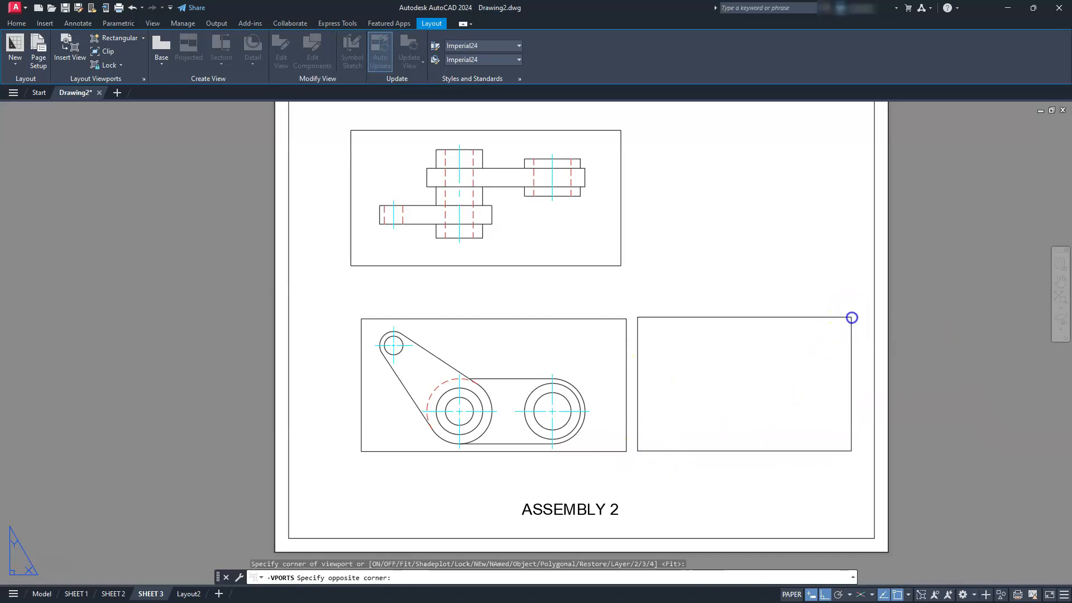
double_click(756, 400)
middle_drag(768, 399, 728, 396)
scroll(728, 396, up, 8)
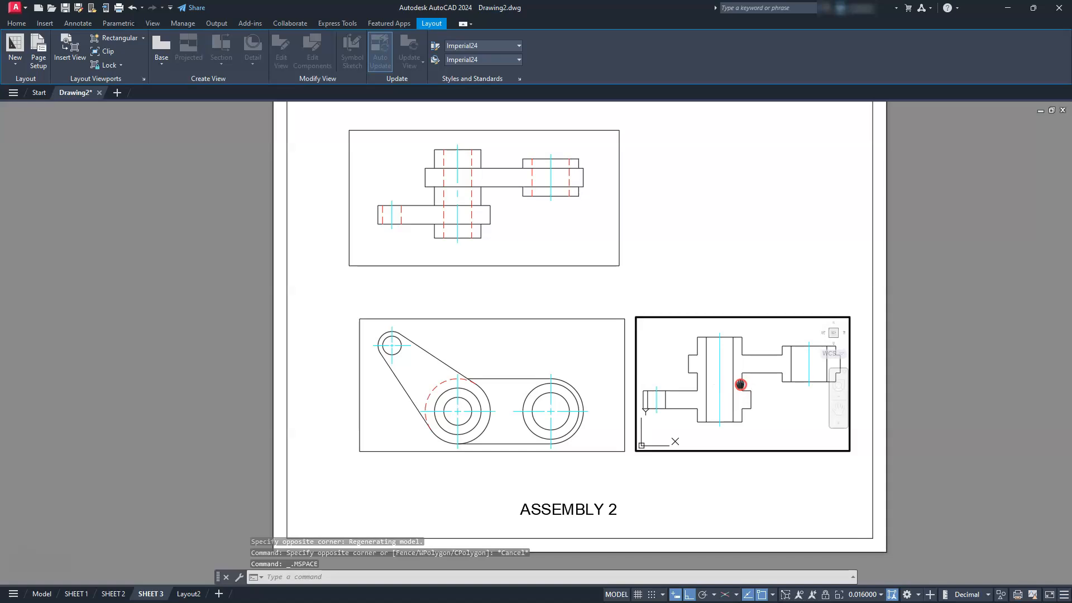
- Set the third viewport's scale to 1:60, lock it and return to paper space
click(879, 595)
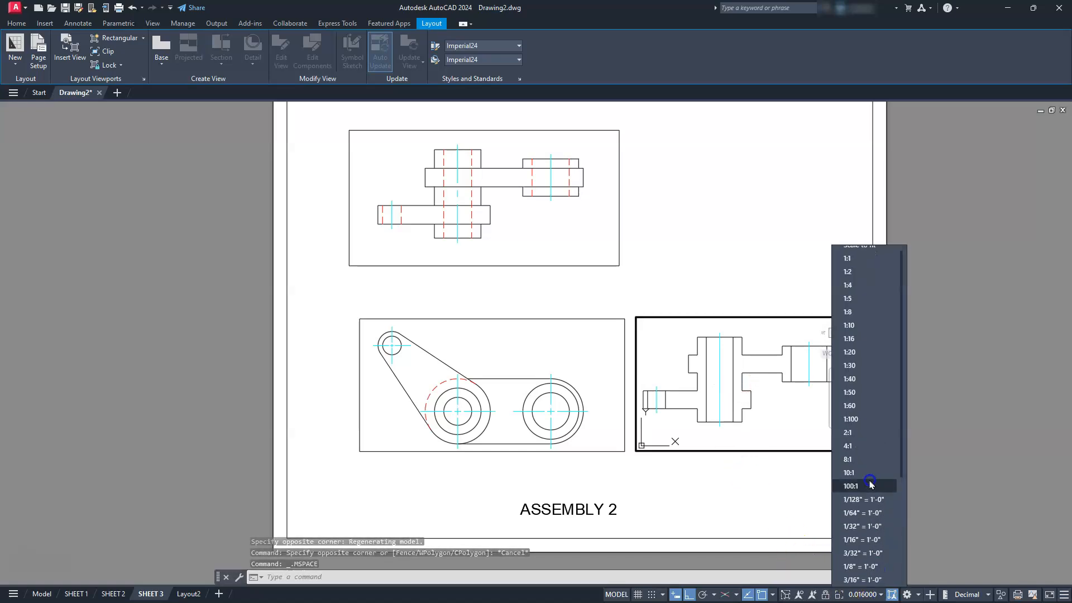
click(860, 407)
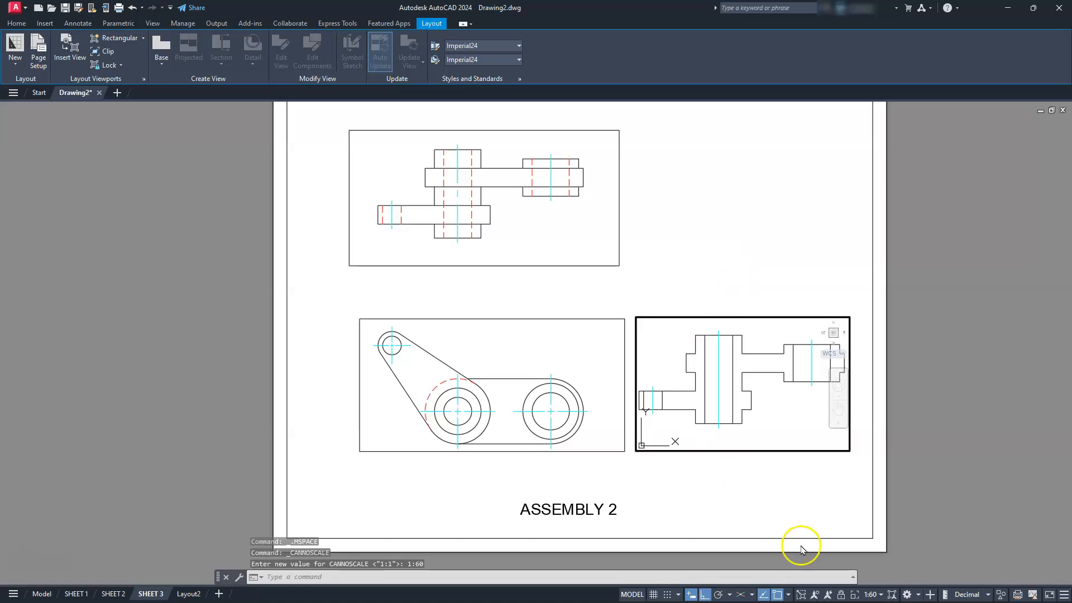
click(840, 595)
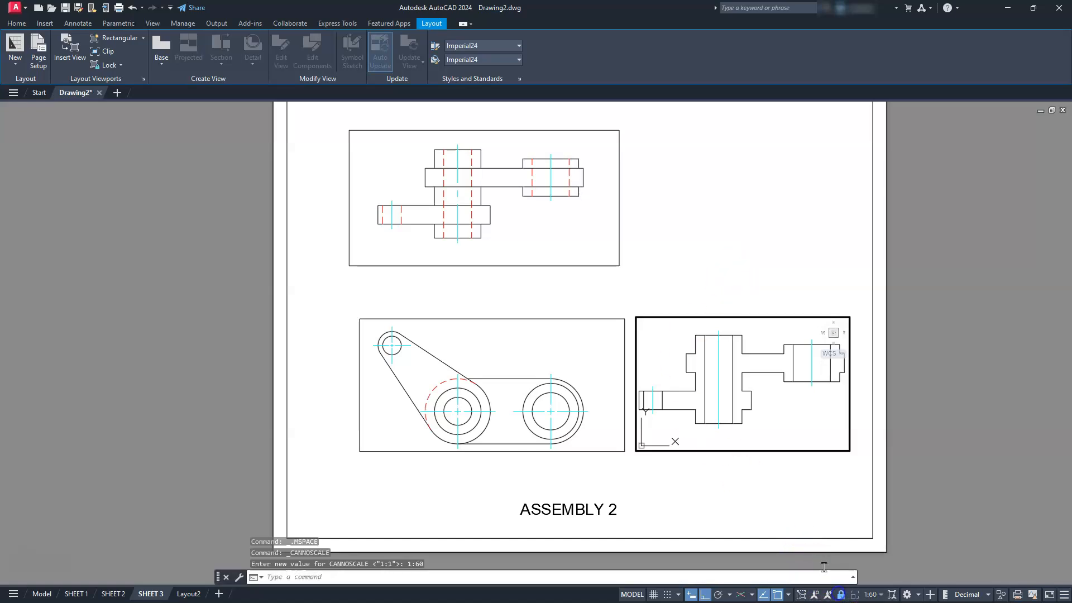
double_click(736, 277)
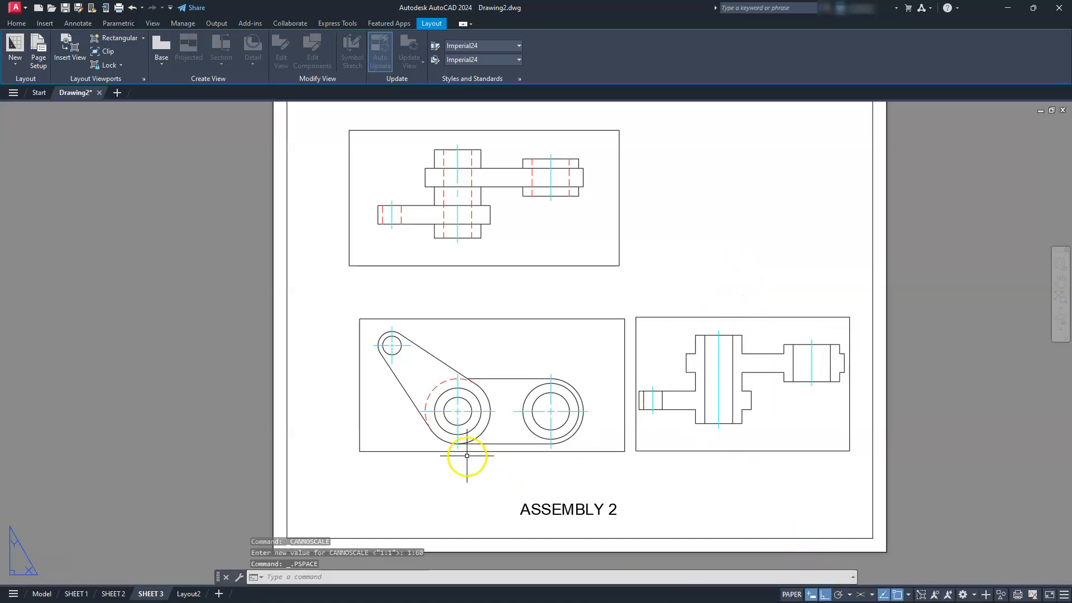
- Move the hidden-line and angled-arm viewports together horizontally about 0.85 units toward the sheet's left border
click(558, 234)
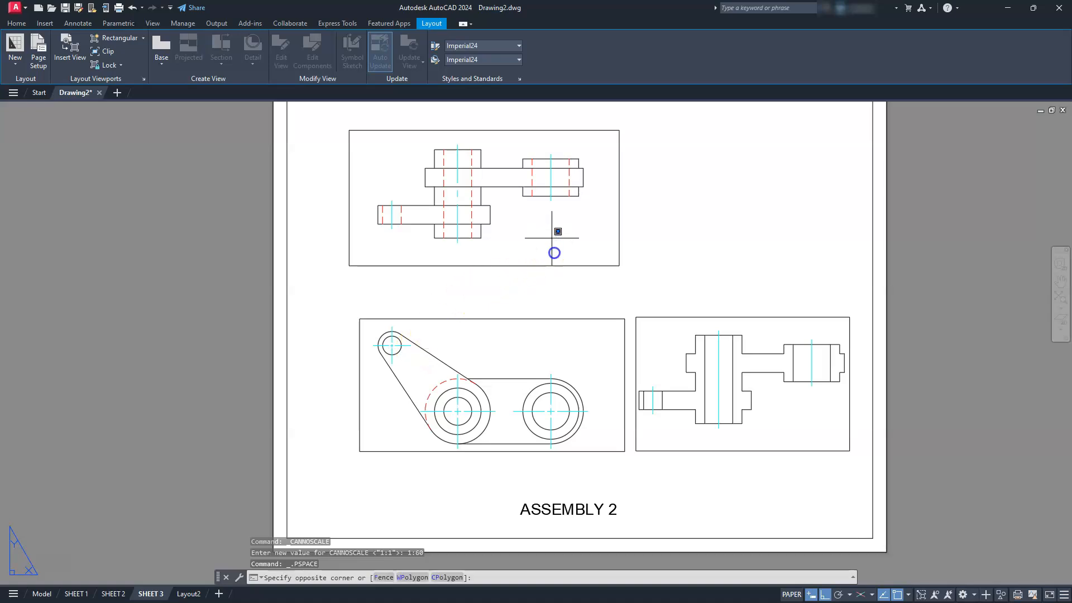
click(515, 352)
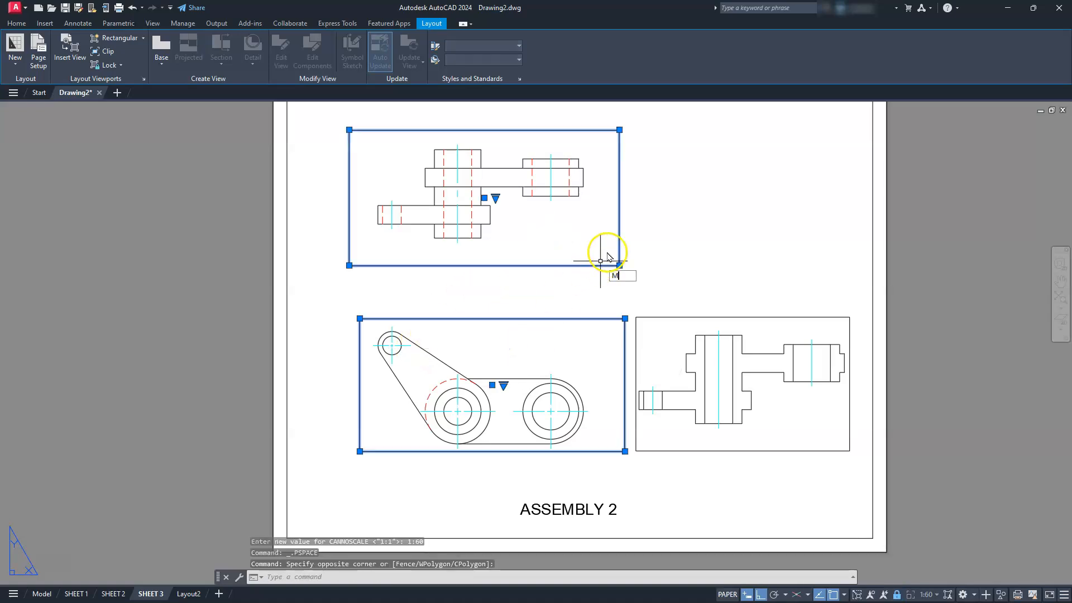
text(M)
key(Return)
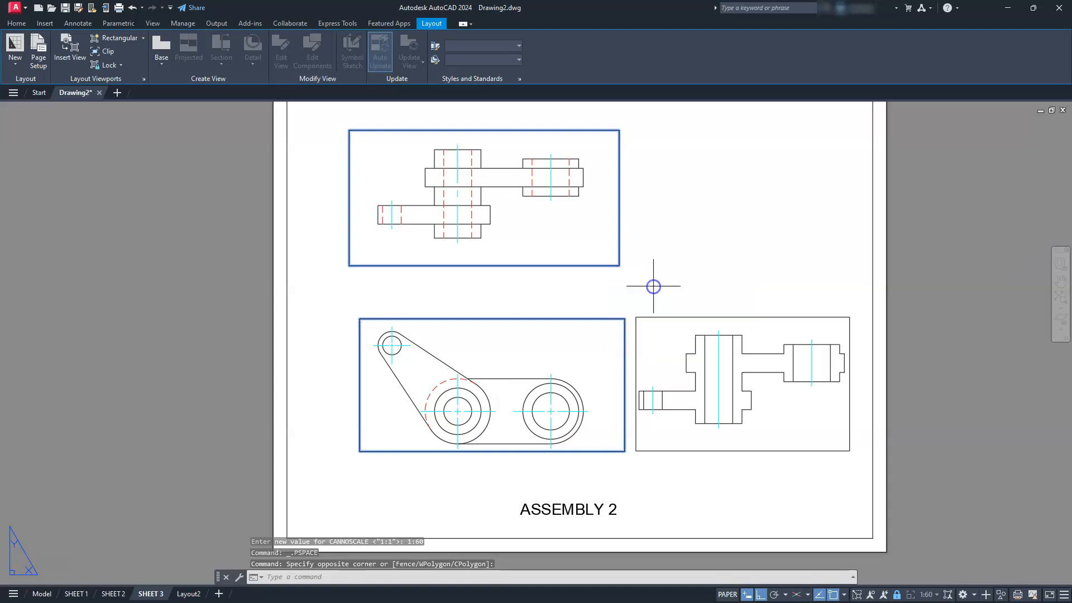
click(752, 267)
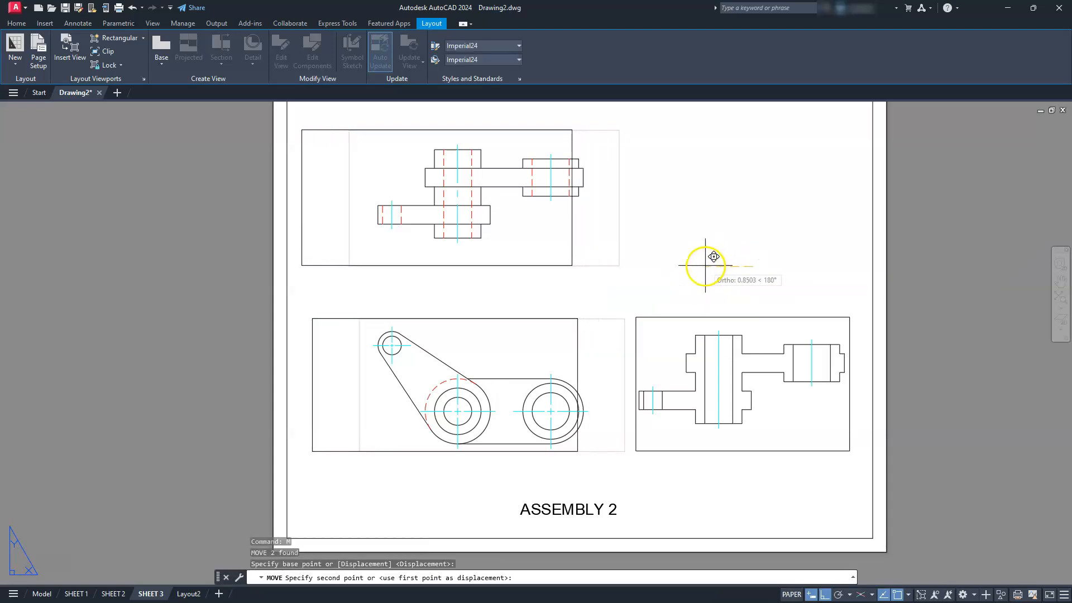
click(703, 265)
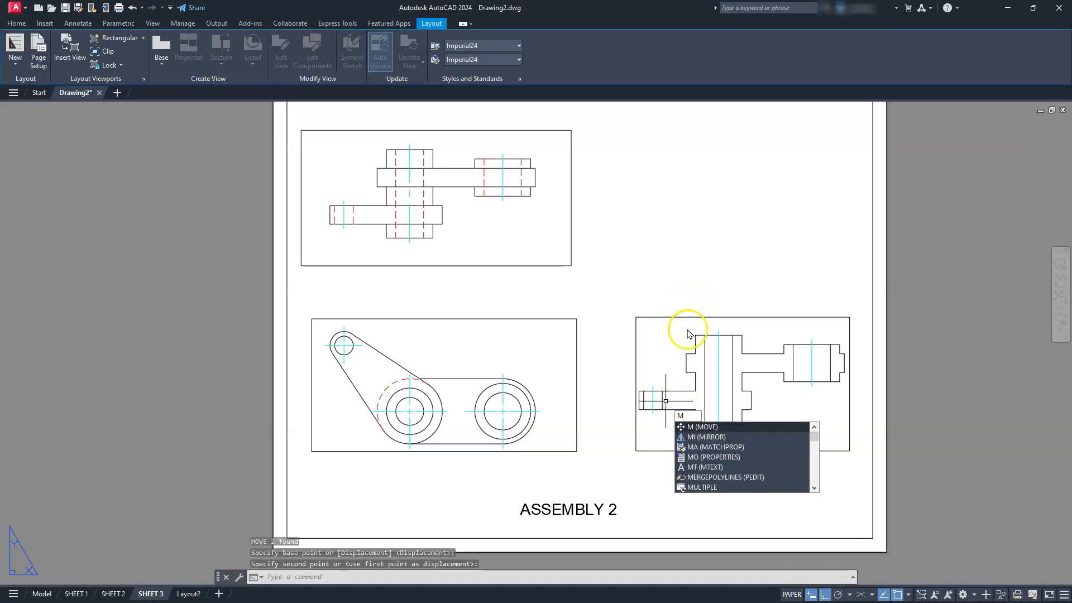
- Move the section-view viewport slightly left, away from the sheet's right border
click(693, 427)
click(686, 307)
click(682, 321)
key(alt)
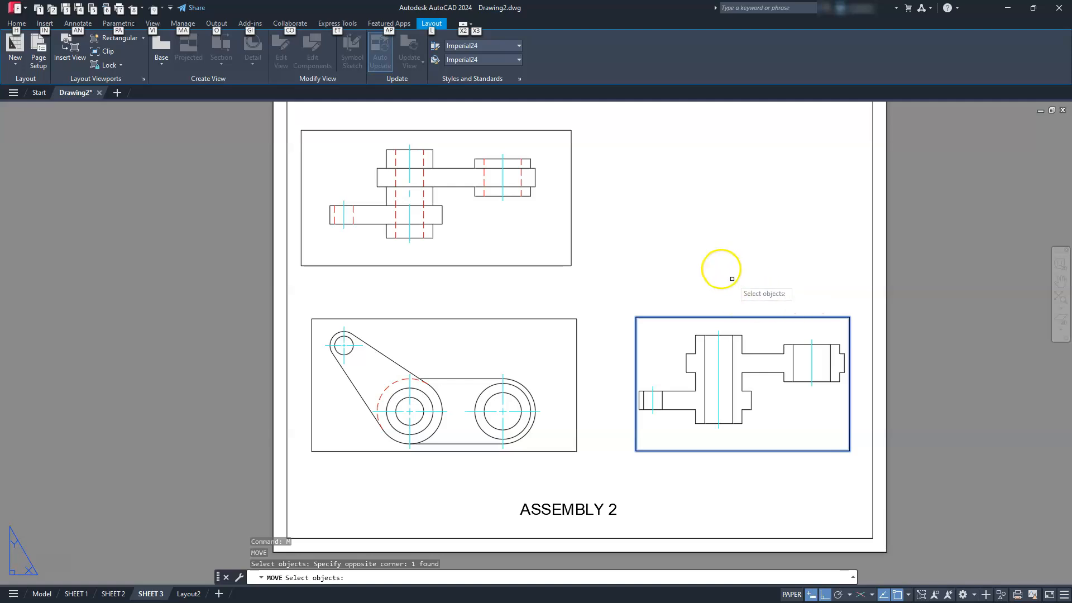
click(587, 303)
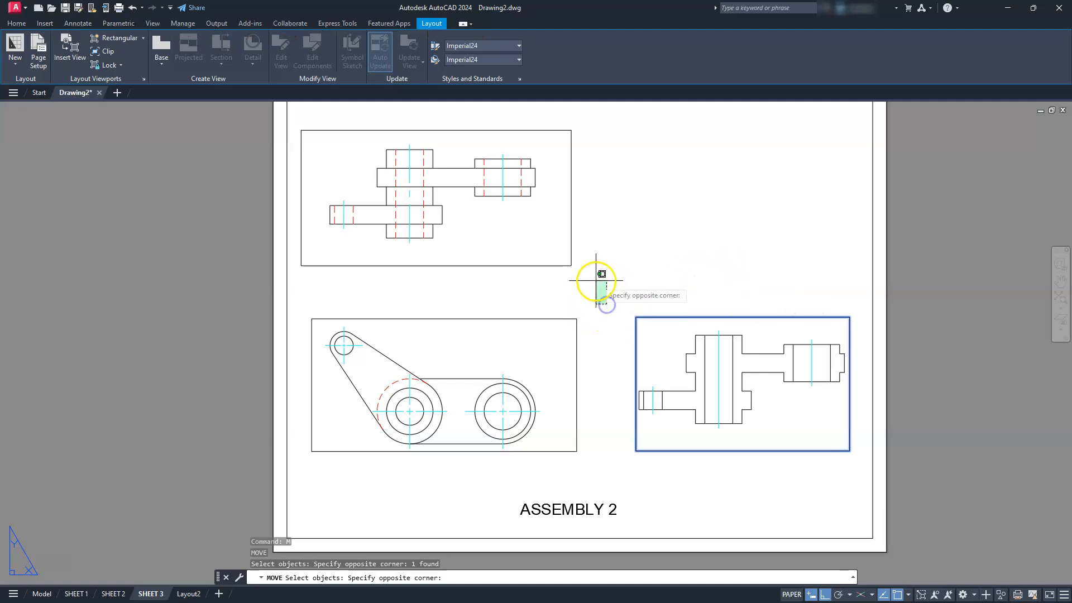
click(595, 280)
key(Return)
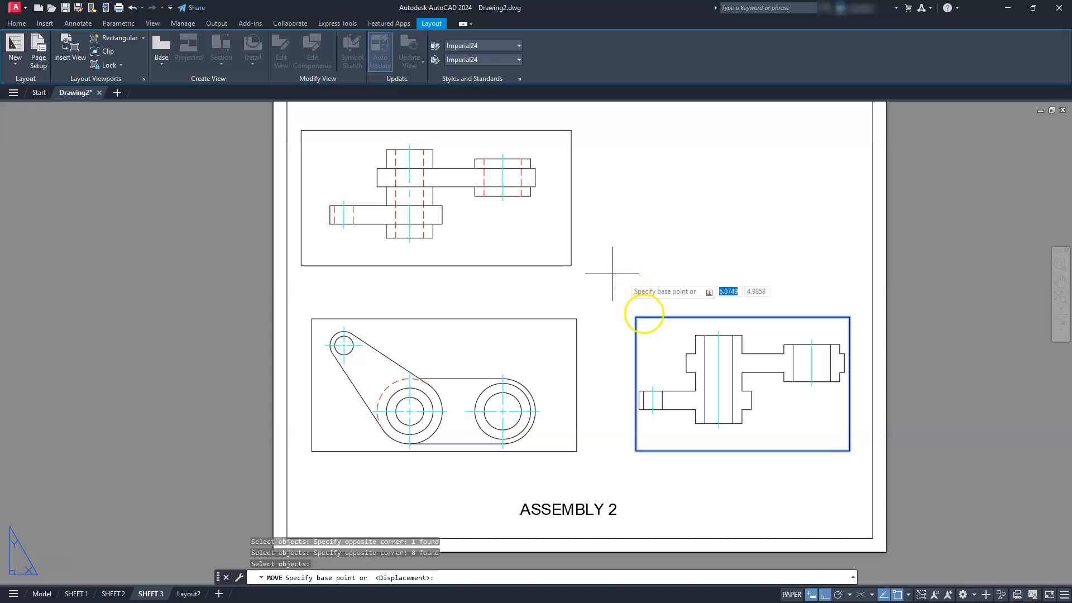
click(658, 279)
click(641, 279)
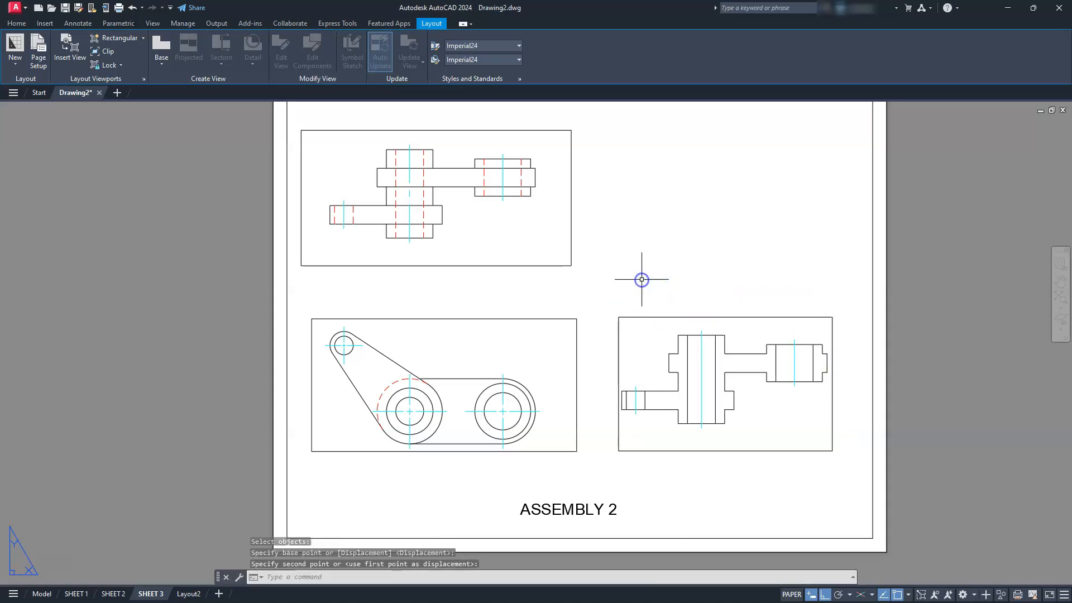
key(Escape)
key(Escape)
key(Escape)
- Regenerate all viewports and fit the whole of SHEET 3 on screen
text(RE)
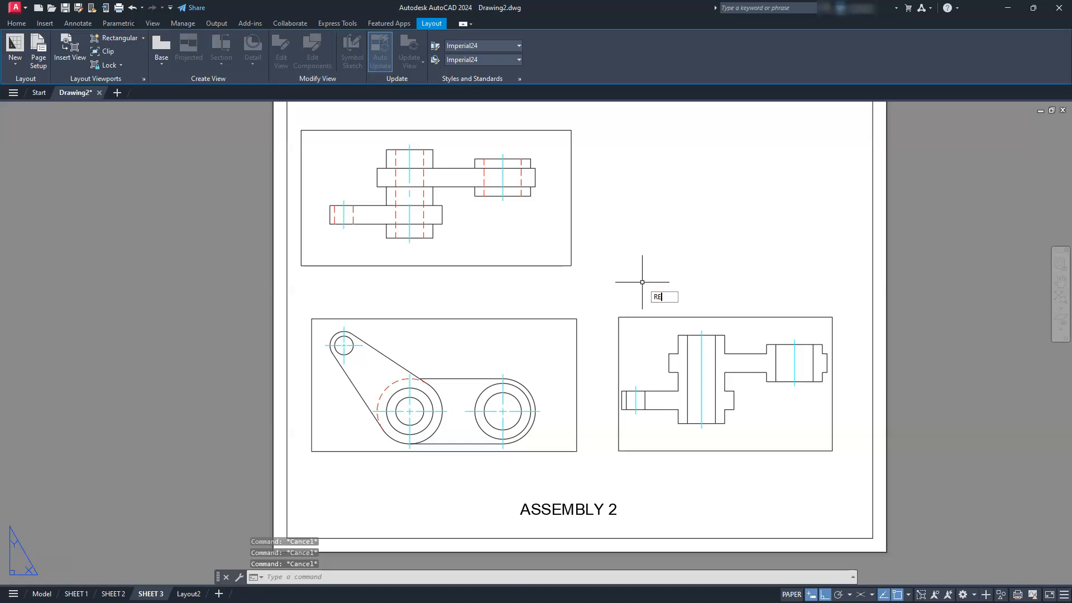
text(A)
key(Return)
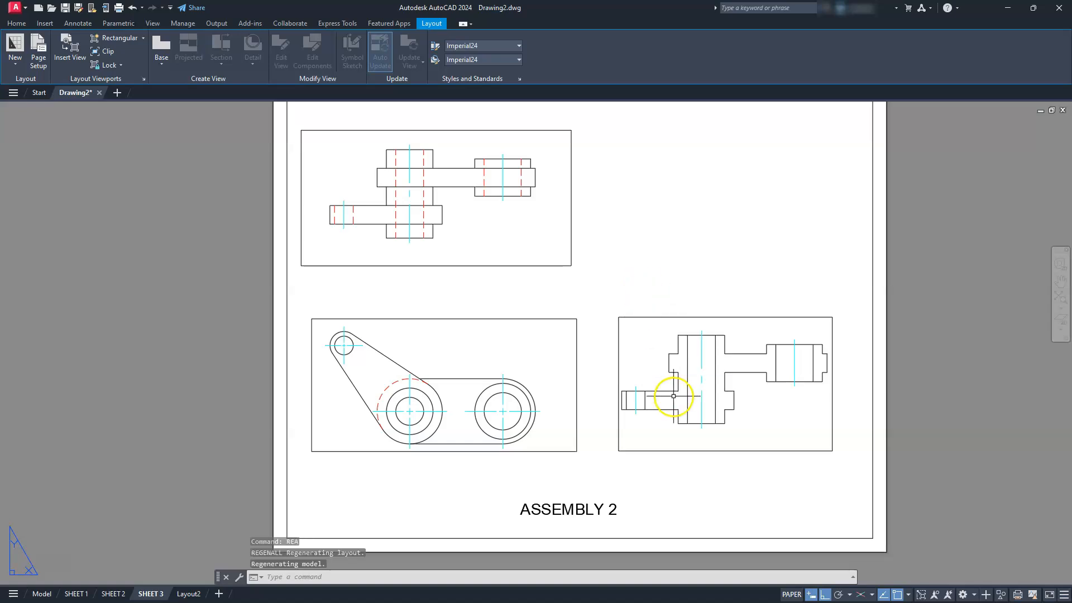
click(631, 523)
middle_click(632, 523)
middle_click(632, 523)
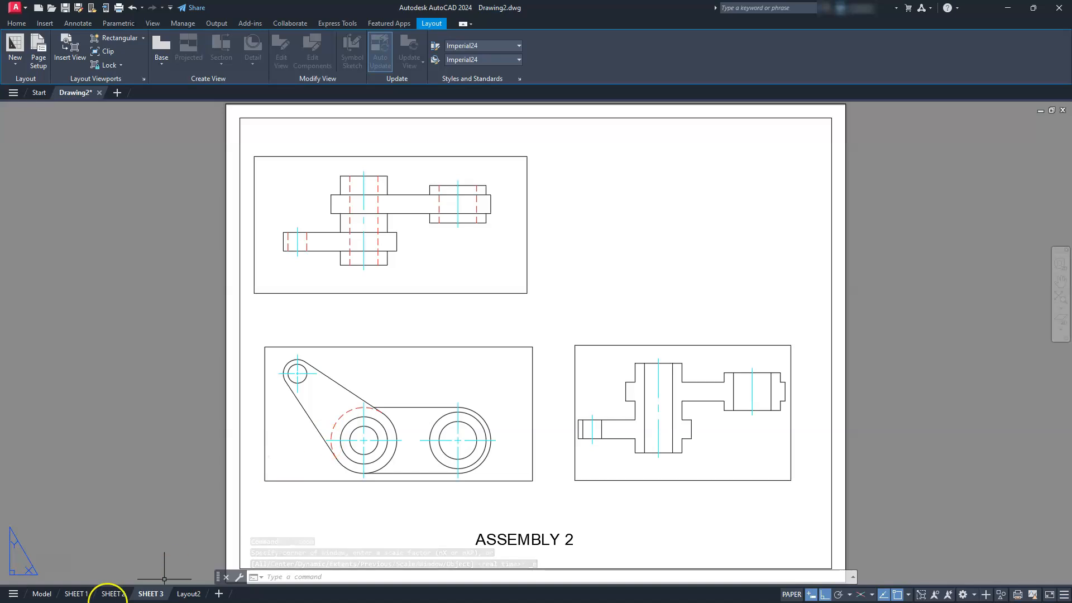
- On SHEET 2, move Assembly 1's hatched section view slightly left inside the viewport and return to paper space
click(113, 594)
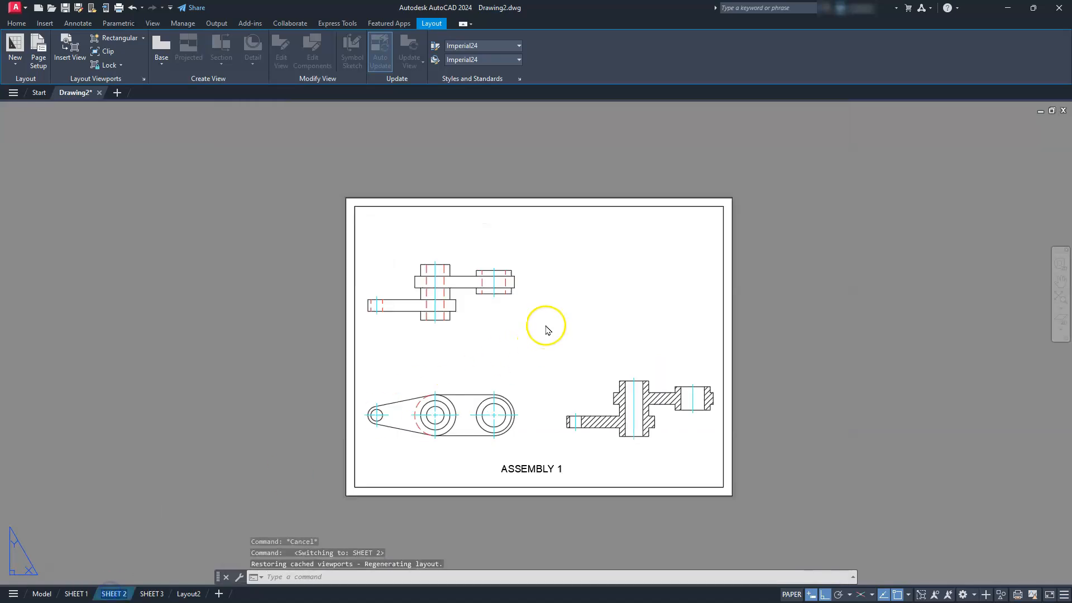
double_click(547, 337)
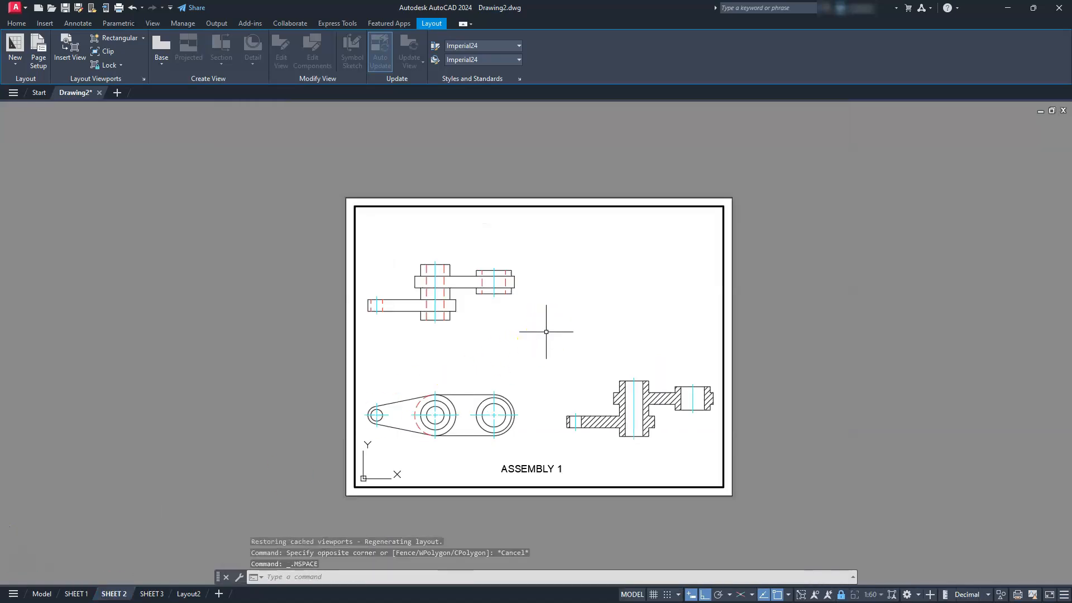
click(551, 450)
click(720, 355)
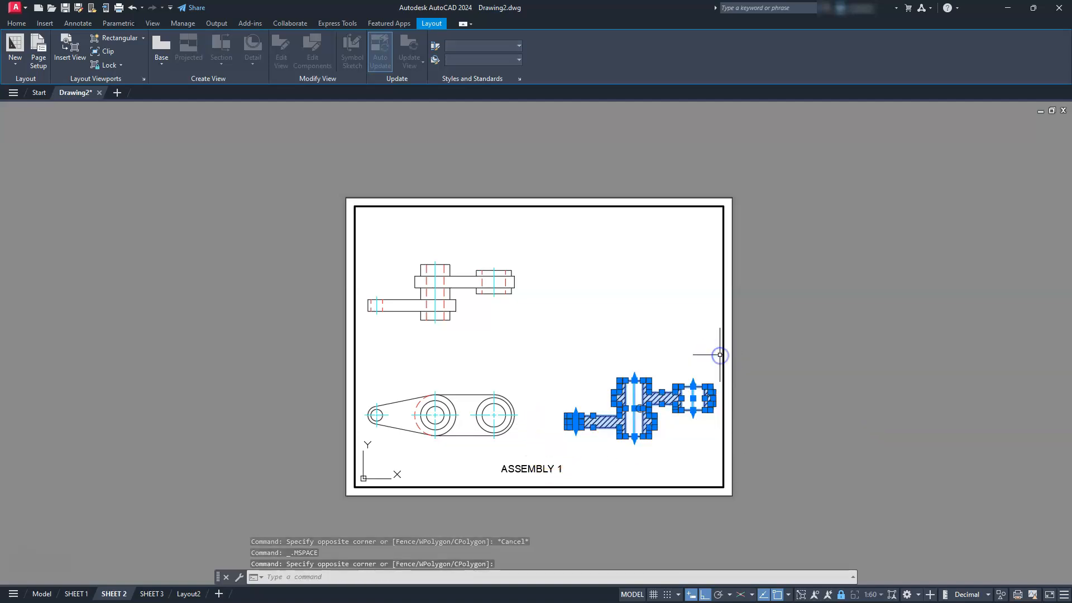
text(m)
key(Return)
click(614, 338)
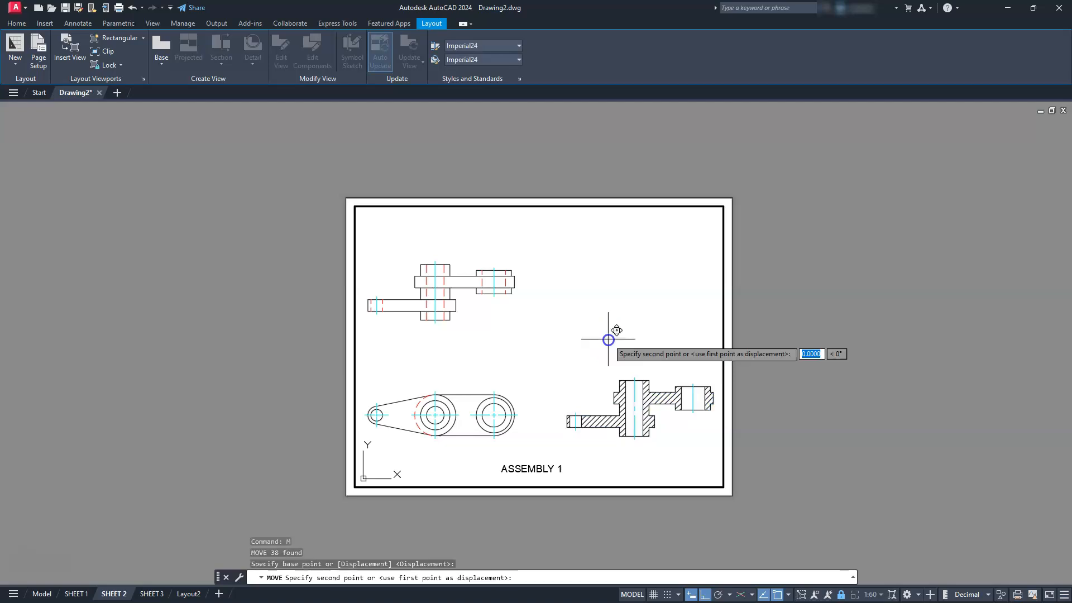
key(Escape)
key(Escape)
key(Escape)
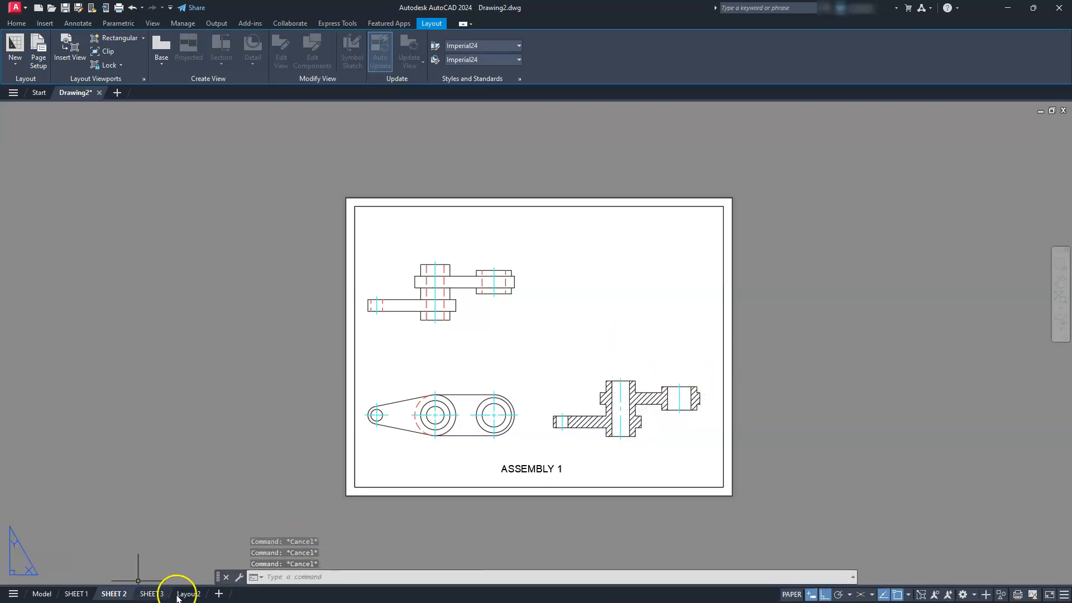
- Put the three Assembly 2 viewport frames on SHEET 3 on the Defpoints layer
click(152, 593)
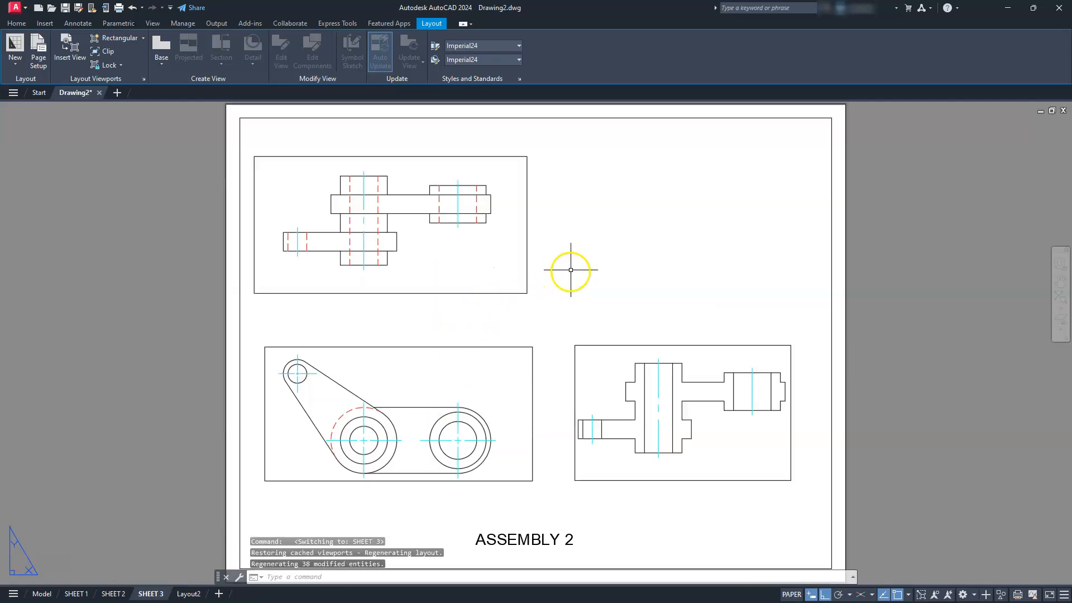
click(582, 257)
click(491, 381)
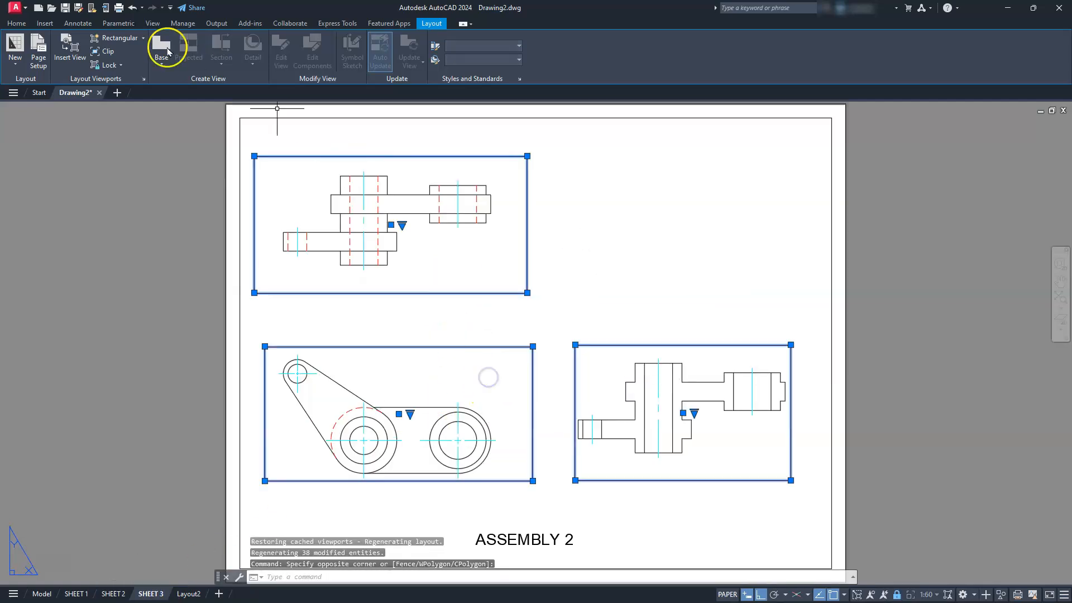
click(21, 25)
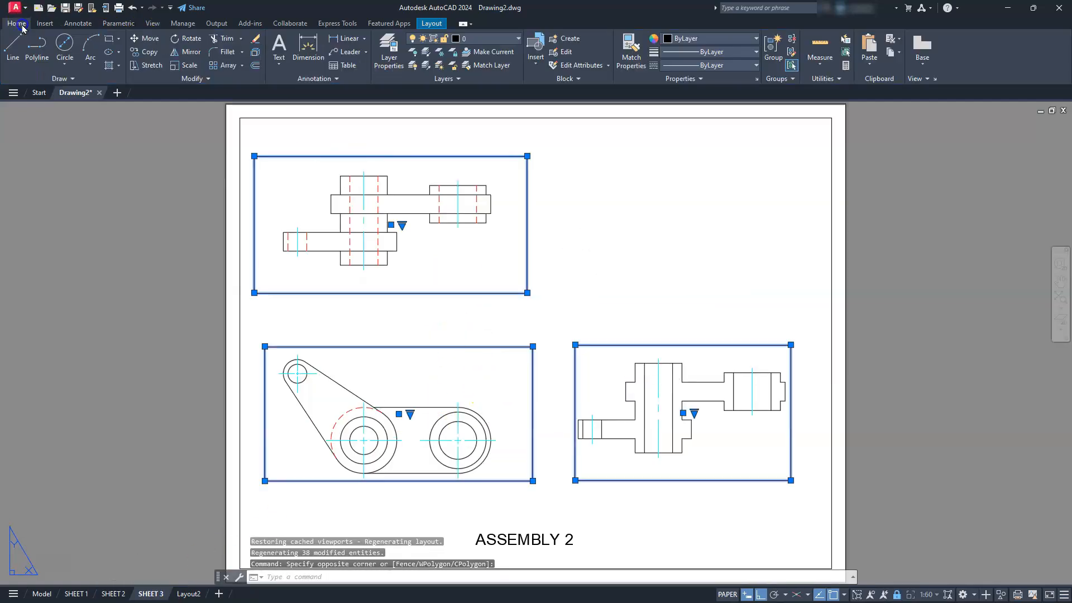
click(492, 38)
click(477, 79)
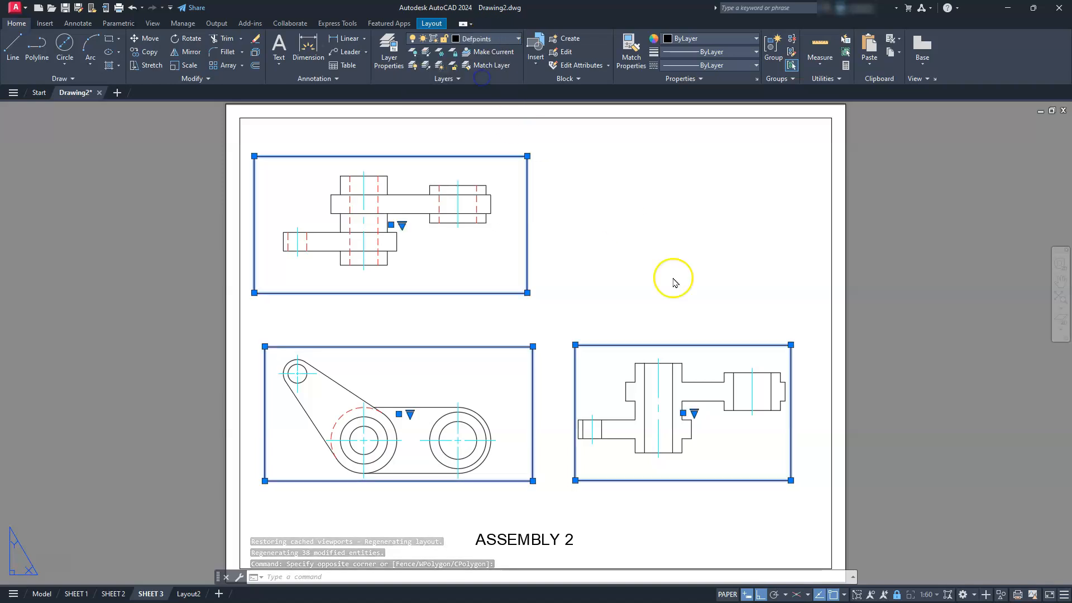
key(Escape)
key(Escape)
key(Escape)
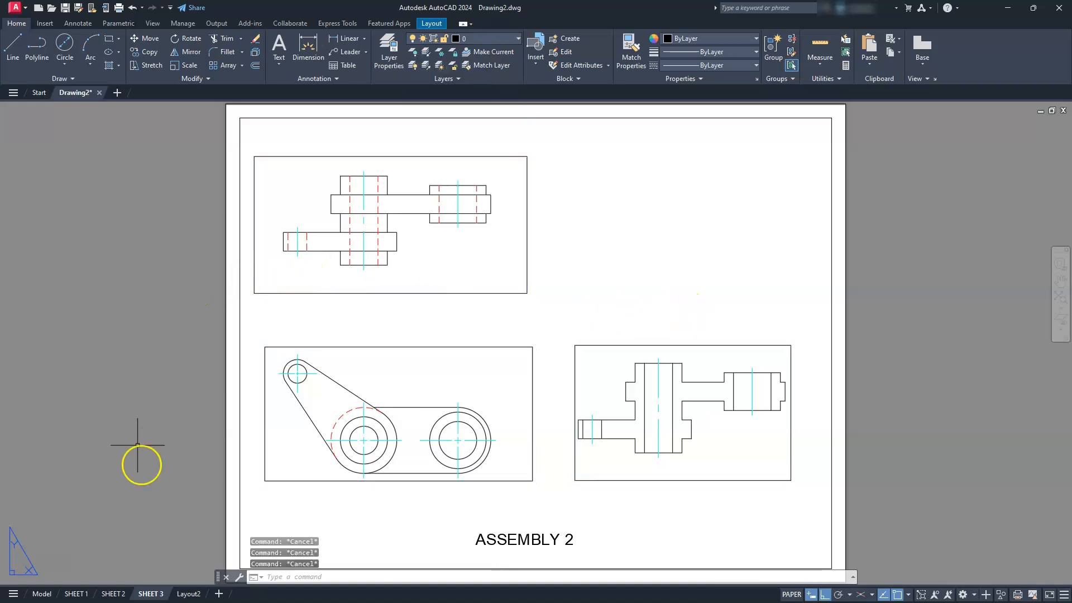
- In model space, hatch all the cut-material regions of Assembly 2's section view with the diagonal-line pattern at scale 50, leaving the bores empty
click(42, 593)
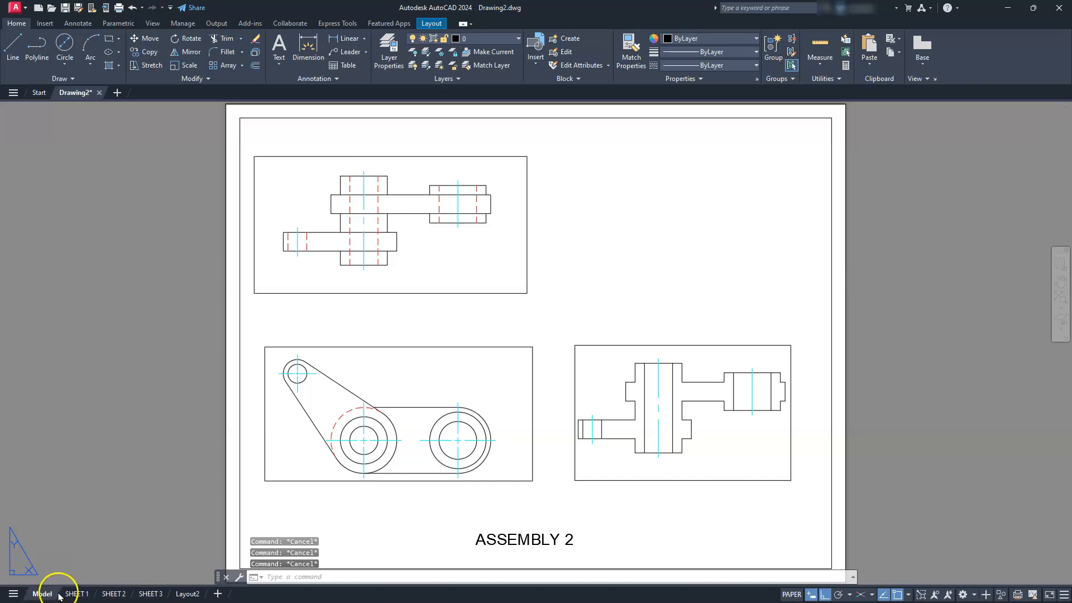
scroll(849, 335, down, 4)
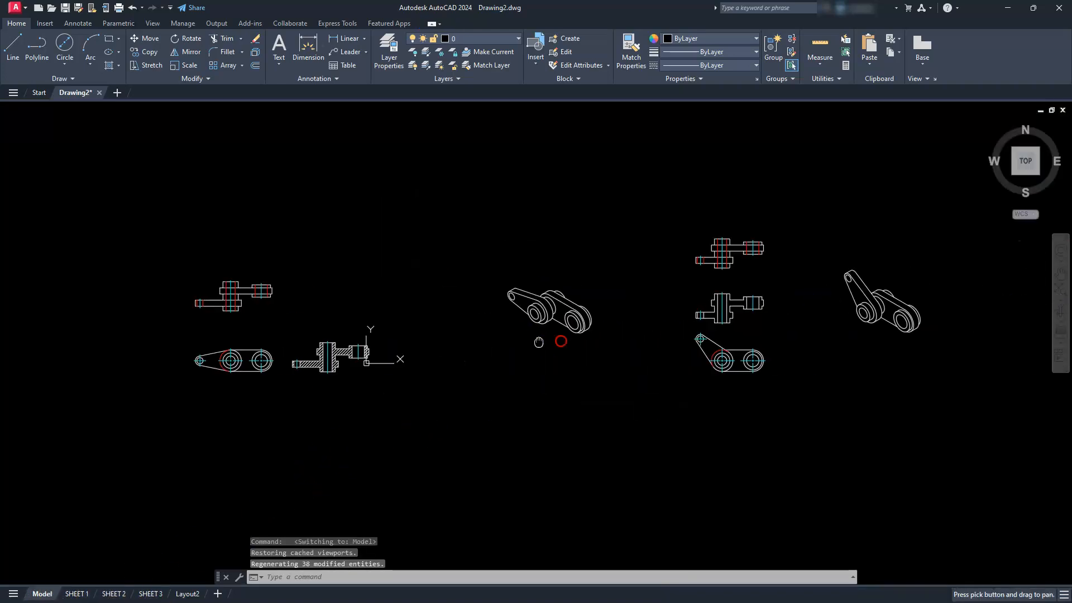
scroll(747, 303, up, 6)
scroll(746, 303, up, 2)
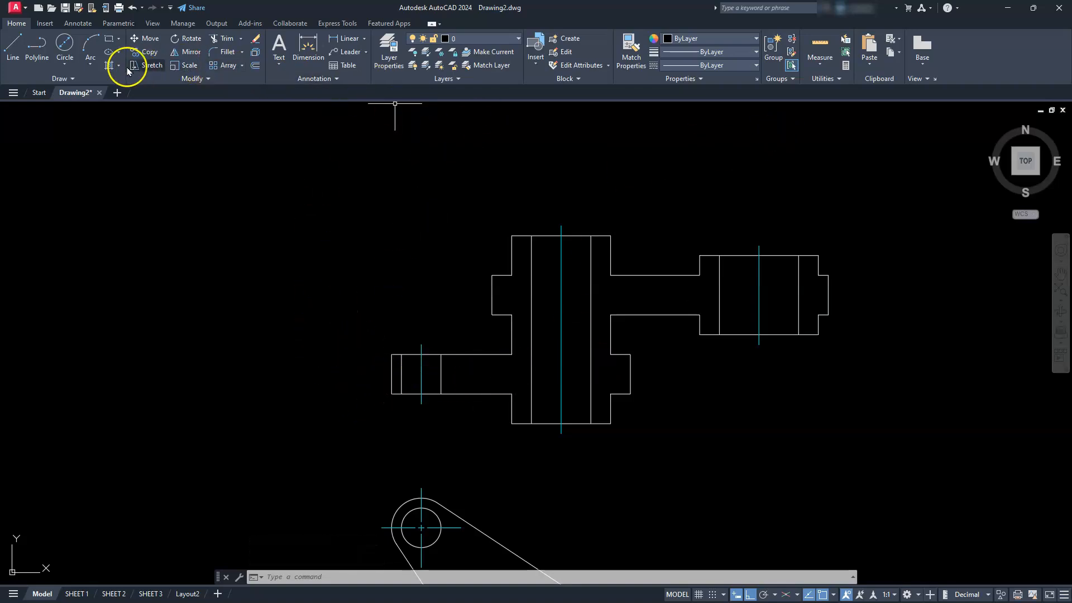
click(109, 67)
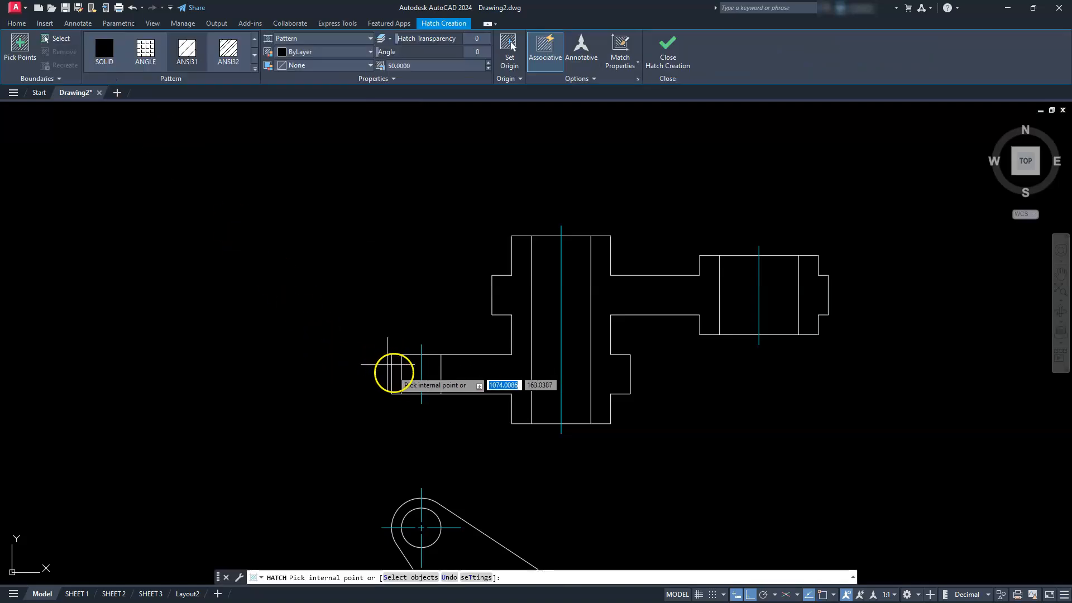
click(396, 372)
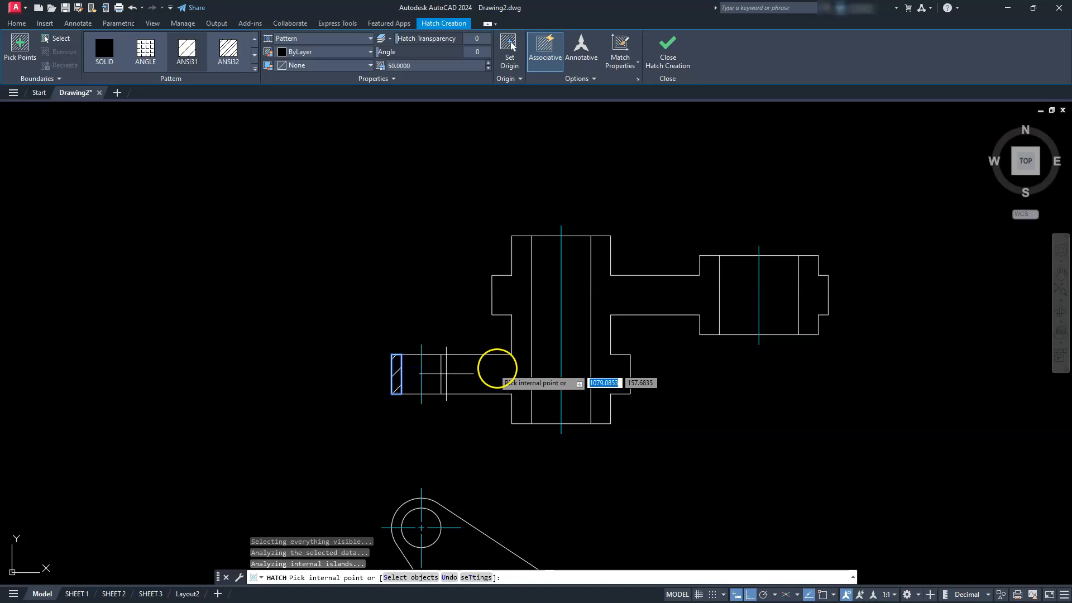
click(512, 372)
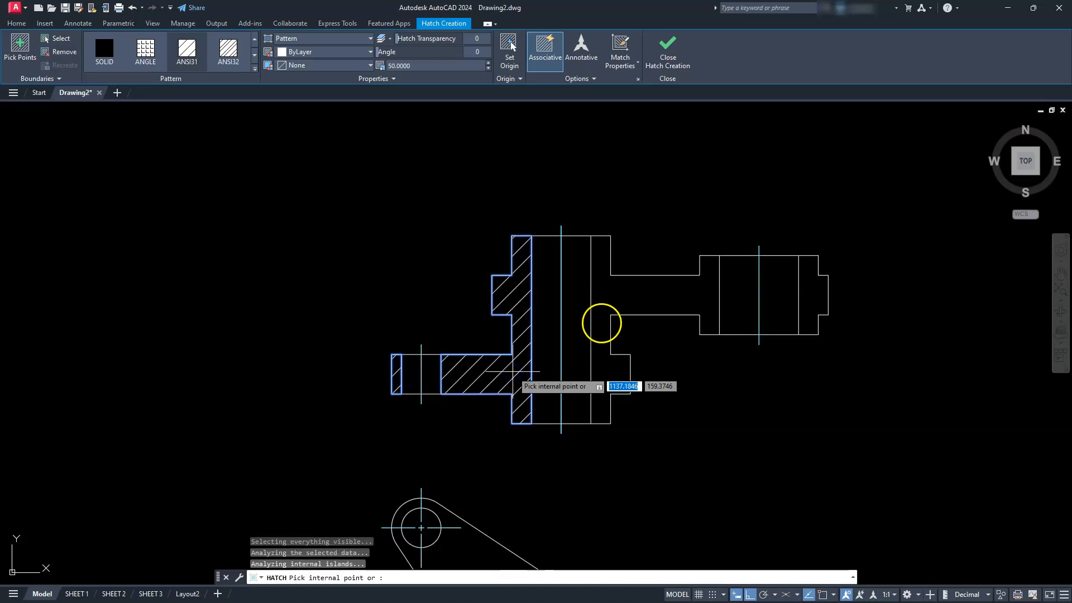
click(661, 288)
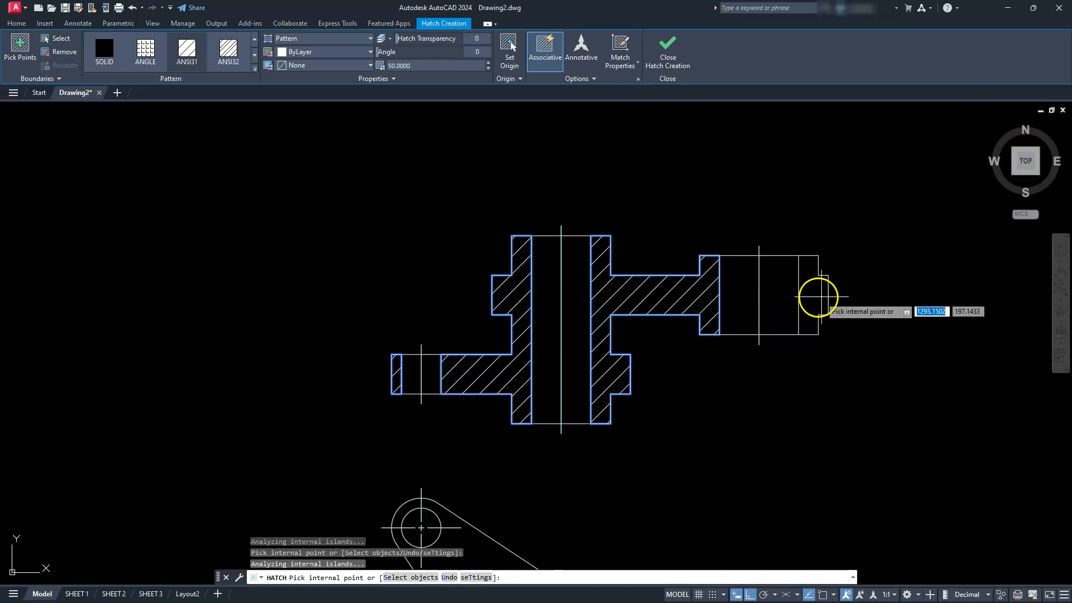
click(814, 297)
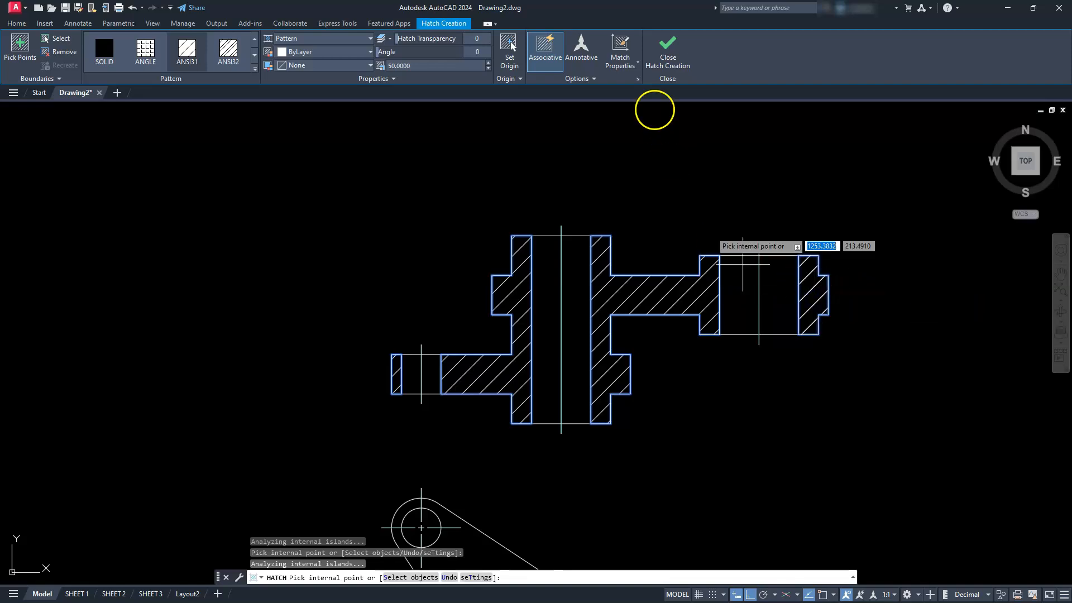
click(664, 42)
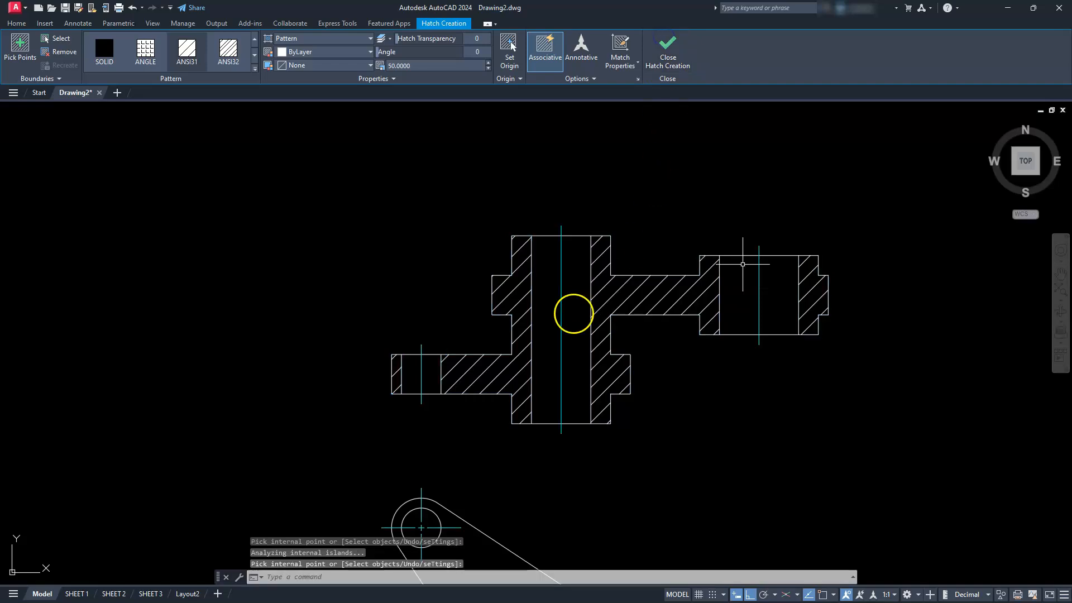
- Examine Assembly 2's top view with its hidden lines and centerlines alongside the hatched section in model space
scroll(575, 311, down, 3)
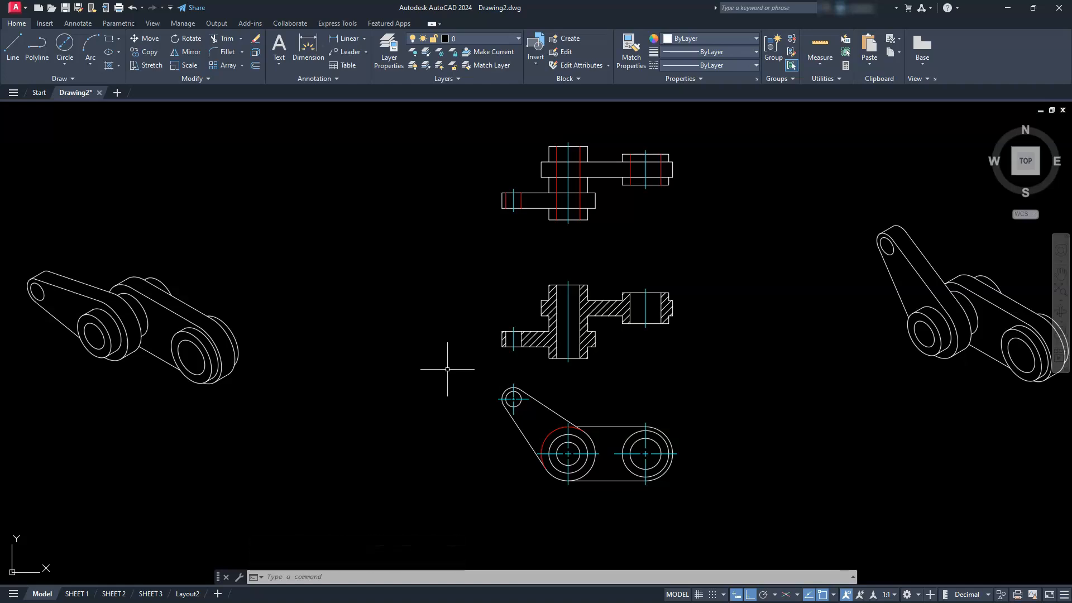
middle_drag(520, 199, 484, 316)
scroll(484, 315, up, 2)
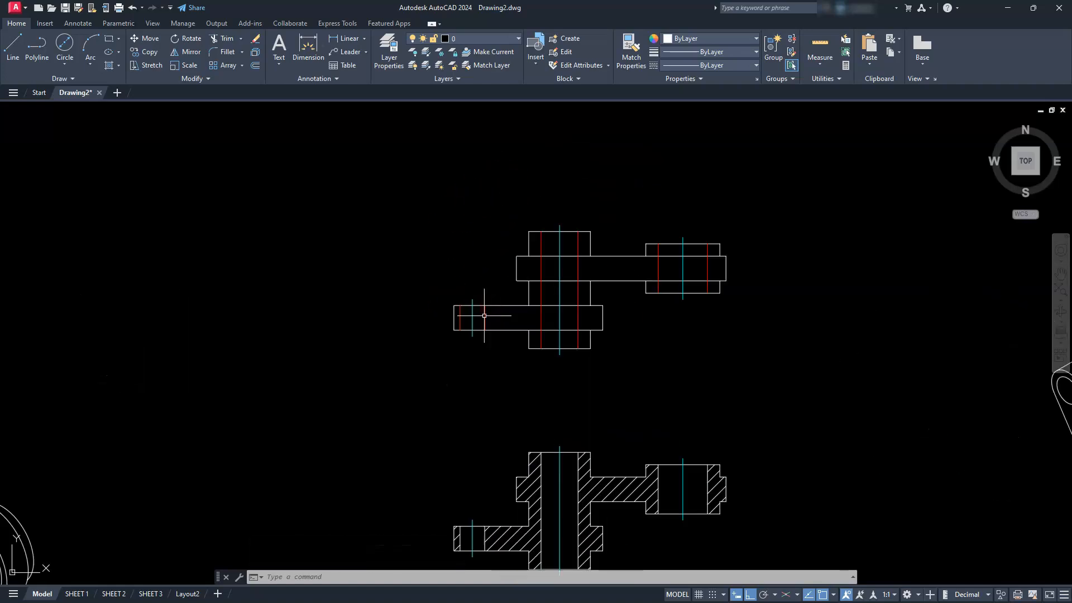
scroll(484, 315, up, 2)
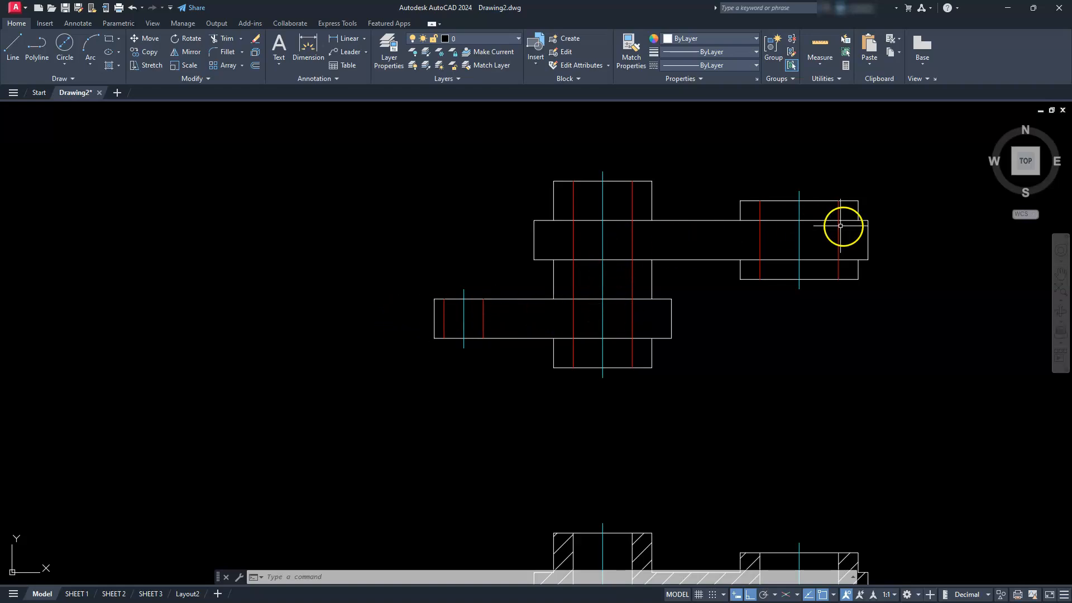
scroll(904, 290, down, 6)
mouse_move(877, 290)
middle_down()
mouse_move(840, 337)
mouse_move(724, 306)
middle_up()
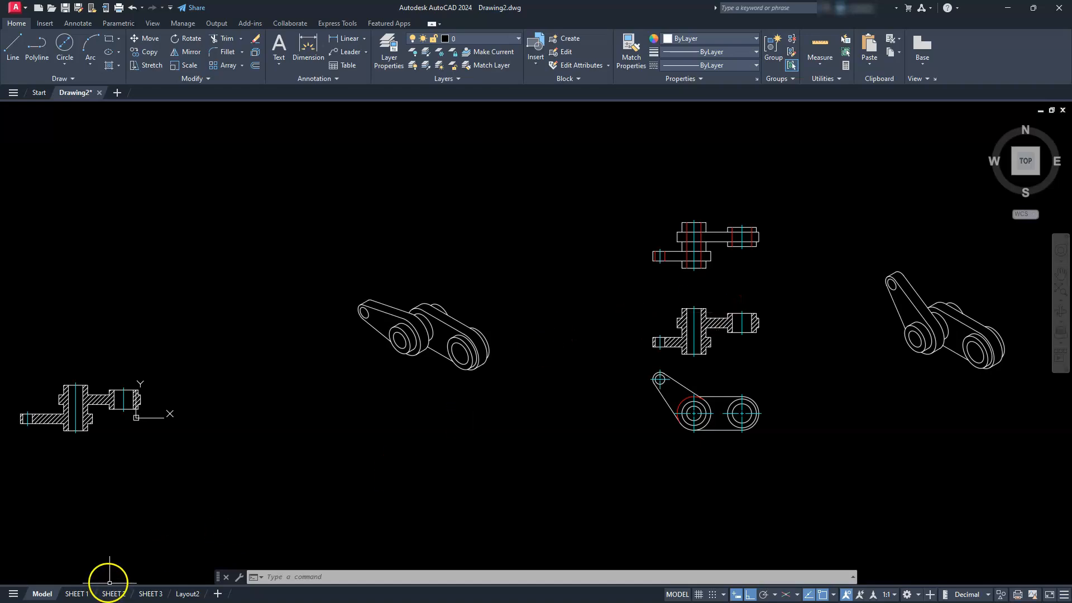
- Review the Assembly 2 views on SHEET 3 and the isometric views on SHEET 1, each fitted to the screen
click(150, 594)
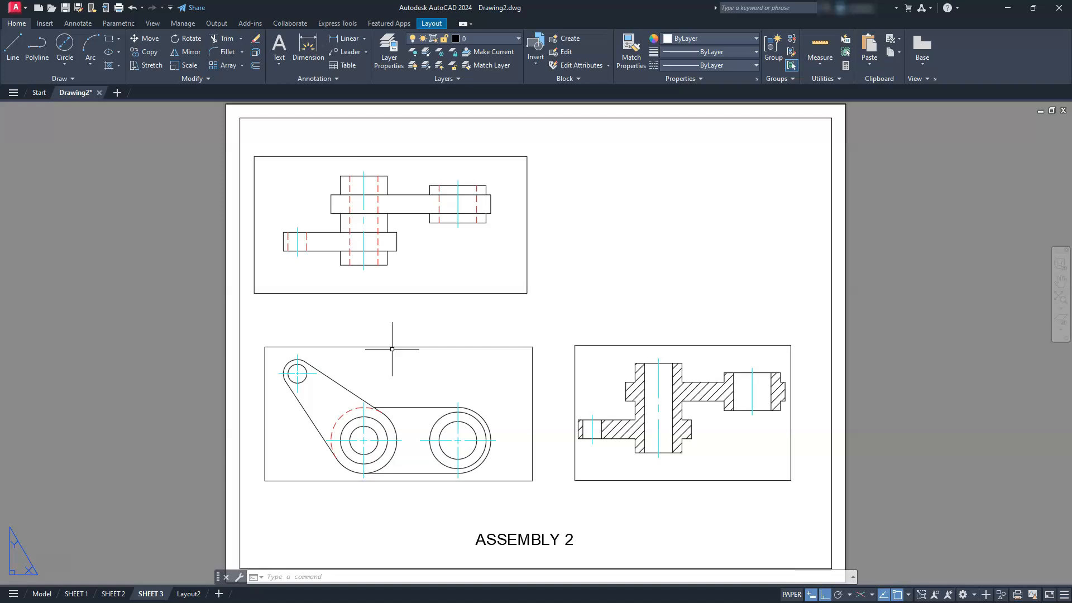
middle_click(549, 309)
middle_click(549, 310)
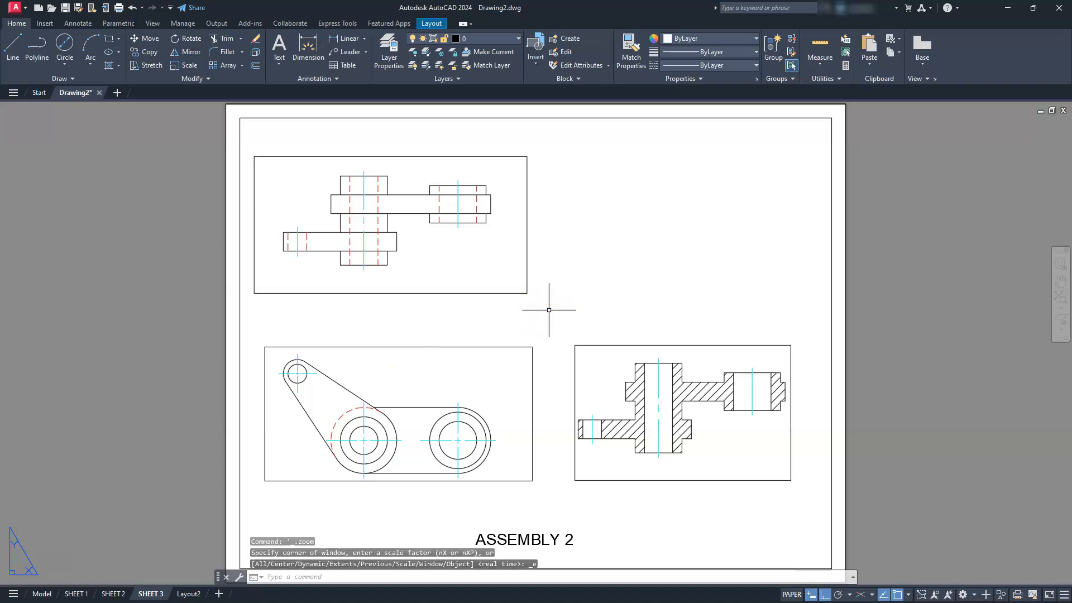
click(78, 593)
middle_click(385, 511)
middle_click(385, 511)
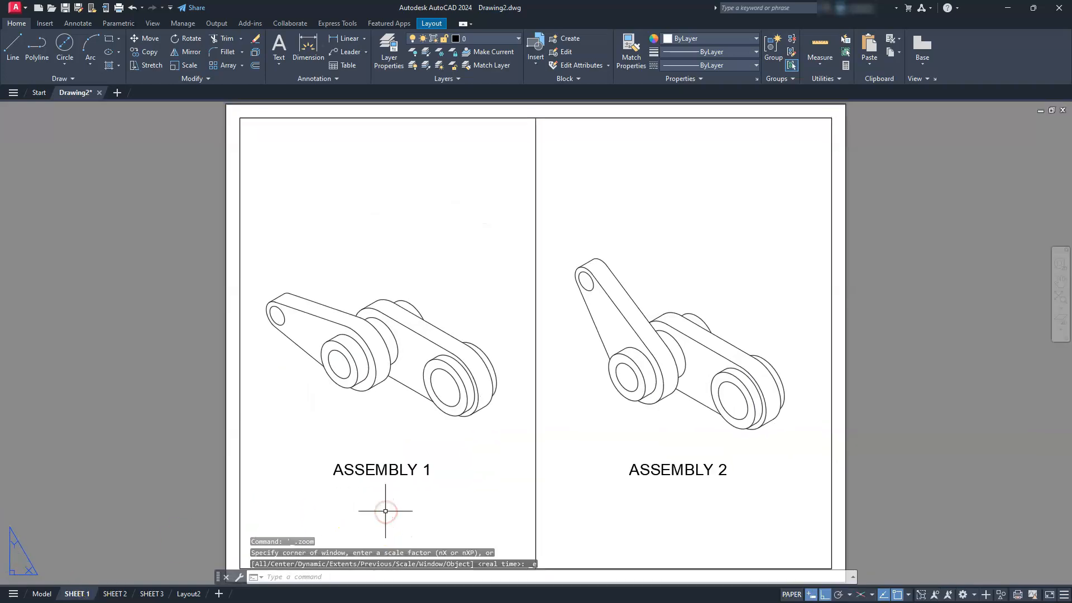